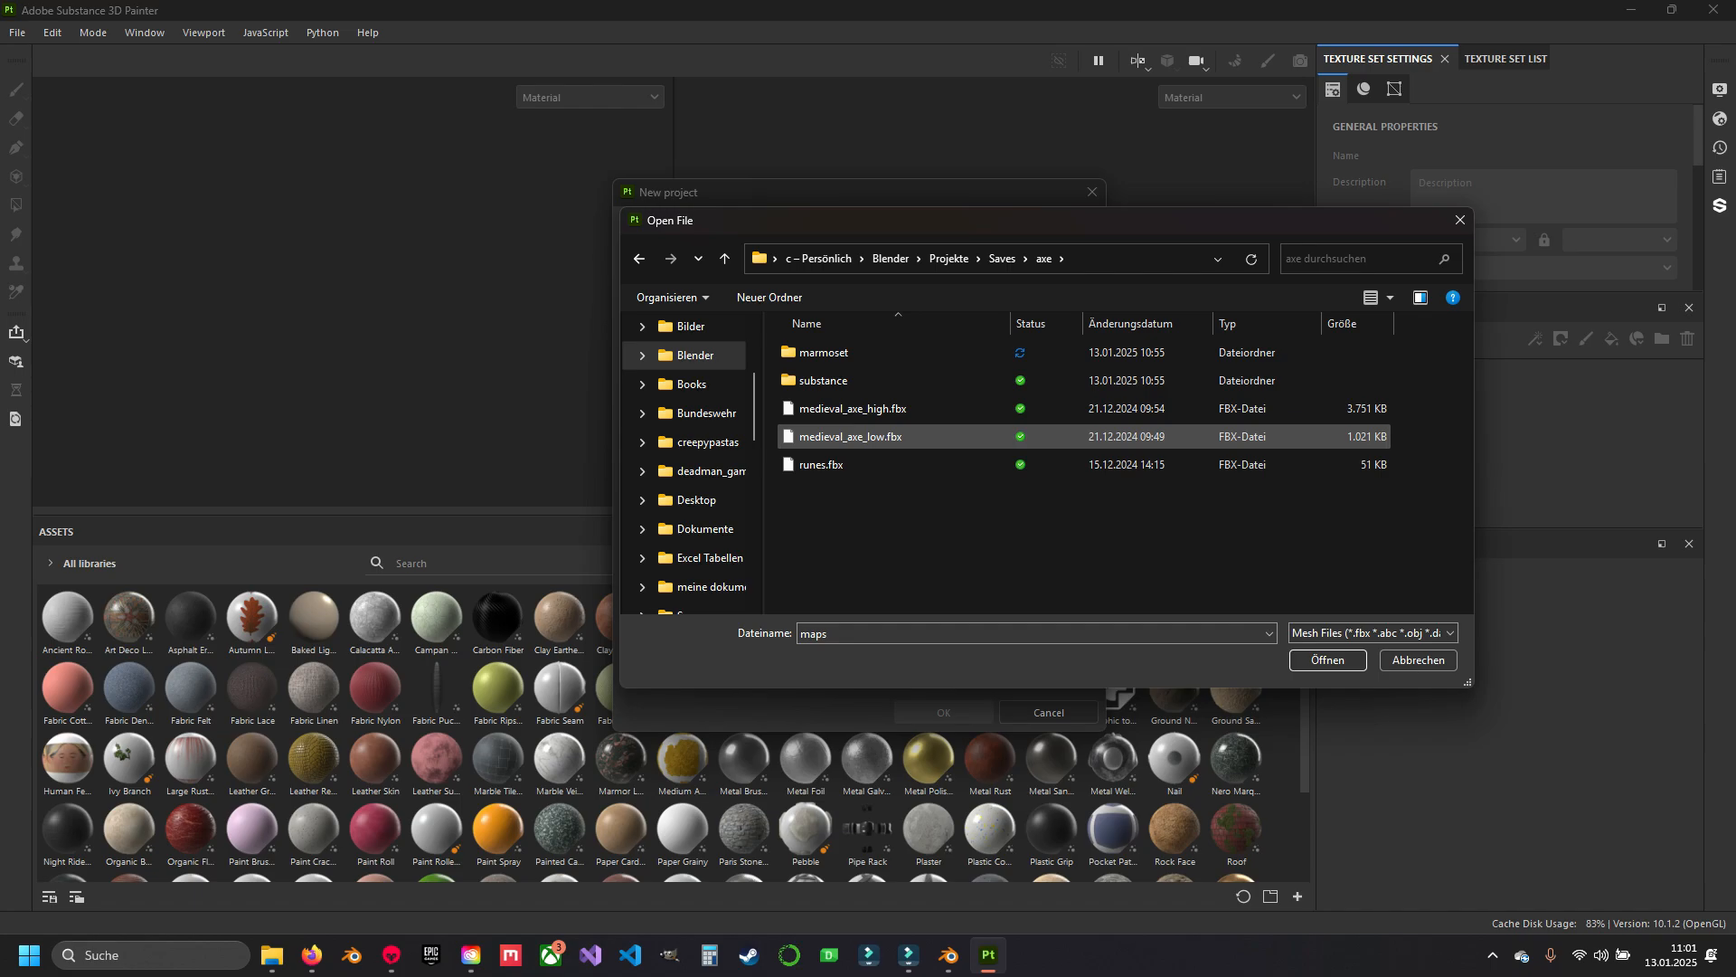
Create the project from medieval_axe_low.fbx, importing all baked axe maps from the marmoset maps folder.
{"action": "left_click", "coordinate": [850, 437]}
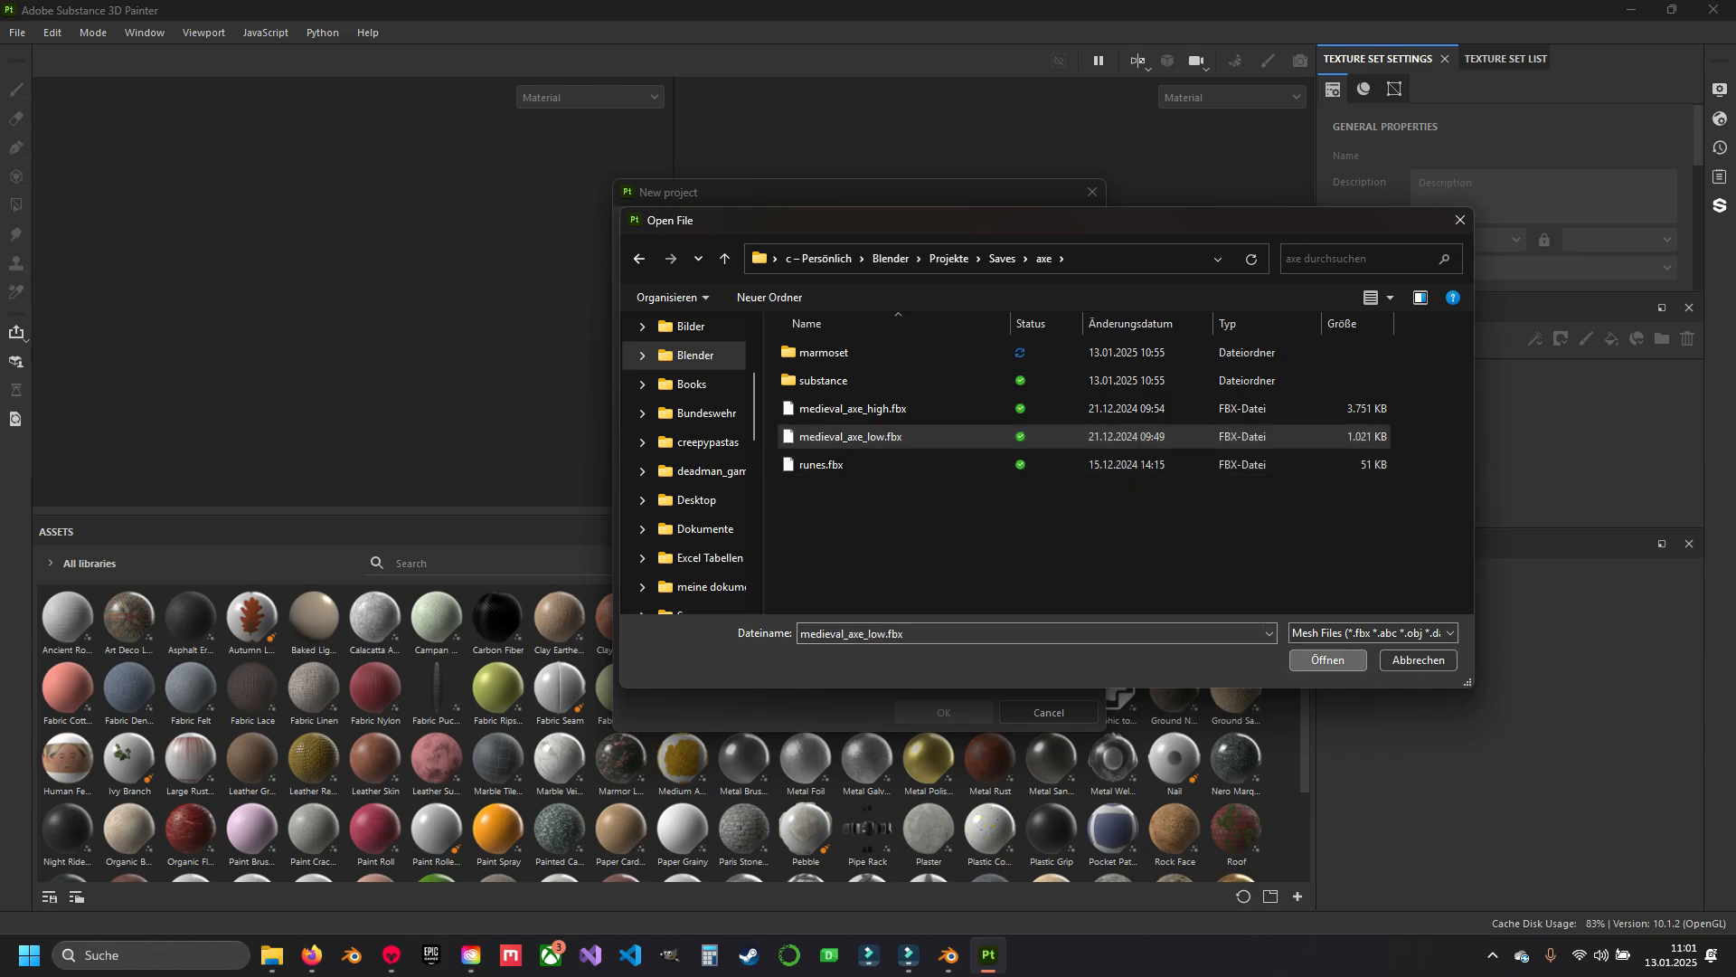
{"action": "left_click", "coordinate": [1328, 660]}
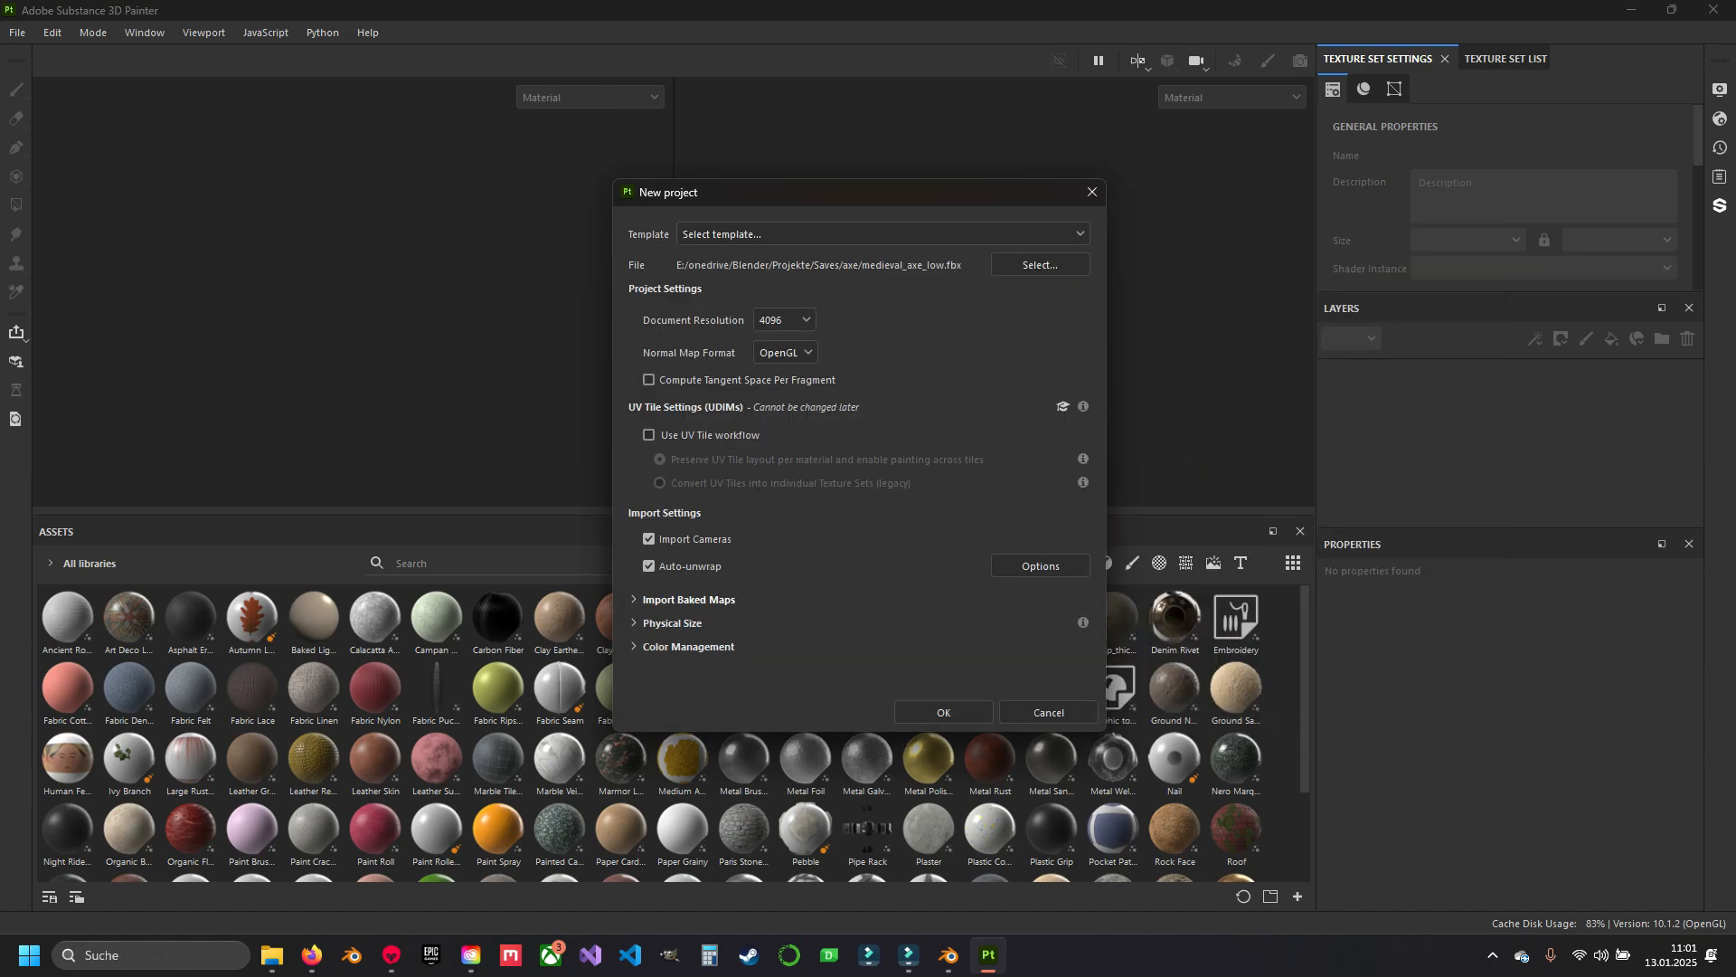
{"action": "left_click", "coordinate": [688, 599]}
{"action": "left_click", "coordinate": [921, 632]}
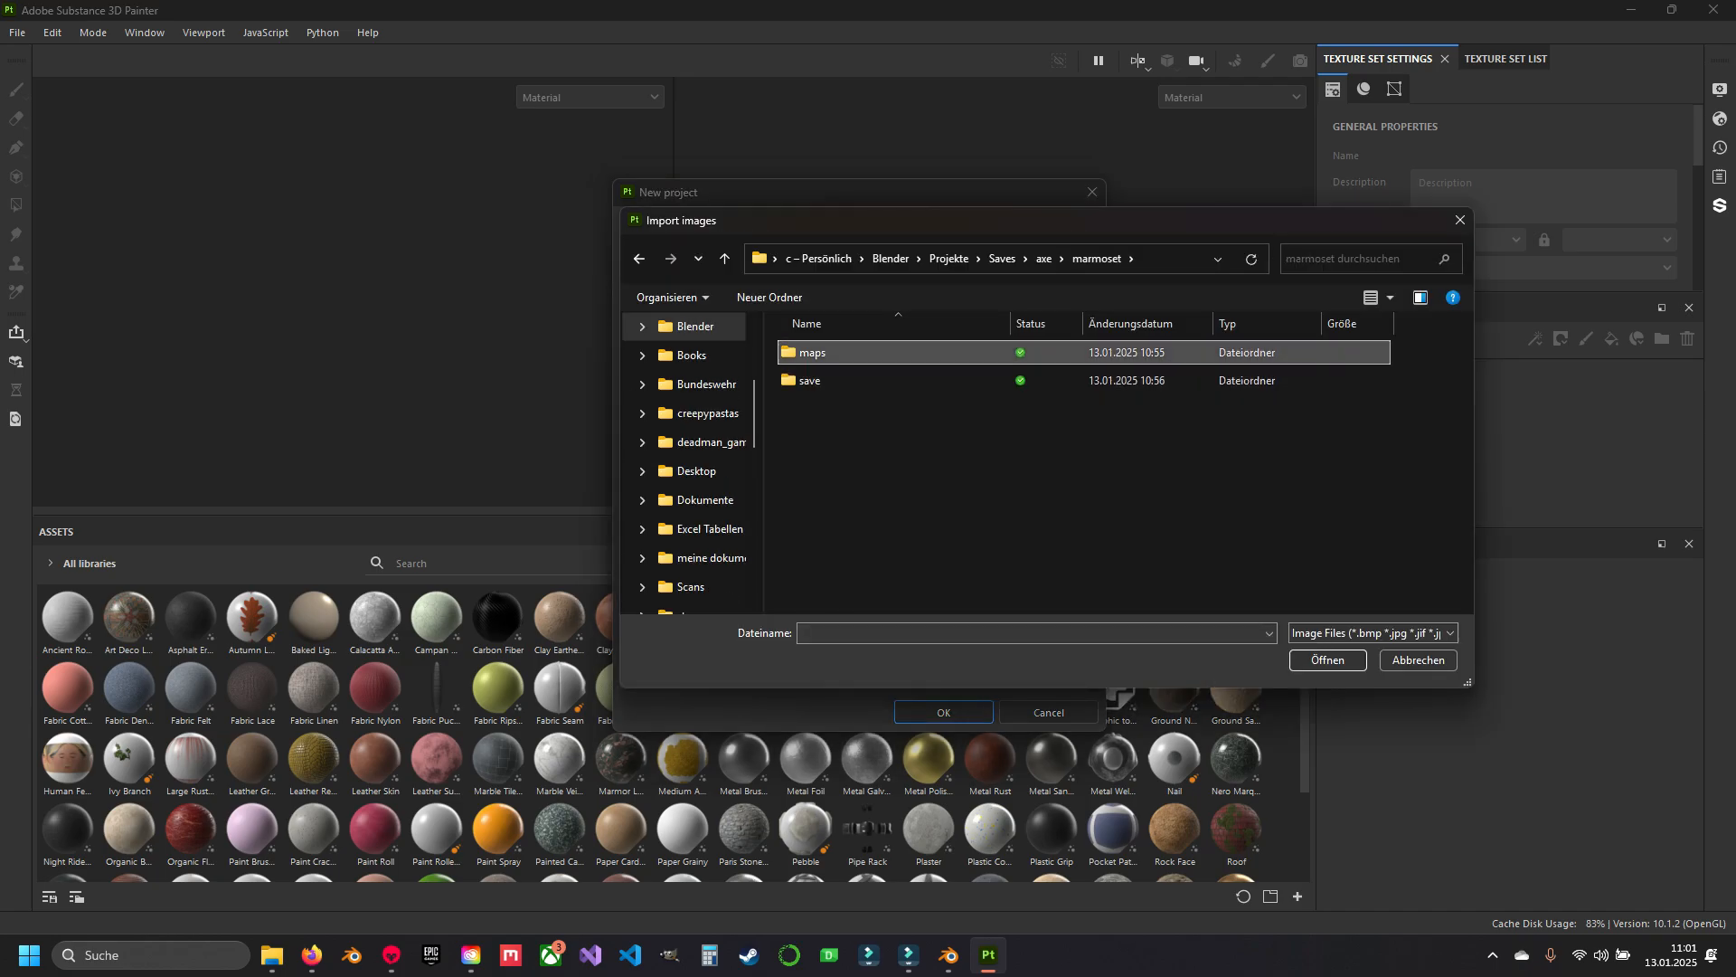
{"action": "double_click", "coordinate": [824, 352]}
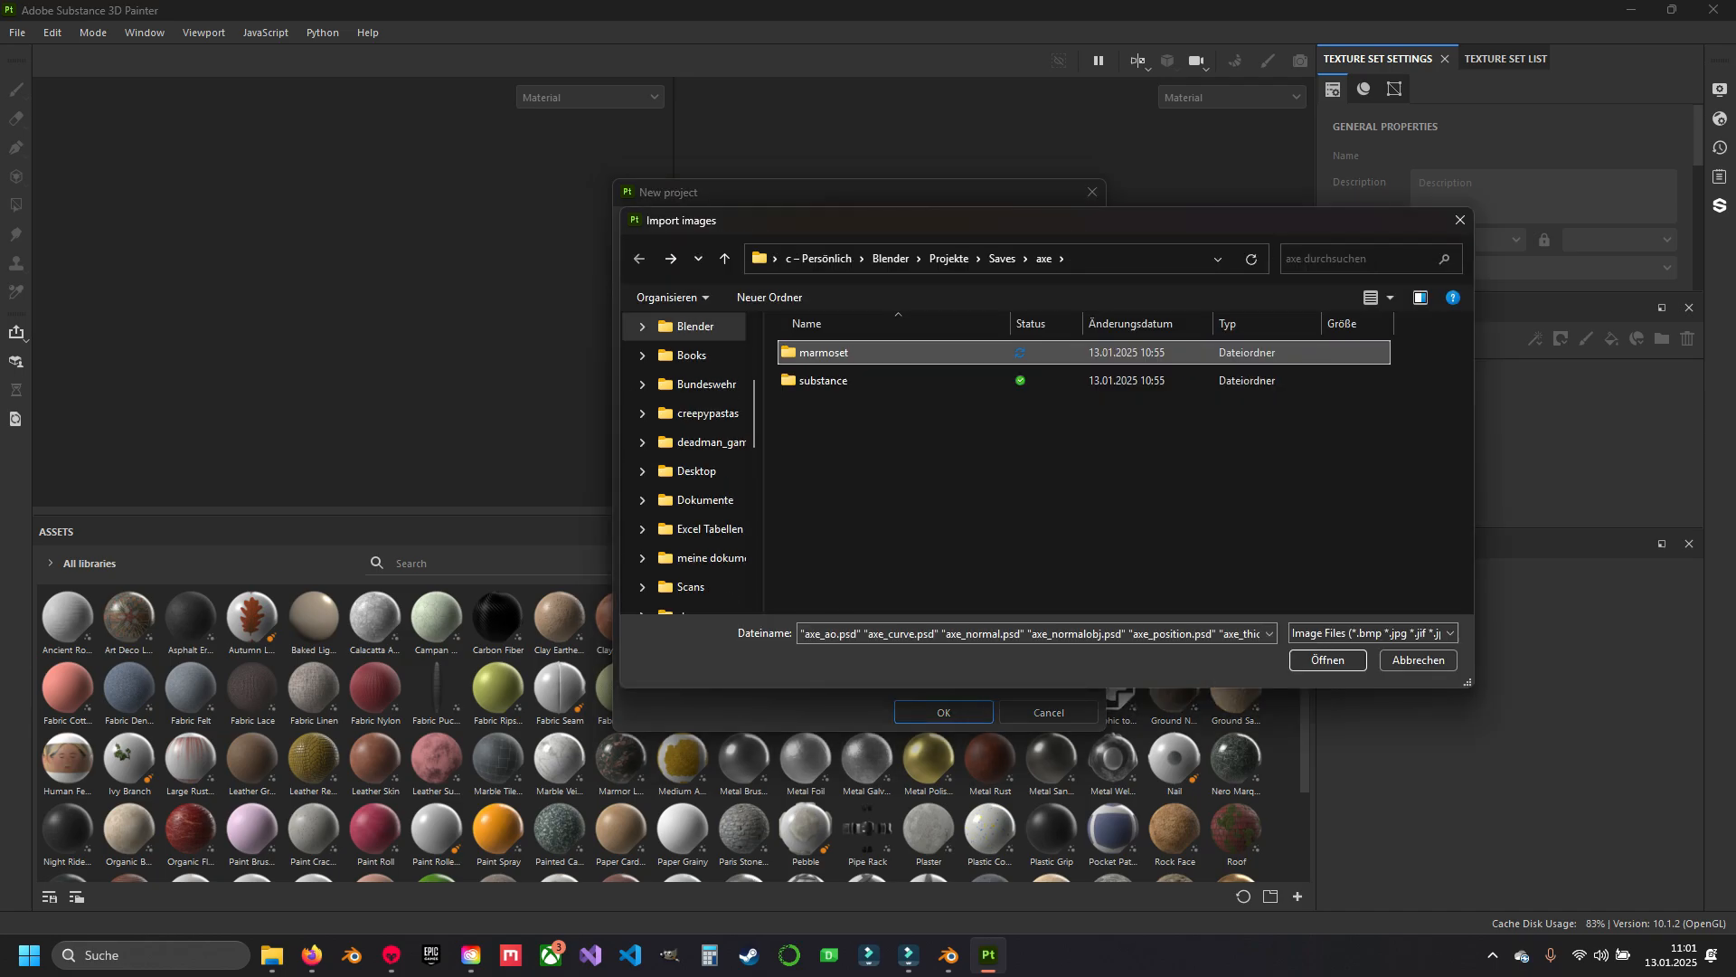
{"action": "double_click", "coordinate": [824, 353]}
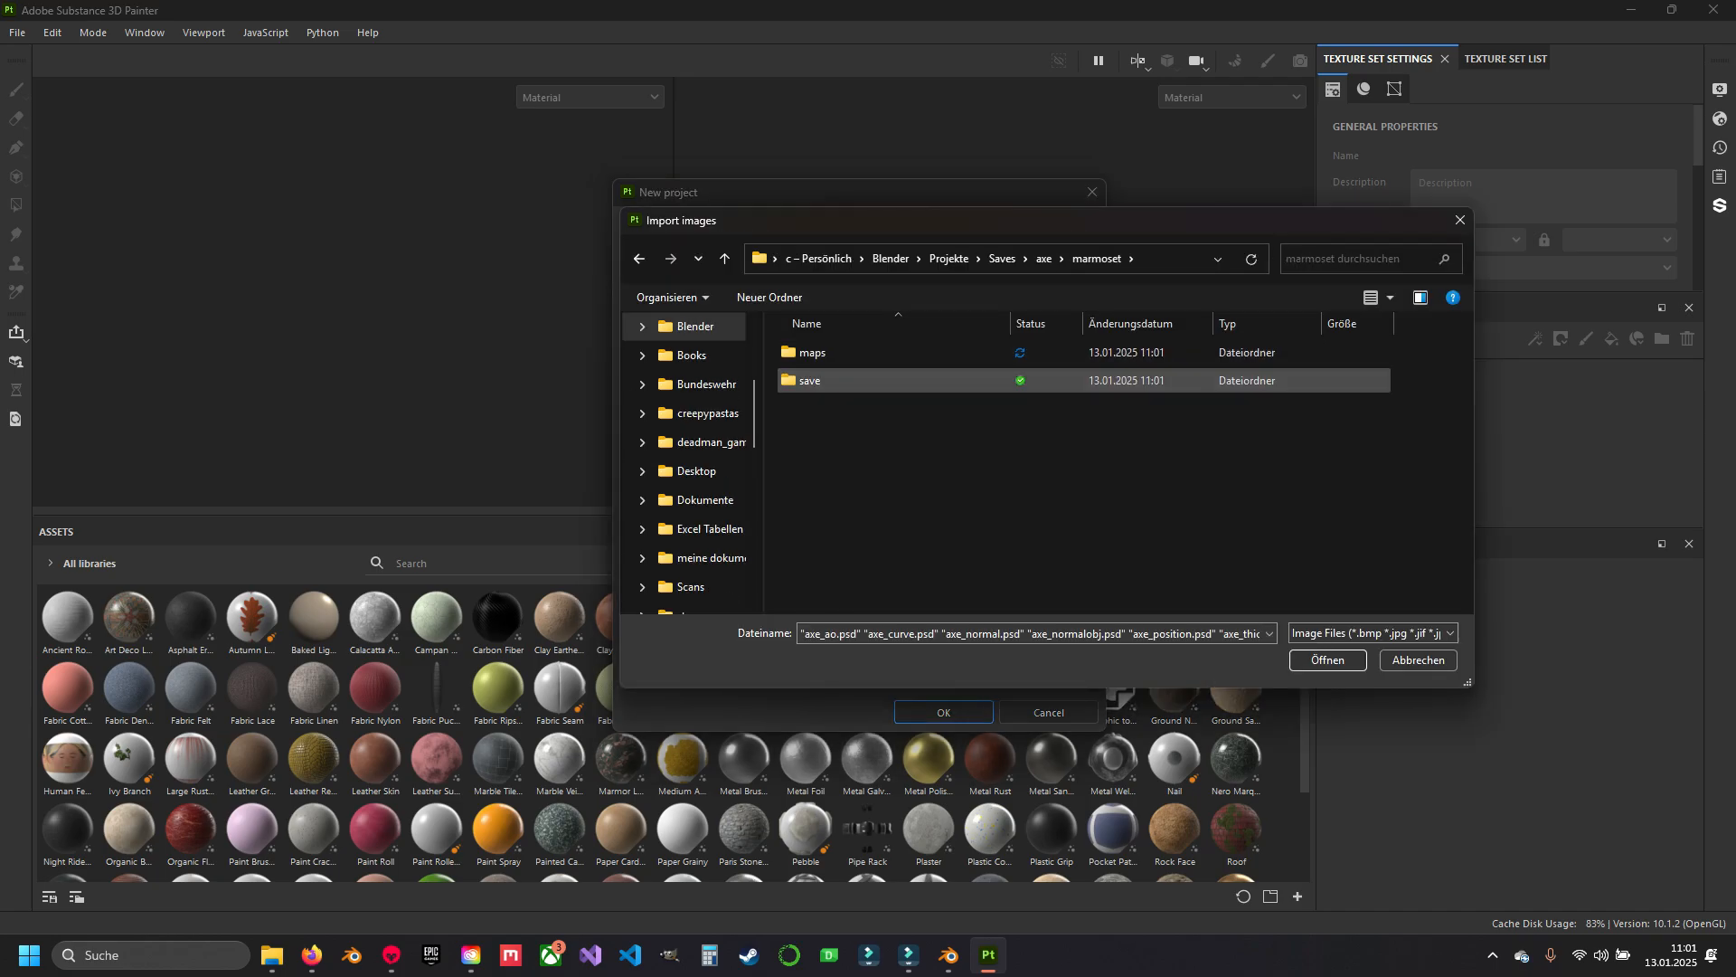
{"action": "double_click", "coordinate": [814, 352]}
{"action": "left_click_drag", "start_coordinate": [911, 544], "coordinate": [798, 344]}
{"action": "key", "text": "Return"}
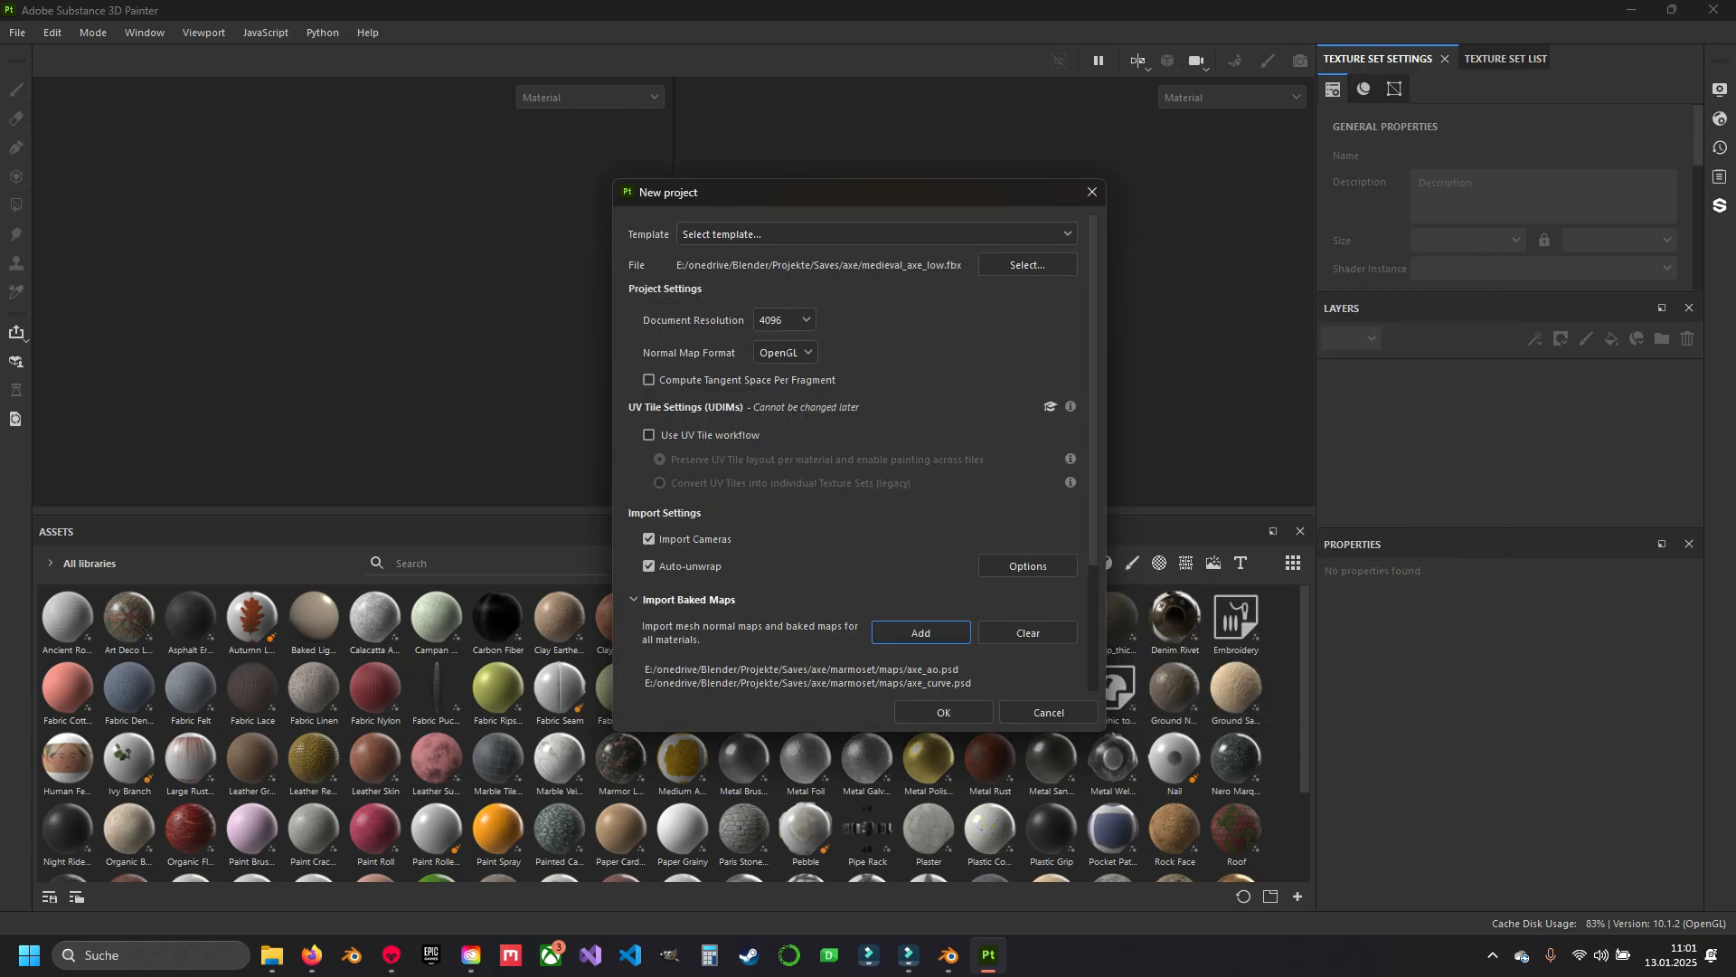
{"action": "key", "text": "Return"}
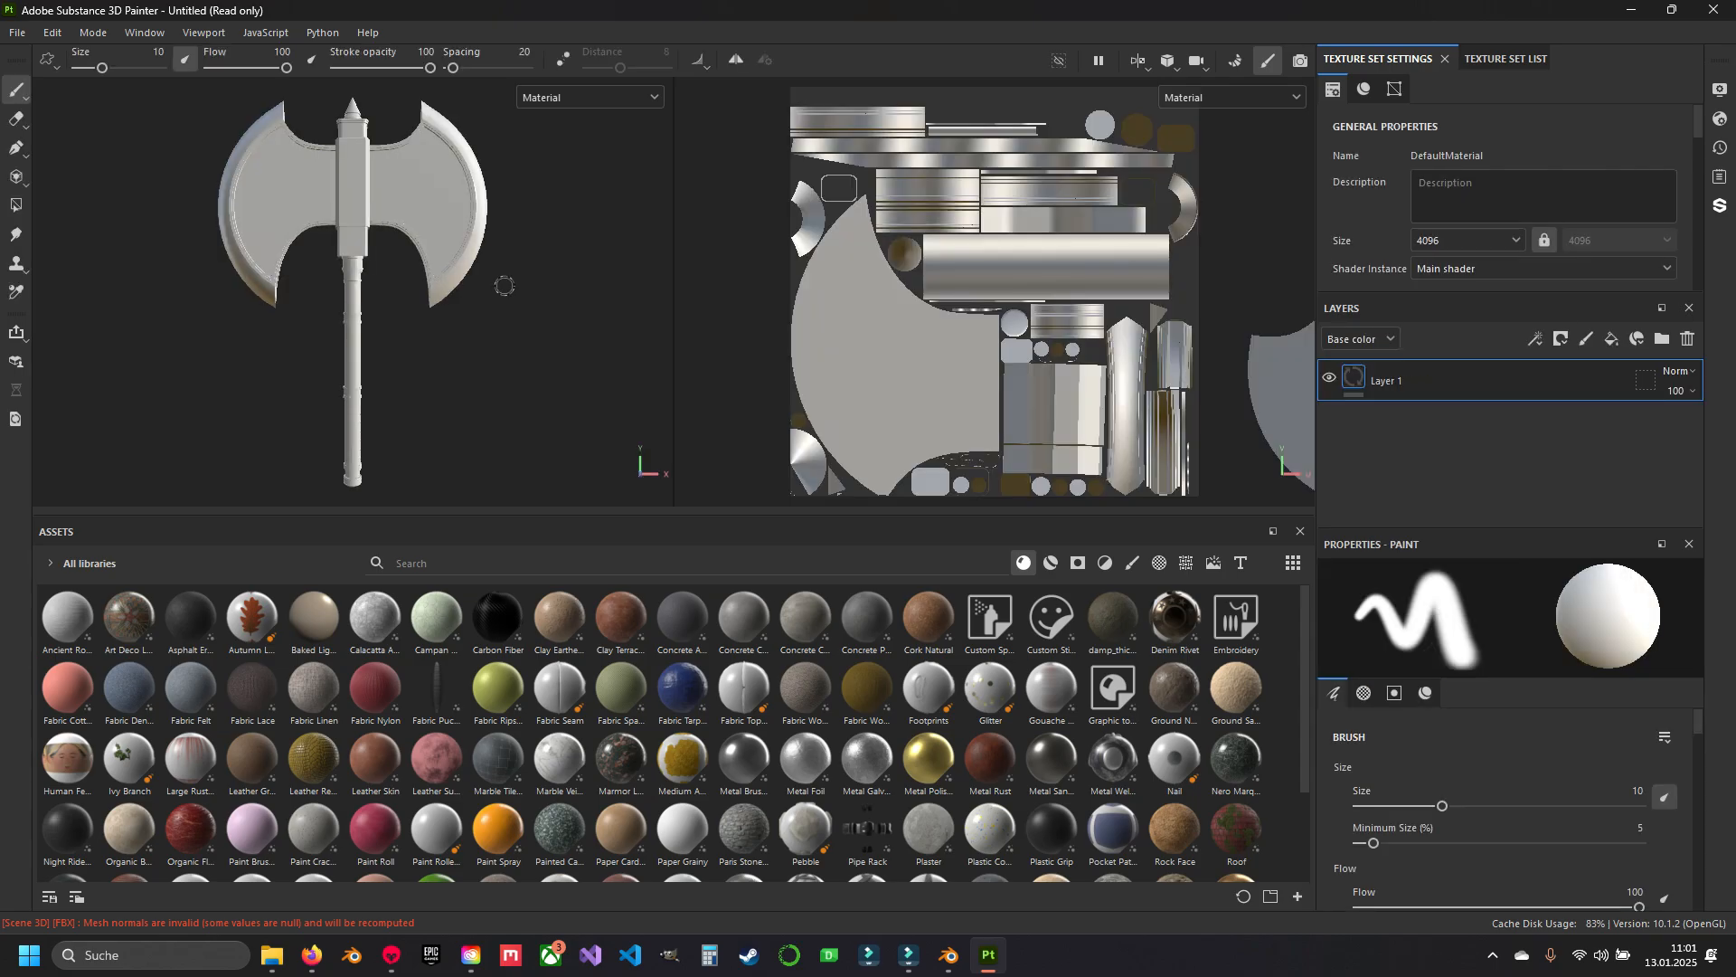
{"action": "scroll", "coordinate": [446, 244], "scroll_direction": "up", "scroll_amount": 6}
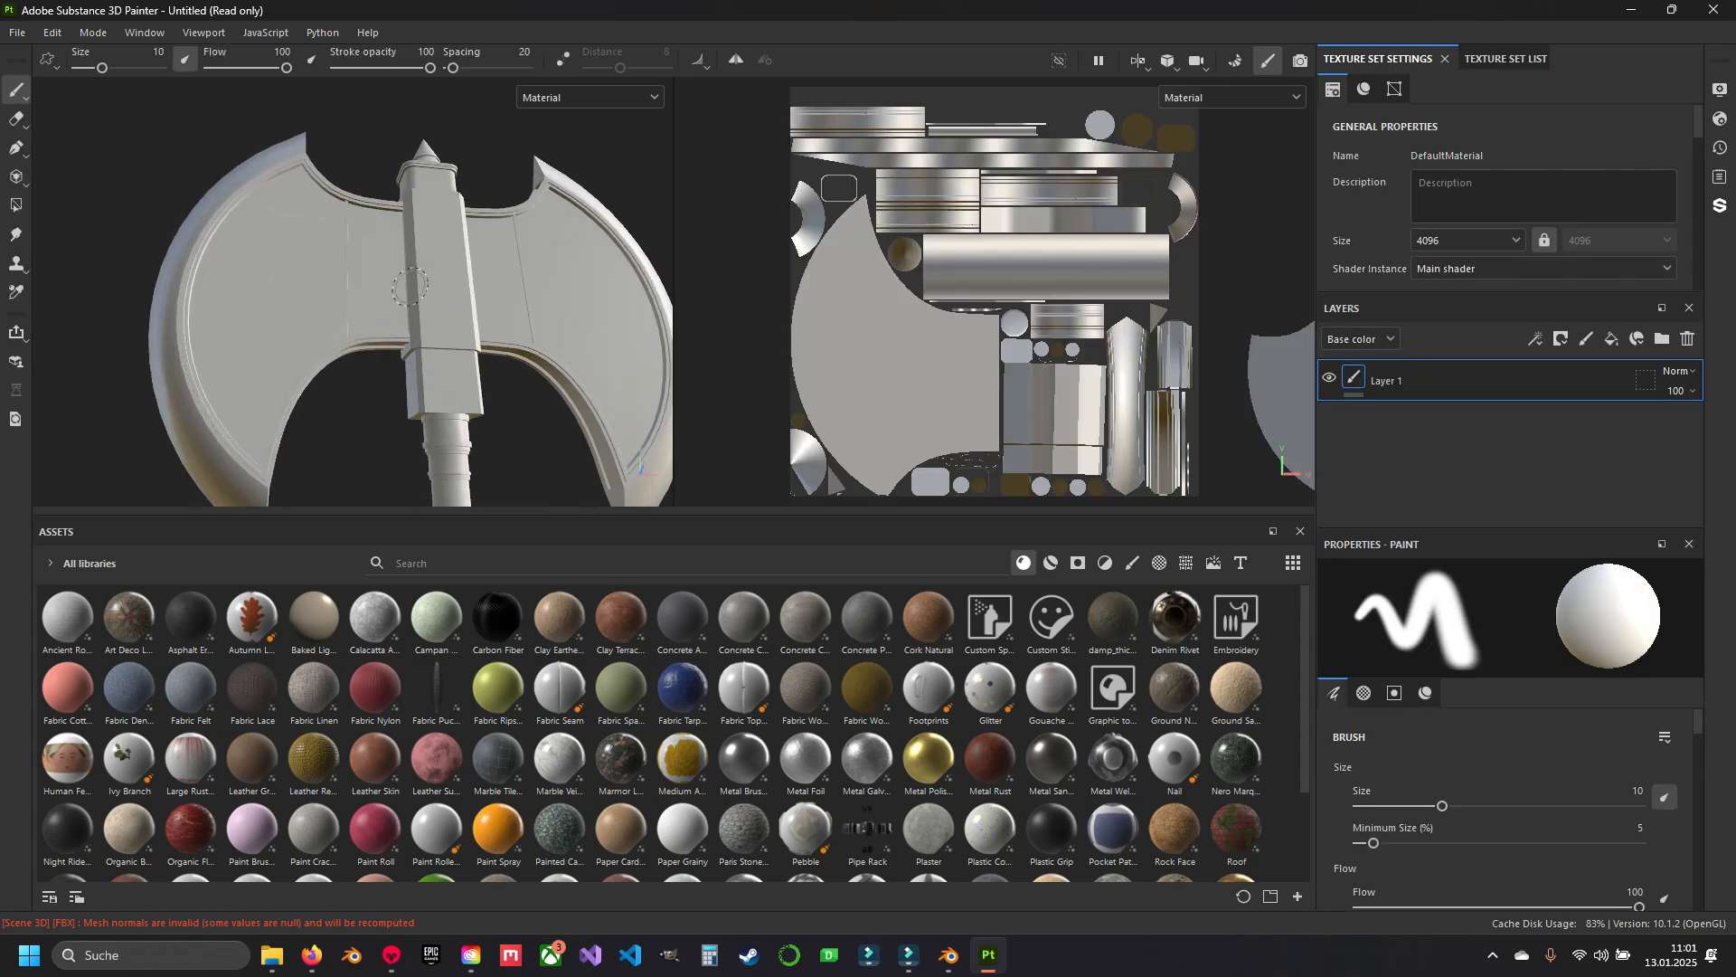
{"action": "left_click_drag", "start_coordinate": [447, 244], "coordinate": [519, 310], "text": "alt"}
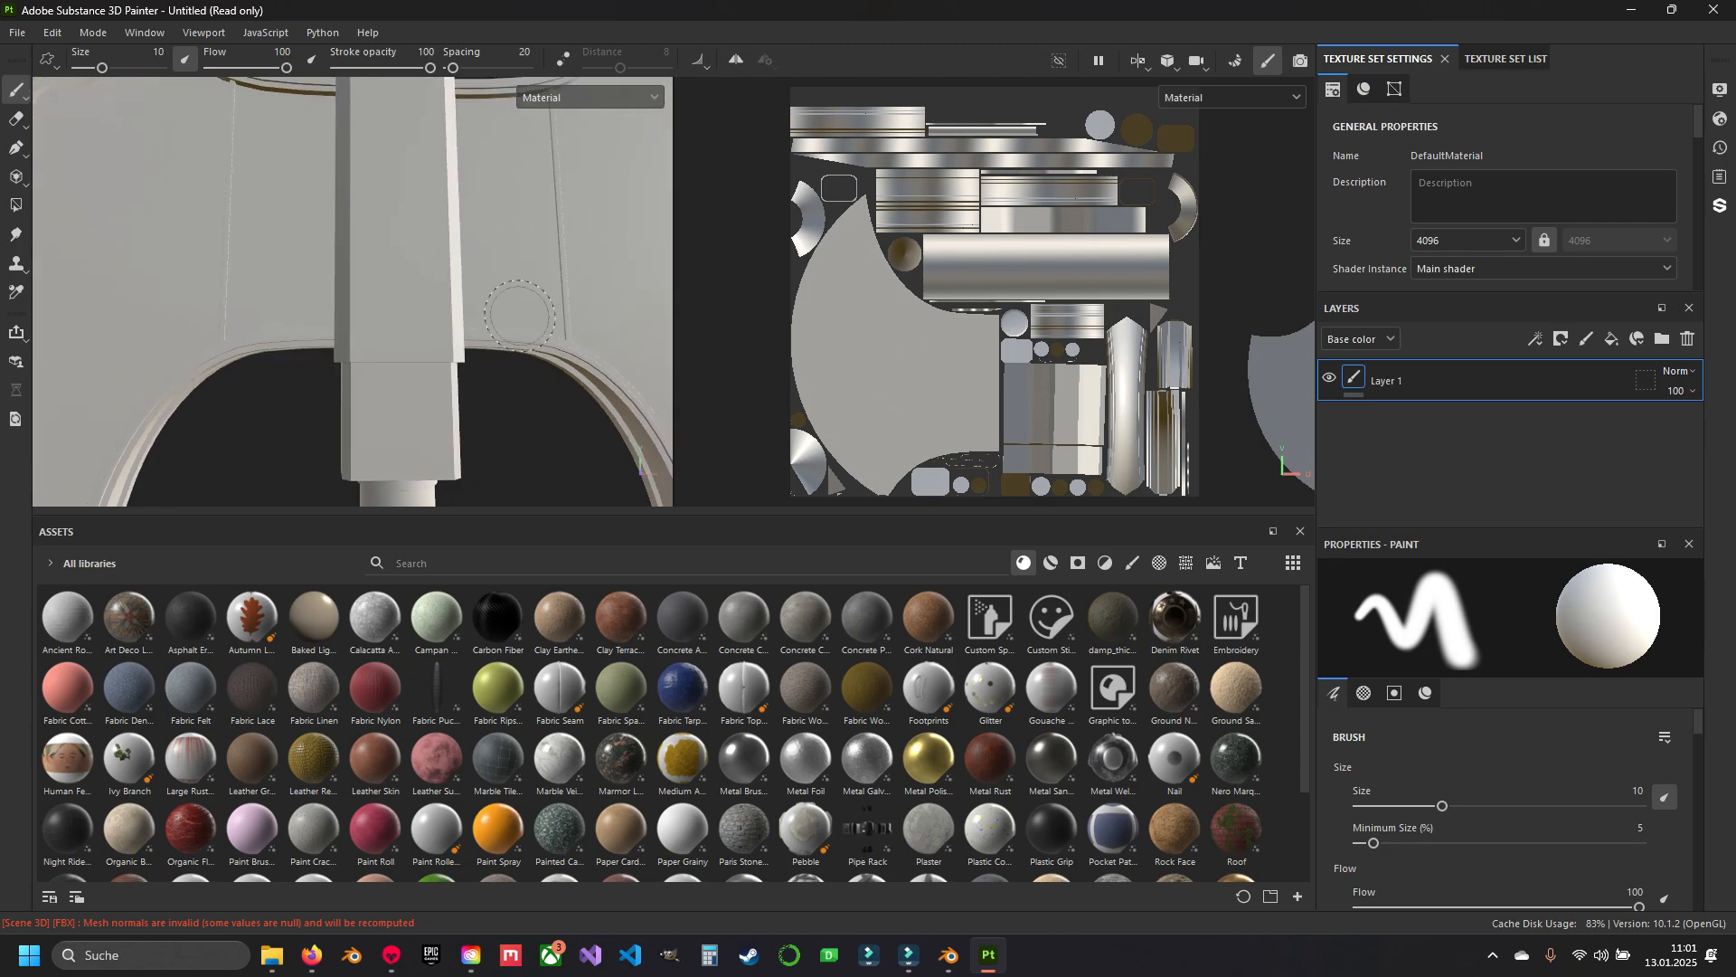
{"action": "middle_click_drag", "start_coordinate": [519, 310], "coordinate": [469, 322], "text": "alt"}
{"action": "mouse_move", "coordinate": [469, 322]}
{"action": "left_mouse_down", "text": "alt"}
{"action": "mouse_move", "coordinate": [398, 244]}
{"action": "mouse_move", "coordinate": [470, 317]}
{"action": "left_mouse_up", "text": "alt"}
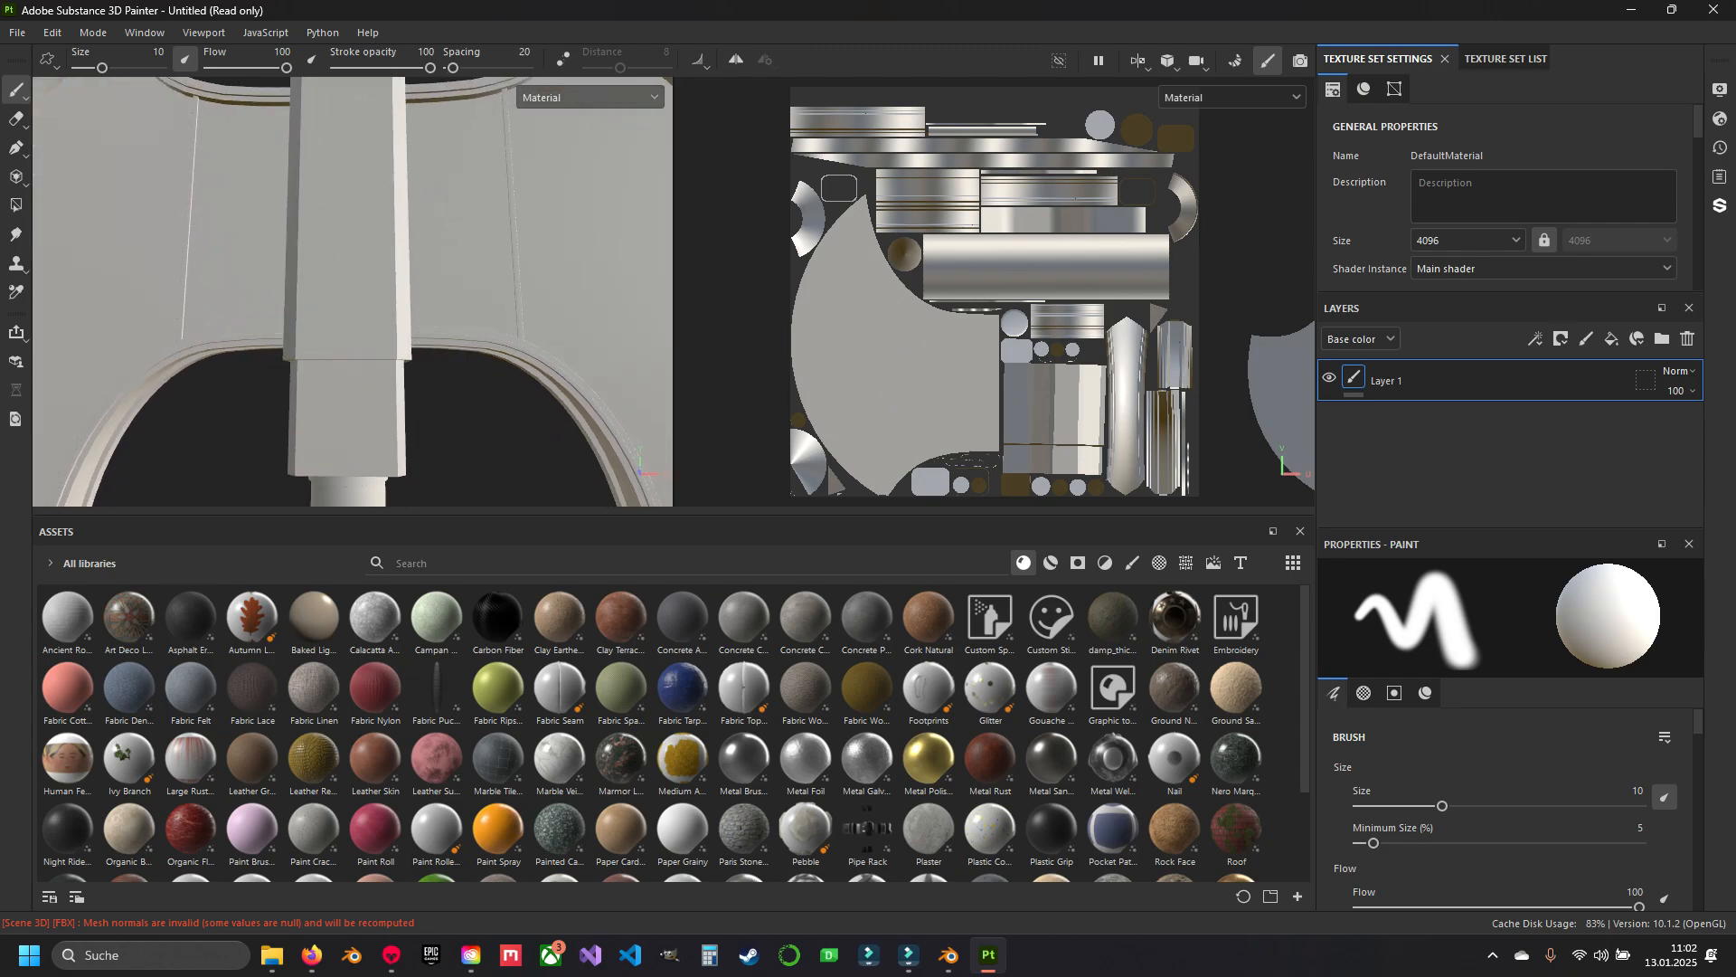
Assign axe_normal as the normal mesh map and axe_normalobj as the world space normal map.
{"action": "left_click", "coordinate": [1394, 88]}
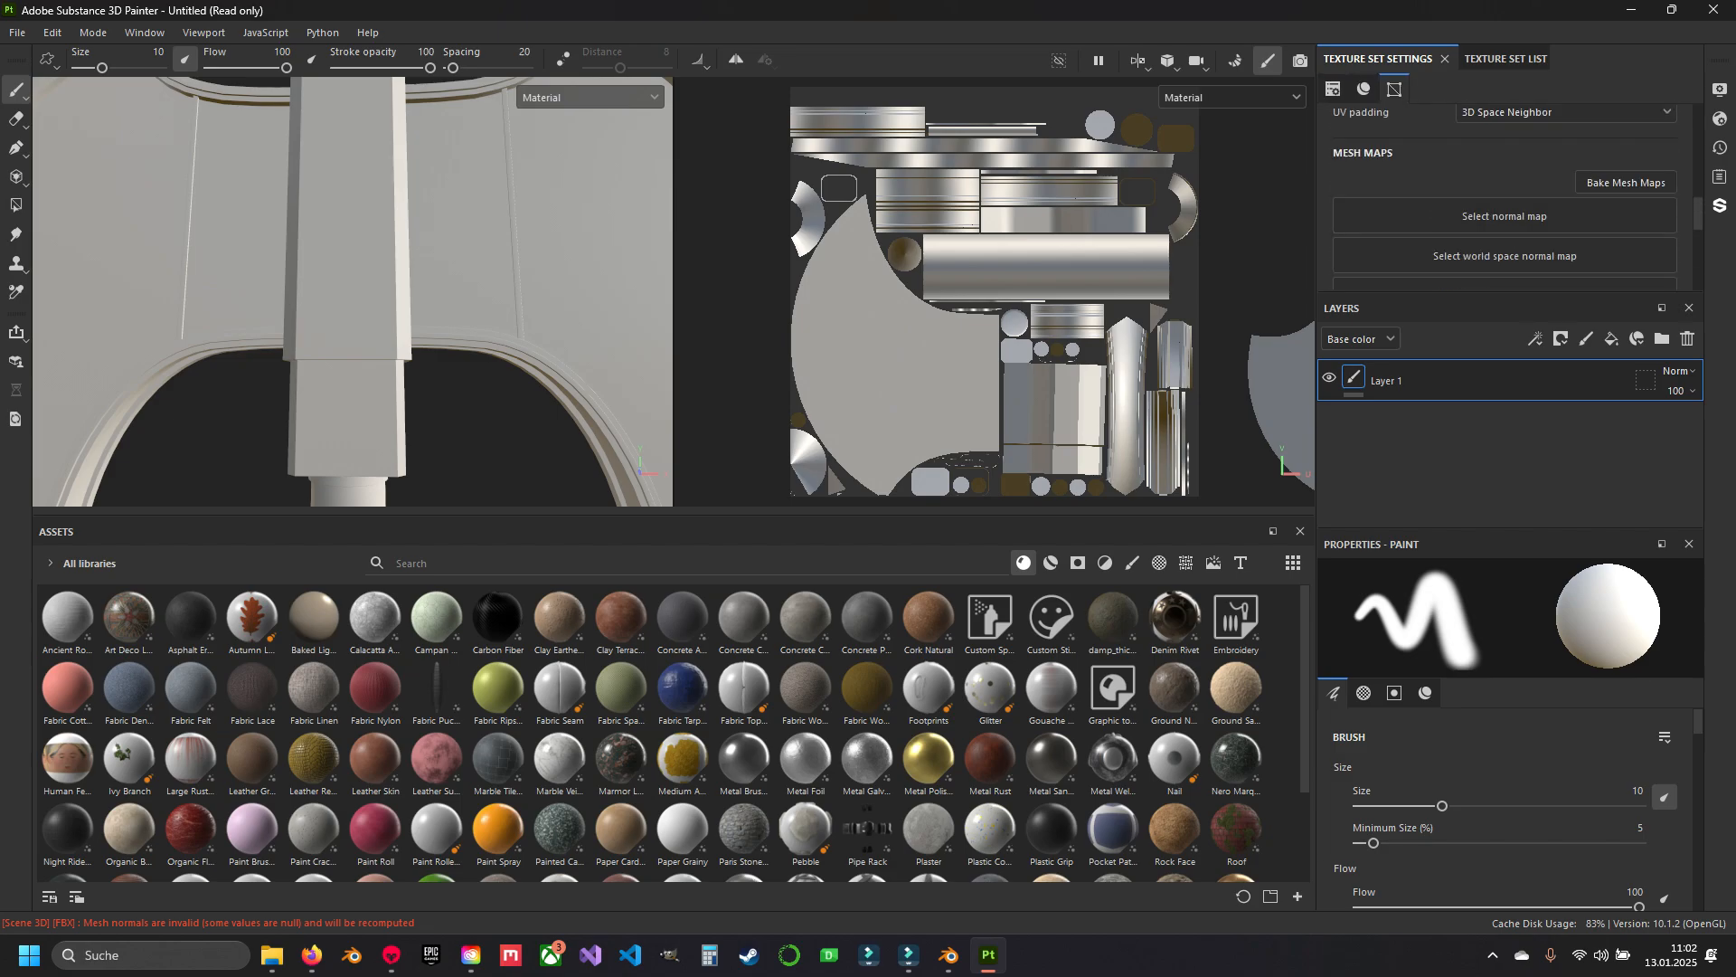
{"action": "scroll", "coordinate": [1505, 199], "scroll_direction": "down", "scroll_amount": 1}
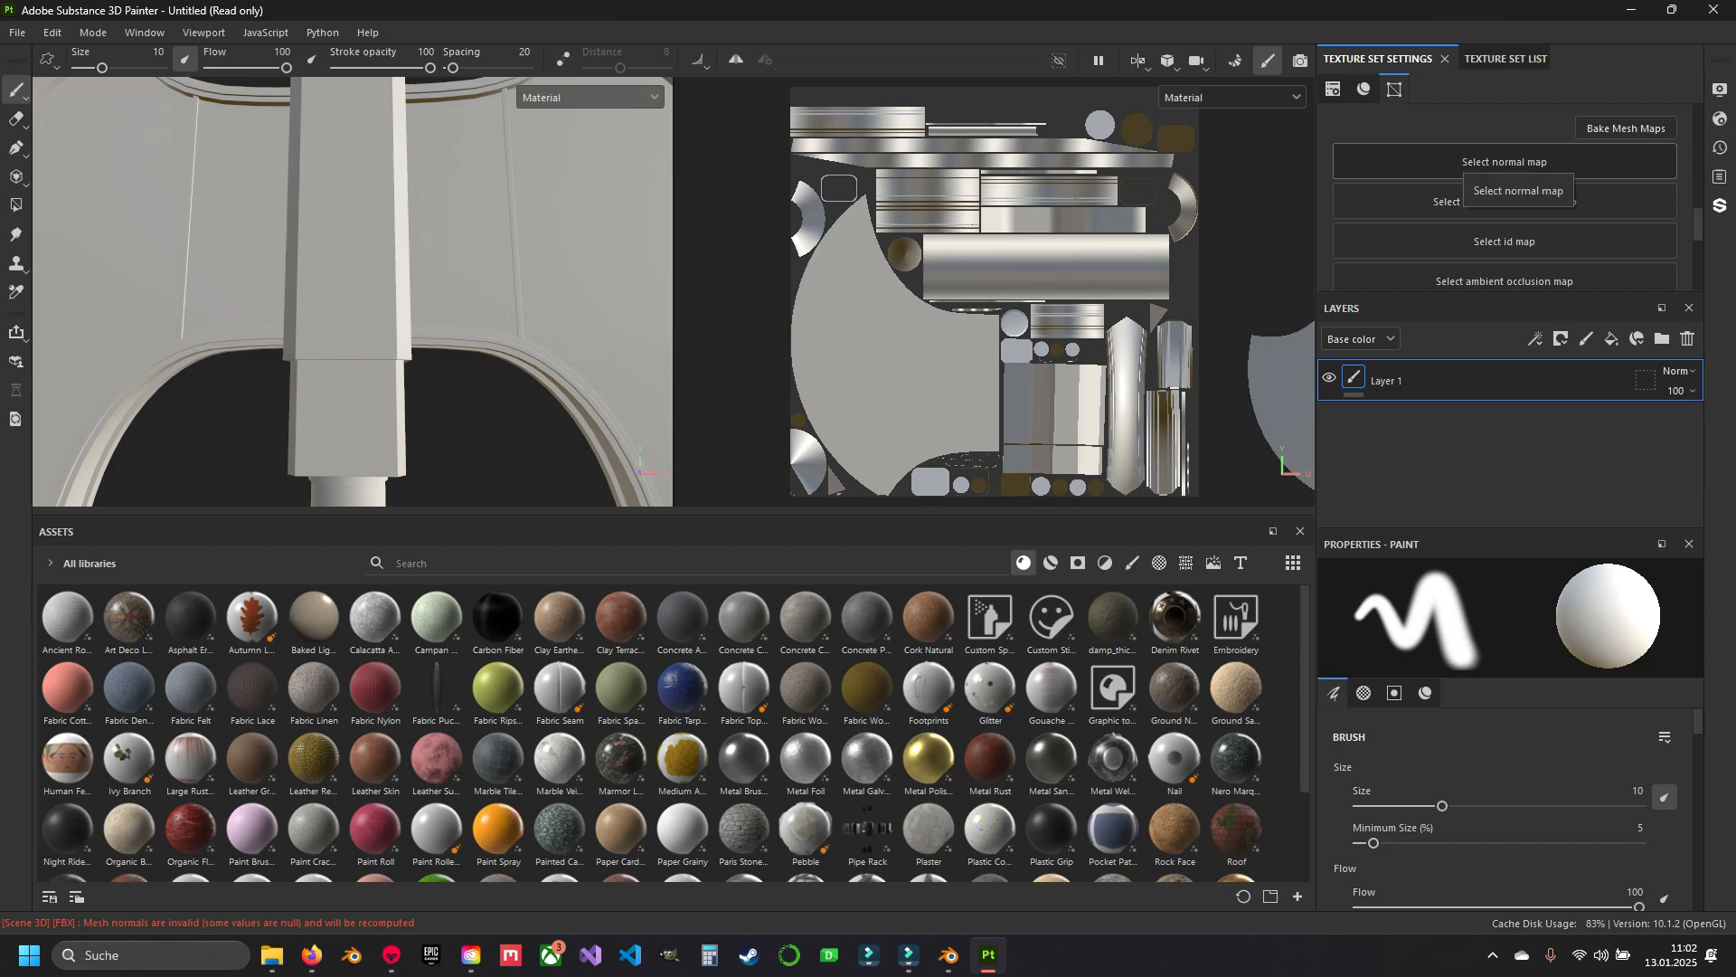
{"action": "left_click", "coordinate": [1470, 164]}
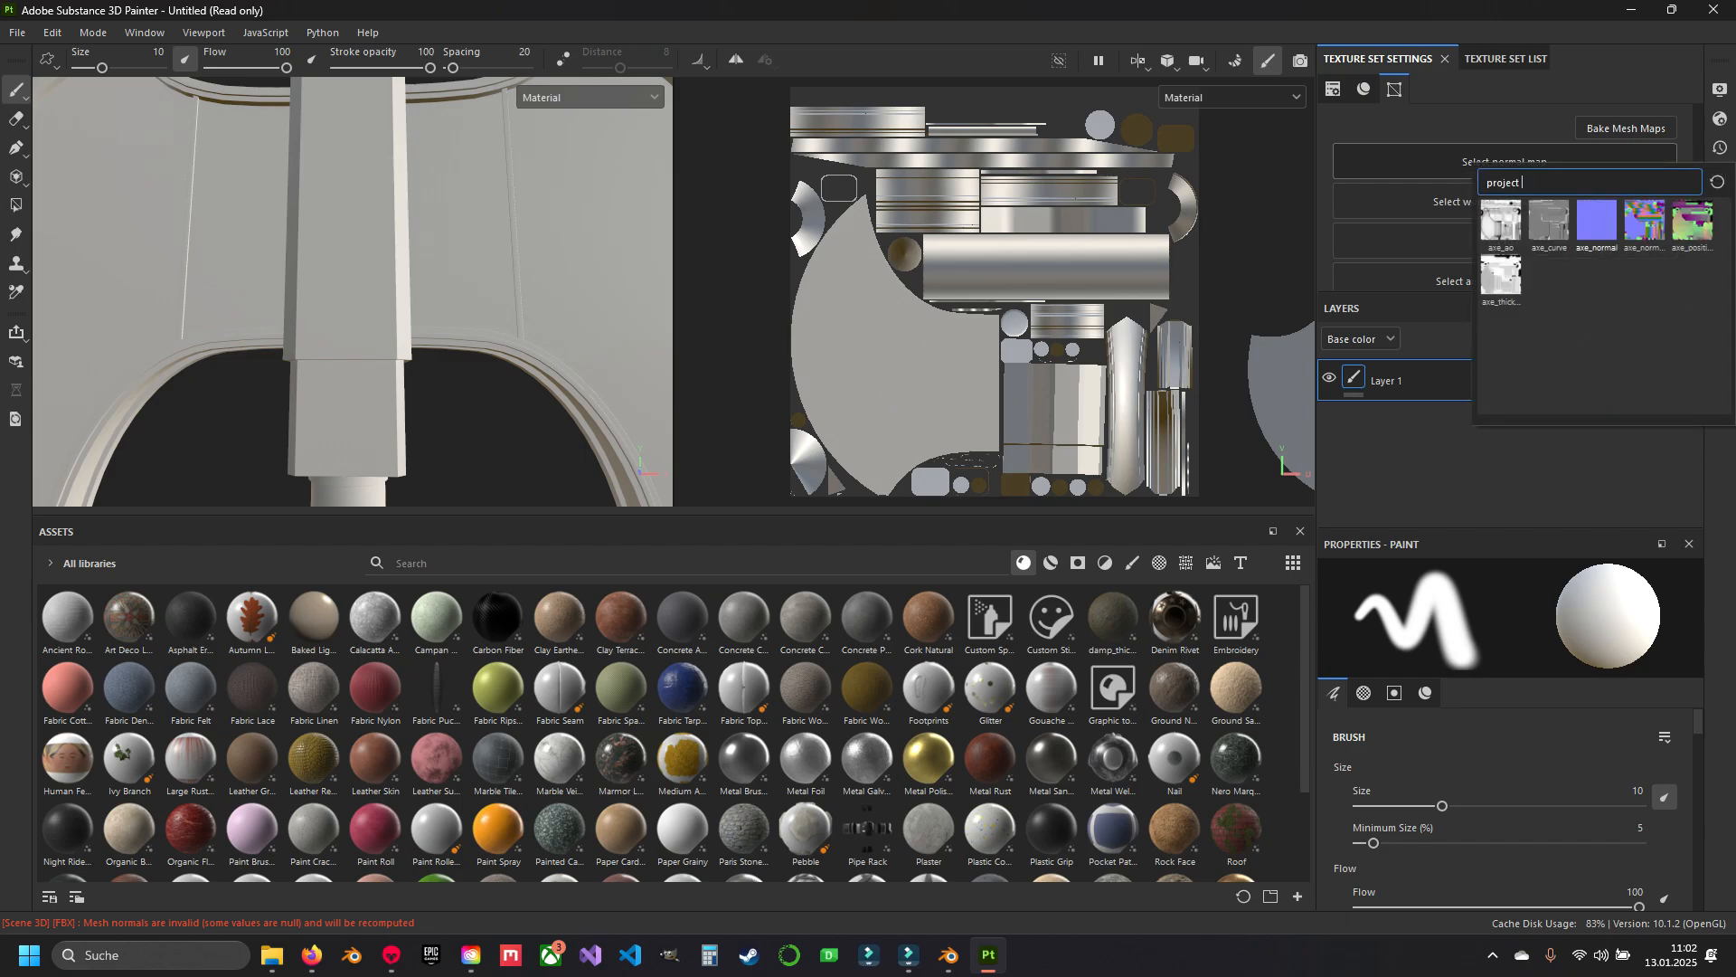
{"action": "left_click", "coordinate": [1595, 219]}
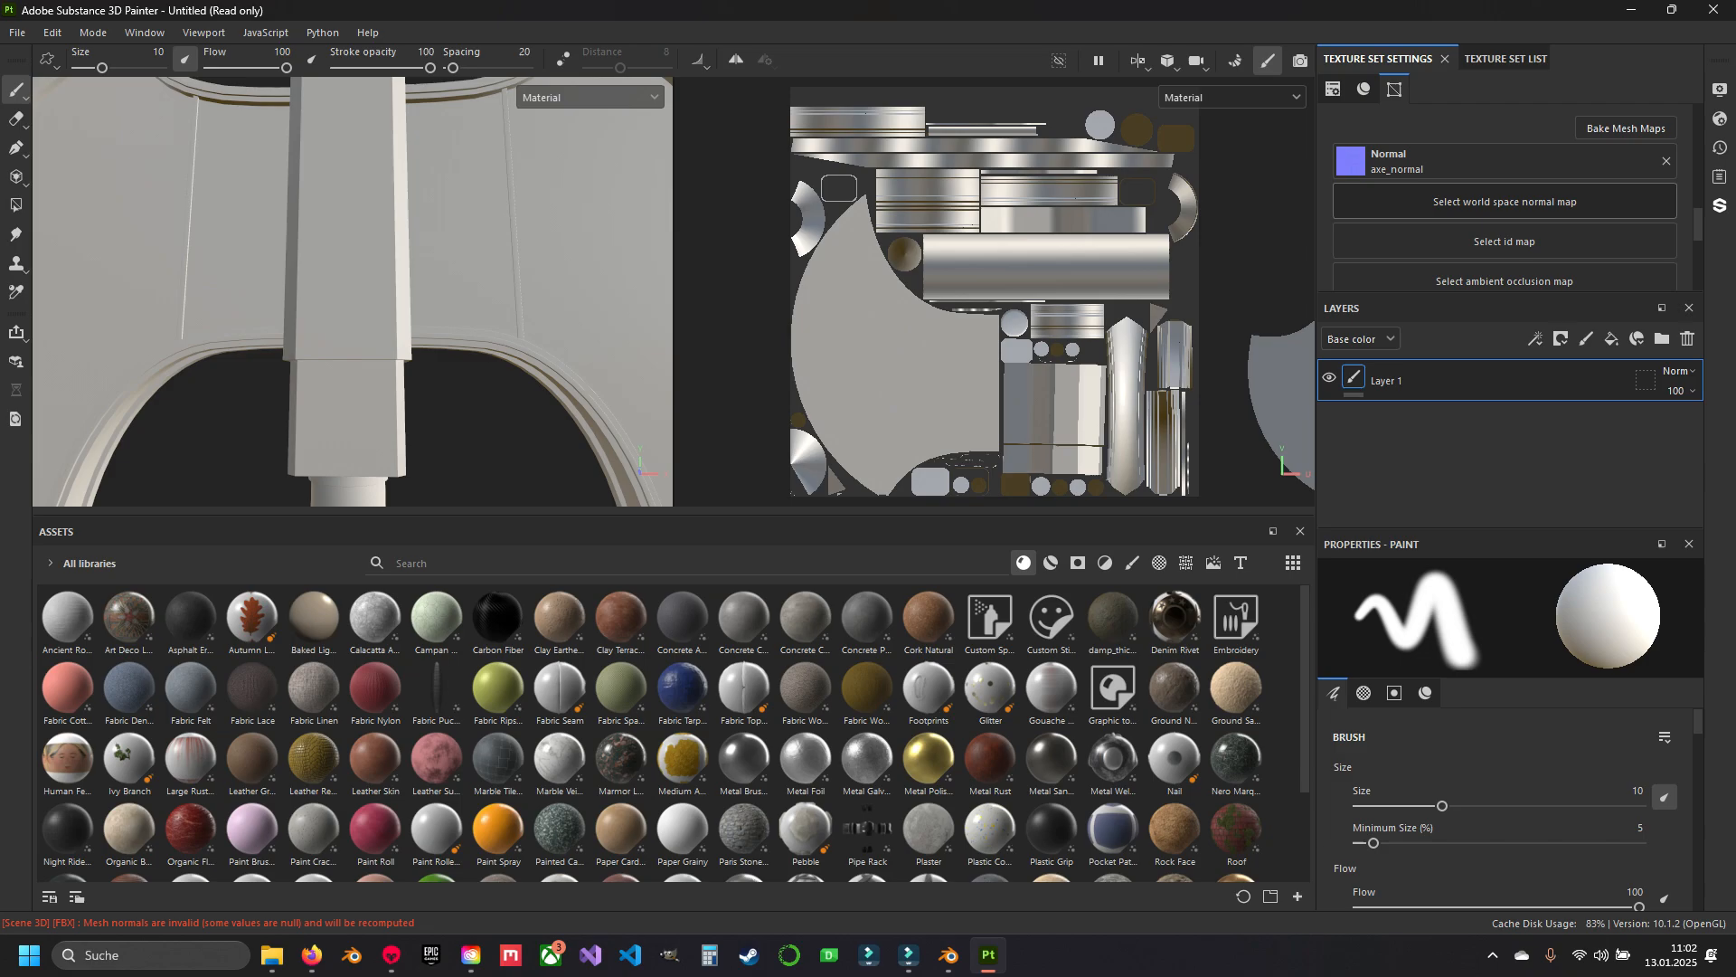
{"action": "left_click", "coordinate": [1474, 204]}
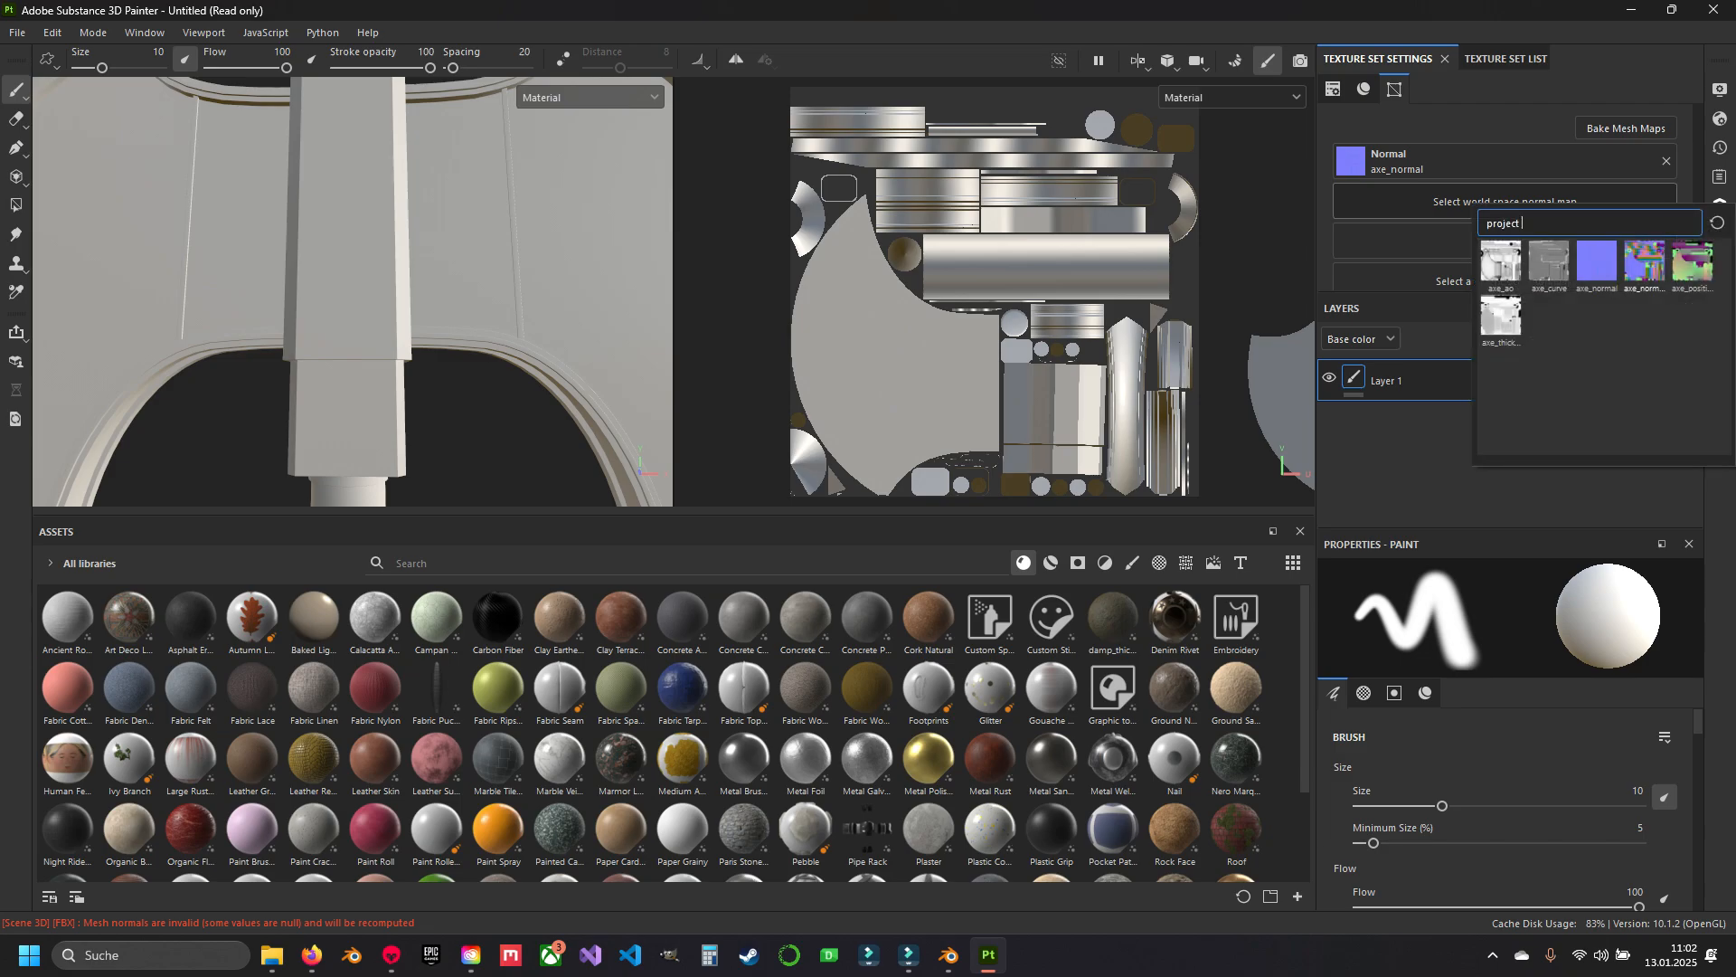
{"action": "left_click", "coordinate": [1644, 261]}
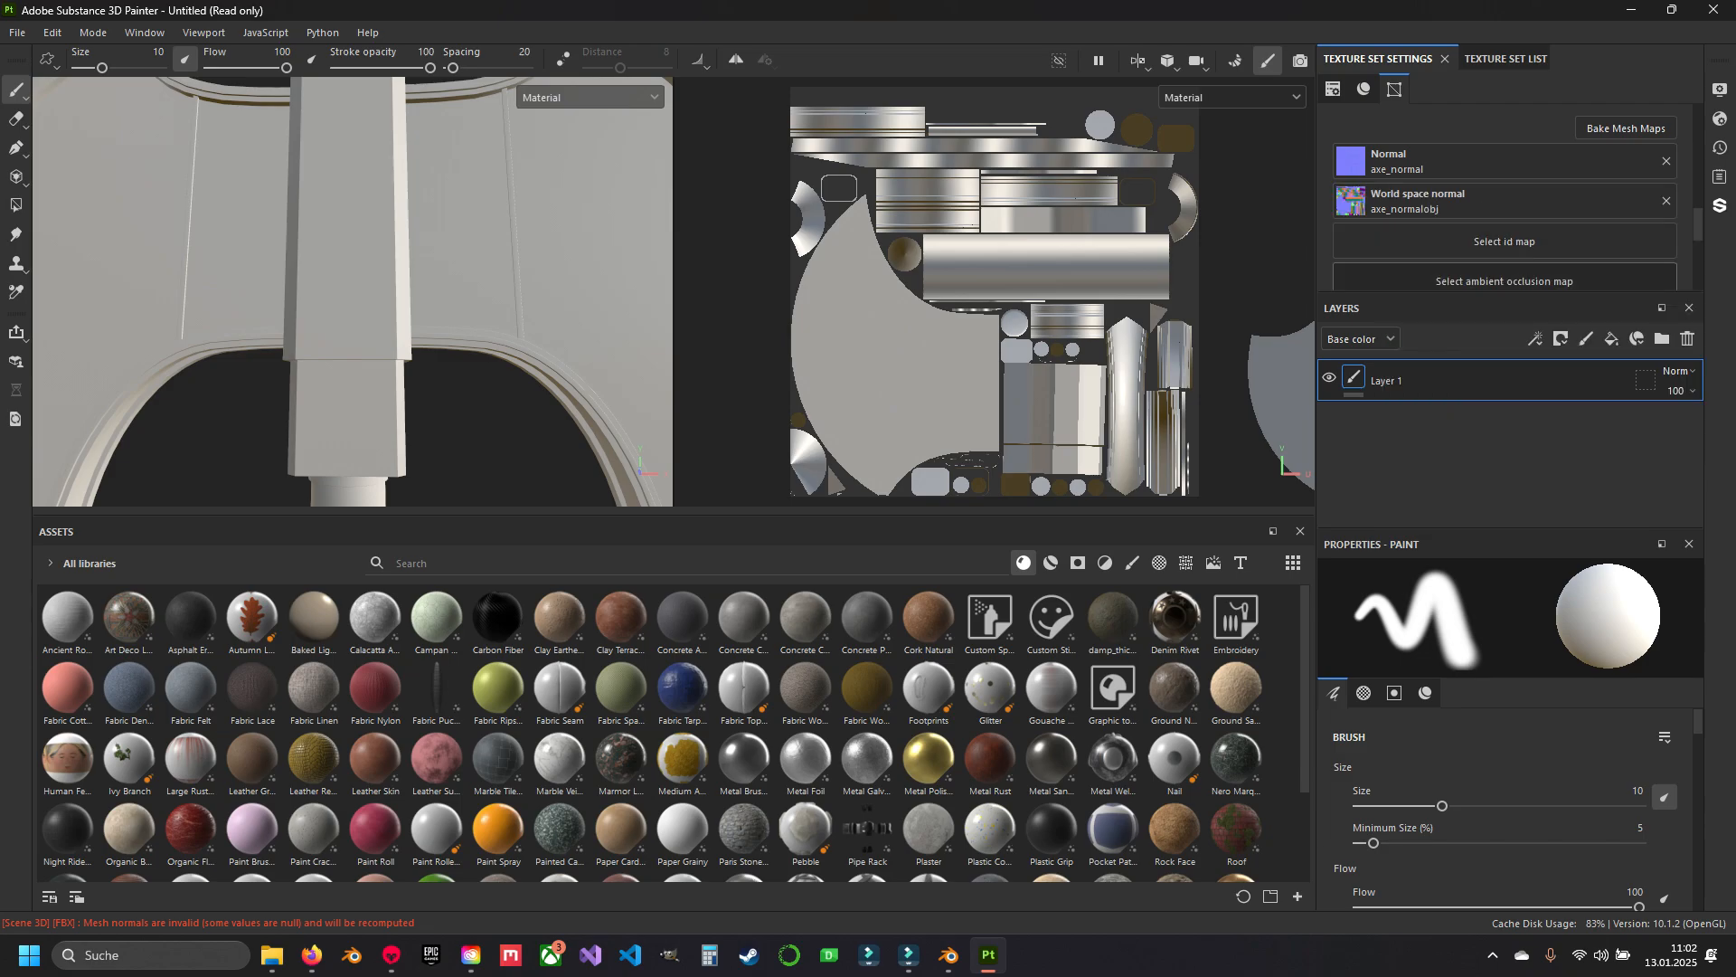
Assign axe_ao as the ambient occlusion map and axe_curve as the curvature map.
{"action": "scroll", "coordinate": [1644, 261], "scroll_direction": "down", "scroll_amount": 1}
{"action": "left_click", "coordinate": [1474, 227]}
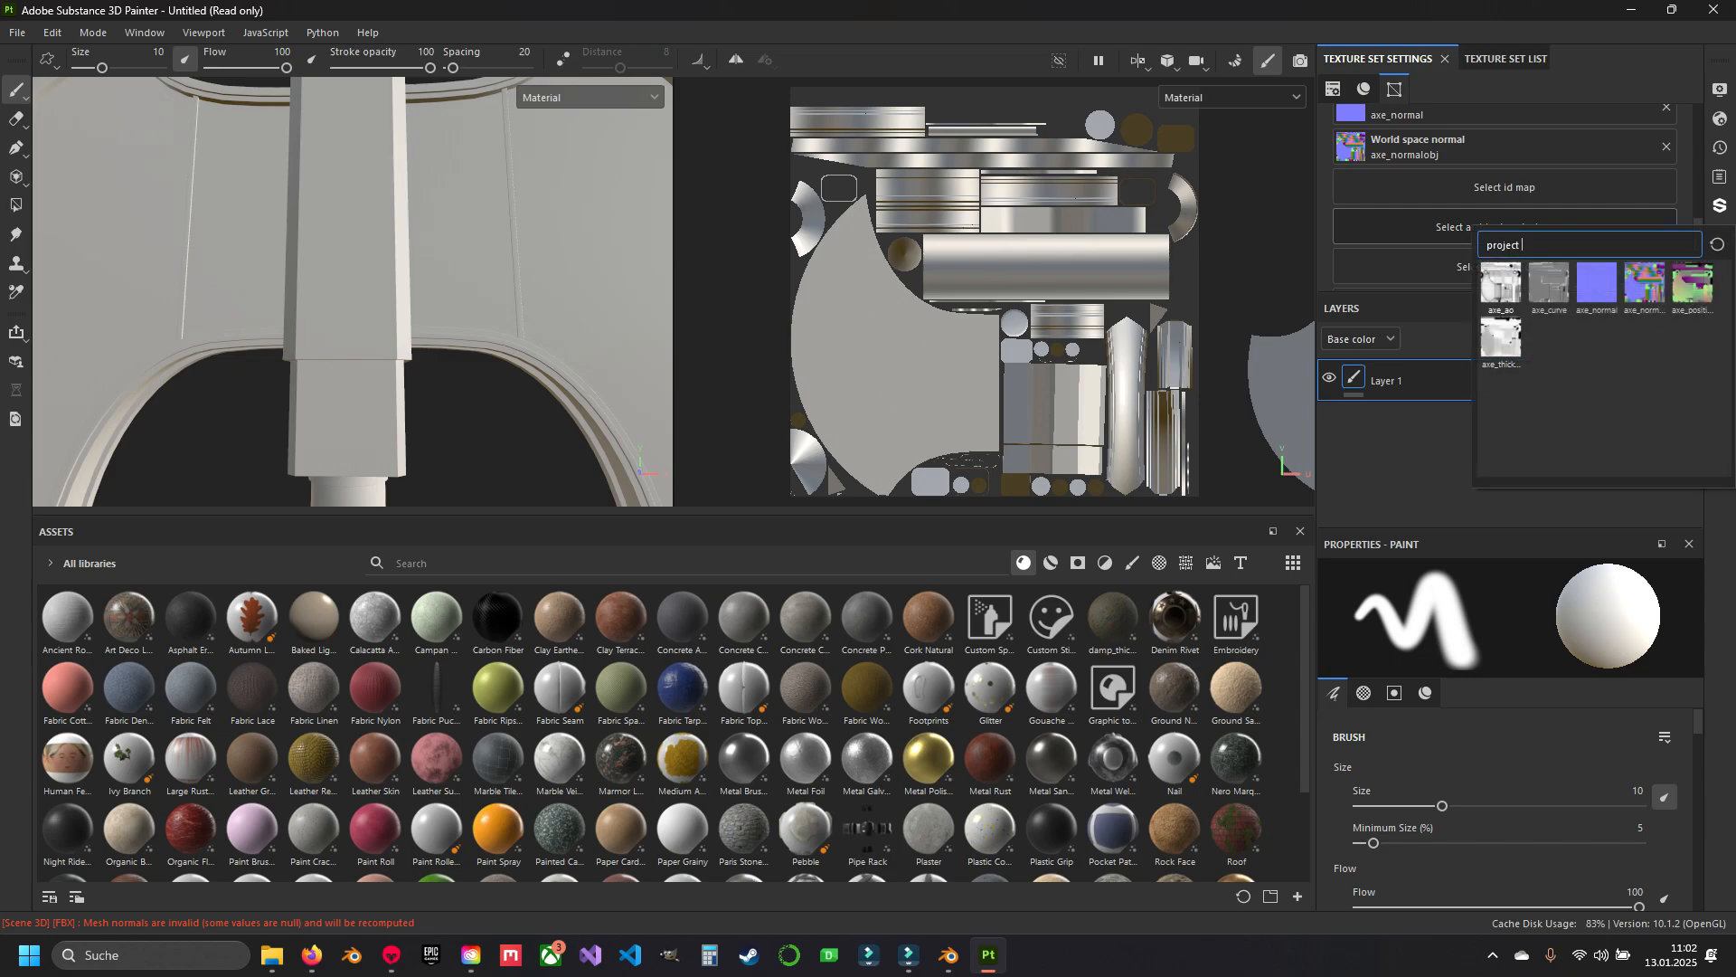
{"action": "left_click", "coordinate": [1501, 283]}
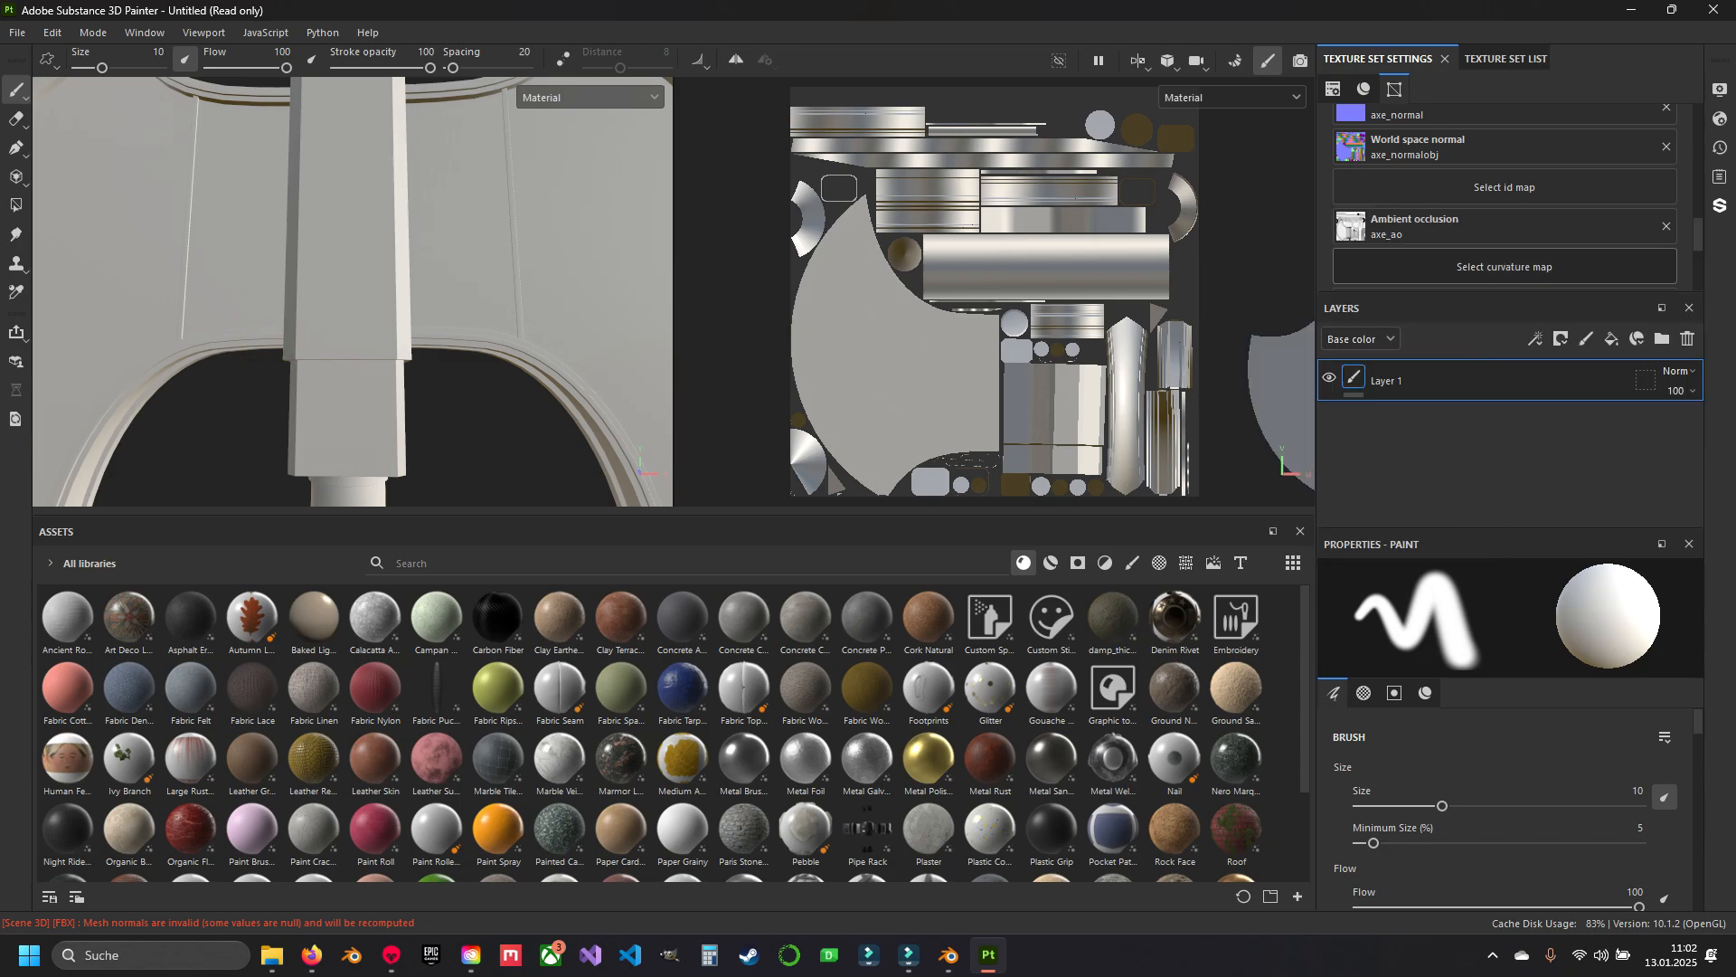
{"action": "left_click", "coordinate": [1474, 267]}
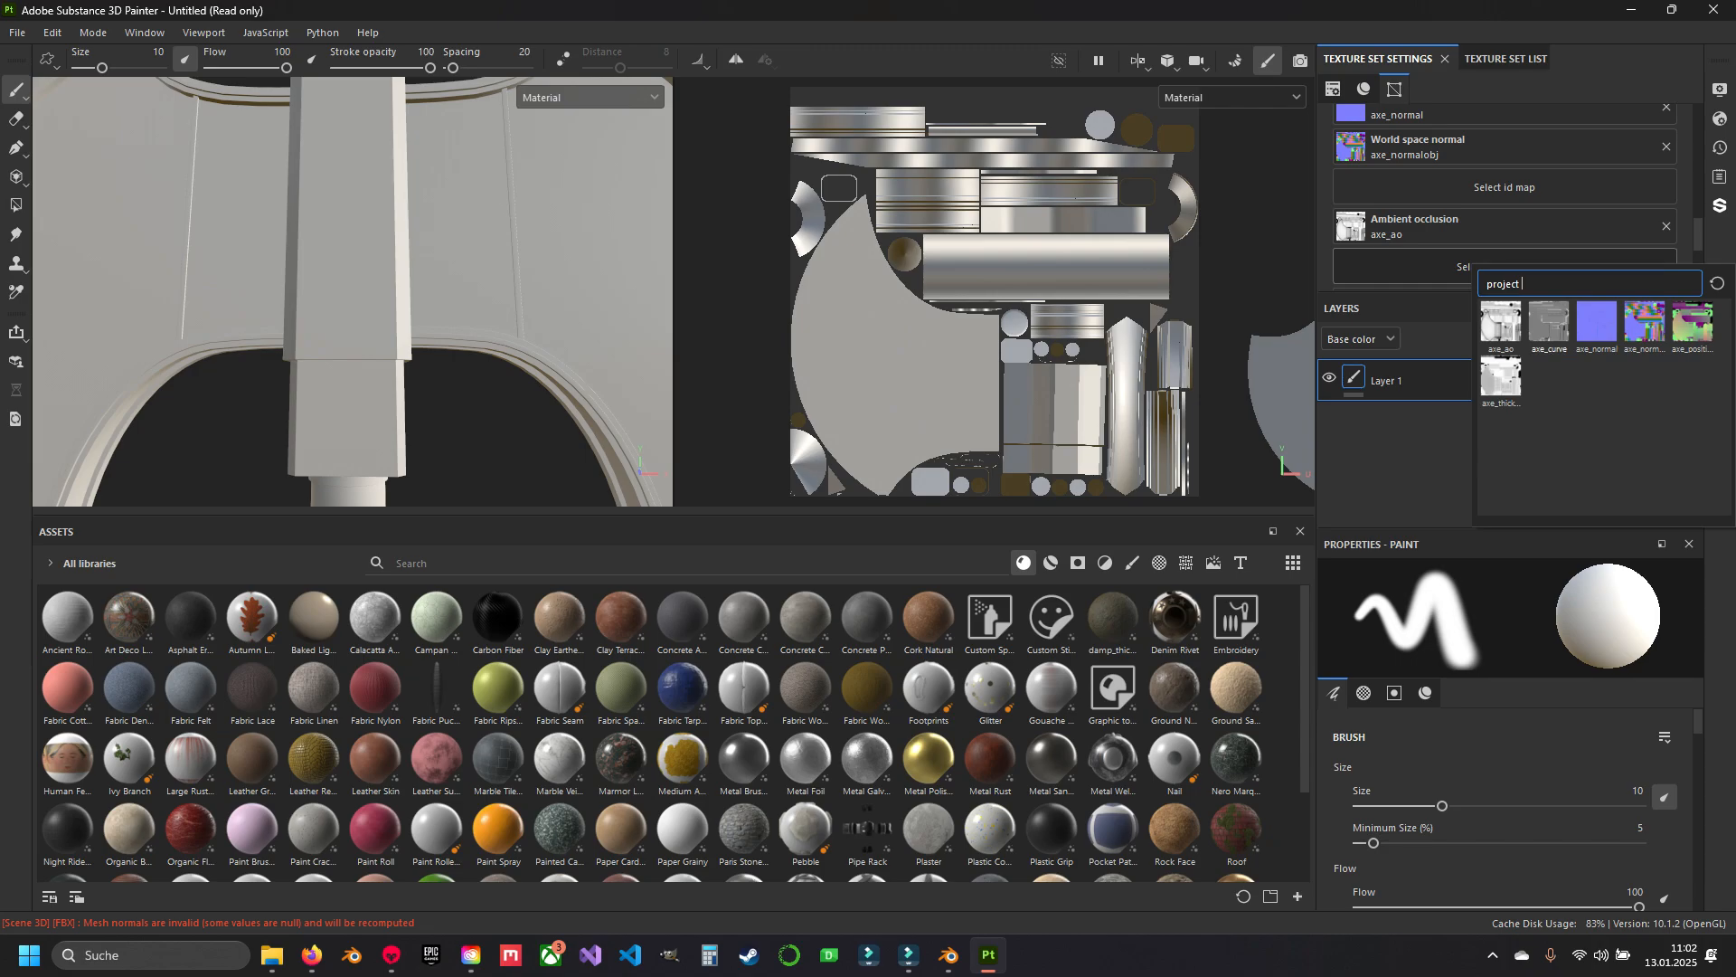
{"action": "left_click", "coordinate": [1549, 323]}
Assign axe_position as the position map and axe_thickness as the thickness map.
{"action": "scroll", "coordinate": [1505, 257], "scroll_direction": "down", "scroll_amount": 1}
{"action": "left_click", "coordinate": [1504, 256]}
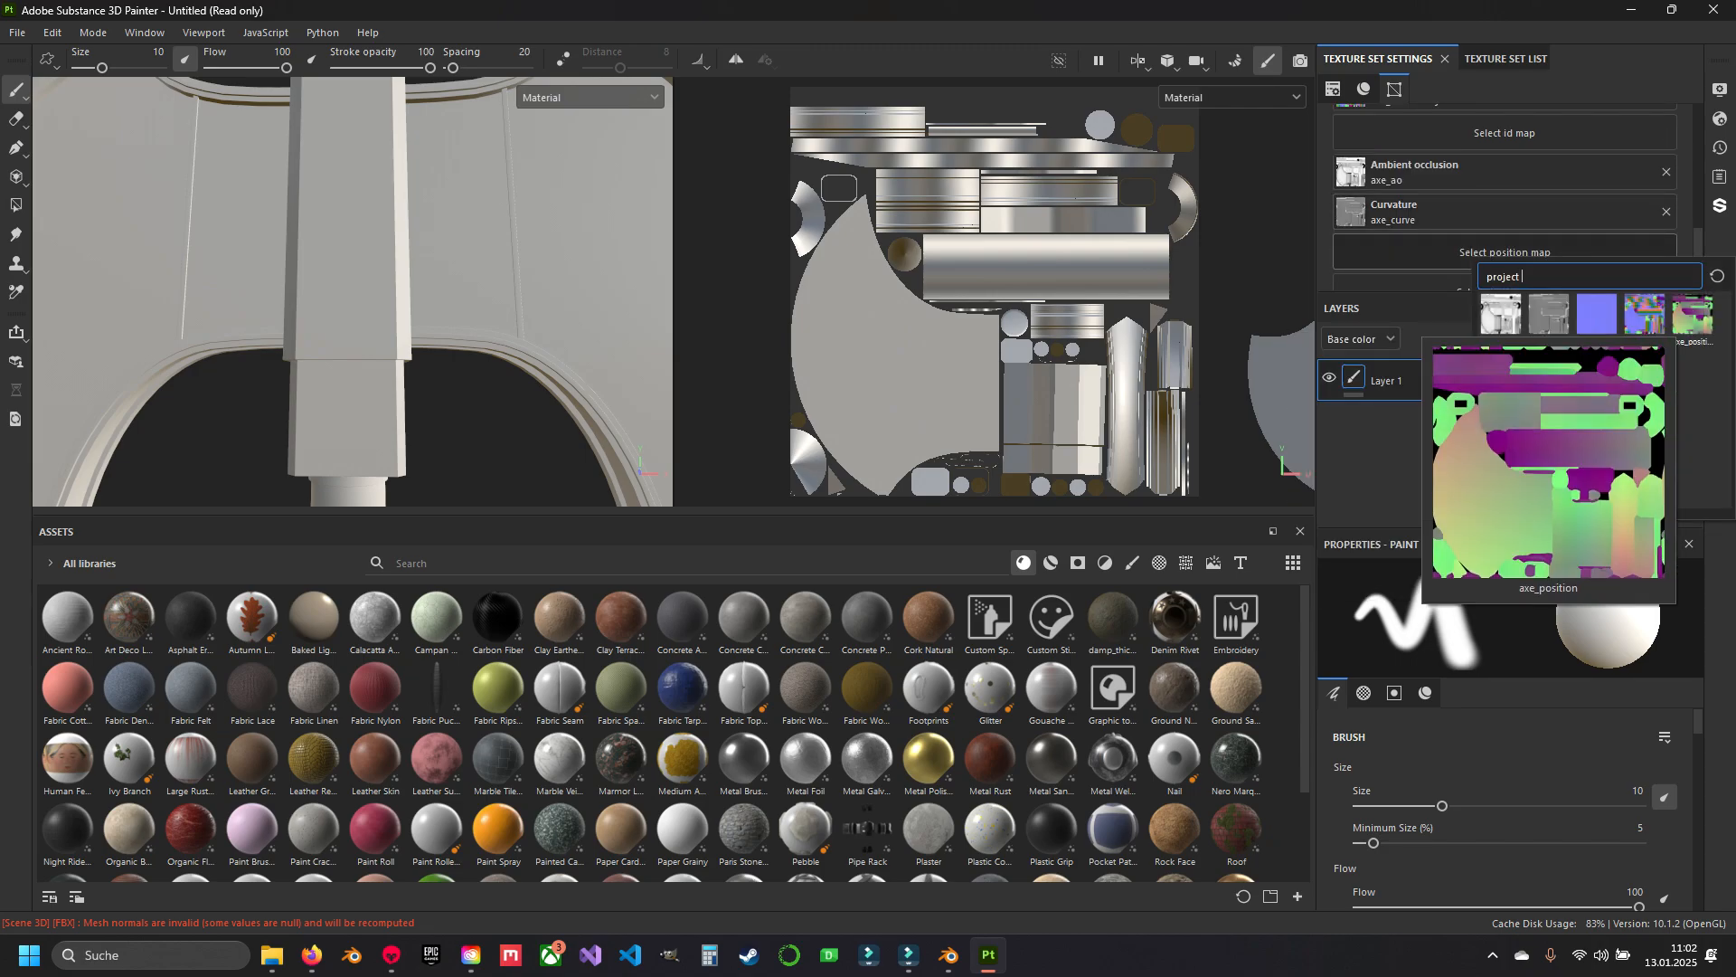
{"action": "left_click", "coordinate": [1692, 314]}
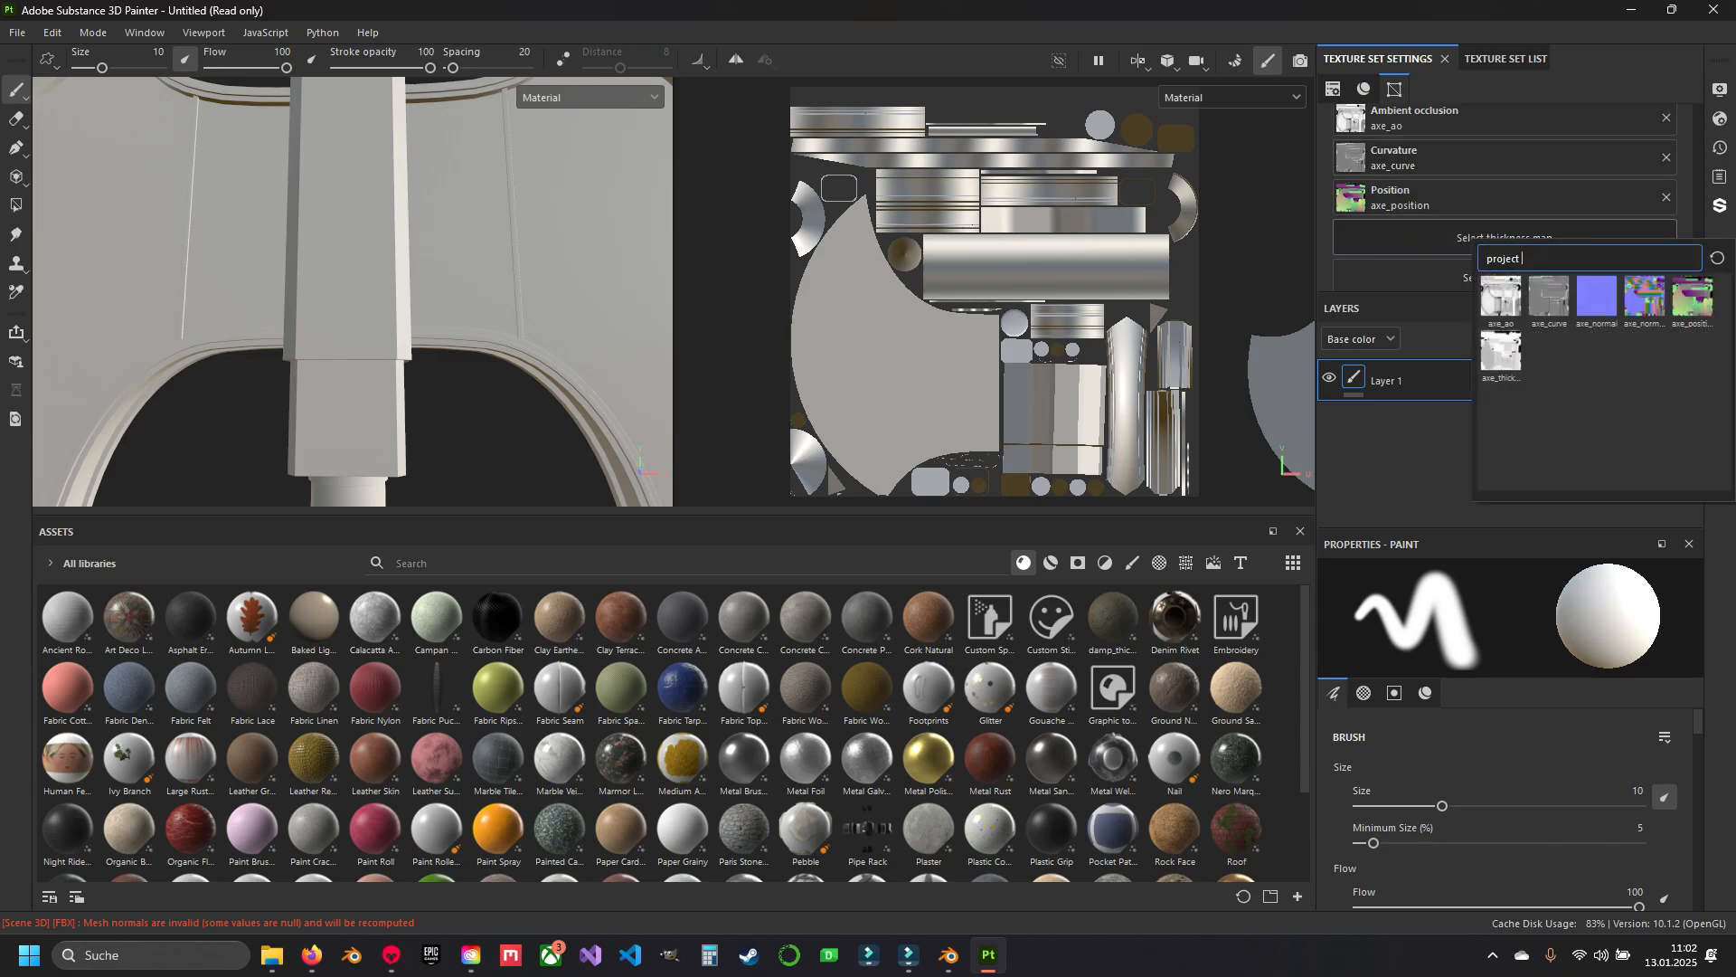
{"action": "left_click", "coordinate": [1501, 352]}
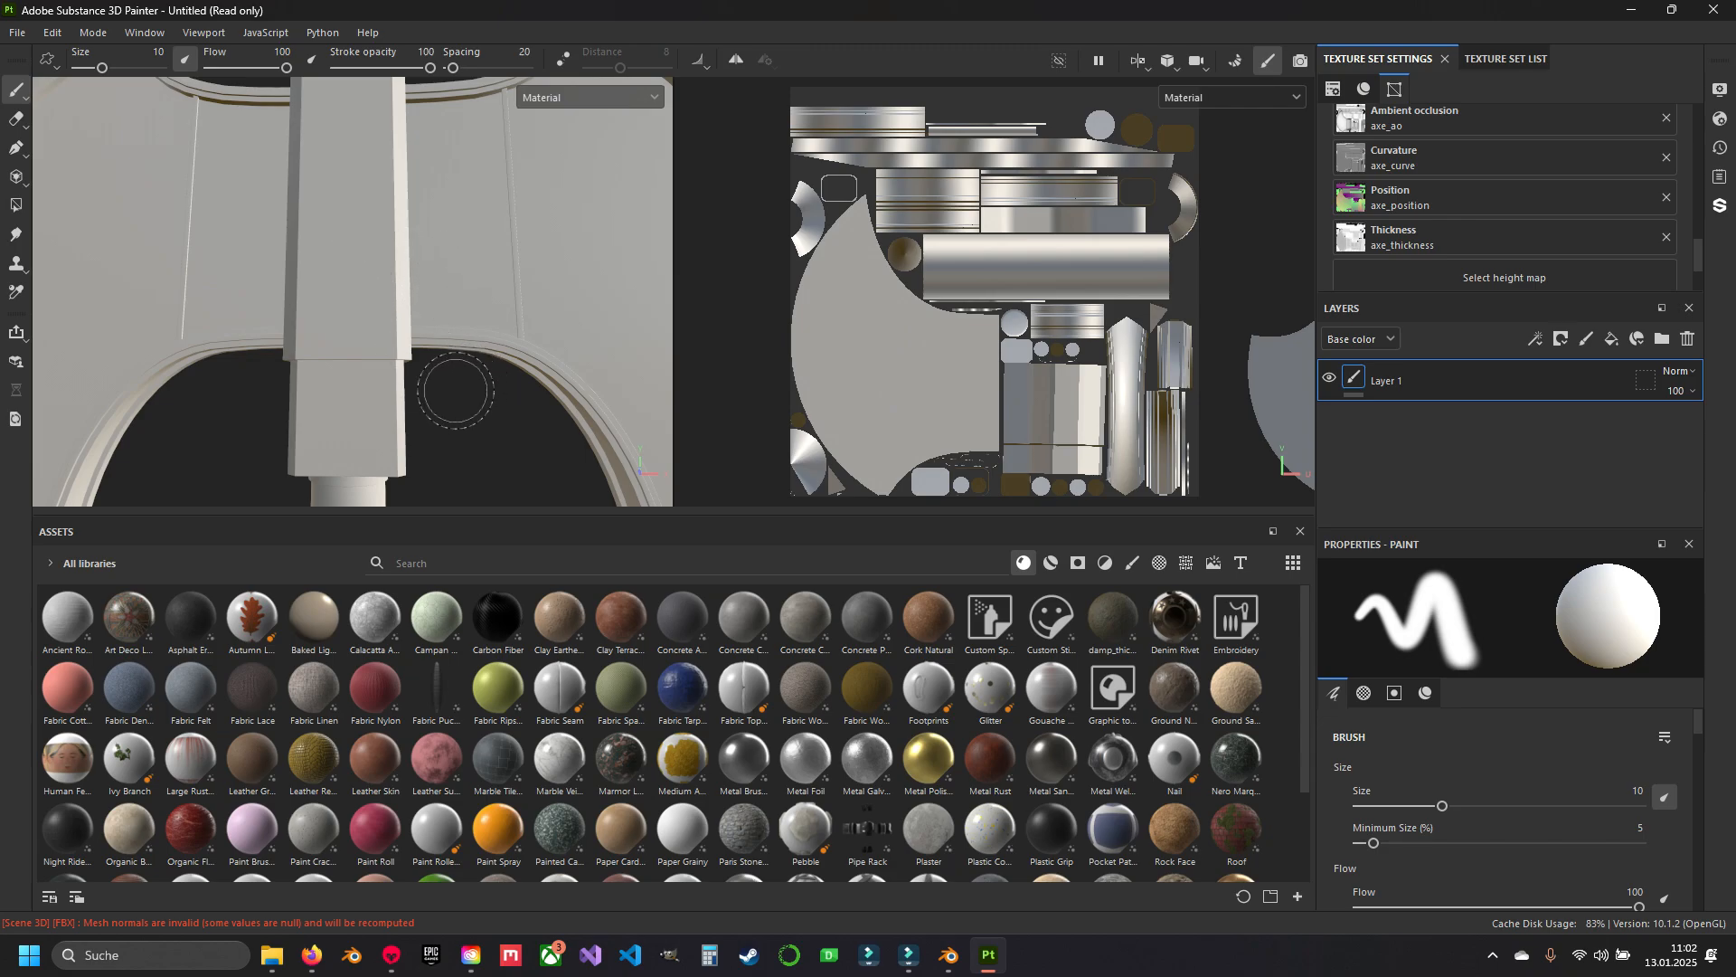
Examine the baked detail on the axe head, checking the runes, rivets and both blades for baking errors.
{"action": "mouse_move", "coordinate": [449, 389]}
{"action": "left_mouse_down", "text": "alt"}
{"action": "mouse_move", "coordinate": [385, 339]}
{"action": "mouse_move", "coordinate": [448, 393]}
{"action": "left_mouse_up", "text": "alt"}
{"action": "middle_click_drag", "start_coordinate": [434, 298], "coordinate": [452, 439], "text": "alt"}
{"action": "left_click_drag", "start_coordinate": [452, 380], "coordinate": [457, 367], "text": "alt"}
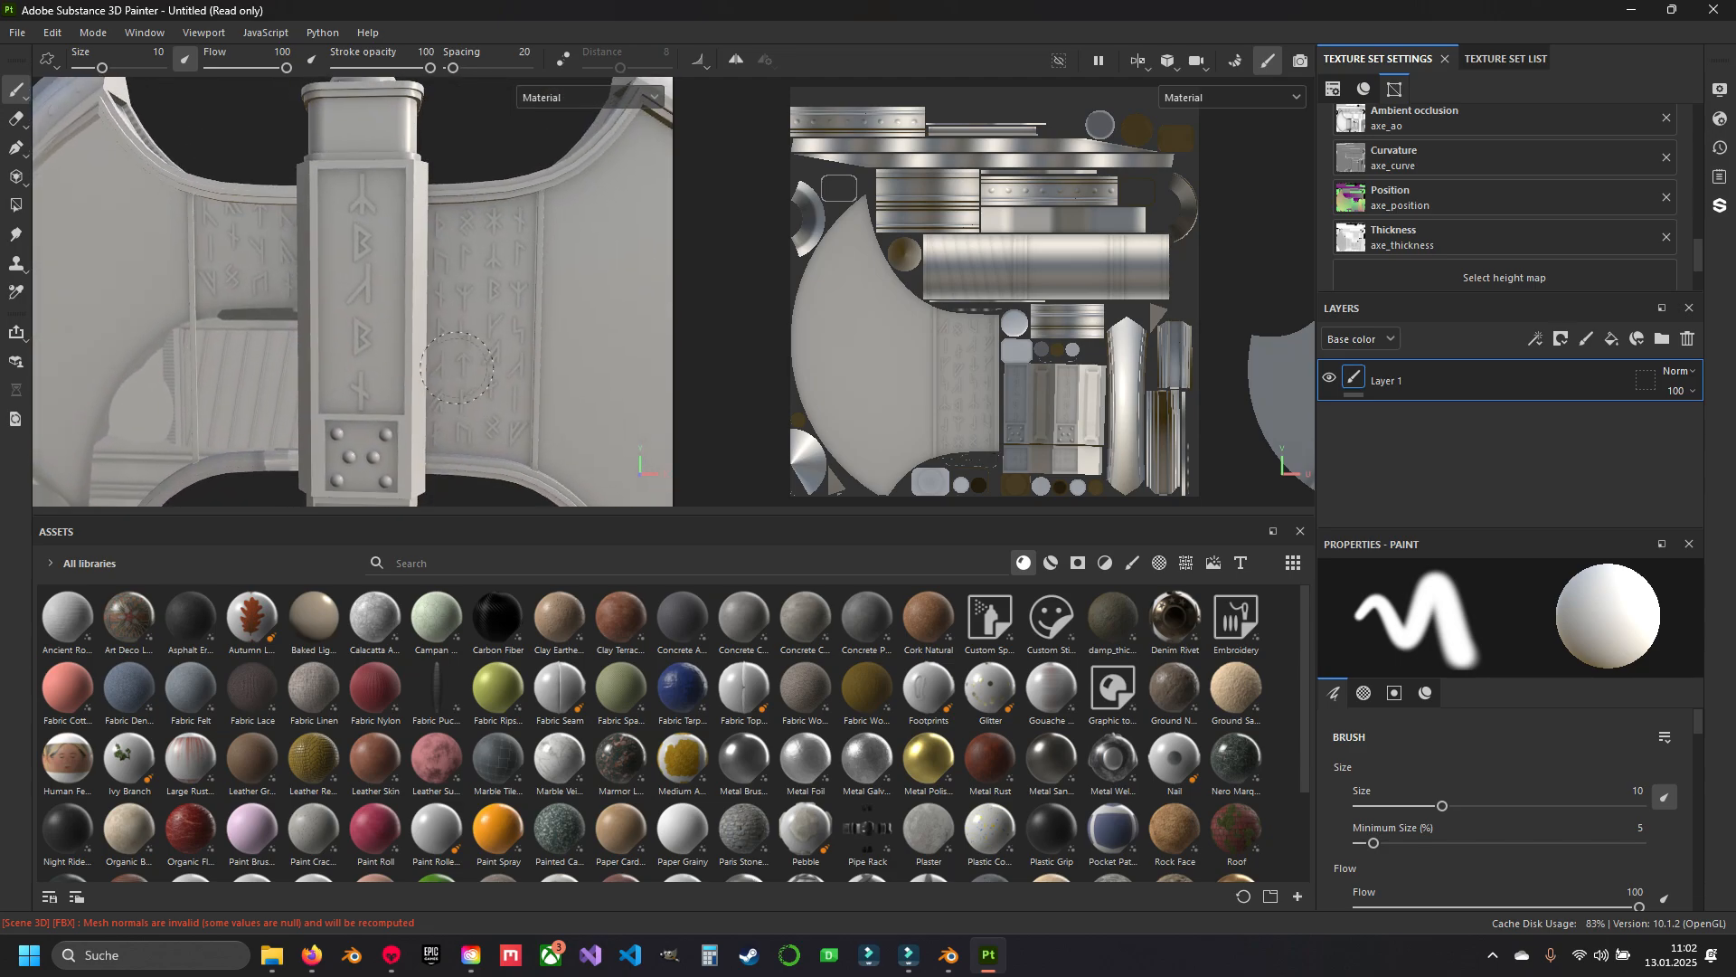
{"action": "middle_click_drag", "start_coordinate": [384, 393], "coordinate": [457, 354], "text": "alt"}
{"action": "scroll", "coordinate": [452, 349], "scroll_direction": "down", "scroll_amount": 3}
{"action": "left_click_drag", "start_coordinate": [398, 348], "coordinate": [483, 303], "text": "alt"}
{"action": "middle_click_drag", "start_coordinate": [502, 297], "coordinate": [246, 392], "text": "alt"}
{"action": "mouse_move", "coordinate": [513, 293]}
{"action": "left_mouse_down", "text": "alt"}
{"action": "mouse_move", "coordinate": [244, 299]}
{"action": "mouse_move", "coordinate": [570, 297]}
{"action": "mouse_move", "coordinate": [470, 262]}
{"action": "left_mouse_up", "text": "alt"}
{"action": "mouse_move", "coordinate": [457, 208]}
{"action": "middle_mouse_down", "text": "alt"}
{"action": "mouse_move", "coordinate": [436, 91]}
{"action": "mouse_move", "coordinate": [434, 140]}
{"action": "mouse_move", "coordinate": [455, 140]}
{"action": "middle_mouse_up", "text": "alt"}
{"action": "mouse_move", "coordinate": [391, 339]}
{"action": "middle_mouse_down", "text": "alt"}
{"action": "mouse_move", "coordinate": [448, 195]}
{"action": "mouse_move", "coordinate": [407, 280]}
{"action": "mouse_move", "coordinate": [335, 285]}
{"action": "mouse_move", "coordinate": [352, 254]}
{"action": "middle_mouse_up", "text": "alt"}
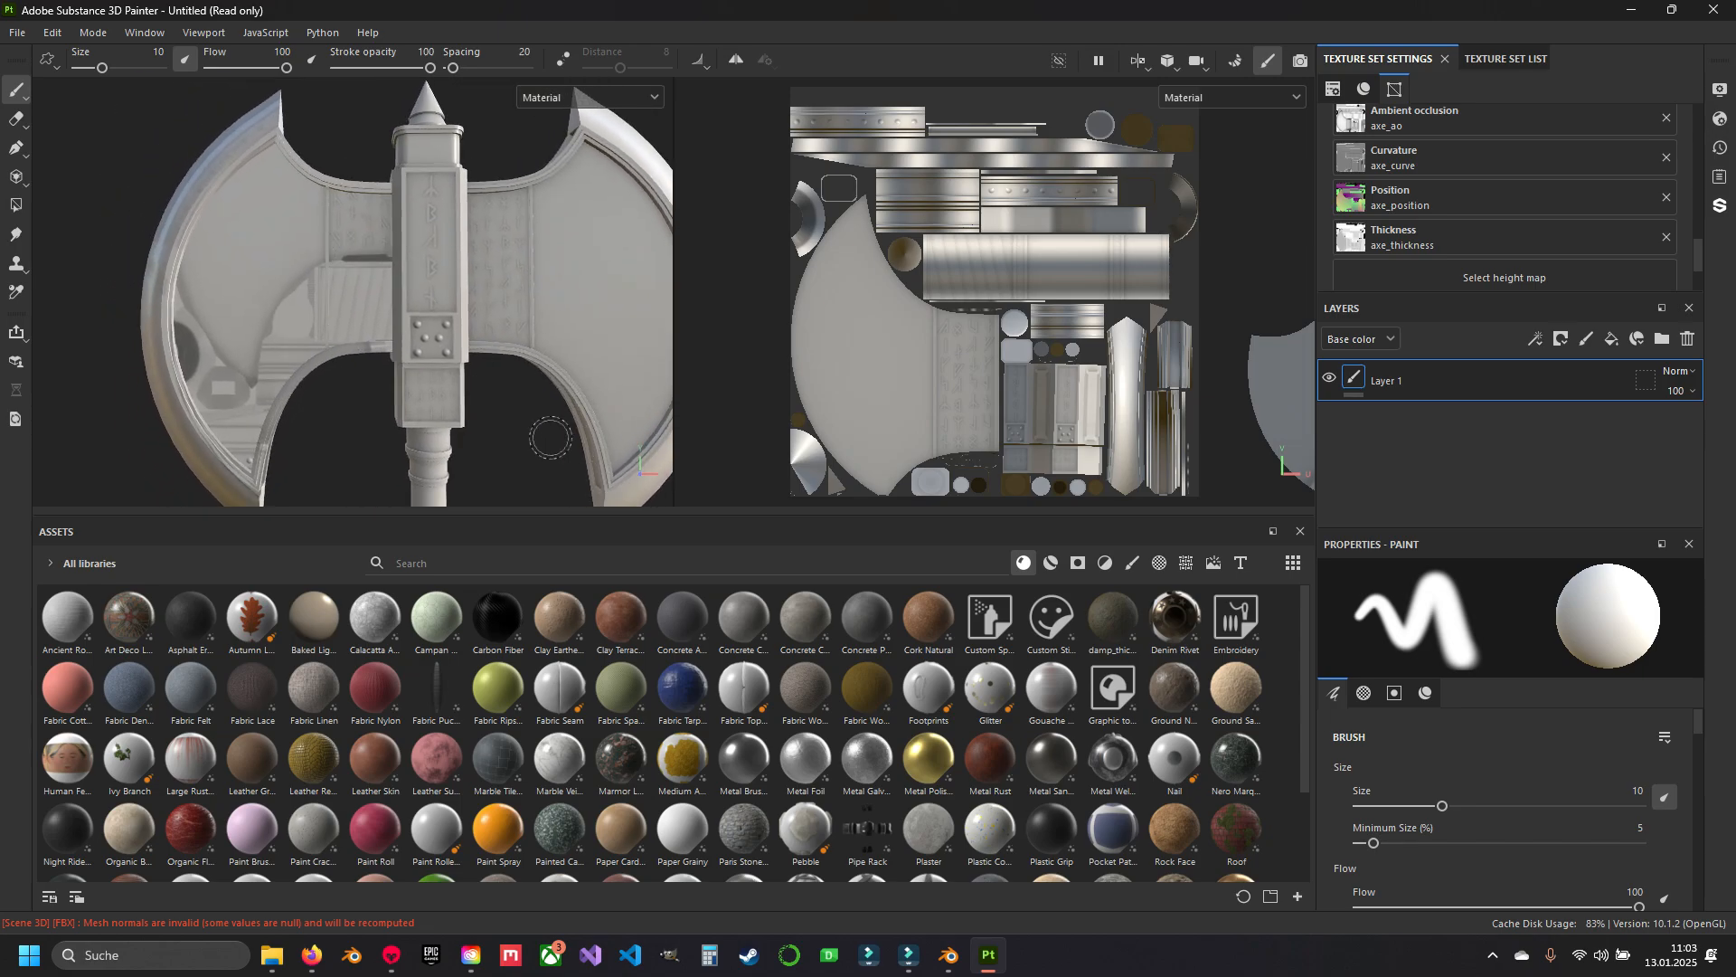
Switch to the medieval_axe file in Blender and widen the 3D viewport.
{"action": "mouse_move", "coordinate": [949, 956]}
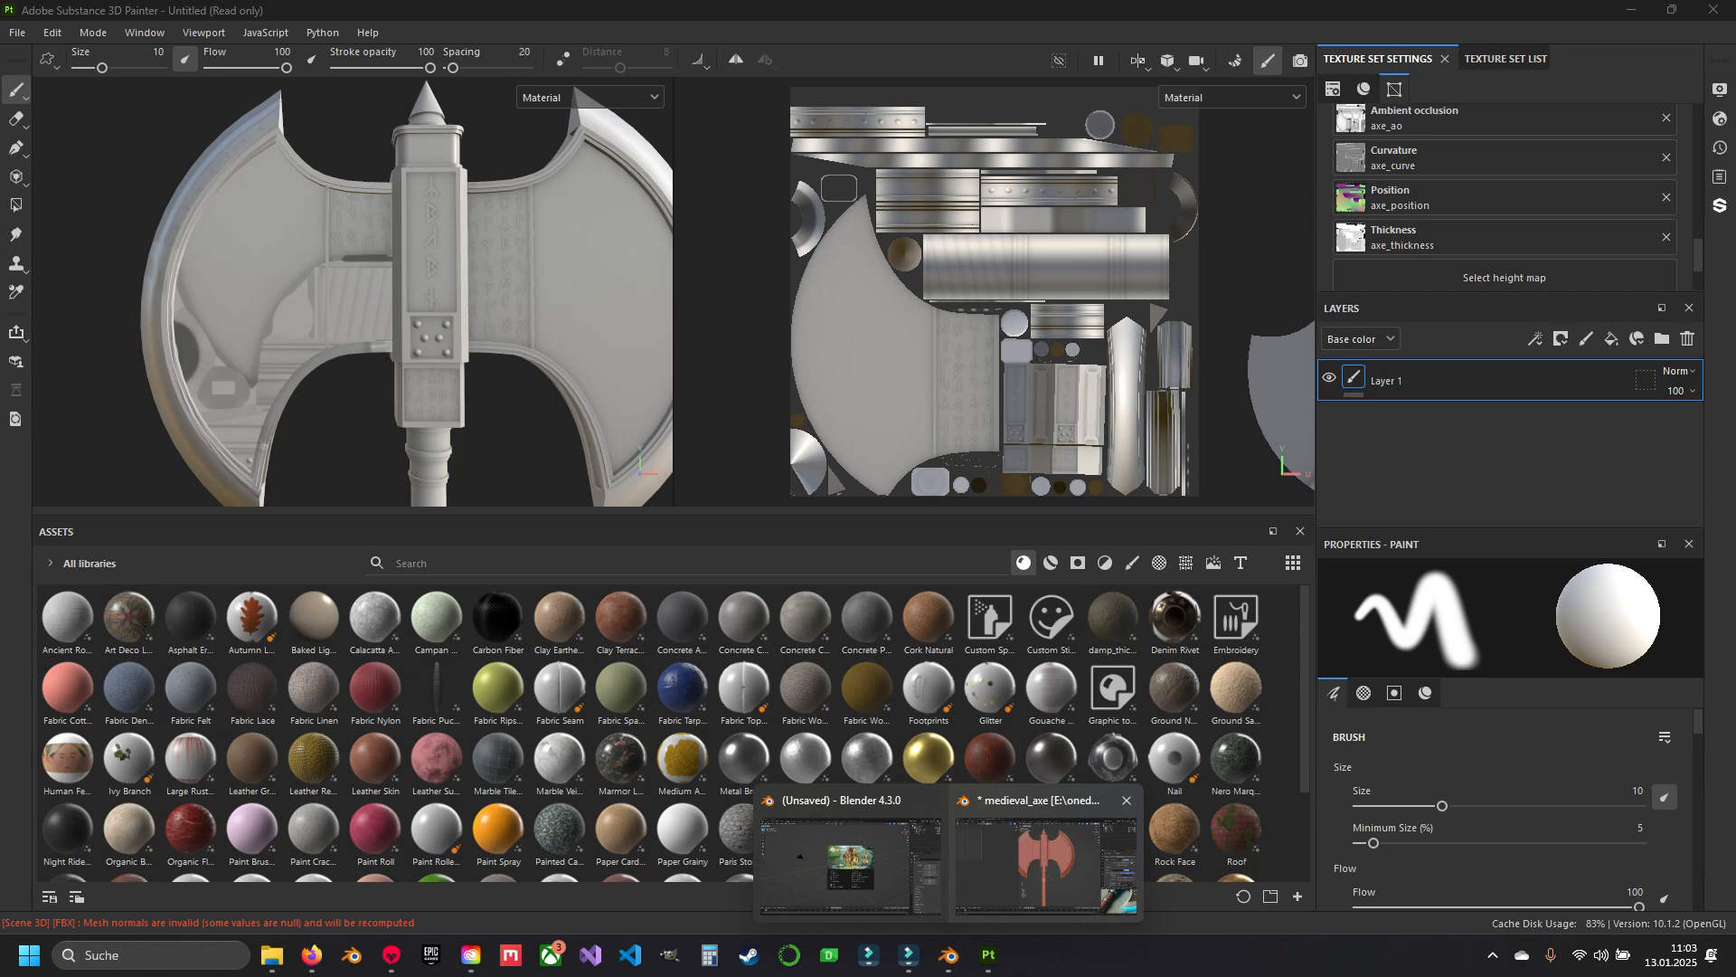
{"action": "left_click", "coordinate": [1047, 864]}
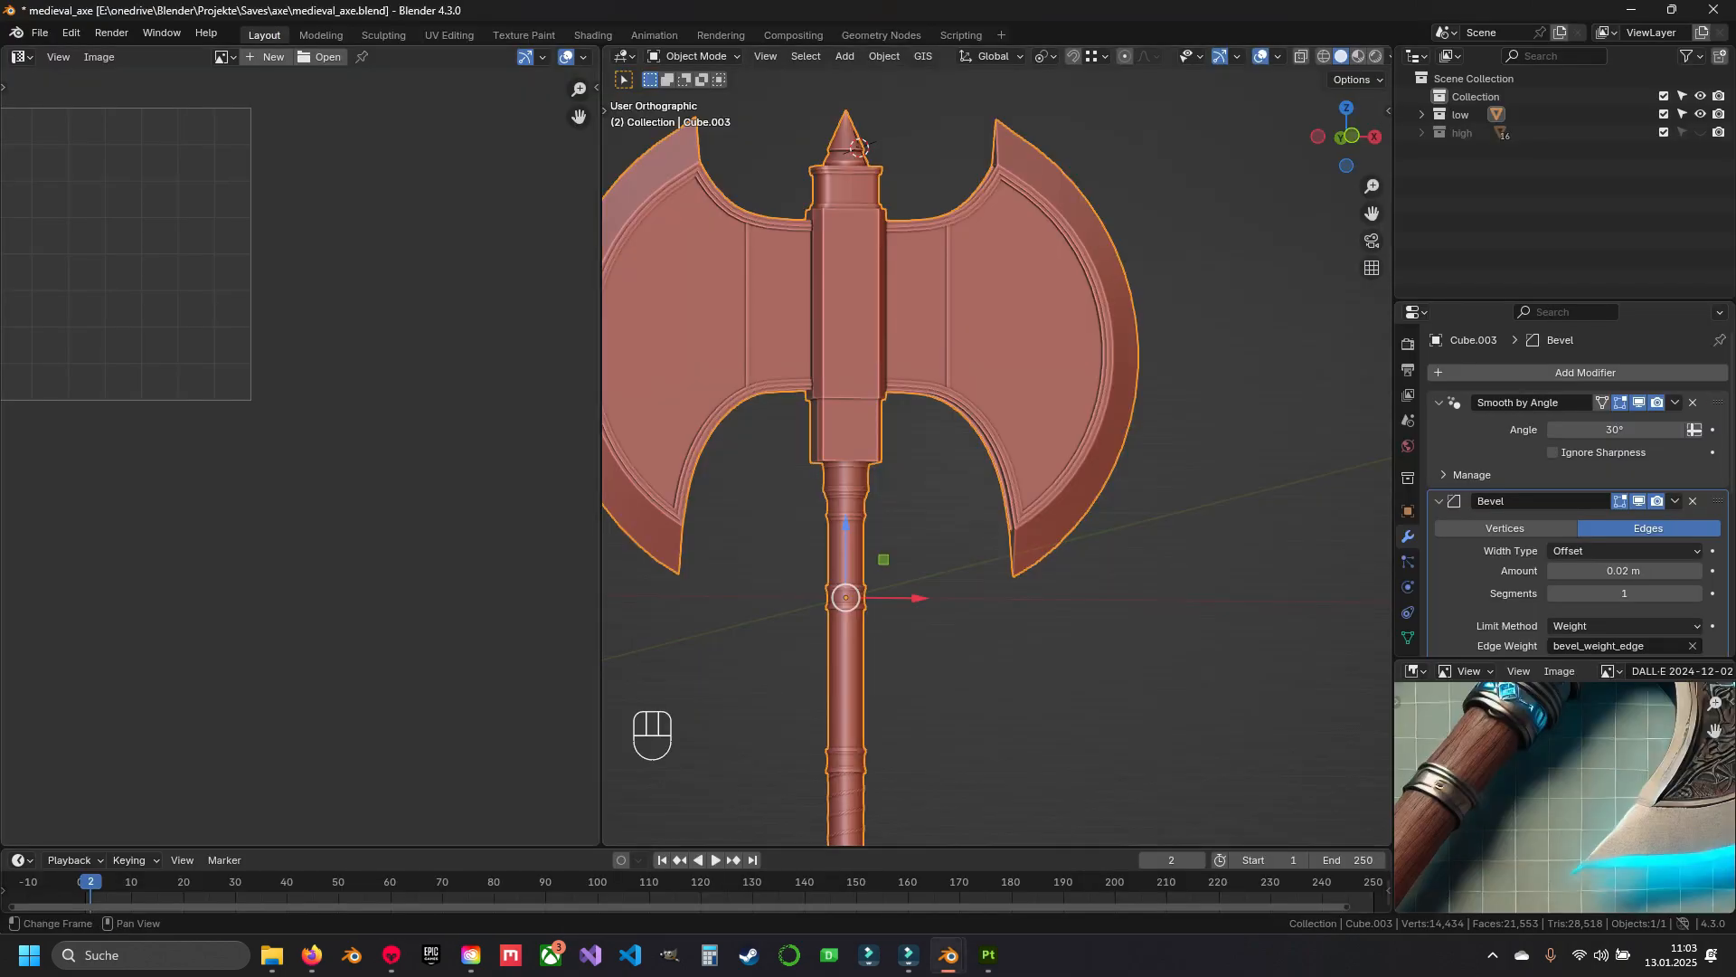
{"action": "left_click_drag", "start_coordinate": [602, 452], "coordinate": [388, 452]}
{"action": "scroll", "coordinate": [687, 470], "scroll_direction": "down", "scroll_amount": 1}
{"action": "middle_click_drag", "start_coordinate": [688, 470], "coordinate": [633, 488]}
{"action": "key", "text": "Home"}
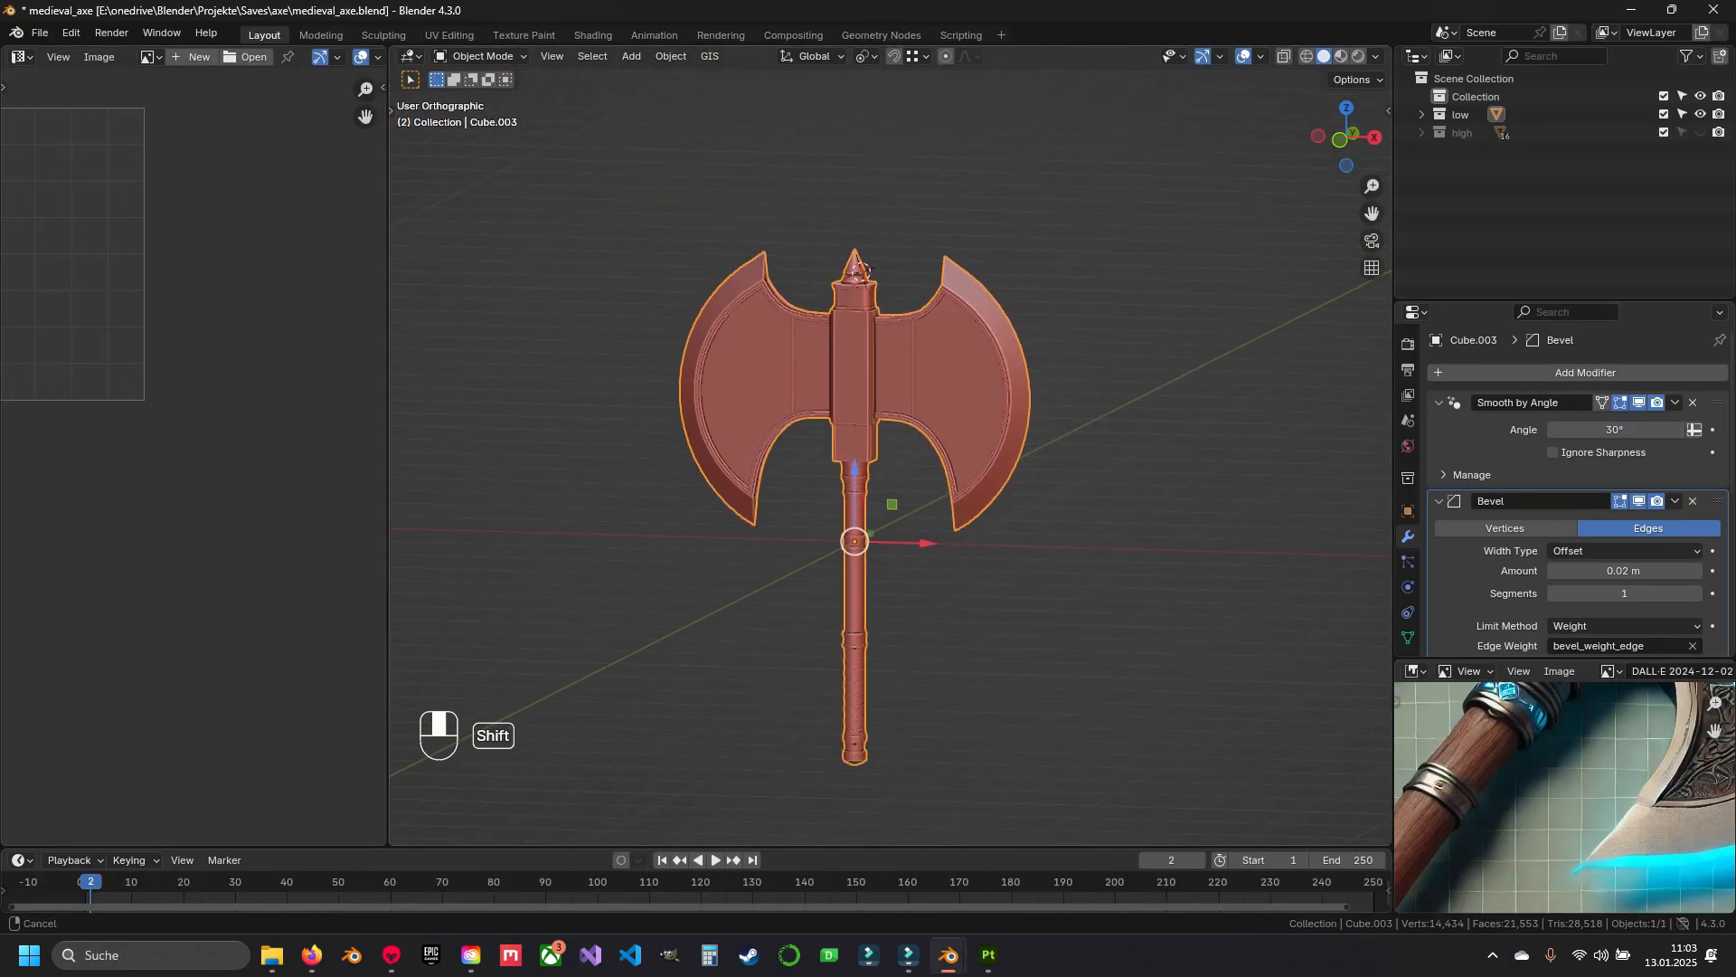
Separate the left axe blade with all its linked geometry into its own object.
{"action": "key", "text": "Tab"}
{"action": "key", "text": "KP_1"}
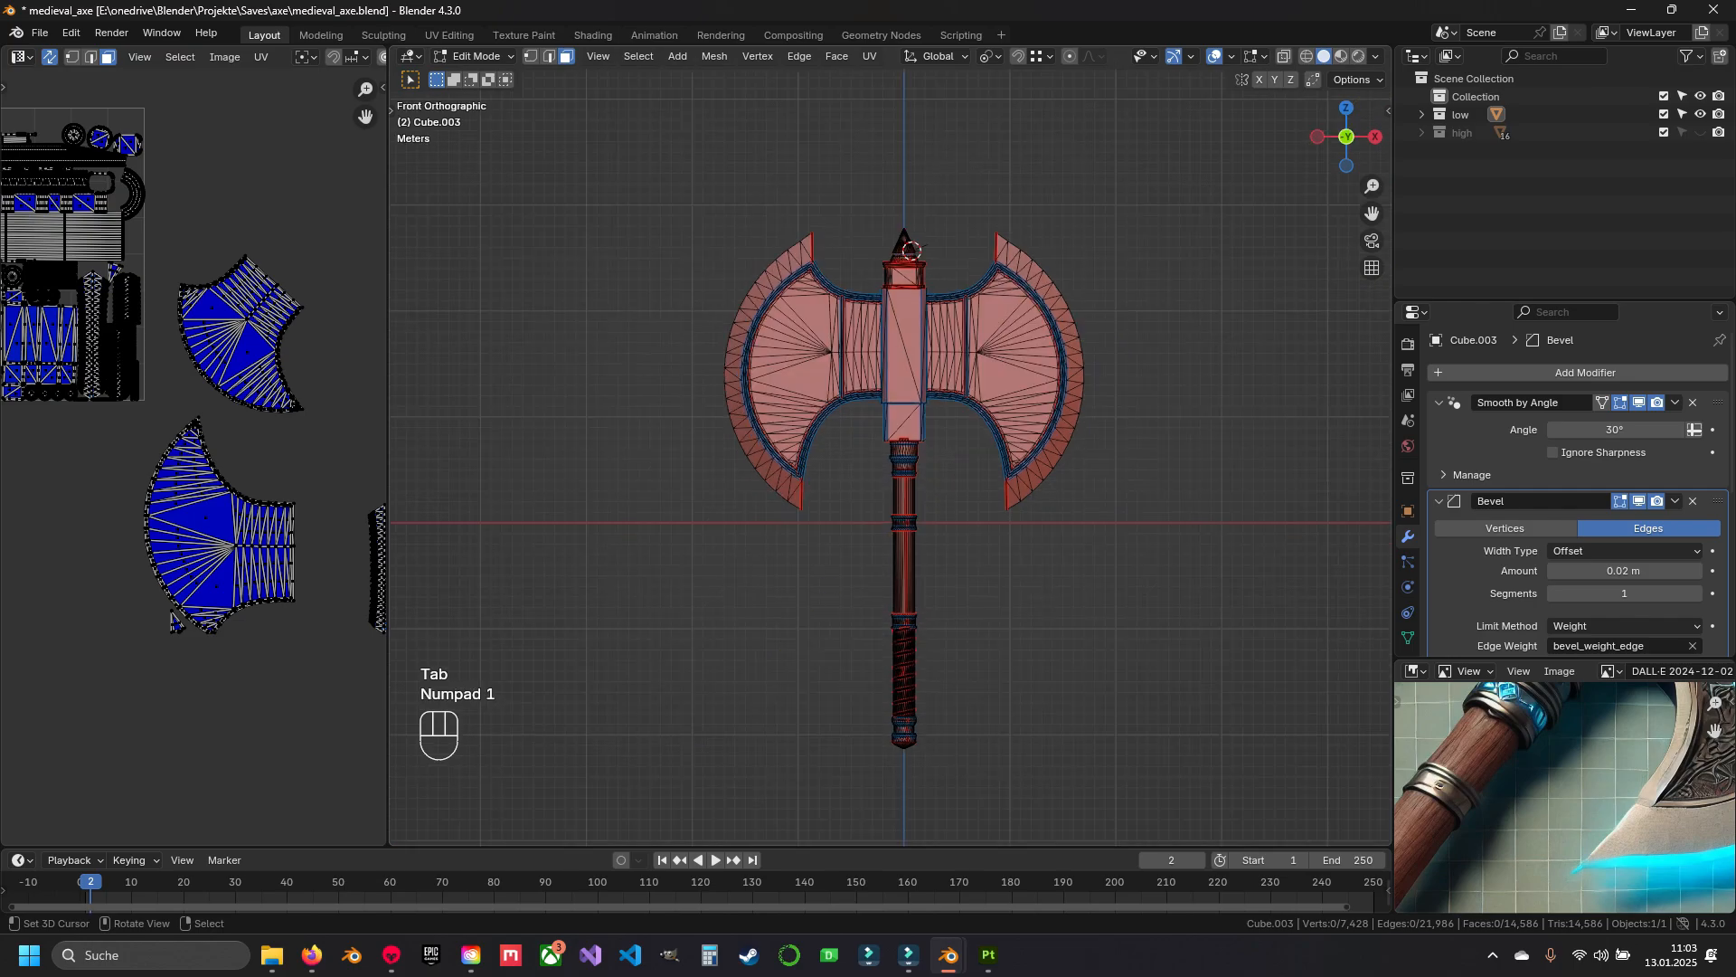
{"action": "key", "text": "z"}
{"action": "key", "text": "1"}
{"action": "left_click_drag", "start_coordinate": [673, 164], "coordinate": [858, 552]}
{"action": "key", "text": "ctrl+l"}
{"action": "key", "text": "z"}
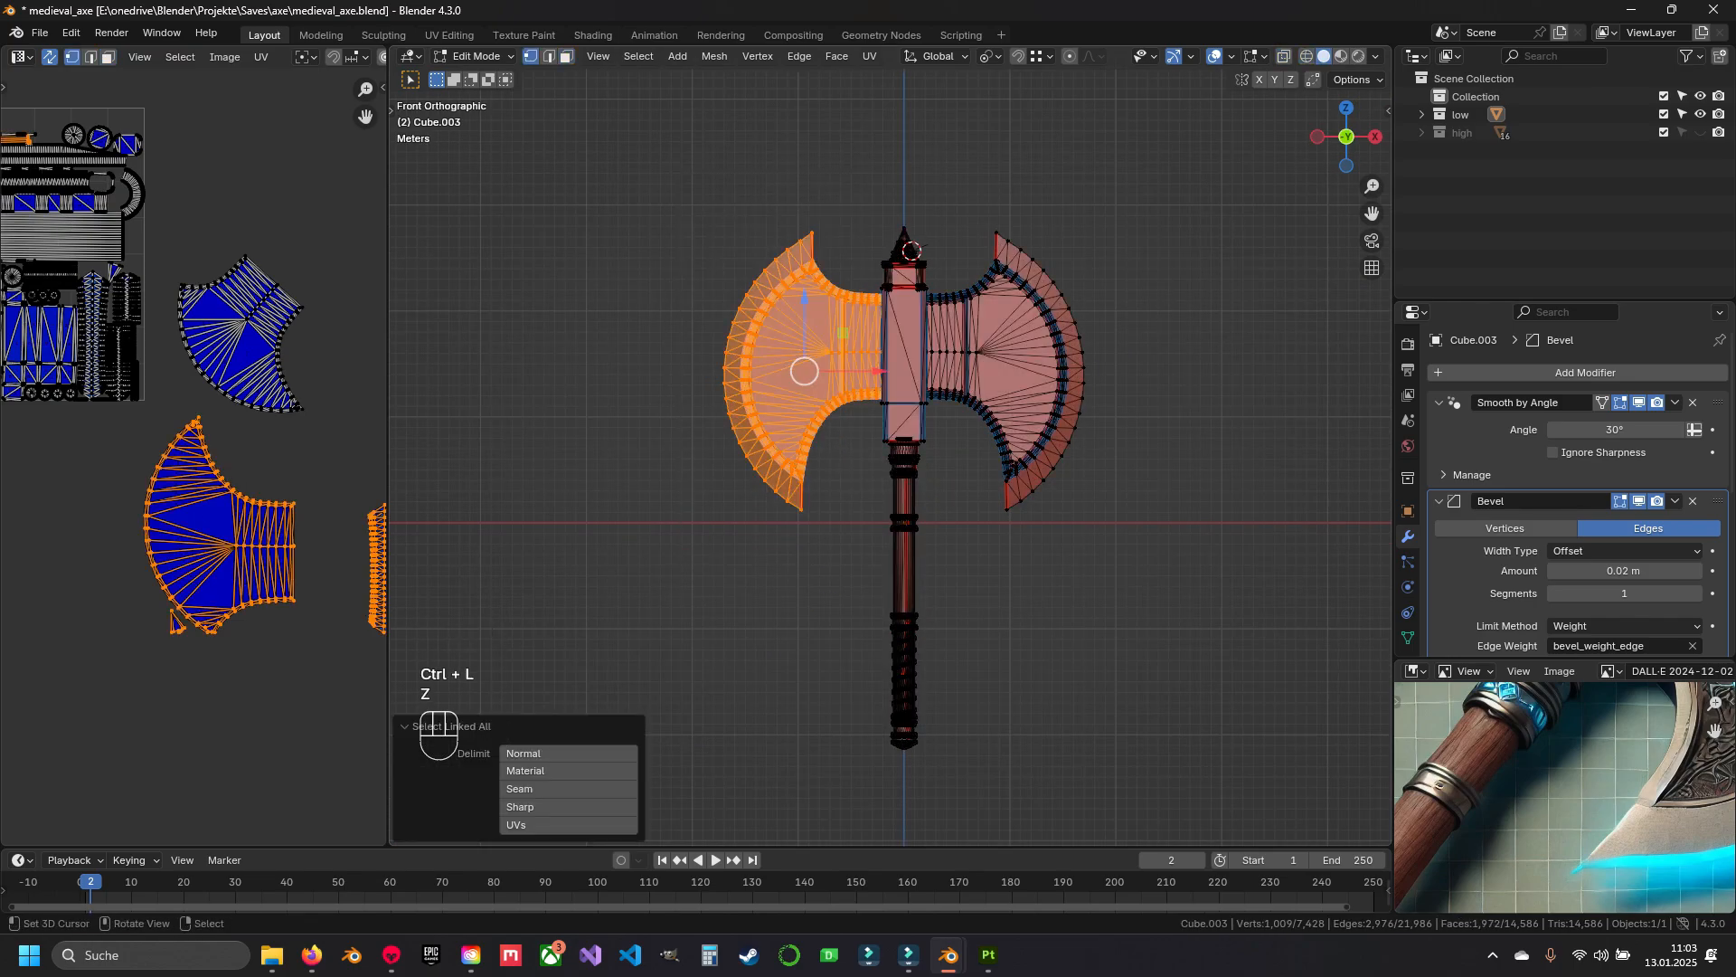
{"action": "key", "text": "p"}
{"action": "left_click", "coordinate": [821, 456]}
{"action": "key", "text": "Tab"}
Select only the axe body with the handle and right blade, and save the Blender file.
{"action": "middle_click_drag", "start_coordinate": [821, 456], "coordinate": [704, 510], "text": "shift"}
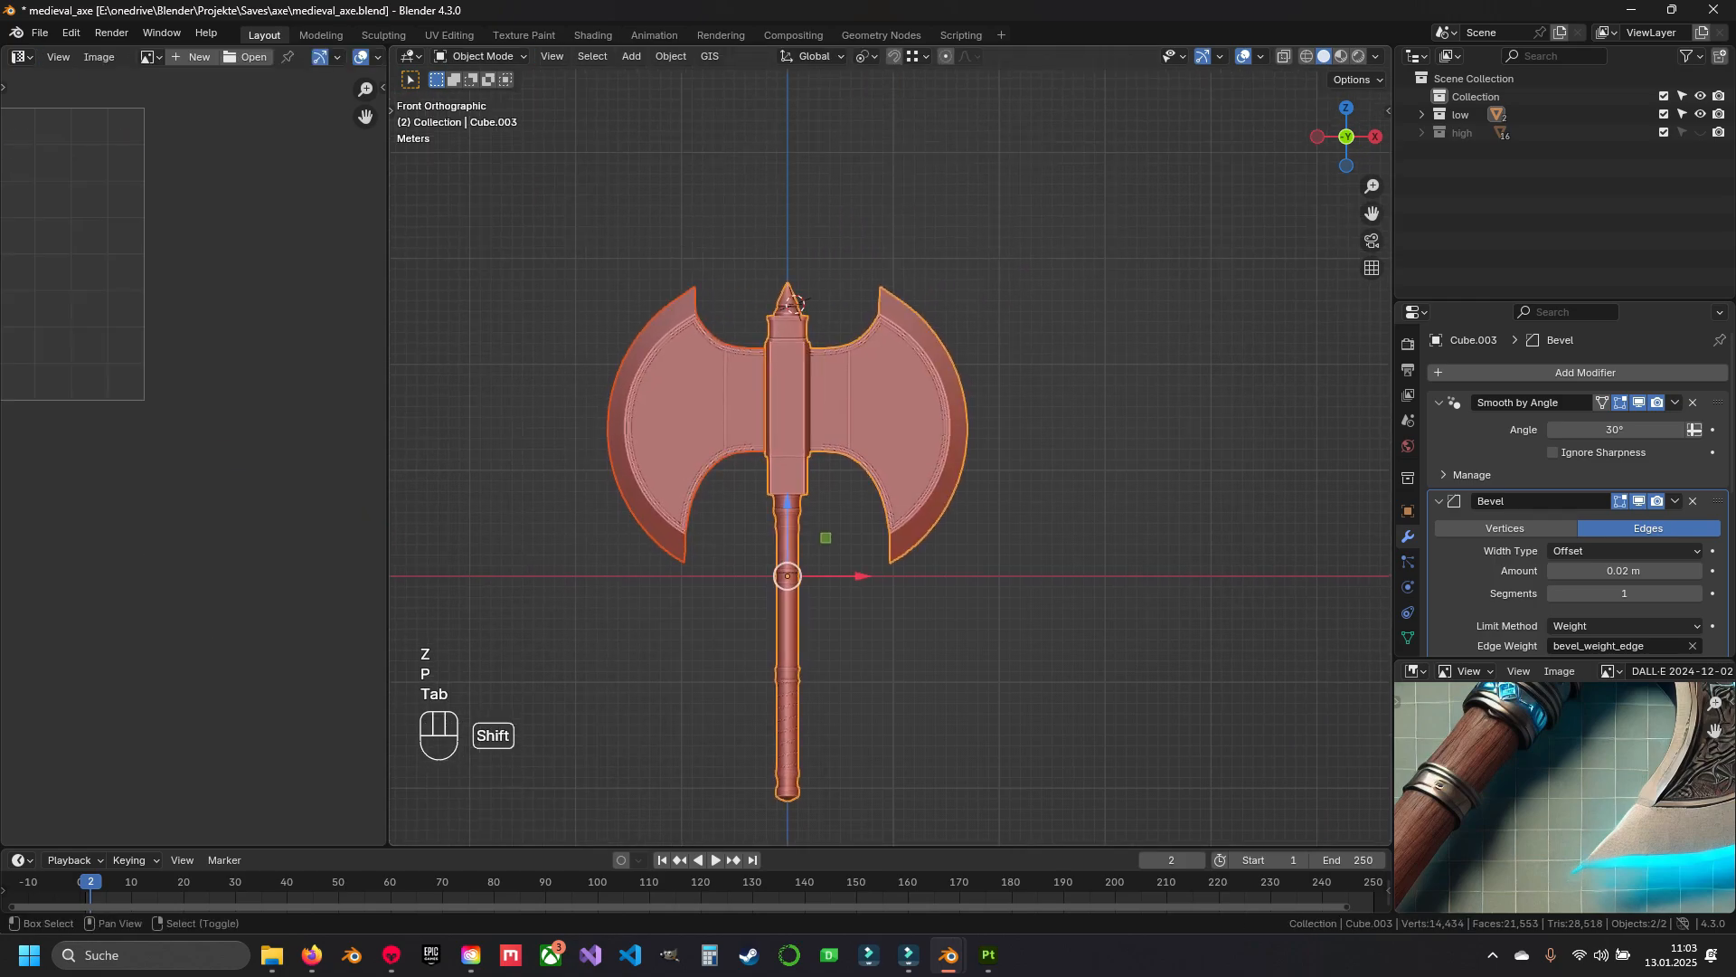
{"action": "key", "text": "a"}
{"action": "right_click", "coordinate": [788, 424]}
{"action": "key", "text": "ctrl+s"}
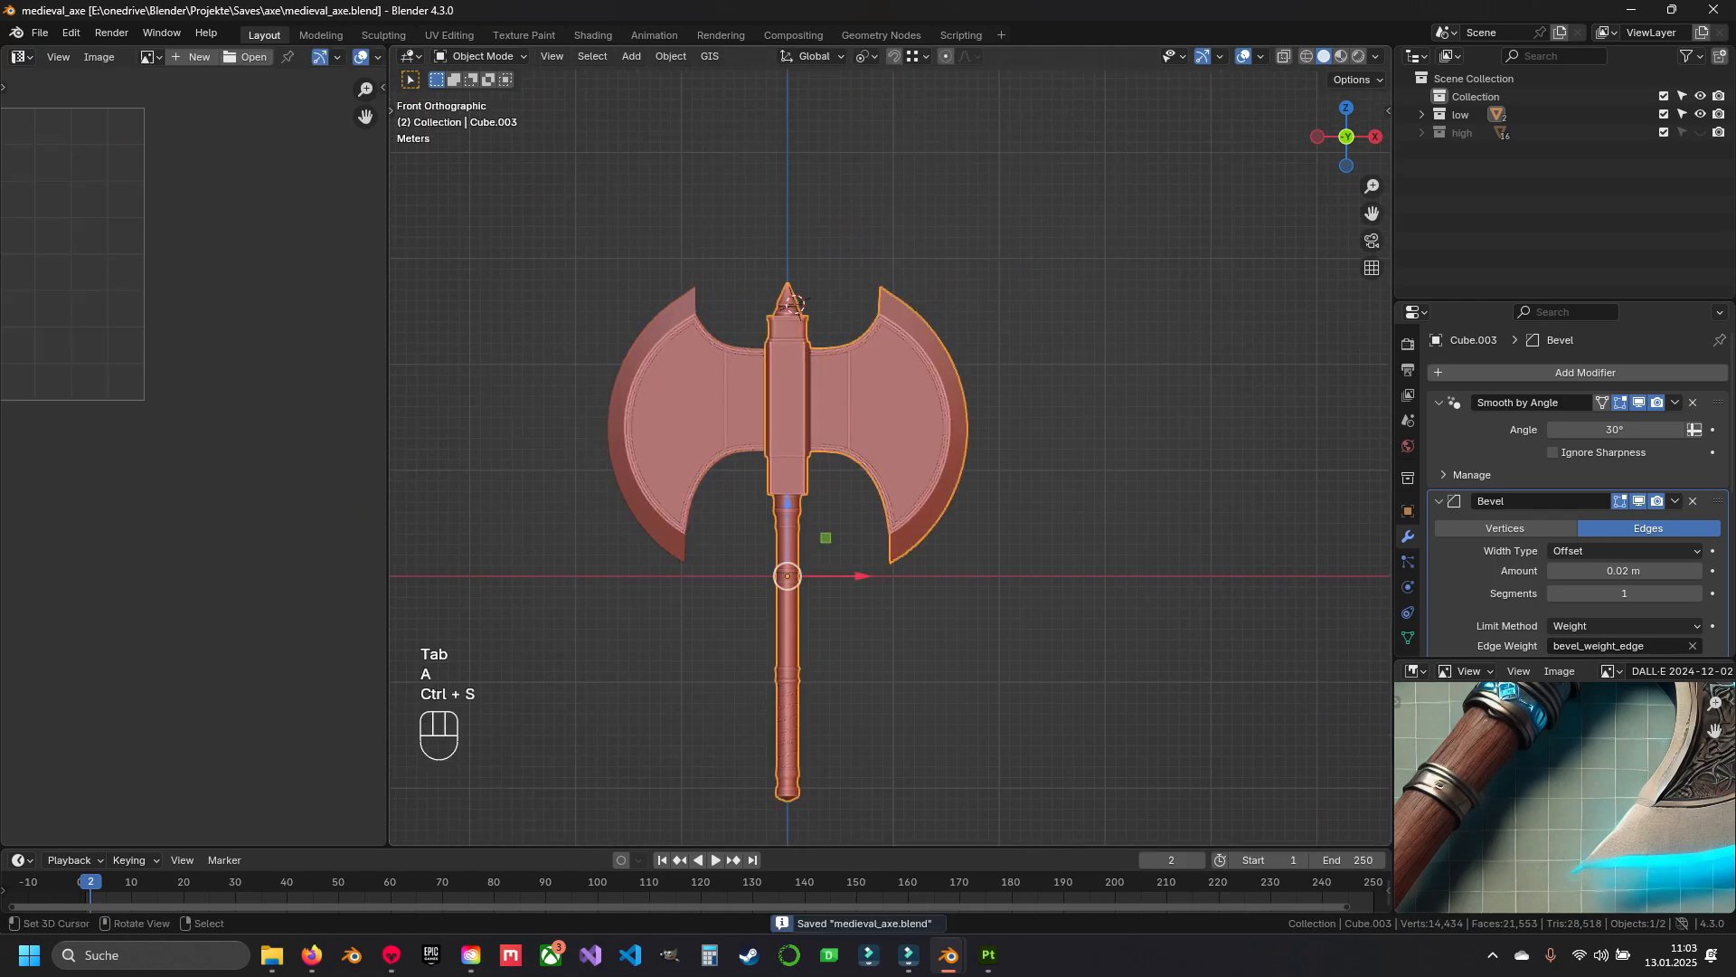
{"action": "key", "text": "g"}
{"action": "key", "text": "Escape"}
{"action": "key", "text": "g"}
{"action": "key", "text": "Escape"}
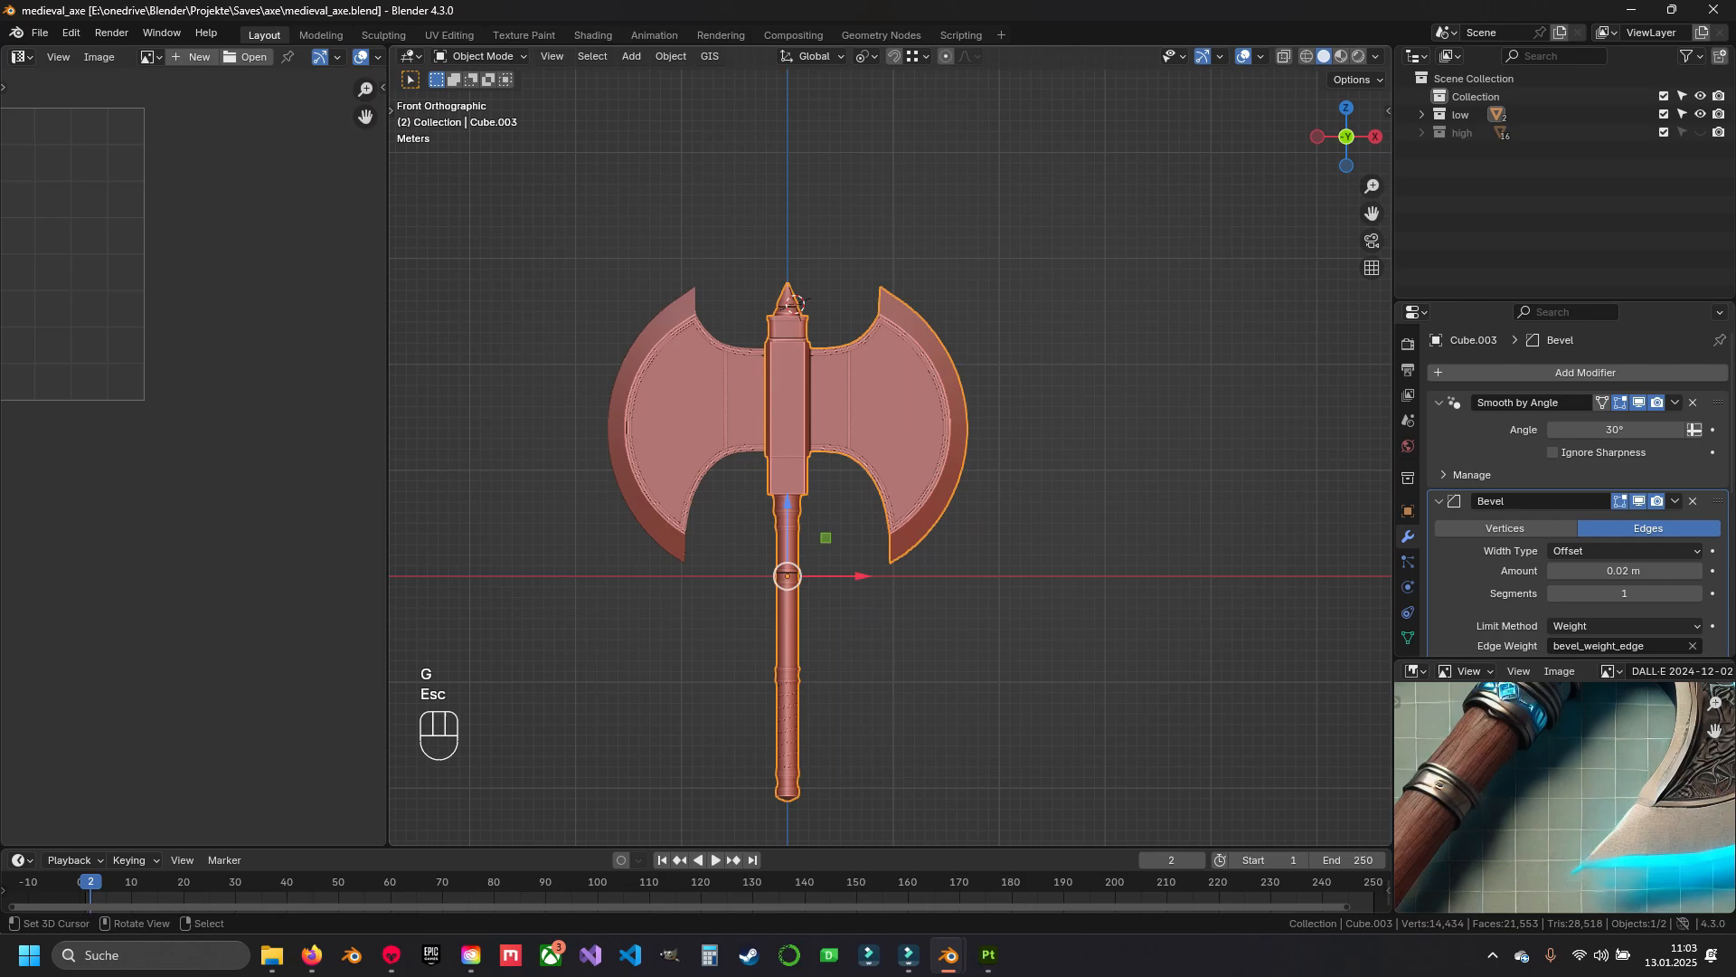
Export only the selected objects as FBX, overwriting medieval_axe_low.fbx in the axe folder.
{"action": "key", "text": "q"}
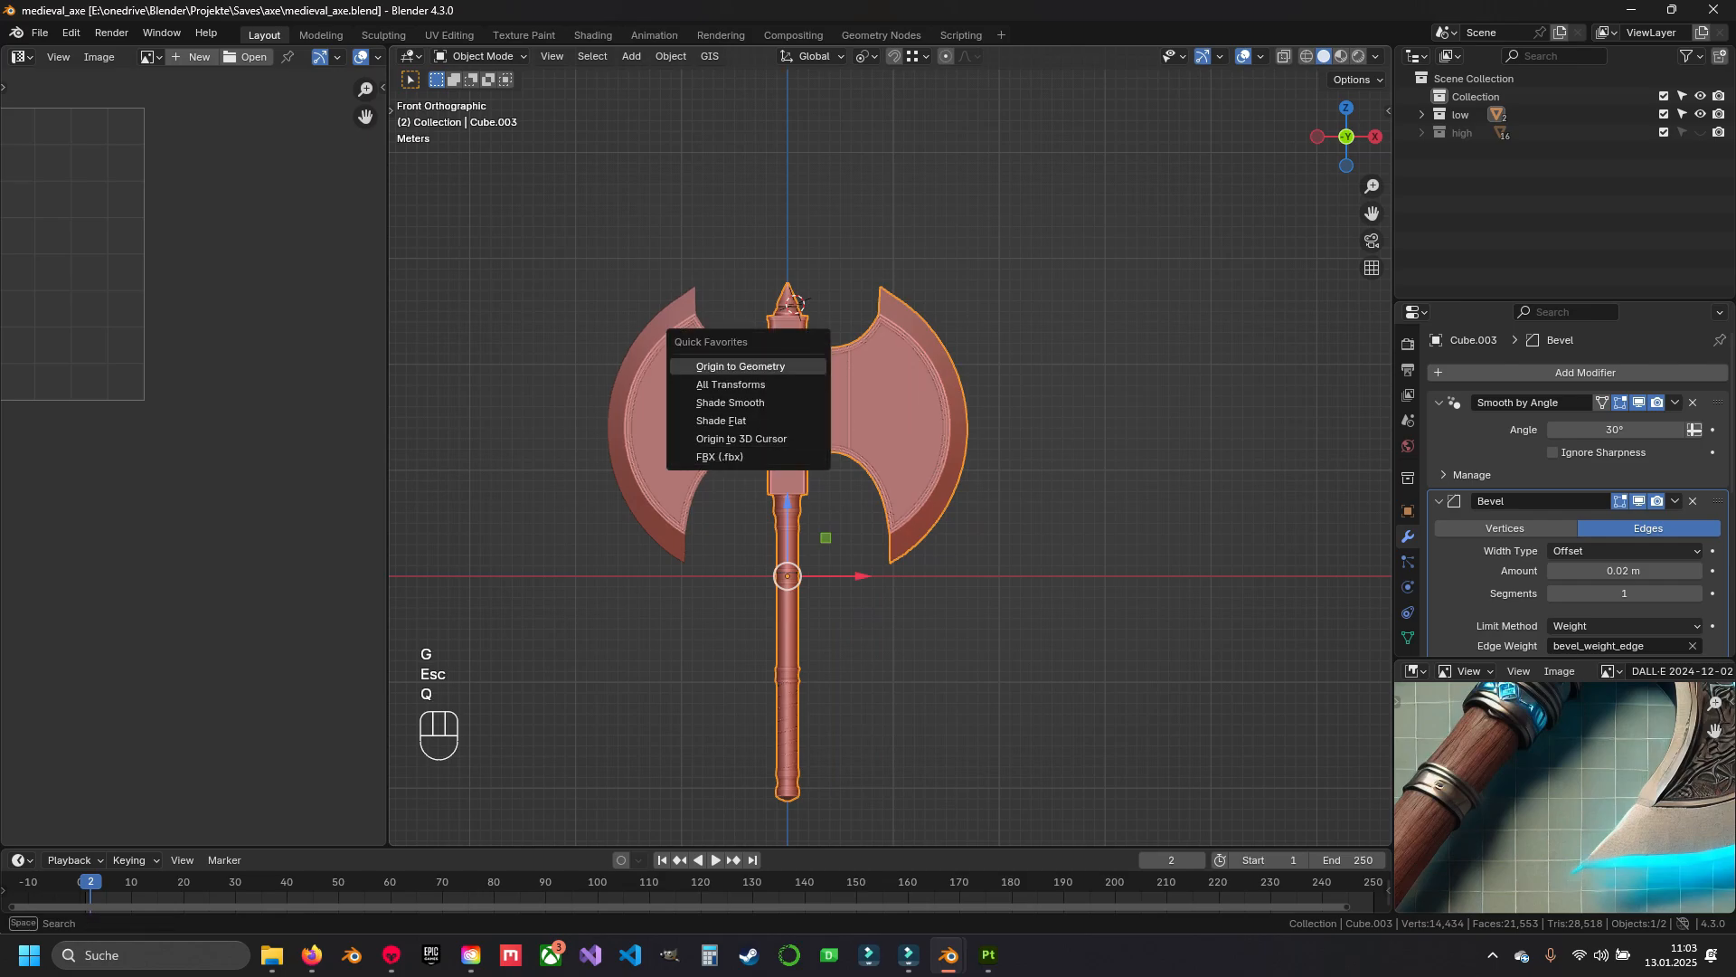
{"action": "left_click", "coordinate": [731, 457]}
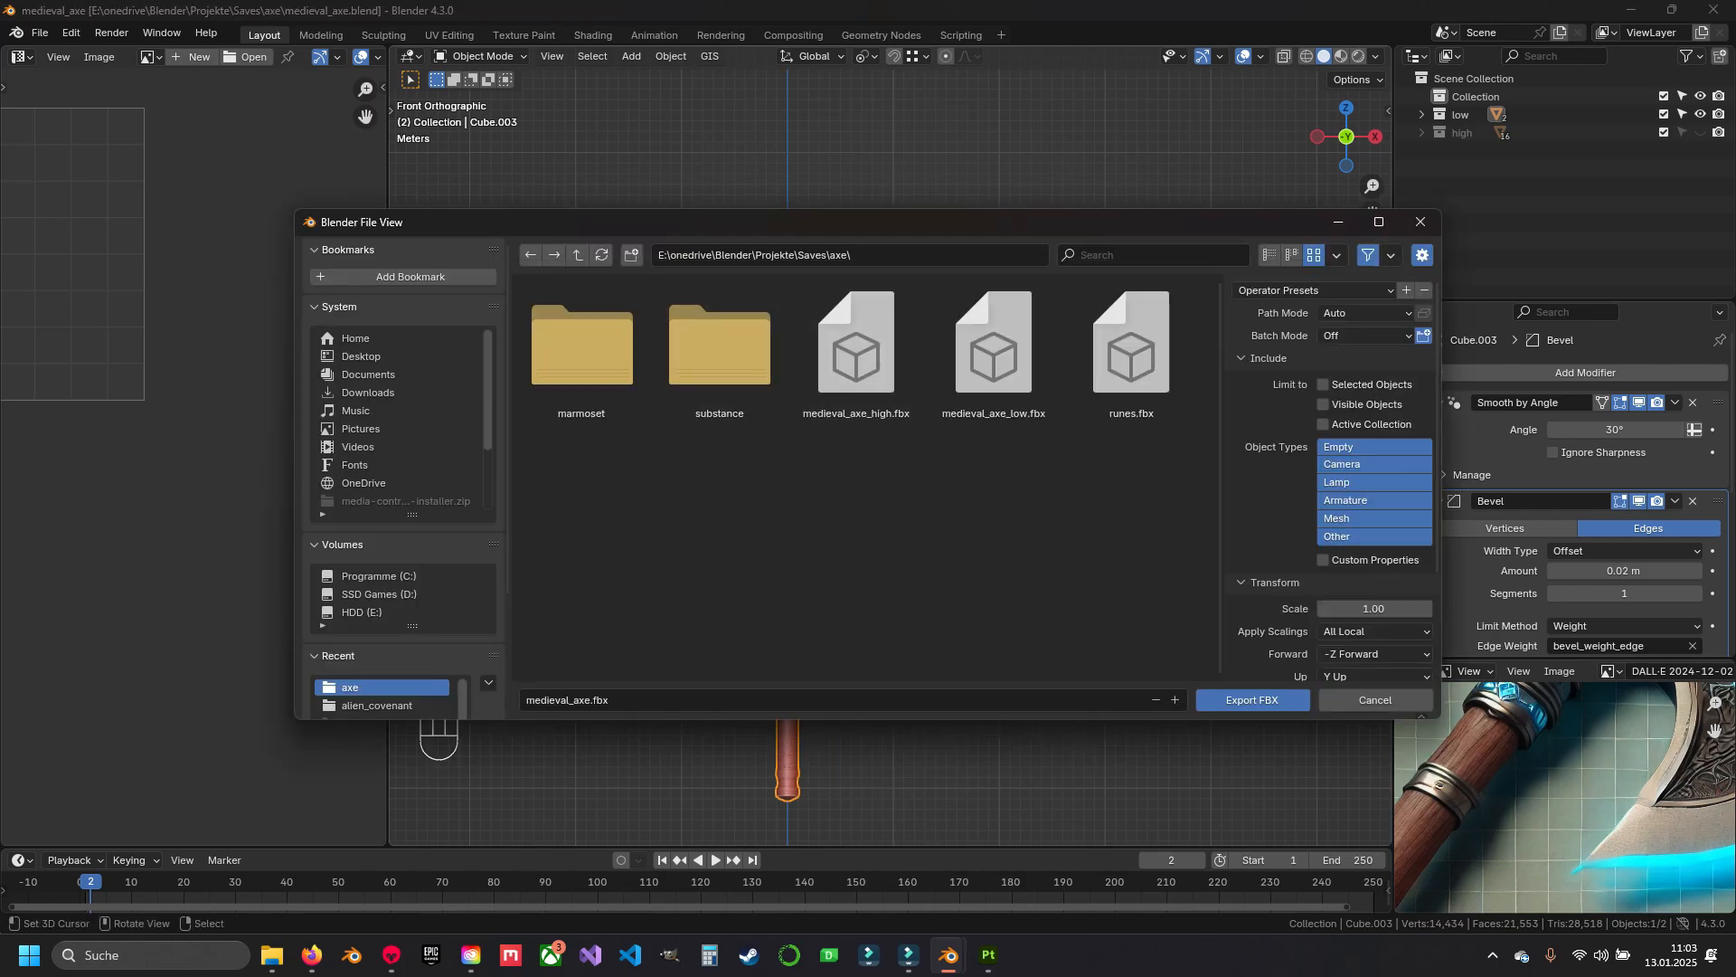
{"action": "left_click", "coordinate": [993, 351]}
{"action": "left_click", "coordinate": [1323, 384]}
{"action": "scroll", "coordinate": [1329, 452], "scroll_direction": "down", "scroll_amount": 9}
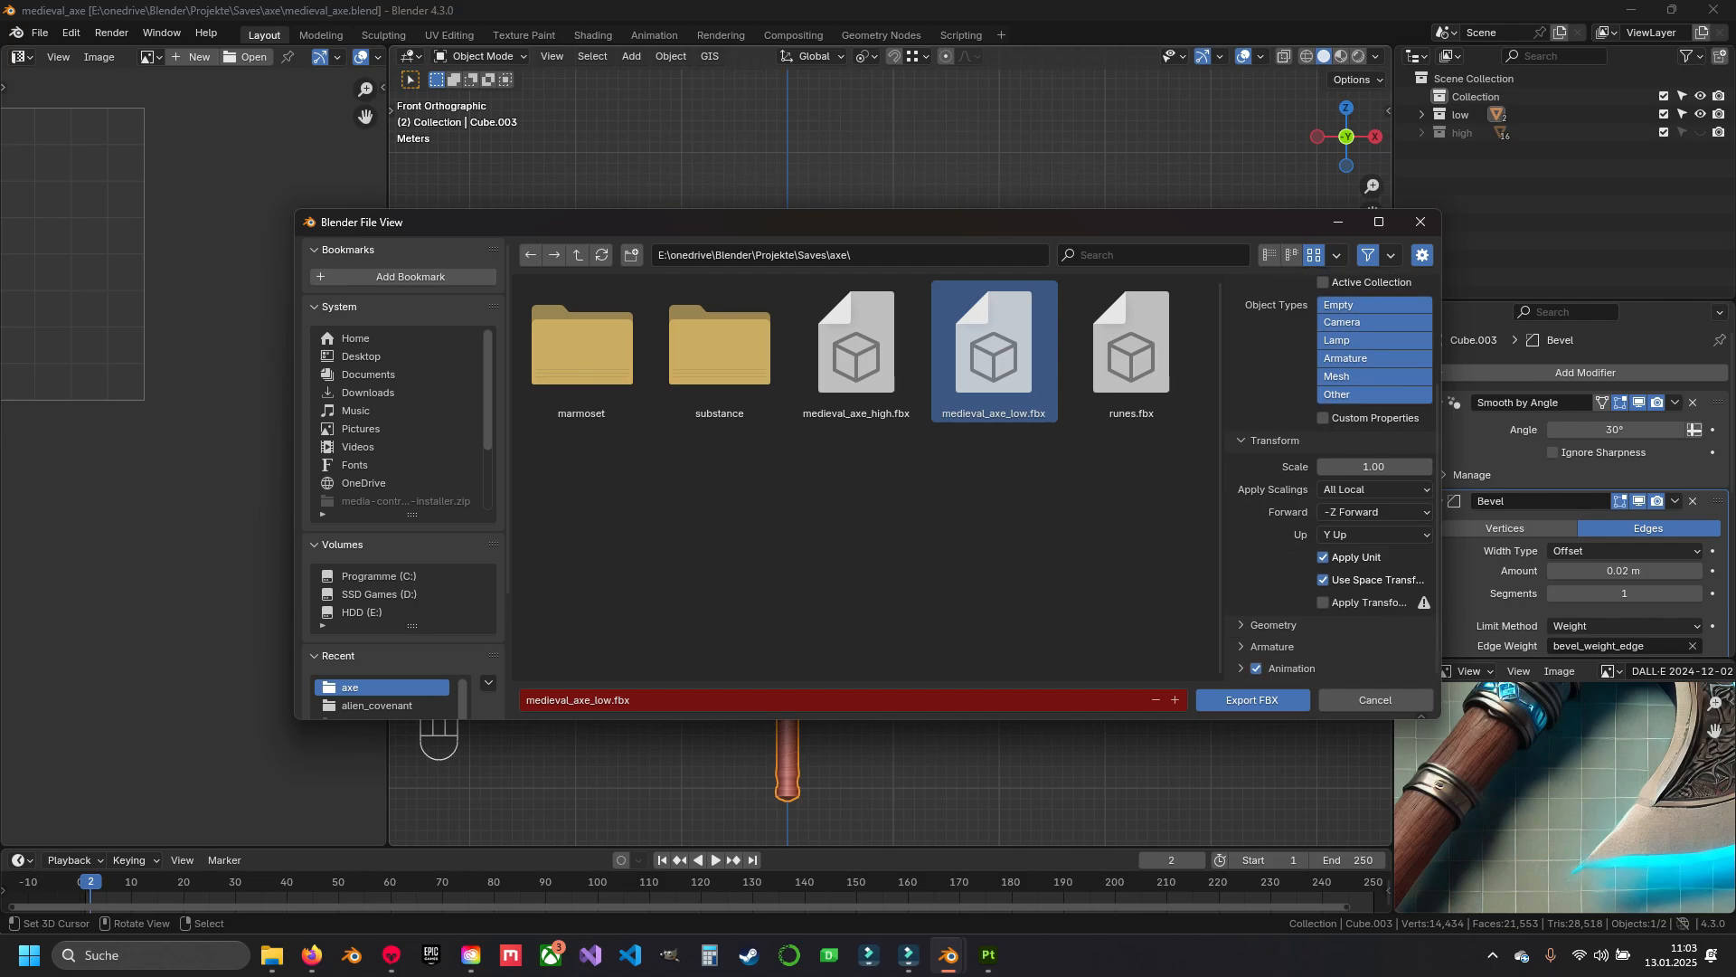
{"action": "scroll", "coordinate": [1329, 452], "scroll_direction": "down", "scroll_amount": 4}
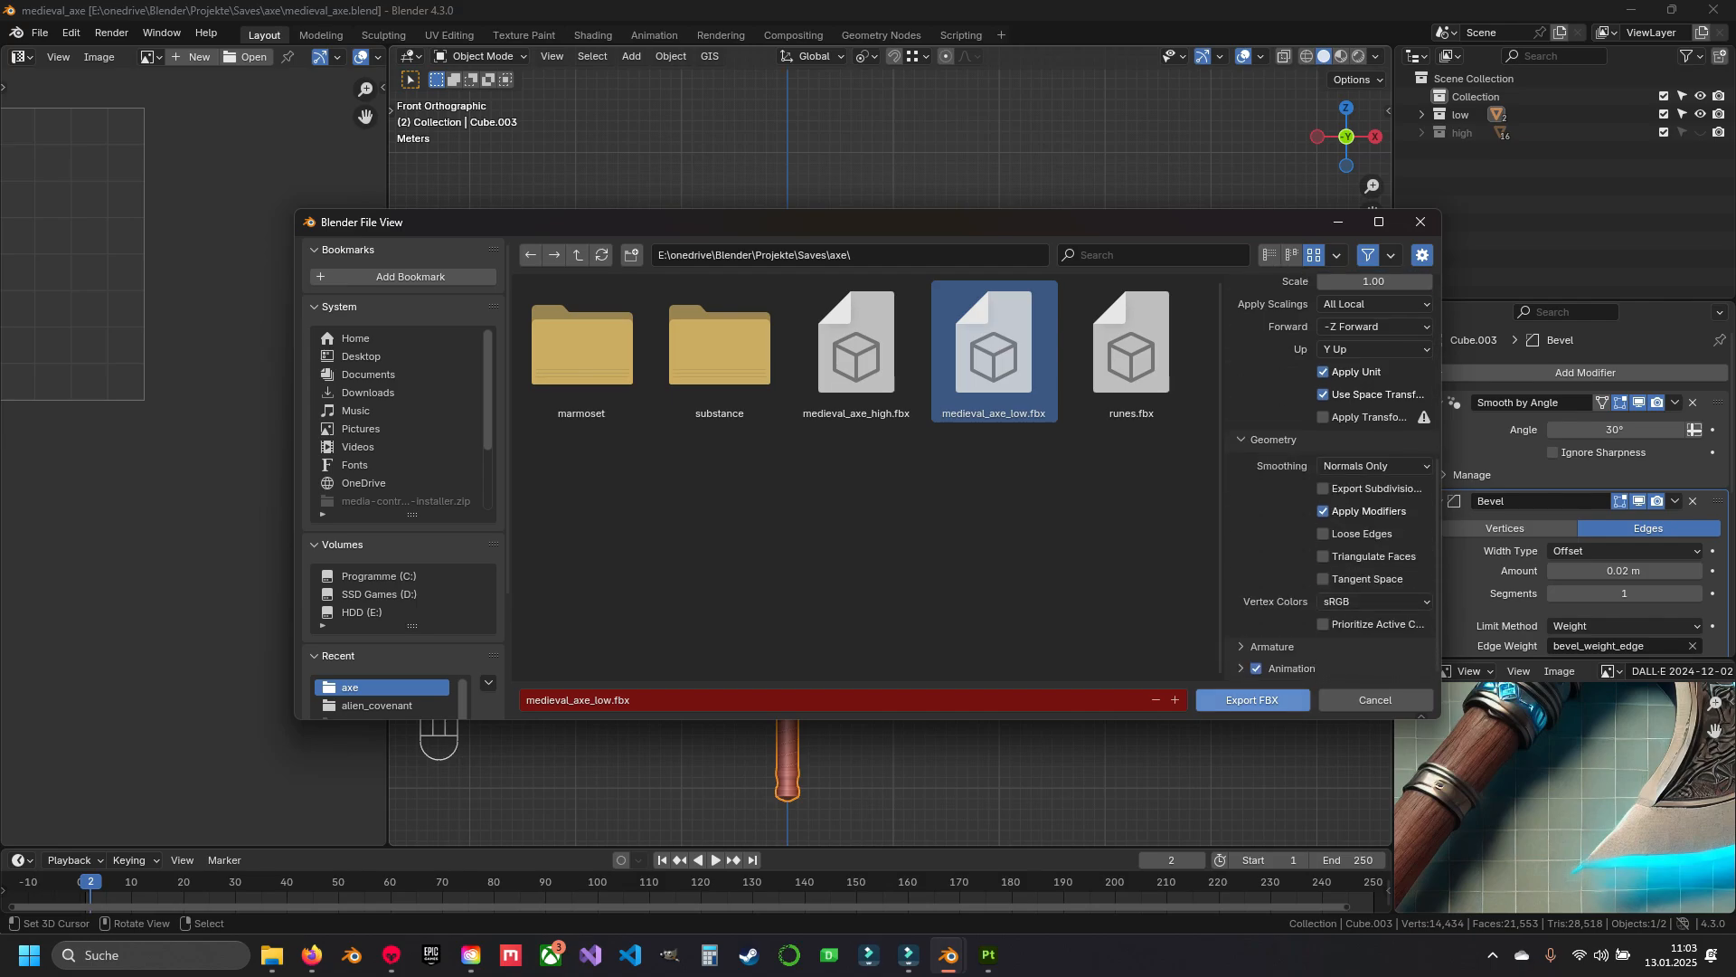
{"action": "left_click", "coordinate": [1253, 699]}
Switch to Substance 3D Painter and reload the project's mesh from the re-exported medieval_axe_low.fbx through the project configuration.
{"action": "left_click", "coordinate": [988, 955]}
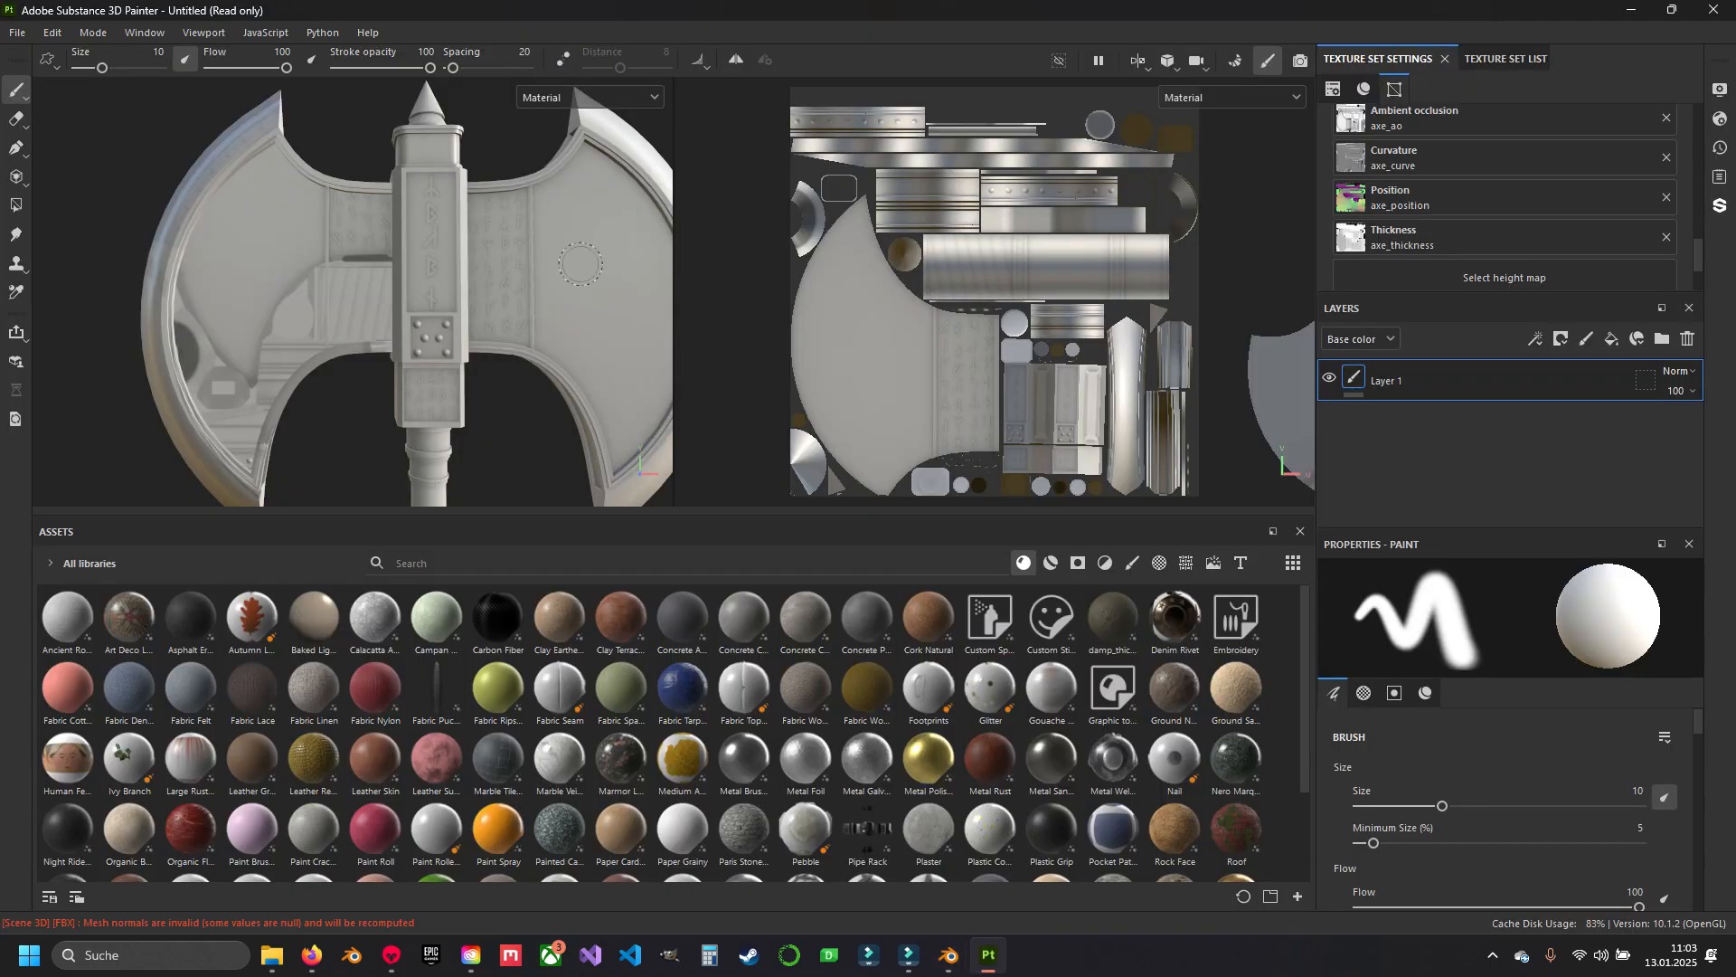
{"action": "left_click", "coordinate": [52, 33]}
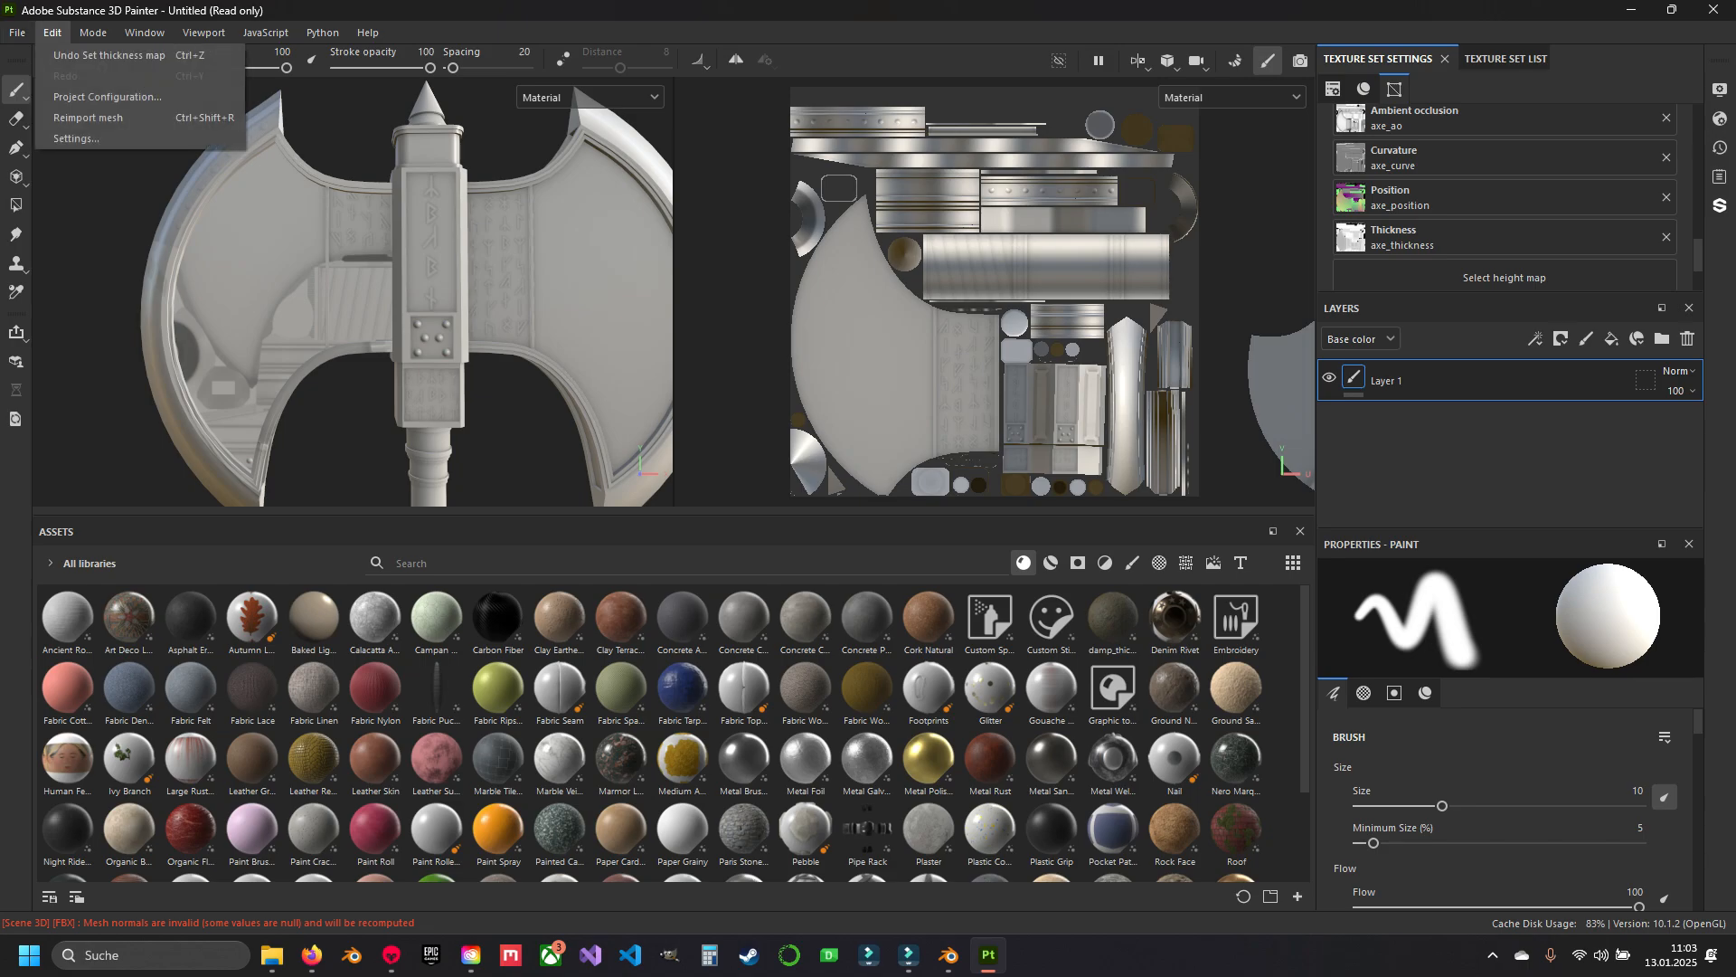
{"action": "left_click", "coordinate": [118, 97]}
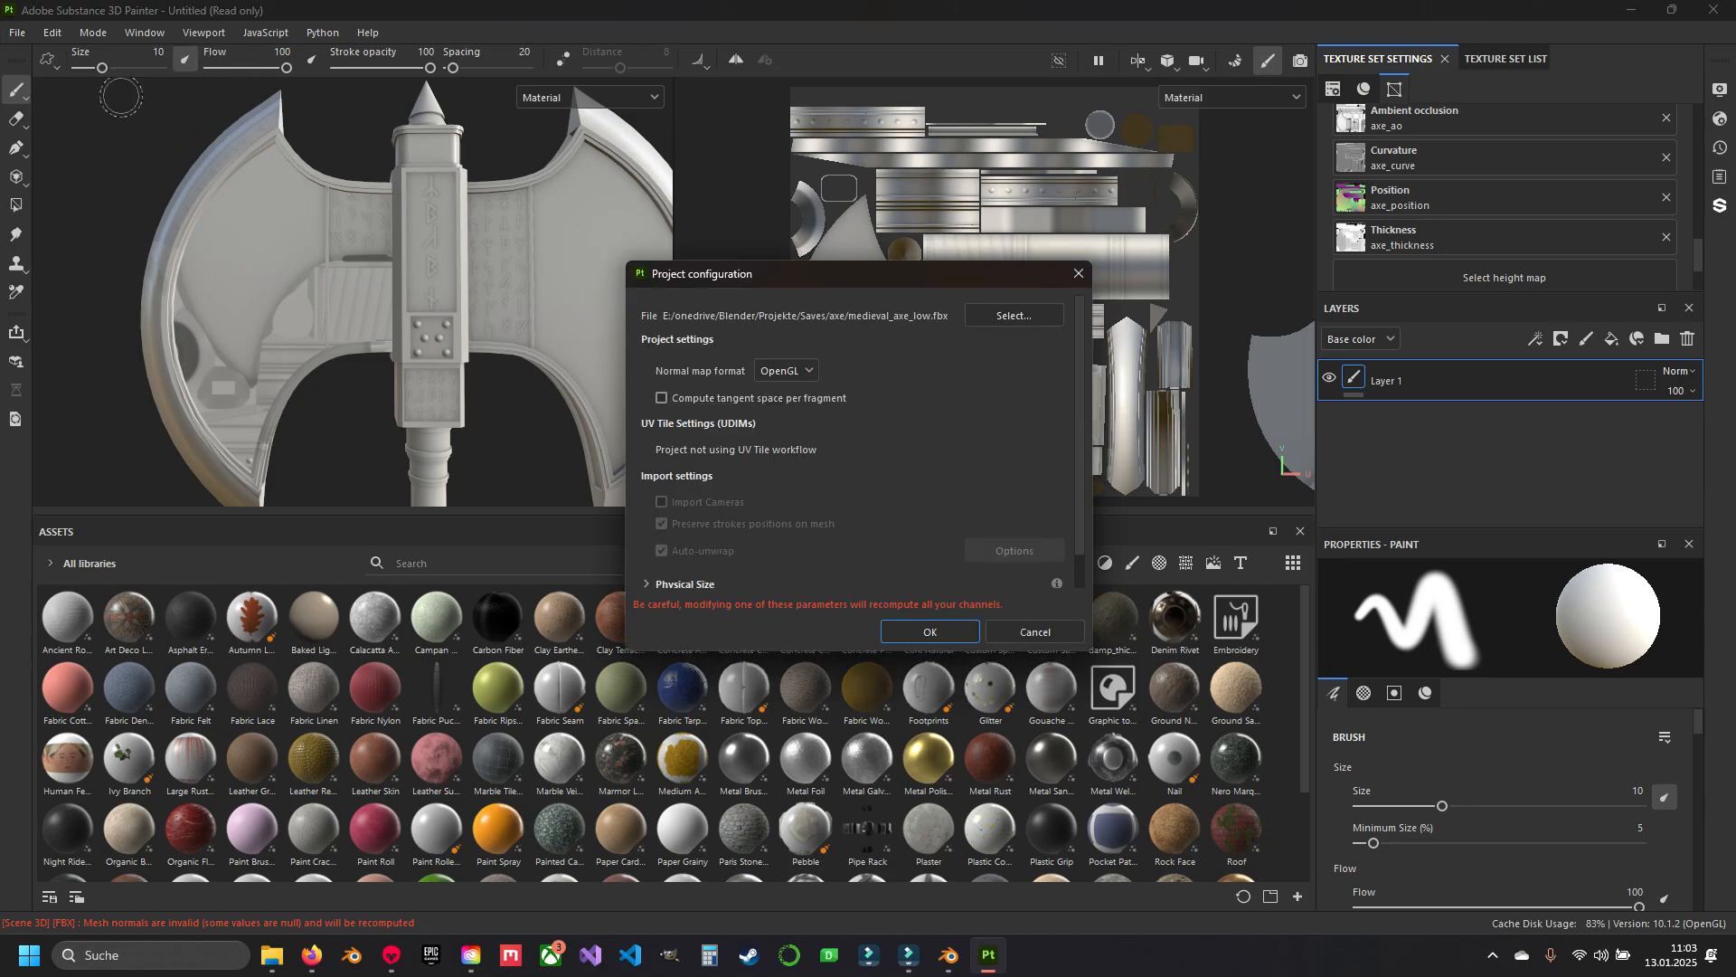
{"action": "left_click", "coordinate": [1014, 314]}
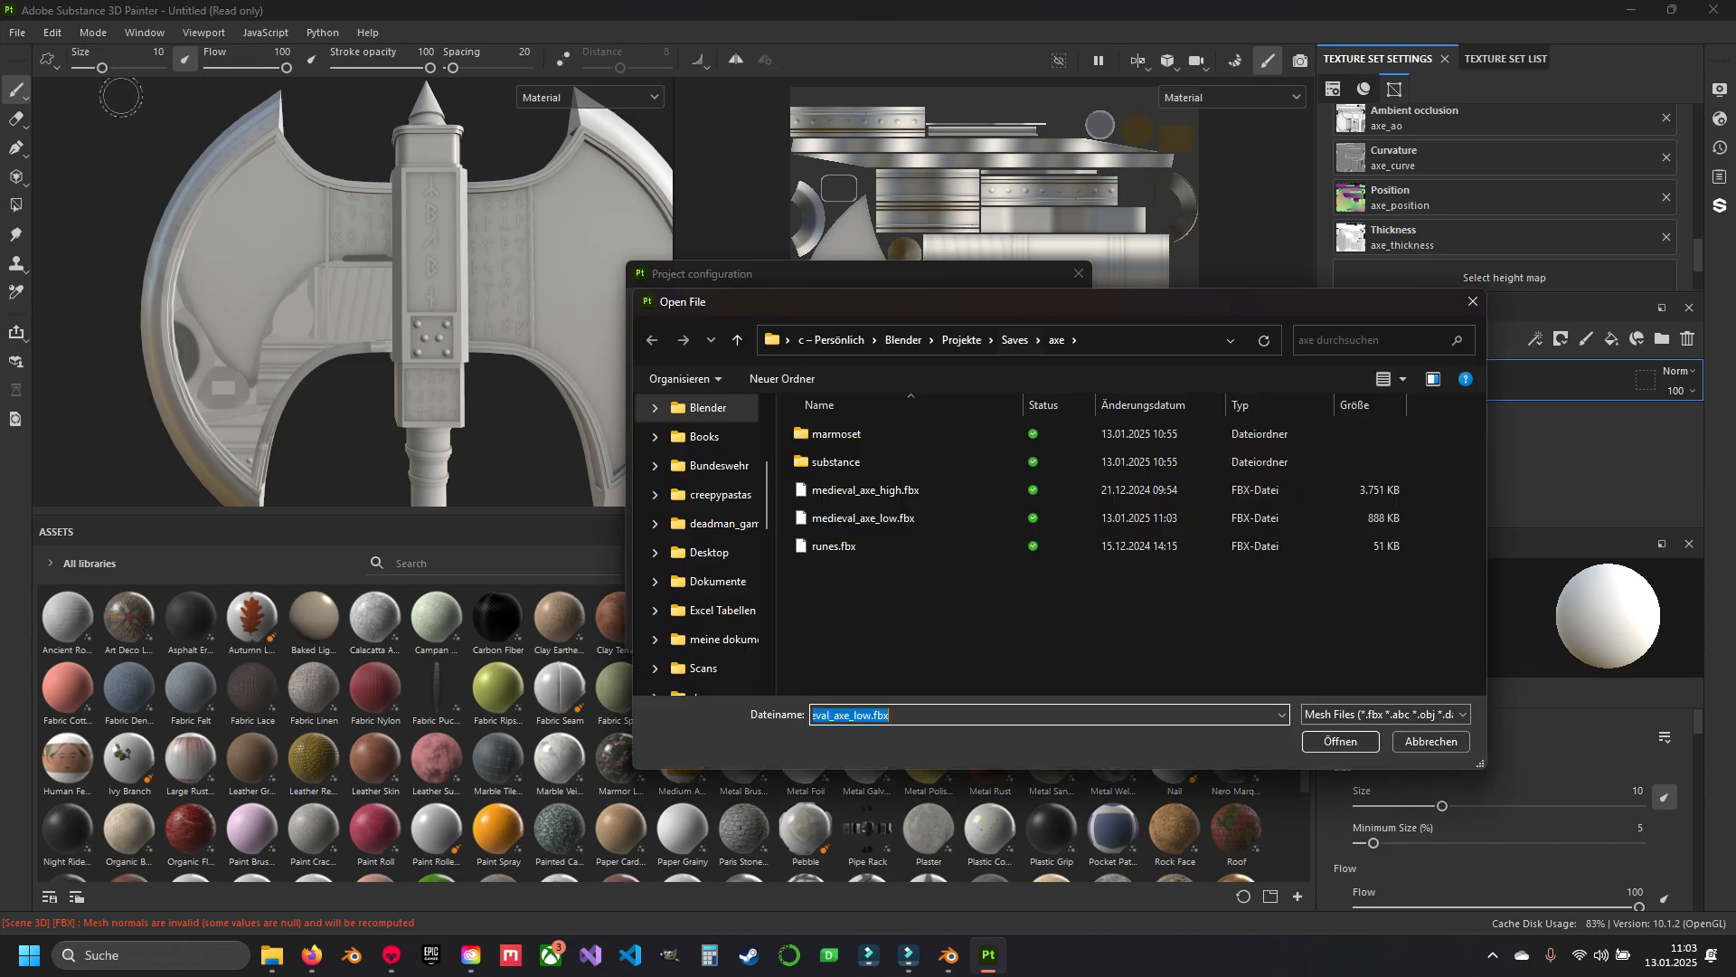
{"action": "left_click", "coordinate": [1340, 741]}
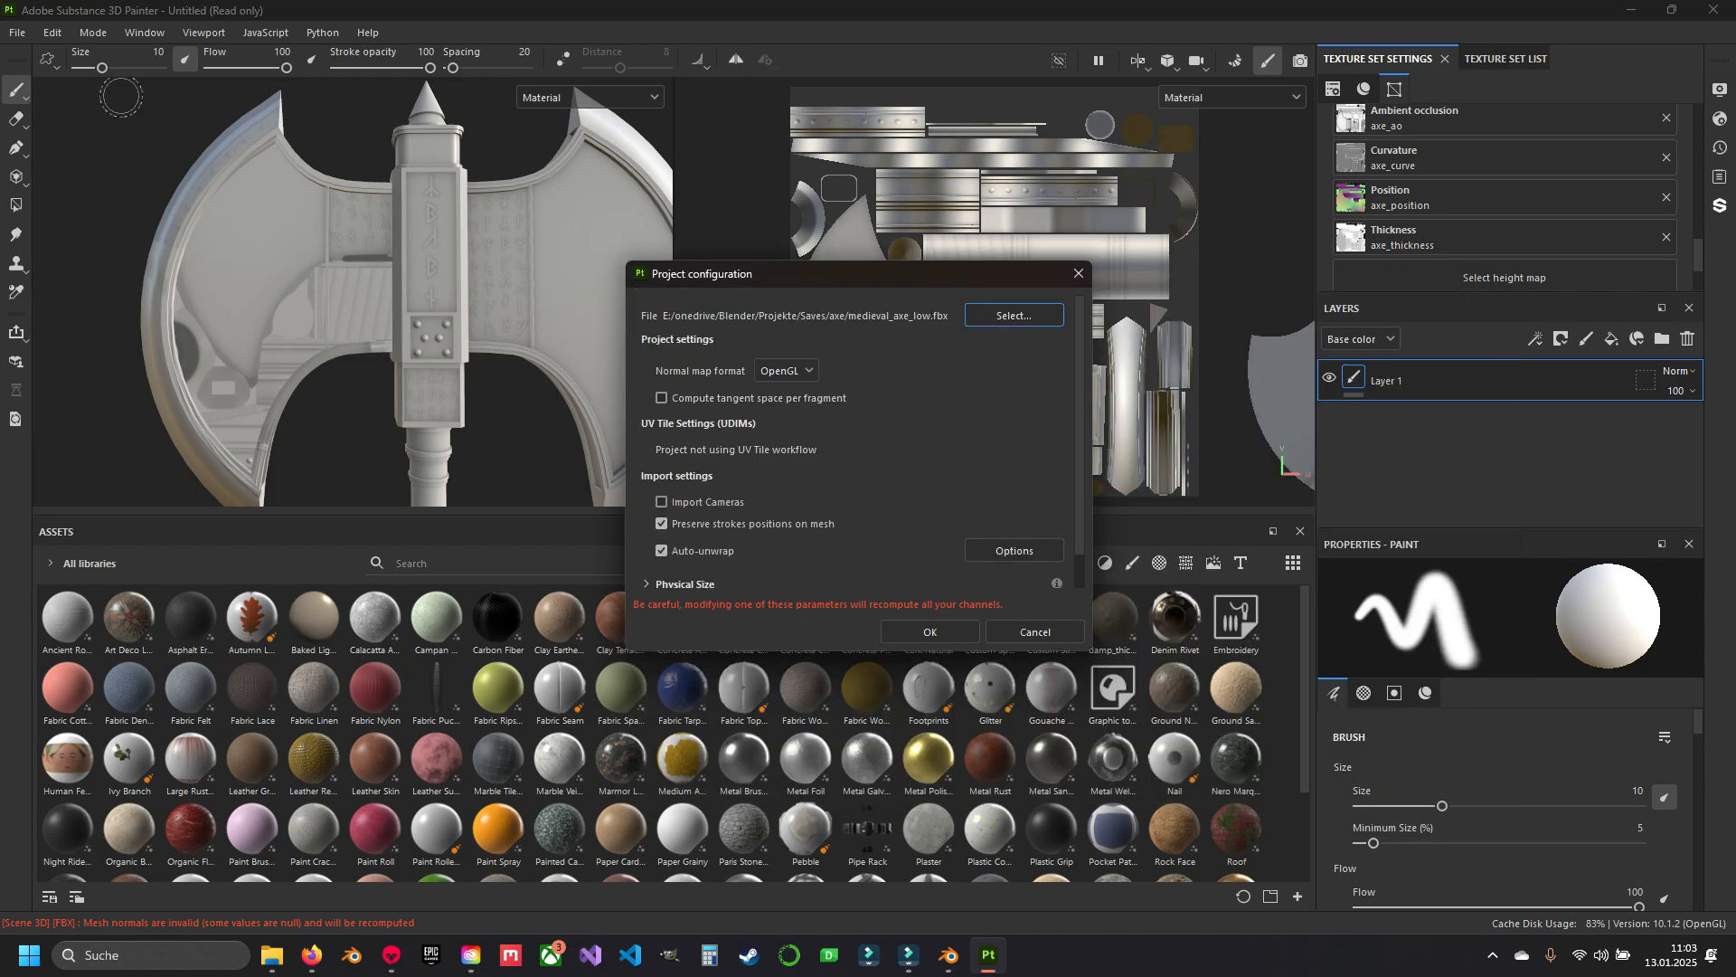
{"action": "left_click", "coordinate": [931, 631]}
Examine the reloaded one-bladed axe, checking the runes, blade, UV layout and handle rings.
{"action": "scroll", "coordinate": [362, 308], "scroll_direction": "up", "scroll_amount": 5}
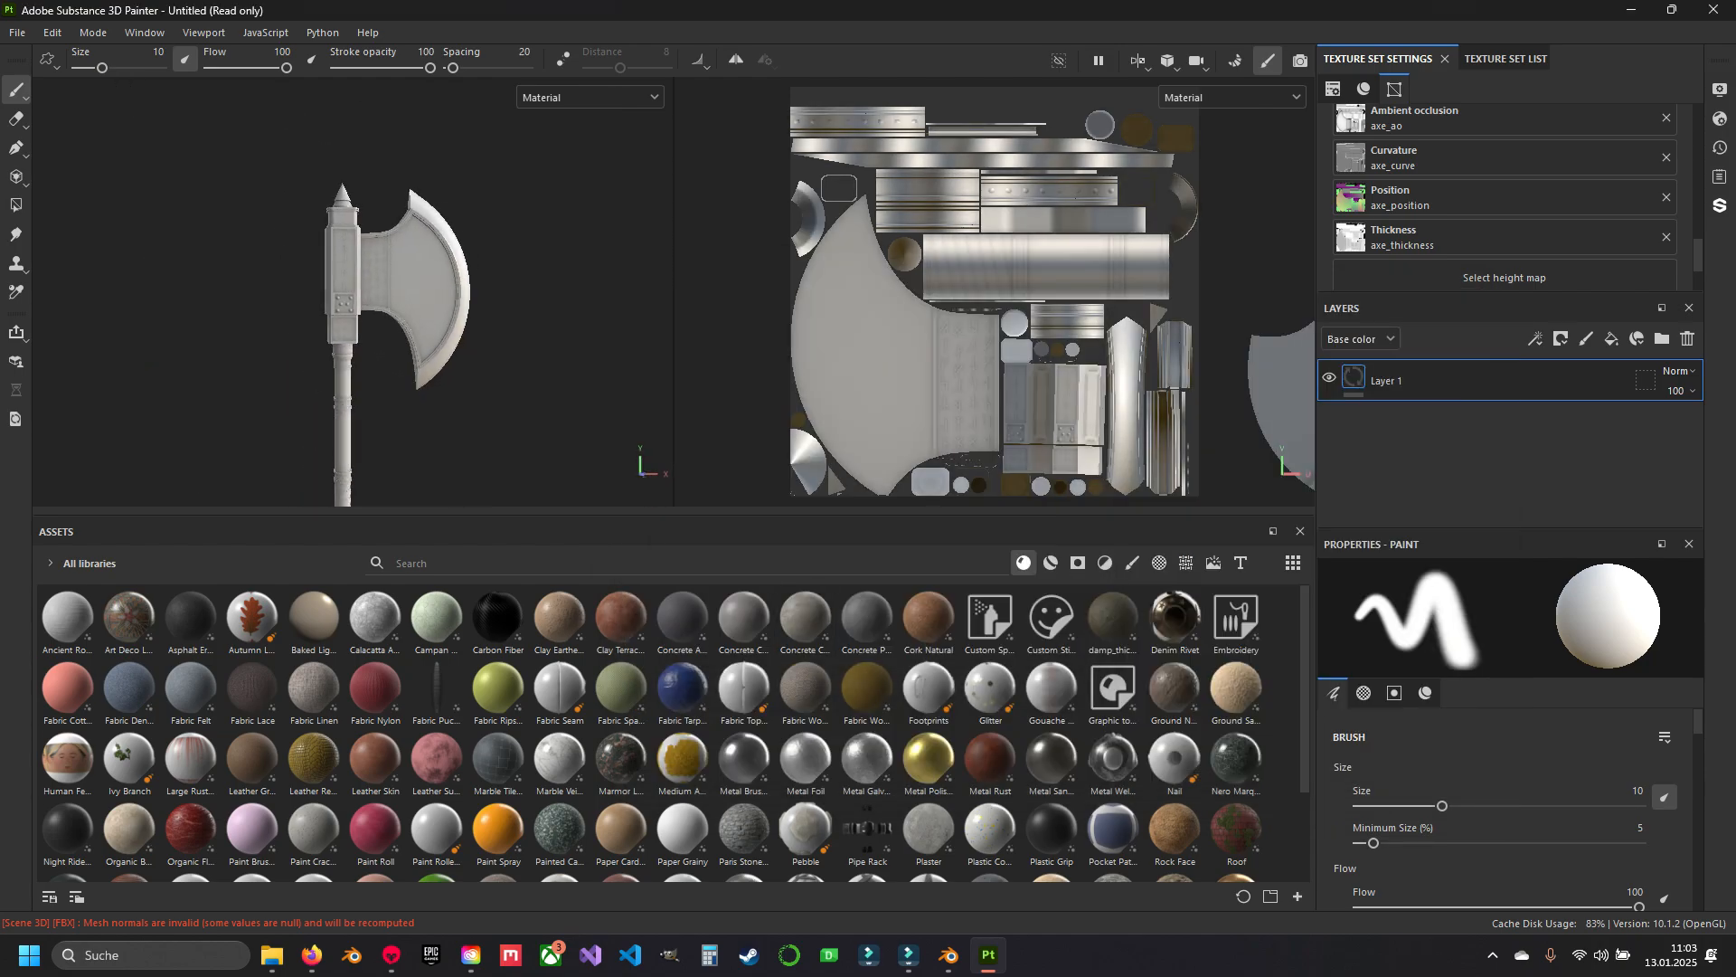
{"action": "left_click_drag", "start_coordinate": [479, 308], "coordinate": [520, 339], "text": "alt"}
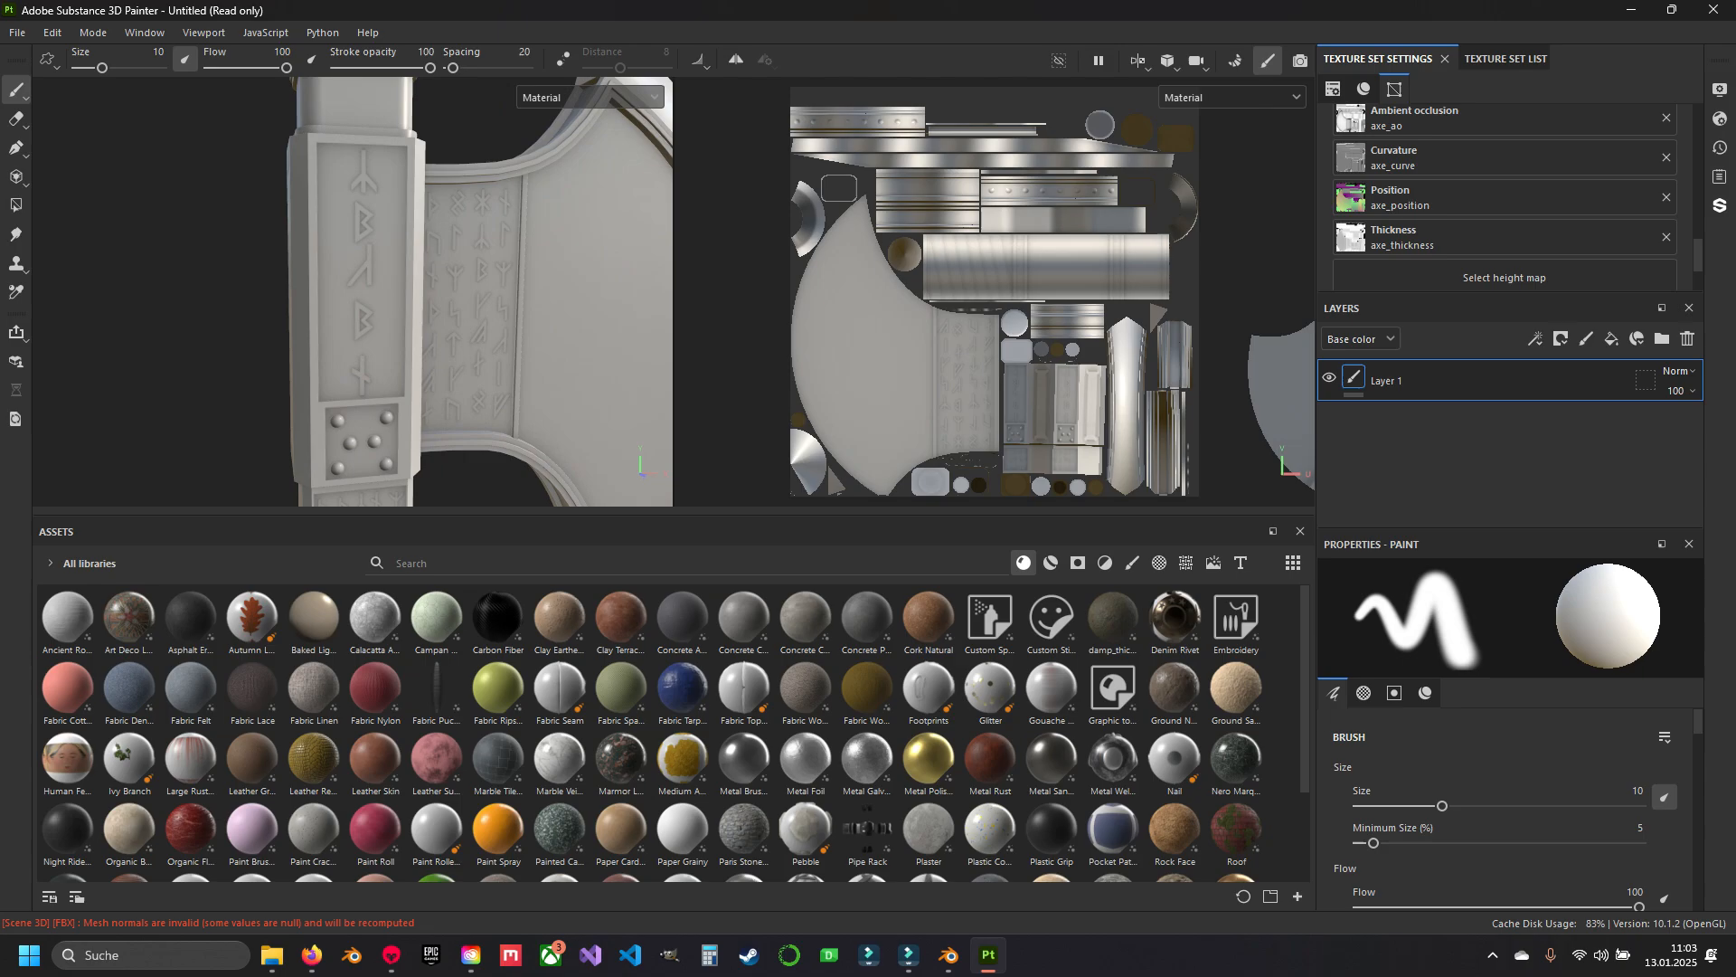
{"action": "scroll", "coordinate": [534, 353], "scroll_direction": "down", "scroll_amount": 4}
{"action": "middle_click_drag", "start_coordinate": [542, 357], "coordinate": [541, 322], "text": "alt"}
{"action": "left_click_drag", "start_coordinate": [541, 322], "coordinate": [515, 309], "text": "alt"}
{"action": "middle_click_drag", "start_coordinate": [516, 310], "coordinate": [465, 237], "text": "alt"}
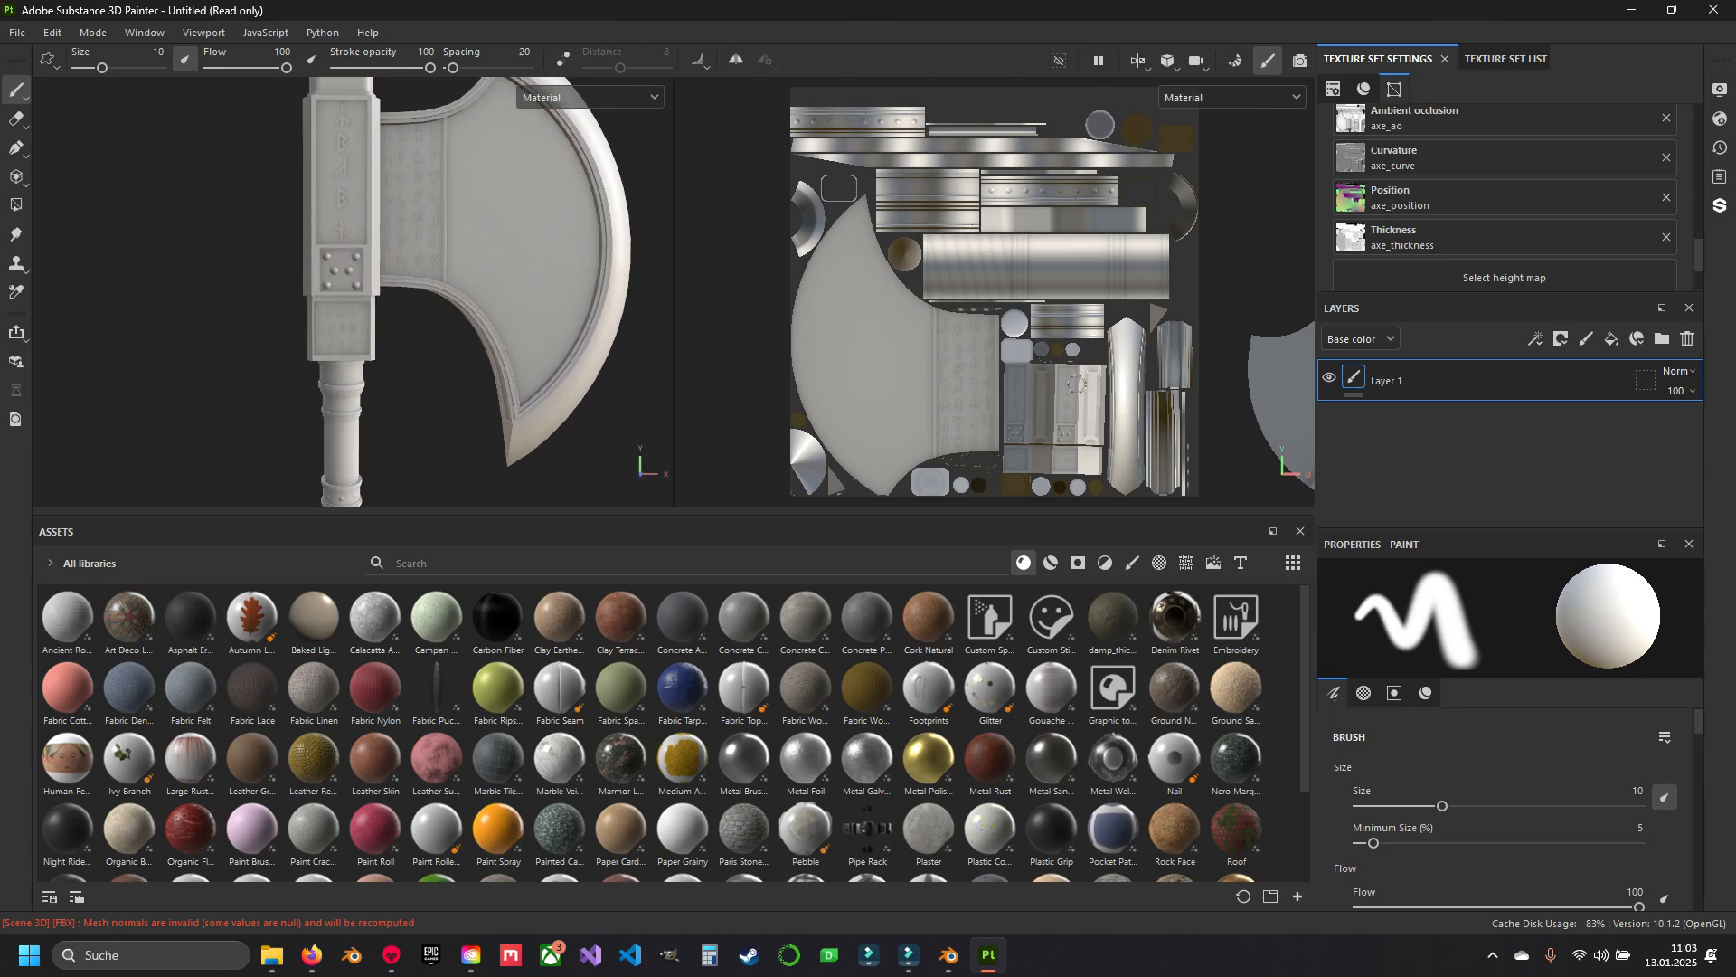
{"action": "scroll", "coordinate": [1080, 384], "scroll_direction": "down", "scroll_amount": 3}
{"action": "middle_click_drag", "start_coordinate": [1079, 384], "coordinate": [933, 264], "text": "alt"}
{"action": "middle_click_drag", "start_coordinate": [1206, 317], "coordinate": [1146, 362], "text": "alt"}
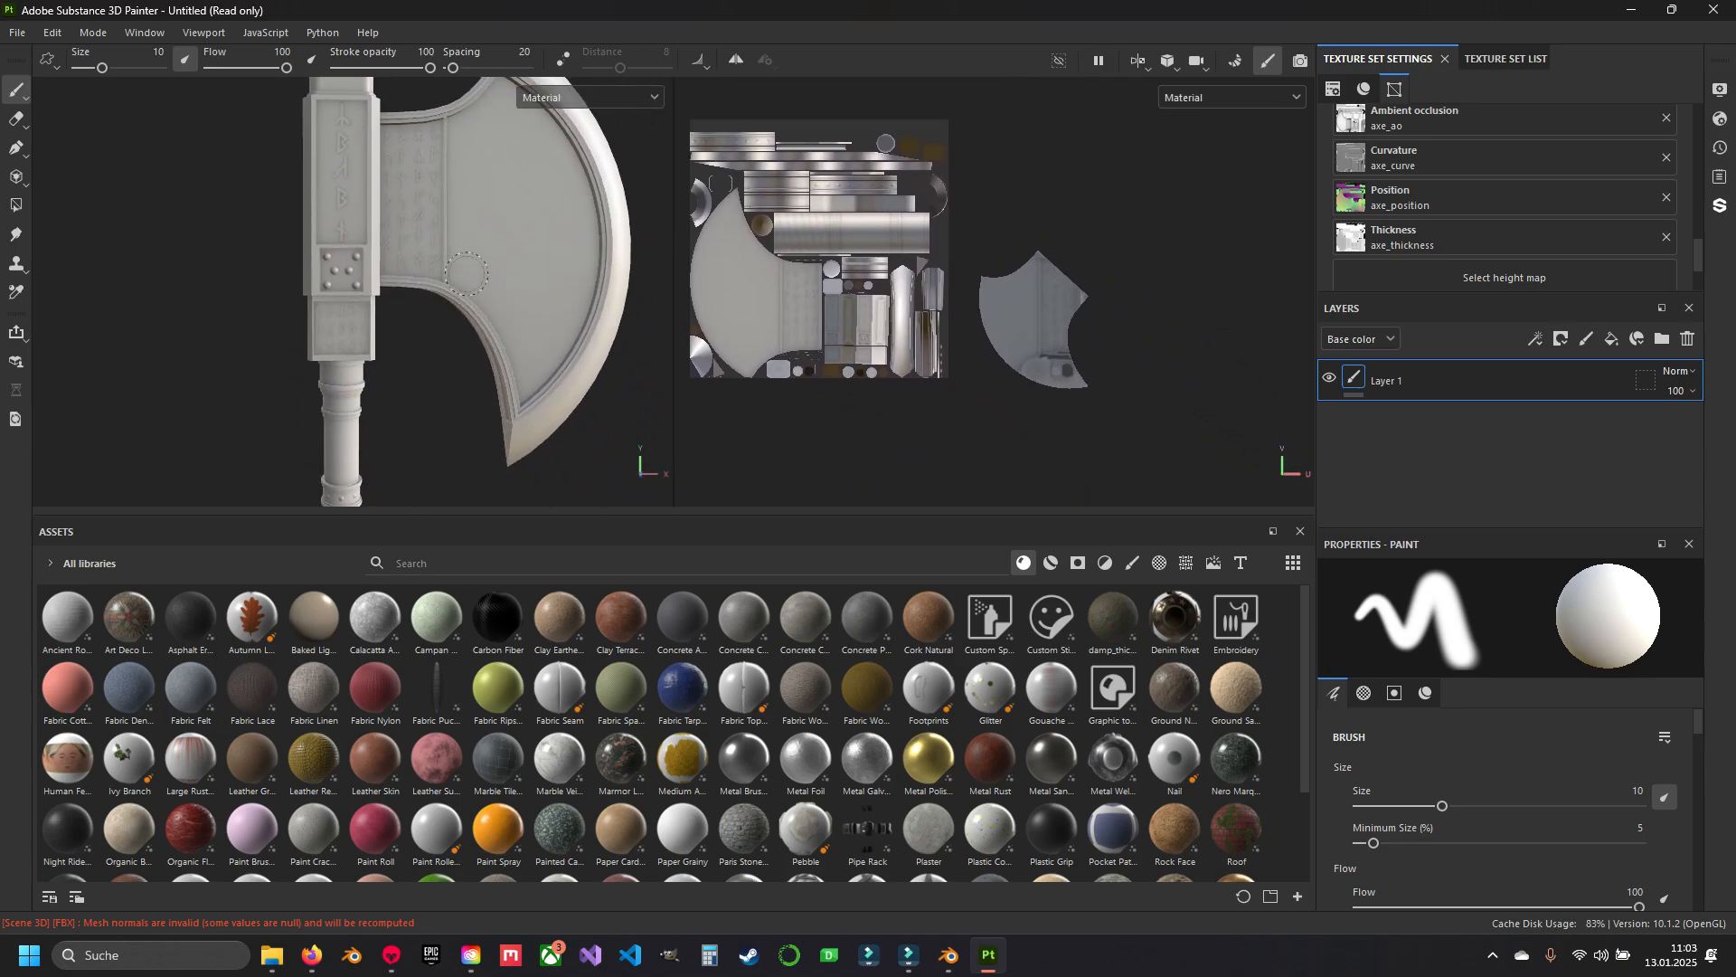
{"action": "middle_click_drag", "start_coordinate": [477, 270], "coordinate": [461, 330], "text": "alt"}
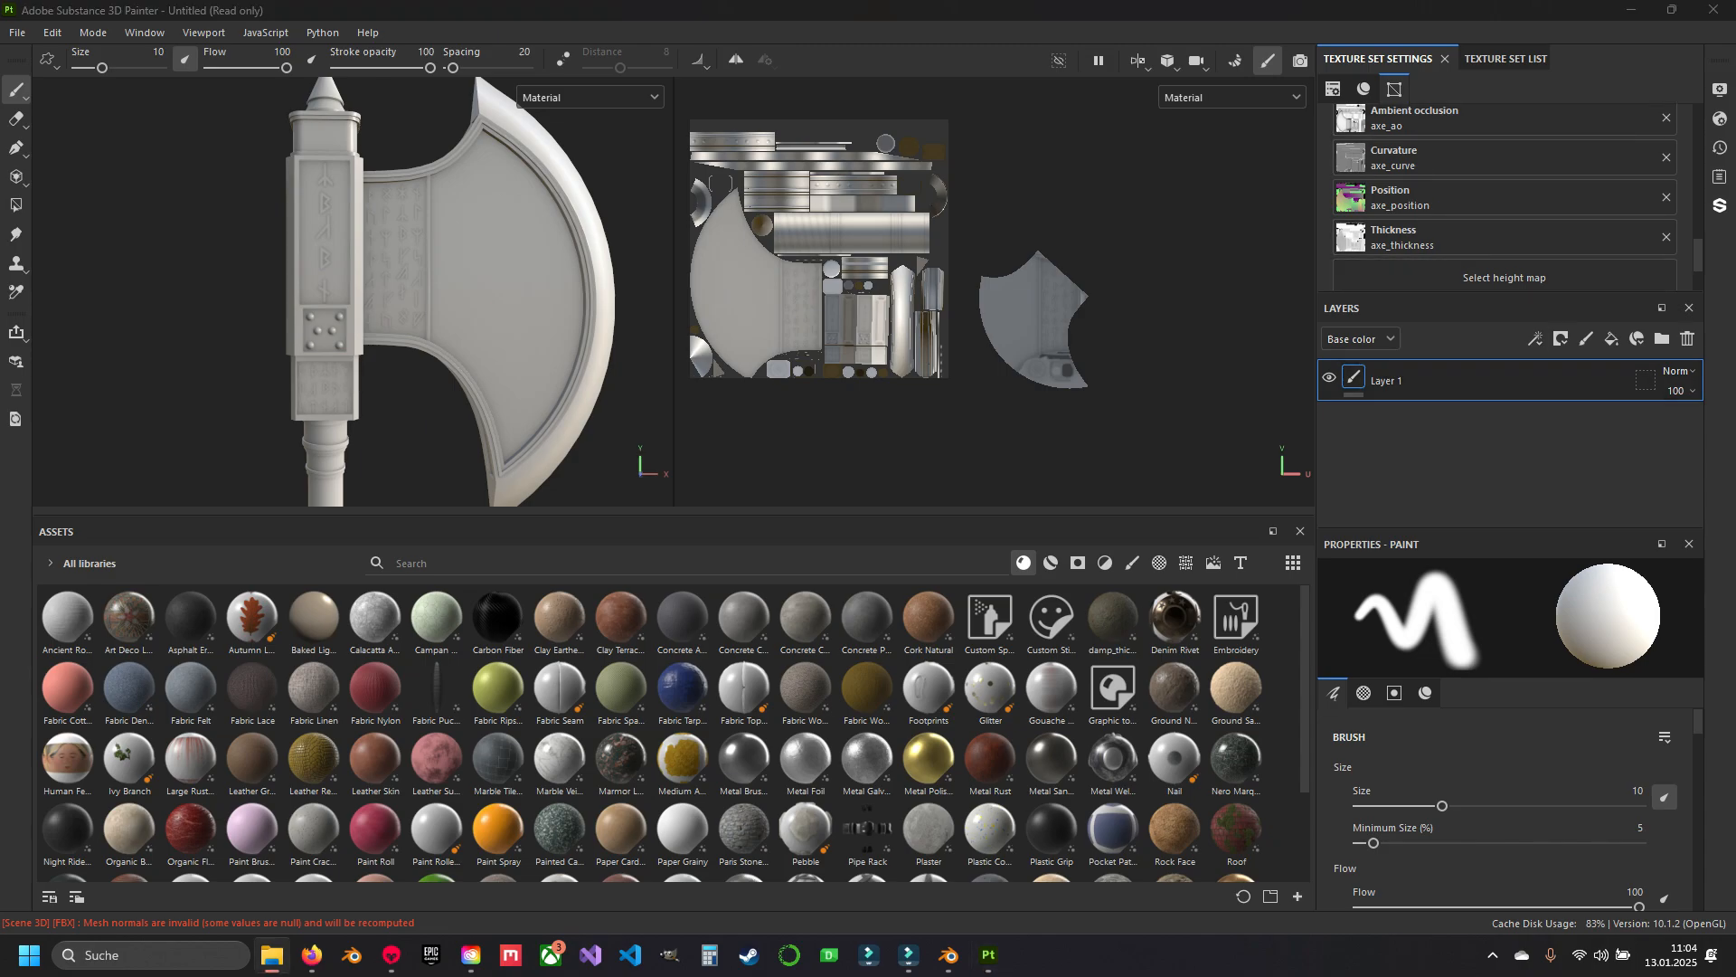
{"action": "mouse_move", "coordinate": [475, 418]}
{"action": "middle_mouse_down", "text": "alt"}
{"action": "mouse_move", "coordinate": [517, 319]}
{"action": "mouse_move", "coordinate": [499, 330]}
{"action": "mouse_move", "coordinate": [394, 299]}
{"action": "mouse_move", "coordinate": [411, 222]}
{"action": "middle_mouse_up", "text": "alt"}
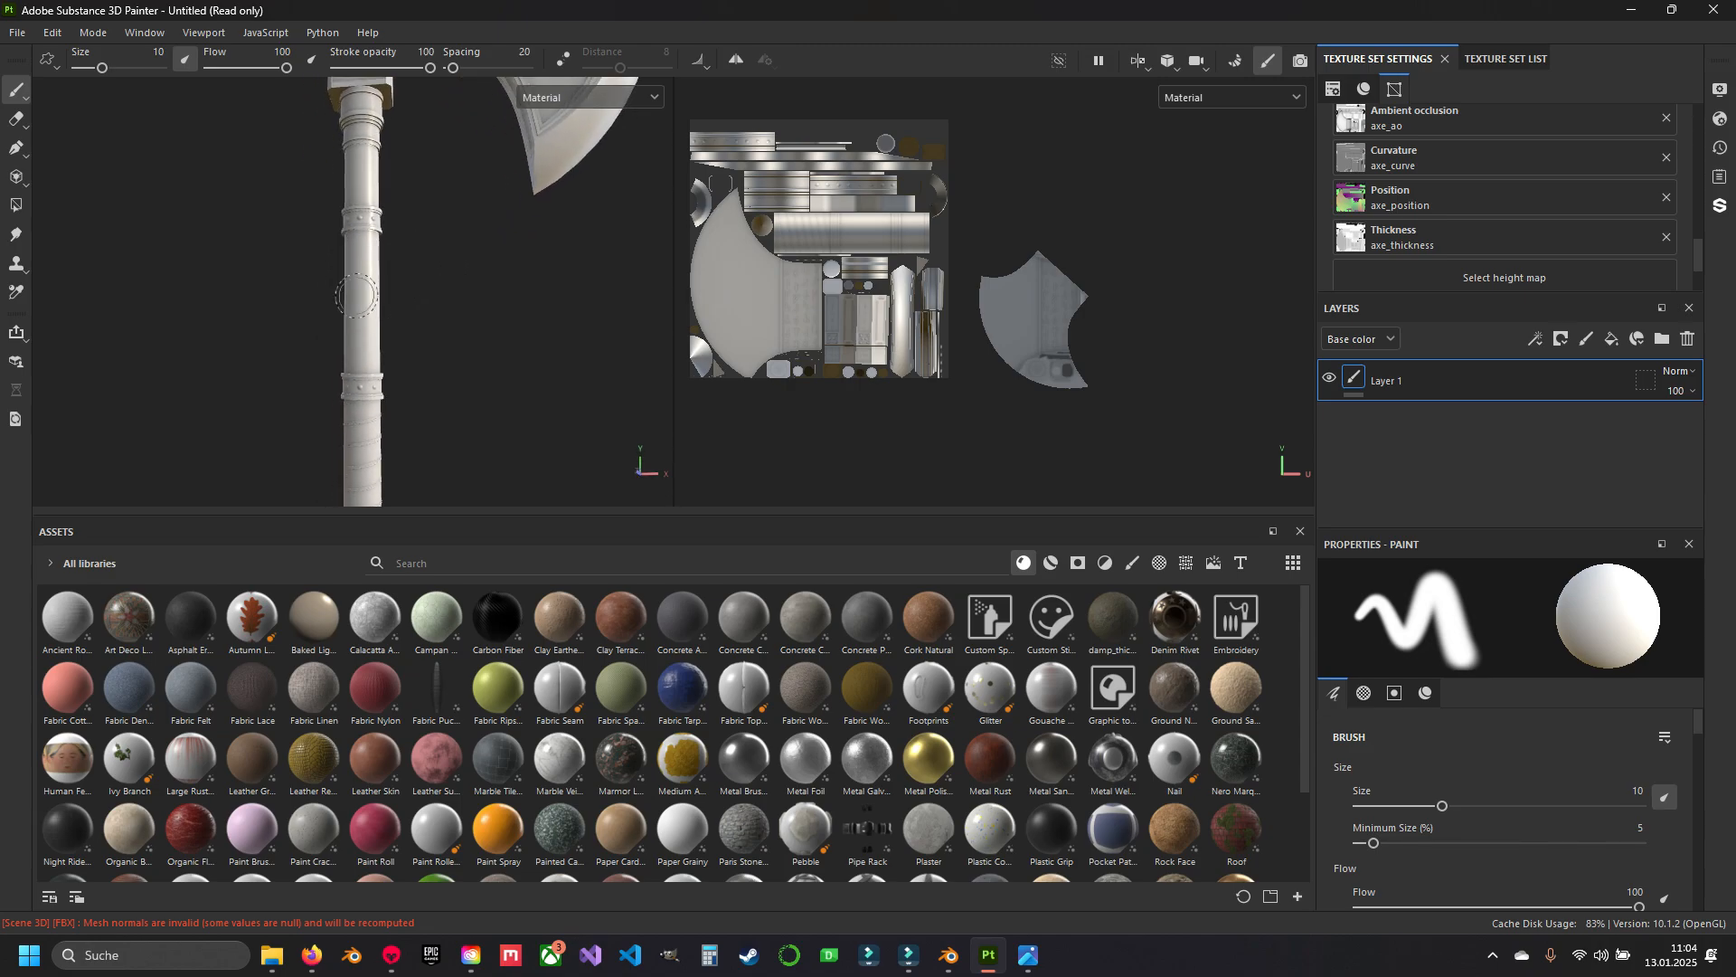
{"action": "scroll", "coordinate": [365, 292], "scroll_direction": "up", "scroll_amount": 5}
{"action": "left_click_drag", "start_coordinate": [412, 240], "coordinate": [410, 269], "text": "alt"}
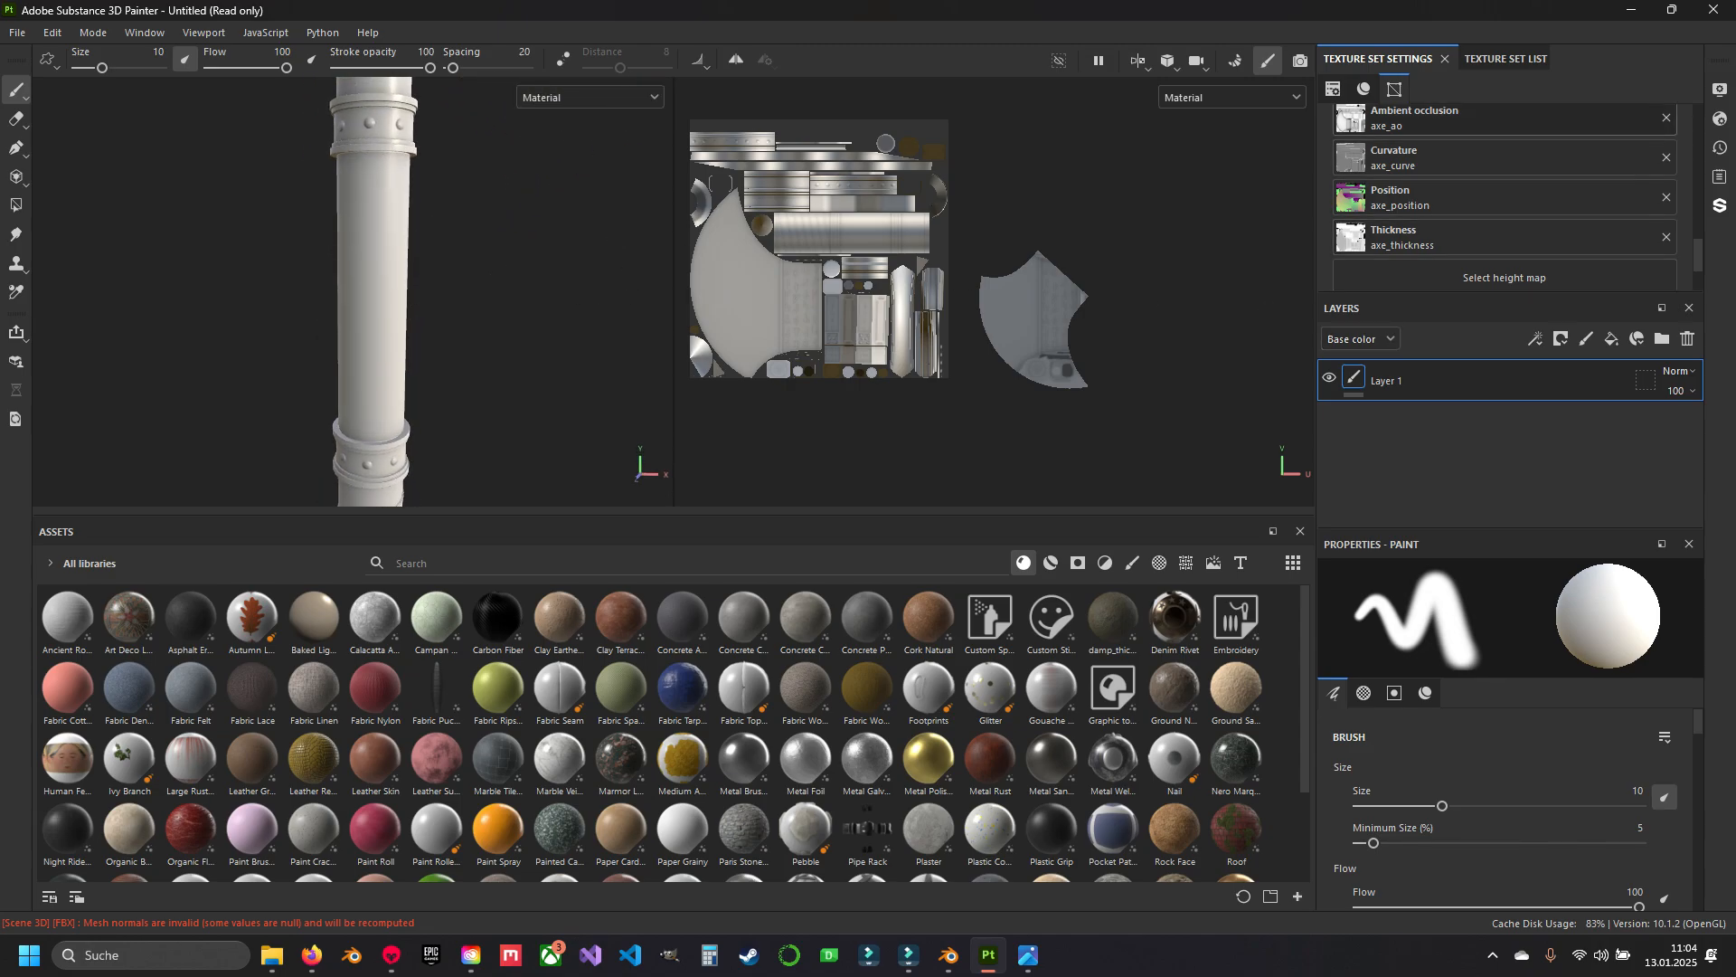
Delete the default paint layer and search the smart materials for "wood".
{"action": "scroll", "coordinate": [1505, 197], "scroll_direction": "up", "scroll_amount": 10}
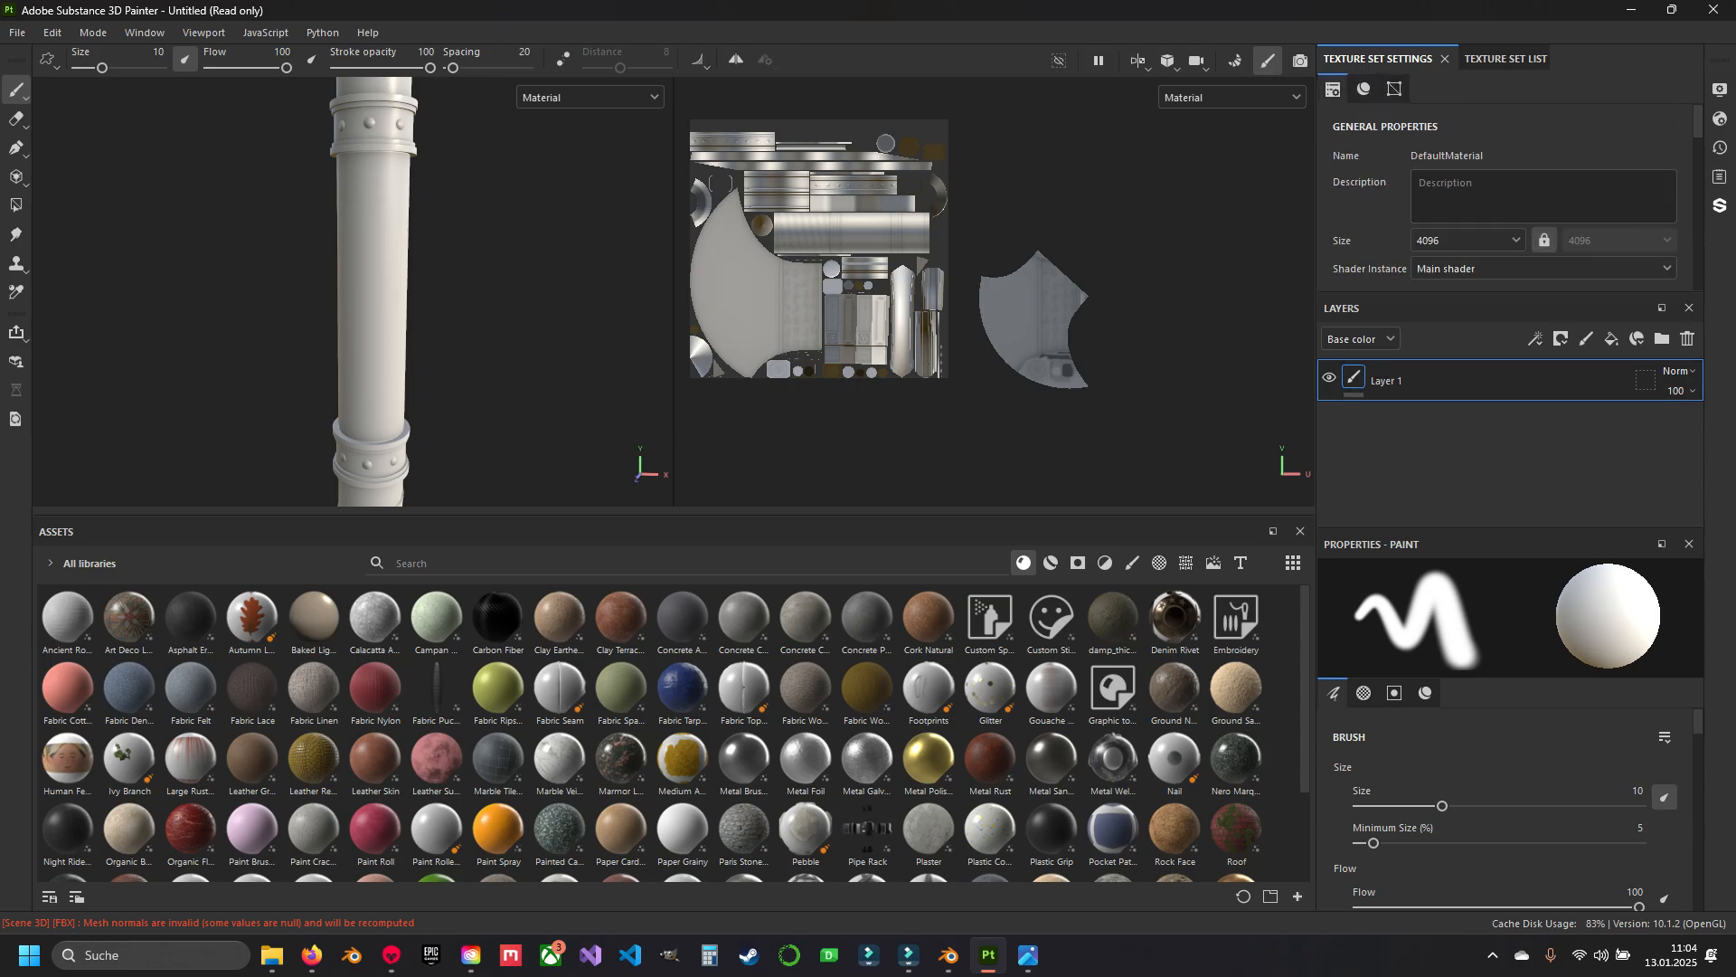
{"action": "key", "text": "Delete"}
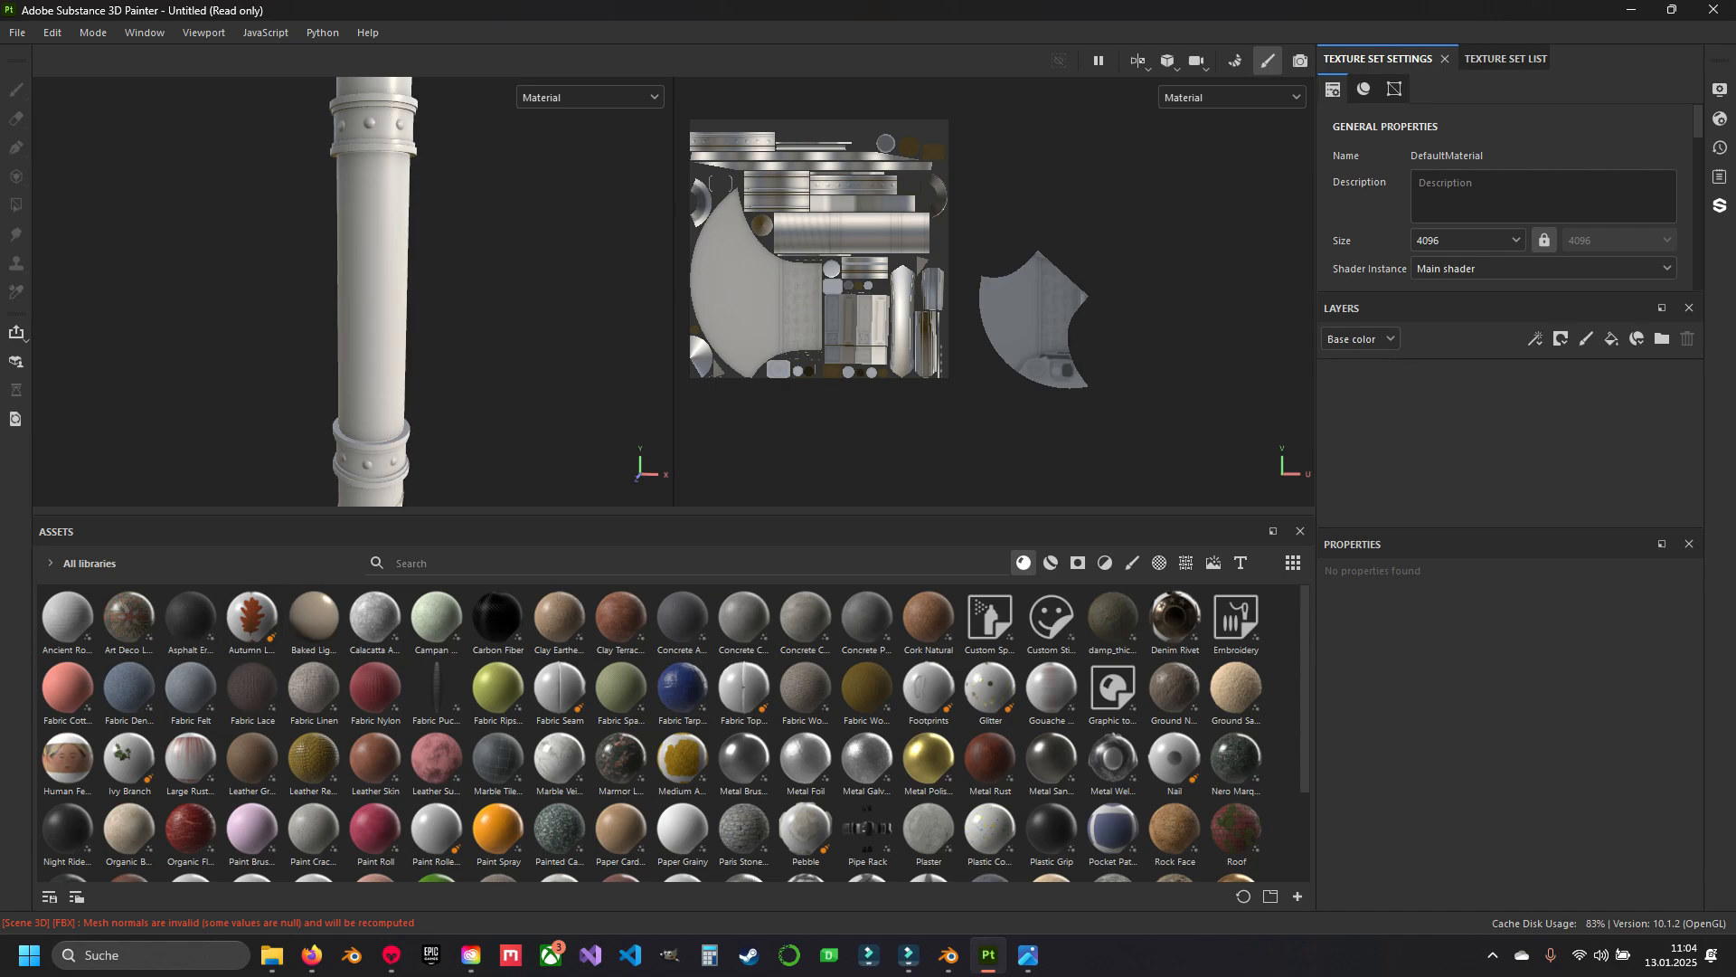
{"action": "left_click", "coordinate": [470, 563]}
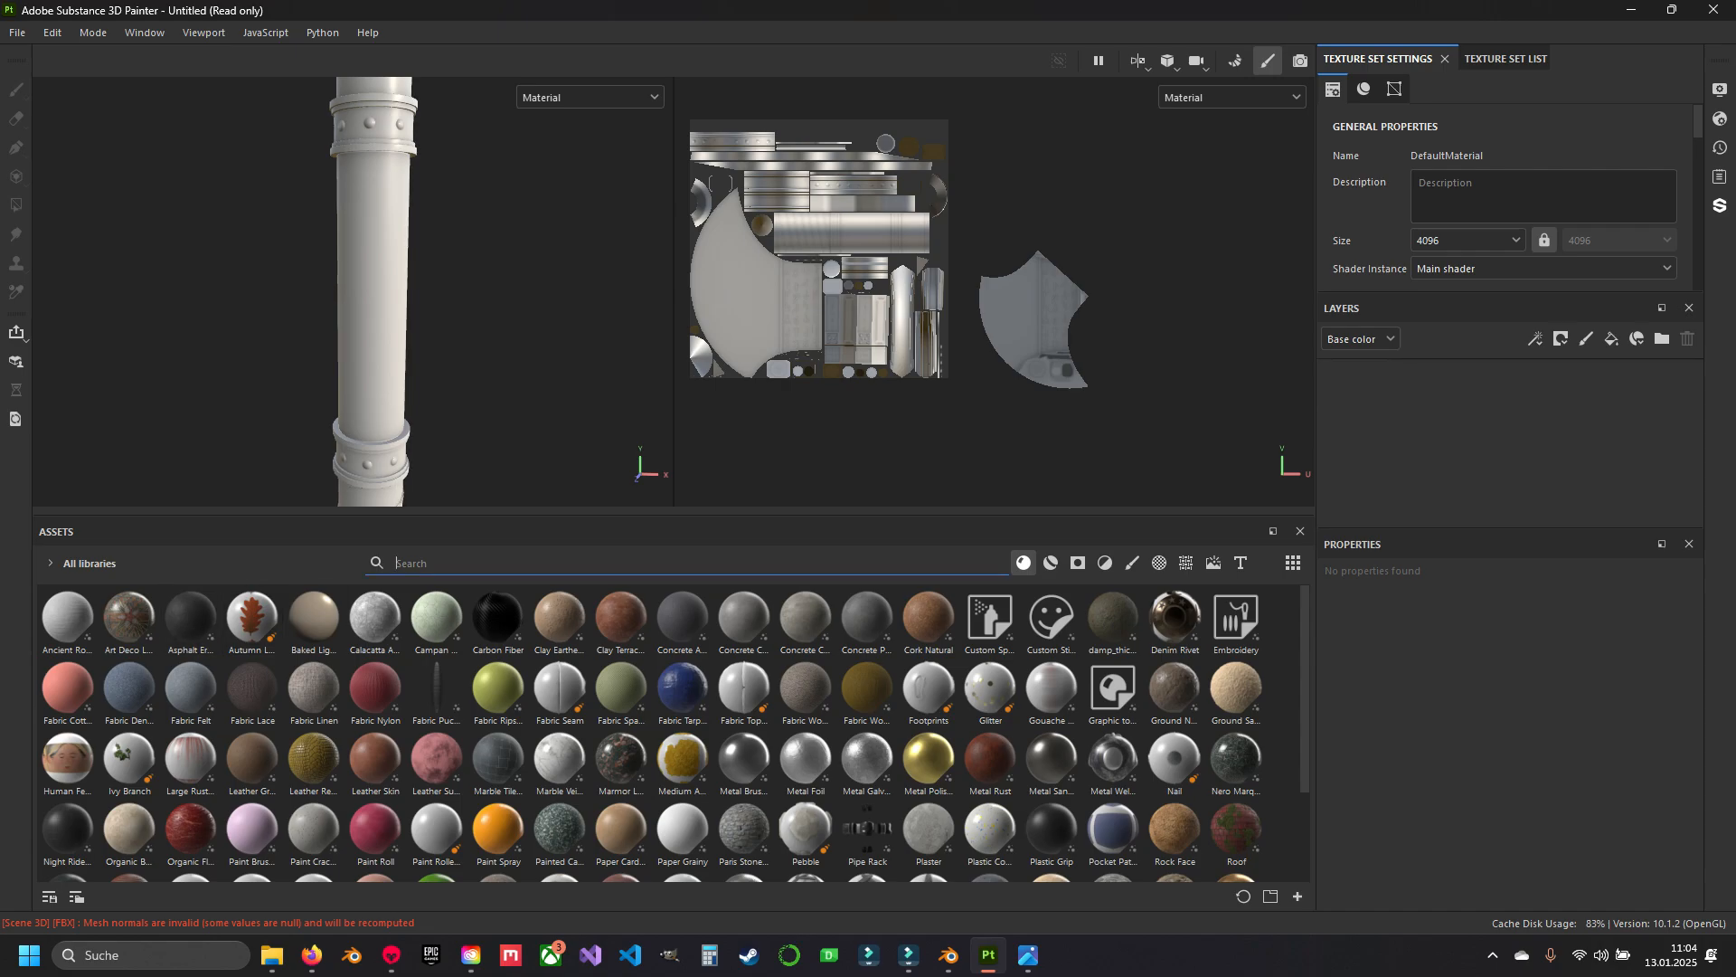
{"action": "left_click_drag", "start_coordinate": [453, 316], "coordinate": [456, 272], "text": "alt"}
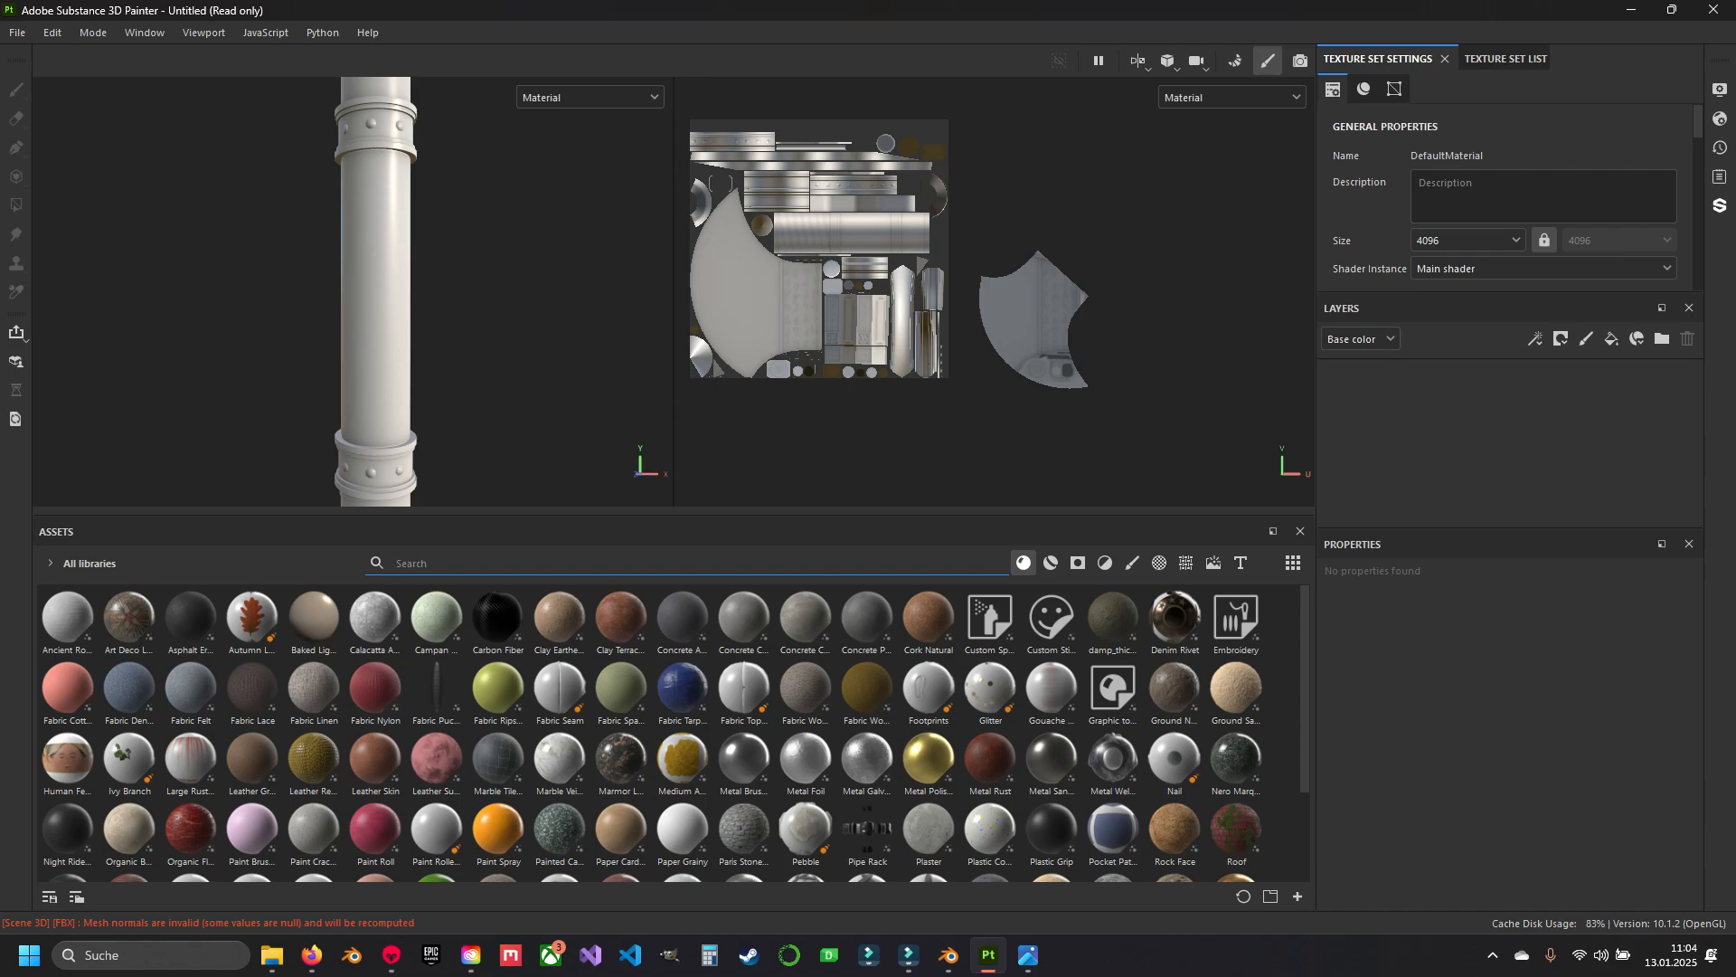
{"action": "type", "text": "wood"}
{"action": "key", "text": "Return"}
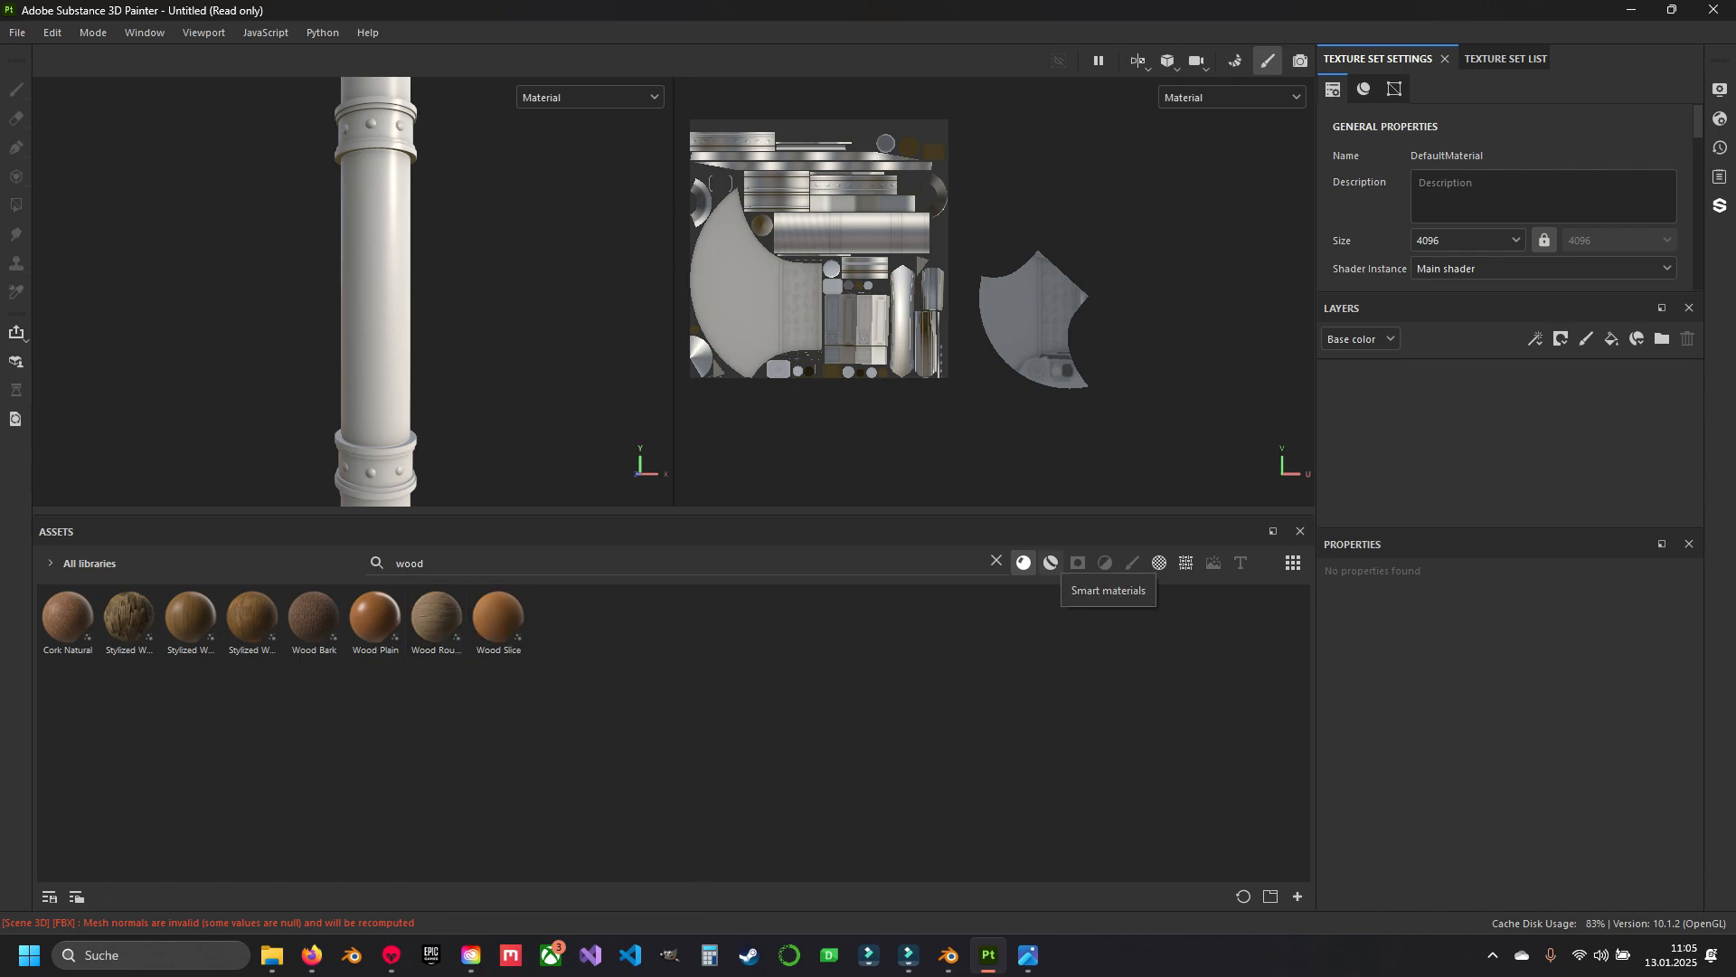
{"action": "left_click", "coordinate": [1051, 563]}
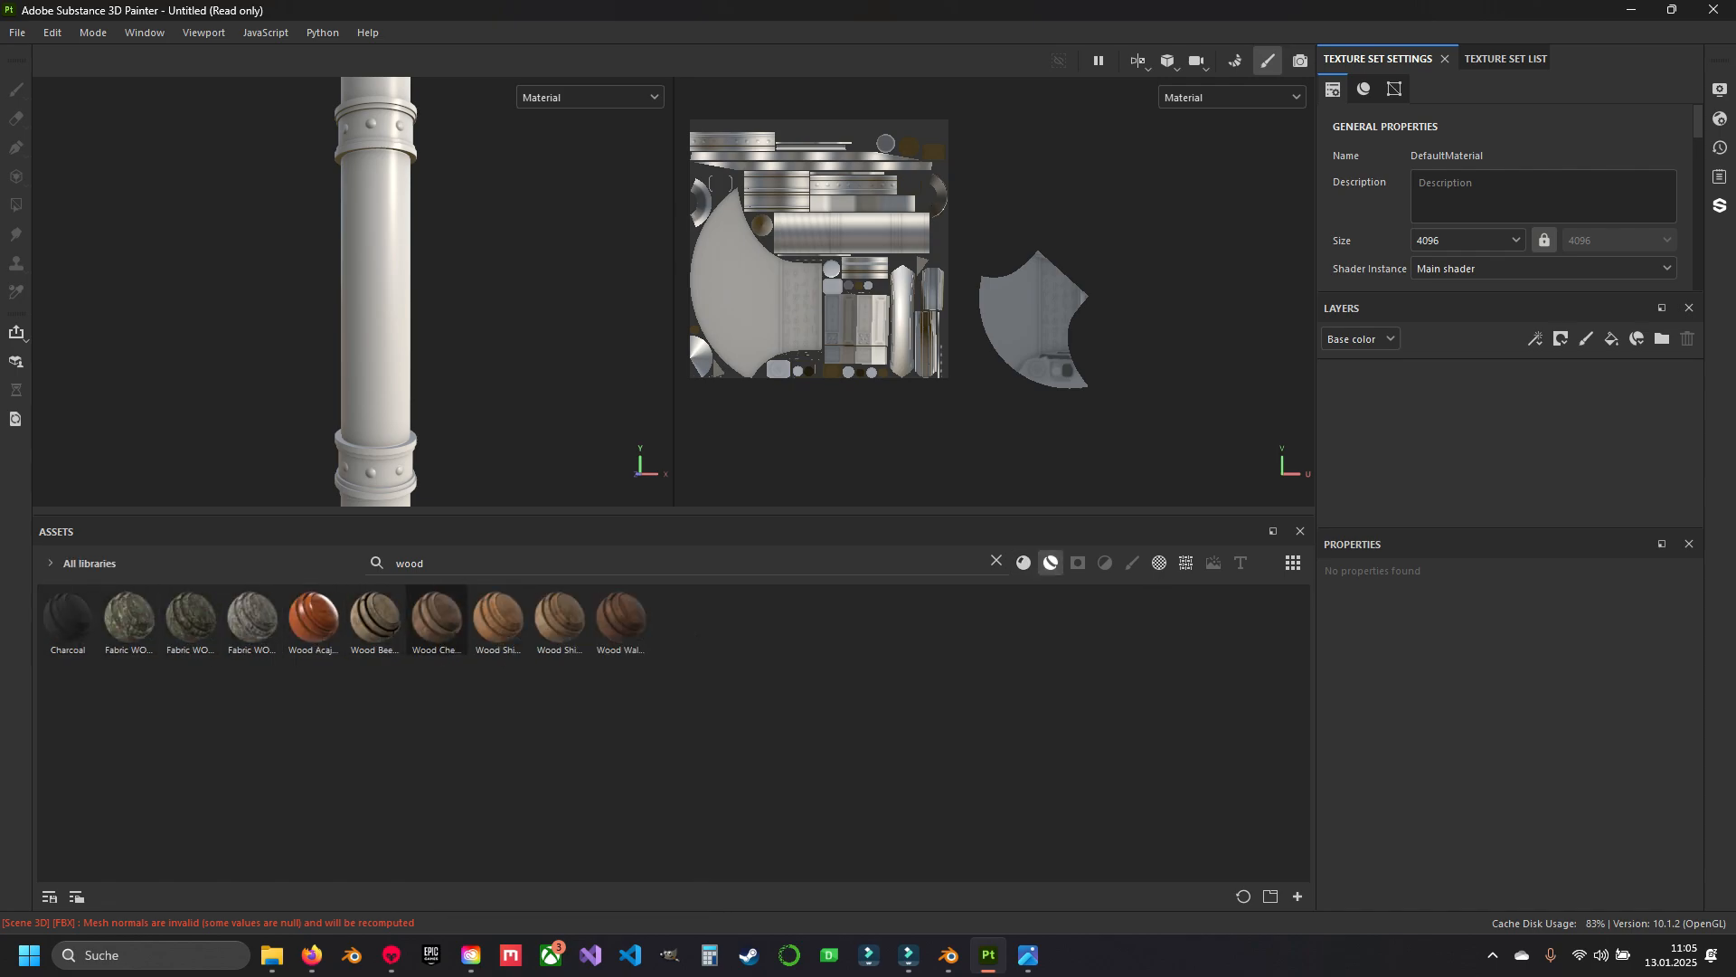
Add the Wood Walnut smart material to the axe's layer stack.
{"action": "mouse_move", "coordinate": [620, 618]}
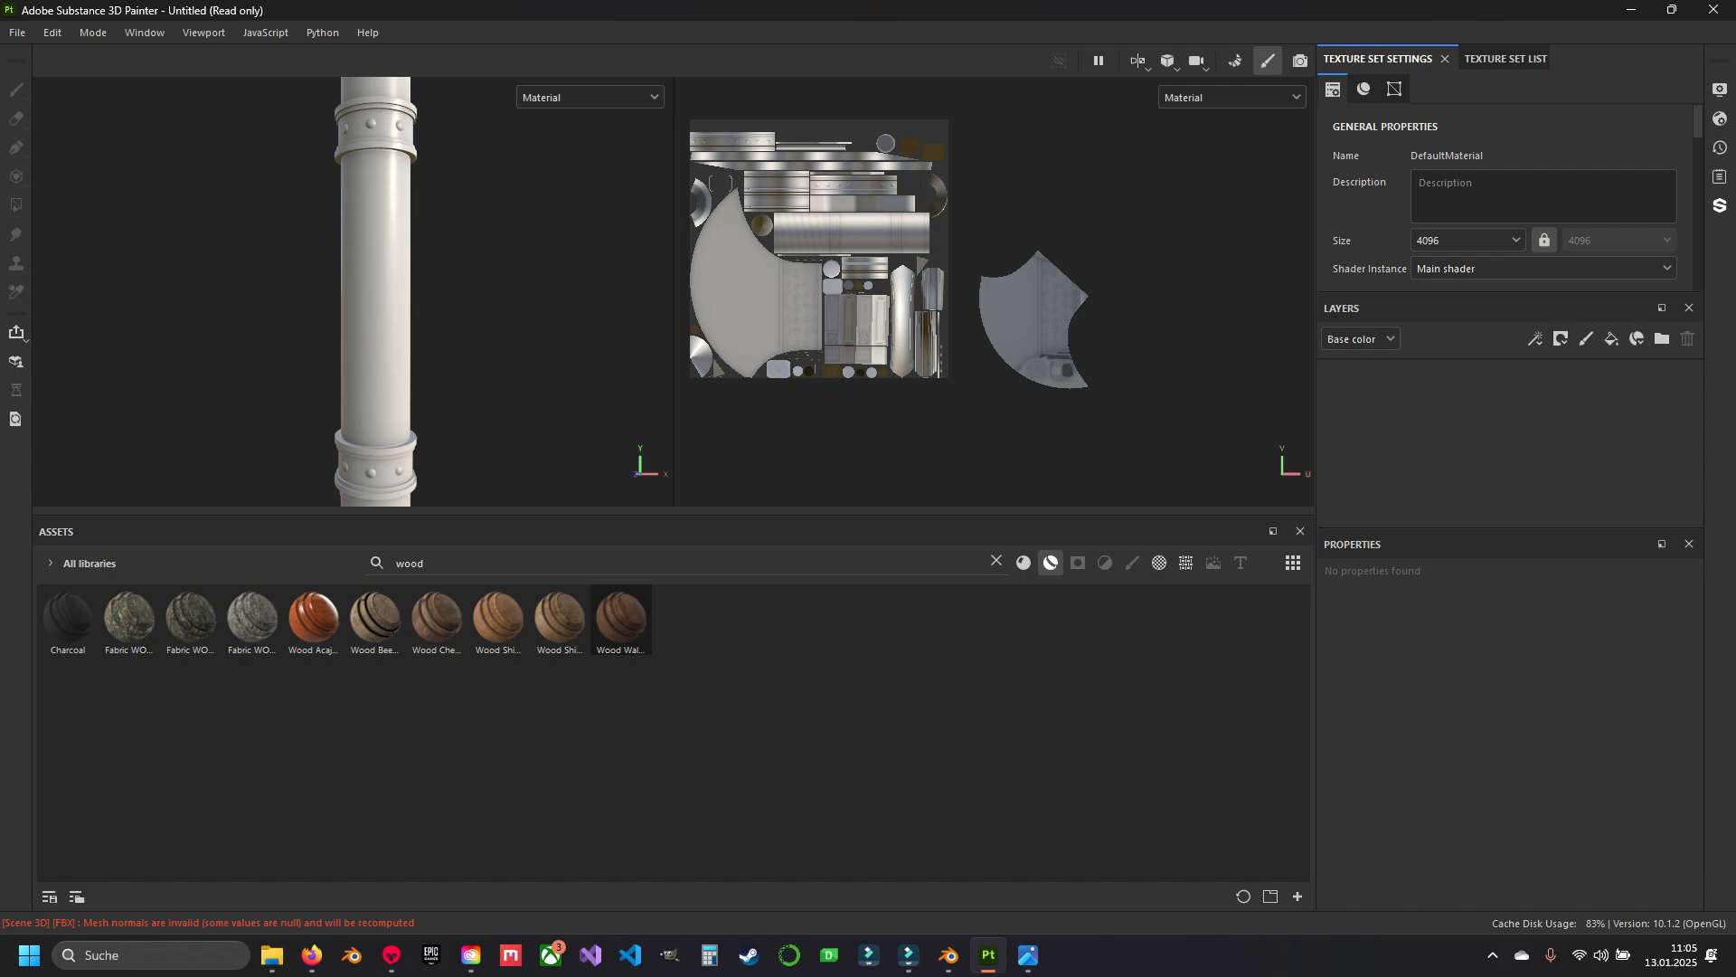
{"action": "mouse_move", "coordinate": [434, 299]}
{"action": "left_mouse_down", "text": "alt"}
{"action": "mouse_move", "coordinate": [427, 258]}
{"action": "mouse_move", "coordinate": [424, 294]}
{"action": "left_mouse_up", "text": "alt"}
{"action": "middle_click_drag", "start_coordinate": [425, 294], "coordinate": [389, 180], "text": "alt"}
{"action": "scroll", "coordinate": [392, 228], "scroll_direction": "down", "scroll_amount": 1}
{"action": "left_click_drag", "start_coordinate": [621, 620], "coordinate": [1446, 421]}
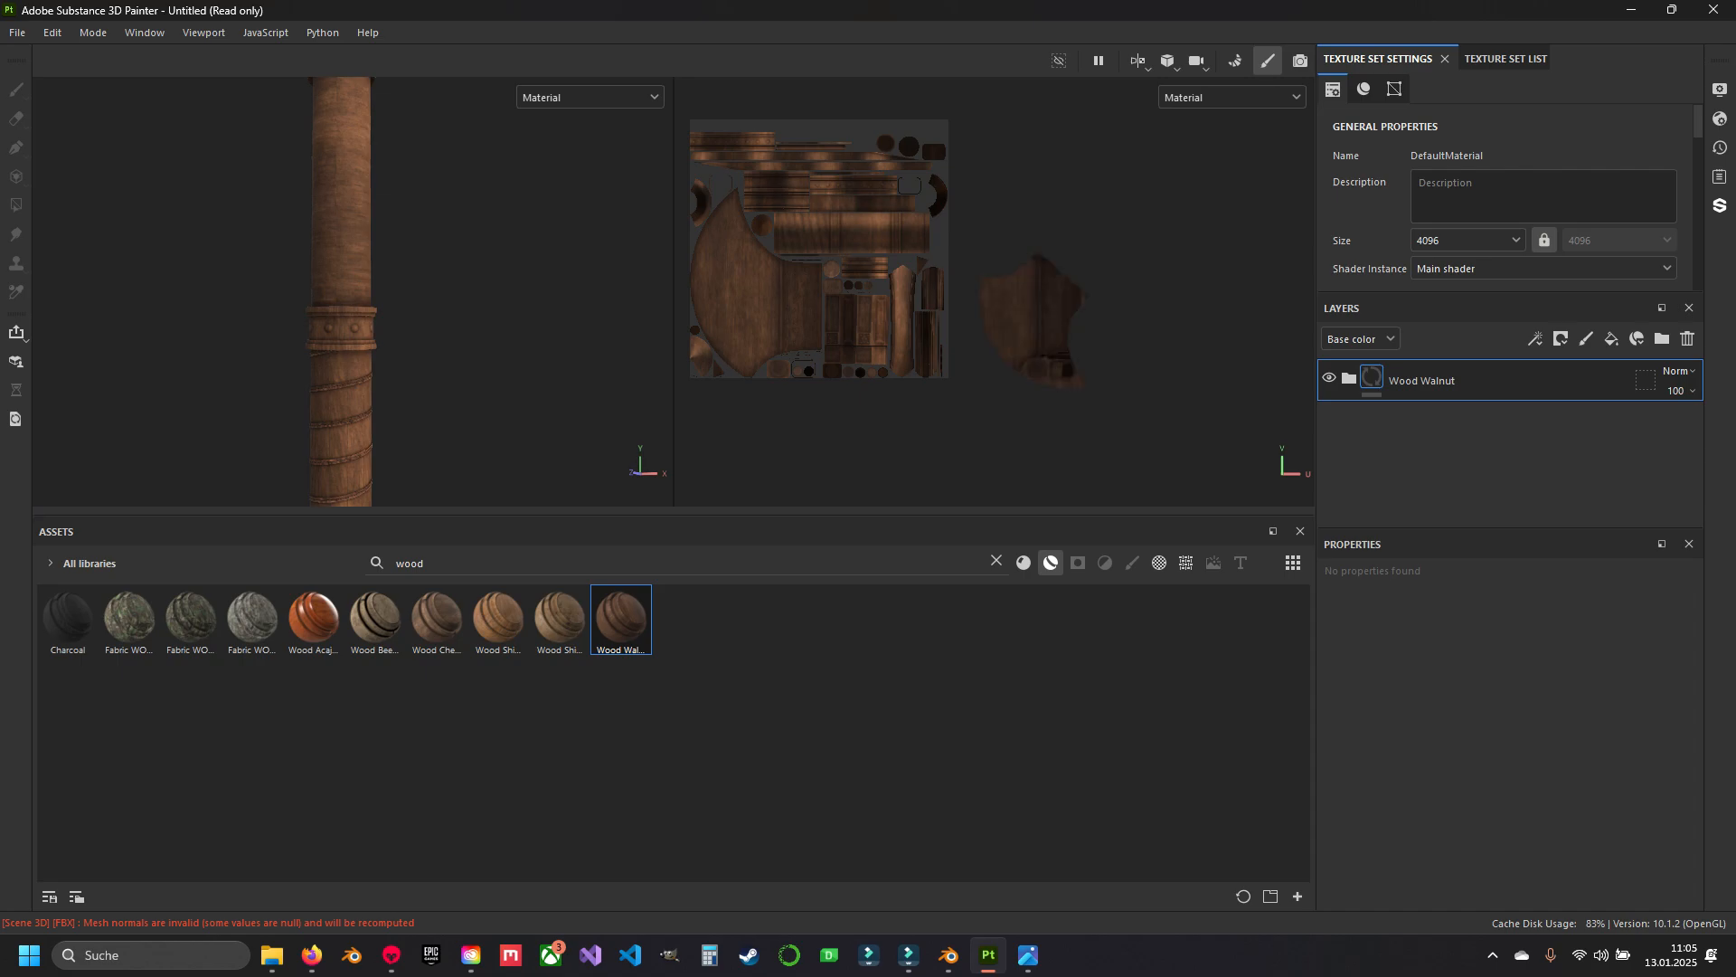
In the Wood Walnut folder, set the UV rotation of the wood_pattern_01 fill in the Wood Fibers 2 mask to 90.
{"action": "middle_click_drag", "start_coordinate": [380, 199], "coordinate": [398, 398], "text": "alt"}
{"action": "left_click_drag", "start_coordinate": [397, 353], "coordinate": [393, 257], "text": "alt"}
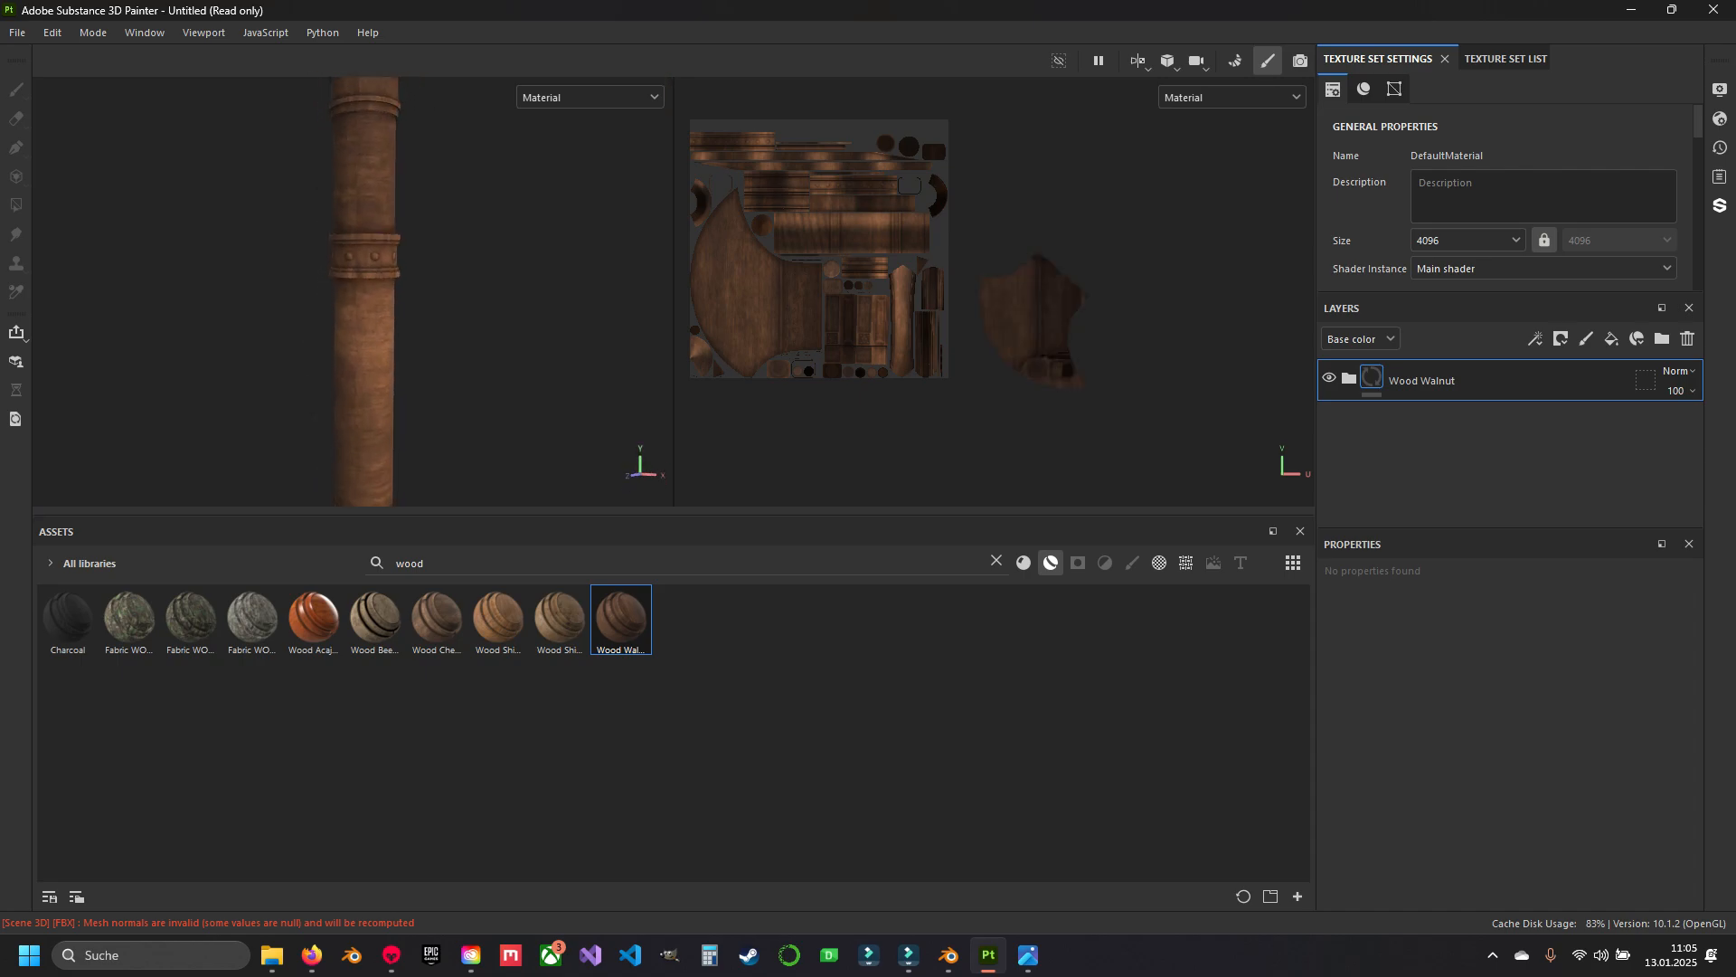
{"action": "scroll", "coordinate": [394, 257], "scroll_direction": "up", "scroll_amount": 4}
{"action": "middle_click_drag", "start_coordinate": [394, 258], "coordinate": [446, 170], "text": "alt"}
{"action": "left_click", "coordinate": [1348, 378]}
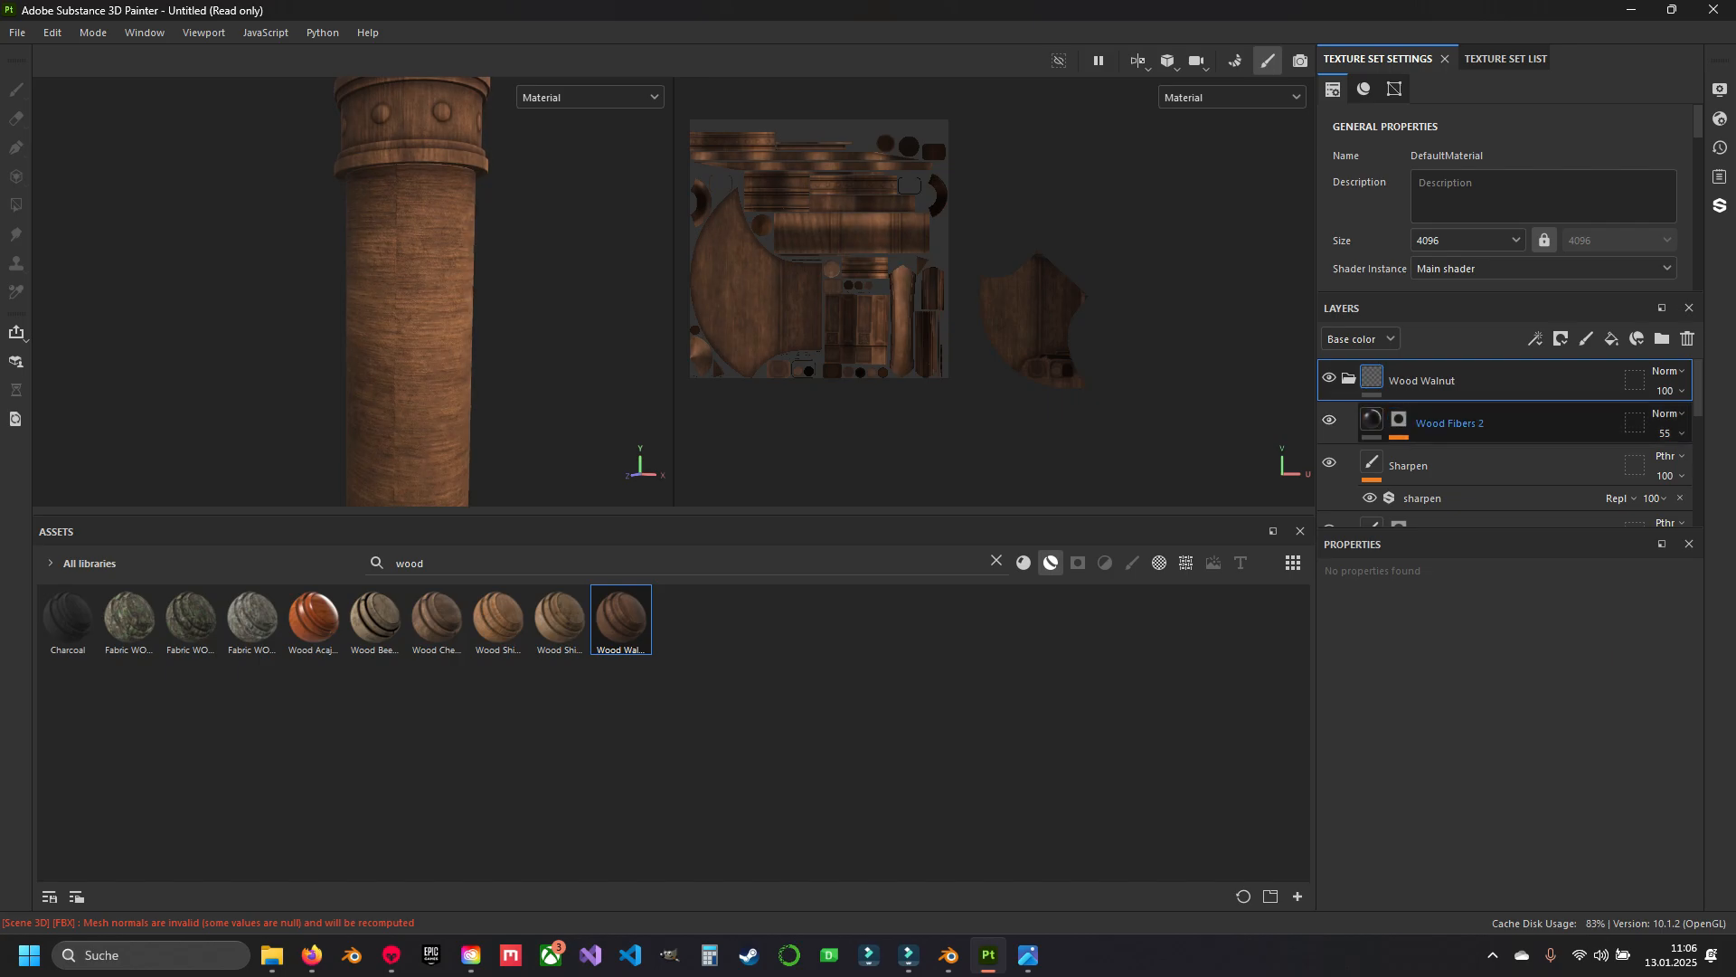
{"action": "left_click", "coordinate": [1399, 420]}
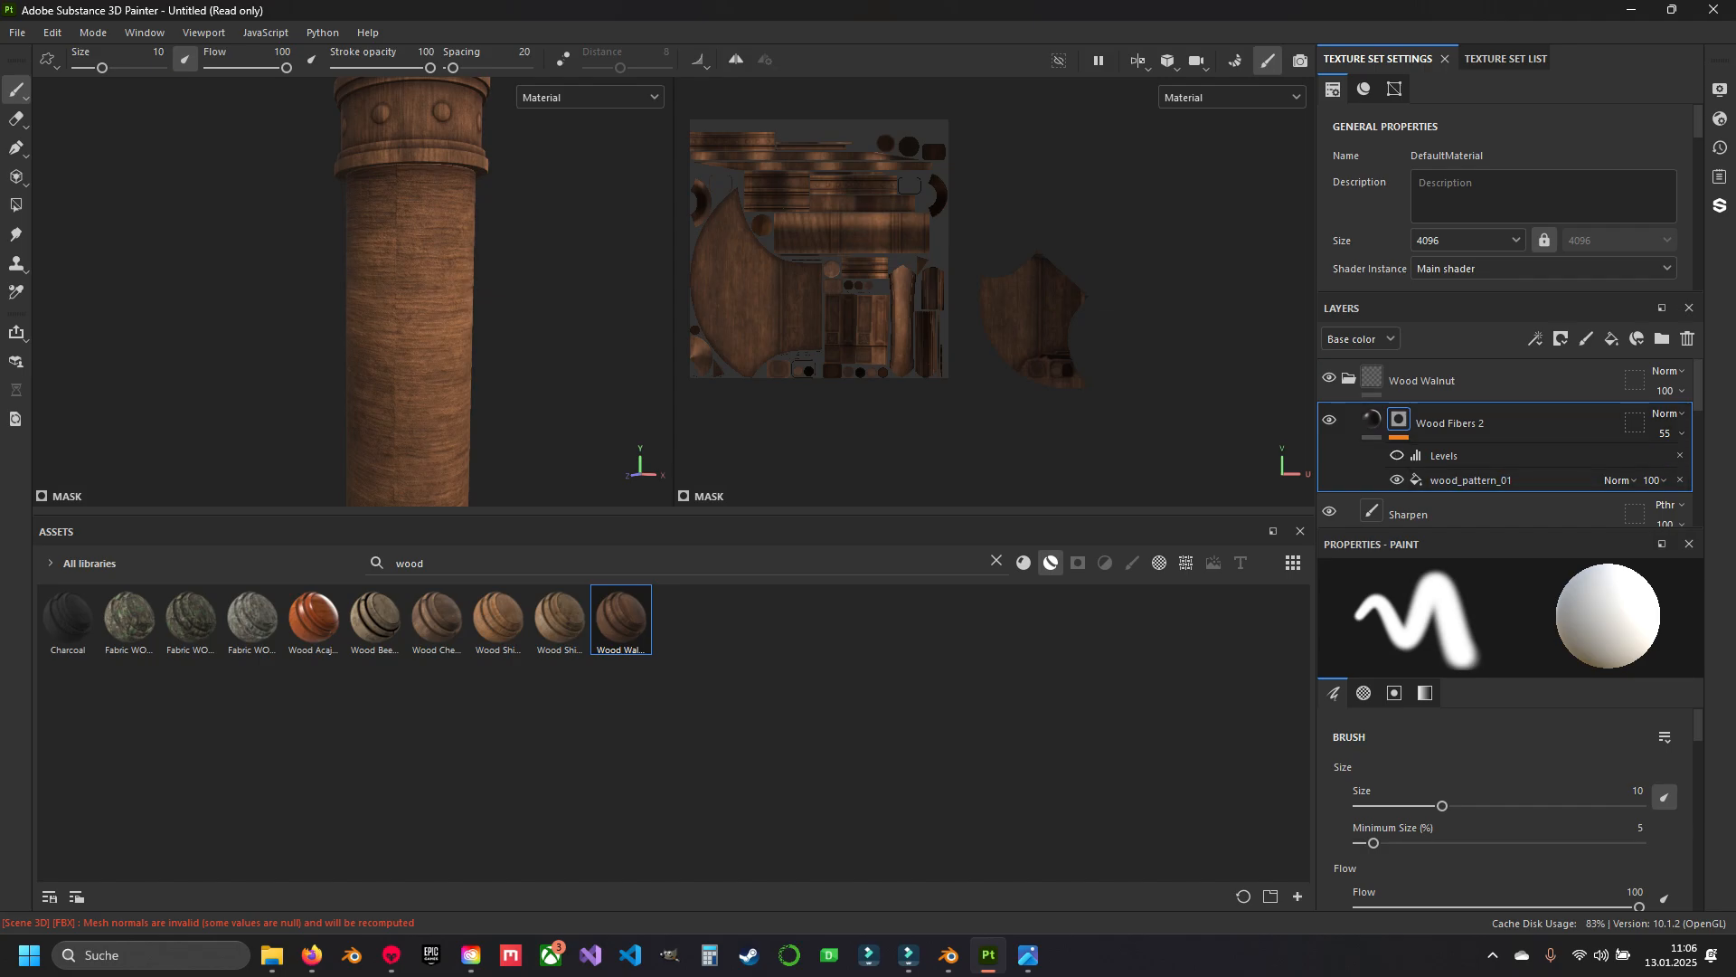
{"action": "left_click", "coordinate": [1397, 481]}
{"action": "left_click", "coordinate": [1471, 481]}
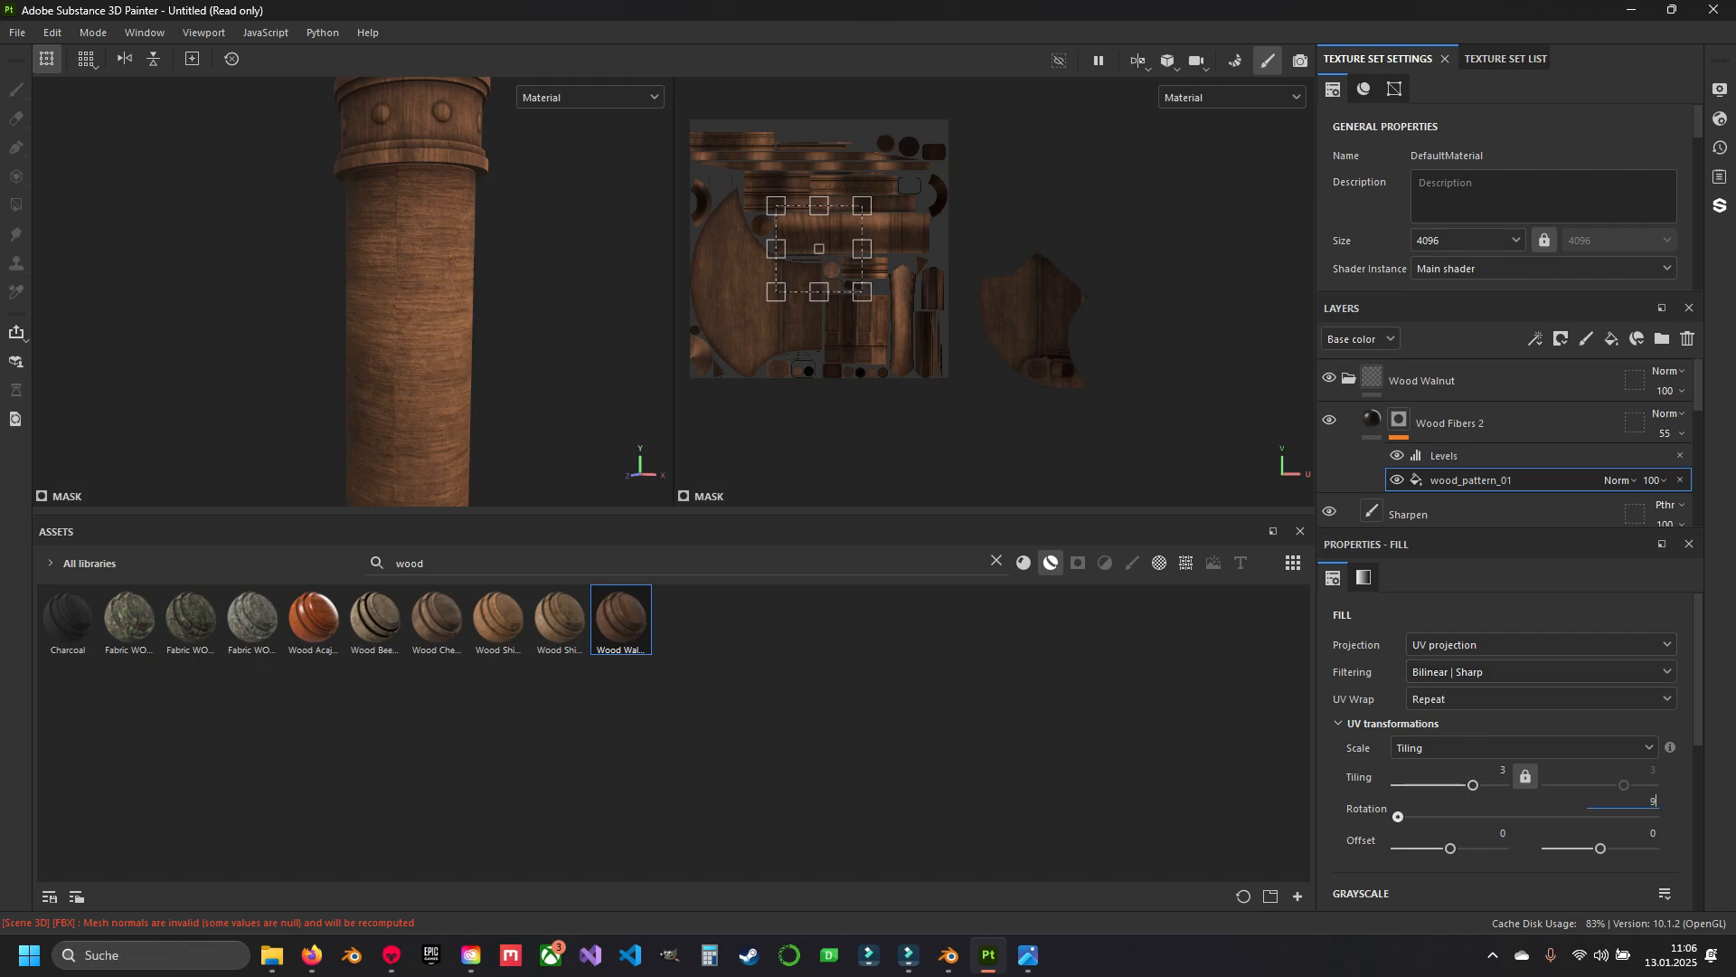
{"action": "key", "text": "Return"}
Identify the remaining sideways grain by toggling layer visibility, and set the Wood Fibers layer's UV rotation to 90.
{"action": "scroll", "coordinate": [1511, 443], "scroll_direction": "down", "scroll_amount": 3}
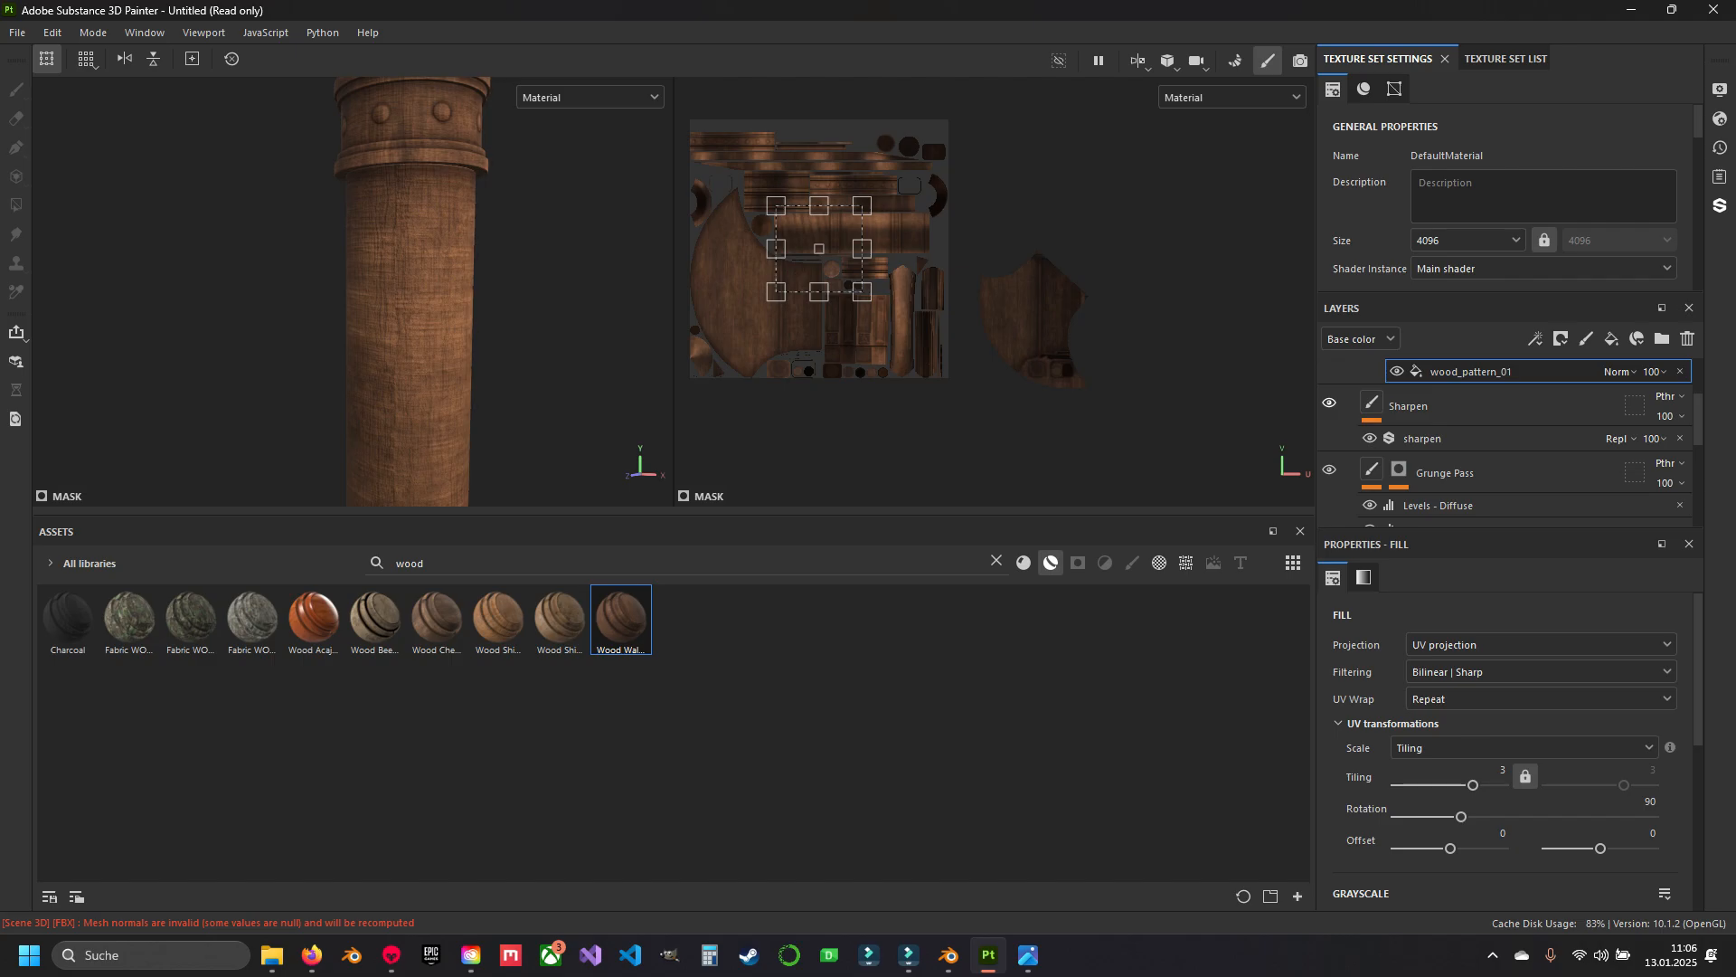
{"action": "scroll", "coordinate": [1511, 443], "scroll_direction": "down", "scroll_amount": 2}
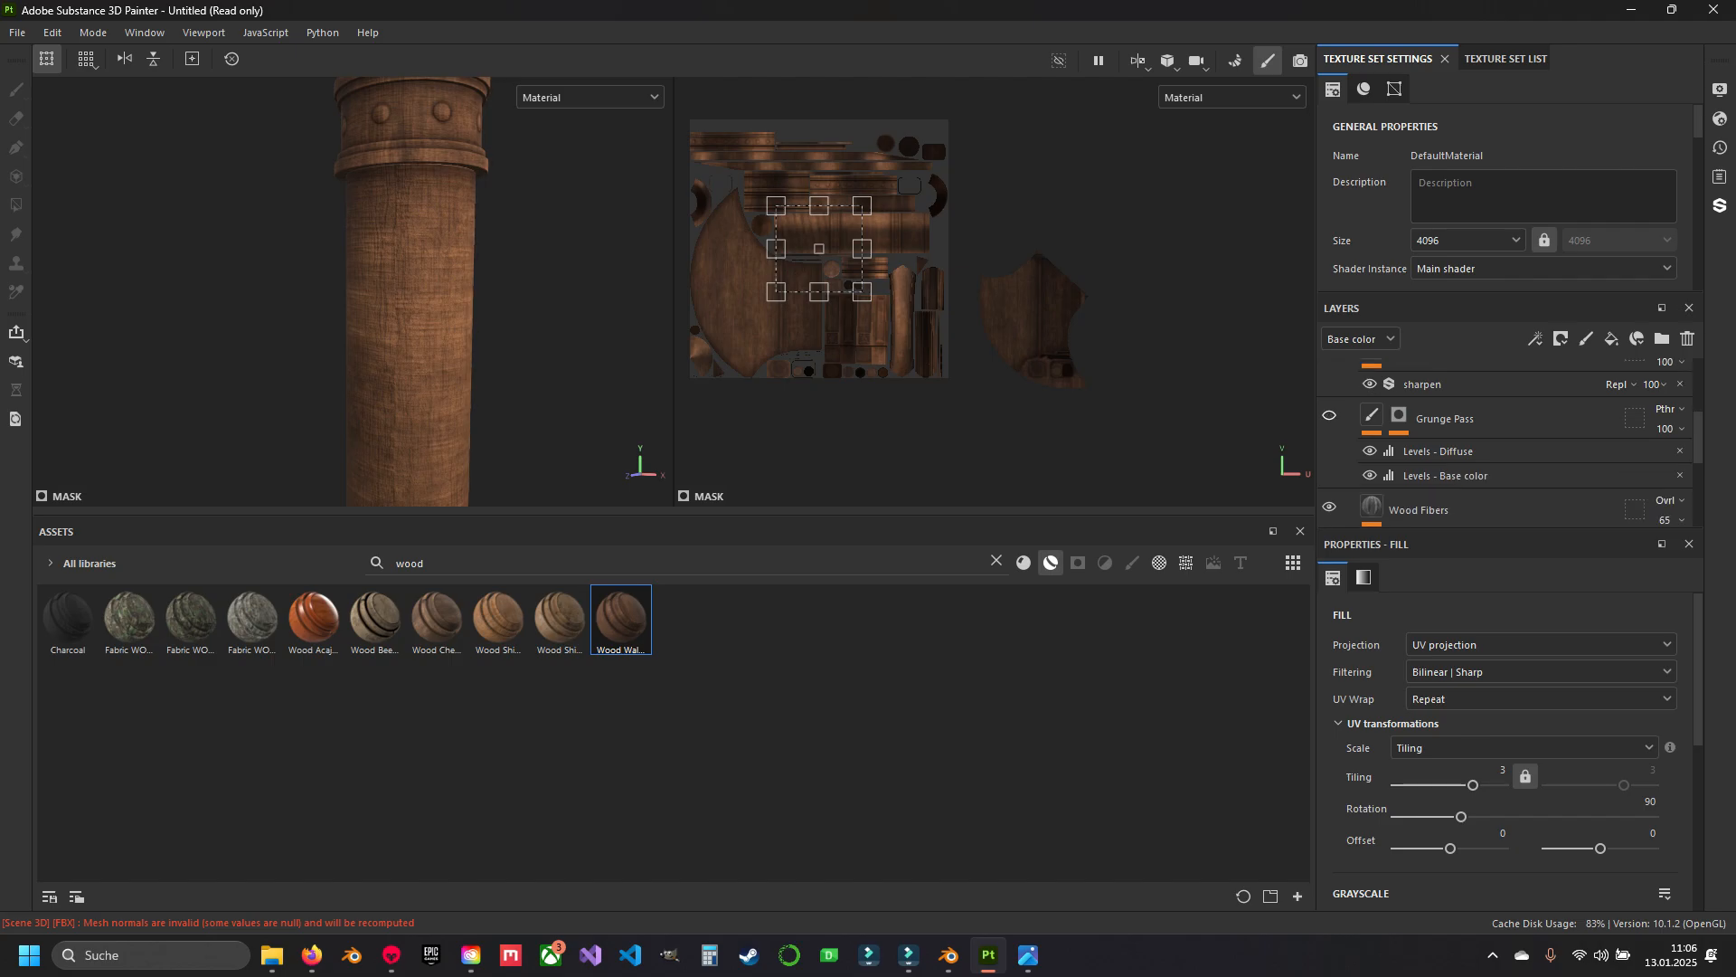
{"action": "scroll", "coordinate": [1511, 443], "scroll_direction": "down", "scroll_amount": 2}
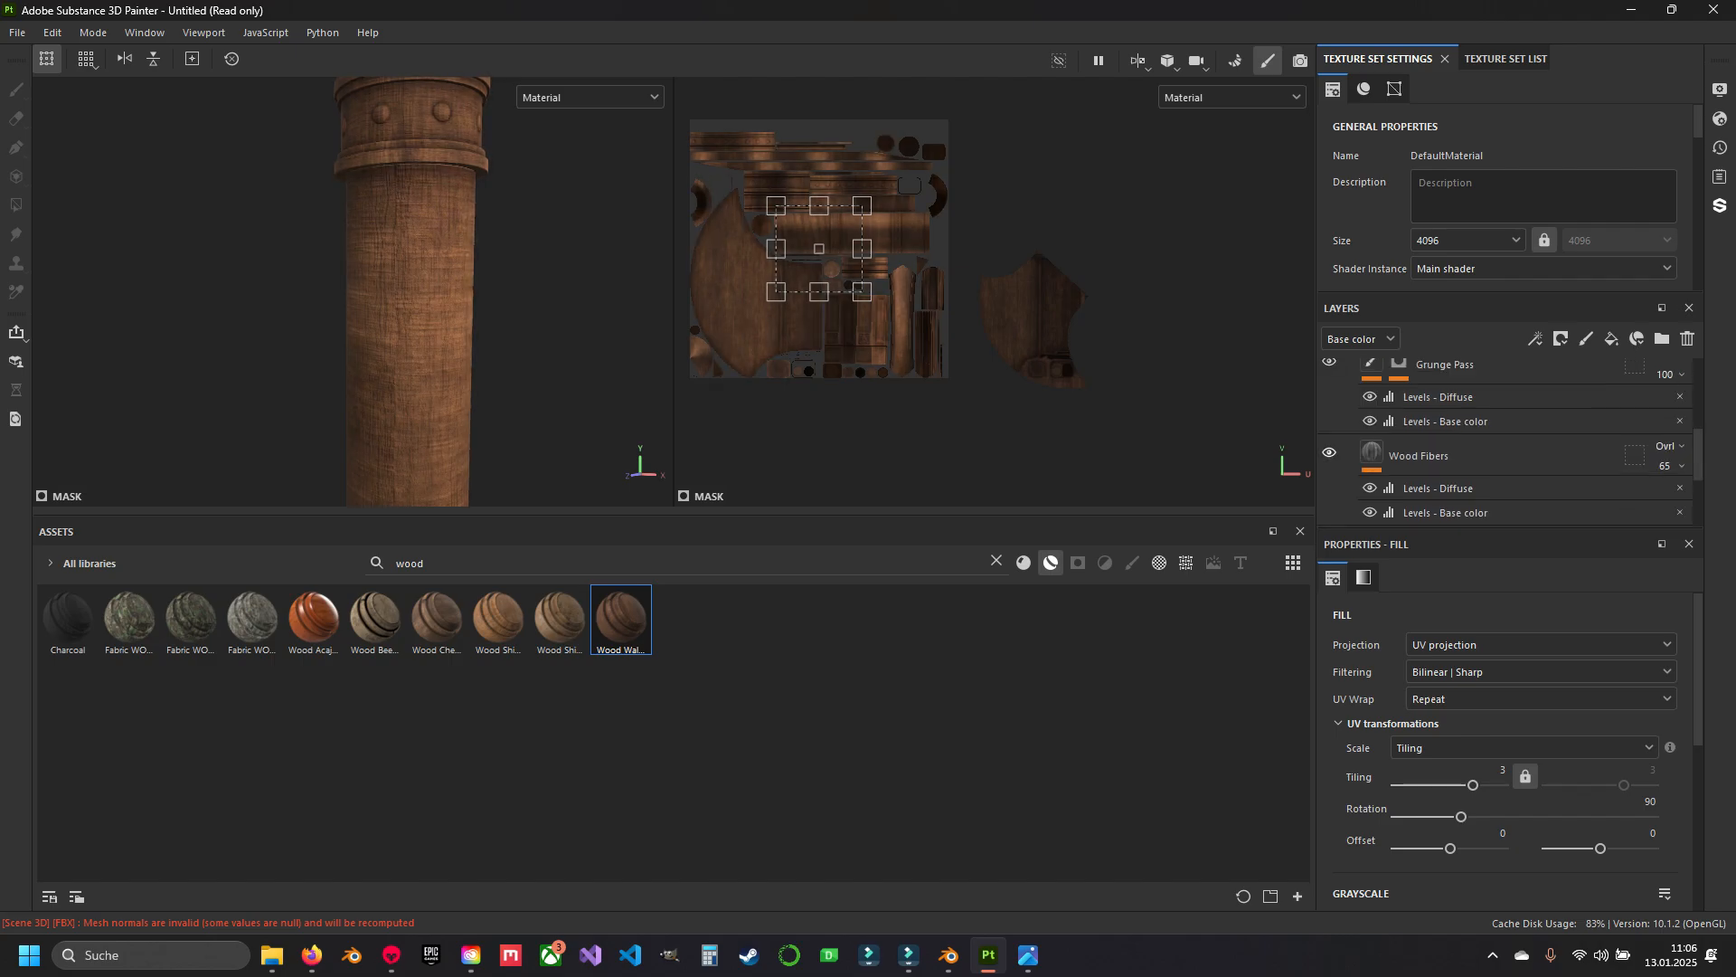
{"action": "scroll", "coordinate": [1511, 452], "scroll_direction": "down", "scroll_amount": 2}
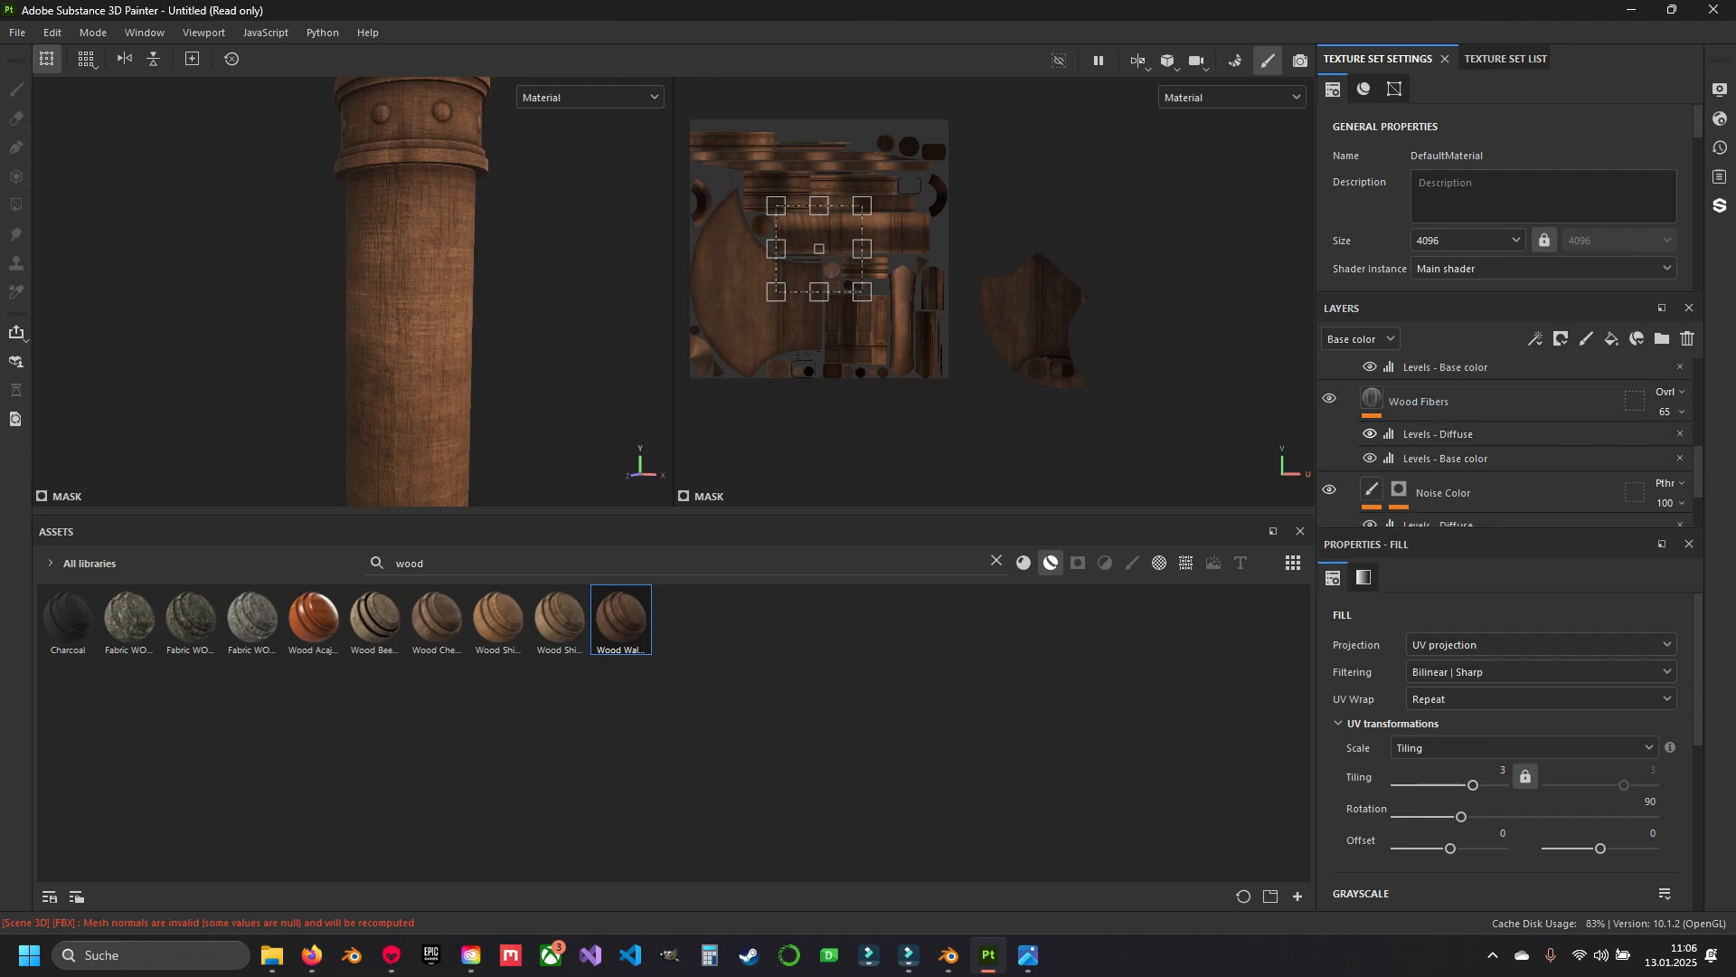
{"action": "left_click", "coordinate": [1370, 459]}
{"action": "scroll", "coordinate": [1501, 452], "scroll_direction": "down", "scroll_amount": 1}
{"action": "scroll", "coordinate": [1501, 452], "scroll_direction": "up", "scroll_amount": 1}
{"action": "left_click", "coordinate": [1329, 398]}
{"action": "left_click", "coordinate": [1329, 399]}
{"action": "left_click", "coordinate": [1429, 401]}
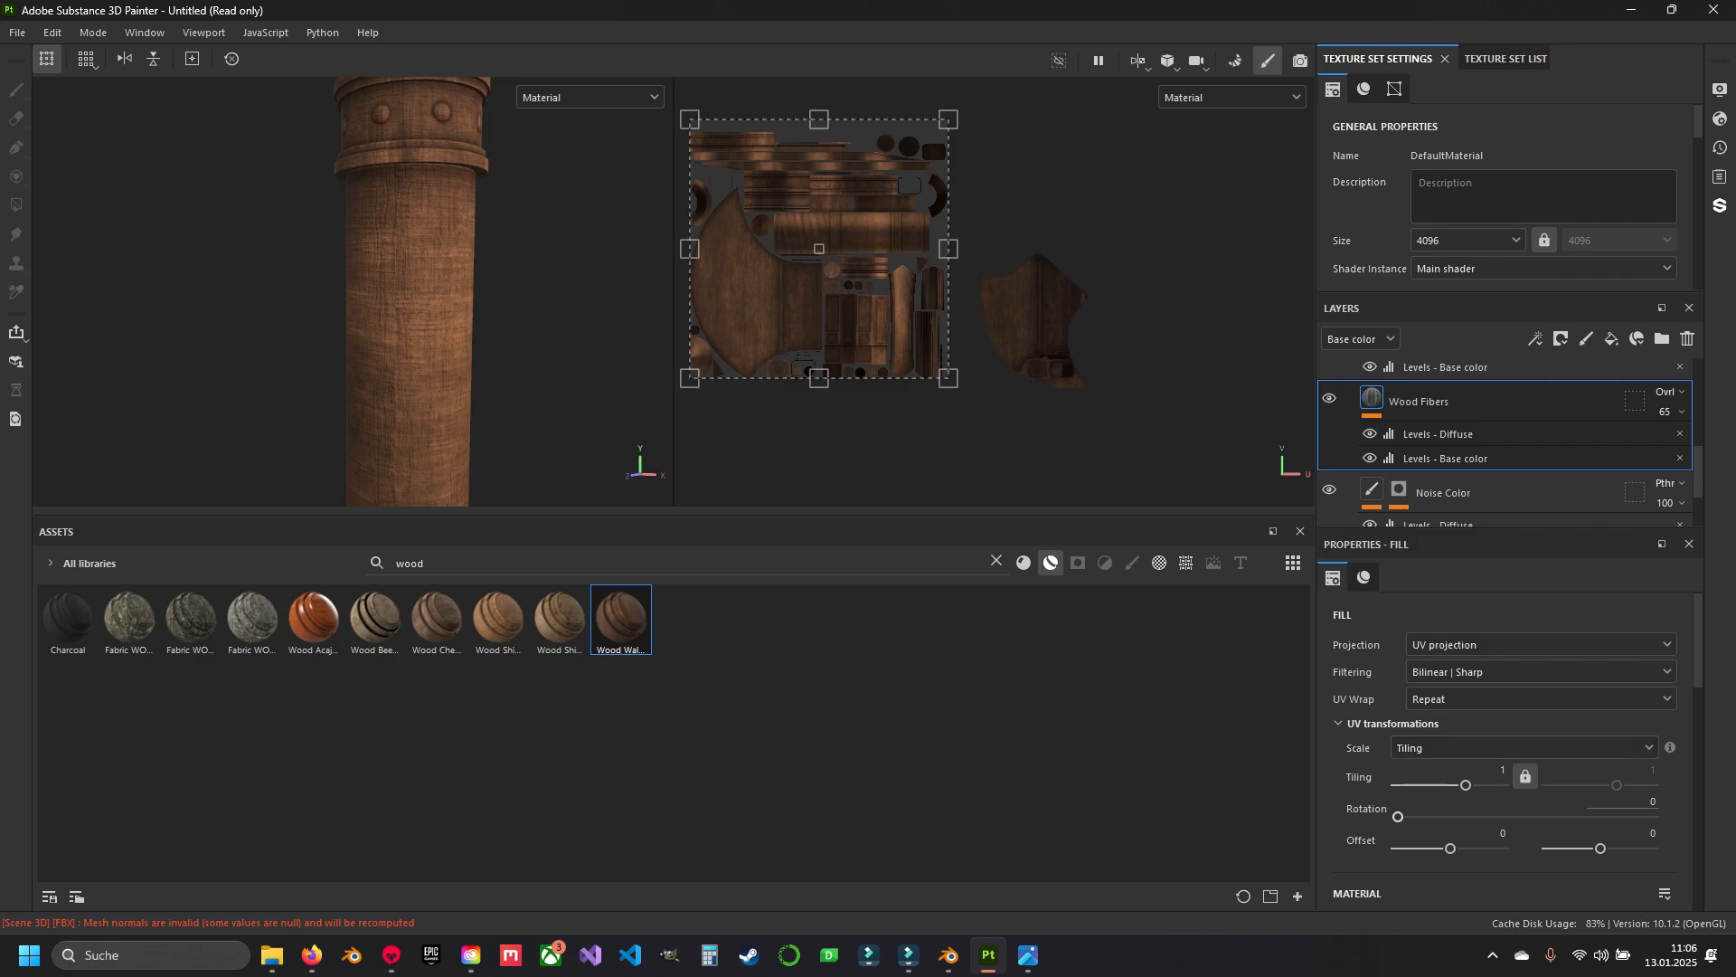
{"action": "key", "text": "Return"}
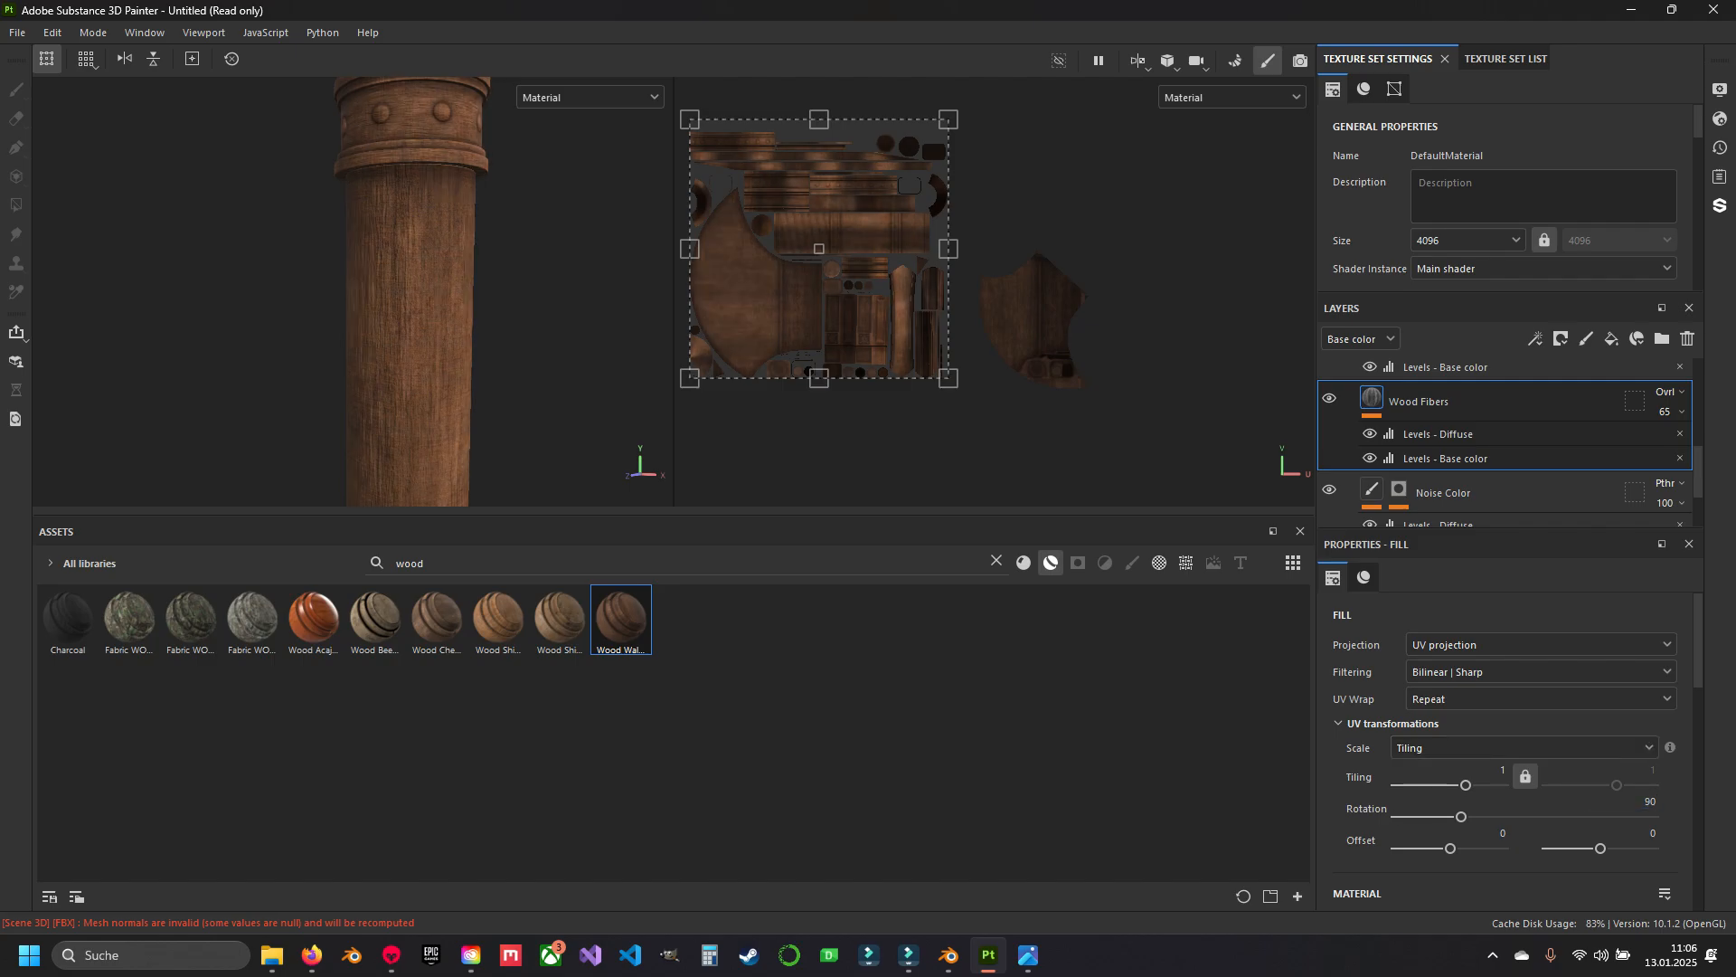
{"action": "middle_click_drag", "start_coordinate": [398, 127], "coordinate": [434, 172], "text": "alt"}
{"action": "scroll", "coordinate": [434, 272], "scroll_direction": "up", "scroll_amount": 4}
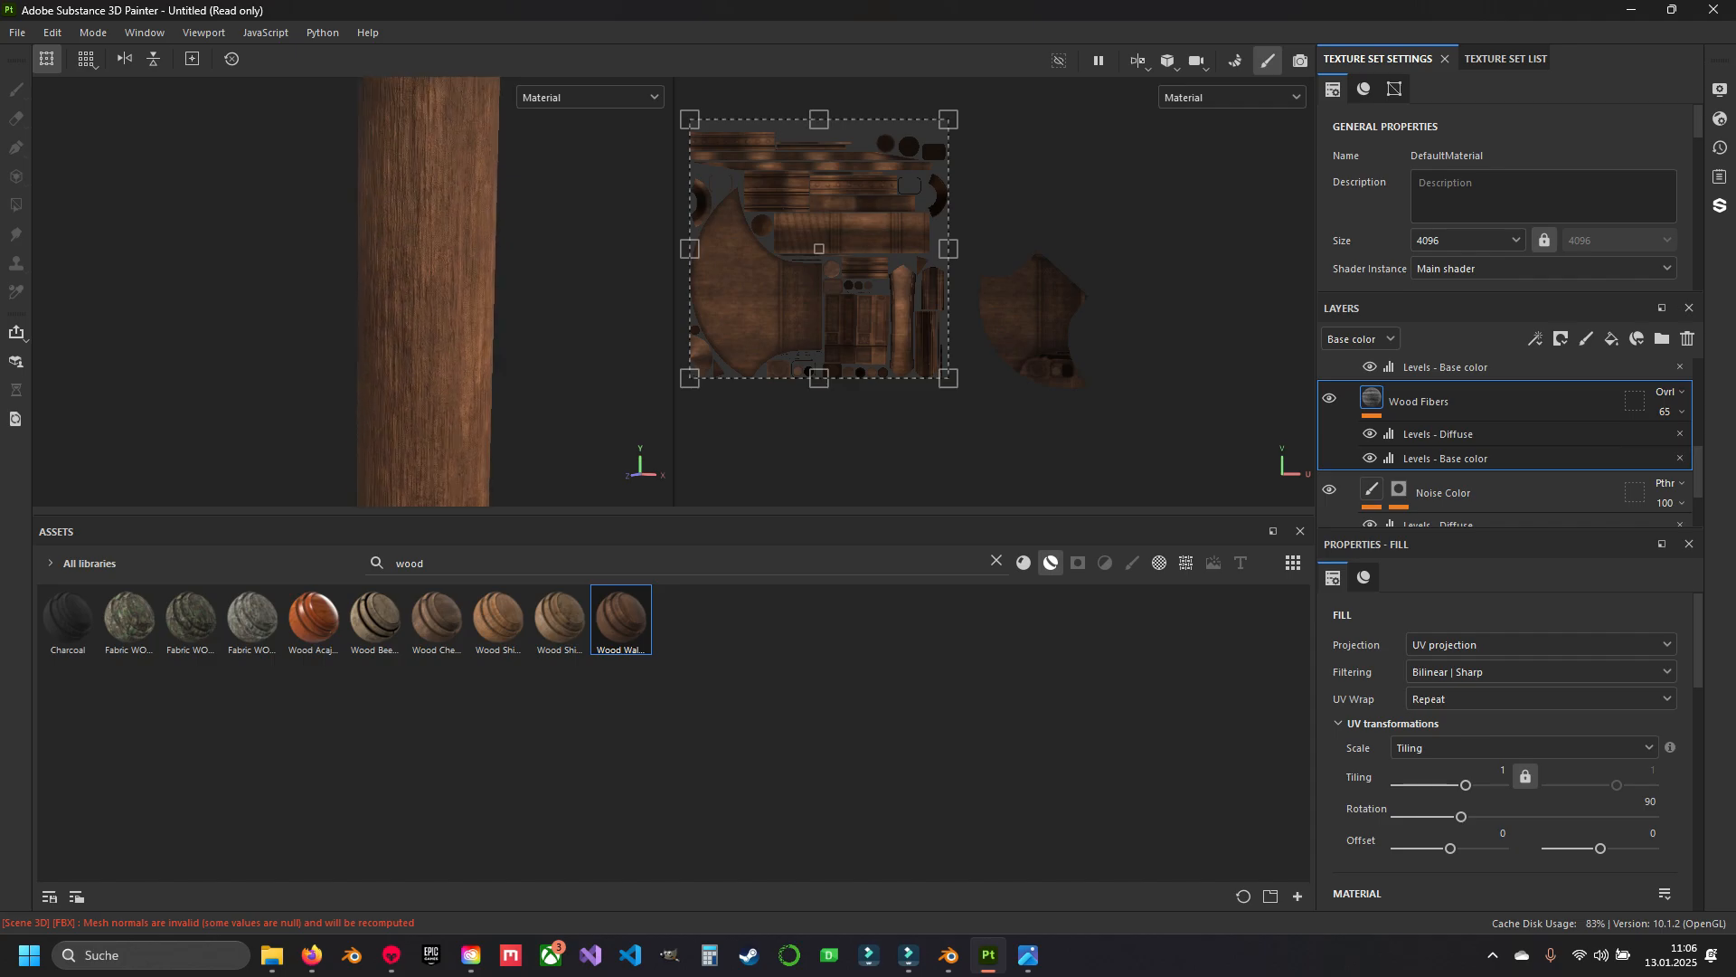
Undo the last UV rotation change on the Wood Fibers layer and compare the grain on the handle.
{"action": "mouse_move", "coordinate": [434, 271]}
{"action": "left_mouse_down", "text": "alt"}
{"action": "mouse_move", "coordinate": [441, 172]}
{"action": "mouse_move", "coordinate": [445, 271]}
{"action": "left_mouse_up", "text": "alt"}
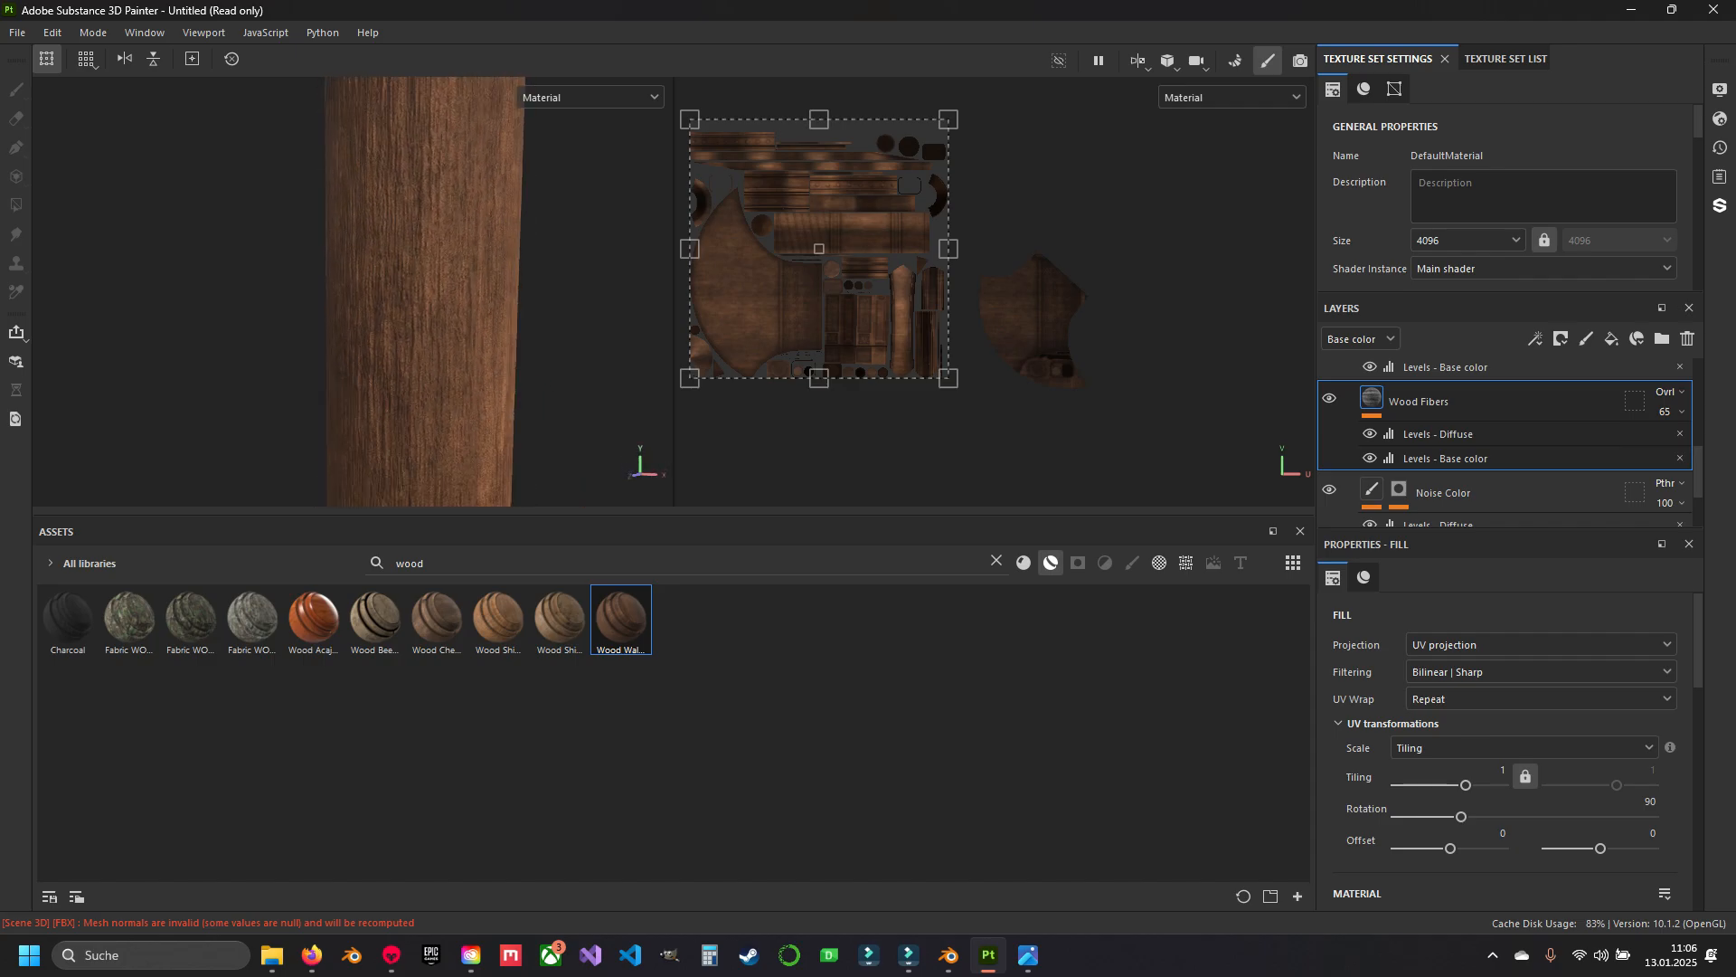
{"action": "scroll", "coordinate": [434, 271], "scroll_direction": "down", "scroll_amount": 4}
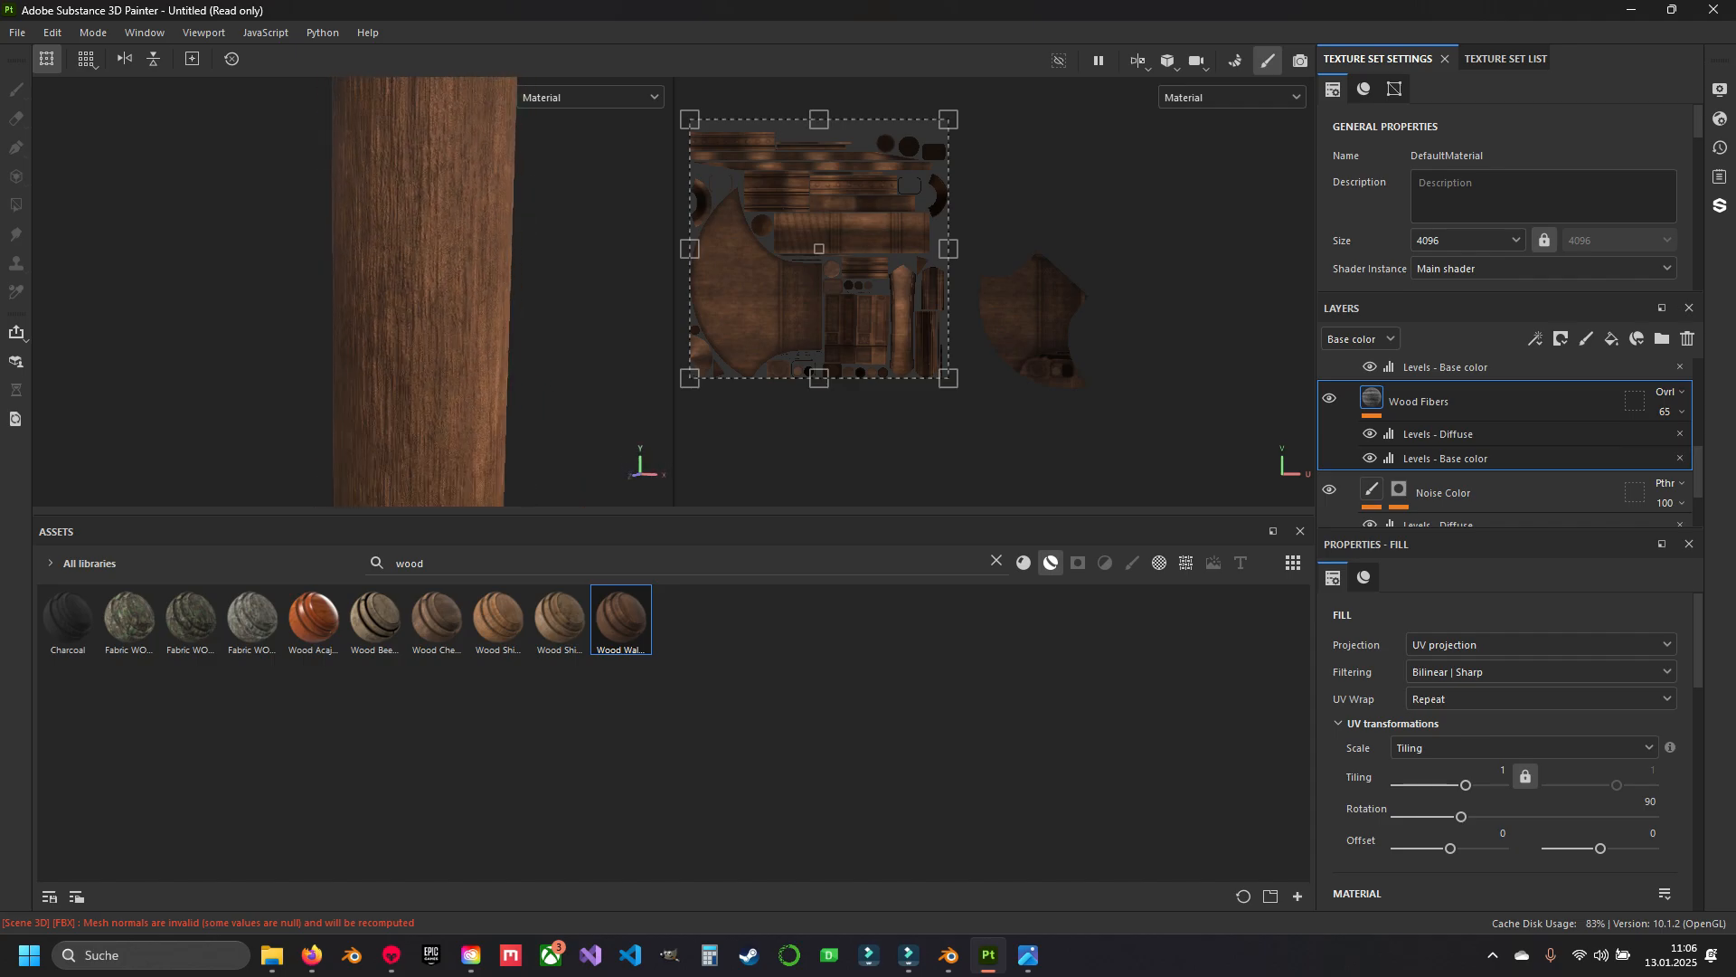
{"action": "middle_click_drag", "start_coordinate": [434, 434], "coordinate": [414, 161], "text": "alt"}
{"action": "middle_click_drag", "start_coordinate": [412, 271], "coordinate": [425, 143], "text": "alt"}
{"action": "key", "text": "ctrl+z"}
{"action": "scroll", "coordinate": [414, 286], "scroll_direction": "up", "scroll_amount": 3}
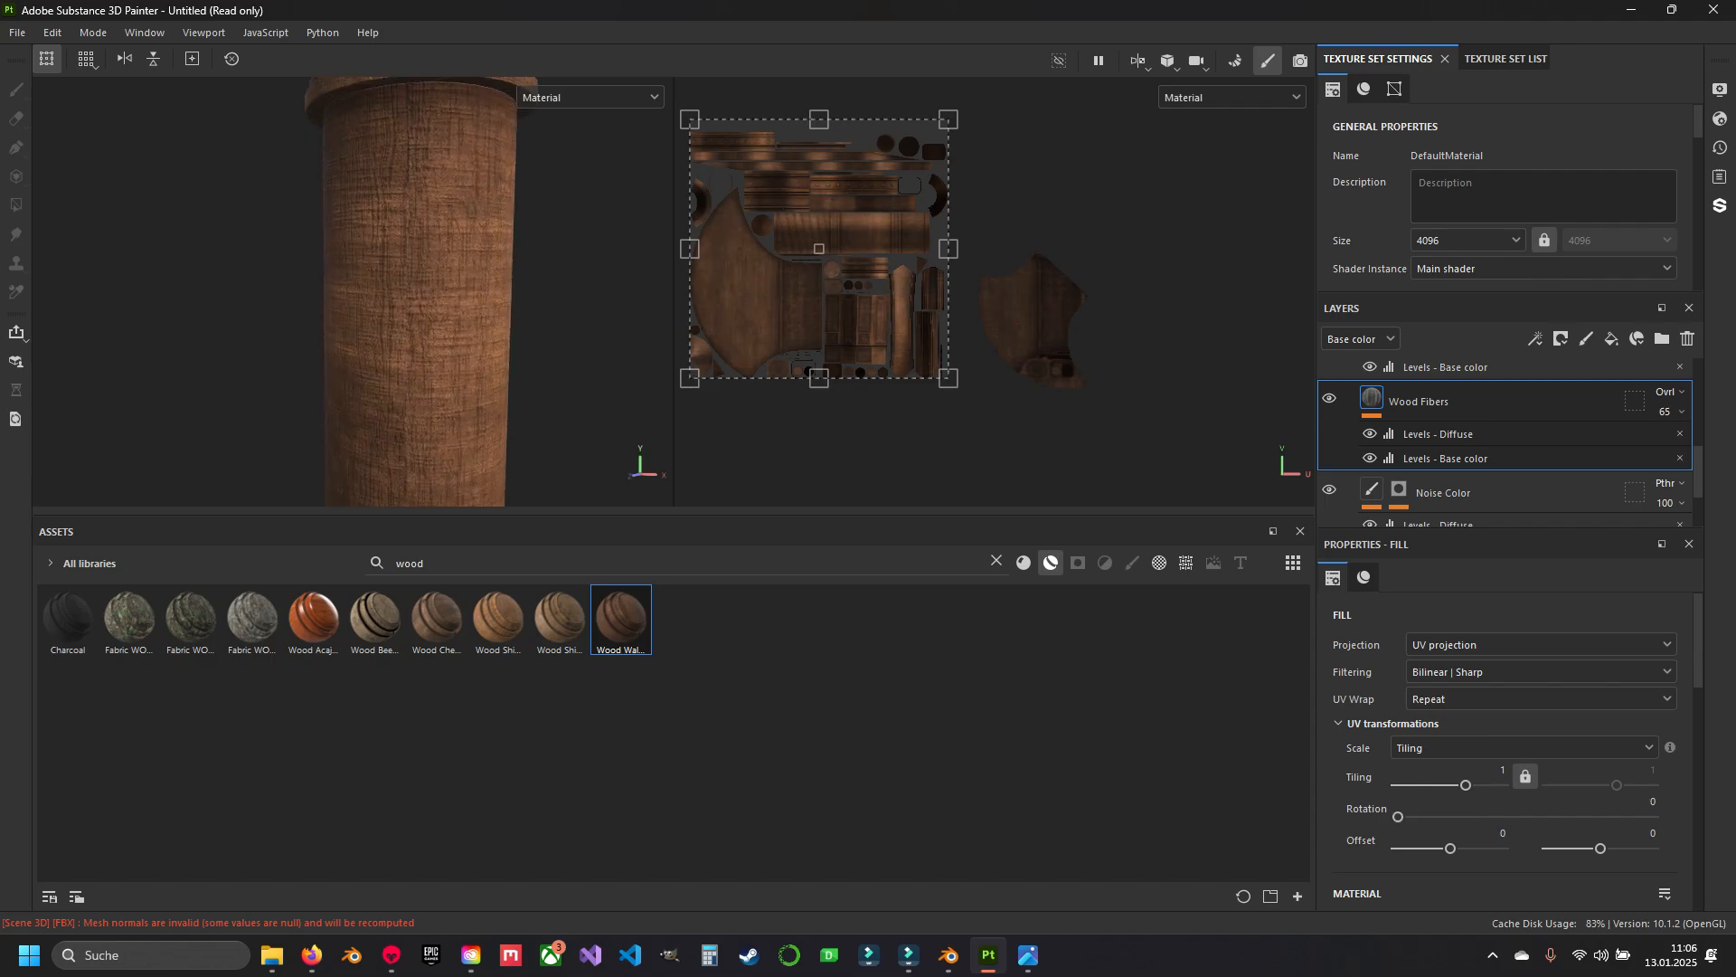
{"action": "scroll", "coordinate": [425, 289], "scroll_direction": "down", "scroll_amount": 4}
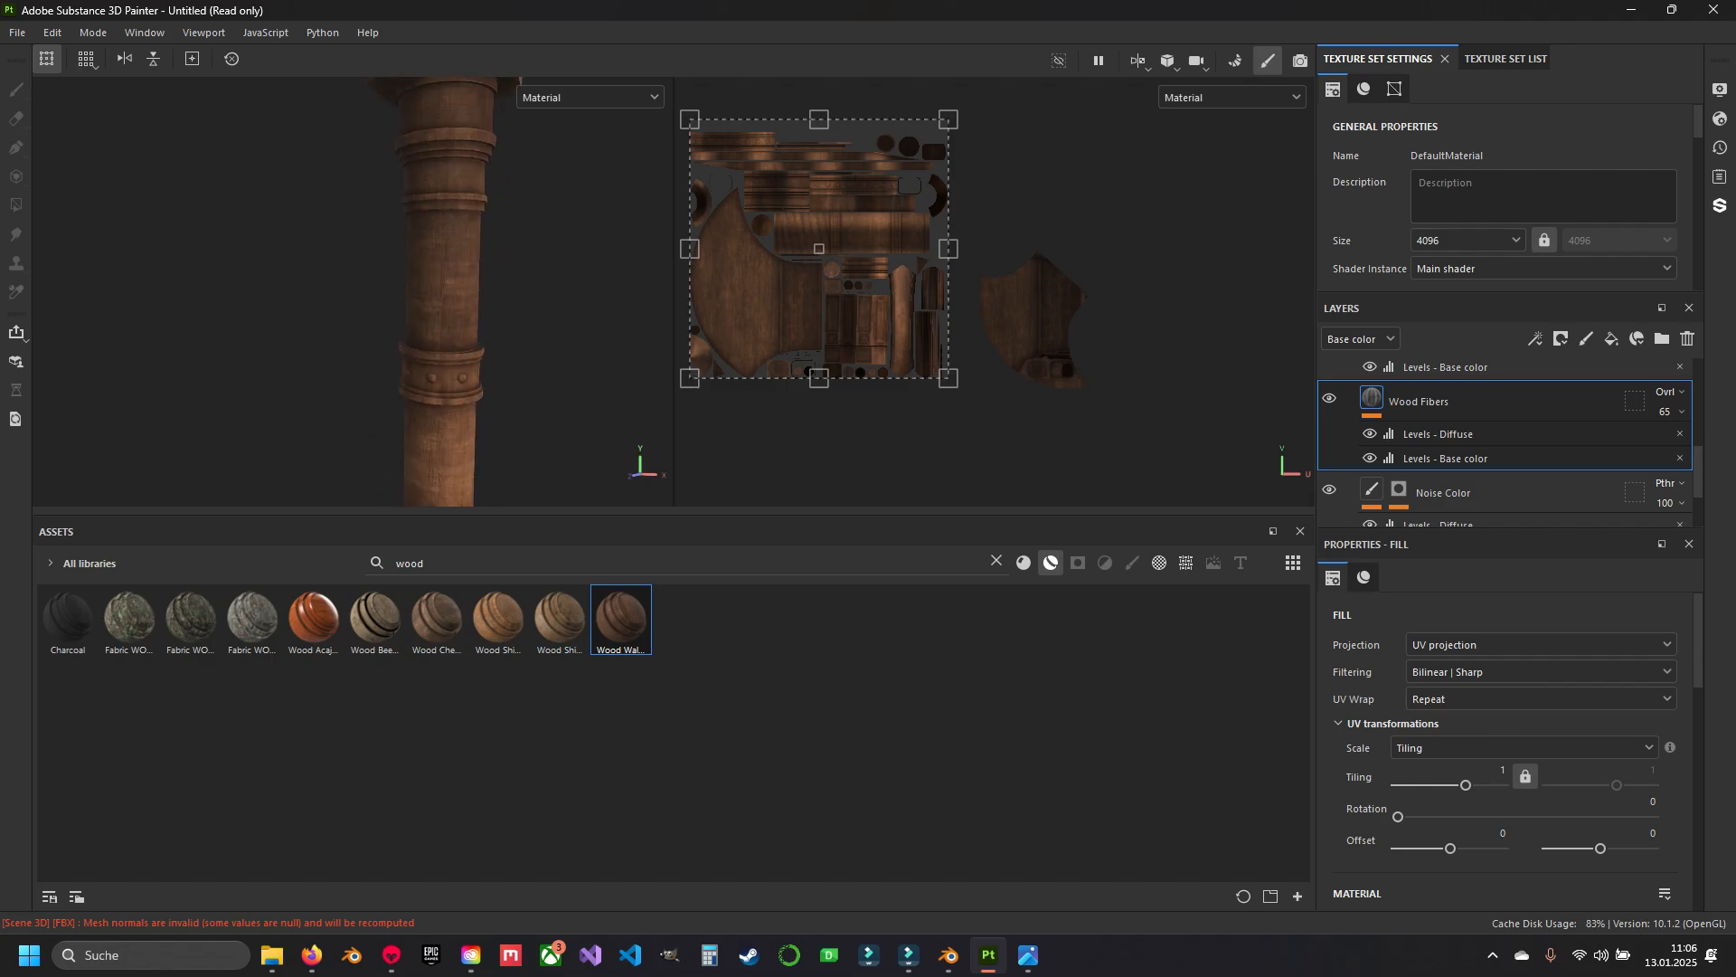
{"action": "scroll", "coordinate": [434, 290], "scroll_direction": "up", "scroll_amount": 2}
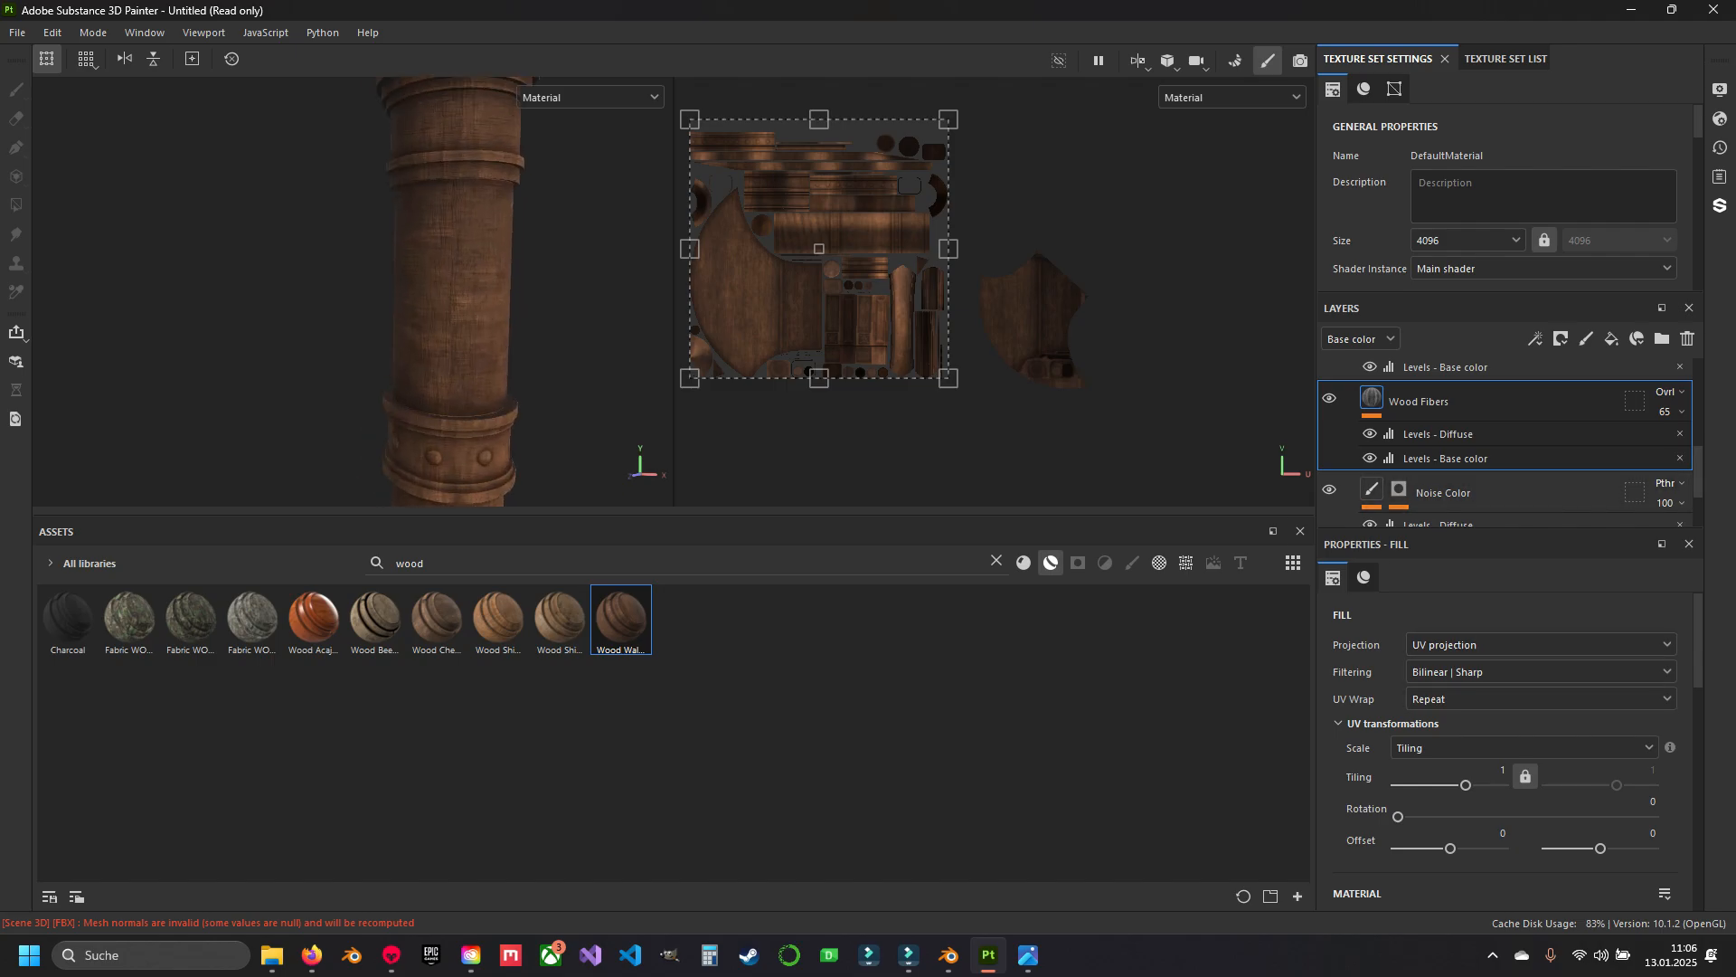
Set the Wood Fibers layer's UV rotation to 90 again.
{"action": "left_click", "coordinate": [1652, 801]}
{"action": "type", "text": "90"}
{"action": "key", "text": "Return"}
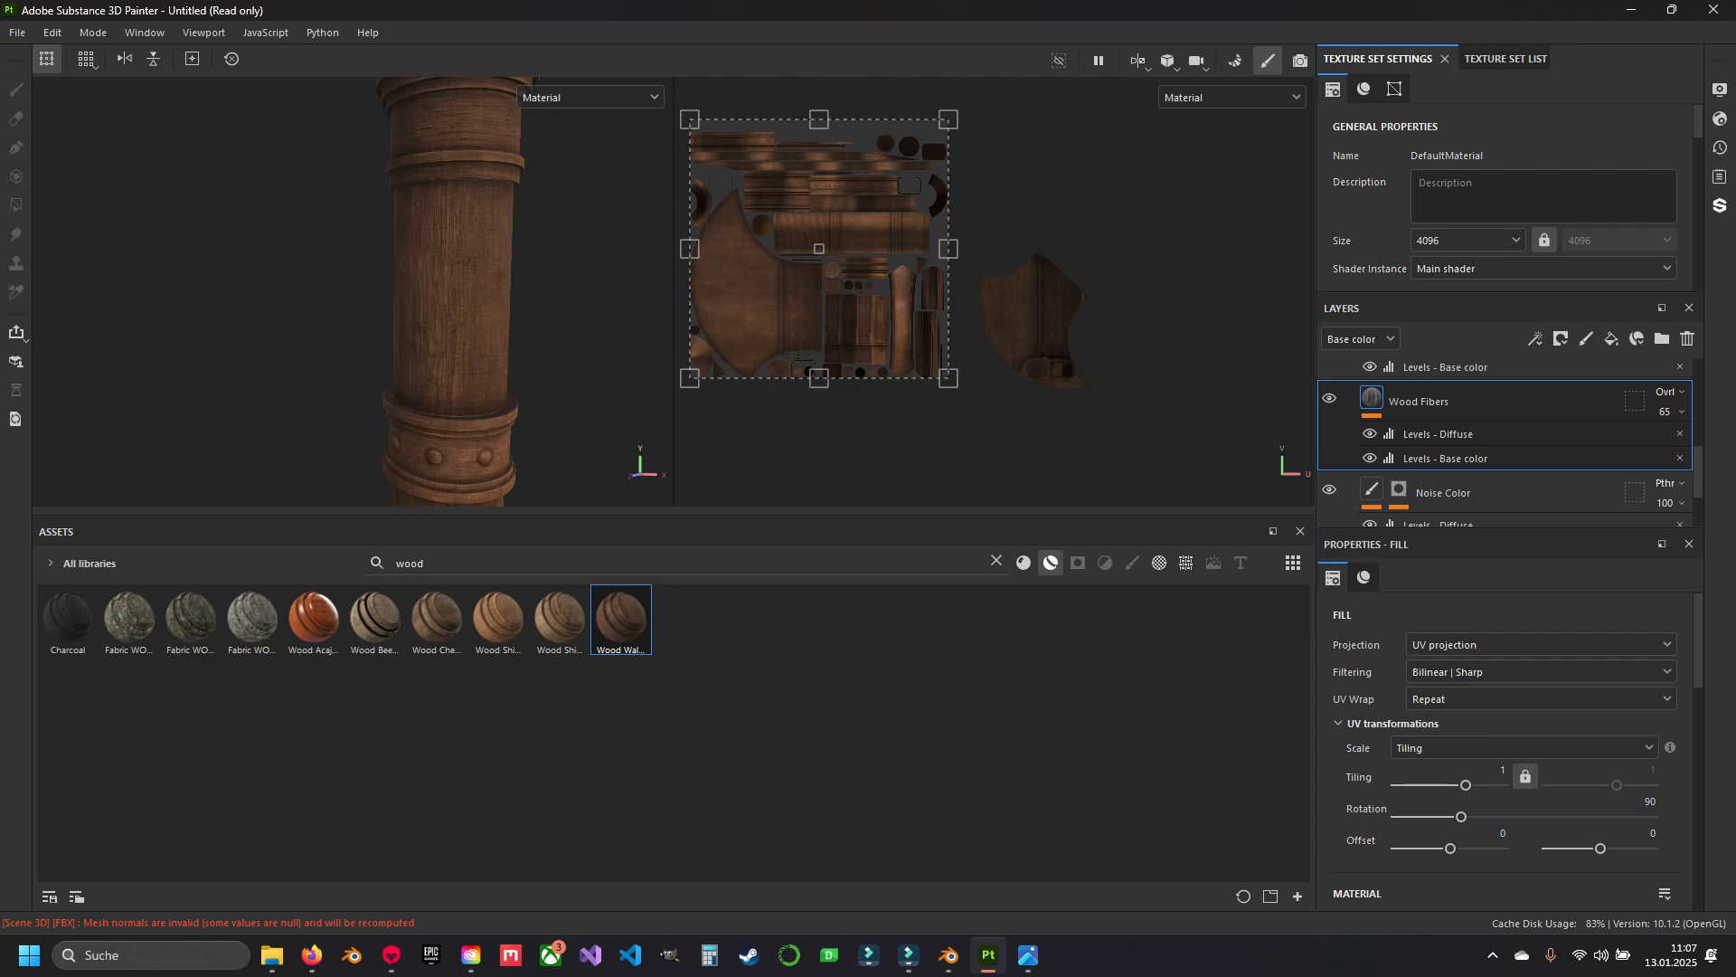
Examine the direction of the wood grain along the handle, between the collars and on the wrapped section.
{"action": "left_click_drag", "start_coordinate": [389, 262], "coordinate": [497, 308], "text": "alt"}
{"action": "scroll", "coordinate": [498, 307], "scroll_direction": "down", "scroll_amount": 4}
{"action": "scroll", "coordinate": [498, 308], "scroll_direction": "down", "scroll_amount": 4}
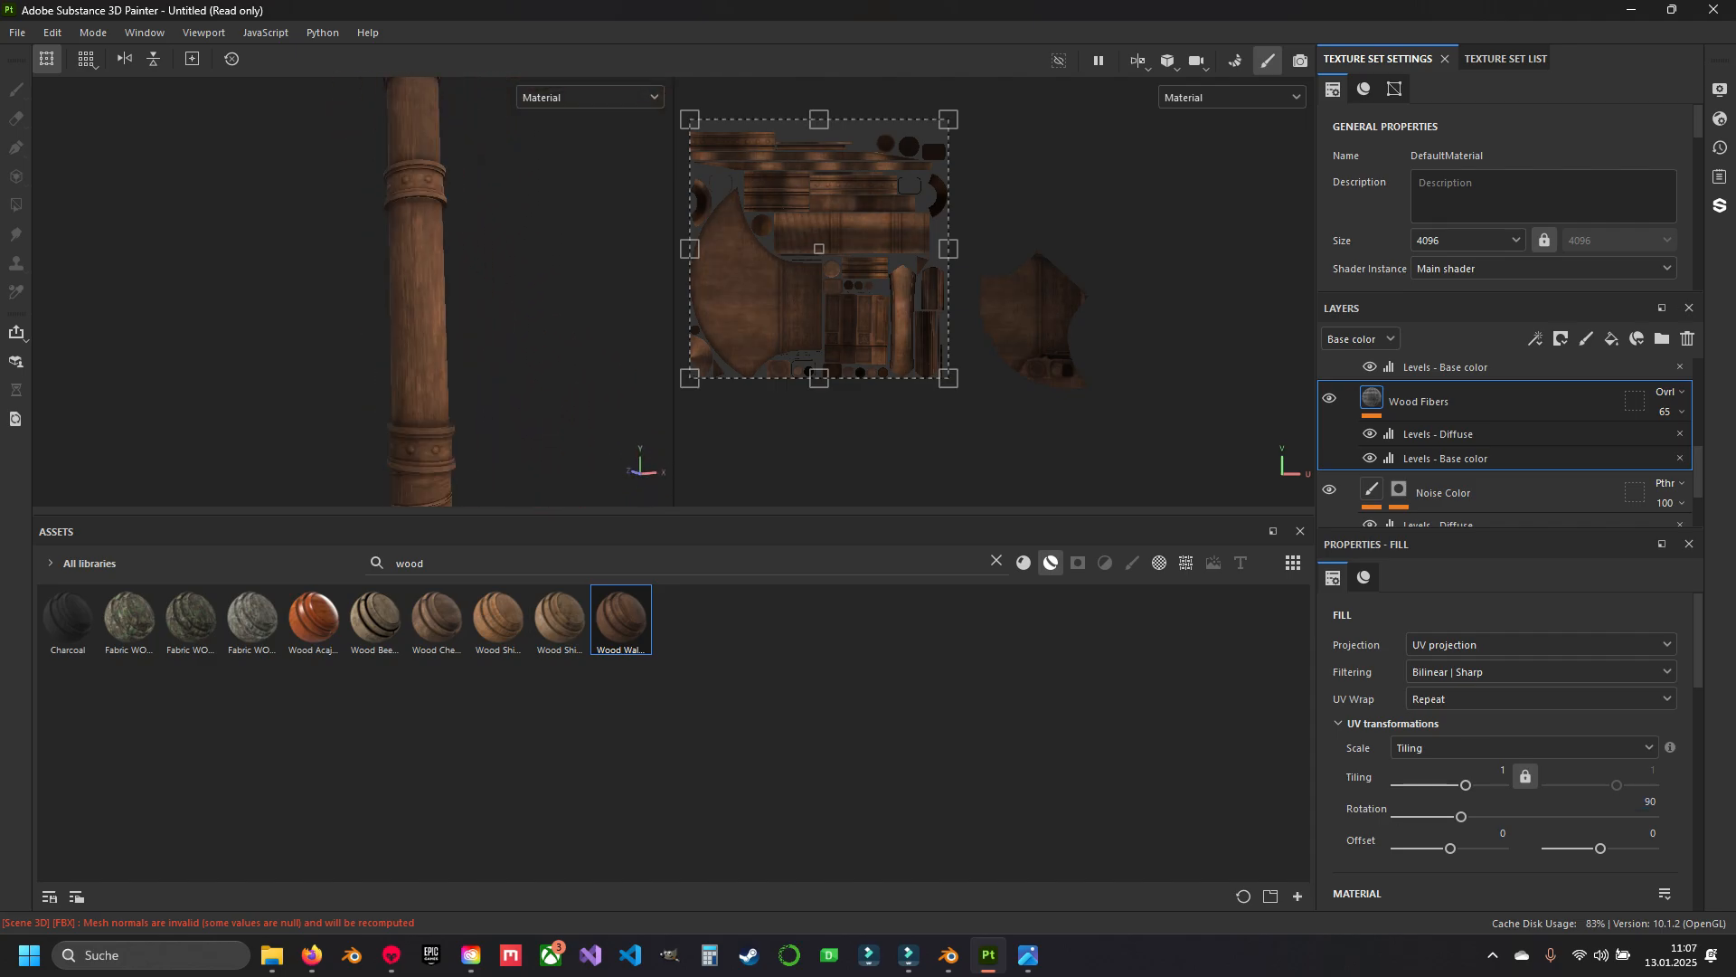
{"action": "middle_click_drag", "start_coordinate": [452, 199], "coordinate": [439, 253], "text": "alt"}
{"action": "scroll", "coordinate": [438, 253], "scroll_direction": "up", "scroll_amount": 4}
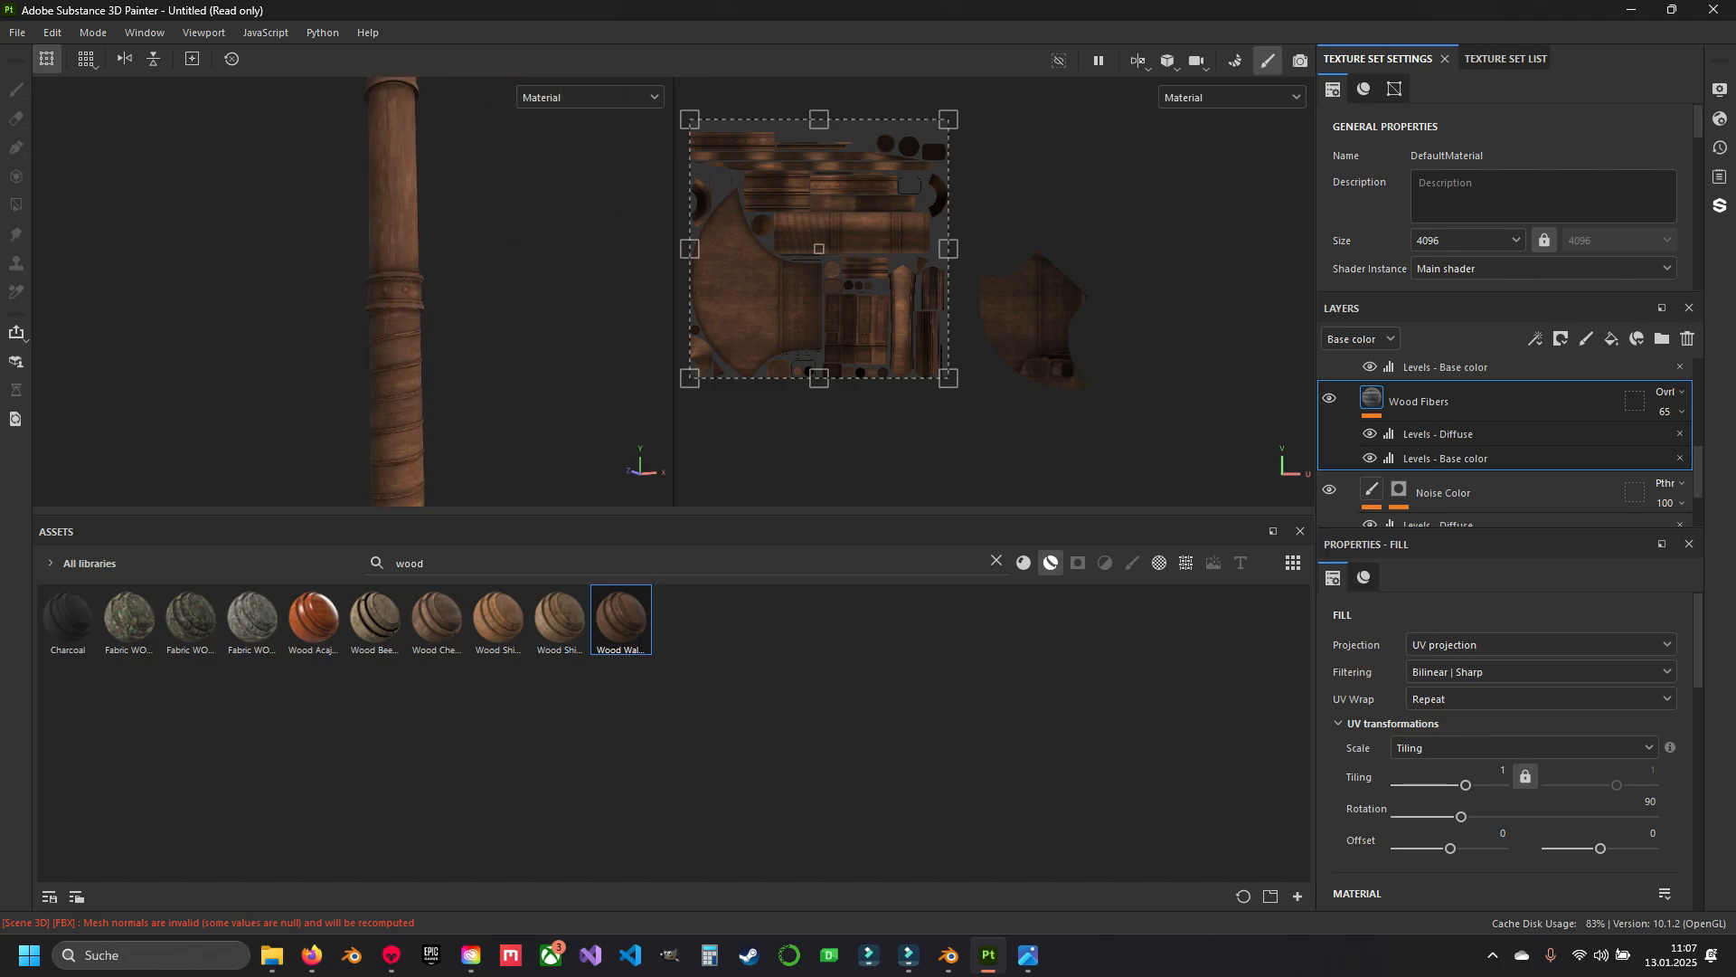
{"action": "mouse_move", "coordinate": [439, 253]}
{"action": "left_mouse_down", "text": "alt"}
{"action": "mouse_move", "coordinate": [443, 312]}
{"action": "mouse_move", "coordinate": [418, 254]}
{"action": "left_mouse_up", "text": "alt"}
{"action": "scroll", "coordinate": [443, 312], "scroll_direction": "up", "scroll_amount": 2}
{"action": "scroll", "coordinate": [1501, 407], "scroll_direction": "up", "scroll_amount": 1}
Collapse the Wood Walnut folder and add a black mask to it.
{"action": "scroll", "coordinate": [1447, 416], "scroll_direction": "up", "scroll_amount": 4}
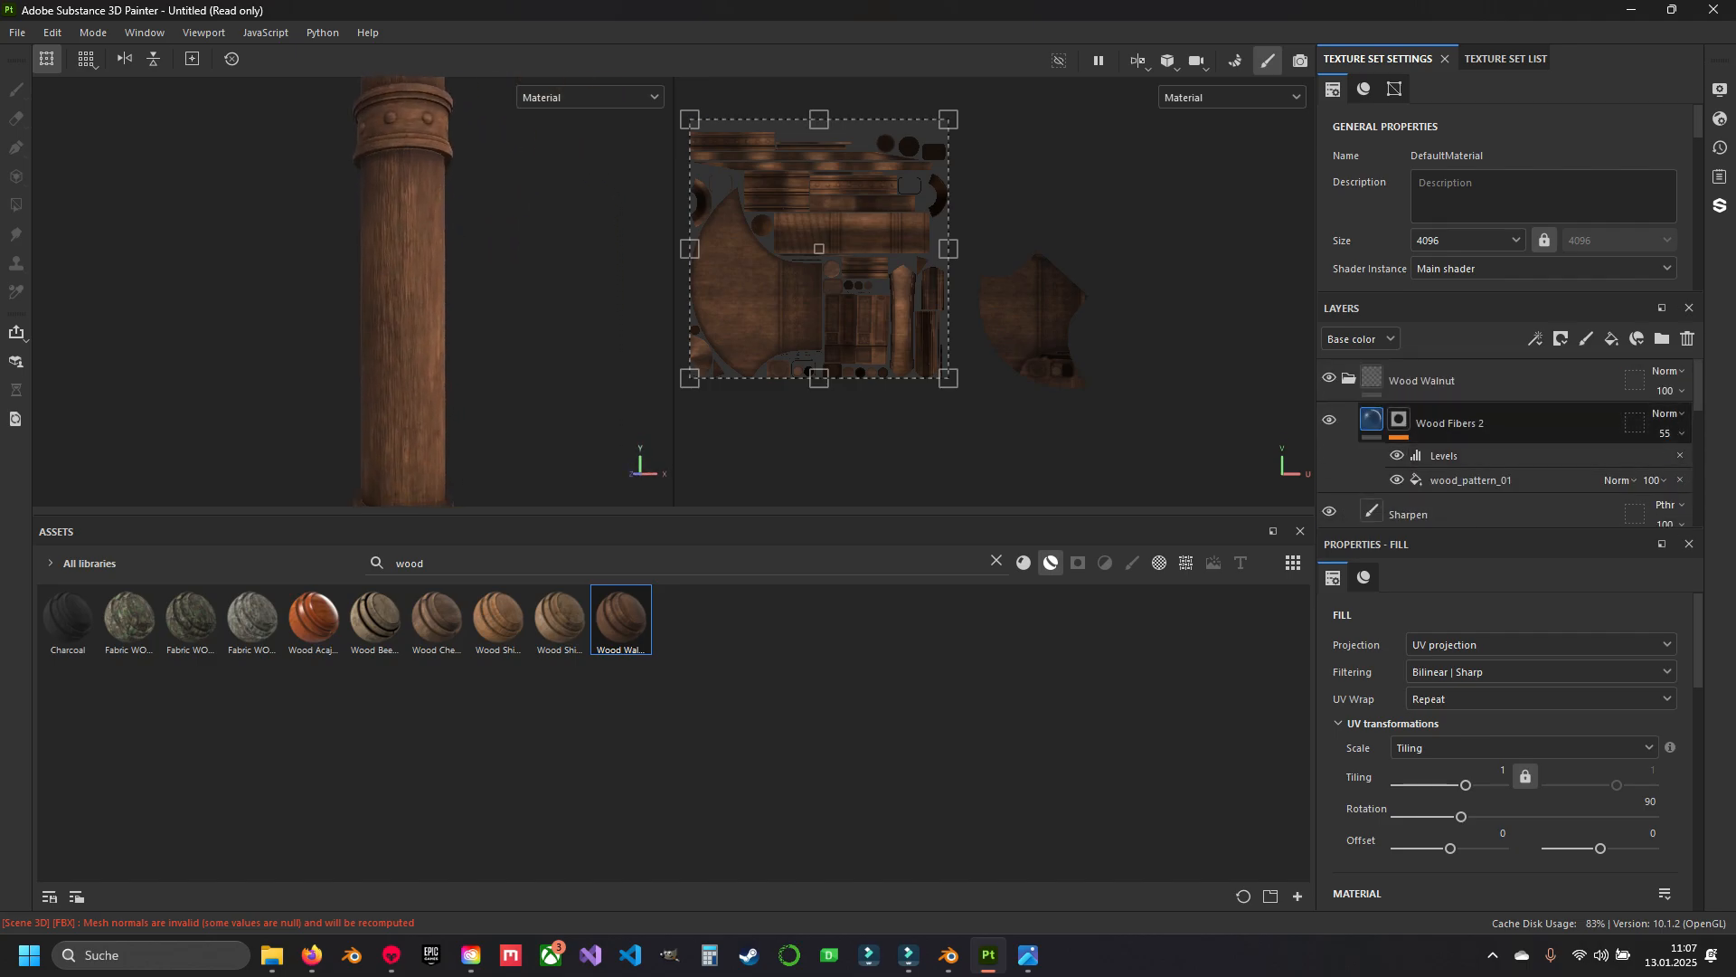
{"action": "left_click", "coordinate": [1349, 378]}
{"action": "right_click", "coordinate": [1441, 380]}
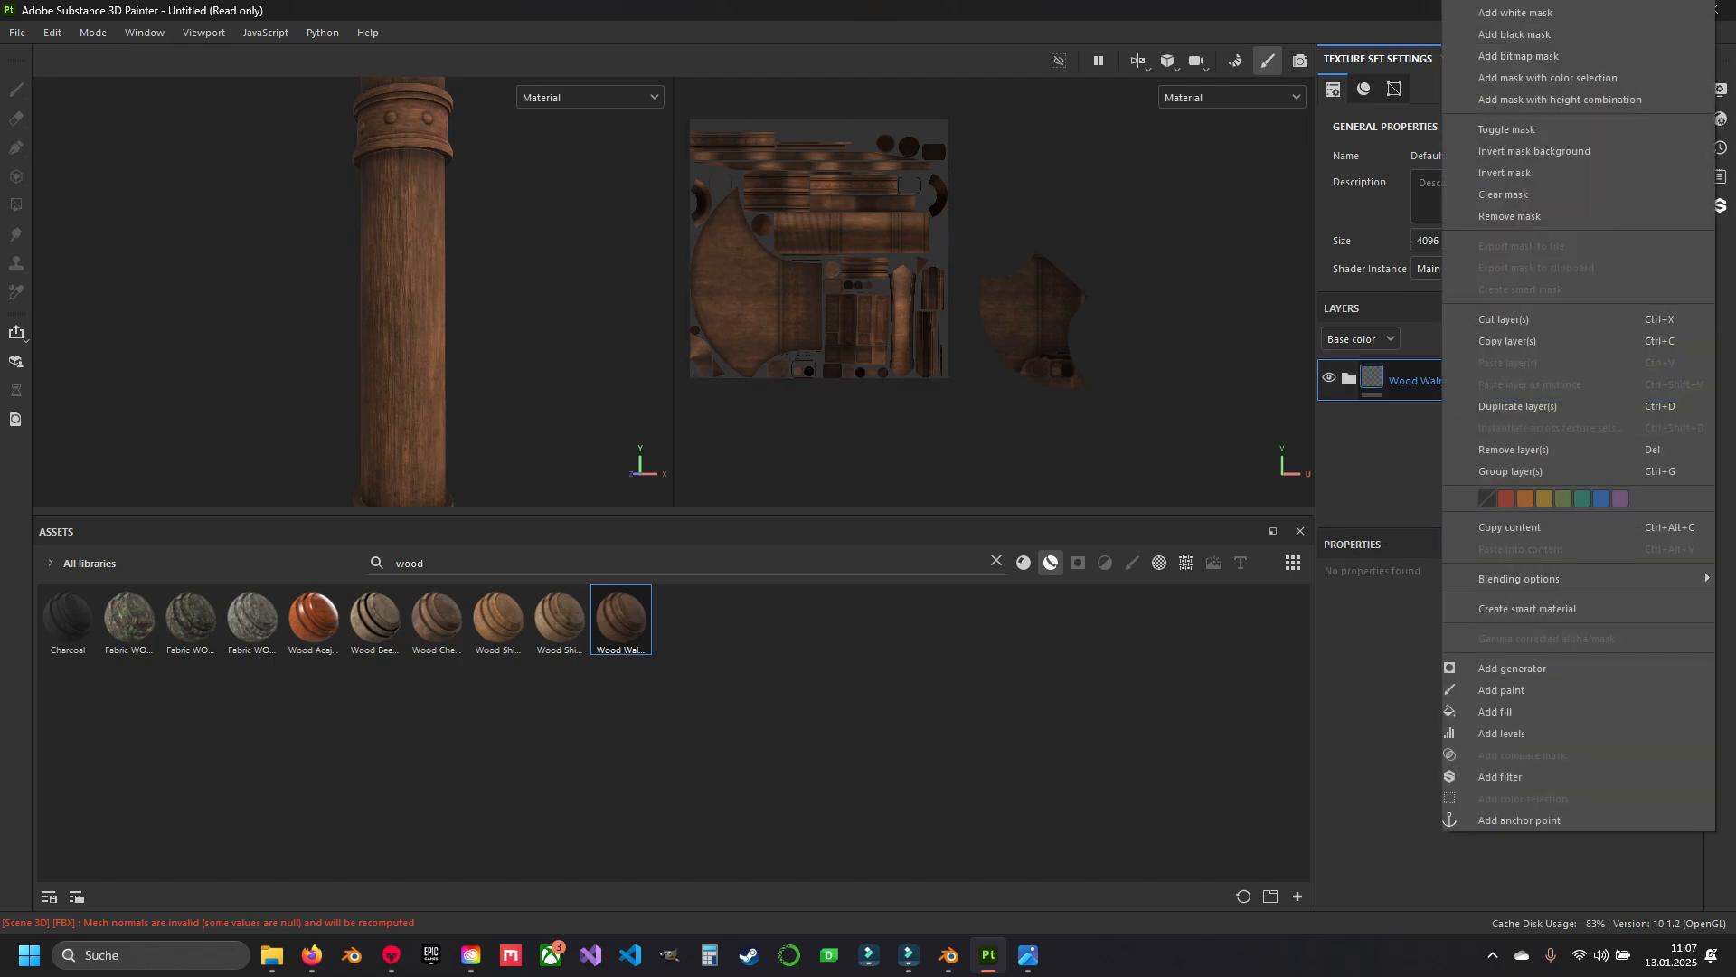
{"action": "left_click", "coordinate": [1424, 380]}
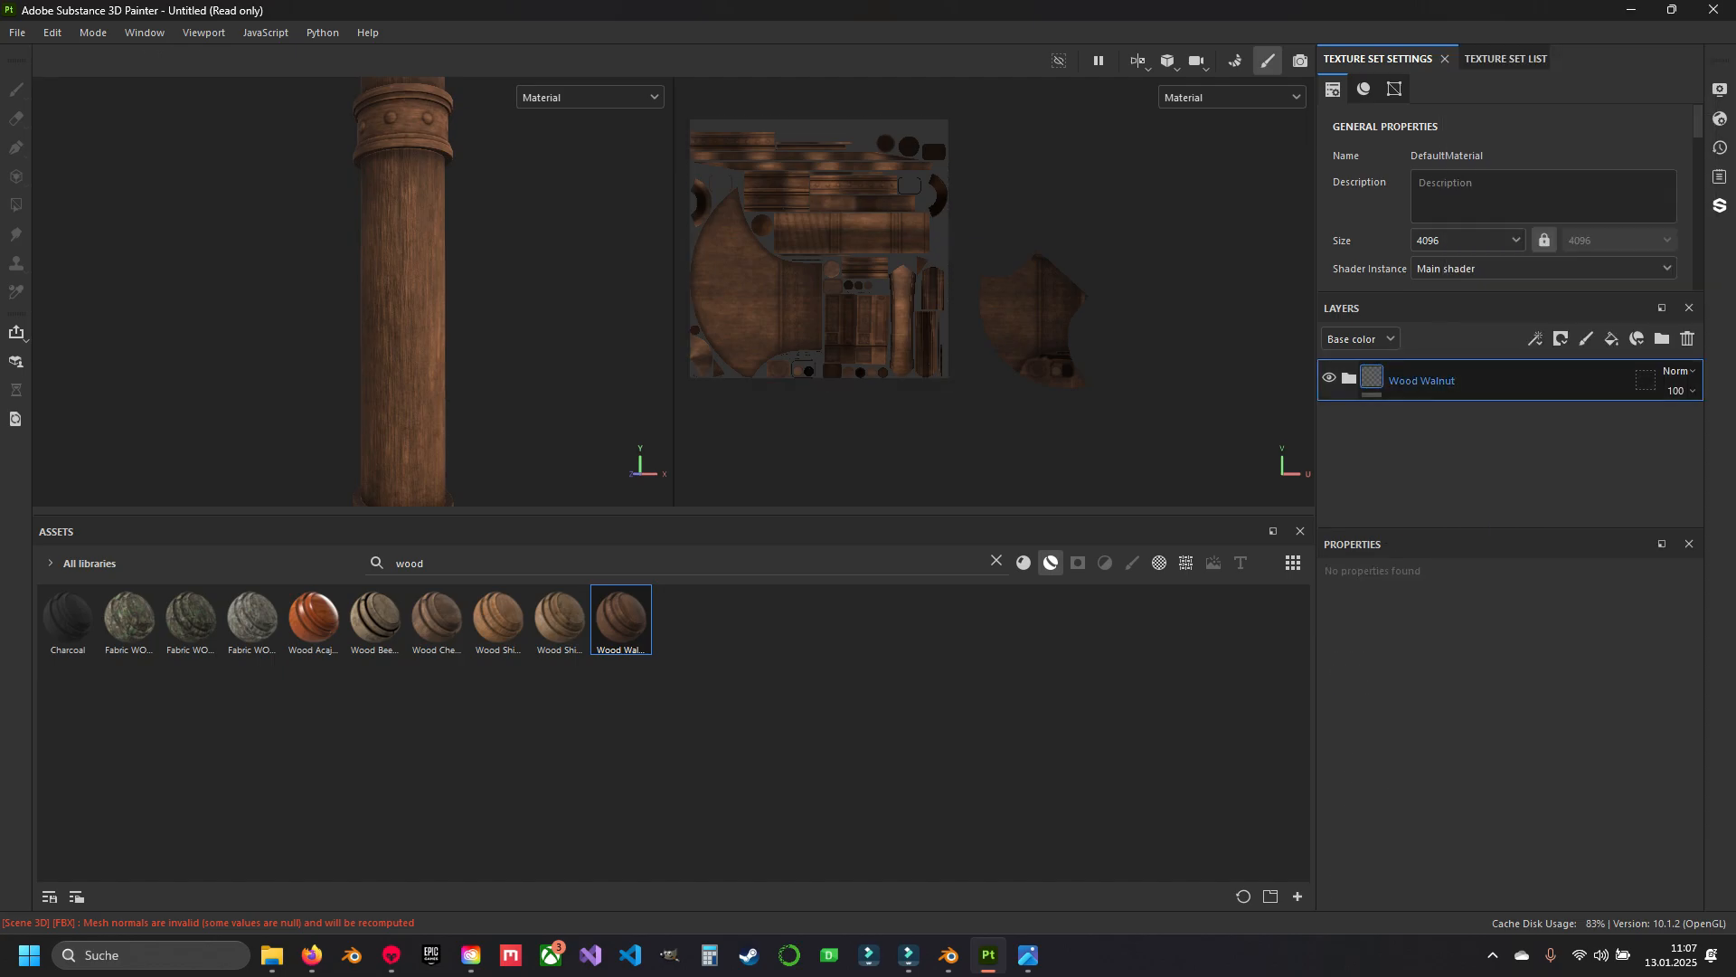
{"action": "right_click", "coordinate": [1409, 380]}
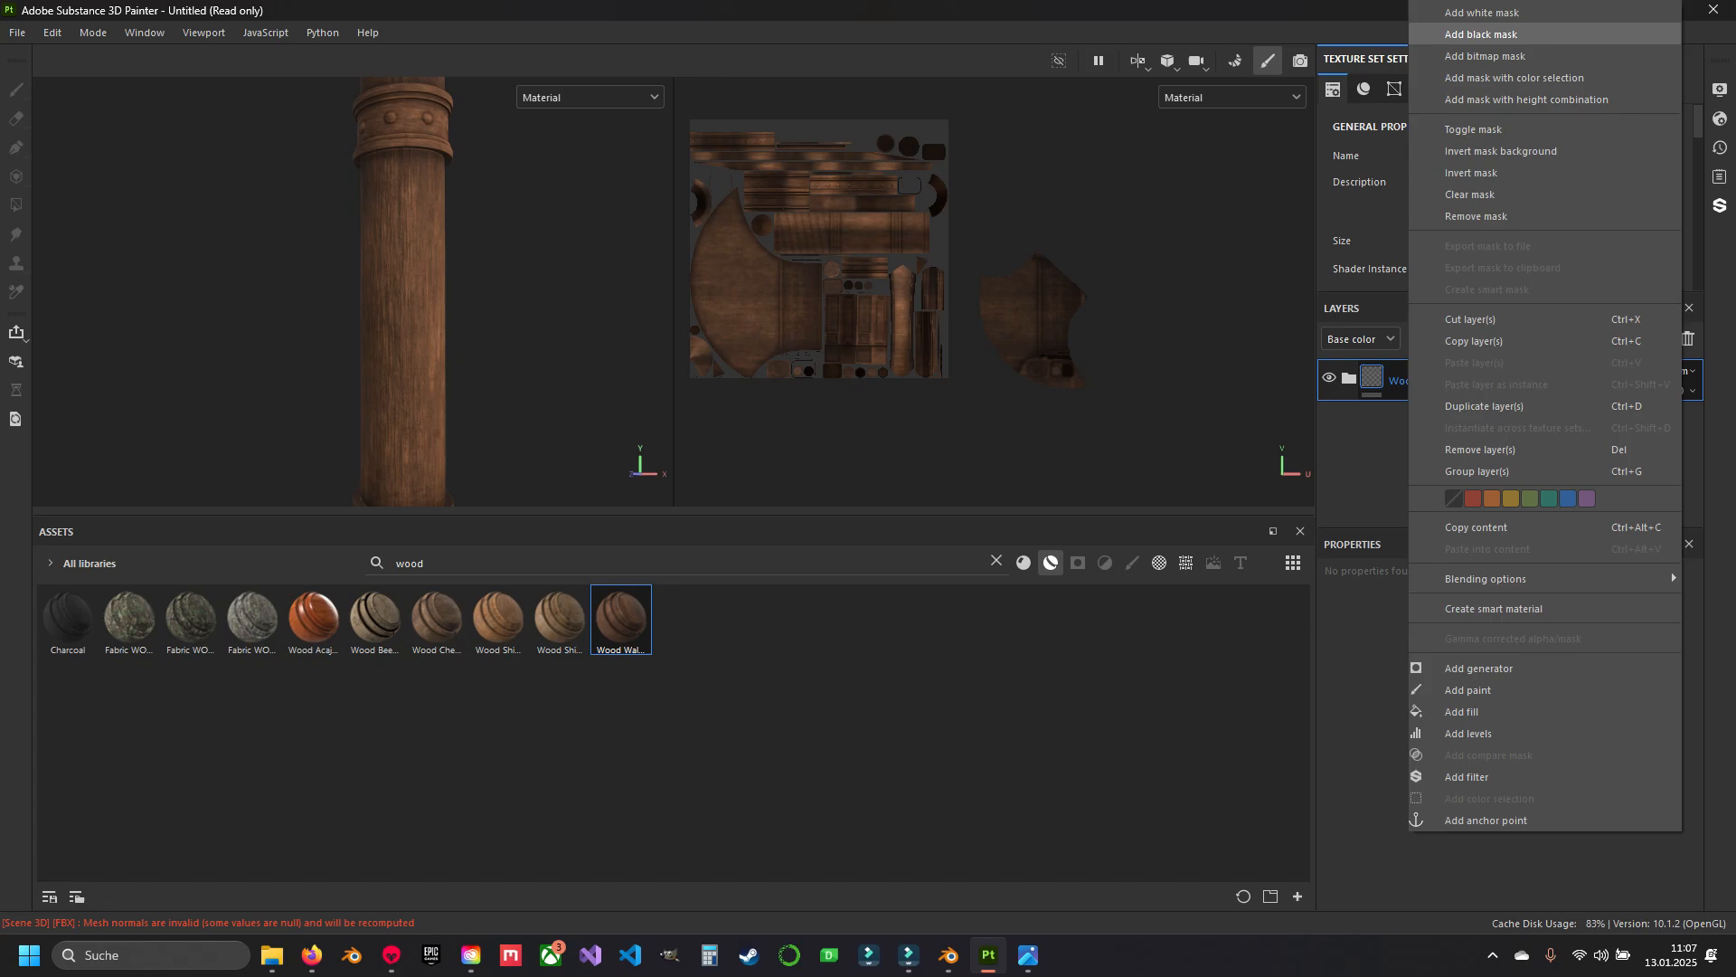
{"action": "left_click", "coordinate": [1483, 34]}
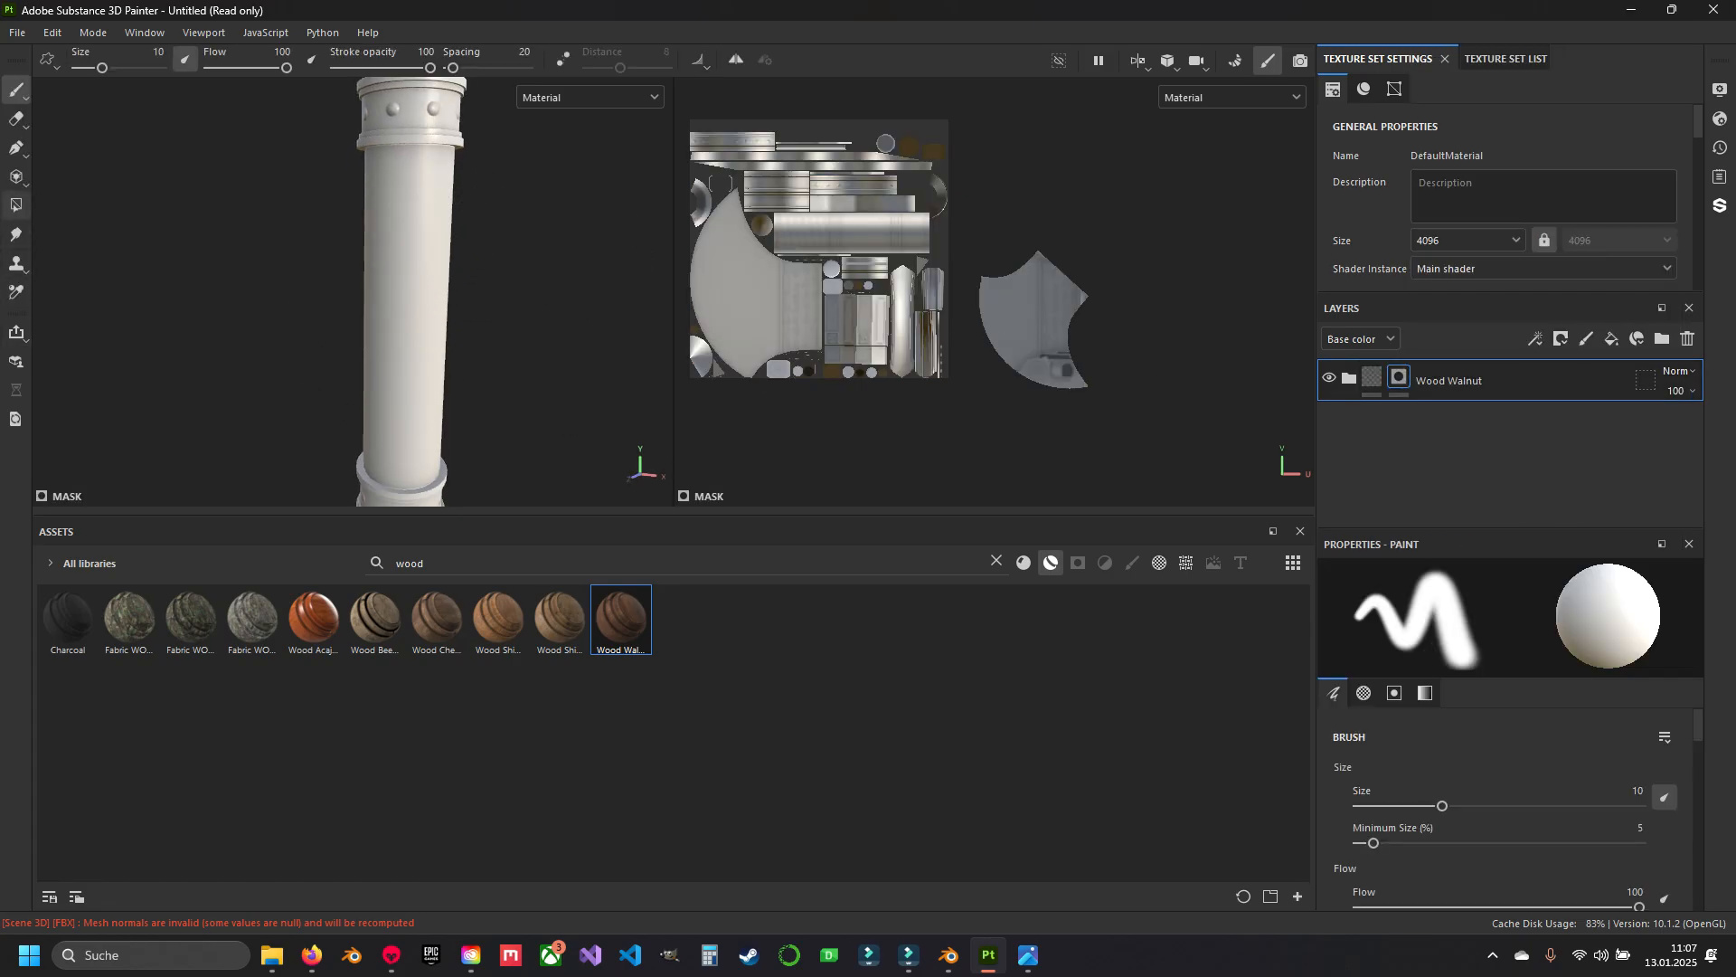
Fill the handle's smooth shaft in the Wood Walnut mask with Polygon Fill in mesh mode, then return to the Paint tool.
{"action": "left_click", "coordinate": [16, 205]}
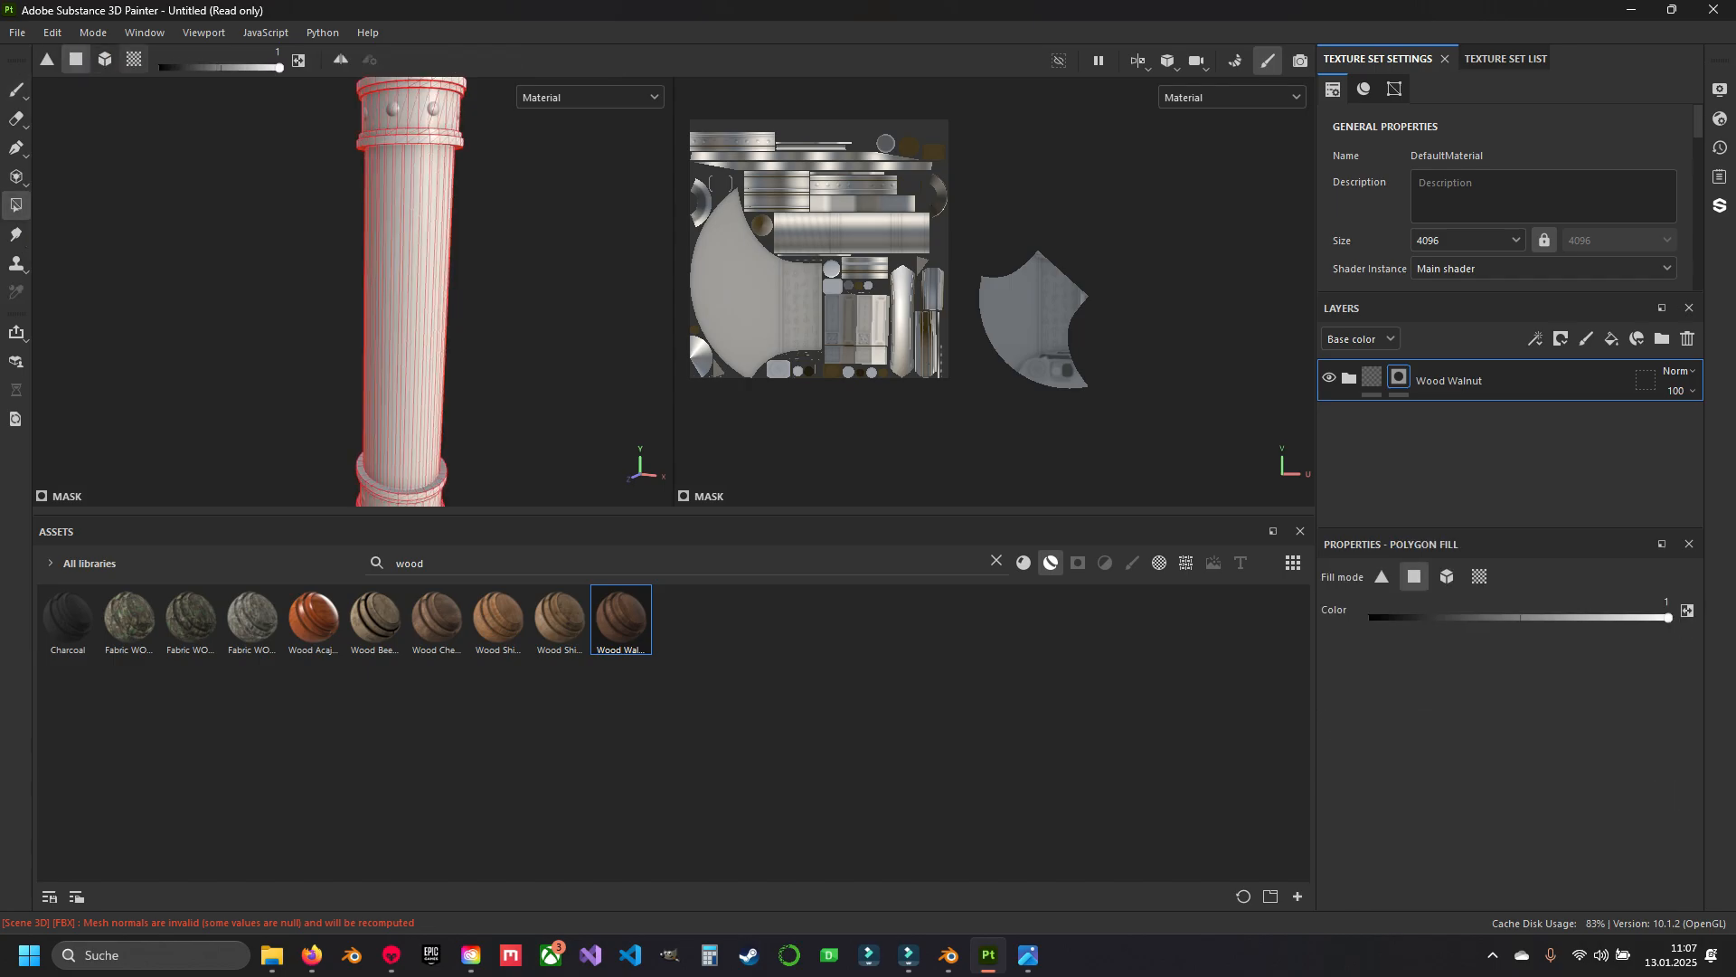
{"action": "left_click", "coordinate": [105, 59]}
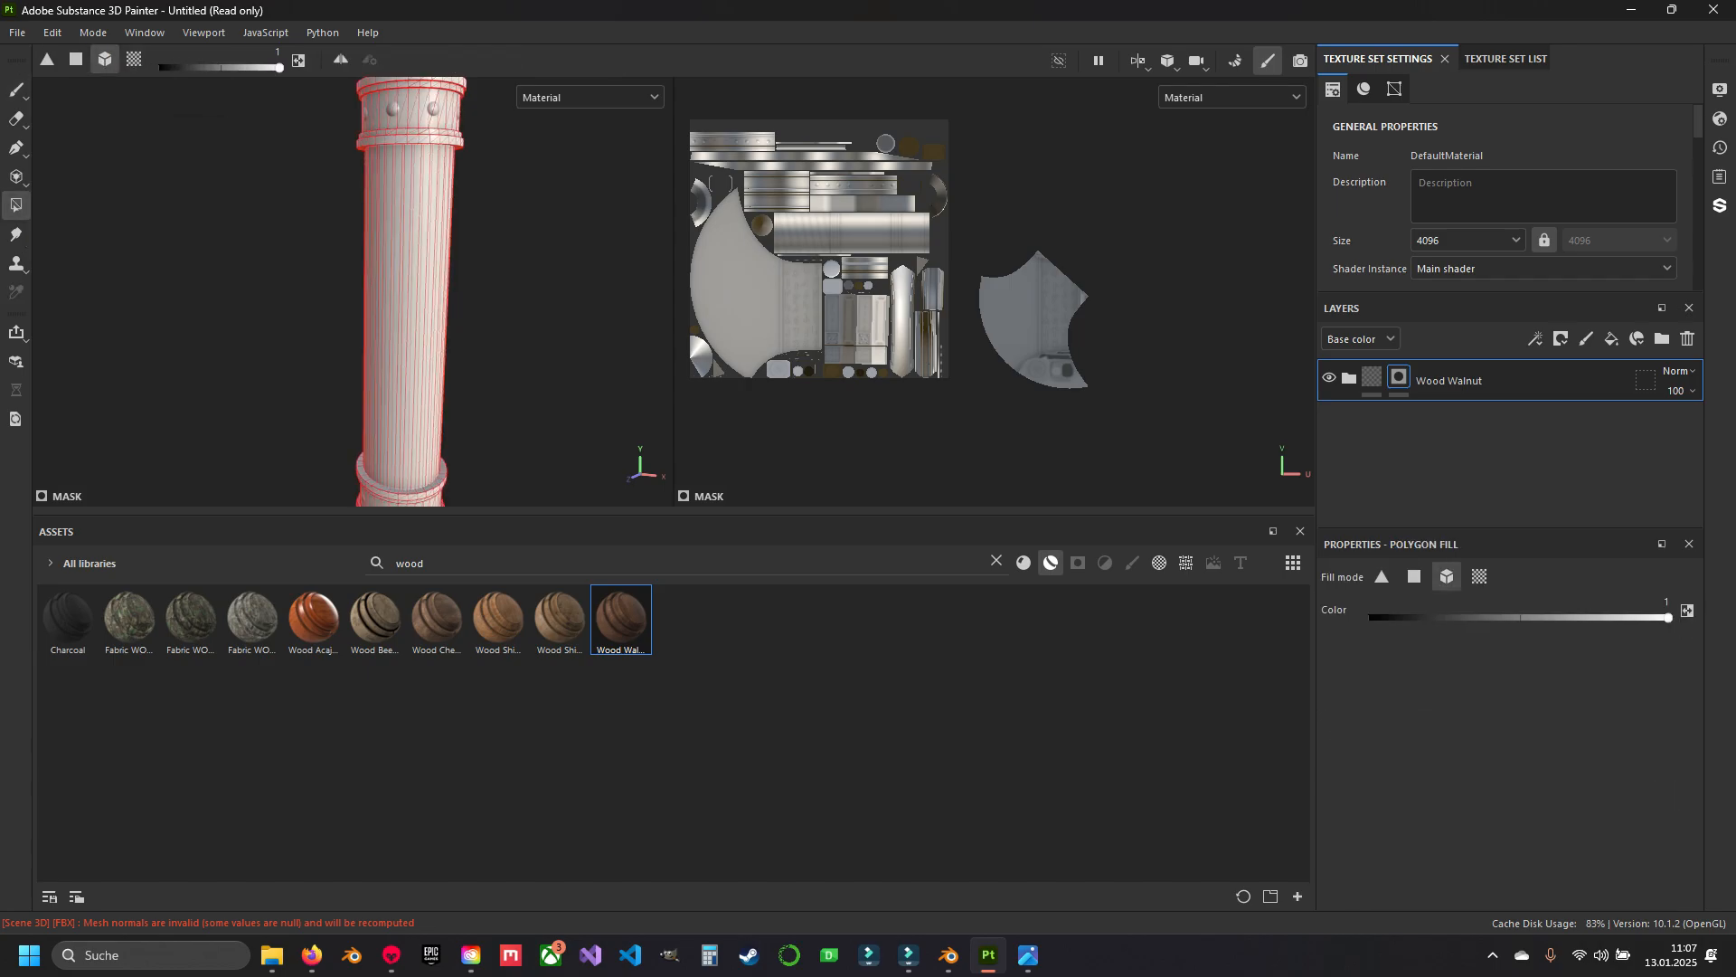
{"action": "middle_click_drag", "start_coordinate": [411, 271], "coordinate": [364, 297], "text": "alt"}
{"action": "left_click", "coordinate": [364, 298]}
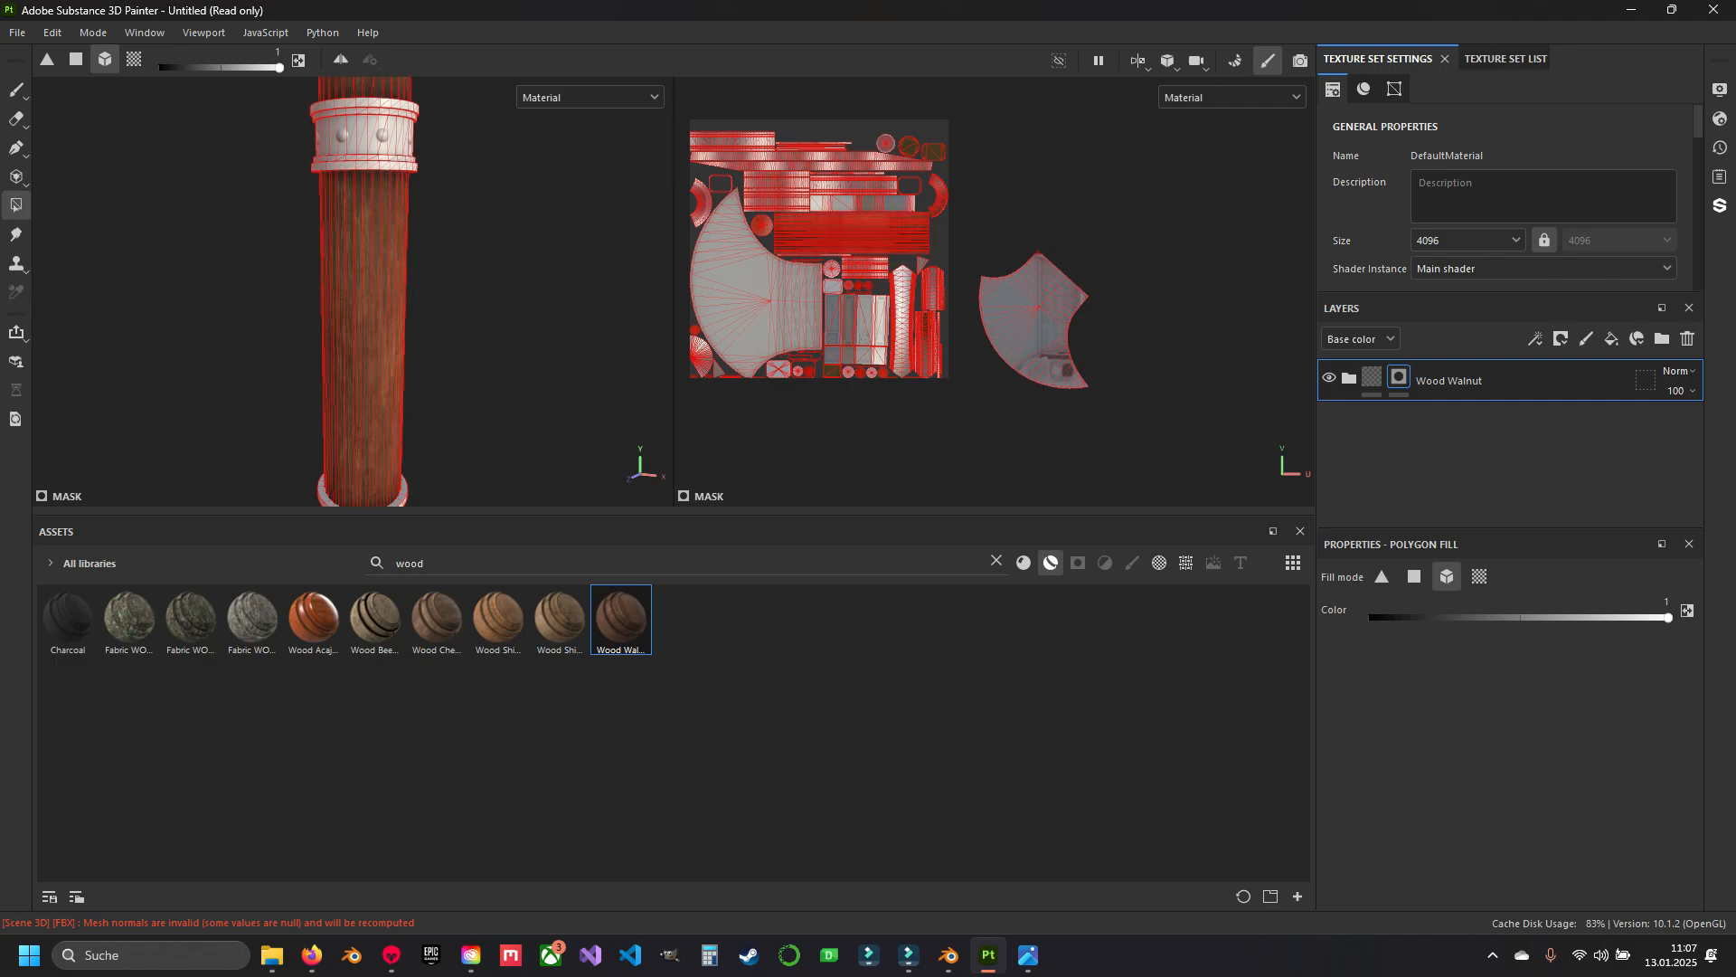
{"action": "left_click", "coordinate": [15, 88]}
Examine the unmasked lower handle and the spiral-wrapped grip from several angles.
{"action": "middle_click_drag", "start_coordinate": [380, 244], "coordinate": [404, 131], "text": "alt"}
{"action": "left_click_drag", "start_coordinate": [403, 235], "coordinate": [452, 299], "text": "alt"}
{"action": "middle_click_drag", "start_coordinate": [411, 357], "coordinate": [401, 152], "text": "alt"}
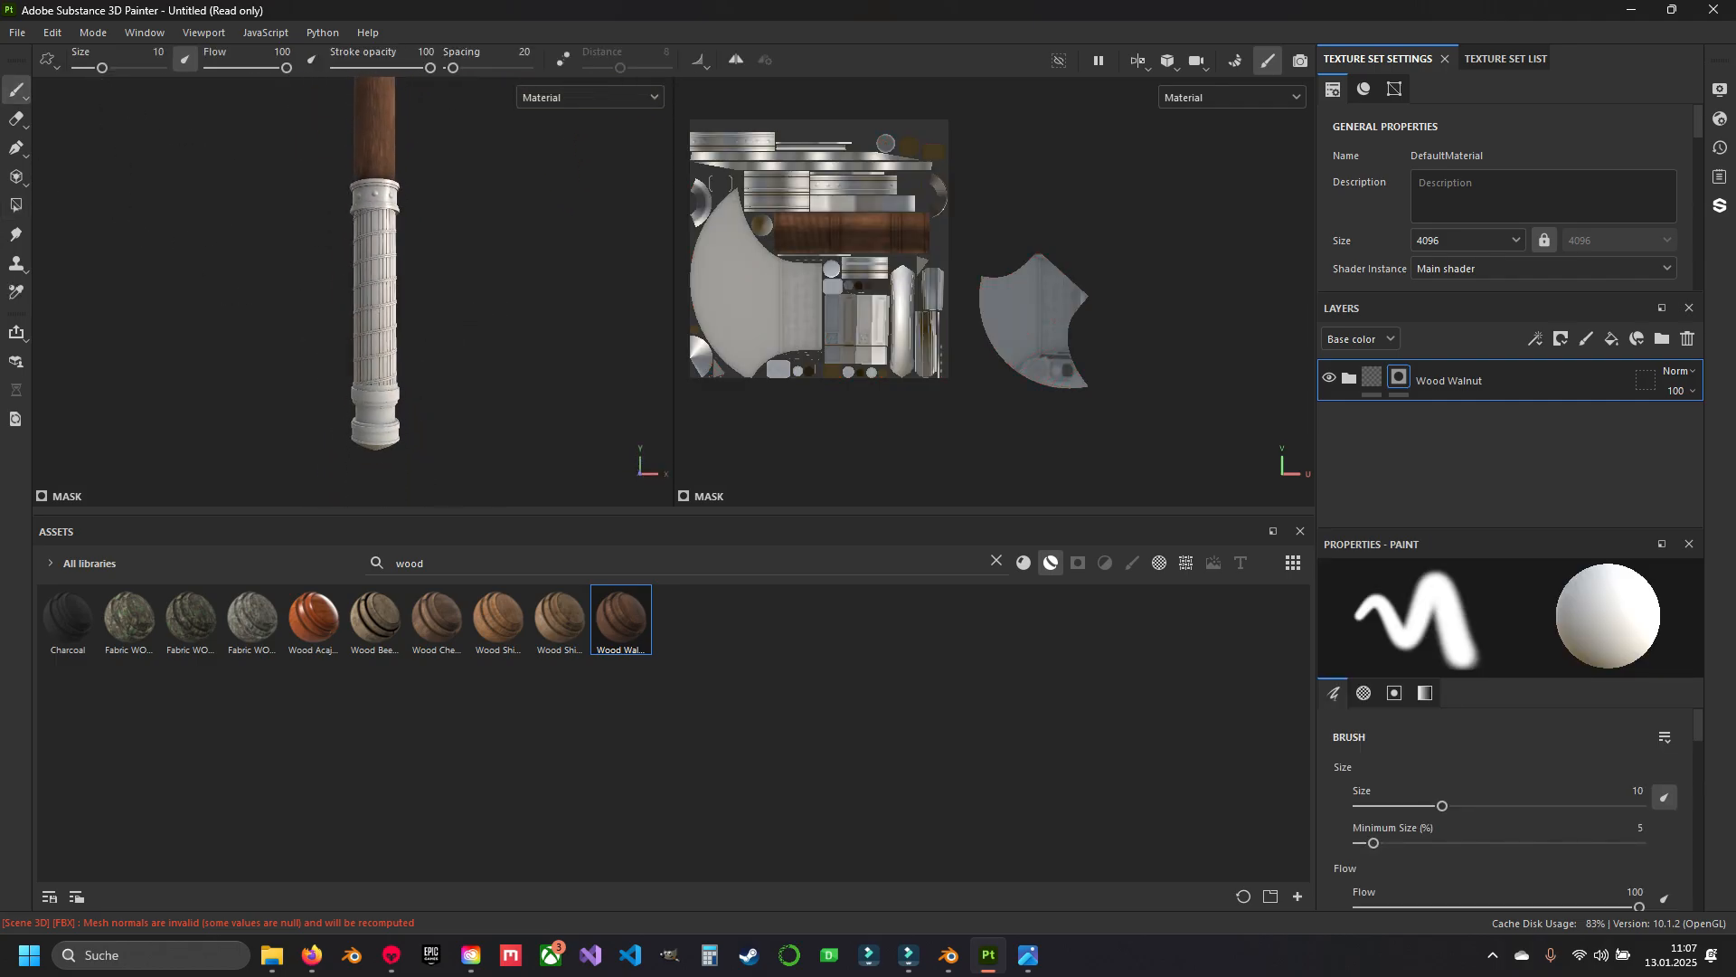
{"action": "left_click_drag", "start_coordinate": [401, 151], "coordinate": [397, 149], "text": "alt"}
{"action": "scroll", "coordinate": [398, 149], "scroll_direction": "up", "scroll_amount": 4}
{"action": "mouse_move", "coordinate": [439, 279]}
{"action": "middle_mouse_down", "text": "alt"}
{"action": "mouse_move", "coordinate": [456, 152]}
{"action": "mouse_move", "coordinate": [462, 264]}
{"action": "middle_mouse_up", "text": "alt"}
{"action": "scroll", "coordinate": [479, 244], "scroll_direction": "up", "scroll_amount": 3}
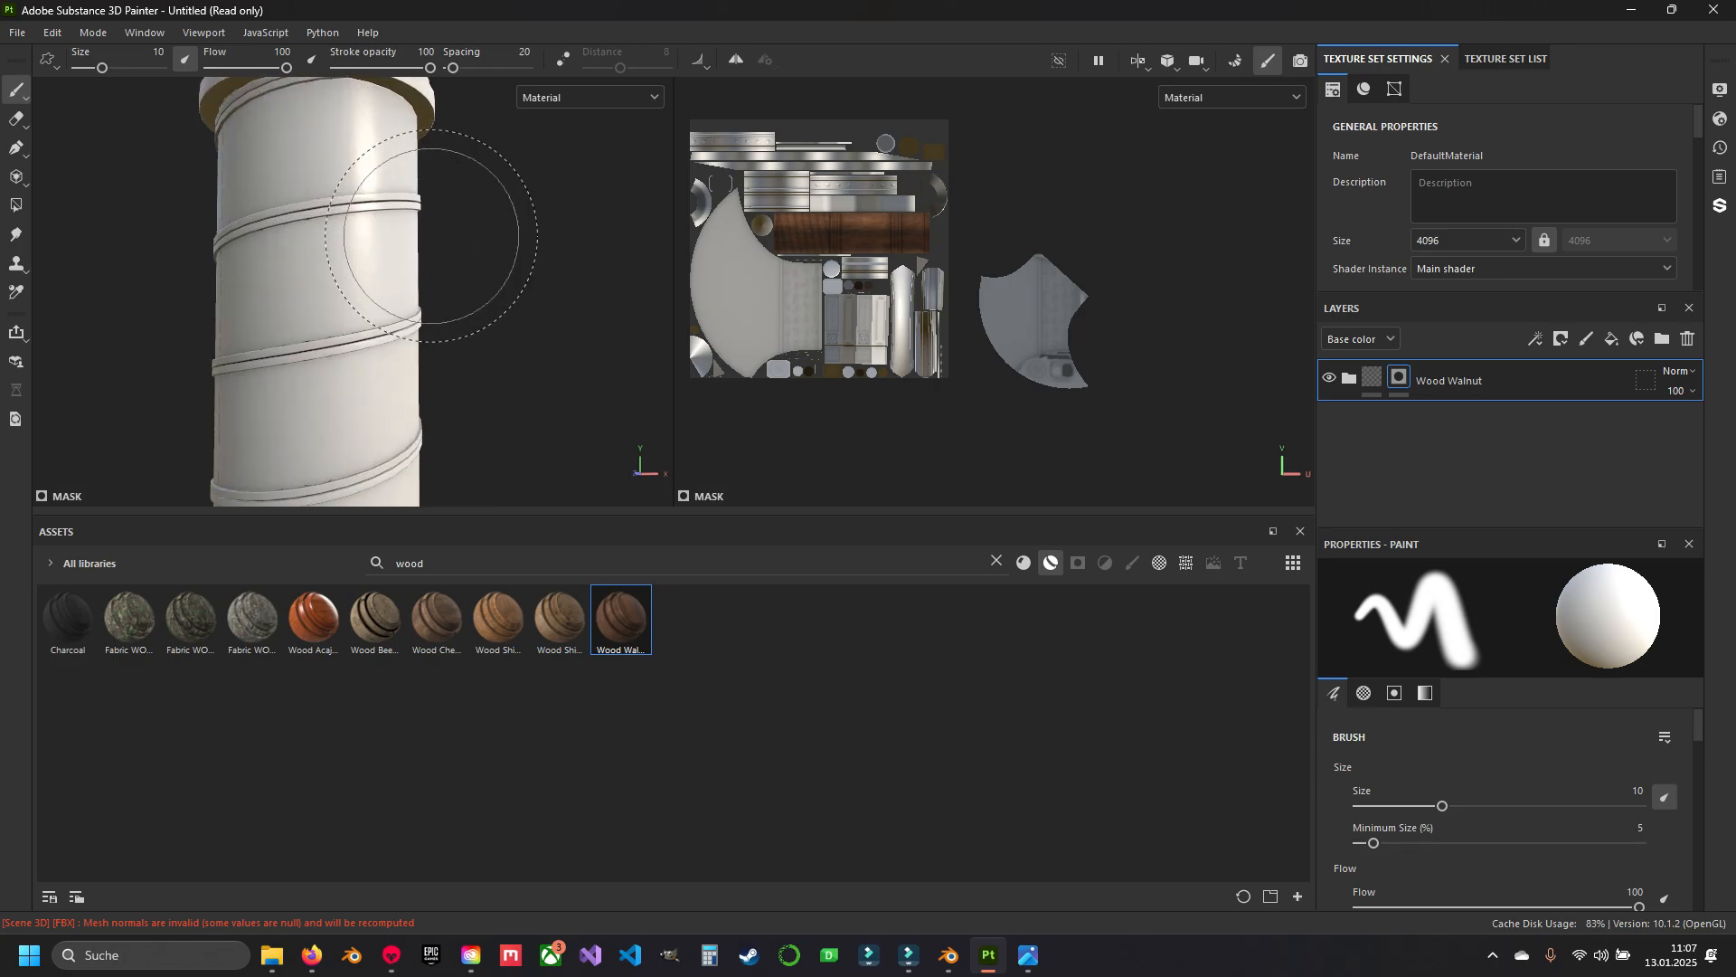
{"action": "scroll", "coordinate": [442, 256], "scroll_direction": "down", "scroll_amount": 1}
{"action": "left_click_drag", "start_coordinate": [443, 256], "coordinate": [488, 217], "text": "alt"}
{"action": "left_click_drag", "start_coordinate": [401, 278], "coordinate": [397, 246], "text": "alt"}
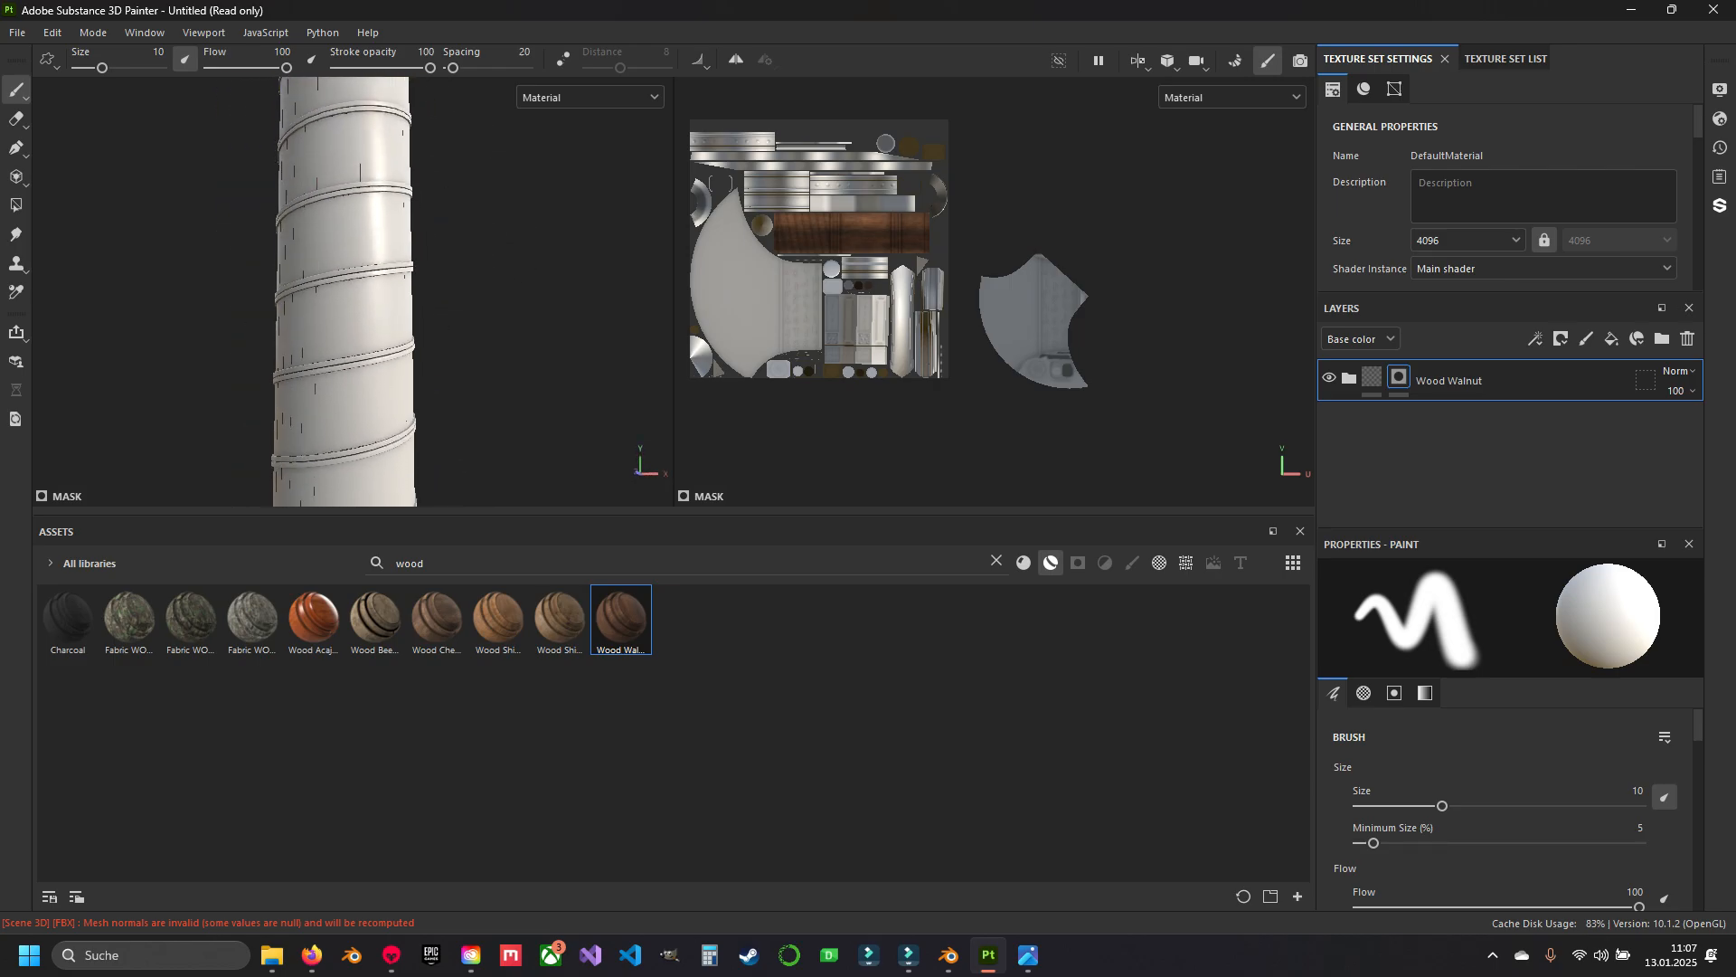
{"action": "left_click_drag", "start_coordinate": [457, 176], "coordinate": [439, 254], "text": "alt"}
Search the smart materials for "leather" and add Leather Weathered below the Wood Walnut folder.
{"action": "double_click", "coordinate": [410, 563]}
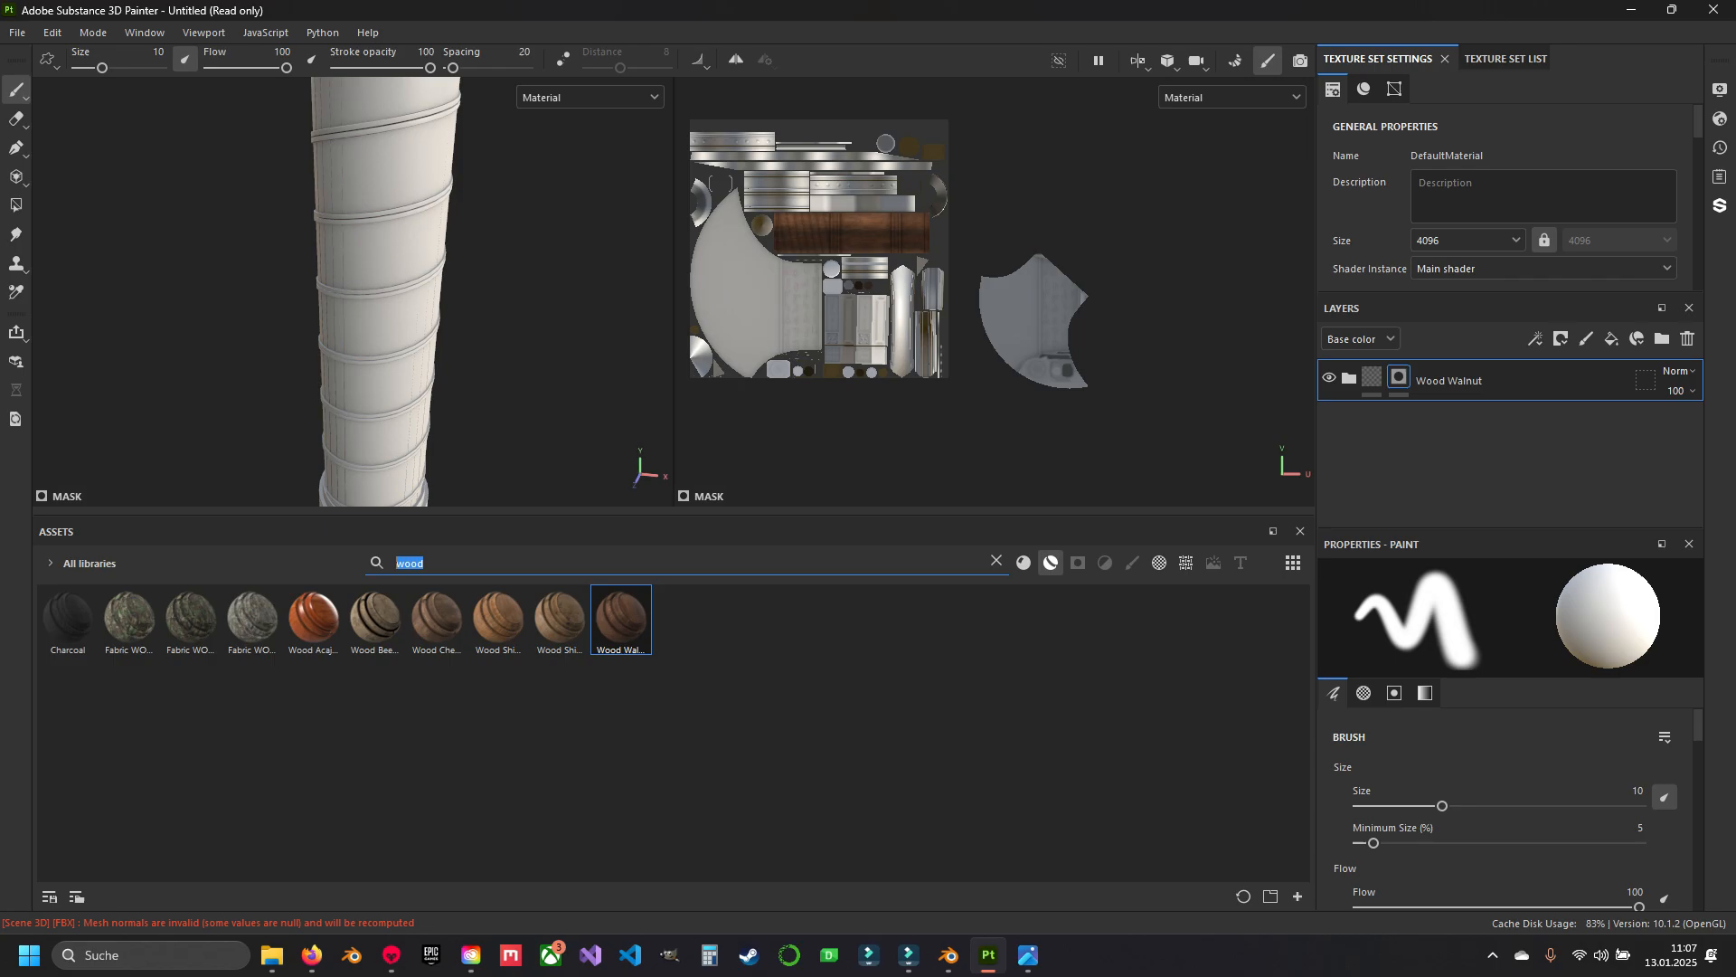
{"action": "type", "text": "leather"}
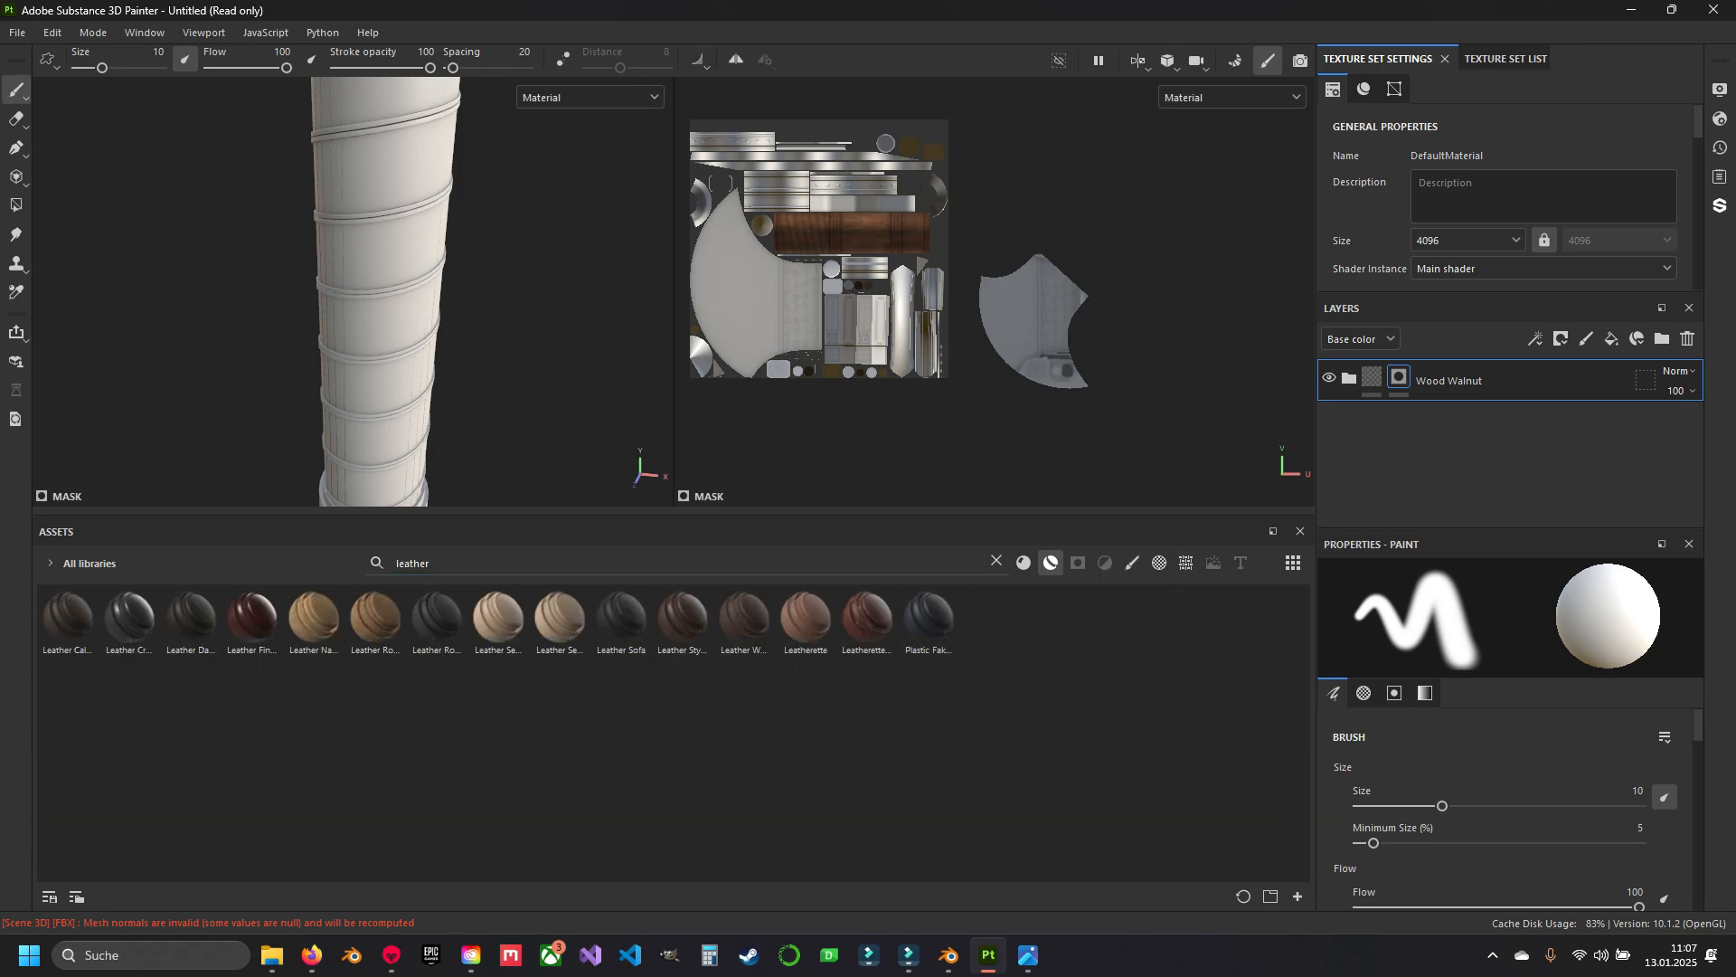
{"action": "mouse_move", "coordinate": [866, 620]}
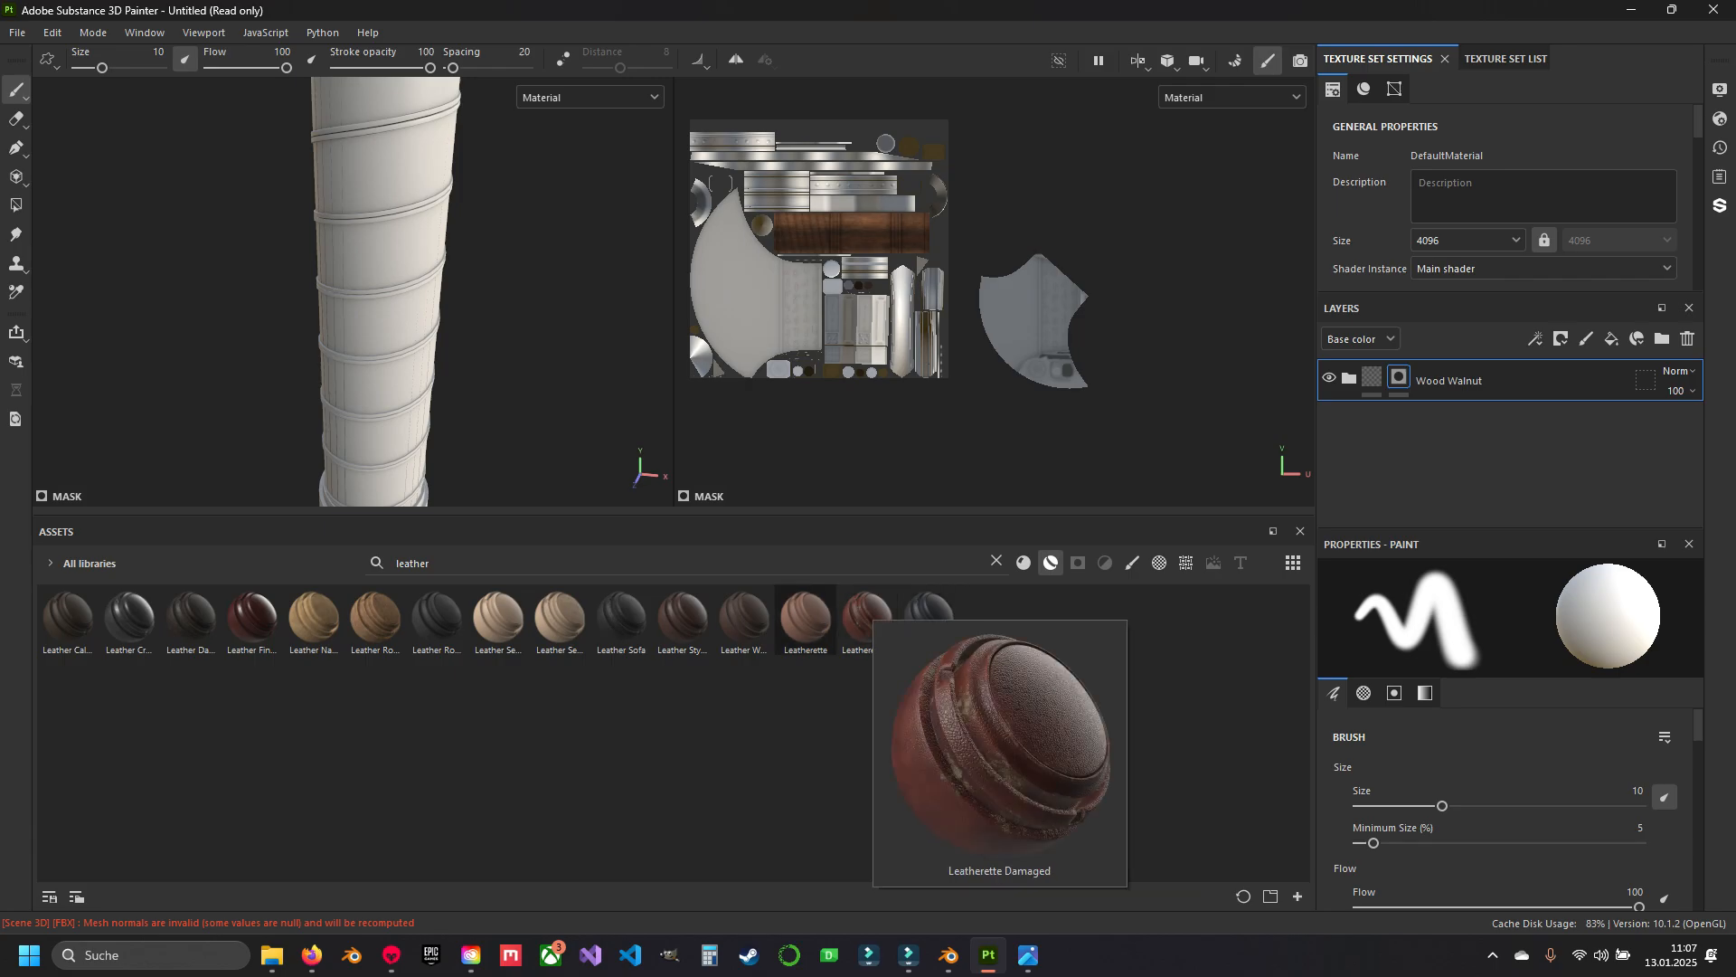
{"action": "mouse_move", "coordinate": [743, 620]}
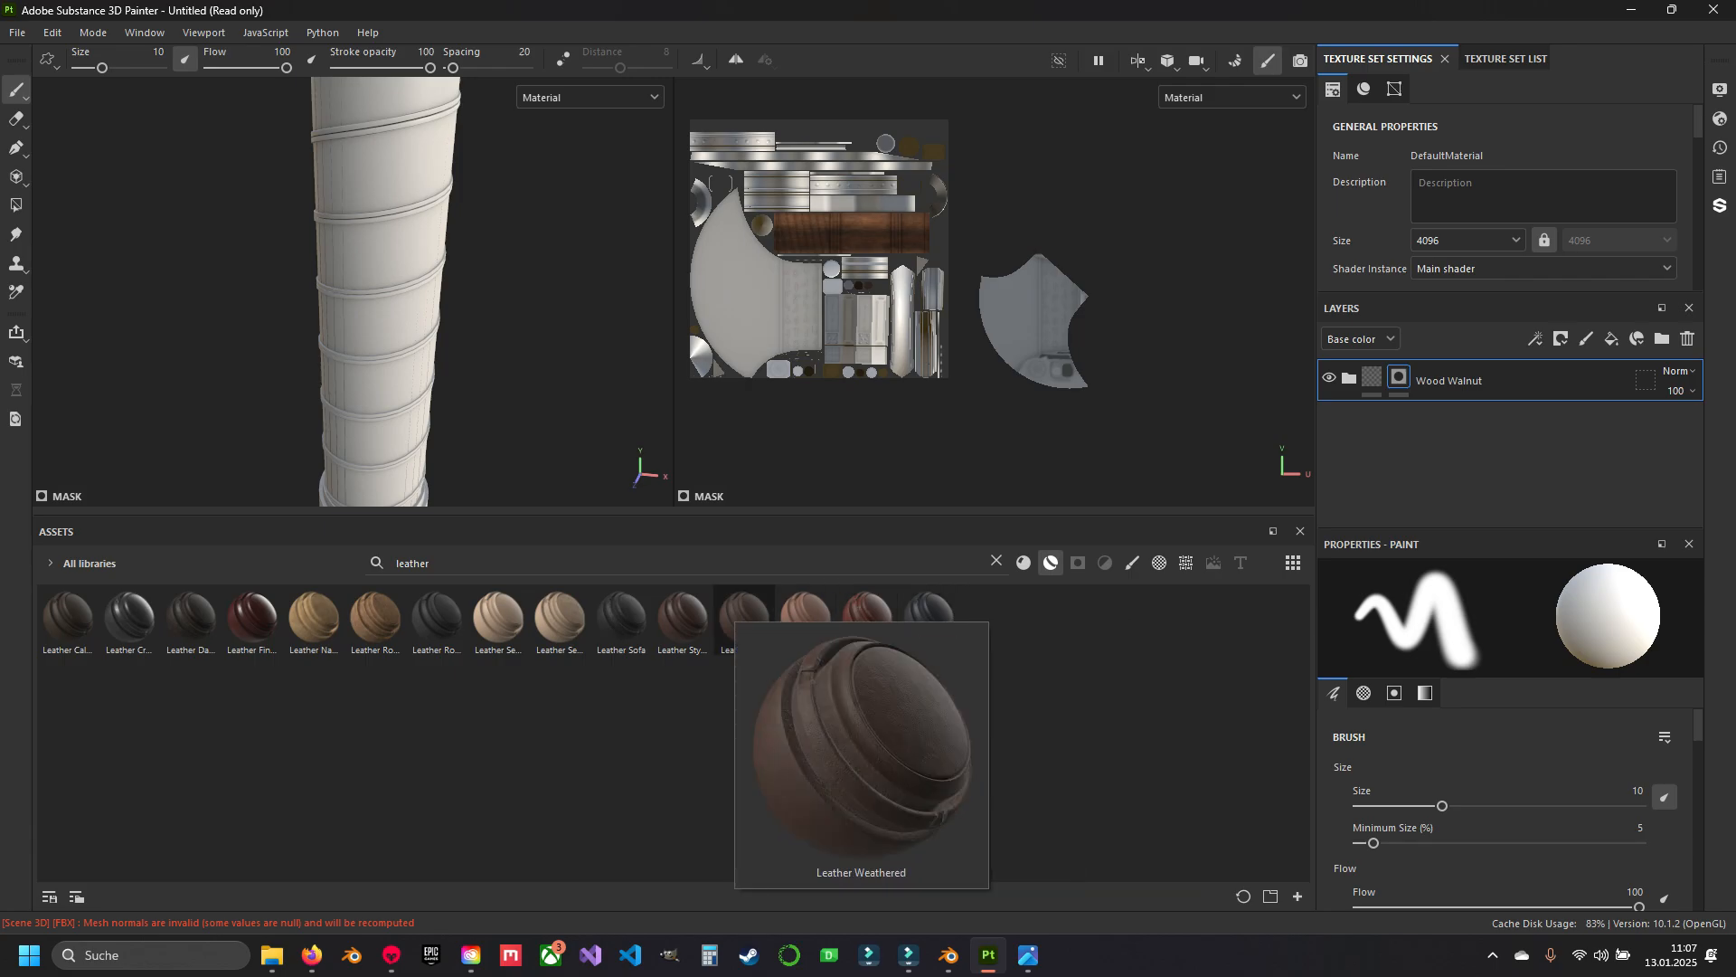
{"action": "mouse_move", "coordinate": [683, 618]}
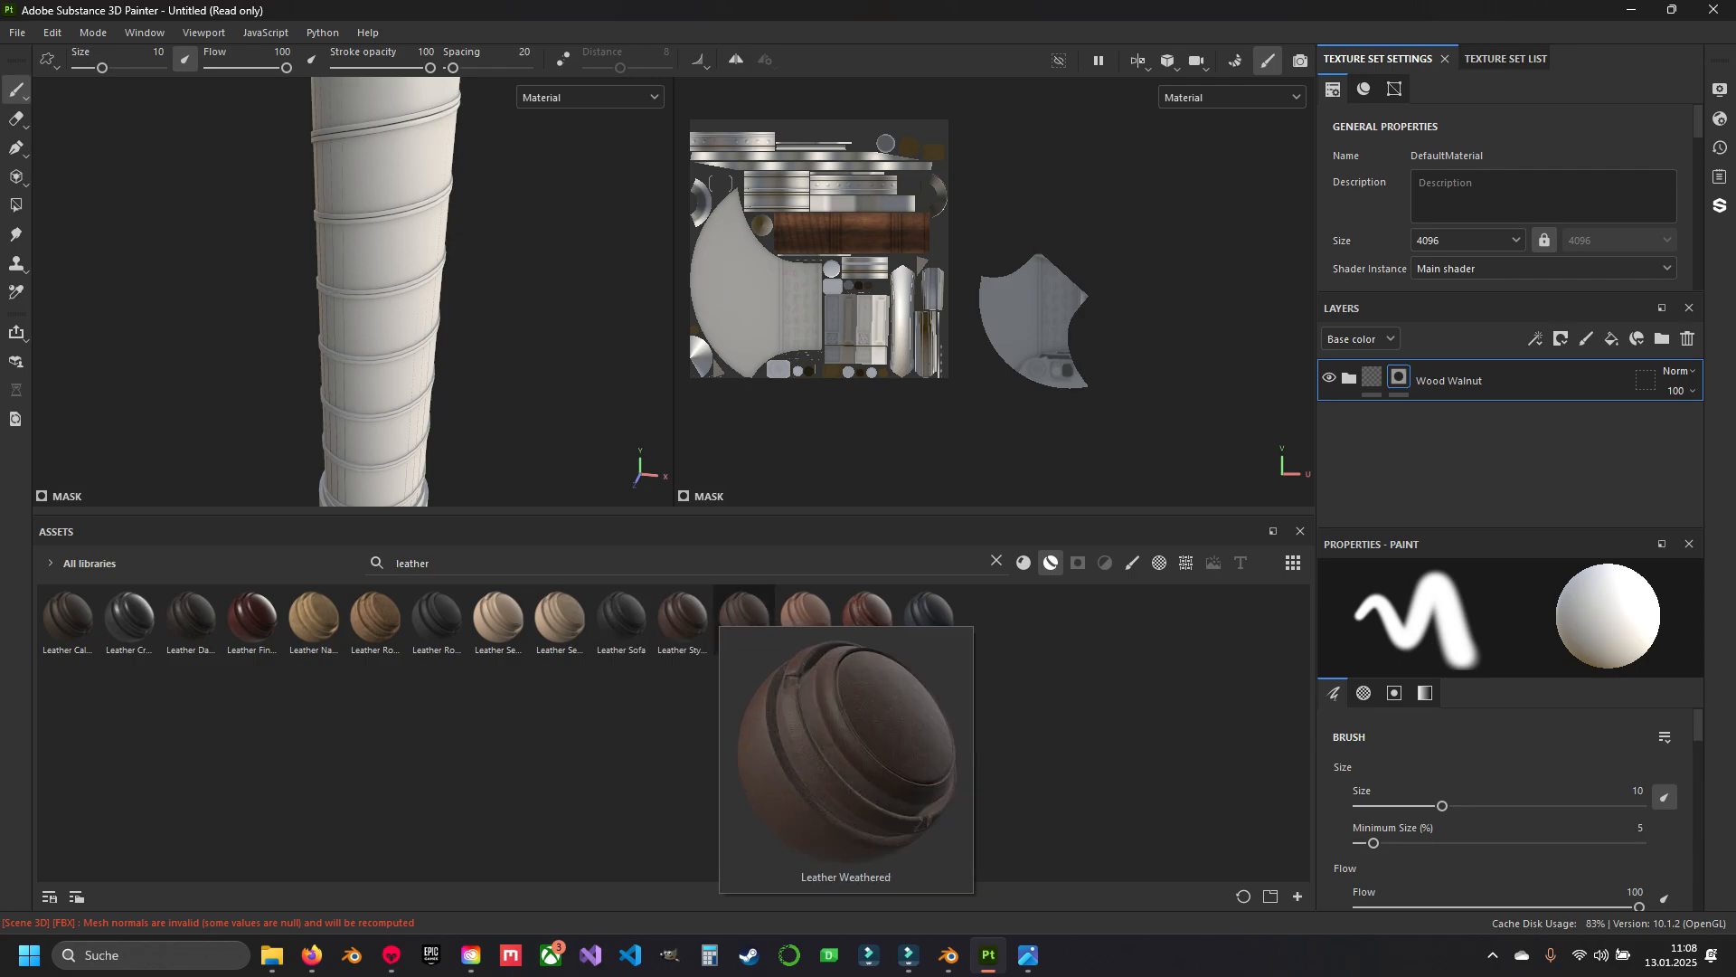
{"action": "left_click_drag", "start_coordinate": [743, 618], "coordinate": [1492, 403]}
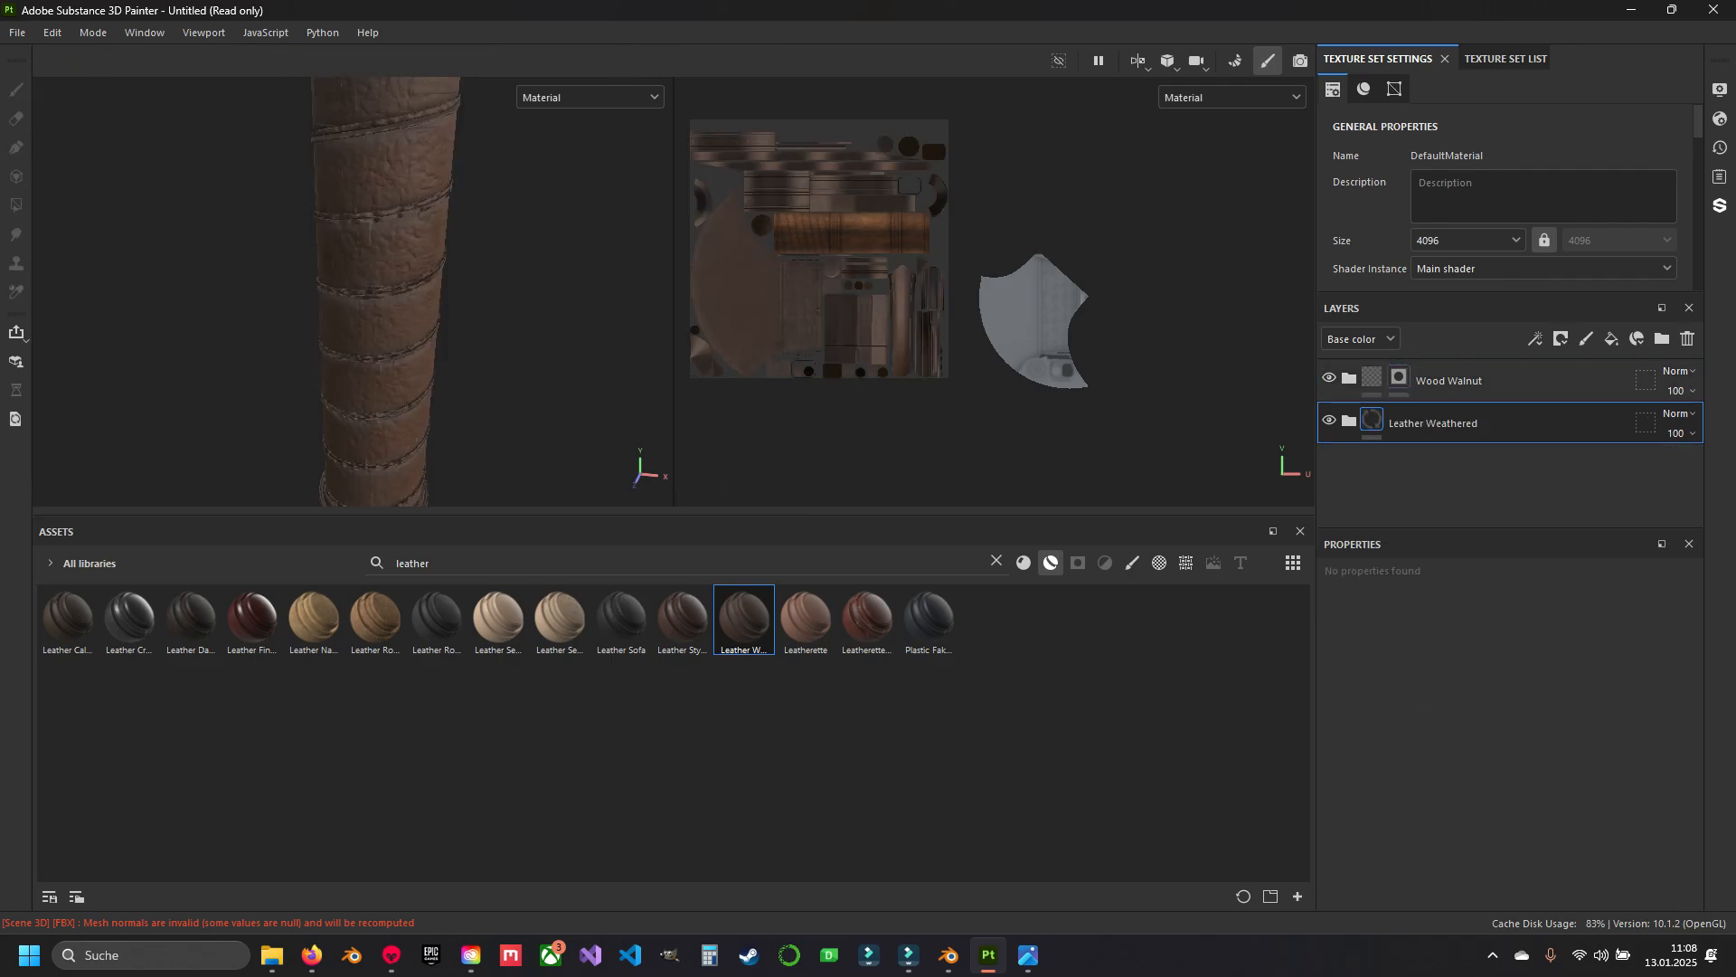
Inspect the leather on the wrapped grip and open the Mask Editor generator of the Leather Damages mask in the Leather Weathered folder.
{"action": "left_click_drag", "start_coordinate": [389, 343], "coordinate": [398, 290], "text": "alt"}
{"action": "mouse_move", "coordinate": [398, 181]}
{"action": "middle_mouse_down", "text": "alt"}
{"action": "mouse_move", "coordinate": [407, 434]}
{"action": "mouse_move", "coordinate": [402, 181]}
{"action": "middle_mouse_up", "text": "alt"}
{"action": "scroll", "coordinate": [403, 289], "scroll_direction": "up", "scroll_amount": 3}
{"action": "left_click_drag", "start_coordinate": [403, 307], "coordinate": [479, 294], "text": "alt"}
{"action": "scroll", "coordinate": [397, 272], "scroll_direction": "up", "scroll_amount": 2}
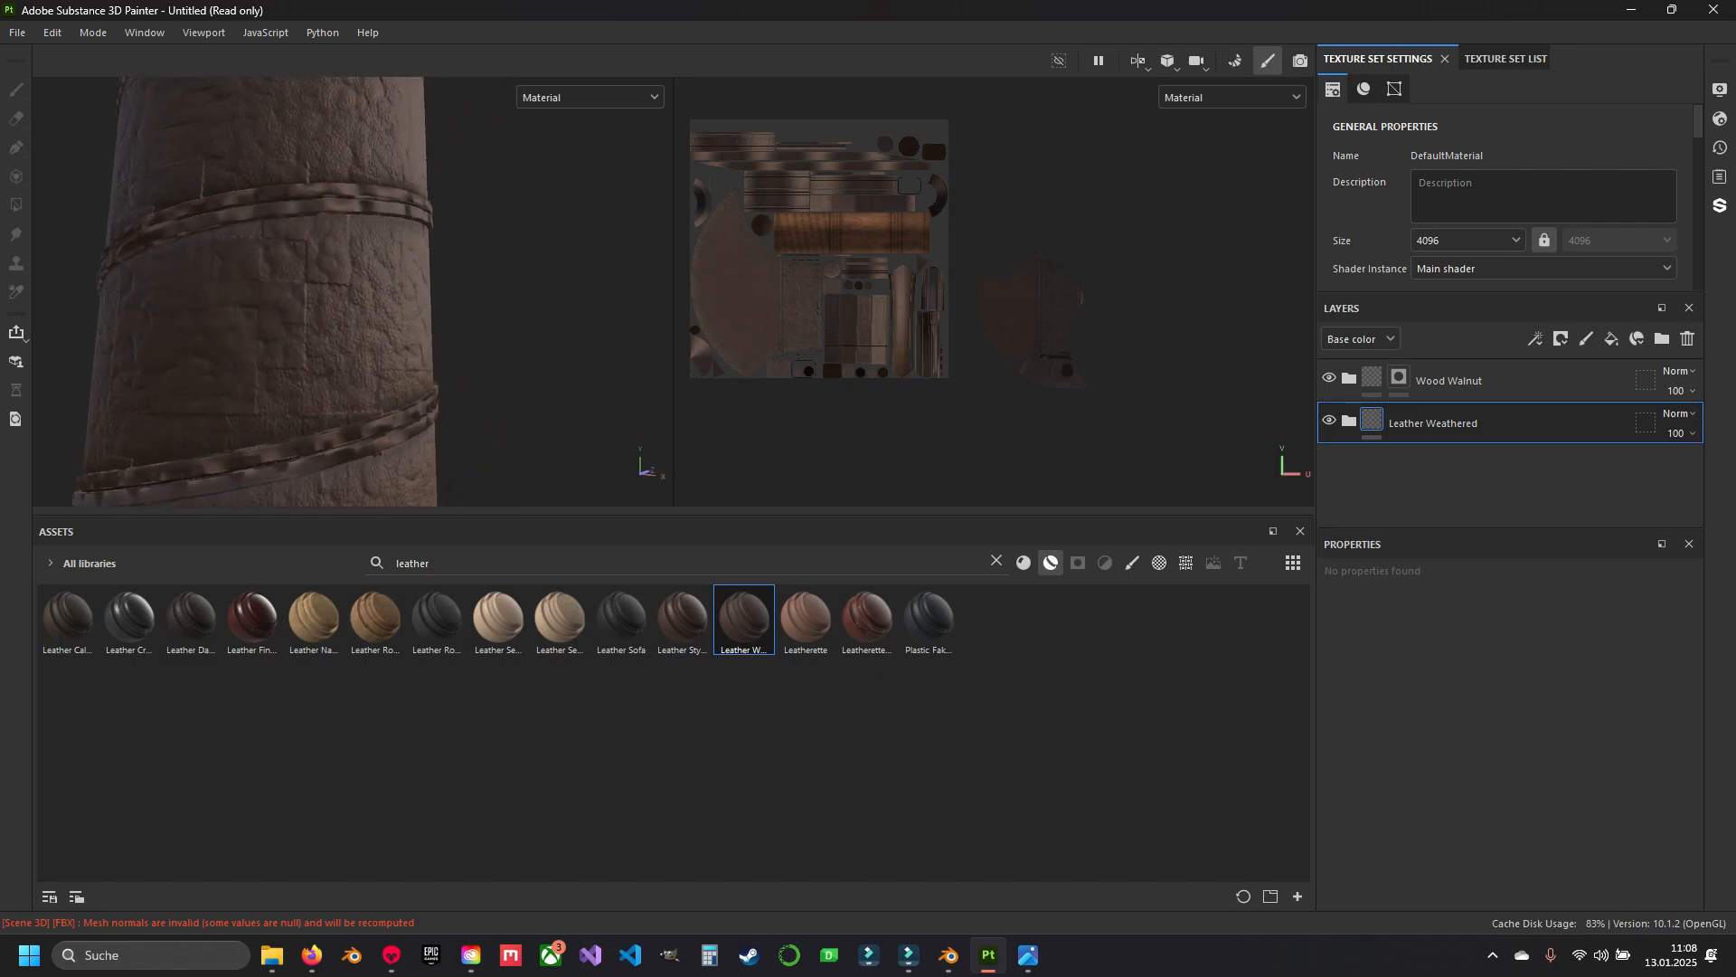
{"action": "left_click", "coordinate": [1348, 420]}
{"action": "scroll", "coordinate": [1348, 421], "scroll_direction": "down", "scroll_amount": 1}
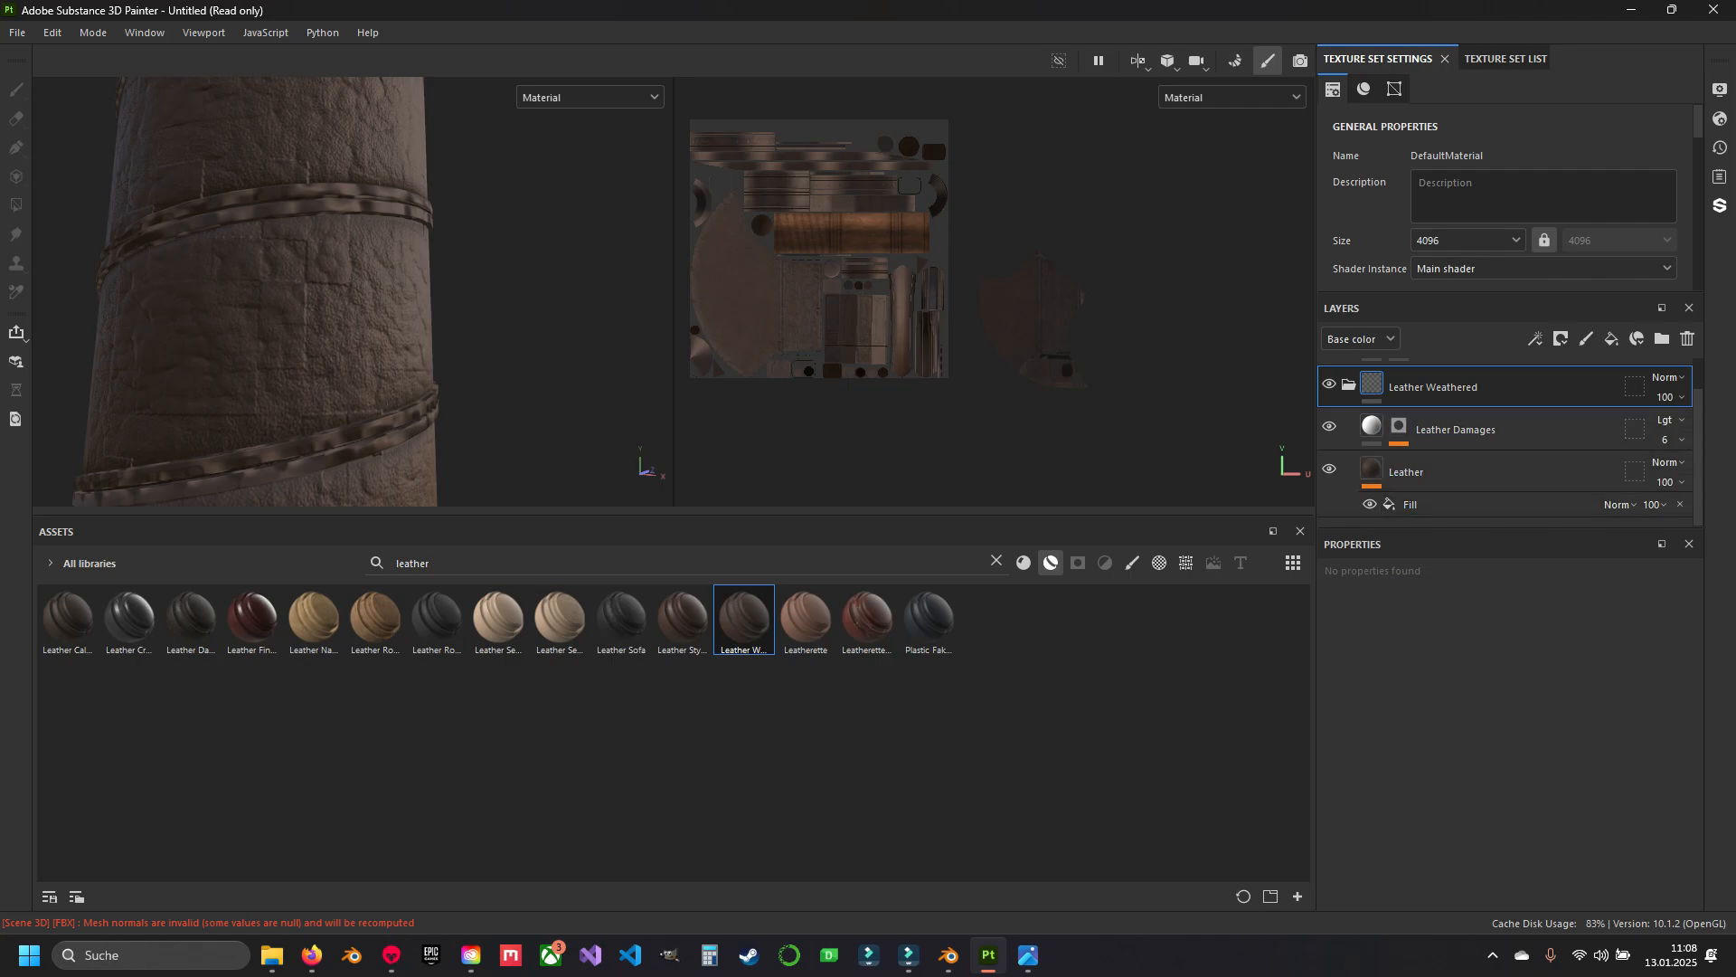
{"action": "left_click", "coordinate": [1399, 426]}
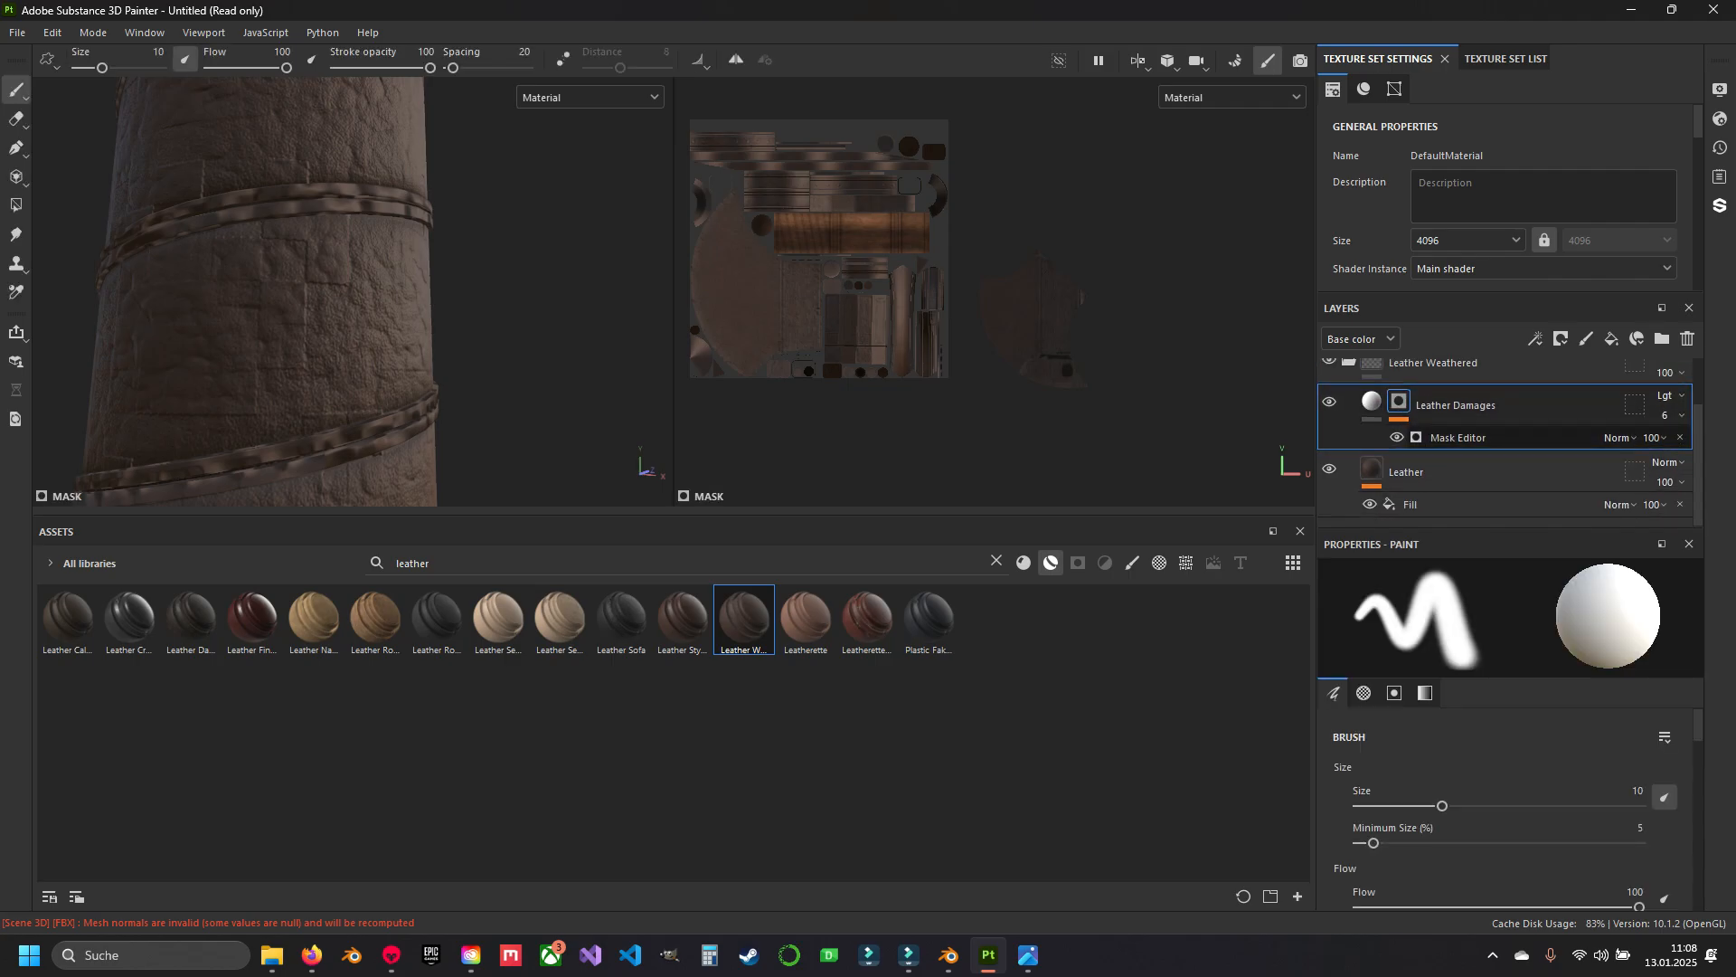
{"action": "left_click", "coordinate": [1459, 438]}
{"action": "scroll", "coordinate": [1505, 741], "scroll_direction": "down", "scroll_amount": 2}
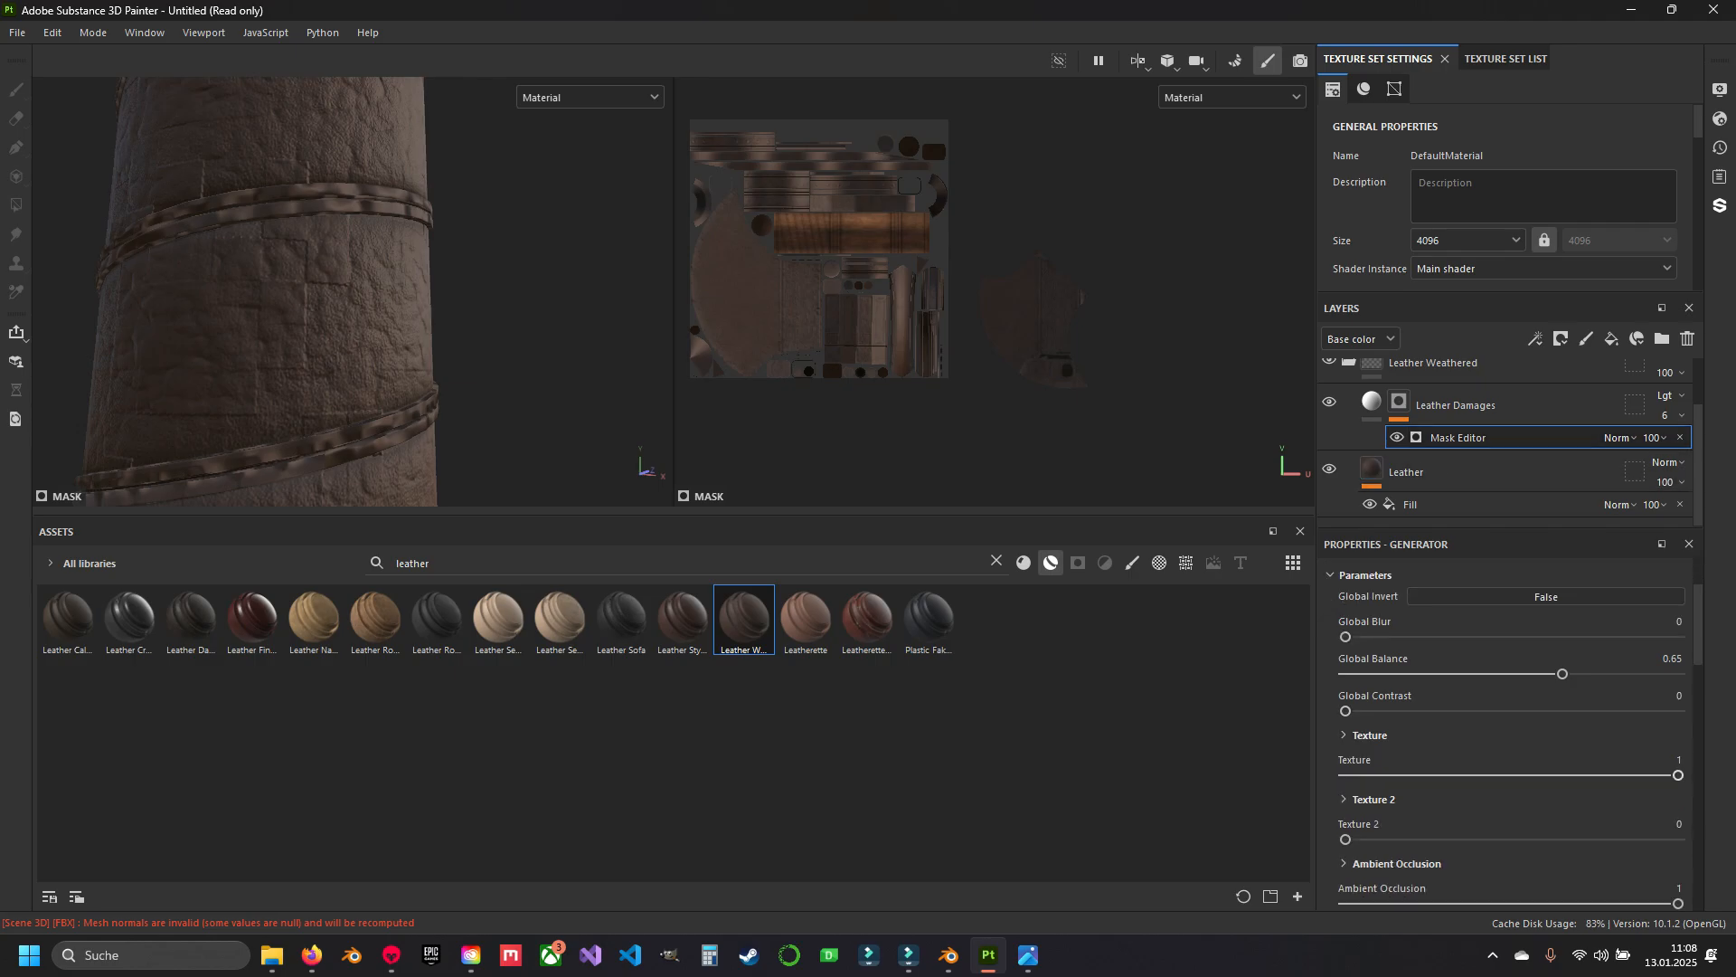
Examine the Texture and Texture 2 parameters of the Leather Damages Mask Editor, including their triplanar options.
{"action": "left_click", "coordinate": [1369, 735]}
{"action": "scroll", "coordinate": [1369, 735], "scroll_direction": "down", "scroll_amount": 4}
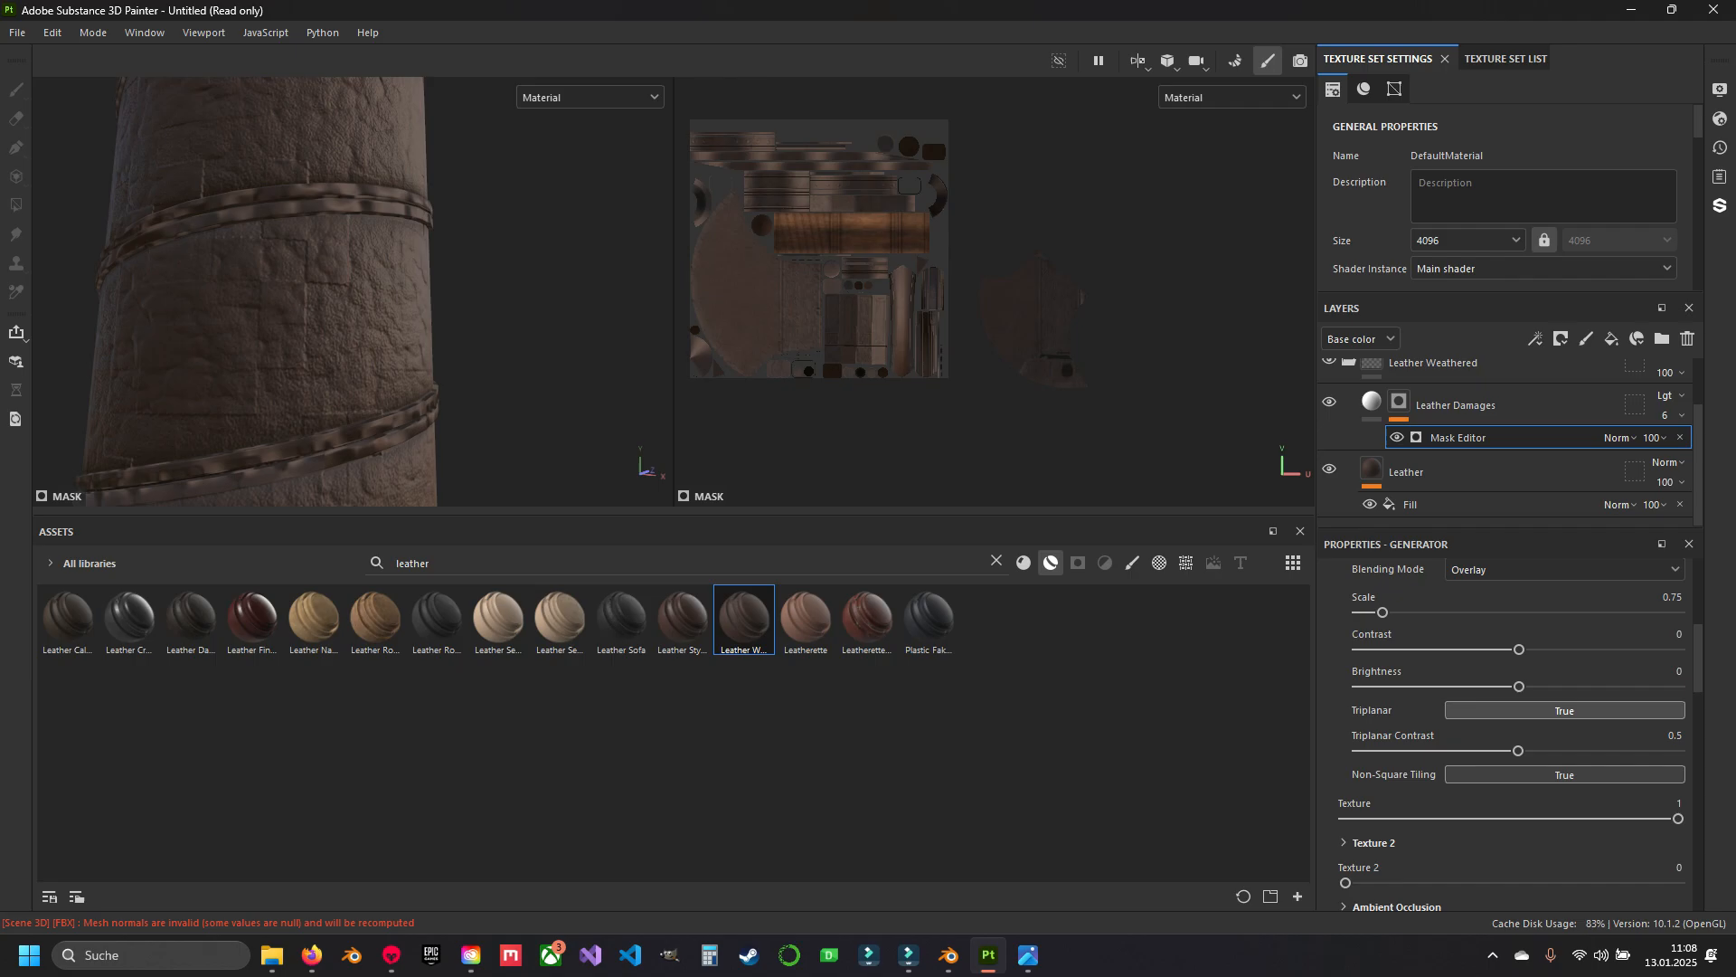
{"action": "scroll", "coordinate": [1510, 723], "scroll_direction": "down", "scroll_amount": 3}
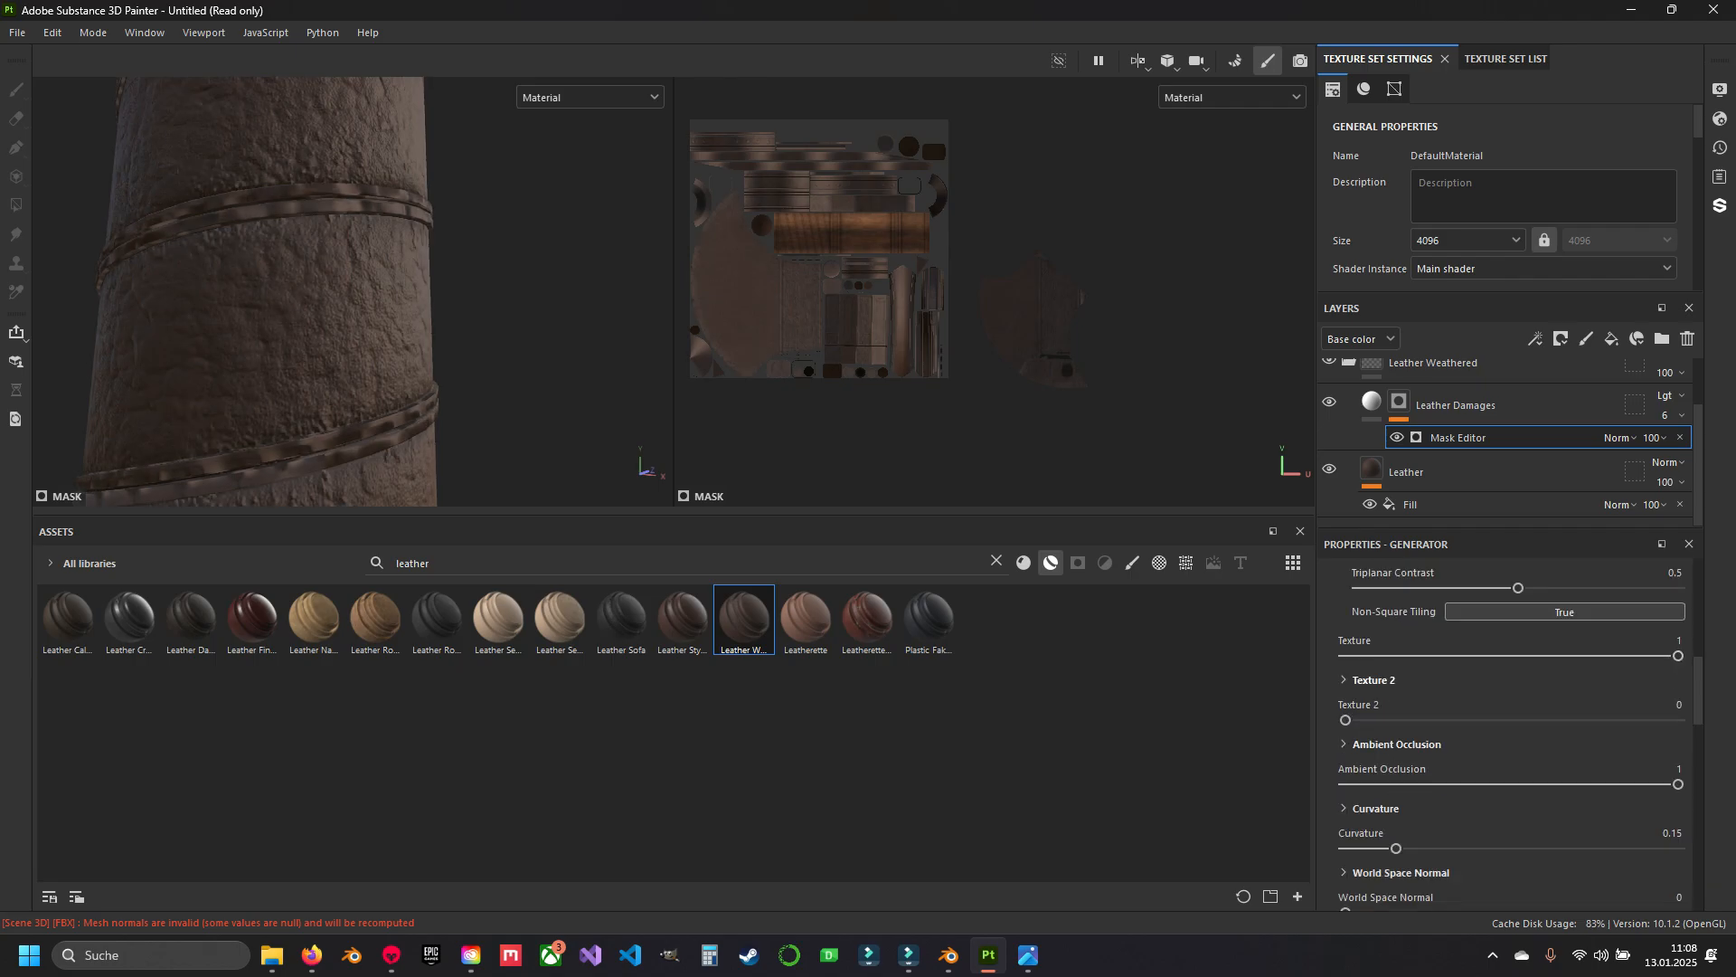
{"action": "left_click", "coordinate": [1373, 679]}
{"action": "scroll", "coordinate": [1510, 724], "scroll_direction": "down", "scroll_amount": 2}
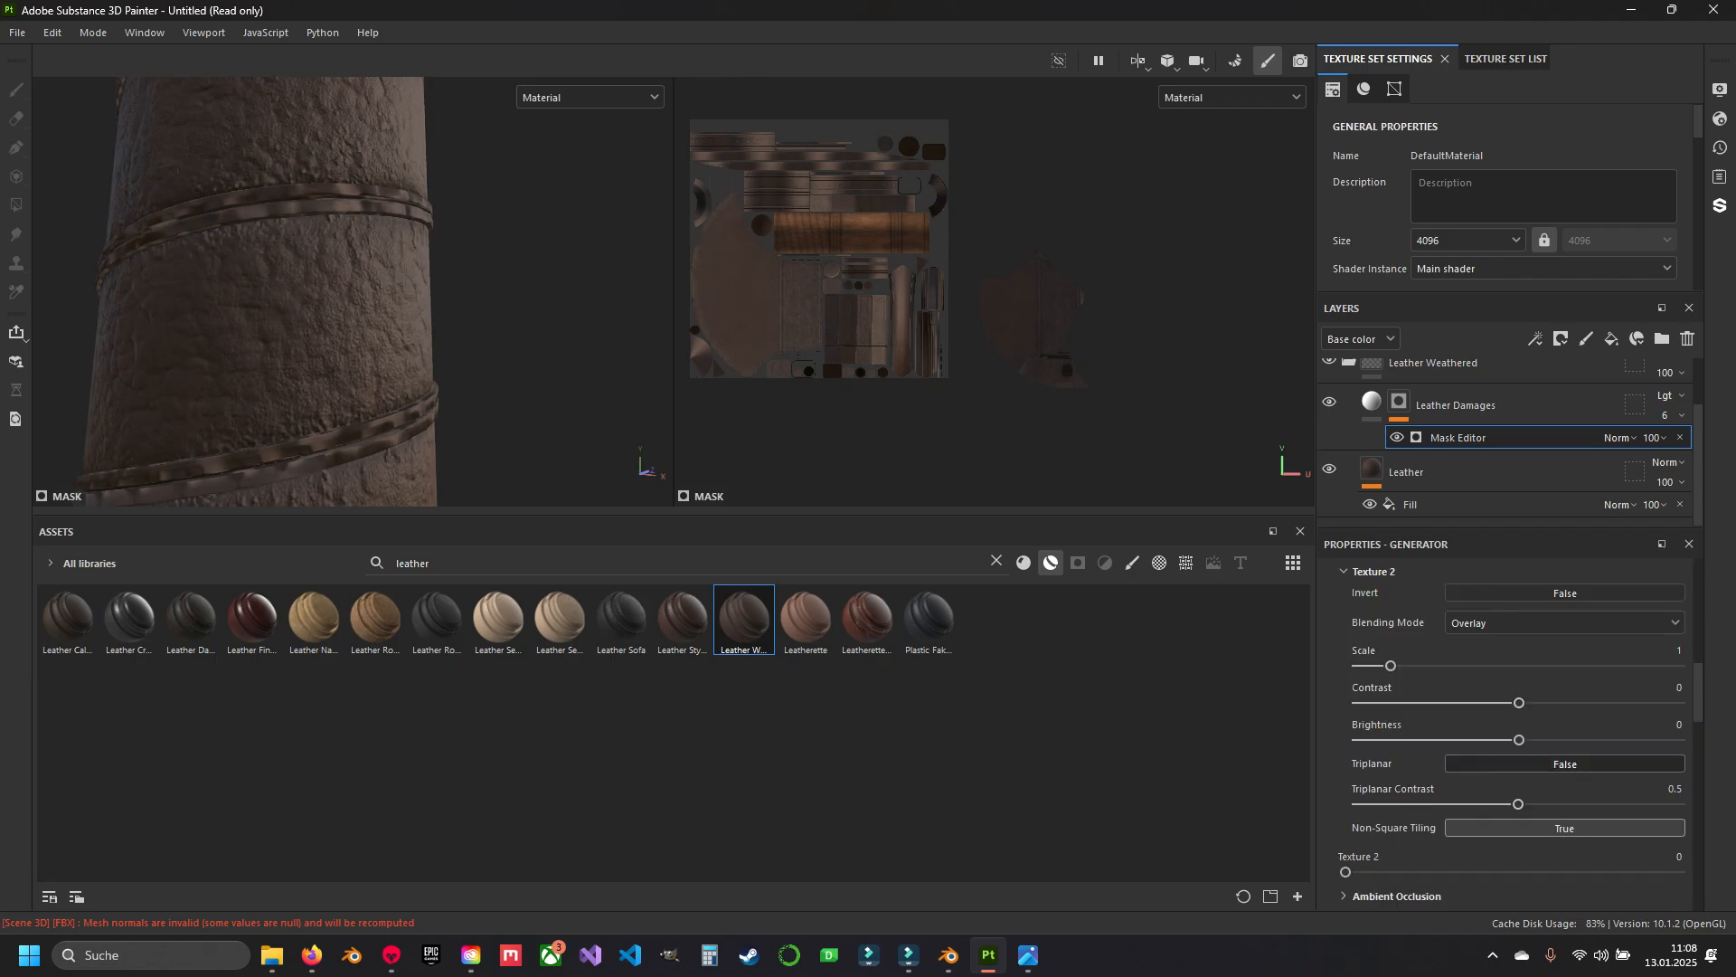
{"action": "scroll", "coordinate": [1510, 723], "scroll_direction": "up", "scroll_amount": 5}
Open the Leather Damages layer's fill properties and toggle the Leather layer's visibility to check its effect on the grip.
{"action": "left_click", "coordinate": [1371, 401]}
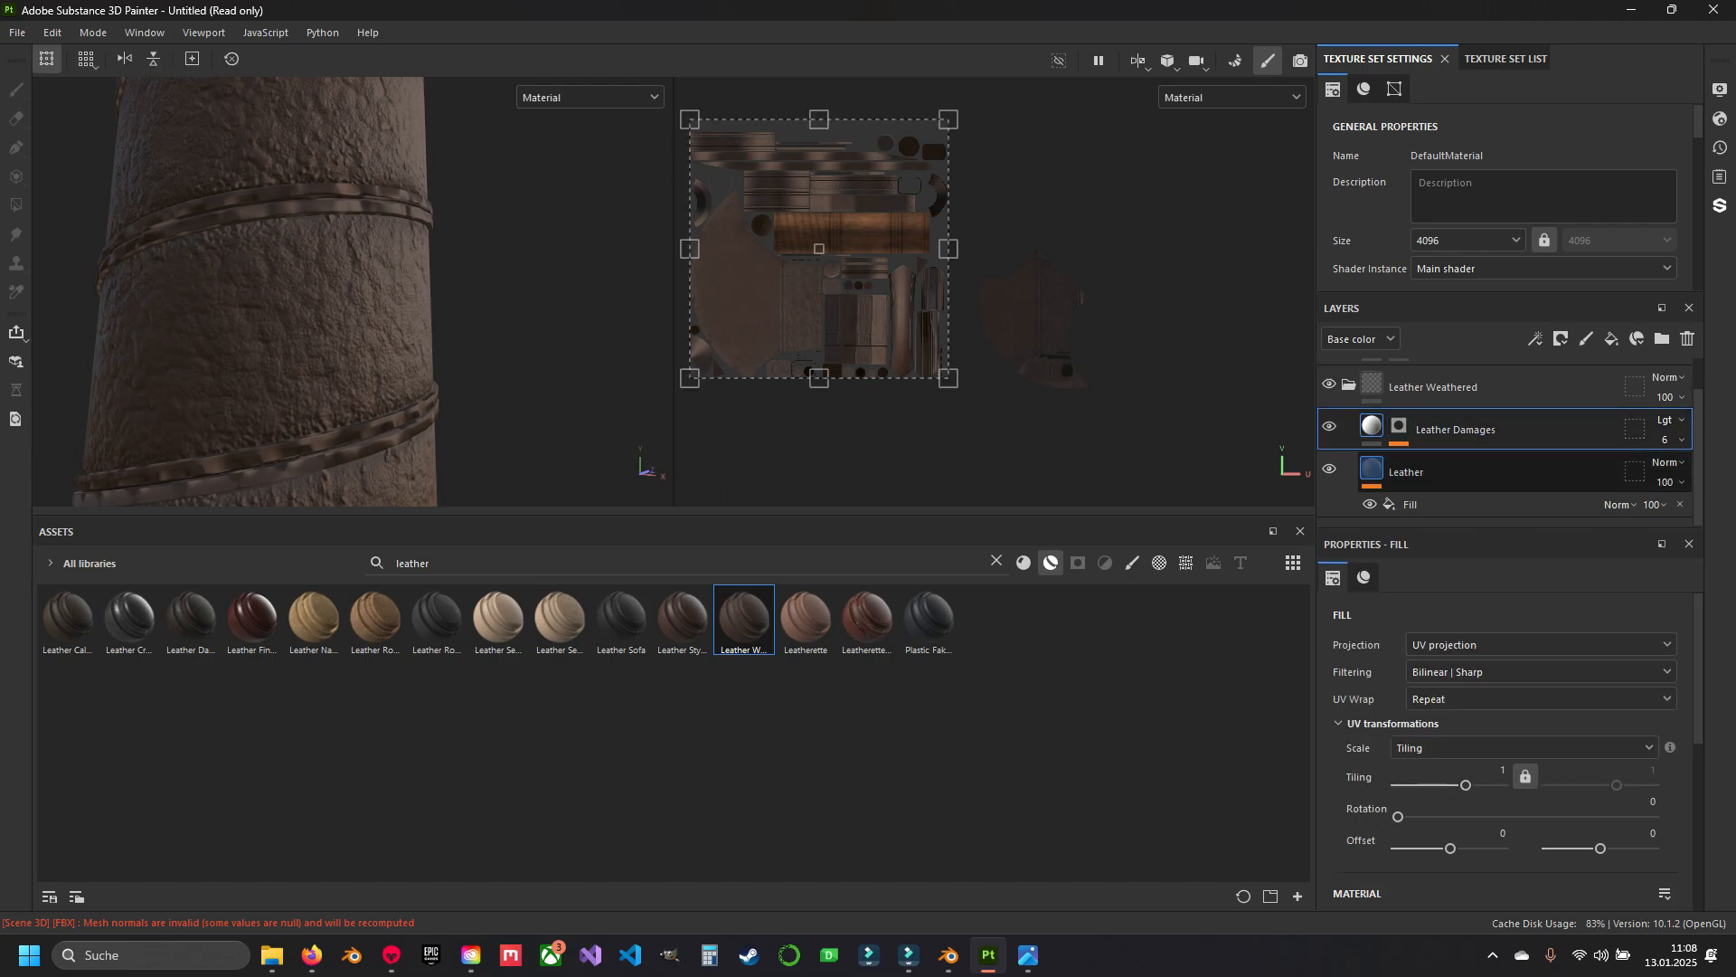
{"action": "left_click", "coordinate": [1329, 469]}
{"action": "left_click", "coordinate": [1329, 468]}
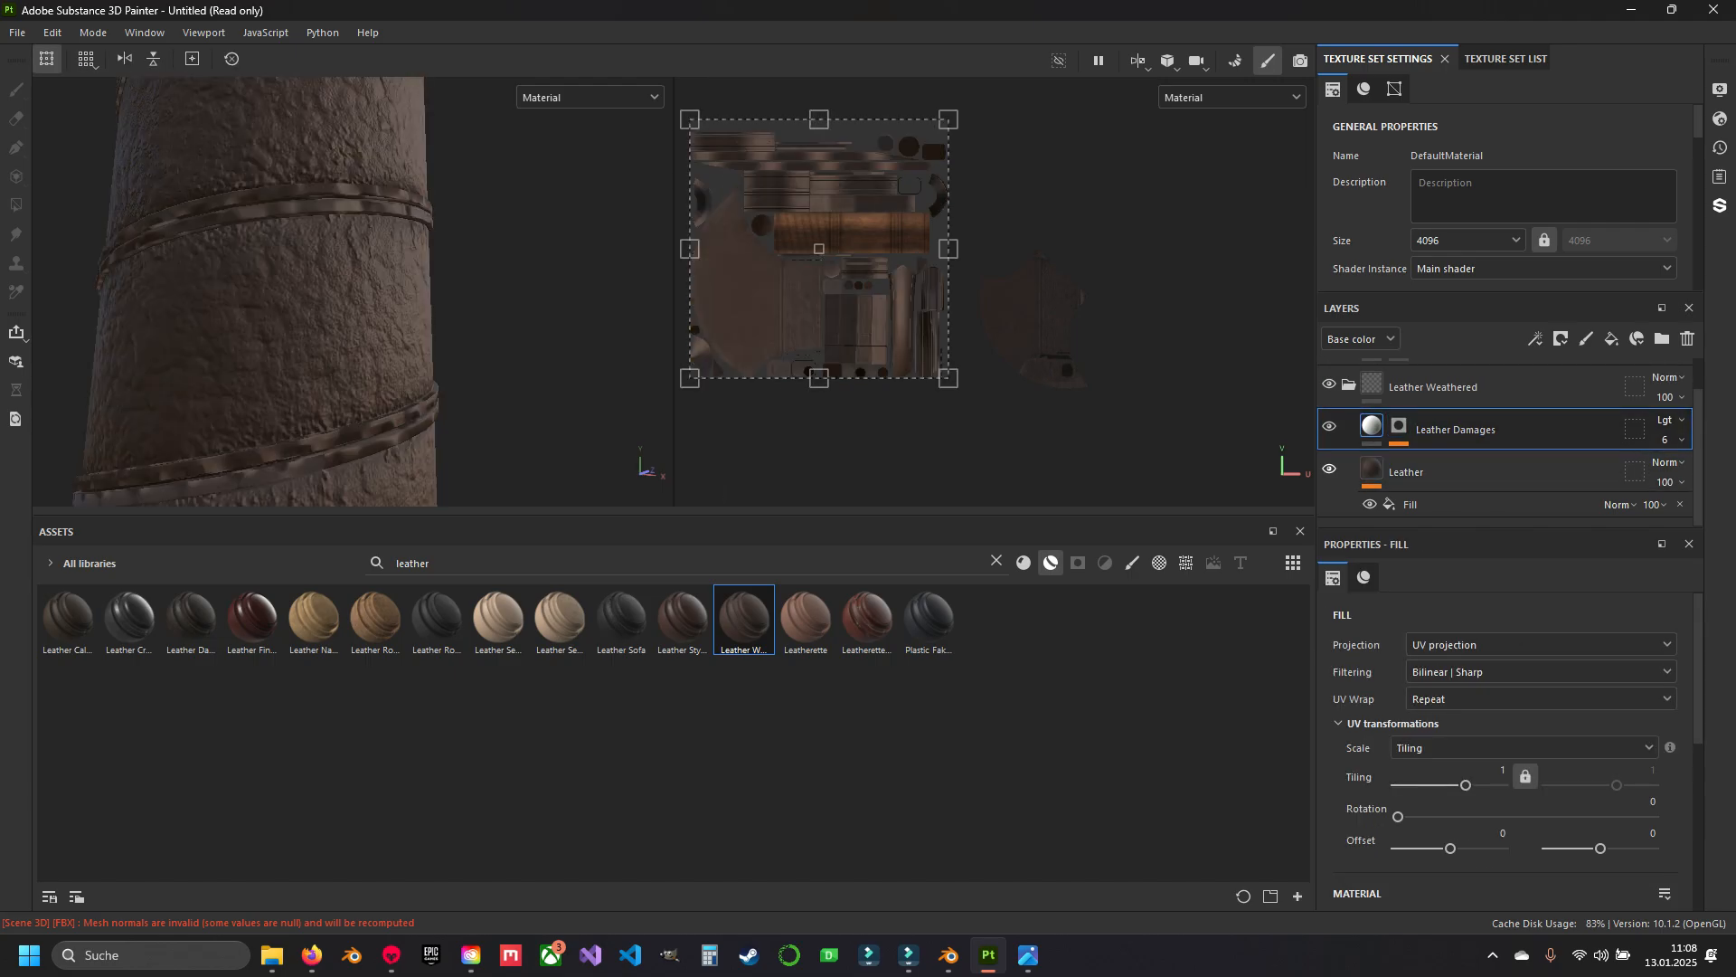
{"action": "scroll", "coordinate": [1329, 468], "scroll_direction": "up", "scroll_amount": 1}
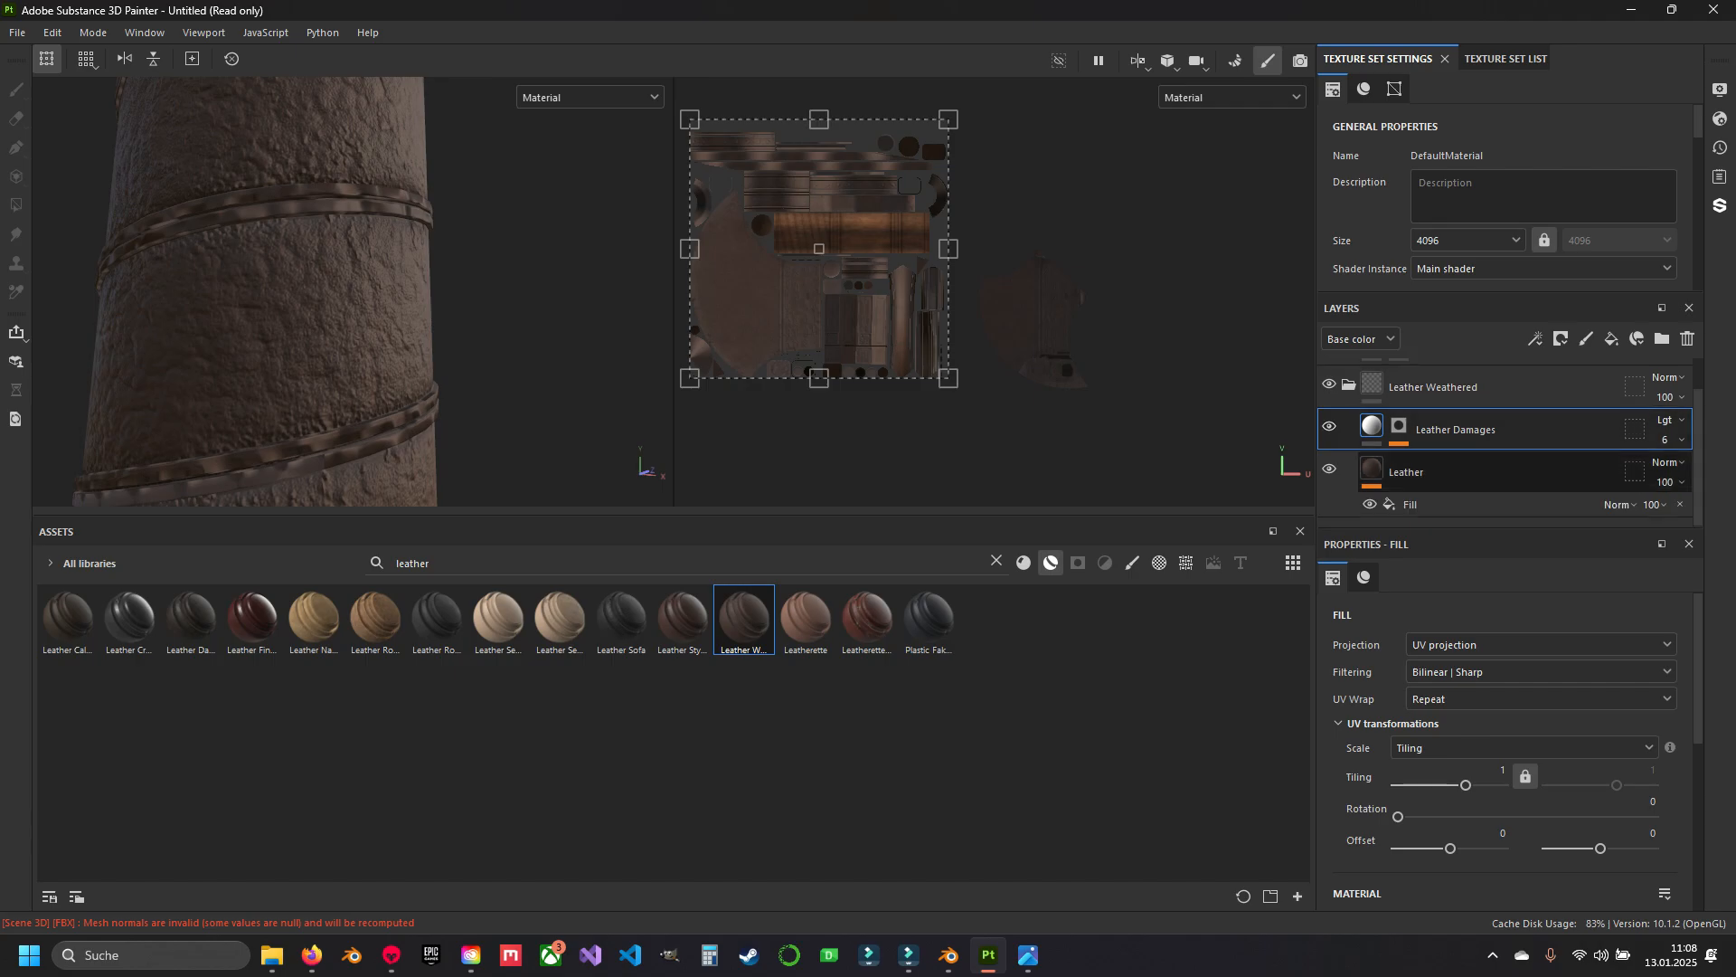
Toggle the Leather and Leather Damages layers' visibility to compare their effect on the wrapped grip.
{"action": "scroll", "coordinate": [1505, 443], "scroll_direction": "down", "scroll_amount": 1}
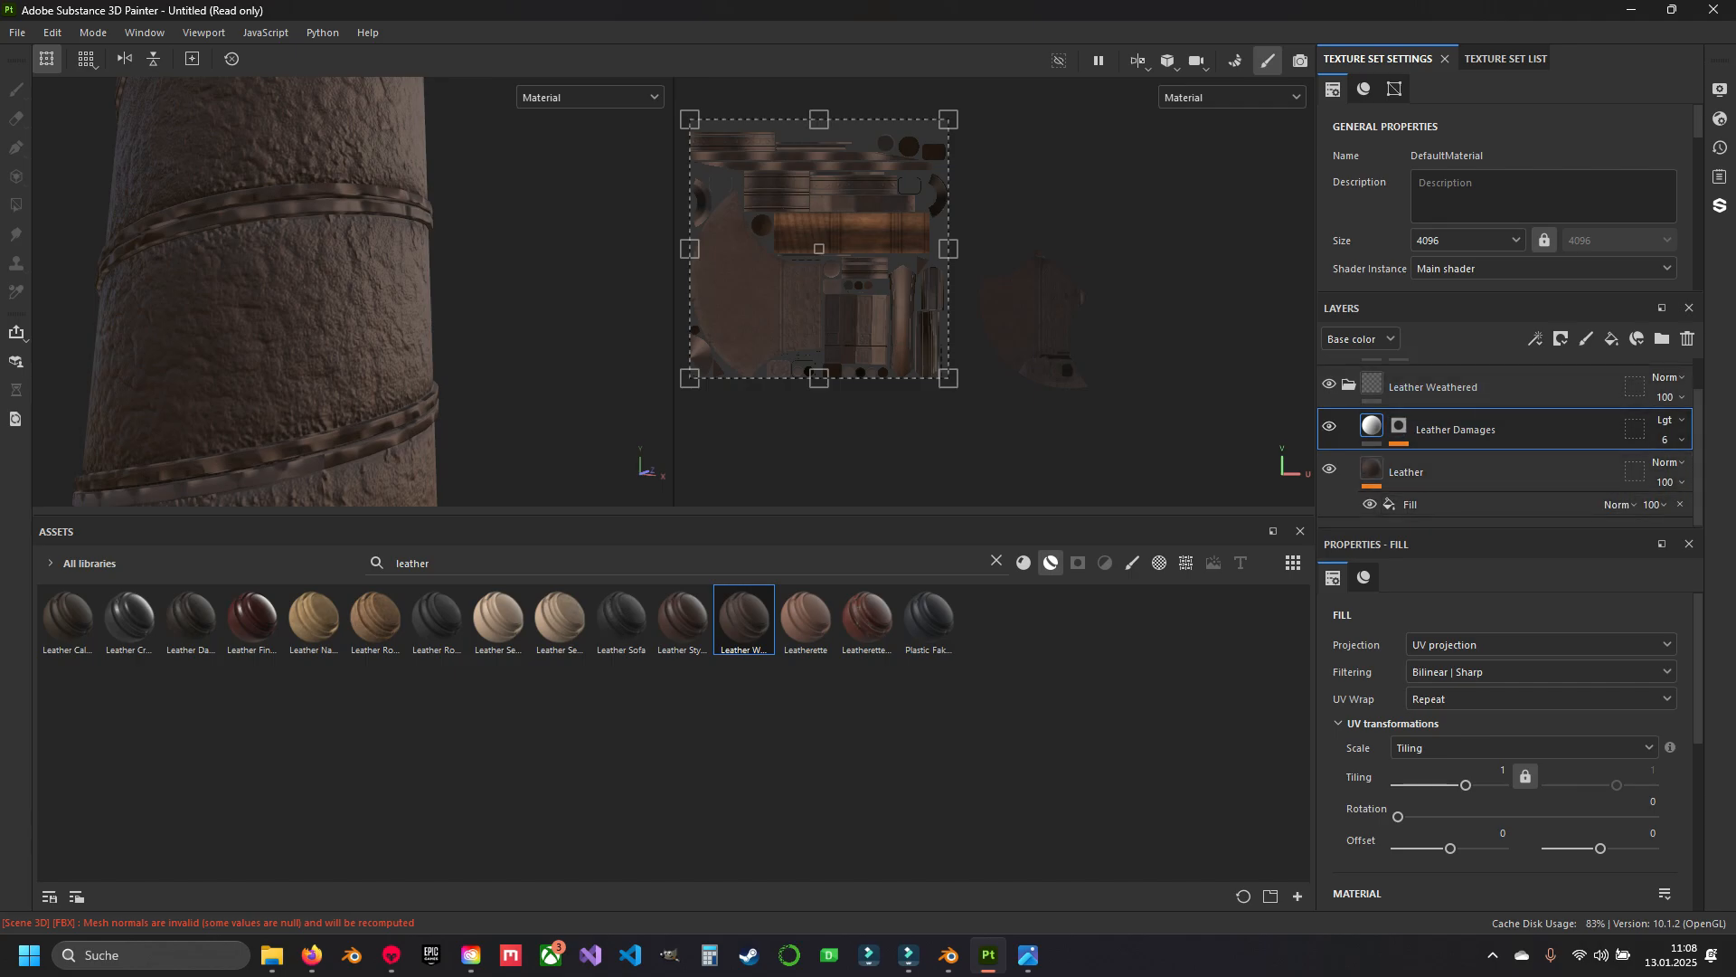
{"action": "left_click_drag", "start_coordinate": [389, 272], "coordinate": [280, 312], "text": "alt"}
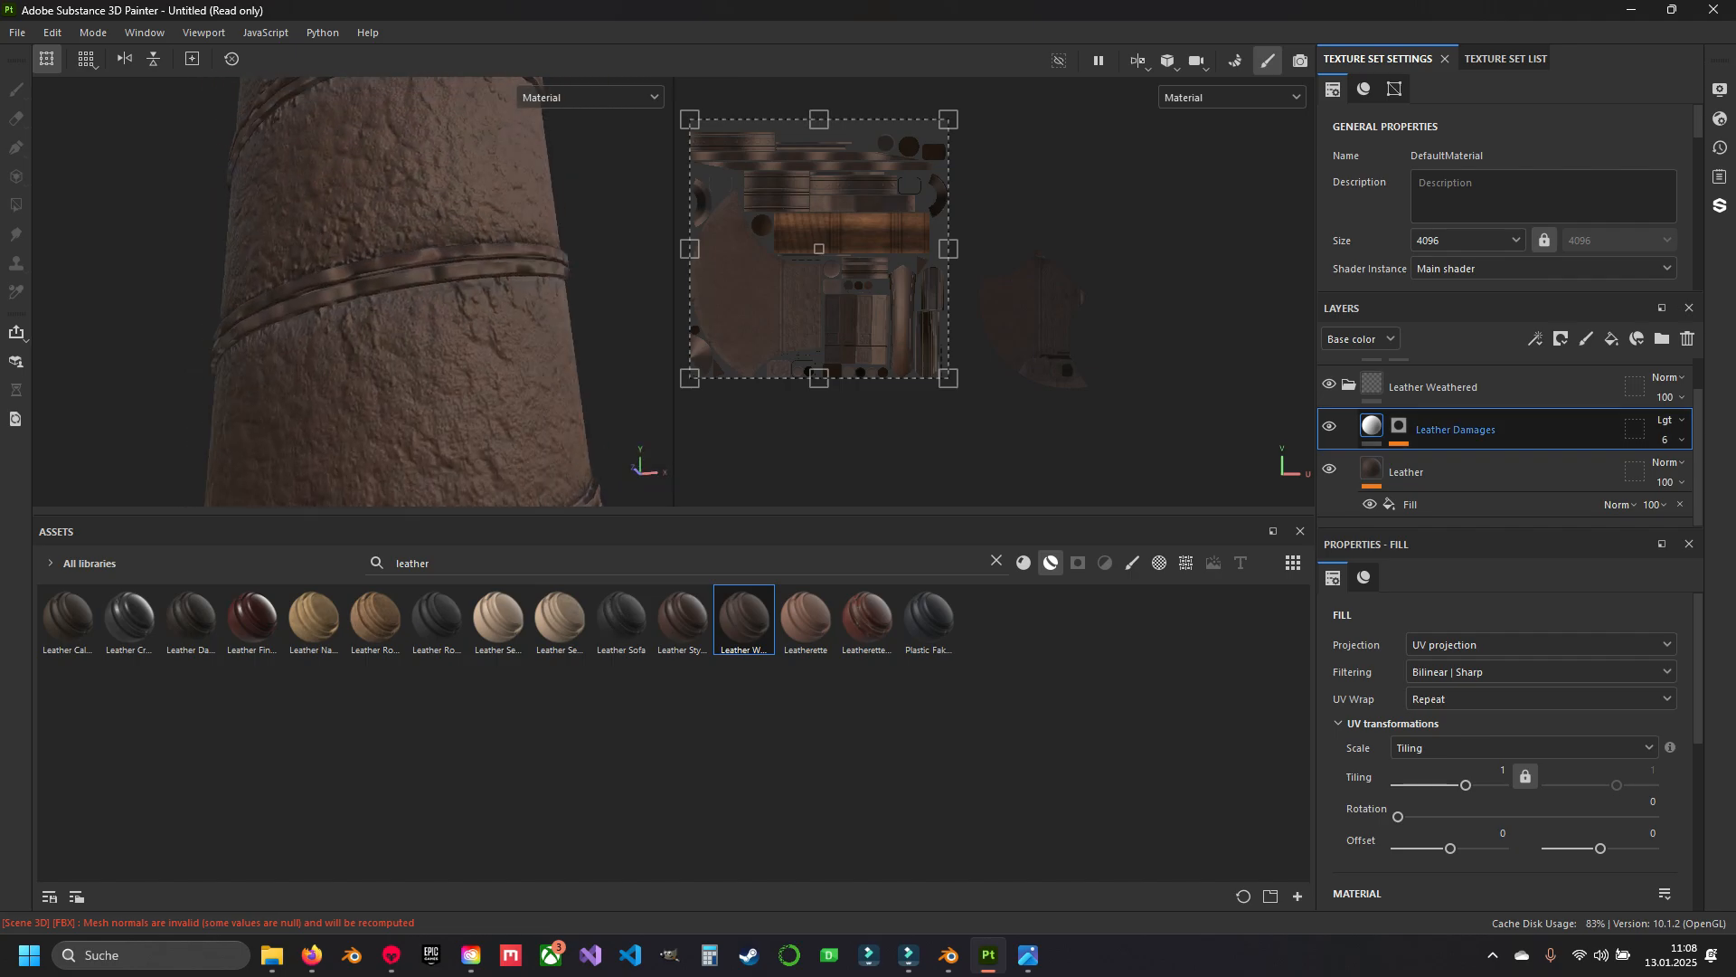
{"action": "left_click", "coordinate": [1329, 468]}
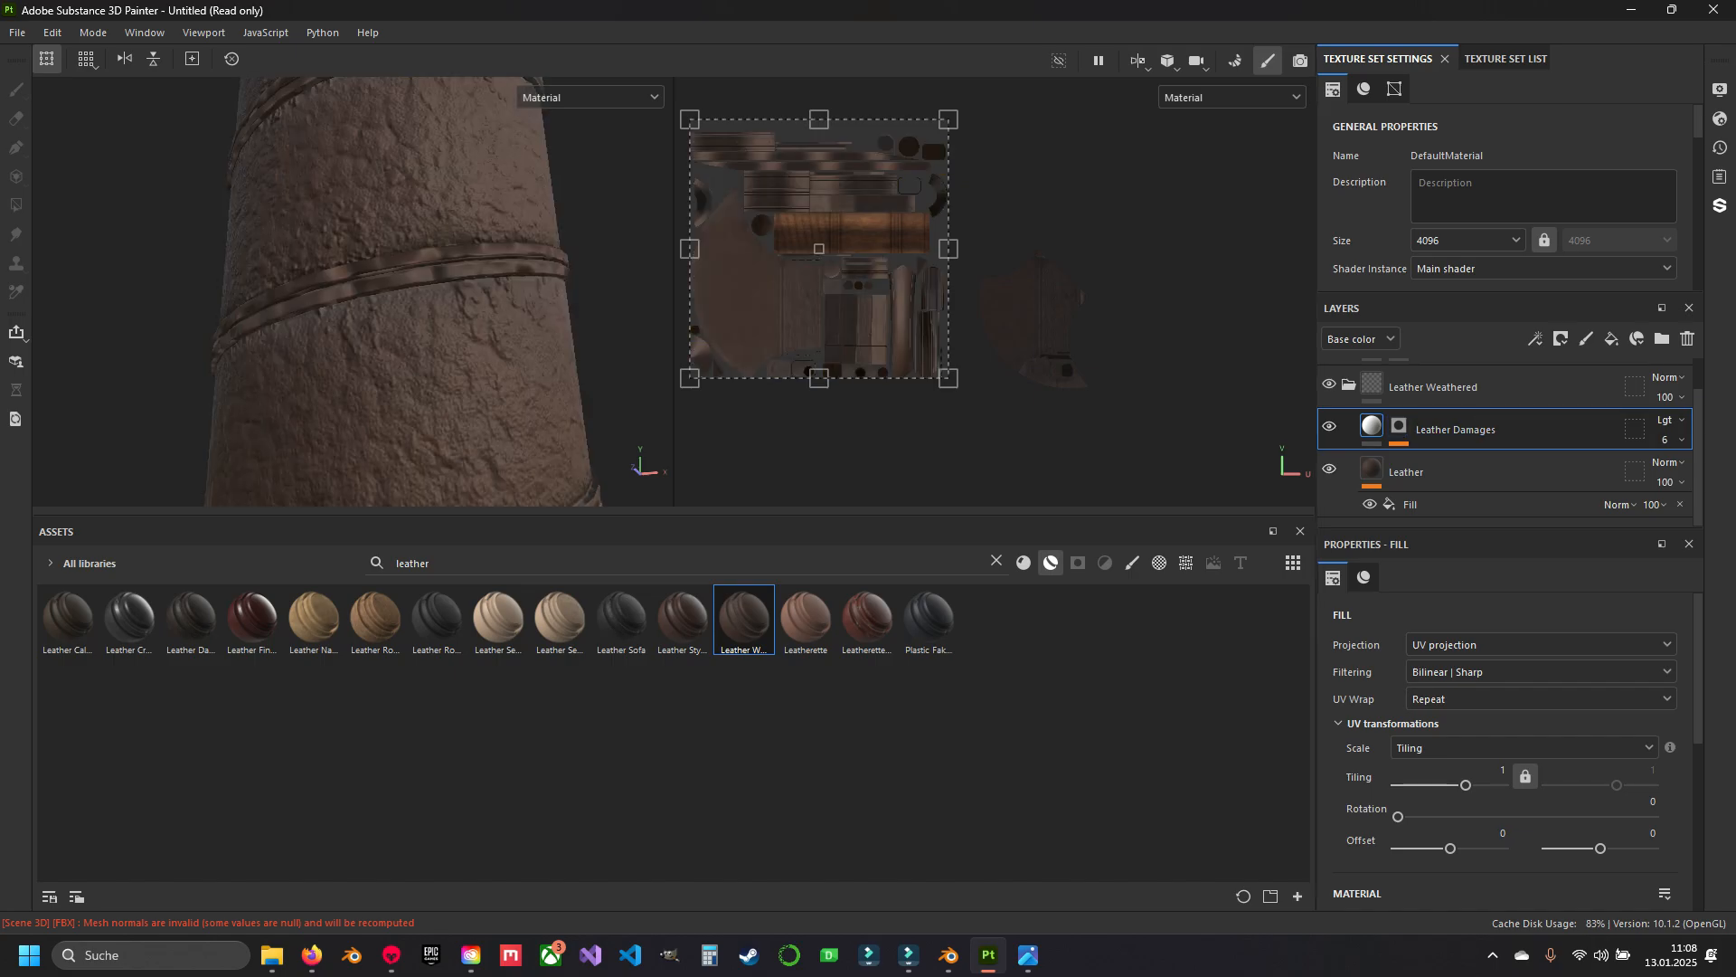
{"action": "left_click", "coordinate": [1330, 426]}
{"action": "left_click", "coordinate": [1329, 426]}
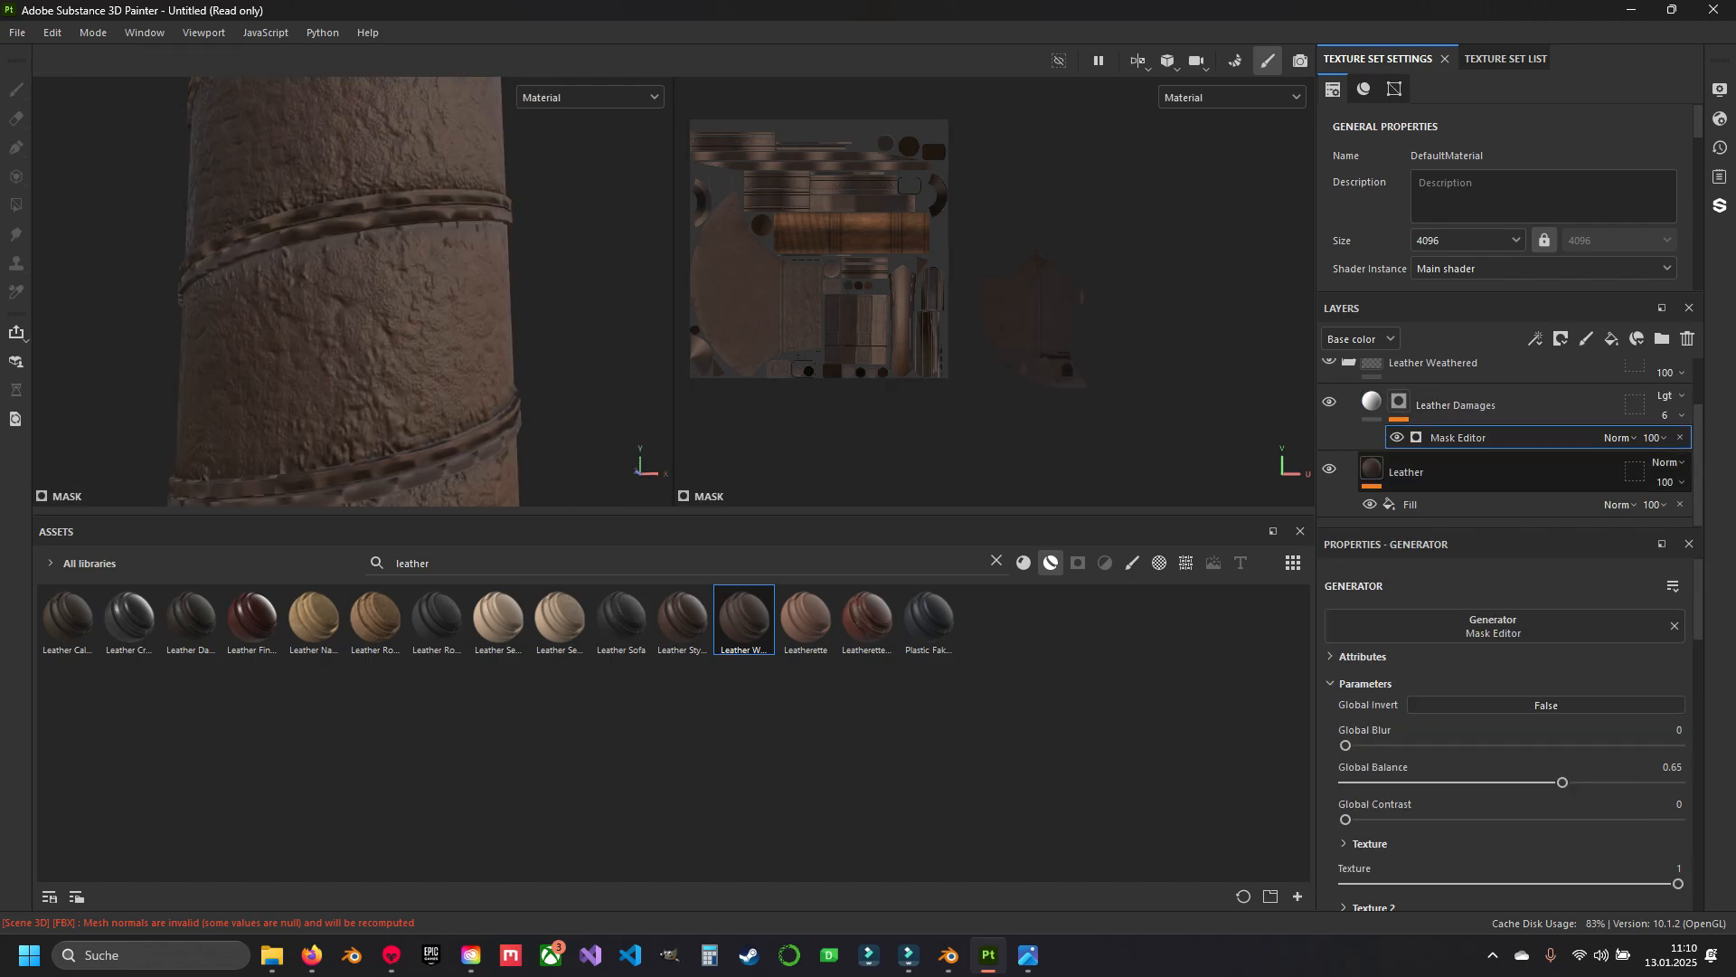
Set the Leather layer's fill to tri-planar projection with a tiling of 6 and check the grip.
{"action": "left_click", "coordinate": [1406, 472]}
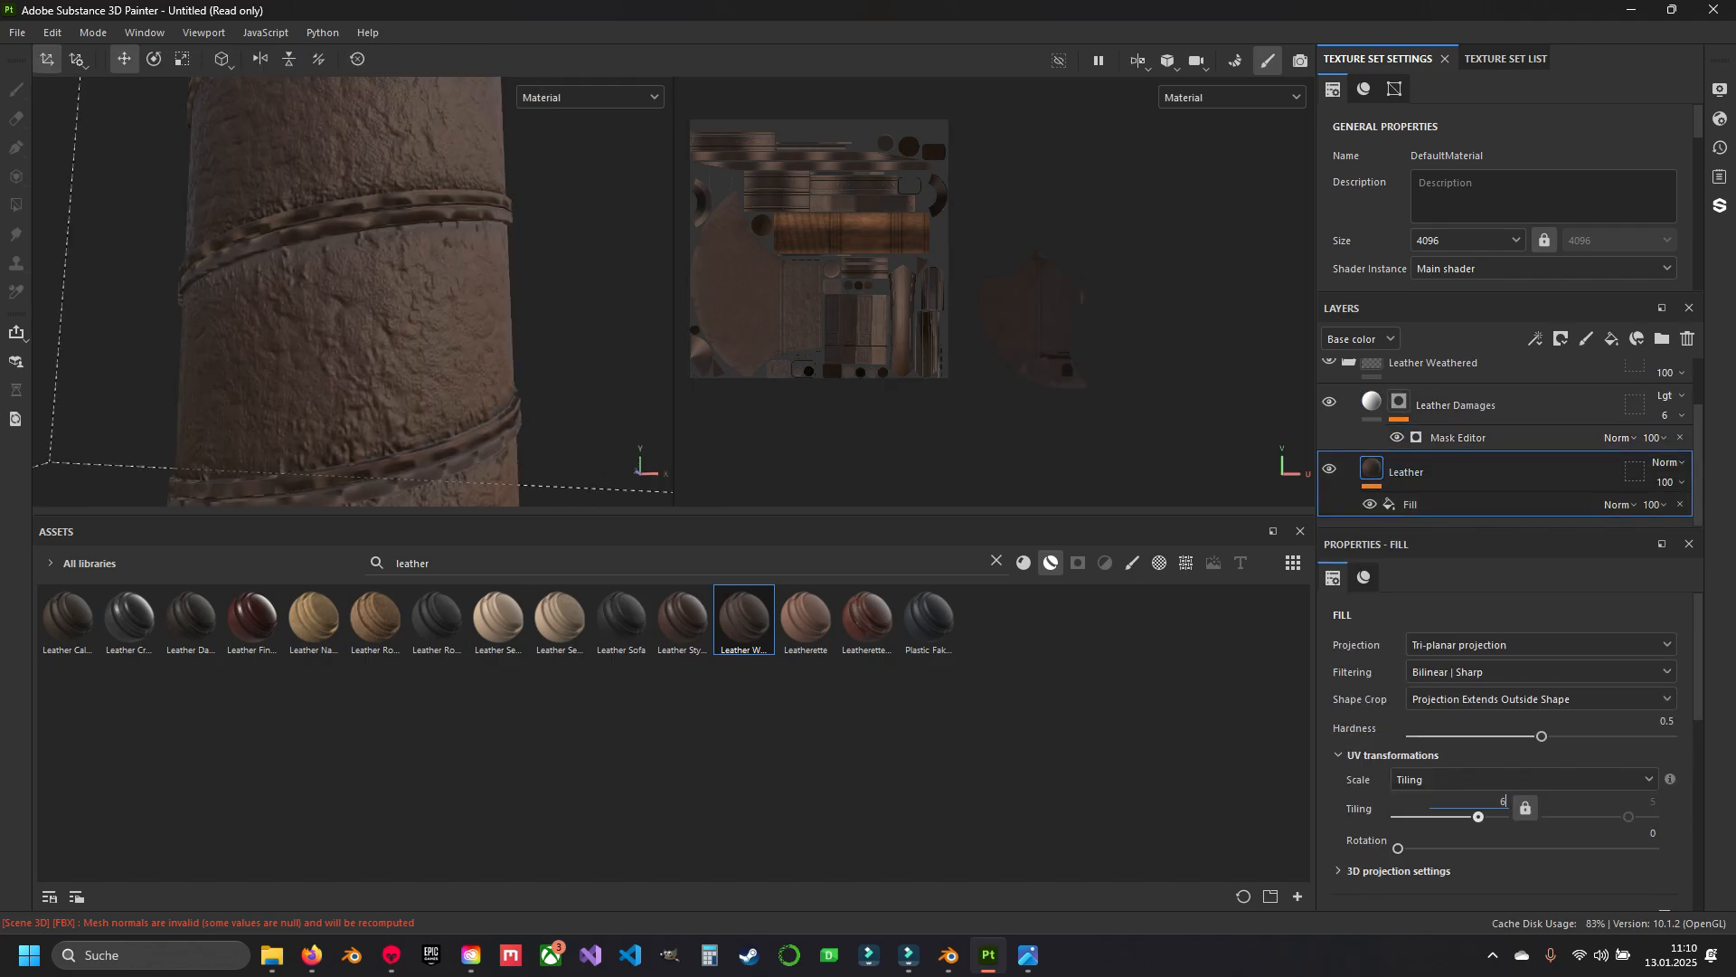
{"action": "type", "text": "6"}
{"action": "key", "text": "Return"}
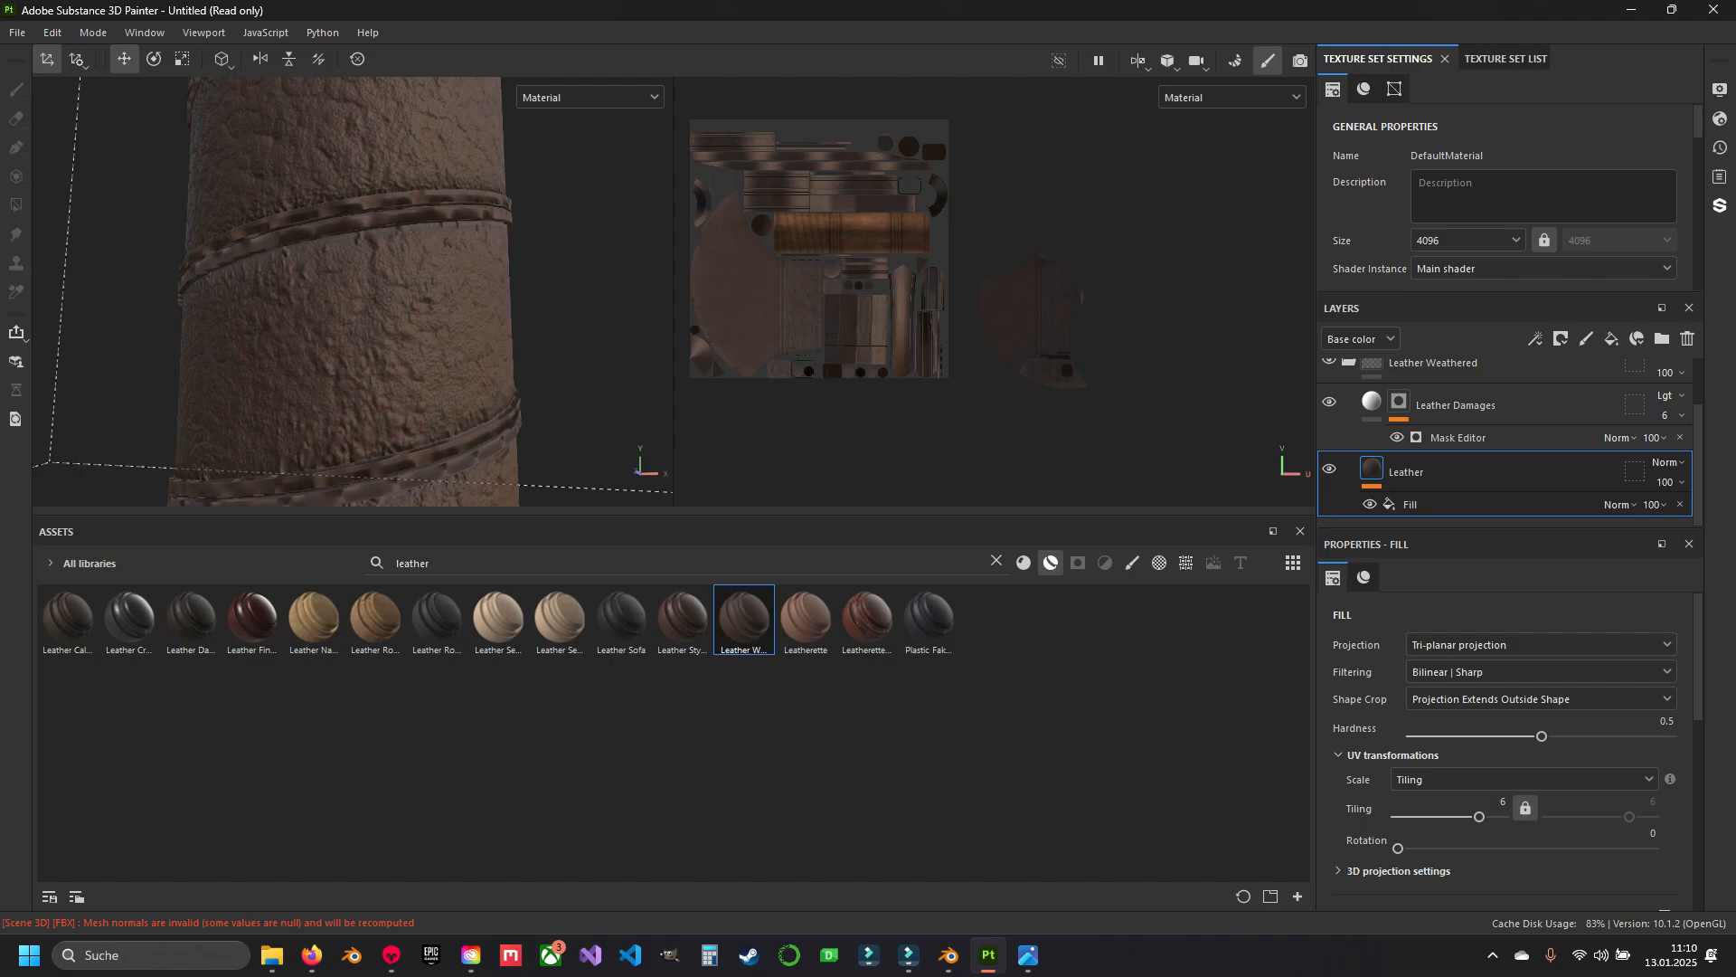
{"action": "scroll", "coordinate": [352, 291], "scroll_direction": "down", "scroll_amount": 6}
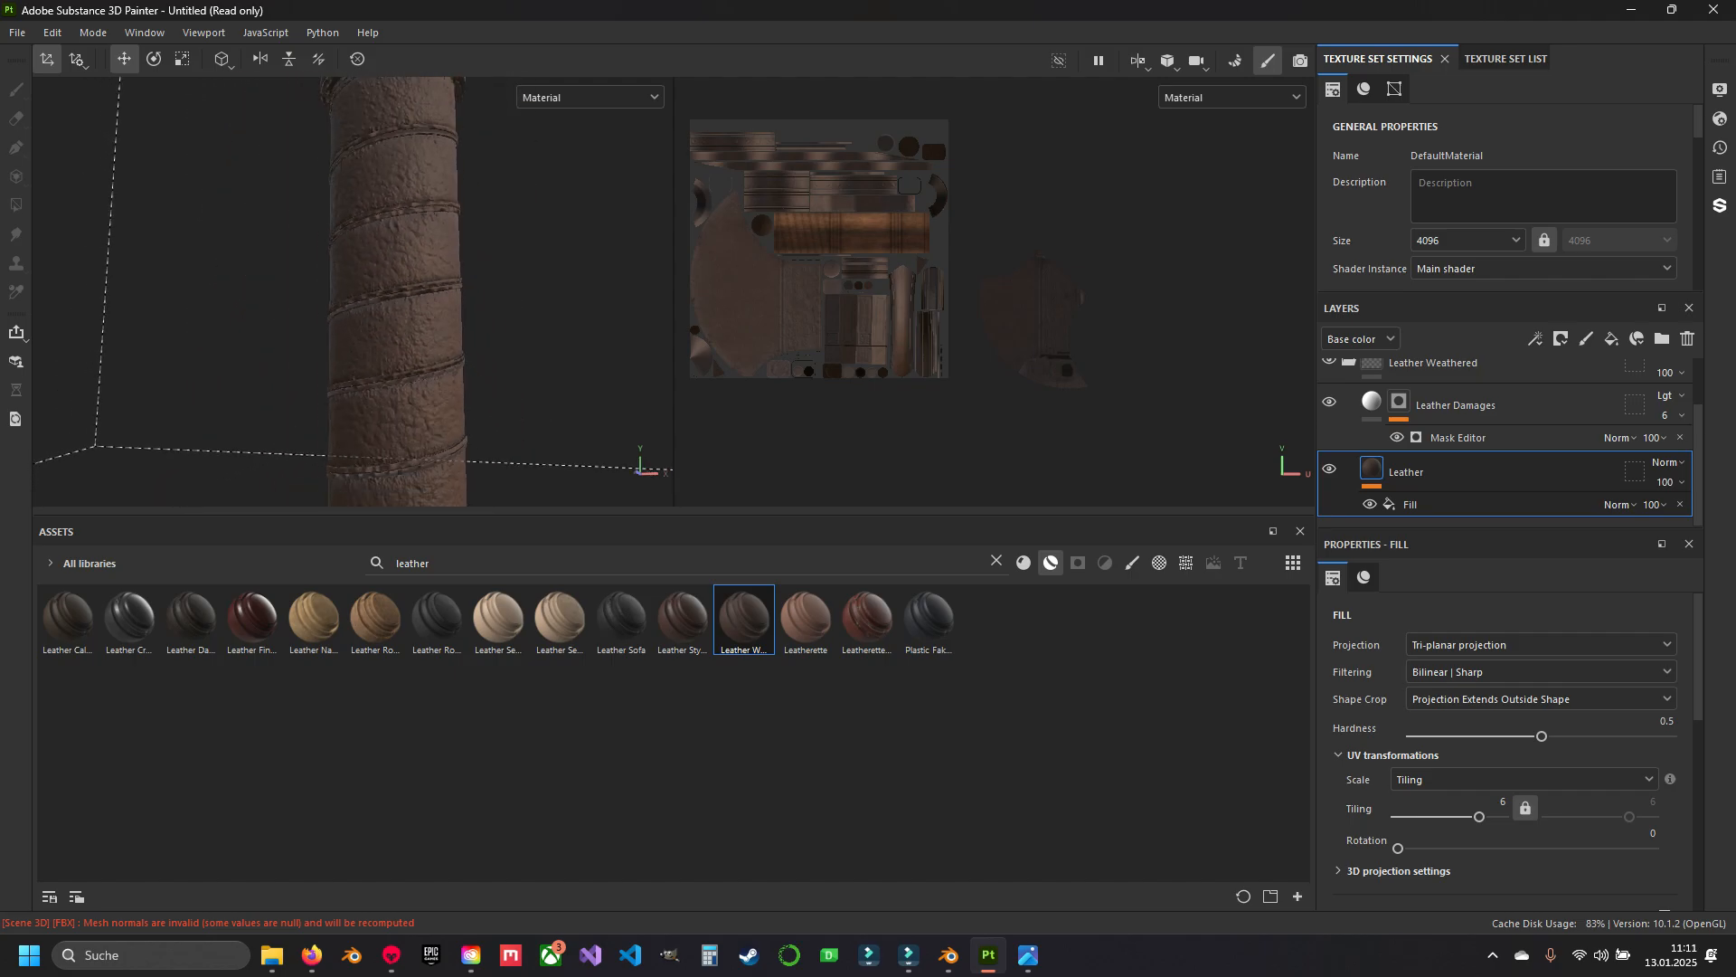
{"action": "scroll", "coordinate": [353, 291], "scroll_direction": "up", "scroll_amount": 6}
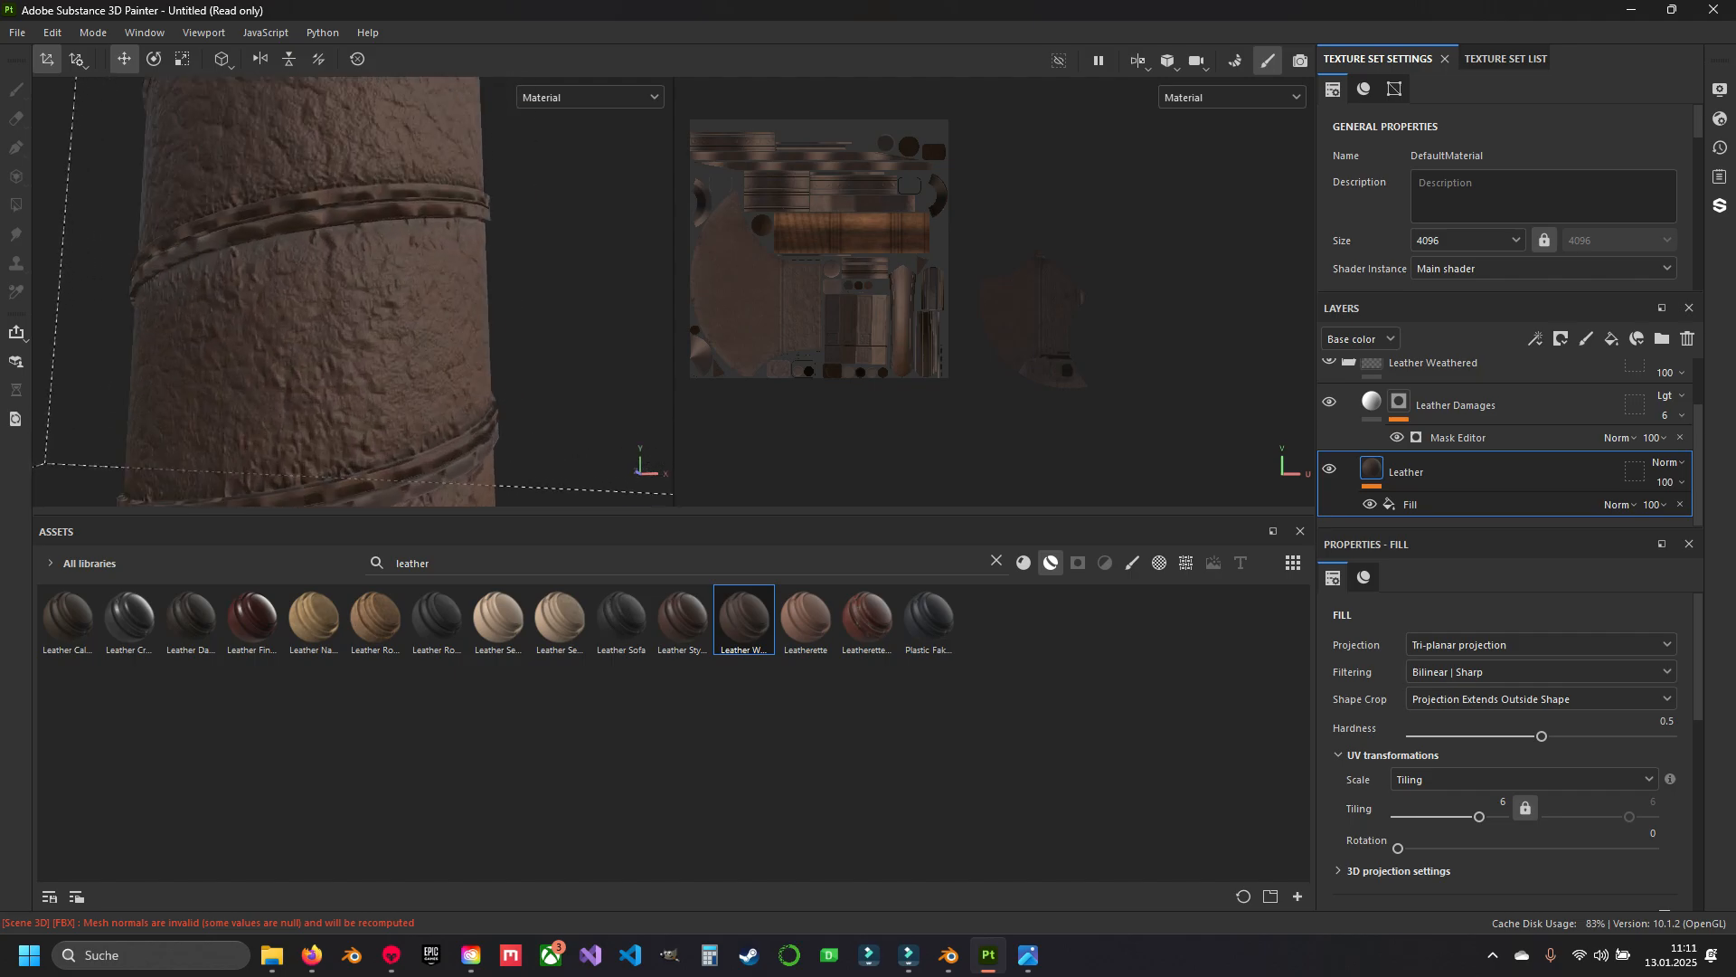
{"action": "middle_click_drag", "start_coordinate": [353, 291], "coordinate": [369, 364], "text": "alt"}
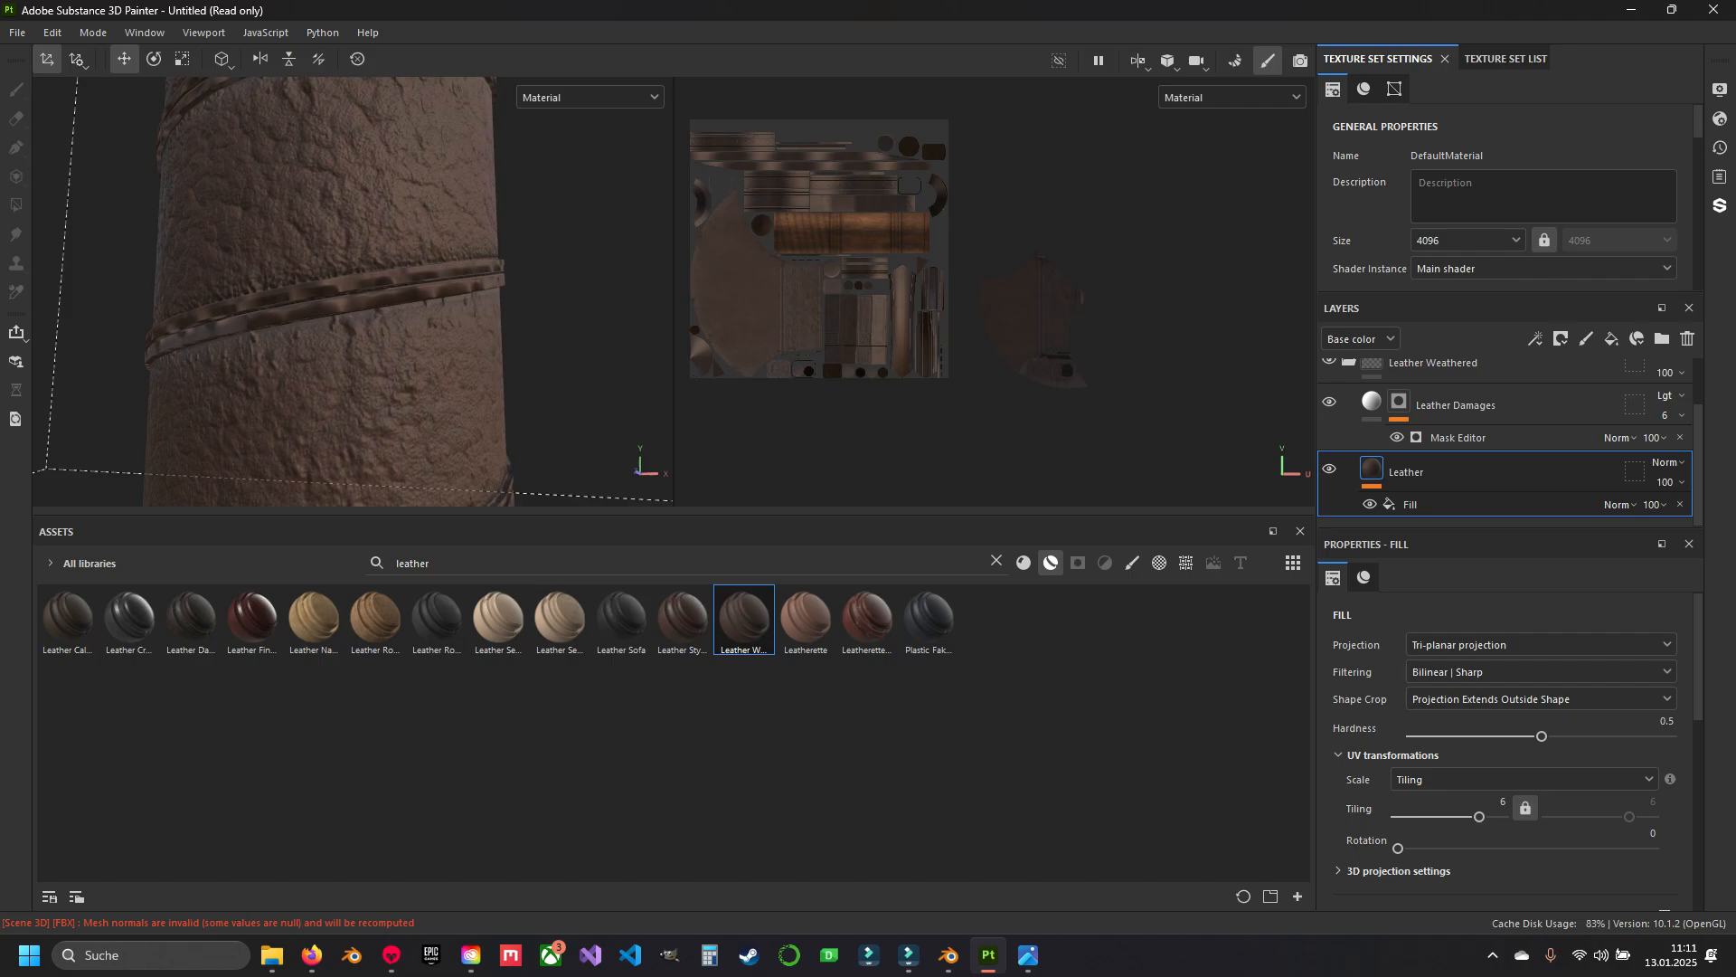
Switch to Blender, widen the UV editor and enter Edit Mode on the axe with the wrapped grip in view.
{"action": "mouse_move", "coordinate": [949, 955]}
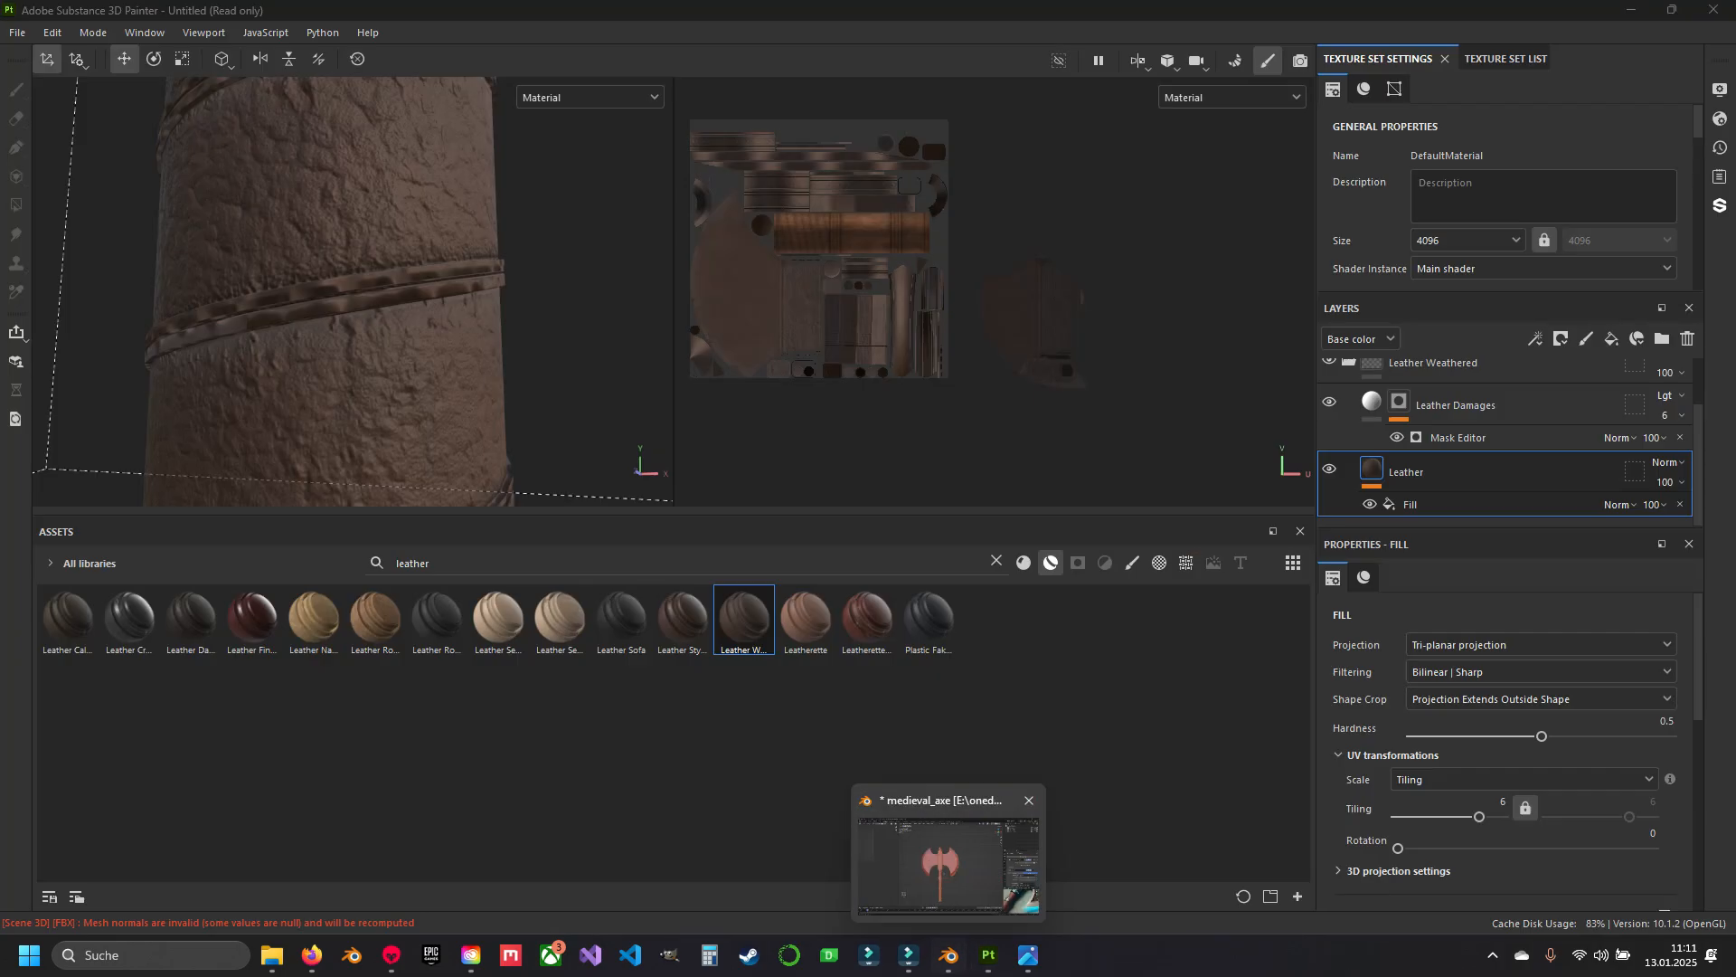
{"action": "left_click", "coordinate": [947, 863]}
{"action": "middle_click_drag", "start_coordinate": [789, 546], "coordinate": [821, 574]}
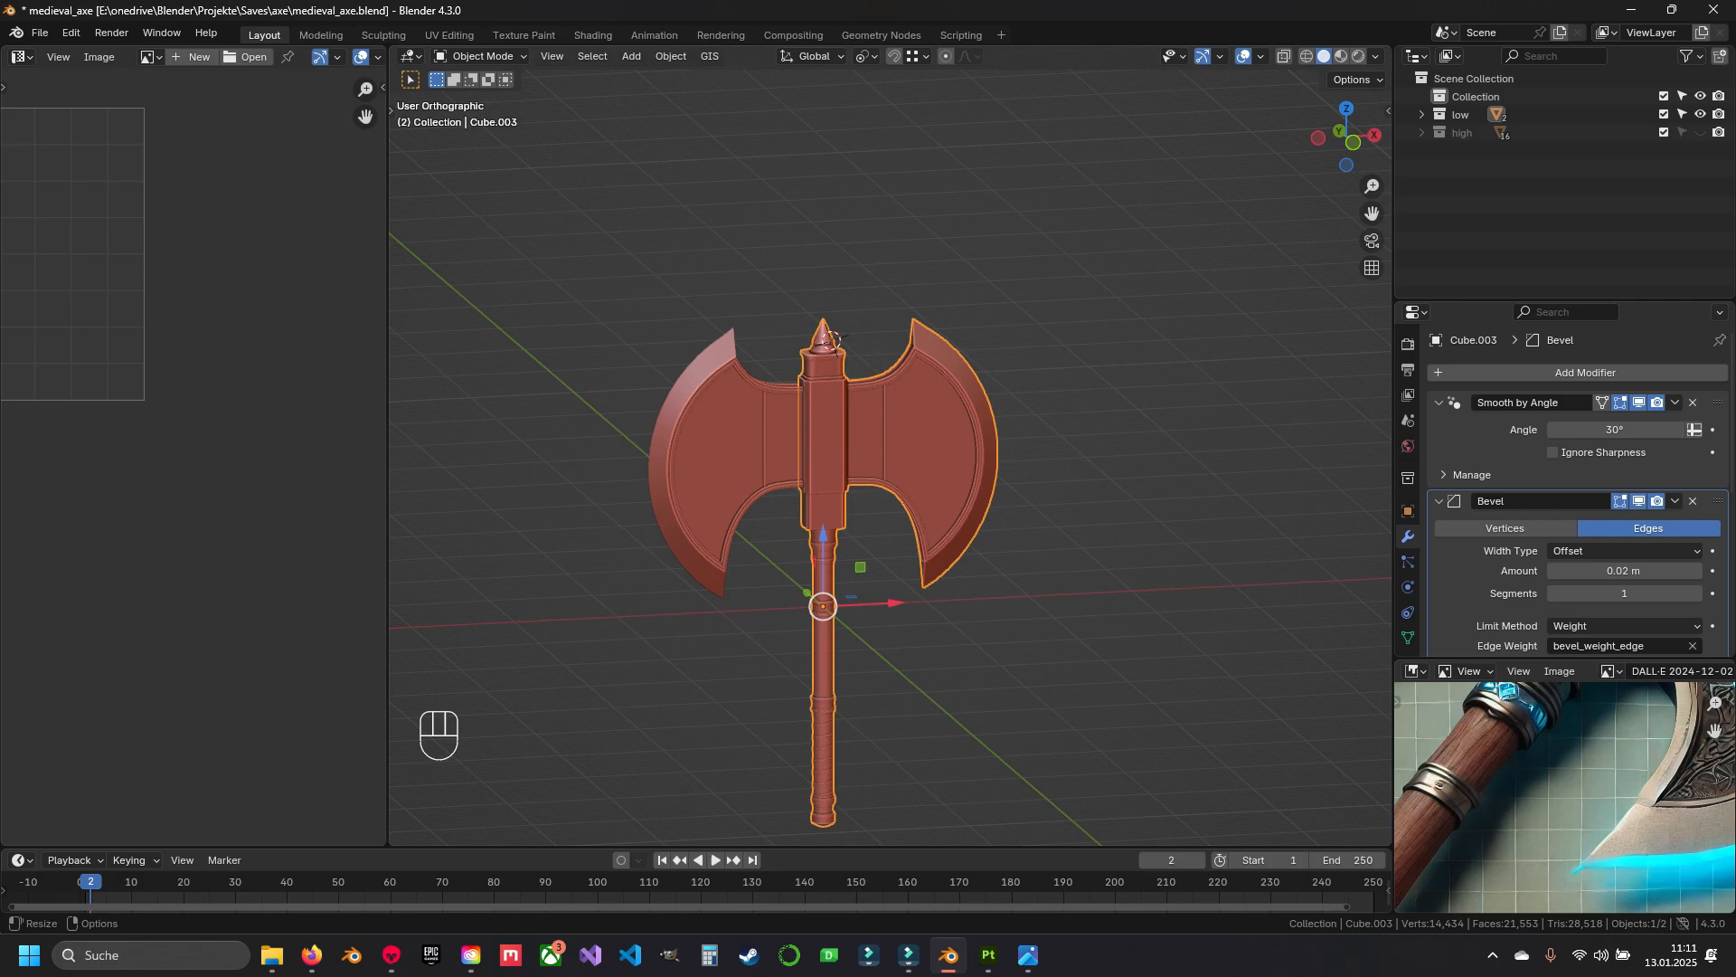
{"action": "left_click_drag", "start_coordinate": [388, 506], "coordinate": [623, 507]}
{"action": "middle_click_drag", "start_coordinate": [814, 533], "coordinate": [831, 386], "text": "shift"}
{"action": "middle_click_drag", "start_coordinate": [227, 370], "coordinate": [386, 476]}
{"action": "scroll", "coordinate": [904, 507], "scroll_direction": "up", "scroll_amount": 6}
{"action": "middle_click_drag", "start_coordinate": [904, 542], "coordinate": [968, 254], "text": "shift"}
{"action": "scroll", "coordinate": [968, 361], "scroll_direction": "up", "scroll_amount": 6}
{"action": "key", "text": "Tab"}
{"action": "middle_click_drag", "start_coordinate": [968, 379], "coordinate": [995, 378], "text": "shift"}
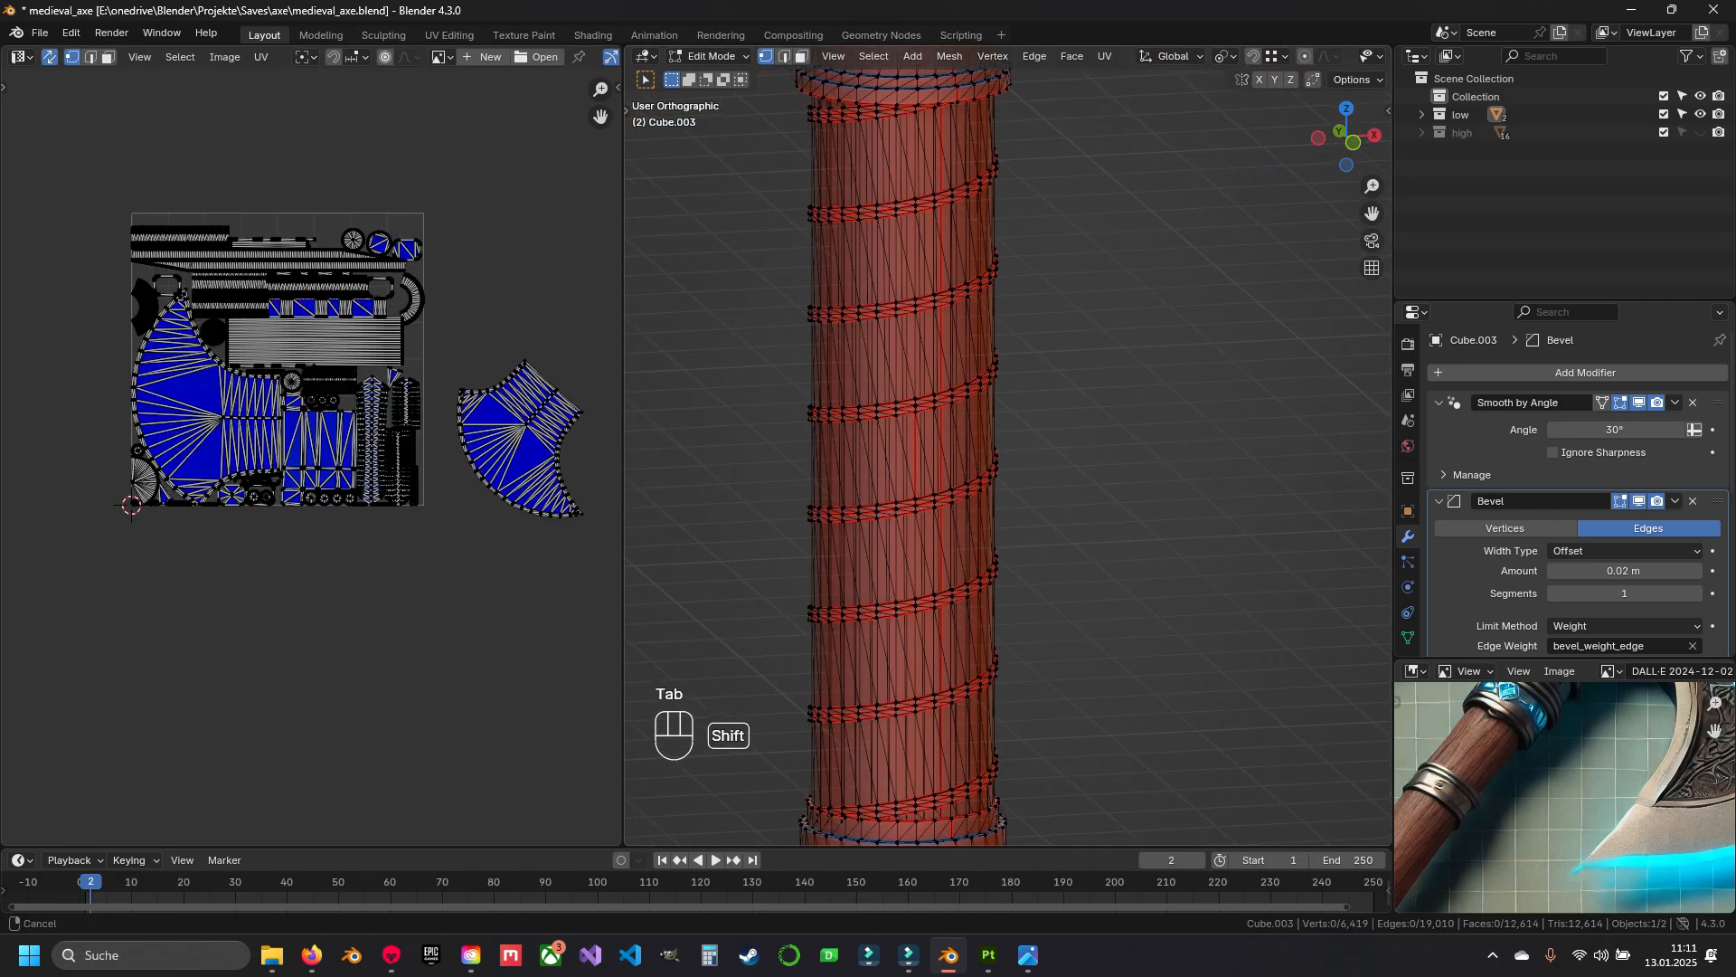
Select the linked faces of the raised spiral bands around the grip in face mode, delimited by seams.
{"action": "scroll", "coordinate": [904, 371], "scroll_direction": "up", "scroll_amount": 4}
{"action": "key", "text": "3"}
{"action": "scroll", "coordinate": [904, 370], "scroll_direction": "up", "scroll_amount": 3}
{"action": "left_click", "coordinate": [909, 369]}
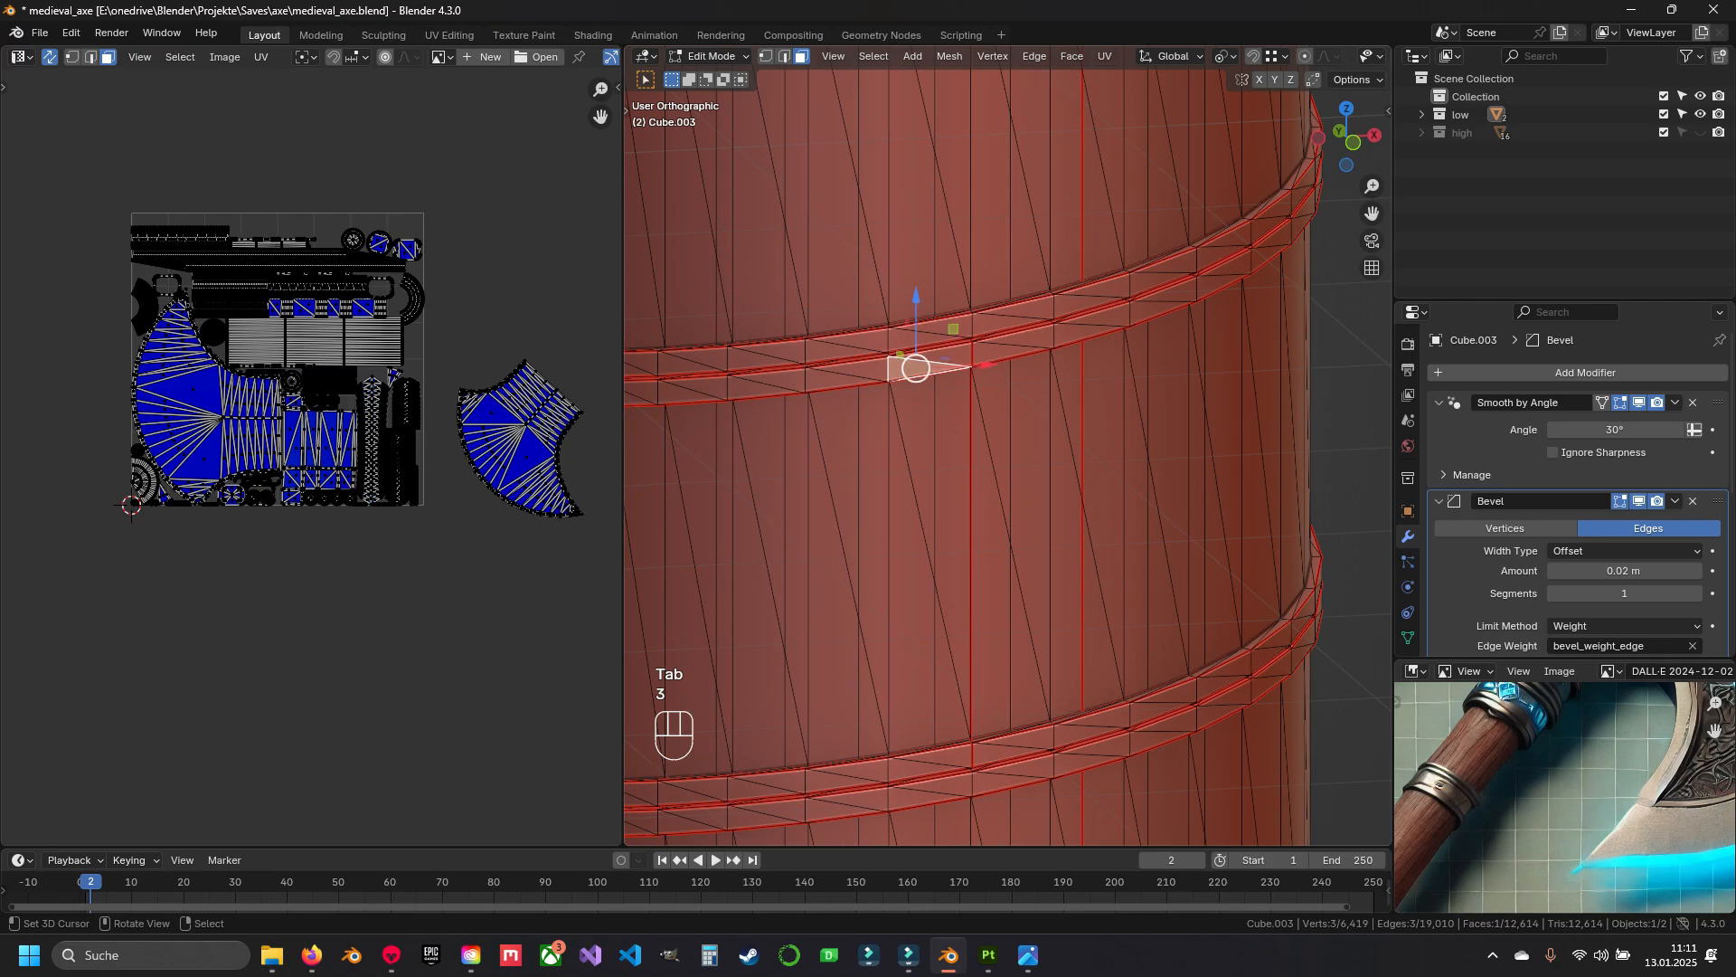
{"action": "key", "text": "ctrl+l"}
{"action": "right_click", "coordinate": [1002, 352], "text": "shift"}
{"action": "right_click", "coordinate": [1023, 309], "text": "shift"}
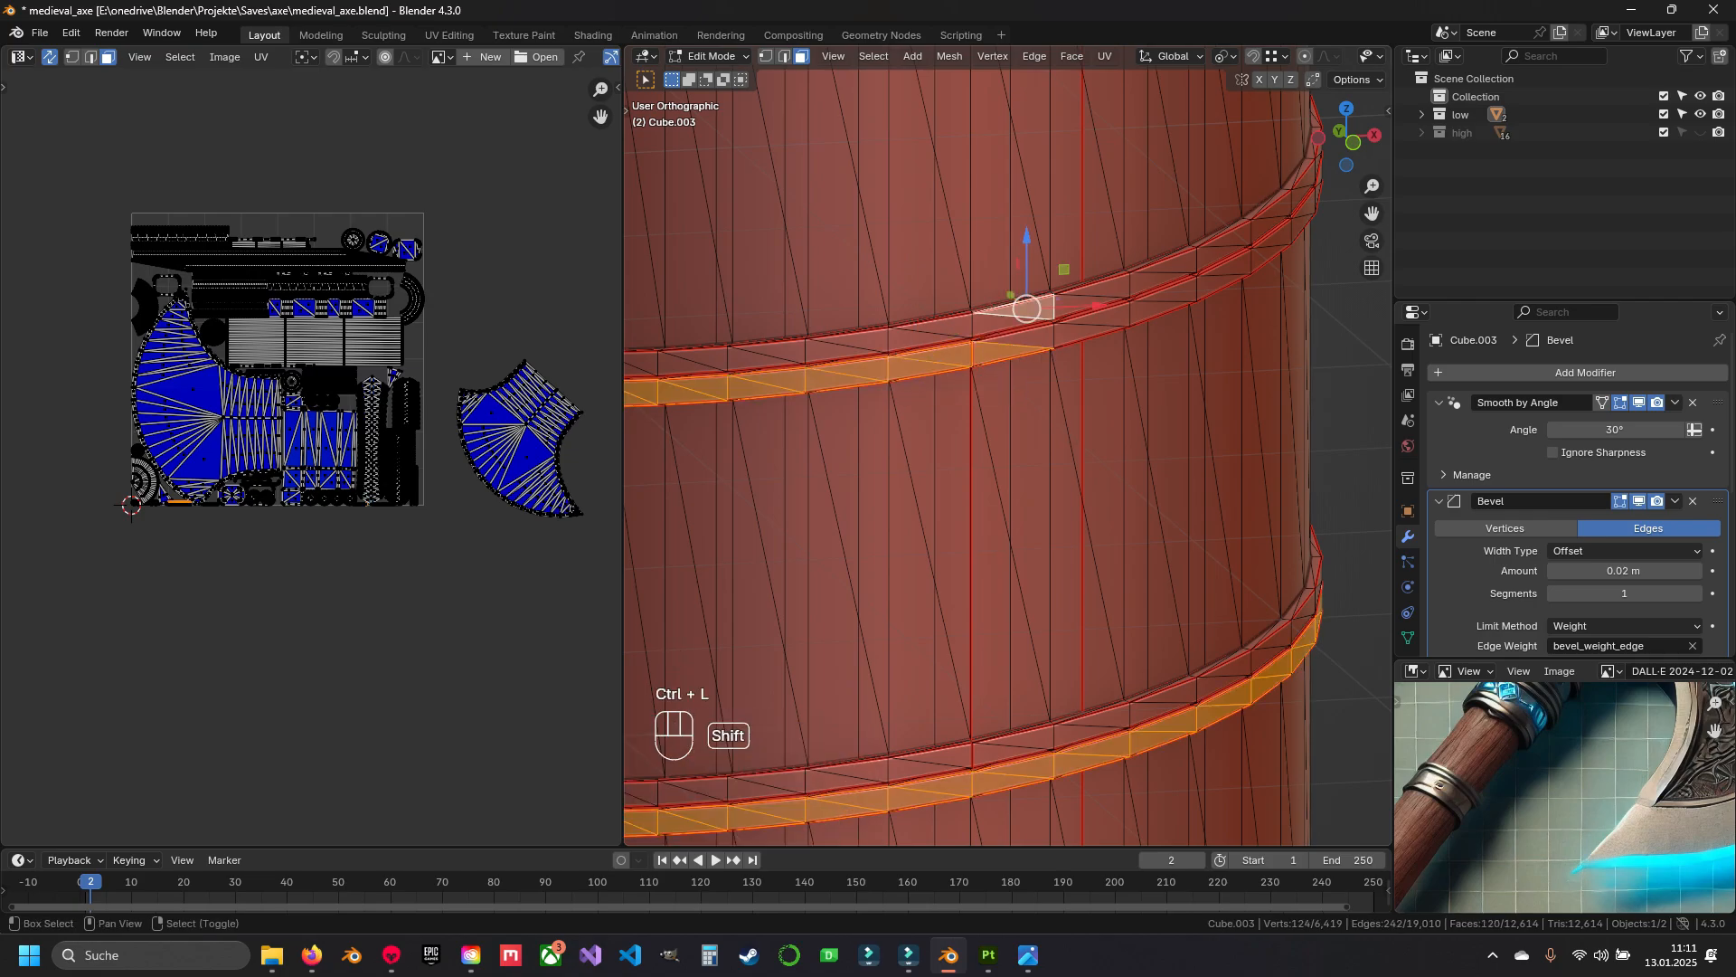
{"action": "right_click", "coordinate": [945, 327], "text": "shift"}
{"action": "key", "text": "ctrl+l"}
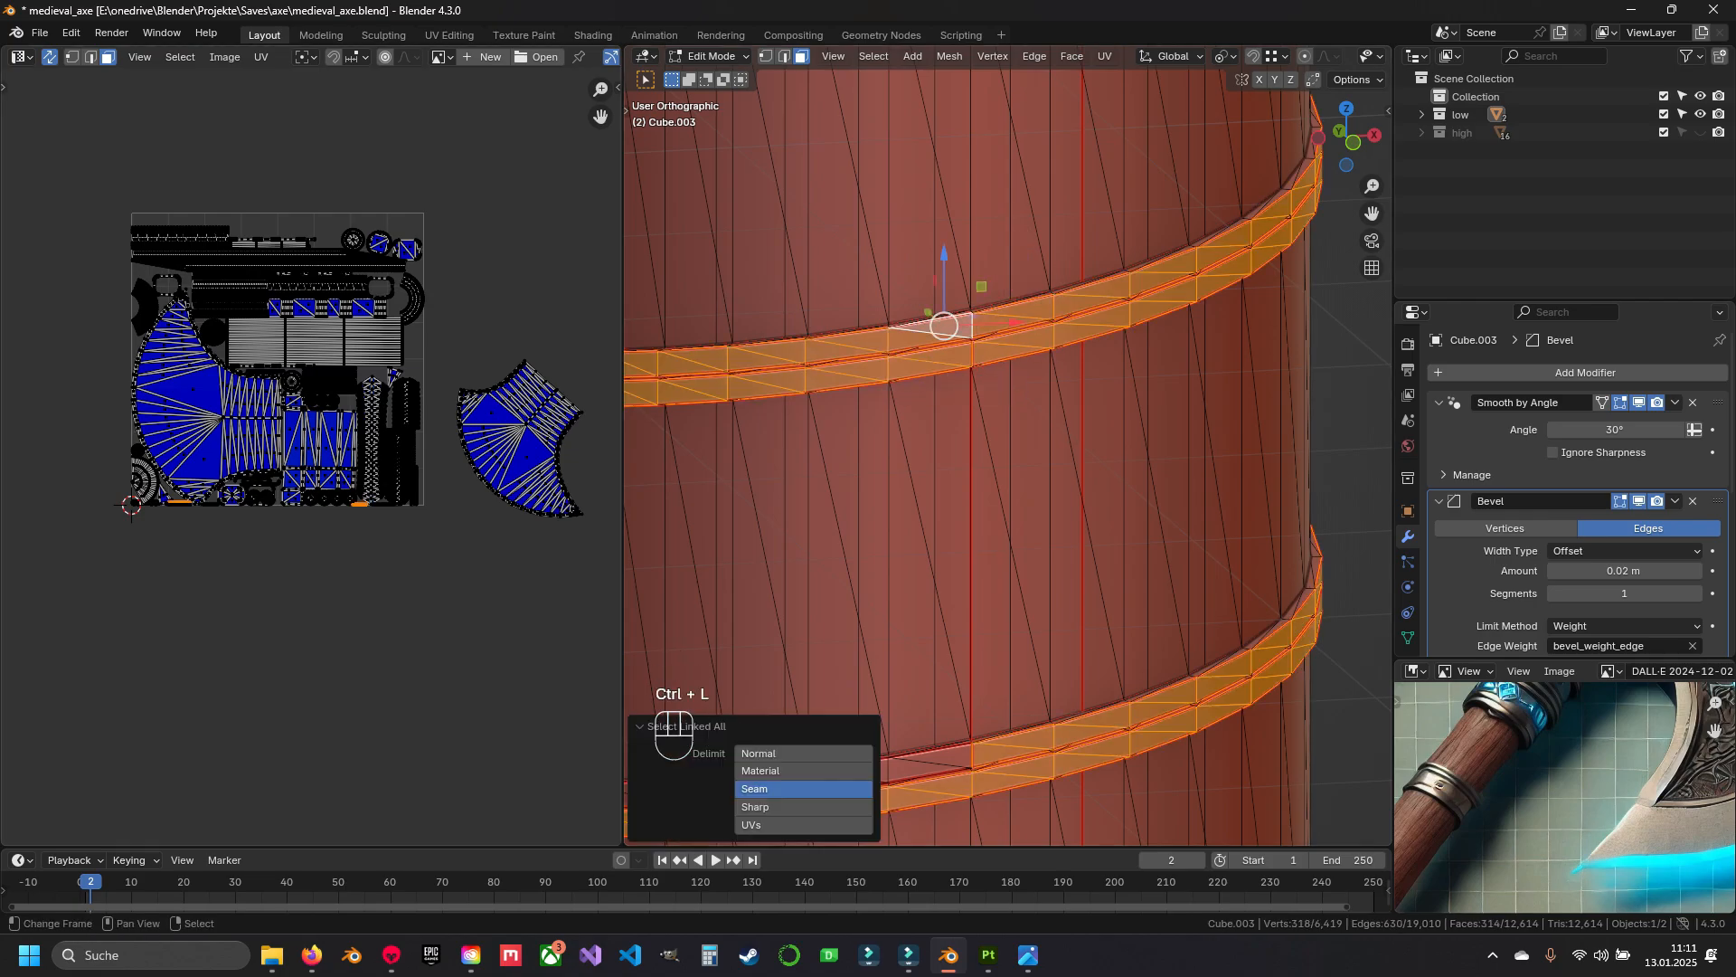
Unwrap the selected spiral bands again and check their UV islands in the layout.
{"action": "scroll", "coordinate": [237, 461], "scroll_direction": "up", "scroll_amount": 7}
{"action": "middle_click_drag", "start_coordinate": [271, 542], "coordinate": [343, 443], "text": "shift"}
{"action": "scroll", "coordinate": [352, 448], "scroll_direction": "up", "scroll_amount": 3}
{"action": "scroll", "coordinate": [352, 448], "scroll_direction": "down", "scroll_amount": 2}
{"action": "middle_click_drag", "start_coordinate": [217, 506], "coordinate": [542, 362], "text": "shift"}
{"action": "scroll", "coordinate": [316, 434], "scroll_direction": "up", "scroll_amount": 5}
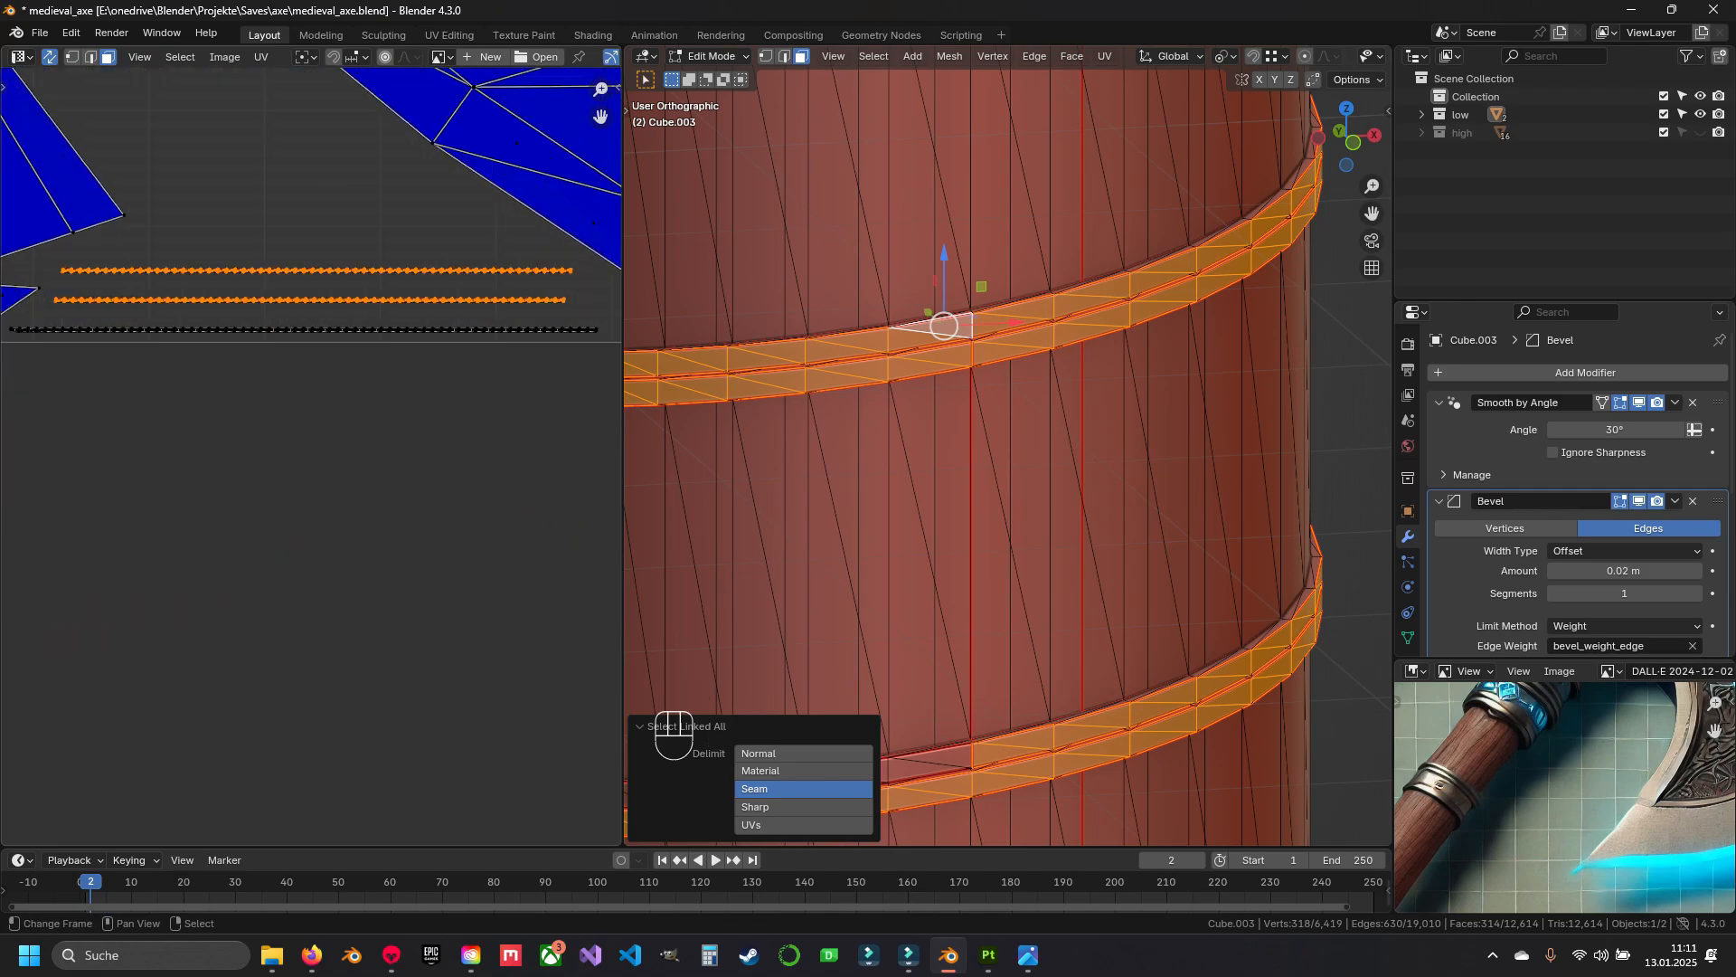
{"action": "scroll", "coordinate": [317, 434], "scroll_direction": "down", "scroll_amount": 10}
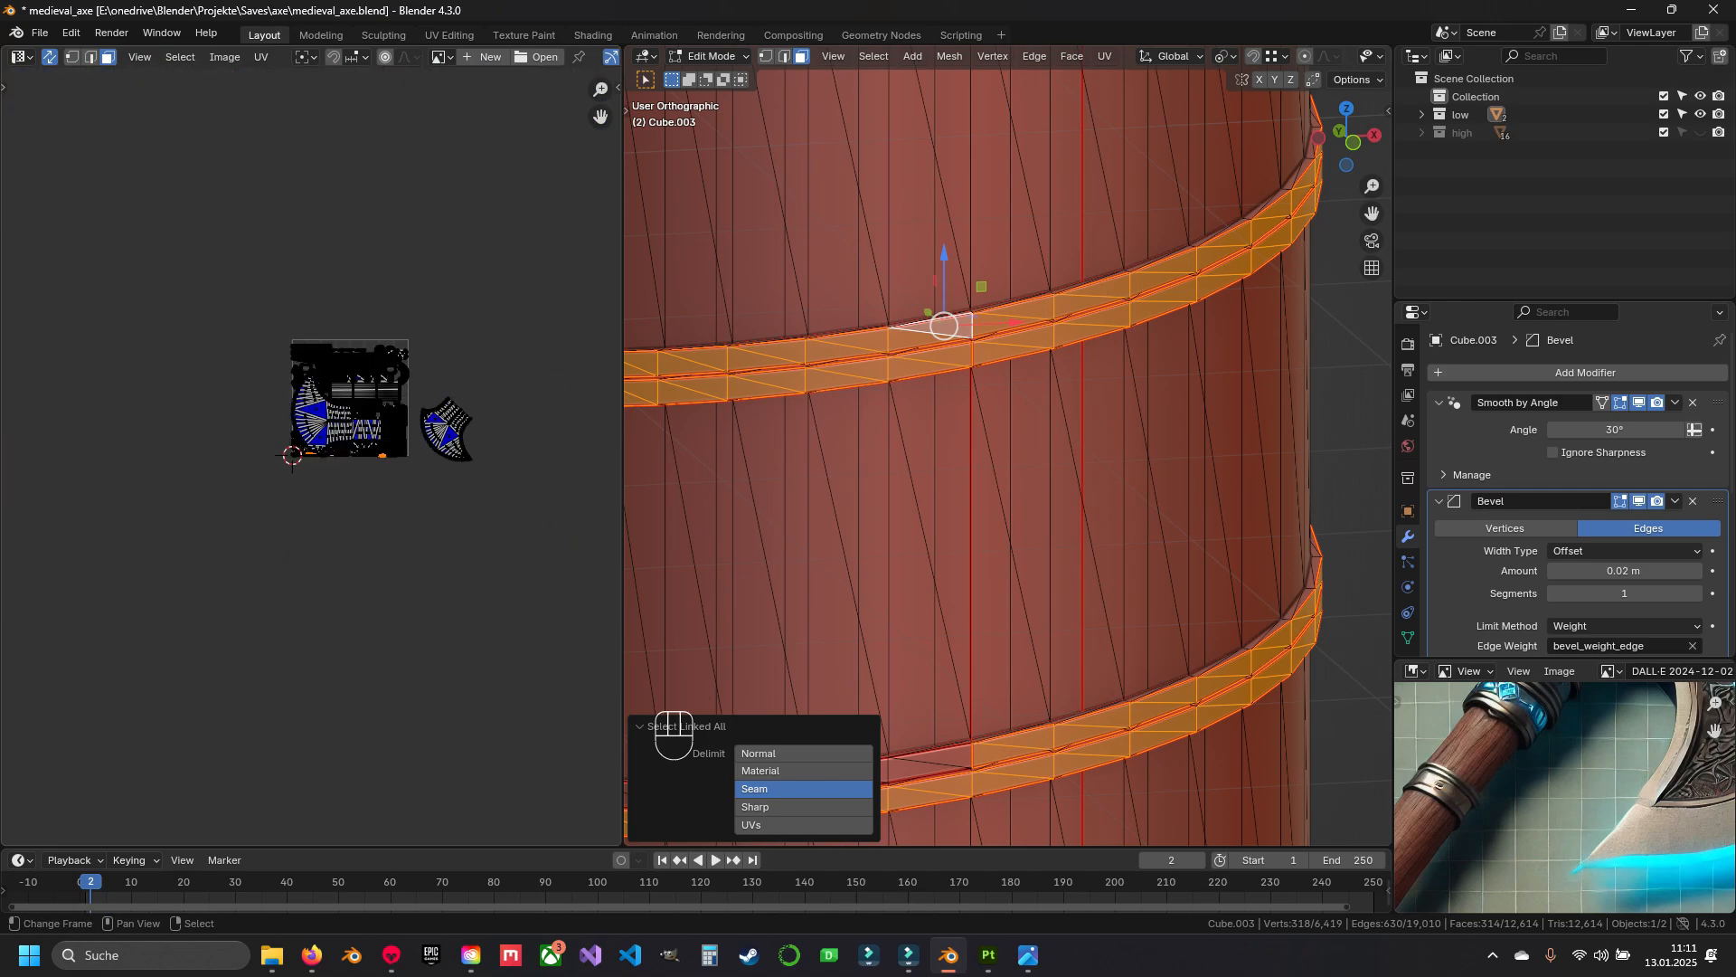
{"action": "scroll", "coordinate": [312, 448], "scroll_direction": "up", "scroll_amount": 2}
{"action": "key", "text": "u"}
{"action": "left_click", "coordinate": [393, 570]}
{"action": "scroll", "coordinate": [313, 462], "scroll_direction": "up", "scroll_amount": 4}
{"action": "middle_click_drag", "start_coordinate": [313, 444], "coordinate": [418, 795], "text": "shift"}
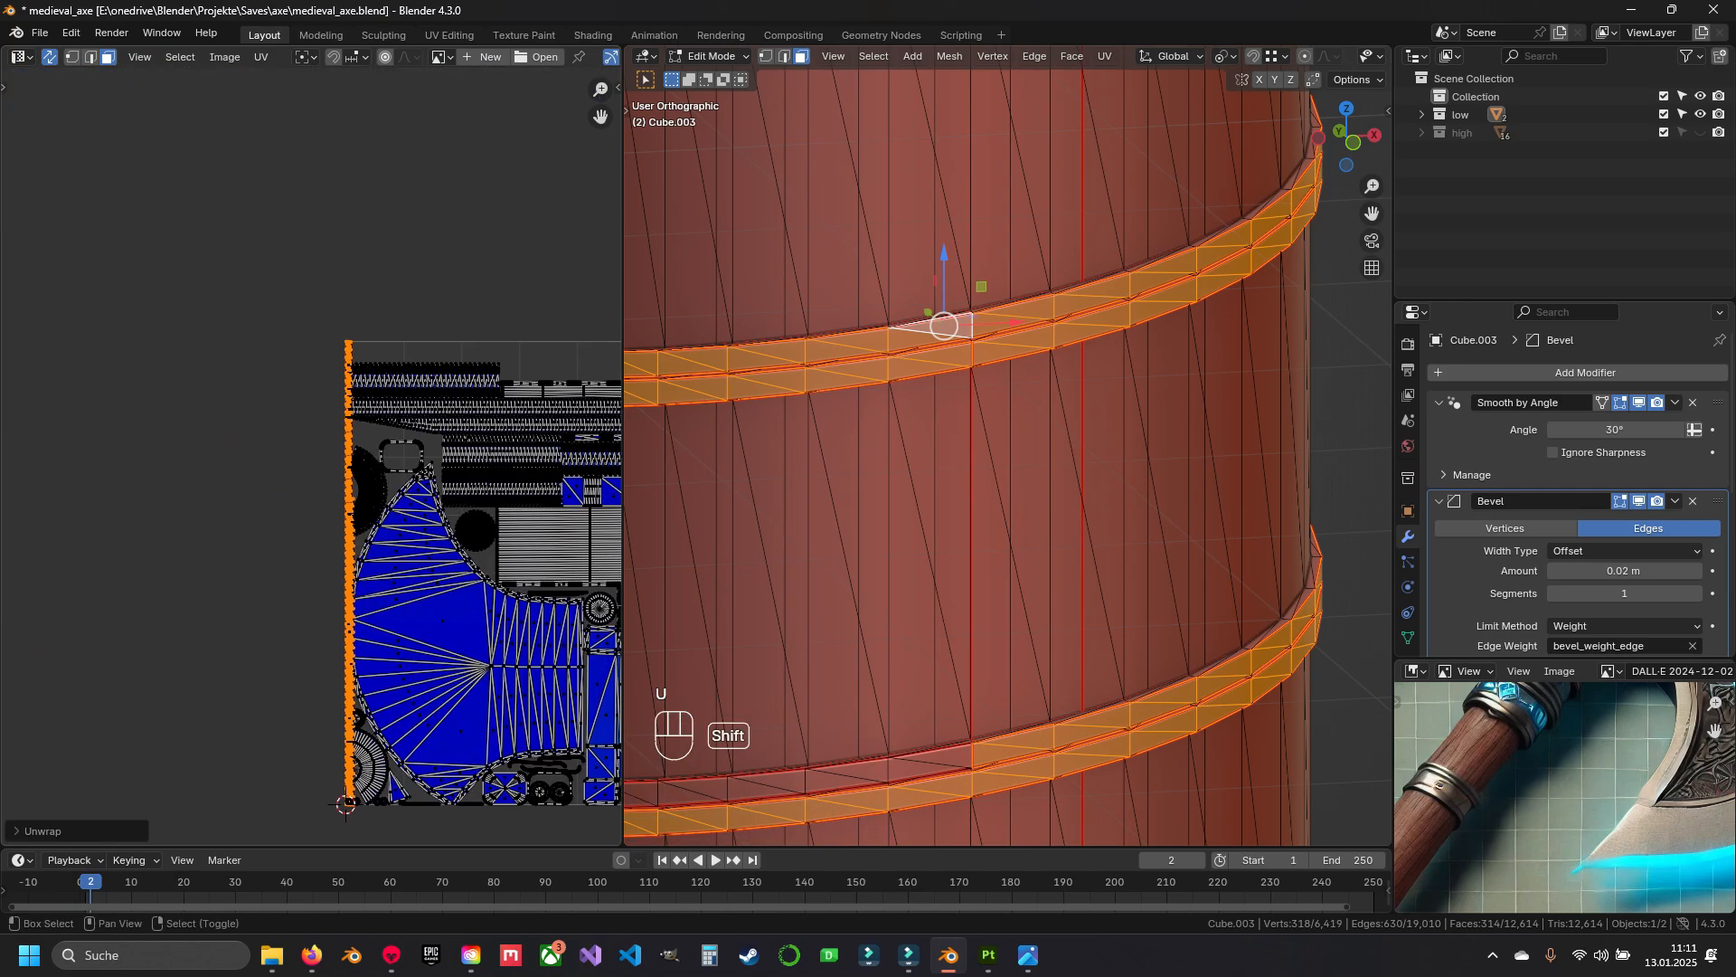
{"action": "scroll", "coordinate": [311, 446], "scroll_direction": "up", "scroll_amount": 6}
{"action": "middle_click_drag", "start_coordinate": [311, 446], "coordinate": [190, 768], "text": "shift"}
{"action": "scroll", "coordinate": [311, 446], "scroll_direction": "down", "scroll_amount": 8}
{"action": "middle_click_drag", "start_coordinate": [311, 445], "coordinate": [188, 270], "text": "shift"}
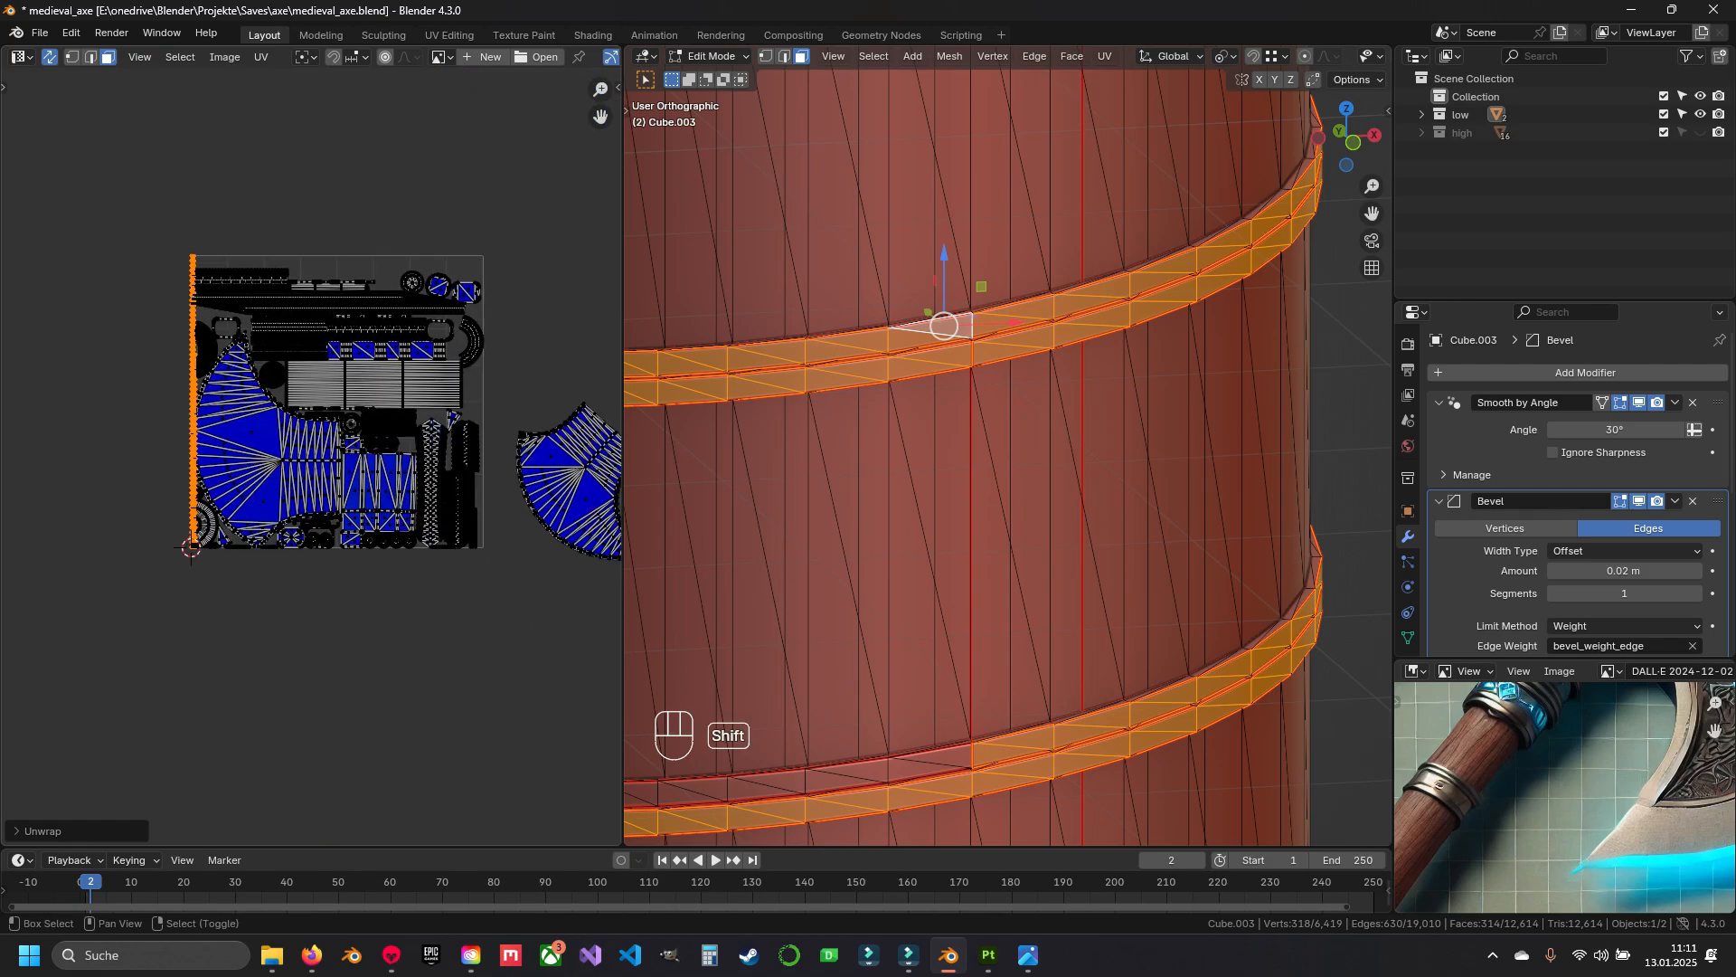
Select all UV islands inside the tile and try to pack them with UVPackmaster3 at fixed scale.
{"action": "middle_click_drag", "start_coordinate": [466, 568], "coordinate": [403, 469], "text": "shift"}
{"action": "key", "text": "s"}
{"action": "key", "text": "Escape"}
{"action": "left_click_drag", "start_coordinate": [83, 109], "coordinate": [453, 566]}
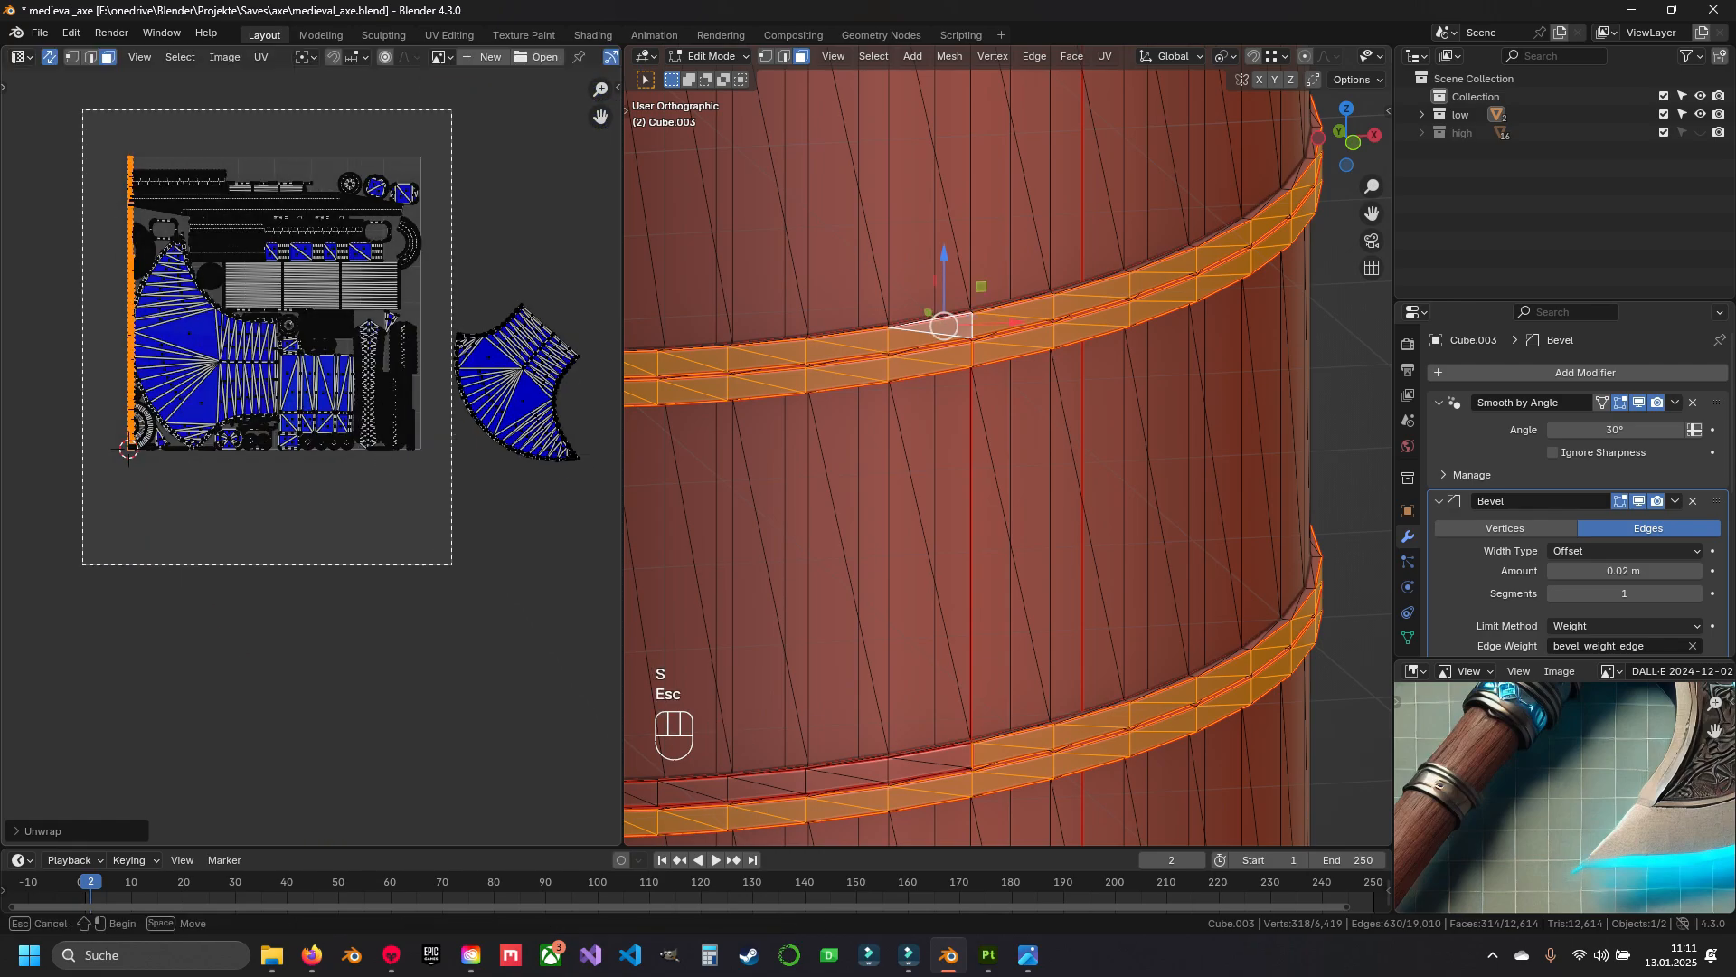
{"action": "key", "text": "n"}
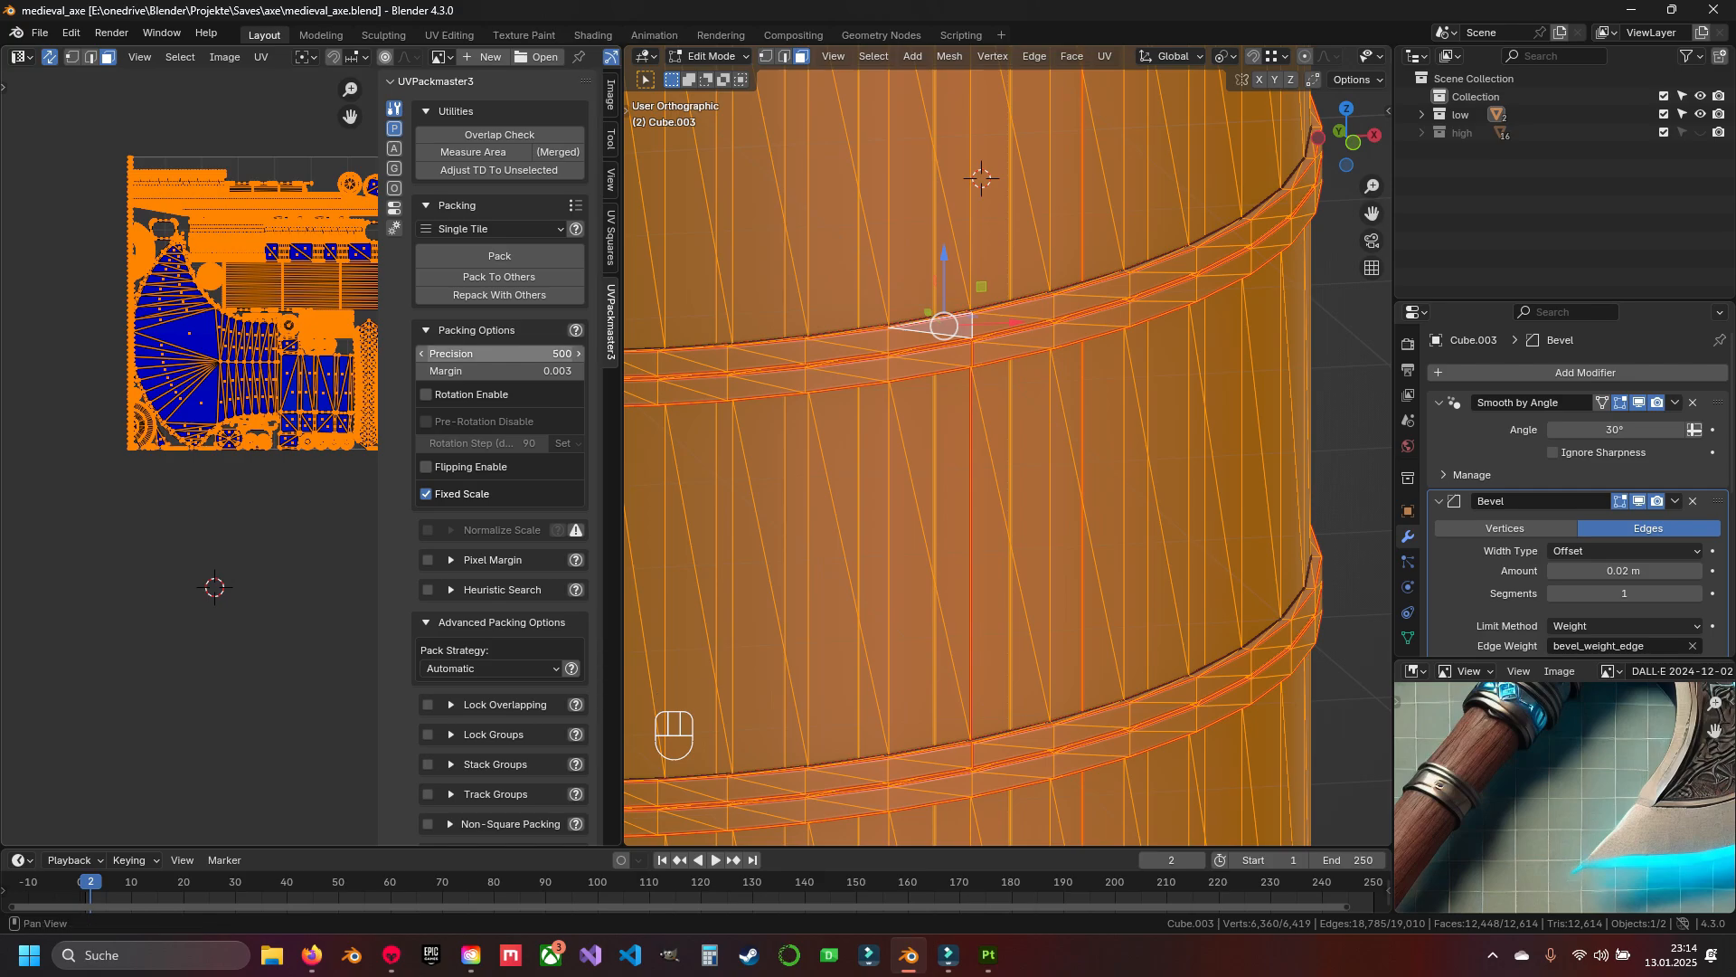
{"action": "key", "text": "ctrl+z"}
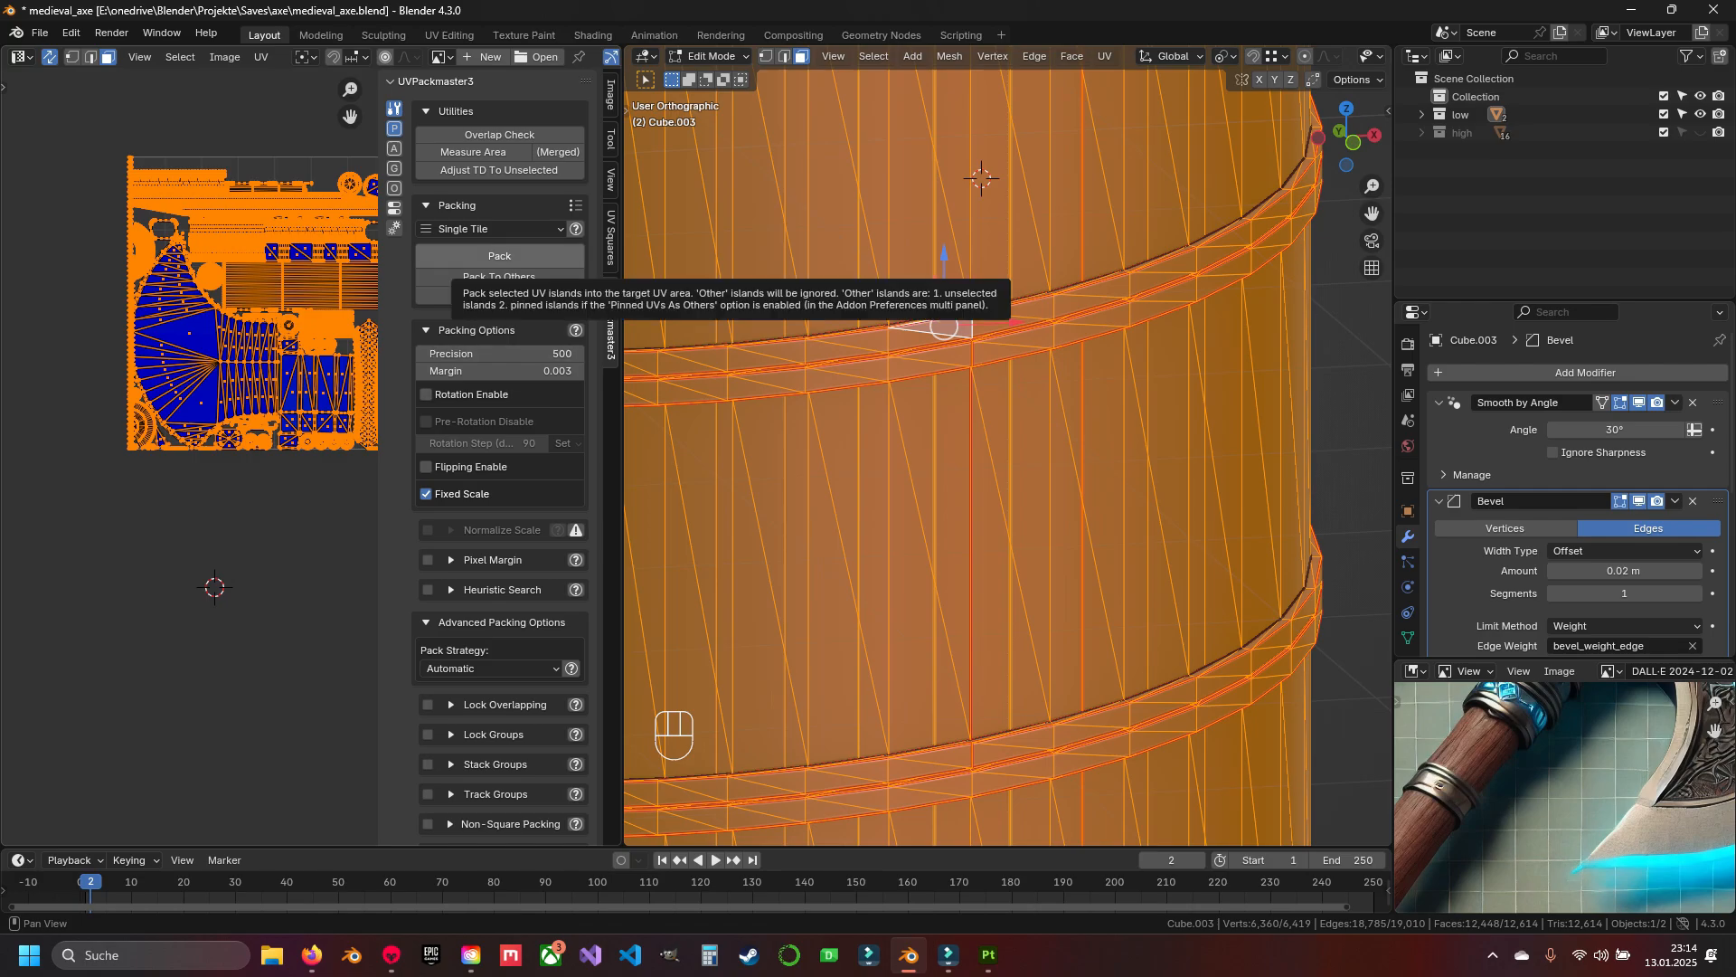
{"action": "left_click_drag", "start_coordinate": [624, 307], "coordinate": [662, 308]}
{"action": "left_click_drag", "start_coordinate": [662, 307], "coordinate": [827, 307]}
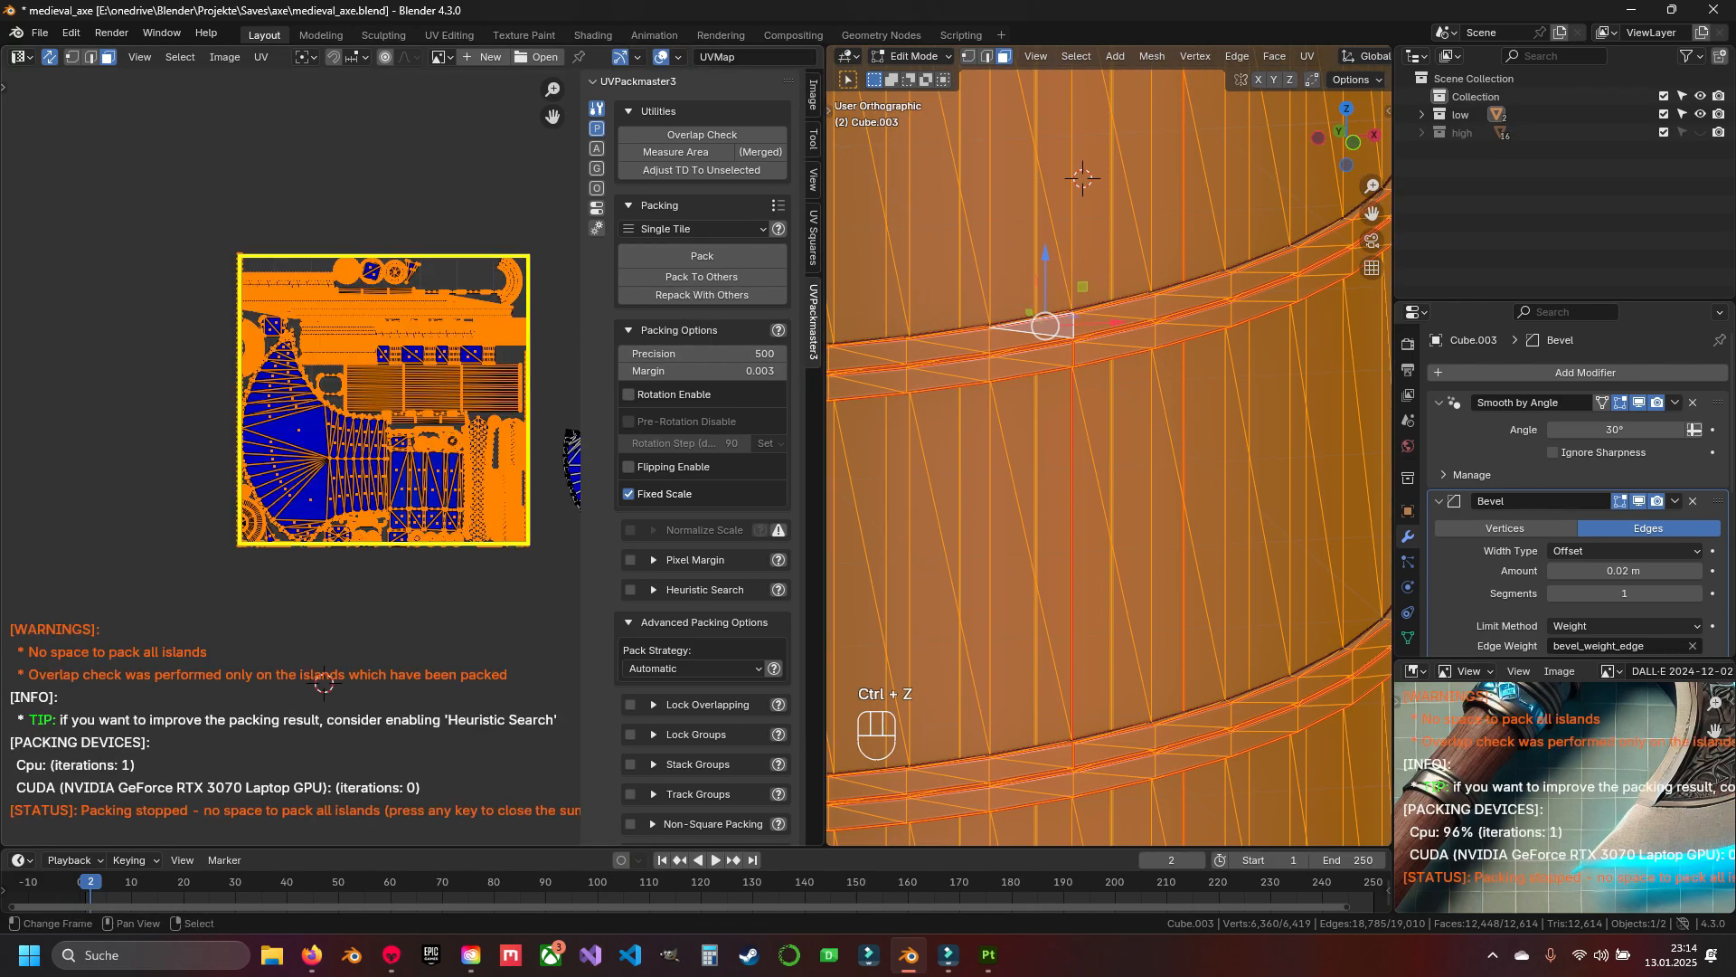
{"action": "scroll", "coordinate": [324, 685], "scroll_direction": "up", "scroll_amount": 1}
{"action": "middle_click_drag", "start_coordinate": [323, 684], "coordinate": [250, 659], "text": "shift"}
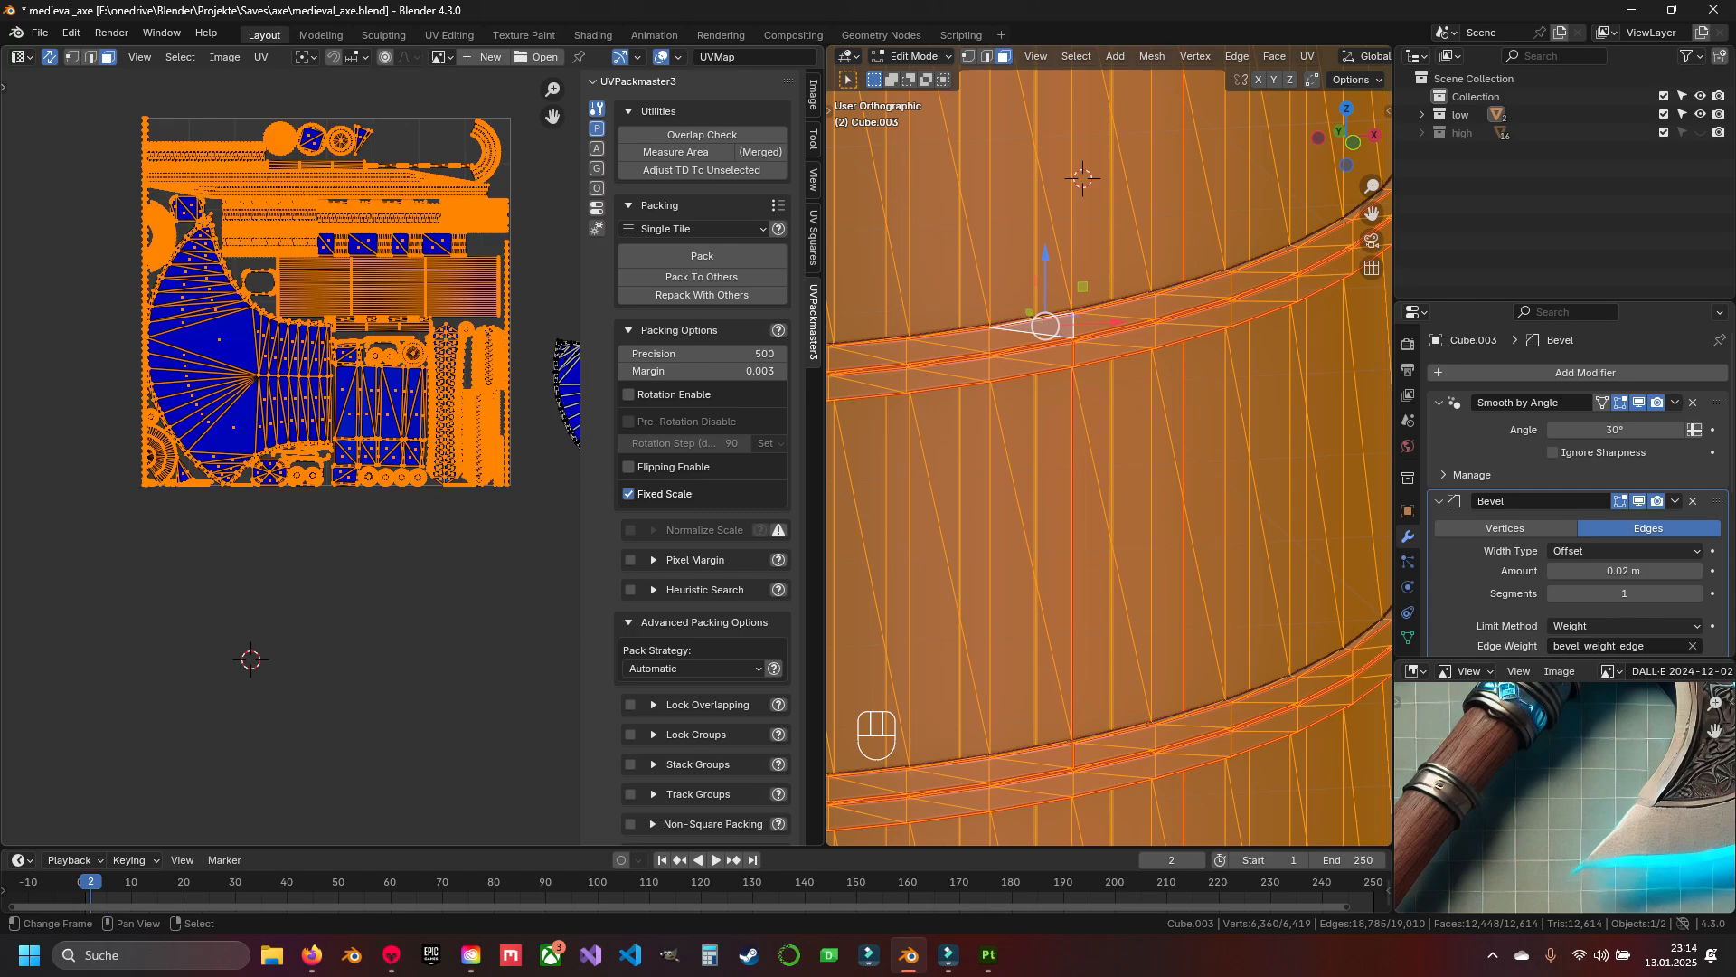
Scale the selected UV islands down and repack them into the tile.
{"action": "key", "text": "s"}
{"action": "left_click", "coordinate": [443, 560]}
{"action": "left_click", "coordinate": [702, 256]}
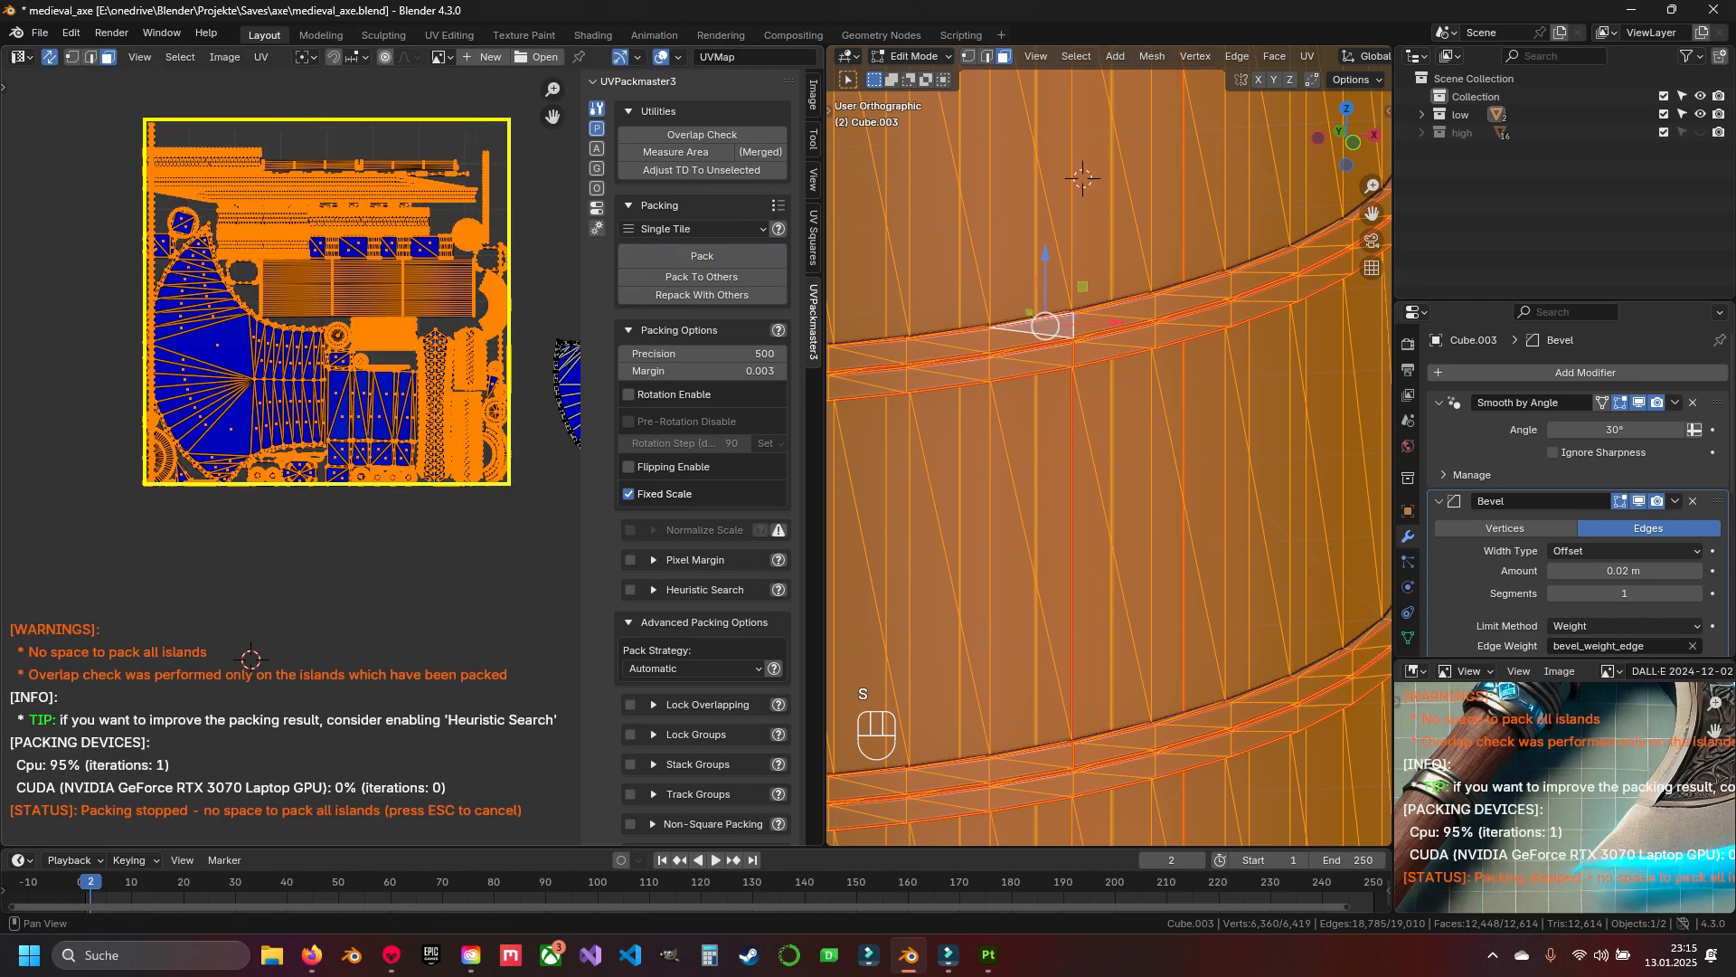
{"action": "key", "text": "ctrl+z"}
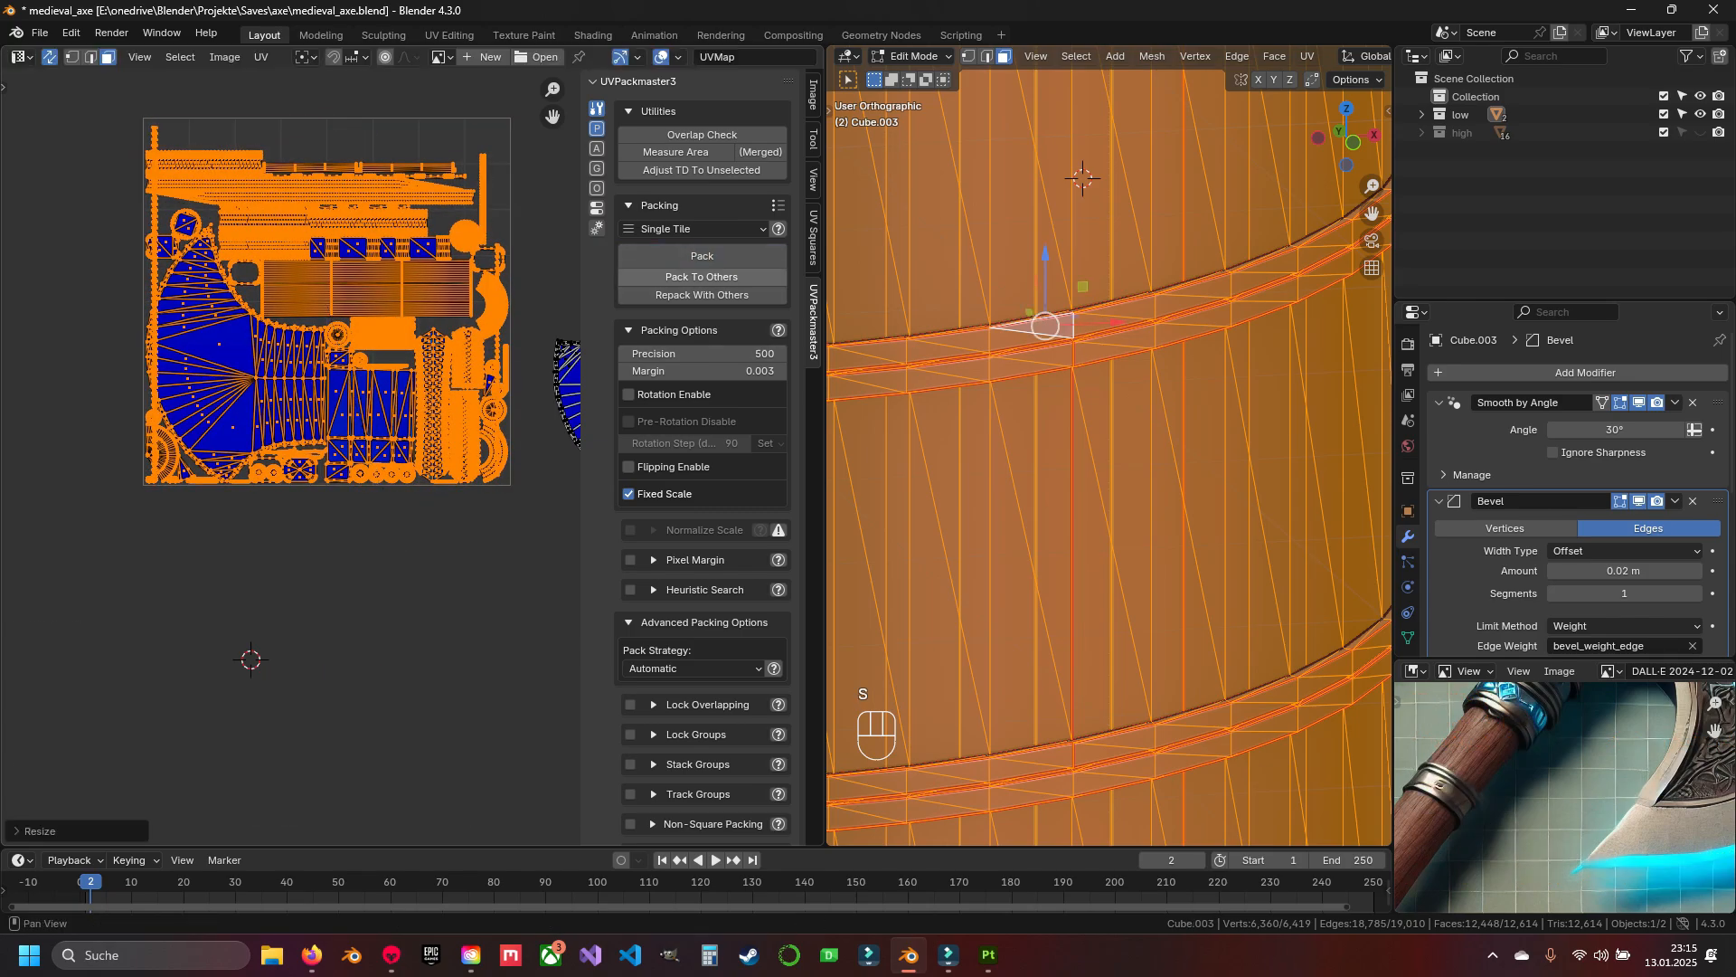
{"action": "left_click", "coordinate": [701, 256]}
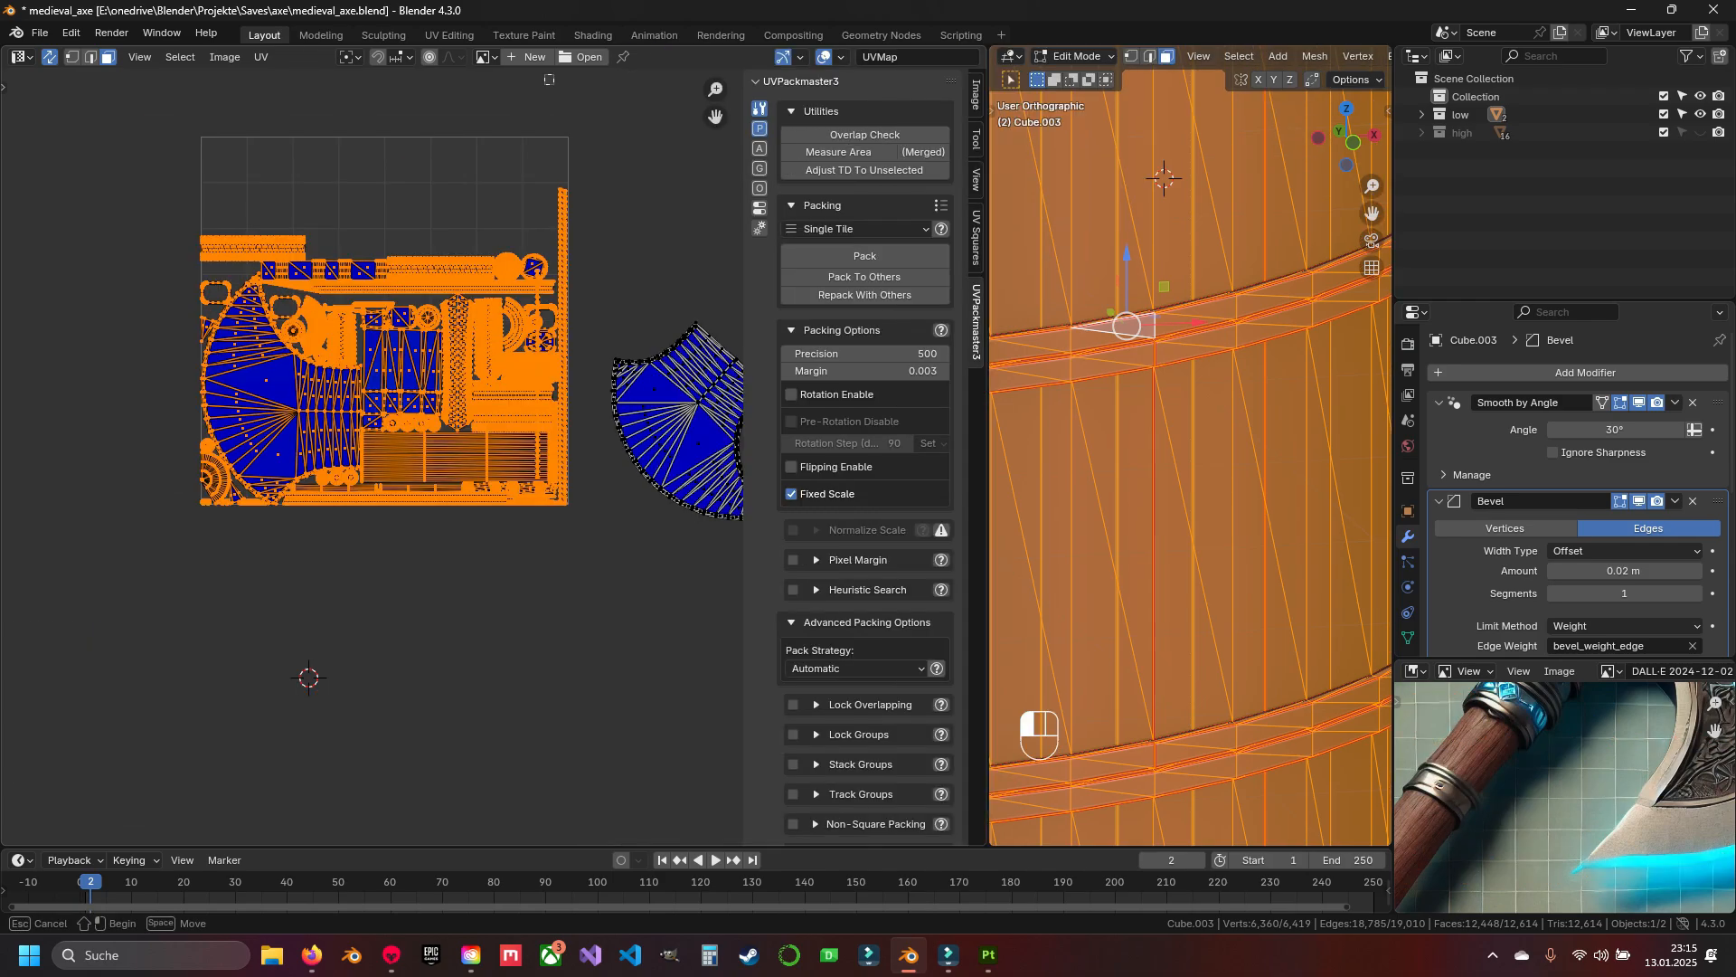
Select the linked long strip islands at the tile's right edge and unwrap them again.
{"action": "left_click_drag", "start_coordinate": [548, 80], "coordinate": [626, 224]}
{"action": "key", "text": "ctrl+l"}
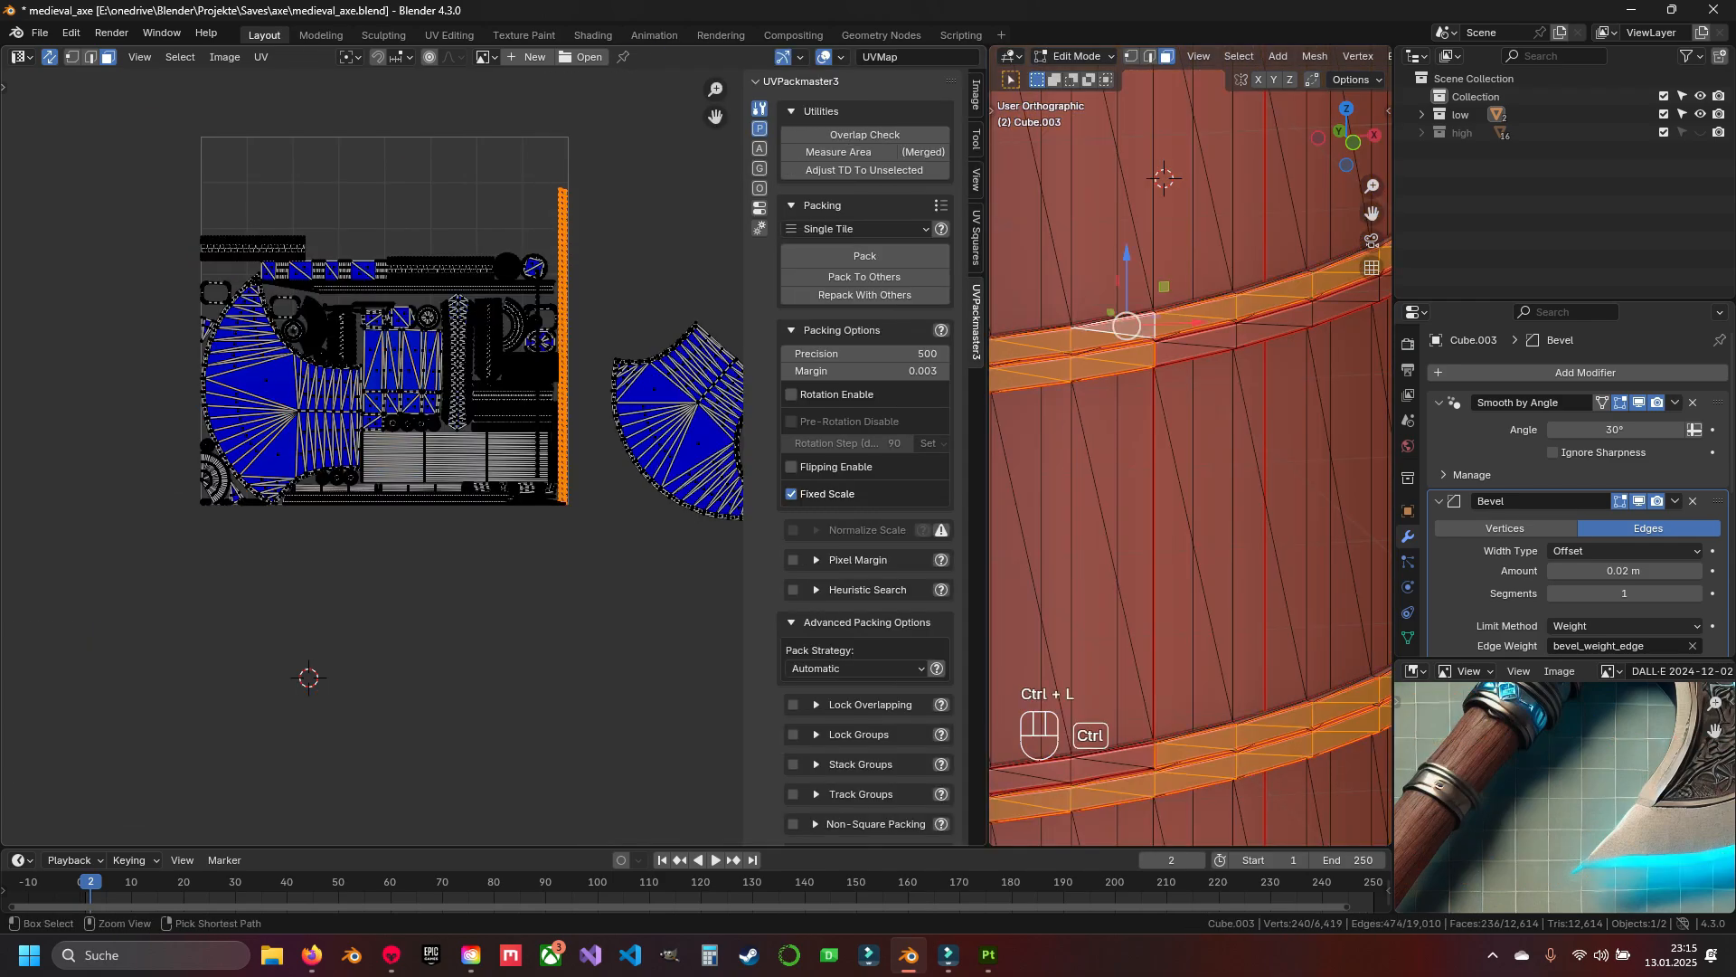
{"action": "key", "text": "u"}
{"action": "left_click", "coordinate": [626, 226]}
{"action": "middle_click_drag", "start_coordinate": [542, 244], "coordinate": [620, 293], "text": "shift"}
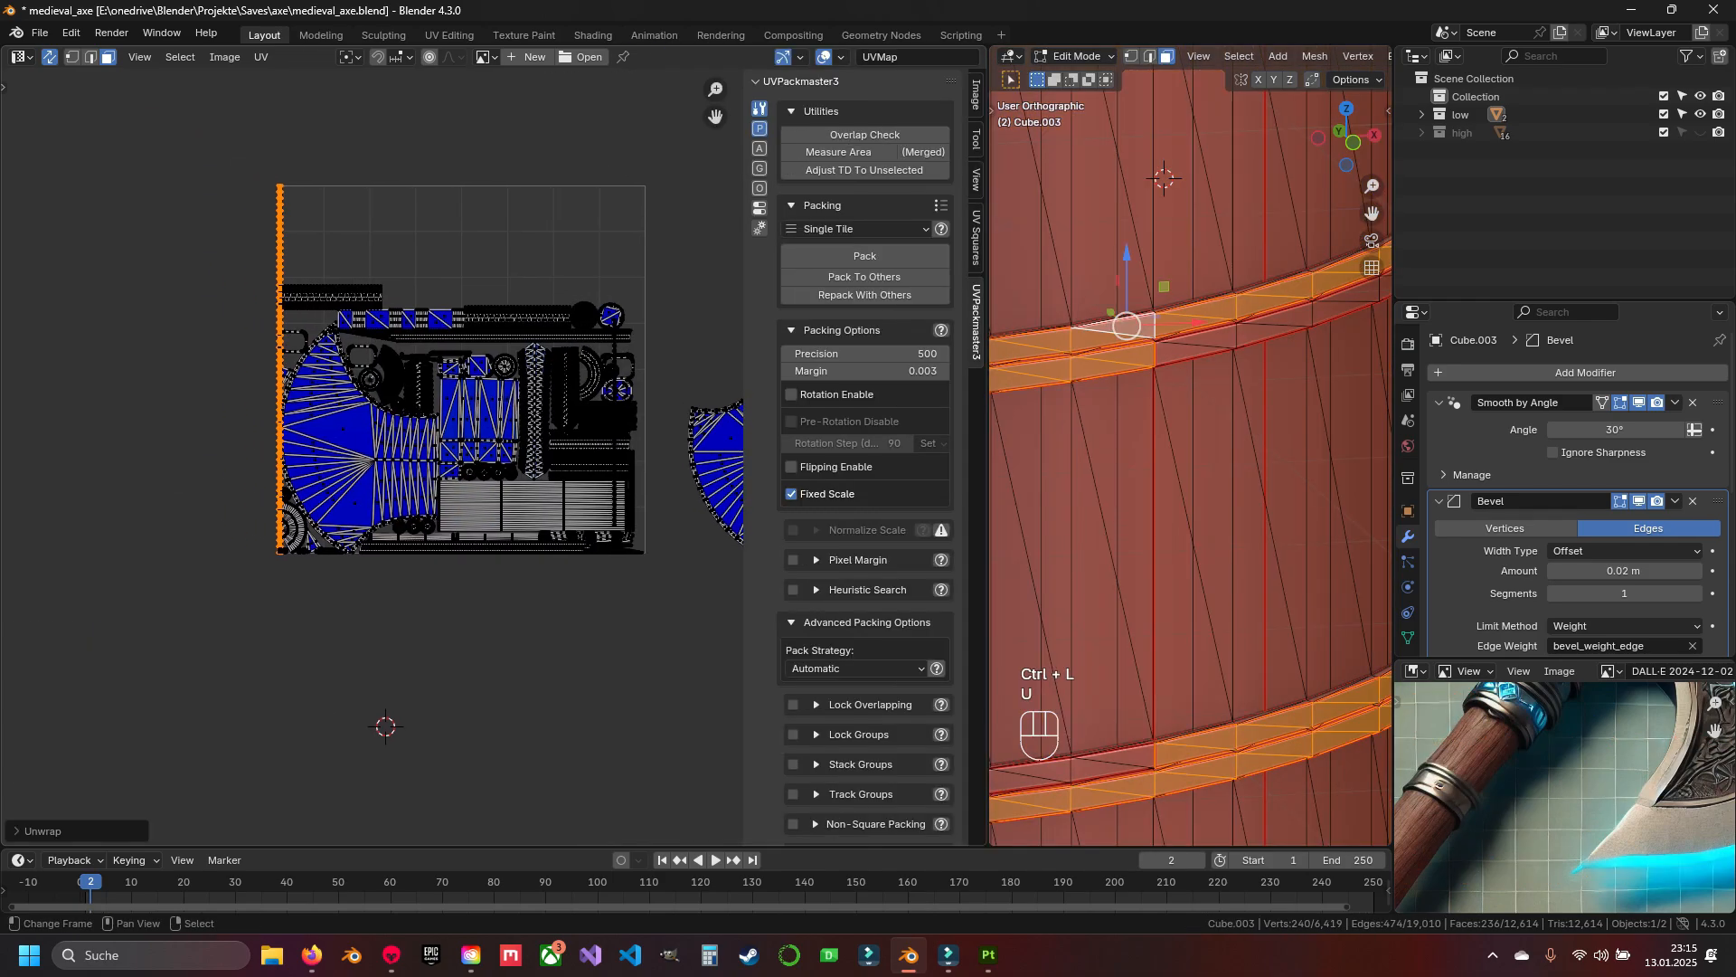
Scale the unwrapped strip islands and move them into the free space along the tile's right edge.
{"action": "key", "text": "g"}
{"action": "left_click", "coordinate": [731, 361]}
{"action": "middle_click_drag", "start_coordinate": [730, 362], "coordinate": [650, 461], "text": "shift"}
{"action": "scroll", "coordinate": [587, 414], "scroll_direction": "up", "scroll_amount": 1}
{"action": "key", "text": "s"}
{"action": "left_click", "coordinate": [588, 415]}
{"action": "scroll", "coordinate": [612, 516], "scroll_direction": "up", "scroll_amount": 1}
{"action": "key", "text": "g"}
{"action": "left_click", "coordinate": [617, 518], "text": "shift"}
{"action": "scroll", "coordinate": [651, 462], "scroll_direction": "up", "scroll_amount": 4}
{"action": "key", "text": "g"}
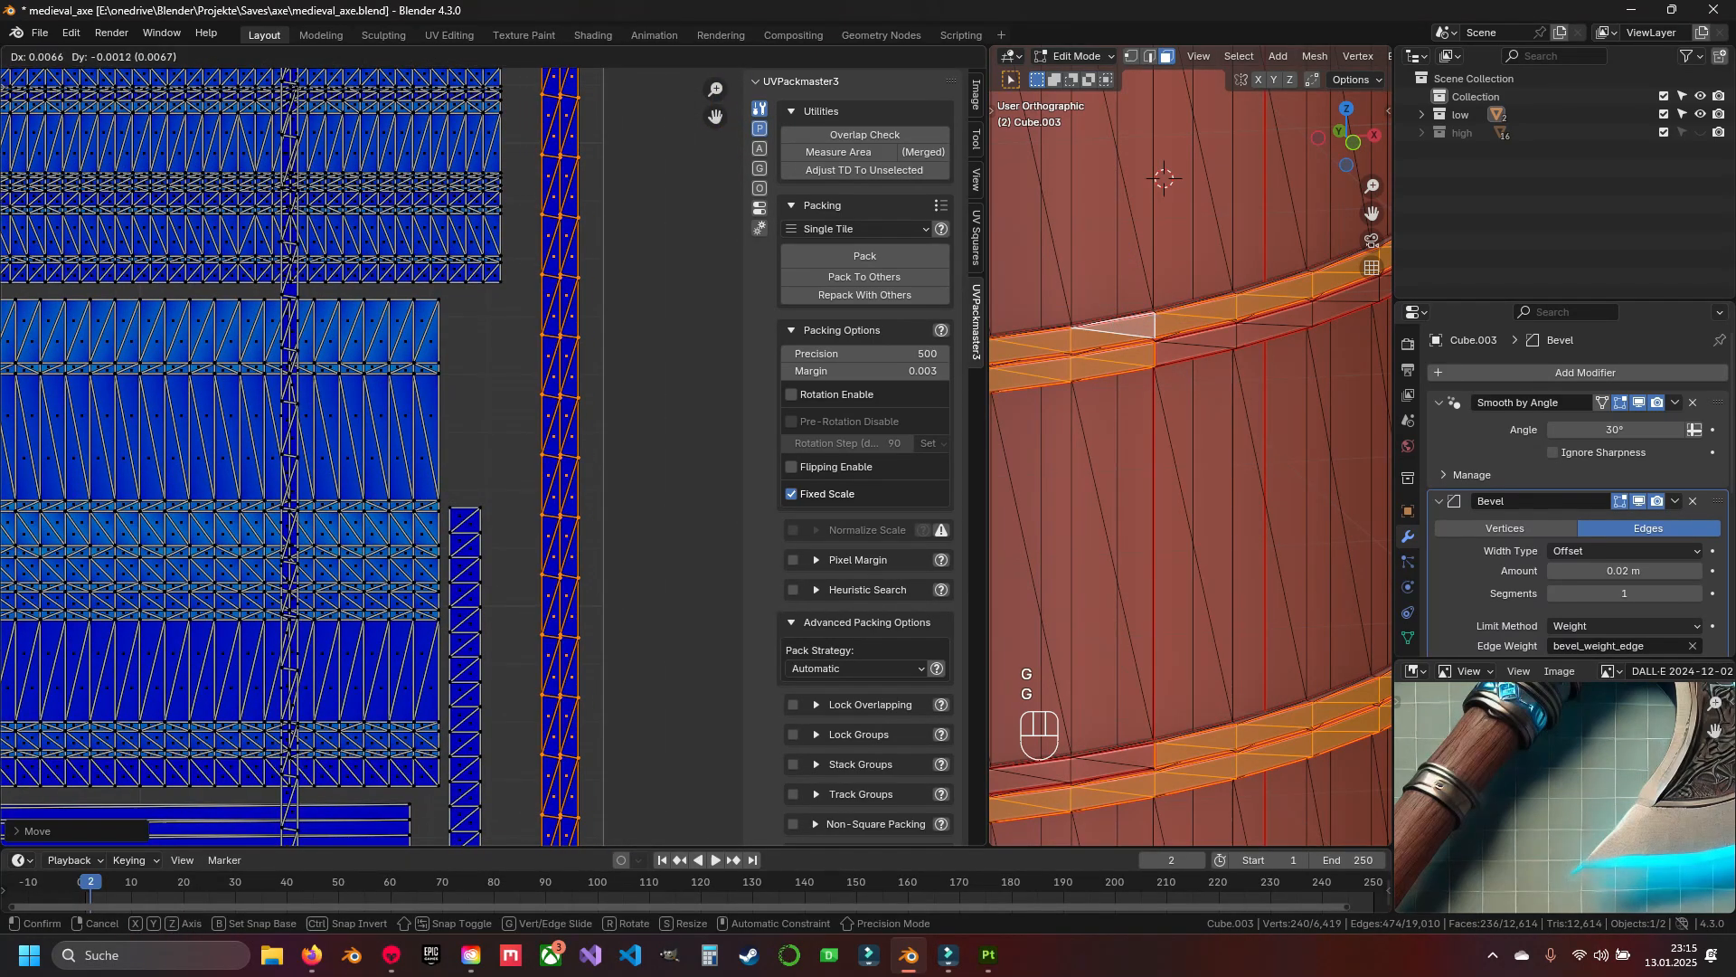
{"action": "left_click", "coordinate": [665, 461]}
Select the linked strip island that overlaps its neighbours and unwrap it with the Angle Based method.
{"action": "right_click", "coordinate": [292, 277]}
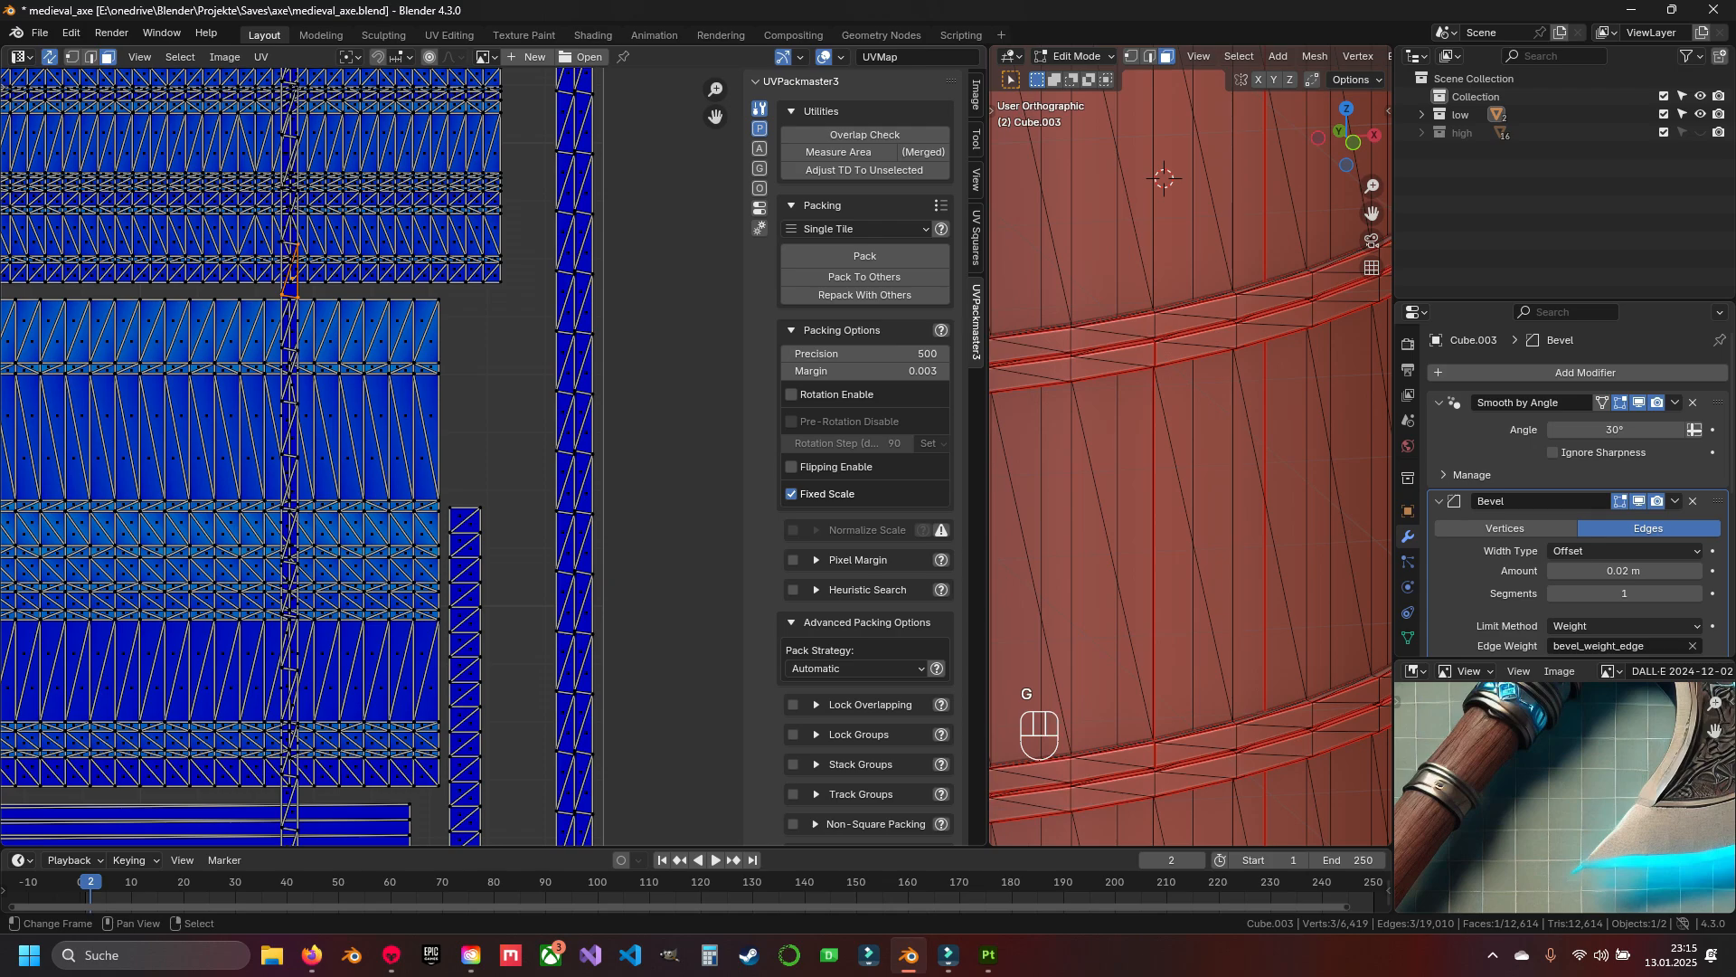
{"action": "key", "text": "ctrl+l"}
{"action": "scroll", "coordinate": [493, 457], "scroll_direction": "down", "scroll_amount": 4}
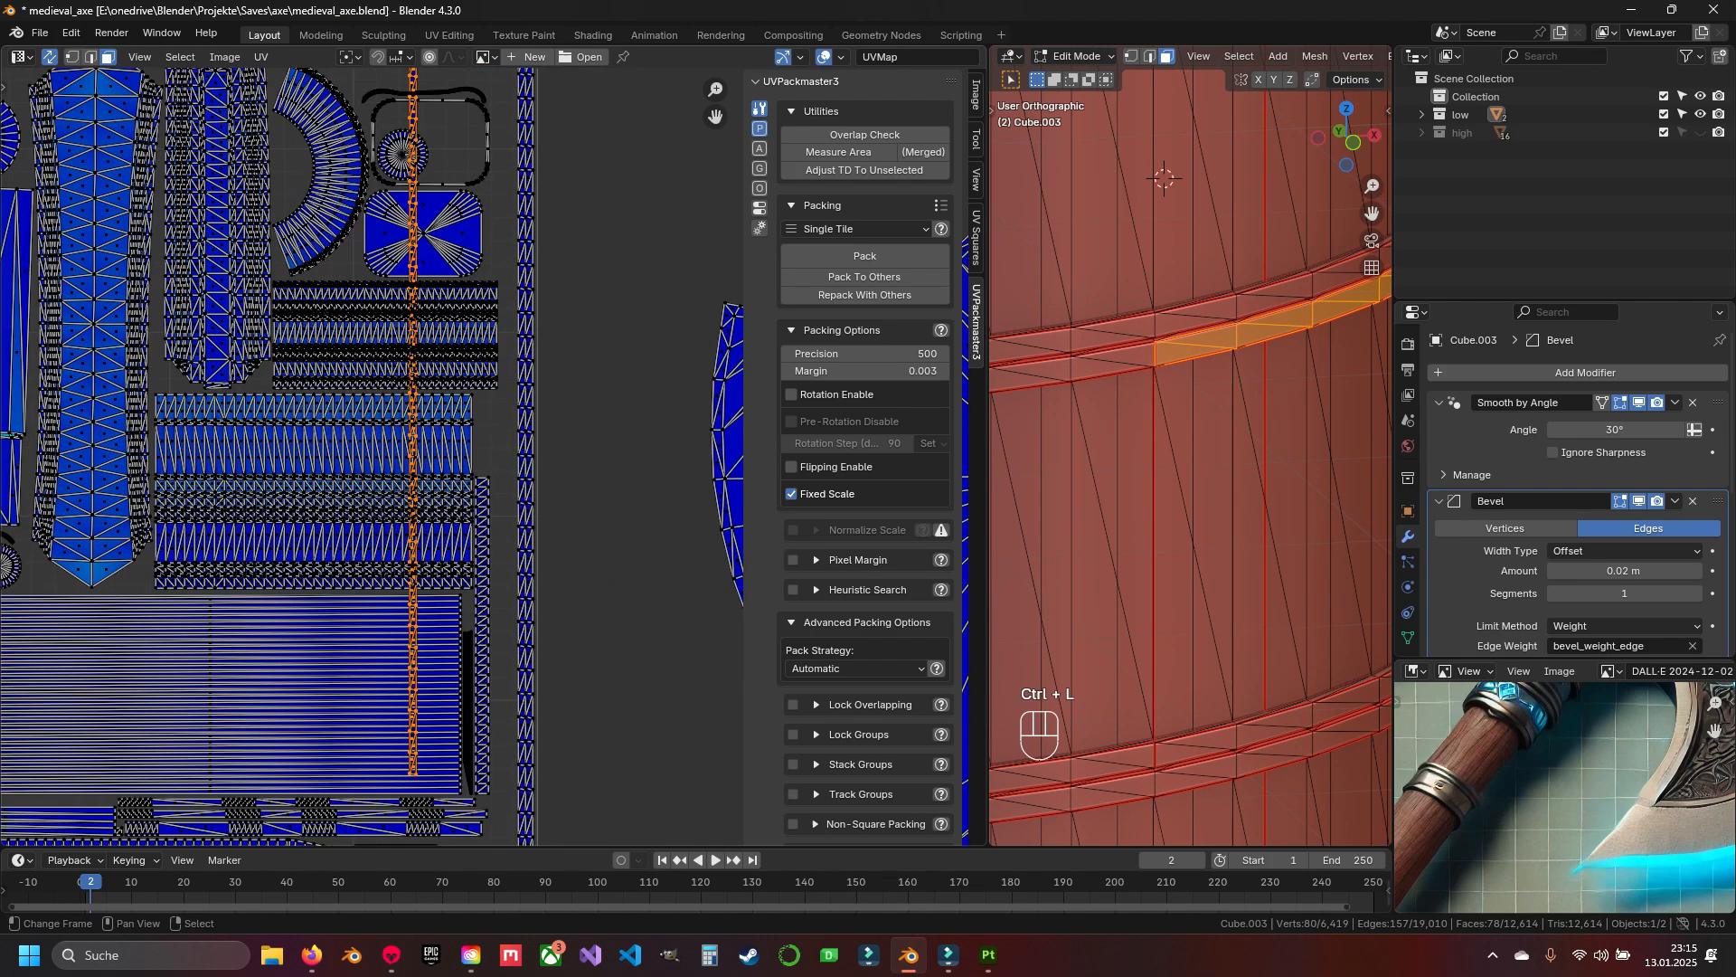
{"action": "key", "text": "g"}
{"action": "key", "text": "Escape"}
{"action": "key", "text": "u"}
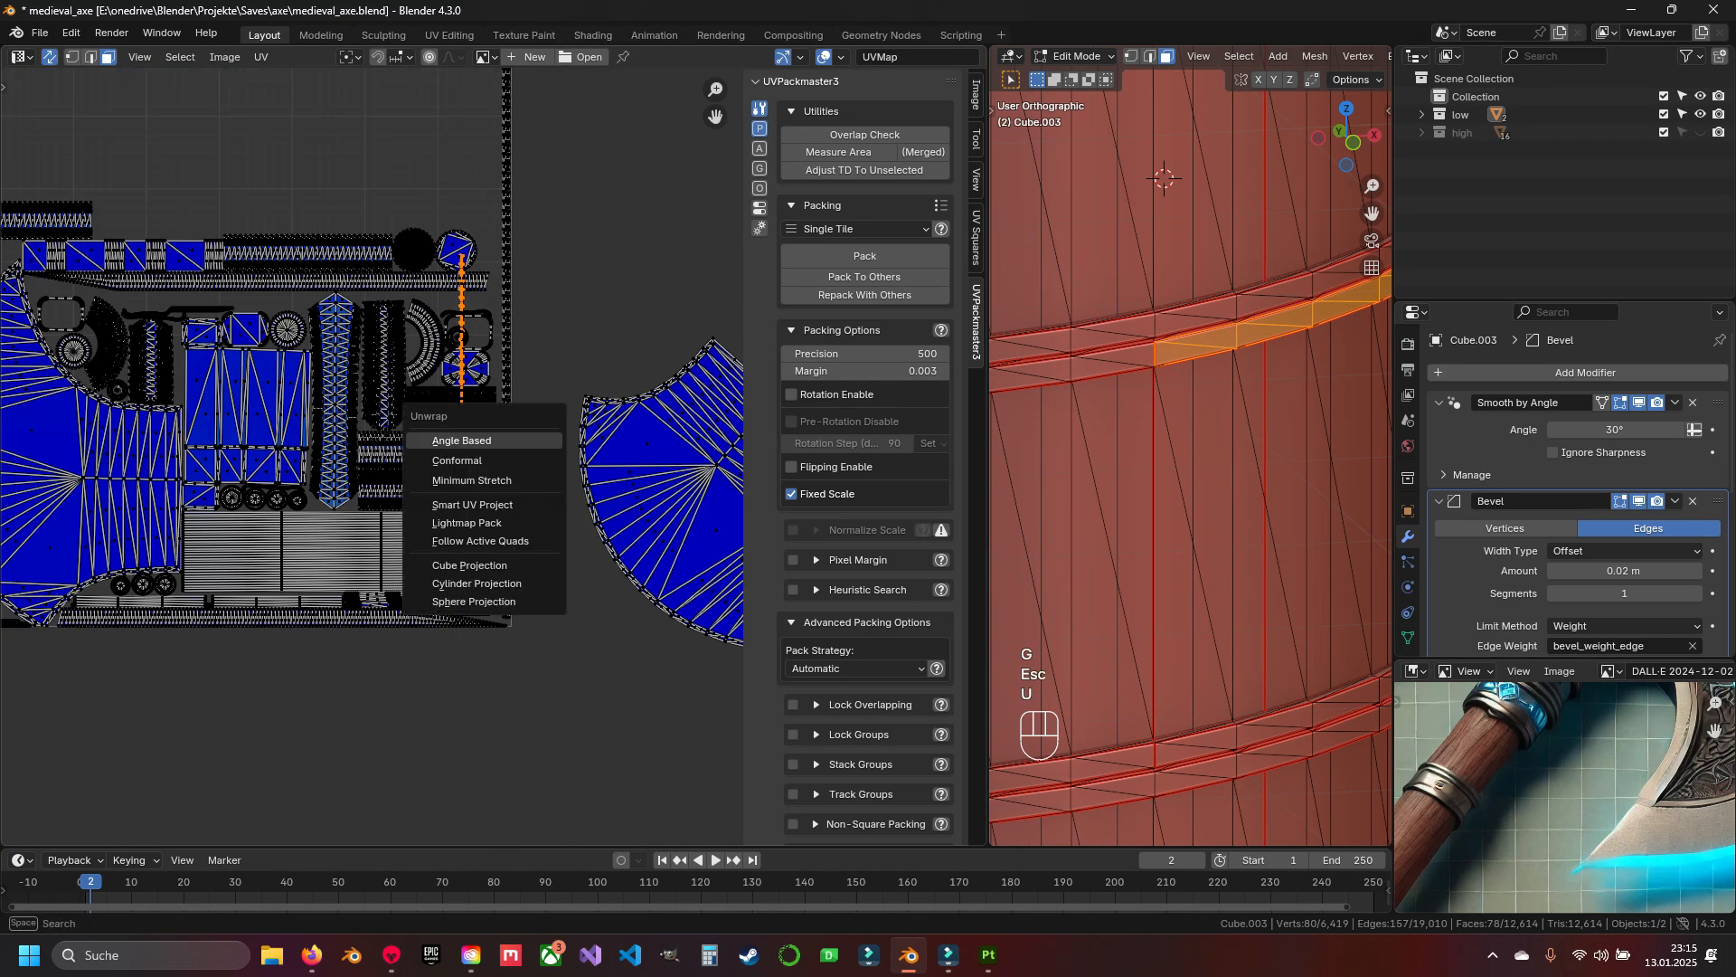
{"action": "scroll", "coordinate": [488, 448], "scroll_direction": "down", "scroll_amount": 3}
{"action": "middle_click_drag", "start_coordinate": [488, 448], "coordinate": [575, 432], "text": "shift"}
{"action": "scroll", "coordinate": [575, 432], "scroll_direction": "up", "scroll_amount": 2}
{"action": "key", "text": "u"}
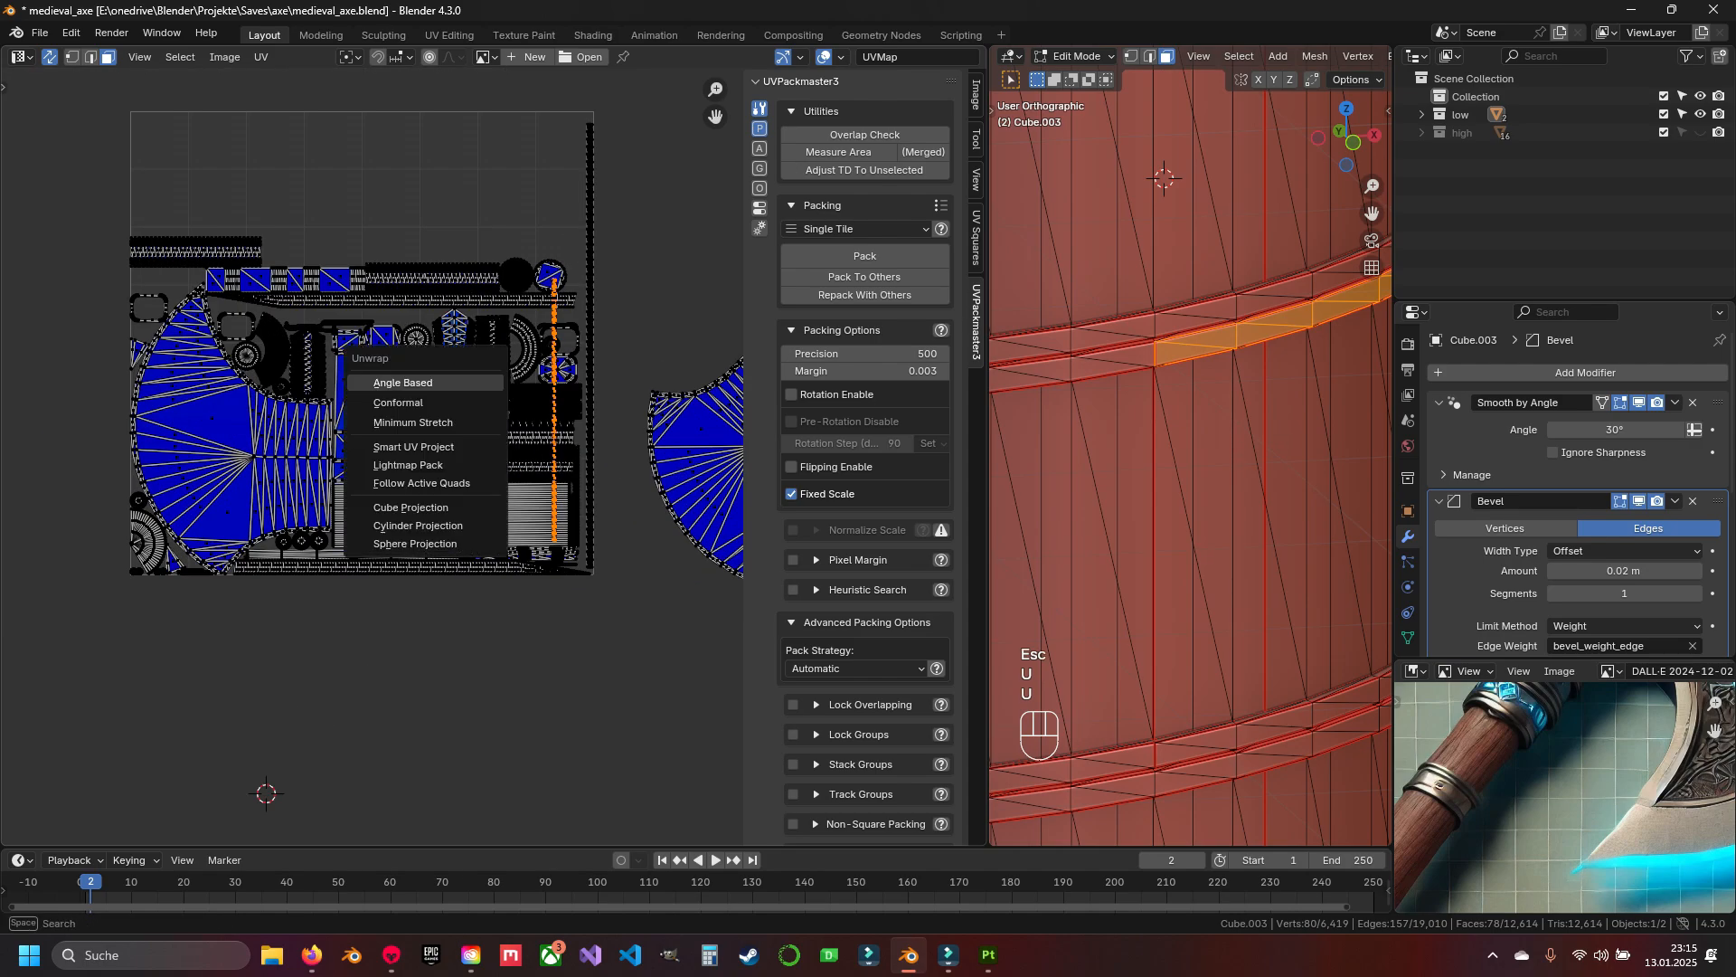
{"action": "left_click", "coordinate": [470, 383]}
Move the unwrapped strip island beside the long strips at the tile's right edge.
{"action": "scroll", "coordinate": [498, 418], "scroll_direction": "up", "scroll_amount": 1}
{"action": "key", "text": "g"}
{"action": "scroll", "coordinate": [499, 418], "scroll_direction": "up", "scroll_amount": 2}
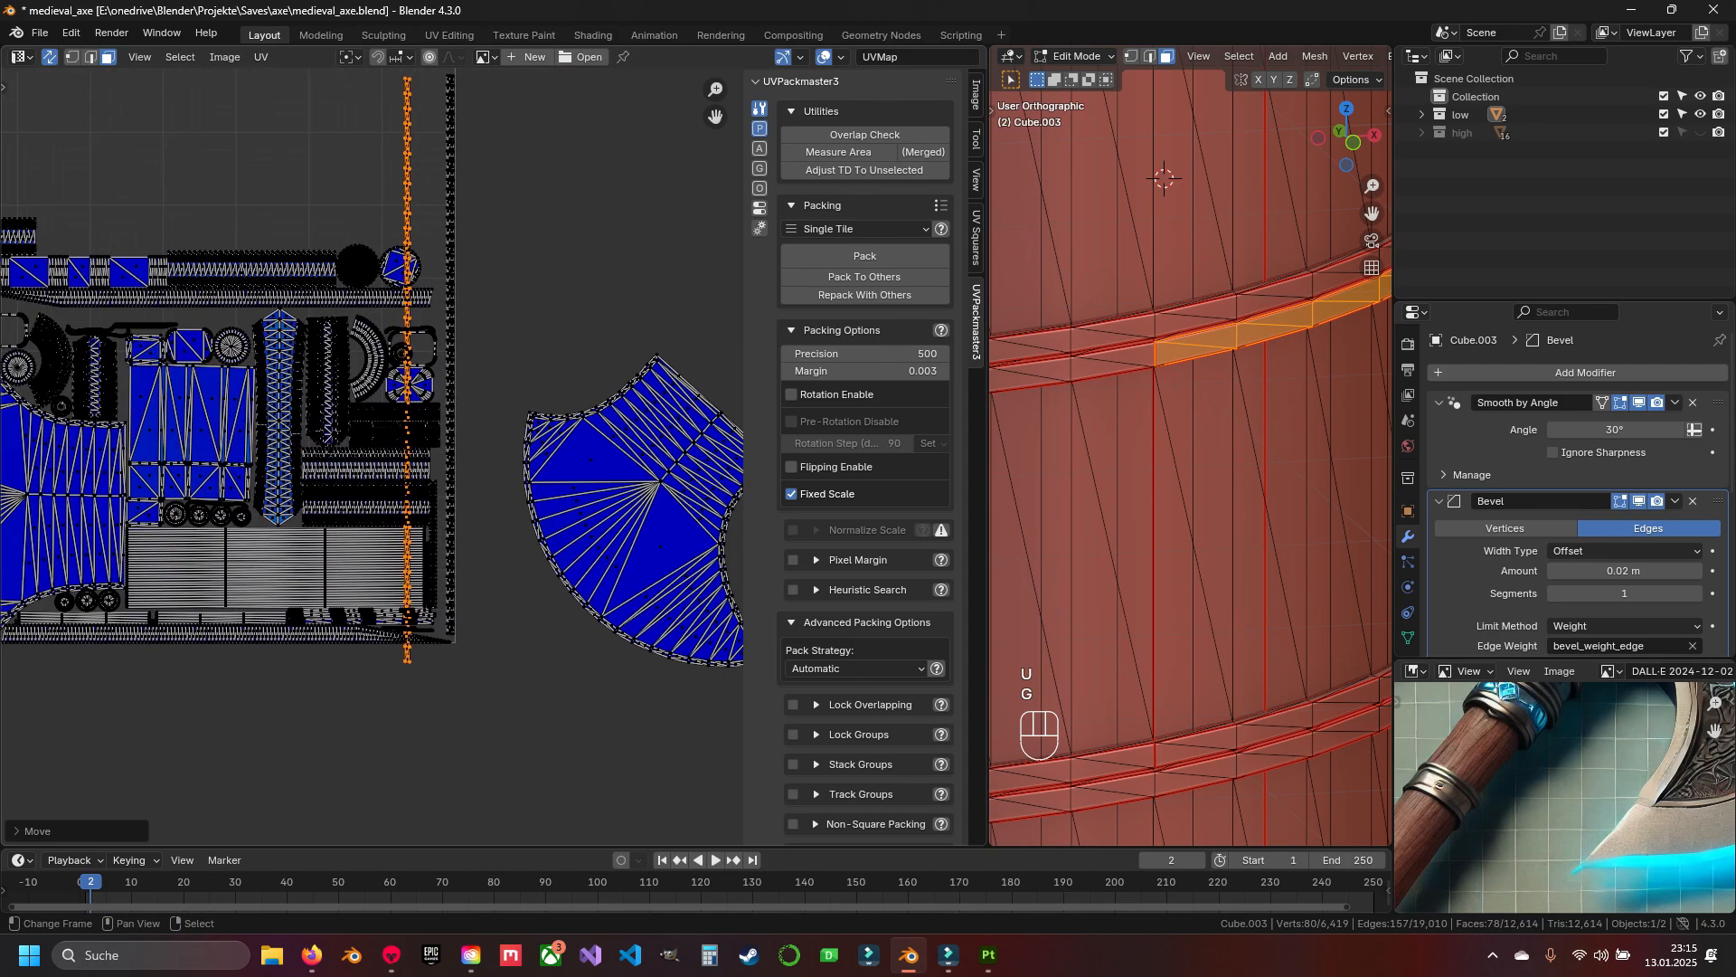
{"action": "key", "text": "s"}
{"action": "key", "text": "Escape"}
{"action": "scroll", "coordinate": [530, 433], "scroll_direction": "up", "scroll_amount": 1}
{"action": "middle_click_drag", "start_coordinate": [530, 434], "coordinate": [540, 607], "text": "shift"}
{"action": "key", "text": "g"}
{"action": "left_click", "coordinate": [579, 606]}
{"action": "scroll", "coordinate": [579, 606], "scroll_direction": "up", "scroll_amount": 1}
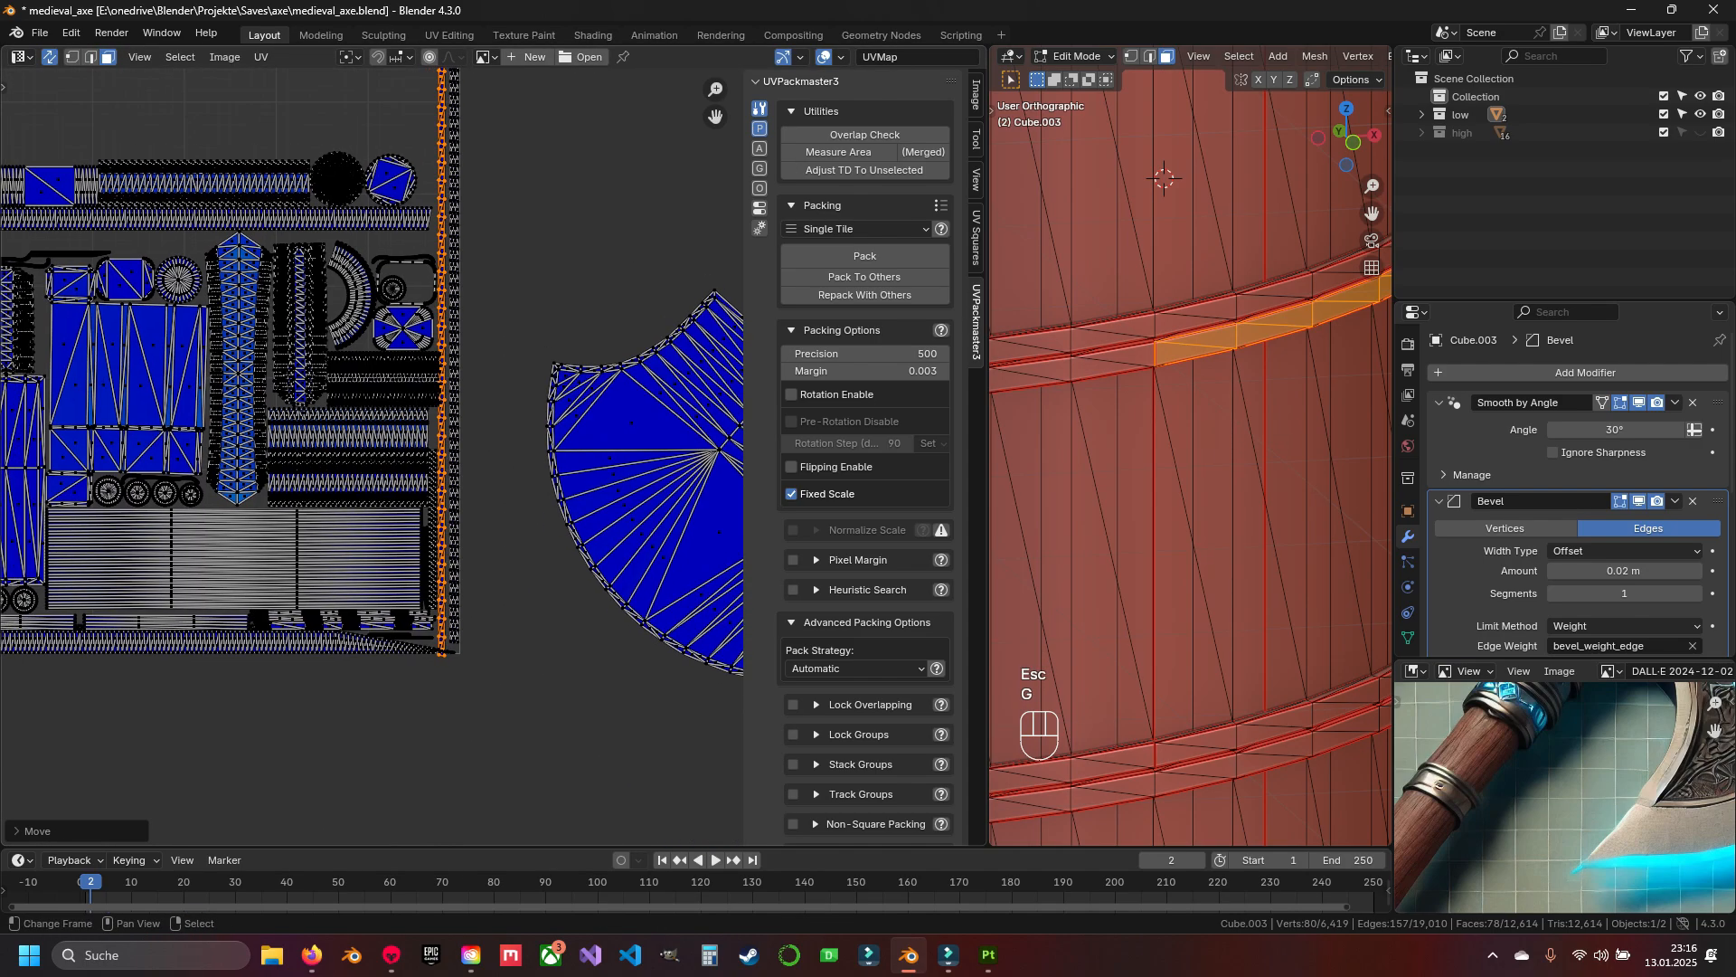
Scale the strip island to fit the tile's height and position it clear of the neighbouring islands.
{"action": "key", "text": "s"}
{"action": "left_click", "coordinate": [561, 506]}
{"action": "scroll", "coordinate": [479, 312], "scroll_direction": "up", "scroll_amount": 2}
{"action": "key", "text": "s"}
{"action": "left_click", "coordinate": [539, 349]}
{"action": "scroll", "coordinate": [506, 470], "scroll_direction": "down", "scroll_amount": 5}
{"action": "scroll", "coordinate": [560, 597], "scroll_direction": "up", "scroll_amount": 6}
{"action": "key", "text": "s"}
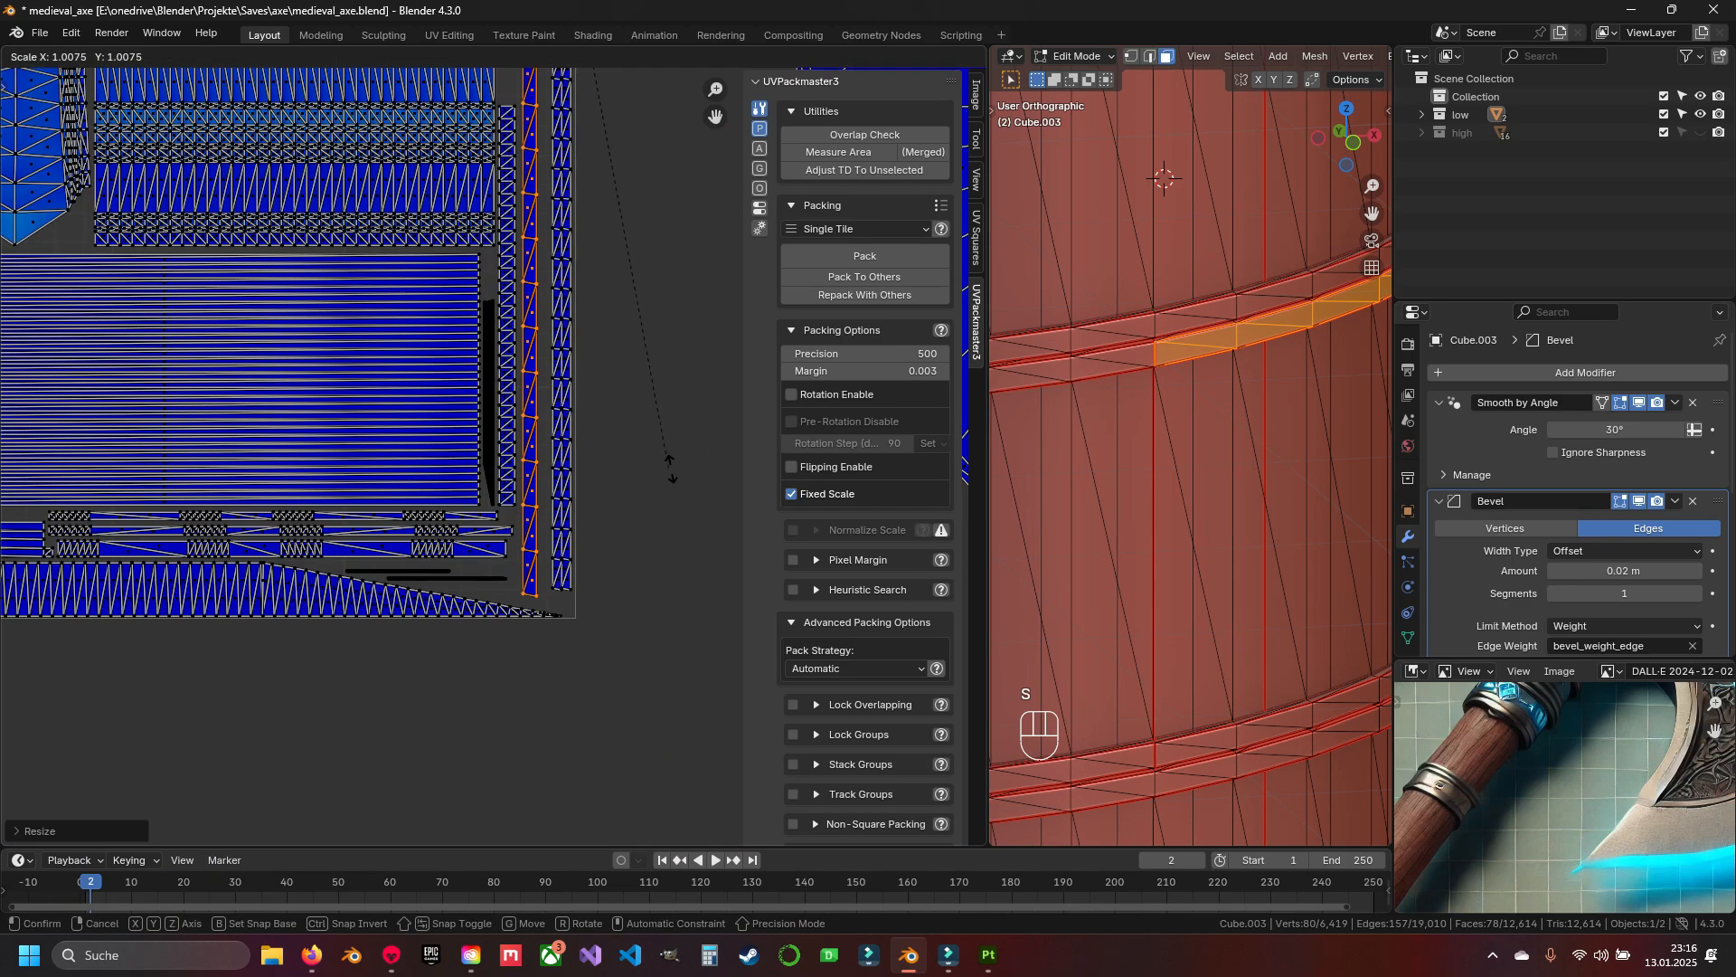
{"action": "left_click", "coordinate": [670, 469]}
{"action": "scroll", "coordinate": [578, 452], "scroll_direction": "down", "scroll_amount": 4}
{"action": "key", "text": "g"}
{"action": "left_click", "coordinate": [597, 452]}
Return the axe to Object Mode and save the Blender file.
{"action": "scroll", "coordinate": [596, 452], "scroll_direction": "down", "scroll_amount": 9}
{"action": "middle_click_drag", "start_coordinate": [552, 542], "coordinate": [626, 332], "text": "shift"}
{"action": "scroll", "coordinate": [633, 316], "scroll_direction": "up", "scroll_amount": 1}
{"action": "key", "text": "n"}
{"action": "key", "text": "Tab"}
{"action": "key", "text": "ctrl+s"}
{"action": "scroll", "coordinate": [494, 457], "scroll_direction": "down", "scroll_amount": 5}
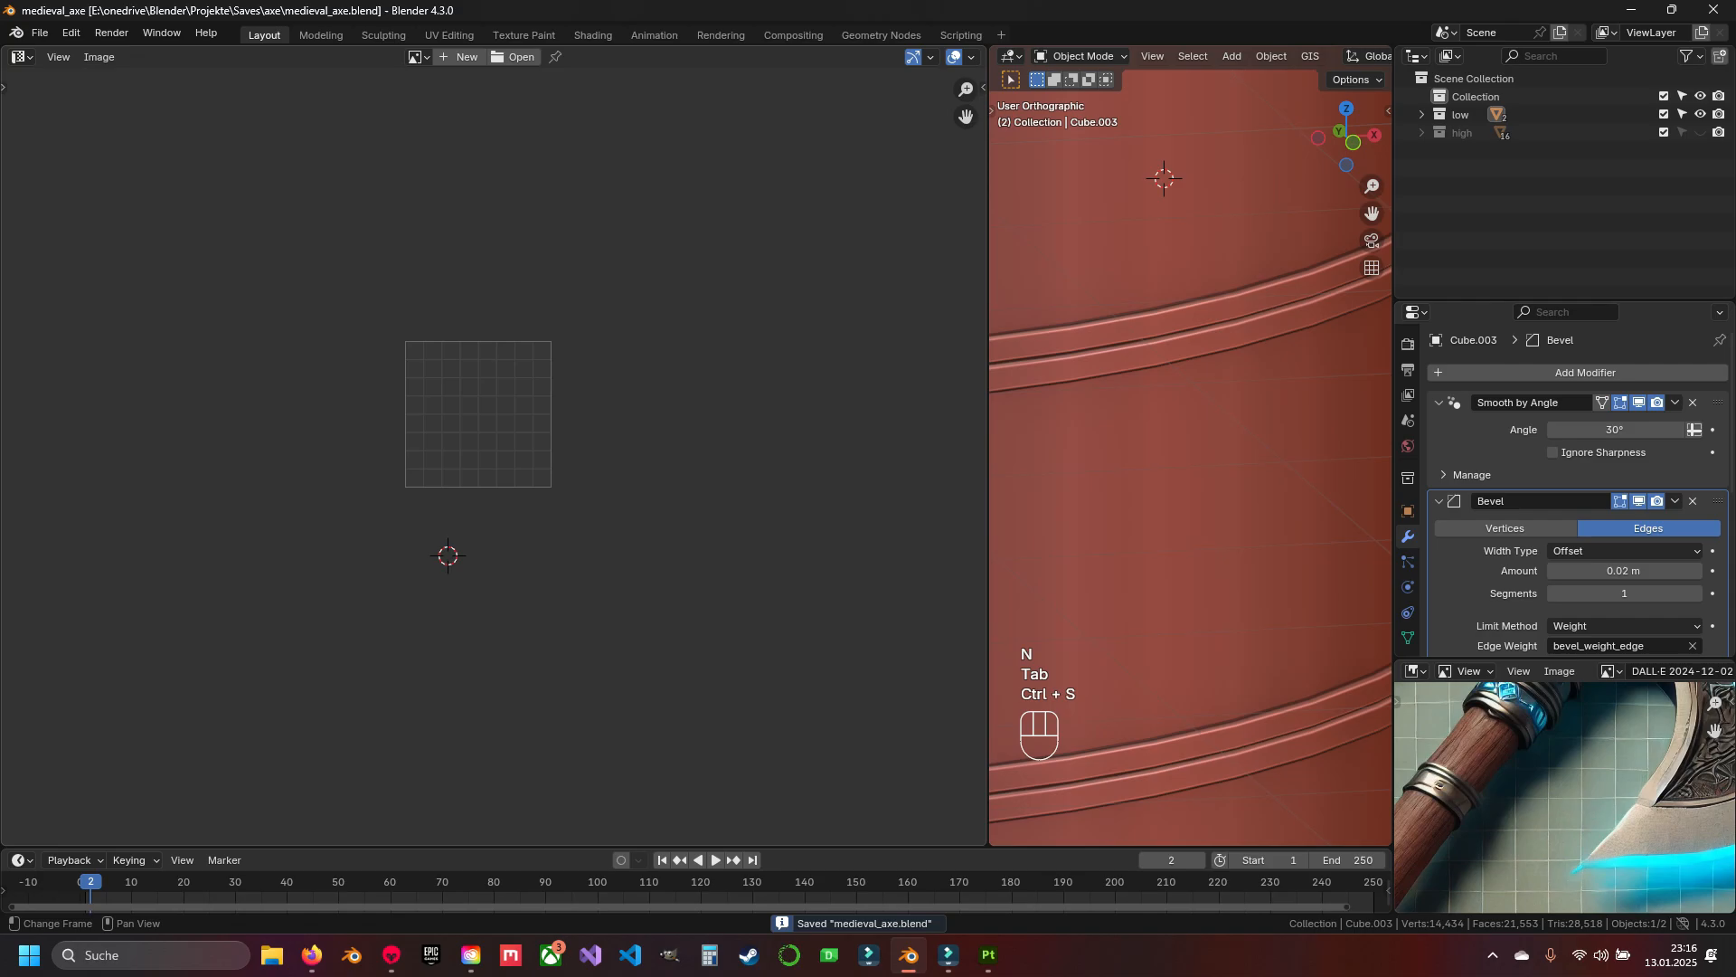
Export the axe as FBX, overwriting medieval_axe_low.fbx in the axe folder.
{"action": "left_click_drag", "start_coordinate": [987, 443], "coordinate": [254, 443]}
{"action": "scroll", "coordinate": [823, 445], "scroll_direction": "down", "scroll_amount": 17}
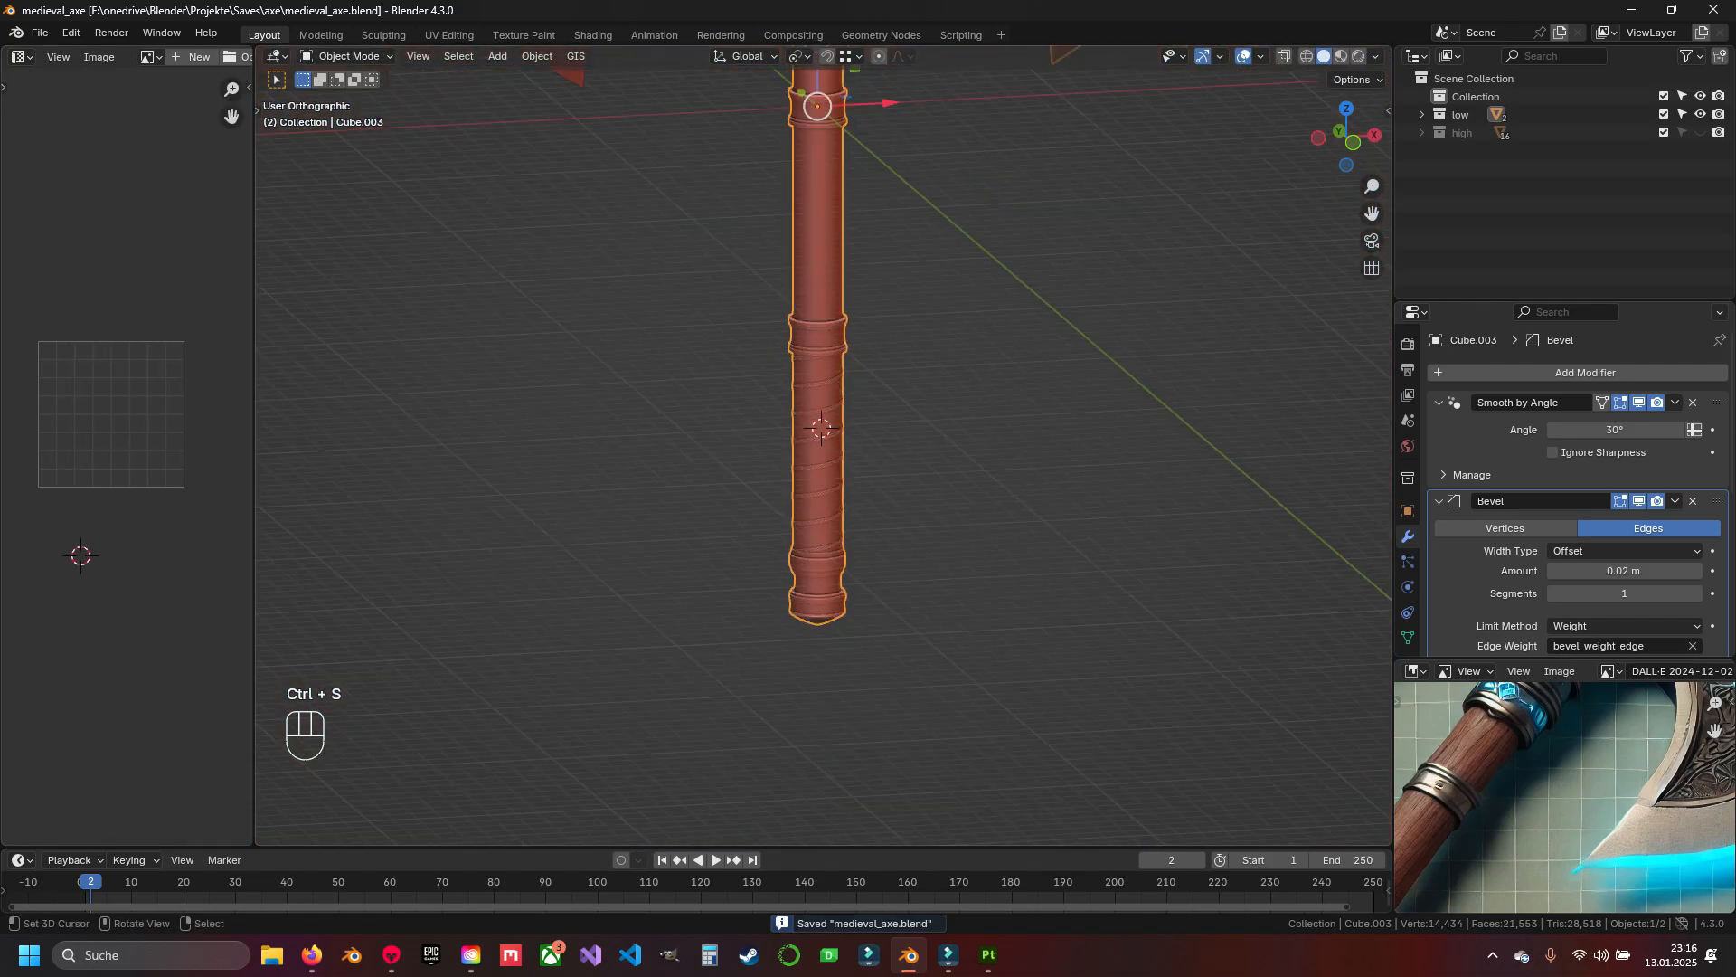
{"action": "middle_click_drag", "start_coordinate": [823, 445], "coordinate": [789, 627], "text": "shift"}
{"action": "scroll", "coordinate": [790, 627], "scroll_direction": "down", "scroll_amount": 3}
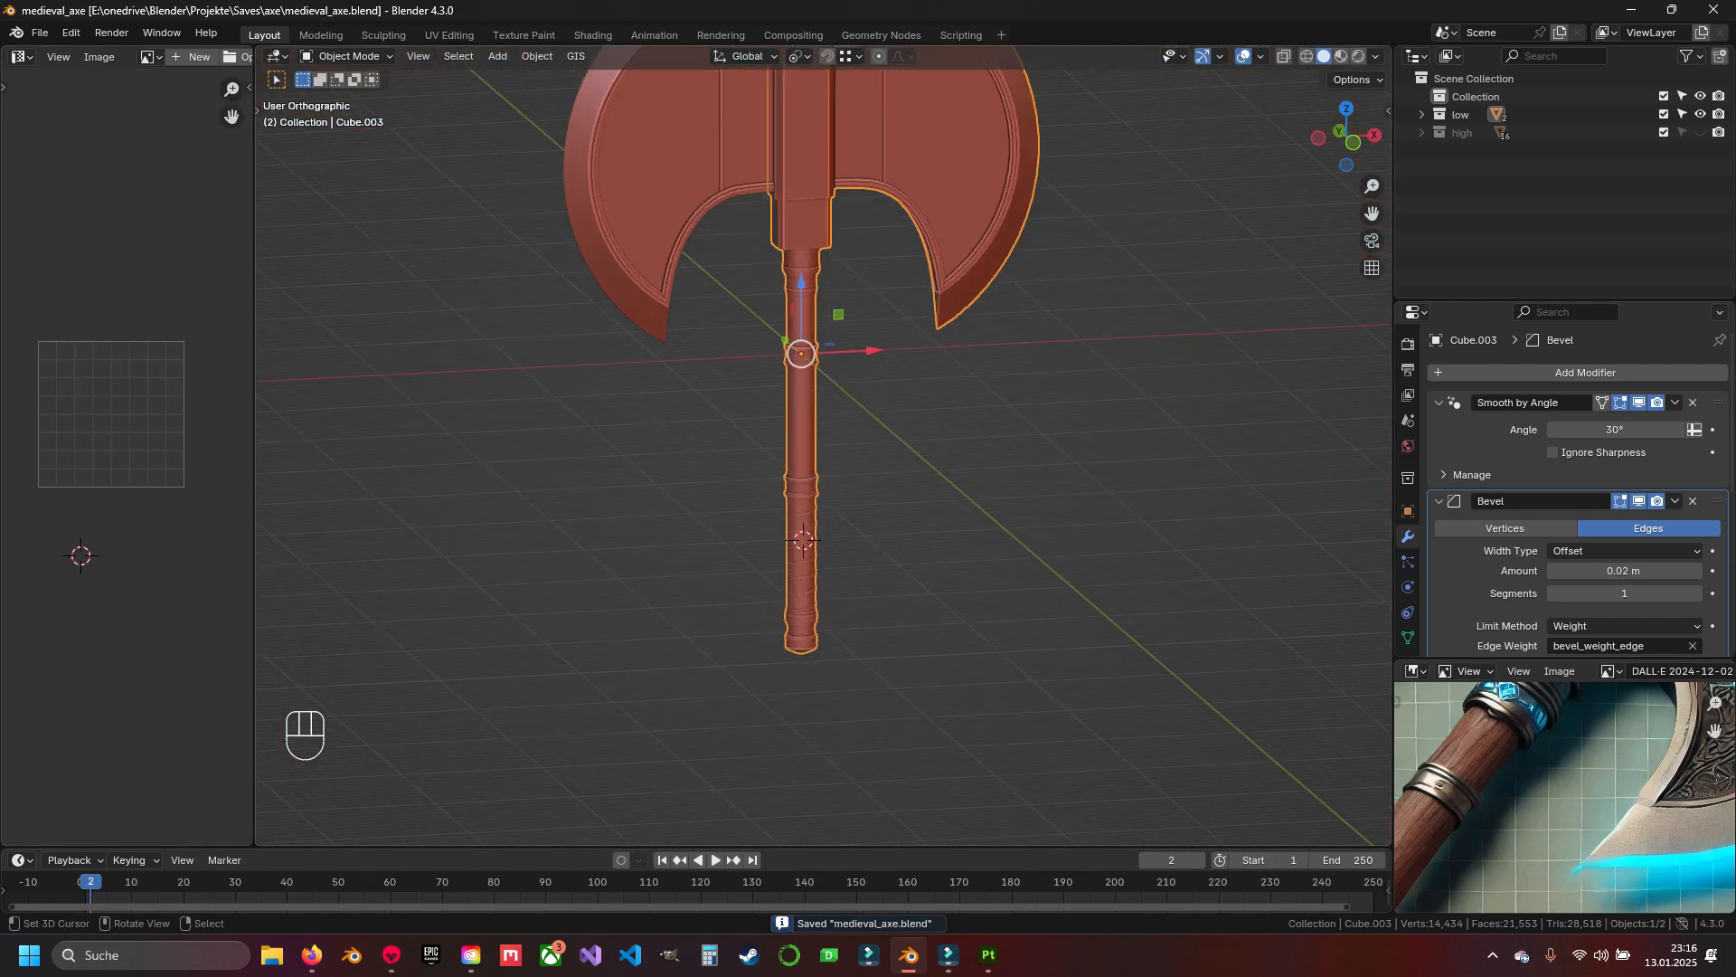
{"action": "middle_click_drag", "start_coordinate": [795, 542], "coordinate": [757, 662], "text": "shift"}
{"action": "key", "text": "q"}
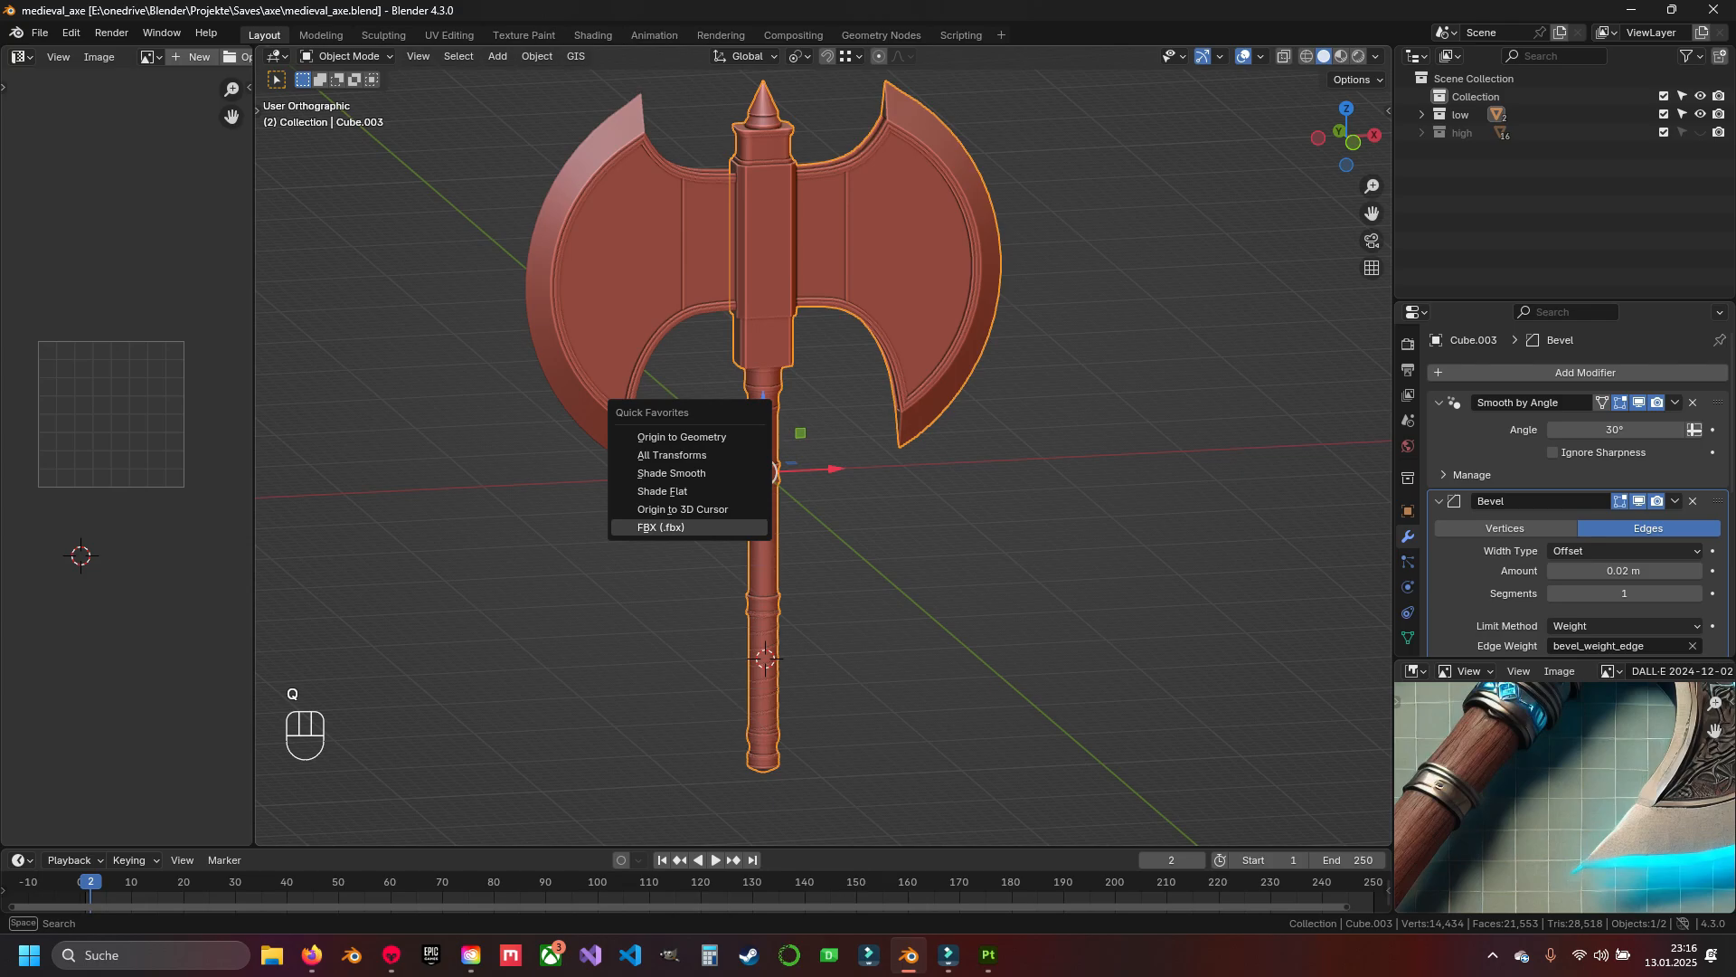
{"action": "left_click", "coordinate": [679, 528]}
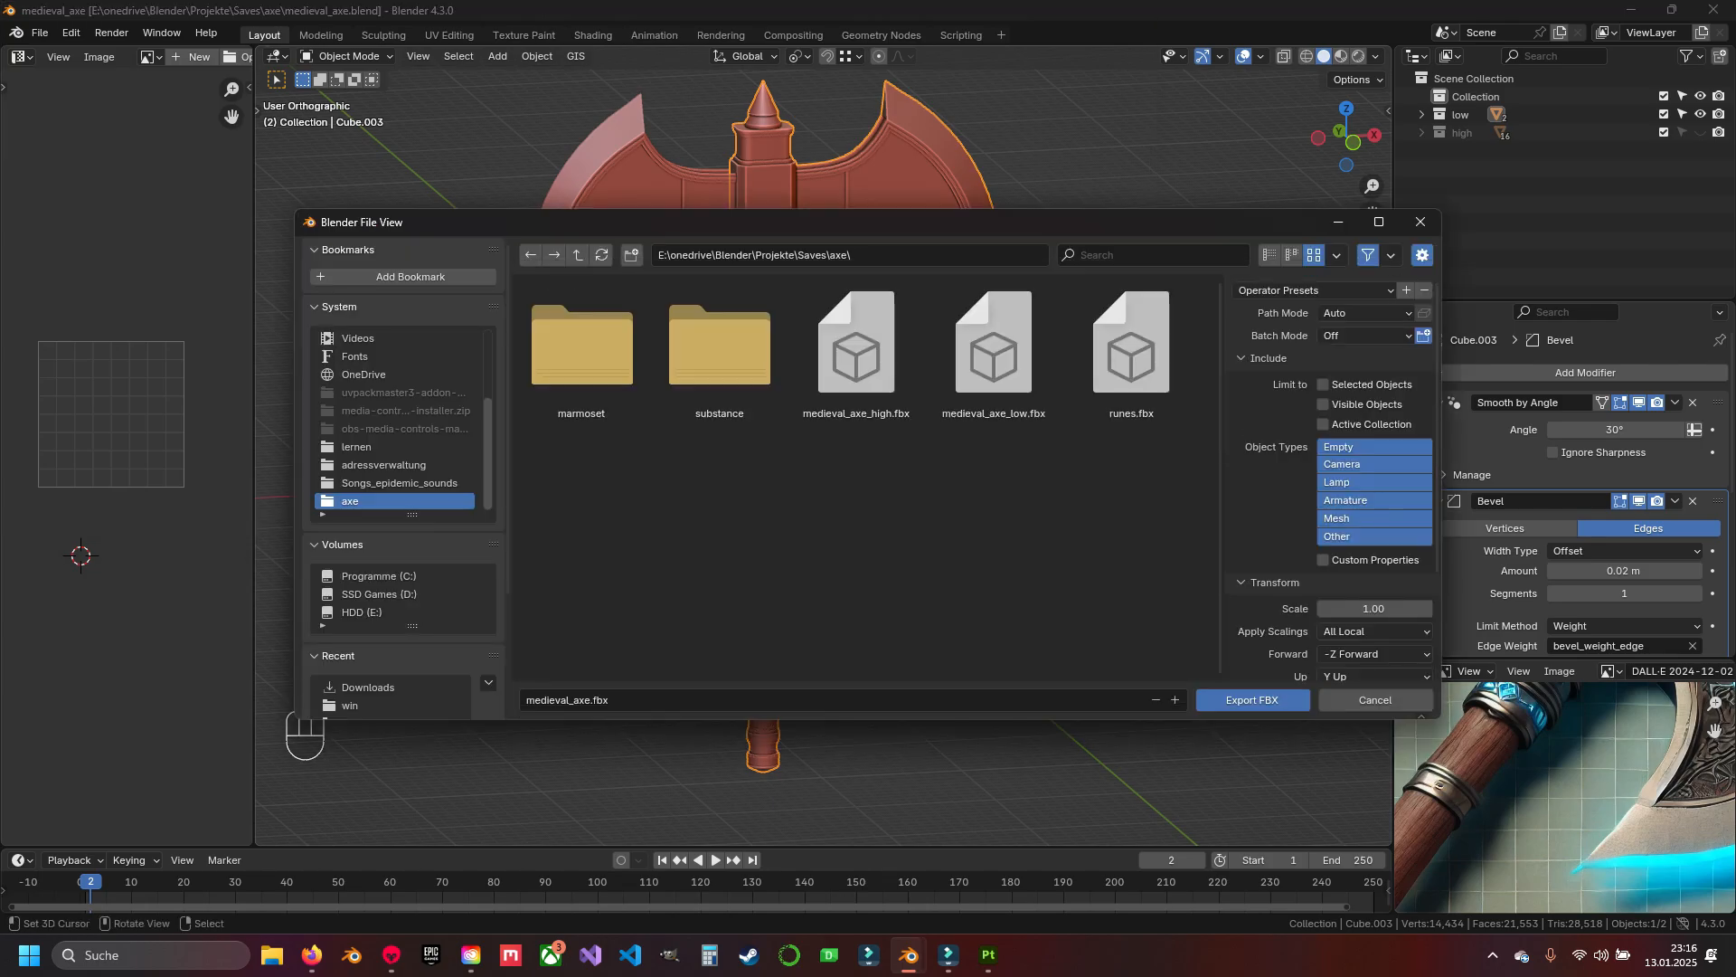
{"action": "left_click", "coordinate": [994, 352]}
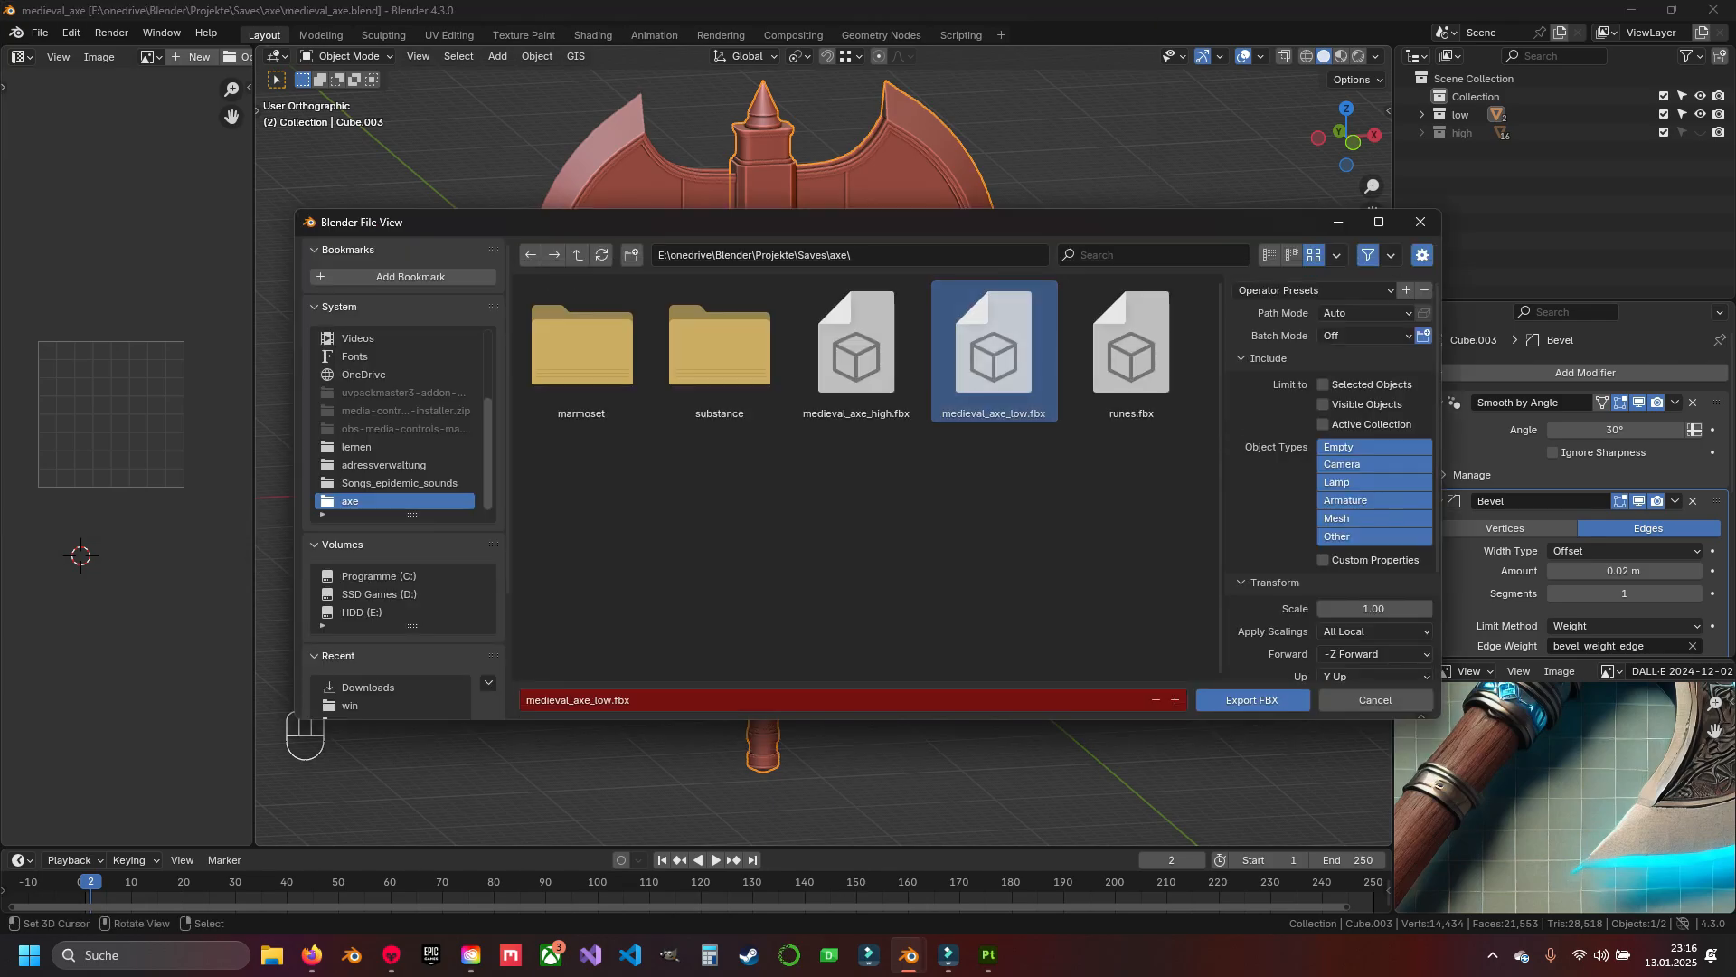
{"action": "scroll", "coordinate": [1329, 479], "scroll_direction": "down", "scroll_amount": 8}
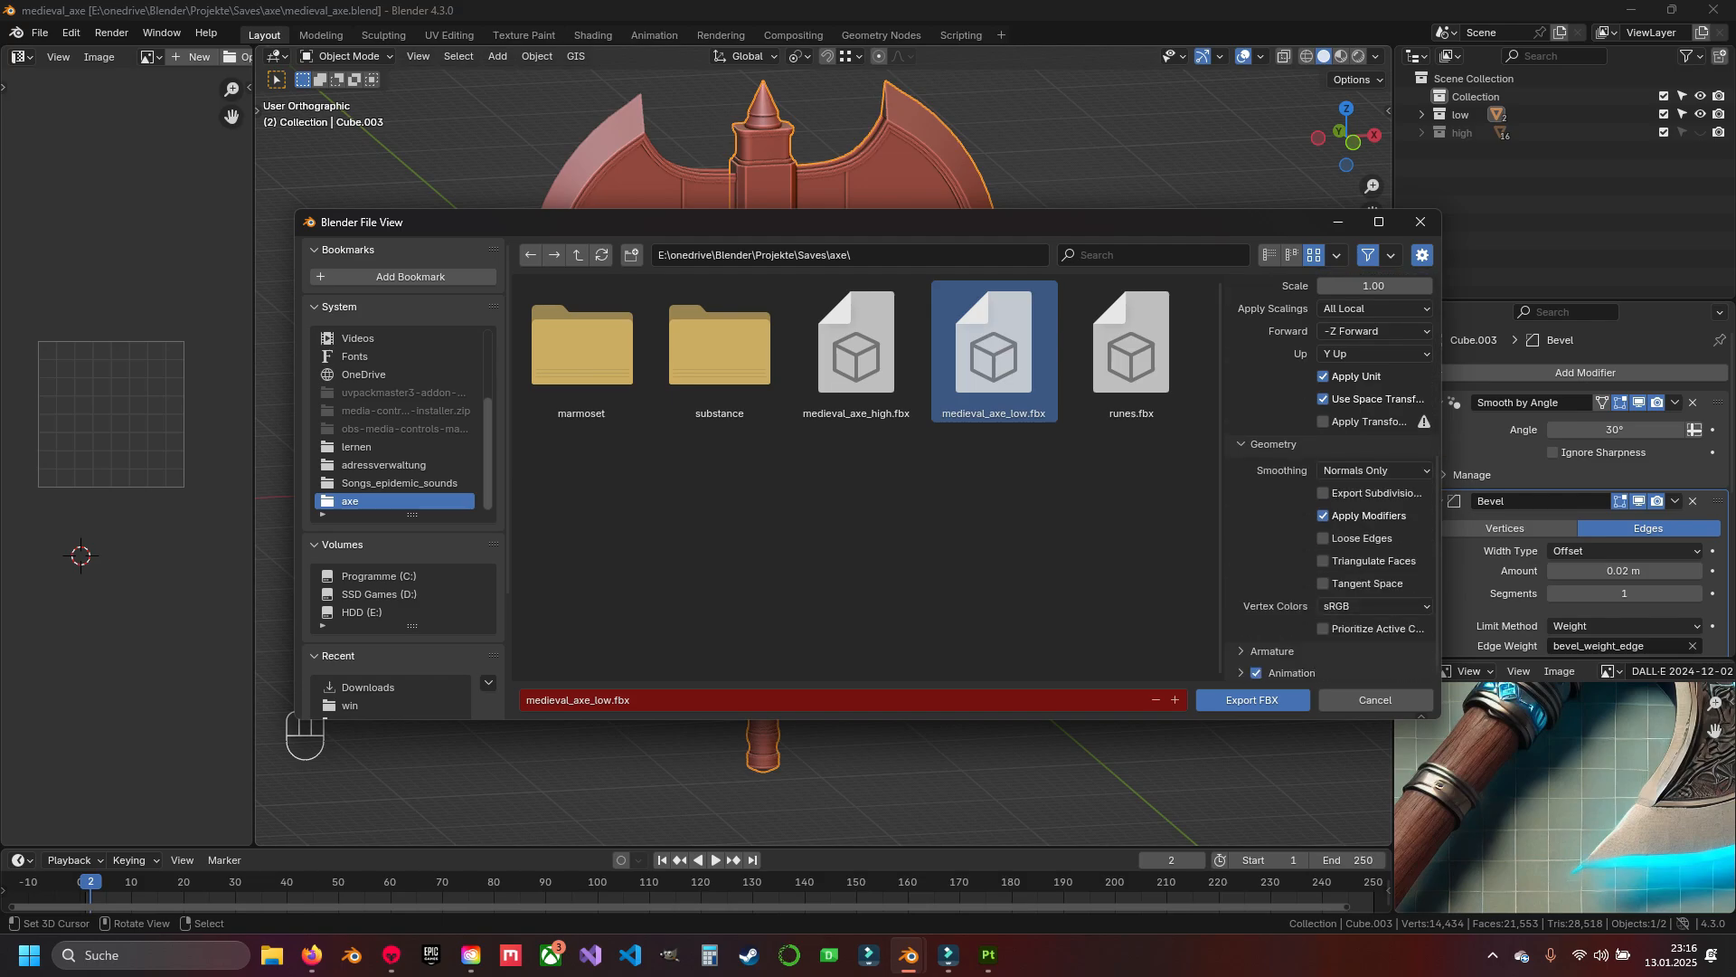
{"action": "left_click", "coordinate": [1252, 700]}
Switch to Marmoset Toolbag, bake all active output maps and check the bake on the axe.
{"action": "left_click", "coordinate": [392, 954]}
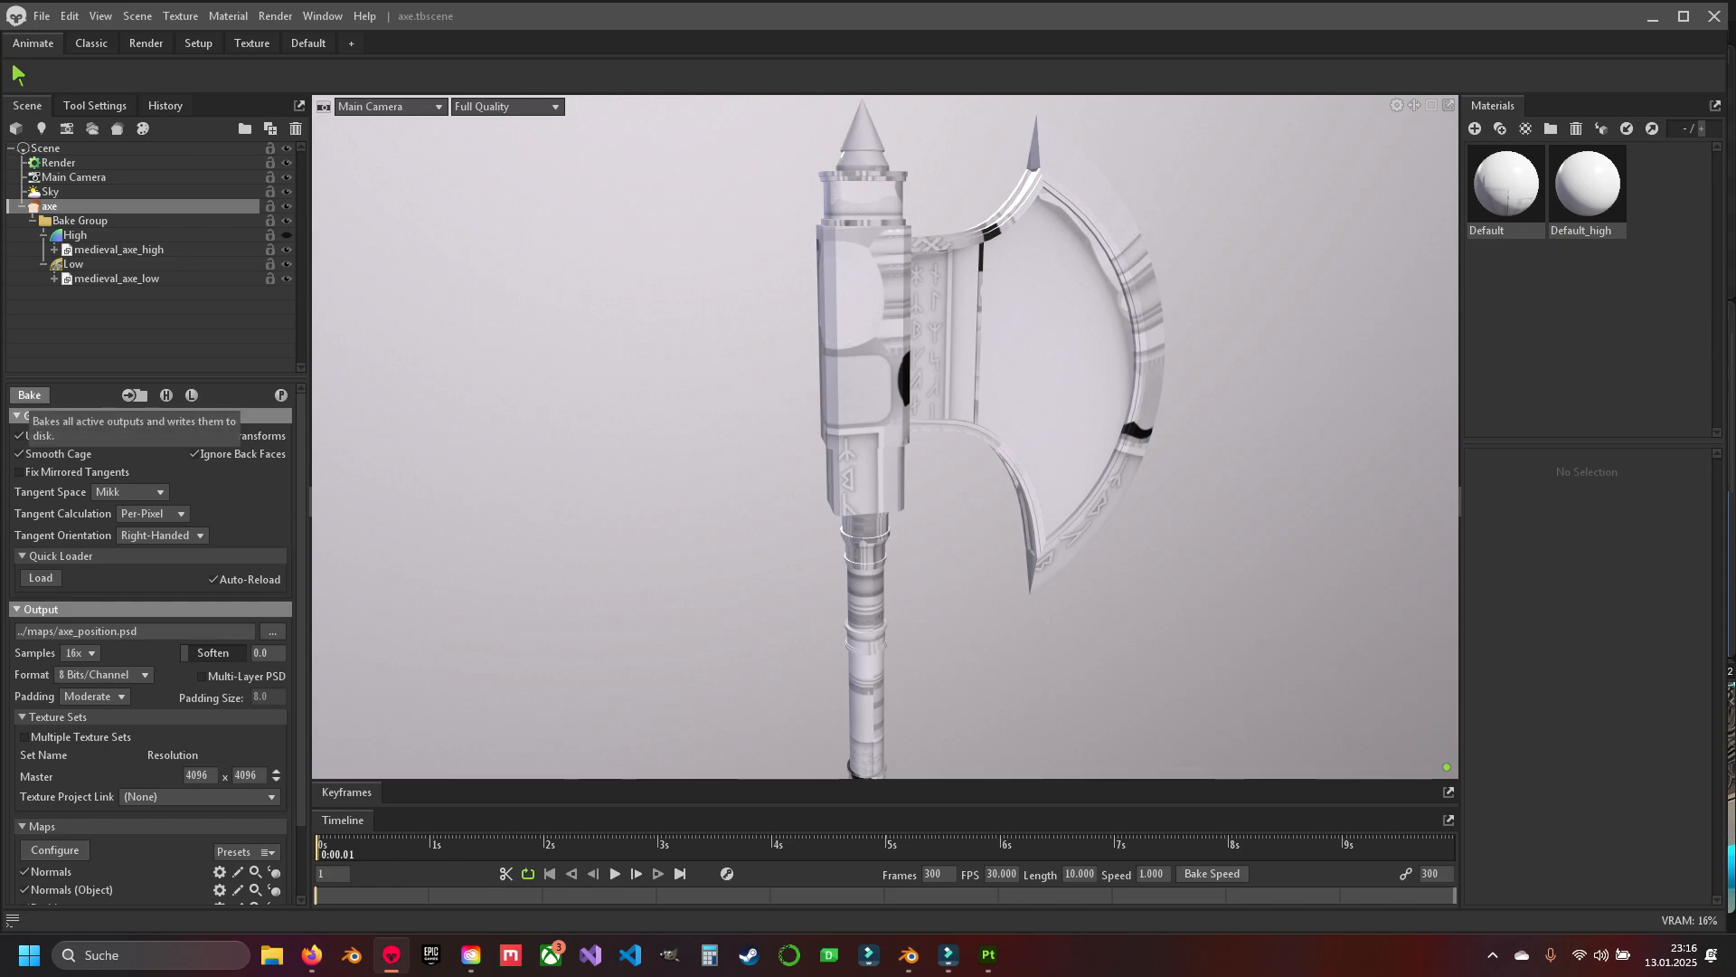
{"action": "left_click", "coordinate": [29, 394]}
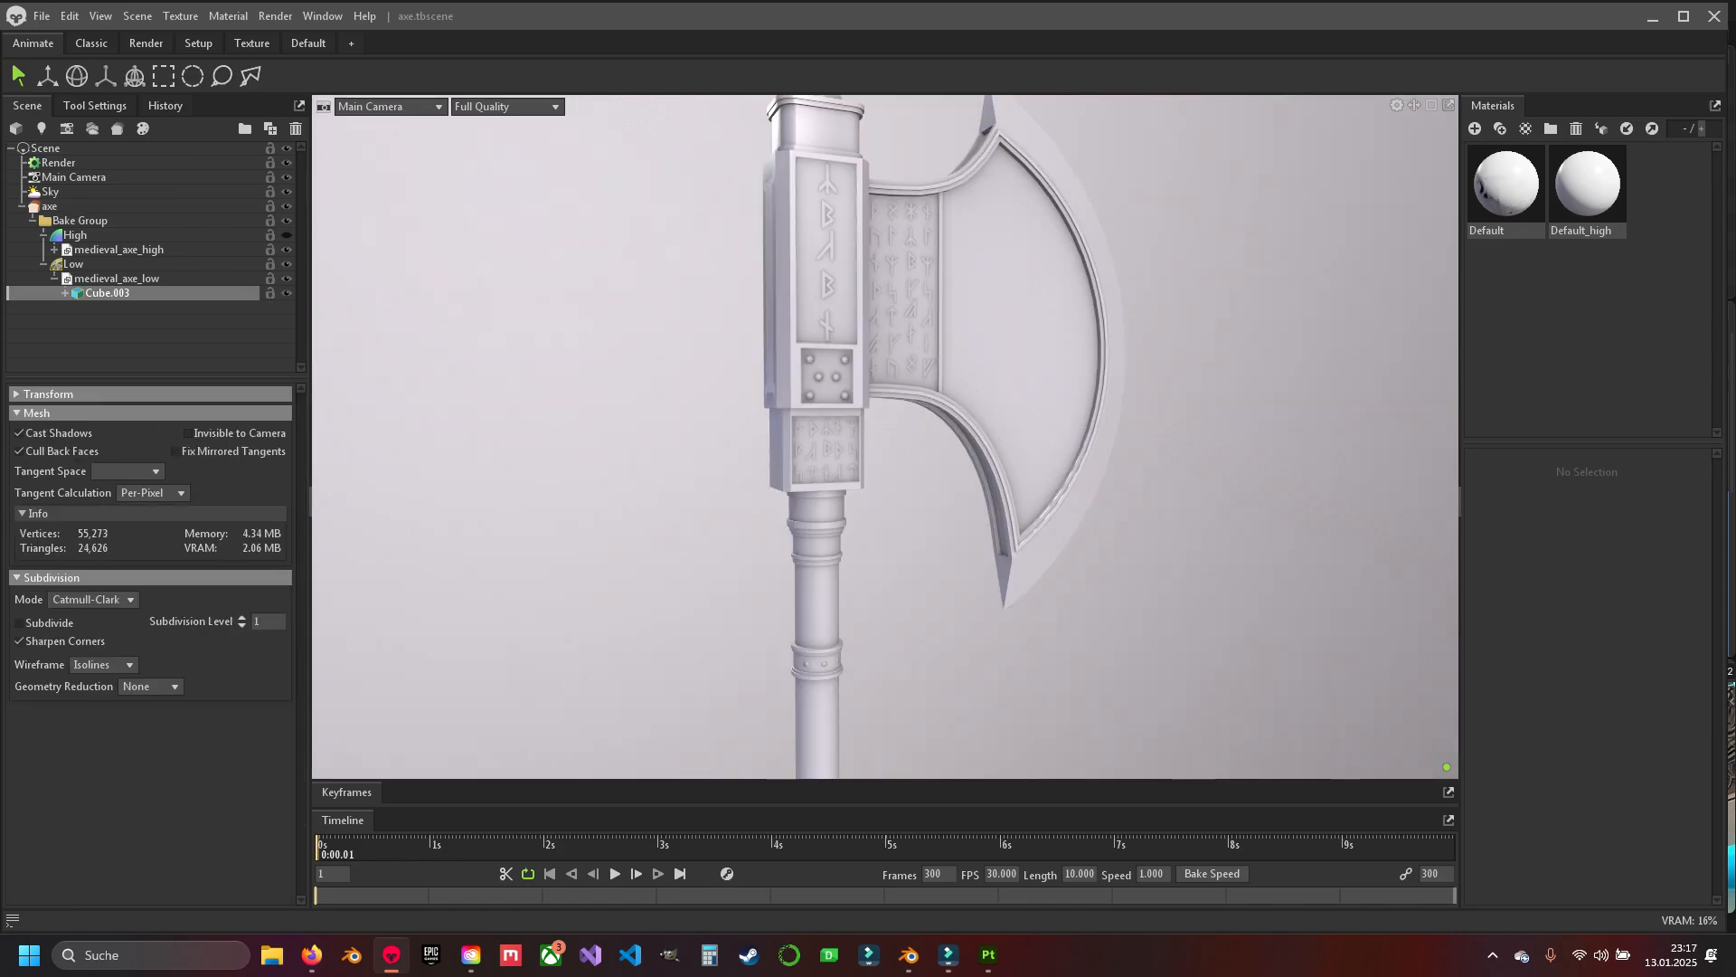
{"action": "left_click_drag", "start_coordinate": [886, 434], "coordinate": [854, 461]}
{"action": "middle_click_drag", "start_coordinate": [855, 461], "coordinate": [855, 339]}
{"action": "left_click_drag", "start_coordinate": [855, 339], "coordinate": [886, 316]}
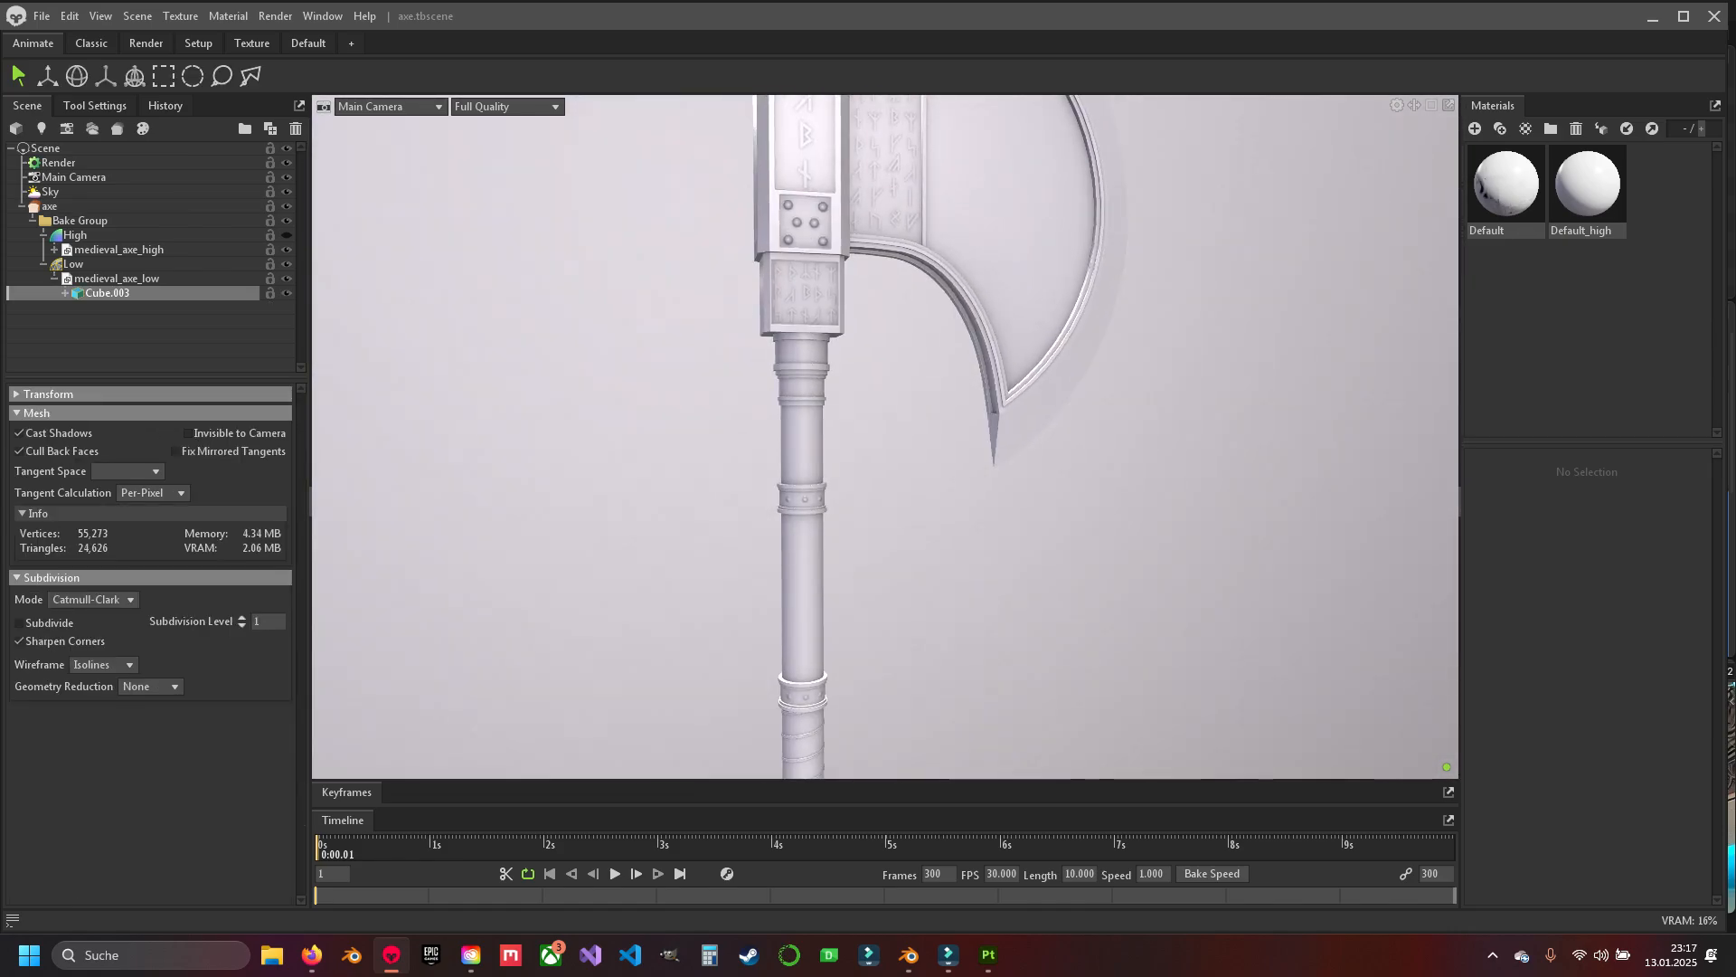
Switch to Substance 3D Painter and replace the project mesh with medieval_axe_low.fbx.
{"action": "left_click", "coordinate": [988, 955]}
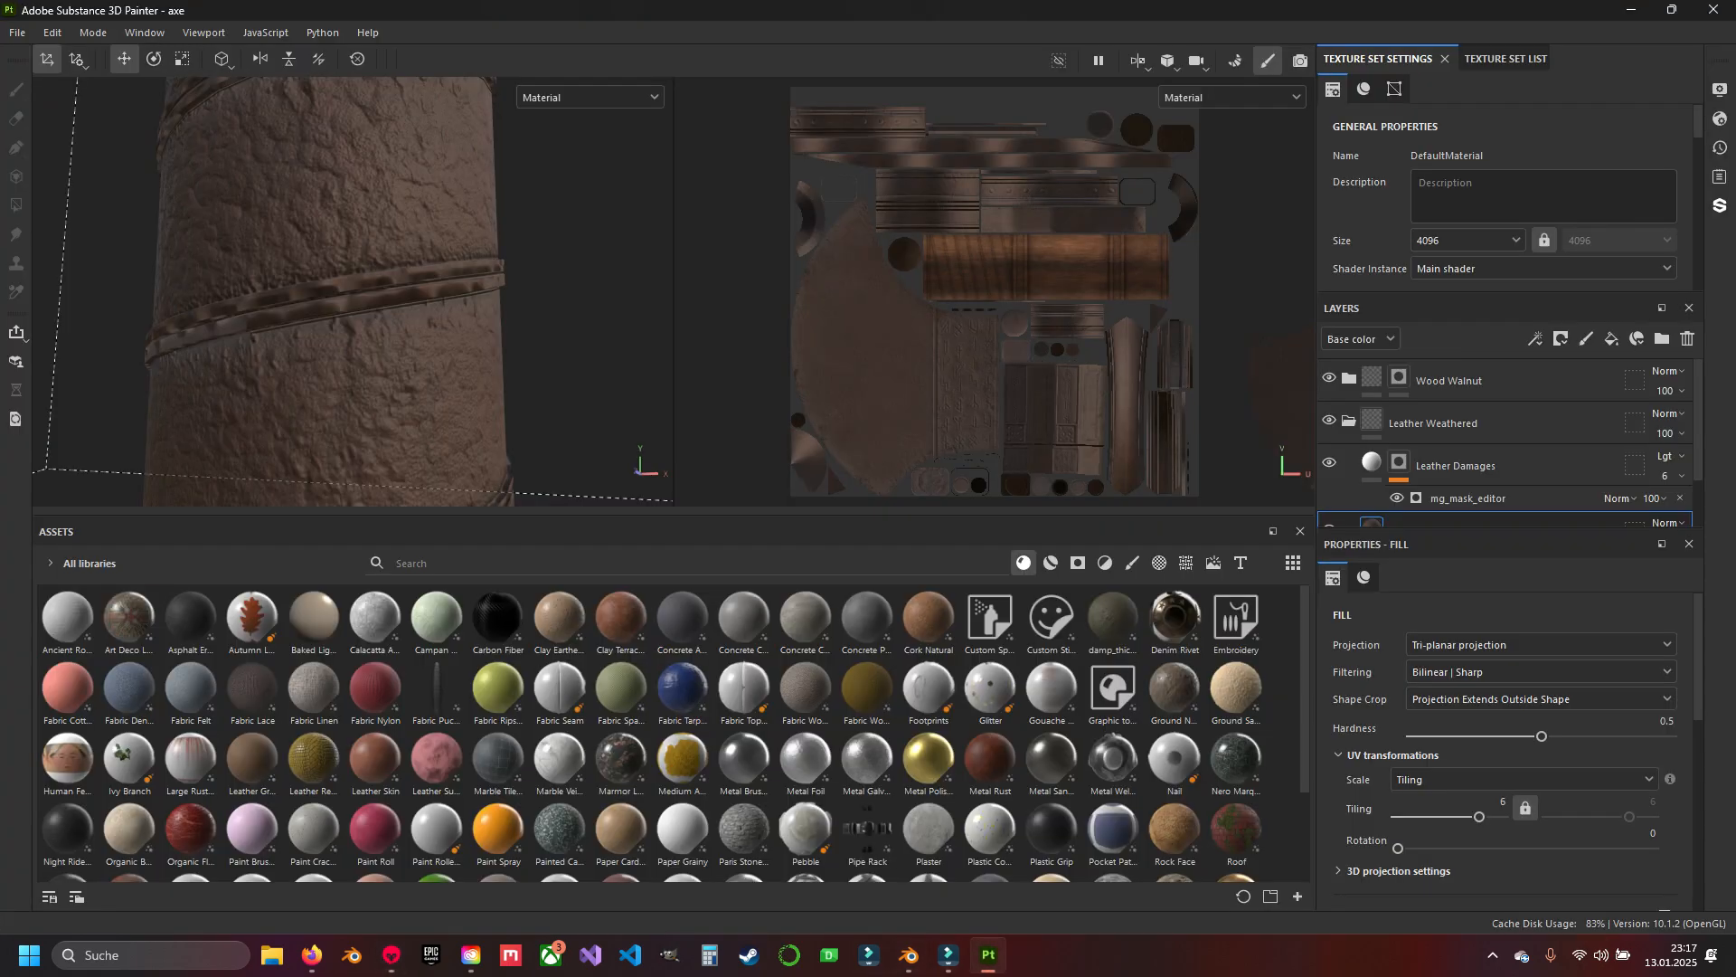
{"action": "left_click", "coordinate": [53, 32]}
{"action": "left_click", "coordinate": [107, 97]}
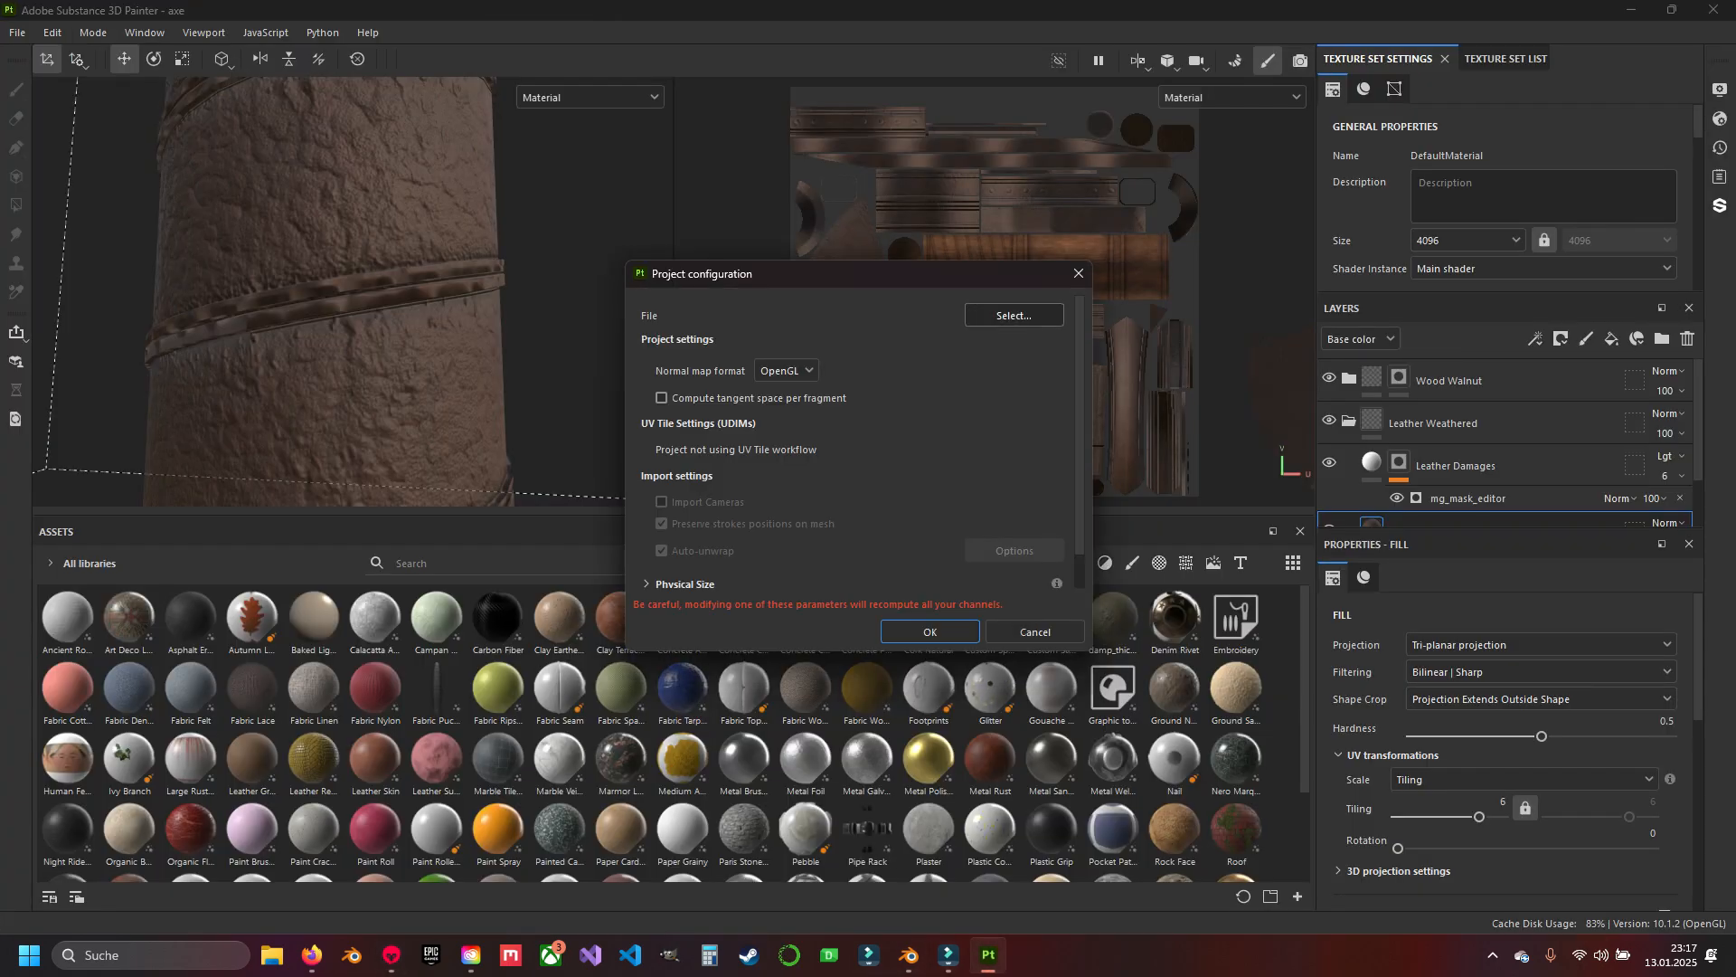
{"action": "left_click", "coordinate": [1013, 315]}
{"action": "left_click", "coordinate": [864, 517]}
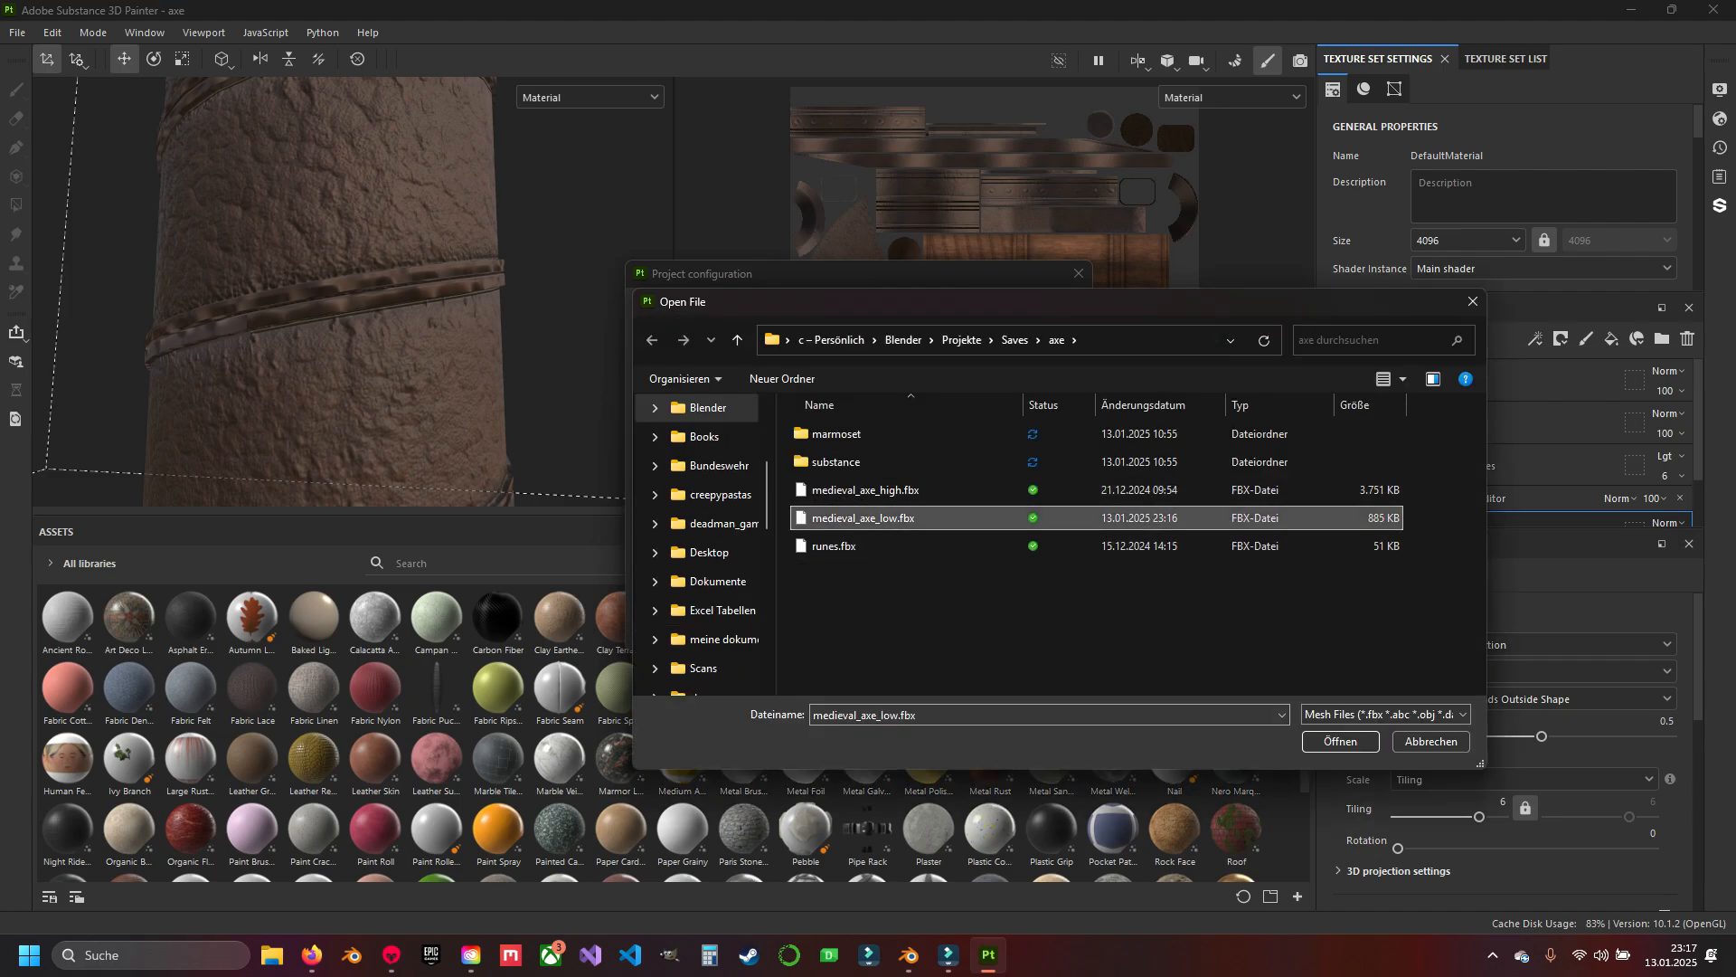
{"action": "left_click", "coordinate": [1340, 741]}
{"action": "left_click", "coordinate": [931, 630]}
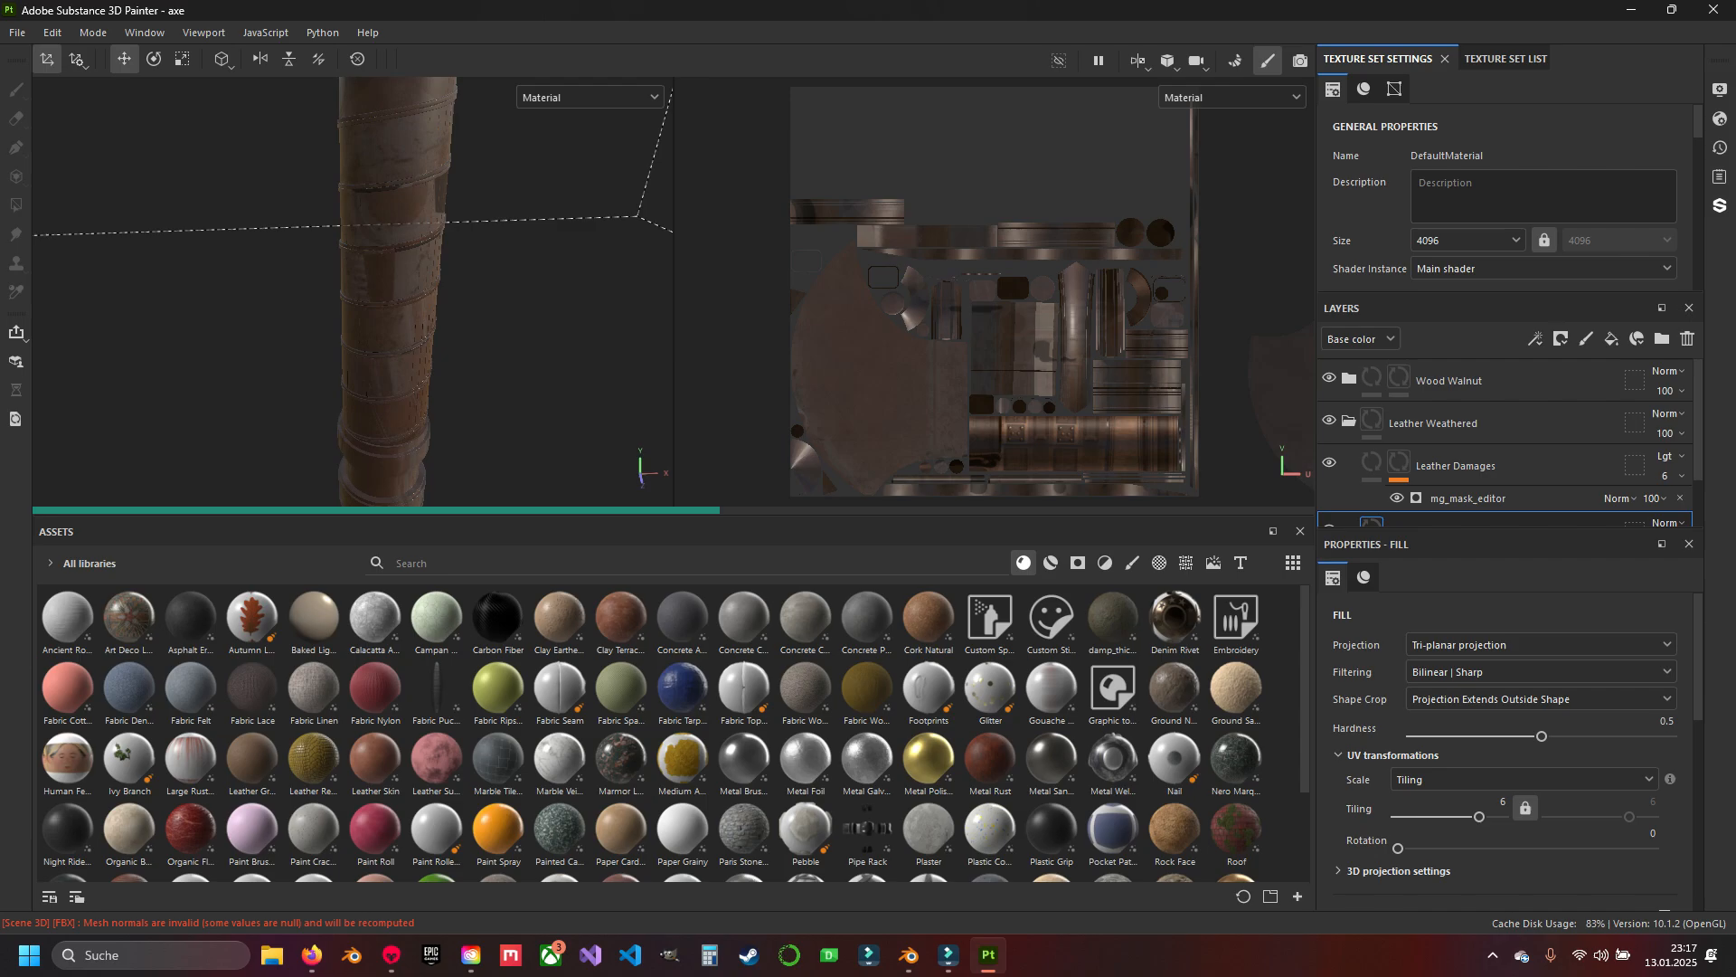
Examine the textures on the reloaded axe mesh and its UV layout.
{"action": "scroll", "coordinate": [398, 271], "scroll_direction": "down", "scroll_amount": 3}
{"action": "middle_click_drag", "start_coordinate": [398, 226], "coordinate": [398, 307], "text": "alt"}
{"action": "scroll", "coordinate": [397, 289], "scroll_direction": "down", "scroll_amount": 4}
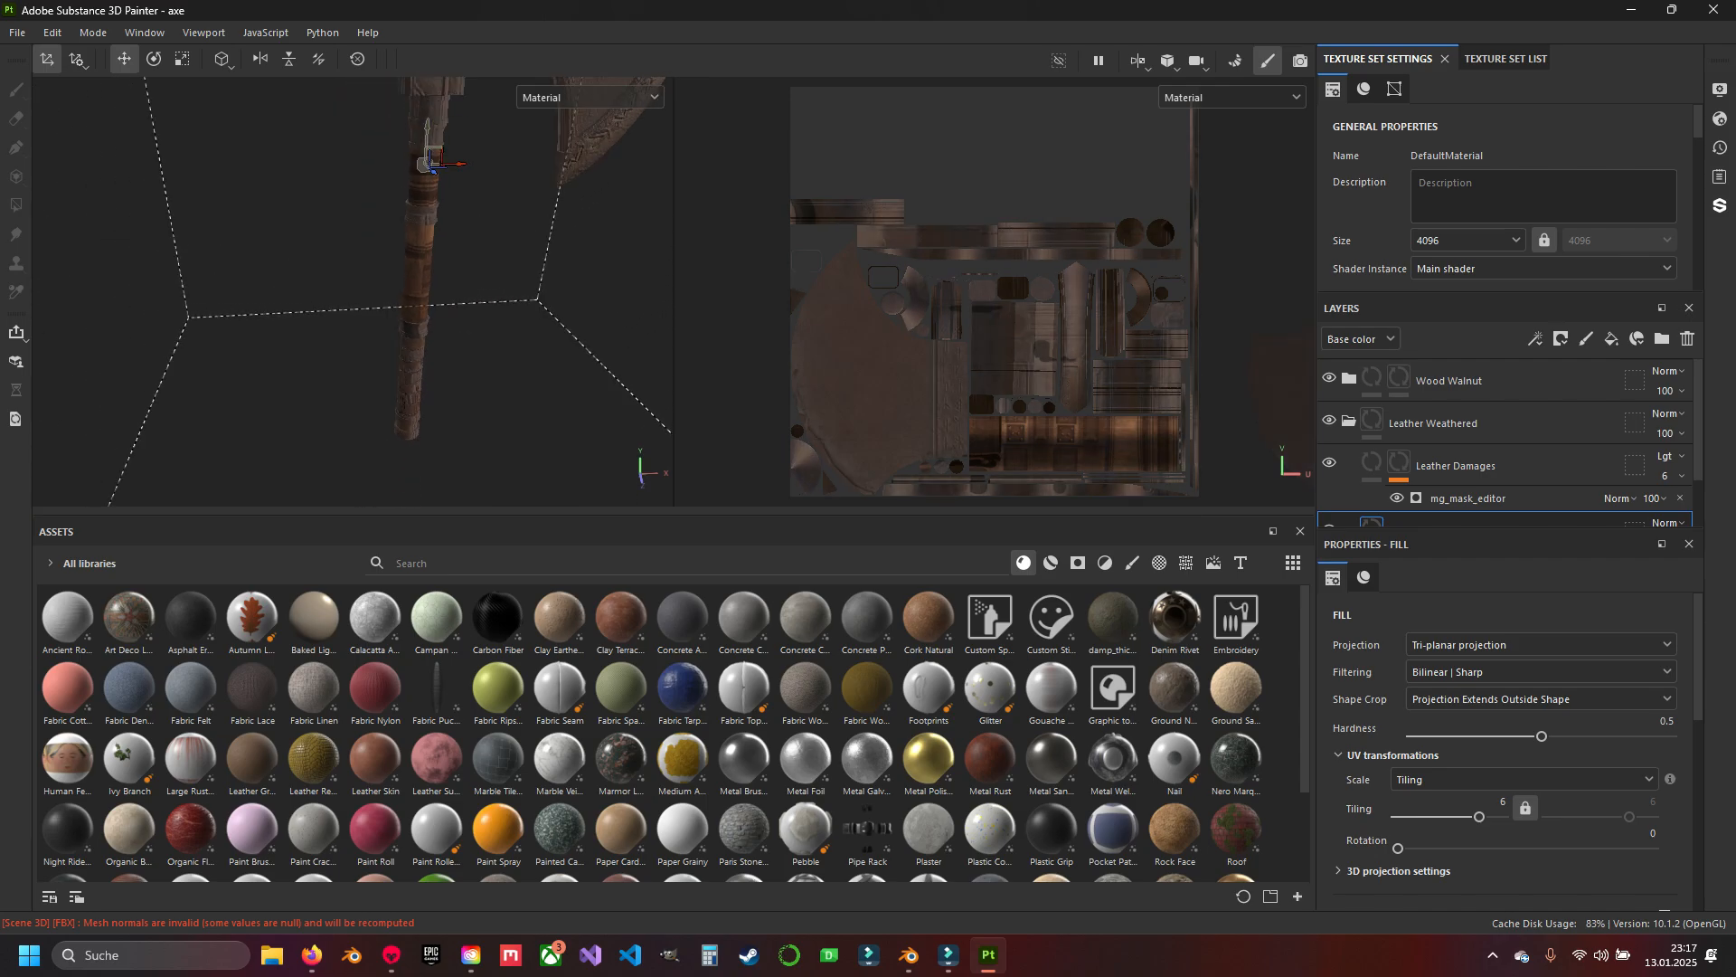
{"action": "middle_click_drag", "start_coordinate": [398, 181], "coordinate": [351, 384], "text": "alt"}
{"action": "left_click_drag", "start_coordinate": [351, 308], "coordinate": [384, 289], "text": "alt"}
{"action": "scroll", "coordinate": [384, 290], "scroll_direction": "up", "scroll_amount": 5}
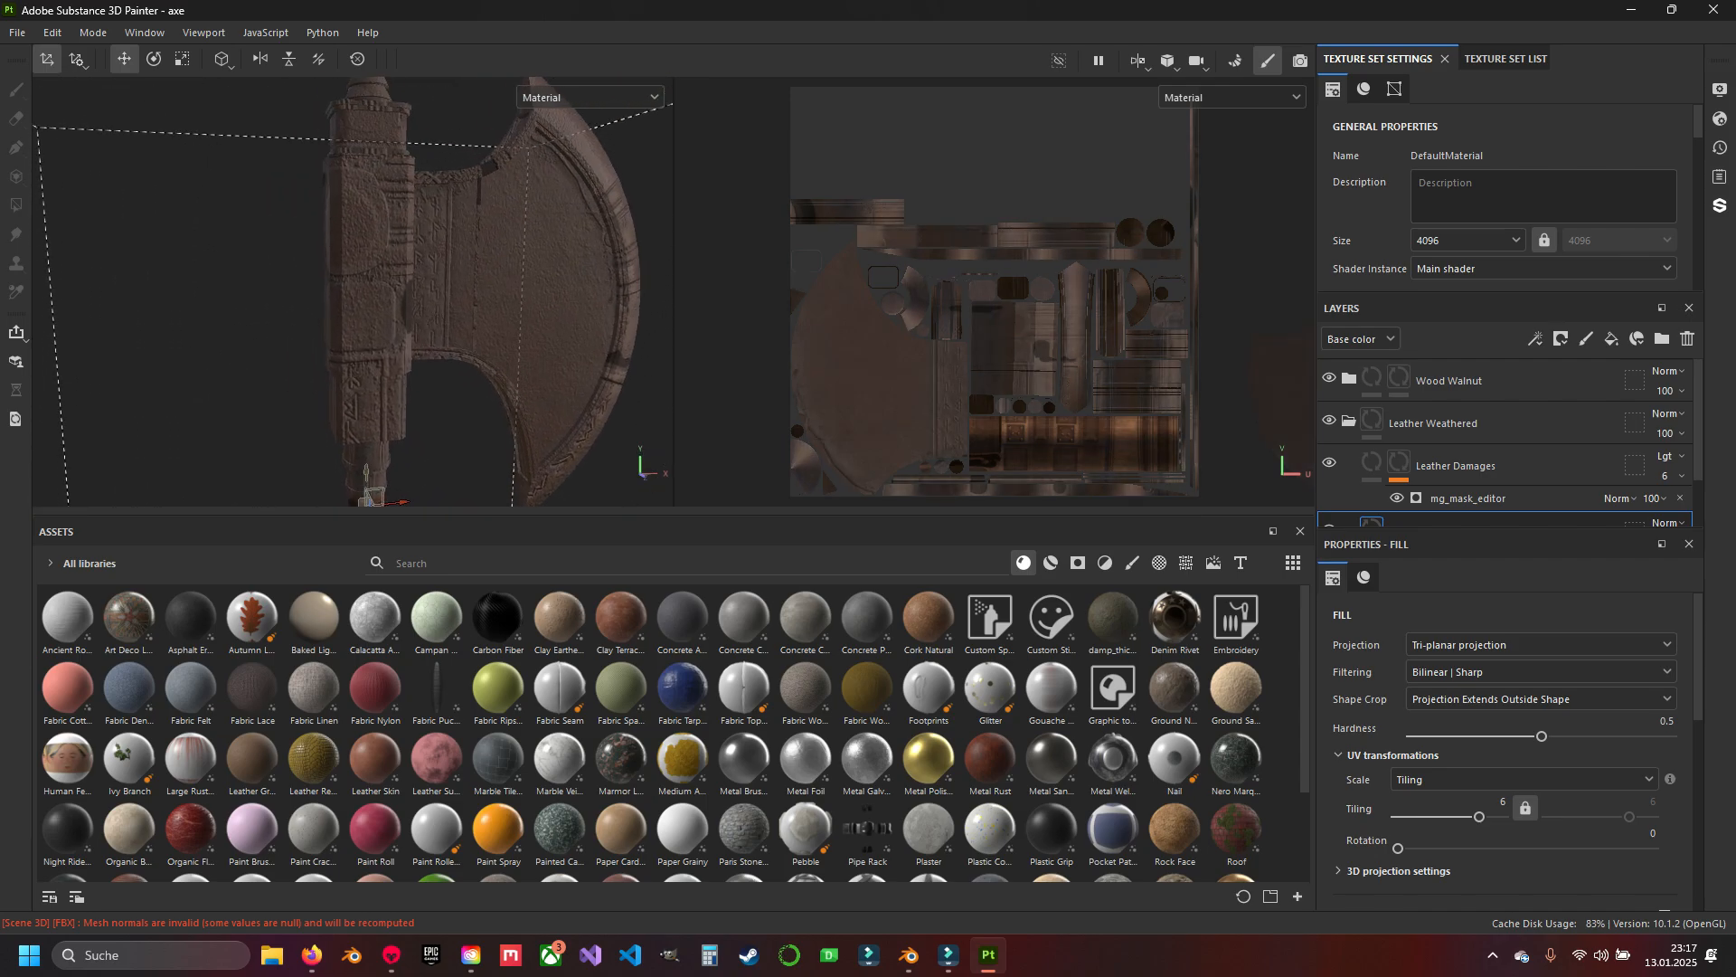
{"action": "scroll", "coordinate": [994, 291], "scroll_direction": "up", "scroll_amount": 1}
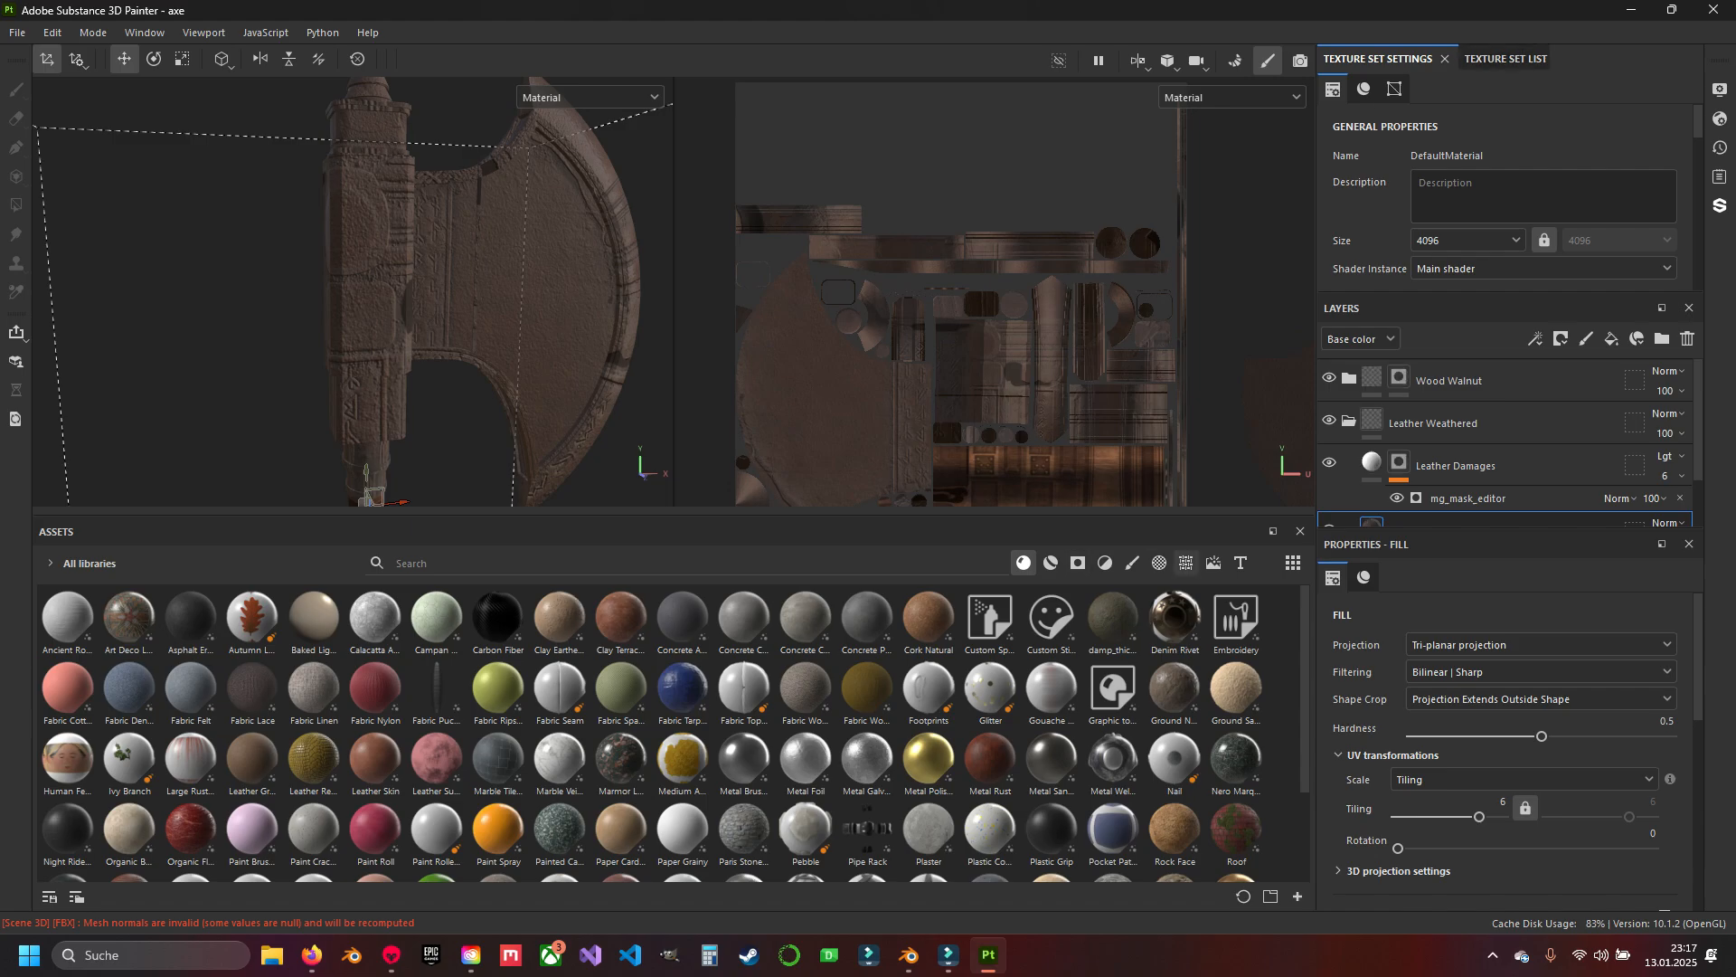
Filter the texture assets by "axe" and reload the AO, curvature, normal, object normal, position and thickness maps.
{"action": "type", "text": "a"}
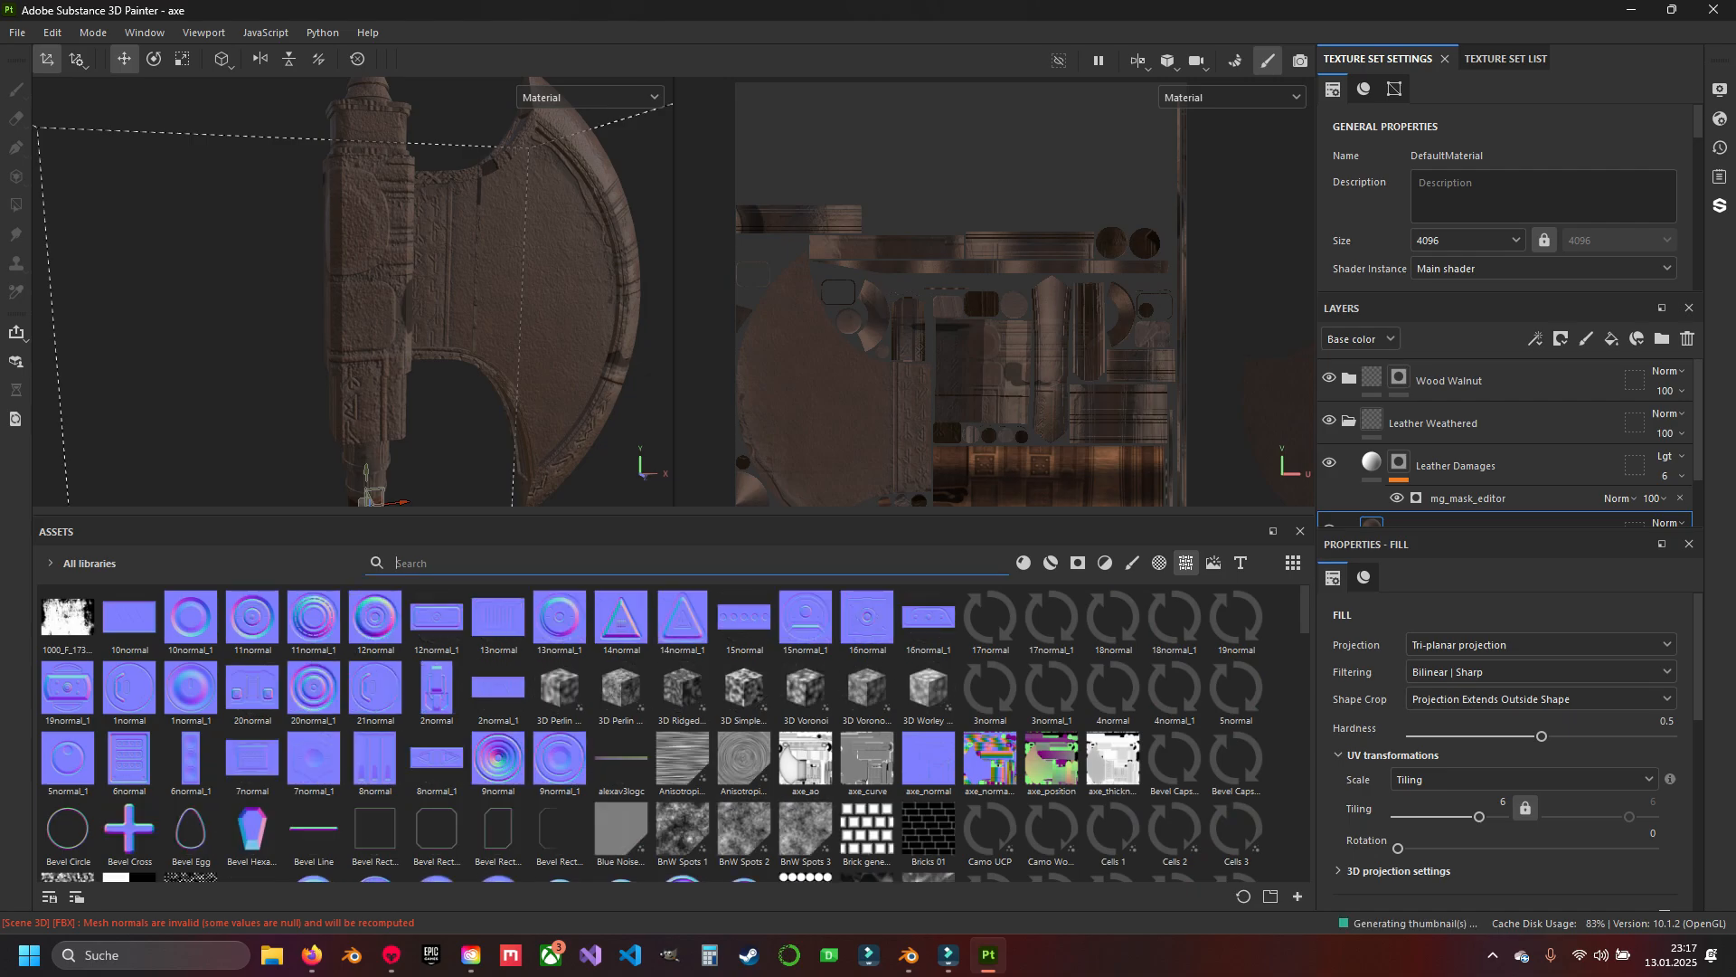
{"action": "type", "text": "xe"}
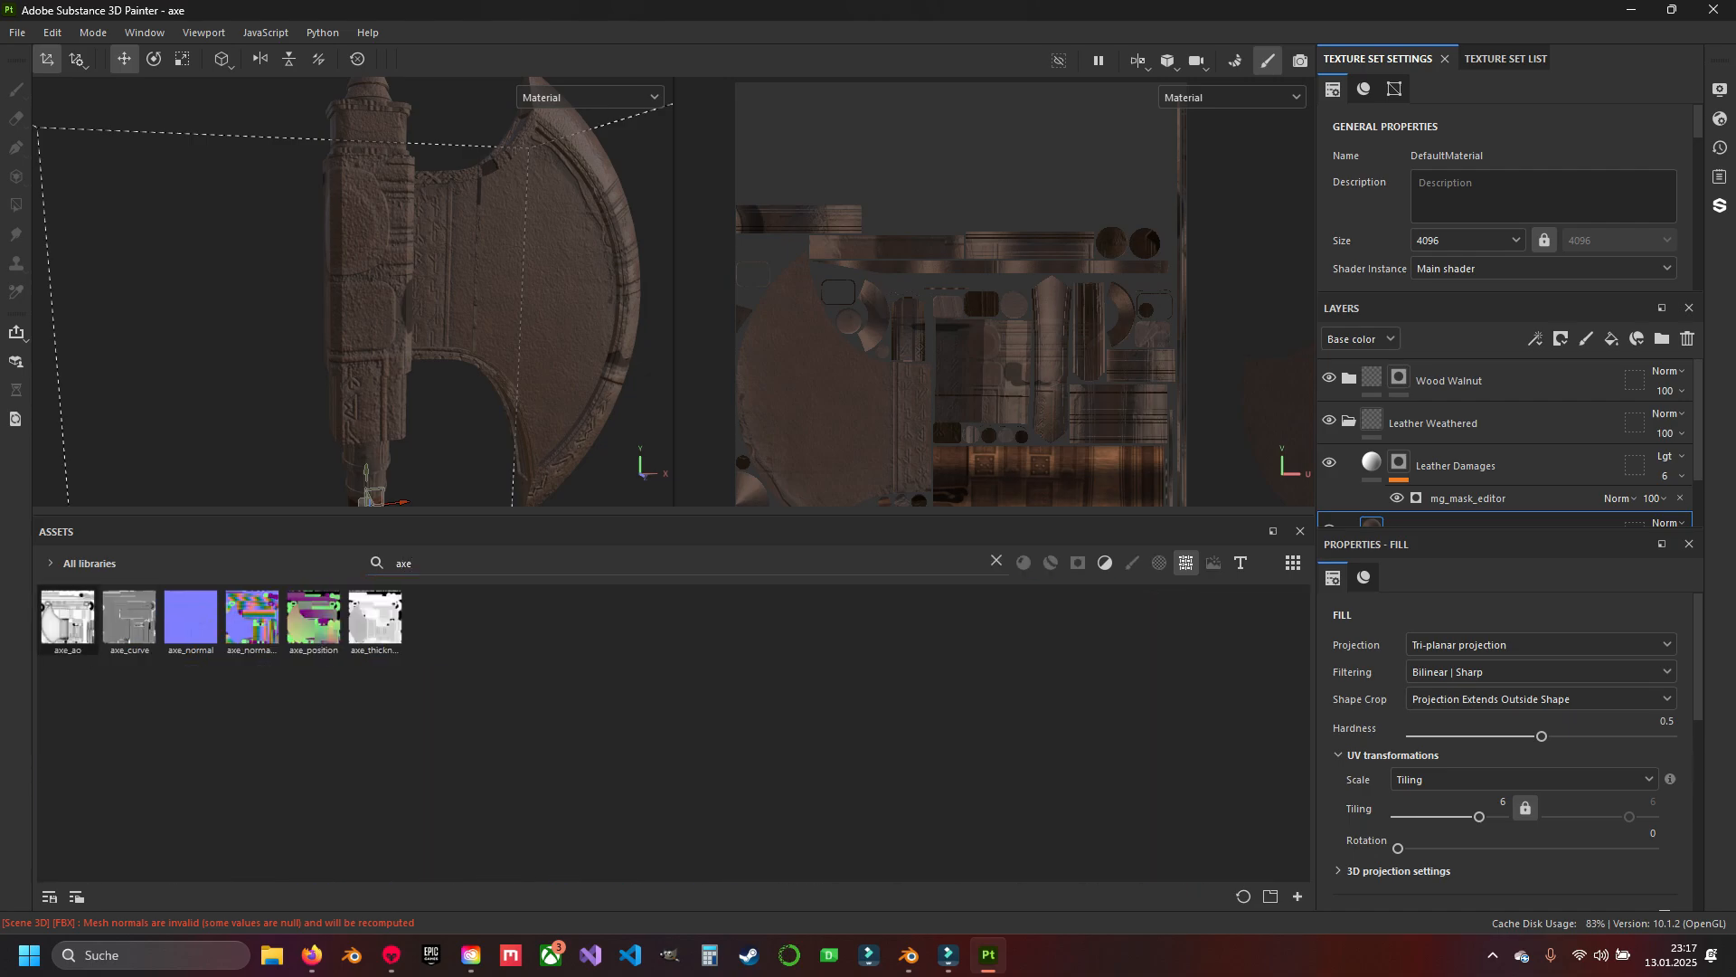
{"action": "right_click", "coordinate": [68, 622]}
{"action": "left_click", "coordinate": [111, 707]}
{"action": "right_click", "coordinate": [127, 621]}
{"action": "left_click", "coordinate": [165, 707]}
{"action": "right_click", "coordinate": [190, 621]}
{"action": "left_click", "coordinate": [228, 706]}
{"action": "right_click", "coordinate": [267, 615]}
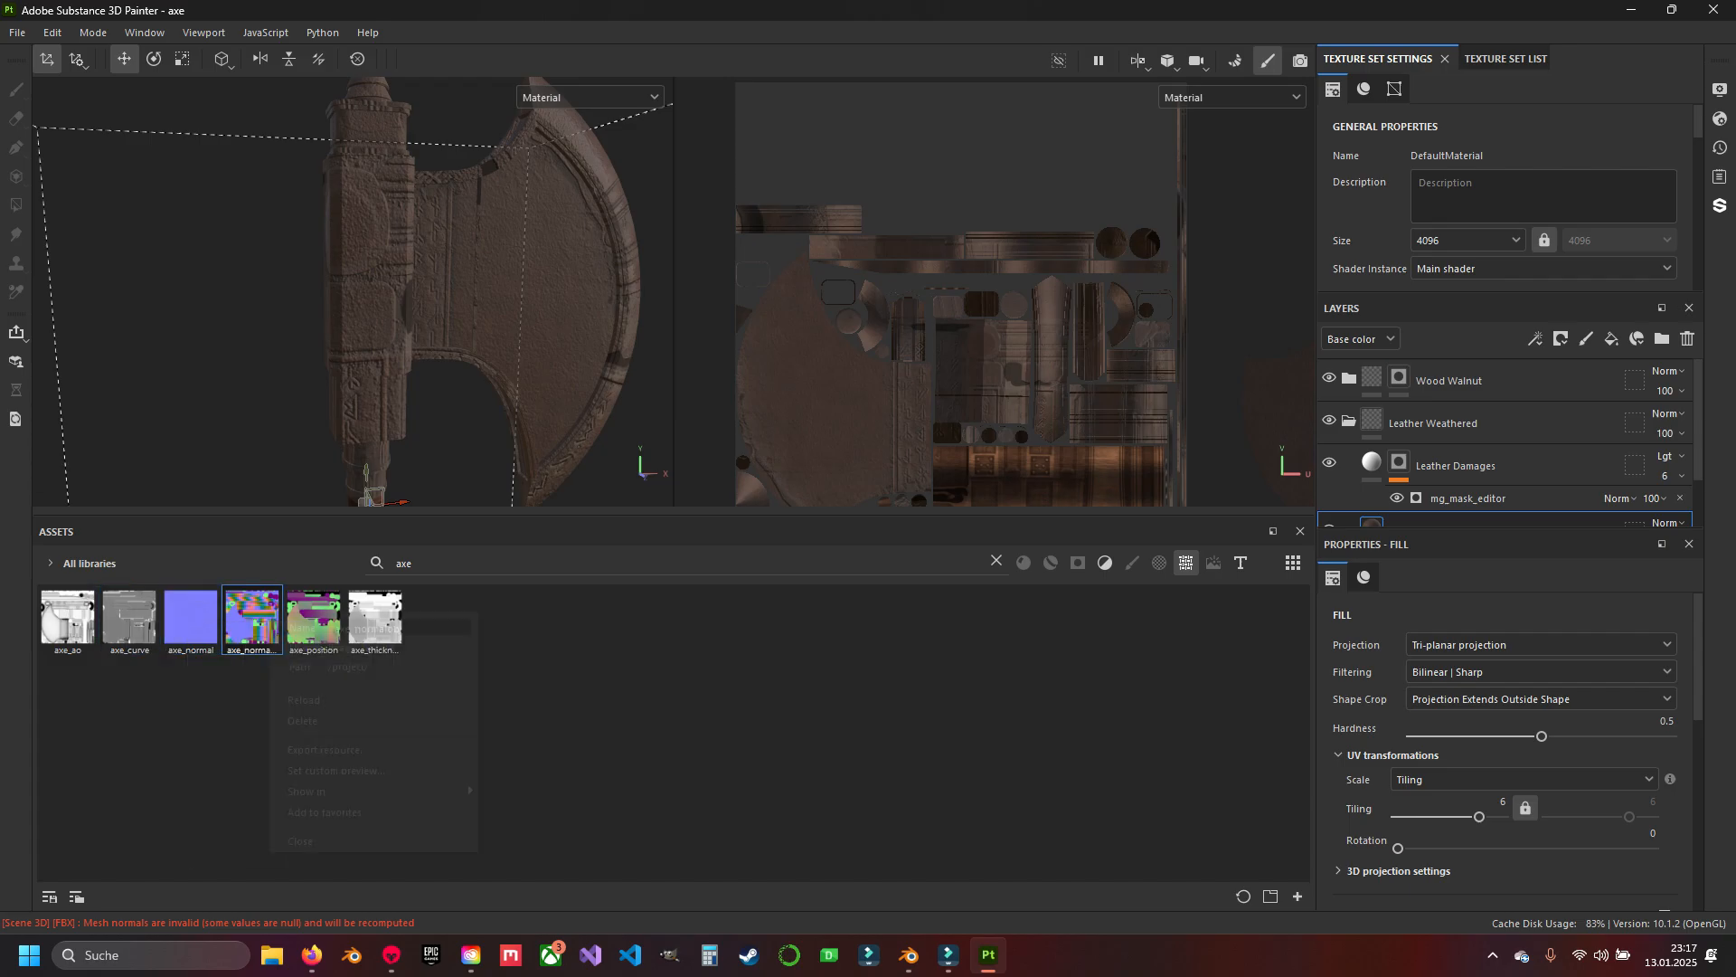
{"action": "left_click", "coordinate": [303, 702]}
{"action": "right_click", "coordinate": [314, 621]}
{"action": "left_click", "coordinate": [352, 706]}
{"action": "right_click", "coordinate": [370, 623]}
{"action": "left_click", "coordinate": [407, 707]}
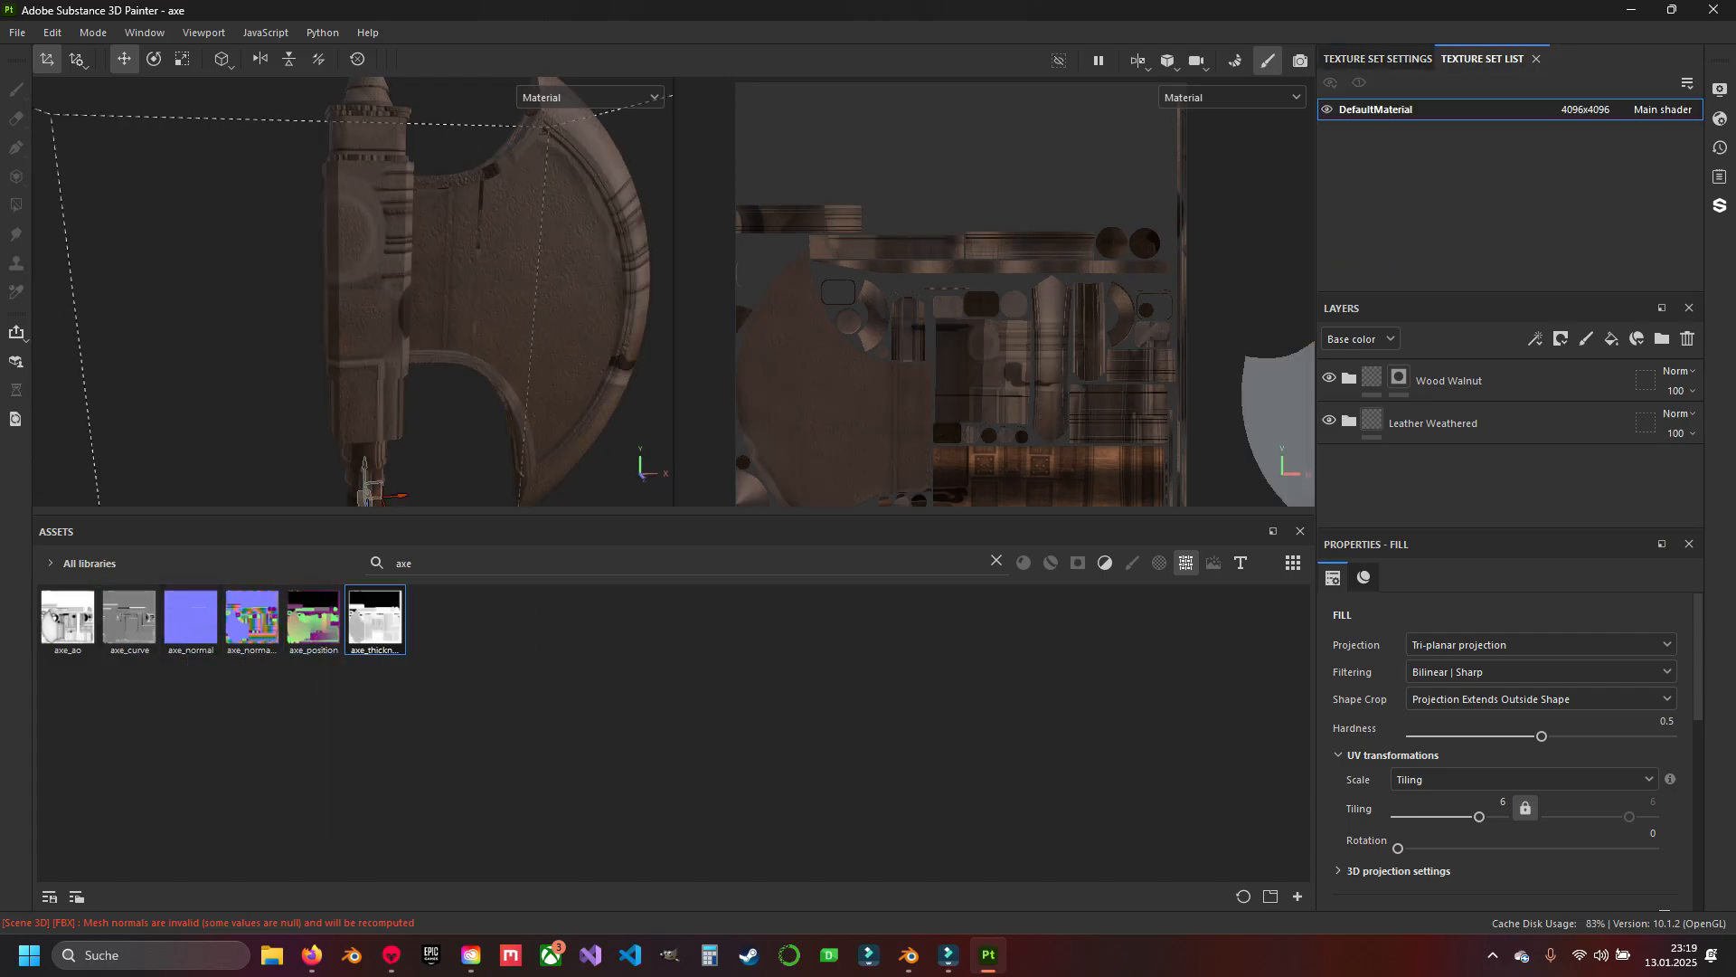
Update all outdated project resources with the Resources Updater.
{"action": "left_click", "coordinate": [16, 418]}
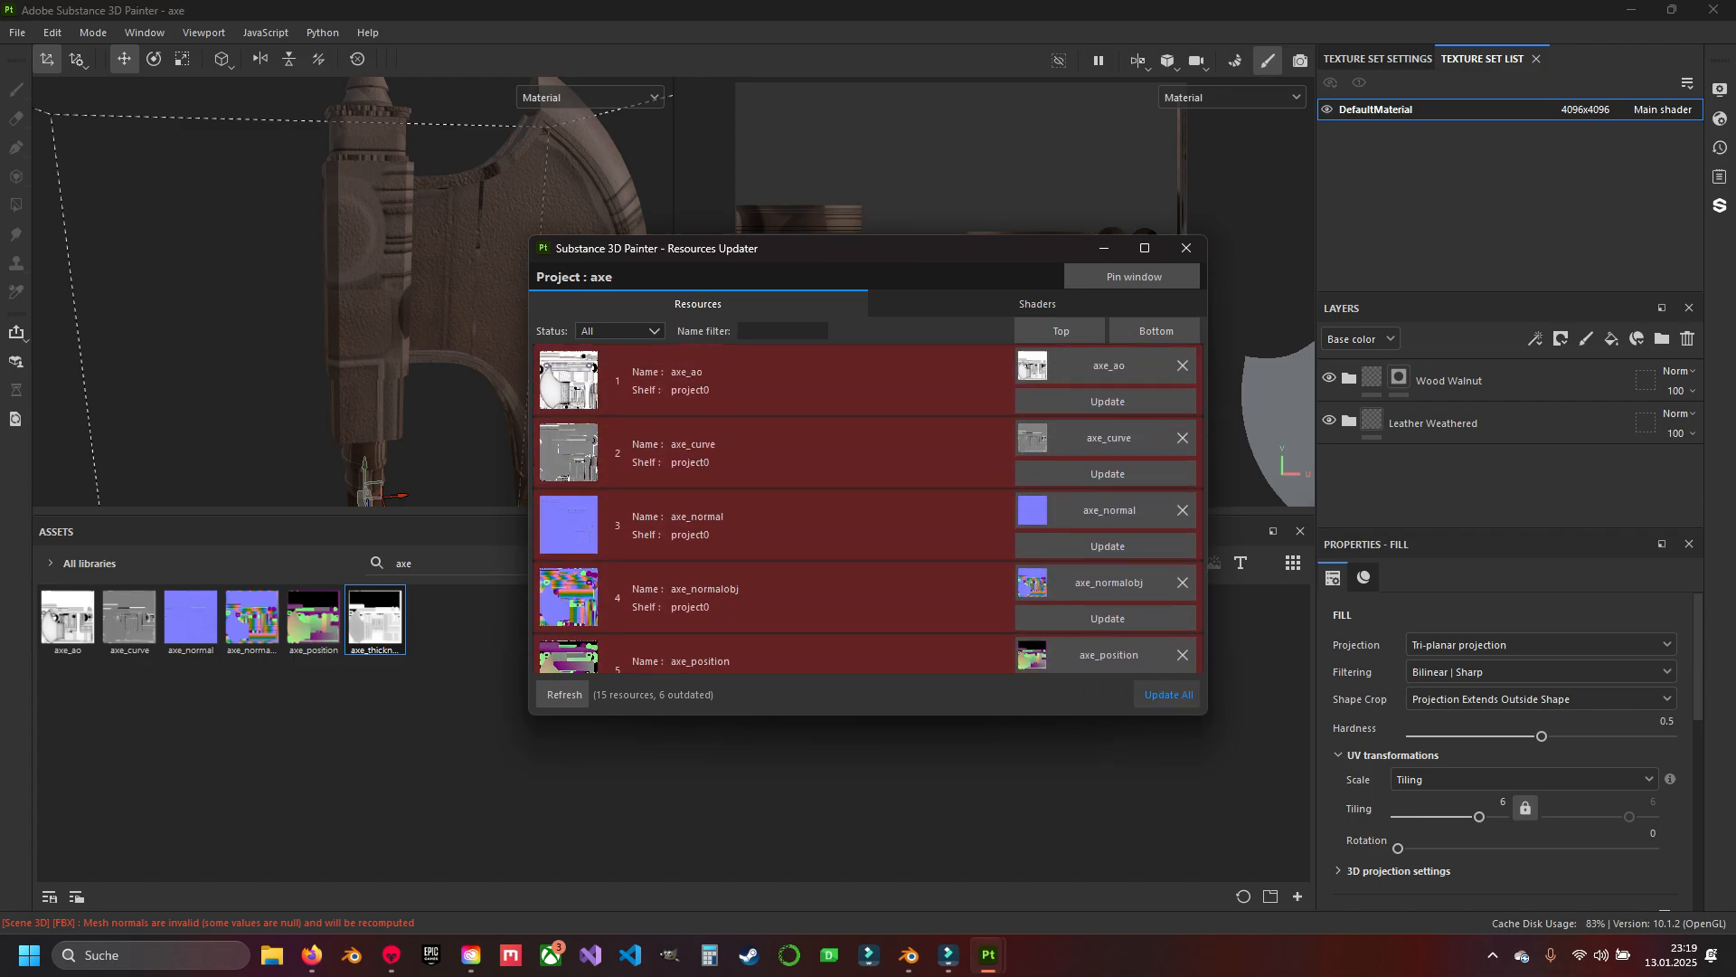
{"action": "left_click", "coordinate": [1168, 694]}
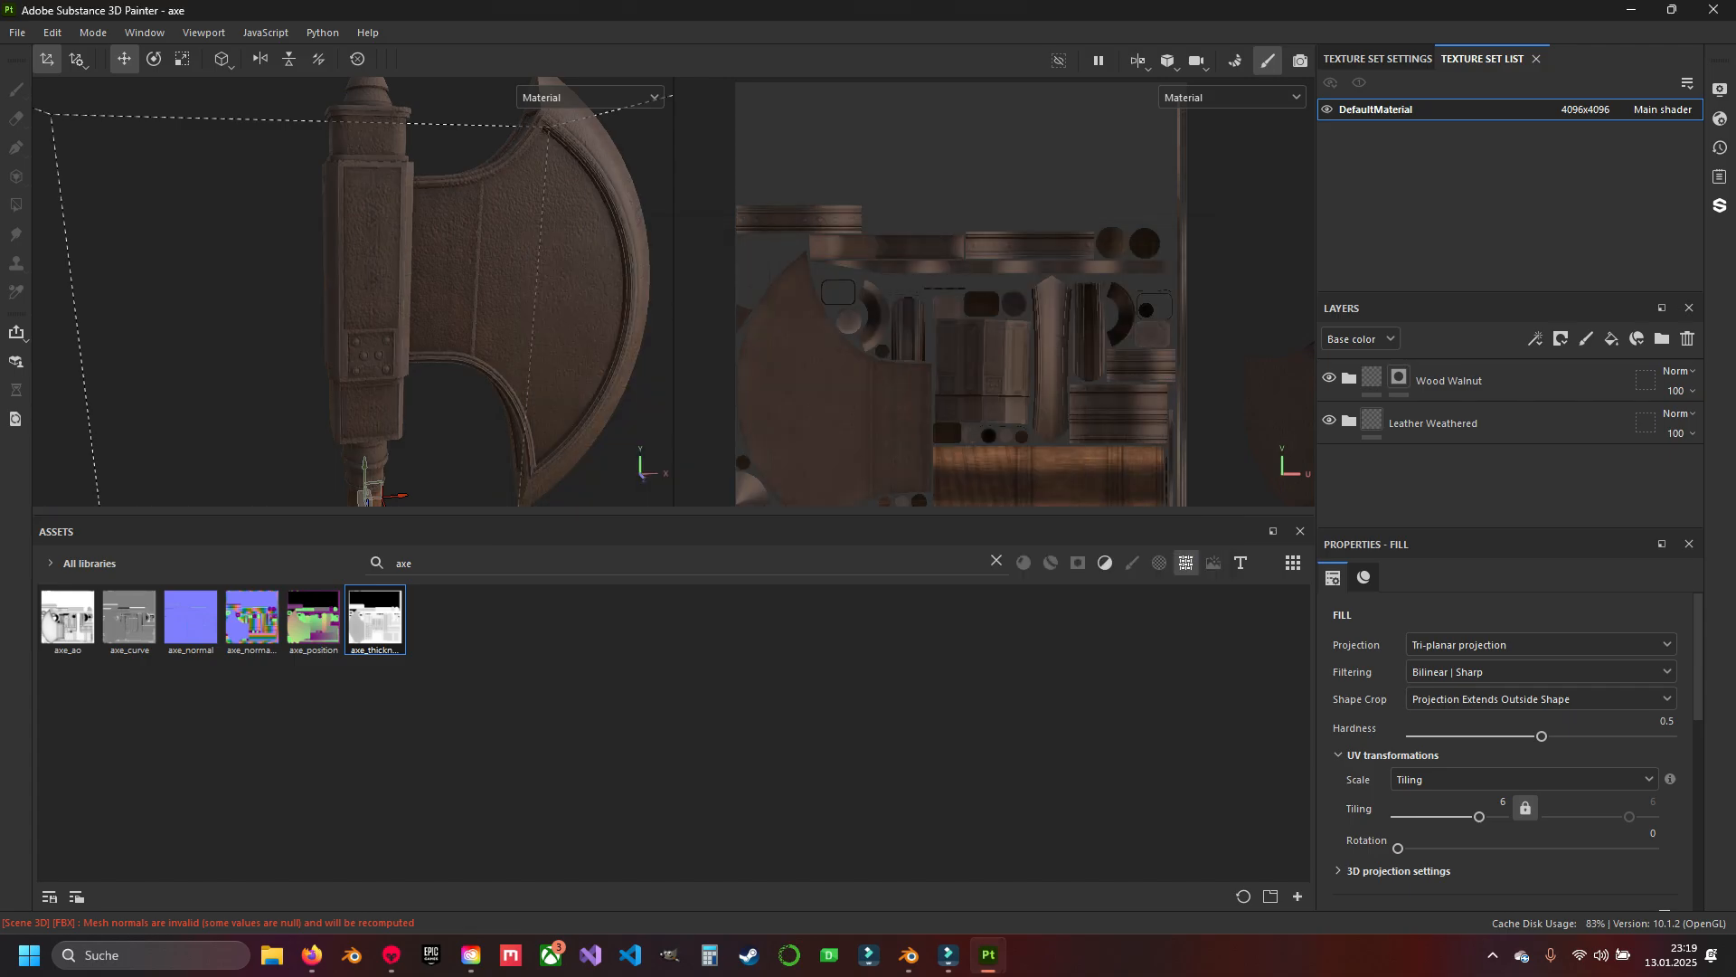
Inspect the leather grip bands on the handle and the layers inside the Leather Weathered folder.
{"action": "middle_click_drag", "start_coordinate": [397, 379], "coordinate": [347, 233], "text": "alt"}
{"action": "scroll", "coordinate": [347, 271], "scroll_direction": "up", "scroll_amount": 5}
{"action": "key", "text": "q"}
{"action": "left_click_drag", "start_coordinate": [353, 298], "coordinate": [380, 262], "text": "alt"}
{"action": "middle_click_drag", "start_coordinate": [380, 298], "coordinate": [403, 181], "text": "alt"}
{"action": "left_click_drag", "start_coordinate": [403, 226], "coordinate": [334, 217], "text": "alt"}
{"action": "middle_click_drag", "start_coordinate": [353, 217], "coordinate": [393, 344], "text": "alt"}
{"action": "scroll", "coordinate": [379, 281], "scroll_direction": "up", "scroll_amount": 3}
{"action": "mouse_move", "coordinate": [380, 280]}
{"action": "left_mouse_down", "text": "alt"}
{"action": "mouse_move", "coordinate": [362, 235]}
{"action": "mouse_move", "coordinate": [380, 262]}
{"action": "left_mouse_up", "text": "alt"}
{"action": "left_click", "coordinate": [1348, 422]}
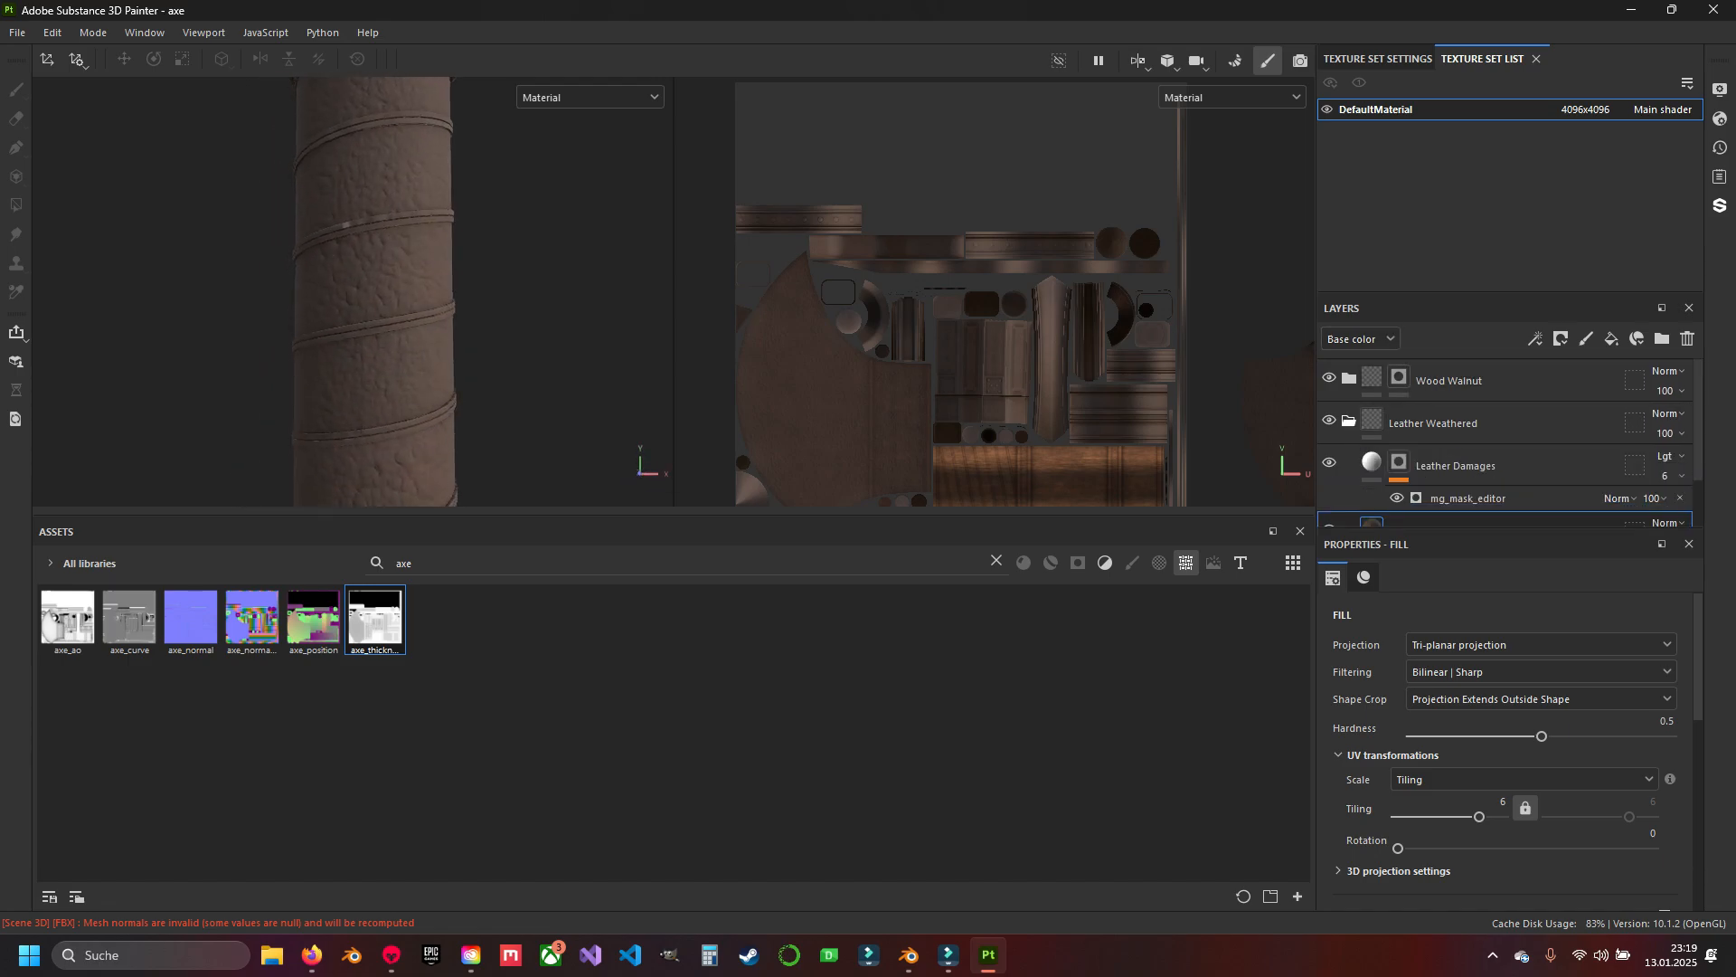
{"action": "scroll", "coordinate": [1411, 439], "scroll_direction": "down", "scroll_amount": 2}
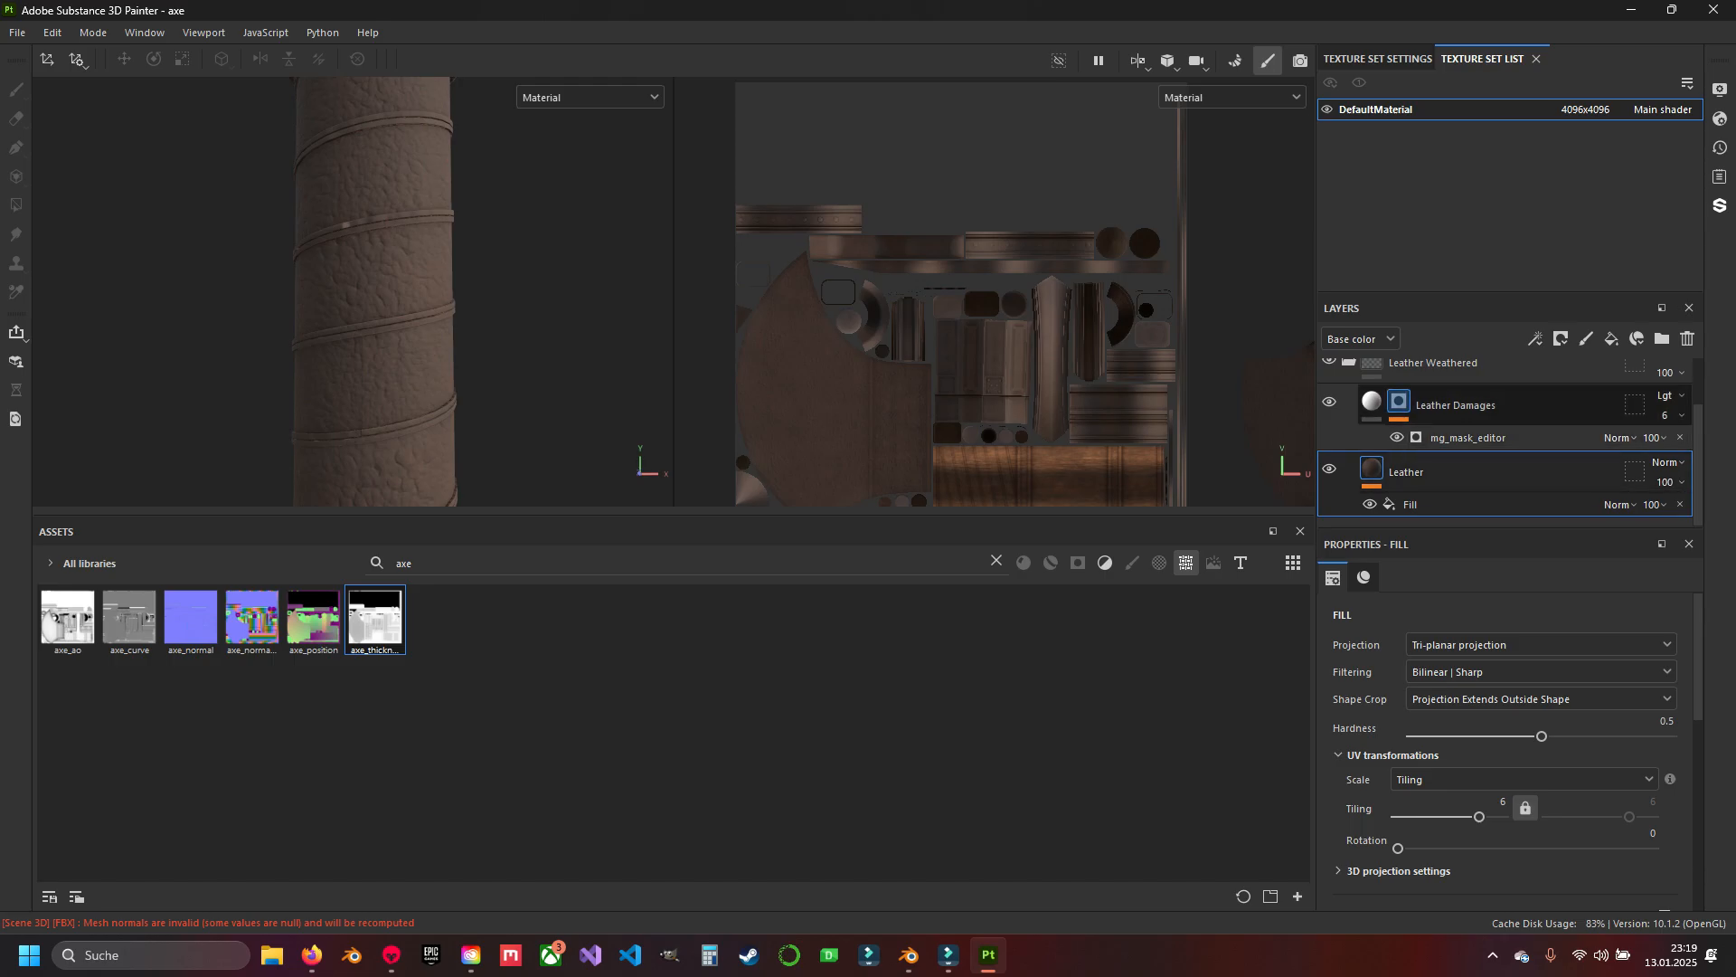
{"action": "scroll", "coordinate": [1501, 443], "scroll_direction": "up", "scroll_amount": 3}
{"action": "scroll", "coordinate": [1446, 434], "scroll_direction": "down", "scroll_amount": 1}
{"action": "scroll", "coordinate": [1446, 434], "scroll_direction": "up", "scroll_amount": 1}
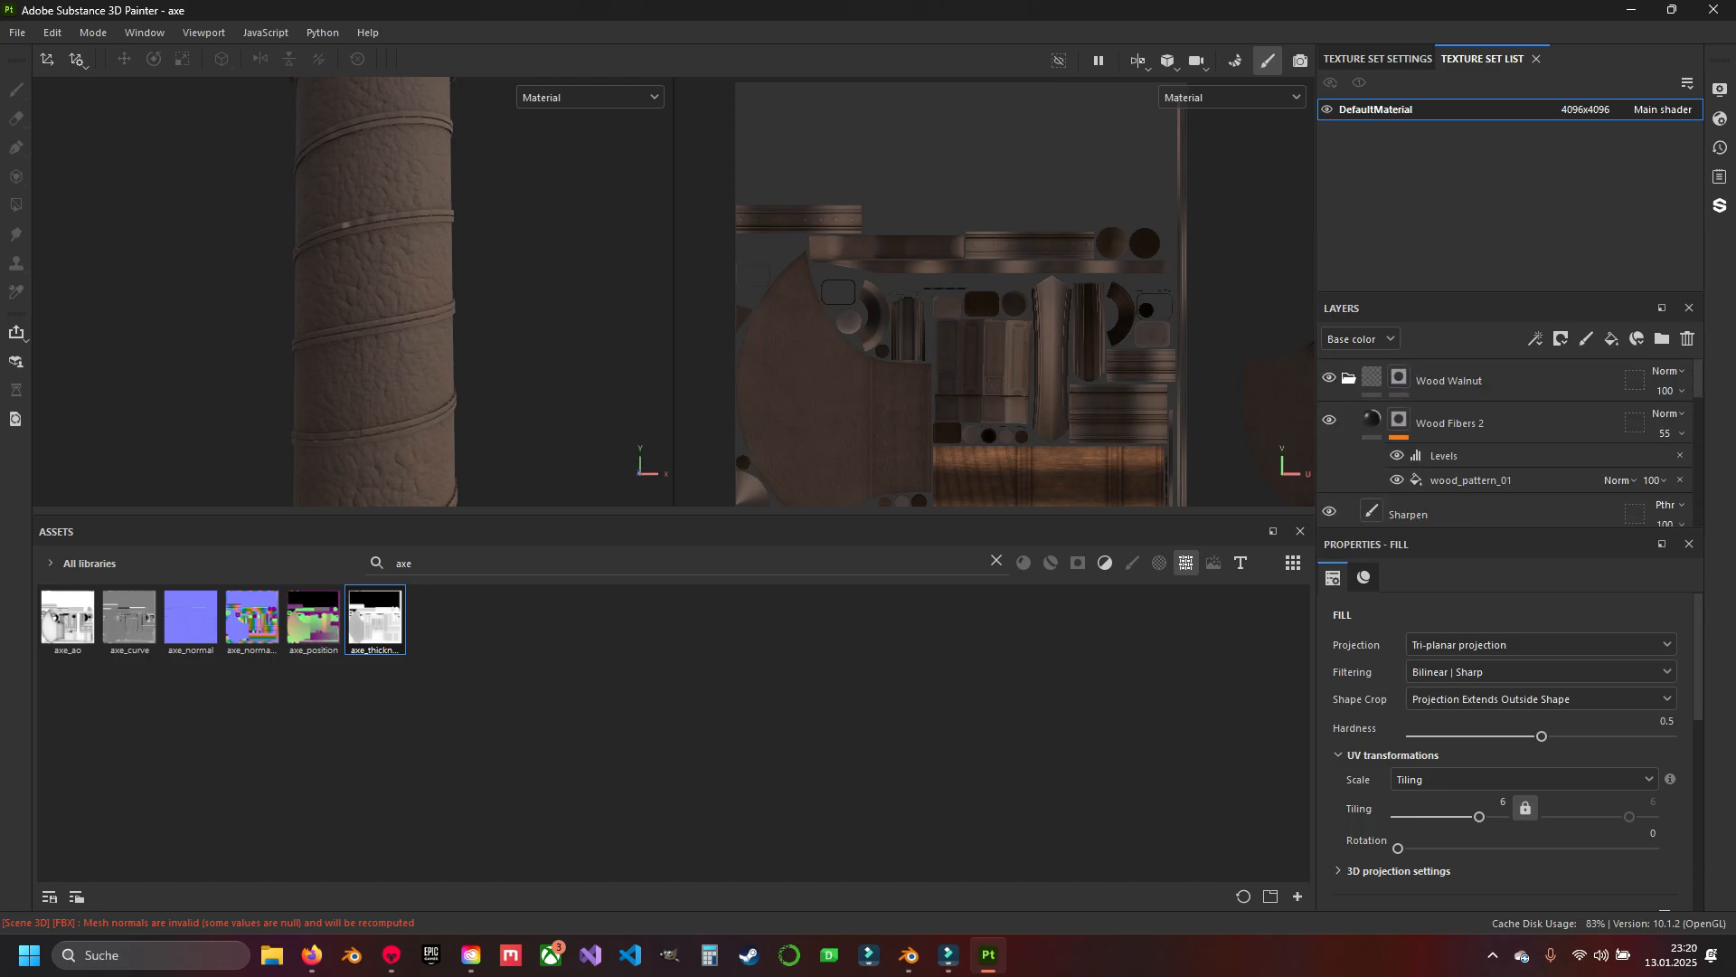
Collapse the Wood Walnut folder and delete the Leather Weathered folder from the layer stack.
{"action": "left_click", "coordinate": [1348, 378]}
{"action": "mouse_move", "coordinate": [375, 262]}
{"action": "left_mouse_down", "text": "alt"}
{"action": "mouse_move", "coordinate": [384, 353]}
{"action": "mouse_move", "coordinate": [387, 281]}
{"action": "left_mouse_up", "text": "alt"}
{"action": "left_click", "coordinate": [1348, 420]}
{"action": "key", "text": "Delete"}
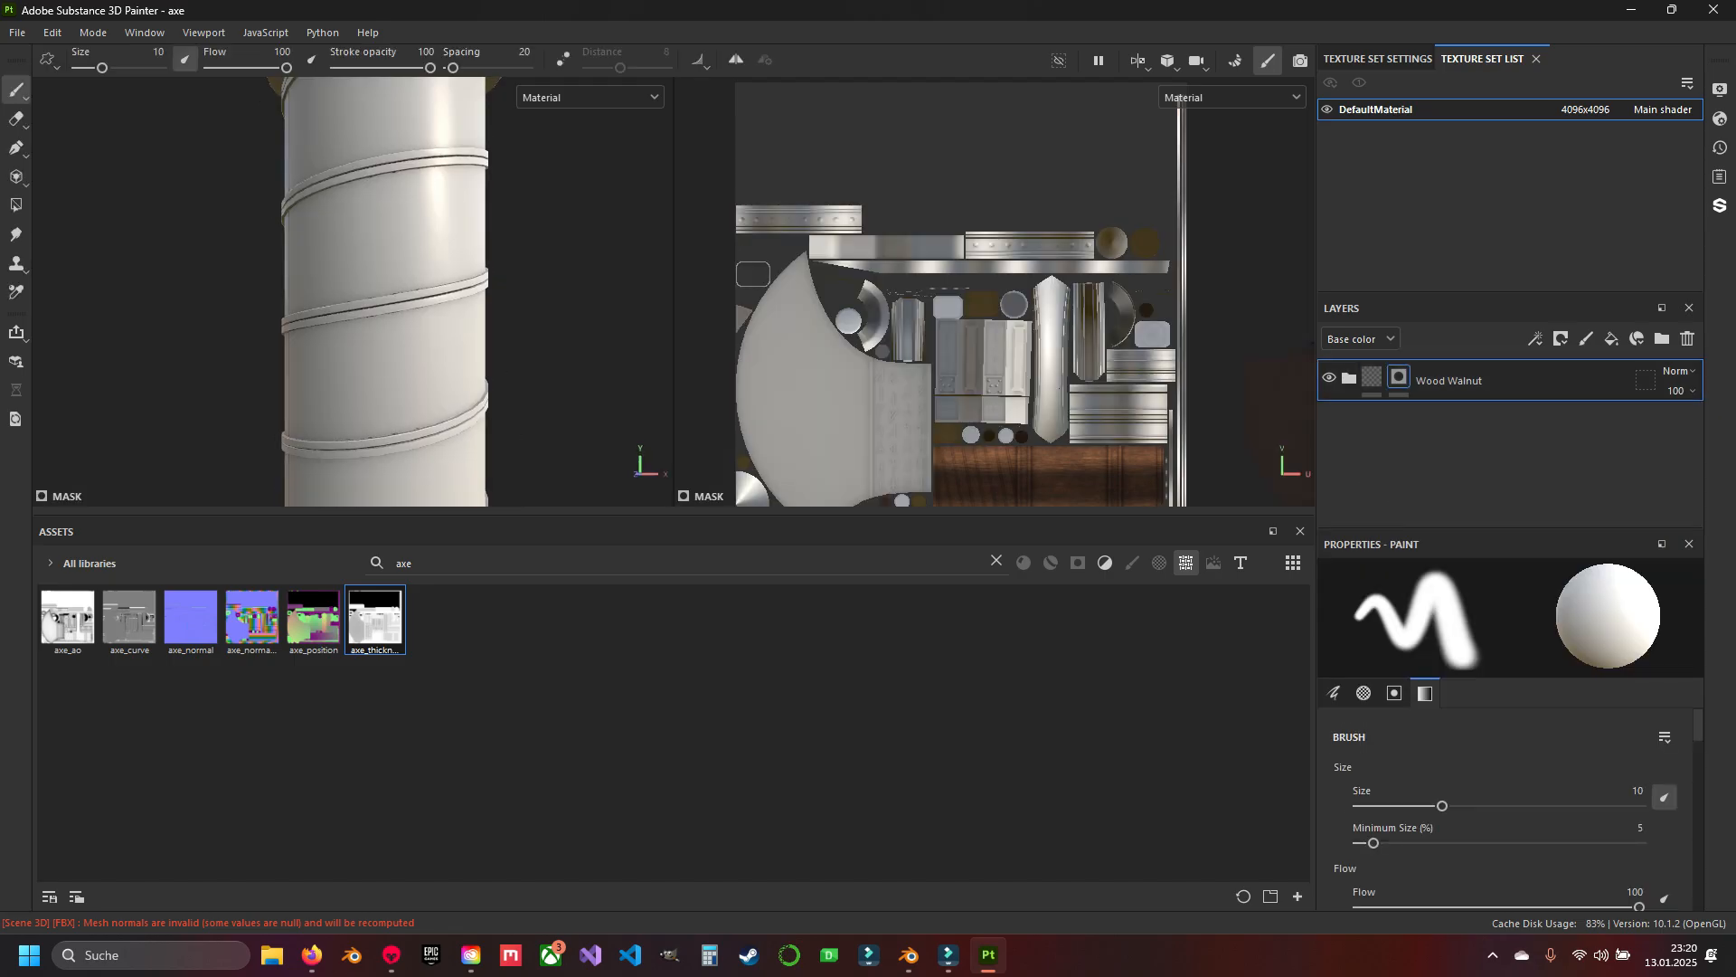
Search the smart materials for "leather" and add Leather Weathered below the Wood Walnut folder.
{"action": "scroll", "coordinate": [384, 294], "scroll_direction": "down", "scroll_amount": 3}
{"action": "middle_click_drag", "start_coordinate": [414, 304], "coordinate": [438, 203], "text": "alt"}
{"action": "left_click_drag", "start_coordinate": [434, 217], "coordinate": [410, 268], "text": "alt"}
{"action": "scroll", "coordinate": [418, 264], "scroll_direction": "up", "scroll_amount": 2}
{"action": "middle_click_drag", "start_coordinate": [420, 263], "coordinate": [417, 302], "text": "alt"}
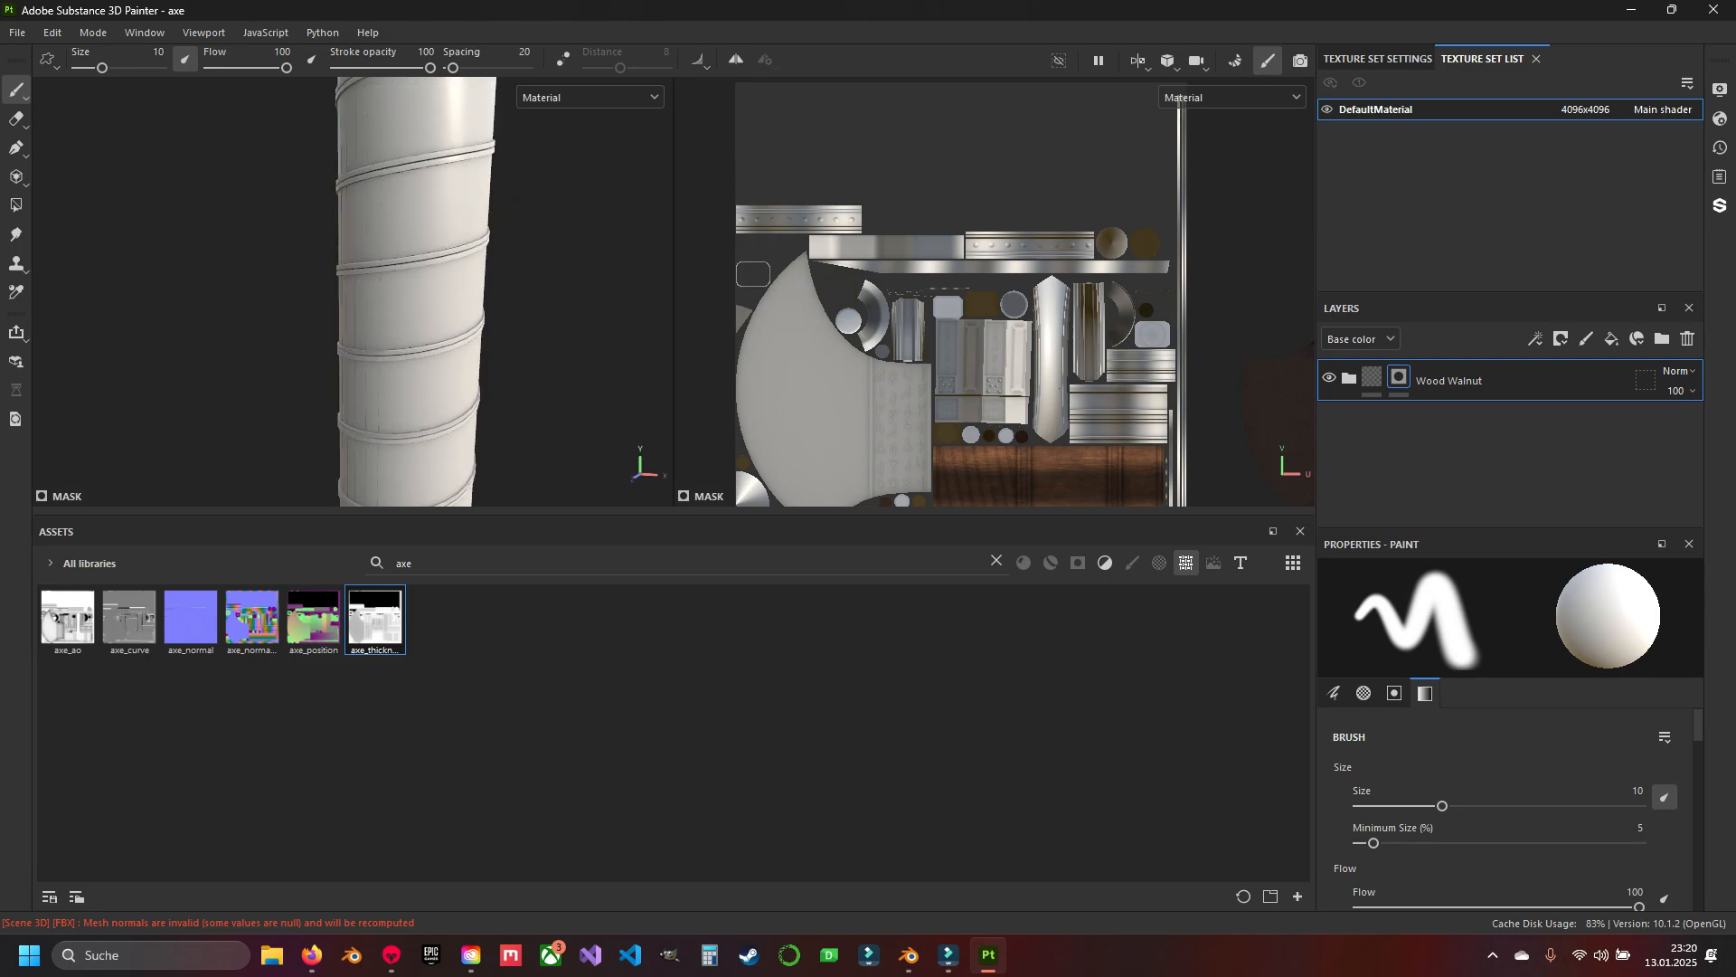
{"action": "key", "text": "BackSpace"}
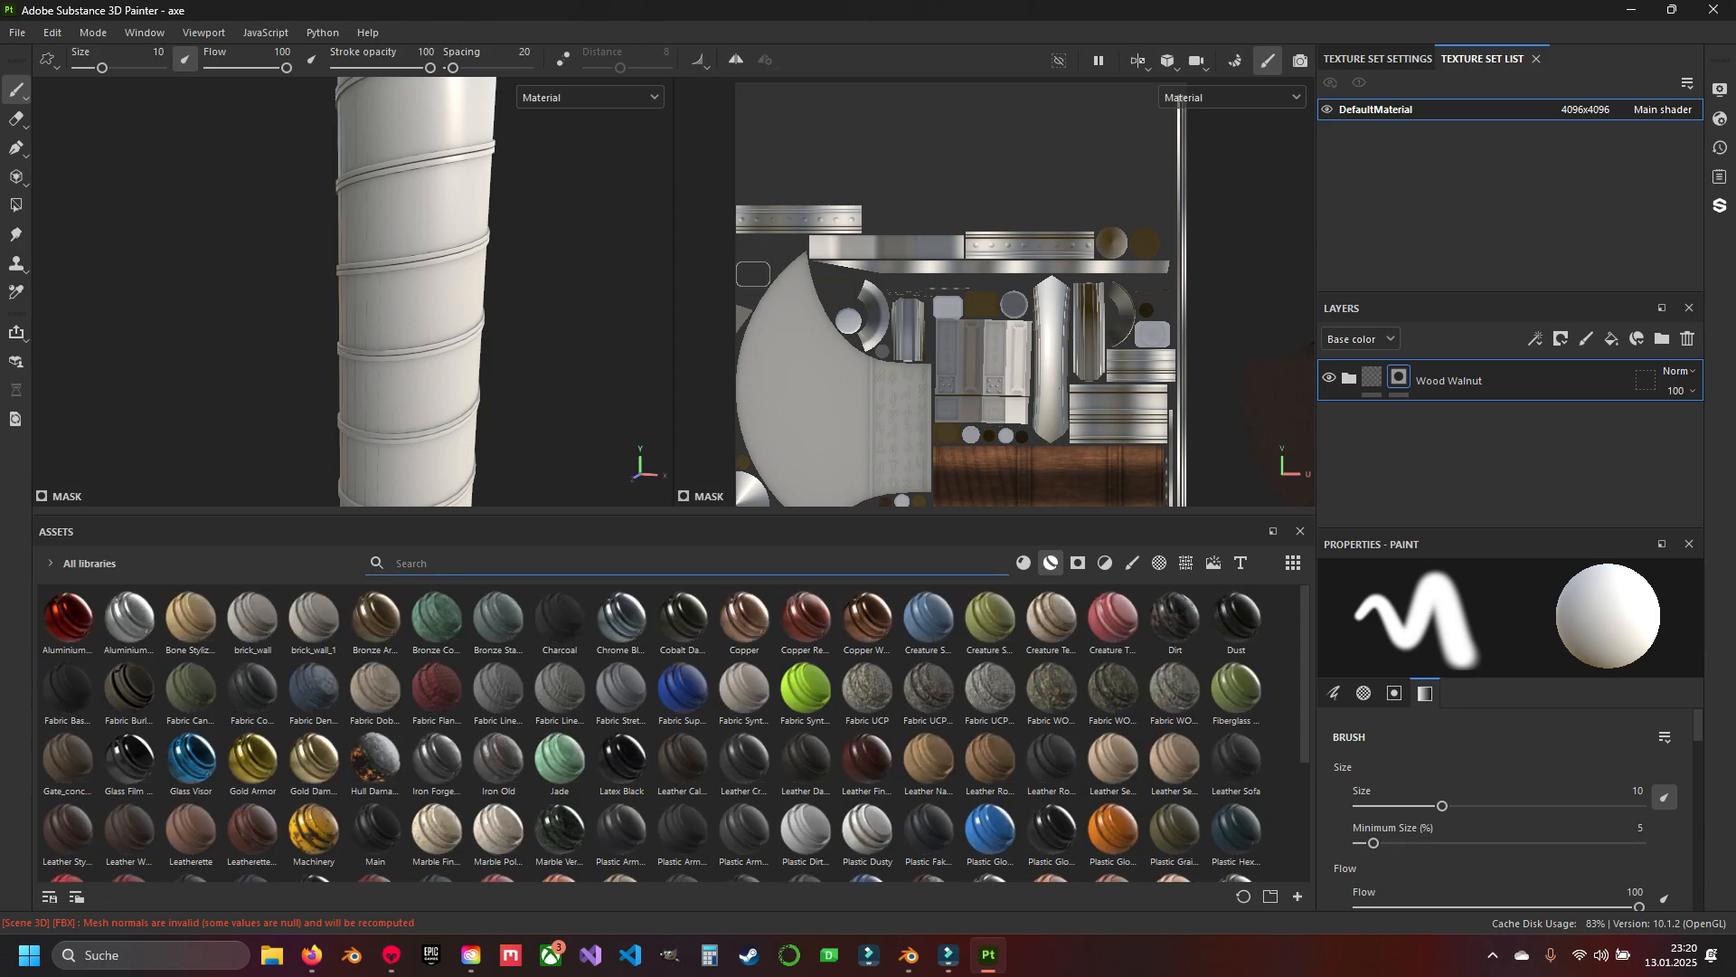
{"action": "type", "text": "leather"}
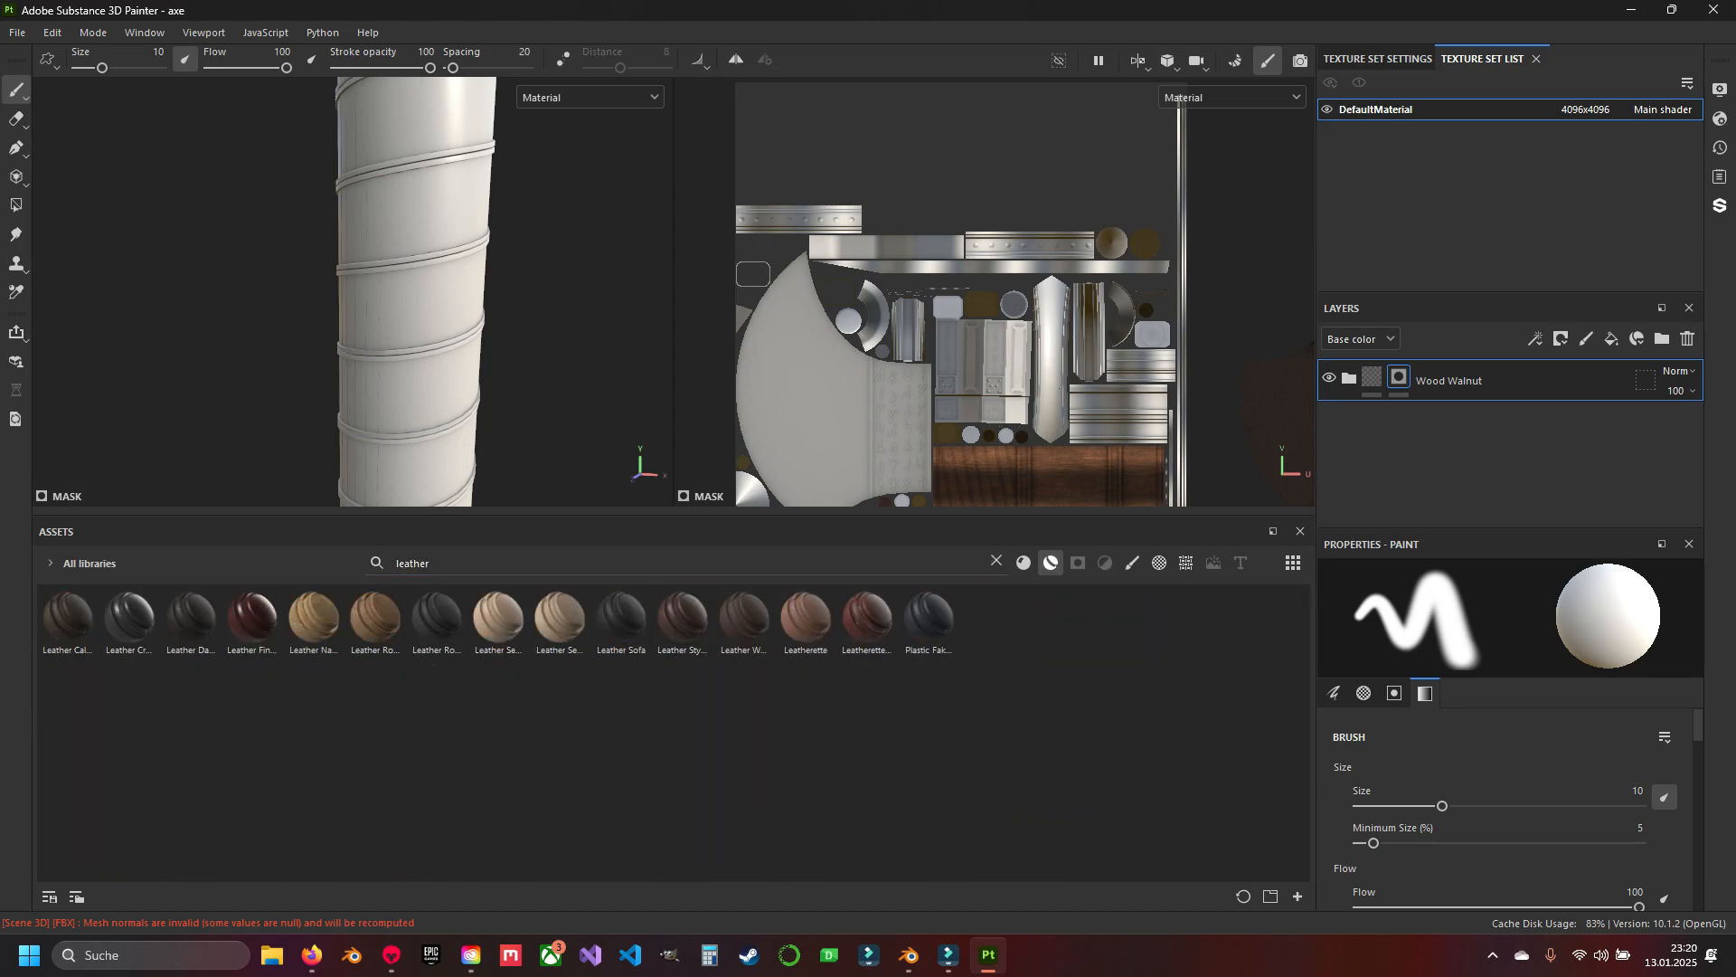
{"action": "mouse_move", "coordinate": [683, 617]}
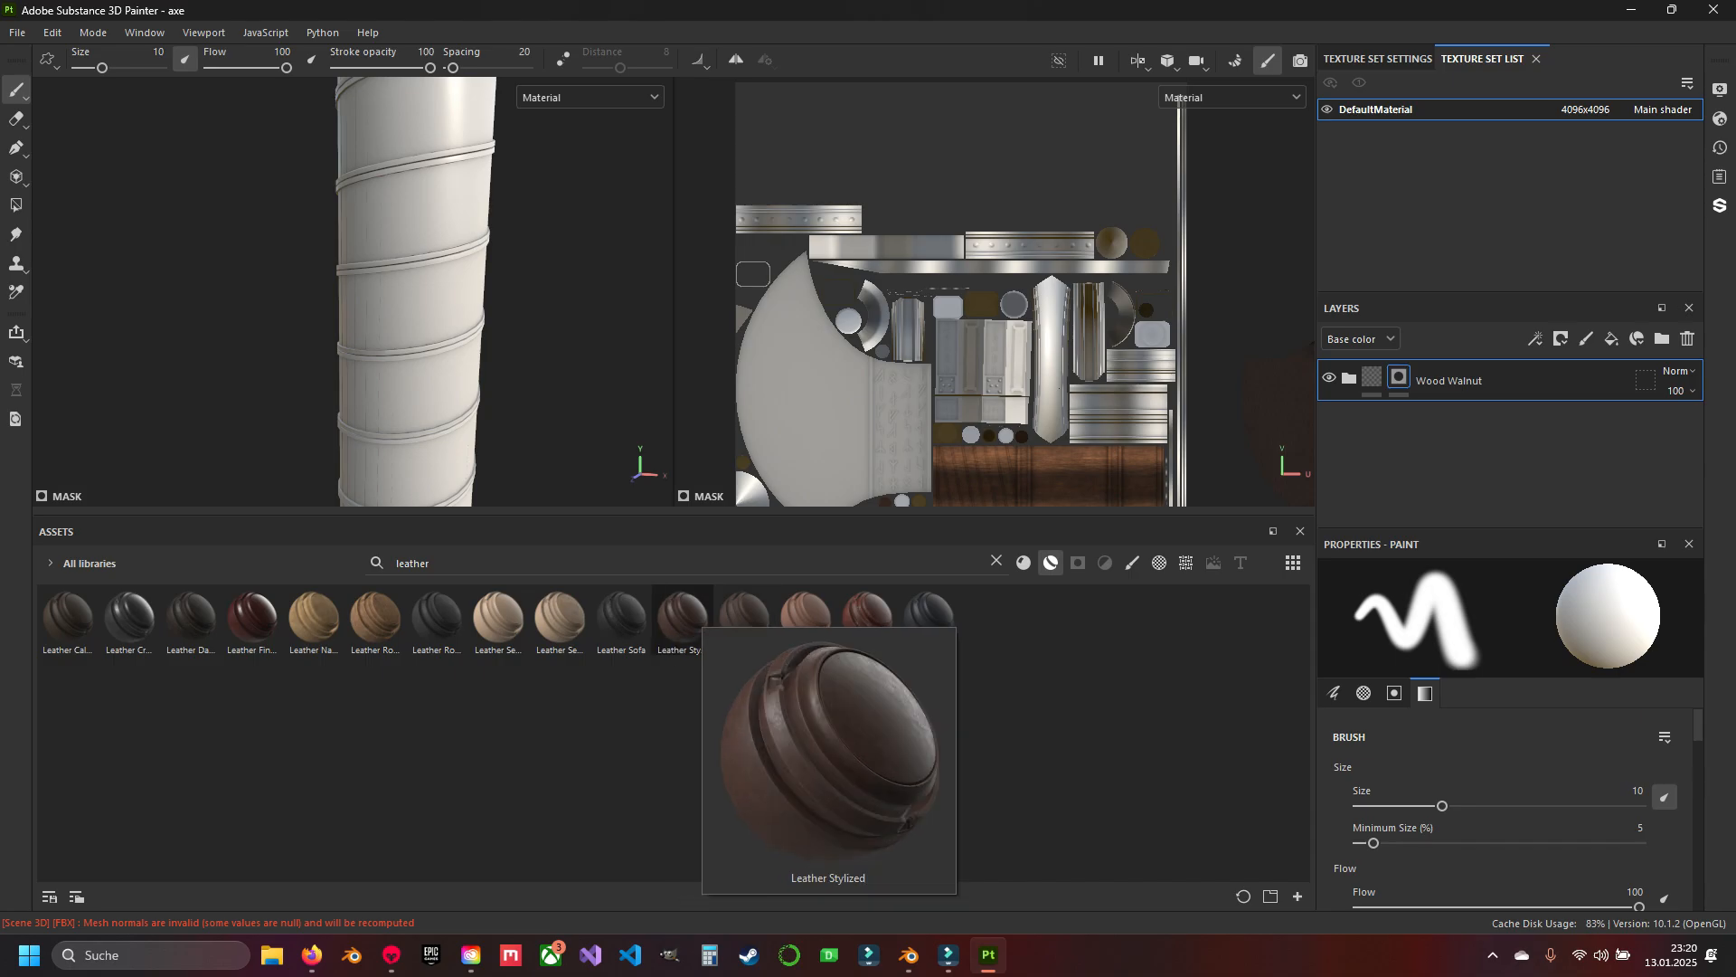
{"action": "mouse_move", "coordinate": [743, 617]}
{"action": "left_click_drag", "start_coordinate": [743, 617], "coordinate": [1446, 422]}
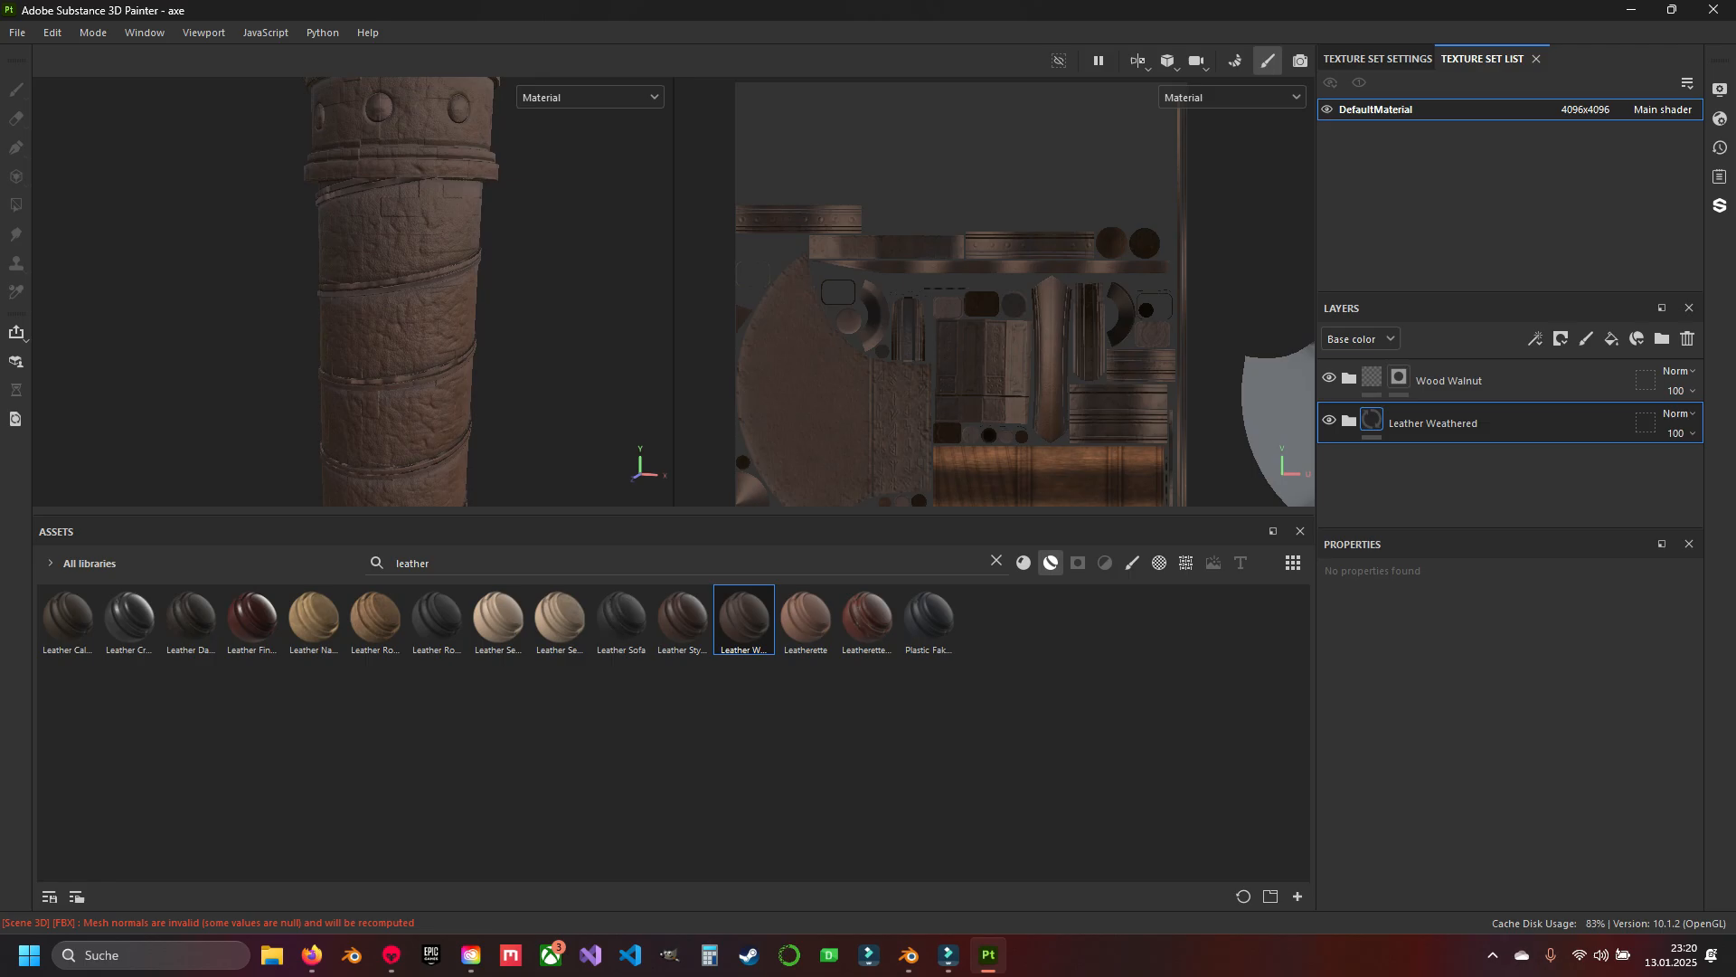
Inspect the leather surface and bands on the grip, and expand the Leather Weathered folder.
{"action": "left_click_drag", "start_coordinate": [357, 290], "coordinate": [380, 267], "text": "alt"}
{"action": "middle_click_drag", "start_coordinate": [380, 266], "coordinate": [374, 413], "text": "alt"}
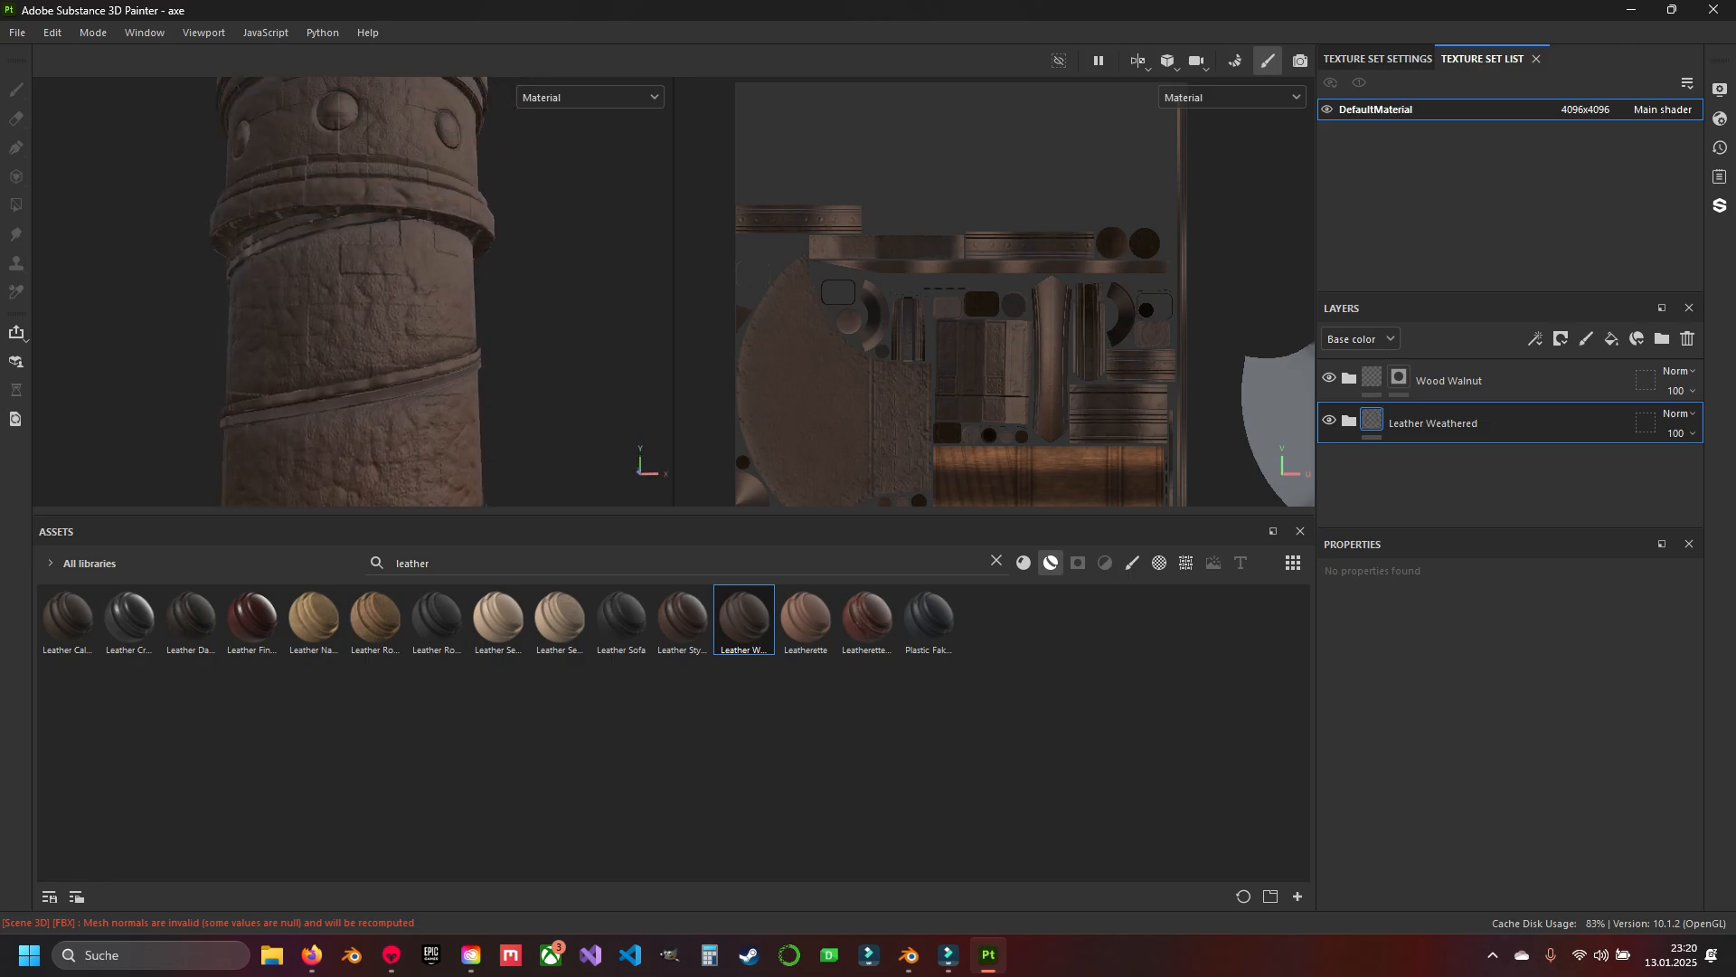
{"action": "scroll", "coordinate": [374, 413], "scroll_direction": "up", "scroll_amount": 2}
{"action": "left_click", "coordinate": [1349, 422]}
{"action": "scroll", "coordinate": [1510, 443], "scroll_direction": "down", "scroll_amount": 1}
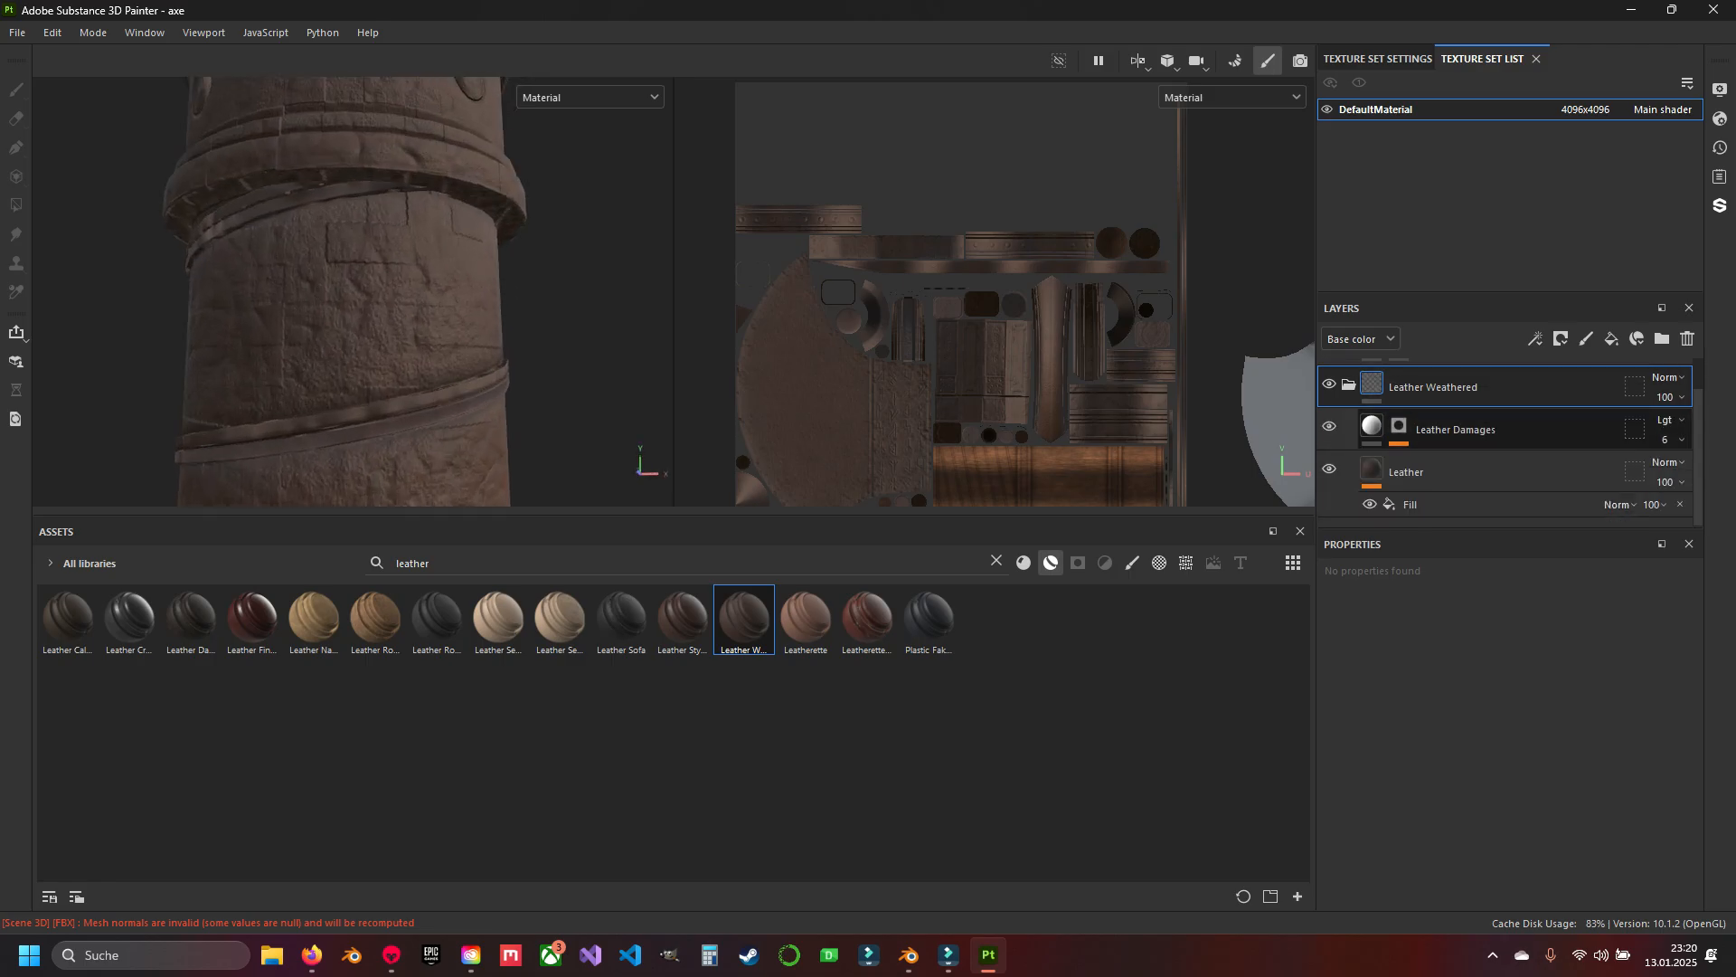
Enable triplanar mapping for the texture in the Mask Editor generator on the Leather Damages mask.
{"action": "left_click", "coordinate": [1398, 426]}
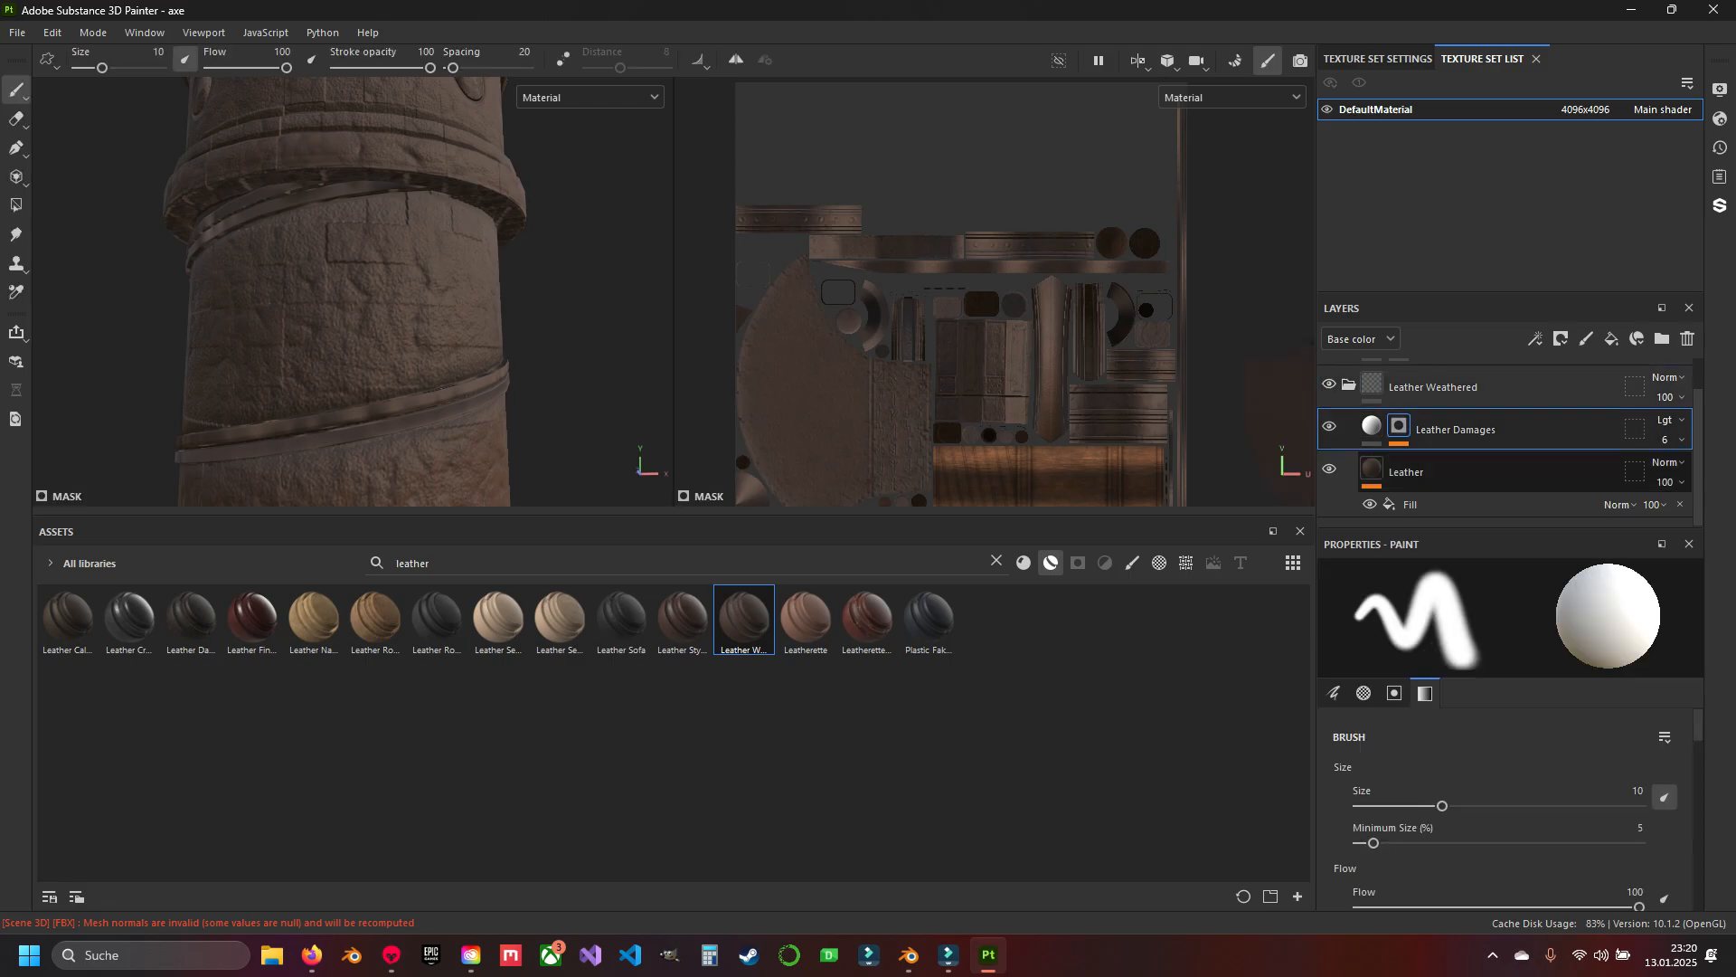
{"action": "left_click", "coordinate": [1459, 462]}
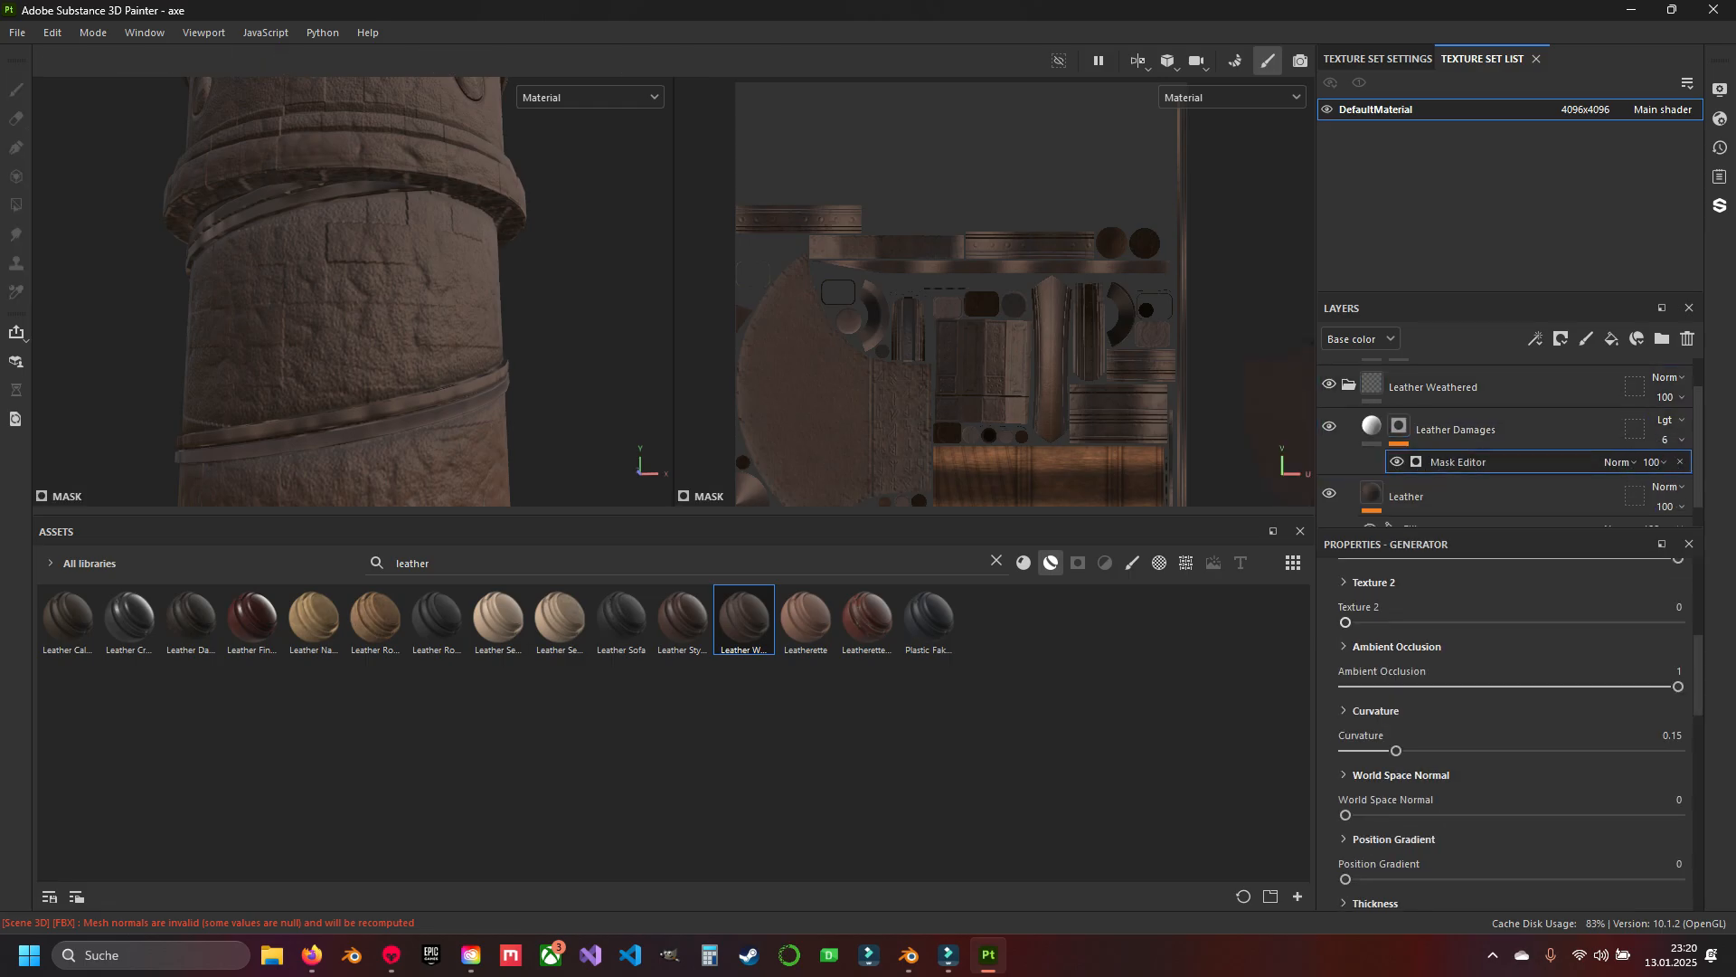
{"action": "scroll", "coordinate": [1505, 733], "scroll_direction": "down", "scroll_amount": 2}
{"action": "scroll", "coordinate": [1505, 733], "scroll_direction": "up", "scroll_amount": 3}
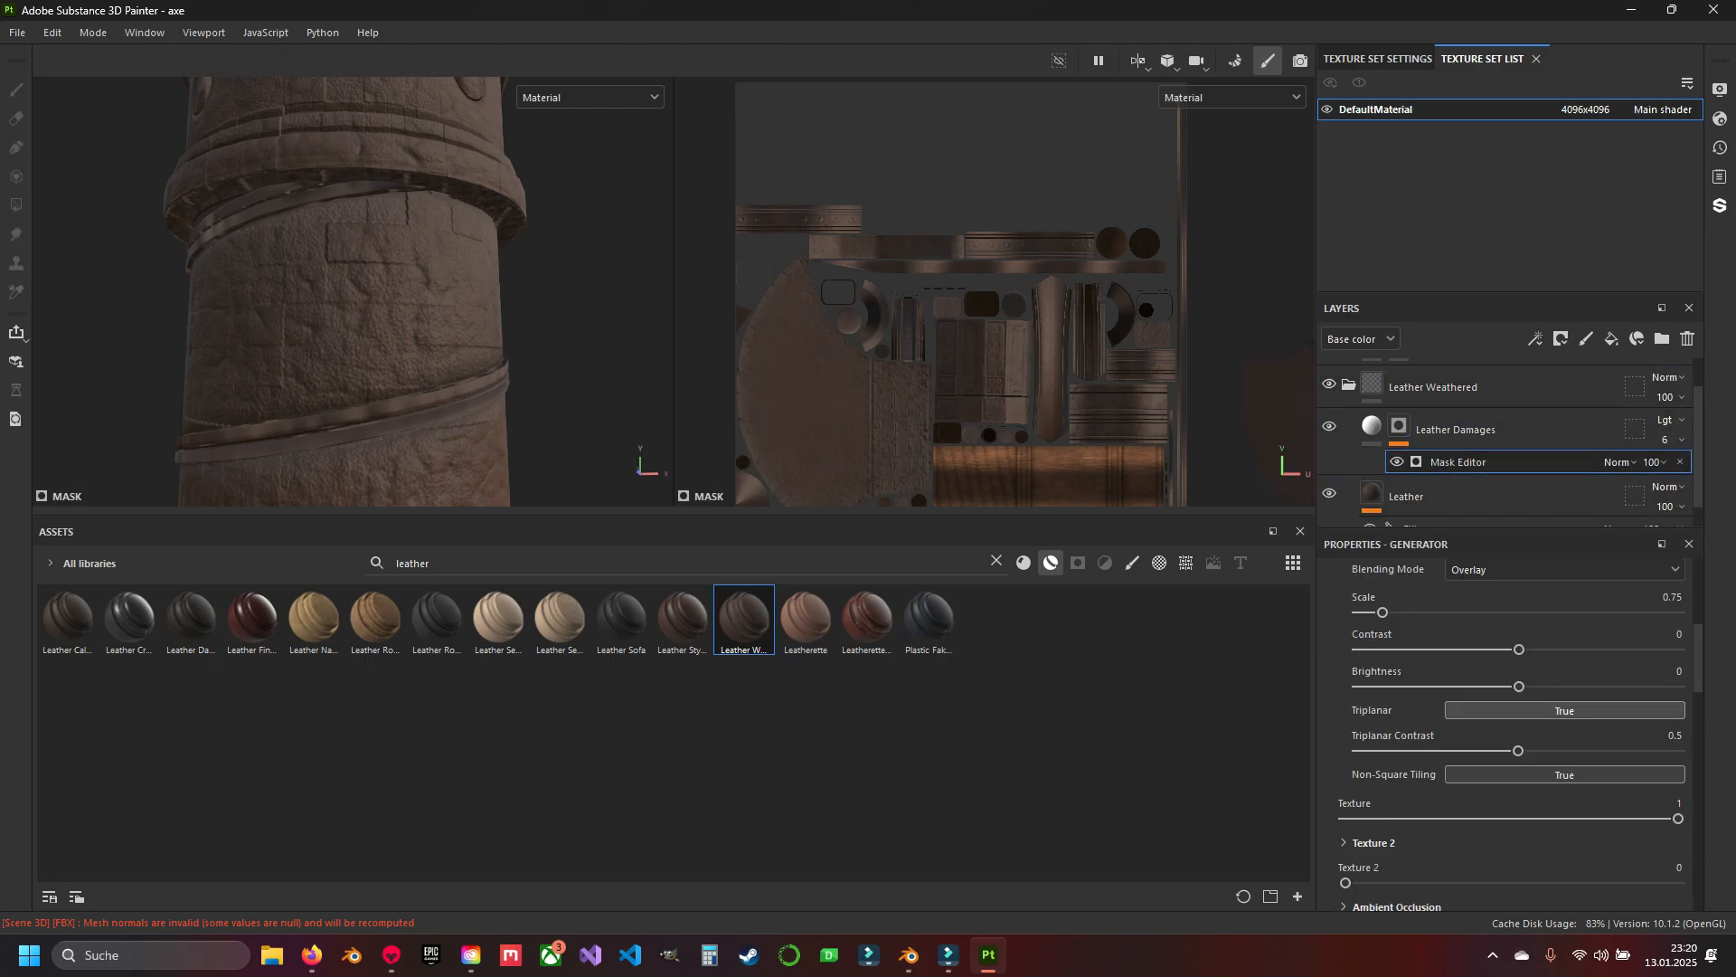
{"action": "left_click", "coordinate": [1373, 843]}
{"action": "scroll", "coordinate": [1410, 831], "scroll_direction": "down", "scroll_amount": 3}
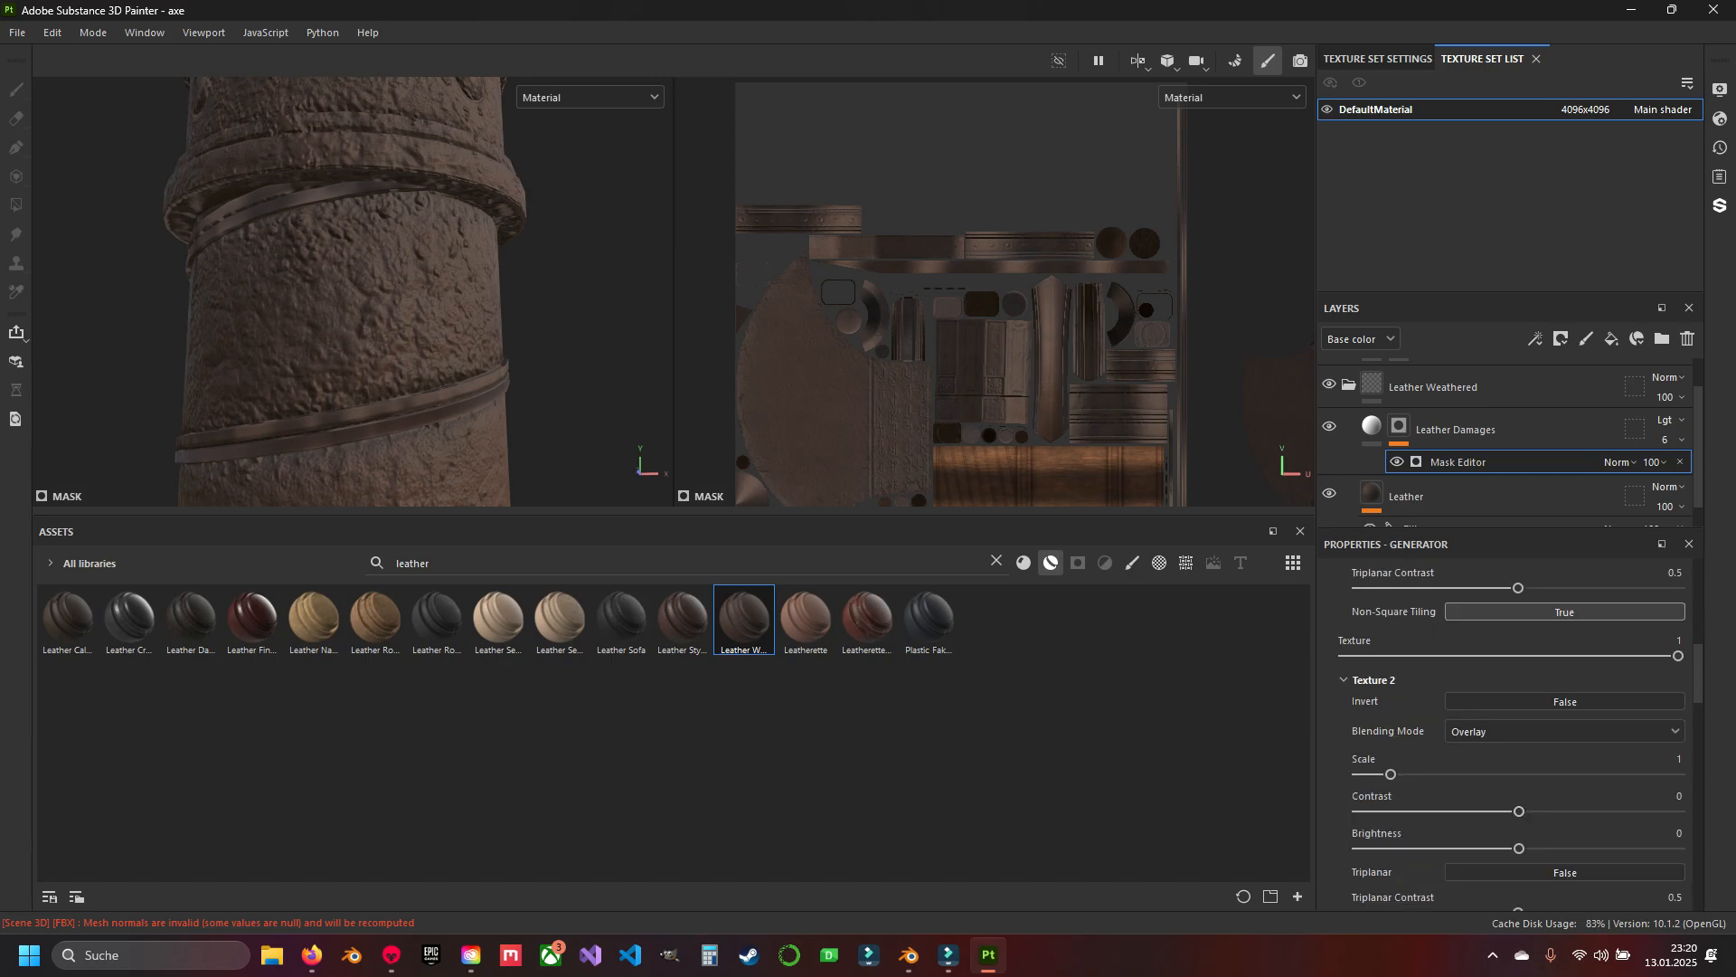
{"action": "scroll", "coordinate": [1510, 724], "scroll_direction": "up", "scroll_amount": 3}
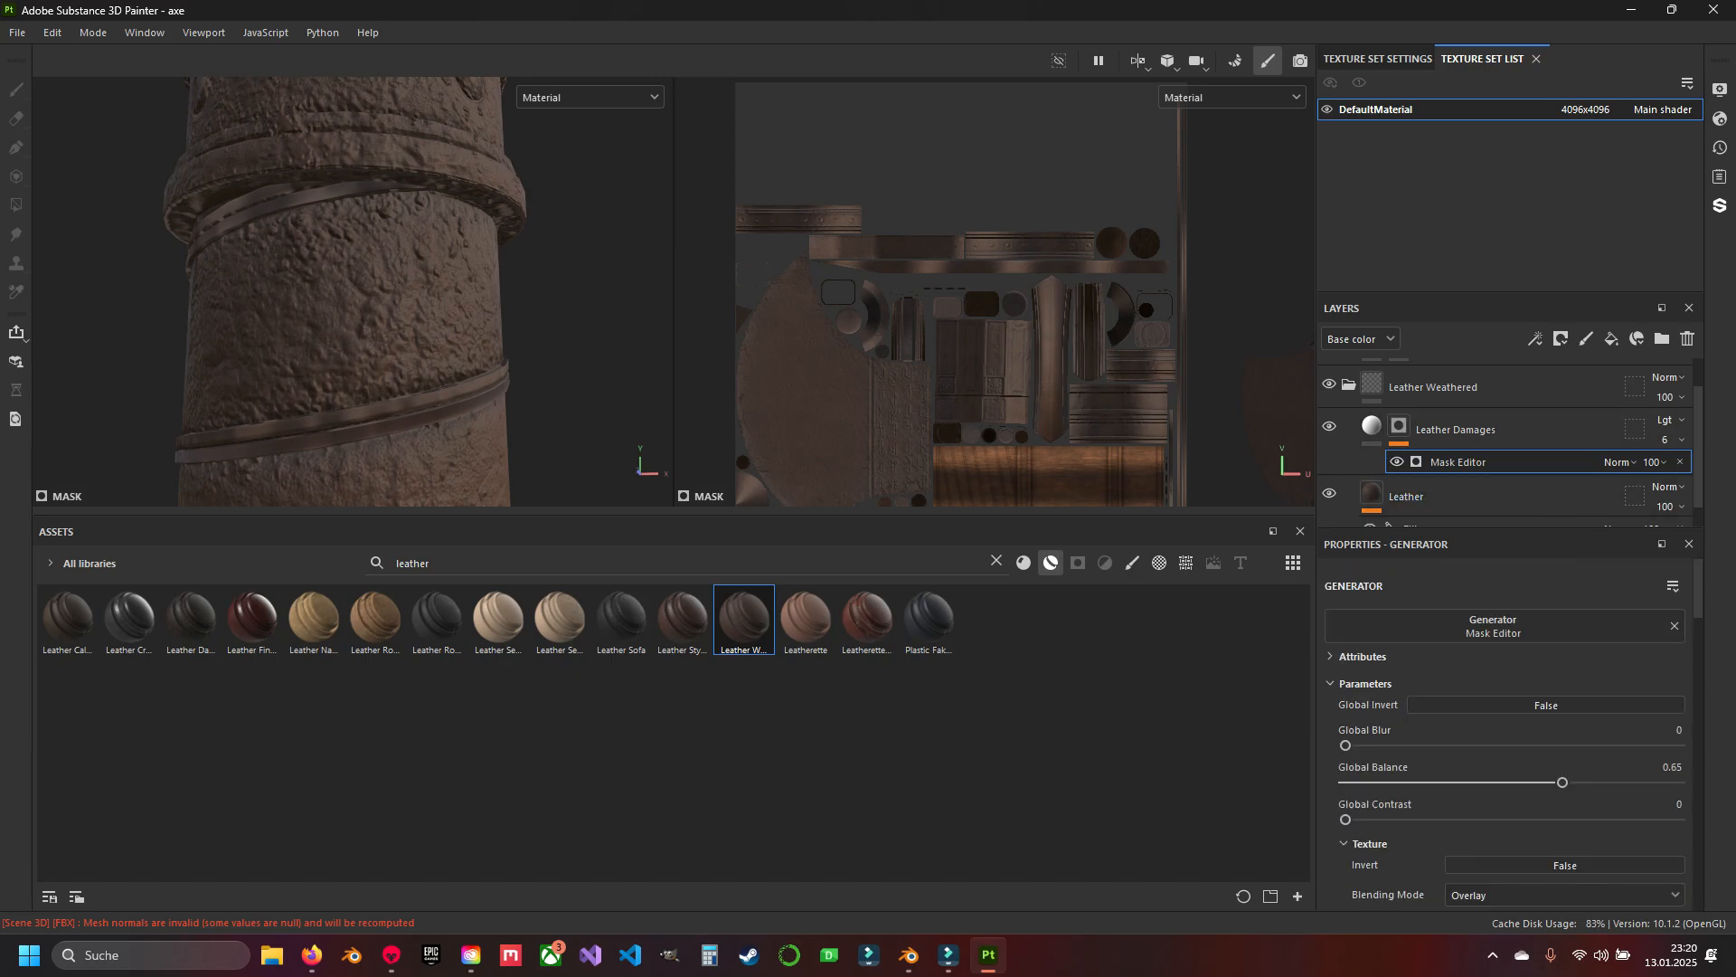
Set the tiling of the tri-planar Leather fill layer to 6.
{"action": "left_click", "coordinate": [1372, 426]}
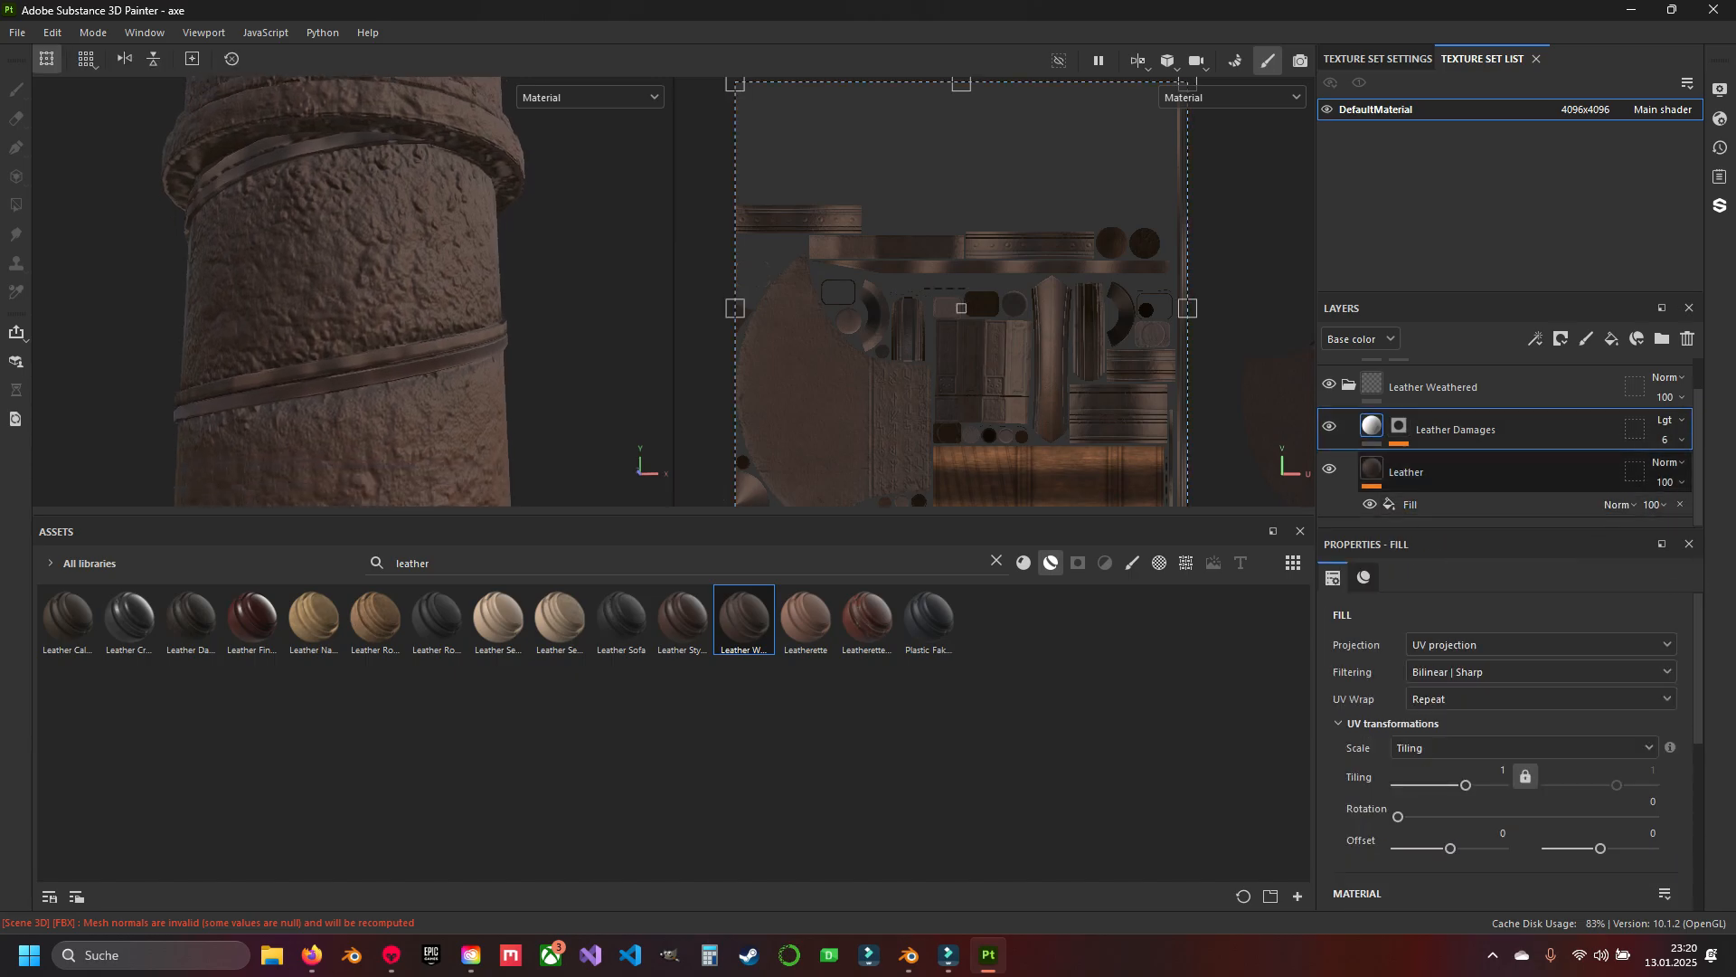
{"action": "left_click", "coordinate": [1372, 470]}
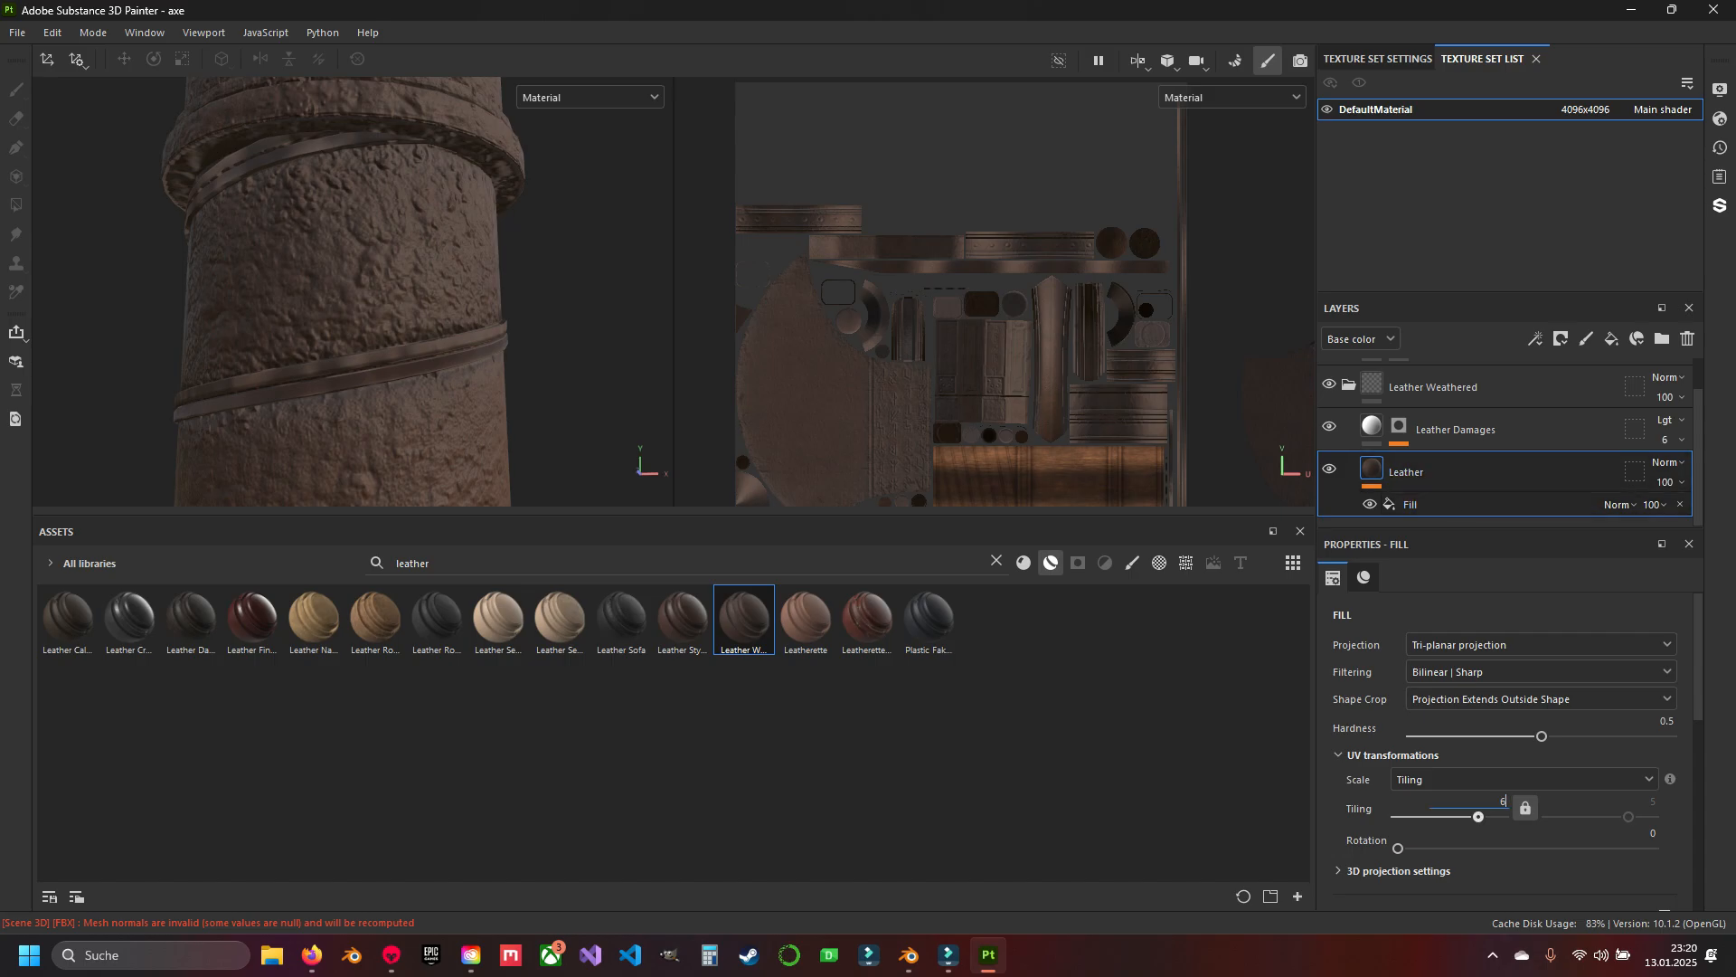
{"action": "key", "text": "Return"}
{"action": "scroll", "coordinate": [475, 389], "scroll_direction": "down", "scroll_amount": 7}
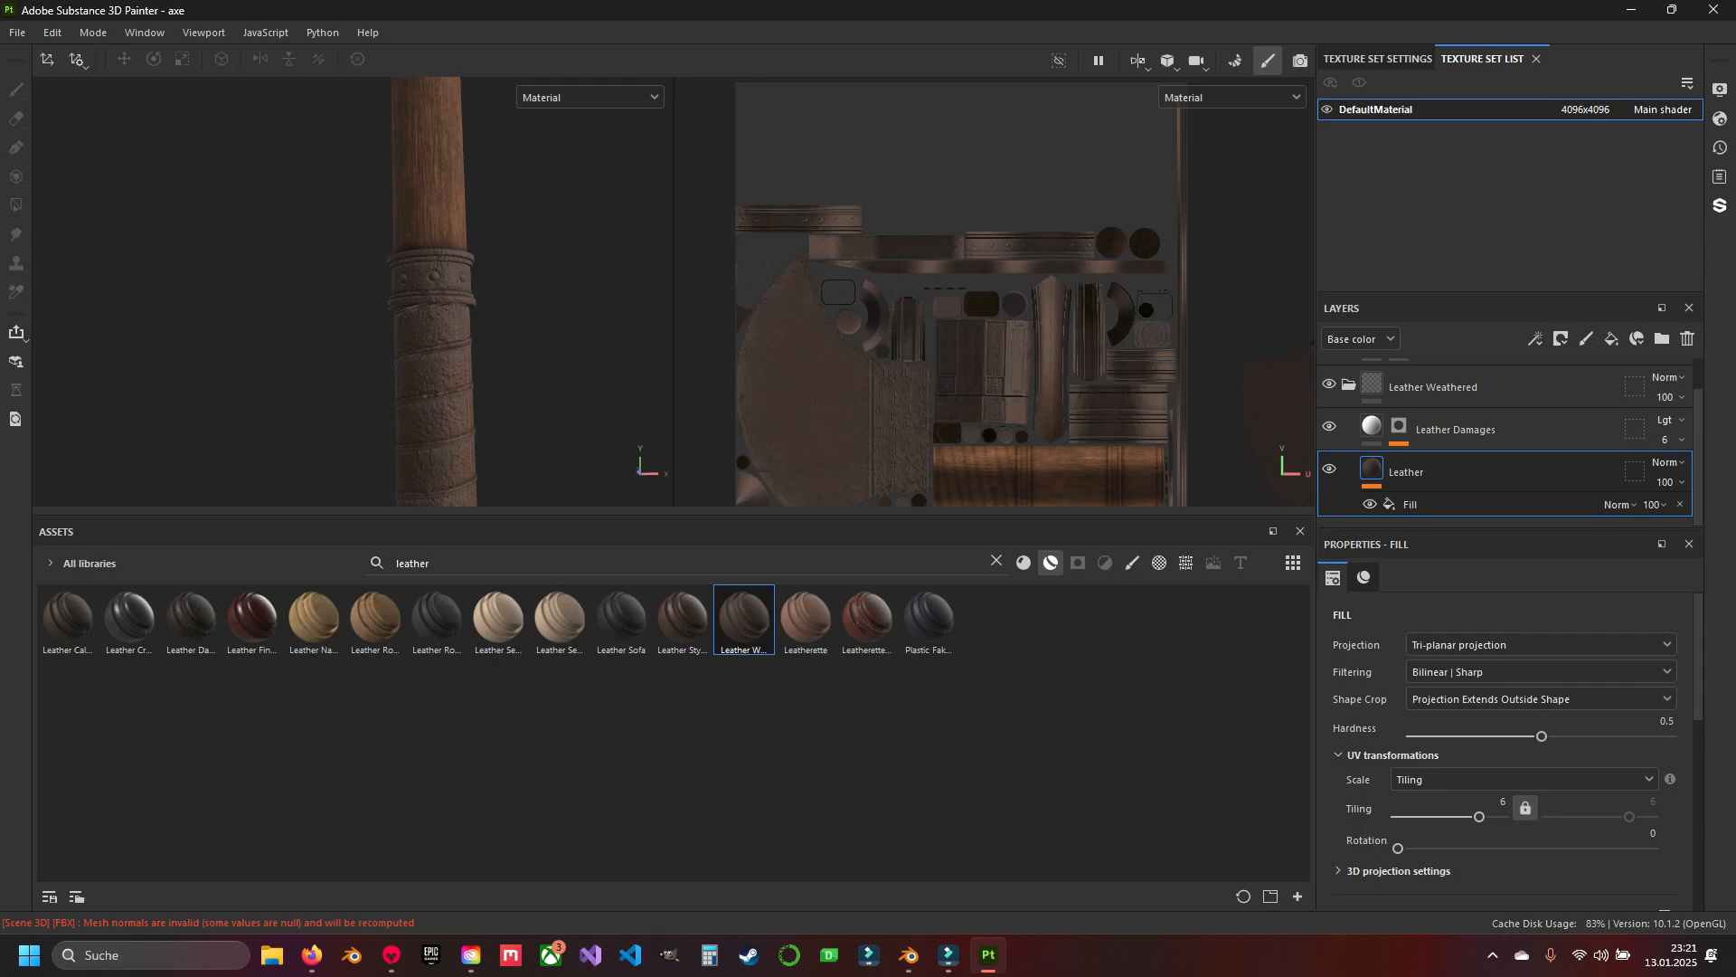
Examine the leather texture and the spiral bands on the grip up close from several angles.
{"action": "scroll", "coordinate": [475, 389], "scroll_direction": "up", "scroll_amount": 4}
{"action": "left_click_drag", "start_coordinate": [474, 389], "coordinate": [384, 411], "text": "alt"}
{"action": "scroll", "coordinate": [453, 353], "scroll_direction": "up", "scroll_amount": 3}
{"action": "scroll", "coordinate": [434, 316], "scroll_direction": "up", "scroll_amount": 3}
{"action": "middle_click_drag", "start_coordinate": [384, 411], "coordinate": [282, 412], "text": "alt"}
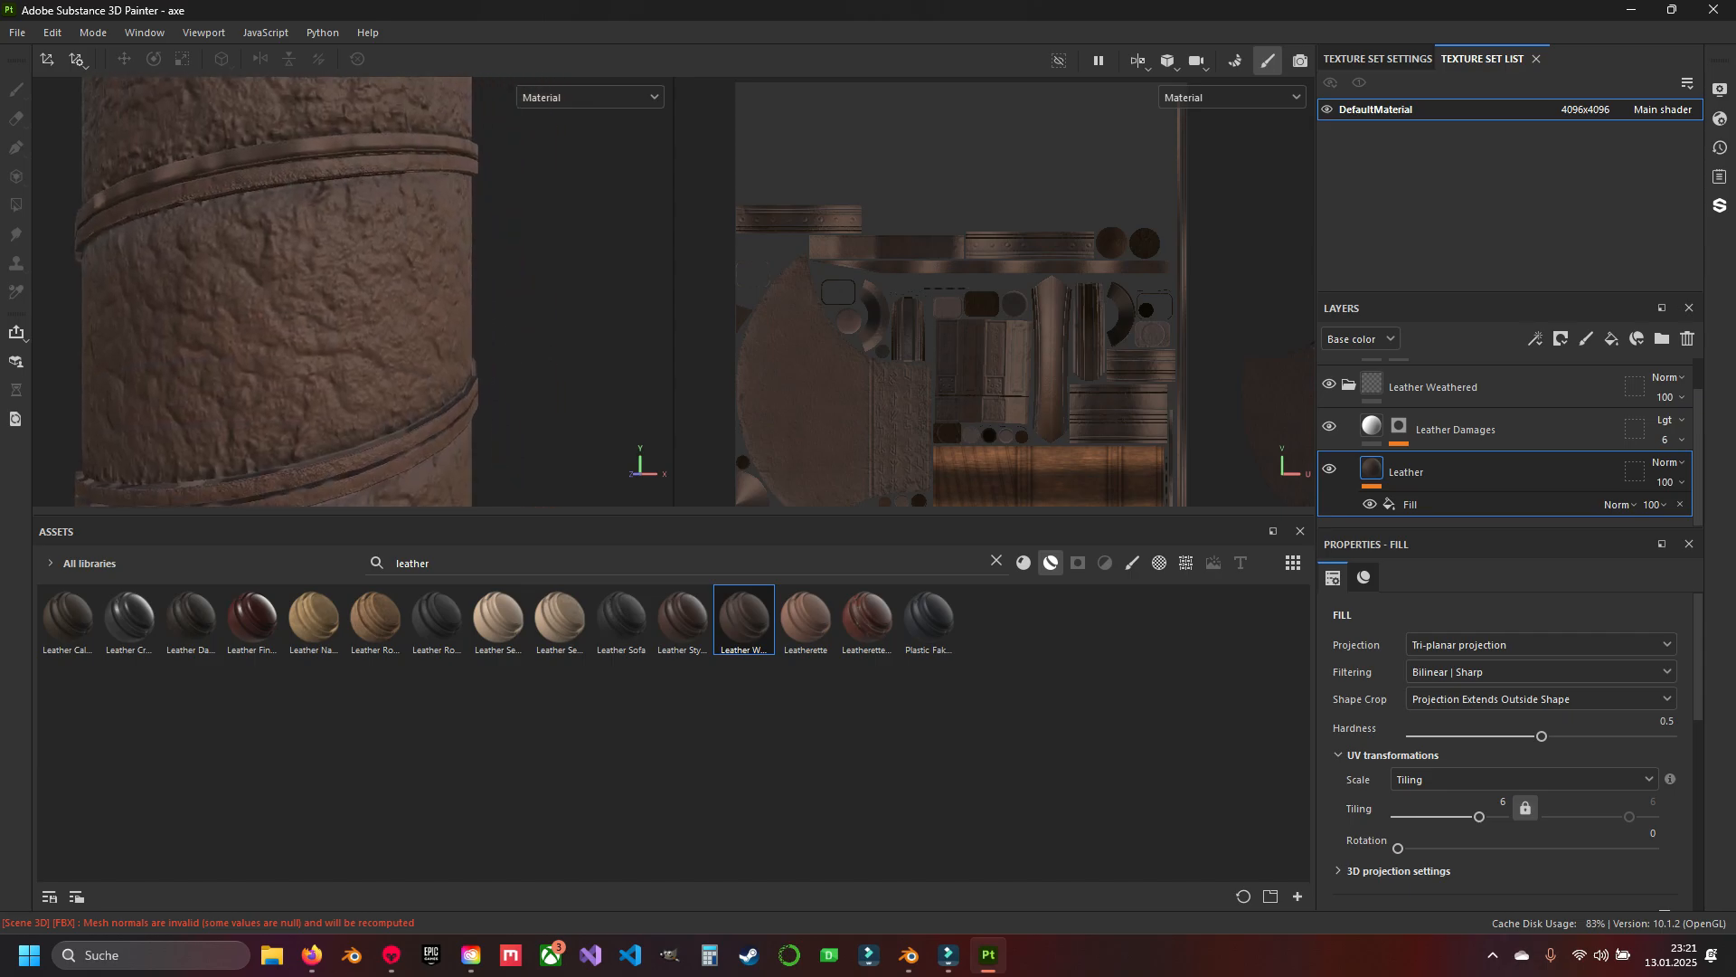
{"action": "left_click_drag", "start_coordinate": [282, 362], "coordinate": [298, 398], "text": "alt"}
{"action": "scroll", "coordinate": [299, 397], "scroll_direction": "up", "scroll_amount": 3}
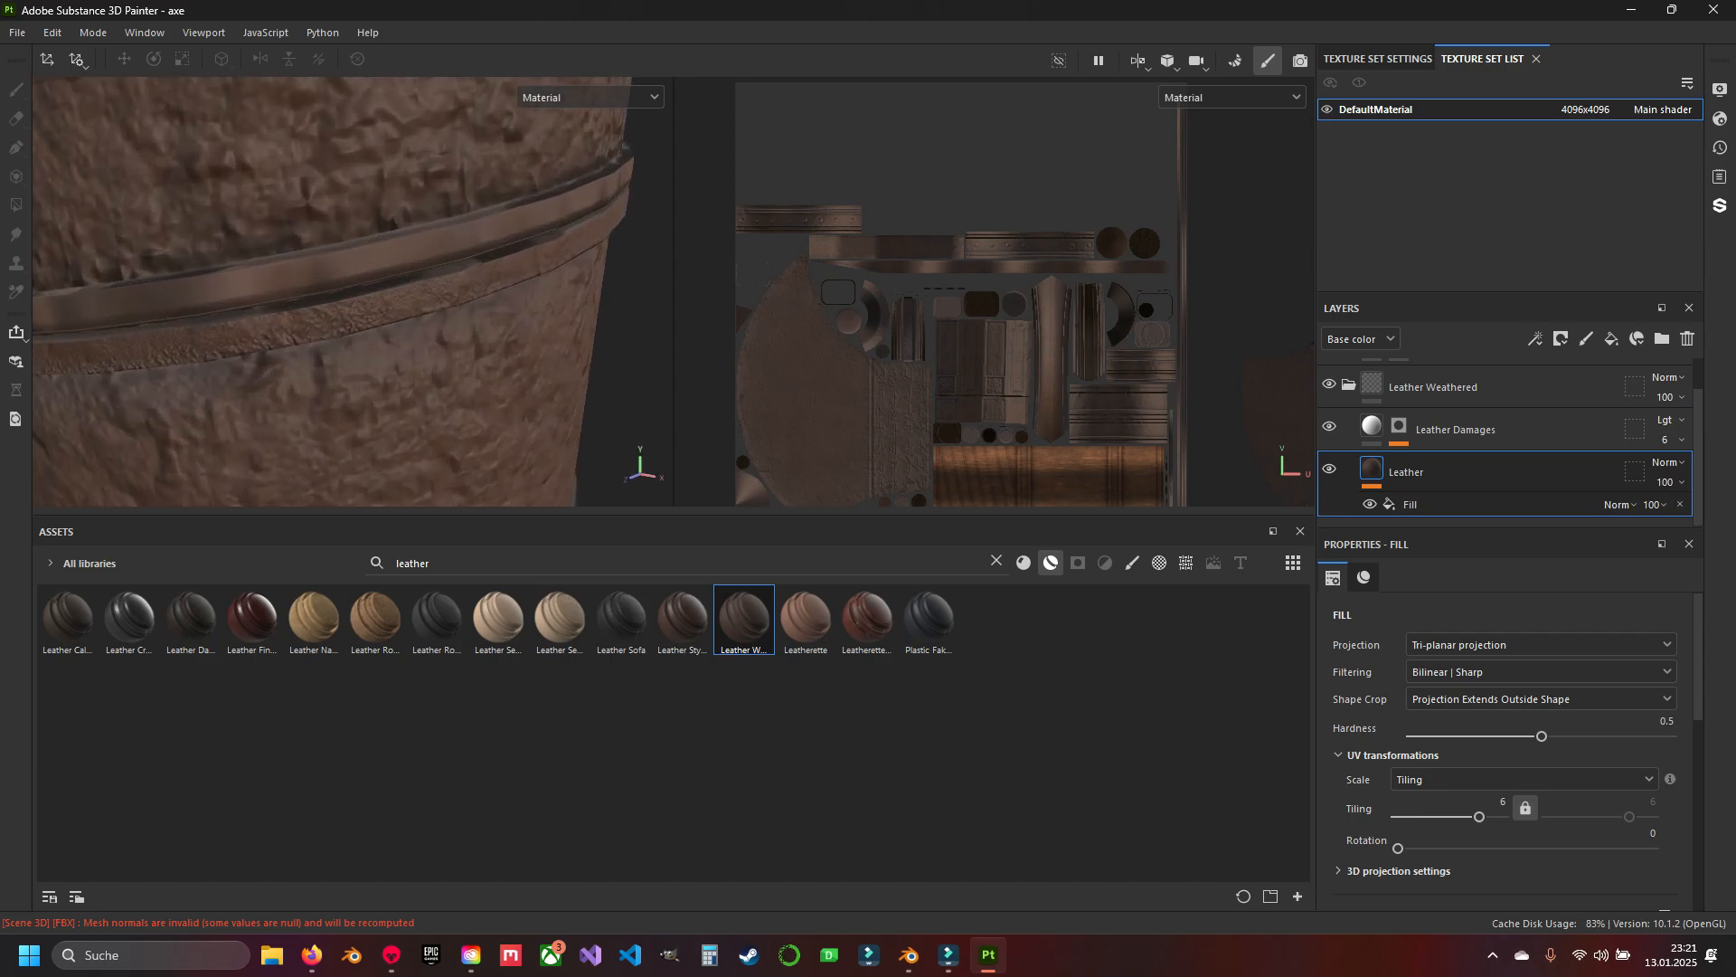
{"action": "left_click_drag", "start_coordinate": [362, 343], "coordinate": [425, 334], "text": "alt"}
{"action": "scroll", "coordinate": [362, 289], "scroll_direction": "down", "scroll_amount": 5}
{"action": "left_click_drag", "start_coordinate": [407, 326], "coordinate": [402, 249], "text": "alt"}
{"action": "scroll", "coordinate": [362, 289], "scroll_direction": "up", "scroll_amount": 8}
{"action": "middle_click_drag", "start_coordinate": [362, 298], "coordinate": [359, 269], "text": "alt"}
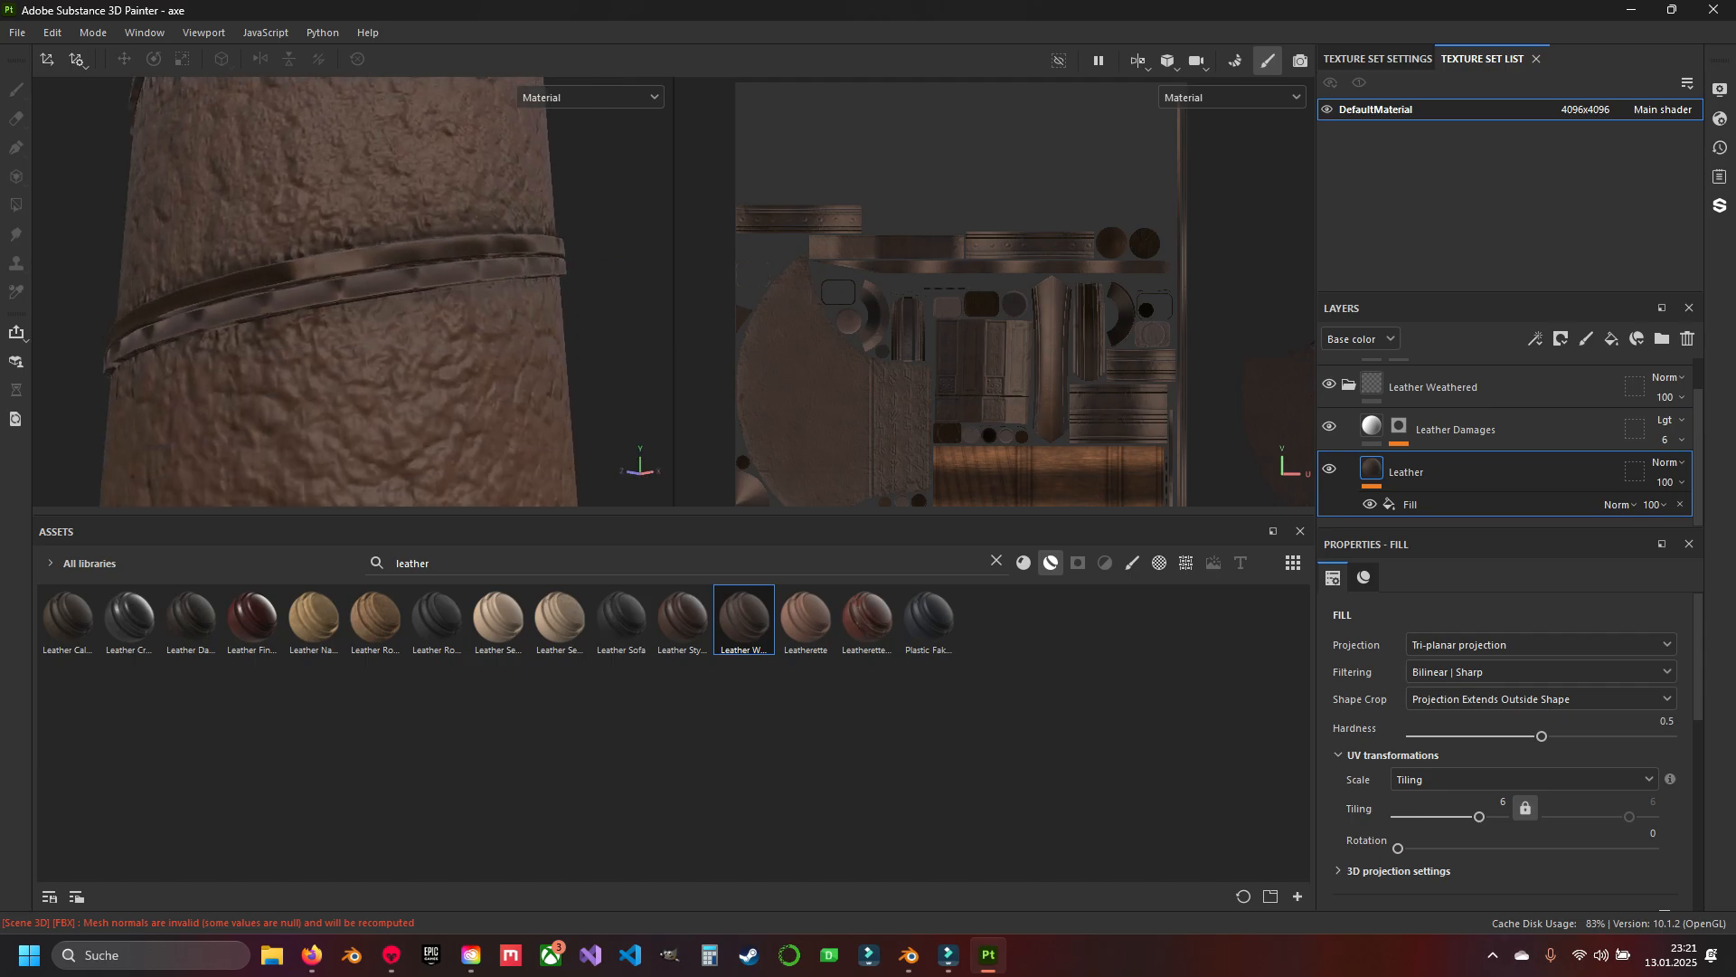
Switch to Blender and open the low-poly axe for mesh editing, with the grip's spiral bands in close view.
{"action": "left_click", "coordinate": [909, 955]}
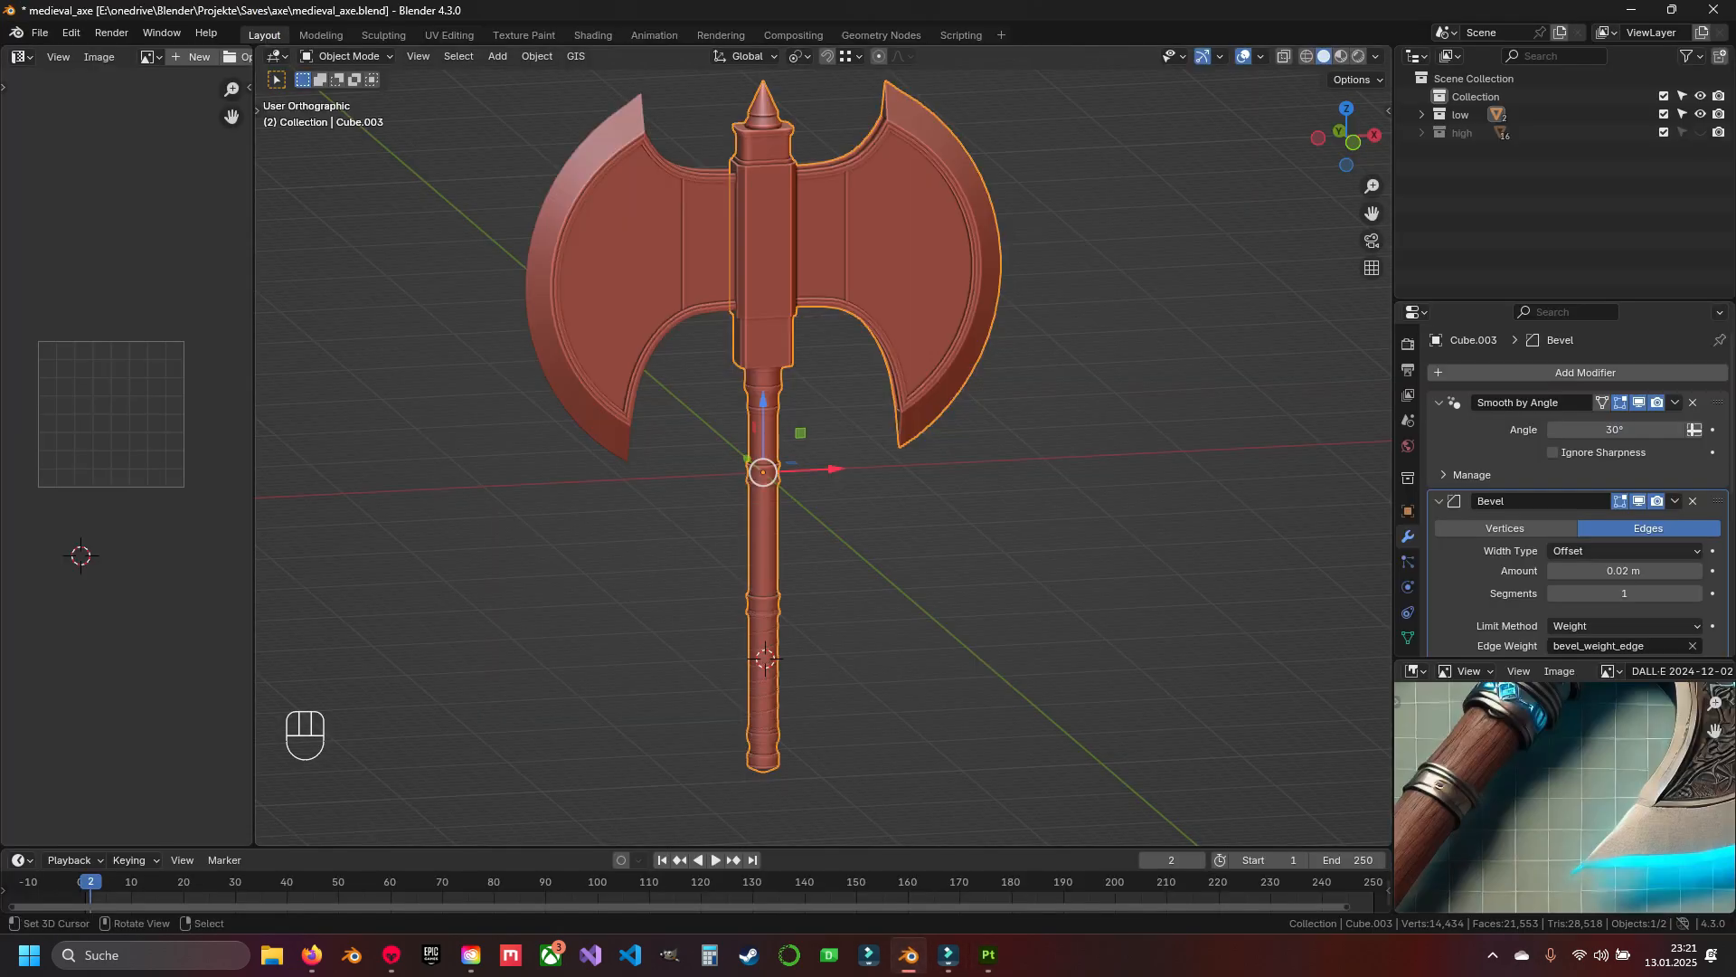
{"action": "middle_click_drag", "start_coordinate": [760, 534], "coordinate": [799, 511]}
{"action": "middle_click_drag", "start_coordinate": [799, 511], "coordinate": [781, 330], "text": "shift"}
{"action": "scroll", "coordinate": [780, 331], "scroll_direction": "up", "scroll_amount": 7}
{"action": "key", "text": "Tab"}
{"action": "middle_click_drag", "start_coordinate": [724, 507], "coordinate": [914, 306], "text": "shift"}
{"action": "scroll", "coordinate": [914, 306], "scroll_direction": "up", "scroll_amount": 6}
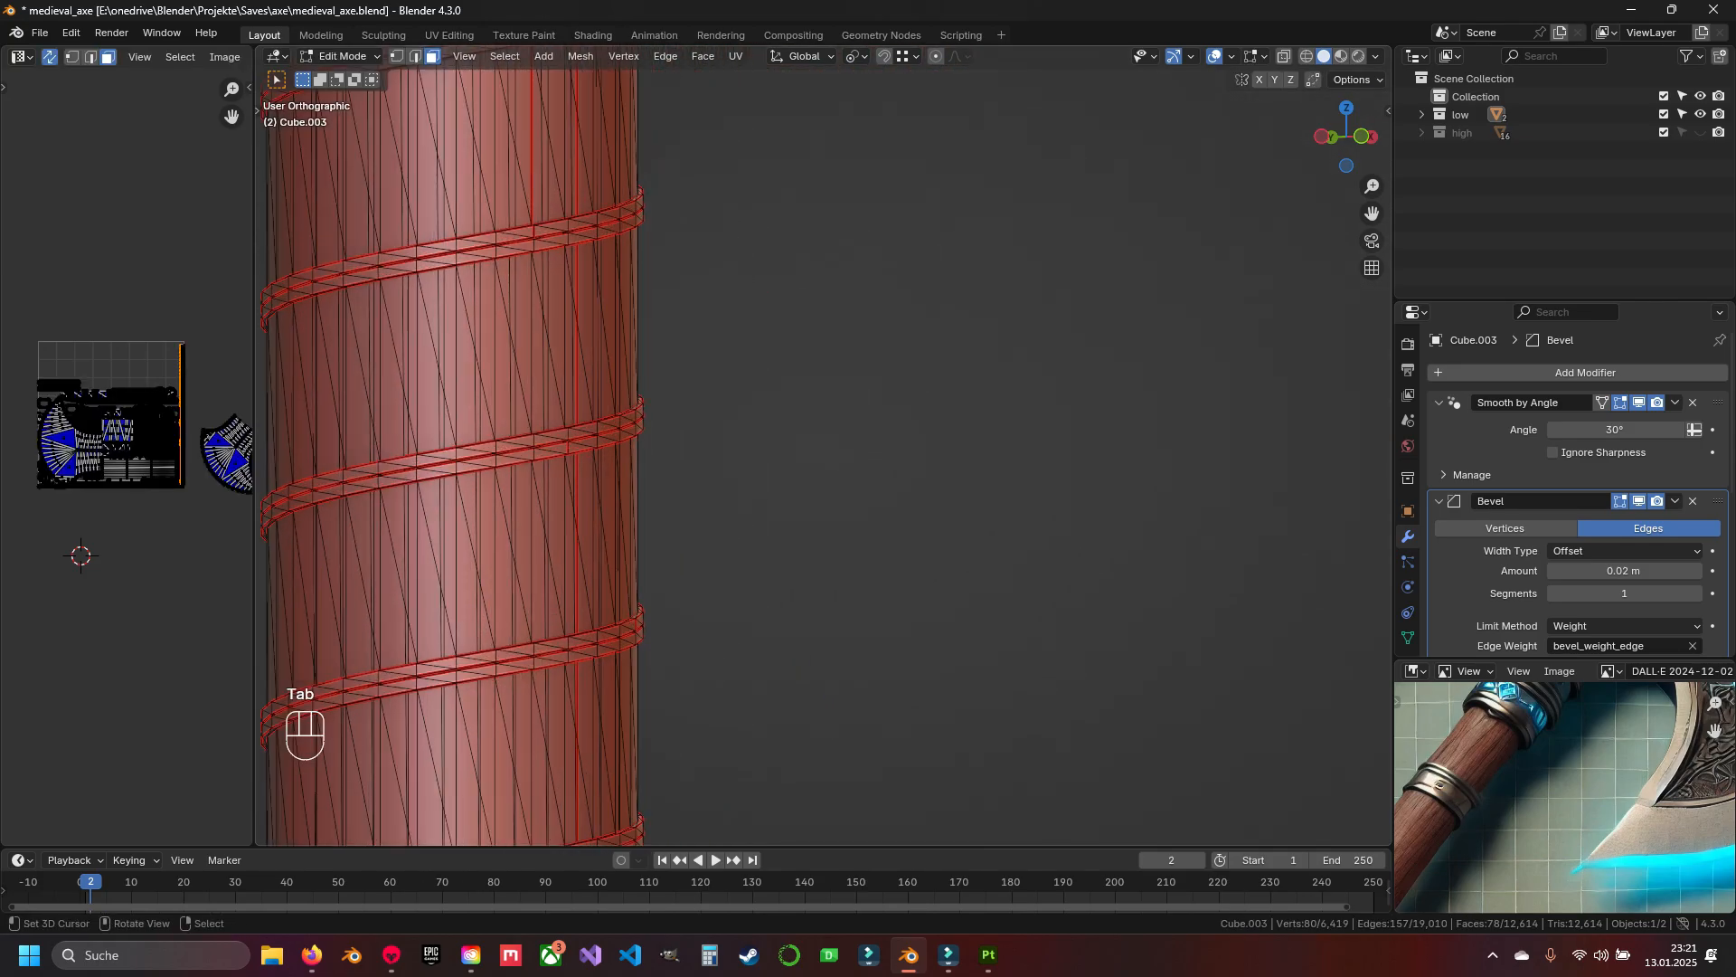
{"action": "middle_click_drag", "start_coordinate": [814, 344], "coordinate": [942, 650], "text": "shift"}
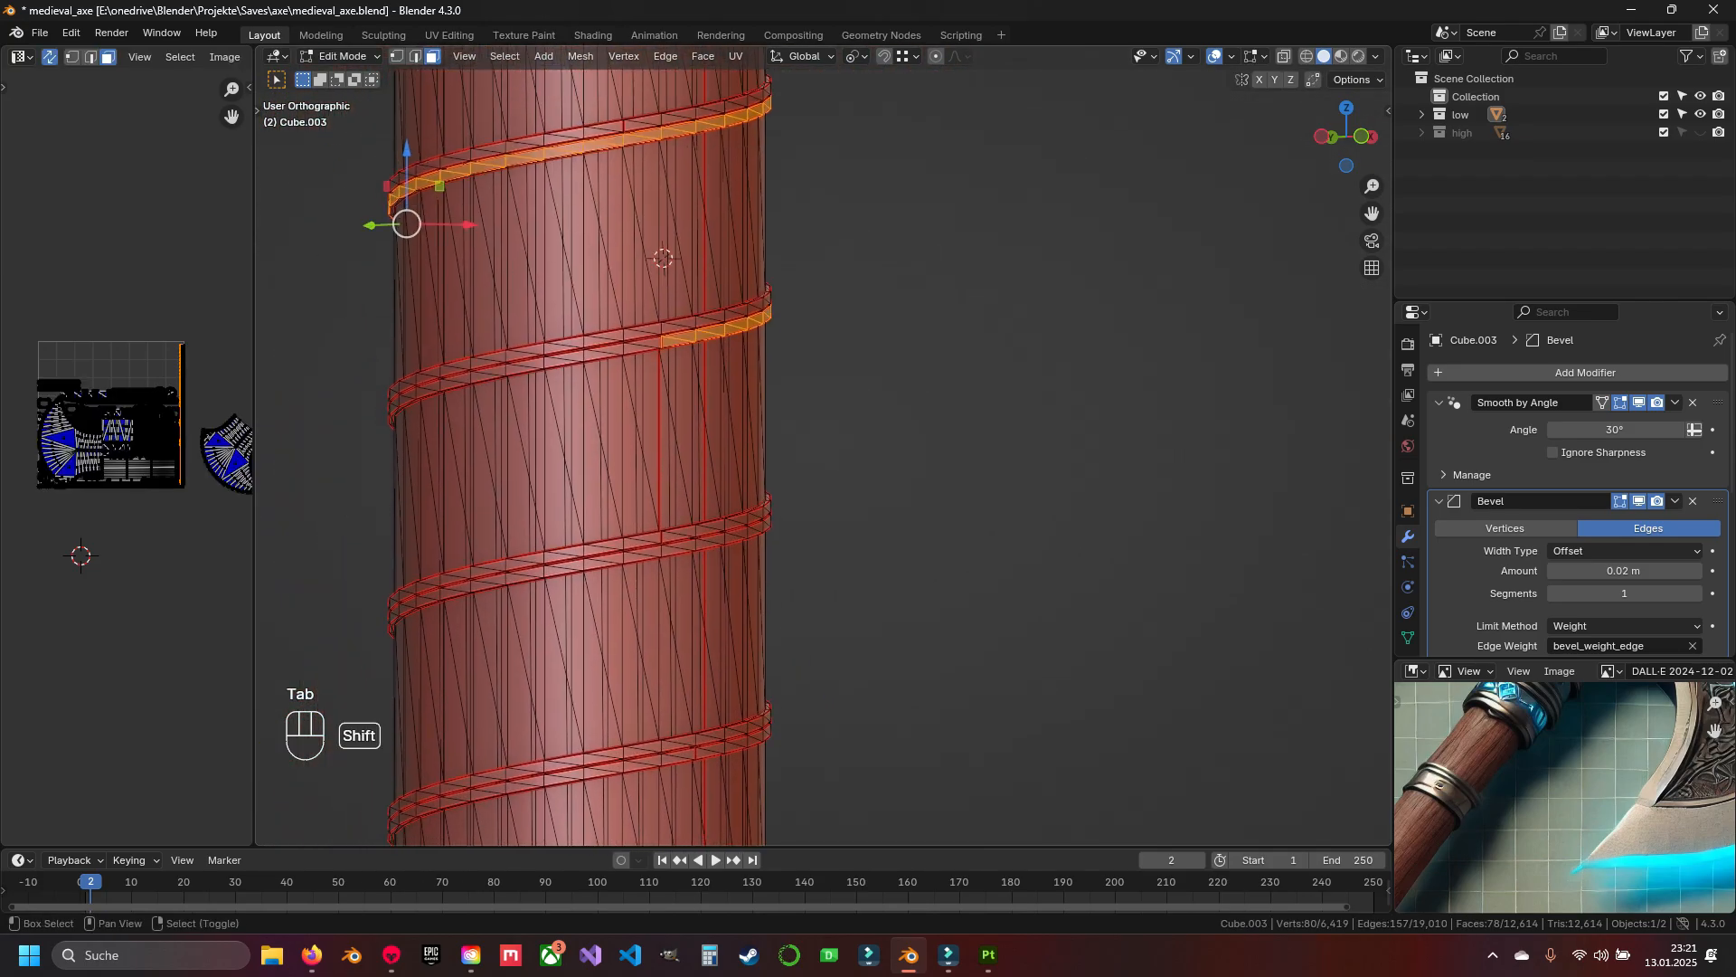
Select the linked faces of the grip's spiral bands from one picked face per strip, delimited by seams.
{"action": "left_click", "coordinate": [610, 128], "text": "shift"}
{"action": "left_click", "coordinate": [649, 328], "text": "shift"}
{"action": "key", "text": "ctrl+l"}
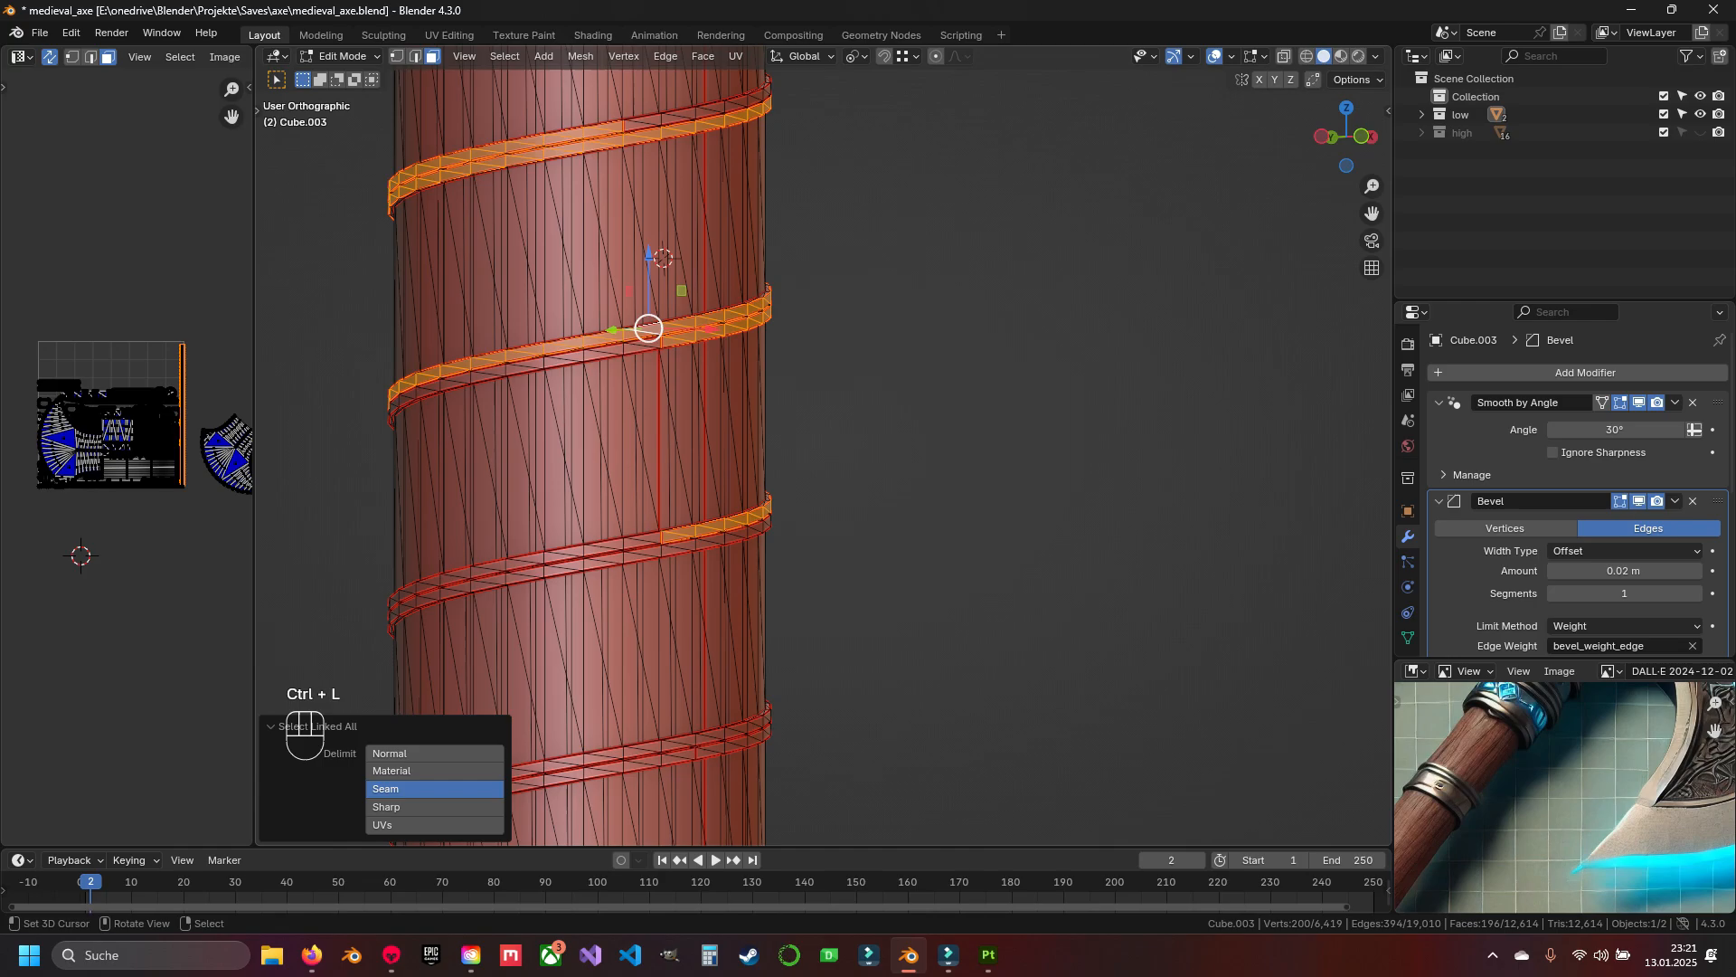
{"action": "left_click", "coordinate": [649, 119], "text": "shift"}
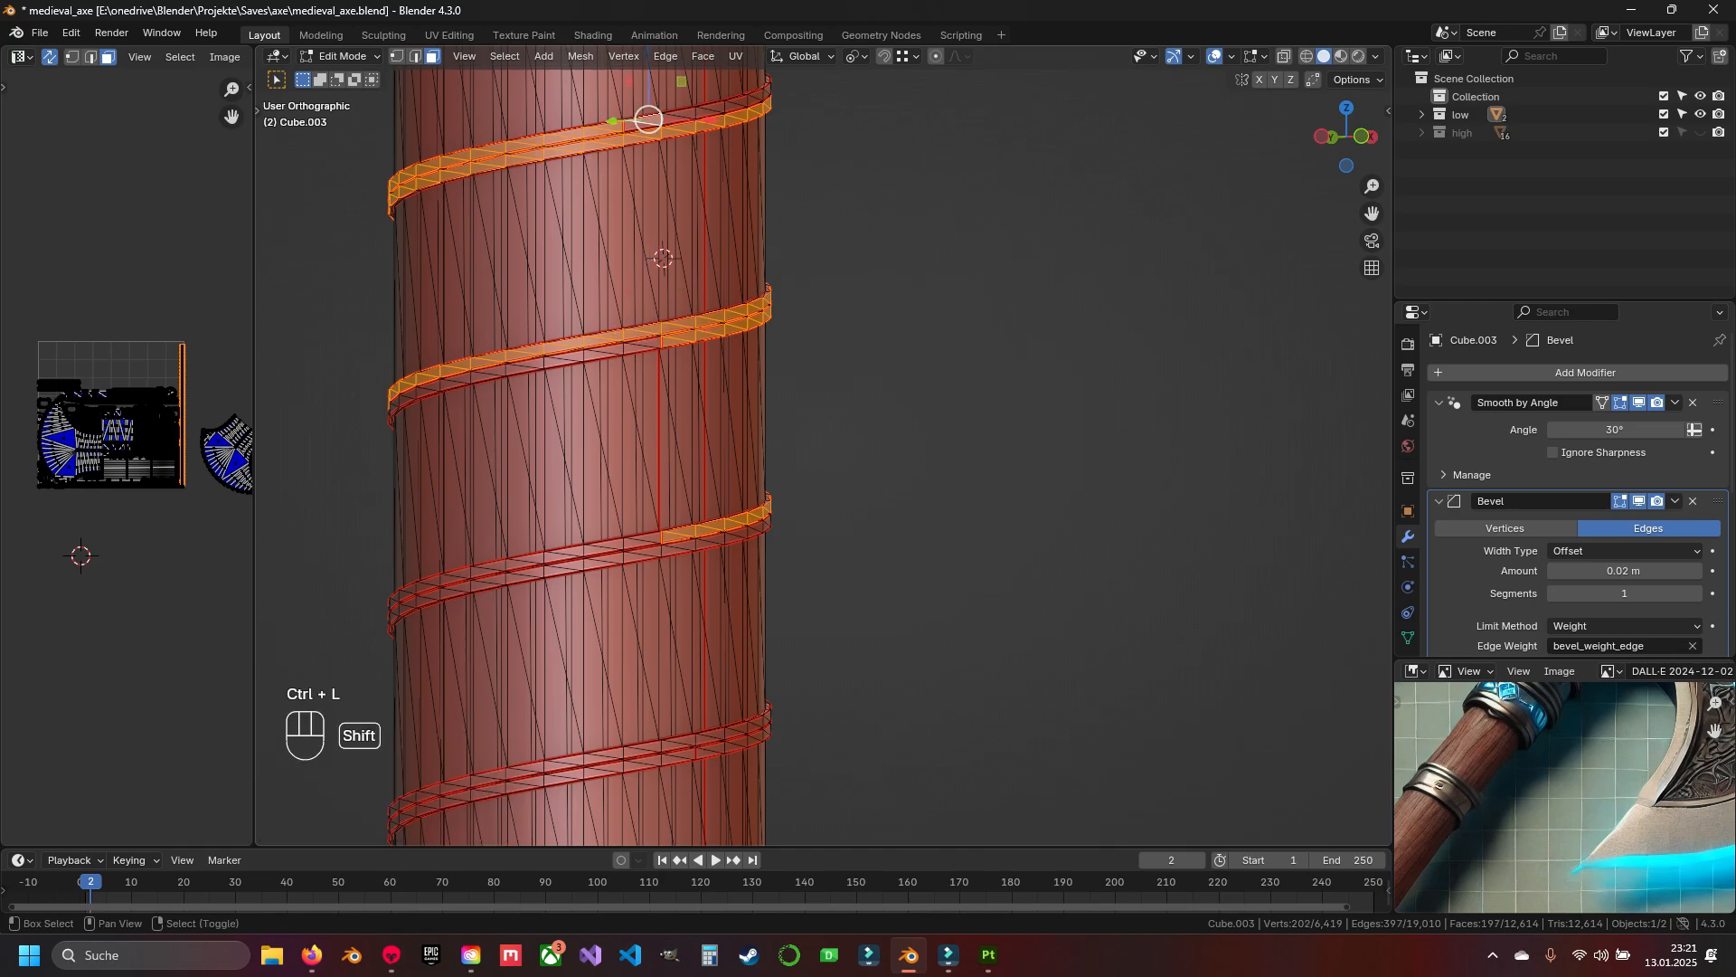
{"action": "left_click", "coordinate": [636, 349], "text": "shift"}
{"action": "key", "text": "ctrl+l"}
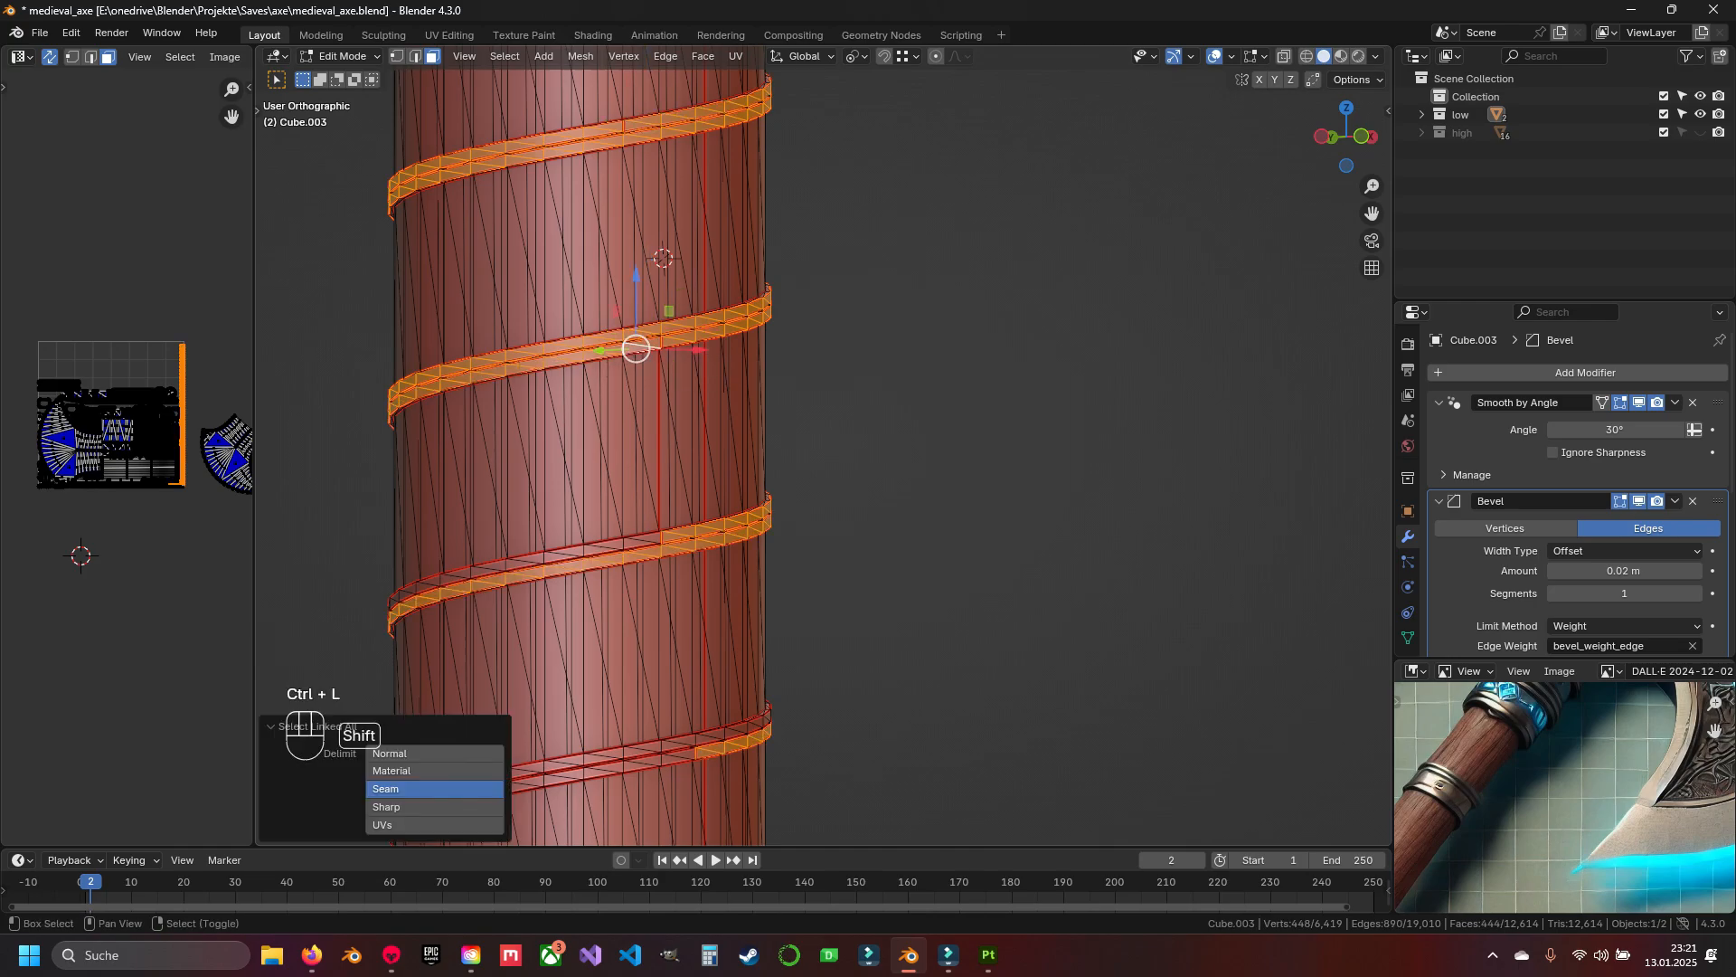
{"action": "left_click", "coordinate": [648, 537], "text": "shift"}
{"action": "left_click", "coordinate": [670, 756], "text": "shift"}
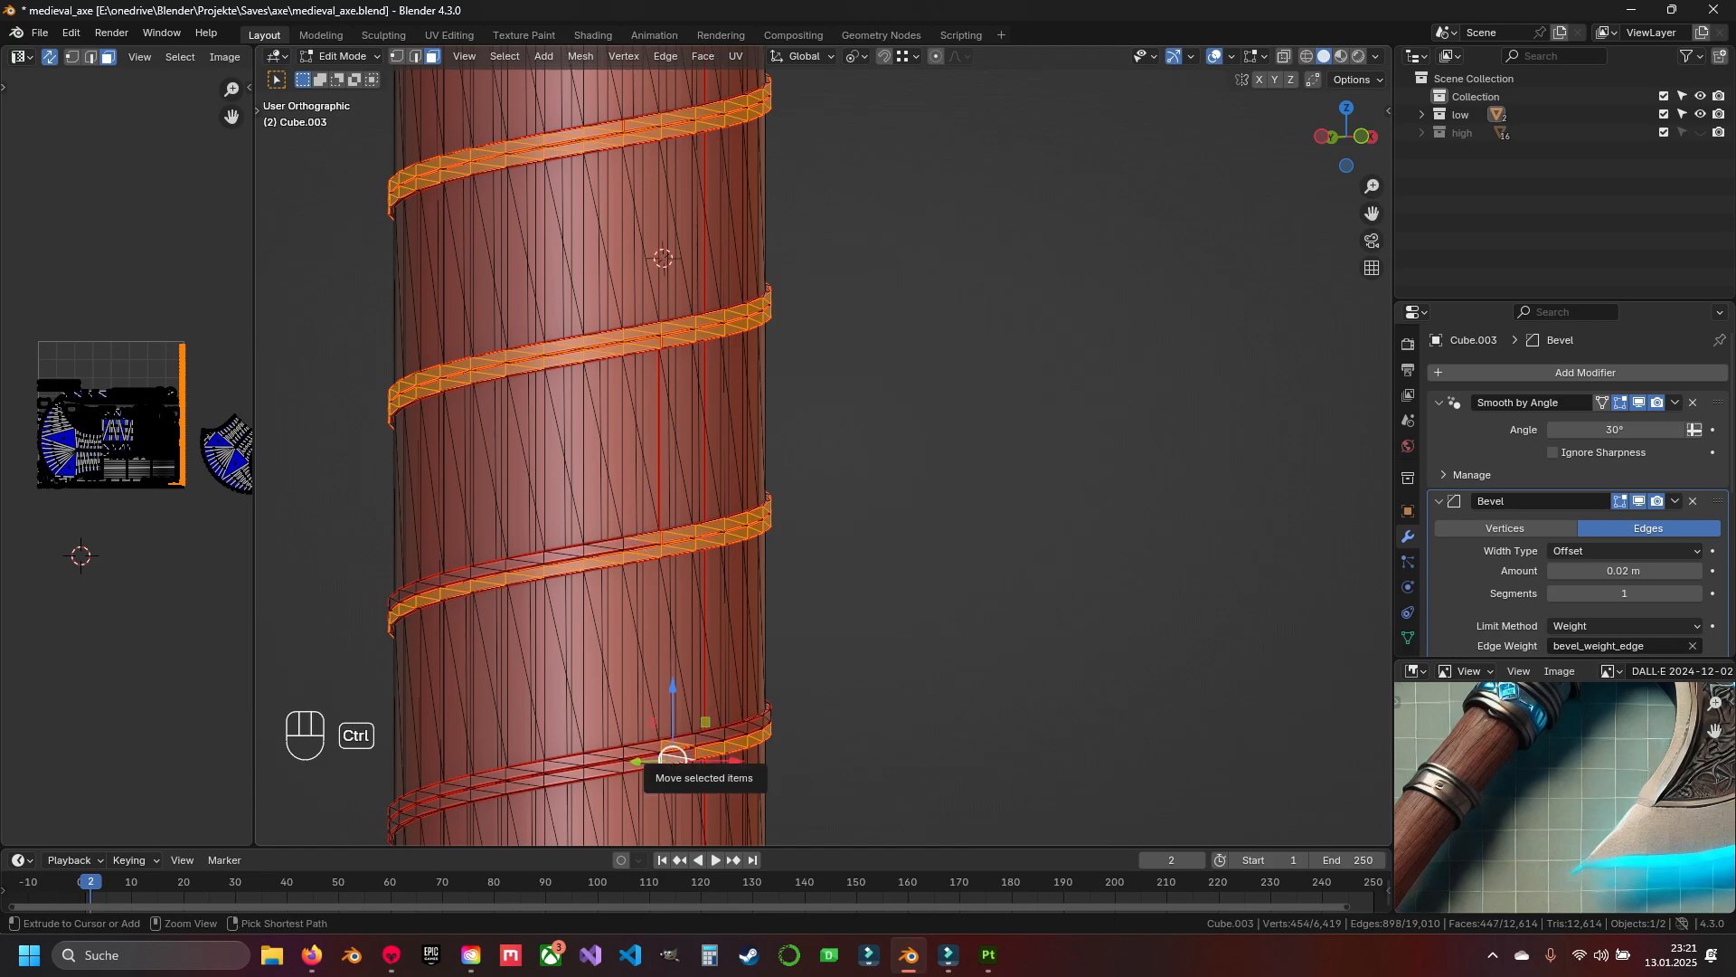
{"action": "key", "text": "ctrl+l"}
Add the remaining spiral band faces, down the grip and just beneath its collar, to the seam-delimited selection.
{"action": "middle_click_drag", "start_coordinate": [670, 756], "coordinate": [668, 263], "text": "shift"}
{"action": "left_click", "coordinate": [641, 457], "text": "shift"}
{"action": "left_click", "coordinate": [633, 672], "text": "shift"}
{"action": "key", "text": "ctrl+l"}
{"action": "middle_click_drag", "start_coordinate": [632, 671], "coordinate": [658, 479], "text": "shift"}
{"action": "left_click", "coordinate": [656, 481], "text": "shift"}
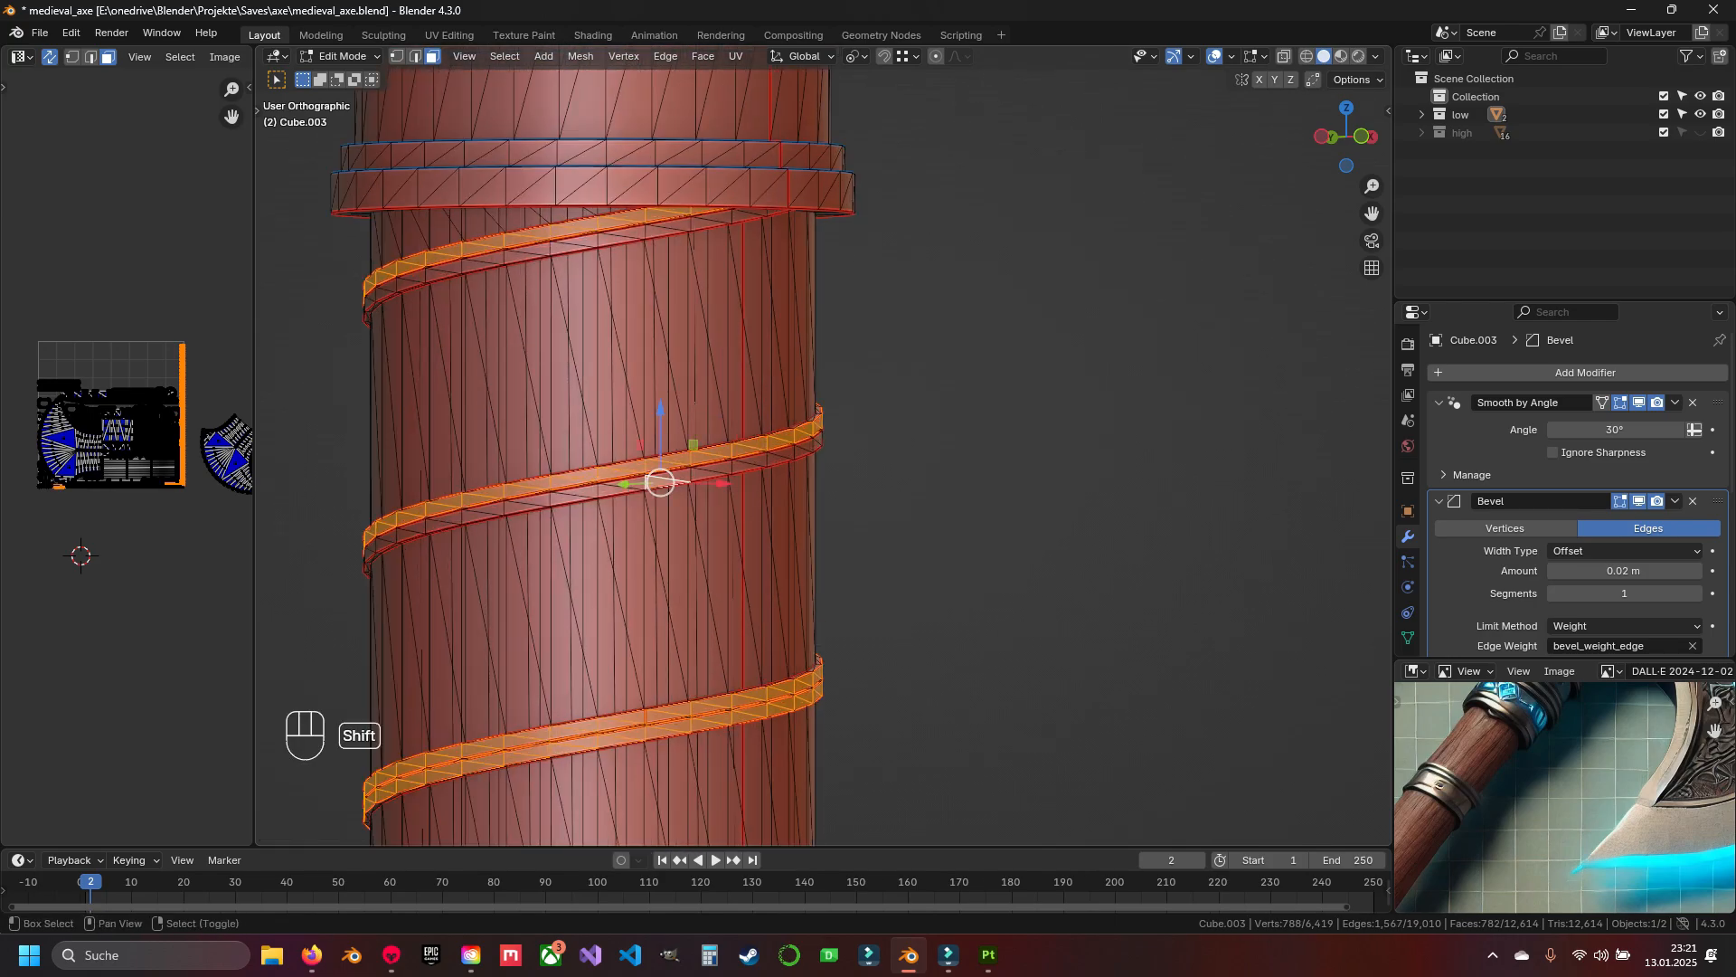
{"action": "left_click", "coordinate": [563, 248], "text": "shift"}
{"action": "key", "text": "ctrl+l"}
Enlarge the UV editor, unwrap the selected bands, and move and scale down their UV islands.
{"action": "left_click_drag", "start_coordinate": [254, 361], "coordinate": [1172, 380]}
{"action": "scroll", "coordinate": [587, 452], "scroll_direction": "up", "scroll_amount": 6}
{"action": "key", "text": "u"}
{"action": "key", "text": "g"}
{"action": "left_click", "coordinate": [964, 357]}
{"action": "scroll", "coordinate": [964, 357], "scroll_direction": "up", "scroll_amount": 3}
{"action": "key", "text": "s"}
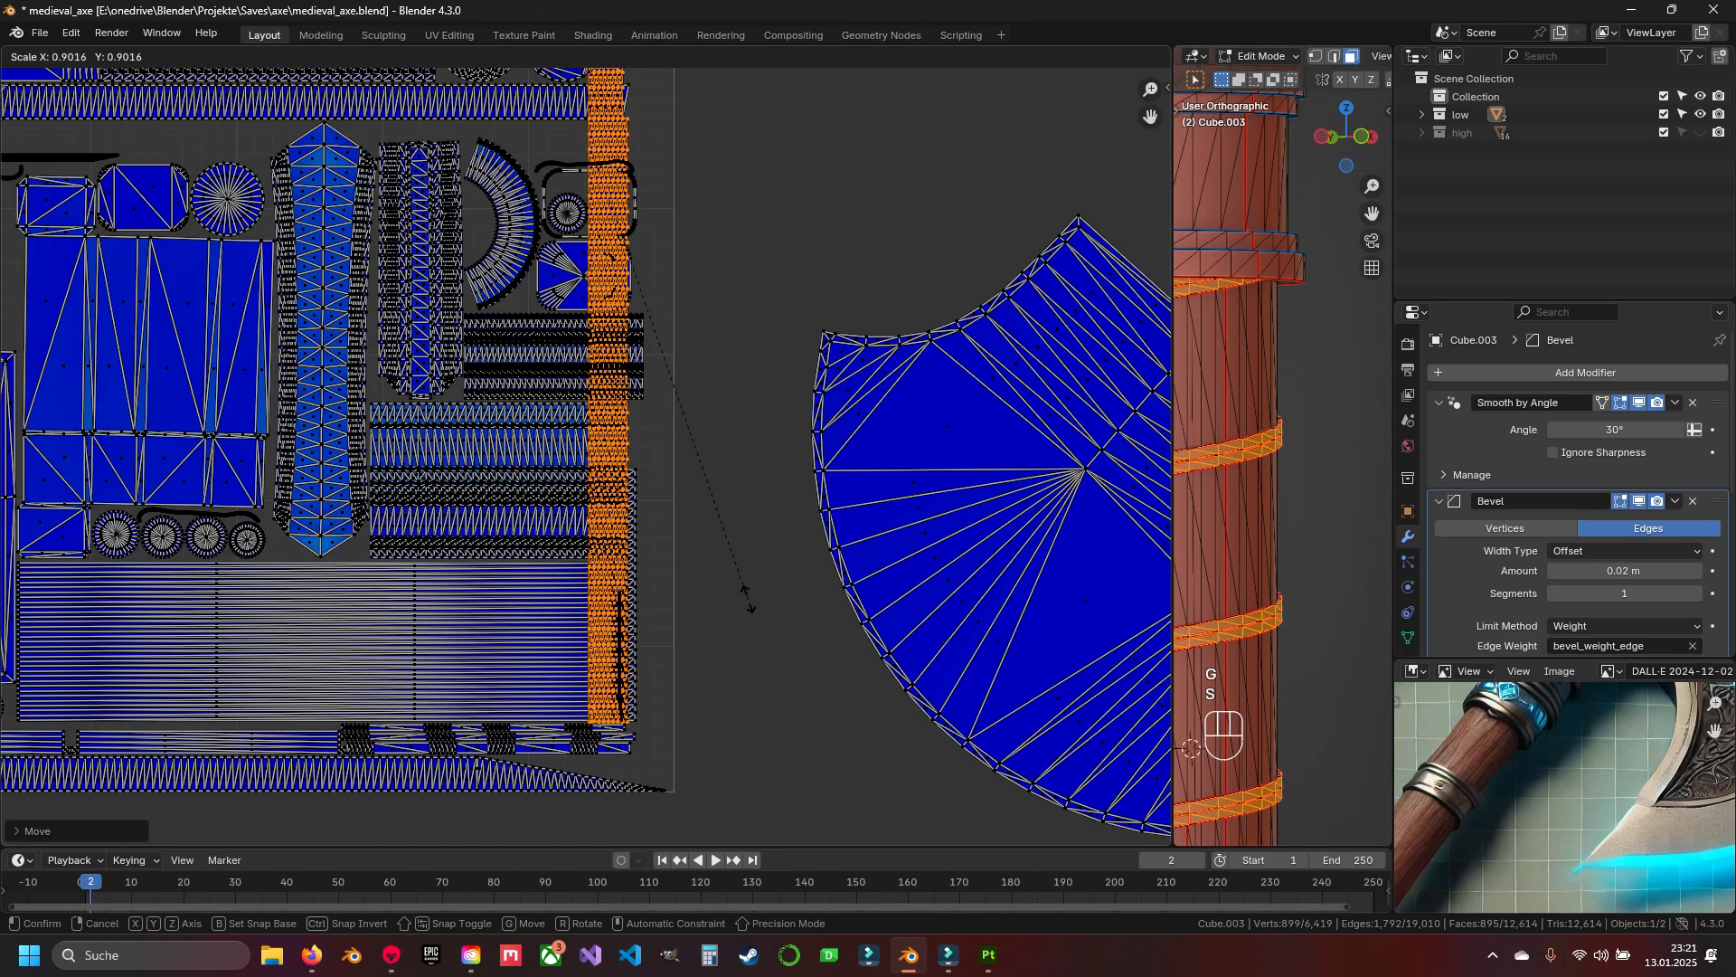
{"action": "middle_click_drag", "start_coordinate": [783, 416], "coordinate": [785, 777], "text": "shift"}
{"action": "scroll", "coordinate": [633, 362], "scroll_direction": "down", "scroll_amount": 4}
Select all UV islands inside the tile, leaving out the second blade, and pack them with UVPackmaster's Pack To Others.
{"action": "left_click_drag", "start_coordinate": [163, 123], "coordinate": [667, 673]}
{"action": "key", "text": "u"}
{"action": "key", "text": "ctrl+z"}
{"action": "key", "text": "n"}
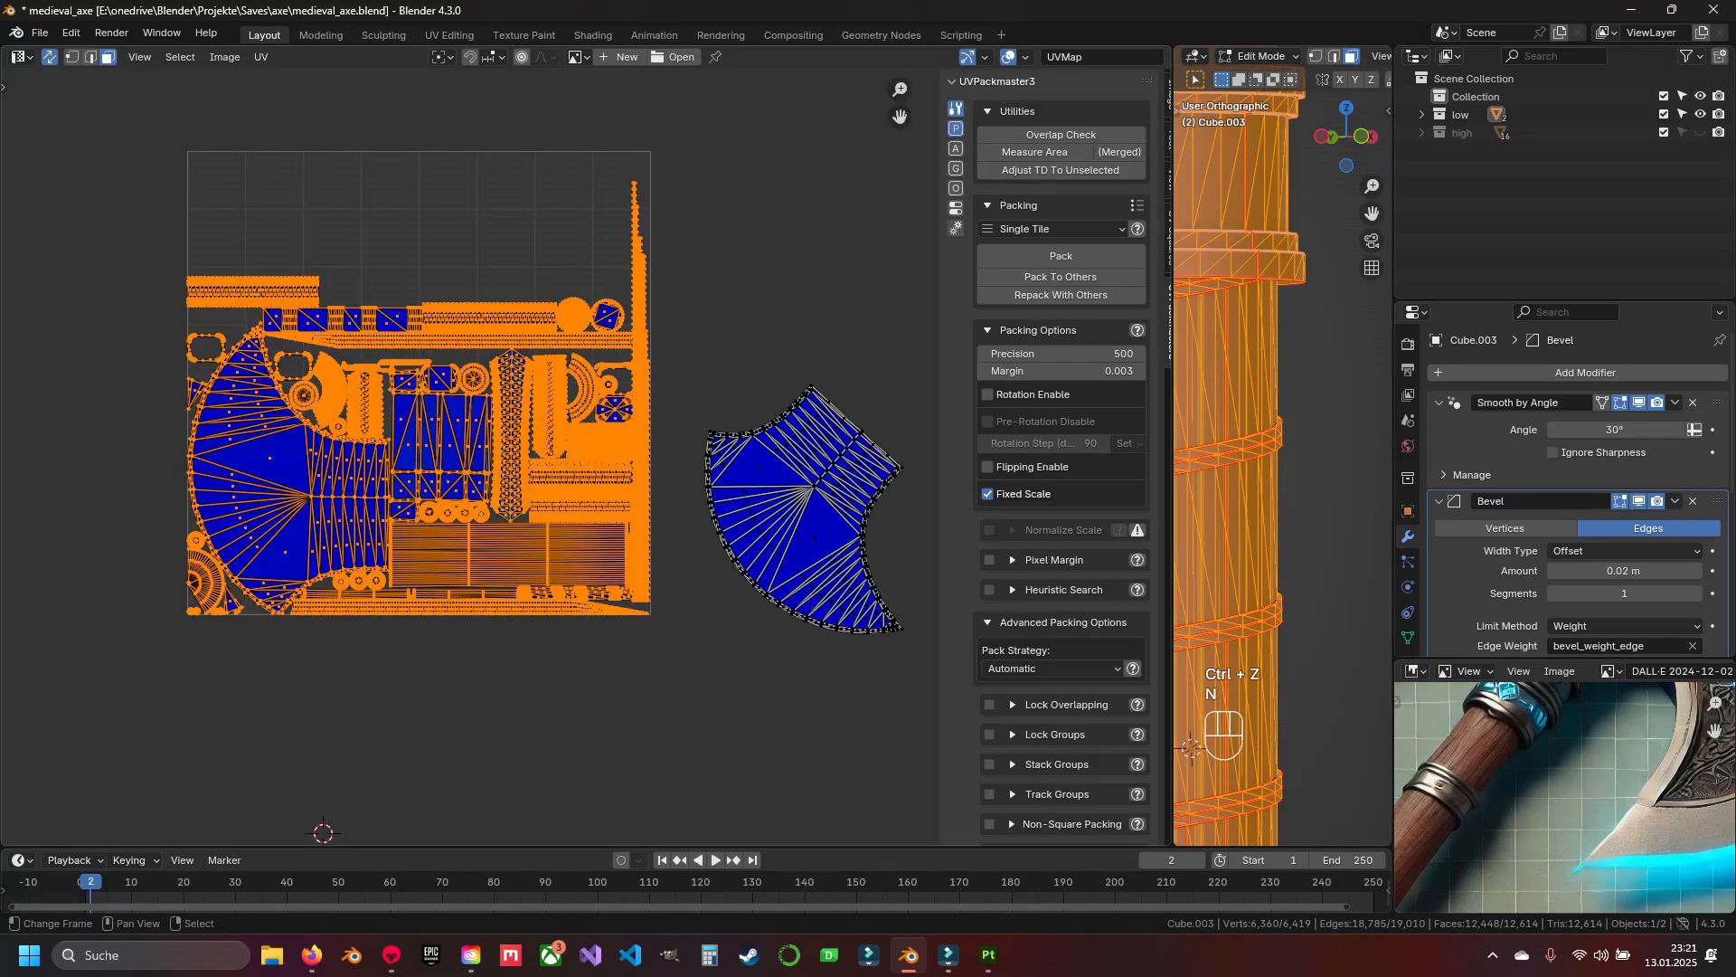
{"action": "key", "text": "n"}
{"action": "key", "text": "n"}
{"action": "middle_click_drag", "start_coordinate": [796, 452], "coordinate": [806, 355]}
{"action": "left_click", "coordinate": [1049, 277]}
{"action": "middle_click_drag", "start_coordinate": [333, 737], "coordinate": [331, 807]}
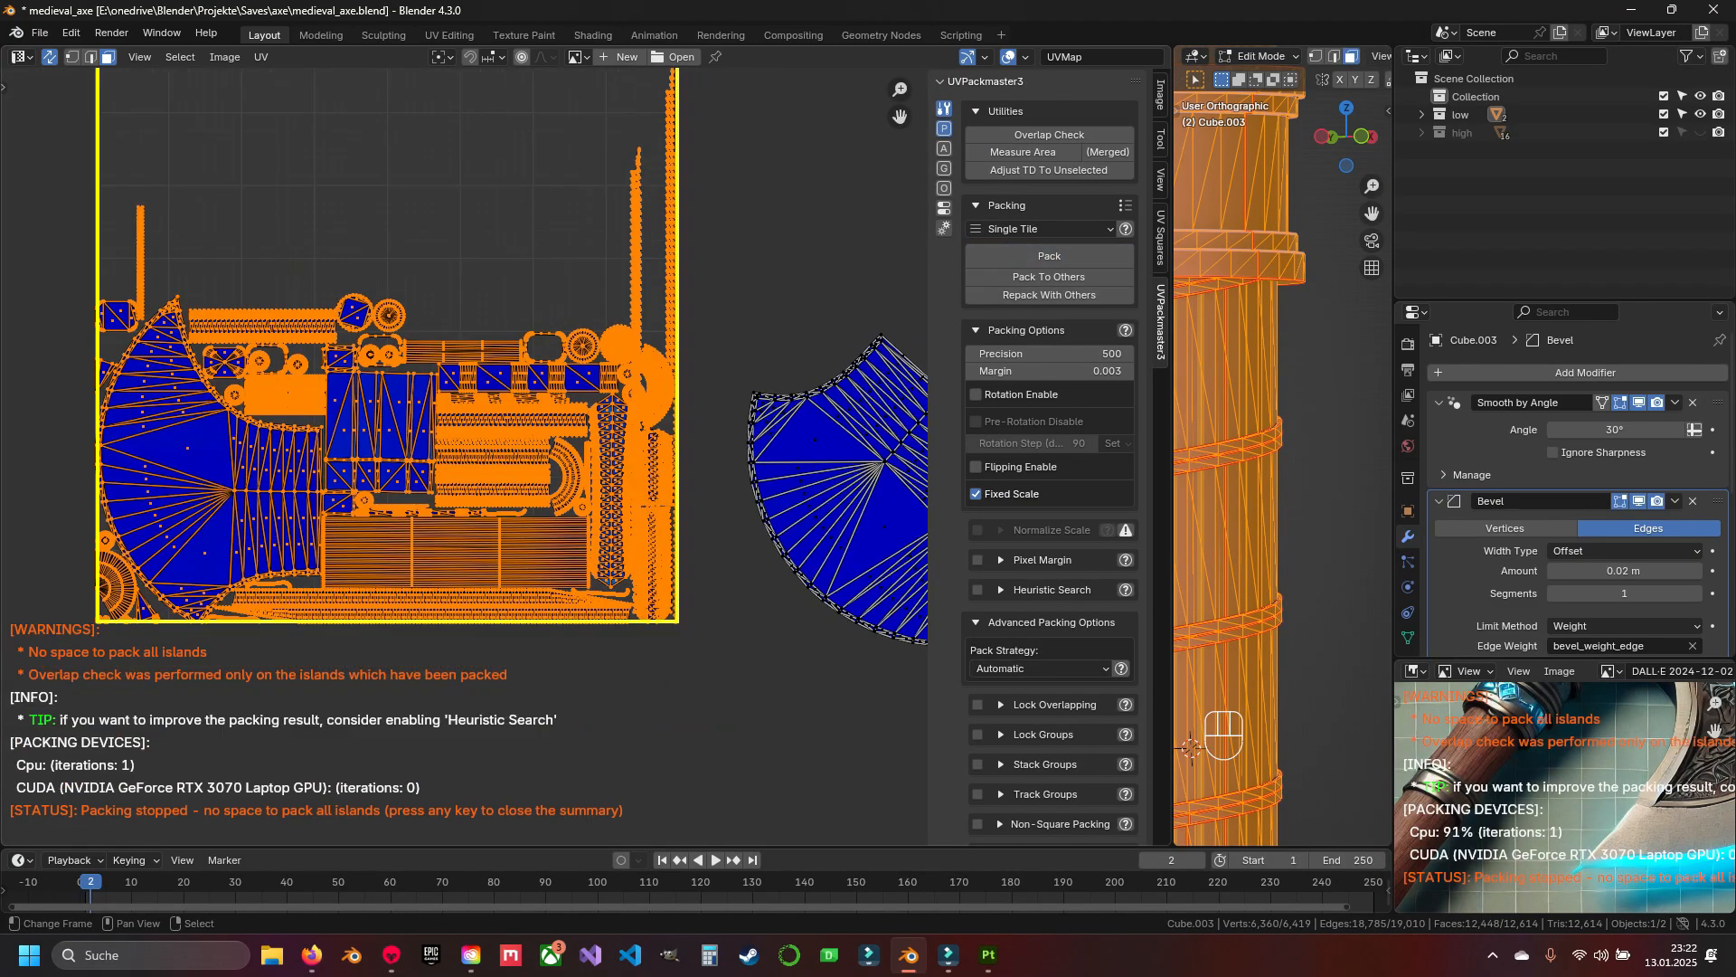
Select the linked band islands at the edge of the UV layout and move them aside.
{"action": "scroll", "coordinate": [331, 808], "scroll_direction": "up", "scroll_amount": 5}
{"action": "left_click", "coordinate": [629, 777]}
{"action": "key", "text": "ctrl+l"}
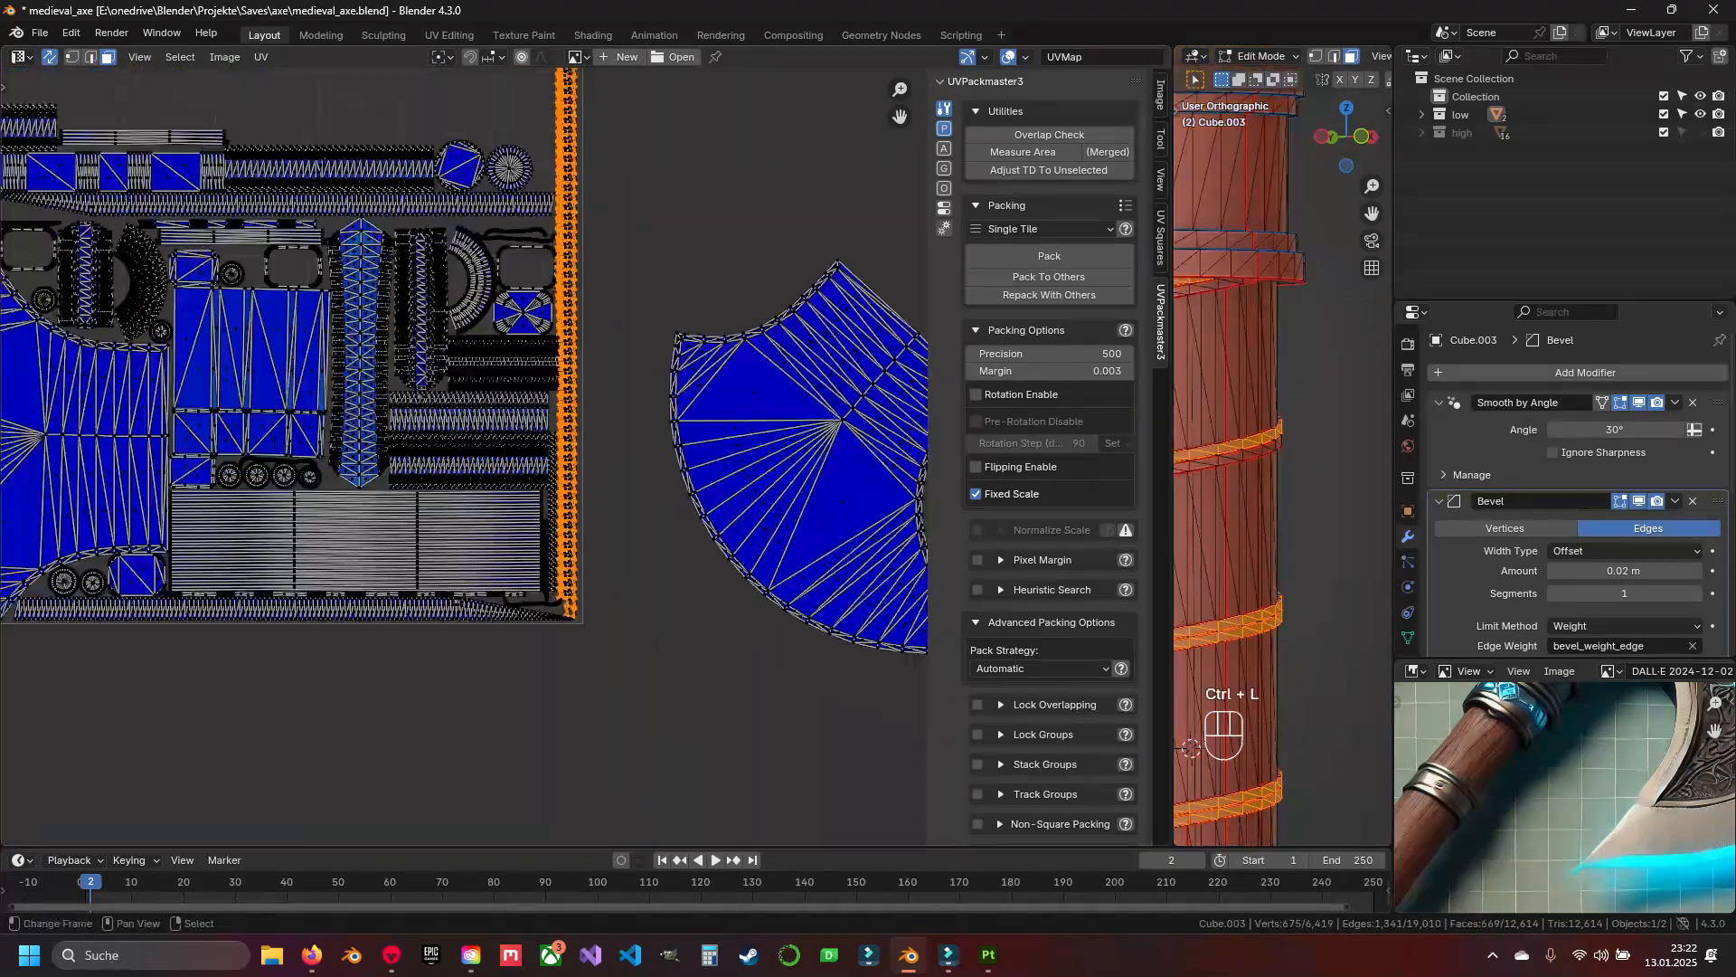
{"action": "key", "text": "g"}
{"action": "left_click", "coordinate": [592, 470]}
Select all the grip's band islands, unwrap them again and move them beside the UV layout.
{"action": "scroll", "coordinate": [578, 471], "scroll_direction": "up", "scroll_amount": 3}
{"action": "left_click", "coordinate": [587, 328]}
{"action": "scroll", "coordinate": [1270, 452], "scroll_direction": "down", "scroll_amount": 6}
{"action": "key", "text": "ctrl+l"}
{"action": "scroll", "coordinate": [1267, 470], "scroll_direction": "up", "scroll_amount": 6}
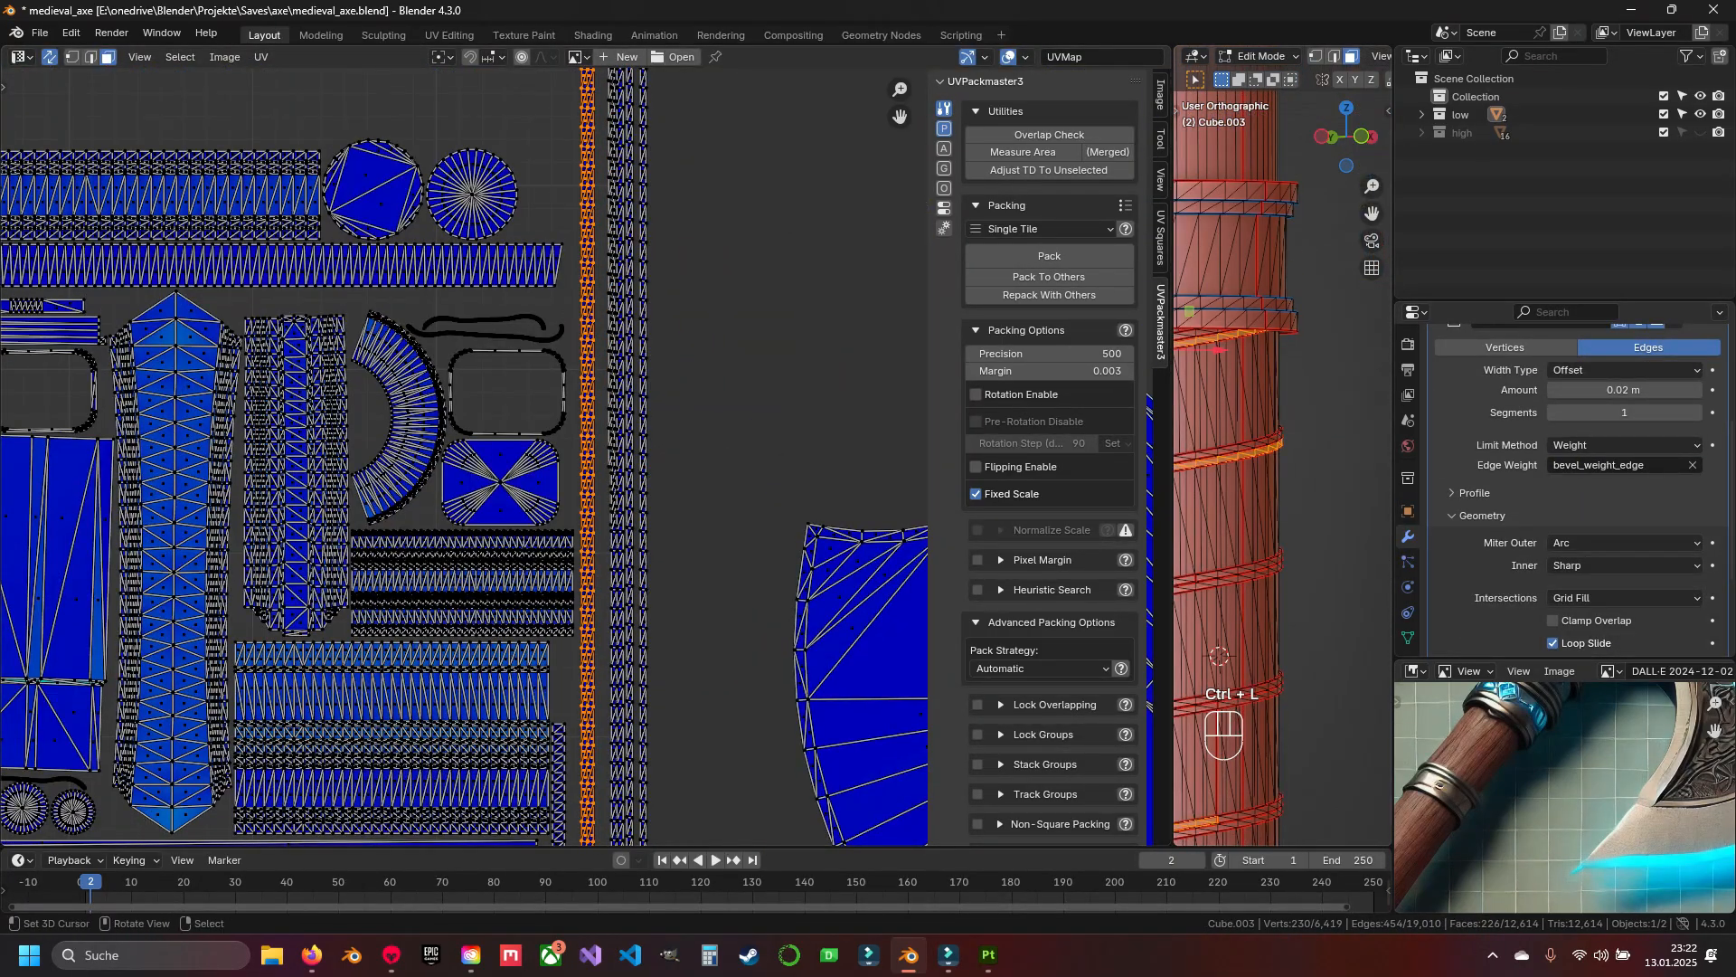
{"action": "scroll", "coordinate": [583, 462], "scroll_direction": "down", "scroll_amount": 3}
{"action": "key", "text": "ctrl+l"}
{"action": "scroll", "coordinate": [1275, 452], "scroll_direction": "up", "scroll_amount": 2}
{"action": "middle_click_drag", "start_coordinate": [1293, 488], "coordinate": [1257, 434], "text": "shift"}
{"action": "middle_click_drag", "start_coordinate": [597, 470], "coordinate": [629, 446], "text": "shift"}
{"action": "scroll", "coordinate": [701, 473], "scroll_direction": "down", "scroll_amount": 5}
{"action": "key", "text": "g"}
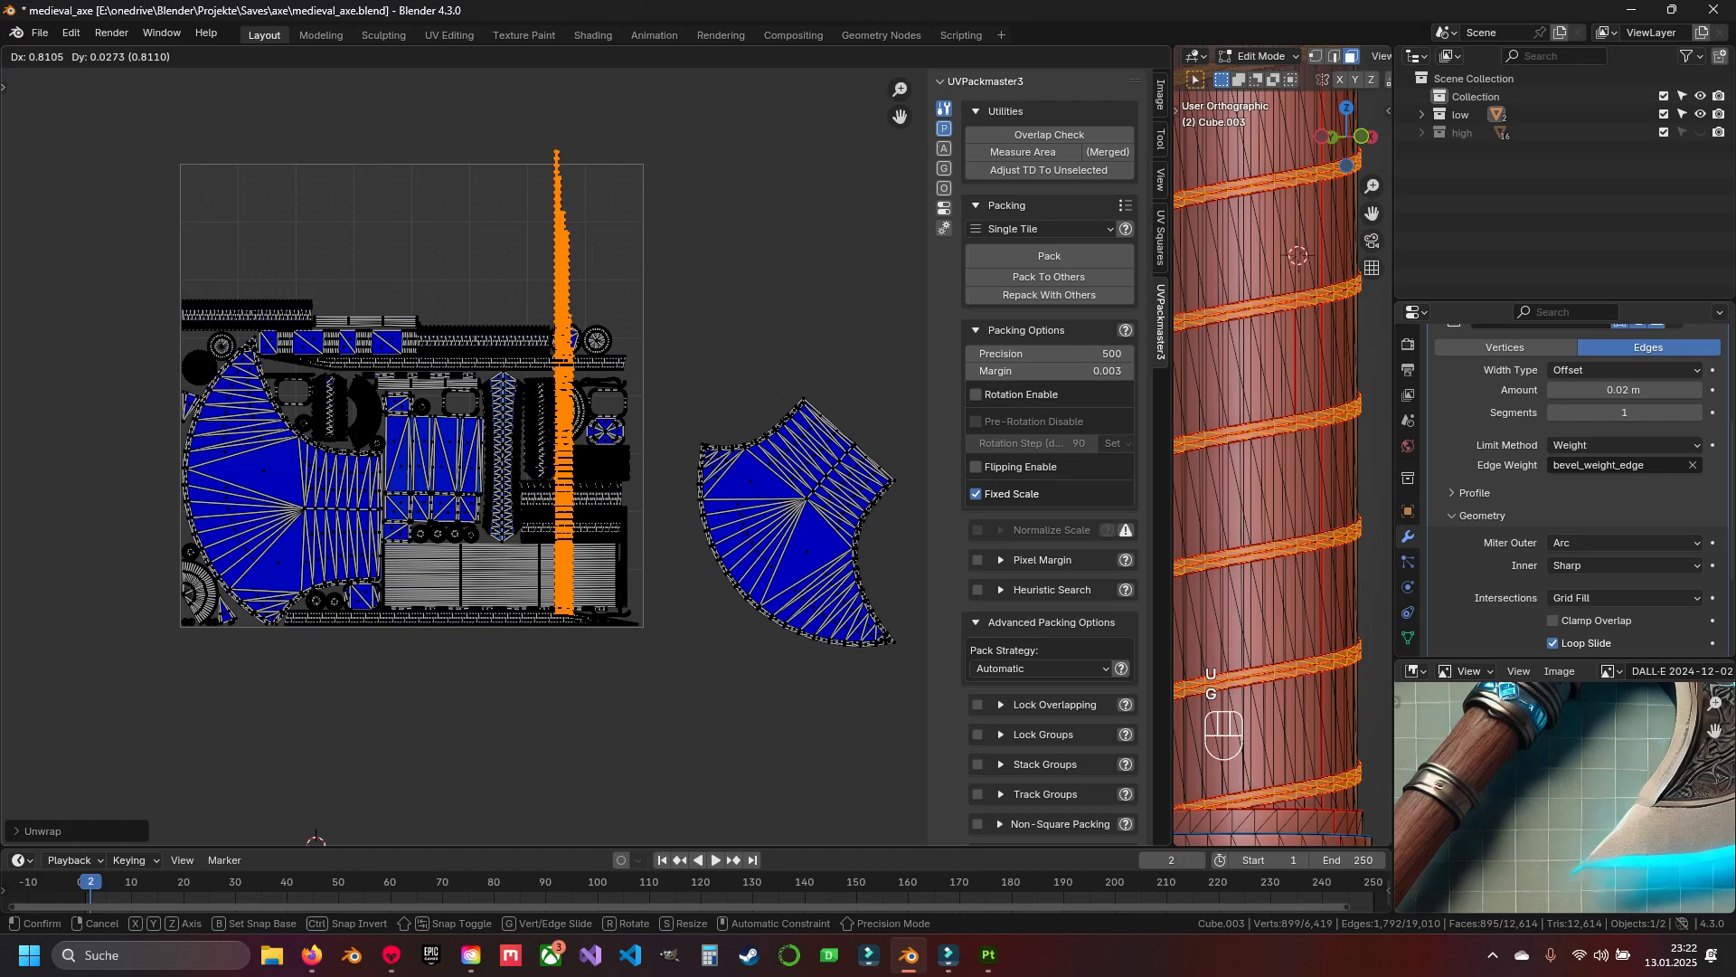
{"action": "left_click", "coordinate": [702, 472]}
Scale the newly unwrapped band islands and reposition them in the UV layout.
{"action": "scroll", "coordinate": [702, 473], "scroll_direction": "up", "scroll_amount": 8}
{"action": "key", "text": "s"}
{"action": "left_click", "coordinate": [702, 473]}
{"action": "key", "text": "g"}
{"action": "left_click", "coordinate": [702, 473]}
{"action": "middle_click_drag", "start_coordinate": [578, 507], "coordinate": [814, 334], "text": "shift"}
Rotate the band islands 90°, then move and scale them to fit the empty area above the other islands.
{"action": "key", "text": "r"}
{"action": "key", "text": "9"}
{"action": "key", "text": "0"}
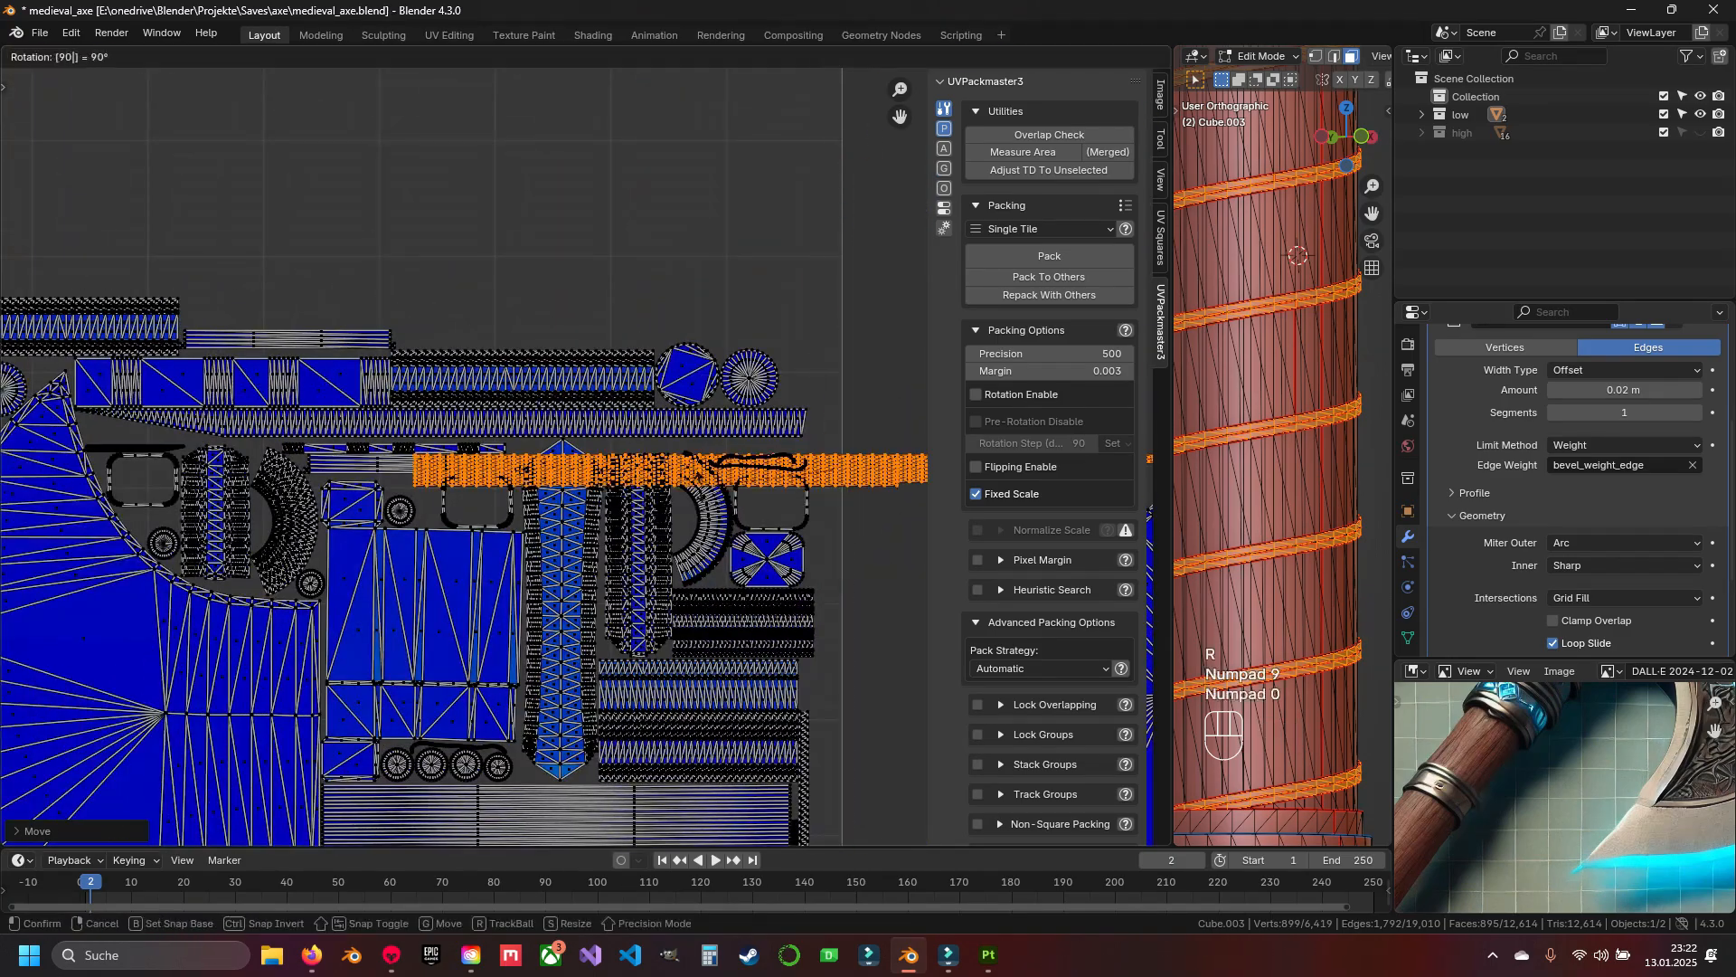
{"action": "key", "text": "g"}
{"action": "left_click", "coordinate": [615, 362]}
{"action": "scroll", "coordinate": [524, 398], "scroll_direction": "down", "scroll_amount": 1}
{"action": "key", "text": "s"}
{"action": "key", "text": "g"}
{"action": "key", "text": "s"}
{"action": "left_click", "coordinate": [513, 374]}
Leave mesh editing, hide the packing settings and save medieval_axe.blend.
{"action": "key", "text": "Tab"}
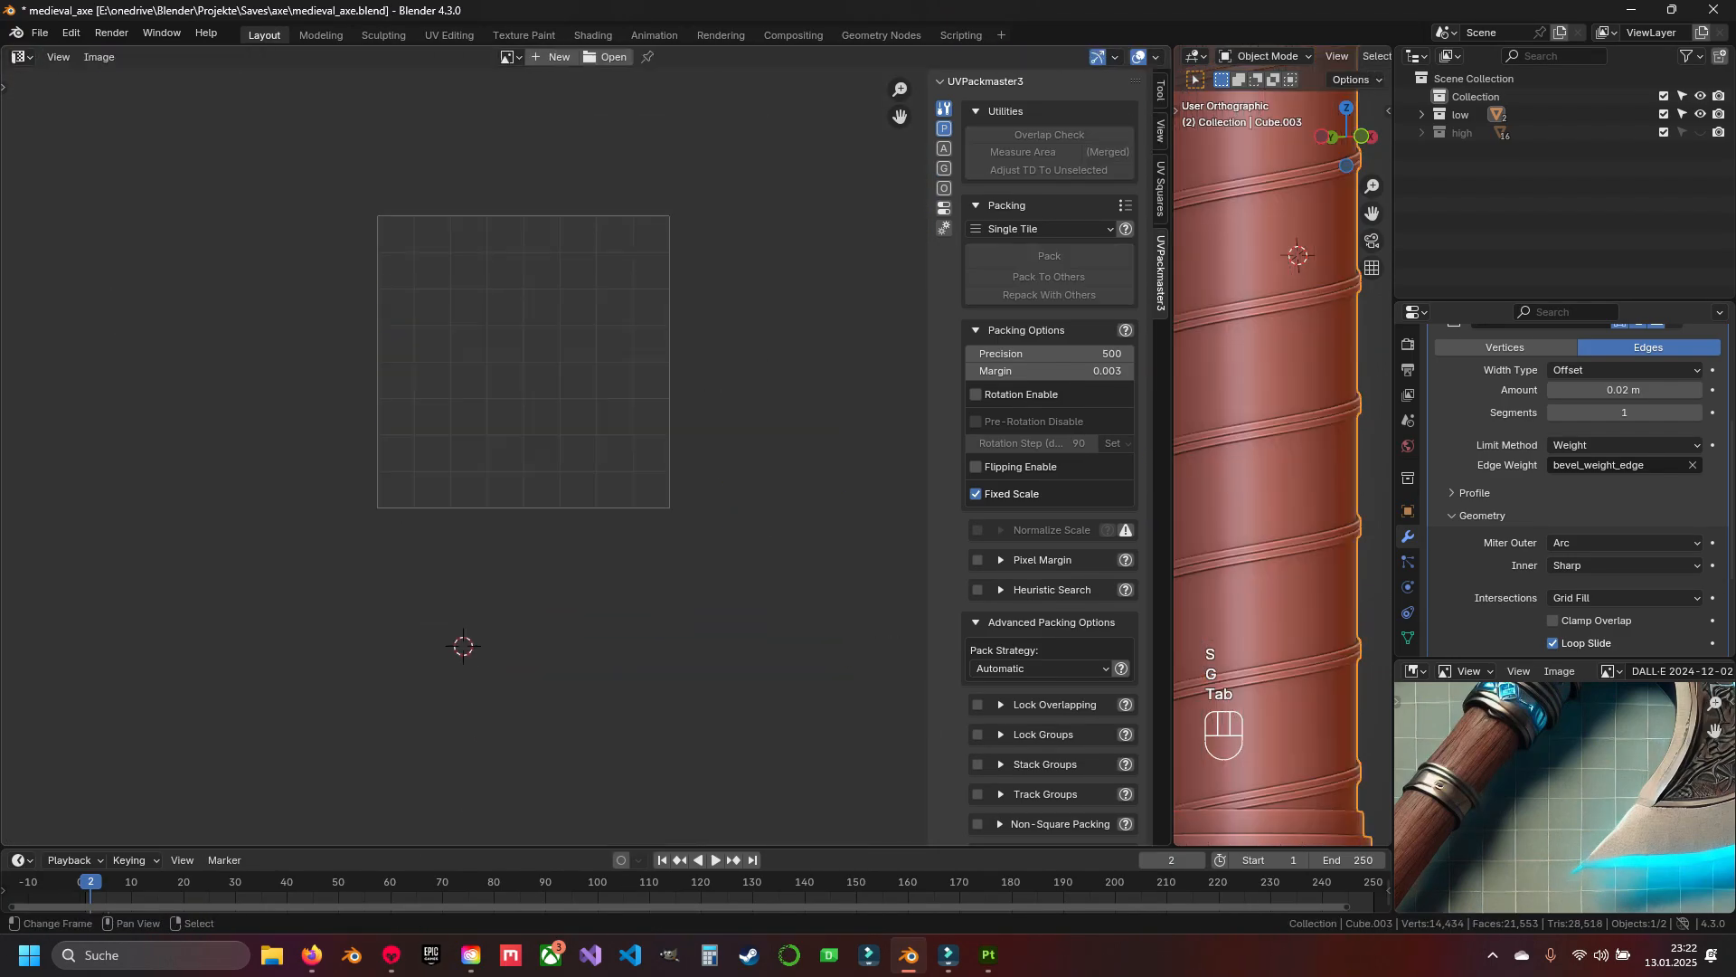
{"action": "key", "text": "n"}
{"action": "key", "text": "ctrl+s"}
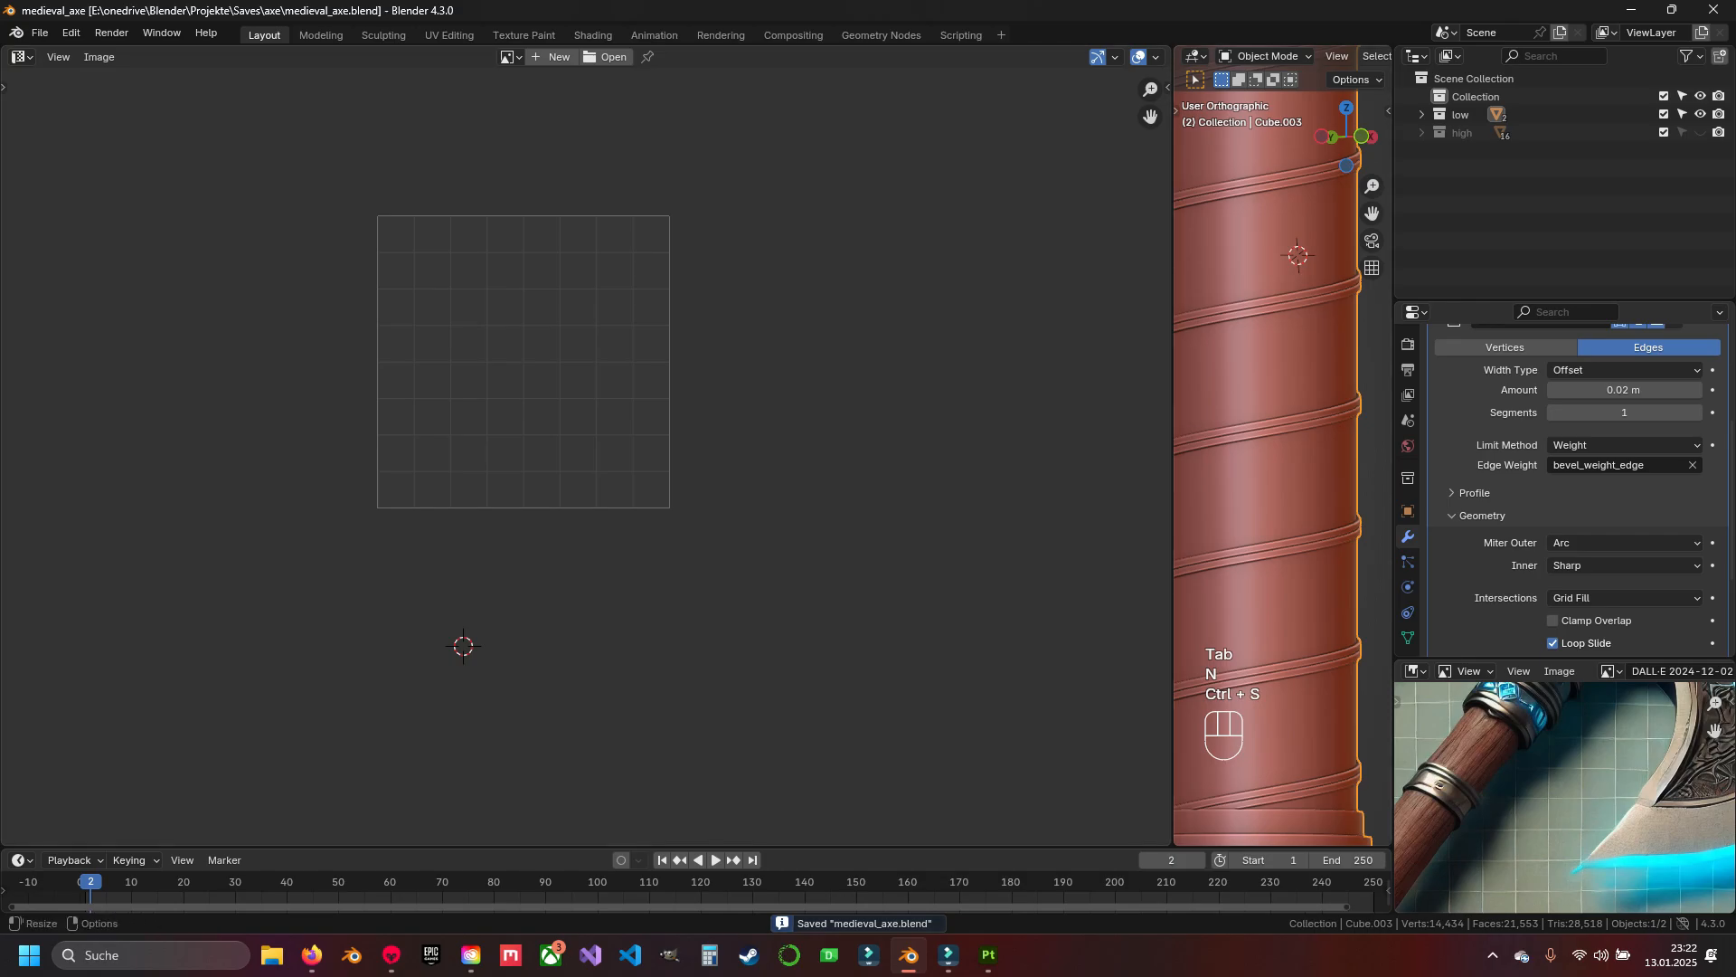
Widen the 3D view and export the selected axe as FBX over the existing medieval_axe_low.fbx.
{"action": "left_click_drag", "start_coordinate": [1173, 434], "coordinate": [431, 434]}
{"action": "scroll", "coordinate": [956, 398], "scroll_direction": "down", "scroll_amount": 8}
{"action": "middle_click_drag", "start_coordinate": [957, 398], "coordinate": [909, 497], "text": "shift"}
{"action": "key", "text": "q"}
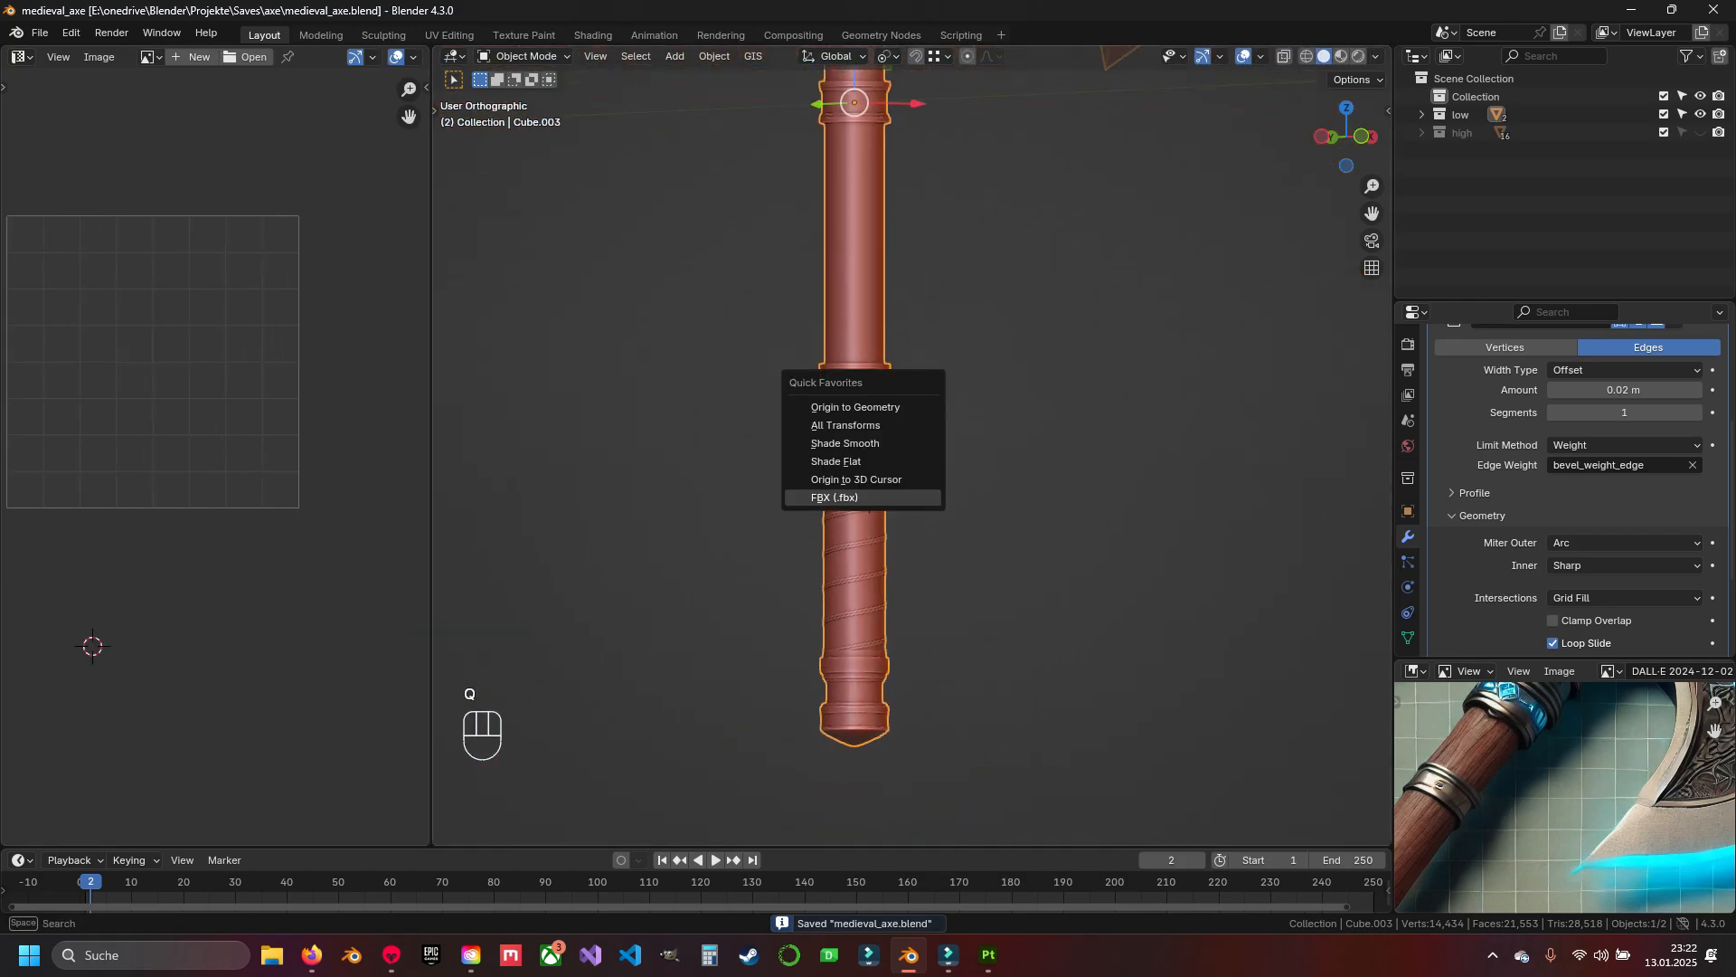
{"action": "left_click", "coordinate": [869, 498]}
{"action": "left_click", "coordinate": [993, 353]}
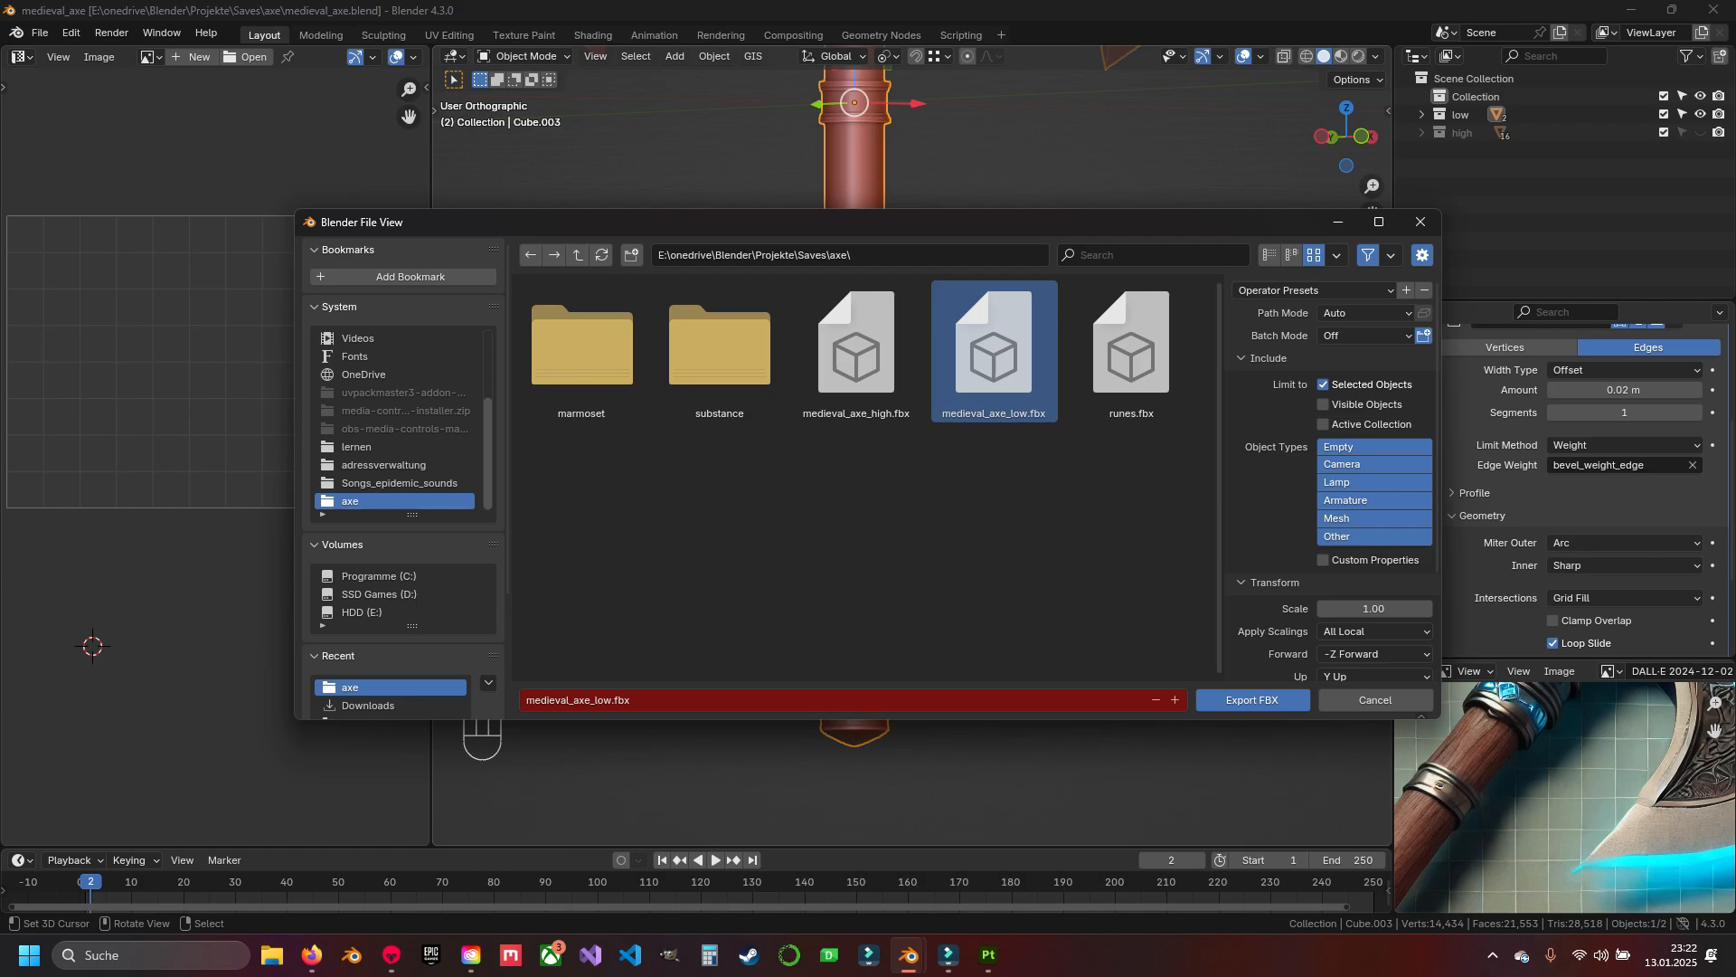
{"action": "left_click", "coordinate": [1252, 700]}
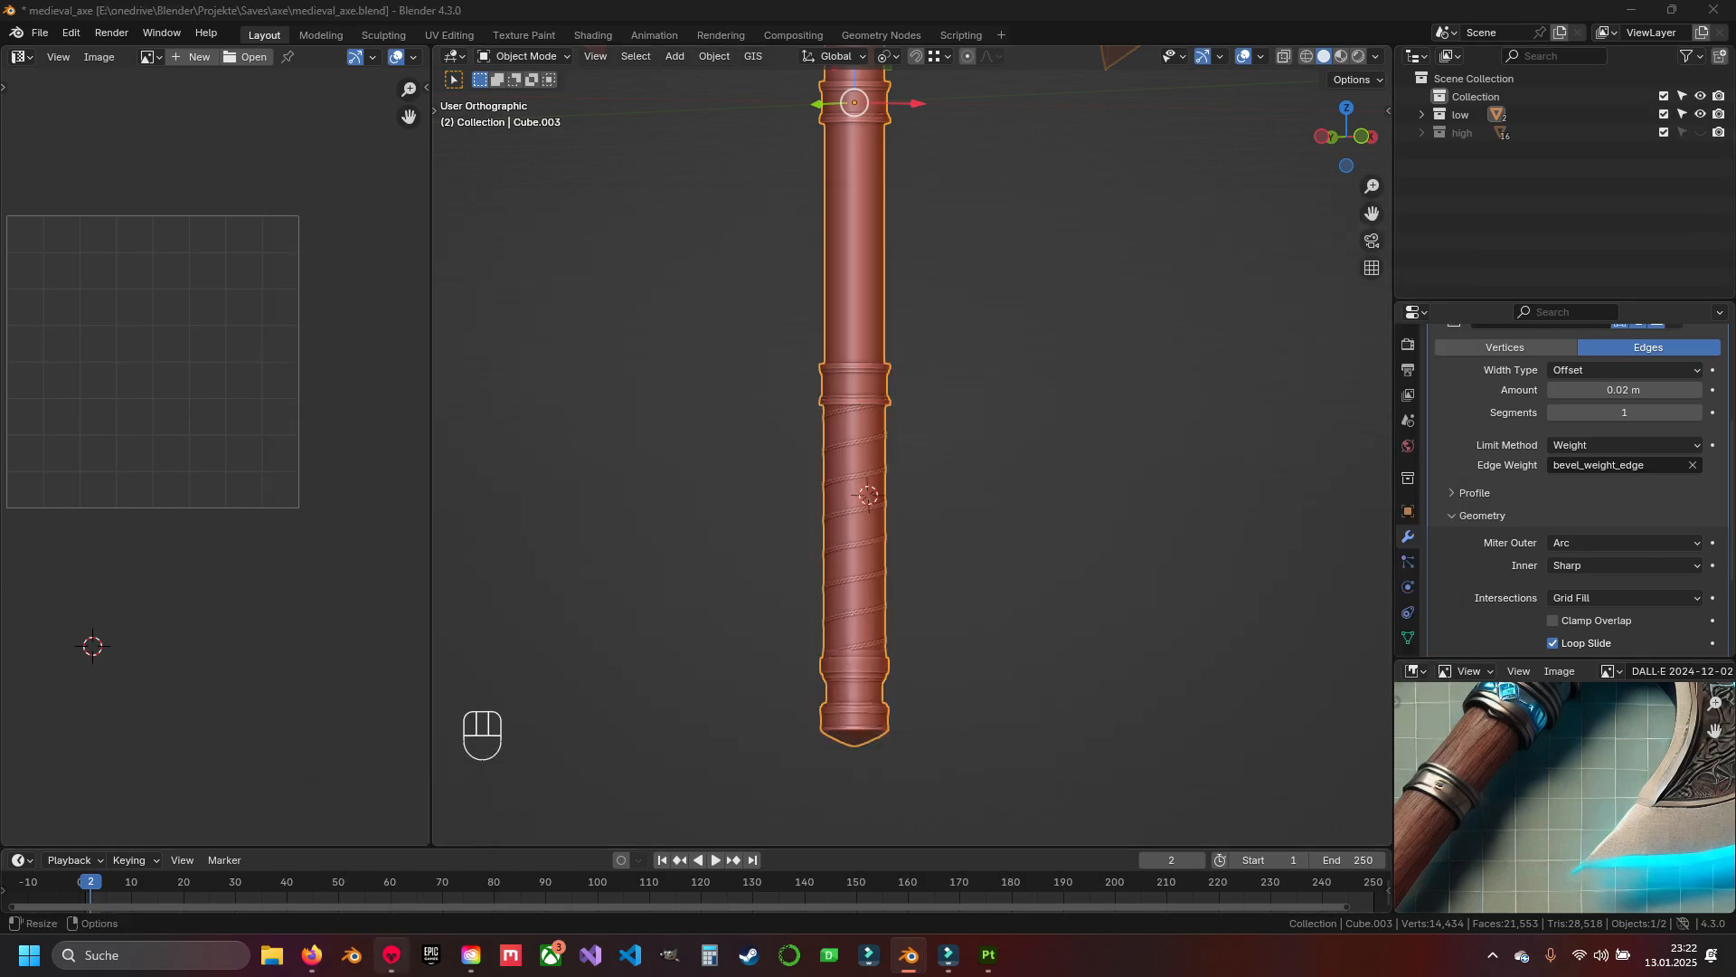
Switch to the axe bake scene in Marmoset Toolbag and return to Substance 3D Painter.
{"action": "left_click", "coordinate": [391, 953]}
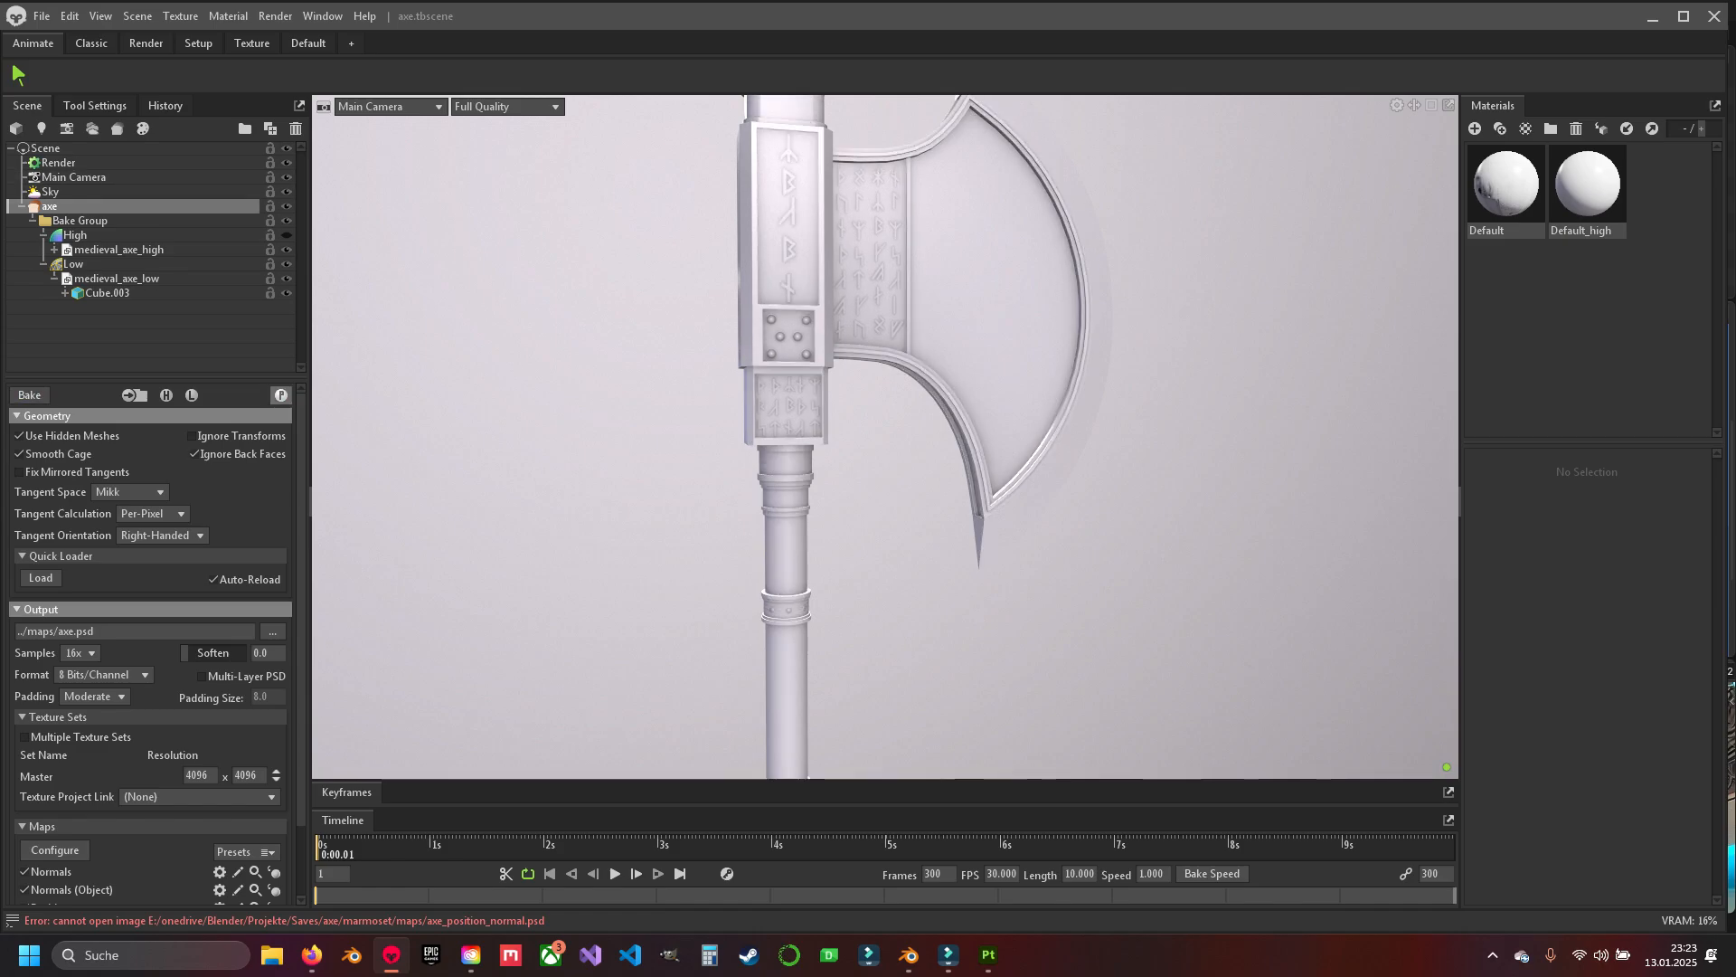
{"action": "key", "text": "alt+Tab"}
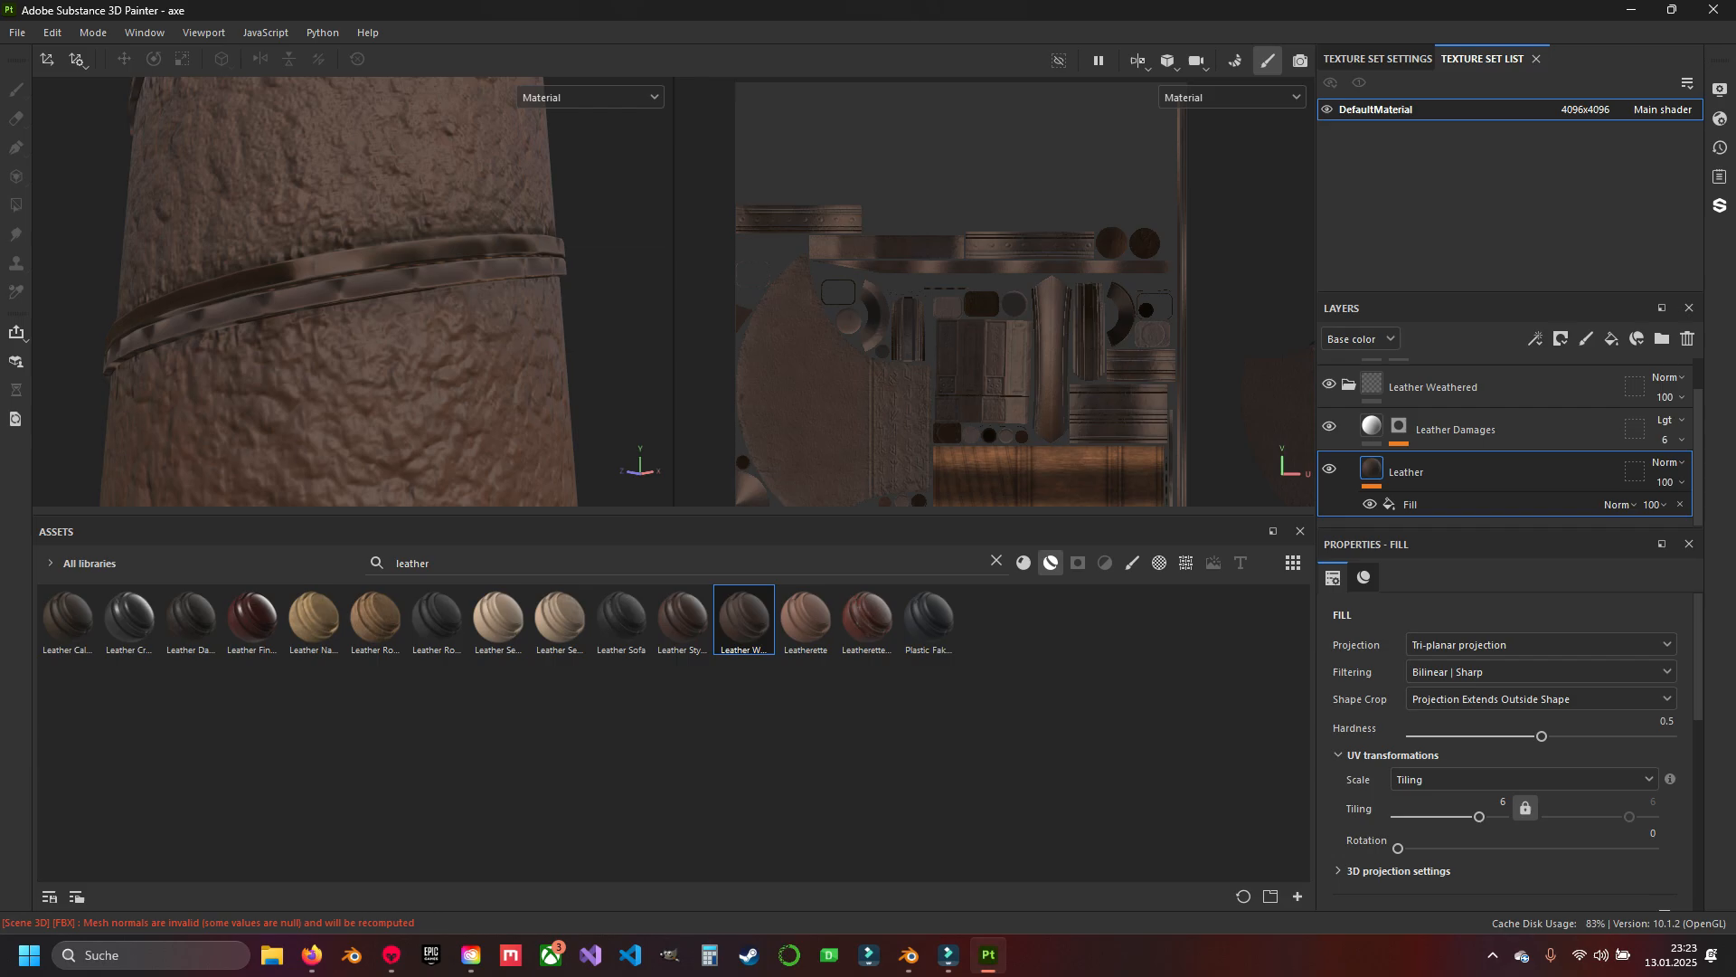
Reload the project mesh from the re-exported medieval_axe_low.fbx through the project configuration.
{"action": "left_click", "coordinate": [52, 31]}
{"action": "left_click", "coordinate": [99, 94]}
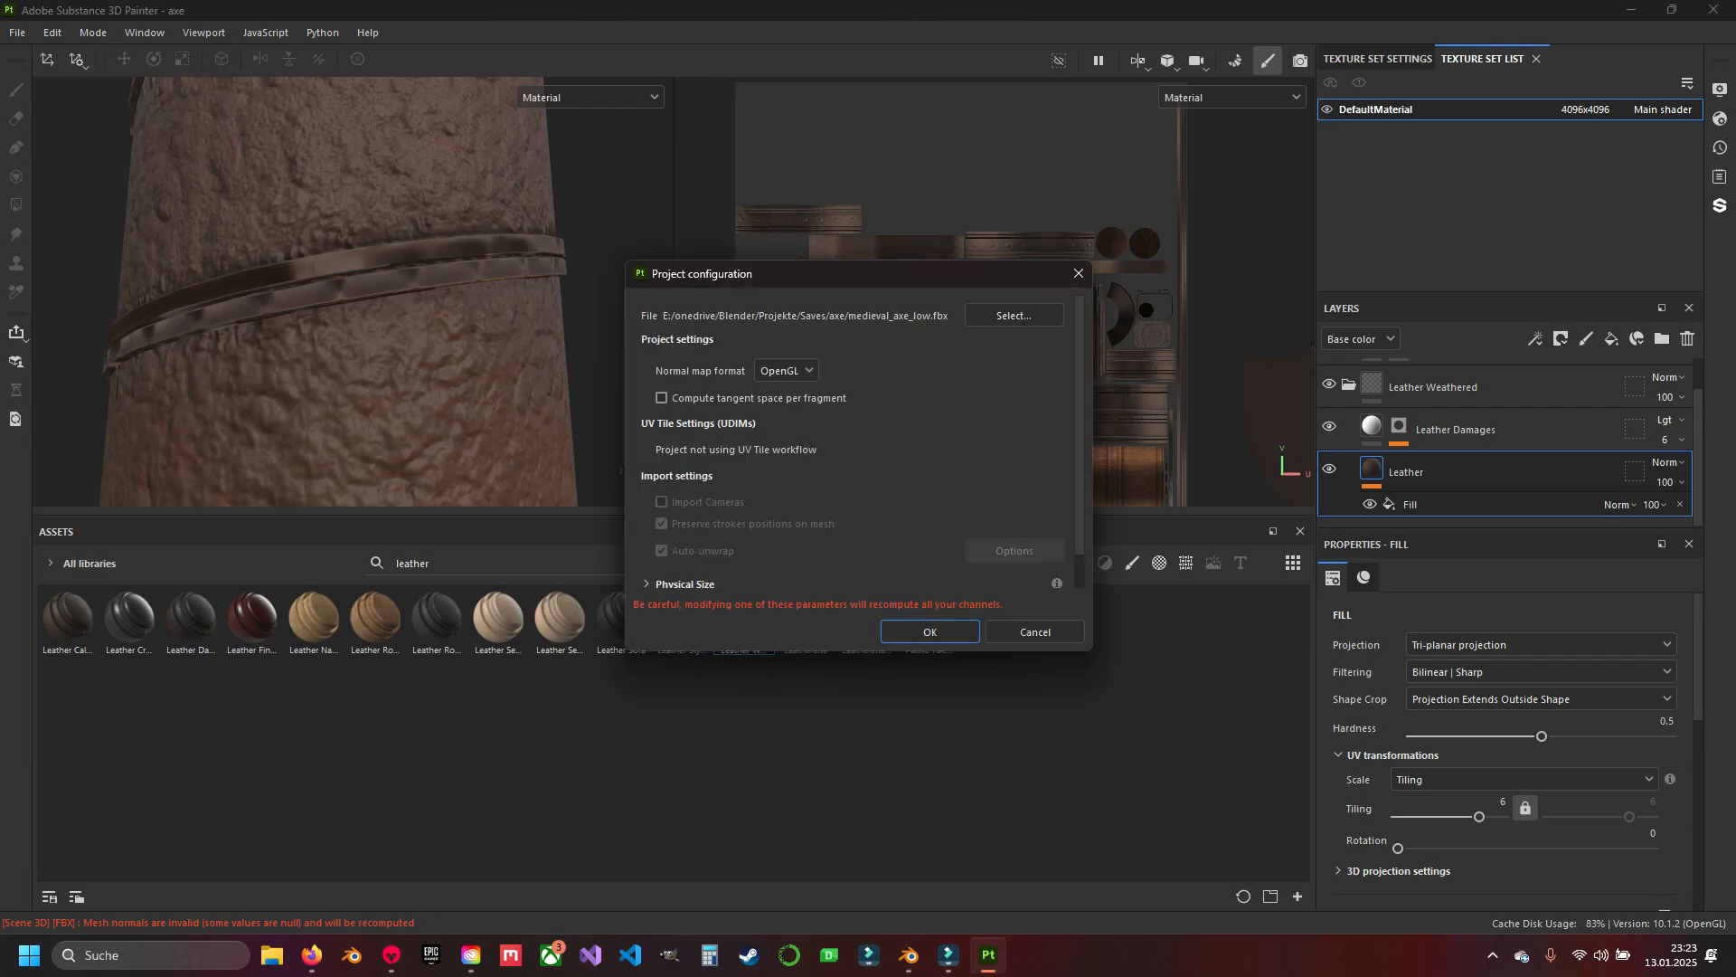
{"action": "left_click", "coordinate": [1013, 315]}
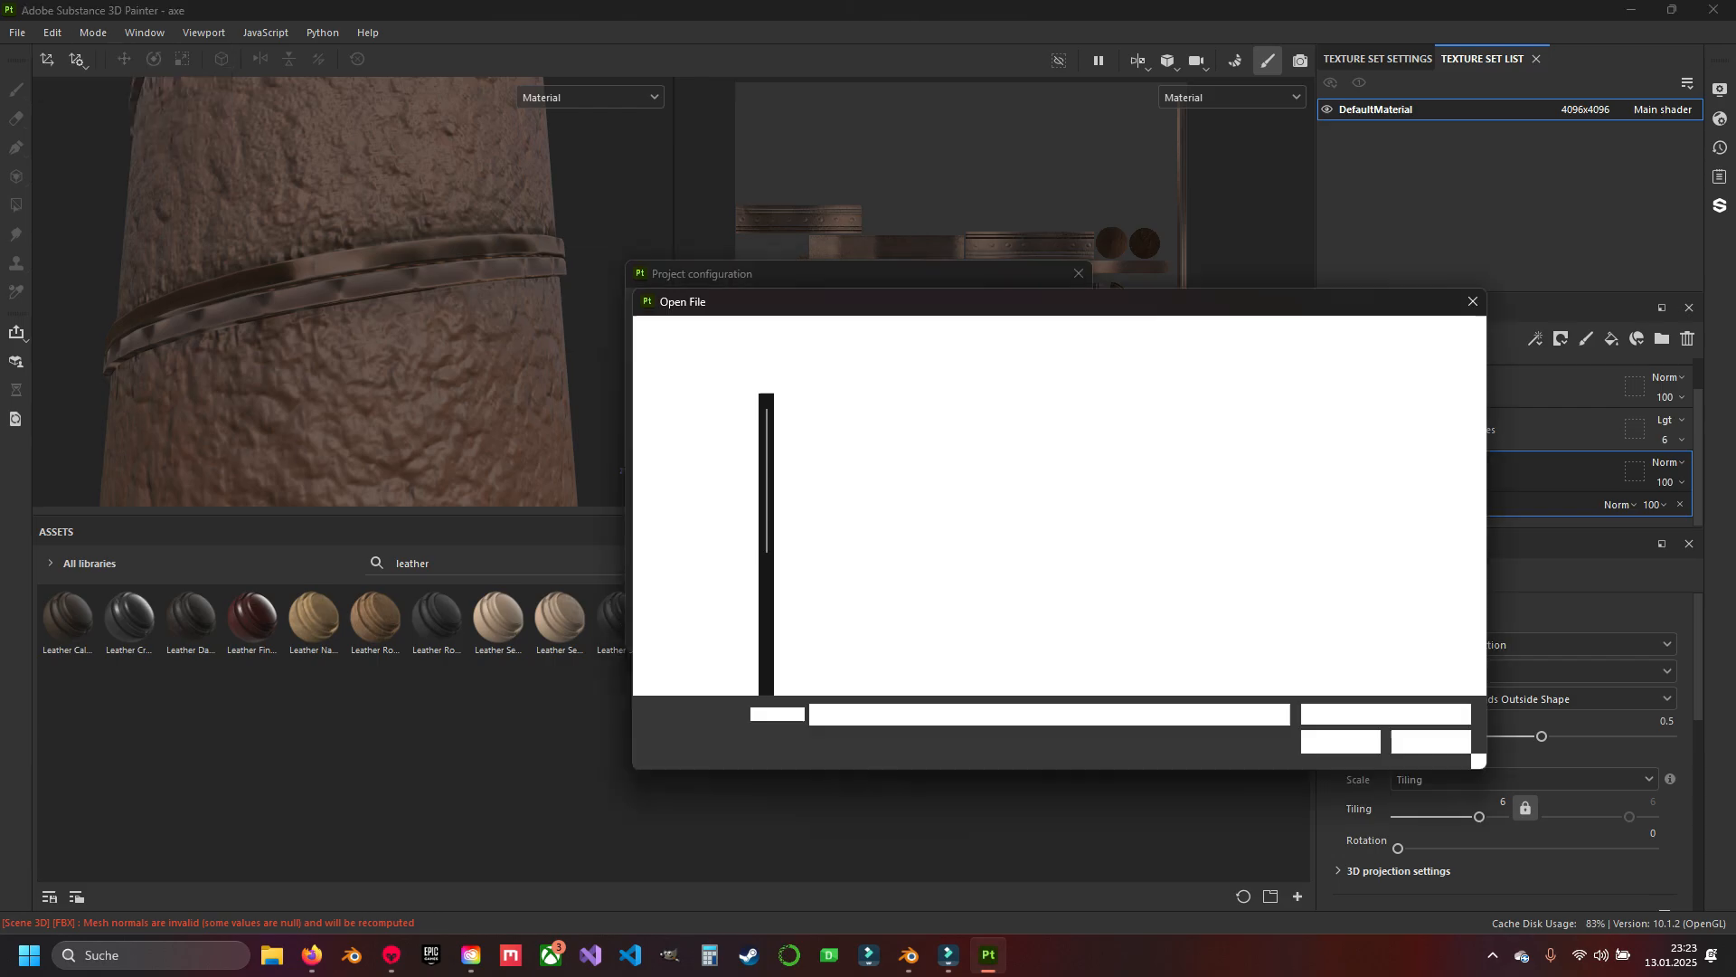
{"action": "key", "text": "Return"}
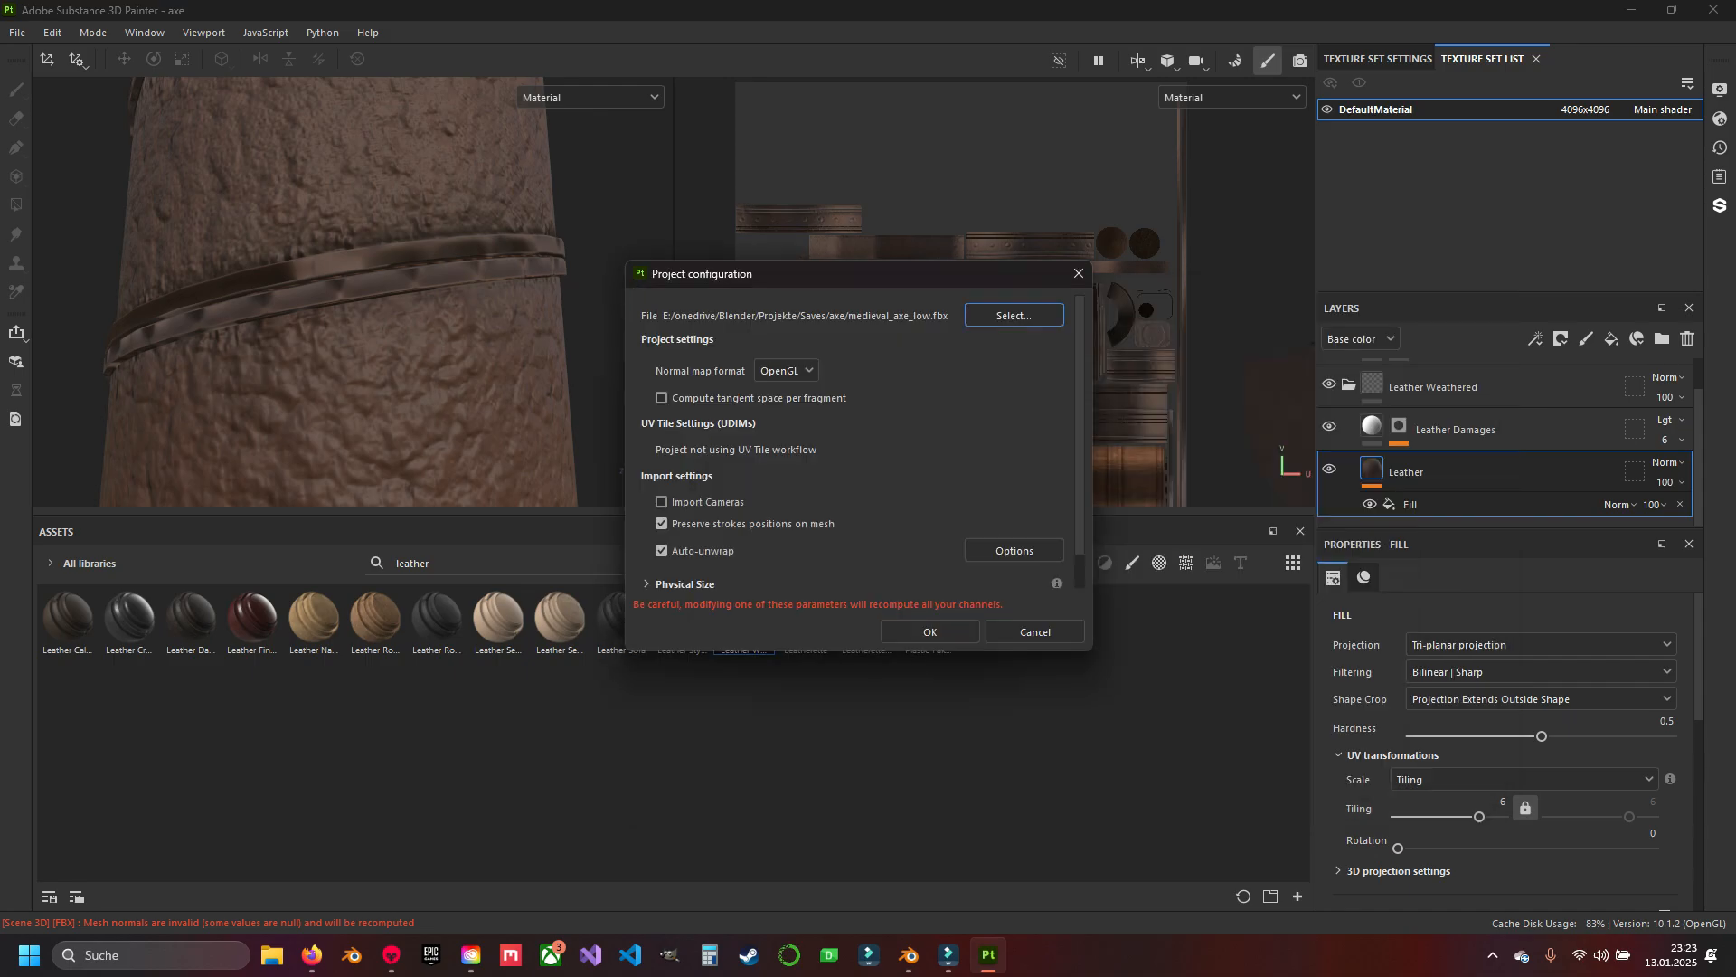
{"action": "left_click", "coordinate": [930, 632]}
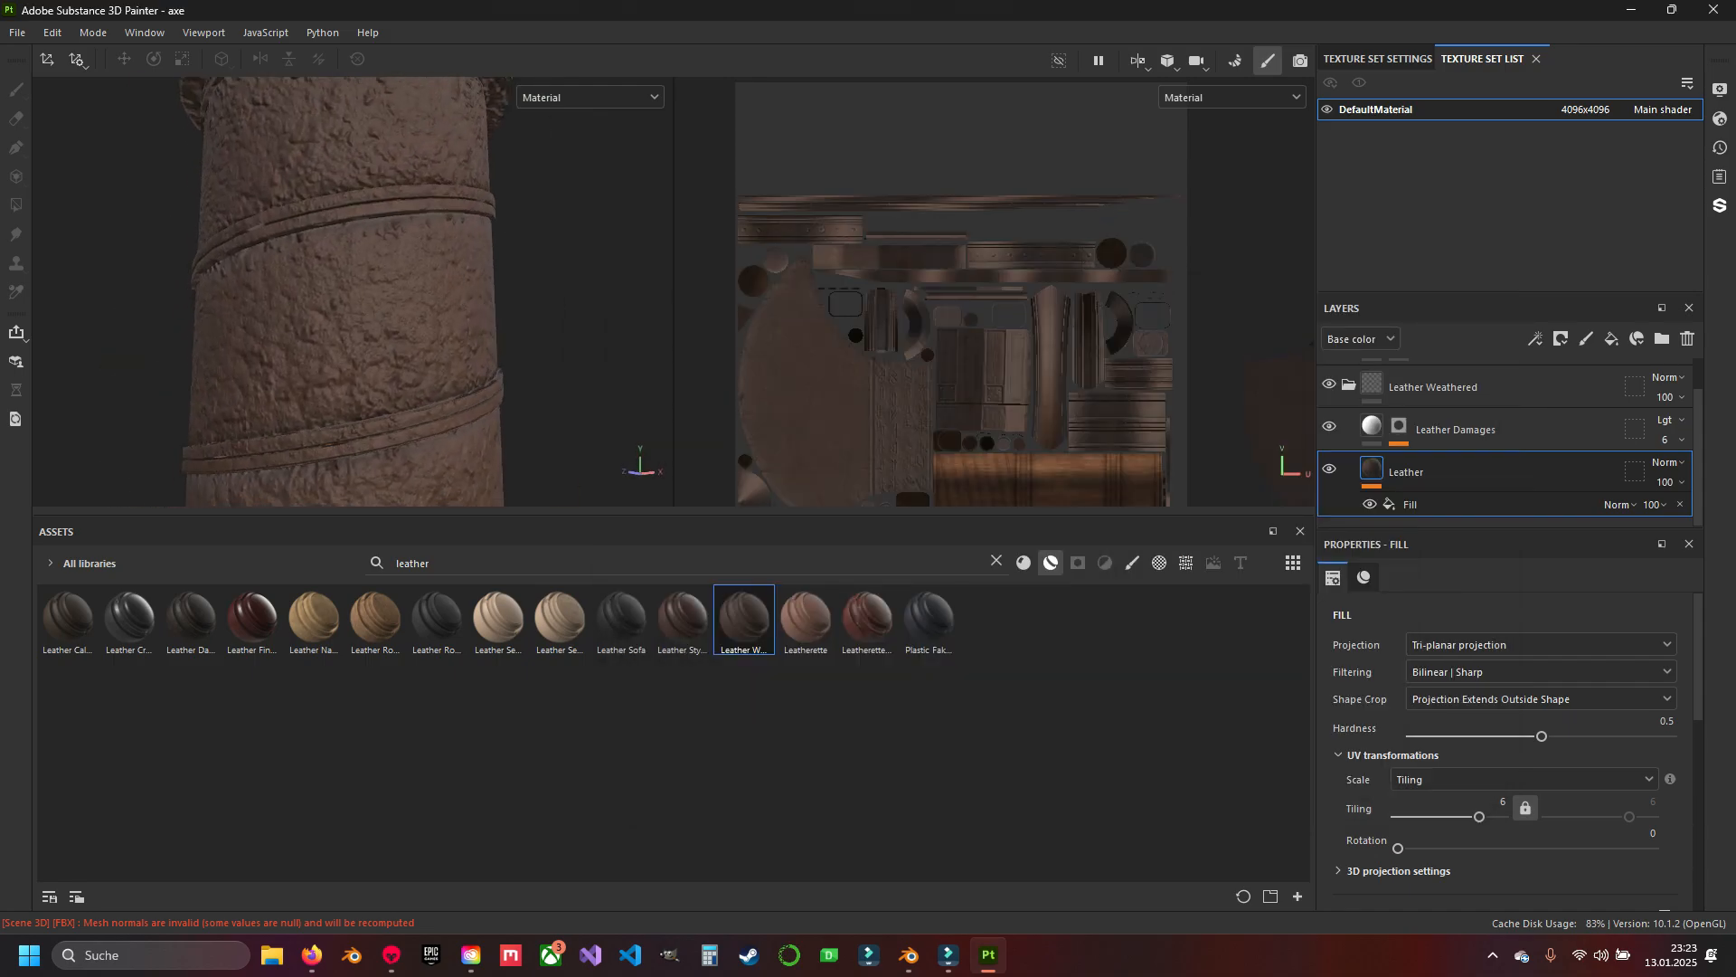
Search the texture assets for "axe" and reload the axe_ao and axe_curve maps.
{"action": "key", "text": "BackSpace"}
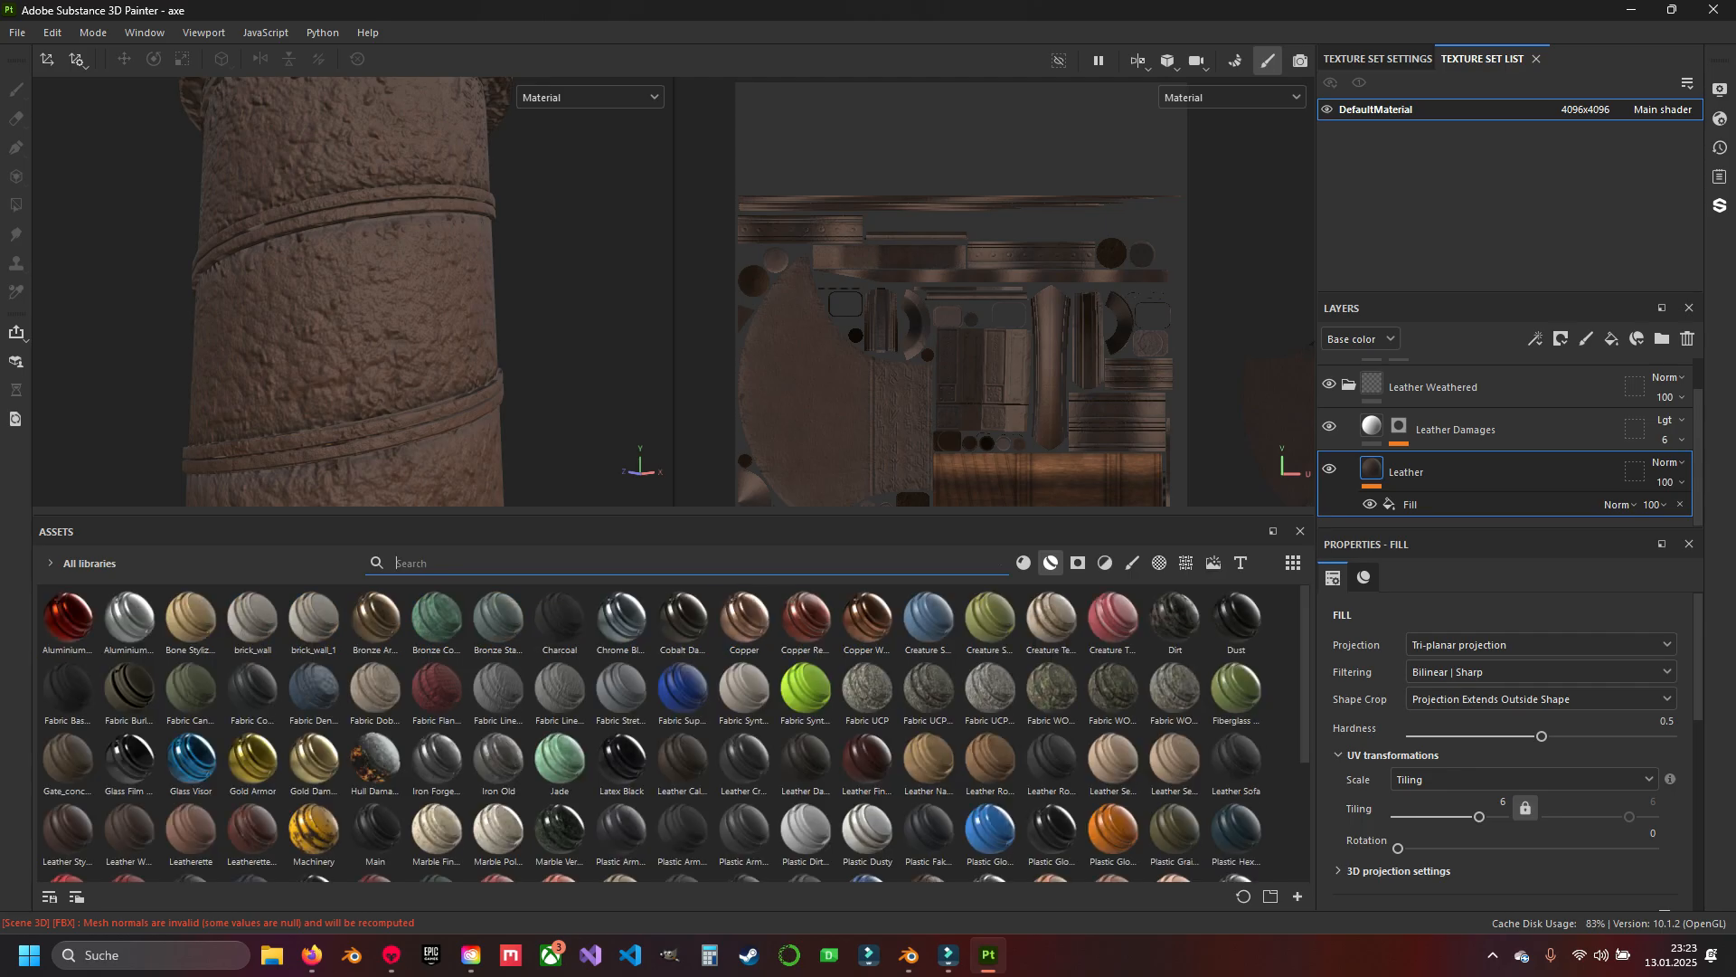
{"action": "left_click", "coordinate": [1185, 563]}
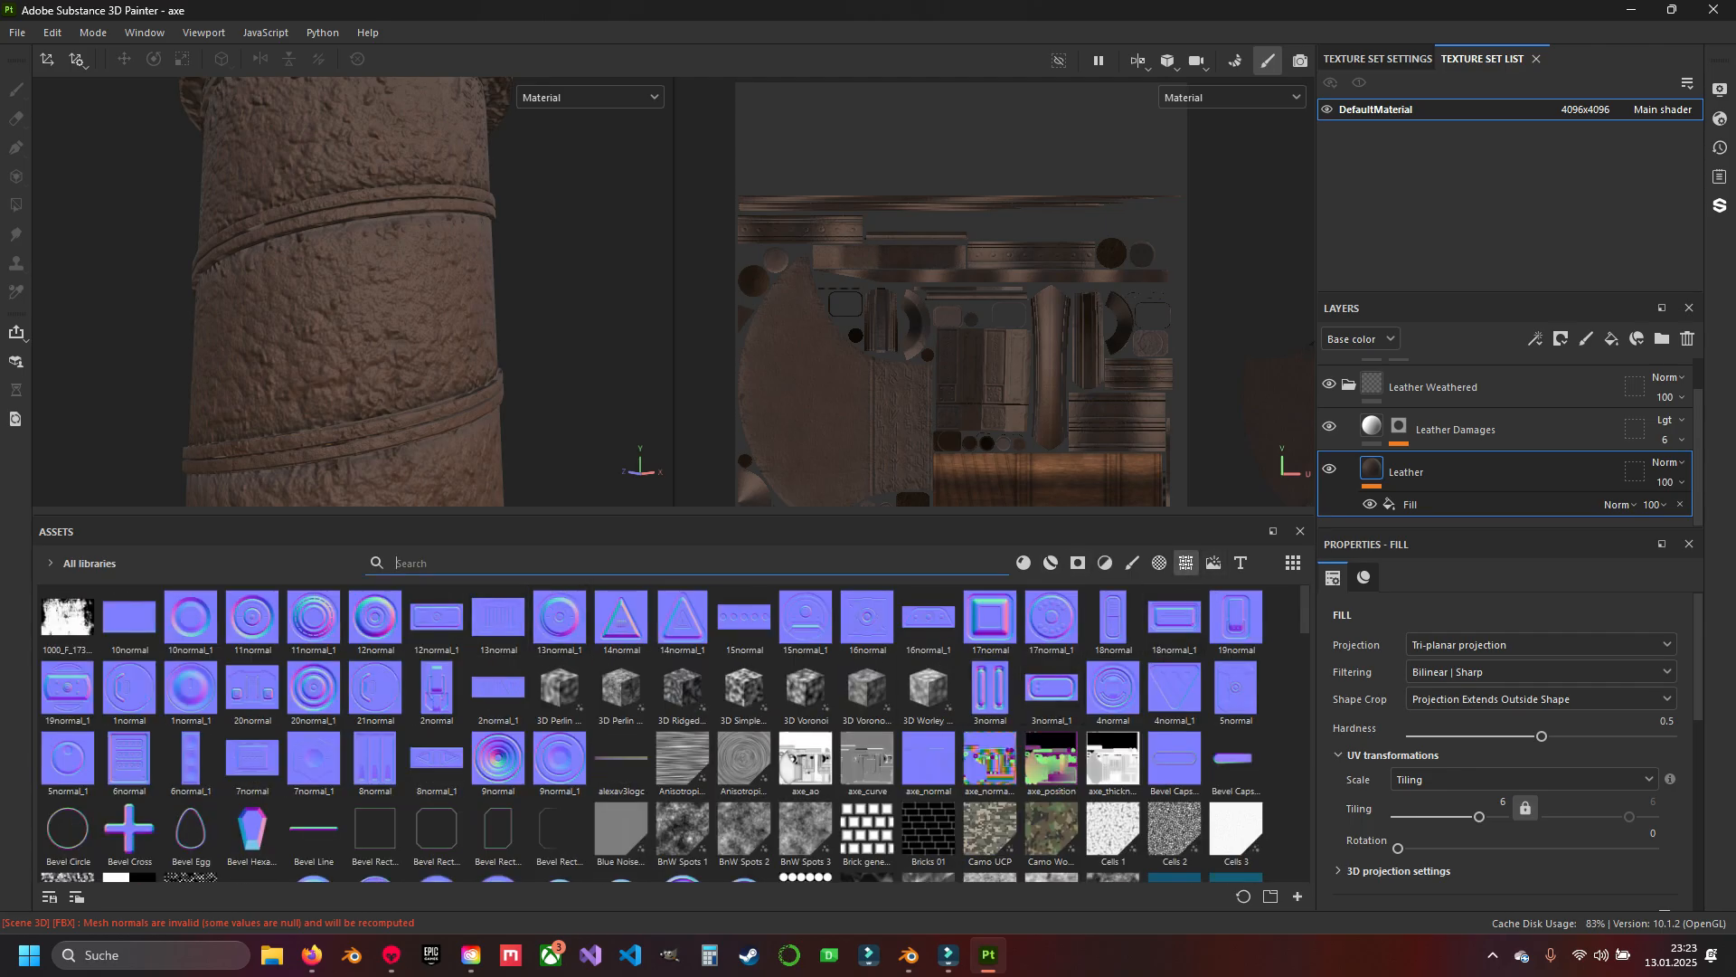
{"action": "type", "text": "axe"}
{"action": "right_click", "coordinate": [80, 622]}
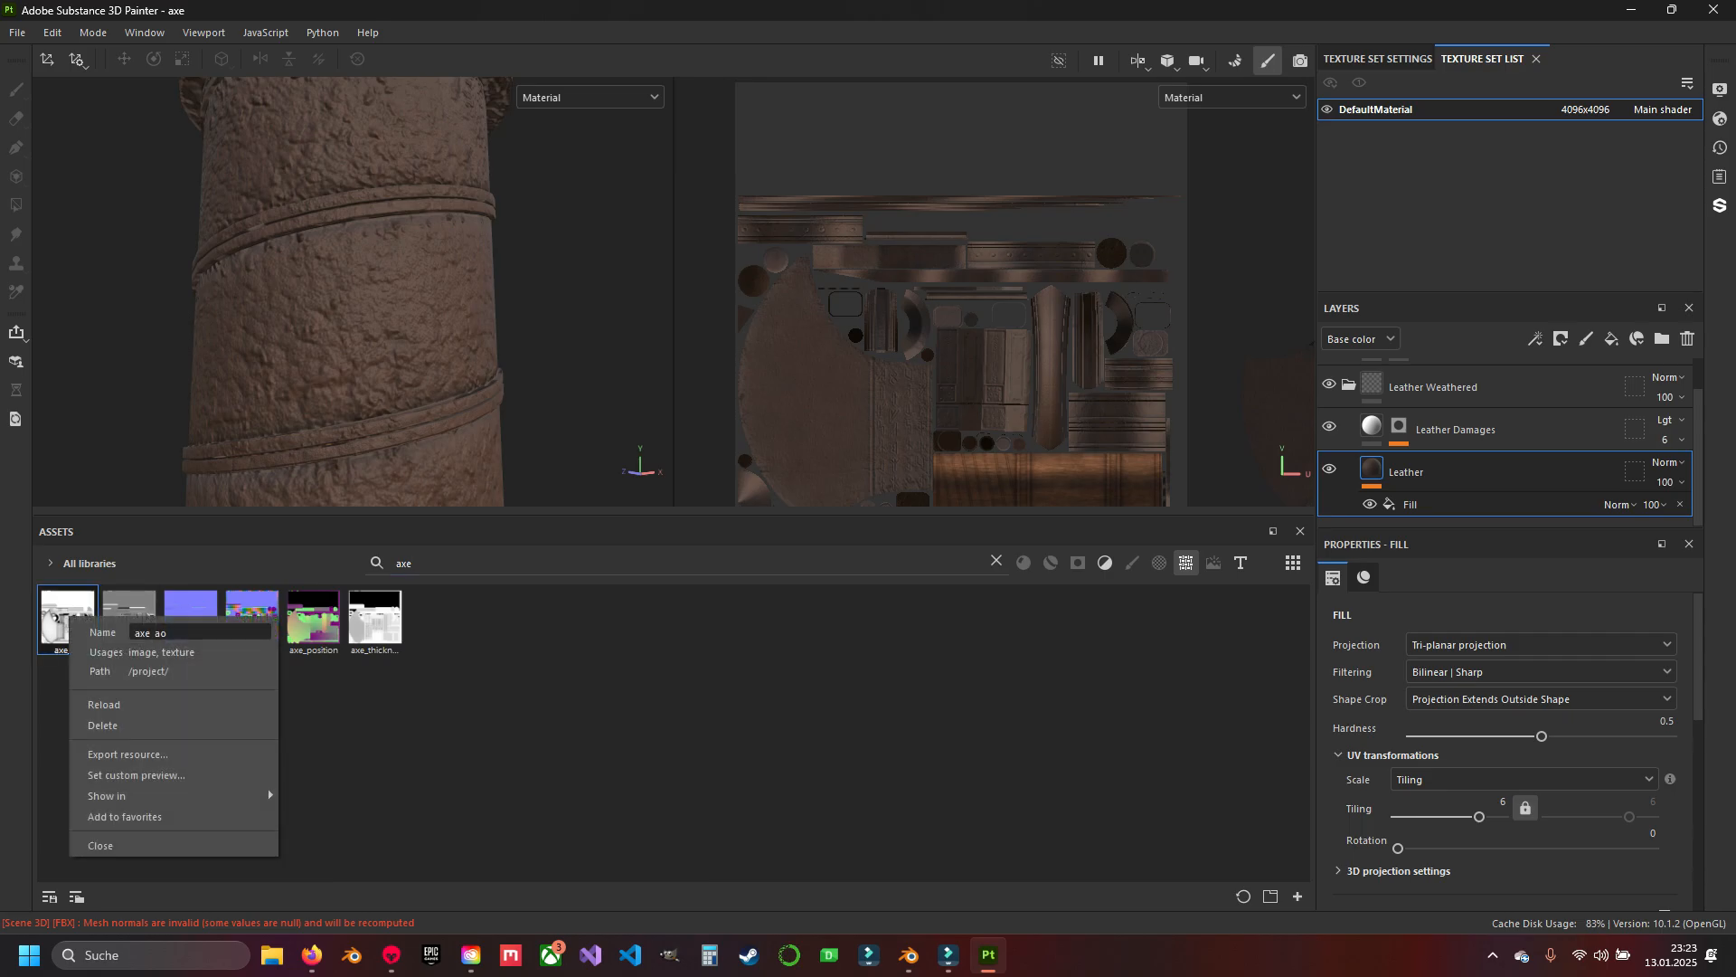
{"action": "left_click", "coordinate": [111, 705]}
{"action": "right_click", "coordinate": [133, 623]}
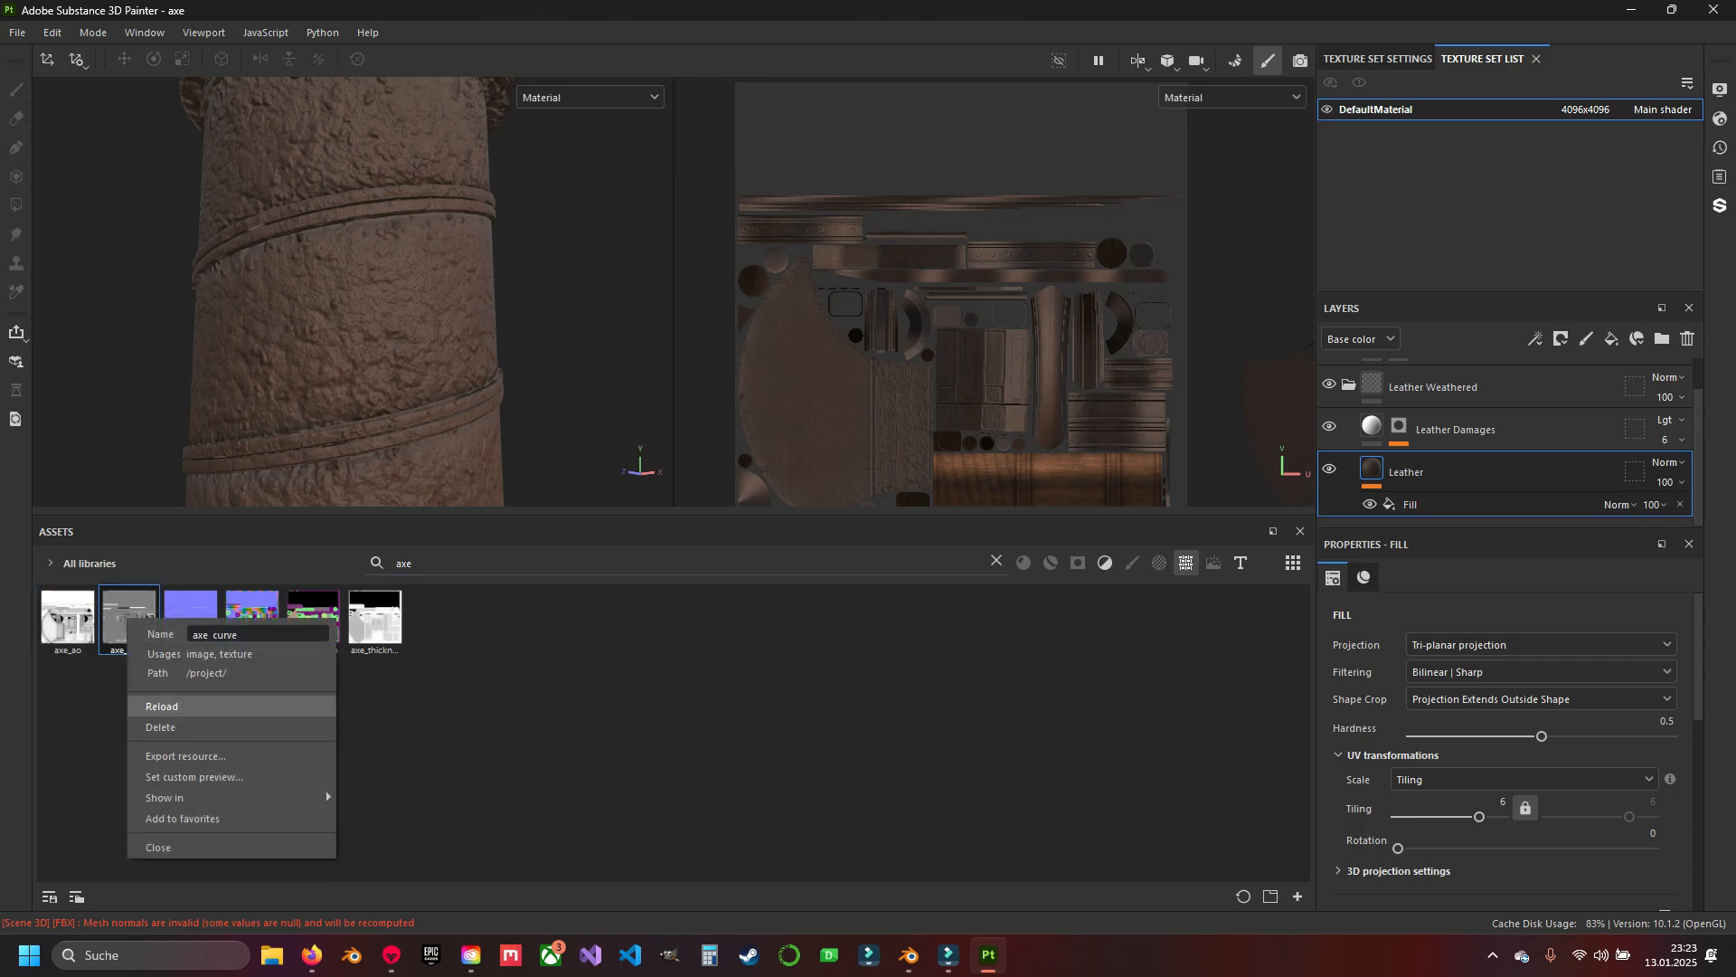
{"action": "left_click", "coordinate": [159, 706]}
Reload the axe_normal, axe_normalobj, axe_position and thickness maps.
{"action": "right_click", "coordinate": [197, 620]}
{"action": "left_click", "coordinate": [231, 708]}
{"action": "right_click", "coordinate": [248, 621]}
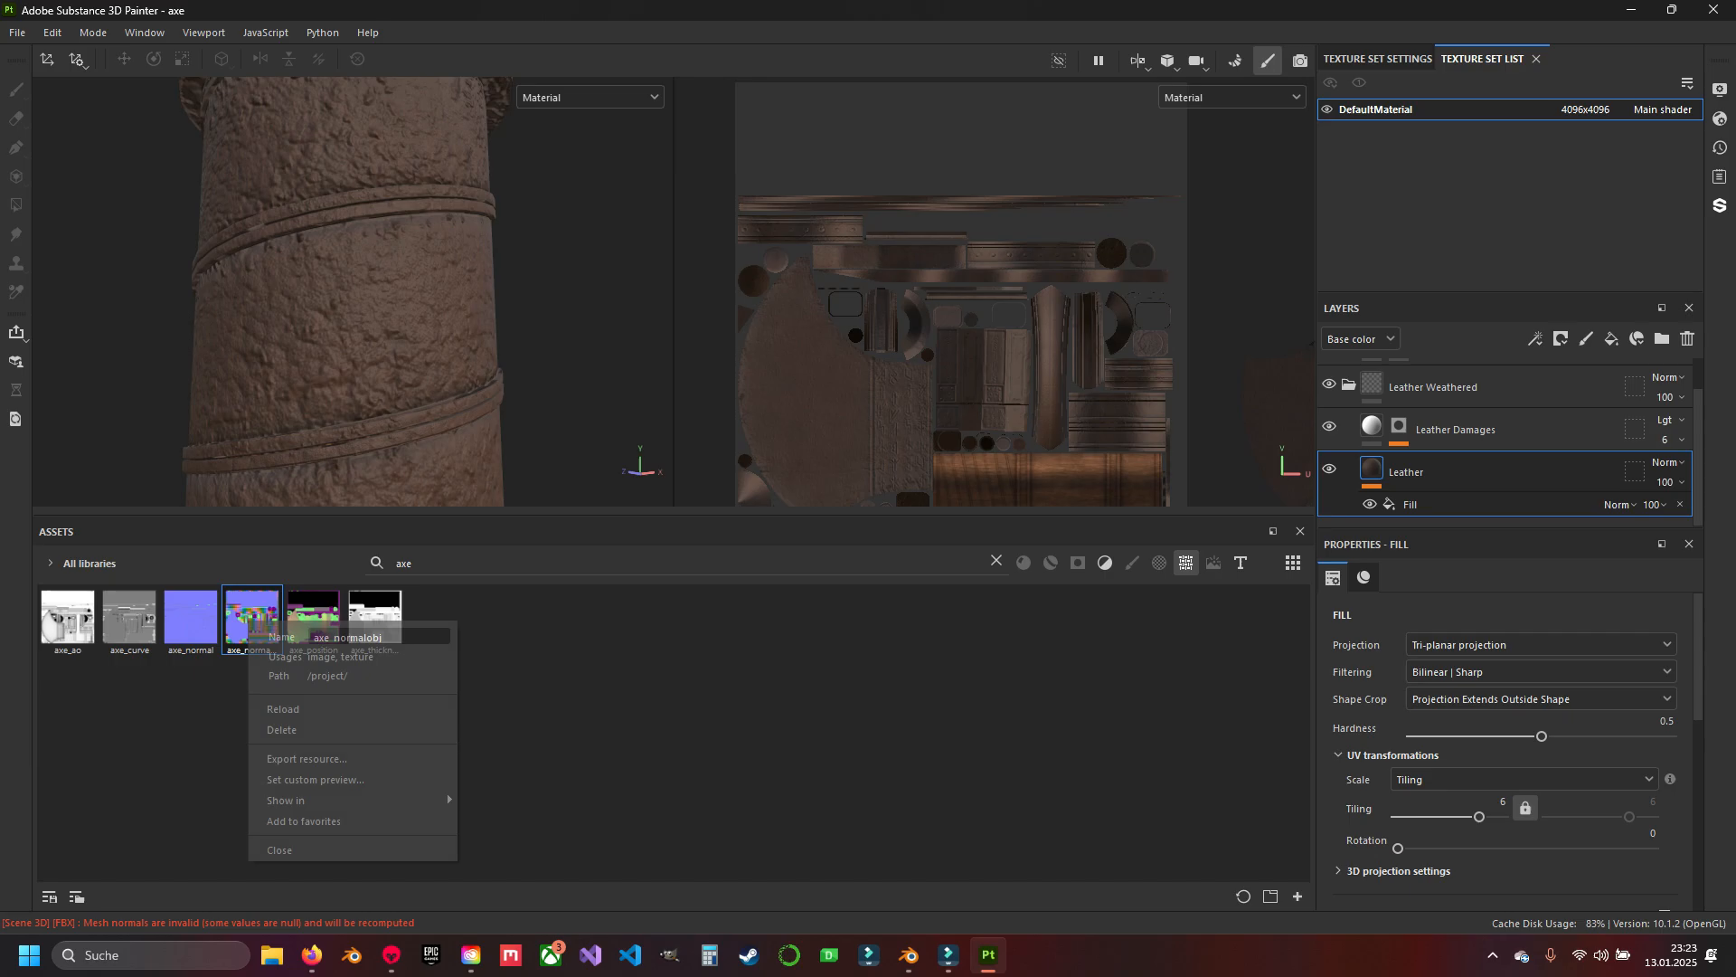
{"action": "left_click", "coordinate": [281, 707]}
{"action": "right_click", "coordinate": [319, 625]}
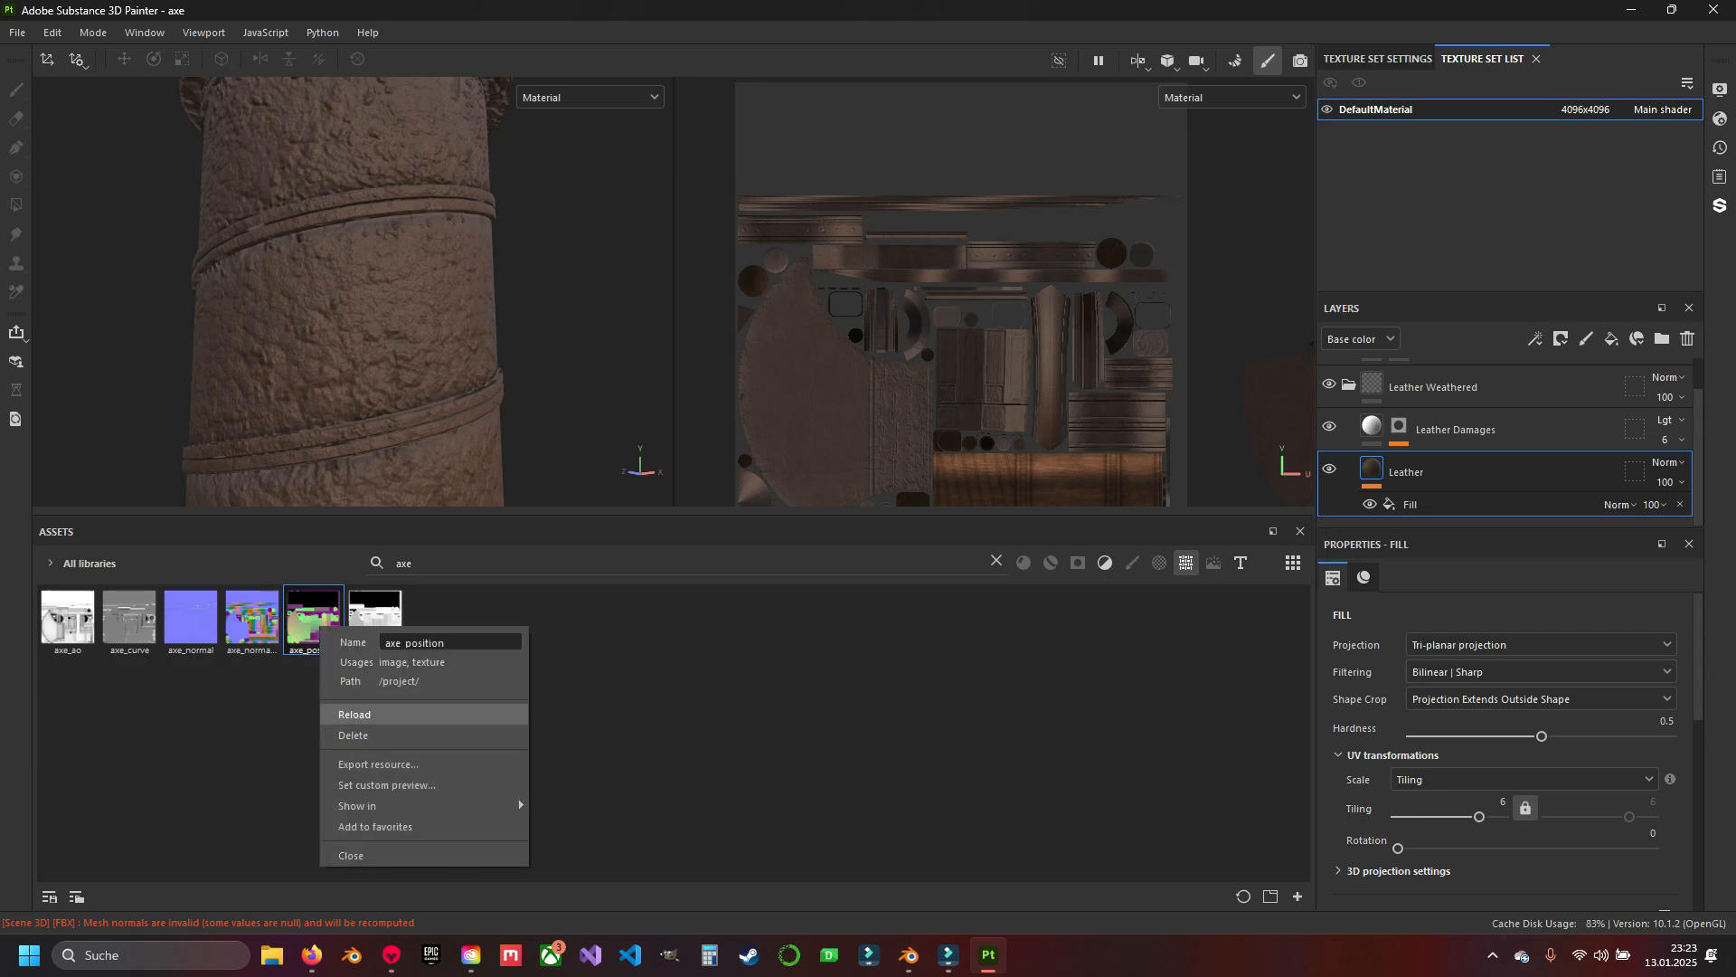
{"action": "left_click", "coordinate": [362, 714]}
{"action": "right_click", "coordinate": [392, 616]}
{"action": "left_click", "coordinate": [425, 706]}
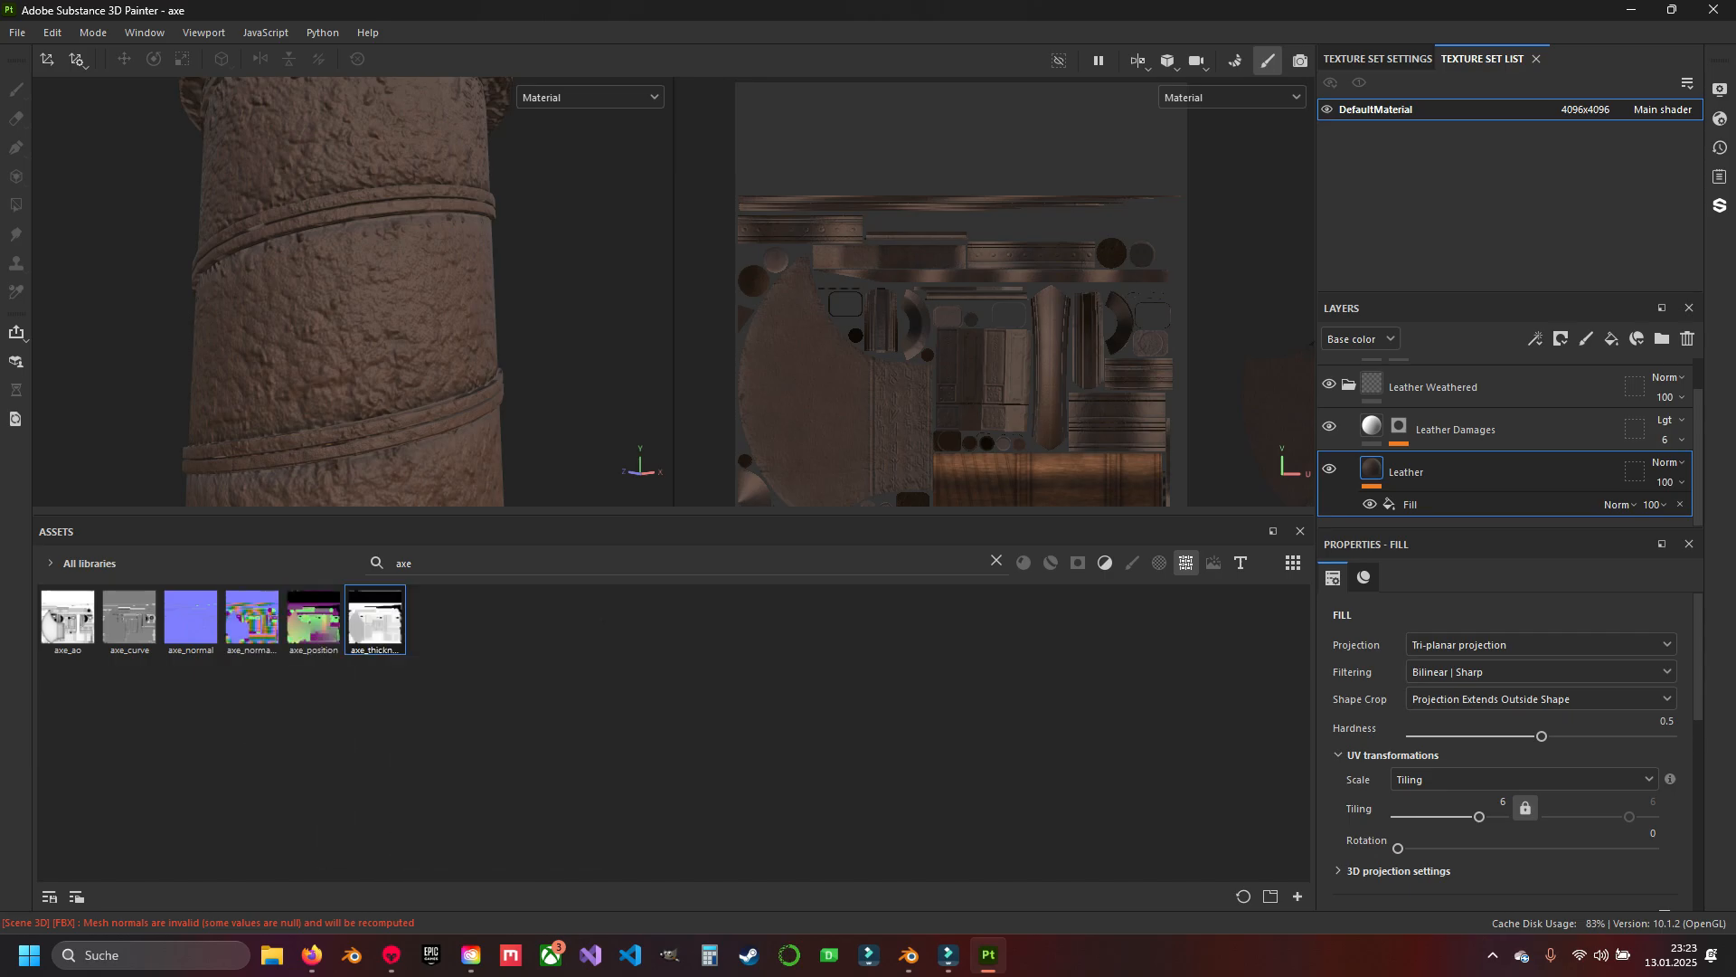
Look through the project's resources in the Resources Updater, close it and inspect the grip.
{"action": "left_click", "coordinate": [16, 418]}
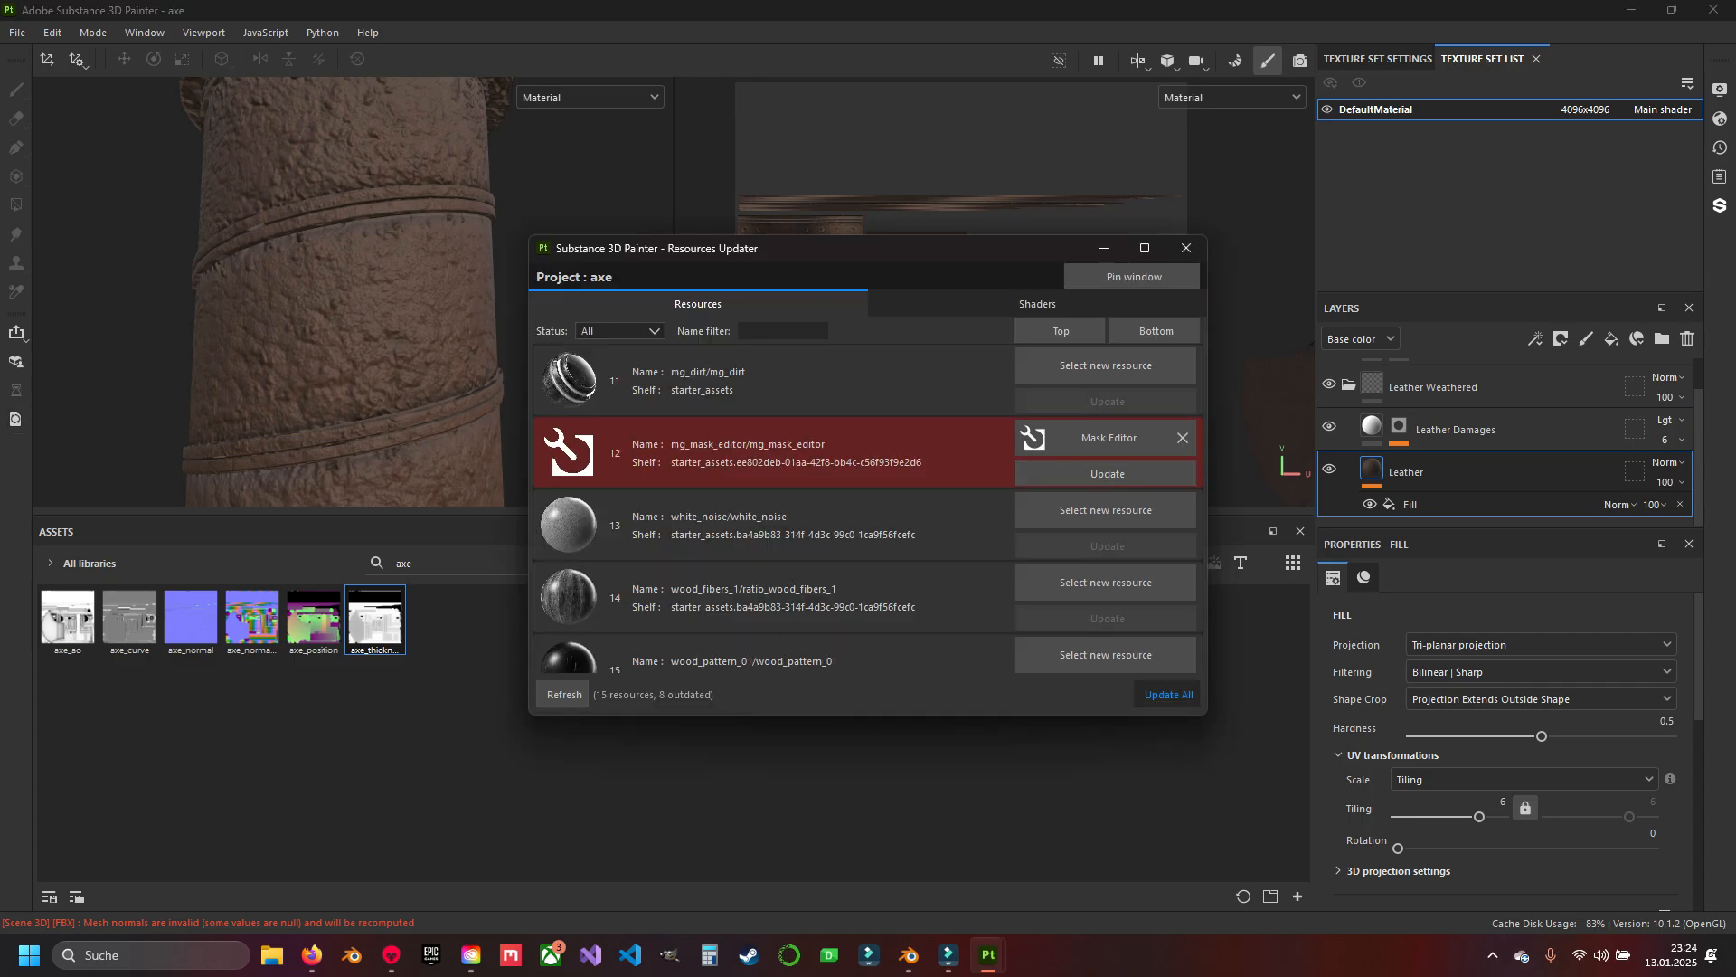
{"action": "scroll", "coordinate": [868, 524], "scroll_direction": "down", "scroll_amount": 1}
{"action": "left_click", "coordinate": [1185, 248]}
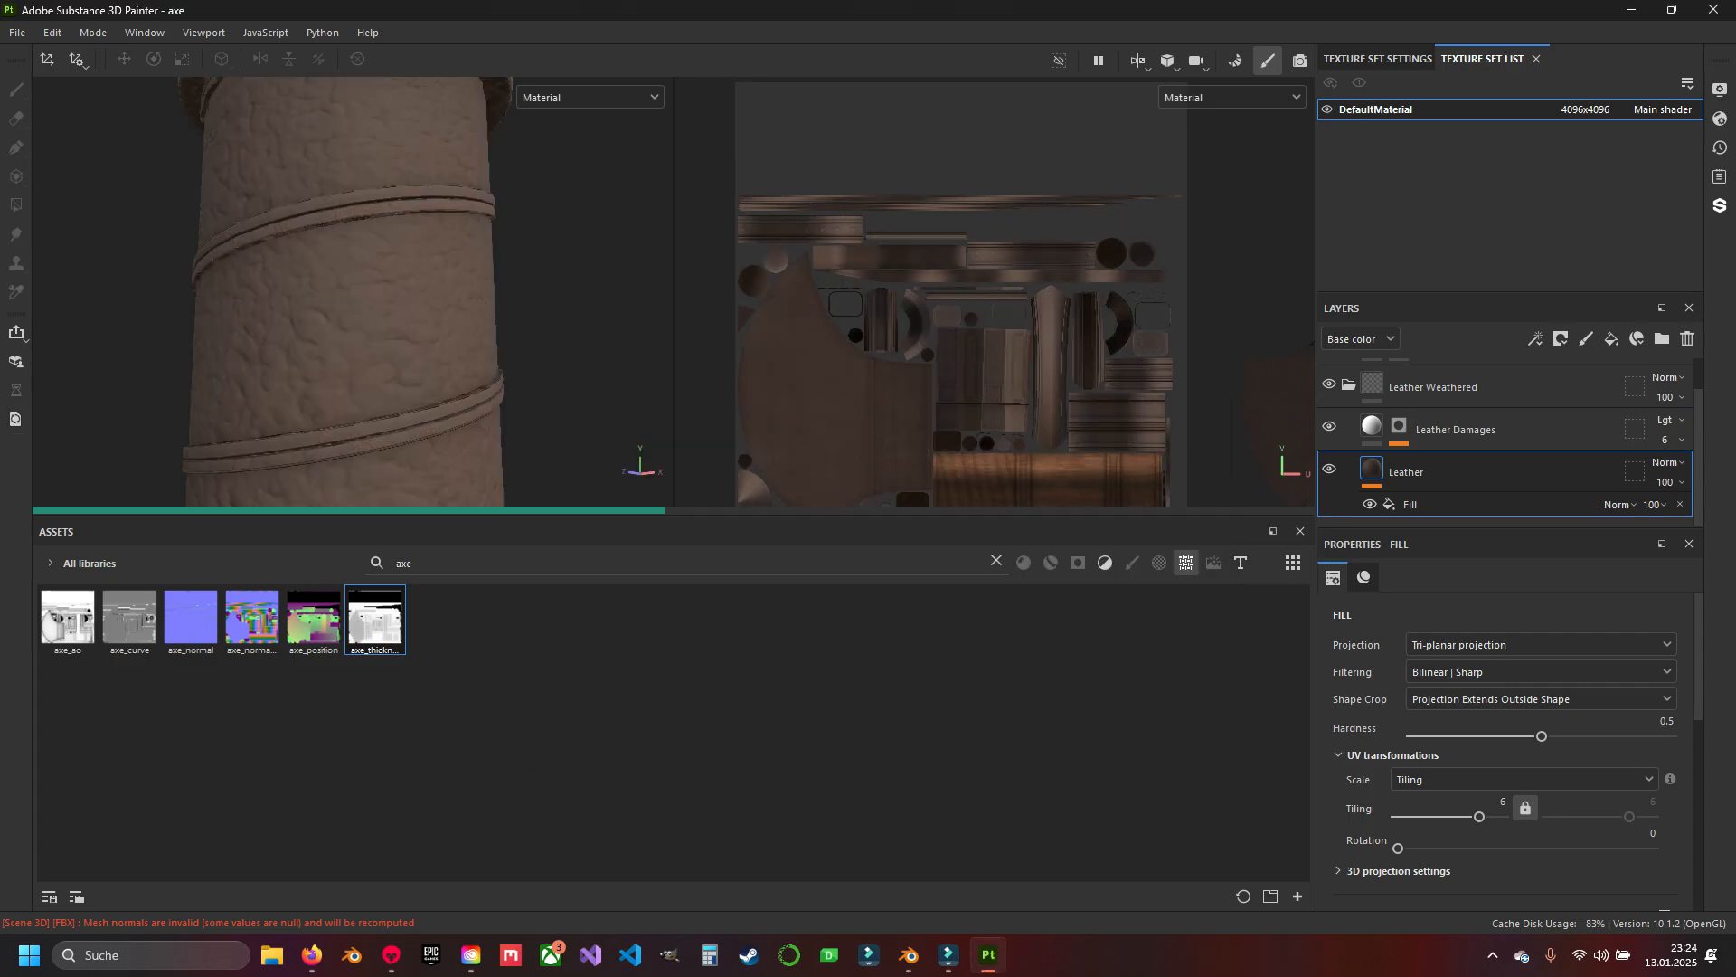
{"action": "scroll", "coordinate": [352, 291], "scroll_direction": "up", "scroll_amount": 1}
{"action": "middle_click_drag", "start_coordinate": [353, 226], "coordinate": [382, 335], "text": "alt"}
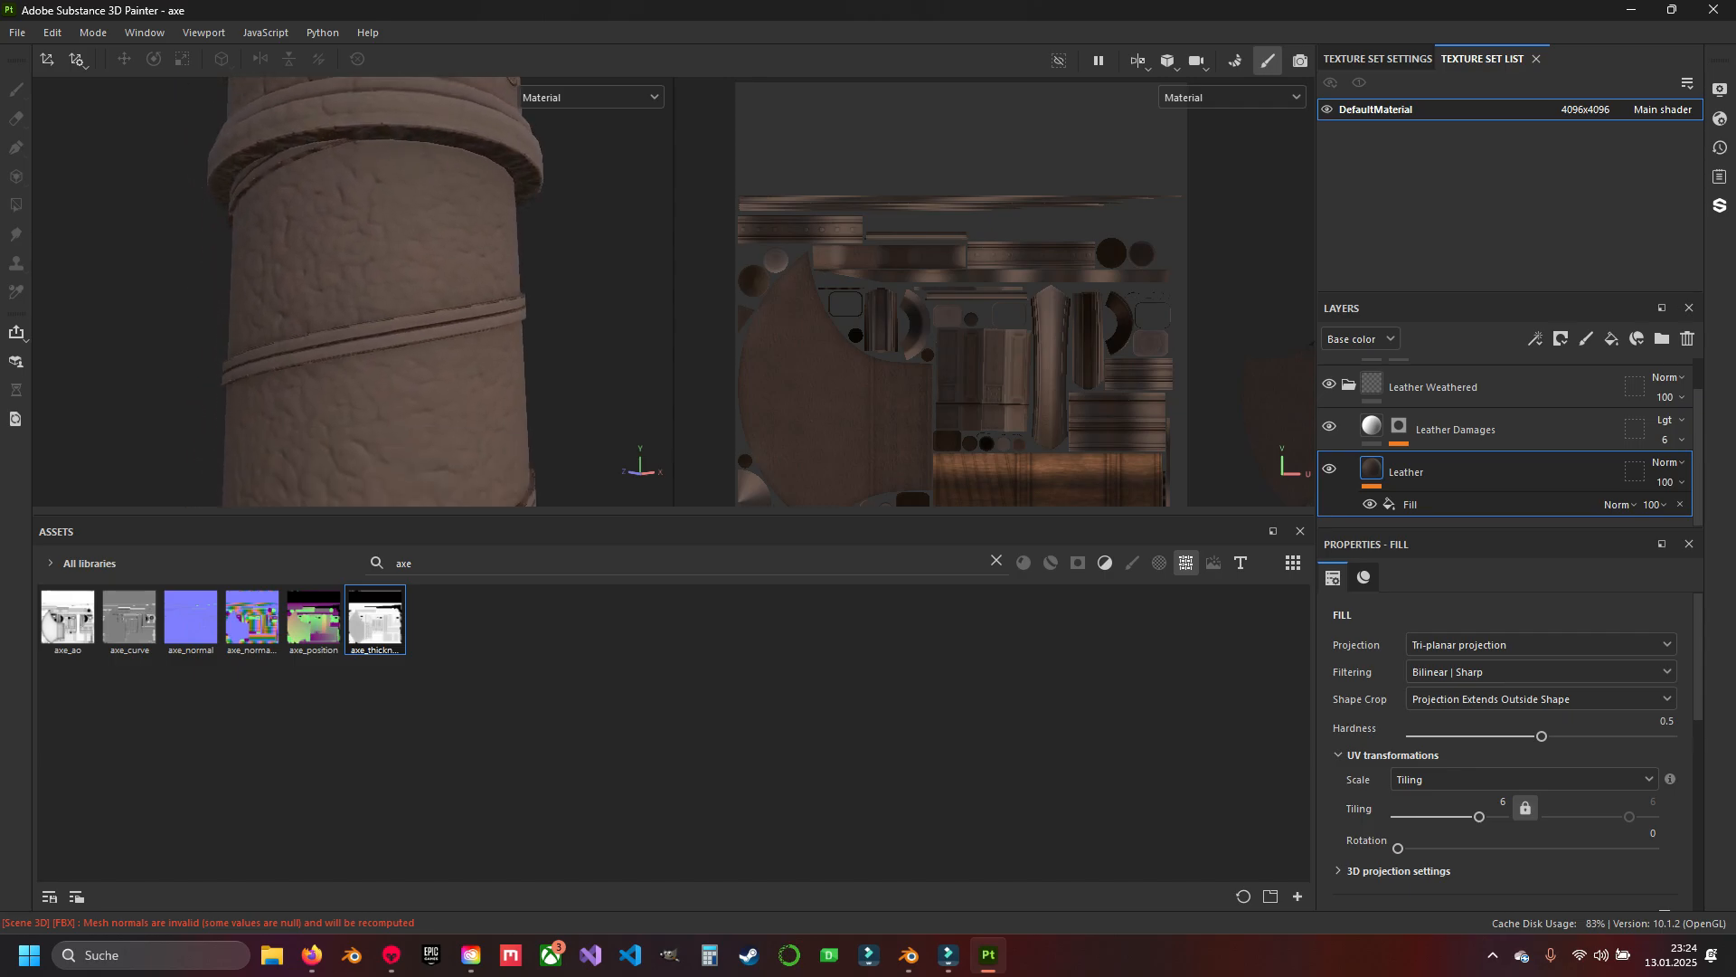
Collapse the Leather Weathered folder and delete it from the layer stack.
{"action": "left_click", "coordinate": [1348, 385]}
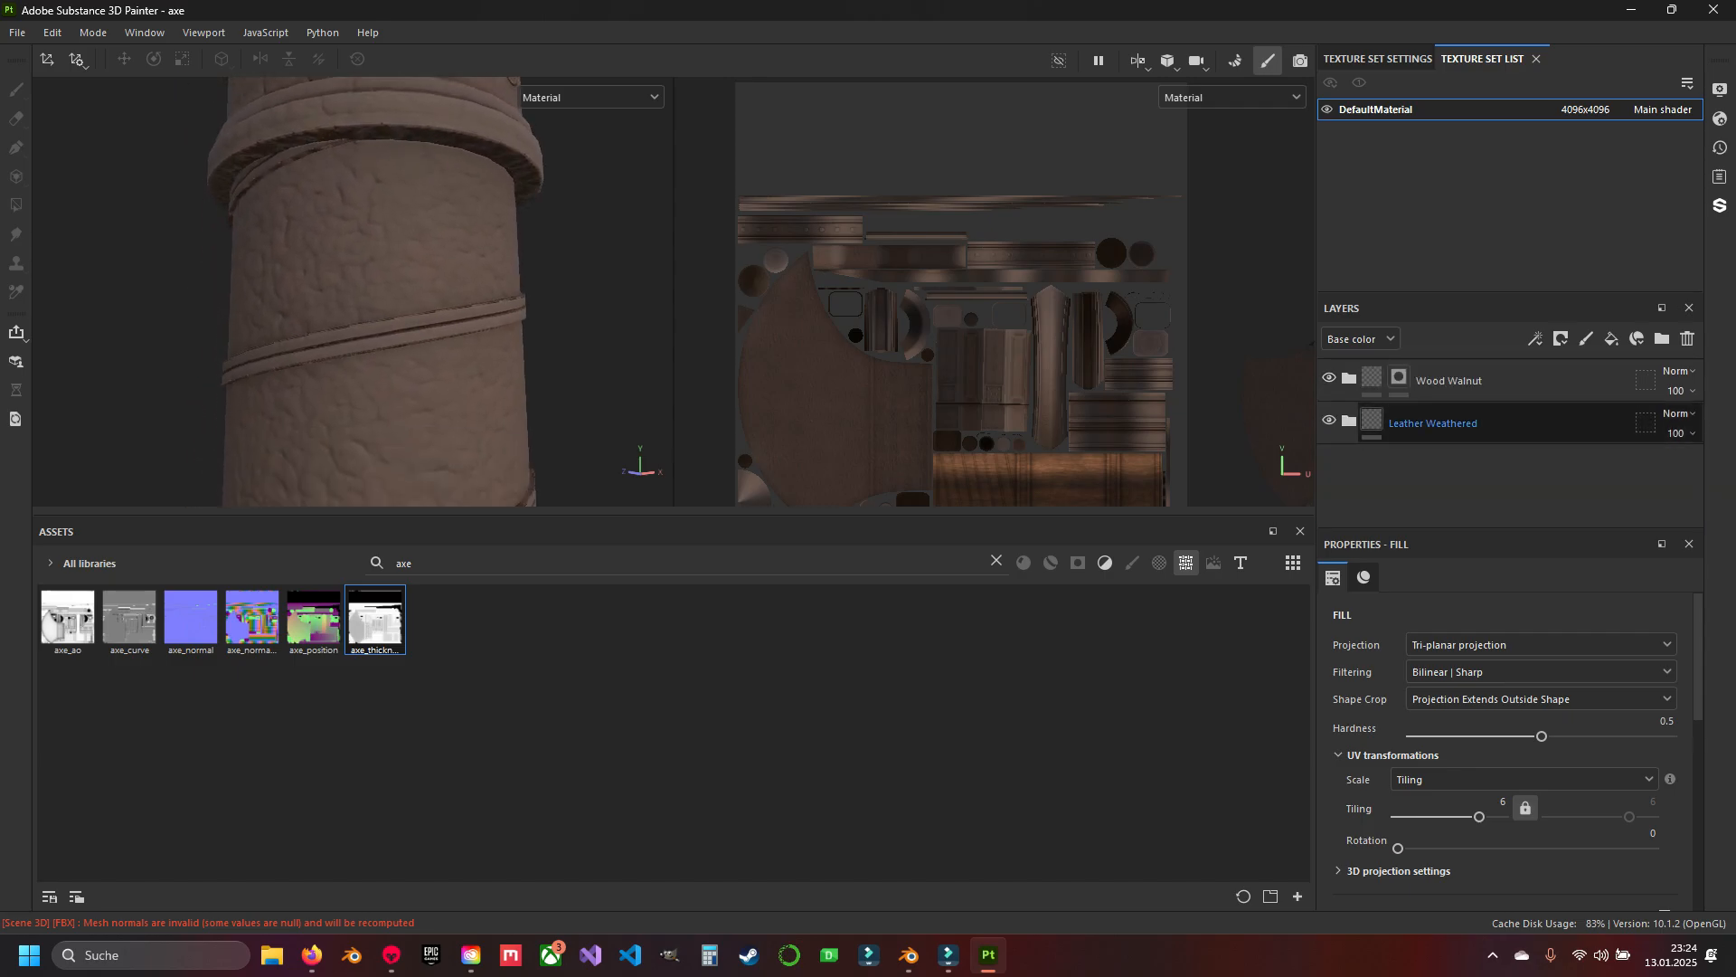
{"action": "left_click", "coordinate": [1446, 423]}
{"action": "key", "text": "Delete"}
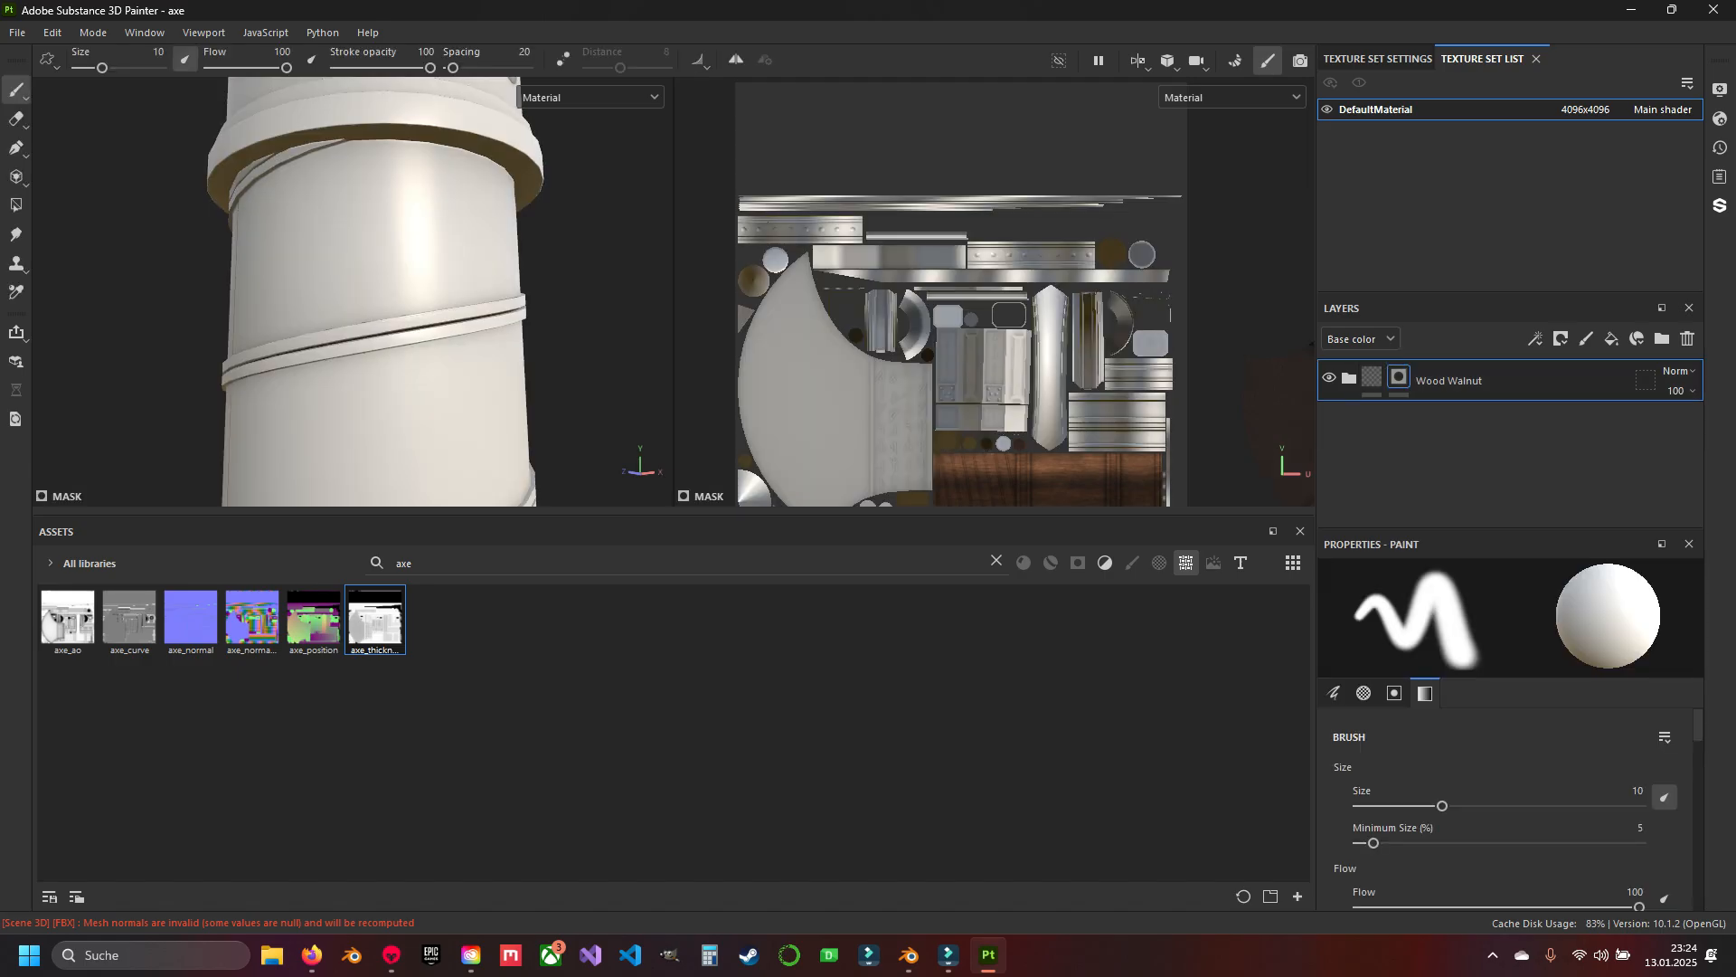
Search the smart materials for "leather" and add Leather Weathered beneath the Wood Walnut folder.
{"action": "key", "text": "BackSpace"}
{"action": "key", "text": "BackSpace"}
{"action": "key", "text": "BackSpace"}
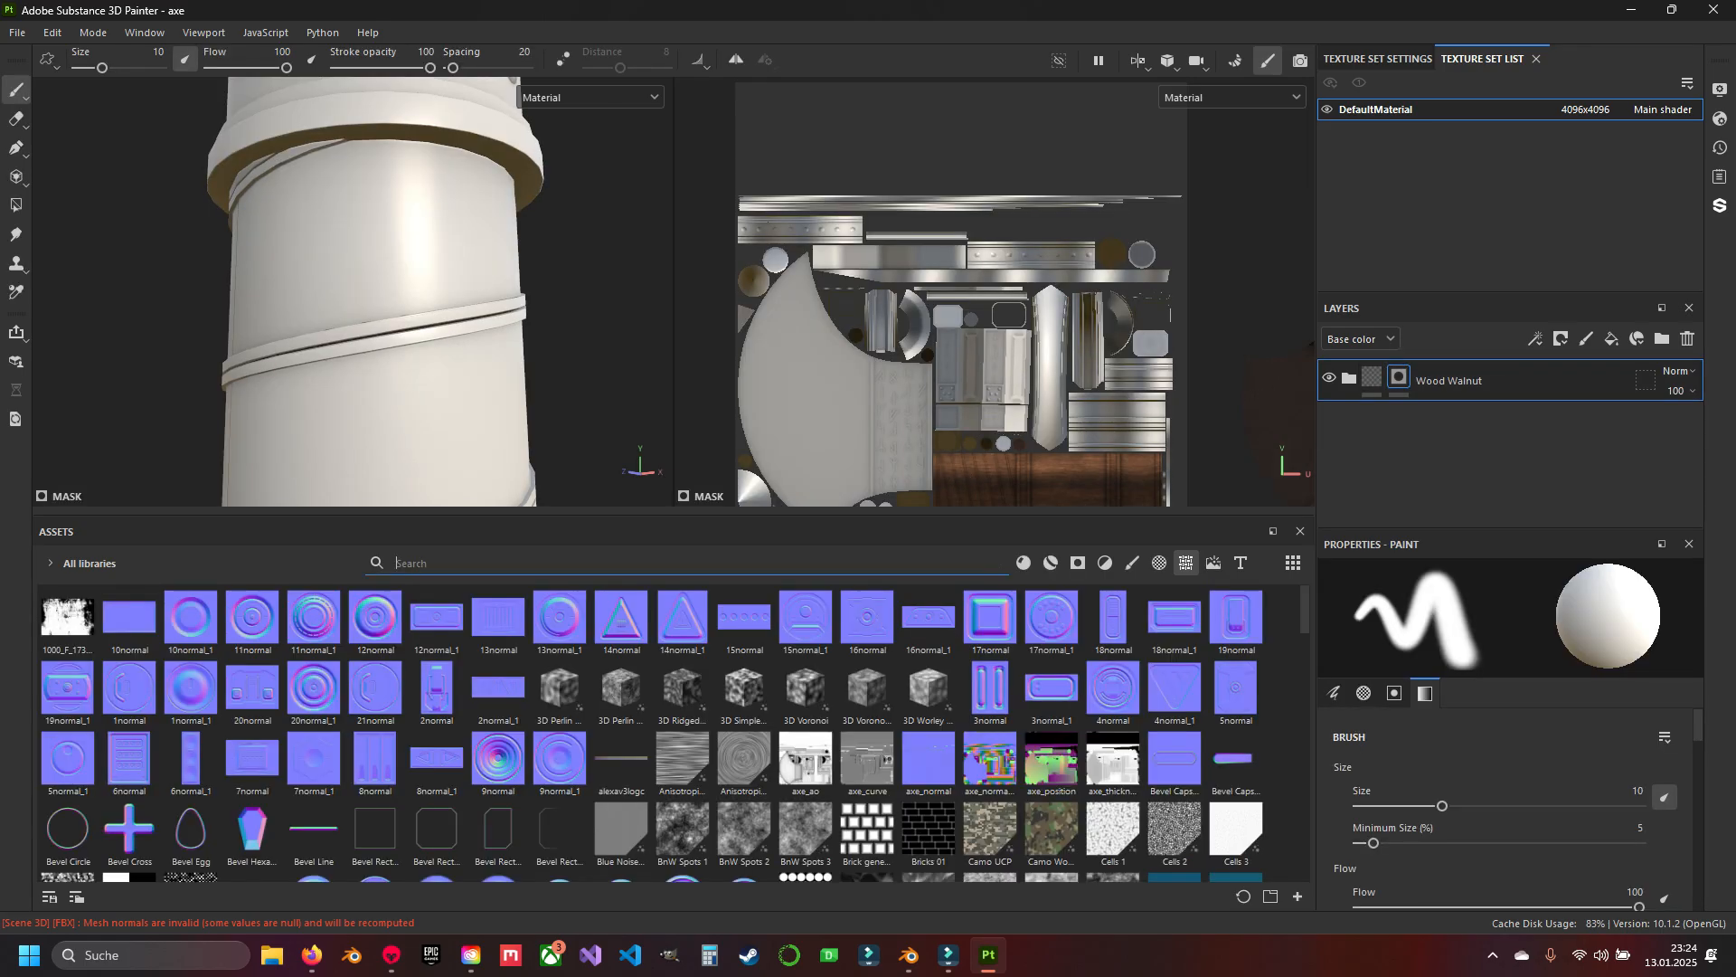
{"action": "type", "text": "leather"}
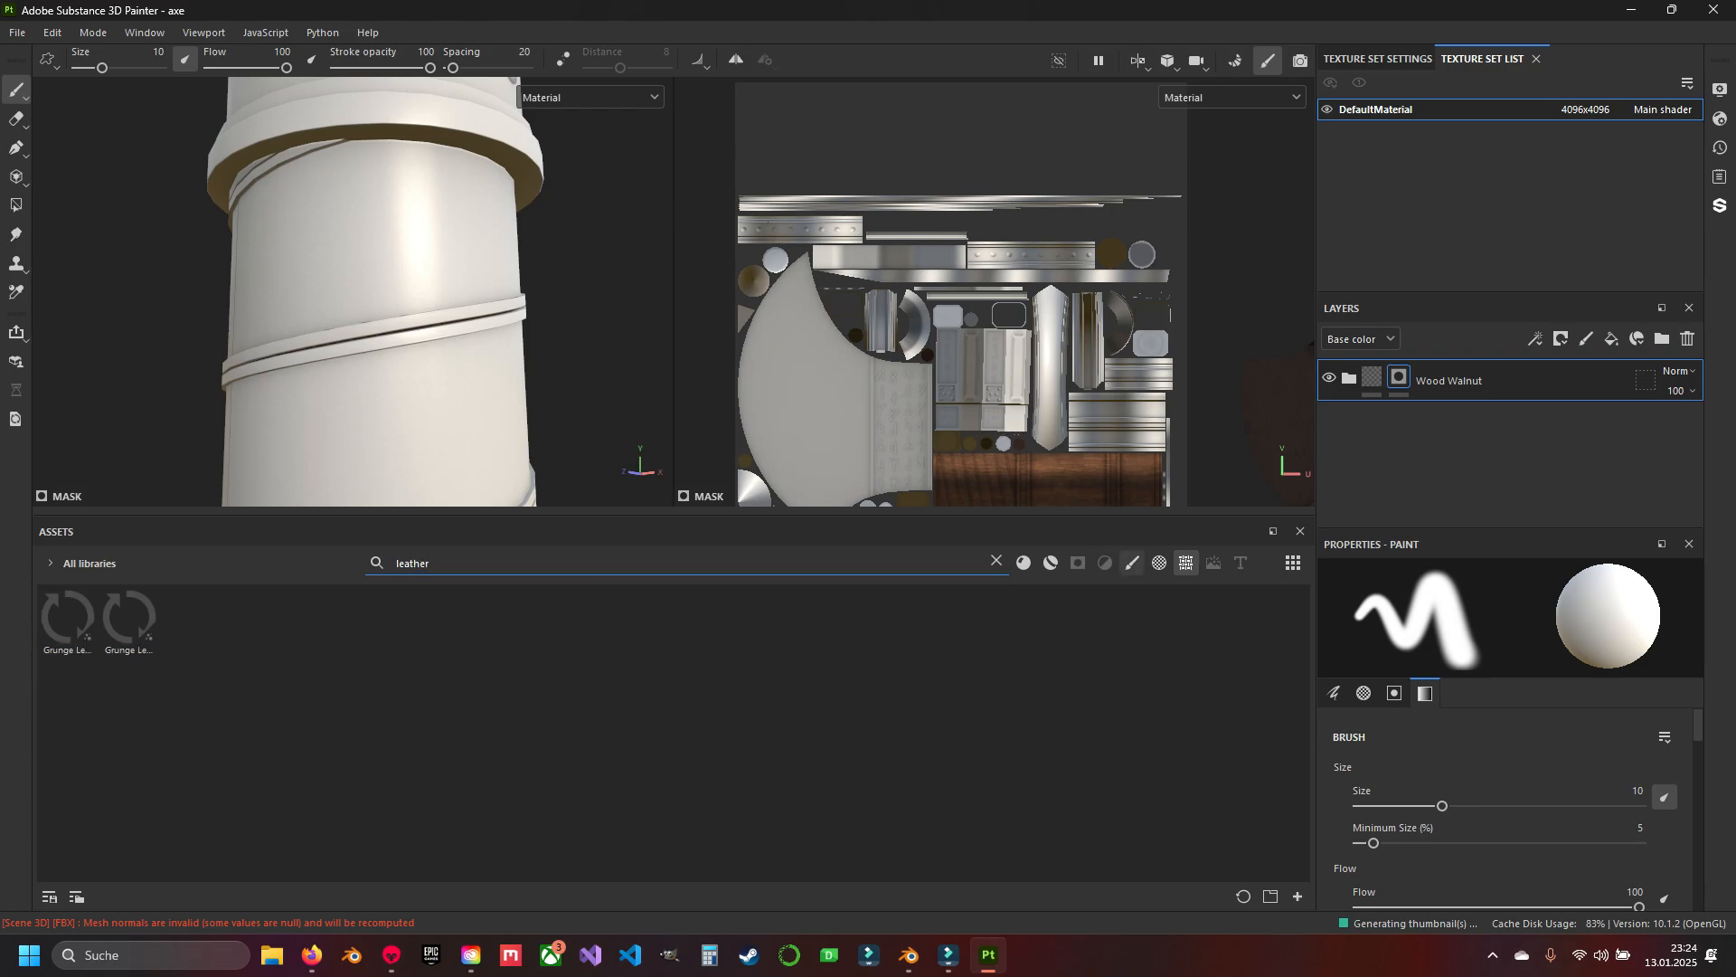
{"action": "left_click", "coordinate": [1051, 563]}
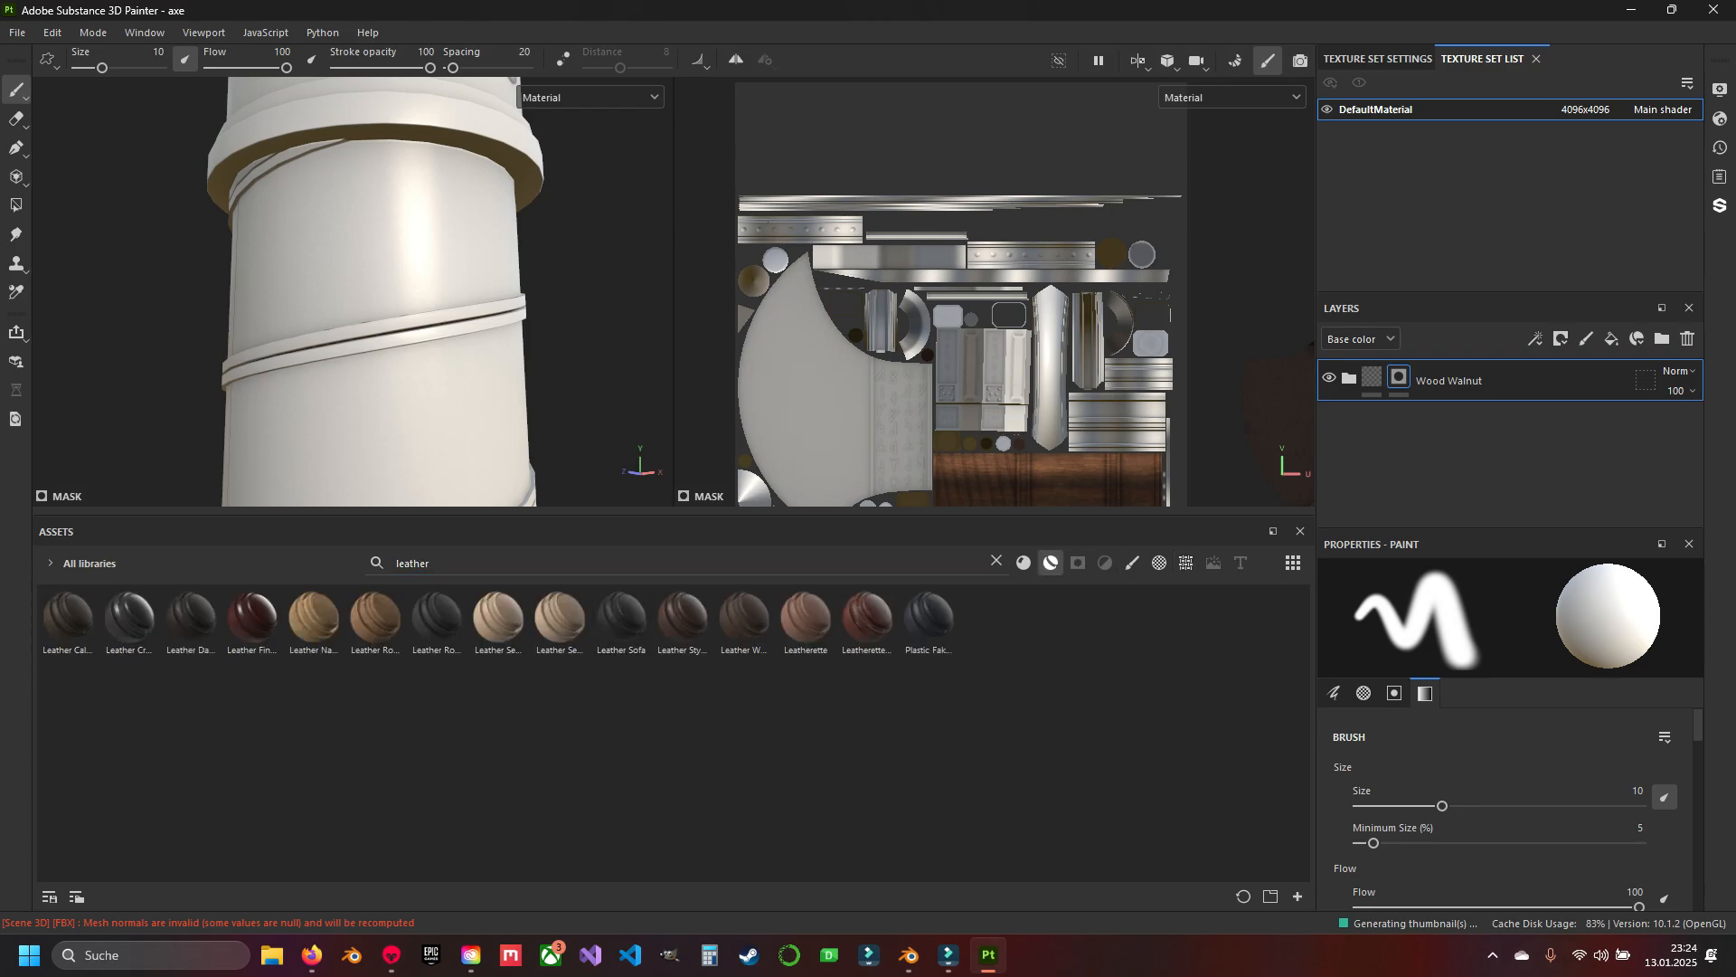
{"action": "left_click_drag", "start_coordinate": [744, 620], "coordinate": [1446, 432]}
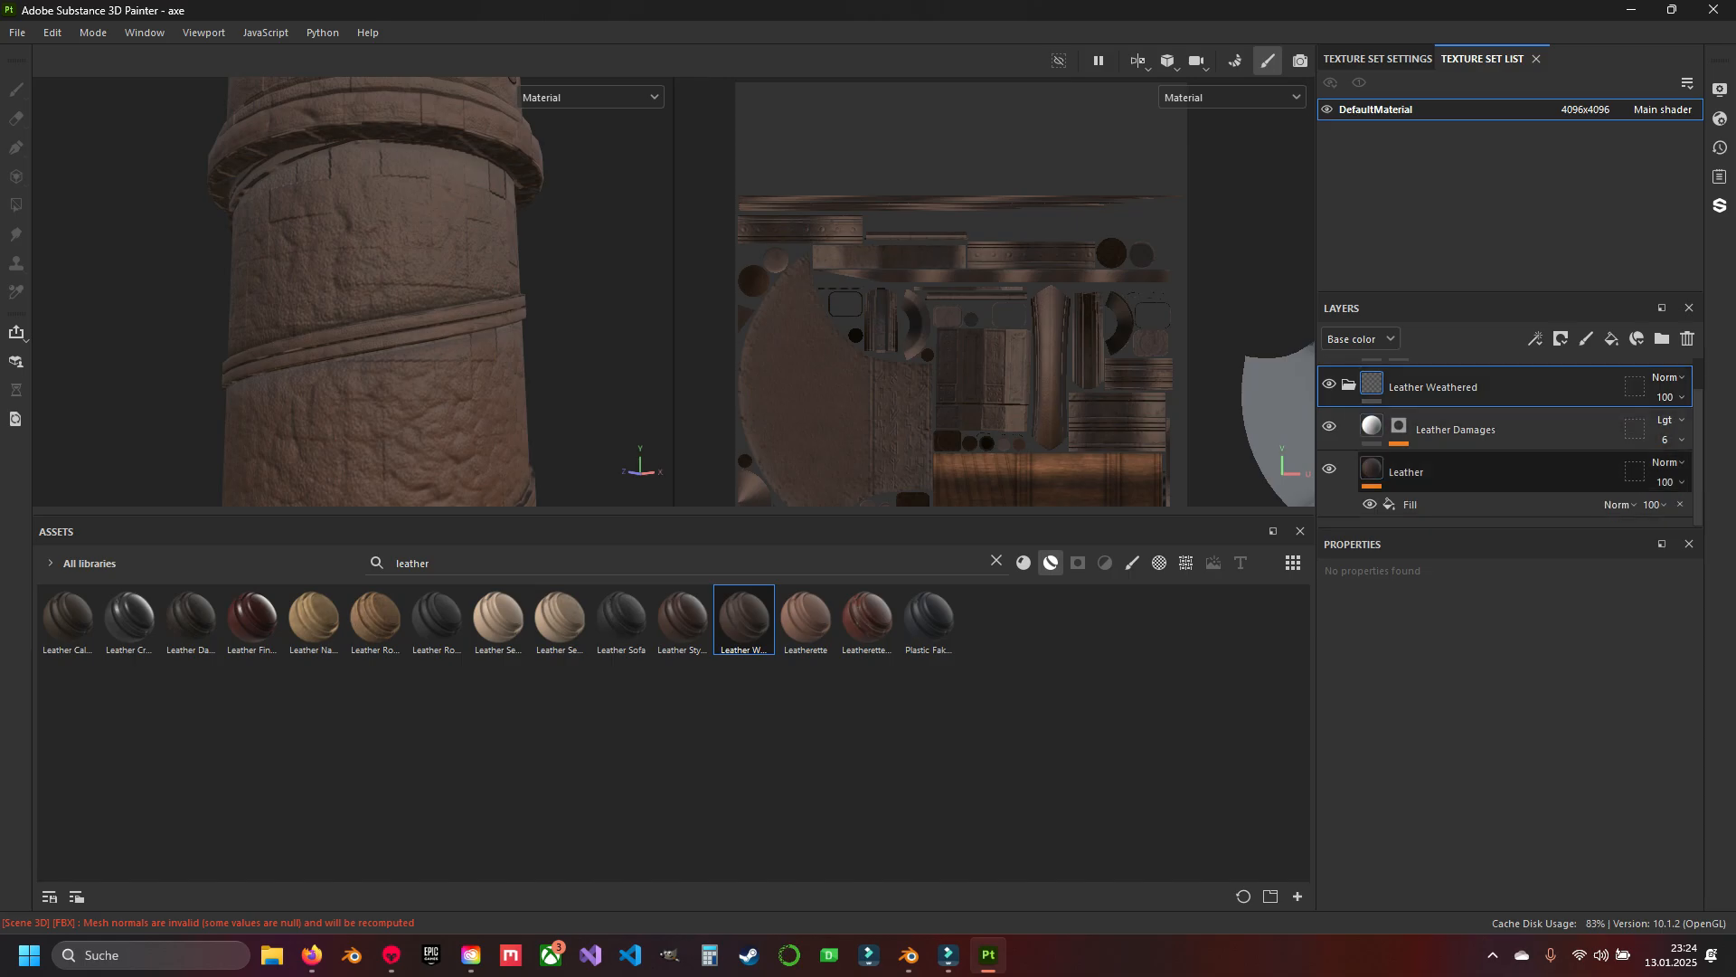
Examine the Mask Editor generator's texture and global parameters on the Leather Damages mask.
{"action": "left_click", "coordinate": [1399, 428]}
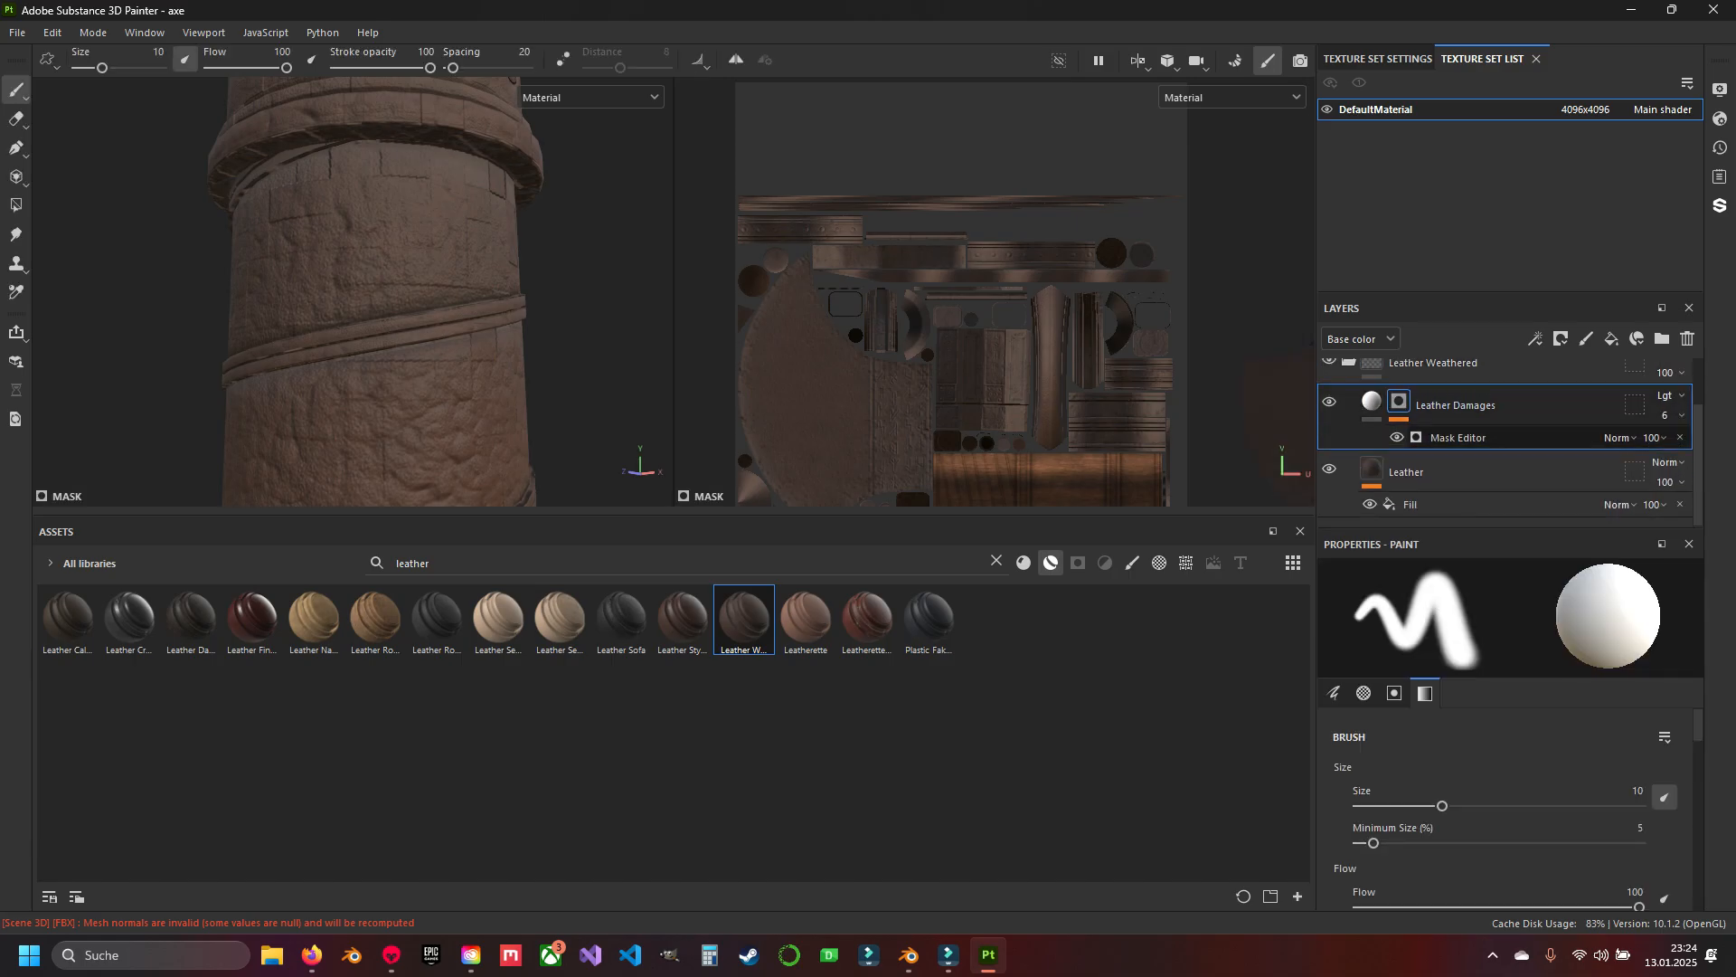
{"action": "left_click", "coordinate": [1458, 438]}
{"action": "scroll", "coordinate": [1383, 733], "scroll_direction": "down", "scroll_amount": 5}
{"action": "scroll", "coordinate": [1379, 769], "scroll_direction": "up", "scroll_amount": 2}
{"action": "left_click", "coordinate": [1369, 681]}
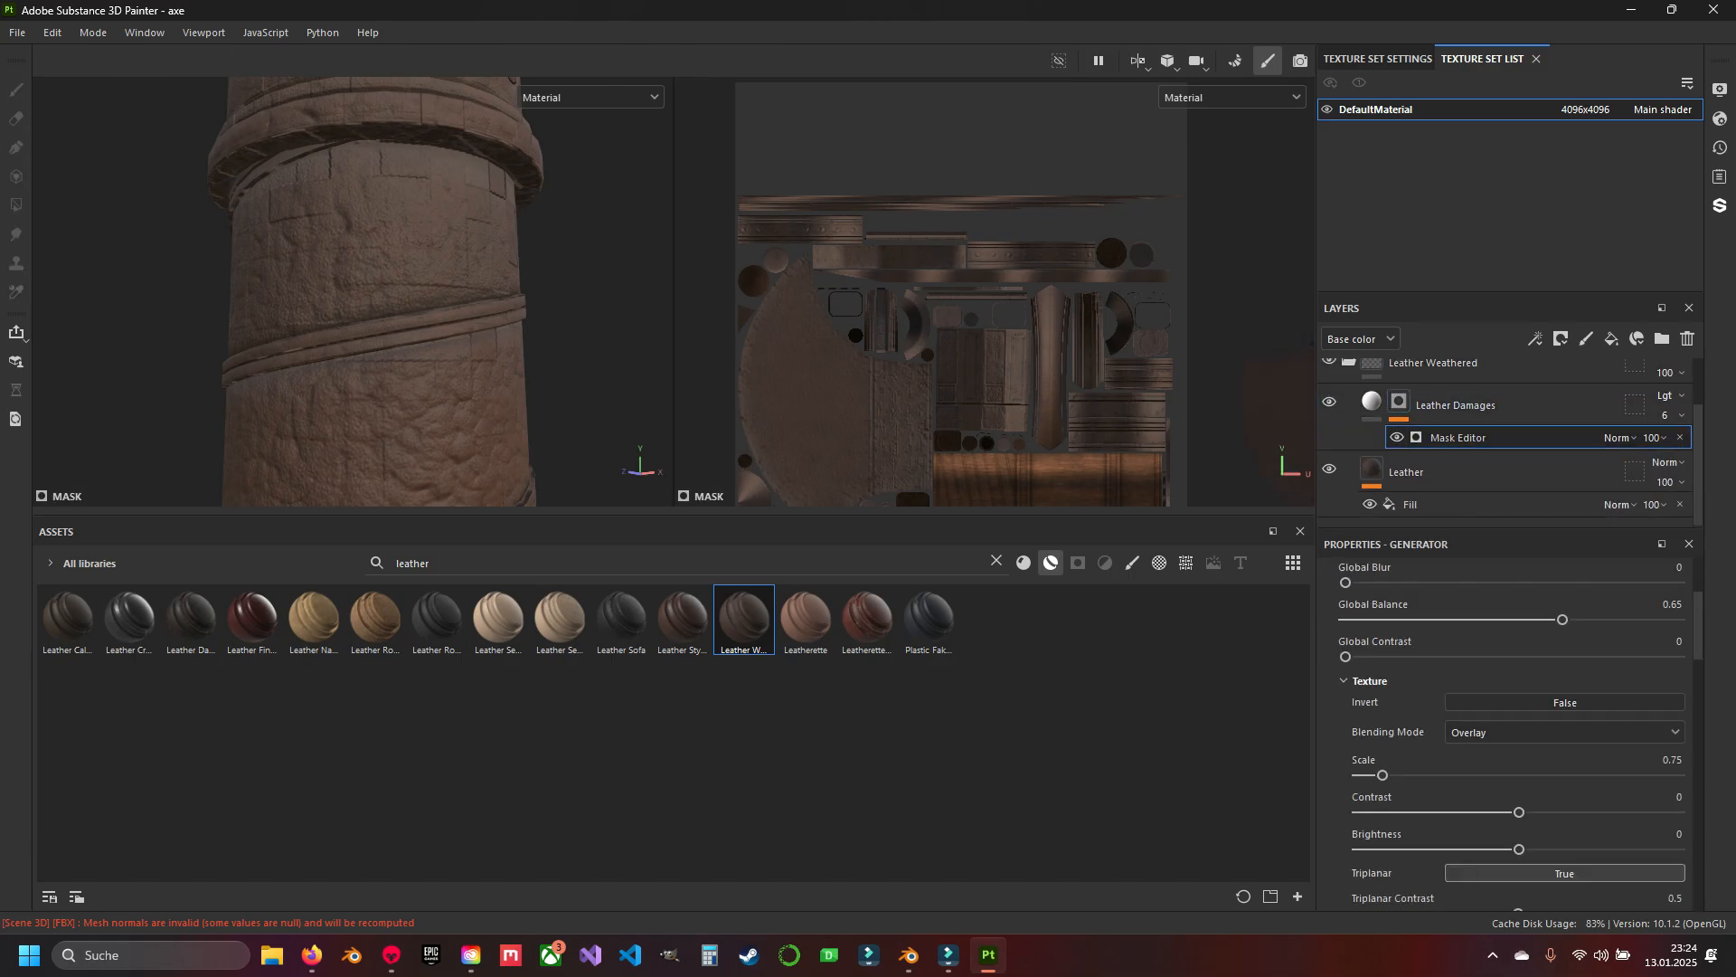
{"action": "scroll", "coordinate": [1510, 723], "scroll_direction": "up", "scroll_amount": 1}
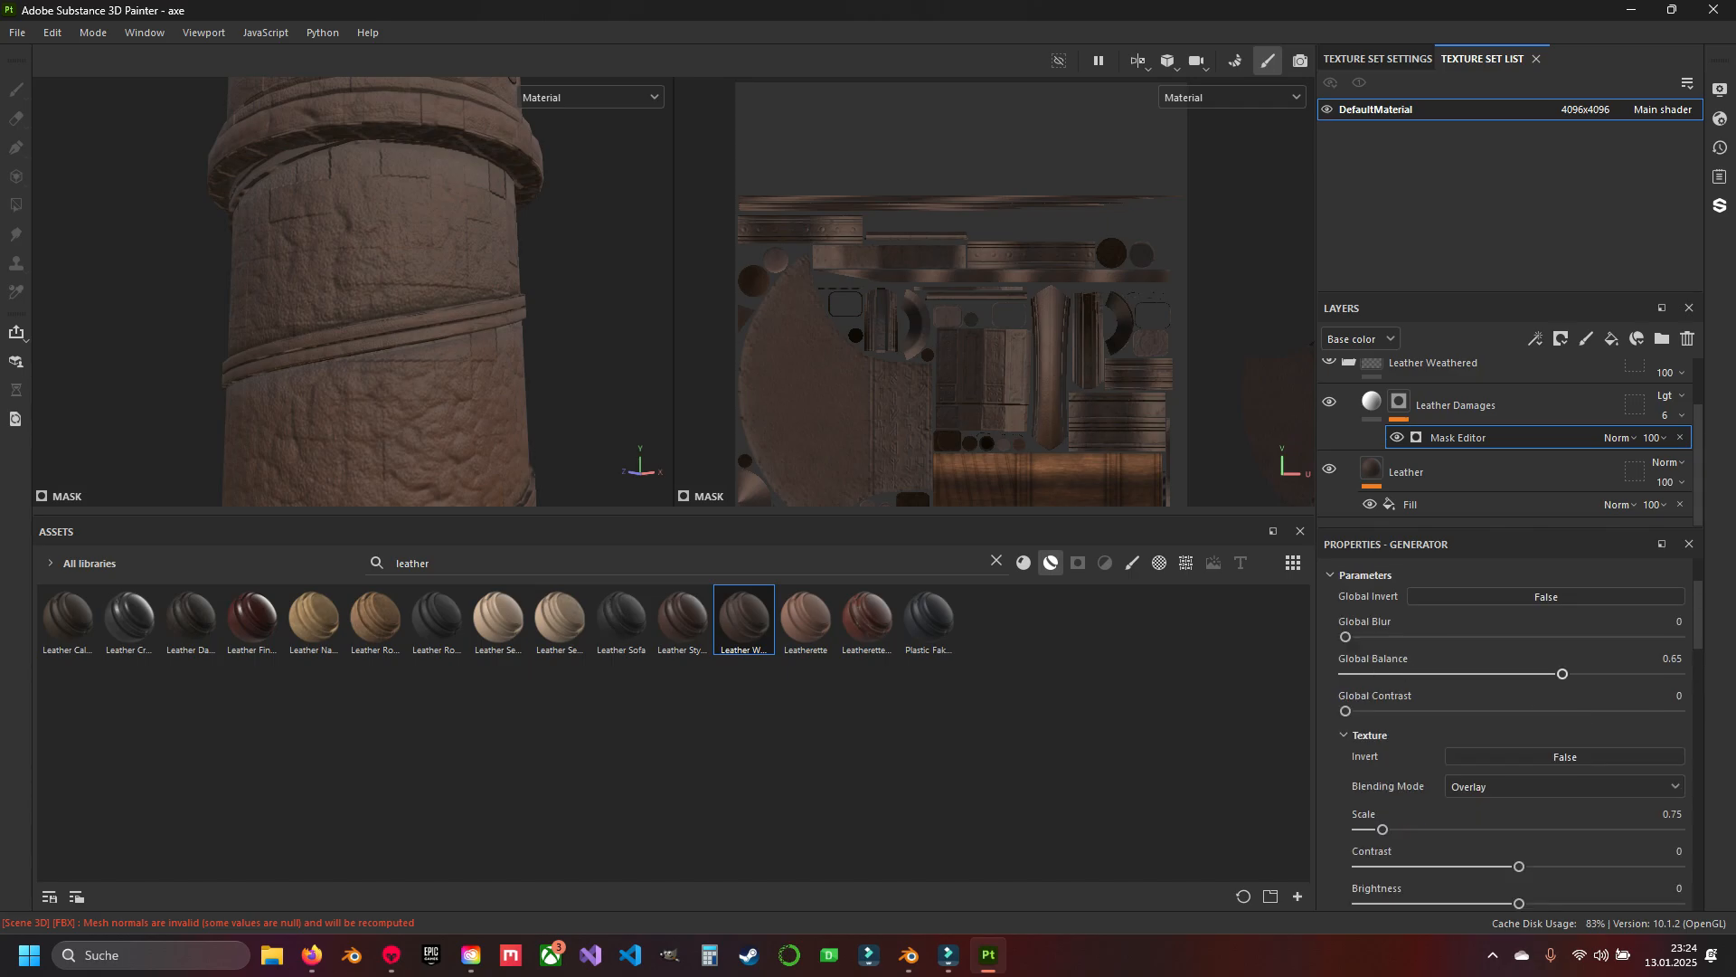
{"action": "scroll", "coordinate": [1505, 732], "scroll_direction": "up", "scroll_amount": 2}
Set the Leather fill layer's tiling to 7.
{"action": "left_click", "coordinate": [1438, 472]}
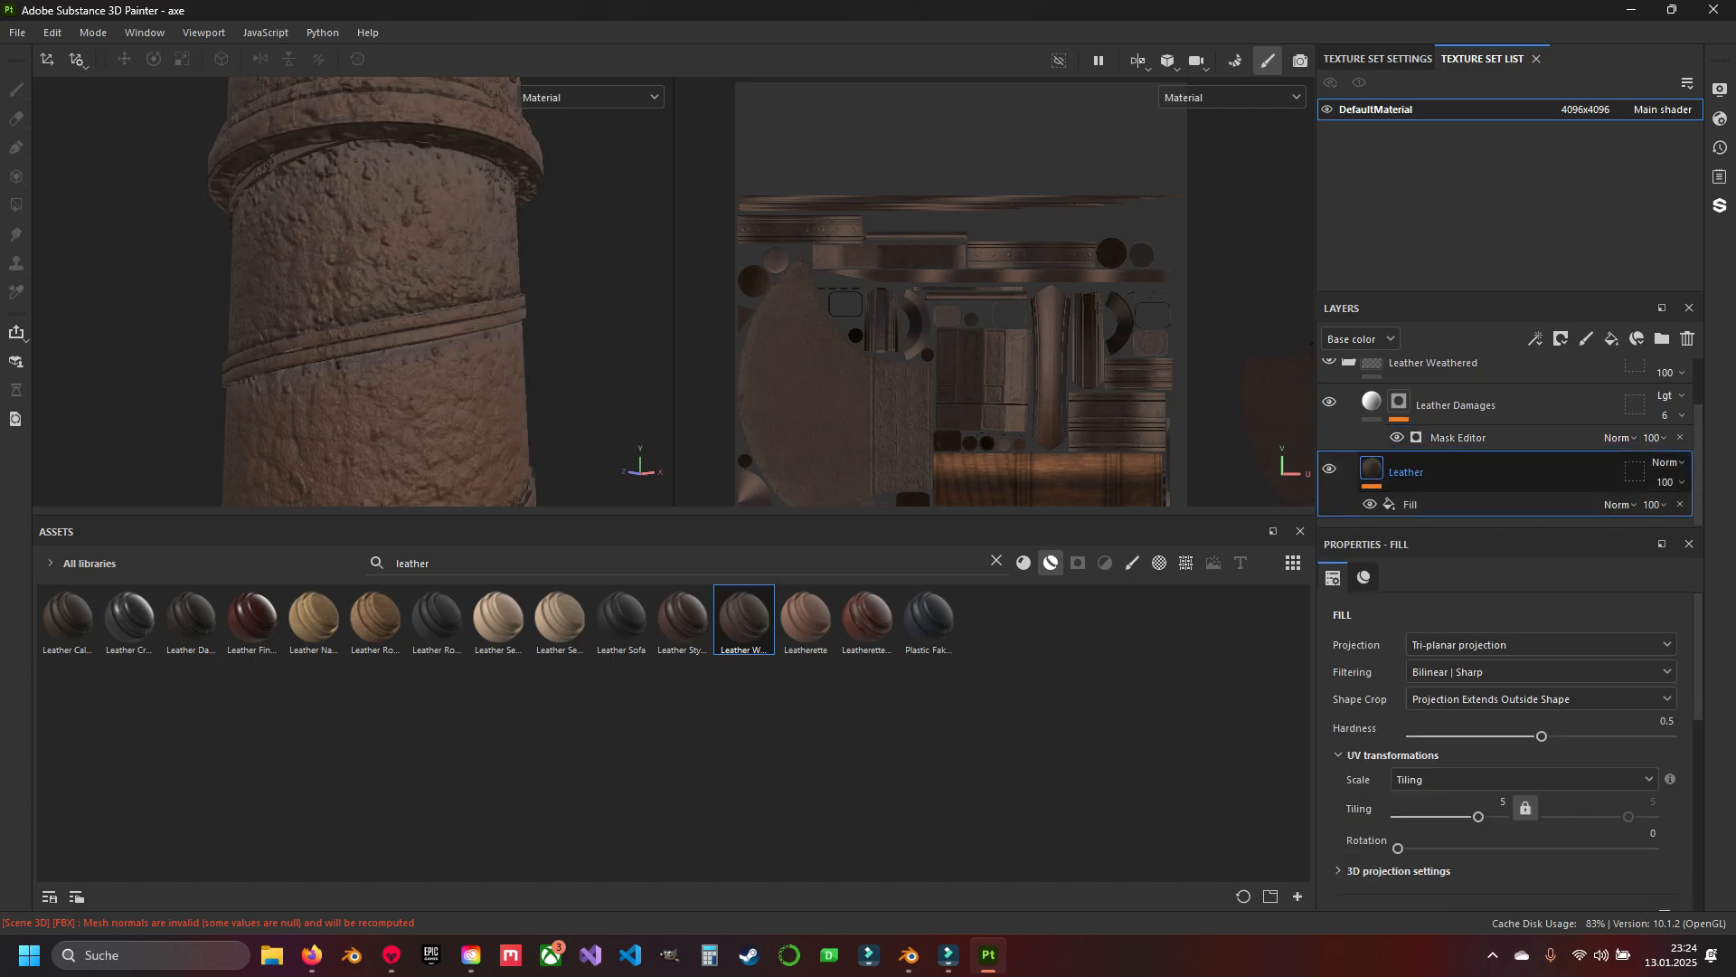
{"action": "scroll", "coordinate": [1501, 732], "scroll_direction": "down", "scroll_amount": 1}
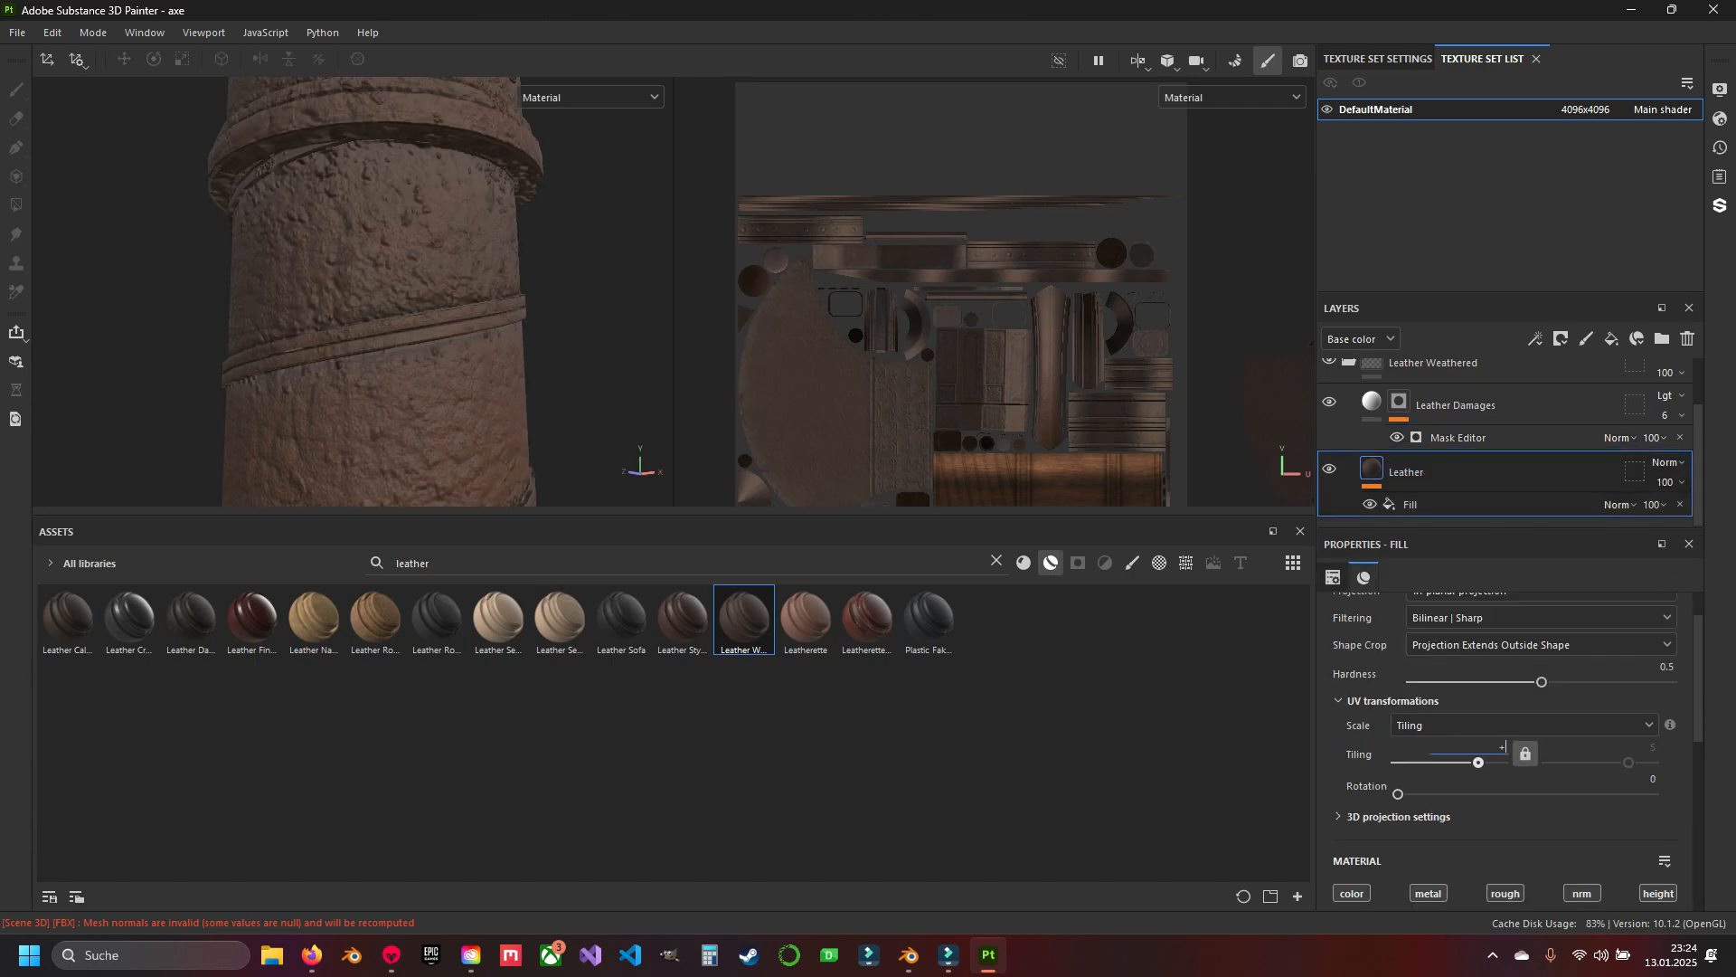
{"action": "key", "text": "Return"}
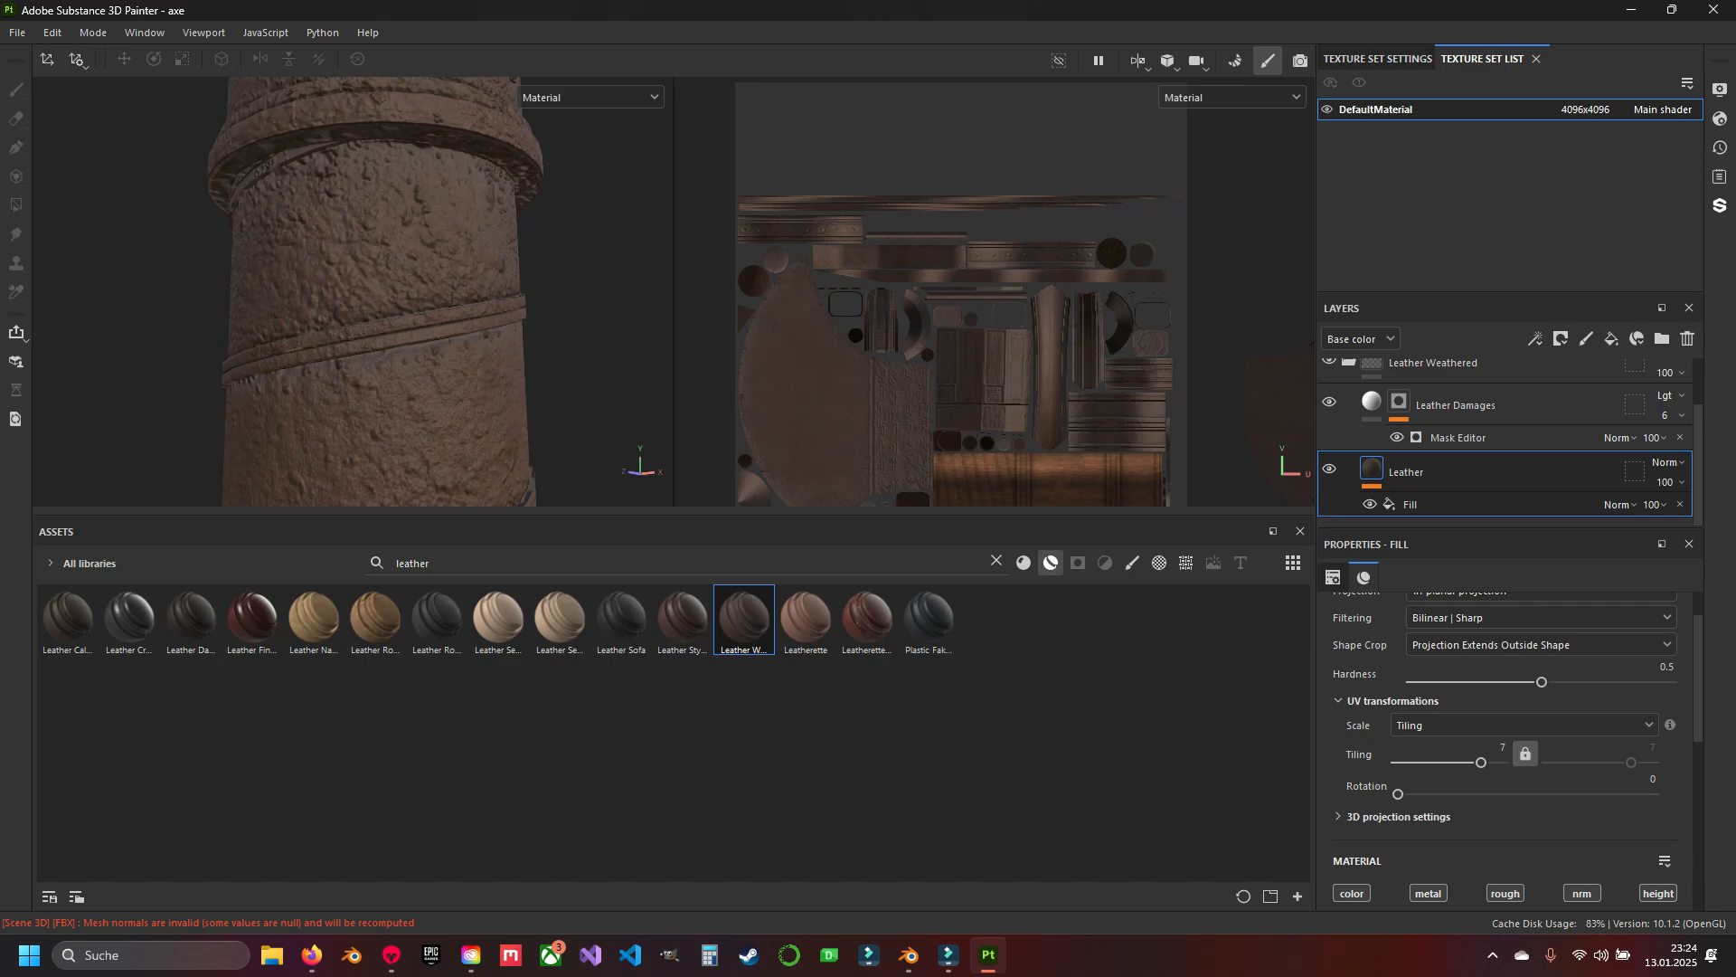
Reduce the Leather fill material's height range to 0.03, checking the relief around the grip's spiral band.
{"action": "scroll", "coordinate": [1505, 751], "scroll_direction": "down", "scroll_amount": 6}
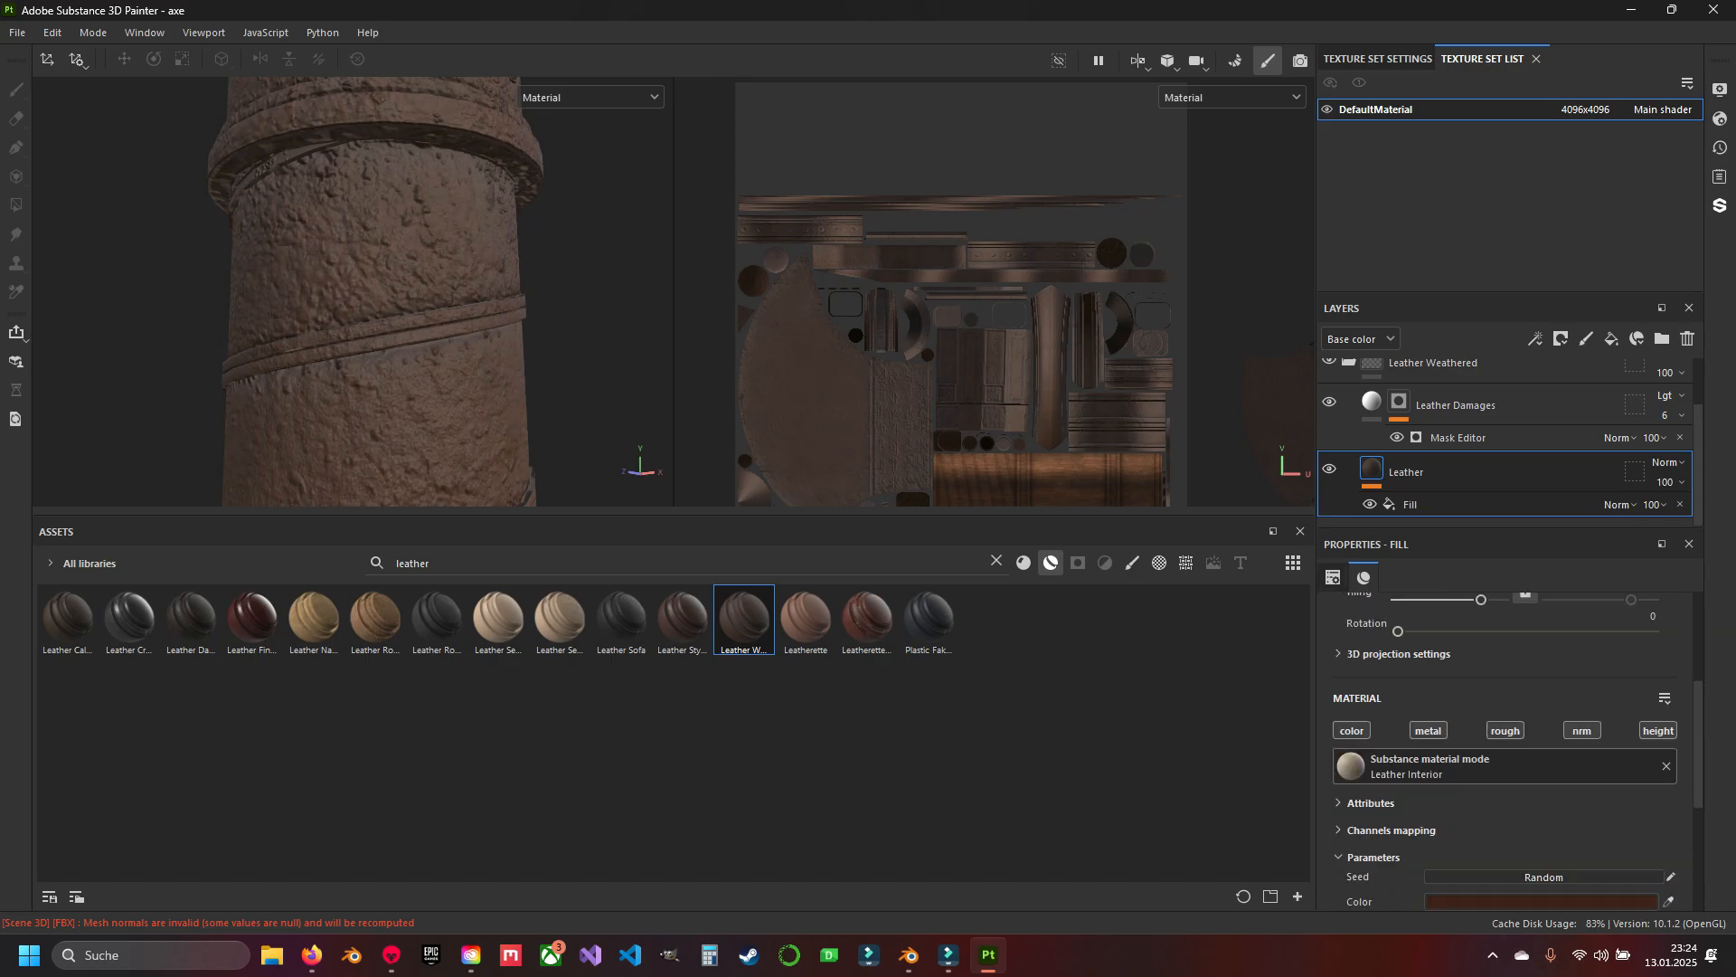
{"action": "scroll", "coordinate": [1506, 777], "scroll_direction": "down", "scroll_amount": 1}
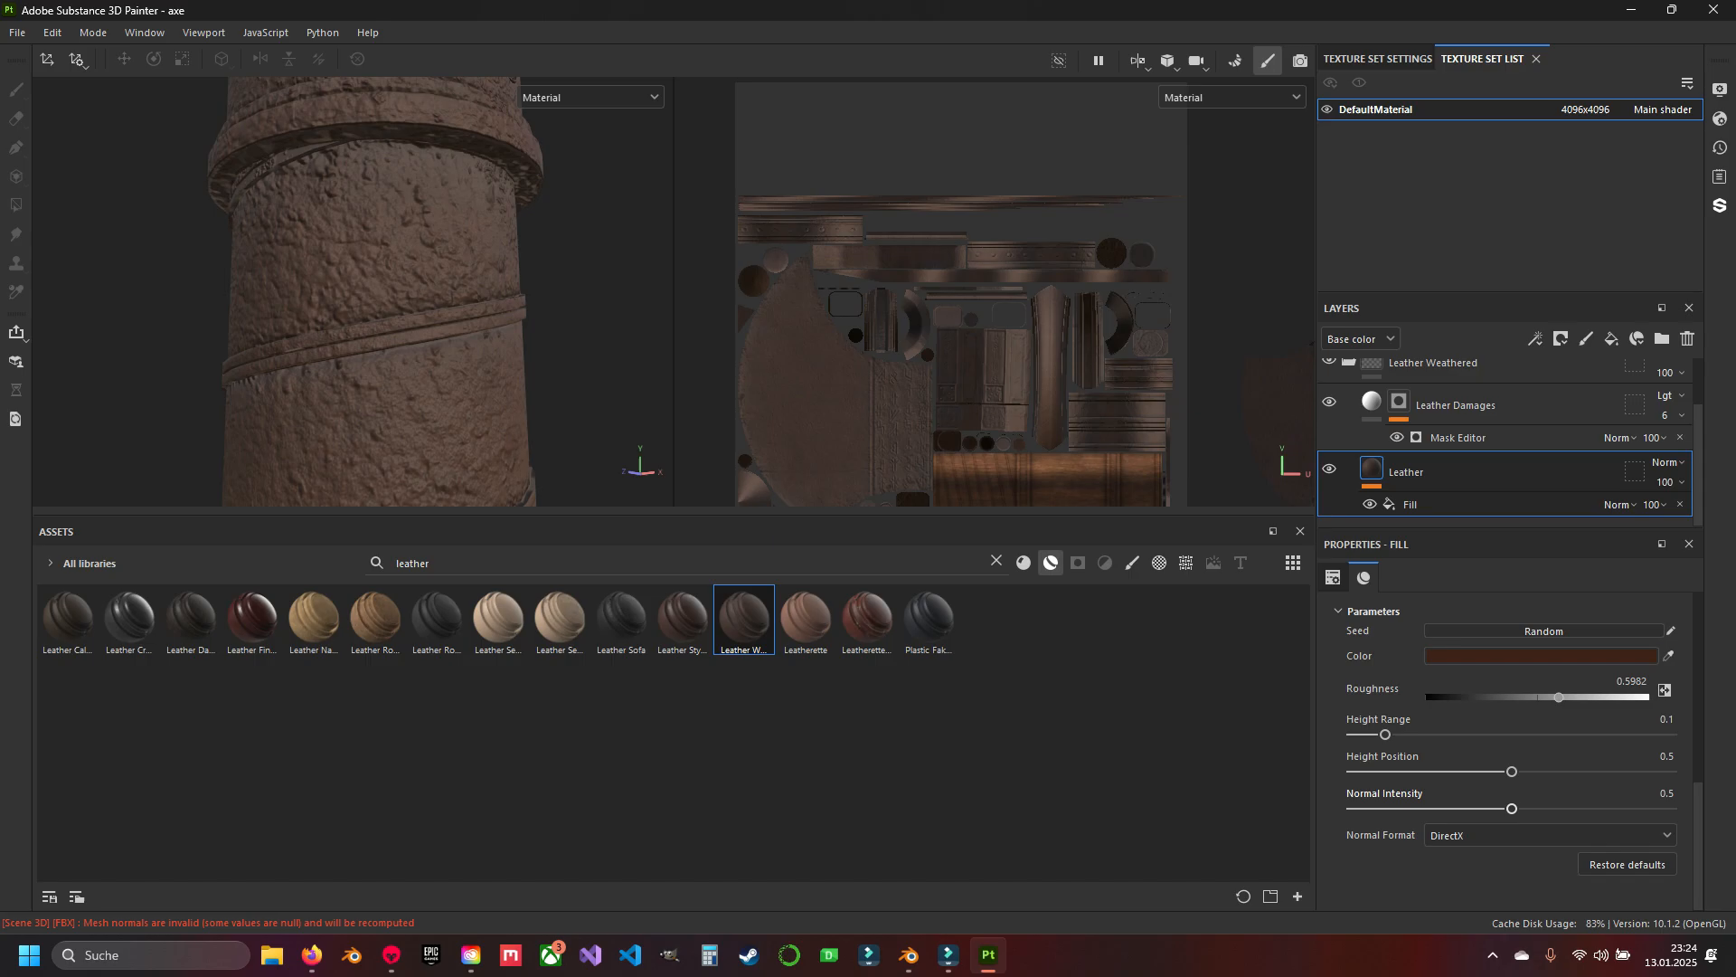
{"action": "mouse_move", "coordinate": [361, 298]}
{"action": "left_mouse_down", "text": "alt"}
{"action": "mouse_move", "coordinate": [398, 244]}
{"action": "mouse_move", "coordinate": [362, 298]}
{"action": "mouse_move", "coordinate": [380, 317]}
{"action": "left_mouse_up", "text": "alt"}
{"action": "scroll", "coordinate": [361, 298], "scroll_direction": "up", "scroll_amount": 3}
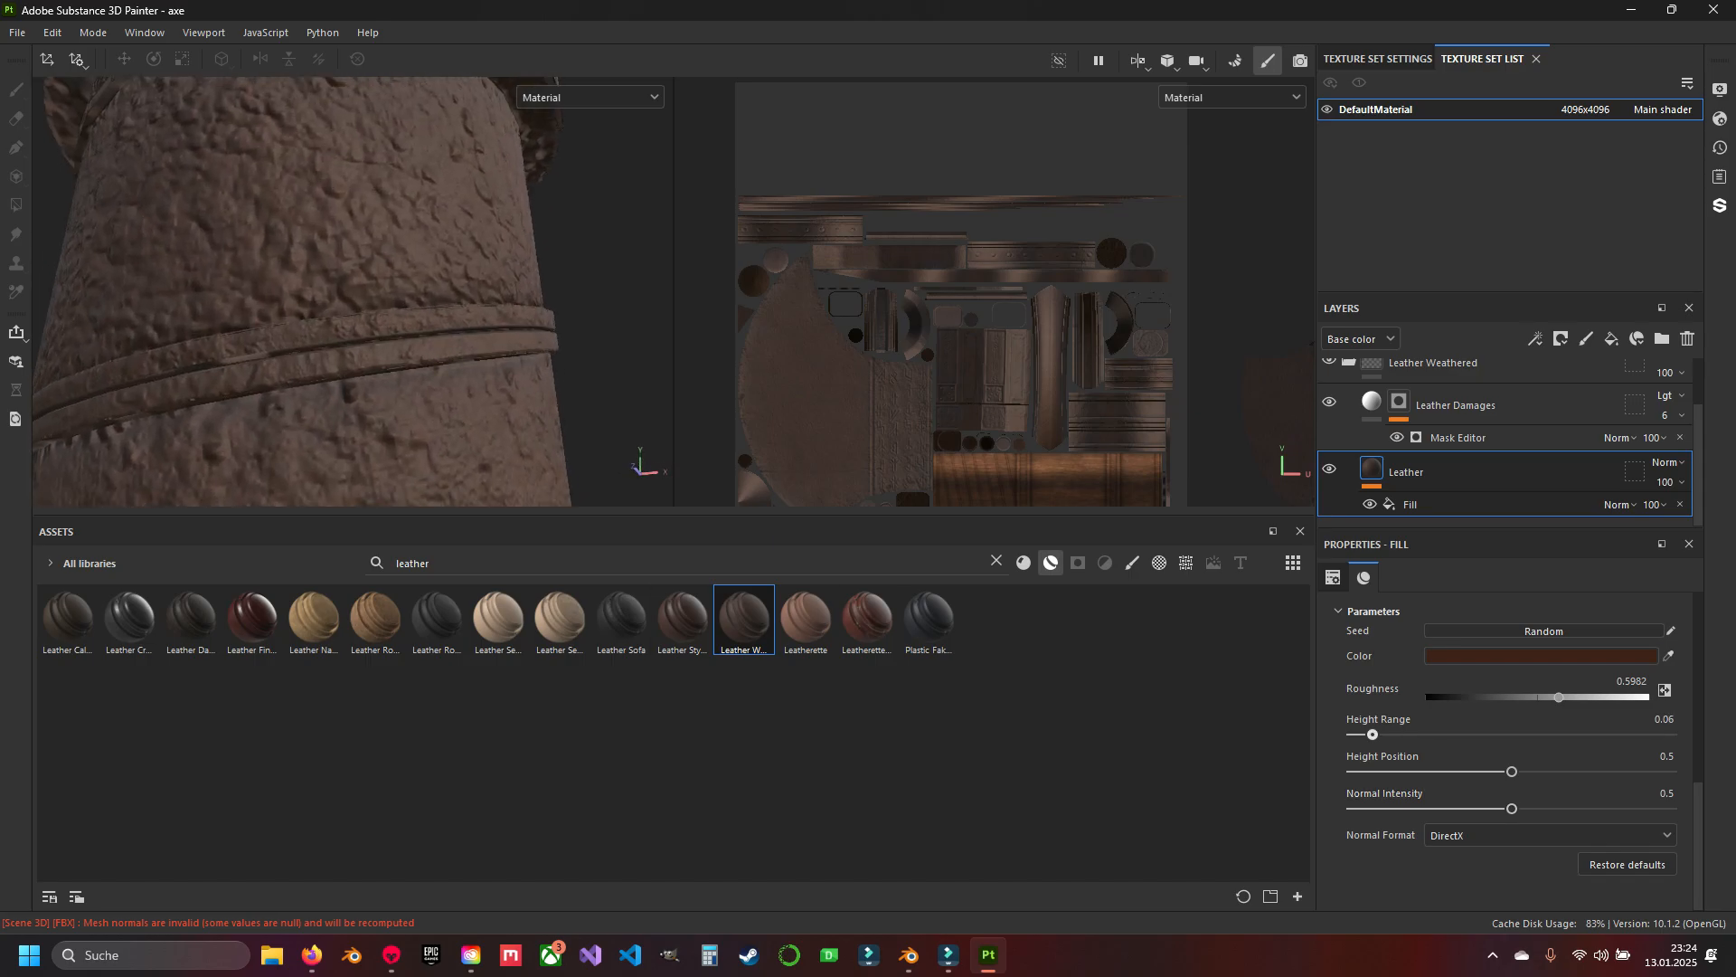
{"action": "left_click_drag", "start_coordinate": [1369, 734], "coordinate": [1363, 734]}
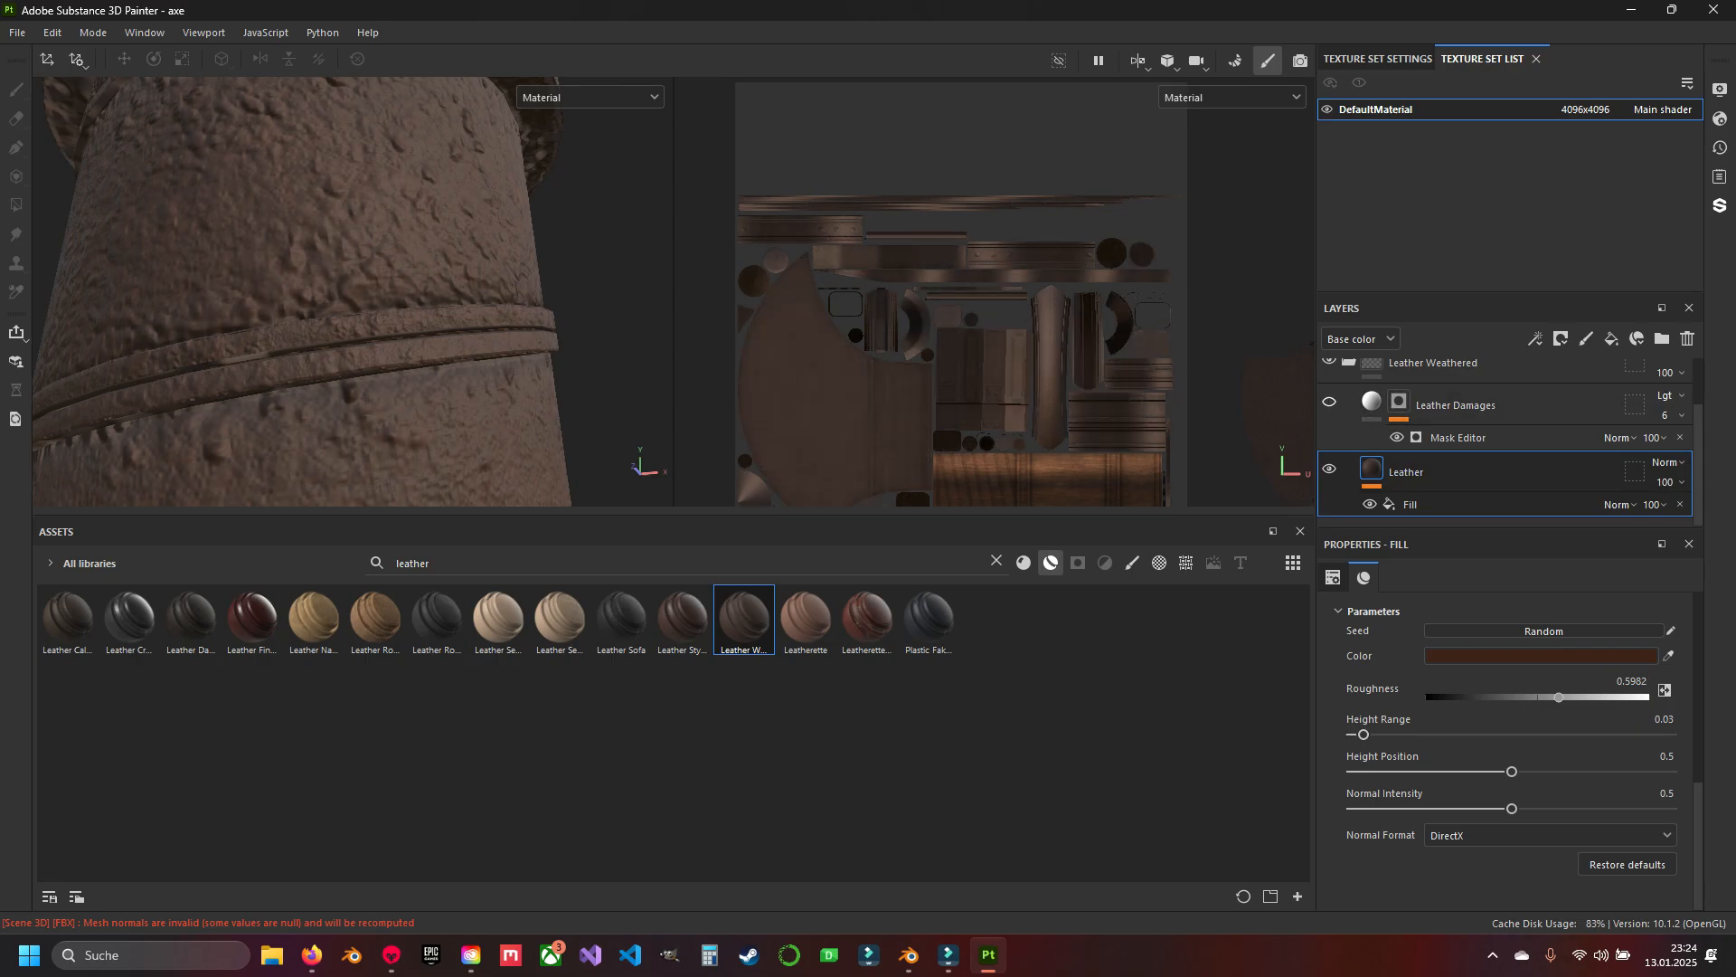
Set the curvature amount to 0.15 in the Mask Editor generator of Leather Damages.
{"action": "left_click", "coordinate": [1483, 438]}
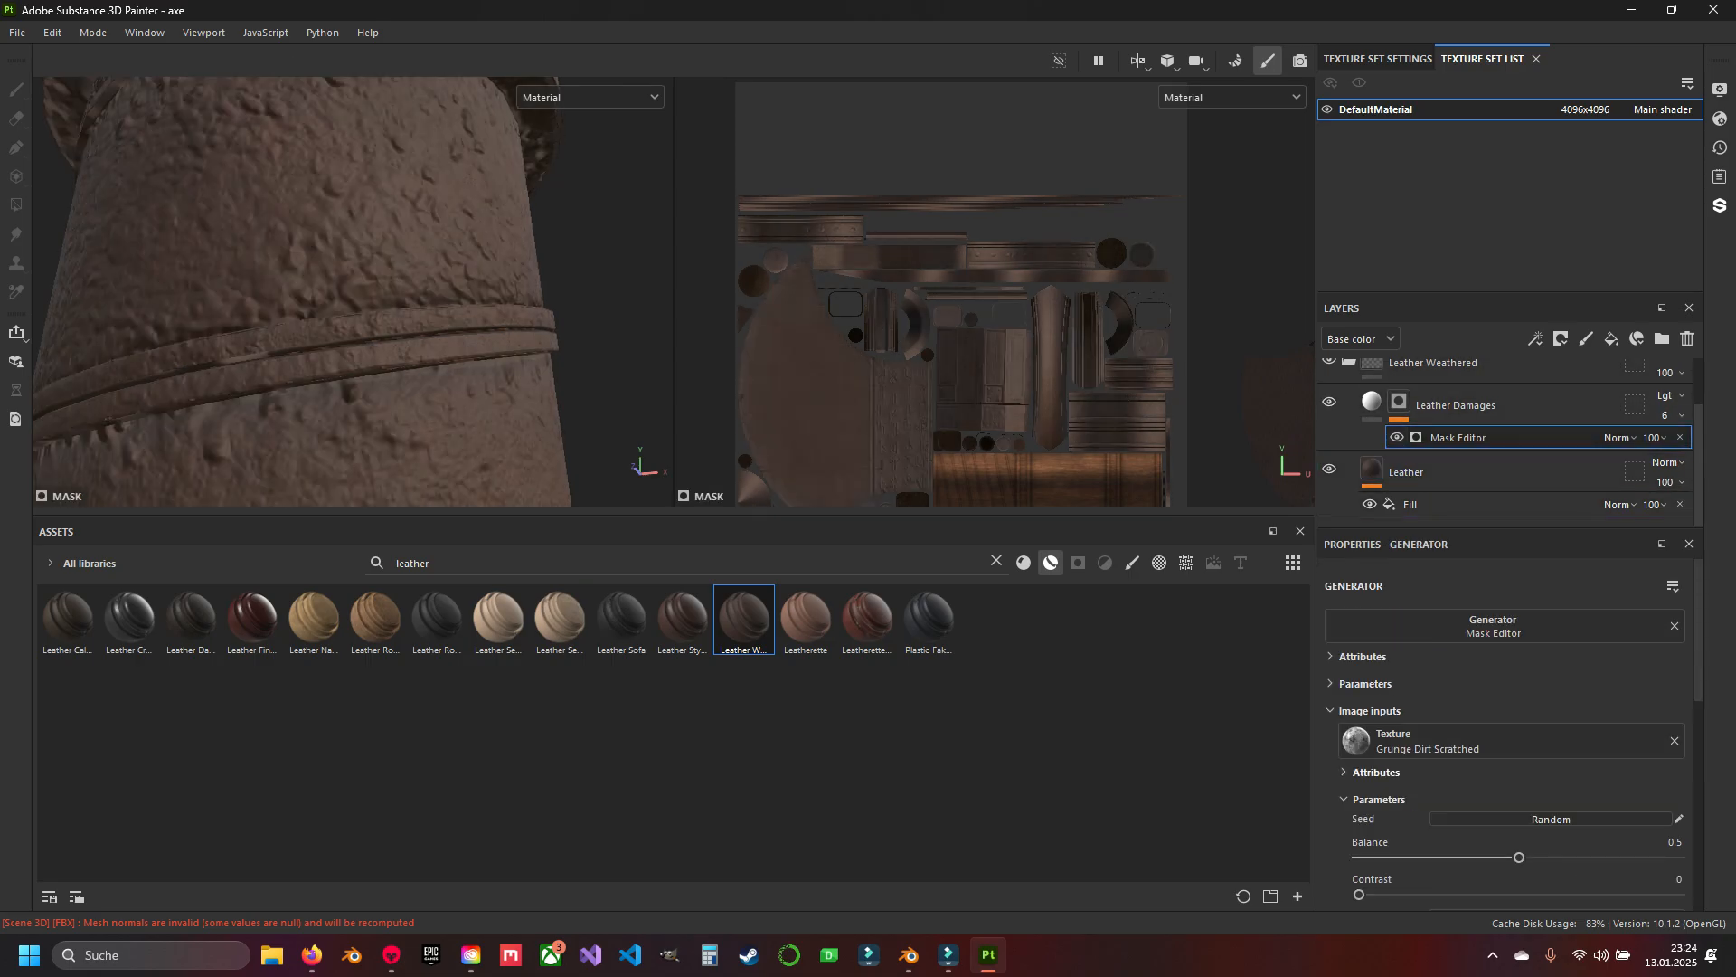
{"action": "scroll", "coordinate": [1519, 705], "scroll_direction": "down", "scroll_amount": 3}
{"action": "scroll", "coordinate": [1483, 705], "scroll_direction": "up", "scroll_amount": 3}
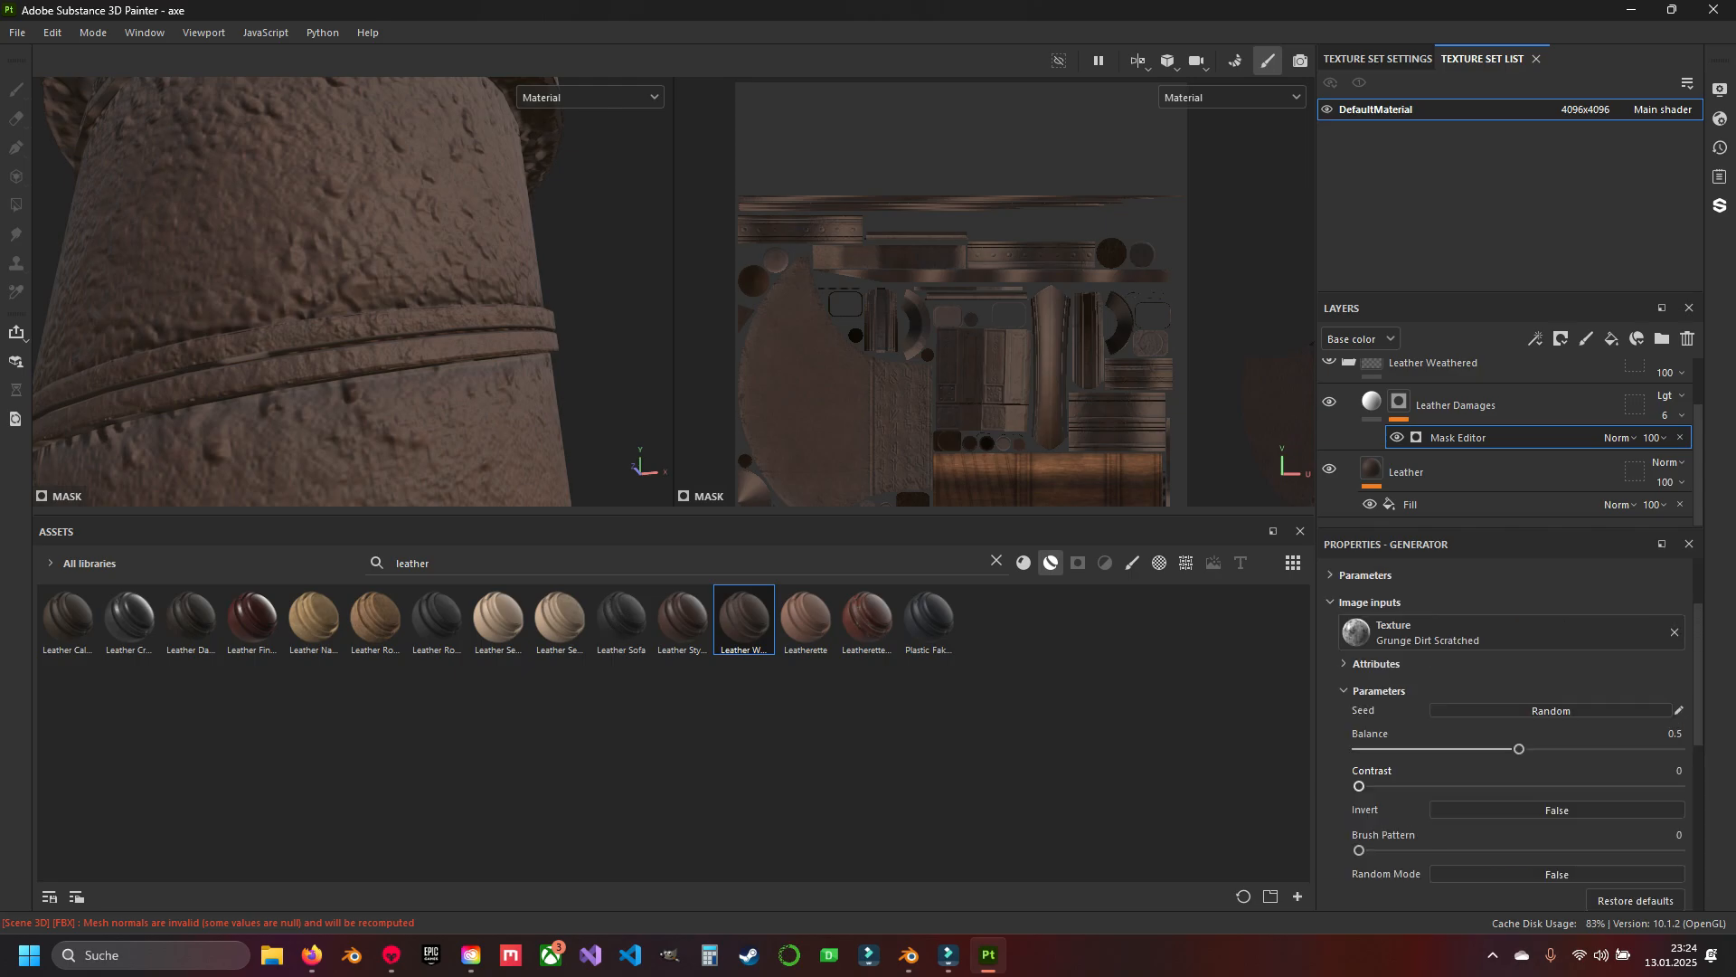
{"action": "left_click", "coordinate": [1376, 573]}
{"action": "scroll", "coordinate": [1447, 706], "scroll_direction": "down", "scroll_amount": 8}
{"action": "mouse_move", "coordinate": [1365, 791]}
{"action": "left_mouse_down"}
{"action": "mouse_move", "coordinate": [1543, 791]}
{"action": "mouse_move", "coordinate": [1392, 791]}
{"action": "left_mouse_up"}
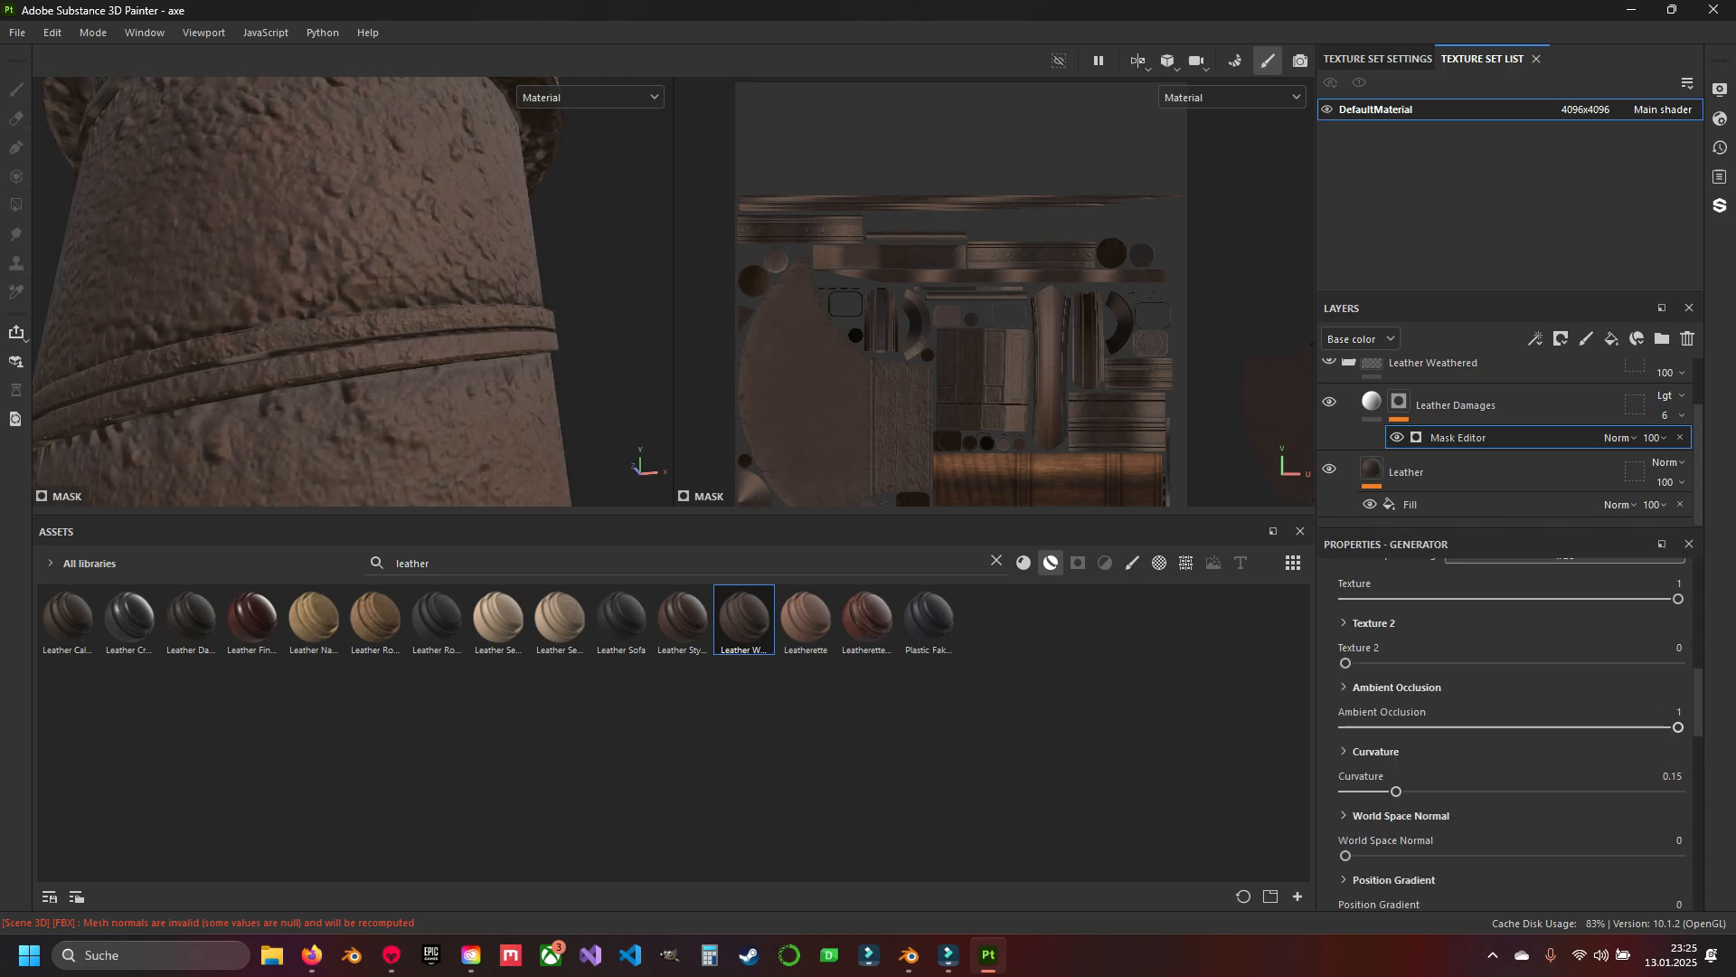
Try a lower ambient occlusion amount in the Mask Editor generator and return it to 1.
{"action": "left_click_drag", "start_coordinate": [1678, 727], "coordinate": [1487, 727]}
{"action": "left_click_drag", "start_coordinate": [1662, 727], "coordinate": [1679, 727]}
{"action": "scroll", "coordinate": [1447, 705], "scroll_direction": "up", "scroll_amount": 1}
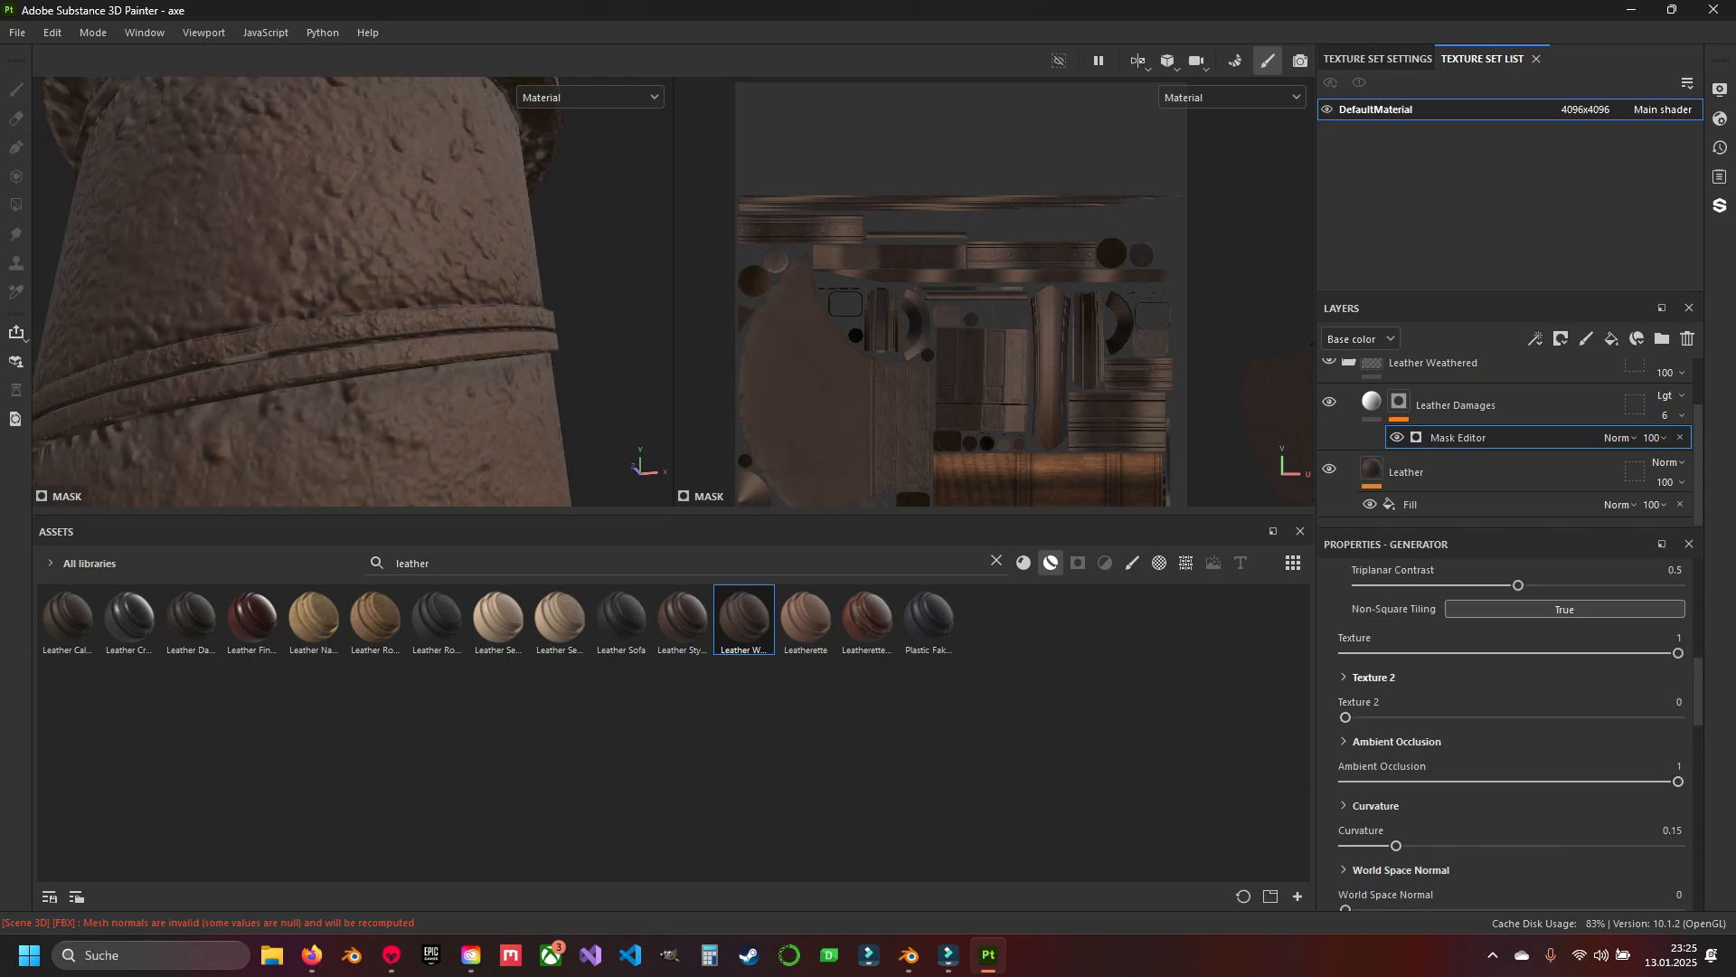
{"action": "left_click", "coordinate": [1371, 676]}
{"action": "left_click", "coordinate": [1372, 676]}
Set the mask generator's texture scale to 1.79 and turn off its triplanar projection.
{"action": "scroll", "coordinate": [1374, 680], "scroll_direction": "up", "scroll_amount": 5}
{"action": "mouse_move", "coordinate": [1385, 718]}
{"action": "left_mouse_down"}
{"action": "mouse_move", "coordinate": [1445, 718]}
{"action": "mouse_move", "coordinate": [1416, 718]}
{"action": "left_mouse_up"}
{"action": "scroll", "coordinate": [389, 289], "scroll_direction": "down", "scroll_amount": 4}
{"action": "scroll", "coordinate": [388, 289], "scroll_direction": "down", "scroll_amount": 5}
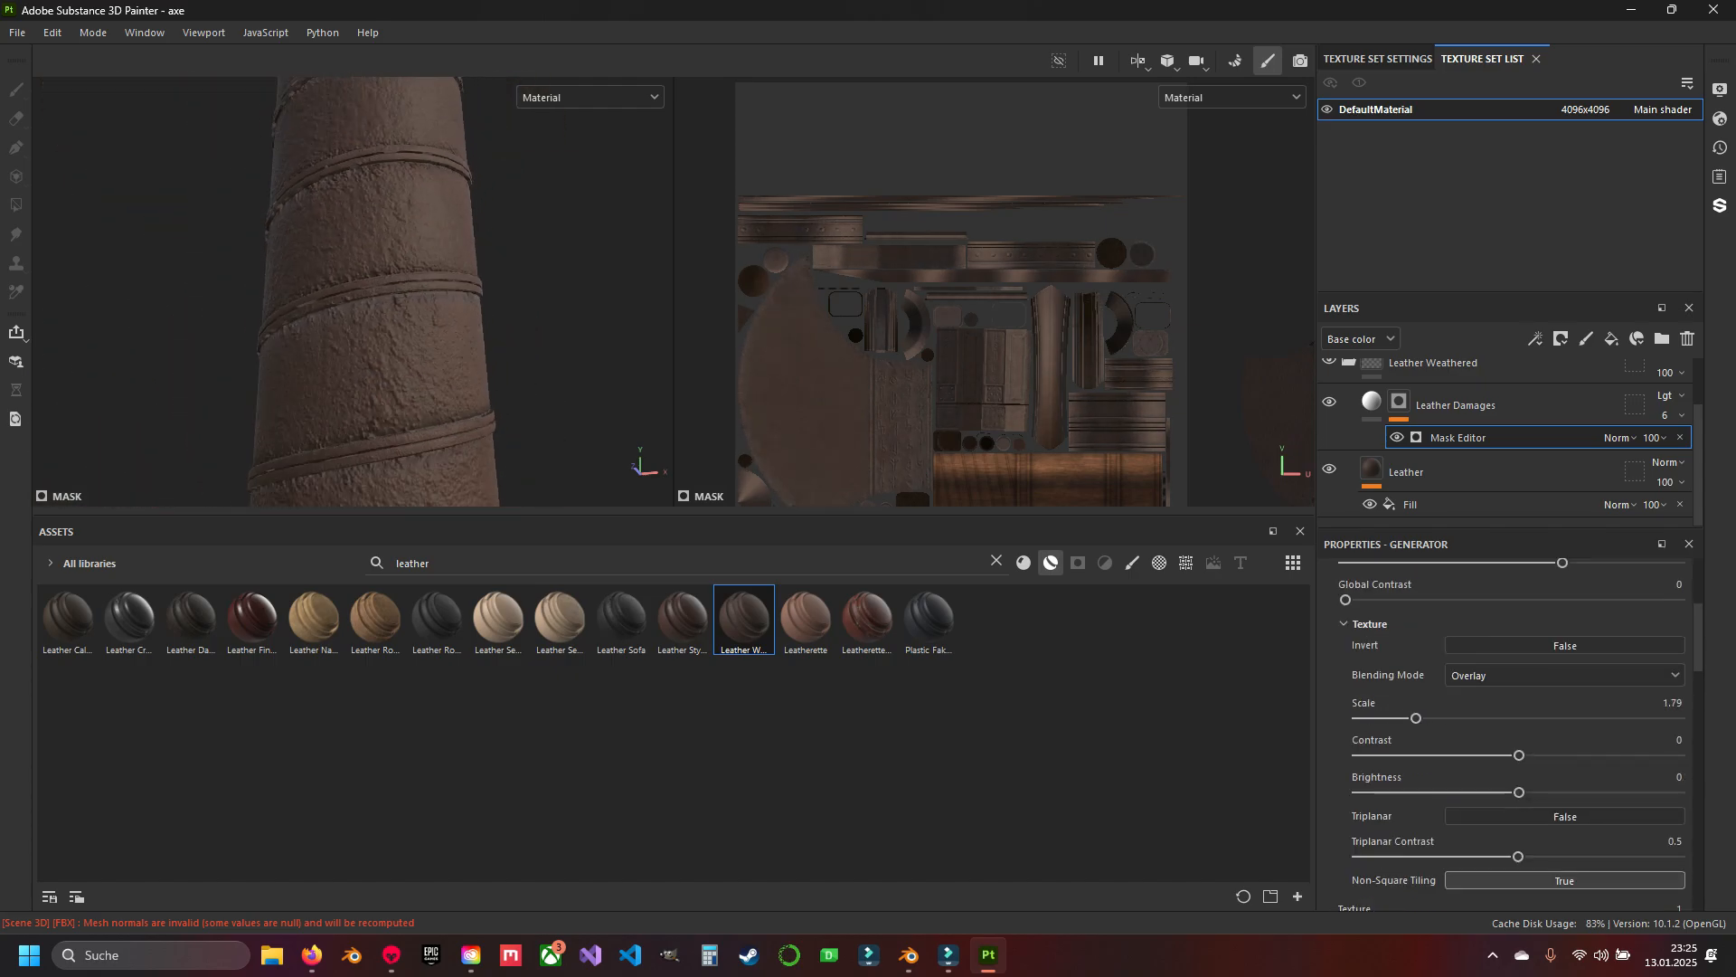
Add a black mask to the Leather Weathered group.
{"action": "middle_click_drag", "start_coordinate": [389, 289], "coordinate": [331, 461], "text": "alt"}
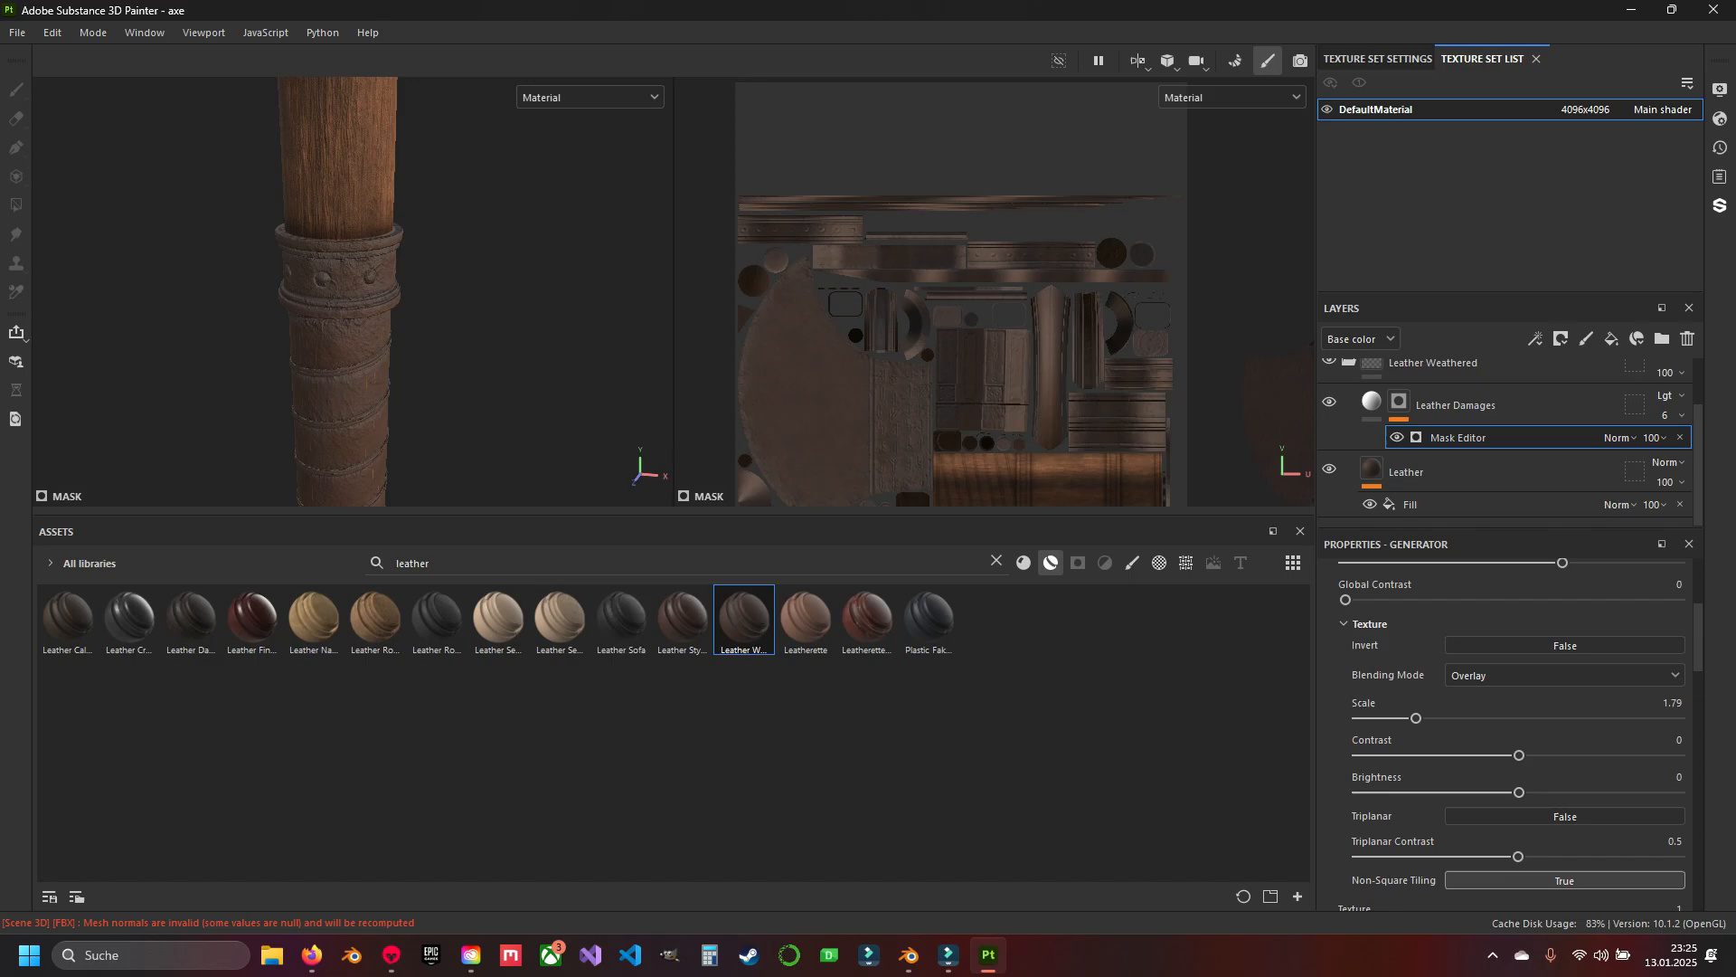
{"action": "left_click_drag", "start_coordinate": [330, 461], "coordinate": [339, 388], "text": "alt"}
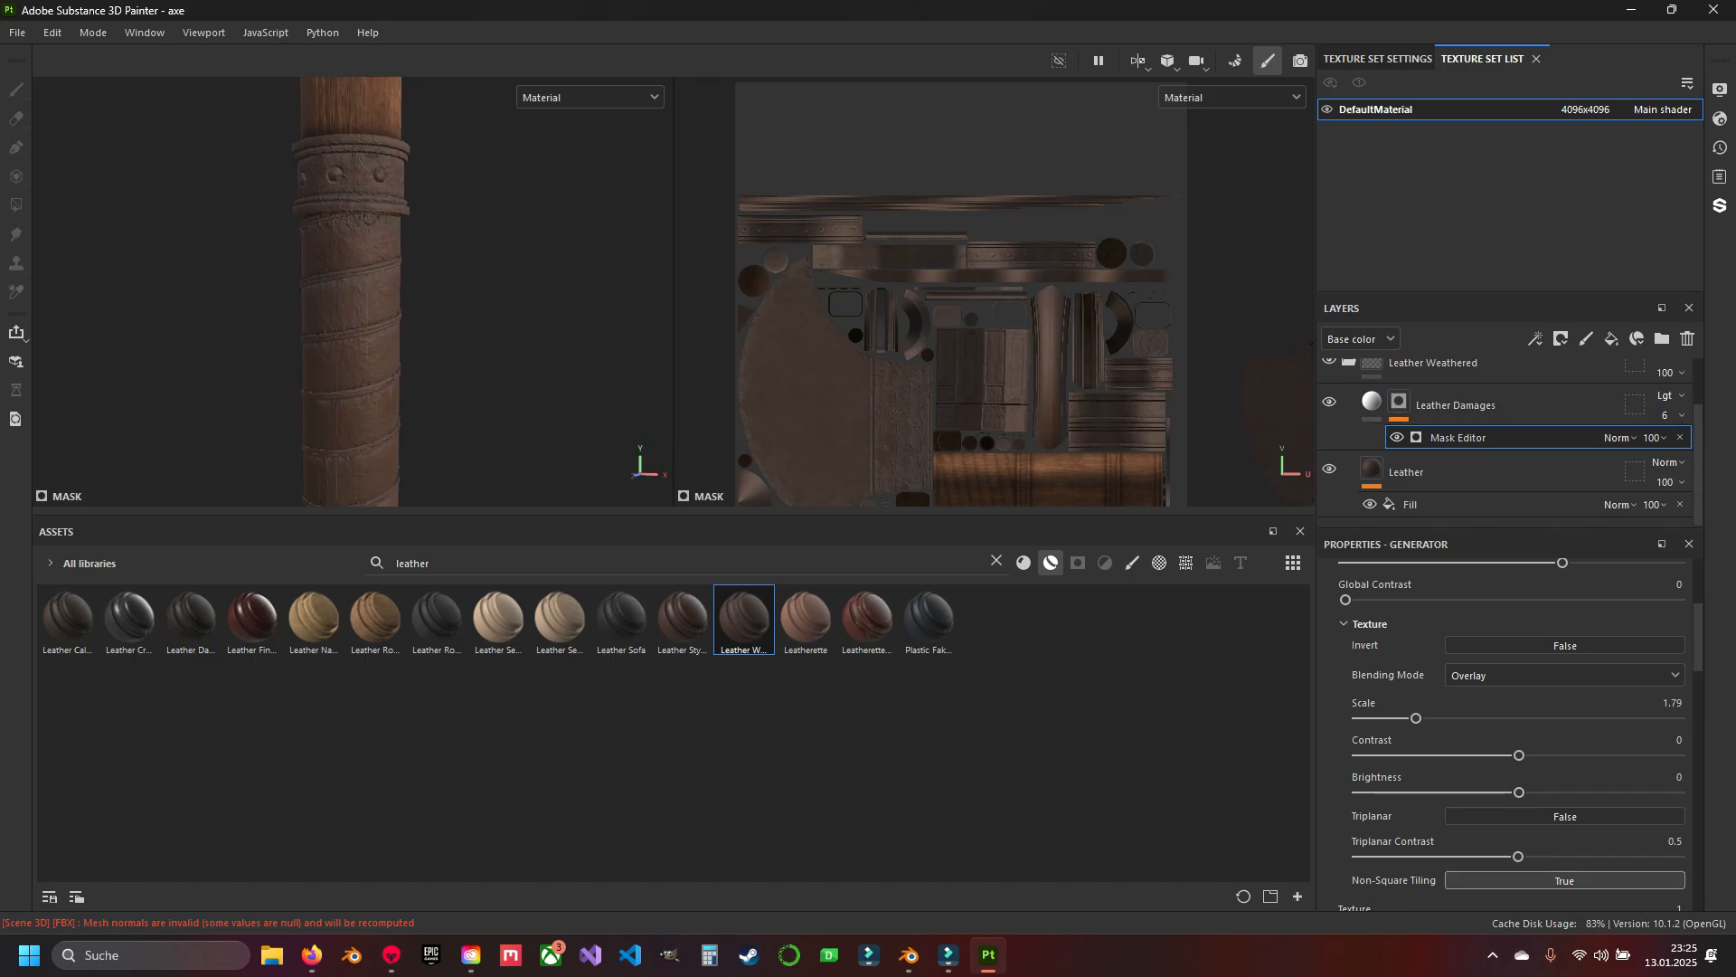
{"action": "scroll", "coordinate": [1411, 460], "scroll_direction": "up", "scroll_amount": 2}
{"action": "left_click", "coordinate": [1348, 421]}
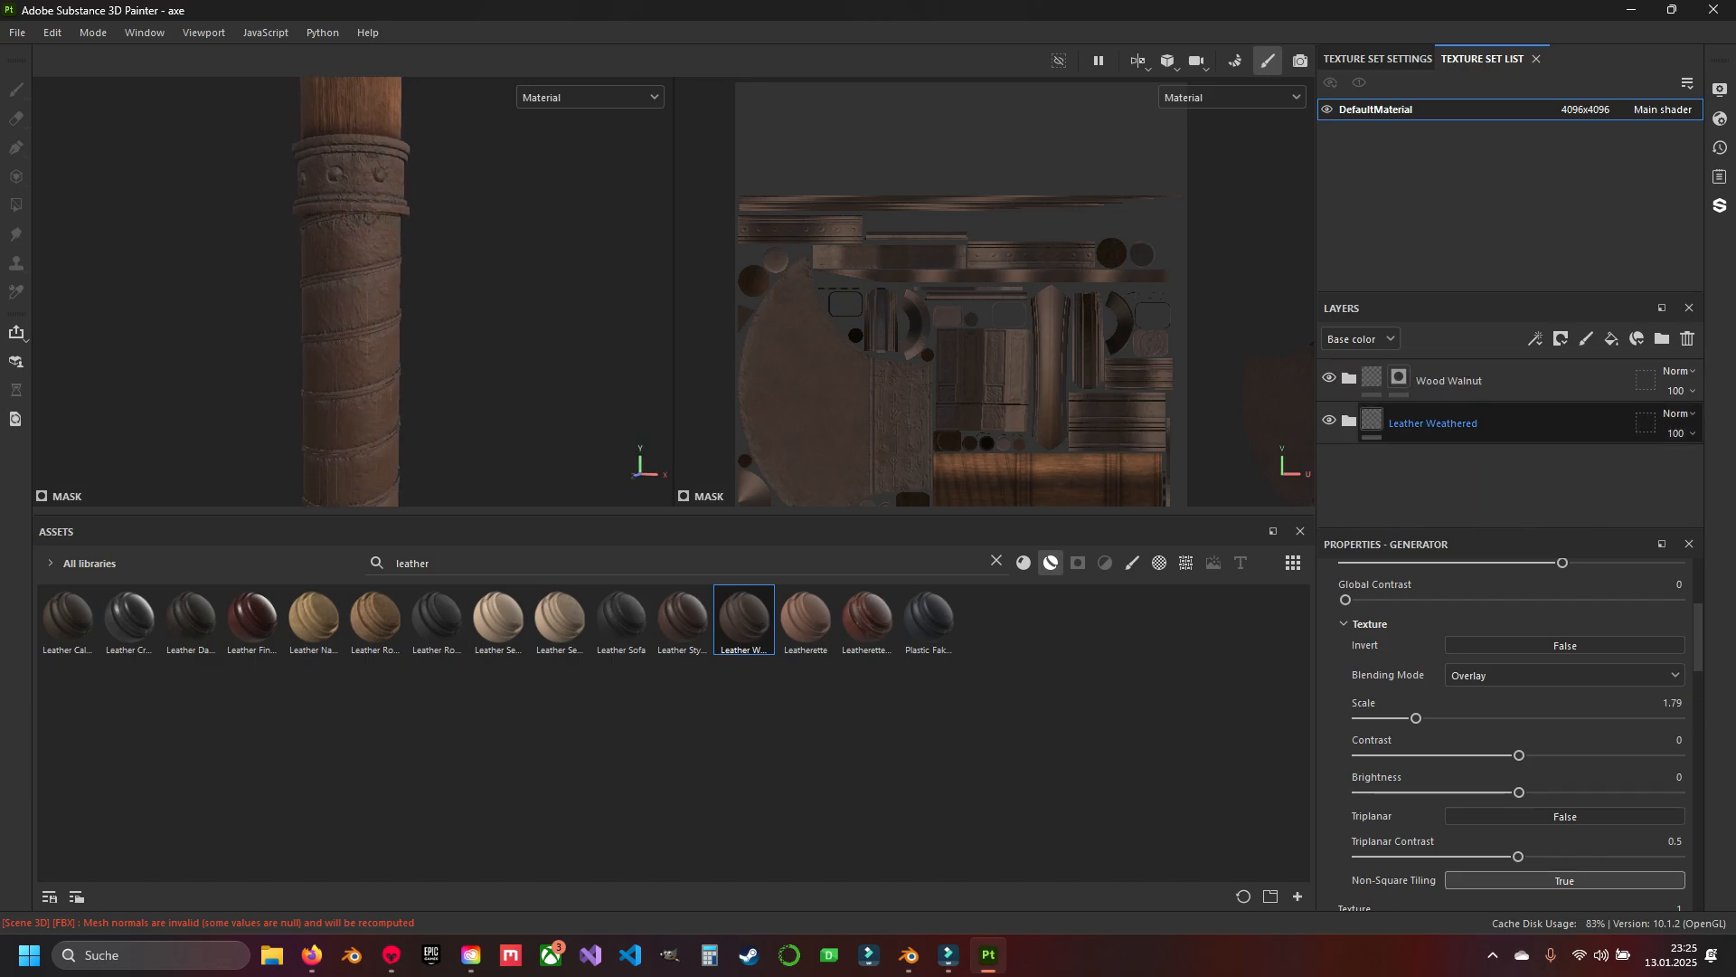
{"action": "right_click", "coordinate": [1431, 422]}
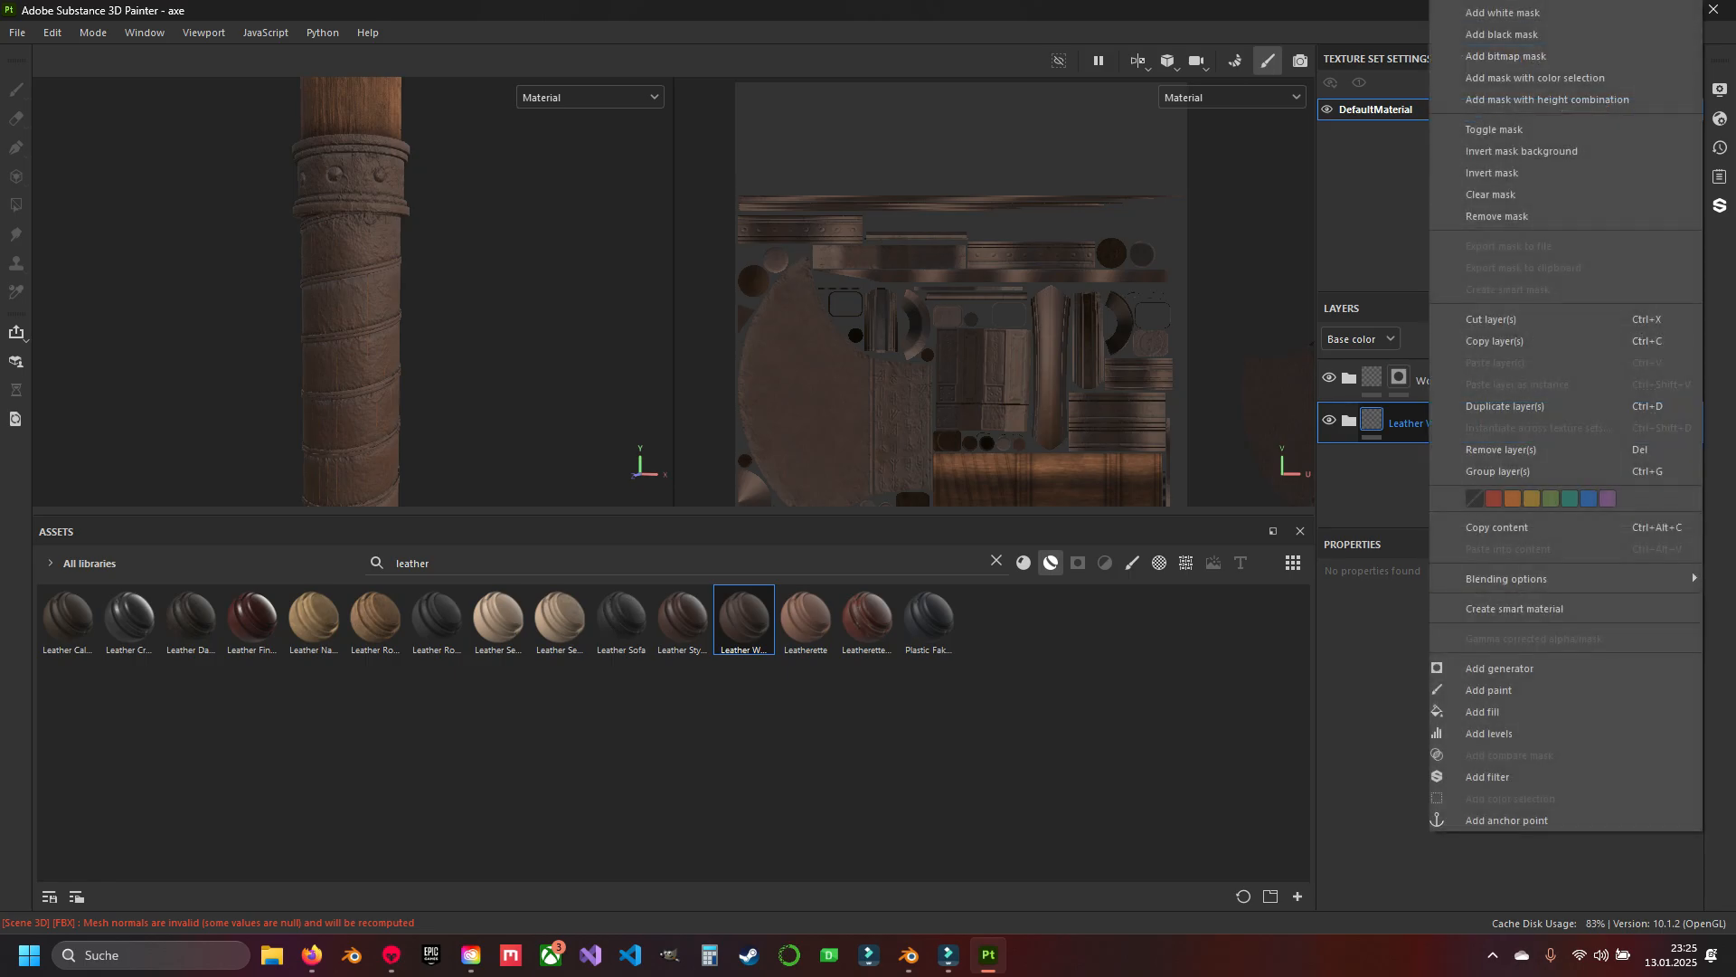
{"action": "left_click", "coordinate": [1501, 34]}
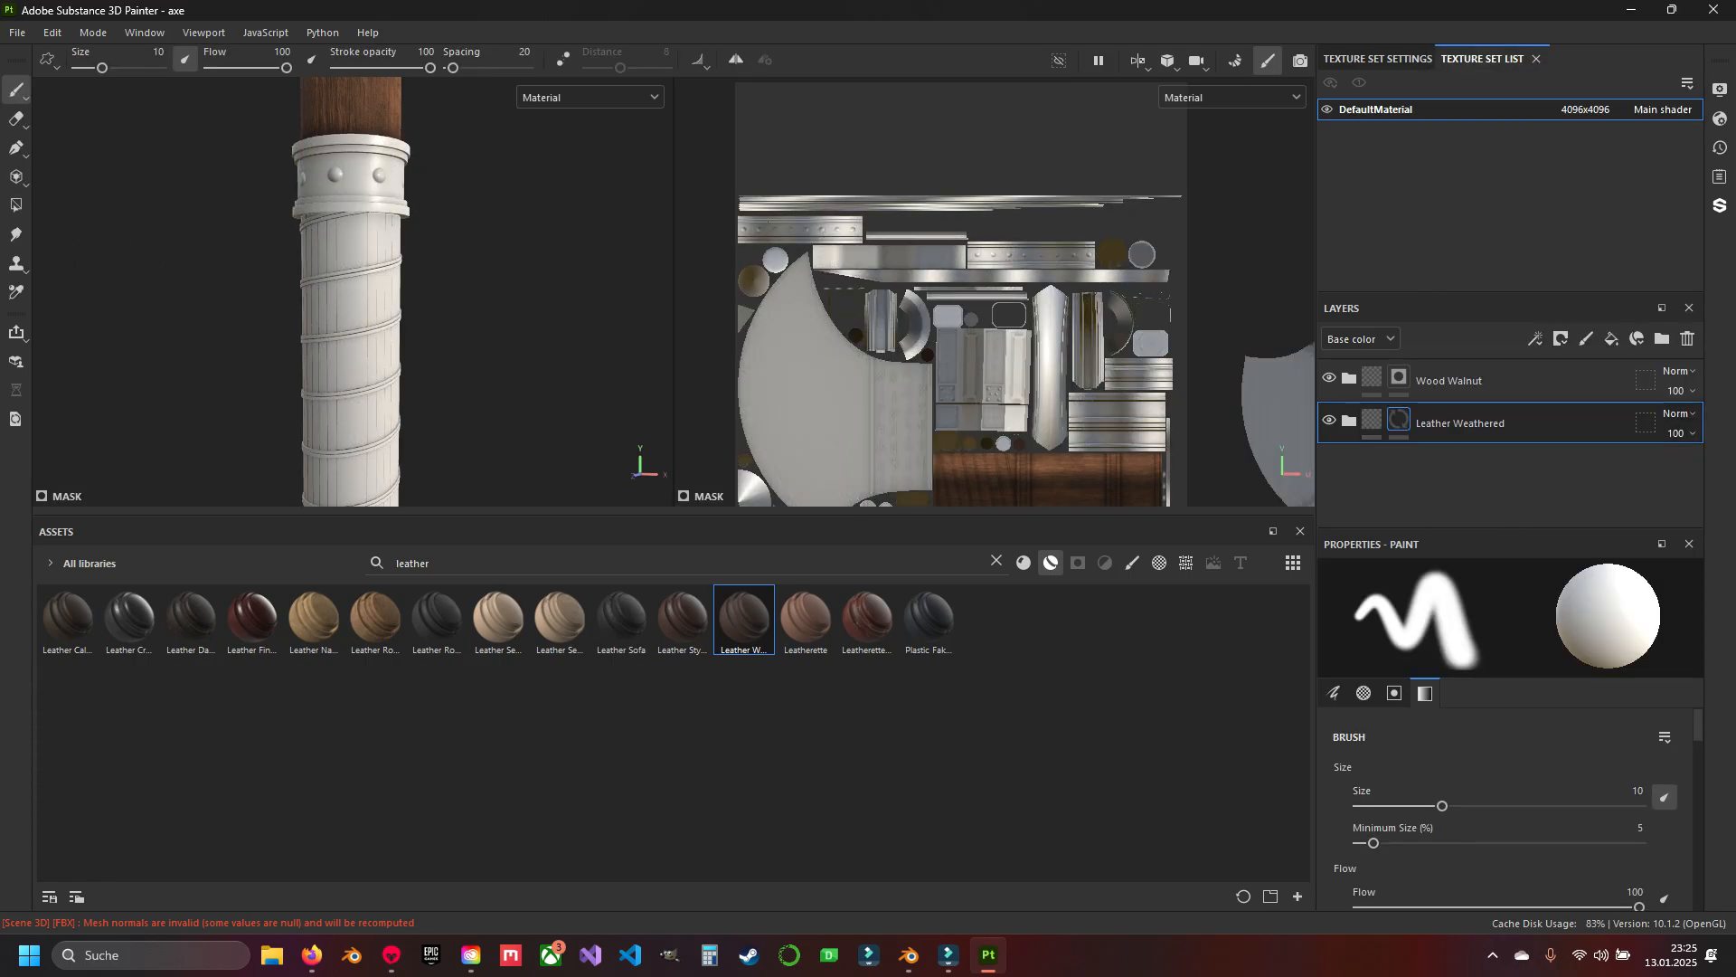
Reveal Leather Weathered only on the wrapped grip by filling that whole mesh piece in the mask with Polygon Fill.
{"action": "left_click", "coordinate": [15, 205]}
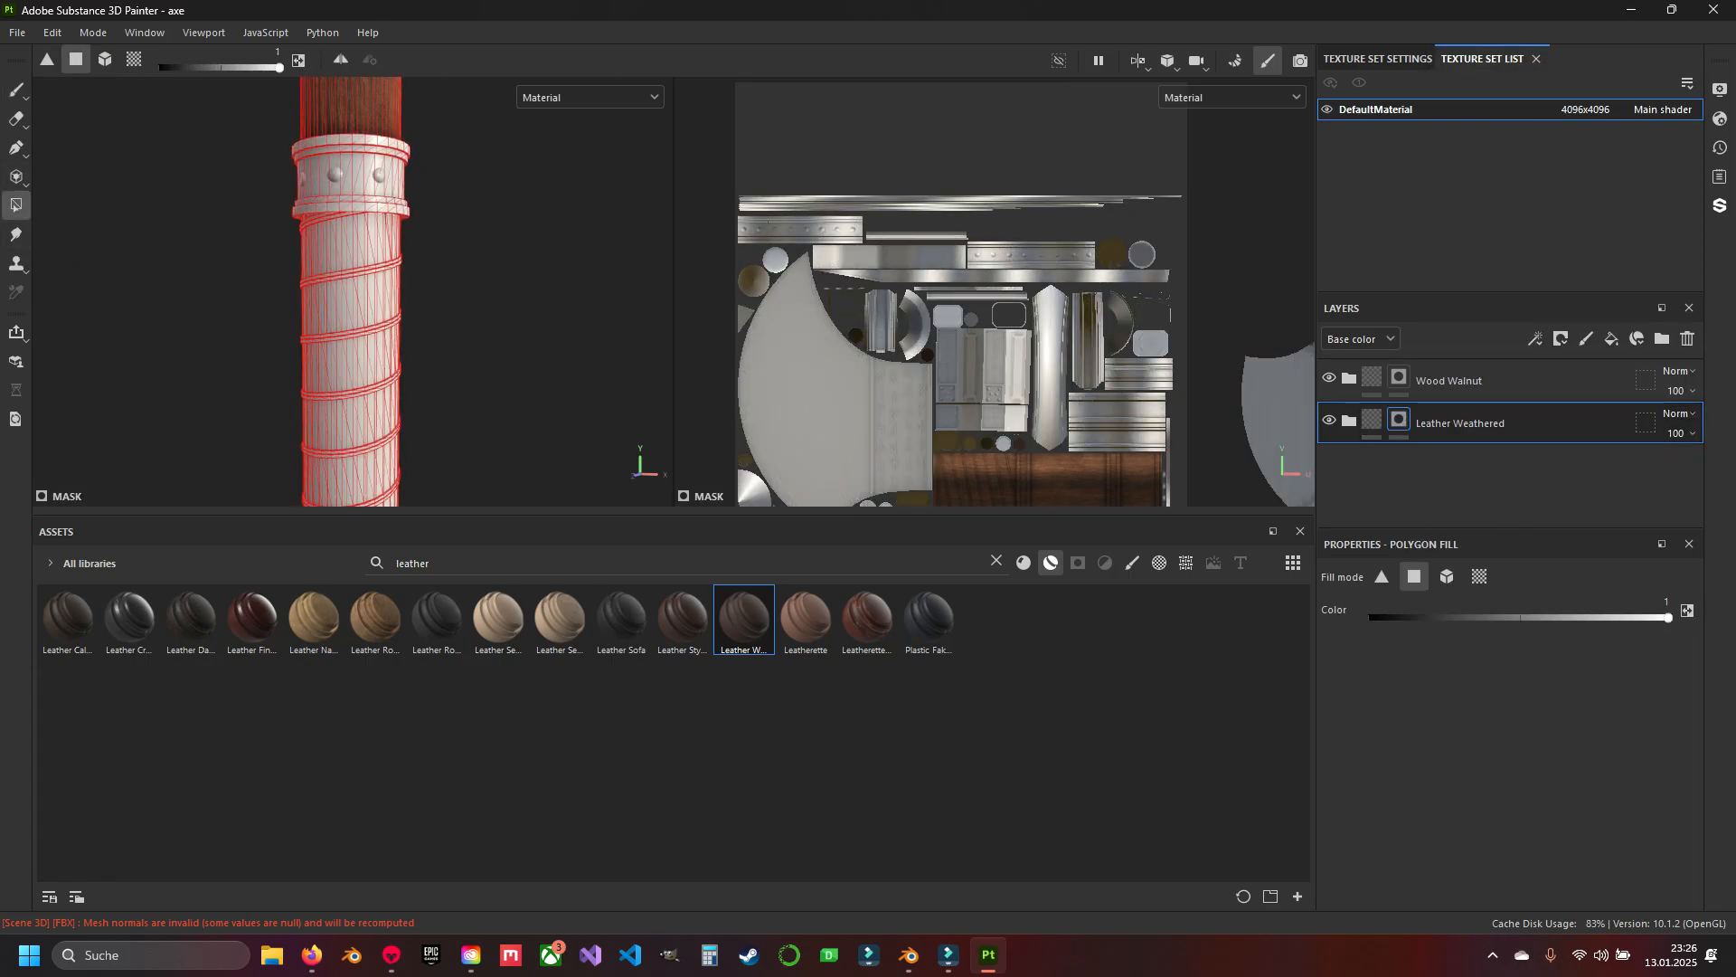
{"action": "left_click", "coordinate": [105, 58]}
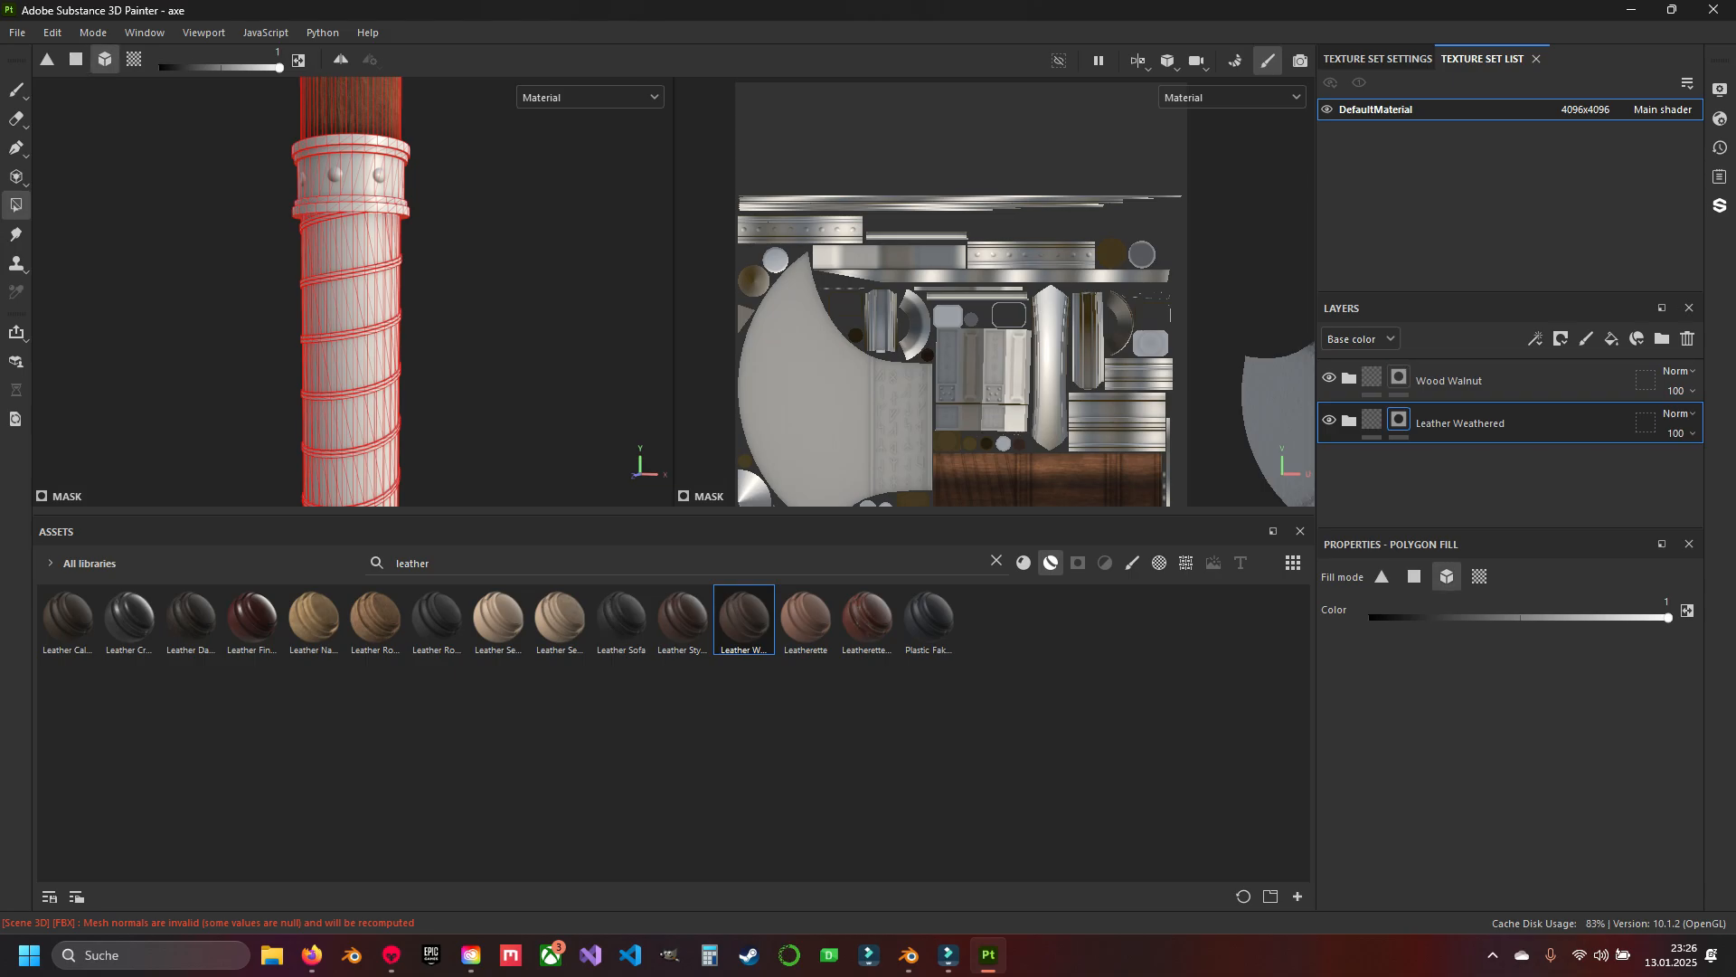
{"action": "left_click", "coordinate": [373, 312]}
{"action": "left_click", "coordinate": [16, 90]}
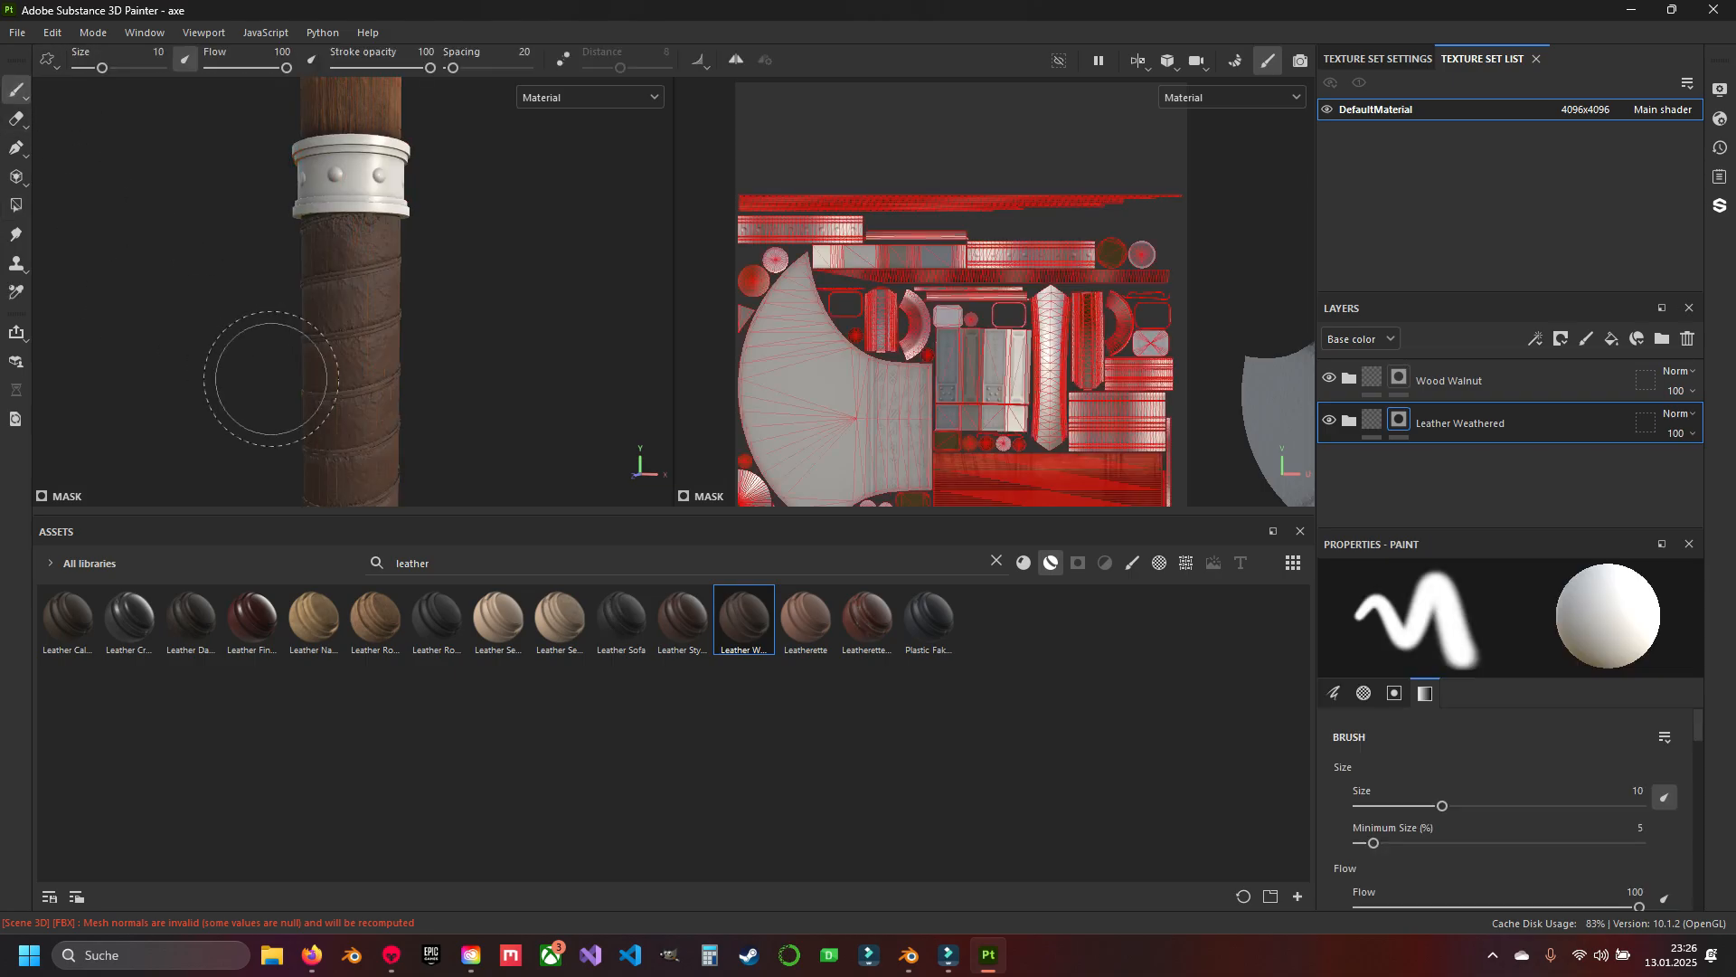
{"action": "middle_click_drag", "start_coordinate": [271, 380], "coordinate": [387, 202]}
{"action": "middle_click_drag", "start_coordinate": [436, 309], "coordinate": [398, 398]}
{"action": "scroll", "coordinate": [390, 267], "scroll_direction": "up", "scroll_amount": 3}
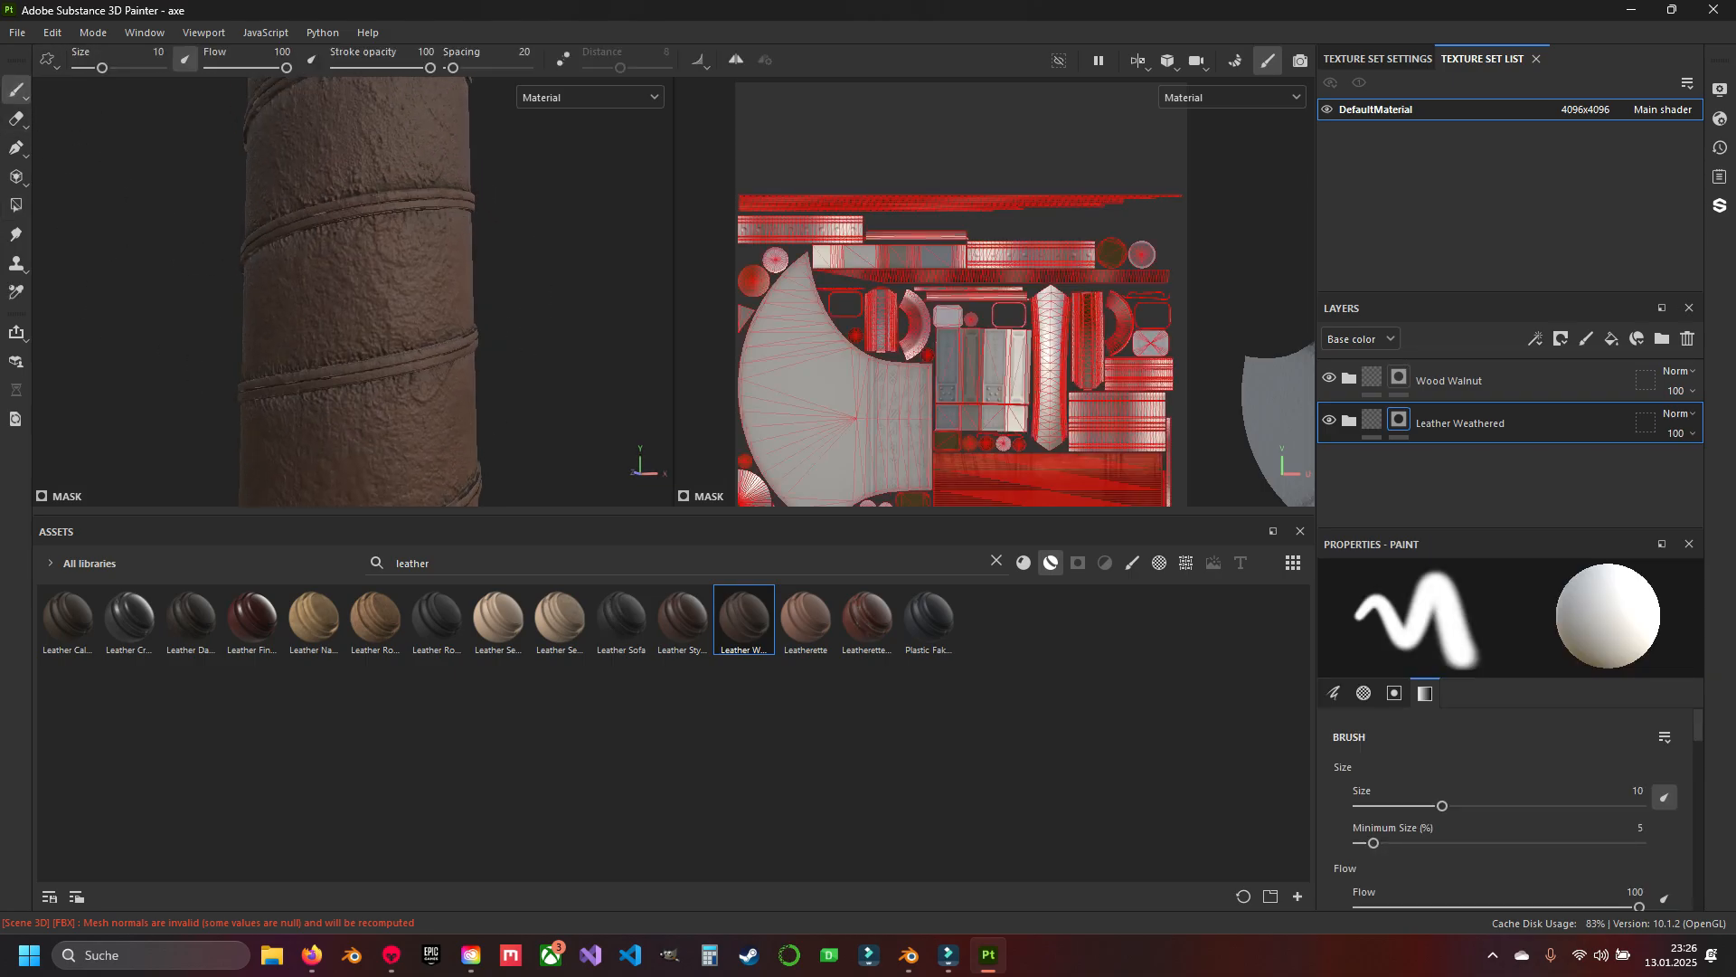
Darken the colour of the Leather fill inside Leather Weathered to 311B12.
{"action": "left_click", "coordinate": [1348, 421]}
{"action": "scroll", "coordinate": [1505, 442], "scroll_direction": "down", "scroll_amount": 1}
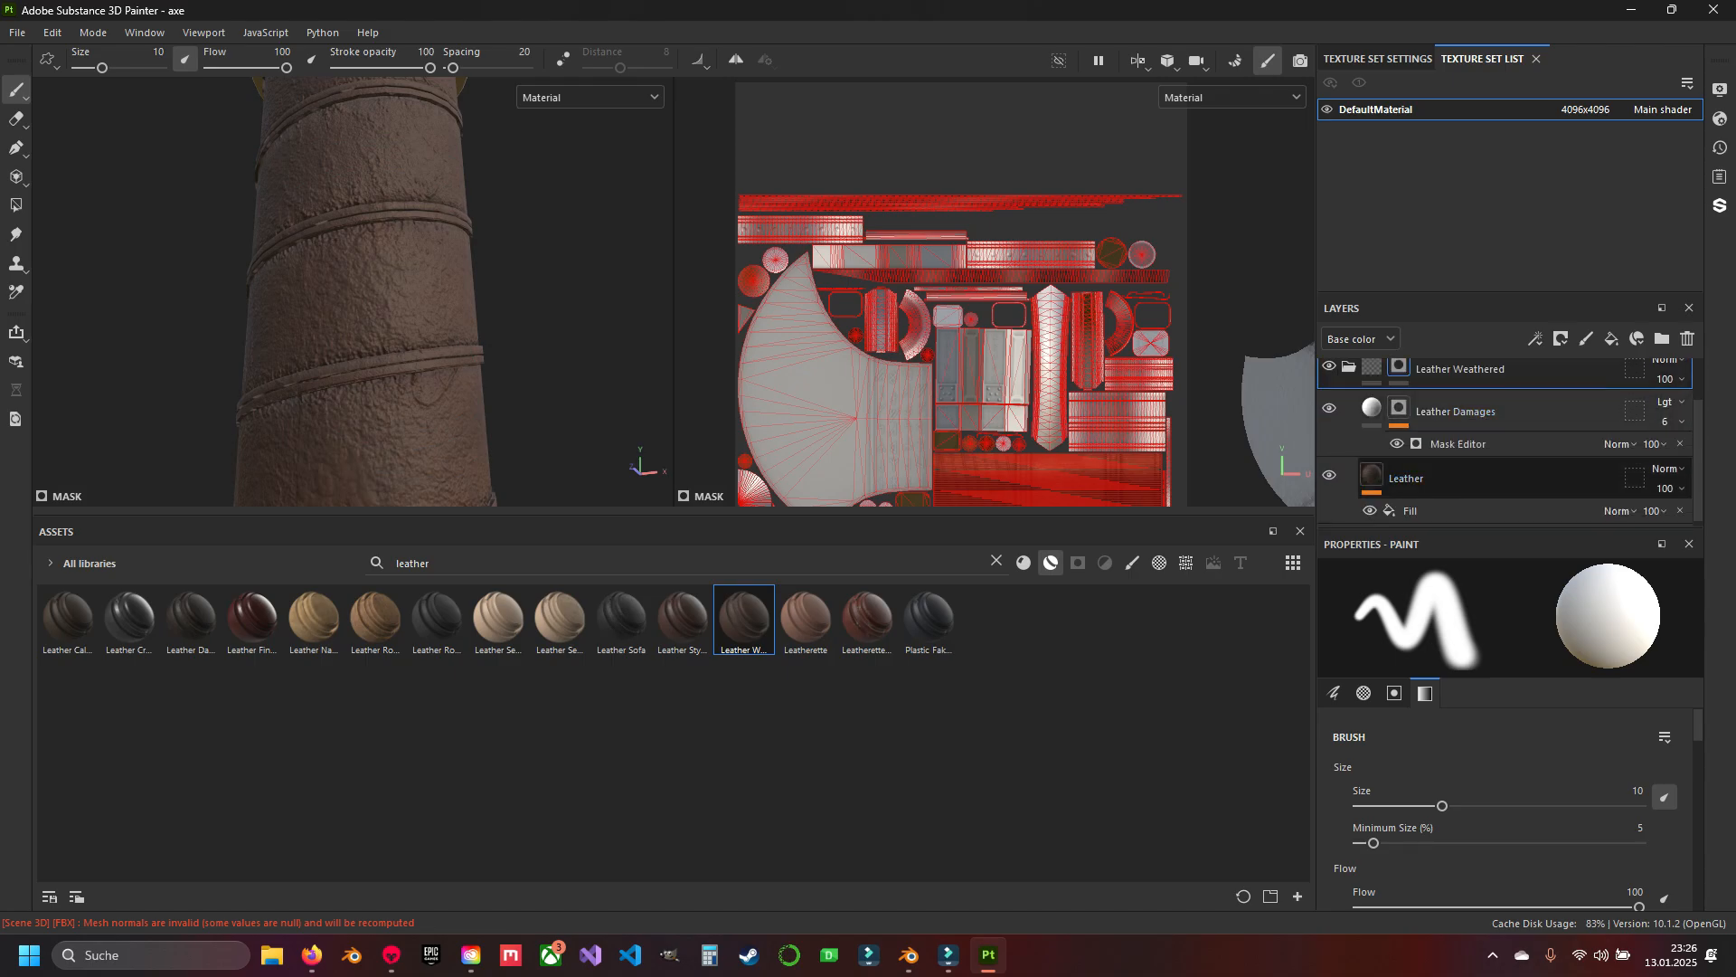
{"action": "left_click", "coordinate": [1492, 480]}
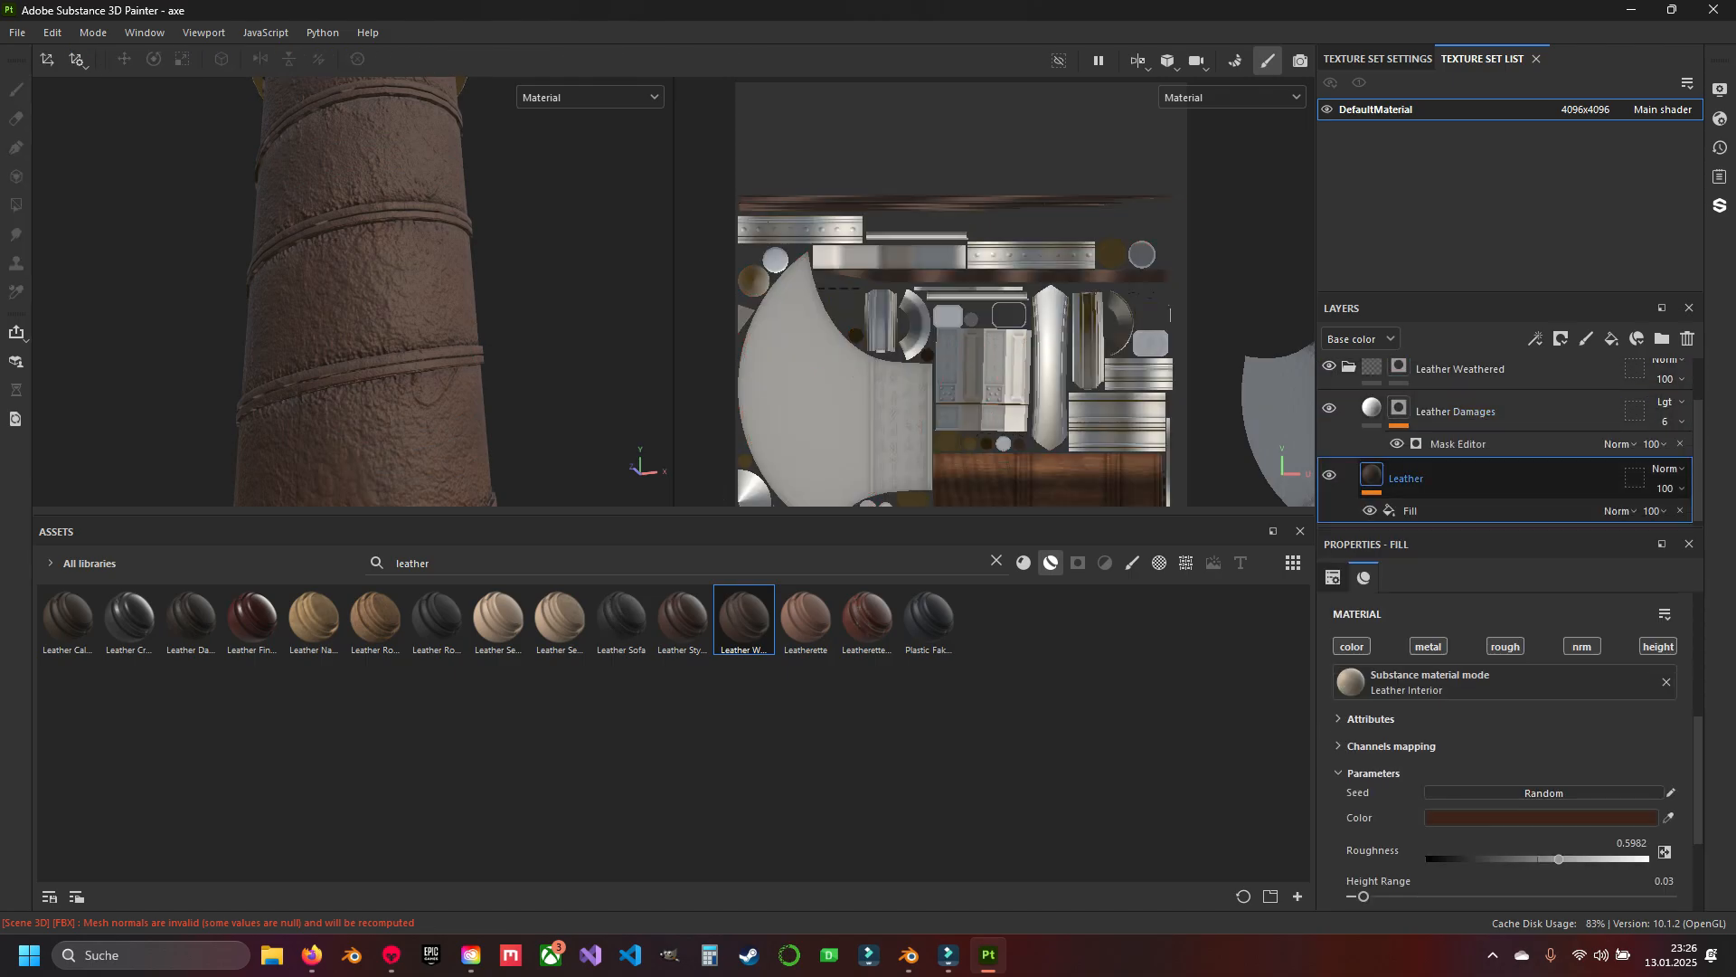
{"action": "scroll", "coordinate": [1528, 768], "scroll_direction": "down", "scroll_amount": 1}
{"action": "left_click", "coordinate": [1537, 763]}
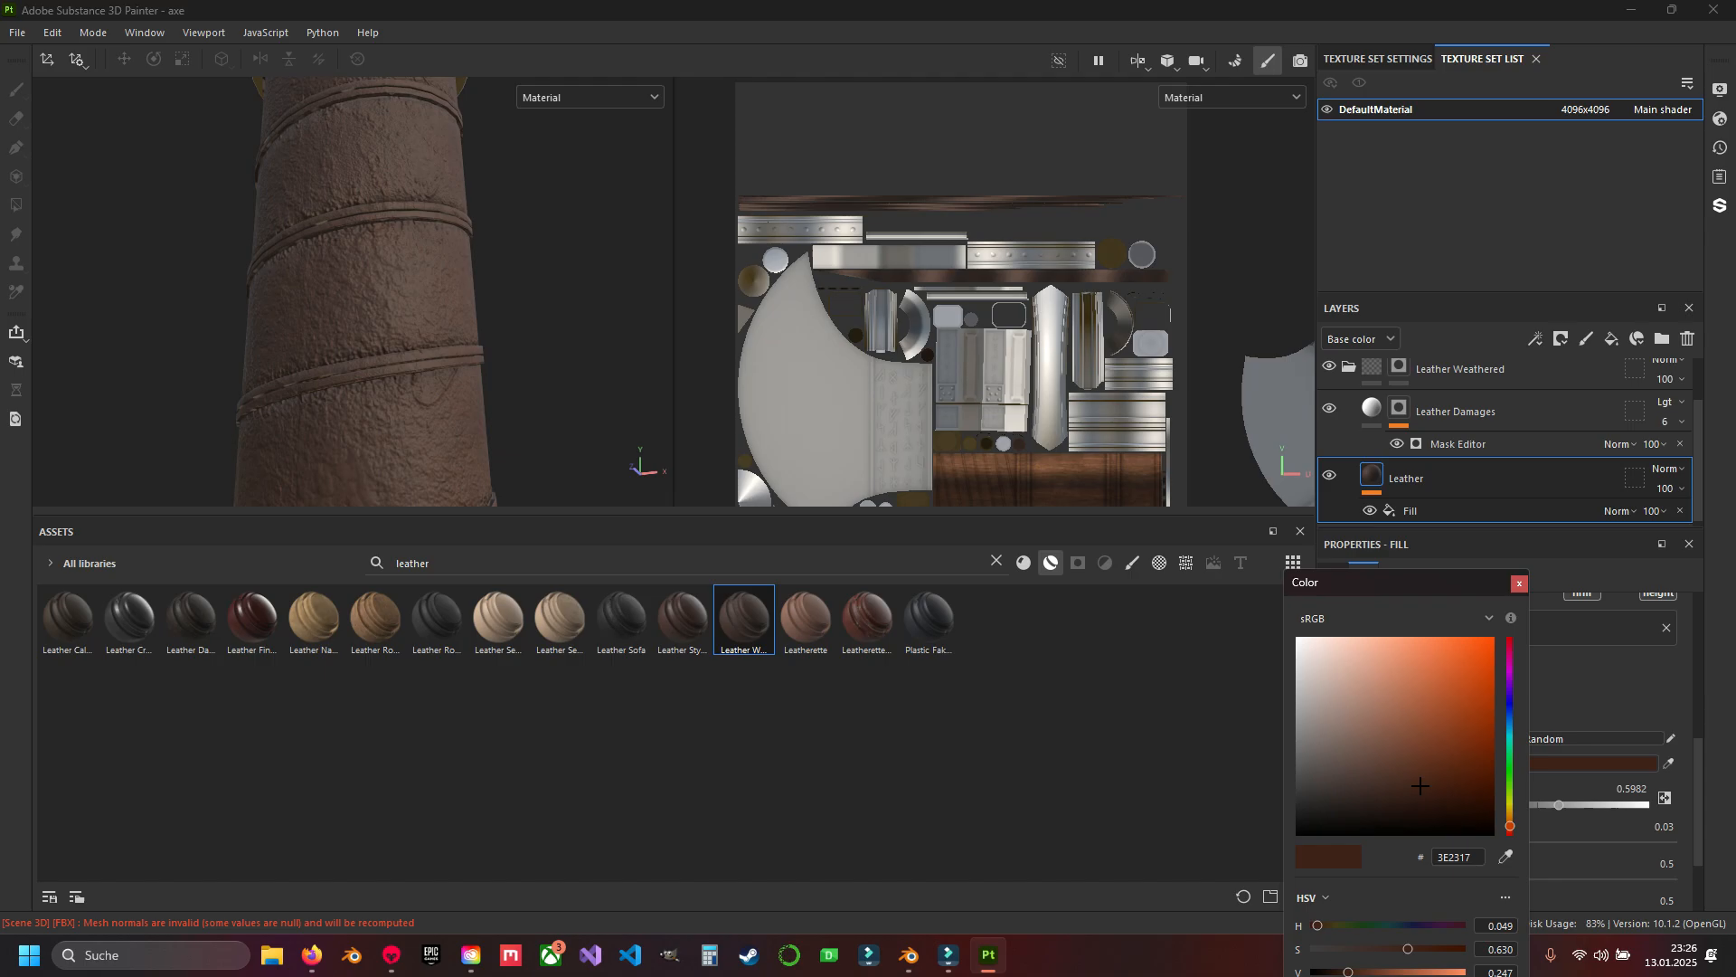
{"action": "left_click_drag", "start_coordinate": [1419, 786], "coordinate": [1419, 796]}
{"action": "scroll", "coordinate": [362, 291], "scroll_direction": "down", "scroll_amount": 8}
{"action": "left_click_drag", "start_coordinate": [392, 272], "coordinate": [407, 317], "text": "alt"}
{"action": "middle_click_drag", "start_coordinate": [407, 316], "coordinate": [361, 174], "text": "alt"}
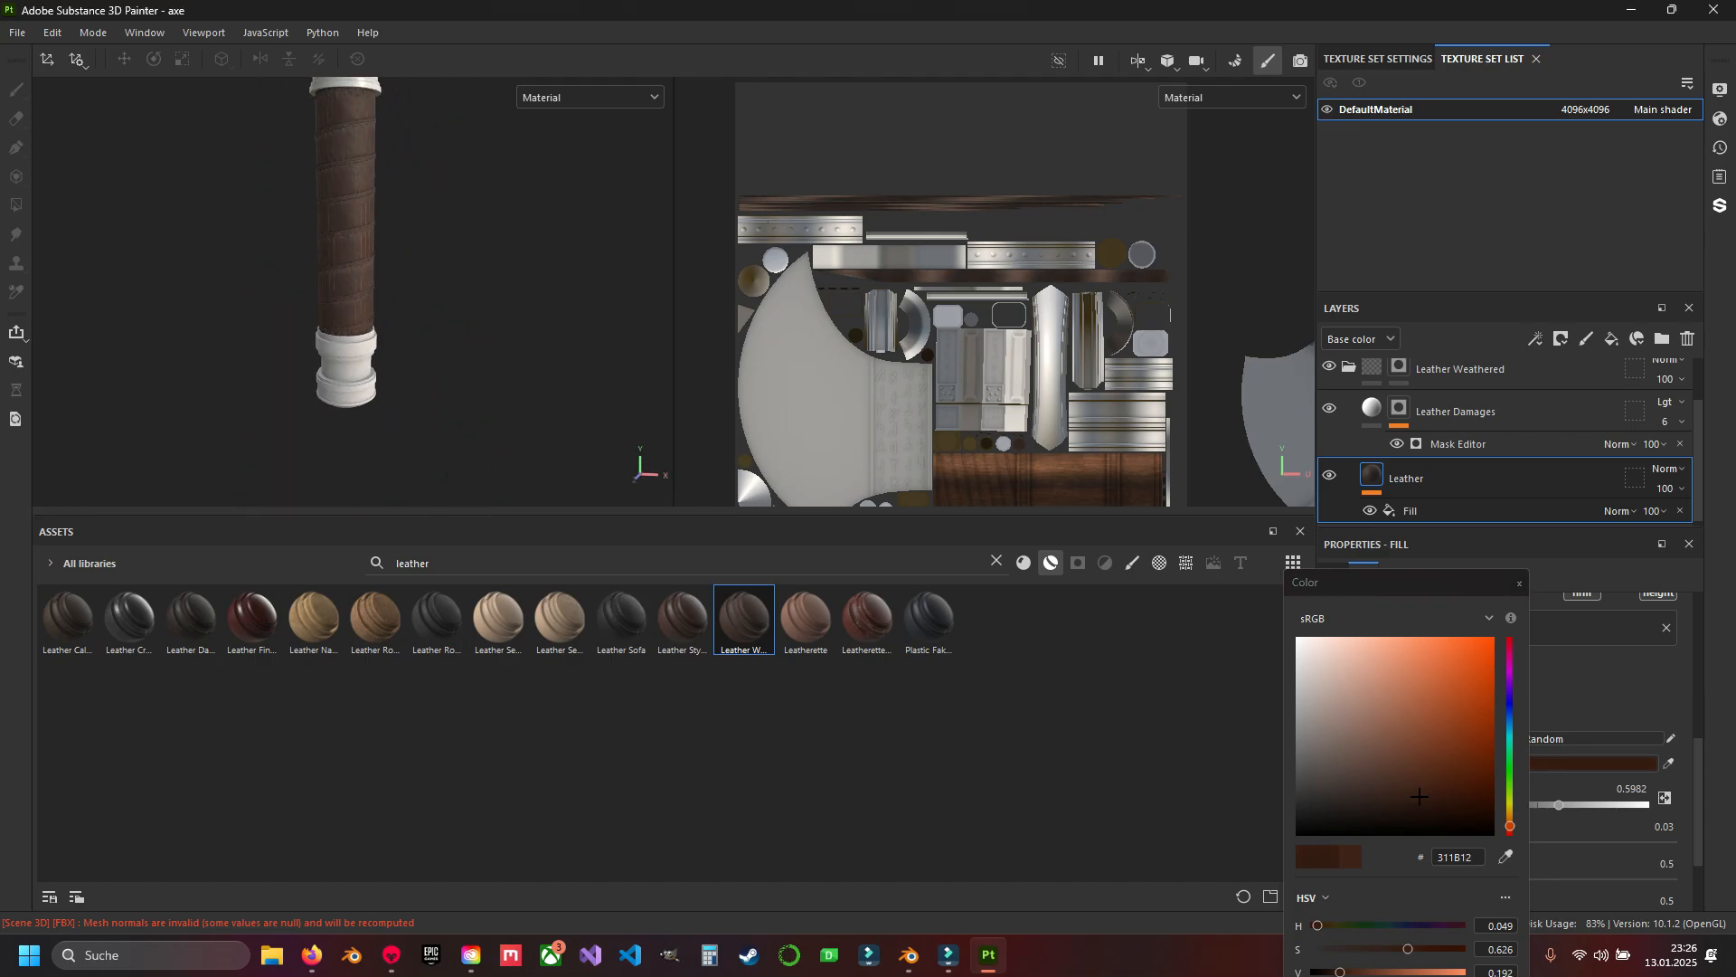
{"action": "left_click", "coordinate": [1348, 367]}
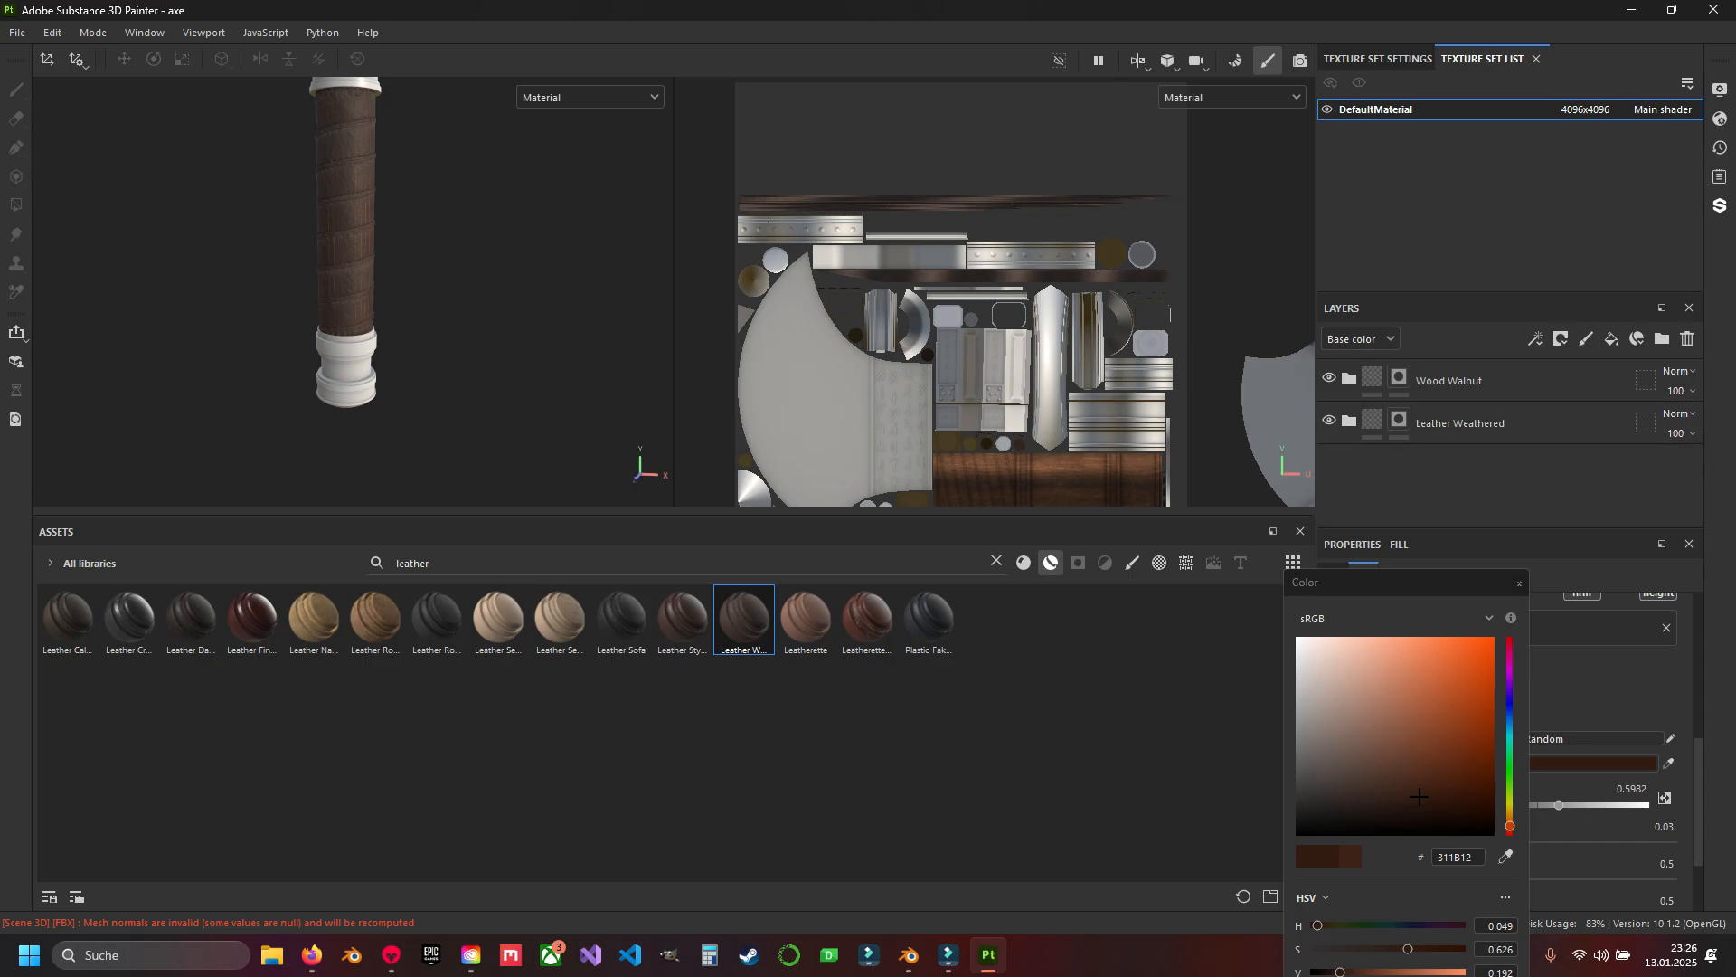
{"action": "left_click", "coordinate": [1519, 583]}
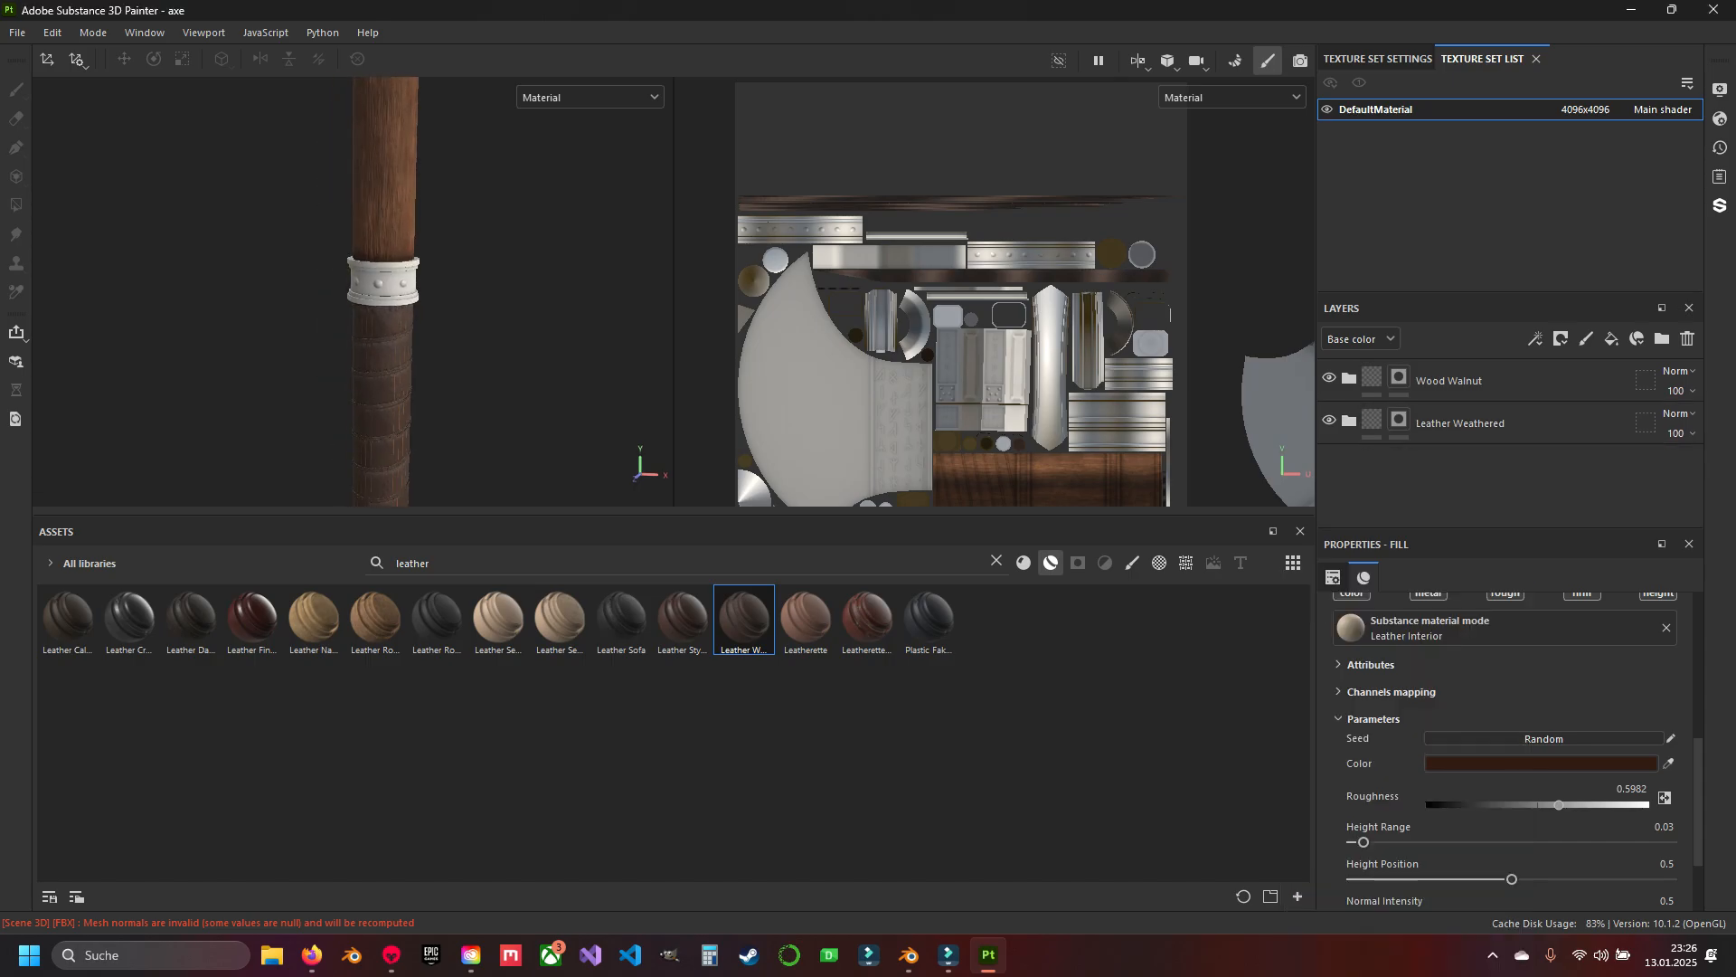
Search the assets for gold and add the Gold Damaged smart material beneath Leather Weathered in the layer stack.
{"action": "left_click_drag", "start_coordinate": [380, 293], "coordinate": [398, 271], "text": "alt"}
{"action": "middle_click_drag", "start_coordinate": [394, 333], "coordinate": [378, 349], "text": "alt"}
{"action": "scroll", "coordinate": [378, 349], "scroll_direction": "up", "scroll_amount": 3}
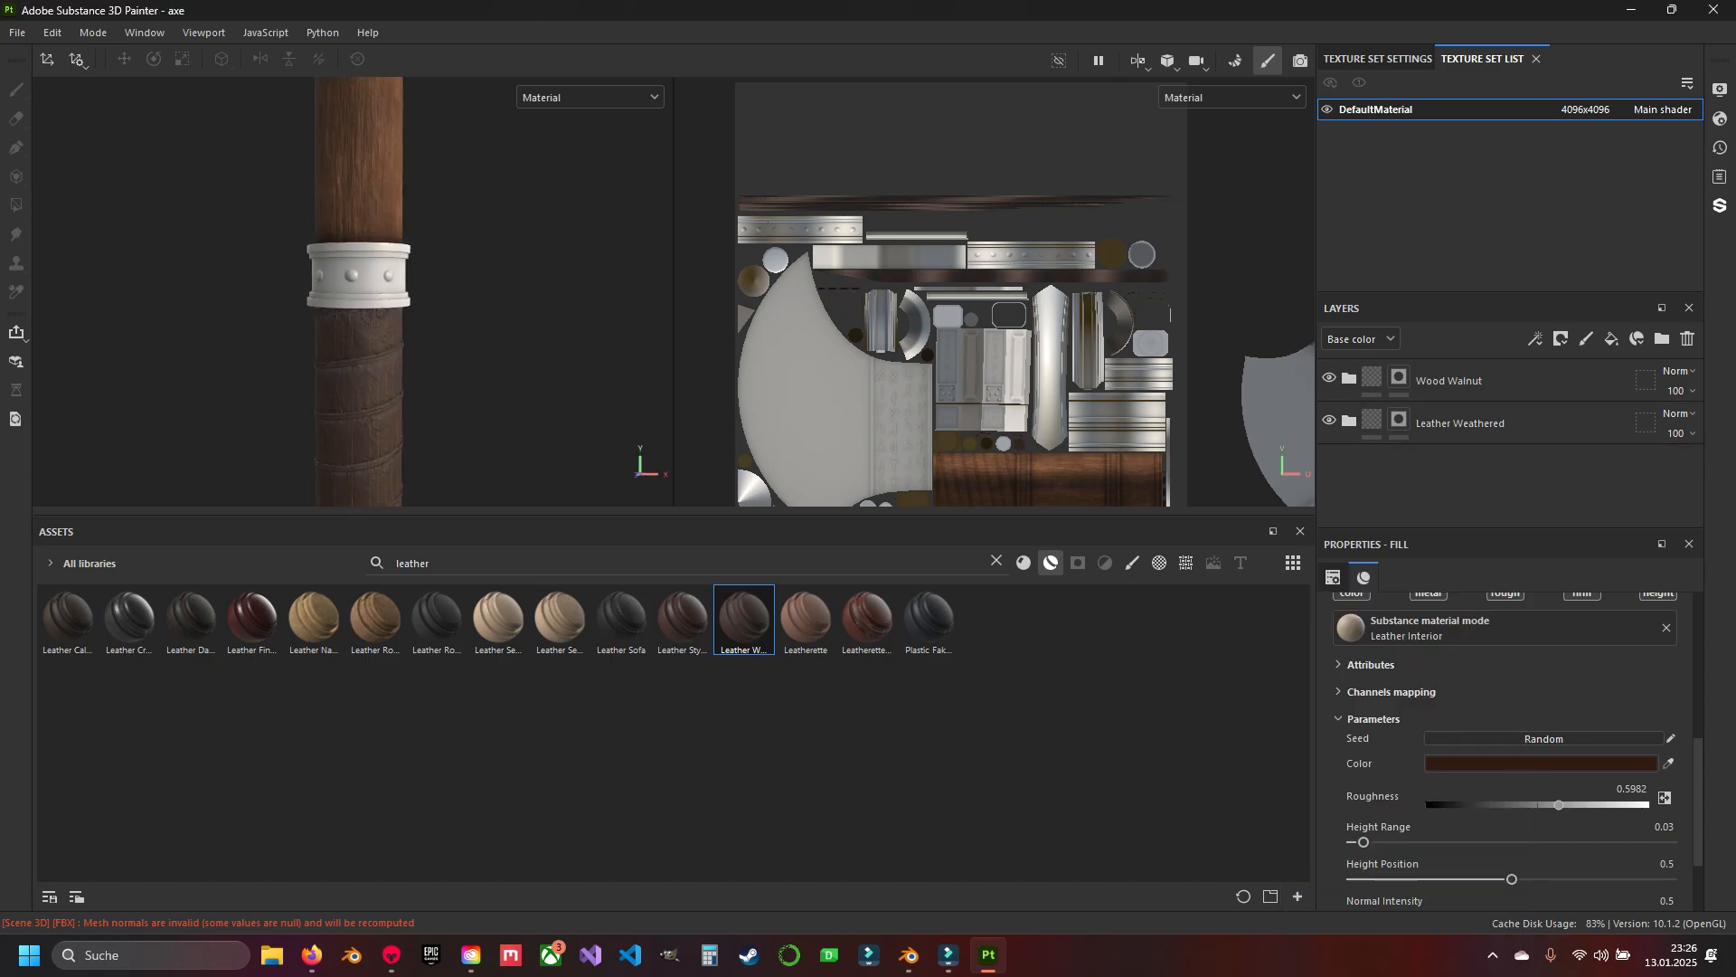
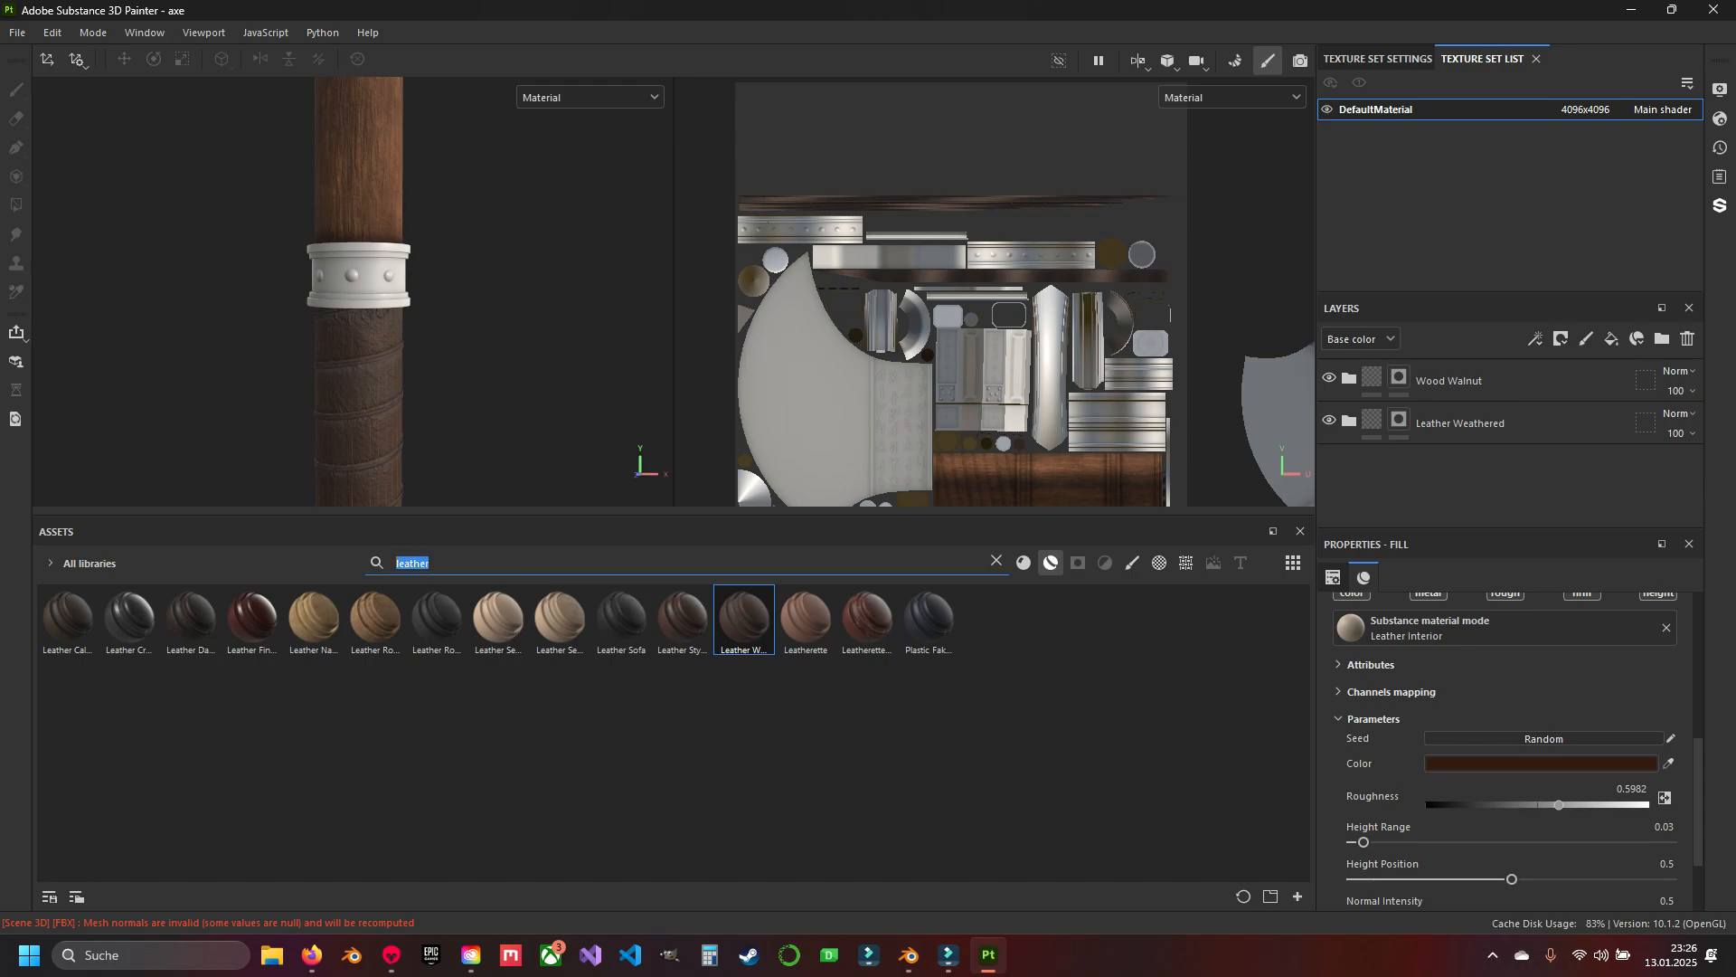
{"action": "type", "text": "gold"}
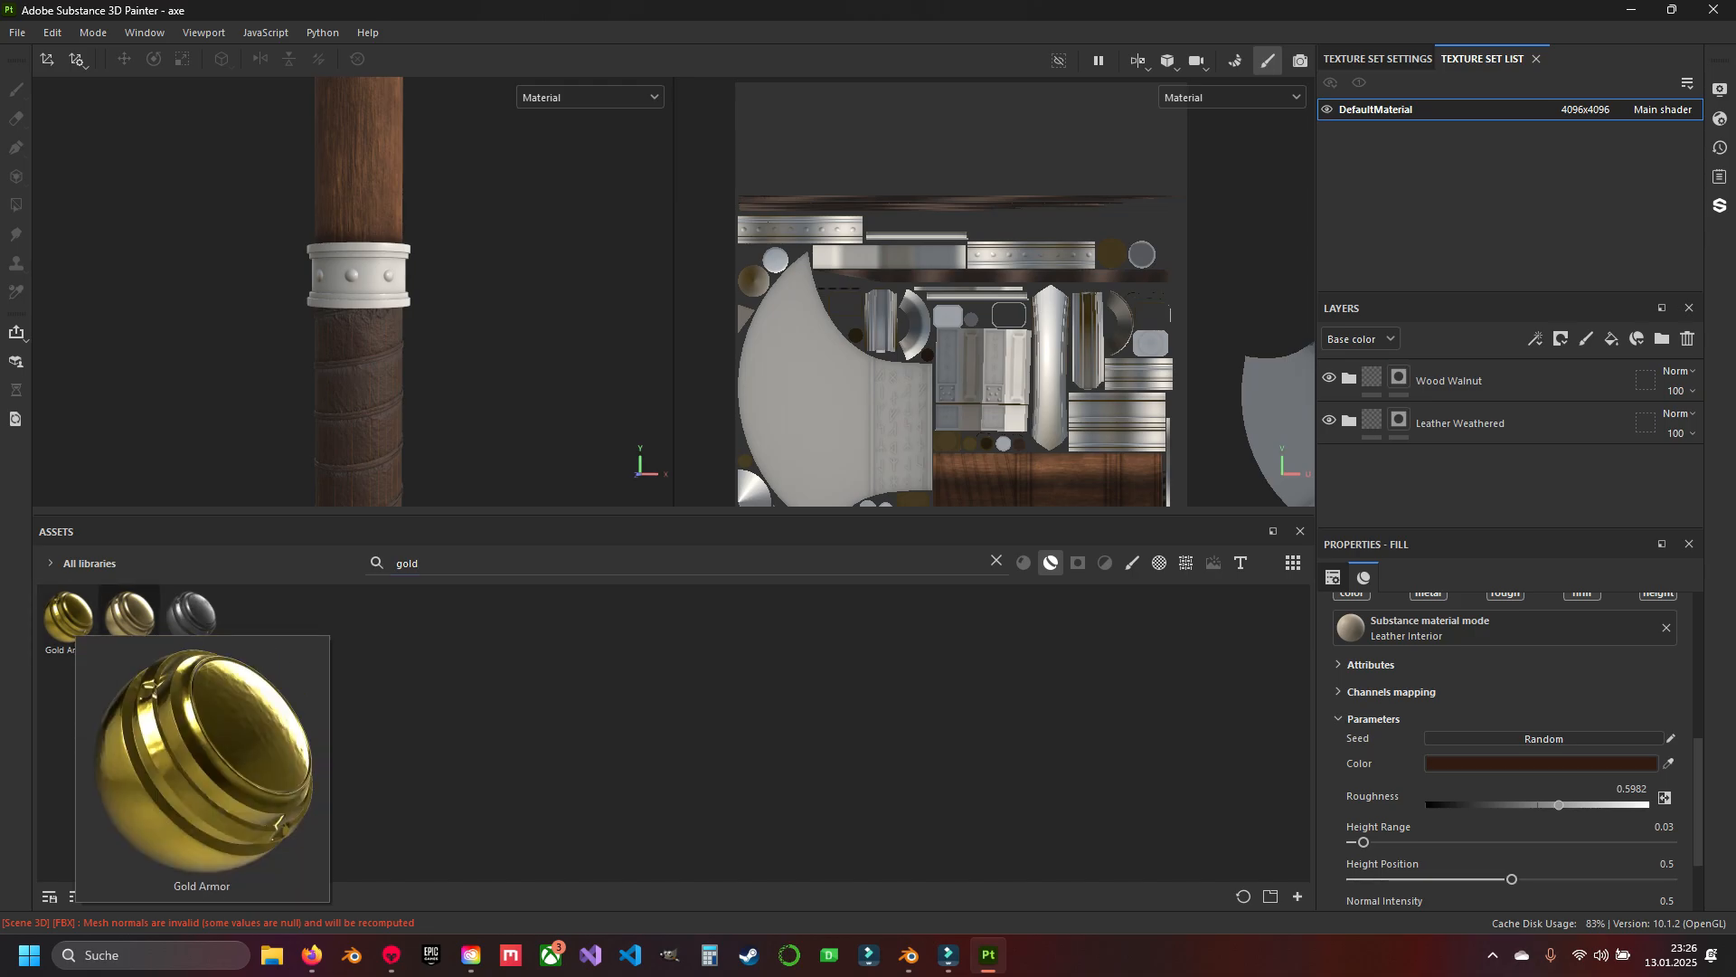
{"action": "left_click", "coordinate": [129, 617]}
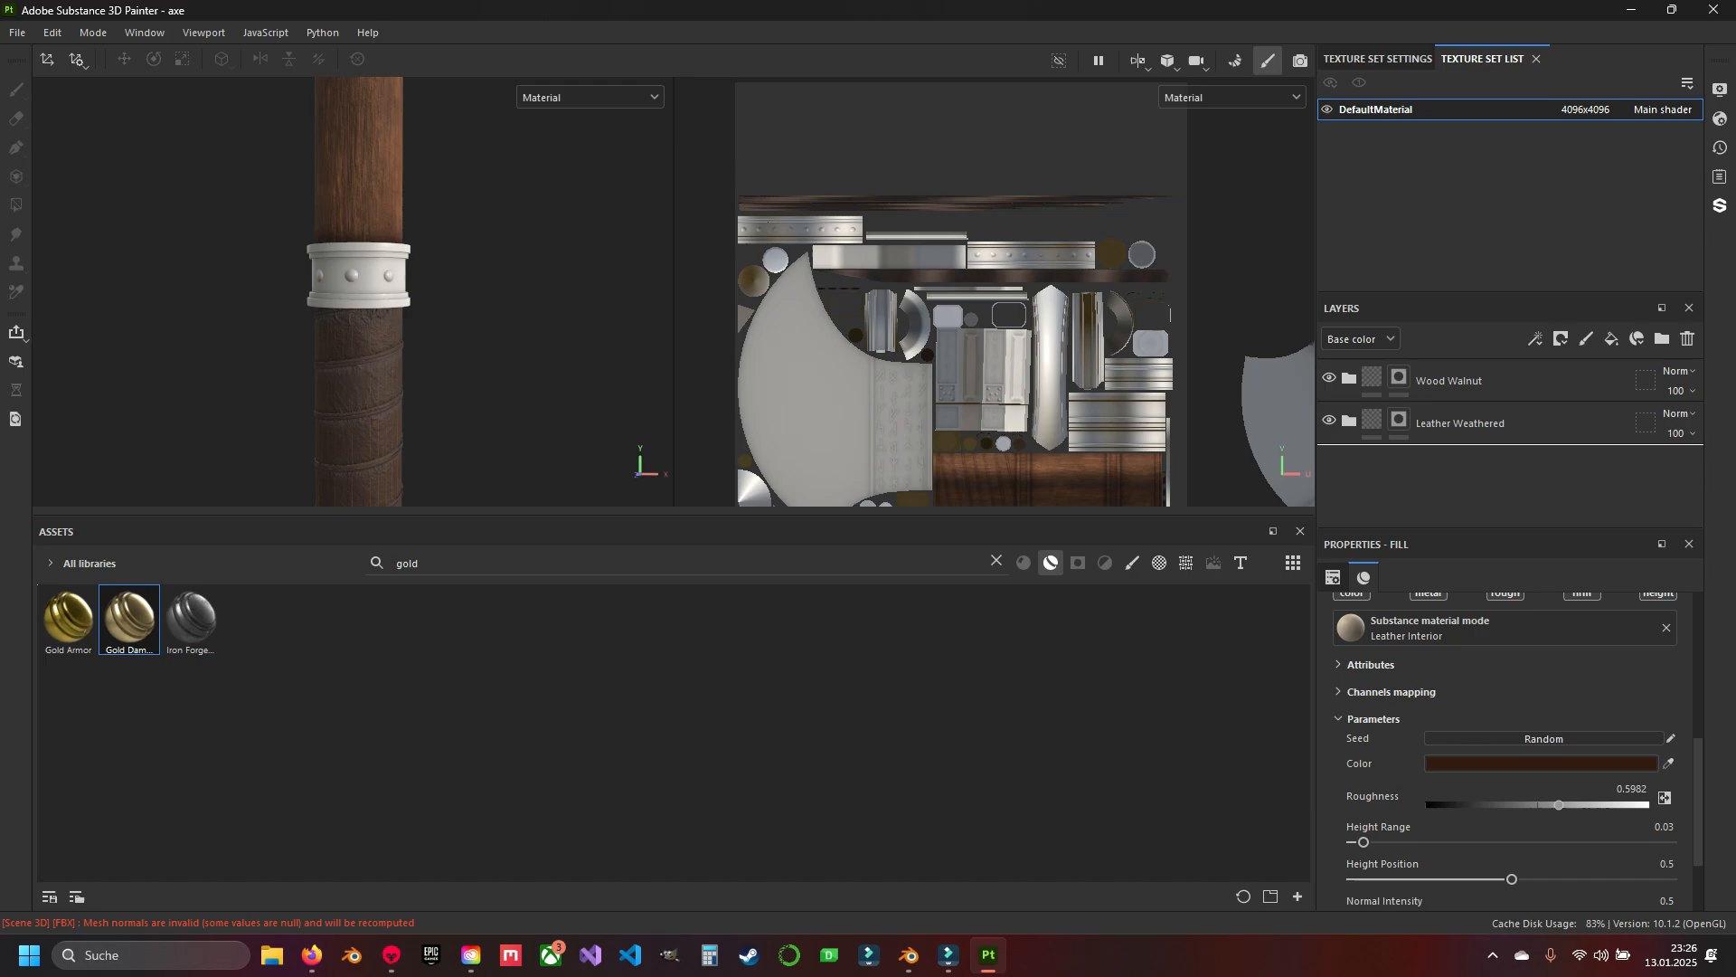
{"action": "left_click_drag", "start_coordinate": [129, 617], "coordinate": [1483, 465]}
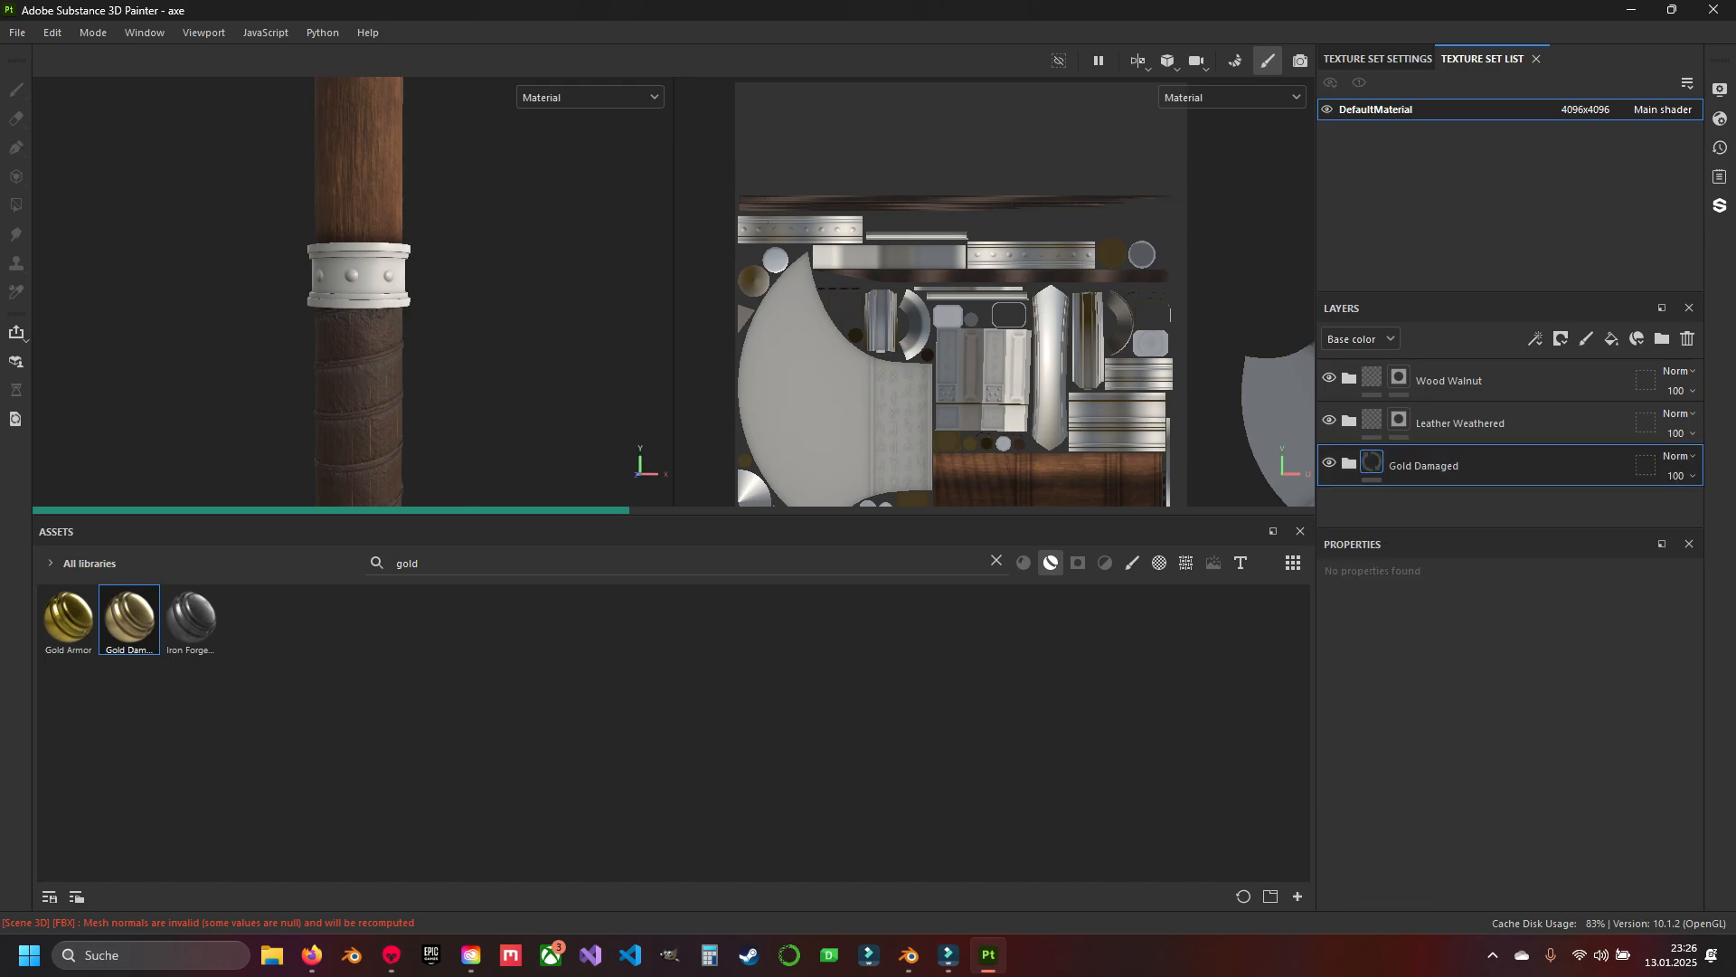
Examine the Gold Damaged material on the handle's studded ring and pommel, both from afar and up close.
{"action": "mouse_move", "coordinate": [361, 361]}
{"action": "left_mouse_down", "text": "alt"}
{"action": "mouse_move", "coordinate": [349, 312]}
{"action": "mouse_move", "coordinate": [348, 361]}
{"action": "left_mouse_up", "text": "alt"}
{"action": "scroll", "coordinate": [348, 312], "scroll_direction": "up", "scroll_amount": 6}
{"action": "middle_click_drag", "start_coordinate": [398, 362], "coordinate": [299, 244], "text": "alt"}
{"action": "left_click_drag", "start_coordinate": [317, 271], "coordinate": [361, 285], "text": "alt"}
{"action": "scroll", "coordinate": [348, 289], "scroll_direction": "down", "scroll_amount": 8}
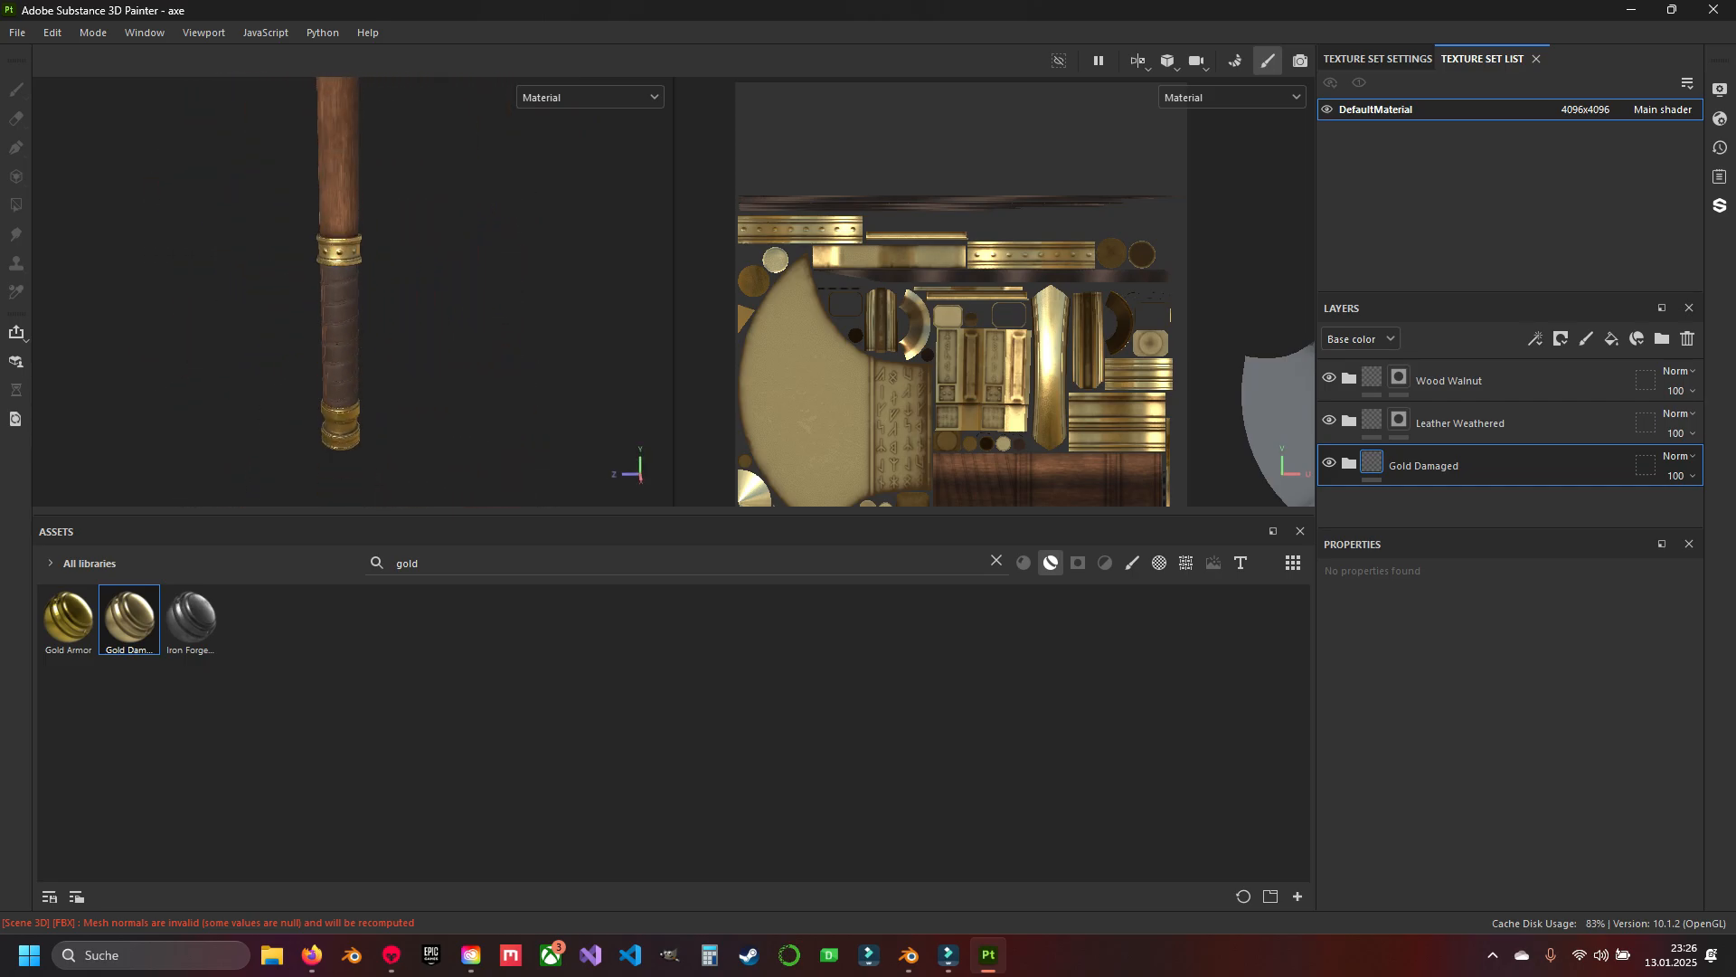
{"action": "scroll", "coordinate": [328, 272], "scroll_direction": "up", "scroll_amount": 8}
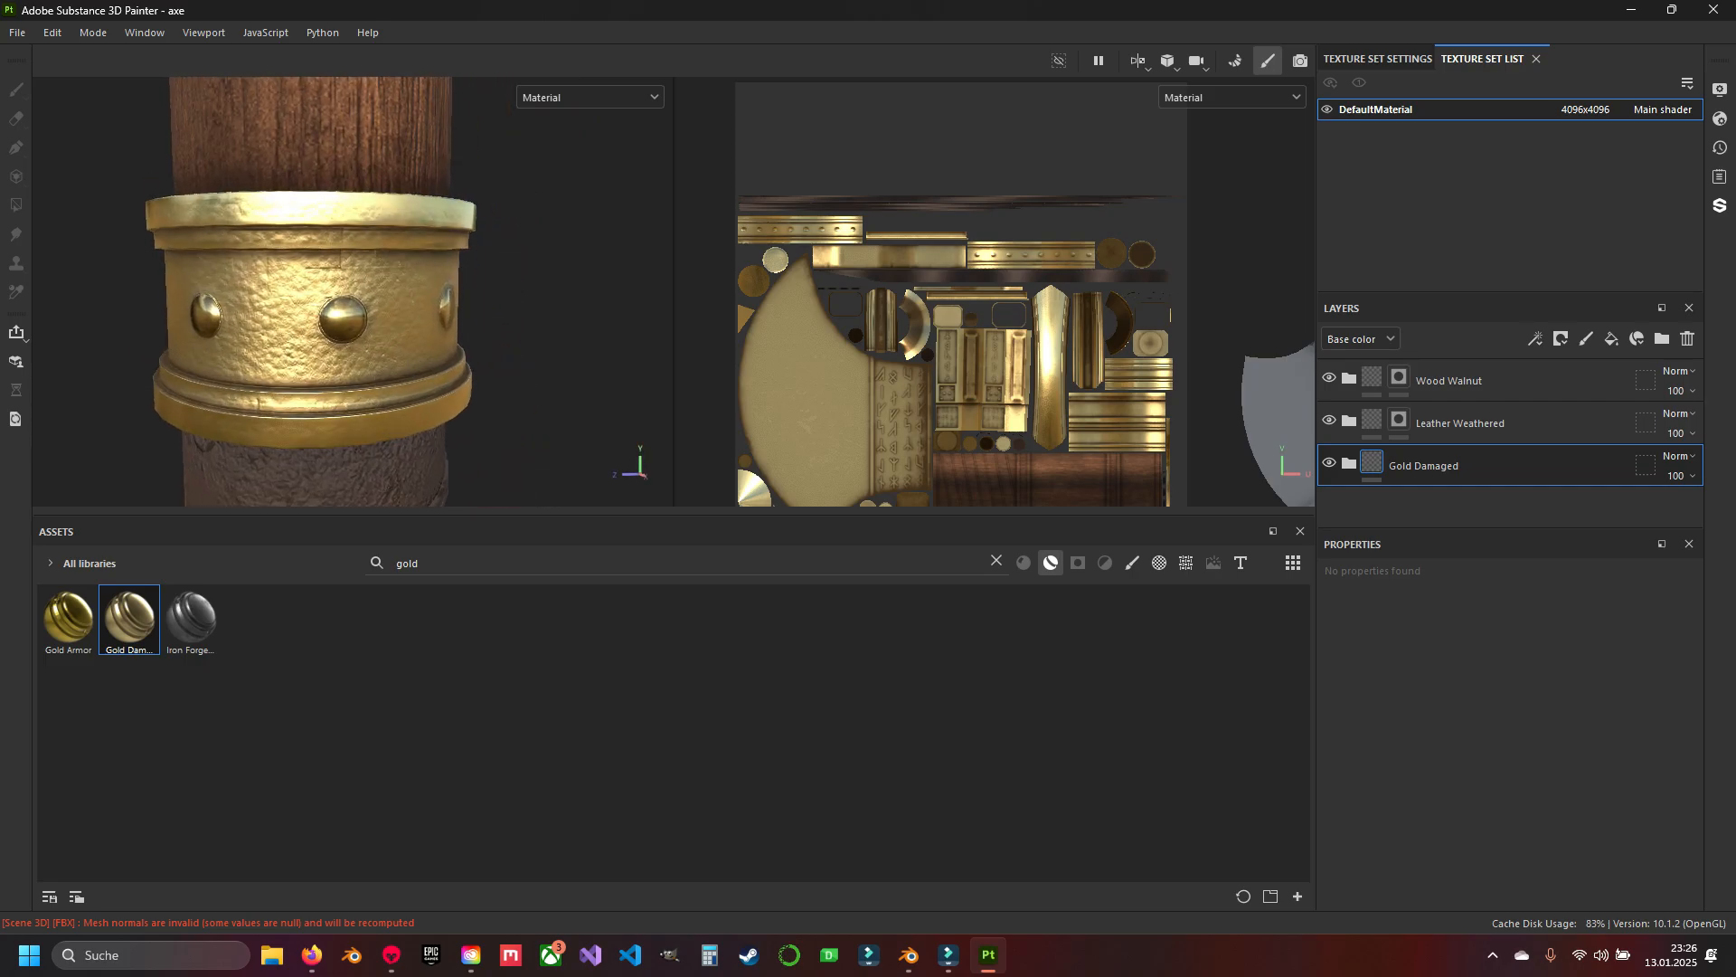
{"action": "scroll", "coordinate": [348, 290], "scroll_direction": "up", "scroll_amount": 5}
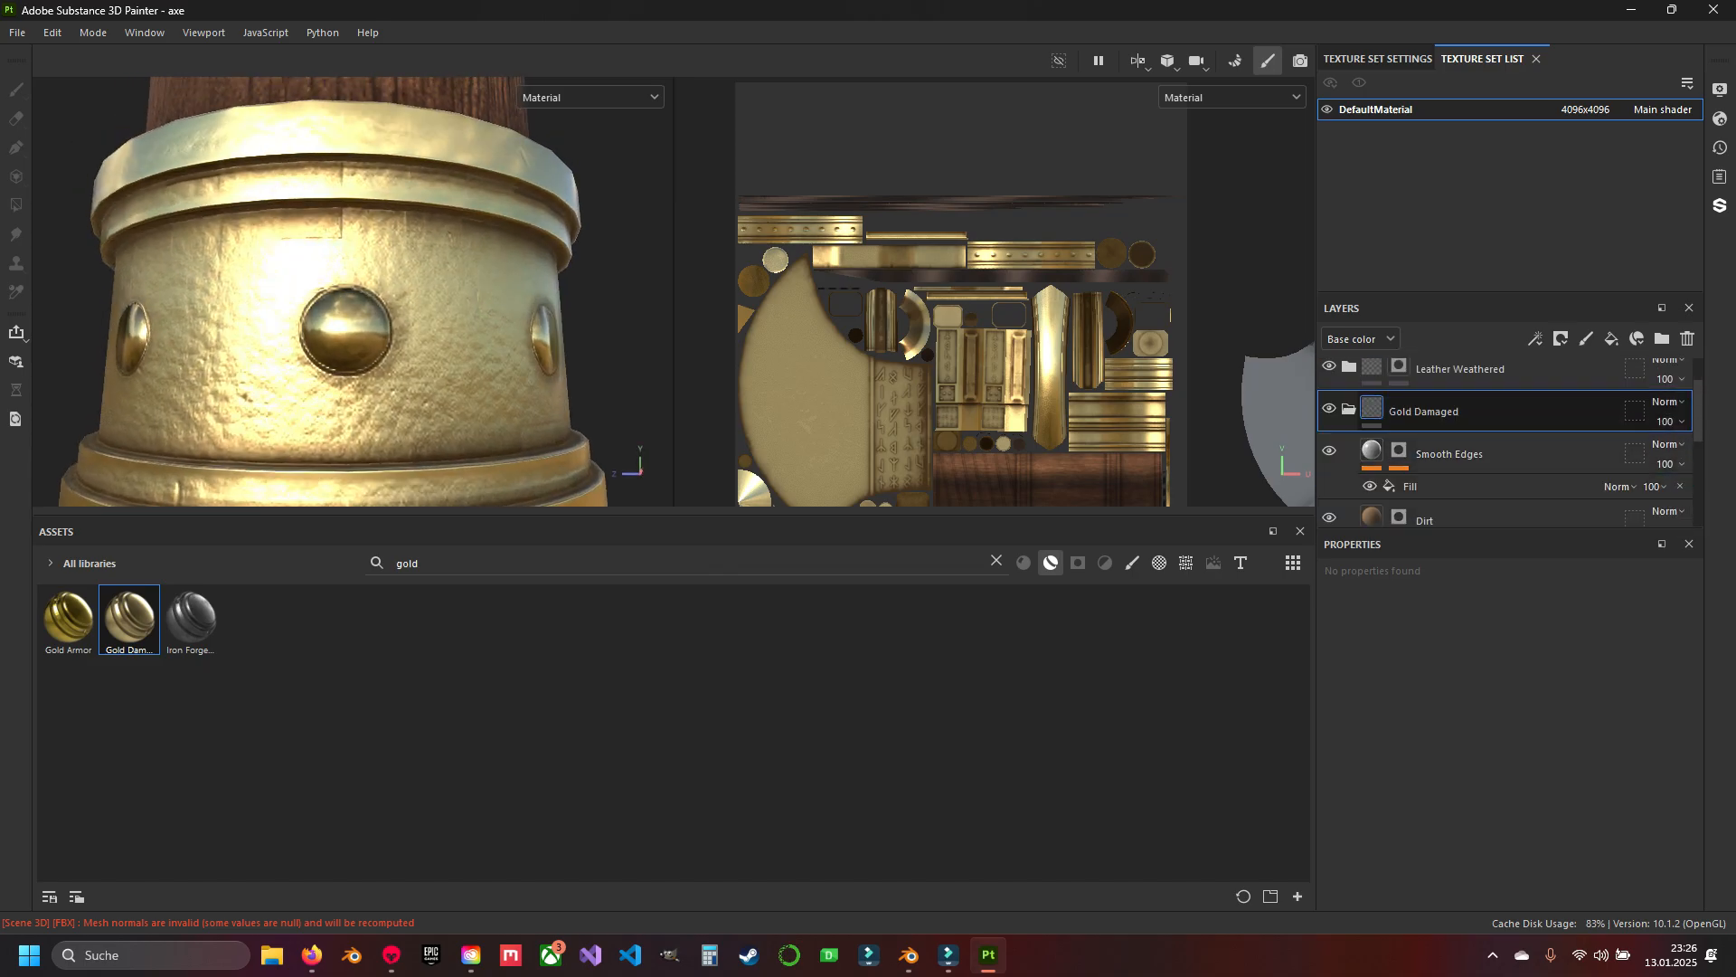
Review the Gold Damaged sublayers and the parameters of the Dirt mask's Ambient Occlusion generator, including its texture settings.
{"action": "scroll", "coordinate": [1329, 398], "scroll_direction": "down", "scroll_amount": 1}
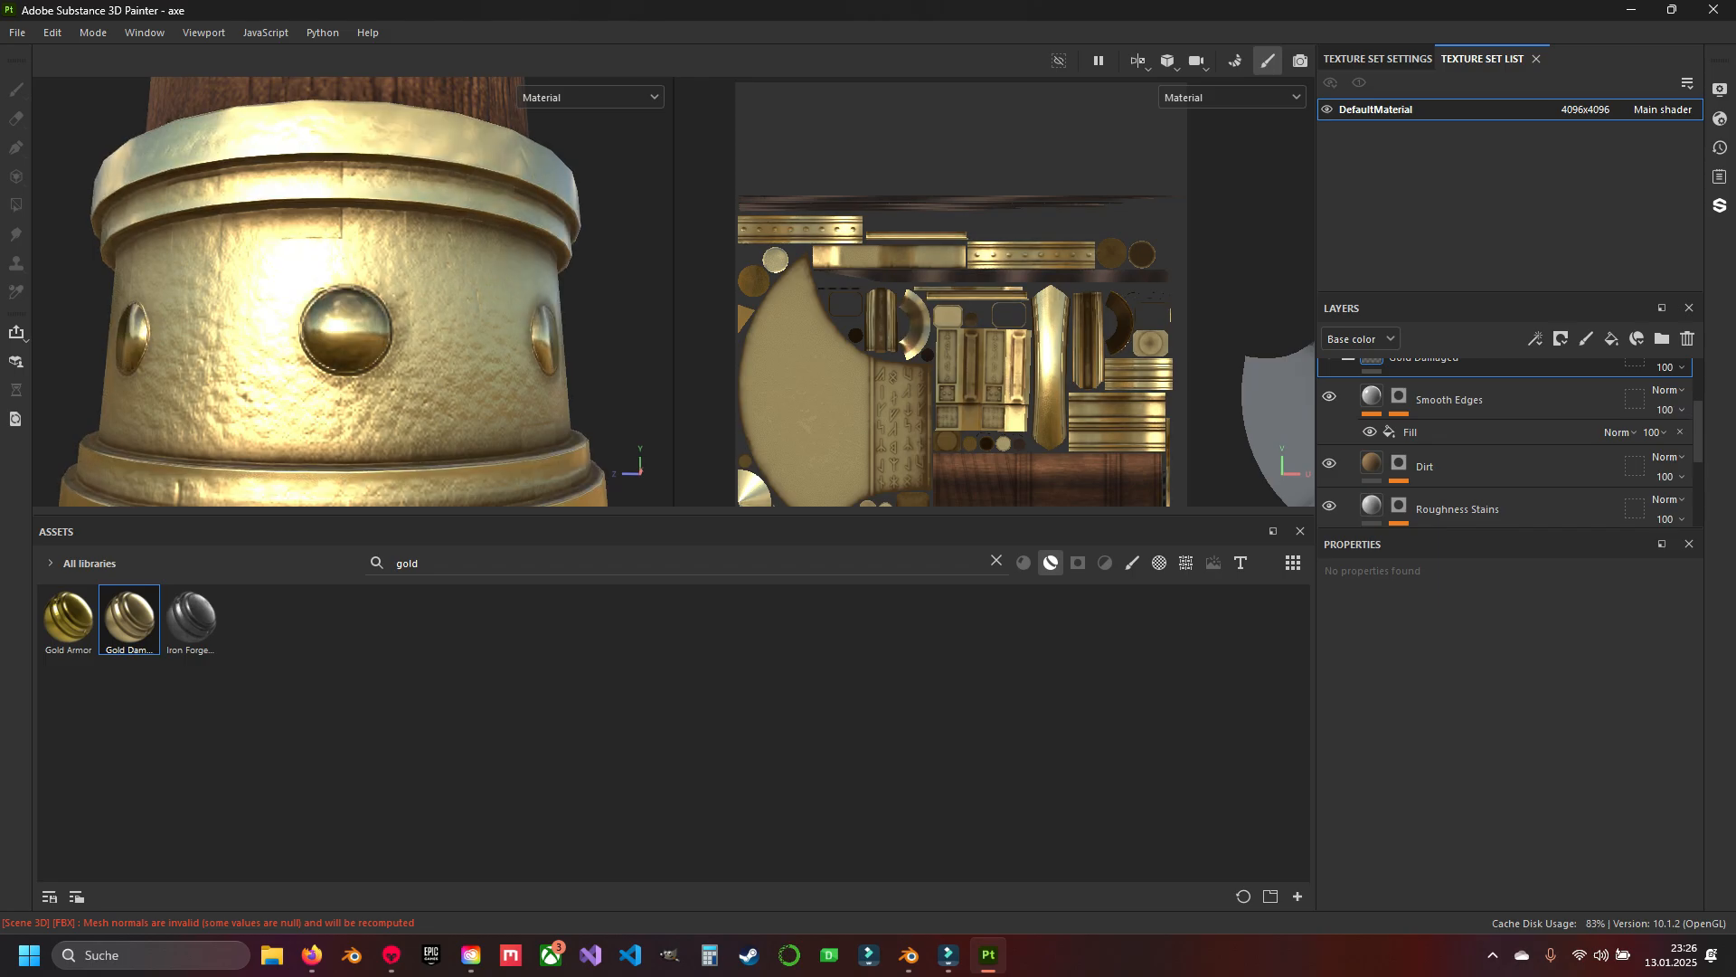
{"action": "scroll", "coordinate": [1329, 398], "scroll_direction": "down", "scroll_amount": 1}
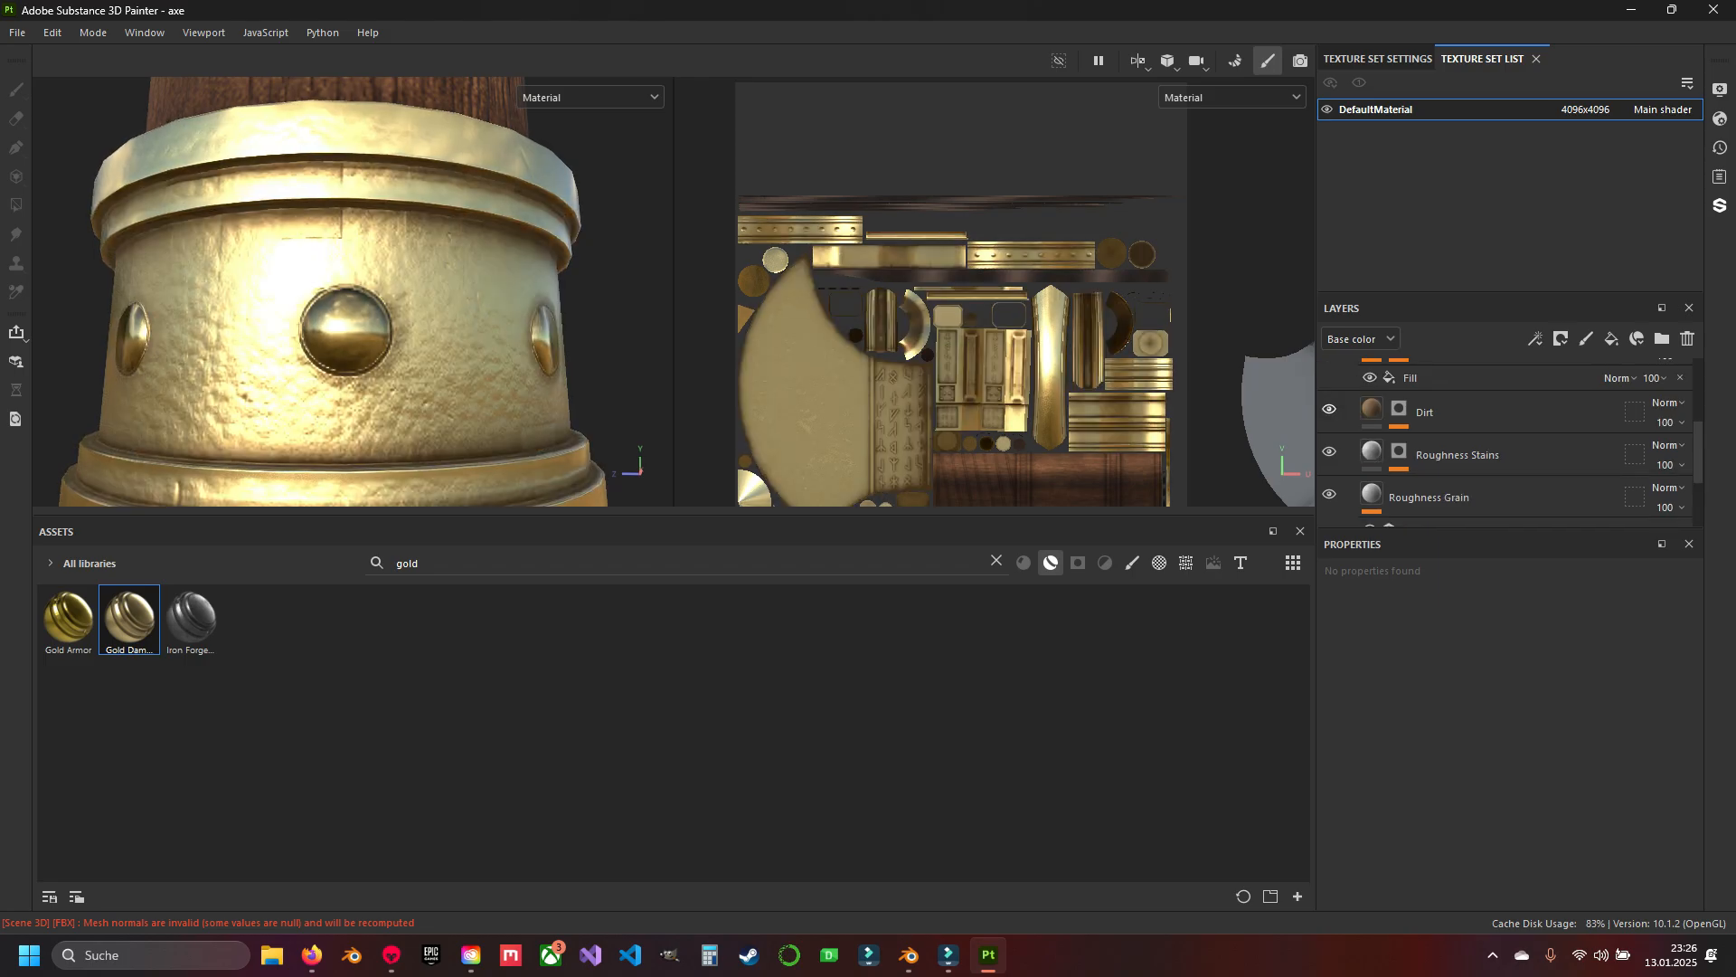
{"action": "left_click", "coordinate": [1399, 410]}
{"action": "left_click", "coordinate": [1473, 445]}
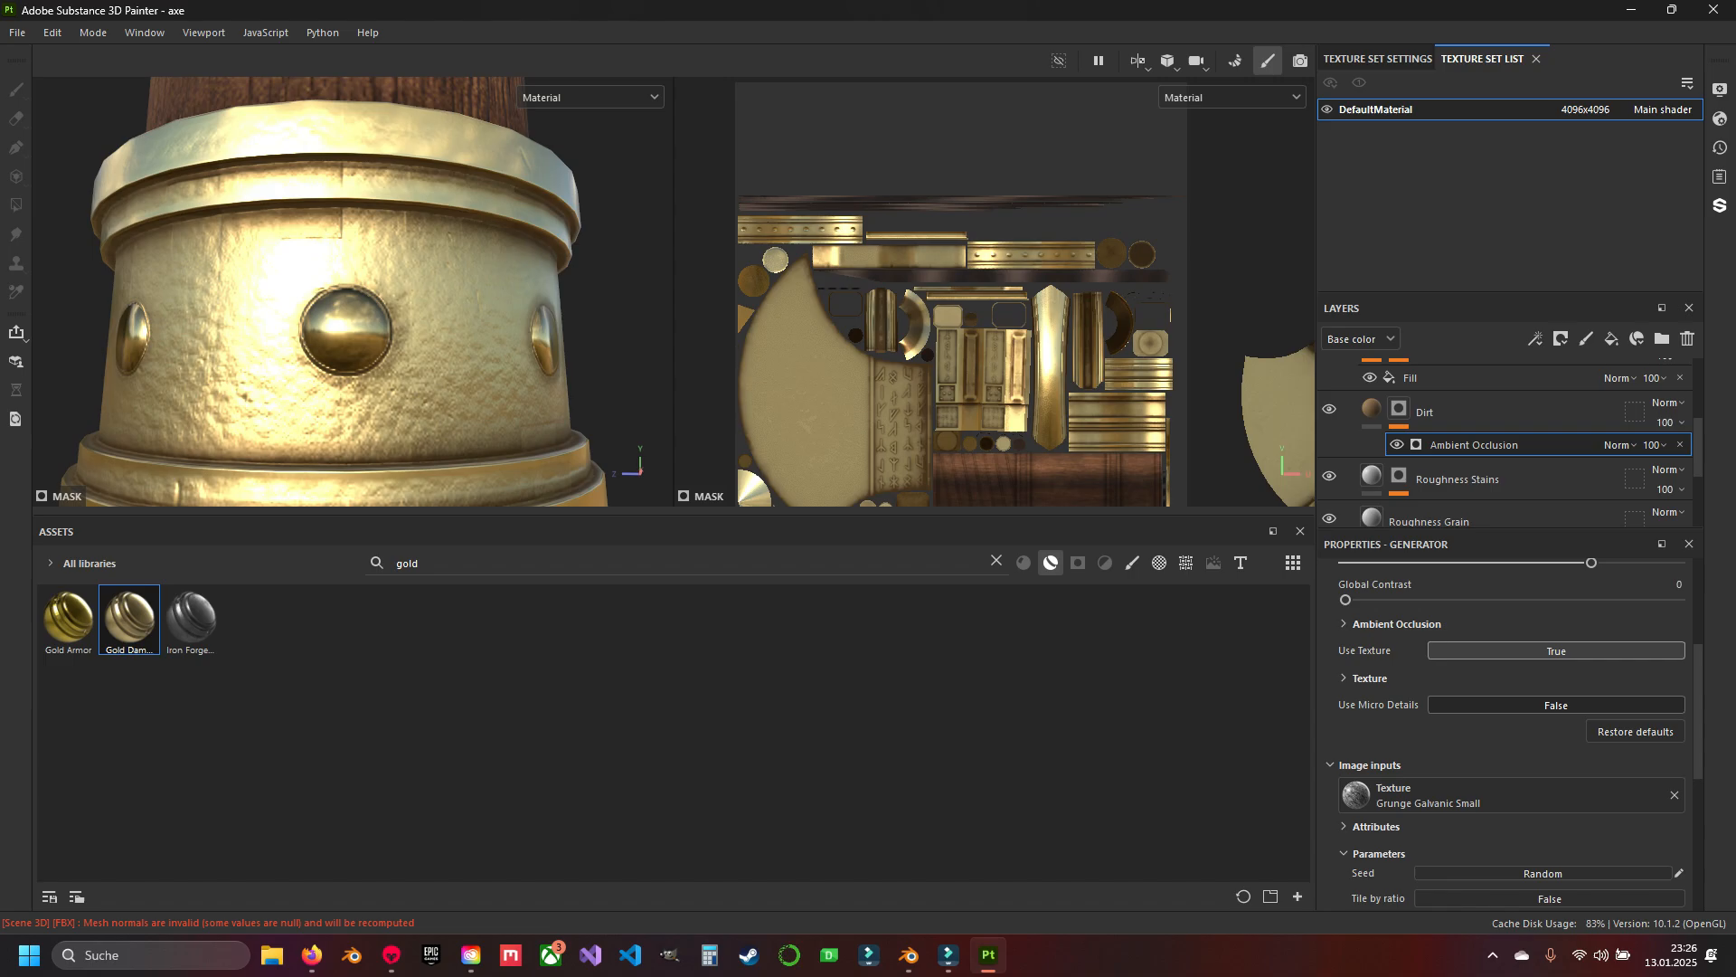
{"action": "left_click", "coordinate": [1397, 445]}
{"action": "left_click", "coordinate": [1369, 678]}
{"action": "scroll", "coordinate": [1446, 759], "scroll_direction": "down", "scroll_amount": 4}
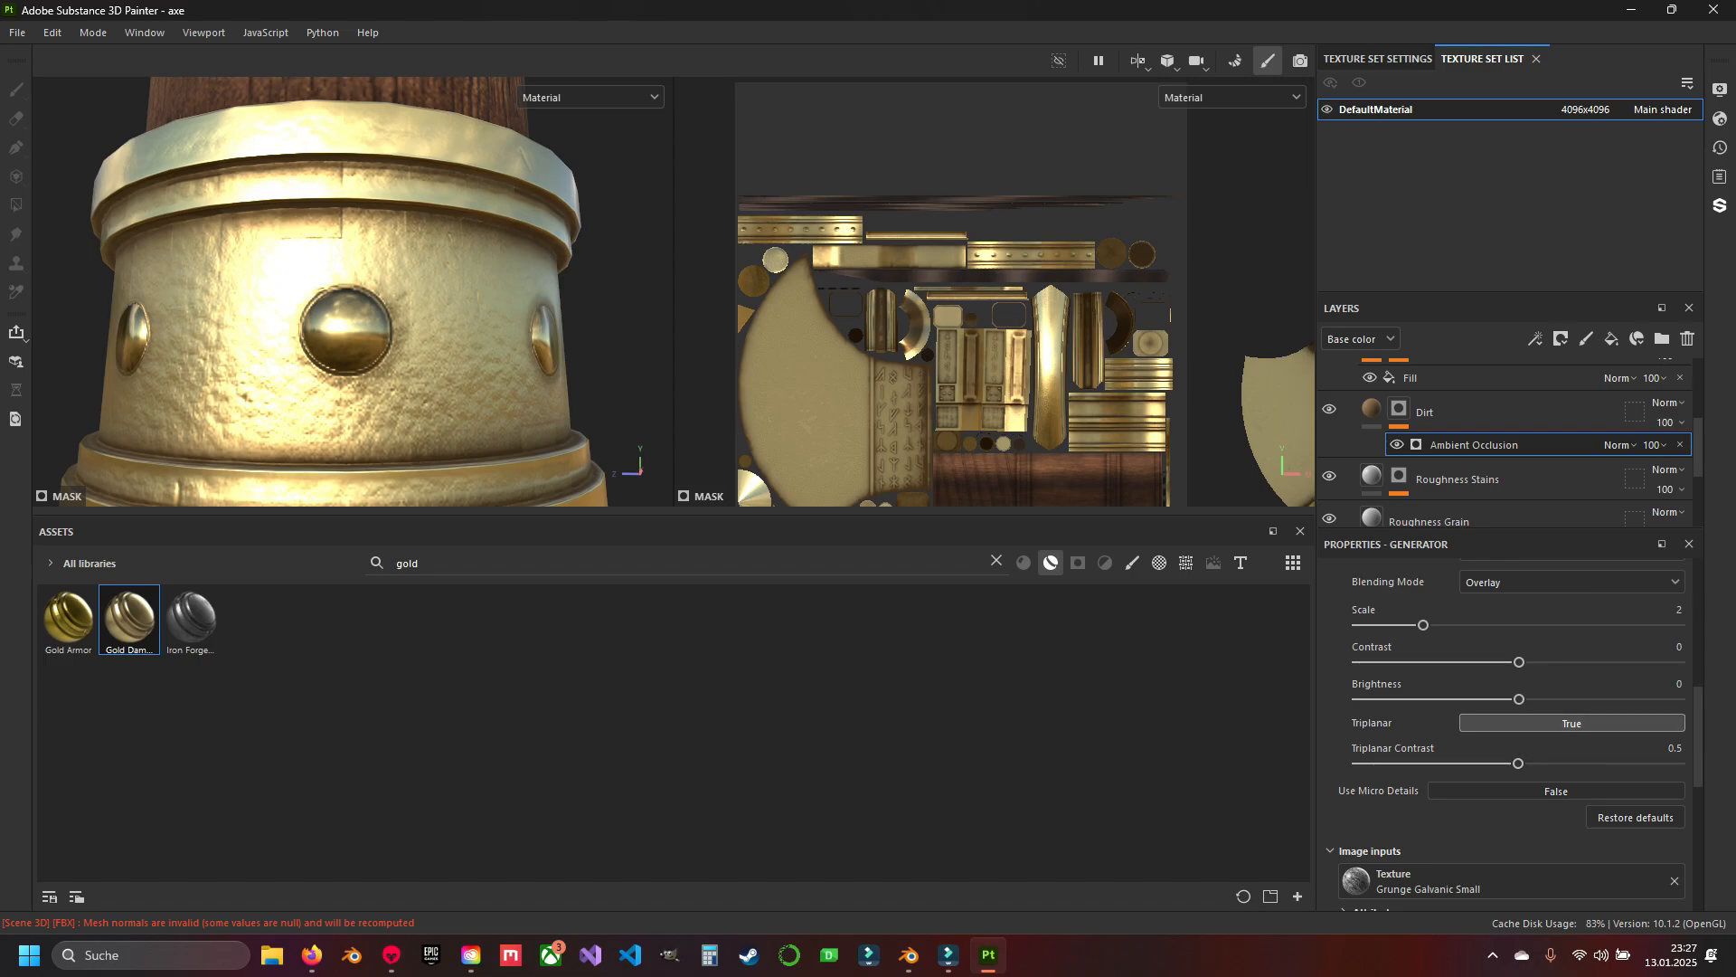
{"action": "scroll", "coordinate": [1519, 724], "scroll_direction": "up", "scroll_amount": 5}
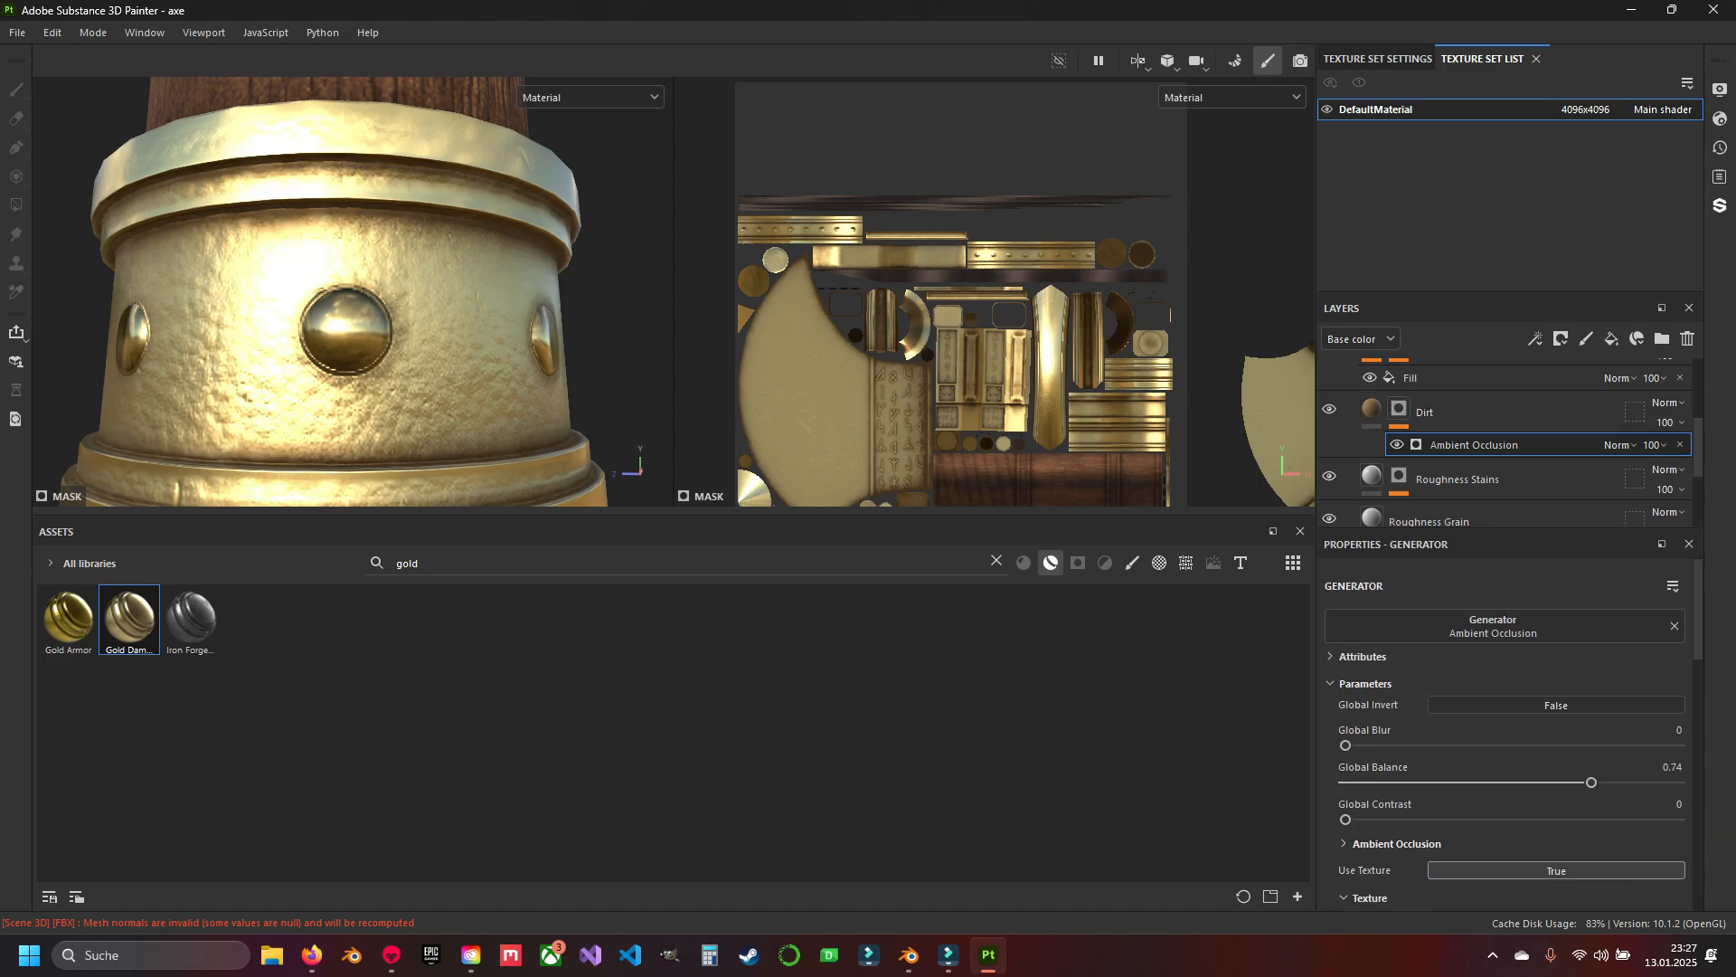
{"action": "scroll", "coordinate": [1501, 462], "scroll_direction": "down", "scroll_amount": 1}
{"action": "scroll", "coordinate": [1483, 434], "scroll_direction": "up", "scroll_amount": 3}
Darken the base color of the Gold Pure layer inside Gold Damaged to a muted brownish gold.
{"action": "left_click", "coordinate": [1349, 413]}
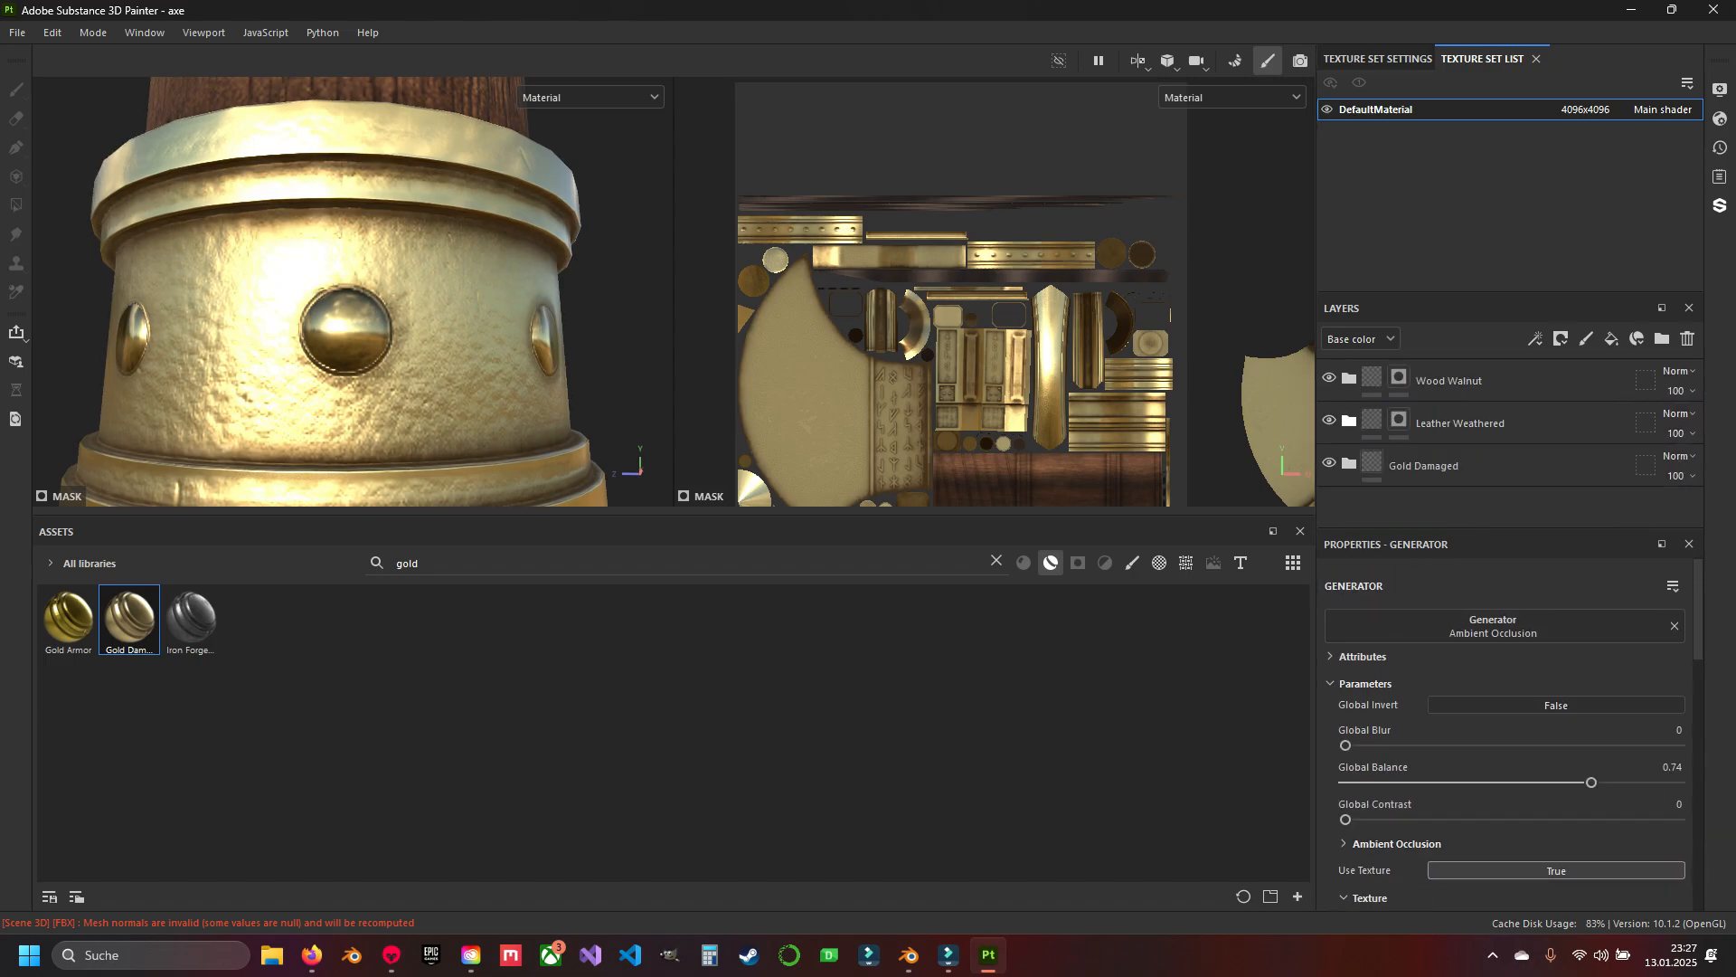
{"action": "left_click", "coordinate": [1349, 463]}
{"action": "scroll", "coordinate": [1447, 452], "scroll_direction": "down", "scroll_amount": 6}
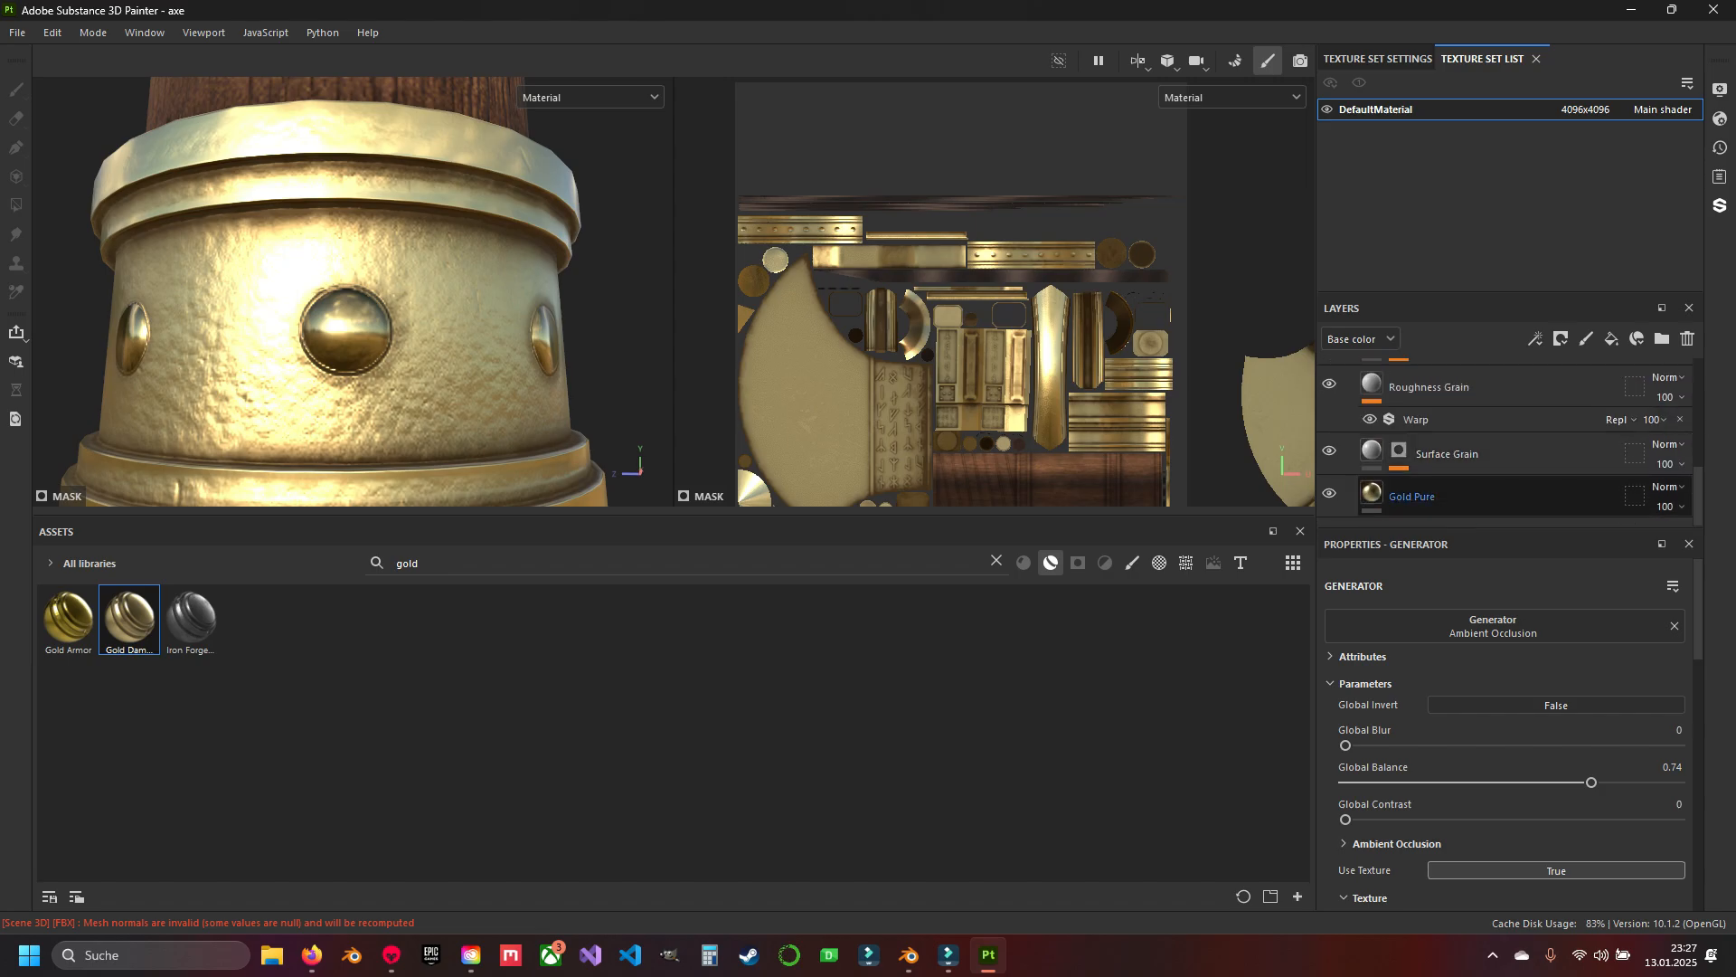
{"action": "left_click", "coordinate": [1437, 496]}
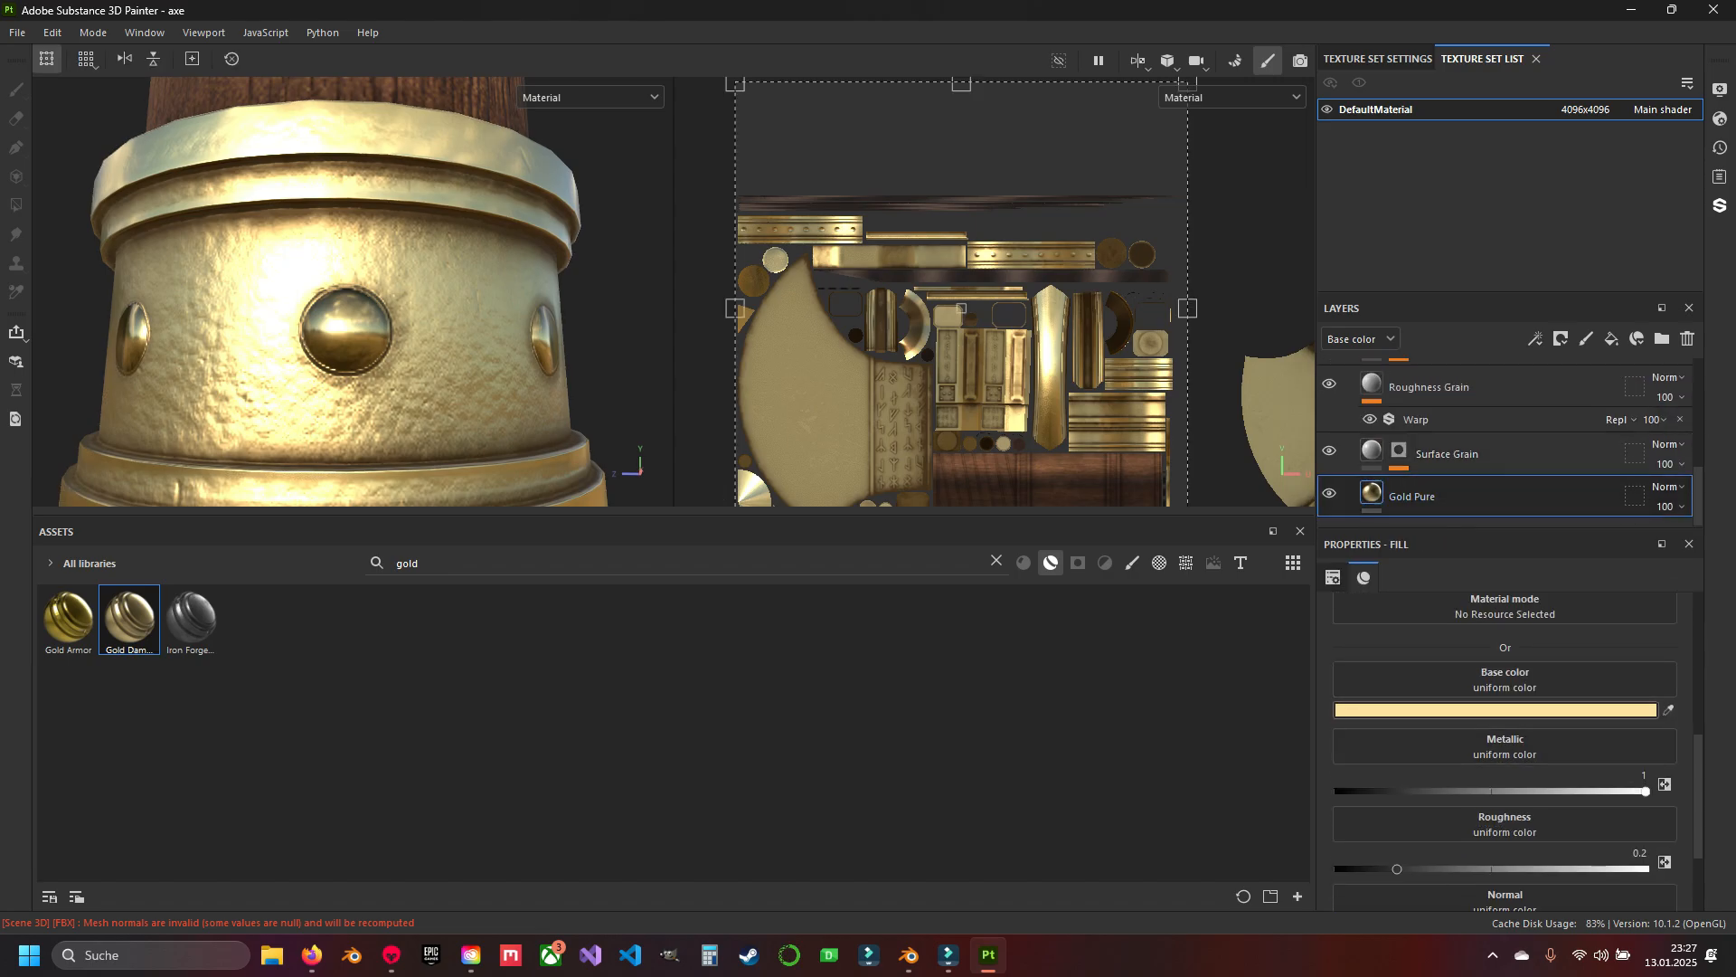
{"action": "left_click", "coordinate": [1496, 710]}
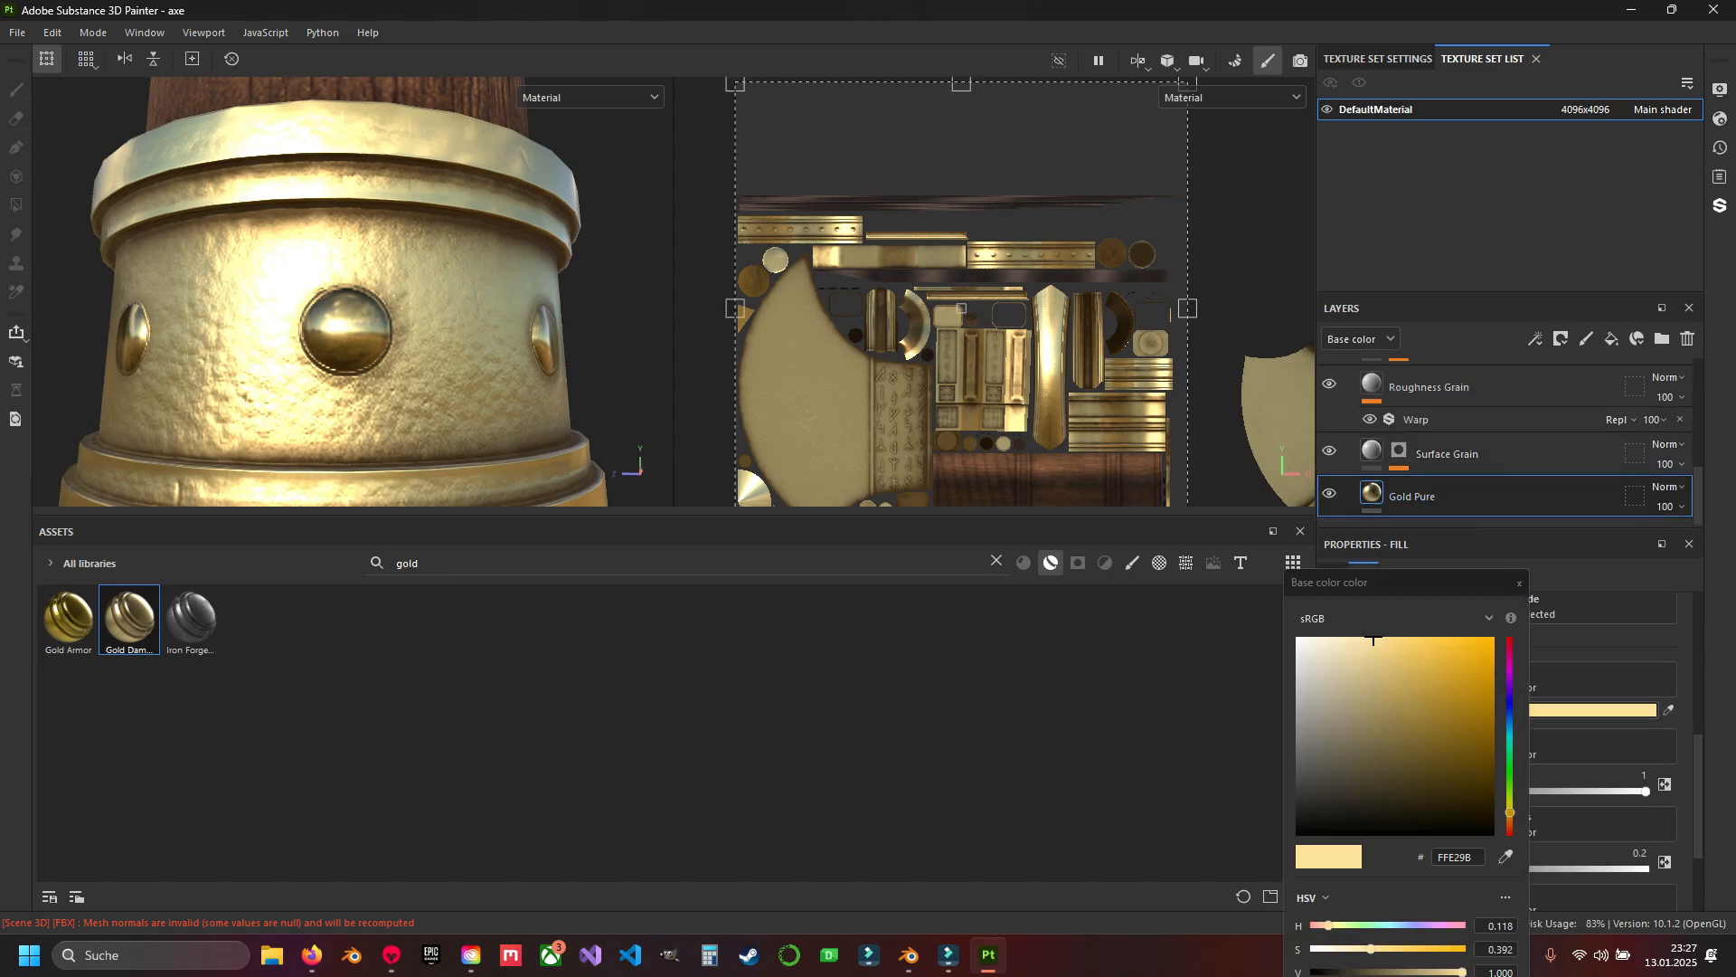
{"action": "left_click_drag", "start_coordinate": [1373, 650], "coordinate": [1373, 744]}
{"action": "left_click", "coordinate": [1519, 584]}
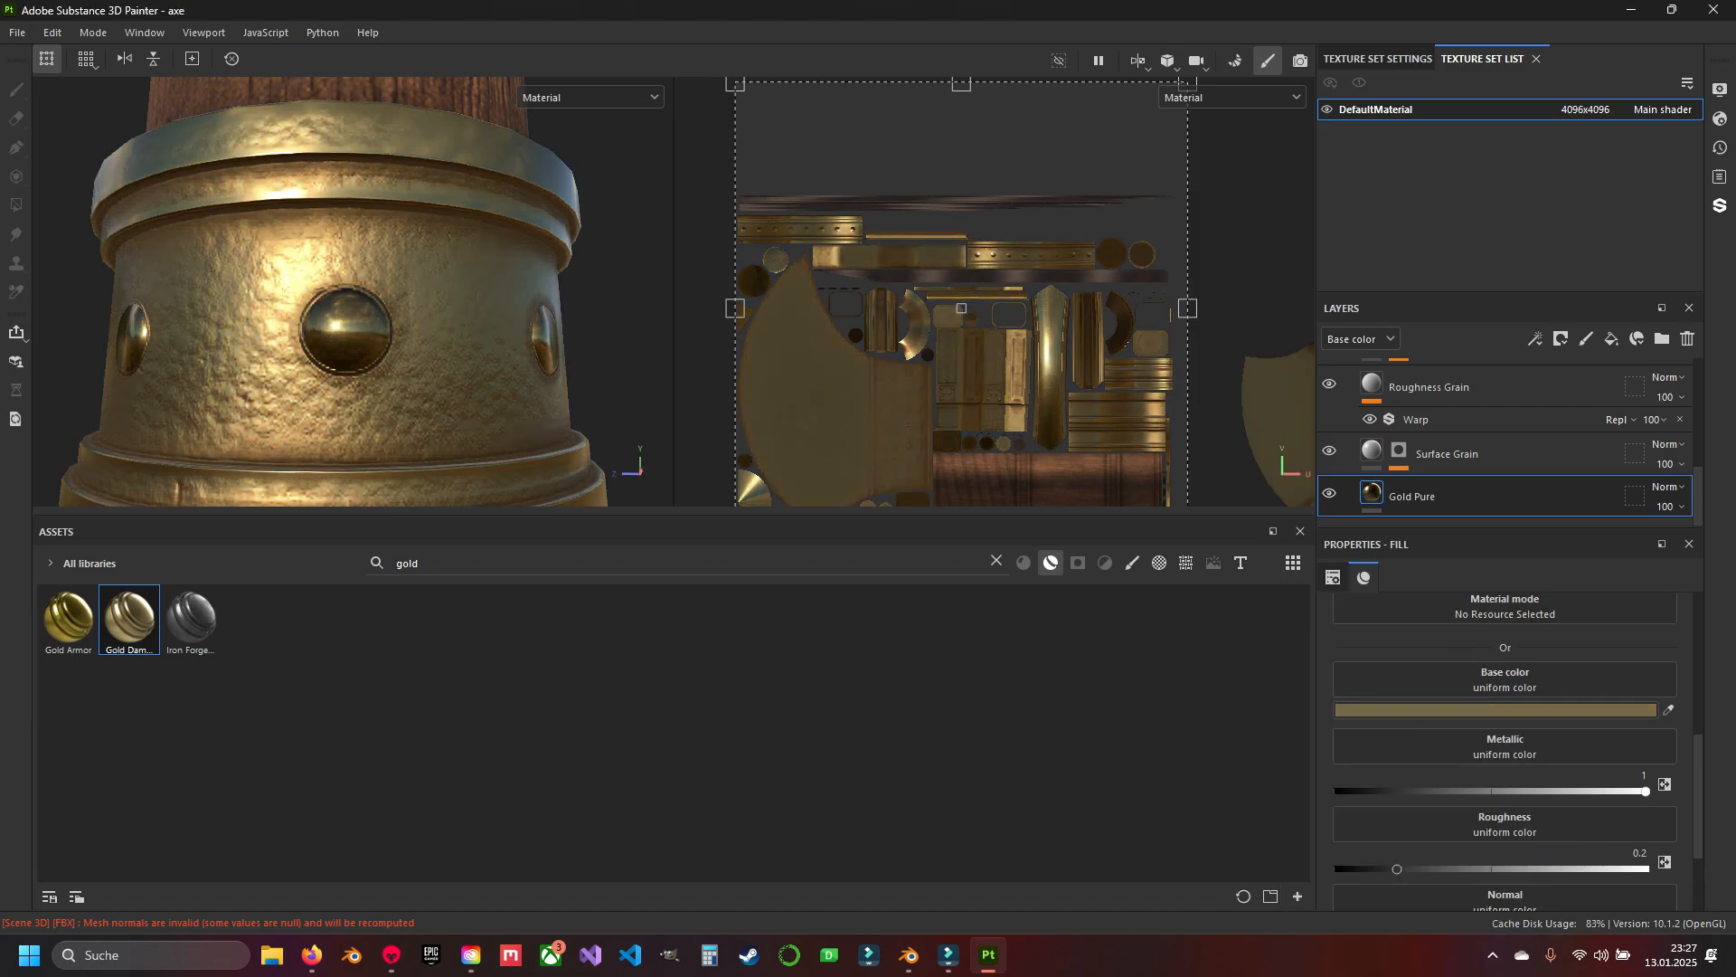
Inspect the darkened gold on the handle rings and pommel next to the wood and leather.
{"action": "scroll", "coordinate": [380, 307], "scroll_direction": "down", "scroll_amount": 9}
{"action": "left_click_drag", "start_coordinate": [379, 307], "coordinate": [428, 226], "text": "alt"}
{"action": "scroll", "coordinate": [434, 299], "scroll_direction": "down", "scroll_amount": 4}
{"action": "scroll", "coordinate": [388, 289], "scroll_direction": "up", "scroll_amount": 6}
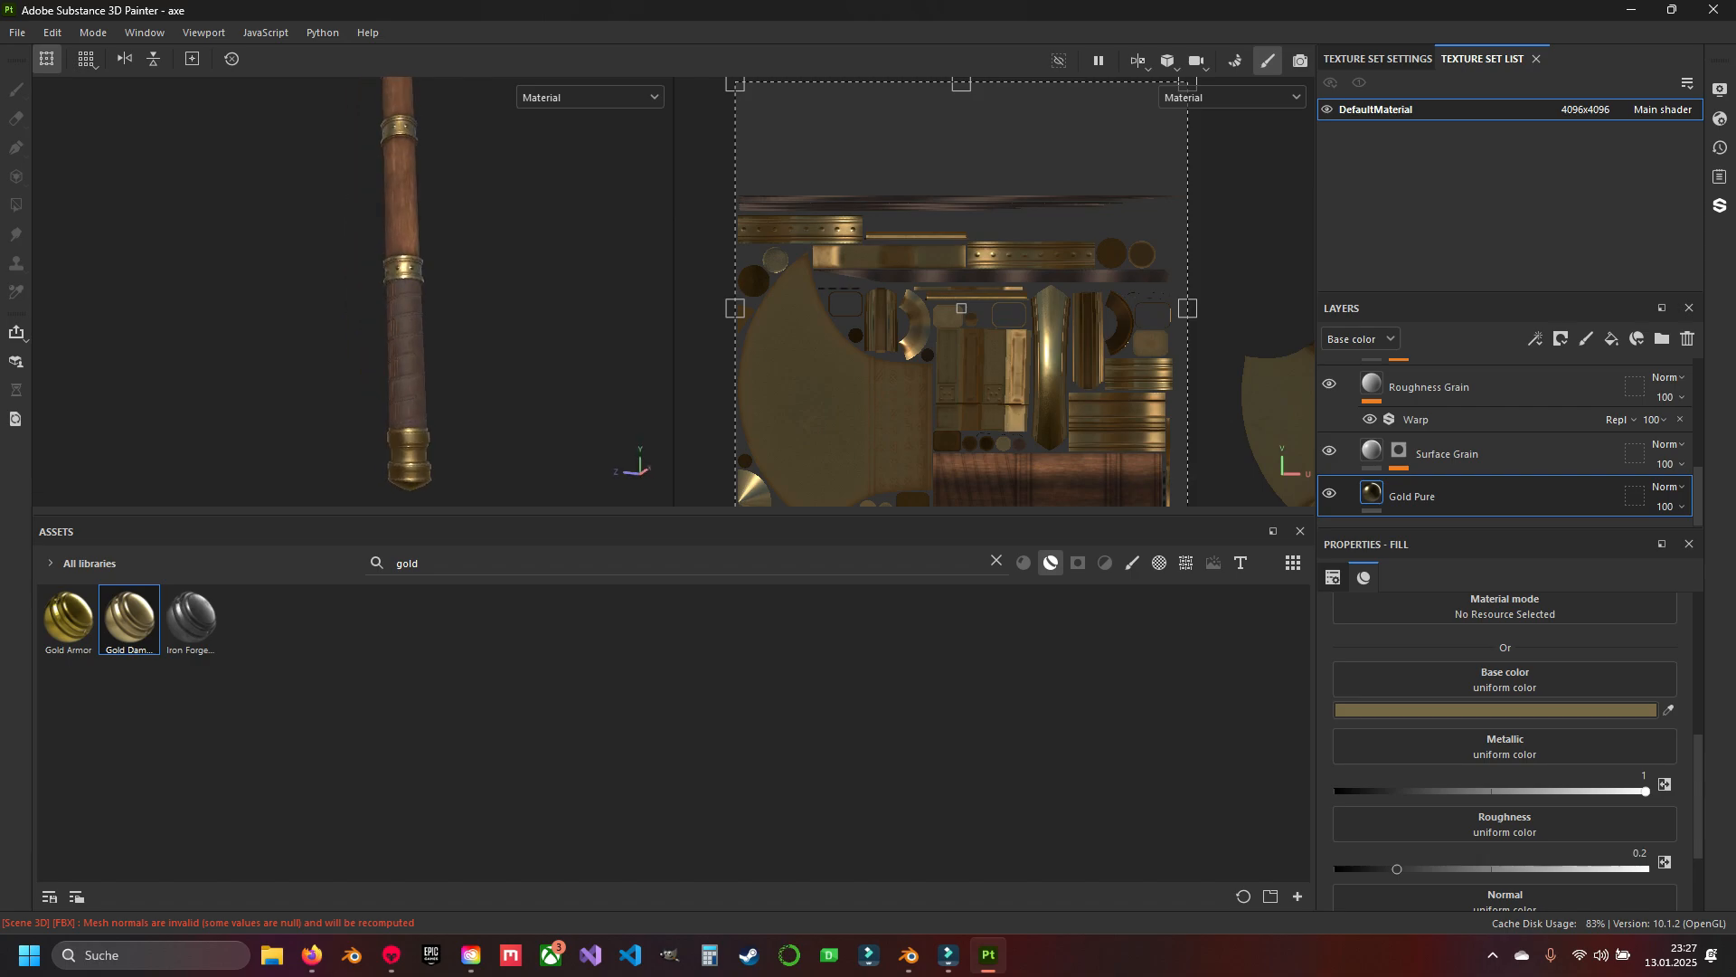
{"action": "middle_click_drag", "start_coordinate": [389, 362], "coordinate": [375, 136], "text": "alt"}
{"action": "scroll", "coordinate": [375, 271], "scroll_direction": "down", "scroll_amount": 4}
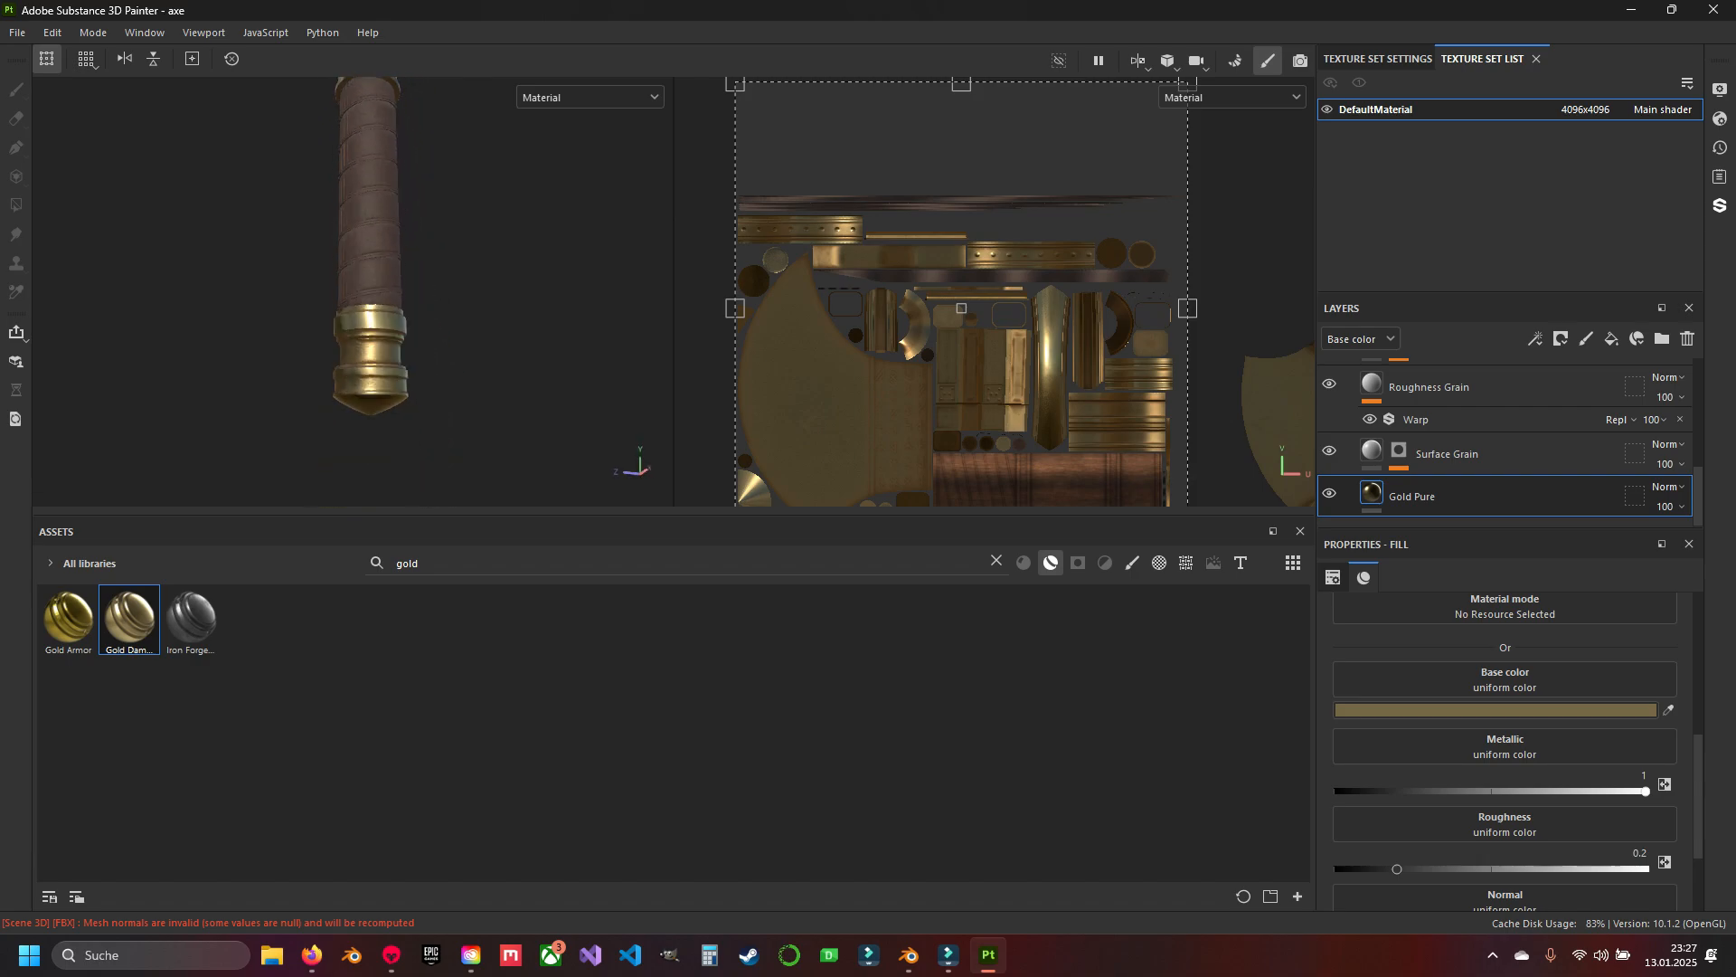
Brighten the Gold Pure layer's base color to pale gold FFE29B while viewing the pommel.
{"action": "right_click_drag", "start_coordinate": [375, 271], "coordinate": [542, 271], "text": "shift"}
{"action": "middle_click_drag", "start_coordinate": [375, 226], "coordinate": [363, 364], "text": "alt"}
{"action": "scroll", "coordinate": [363, 299], "scroll_direction": "up", "scroll_amount": 4}
{"action": "right_click_drag", "start_coordinate": [361, 289], "coordinate": [398, 289], "text": "shift"}
{"action": "scroll", "coordinate": [364, 361], "scroll_direction": "down", "scroll_amount": 3}
{"action": "middle_click_drag", "start_coordinate": [364, 362], "coordinate": [402, 181], "text": "alt"}
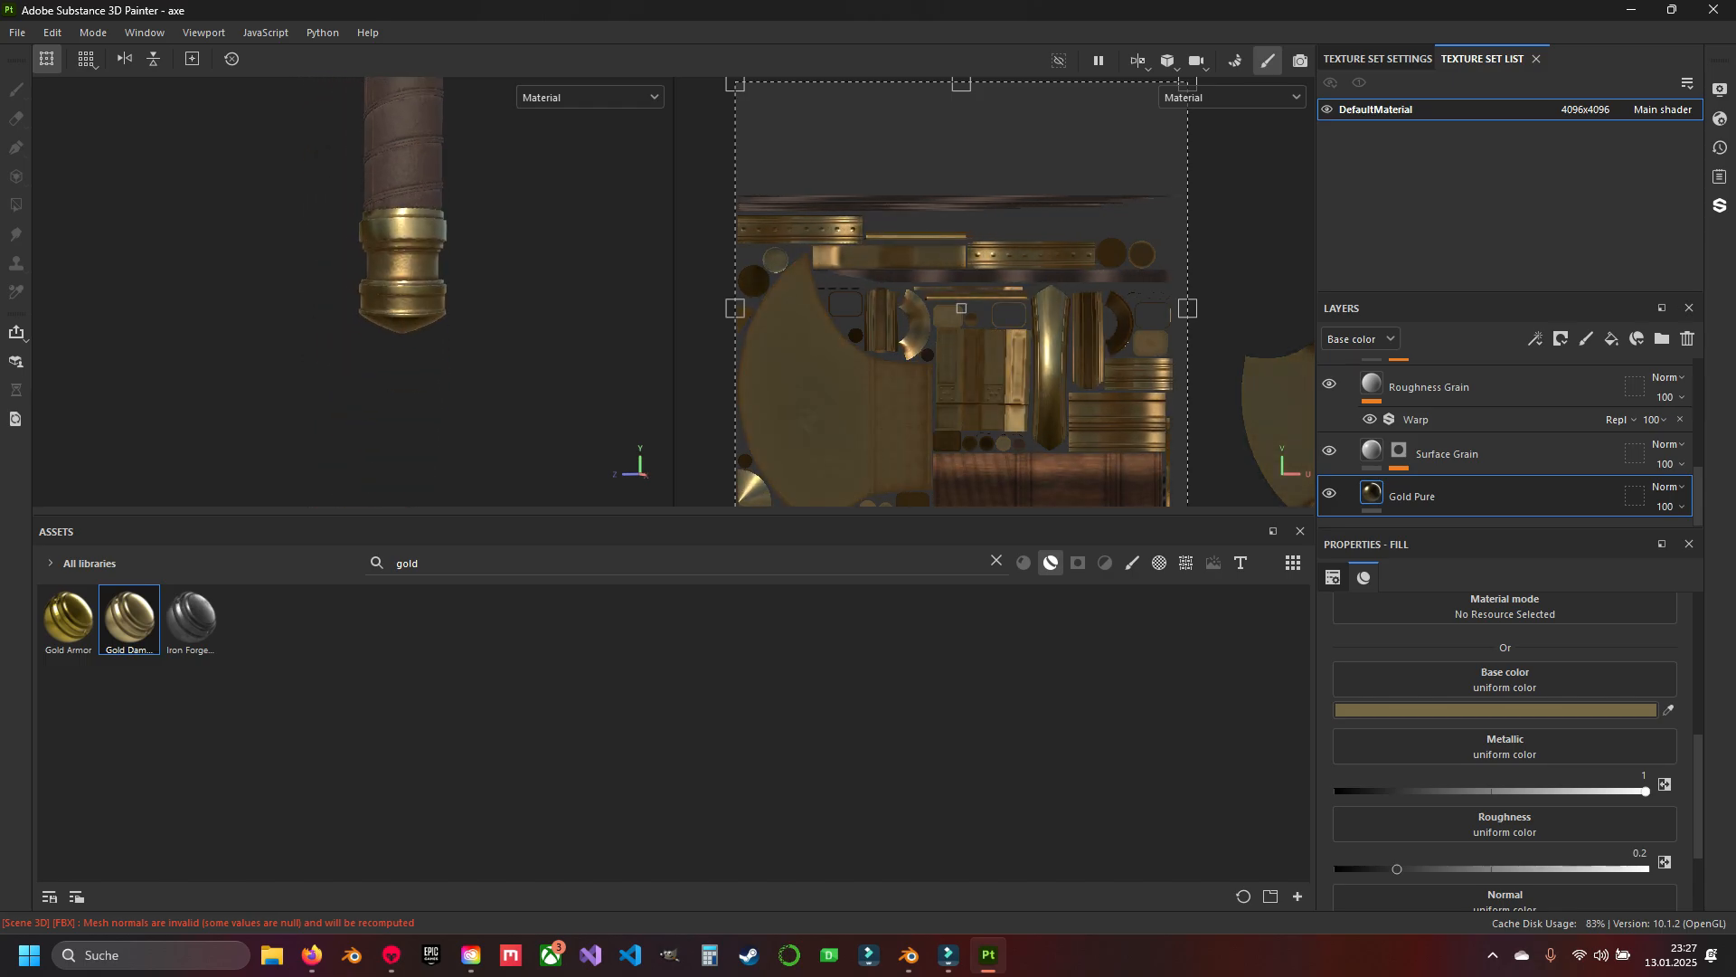
{"action": "left_click", "coordinate": [1407, 710]}
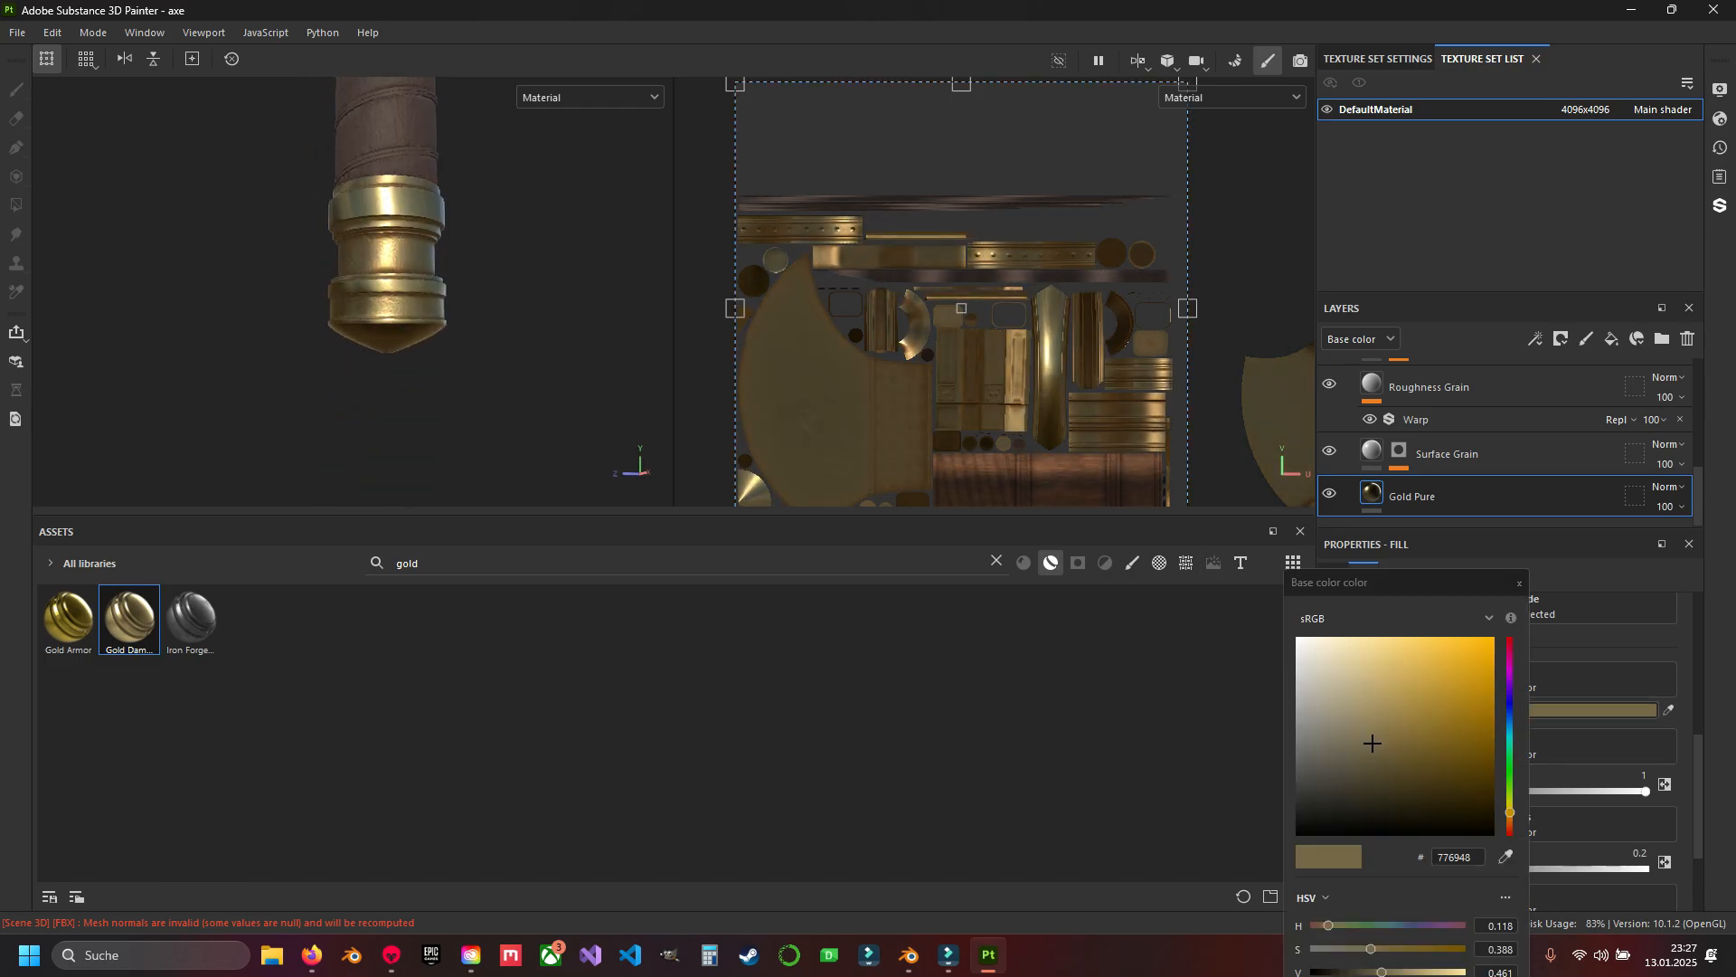
{"action": "left_click_drag", "start_coordinate": [1373, 743], "coordinate": [1375, 640]}
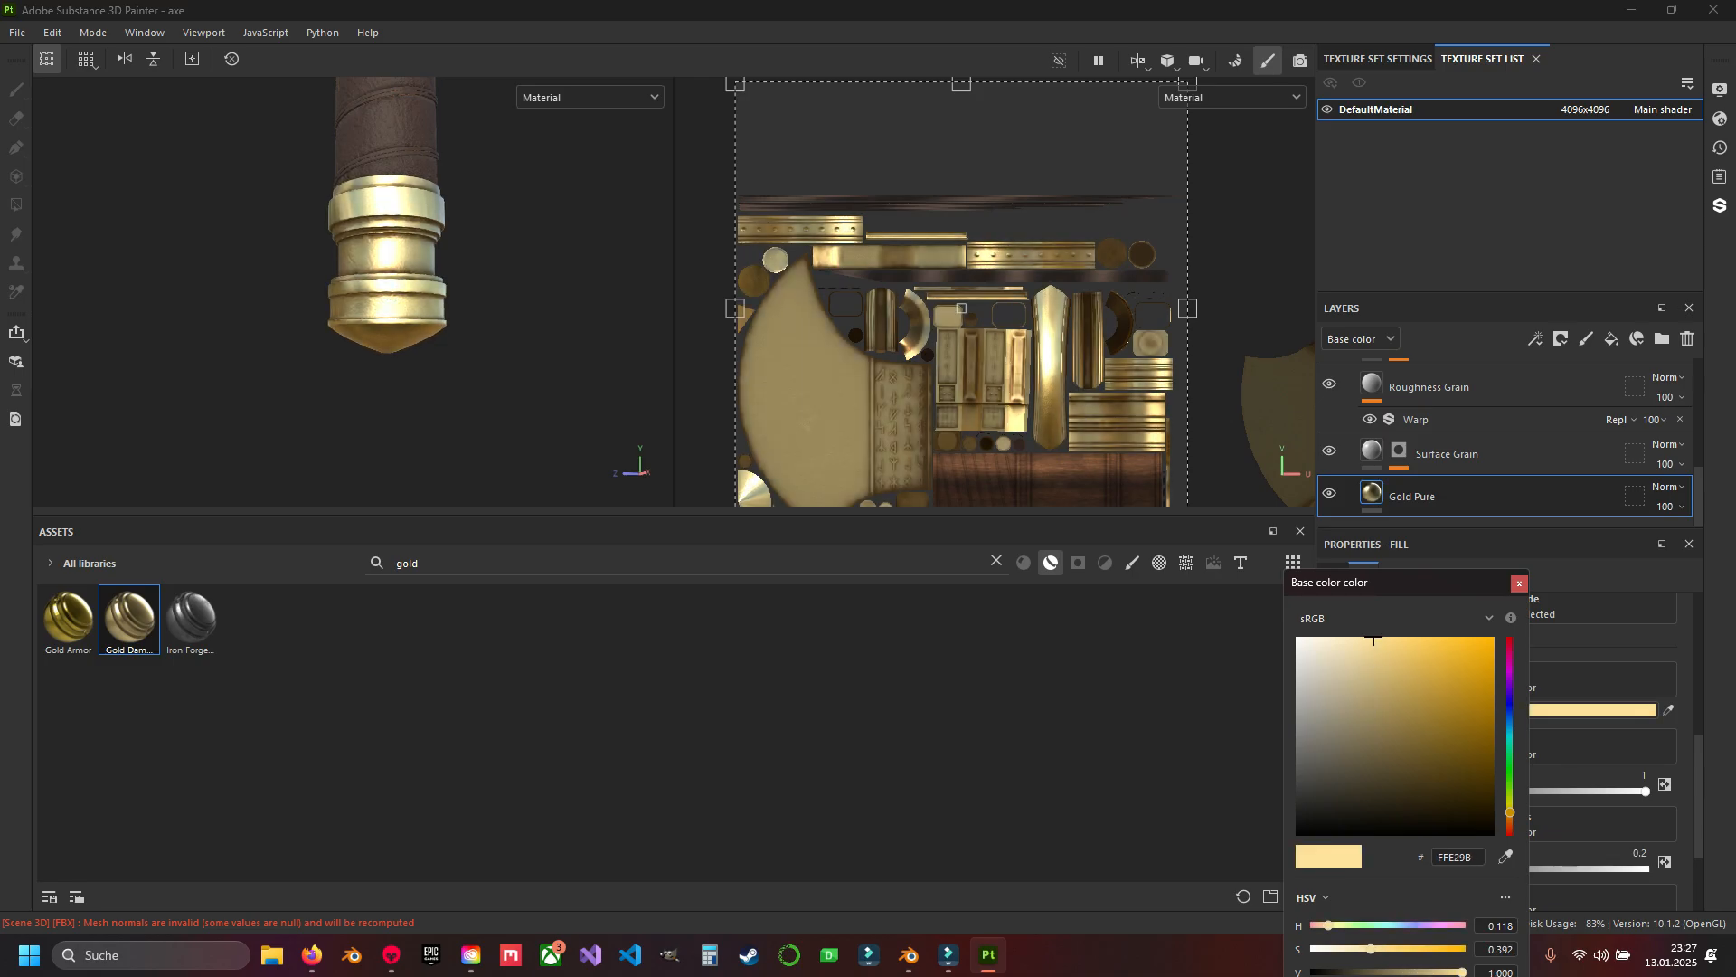
{"action": "left_click", "coordinate": [1519, 584]}
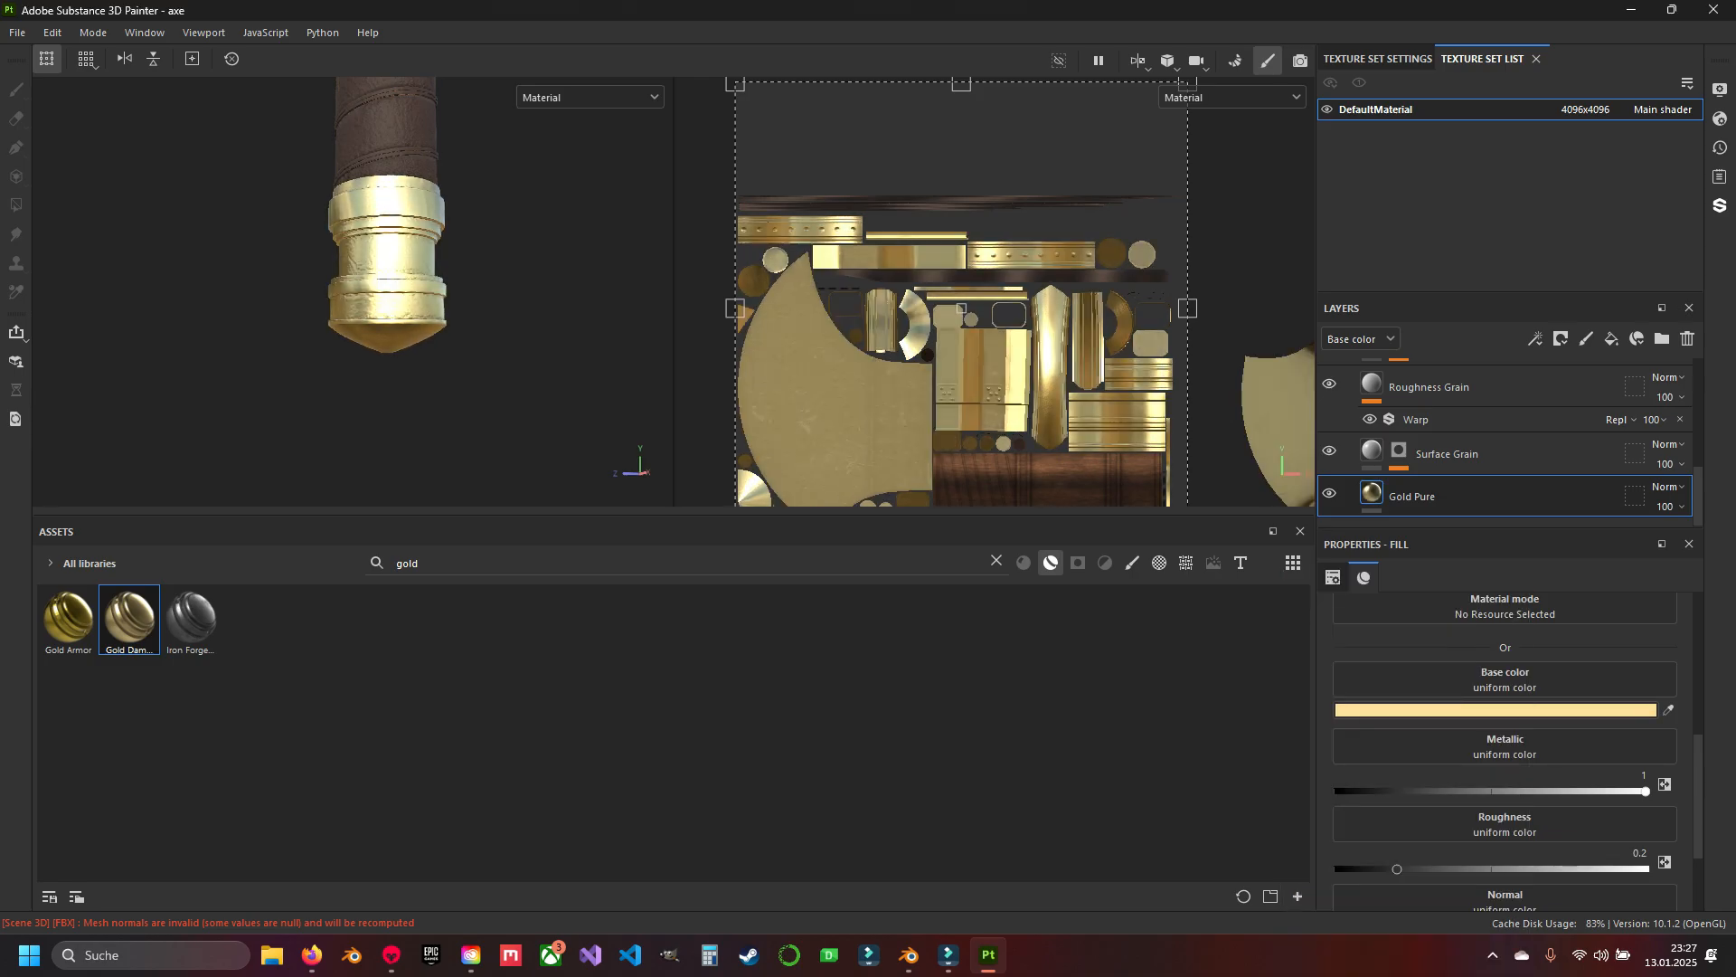
Try Gold Pure roughness at 1 and at about 0.51, comparing the reflections on the pommel.
{"action": "scroll", "coordinate": [1483, 814], "scroll_direction": "down", "scroll_amount": 1}
{"action": "left_click_drag", "start_coordinate": [1397, 815], "coordinate": [1487, 815]}
{"action": "middle_click_drag", "start_coordinate": [420, 295], "coordinate": [461, 344], "text": "alt"}
{"action": "scroll", "coordinate": [492, 409], "scroll_direction": "up", "scroll_amount": 4}
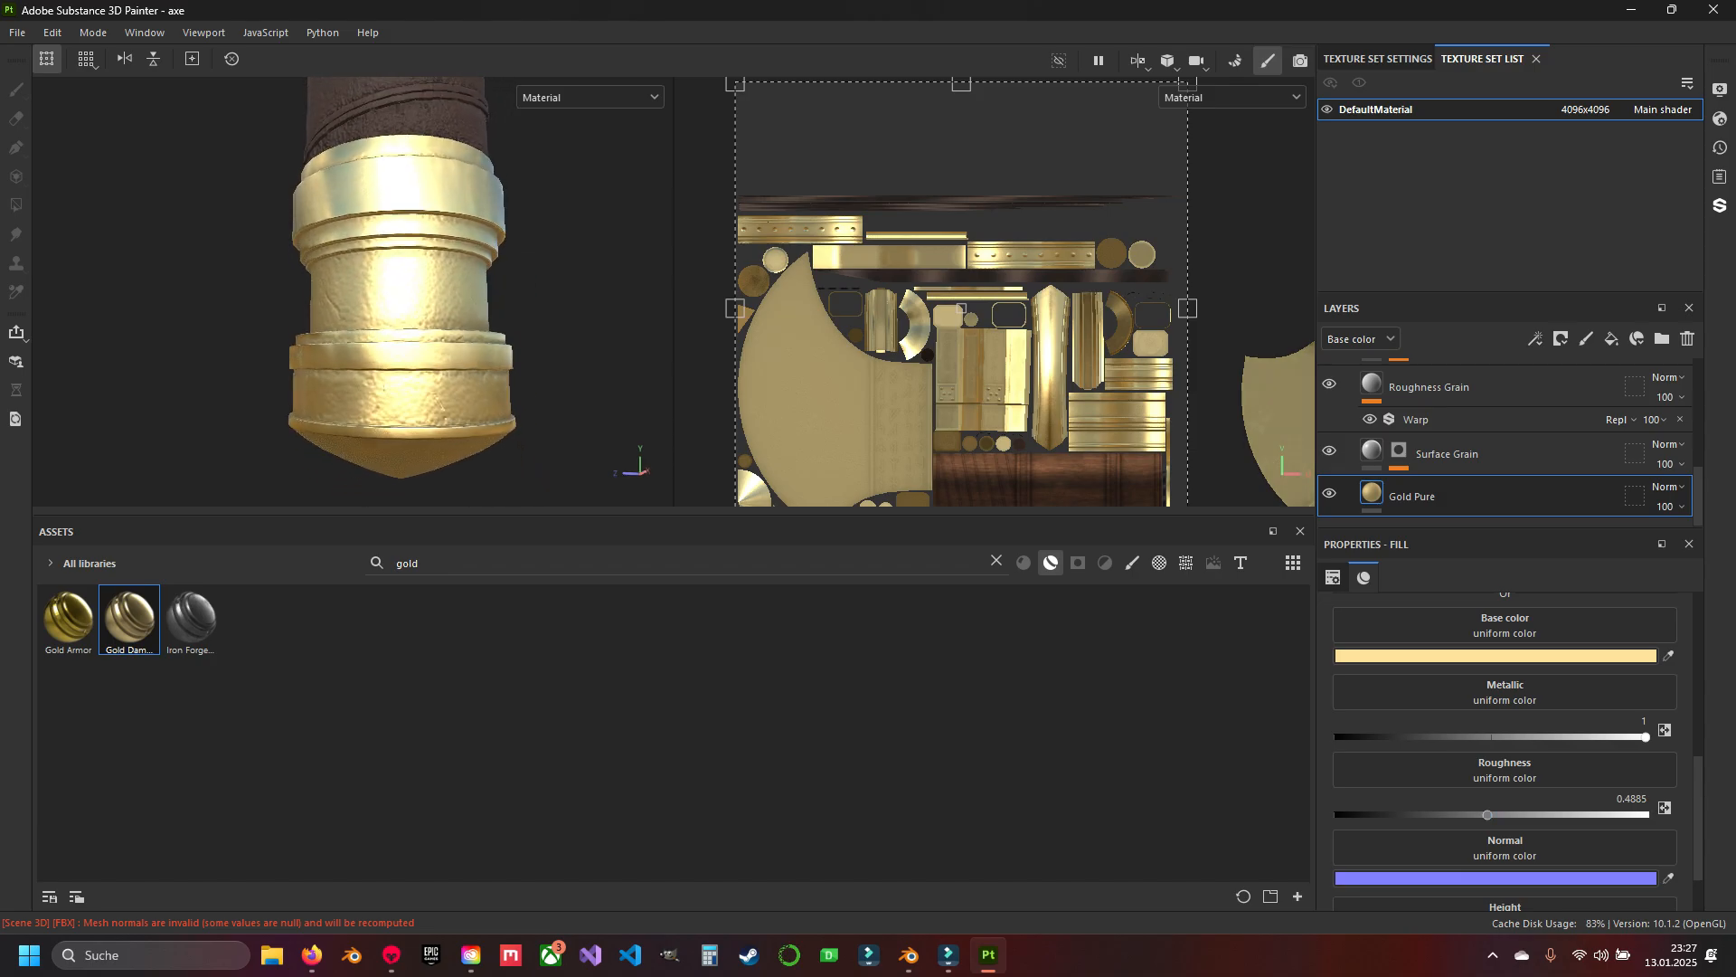
{"action": "left_click_drag", "start_coordinate": [461, 343], "coordinate": [467, 380], "text": "alt"}
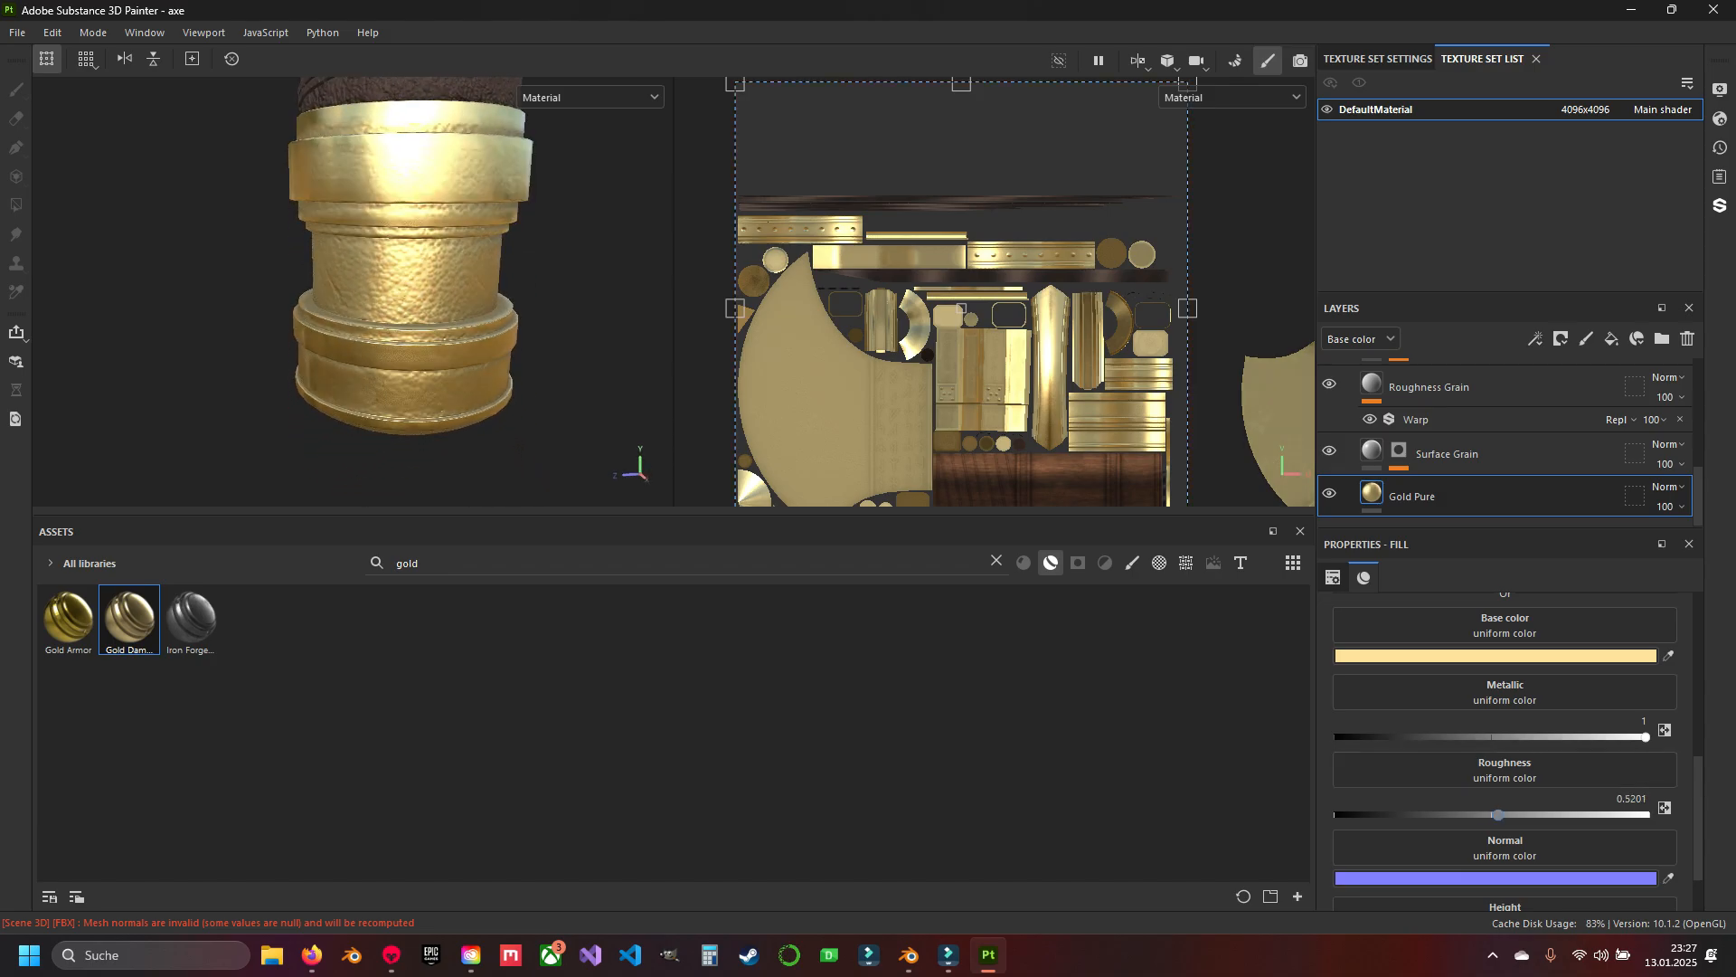
{"action": "left_click_drag", "start_coordinate": [1498, 814], "coordinate": [1646, 815]}
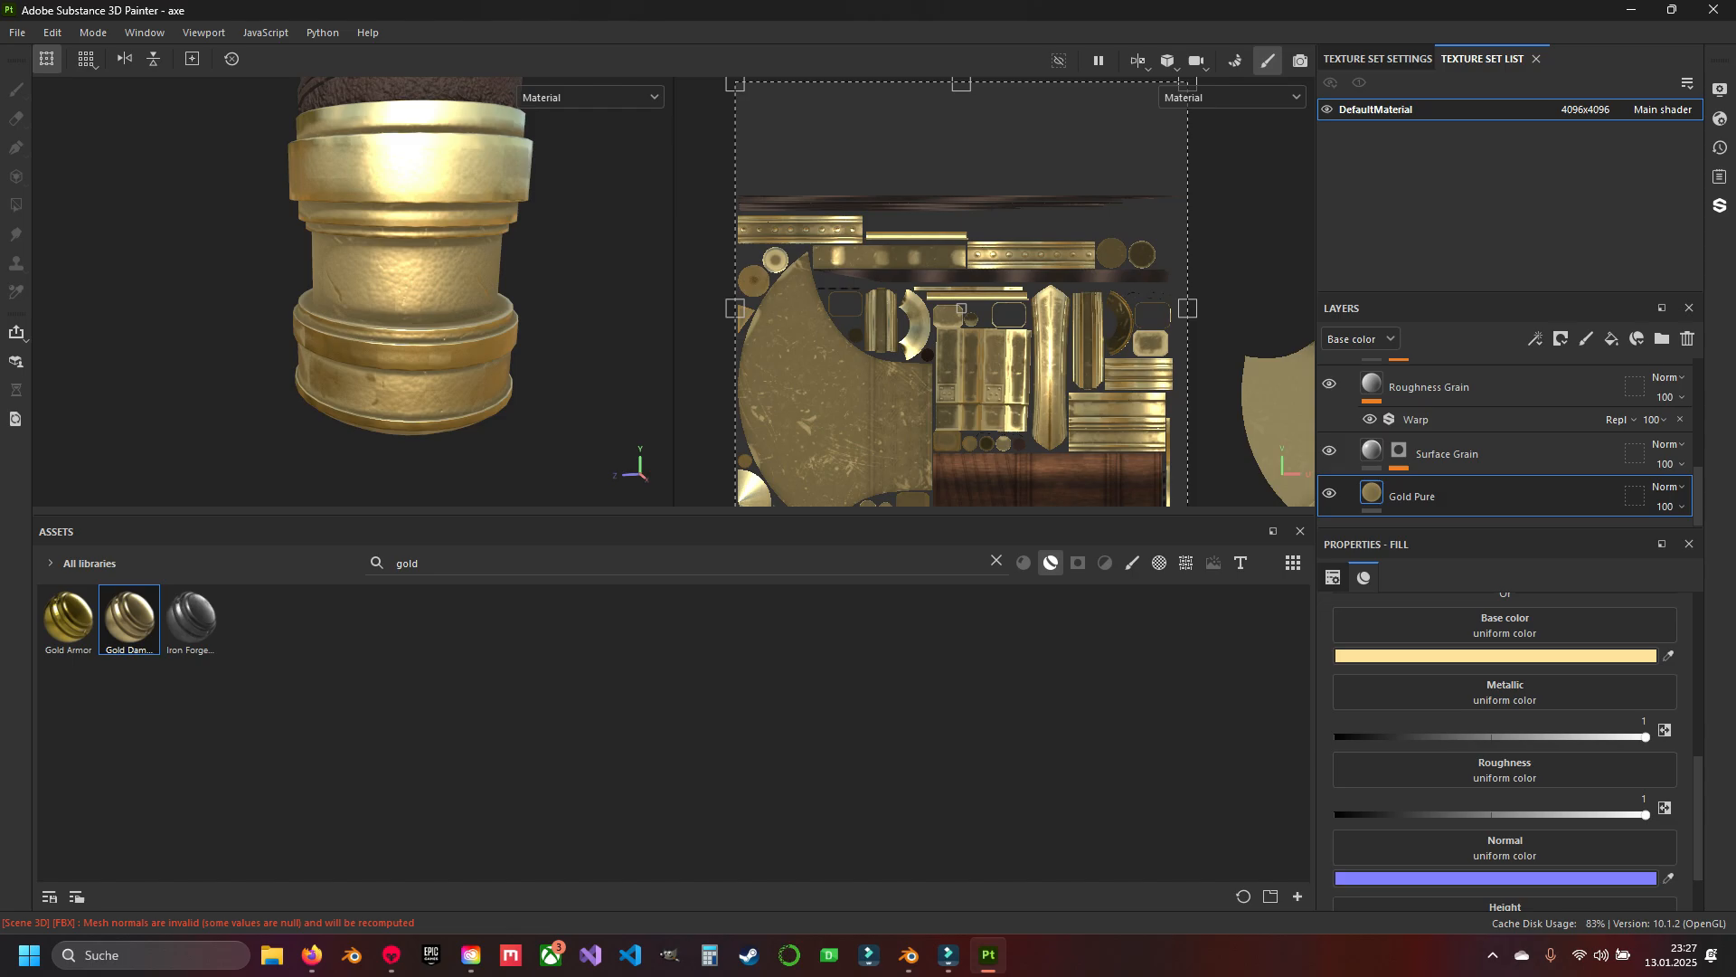
{"action": "left_click_drag", "start_coordinate": [434, 298], "coordinate": [461, 263], "text": "alt"}
{"action": "left_click_drag", "start_coordinate": [1646, 814], "coordinate": [1498, 815]}
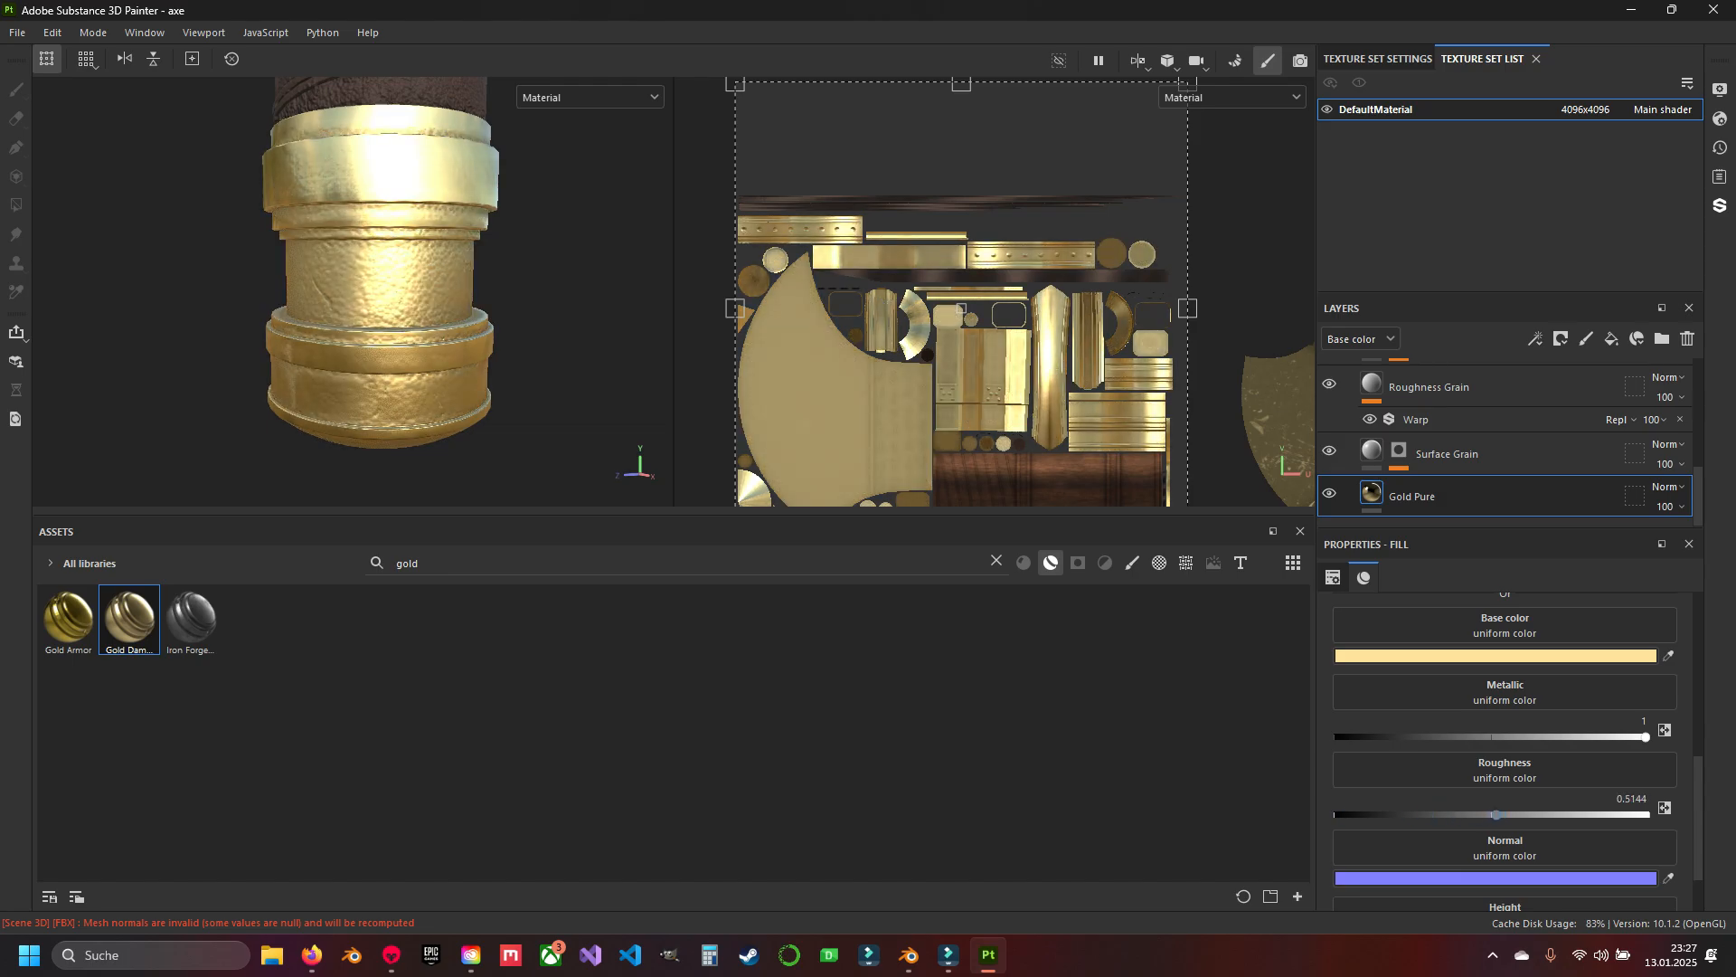
{"action": "mouse_move", "coordinate": [452, 316]}
{"action": "left_mouse_down", "text": "alt"}
{"action": "mouse_move", "coordinate": [438, 307]}
{"action": "mouse_move", "coordinate": [479, 212]}
{"action": "mouse_move", "coordinate": [443, 290]}
{"action": "left_mouse_up", "text": "alt"}
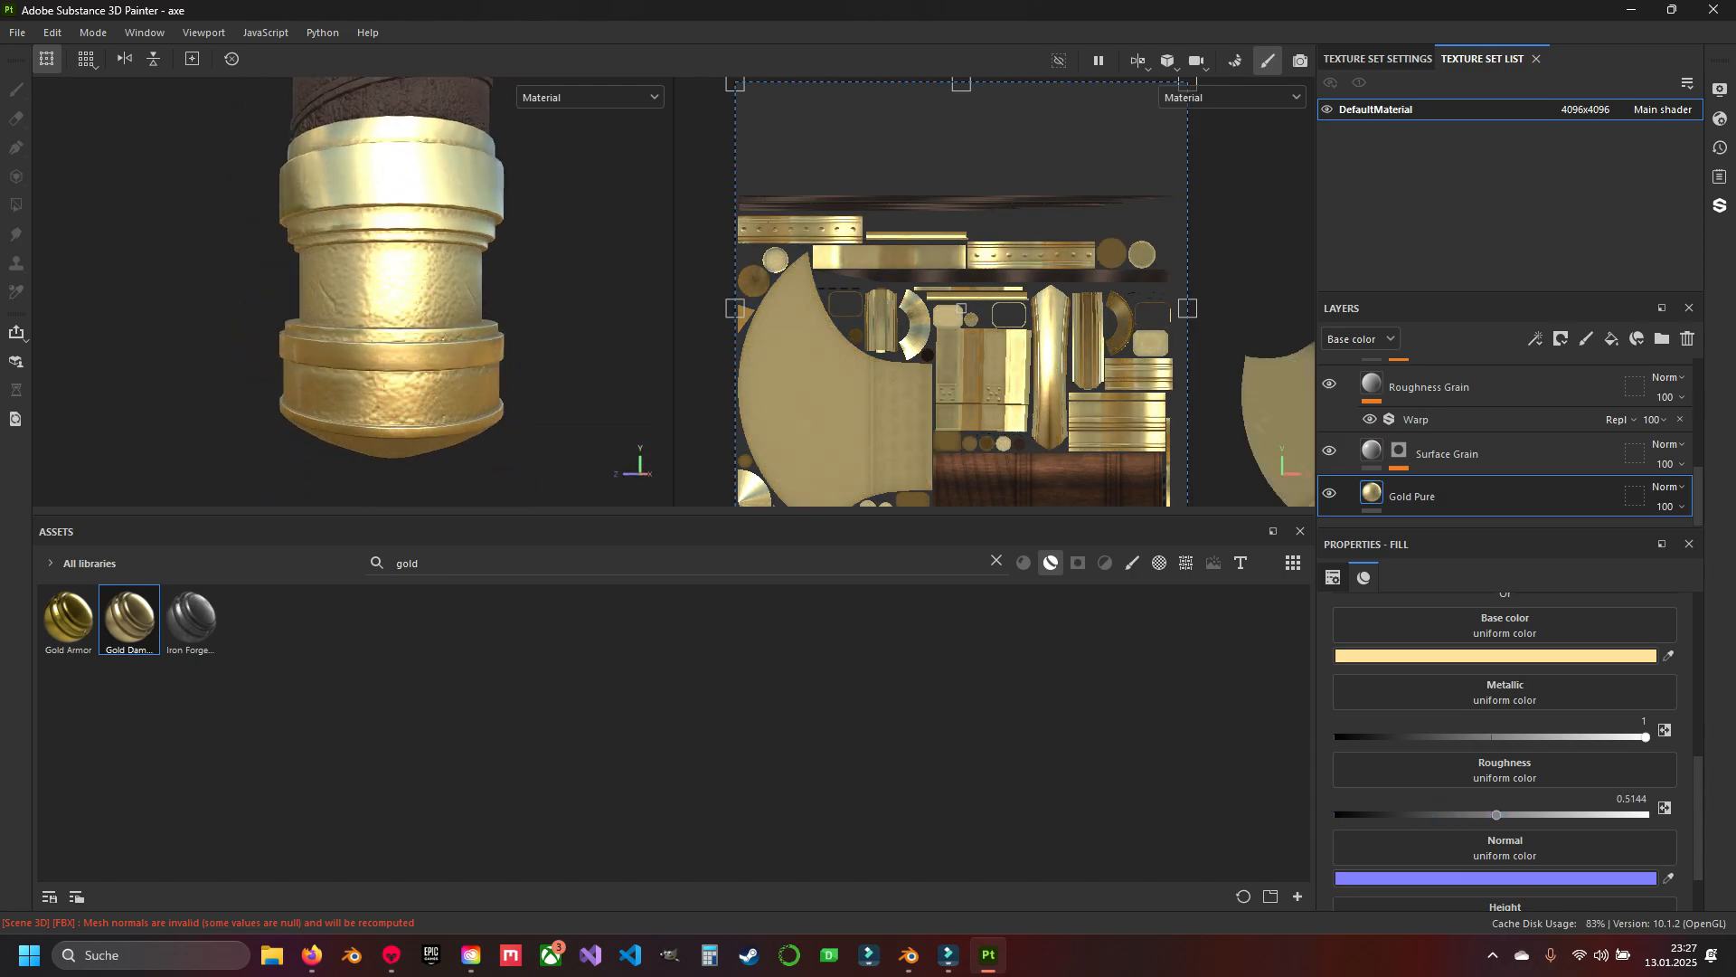
Darken the Gold Pure base color to brownish gold 857651, keeping its hue and saturation.
{"action": "left_click", "coordinate": [1438, 656]}
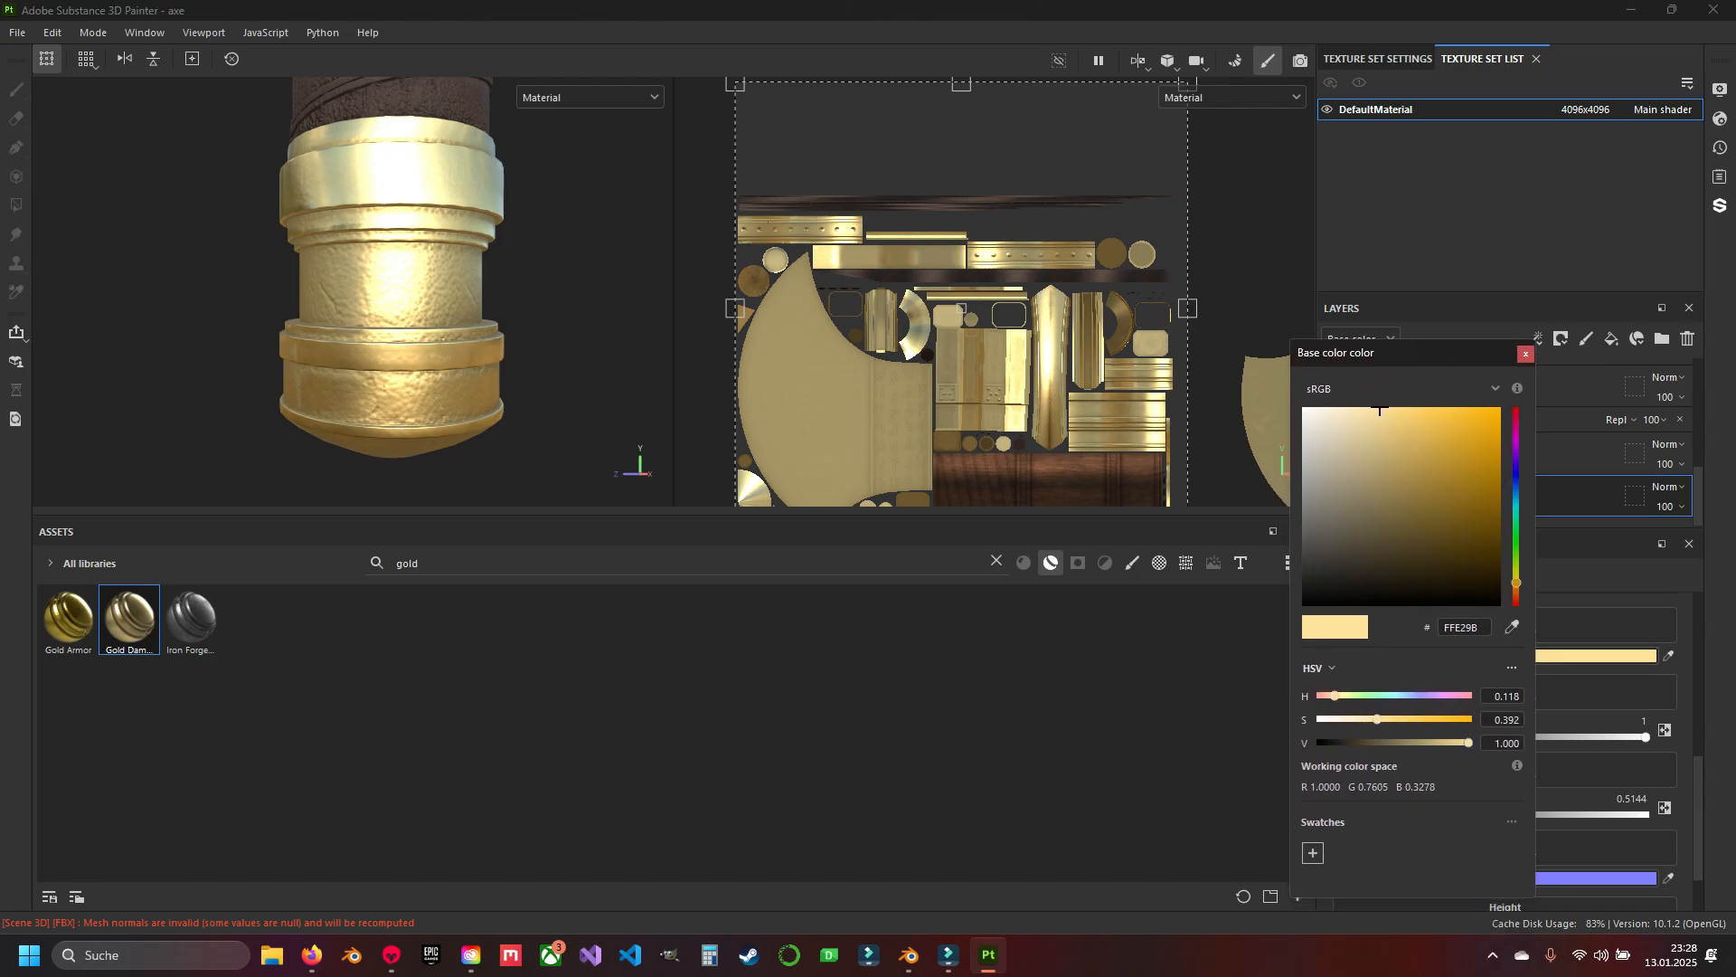
{"action": "left_click_drag", "start_coordinate": [1380, 410], "coordinate": [1380, 501]}
{"action": "scroll", "coordinate": [447, 362], "scroll_direction": "down", "scroll_amount": 5}
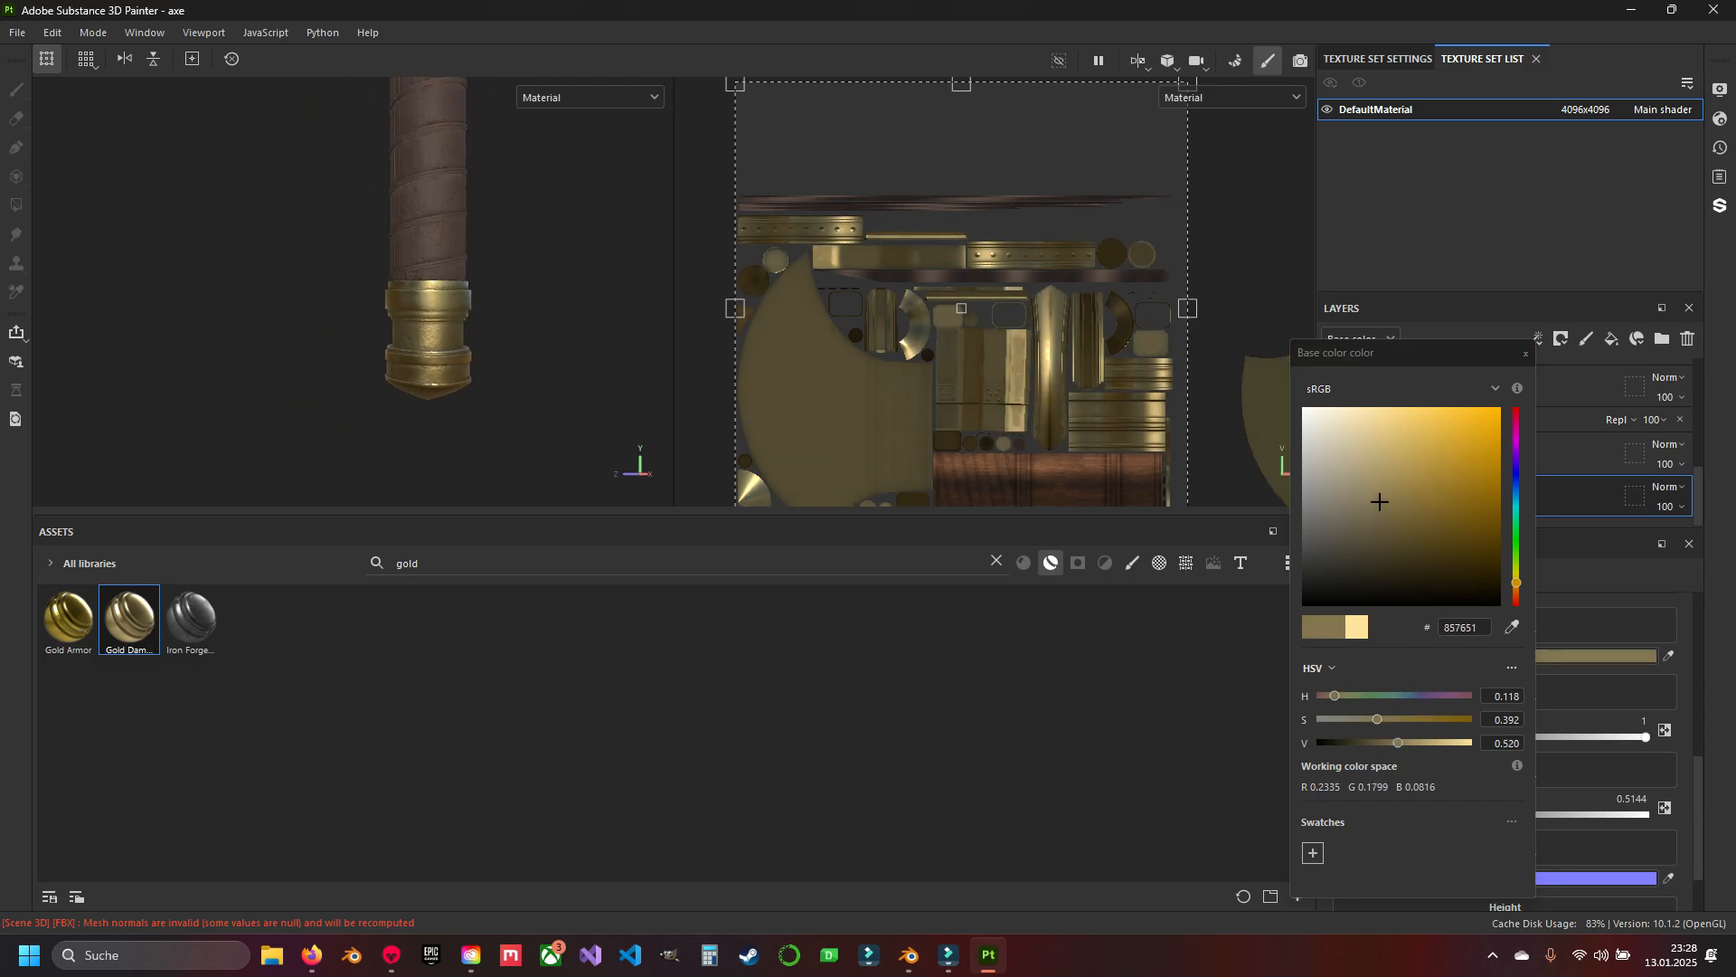
{"action": "mouse_move", "coordinate": [447, 362]}
{"action": "left_mouse_down", "text": "alt"}
{"action": "mouse_move", "coordinate": [475, 360]}
{"action": "mouse_move", "coordinate": [447, 351]}
{"action": "left_mouse_up", "text": "alt"}
{"action": "scroll", "coordinate": [447, 351], "scroll_direction": "up", "scroll_amount": 3}
{"action": "left_click", "coordinate": [1526, 353]}
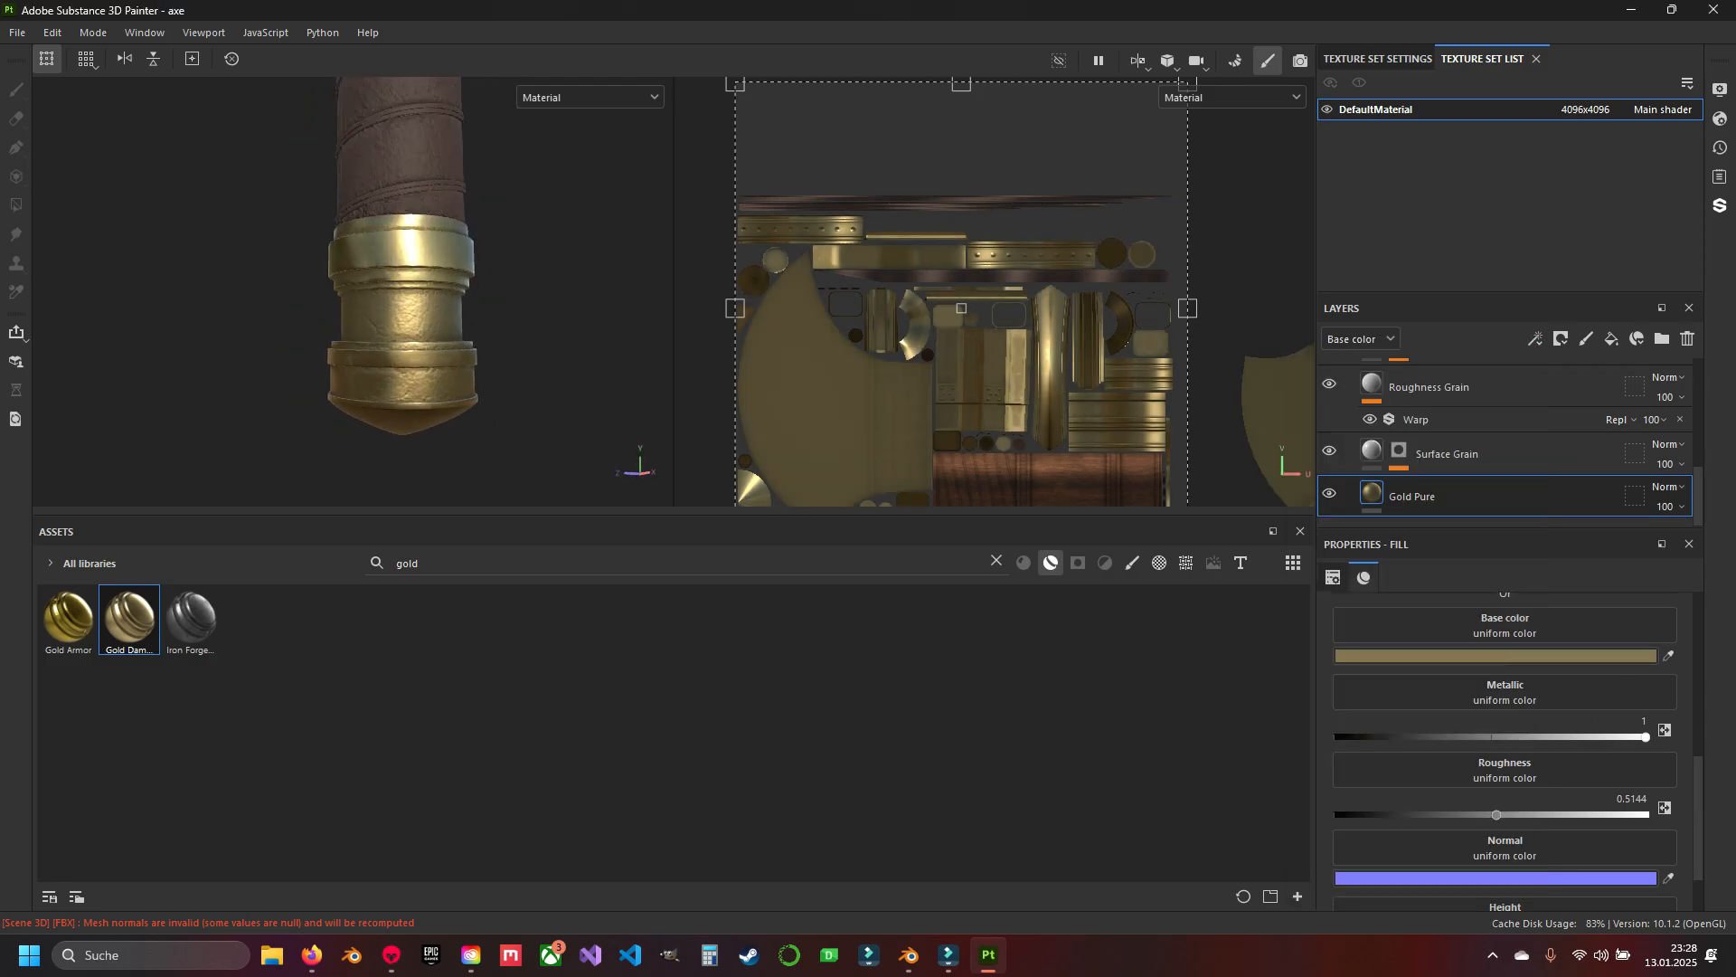
Set Gold Pure's metallic to 1 and roughness to 0.75, checking the finish on the pommel and studded ring.
{"action": "mouse_move", "coordinate": [1601, 737]}
{"action": "left_mouse_down"}
{"action": "mouse_move", "coordinate": [1576, 737]}
{"action": "mouse_move", "coordinate": [1647, 736]}
{"action": "left_mouse_up"}
{"action": "mouse_move", "coordinate": [446, 367]}
{"action": "left_mouse_down", "text": "alt"}
{"action": "mouse_move", "coordinate": [465, 317]}
{"action": "mouse_move", "coordinate": [447, 371]}
{"action": "left_mouse_up", "text": "alt"}
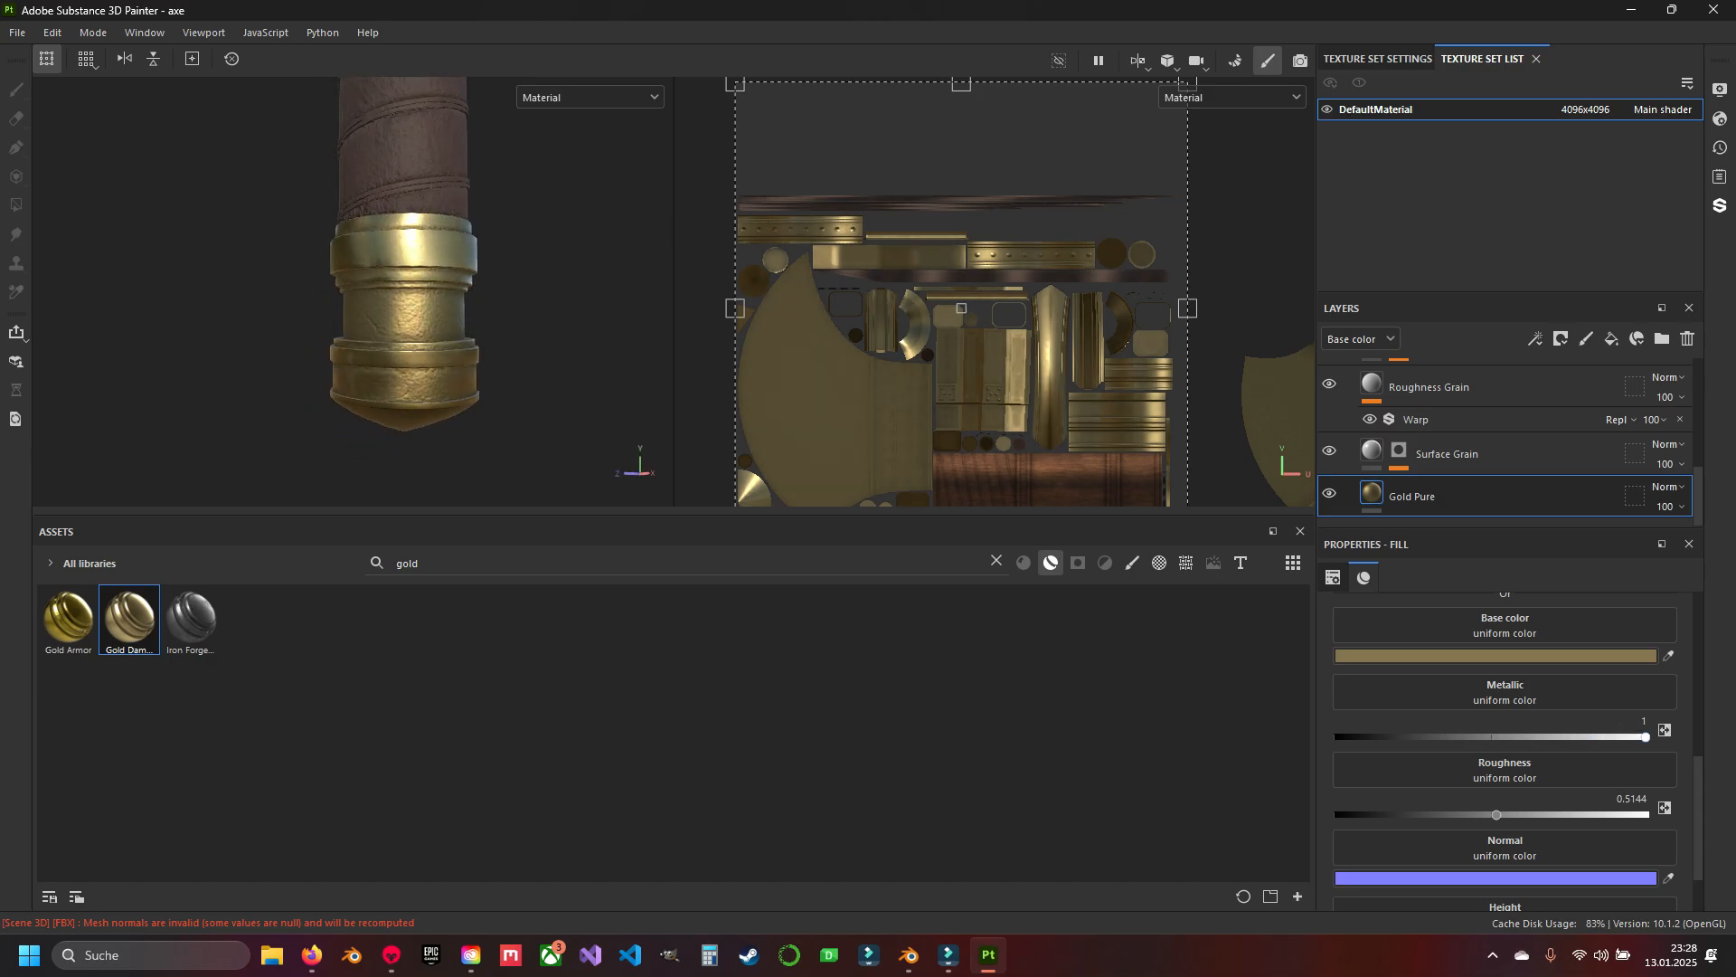
{"action": "scroll", "coordinate": [447, 371], "scroll_direction": "up", "scroll_amount": 4}
{"action": "scroll", "coordinate": [1501, 760], "scroll_direction": "up", "scroll_amount": 3}
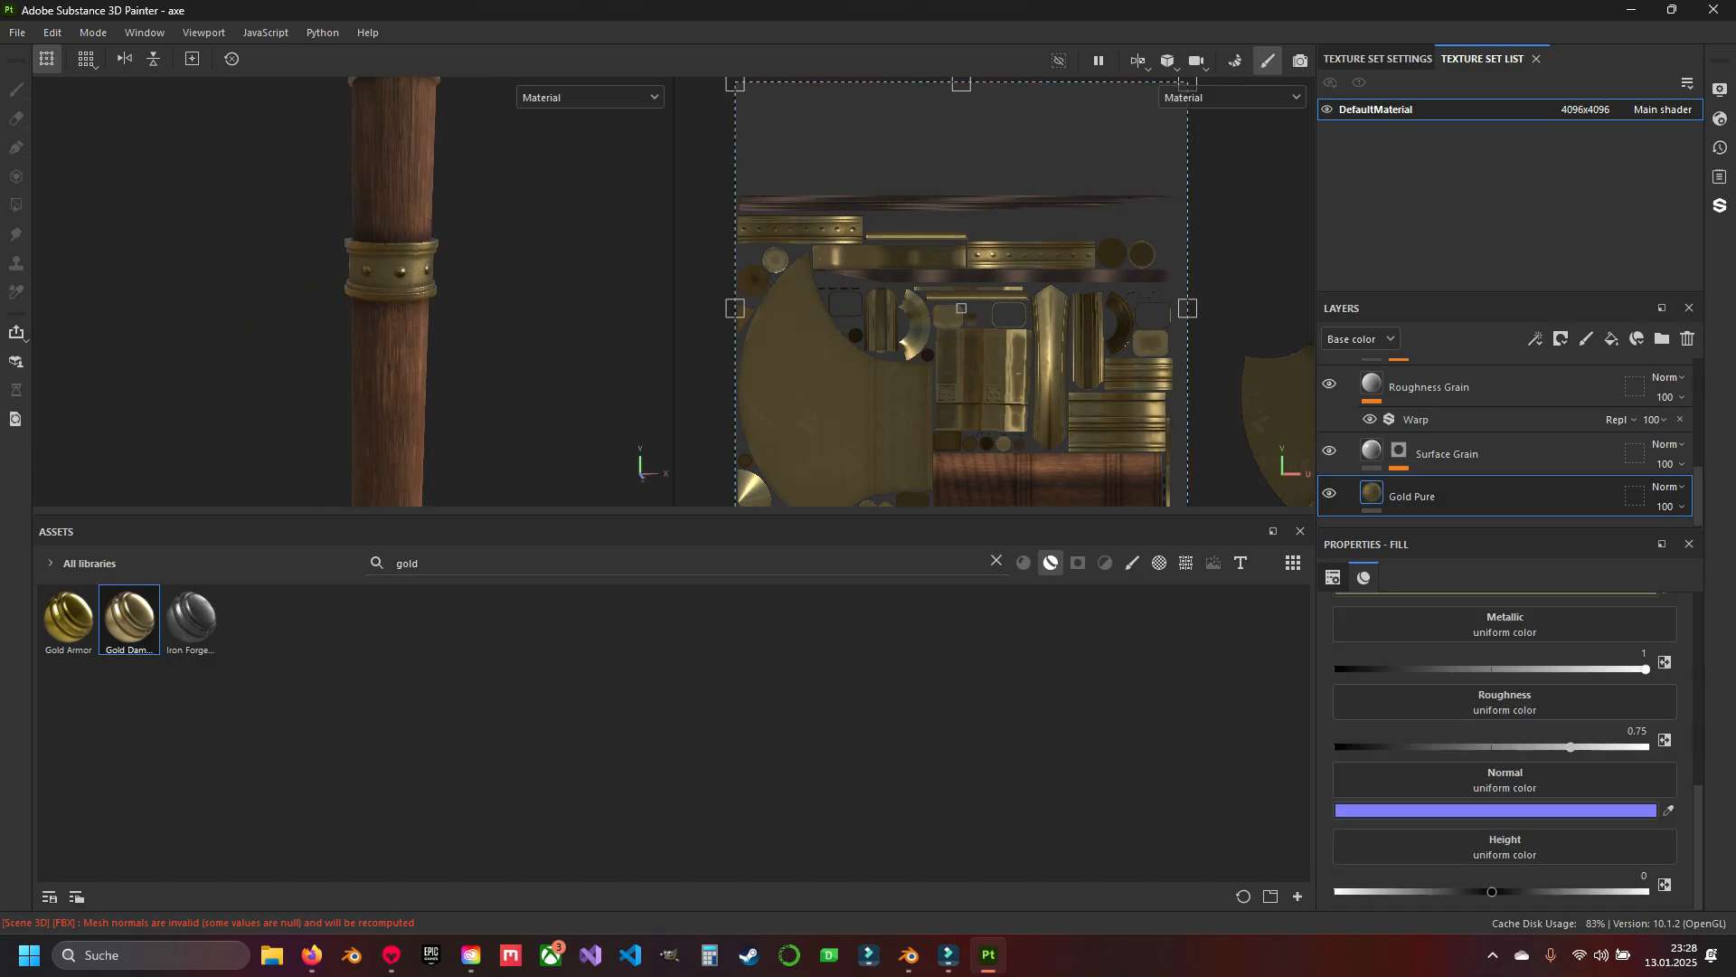
{"action": "left_click_drag", "start_coordinate": [397, 308], "coordinate": [429, 303], "text": "alt"}
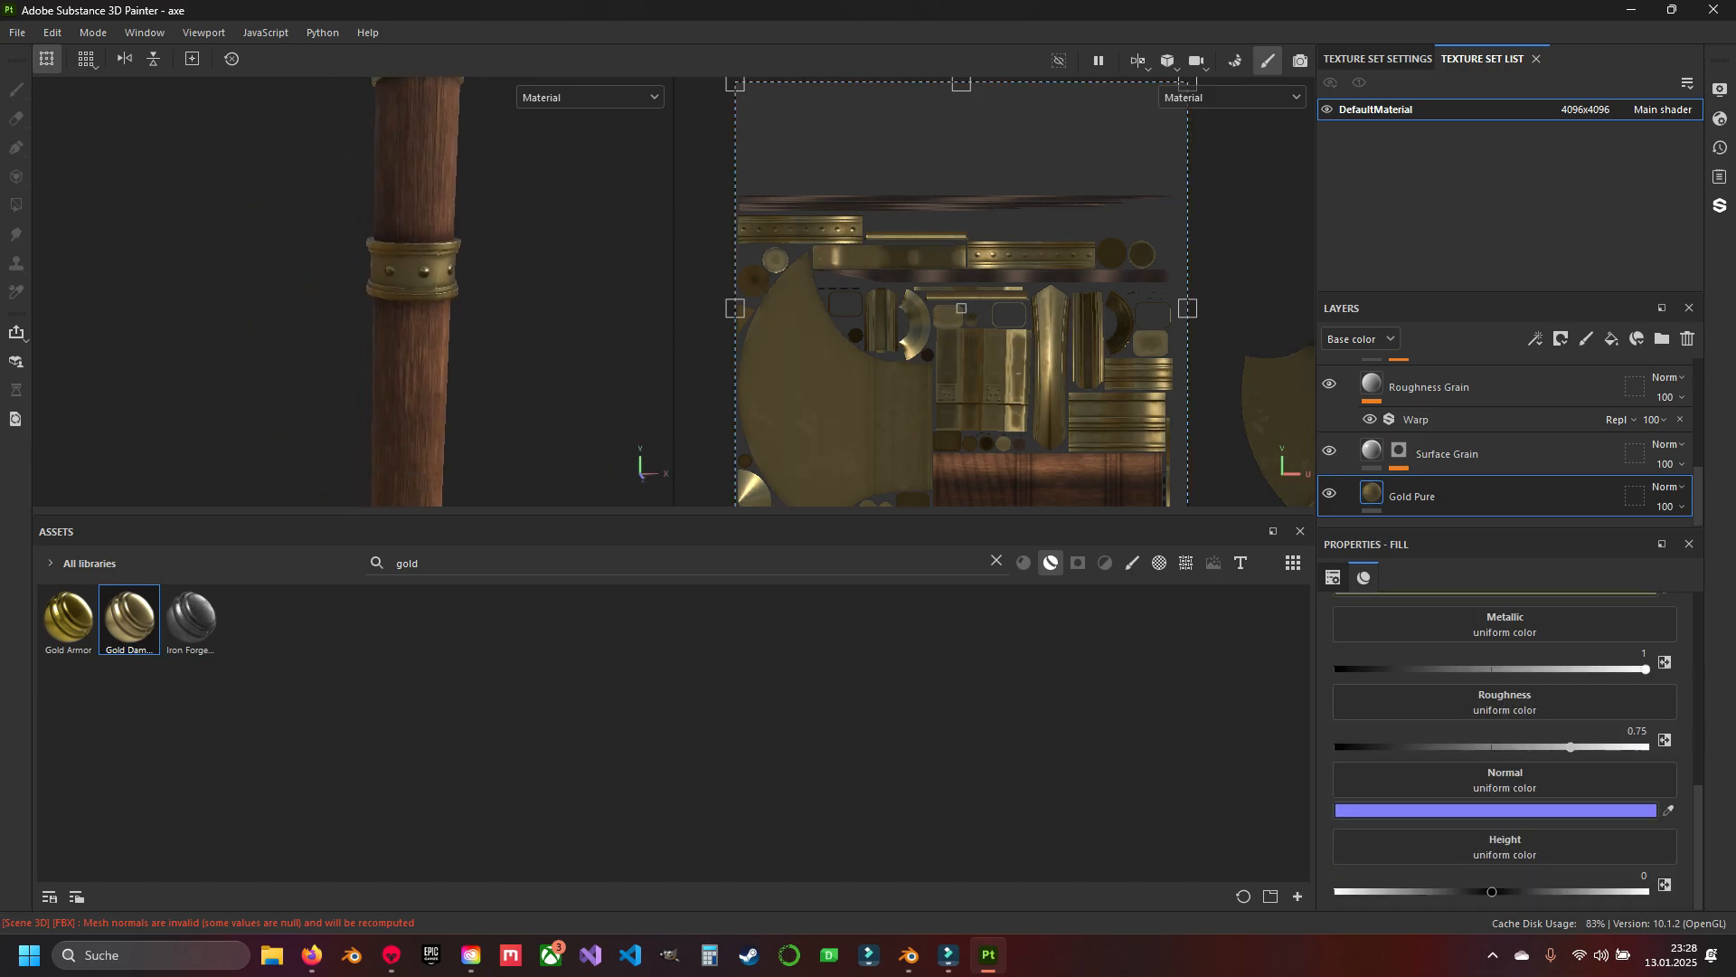
{"action": "scroll", "coordinate": [429, 303], "scroll_direction": "up", "scroll_amount": 3}
Collapse the Gold Damaged group and add a black mask to it.
{"action": "scroll", "coordinate": [1506, 444], "scroll_direction": "up", "scroll_amount": 5}
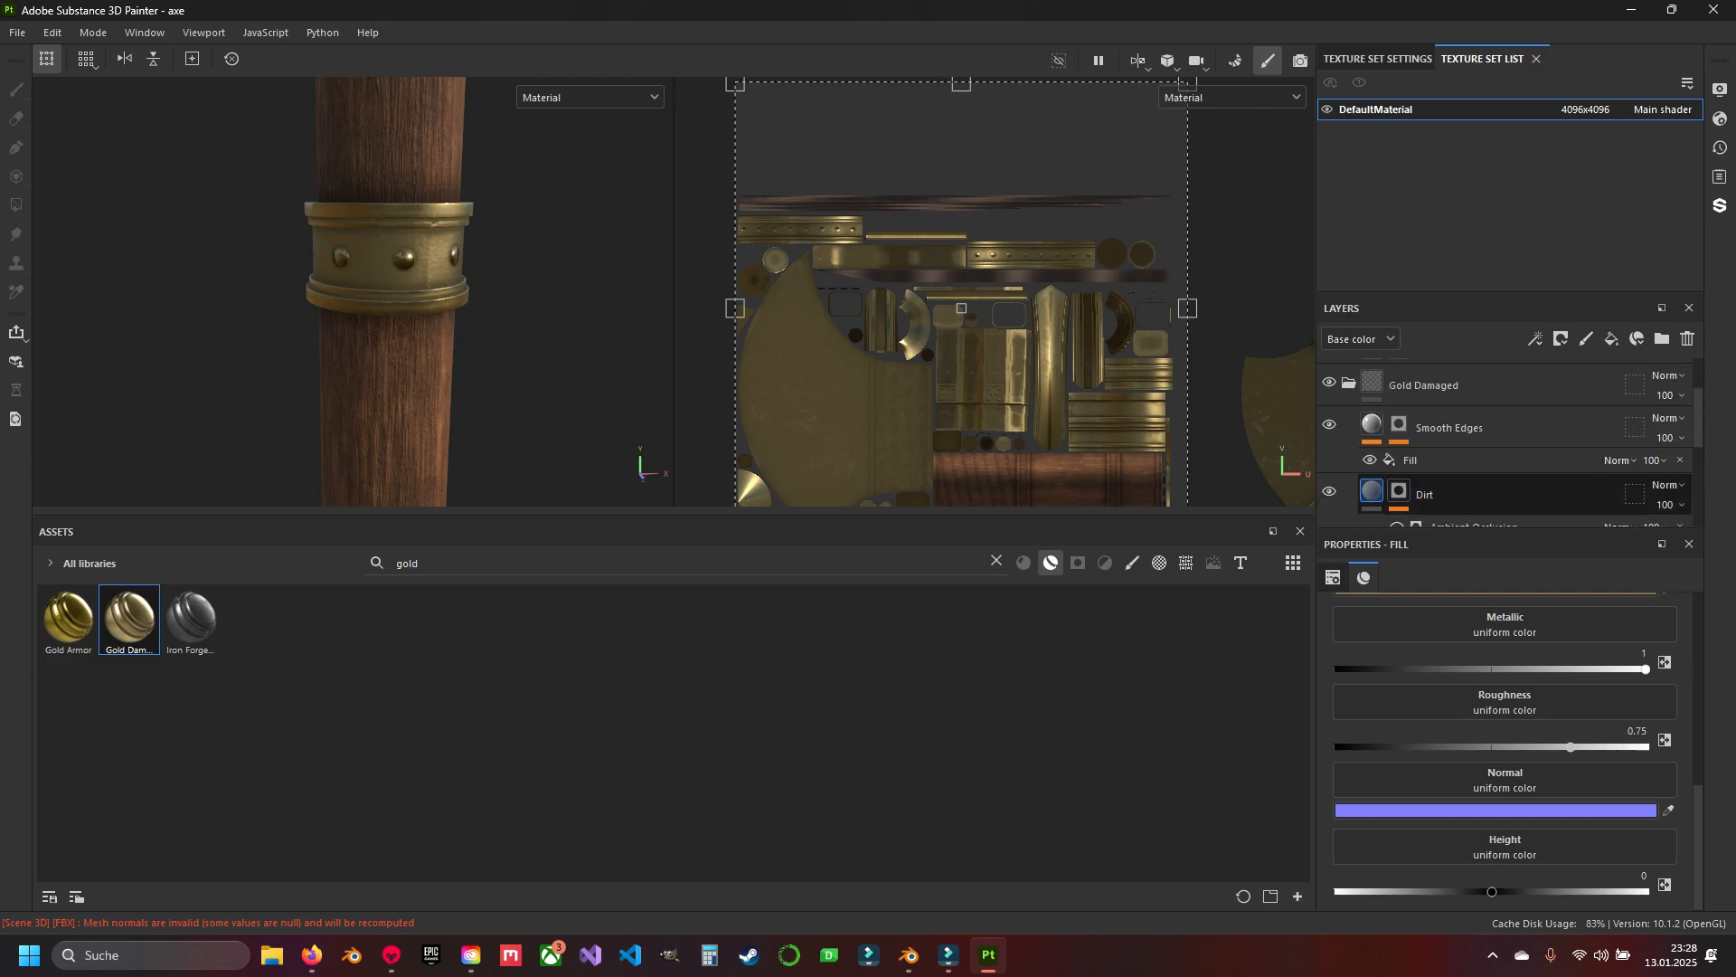
{"action": "left_click", "coordinate": [1348, 438]}
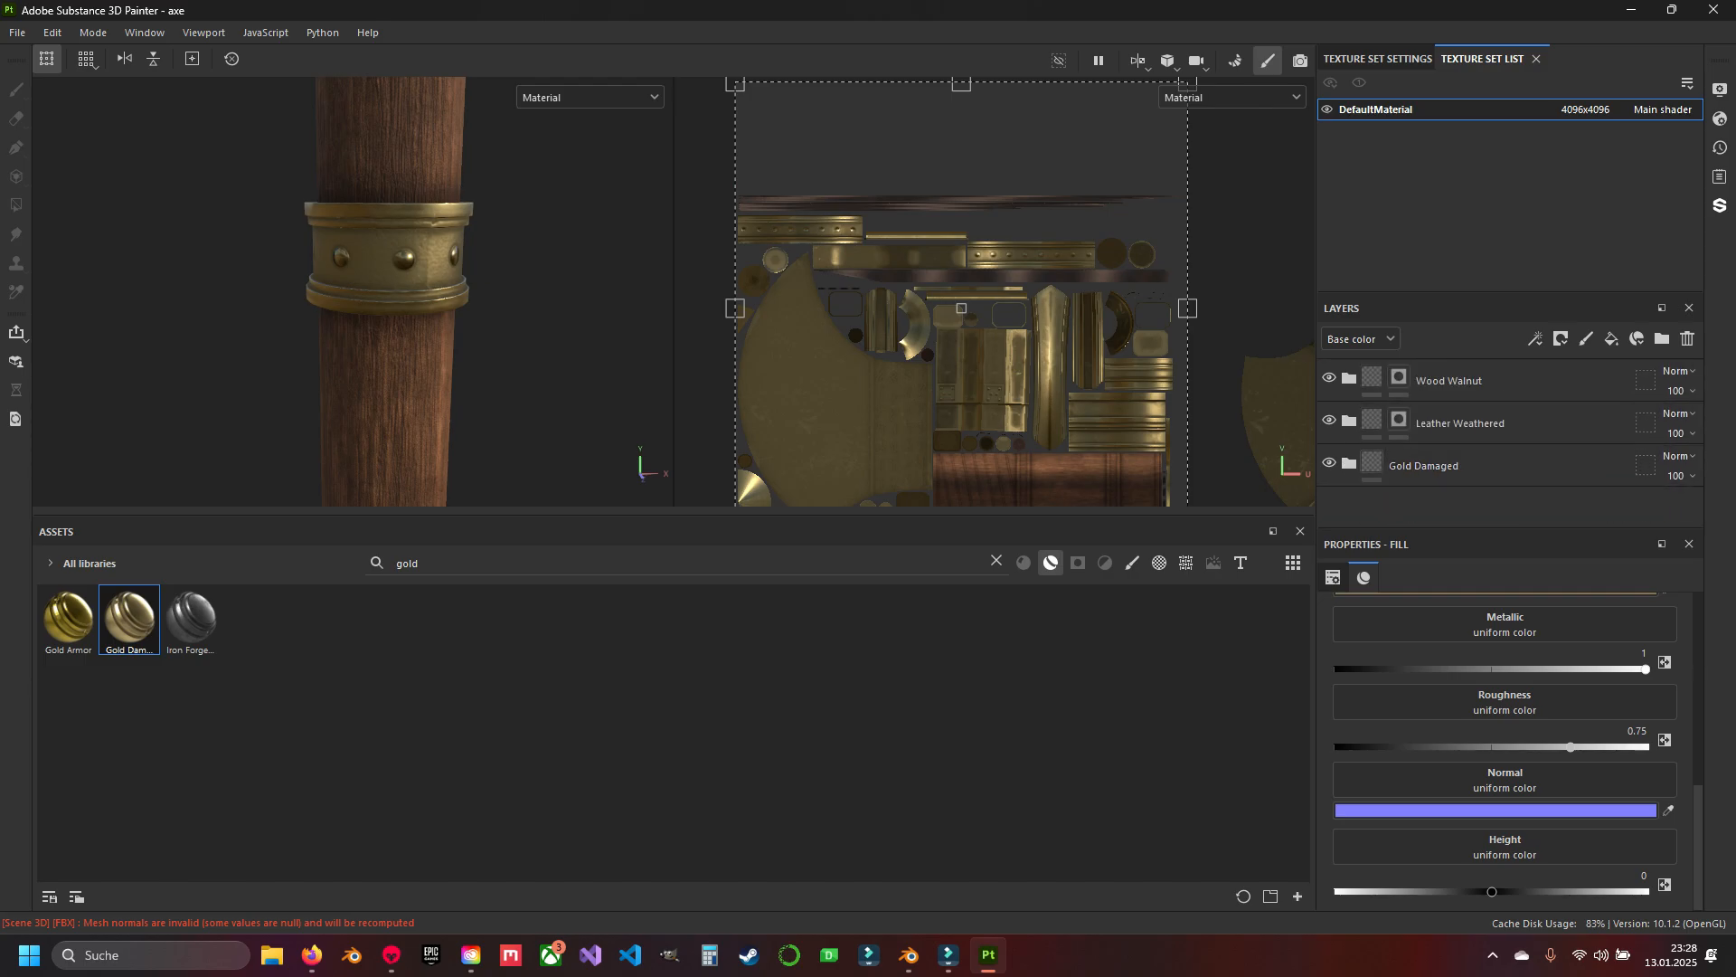
{"action": "left_click_drag", "start_coordinate": [407, 344], "coordinate": [389, 294], "text": "alt"}
{"action": "scroll", "coordinate": [362, 289], "scroll_direction": "down", "scroll_amount": 3}
{"action": "scroll", "coordinate": [398, 298], "scroll_direction": "down", "scroll_amount": 4}
{"action": "left_click", "coordinate": [1447, 466]}
{"action": "right_click", "coordinate": [1461, 465]}
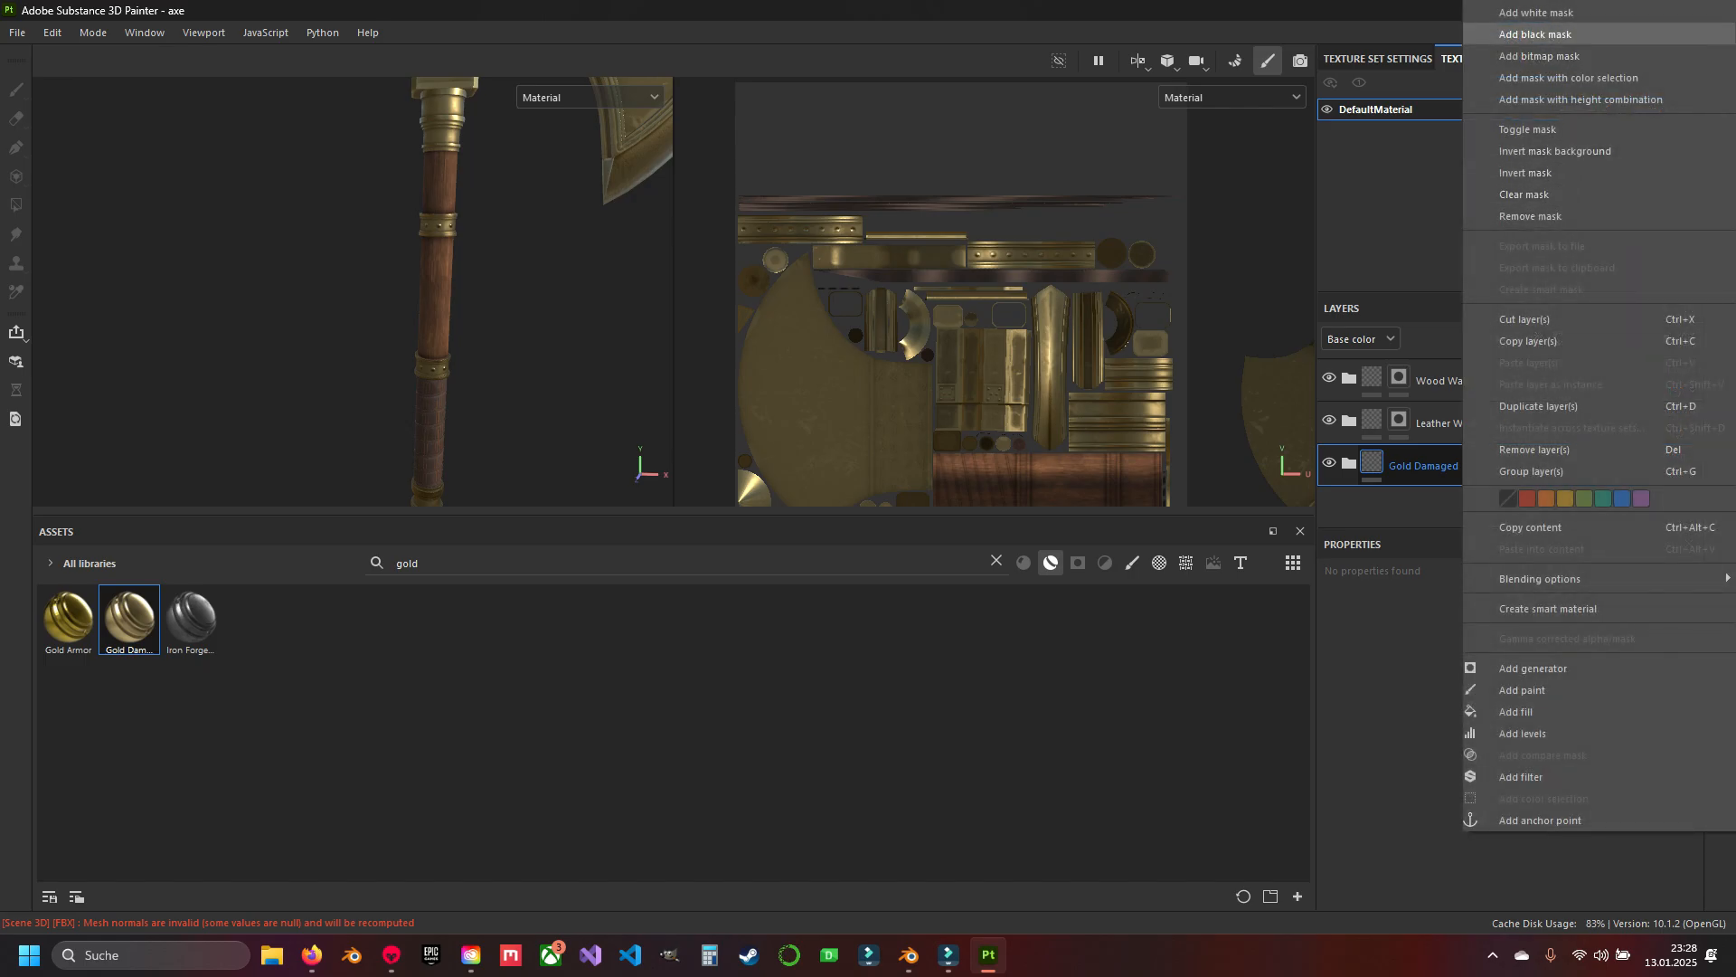
{"action": "left_click", "coordinate": [1537, 34]}
Use Polygon Fill in mesh mode with value 1 to reveal Gold Damaged on the pommel, both handle rings and the collar below the axe head.
{"action": "middle_click_drag", "start_coordinate": [491, 231], "coordinate": [472, 191], "text": "alt"}
{"action": "left_click_drag", "start_coordinate": [364, 289], "coordinate": [353, 201], "text": "alt"}
{"action": "scroll", "coordinate": [353, 202], "scroll_direction": "up", "scroll_amount": 2}
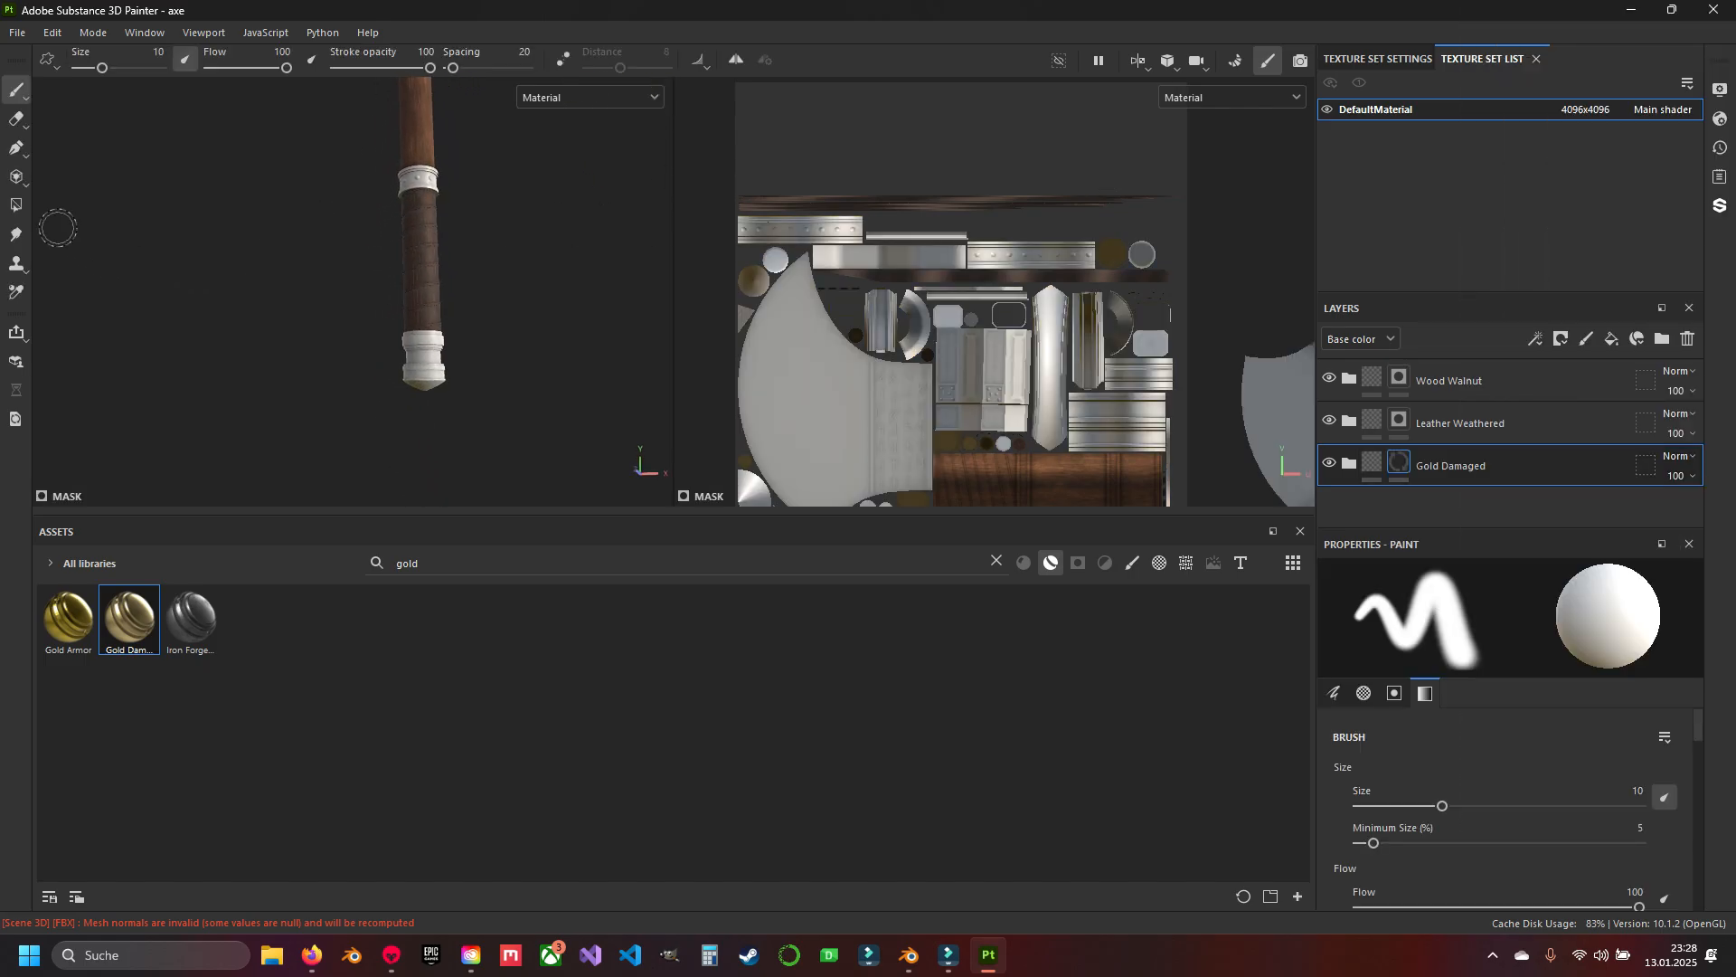
{"action": "left_click", "coordinate": [17, 205]}
{"action": "scroll", "coordinate": [421, 289], "scroll_direction": "up", "scroll_amount": 3}
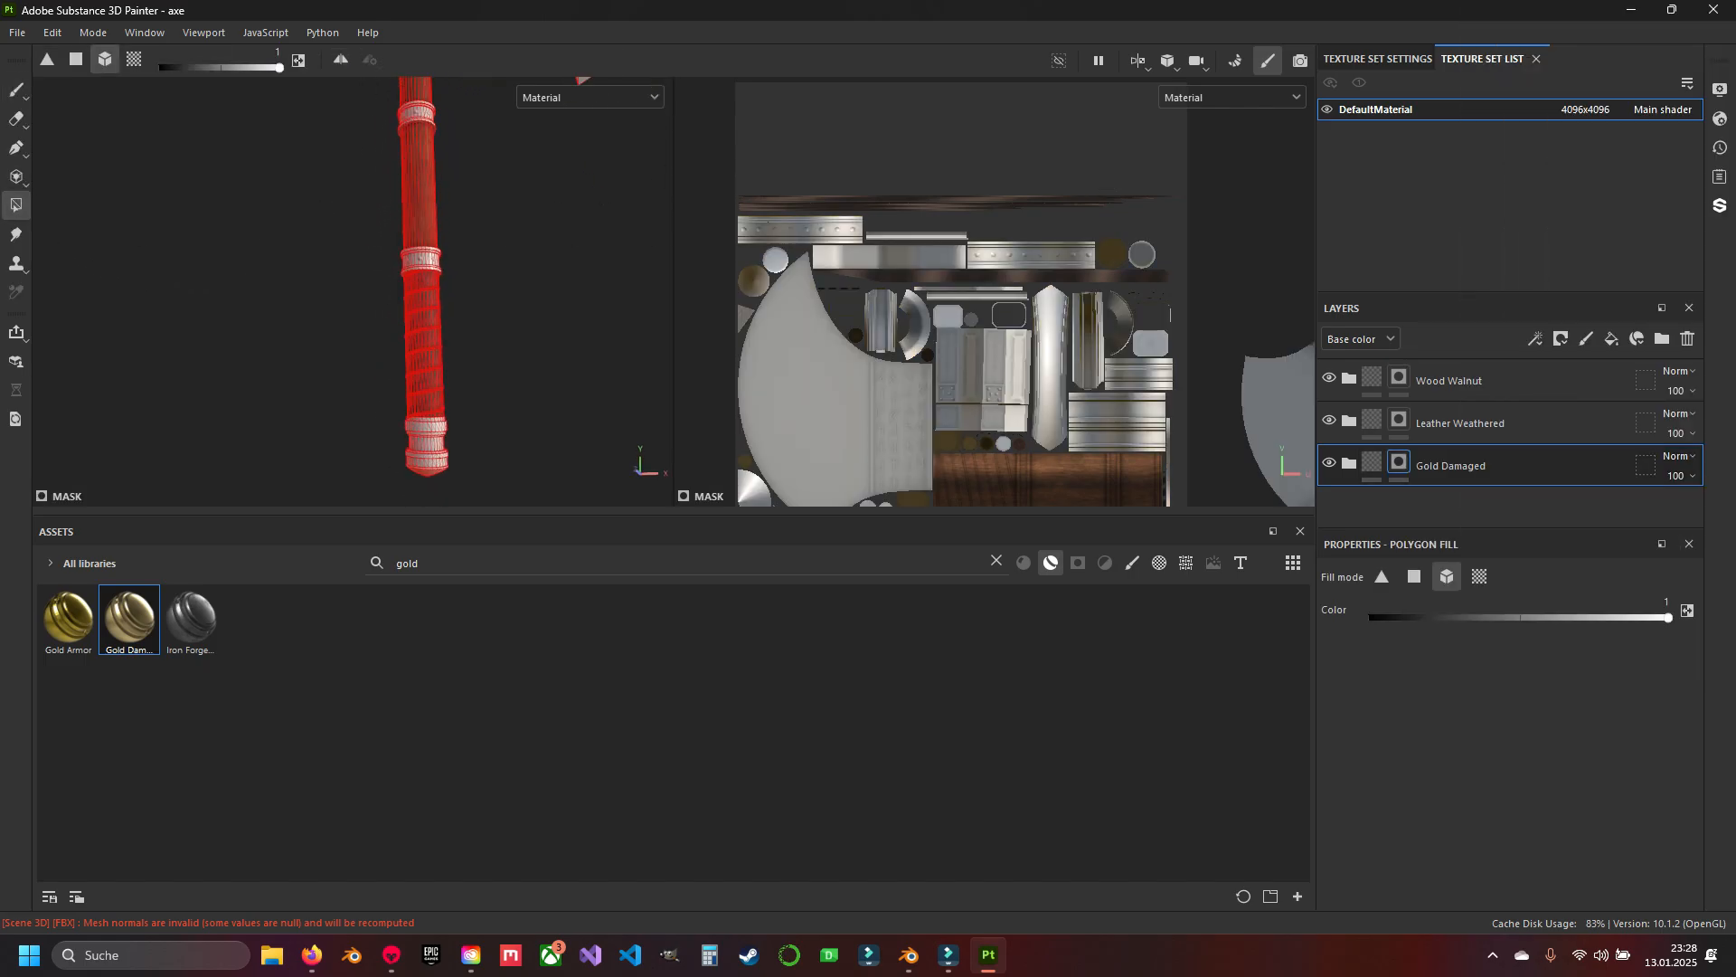
{"action": "left_click", "coordinate": [425, 446]}
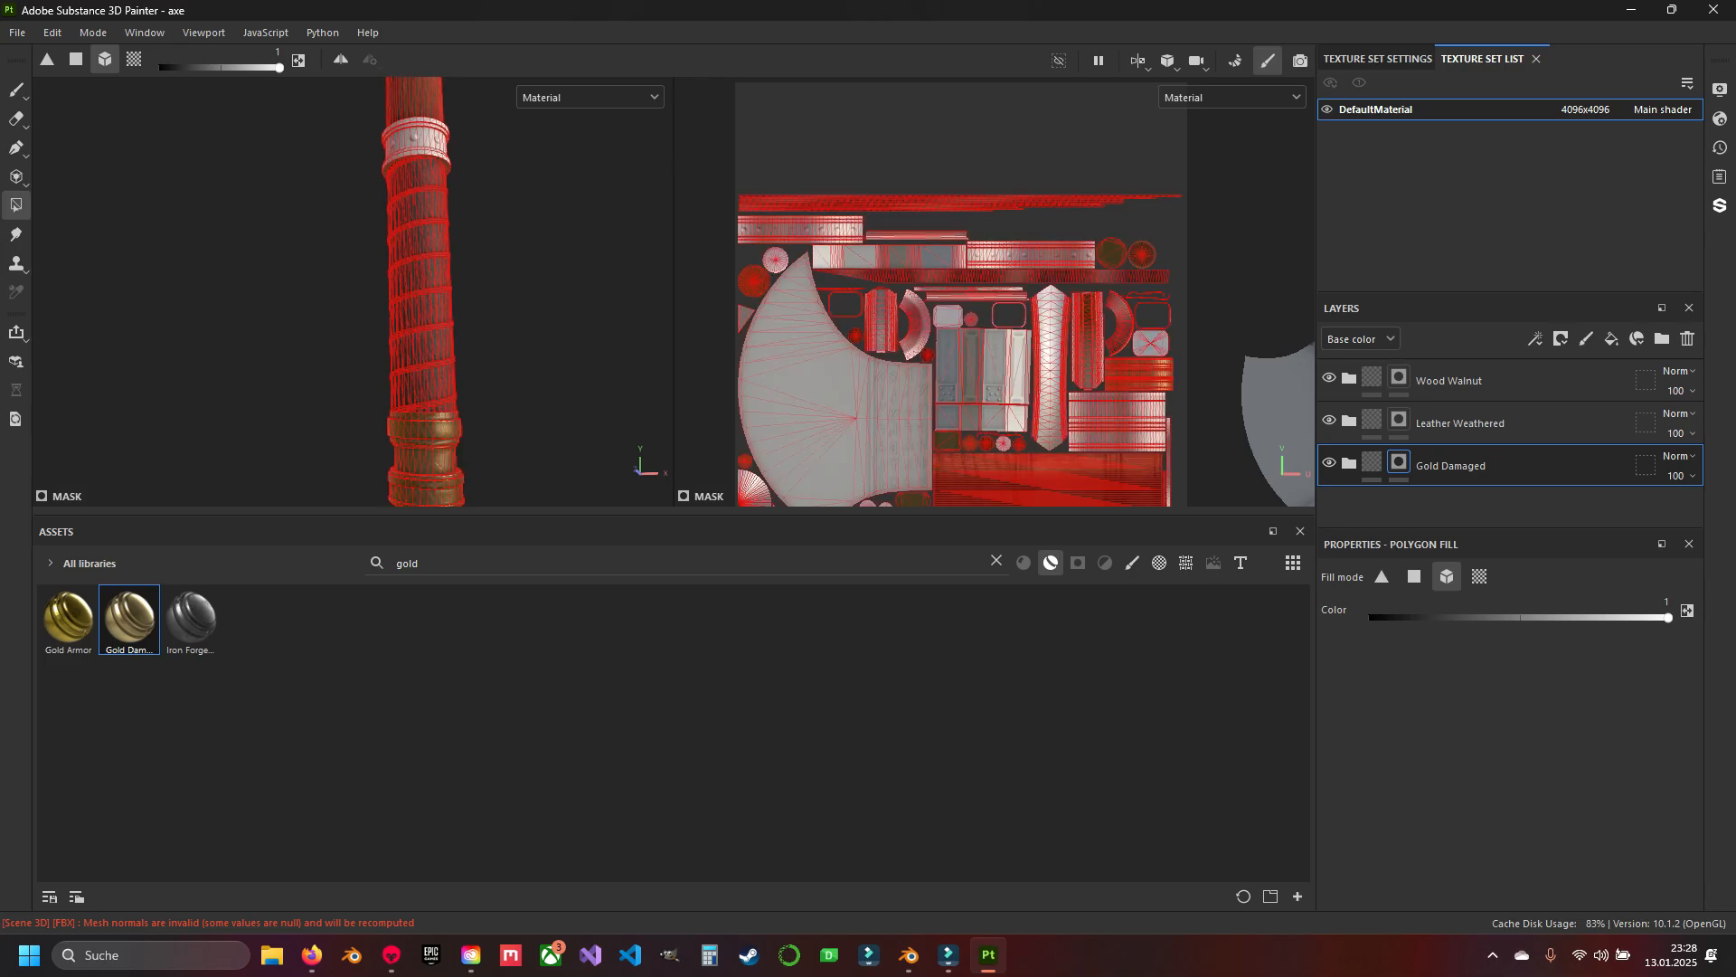
{"action": "middle_click_drag", "start_coordinate": [419, 153], "coordinate": [426, 583], "text": "alt"}
{"action": "left_click", "coordinate": [413, 246]}
{"action": "left_click", "coordinate": [420, 335]}
{"action": "left_click", "coordinate": [417, 185]}
{"action": "scroll", "coordinate": [416, 186], "scroll_direction": "down", "scroll_amount": 3}
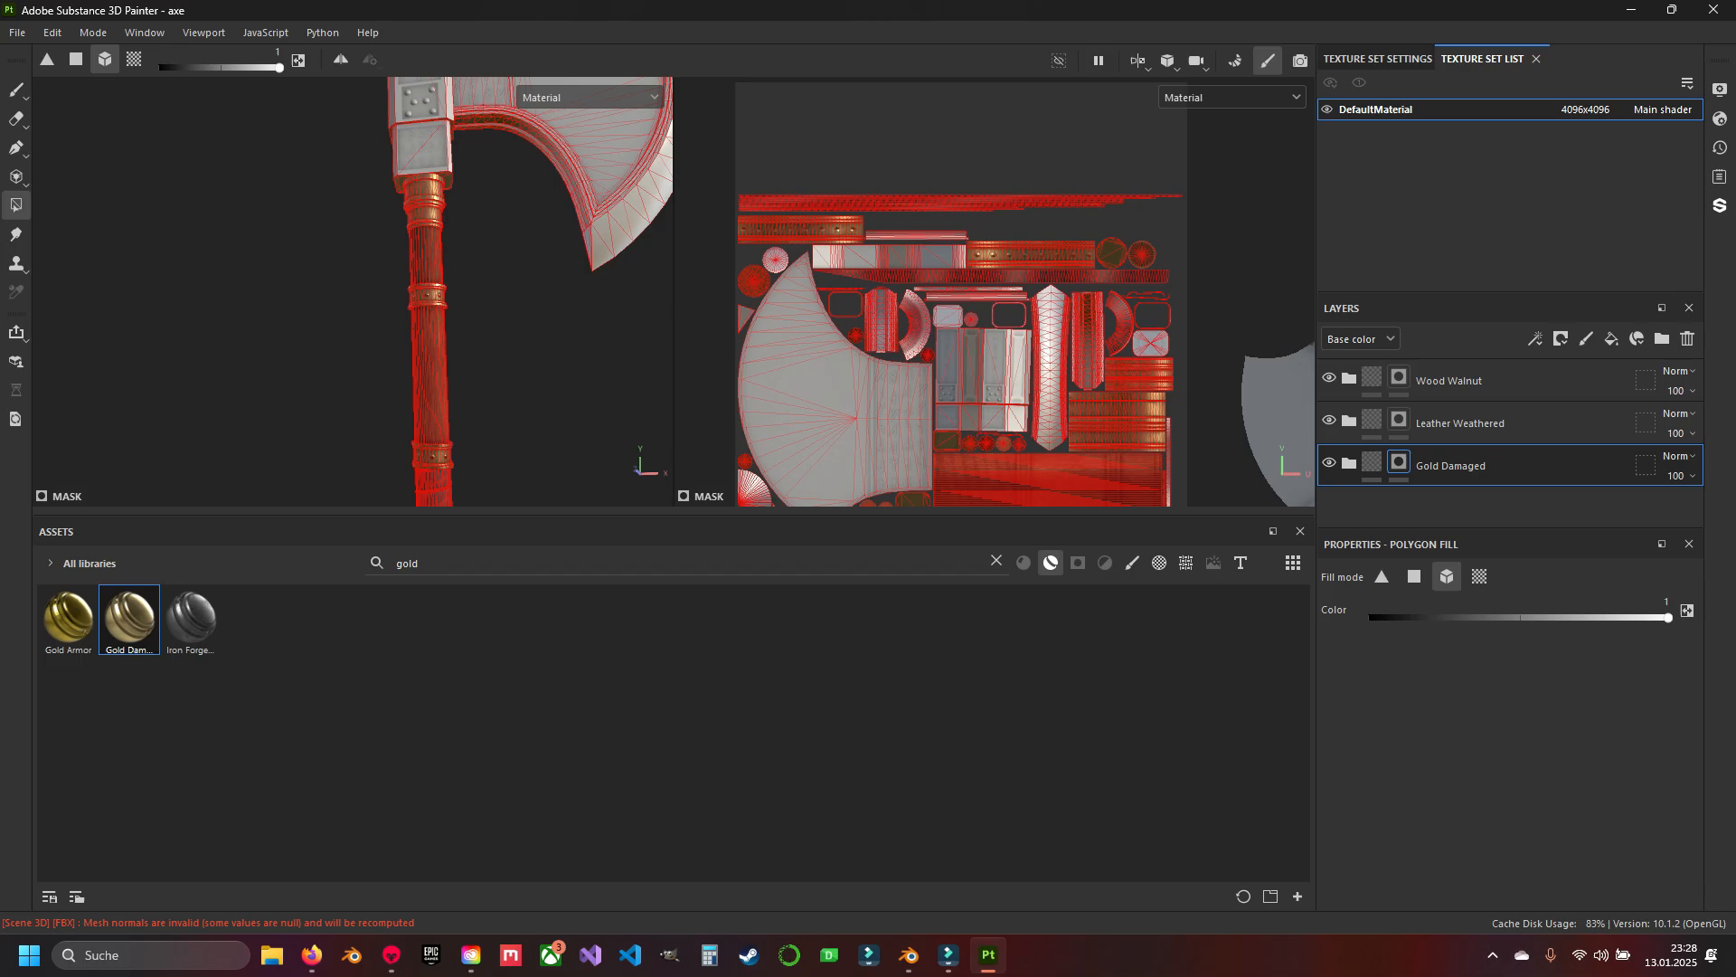
Reveal Gold Damaged on the spike and its base ring above the axe head, and inspect the masked axe.
{"action": "left_click_drag", "start_coordinate": [417, 186], "coordinate": [421, 226], "text": "alt"}
{"action": "middle_click_drag", "start_coordinate": [422, 227], "coordinate": [435, 507], "text": "alt"}
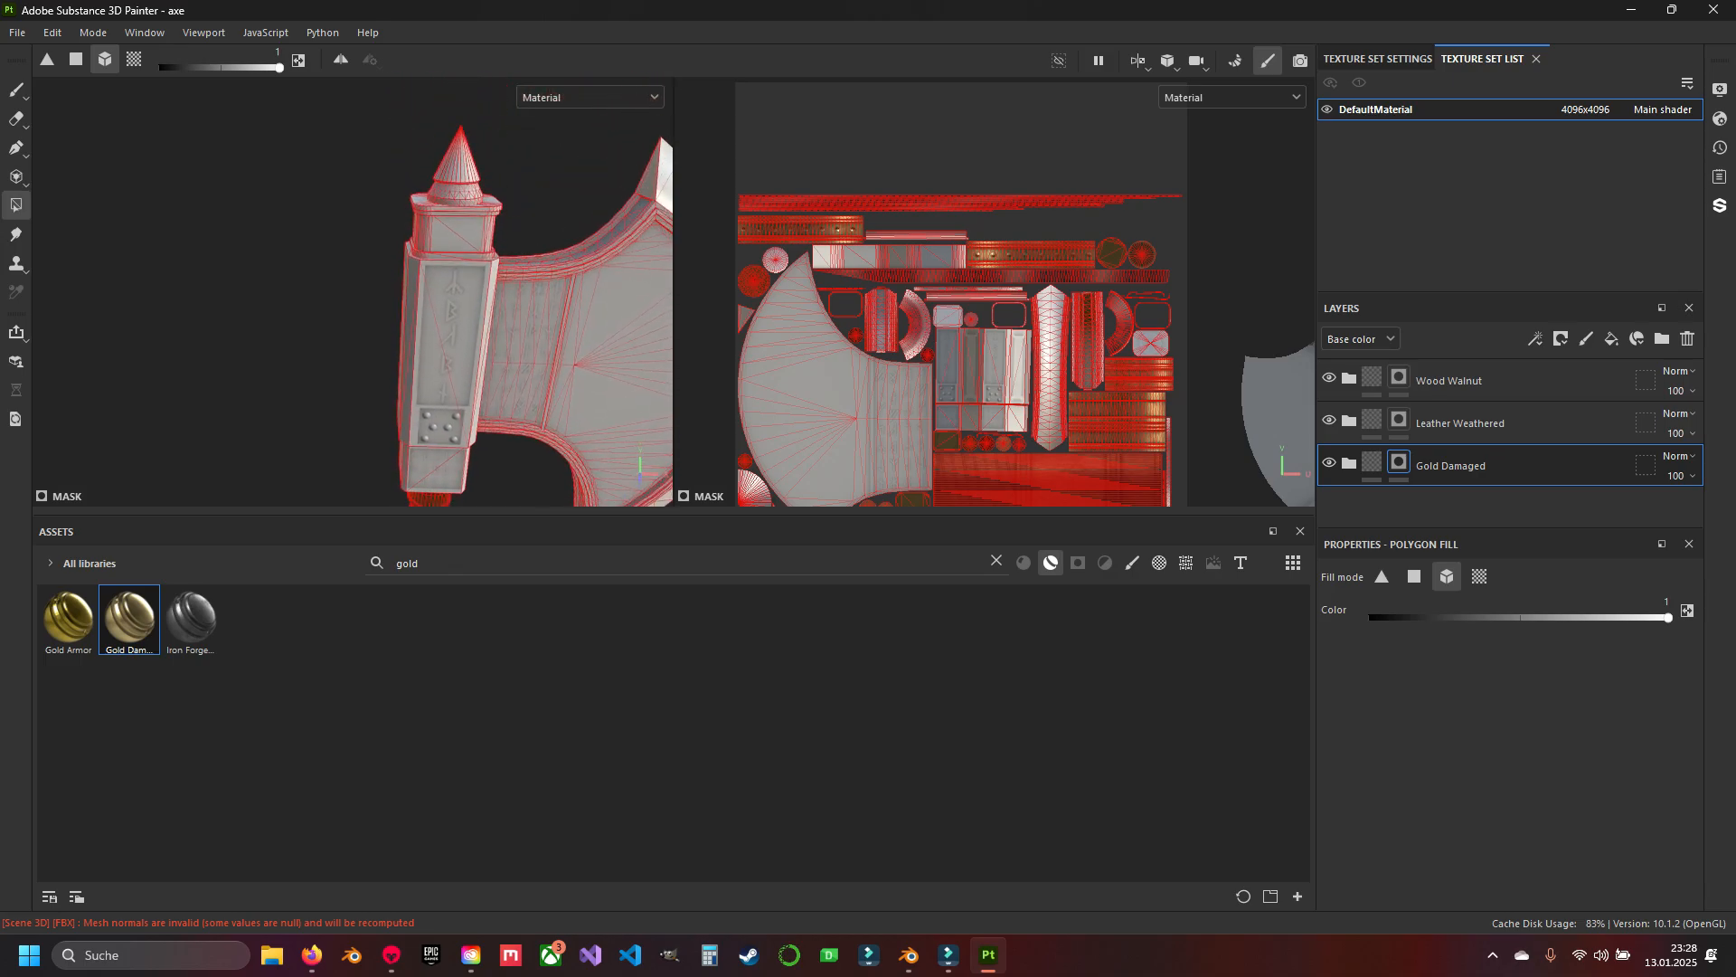
{"action": "left_click", "coordinate": [458, 164]}
{"action": "middle_click_drag", "start_coordinate": [458, 164], "coordinate": [420, 200], "text": "alt"}
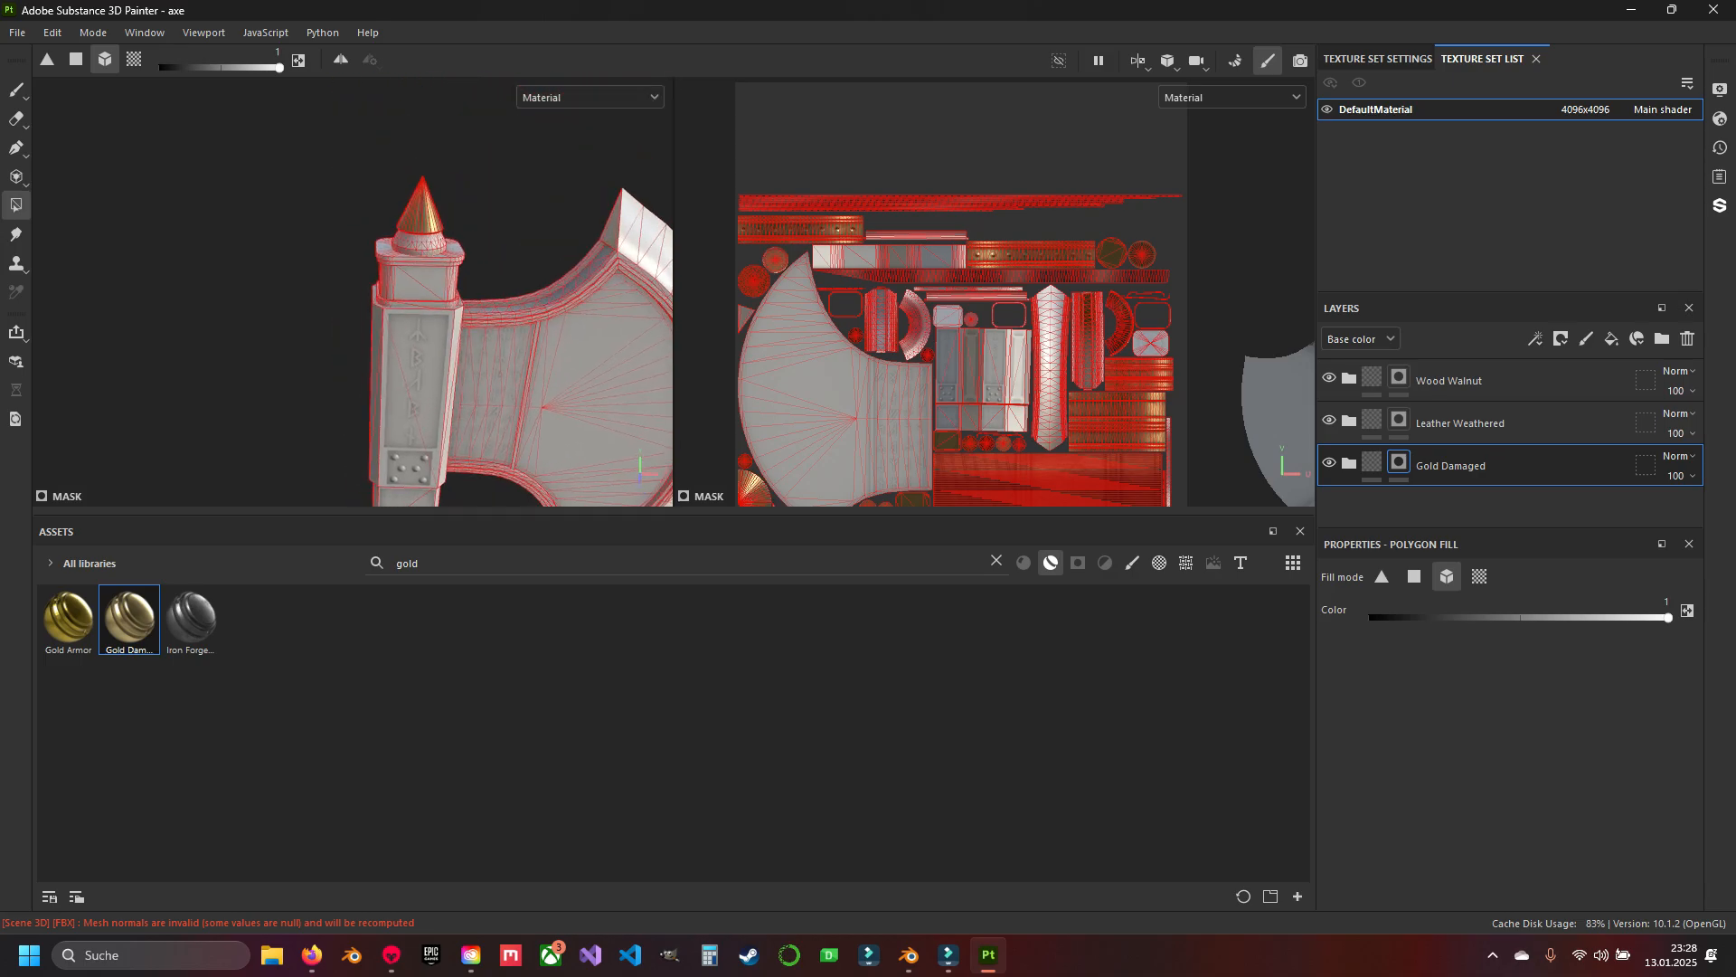
{"action": "scroll", "coordinate": [419, 217], "scroll_direction": "up", "scroll_amount": 1}
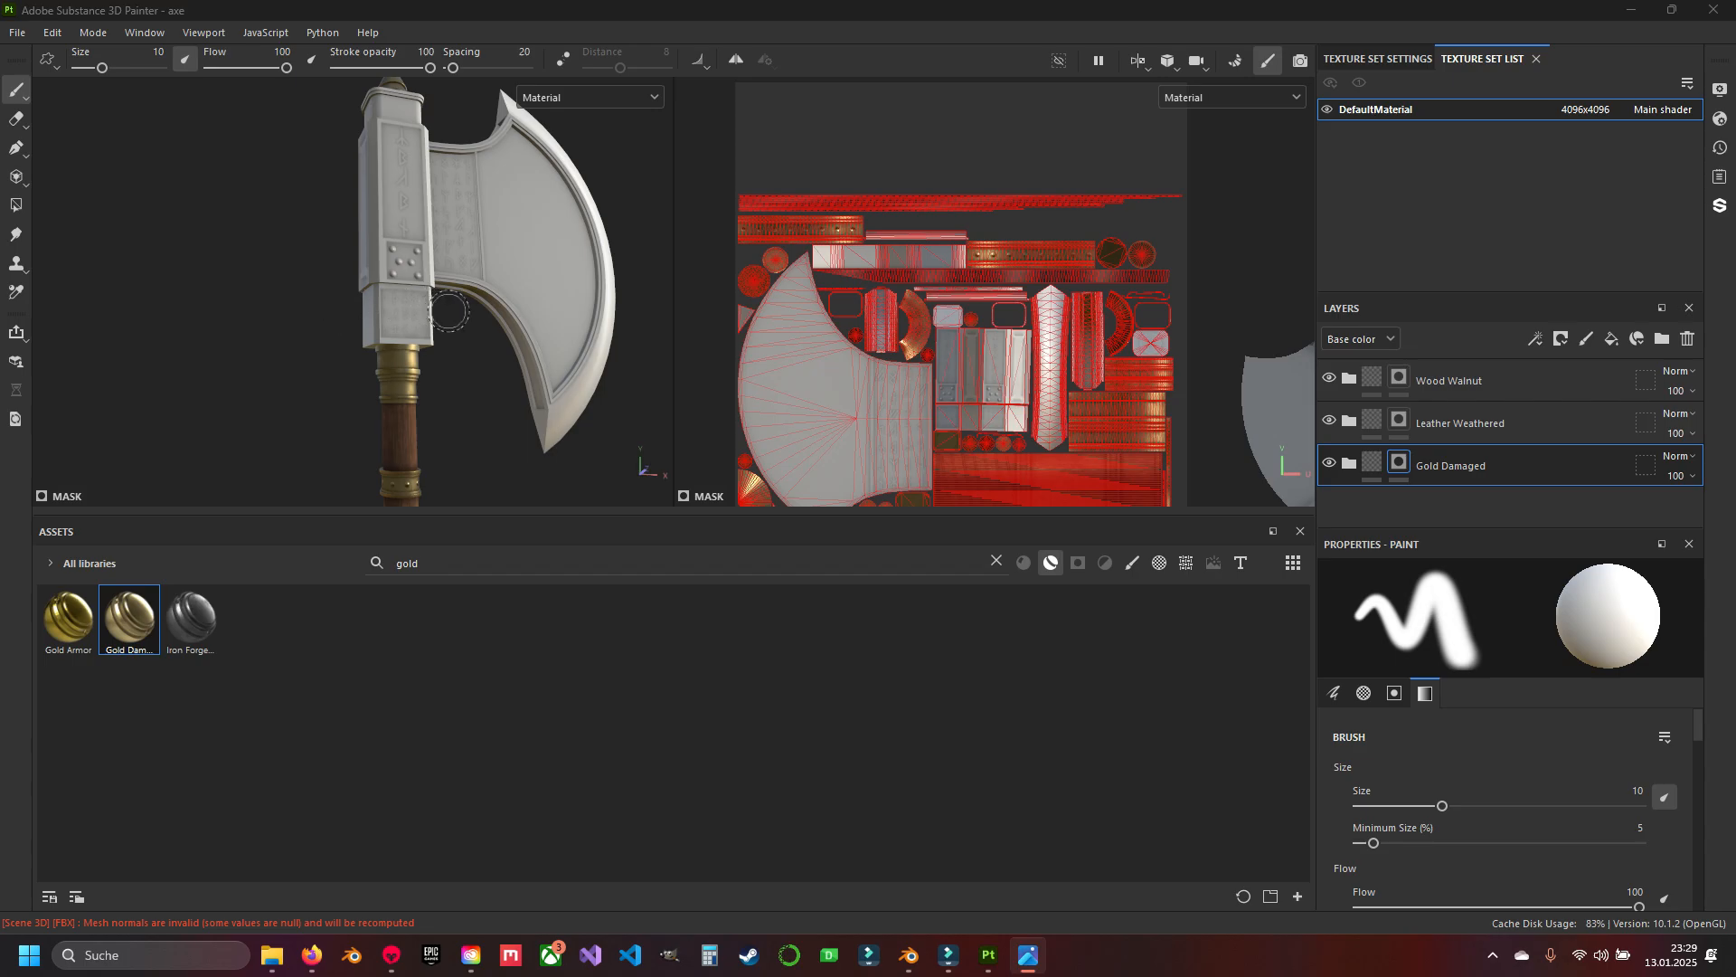
{"action": "left_click_drag", "start_coordinate": [449, 311], "coordinate": [370, 332], "text": "alt"}
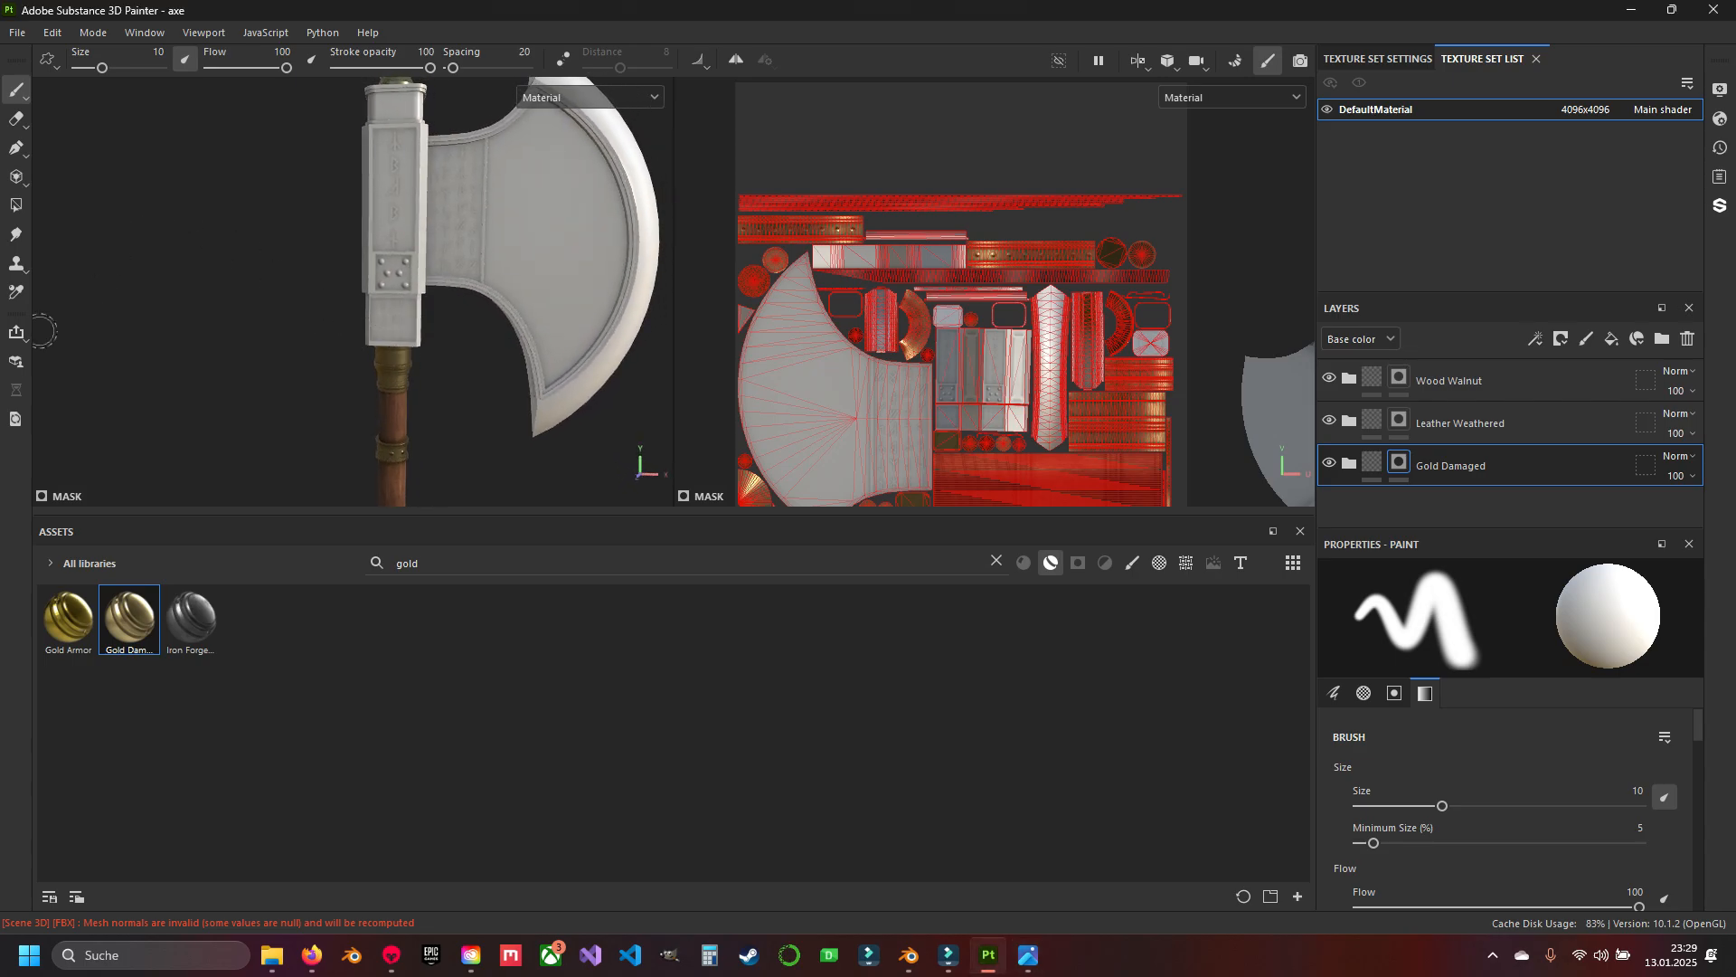
Polygon-fill the Gold Damaged mask on the axe head's socket, its collars and the thin divider strip on the blade.
{"action": "key", "text": "4"}
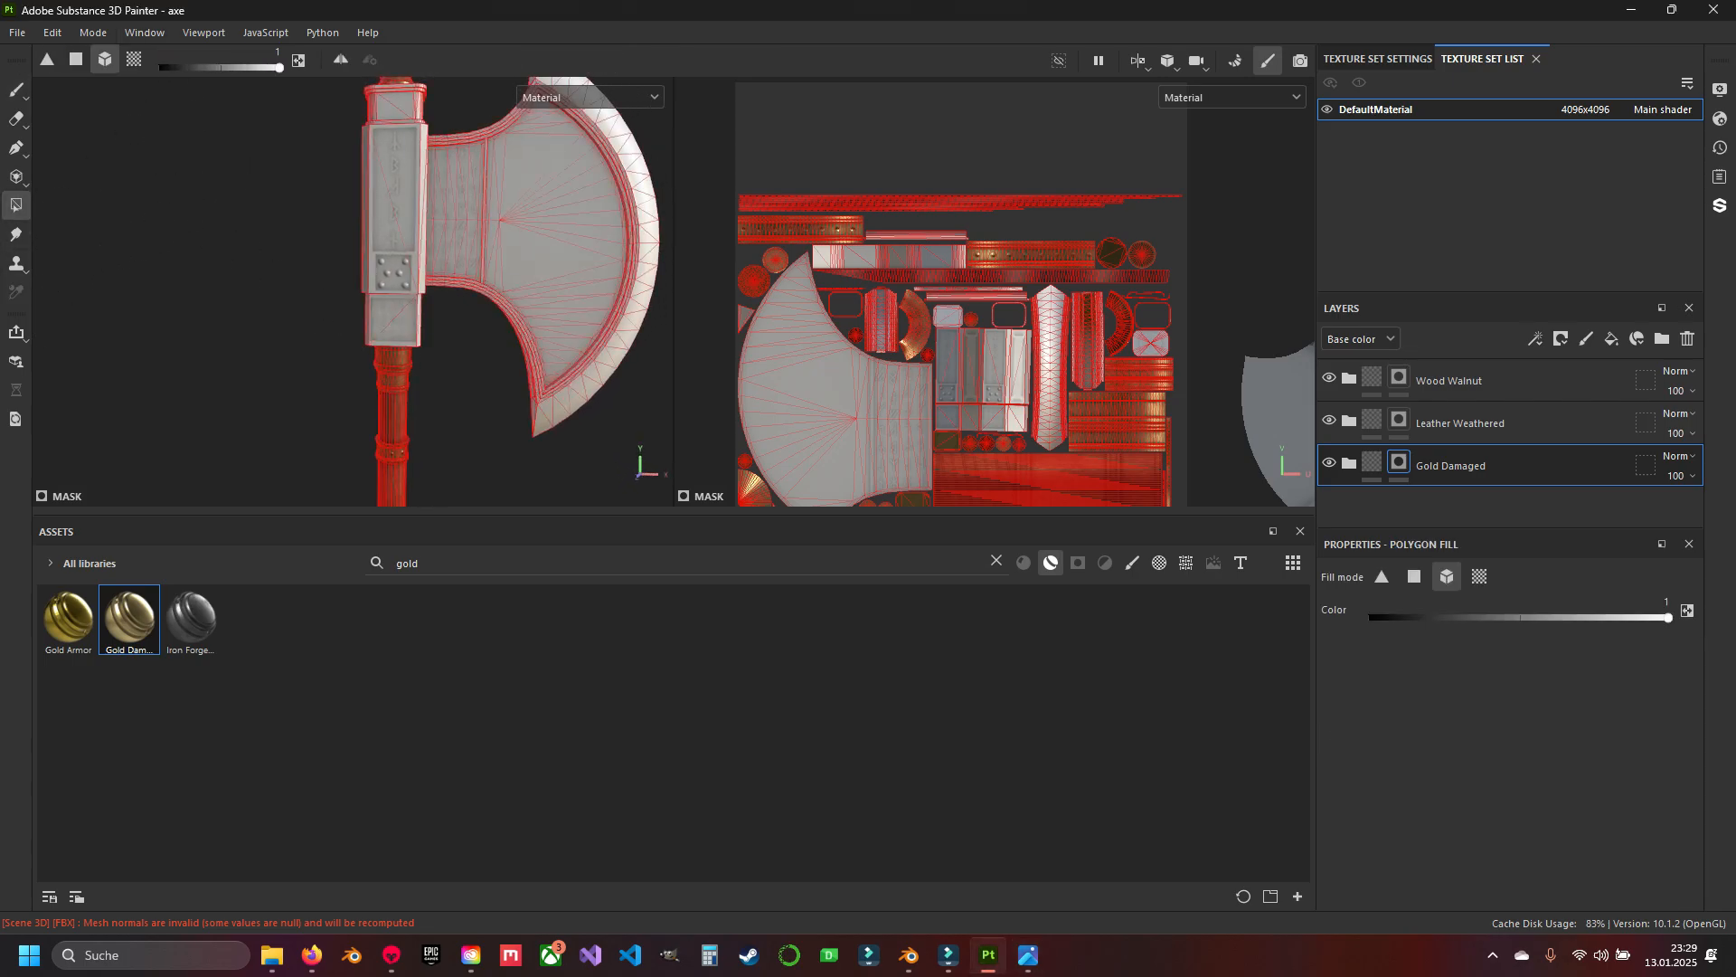
{"action": "scroll", "coordinate": [403, 172], "scroll_direction": "up", "scroll_amount": 3}
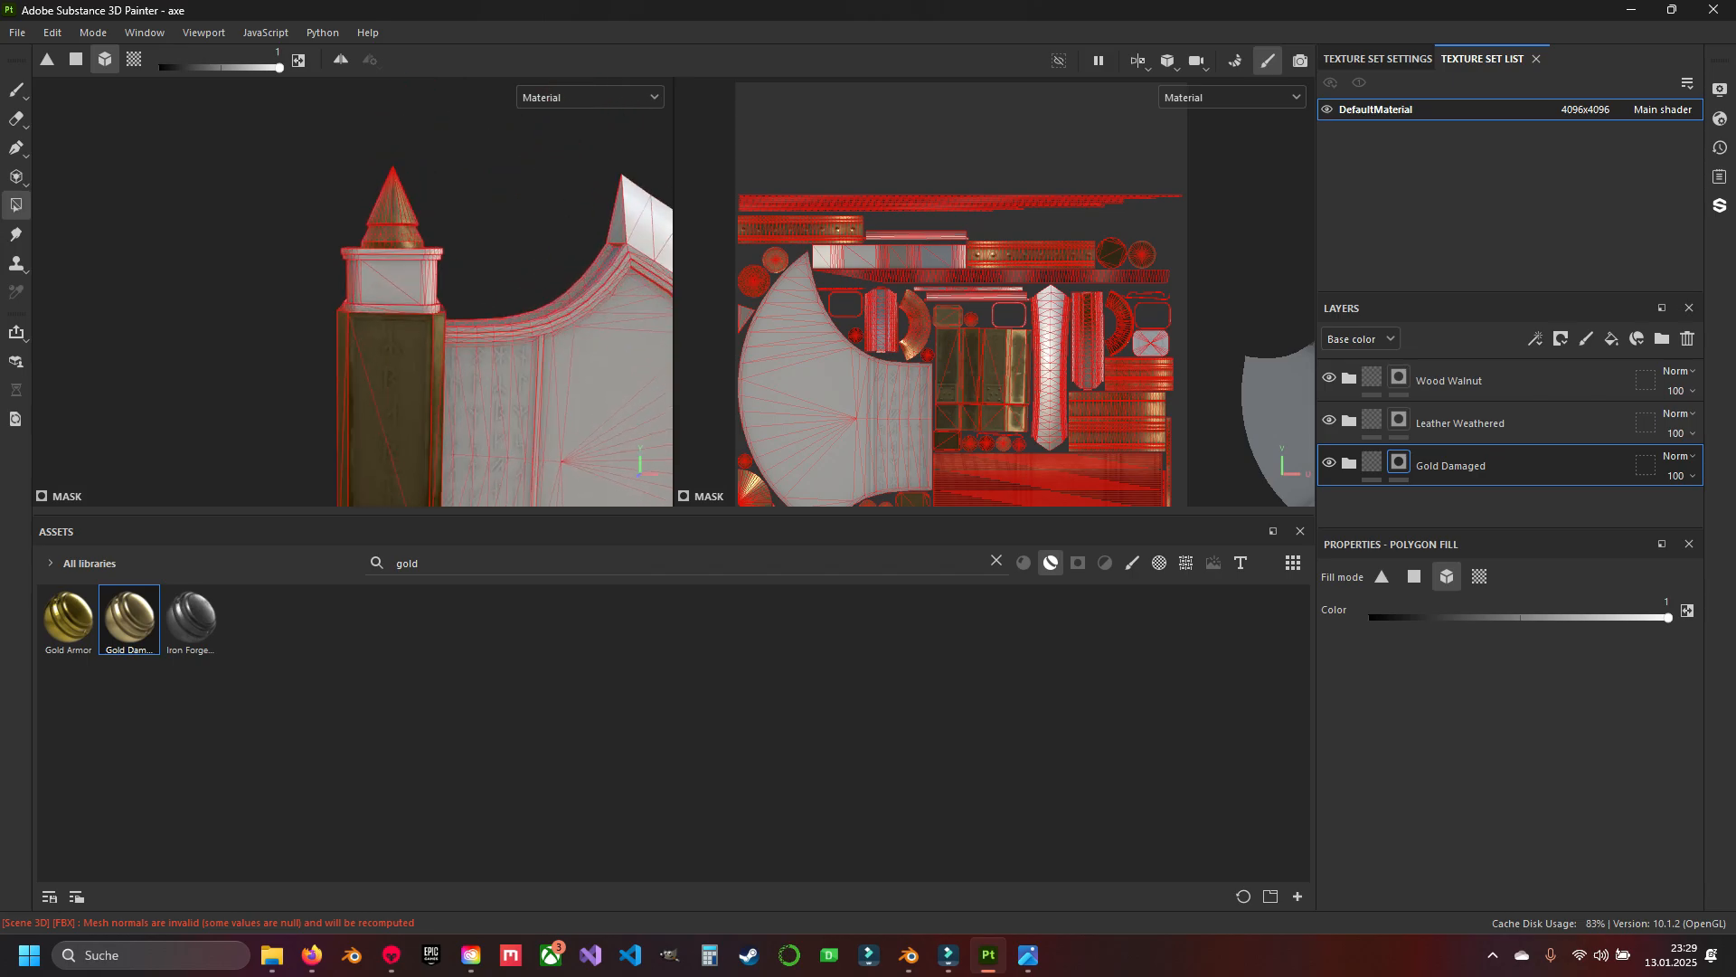
{"action": "left_click", "coordinate": [392, 275]}
{"action": "middle_click_drag", "start_coordinate": [406, 398], "coordinate": [305, 149], "text": "alt"}
{"action": "left_click_drag", "start_coordinate": [305, 149], "coordinate": [351, 161], "text": "alt"}
{"action": "middle_click_drag", "start_coordinate": [351, 161], "coordinate": [343, 274], "text": "alt"}
{"action": "scroll", "coordinate": [343, 275], "scroll_direction": "up", "scroll_amount": 3}
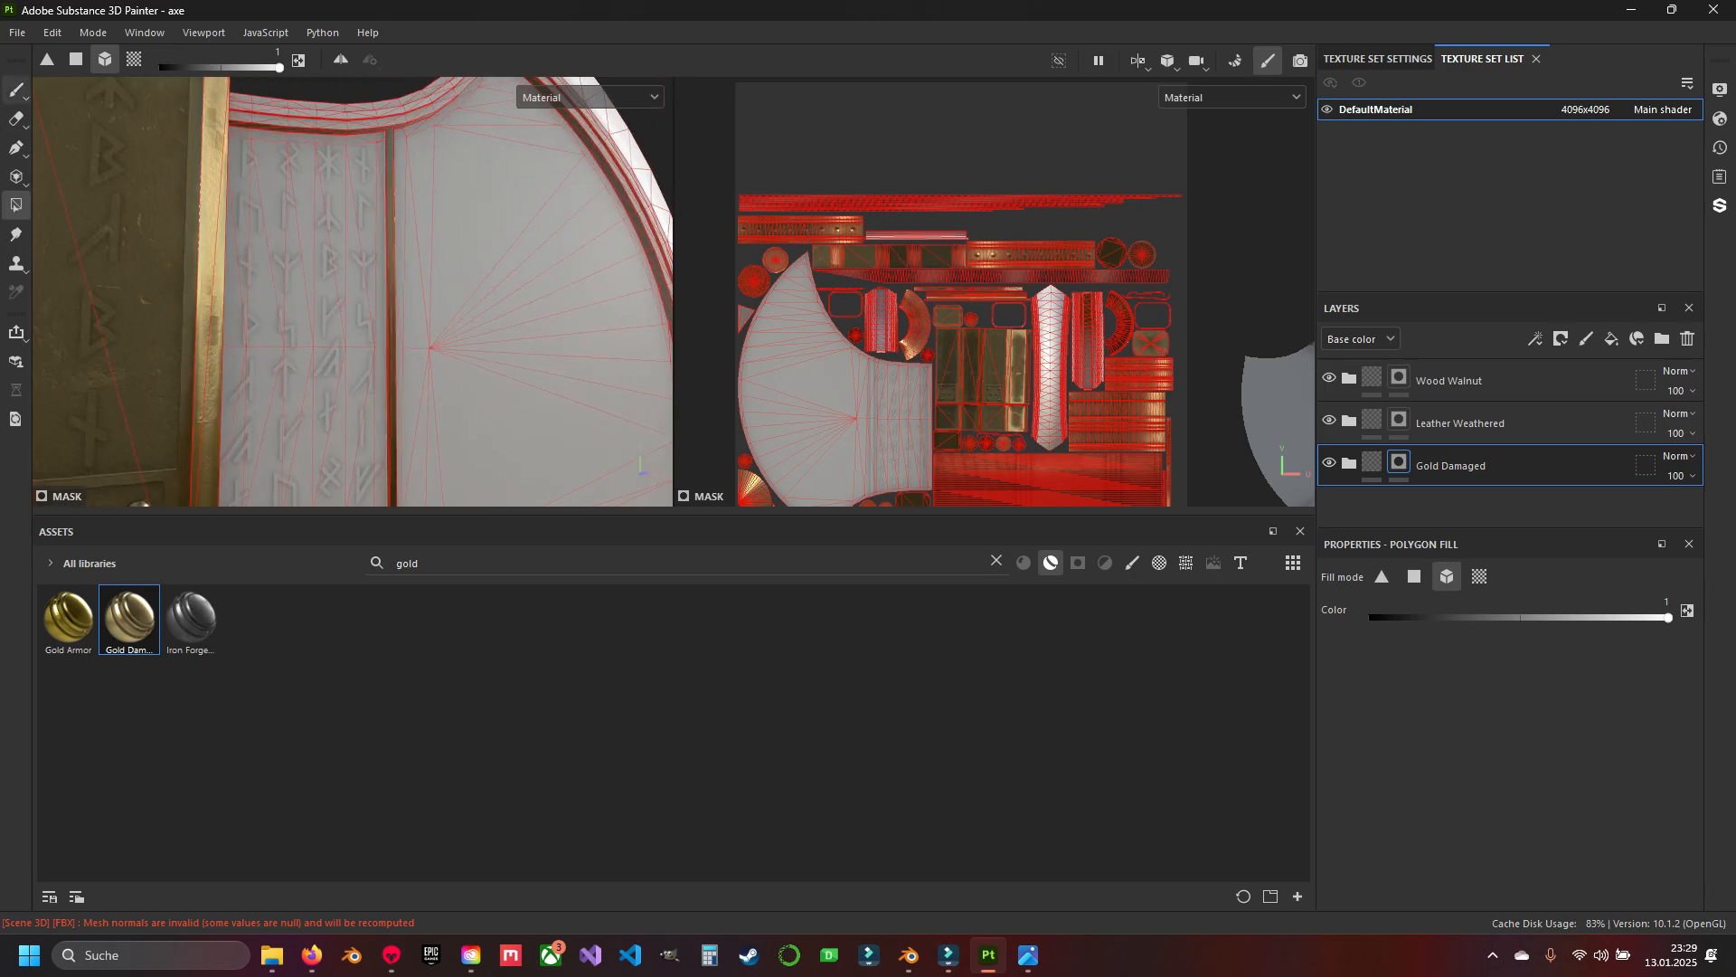
Return to the Paint brush and inspect the gold and wood areas of the axe head, socket and handle from several angles.
{"action": "key", "text": "1"}
{"action": "scroll", "coordinate": [361, 281], "scroll_direction": "down", "scroll_amount": 5}
{"action": "middle_click_drag", "start_coordinate": [389, 362], "coordinate": [398, 163], "text": "alt"}
{"action": "mouse_move", "coordinate": [398, 163]}
{"action": "left_mouse_down", "text": "alt"}
{"action": "mouse_move", "coordinate": [452, 172]}
{"action": "mouse_move", "coordinate": [393, 181]}
{"action": "left_mouse_up", "text": "alt"}
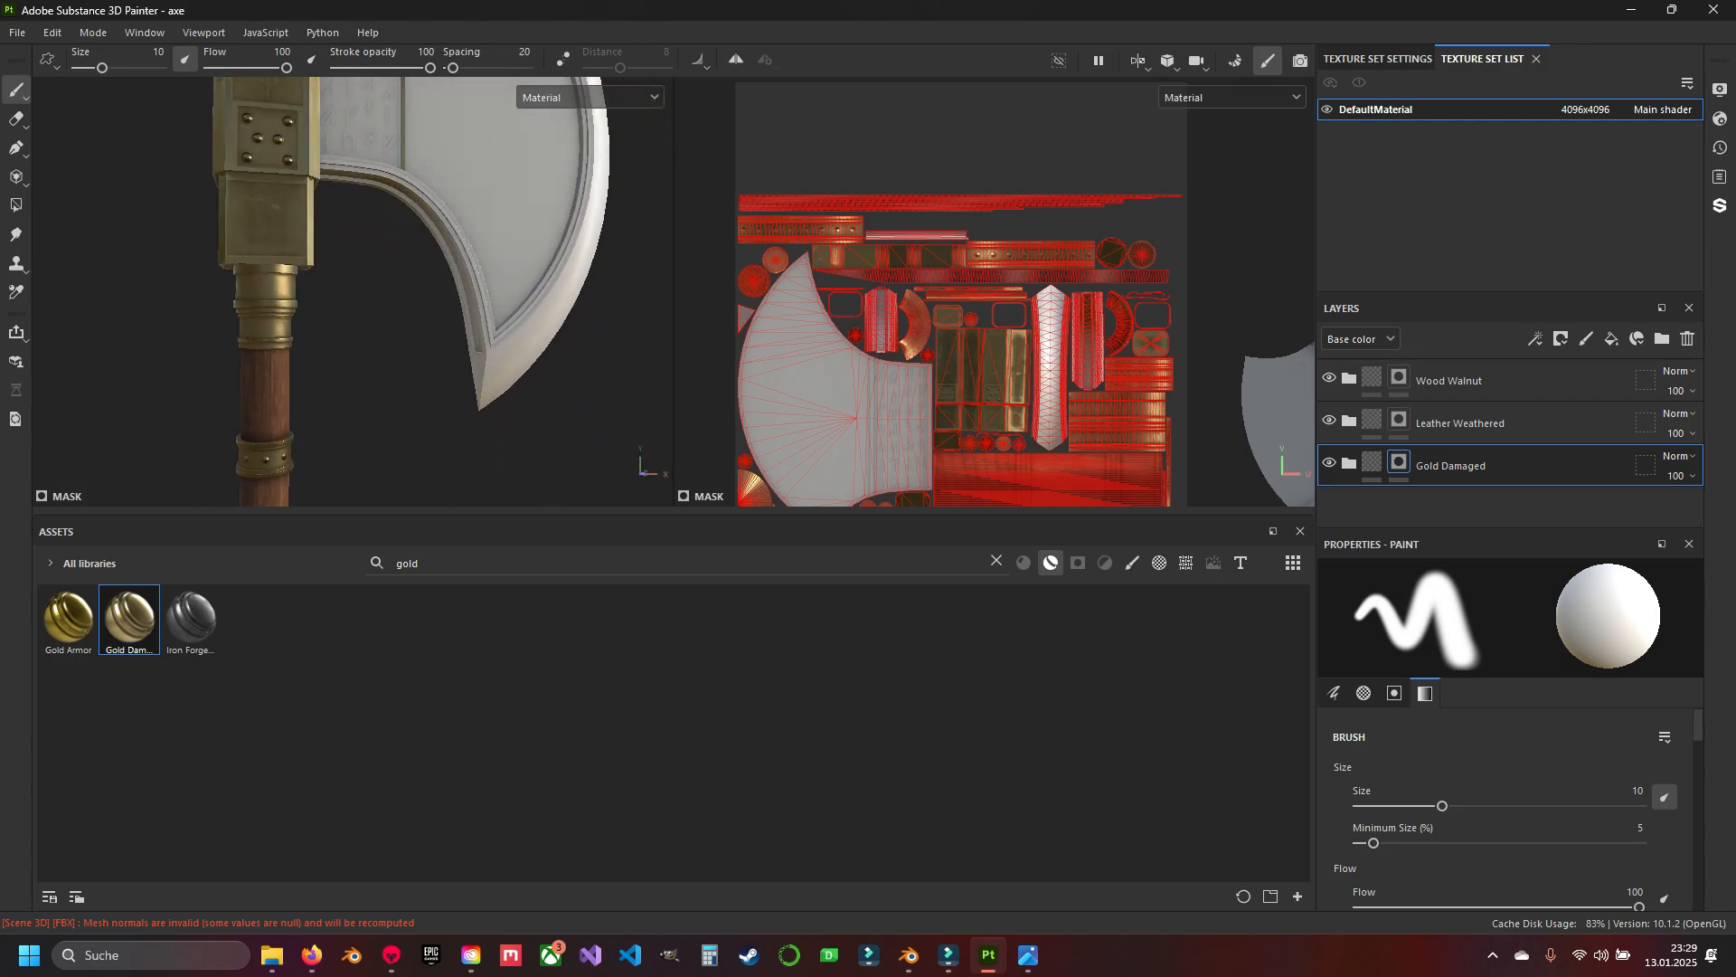
{"action": "left_click_drag", "start_coordinate": [371, 113], "coordinate": [389, 108], "text": "alt"}
{"action": "middle_click_drag", "start_coordinate": [388, 109], "coordinate": [431, 247], "text": "alt"}
{"action": "scroll", "coordinate": [431, 248], "scroll_direction": "up", "scroll_amount": 3}
{"action": "left_click_drag", "start_coordinate": [431, 248], "coordinate": [402, 262], "text": "alt"}
{"action": "scroll", "coordinate": [407, 271], "scroll_direction": "down", "scroll_amount": 4}
{"action": "middle_click_drag", "start_coordinate": [452, 389], "coordinate": [432, 243], "text": "alt"}
{"action": "left_click_drag", "start_coordinate": [431, 243], "coordinate": [403, 244], "text": "alt"}
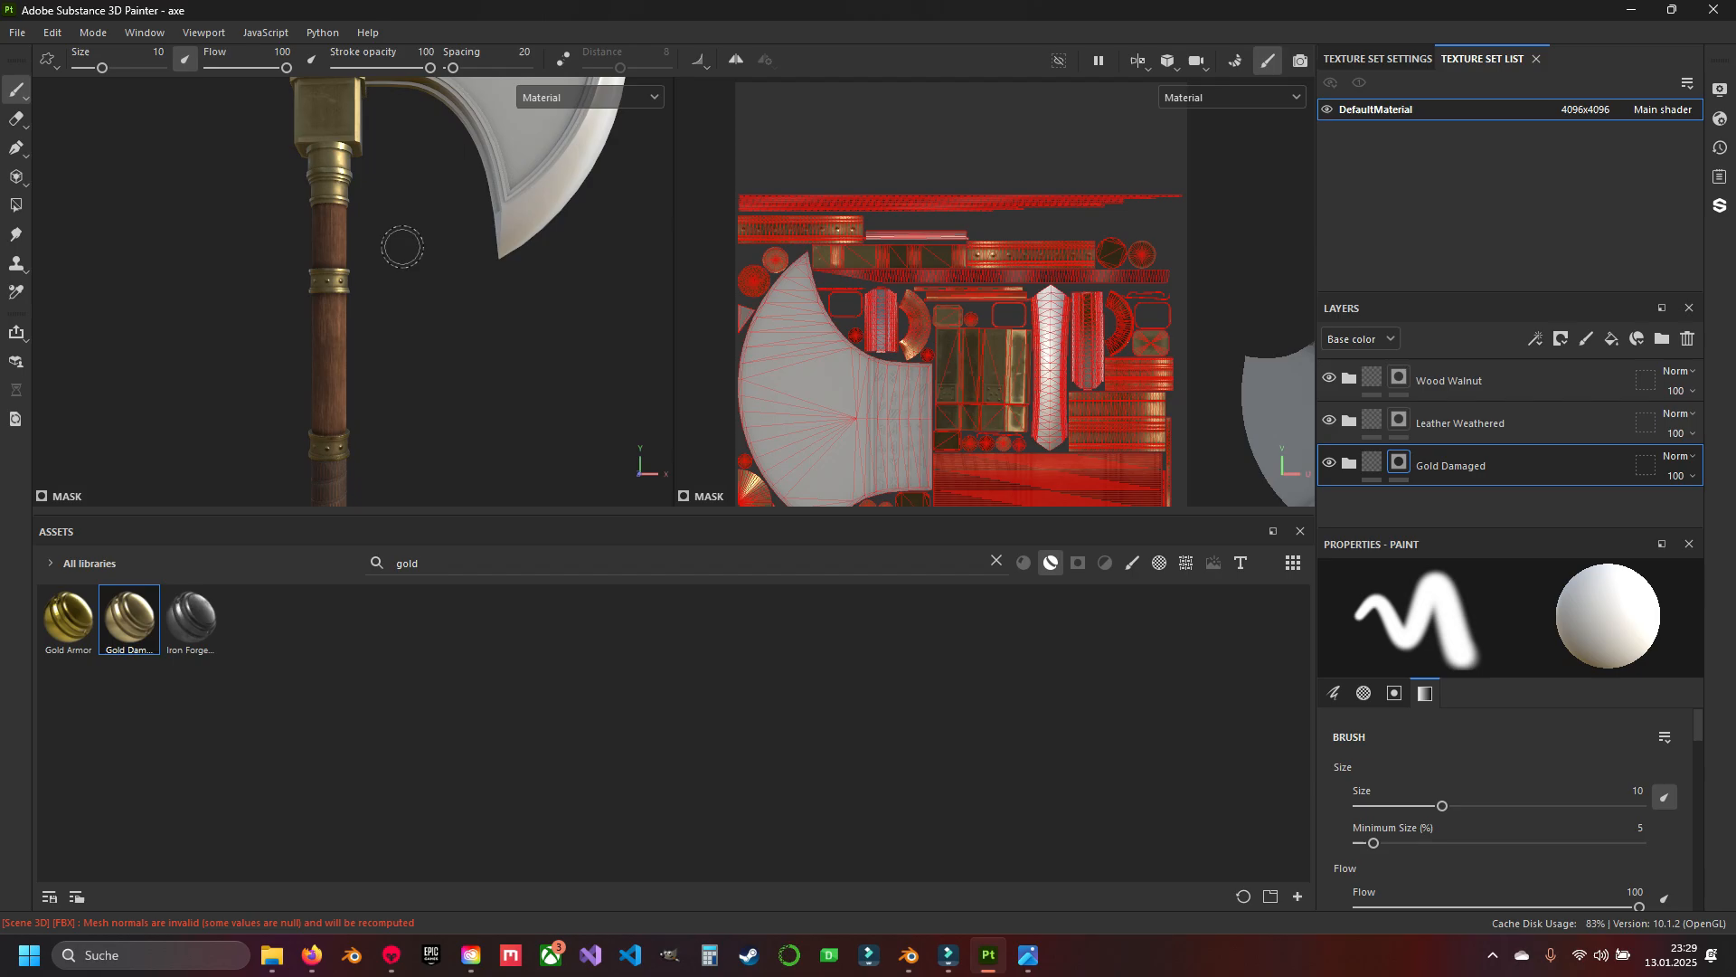
{"action": "middle_click_drag", "start_coordinate": [425, 100], "coordinate": [463, 276], "text": "alt"}
{"action": "mouse_move", "coordinate": [447, 274]}
{"action": "left_mouse_down", "text": "alt"}
{"action": "mouse_move", "coordinate": [411, 275]}
{"action": "mouse_move", "coordinate": [428, 276]}
{"action": "left_mouse_up", "text": "alt"}
{"action": "scroll", "coordinate": [428, 276], "scroll_direction": "up", "scroll_amount": 4}
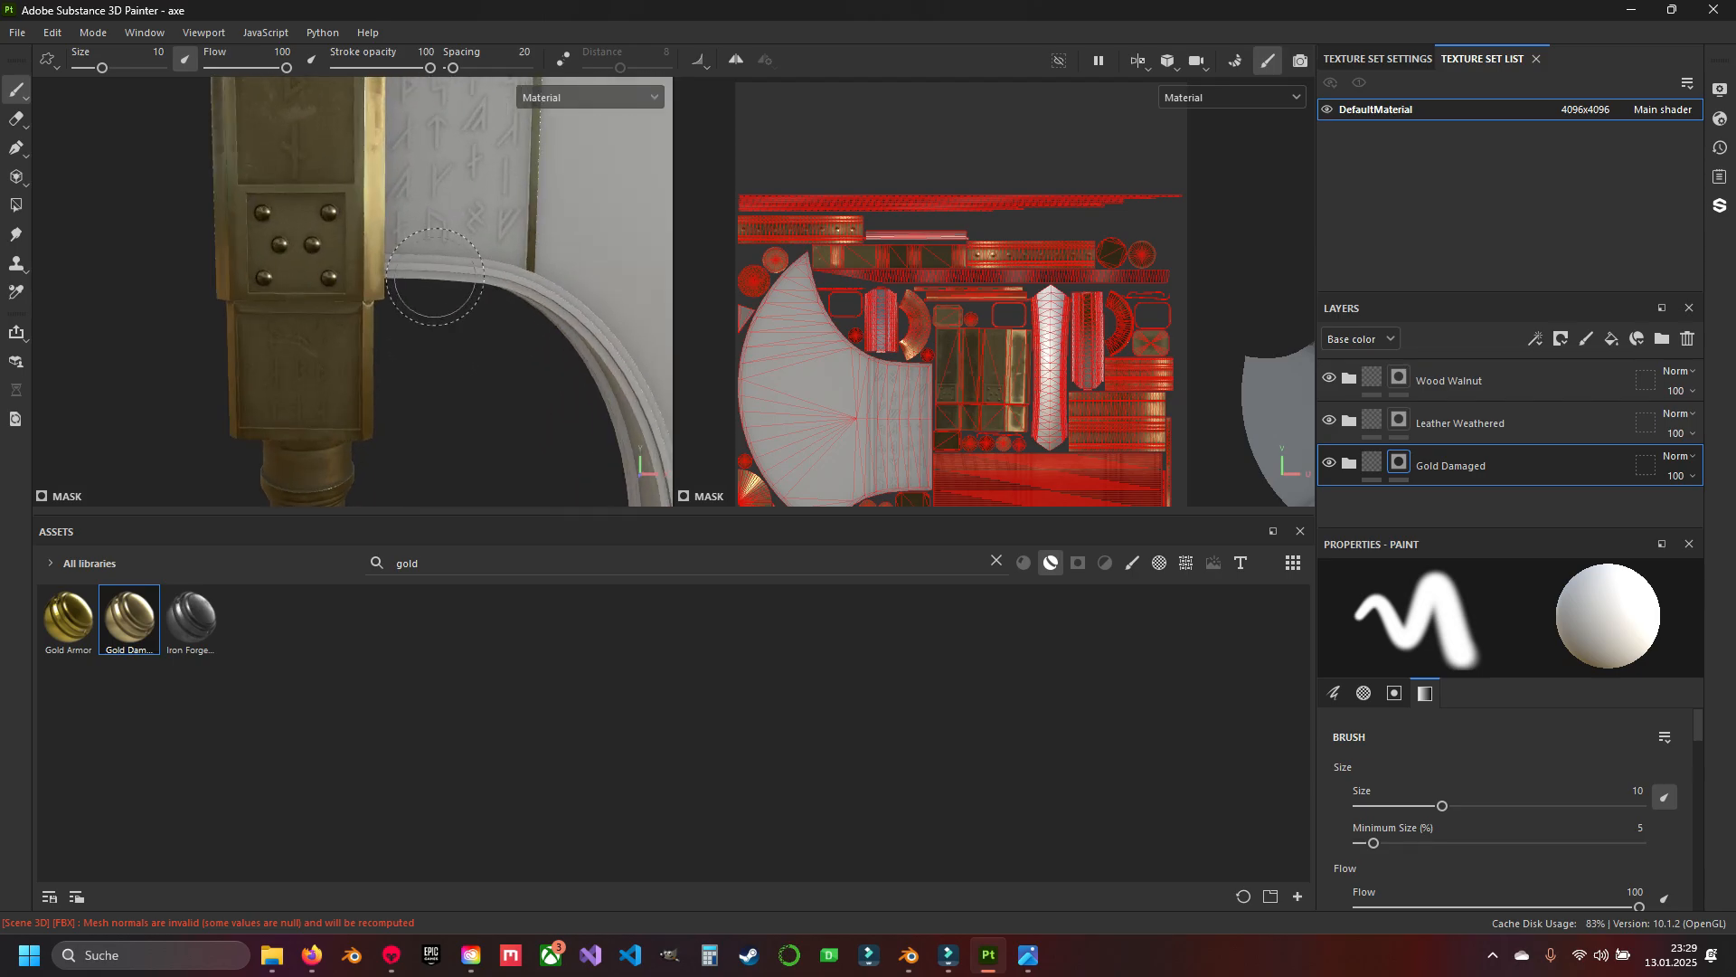
{"action": "scroll", "coordinate": [438, 287], "scroll_direction": "down", "scroll_amount": 2}
{"action": "middle_click_drag", "start_coordinate": [448, 287], "coordinate": [353, 312], "text": "alt"}
{"action": "scroll", "coordinate": [425, 217], "scroll_direction": "down", "scroll_amount": 2}
{"action": "middle_click_drag", "start_coordinate": [446, 170], "coordinate": [424, 208], "text": "alt"}
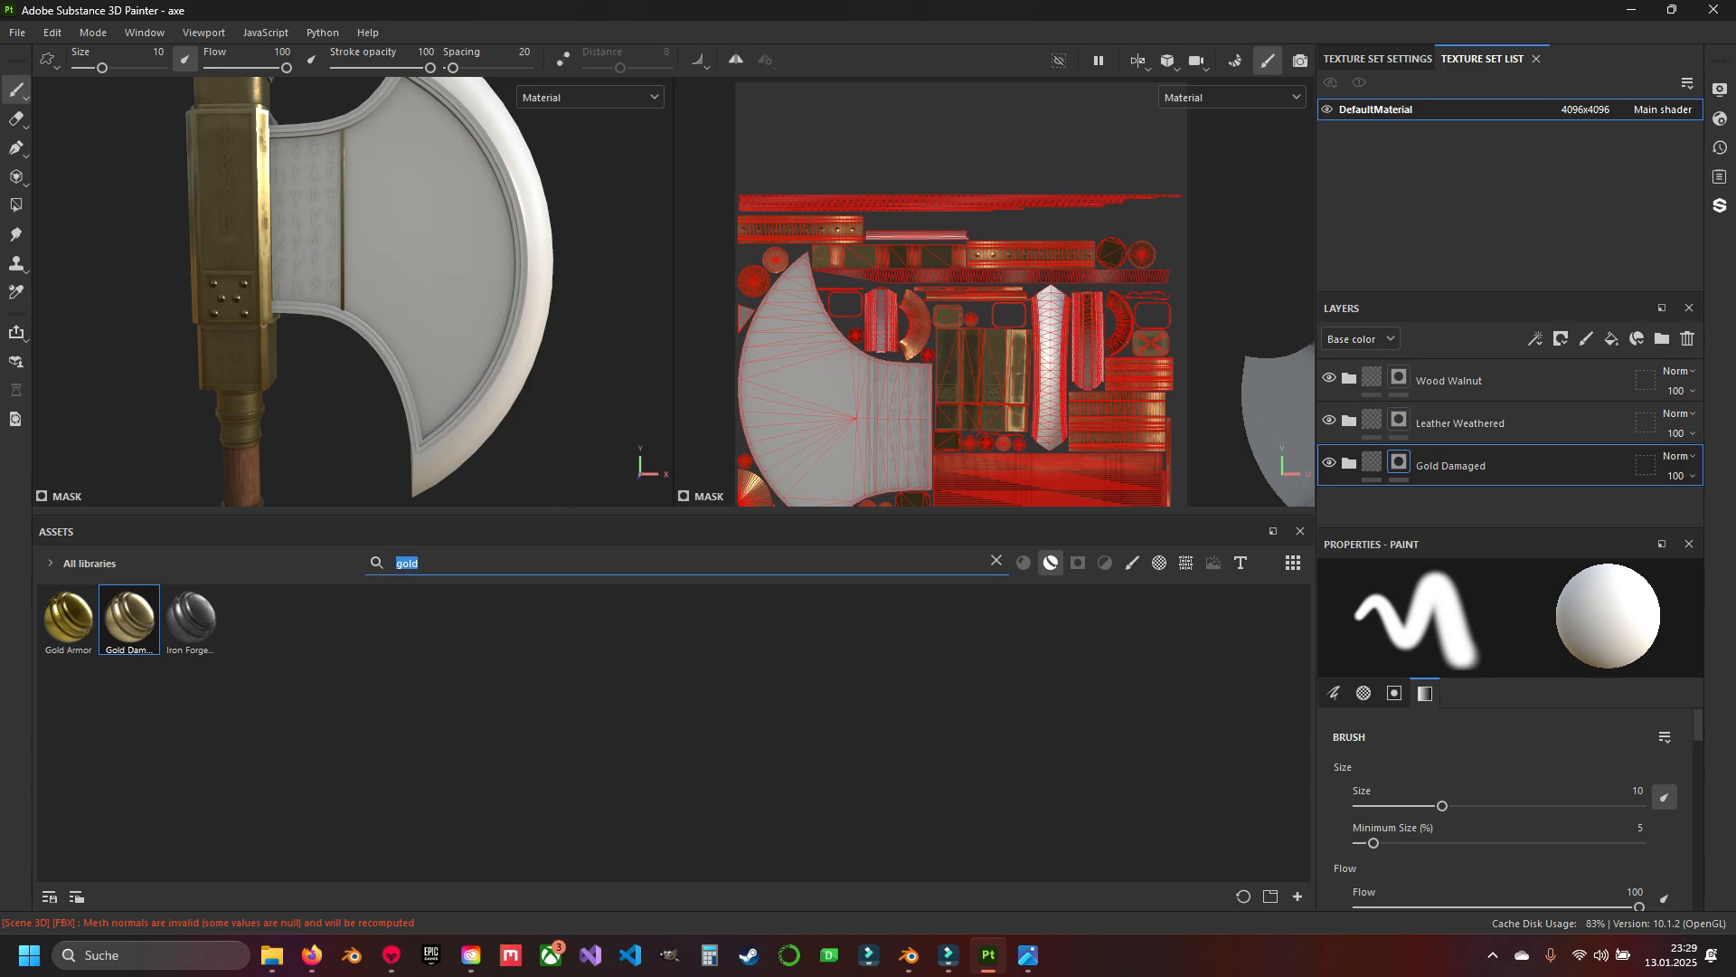
Search the smart materials for "steel" and for "metal sc".
{"action": "type", "text": "steel"}
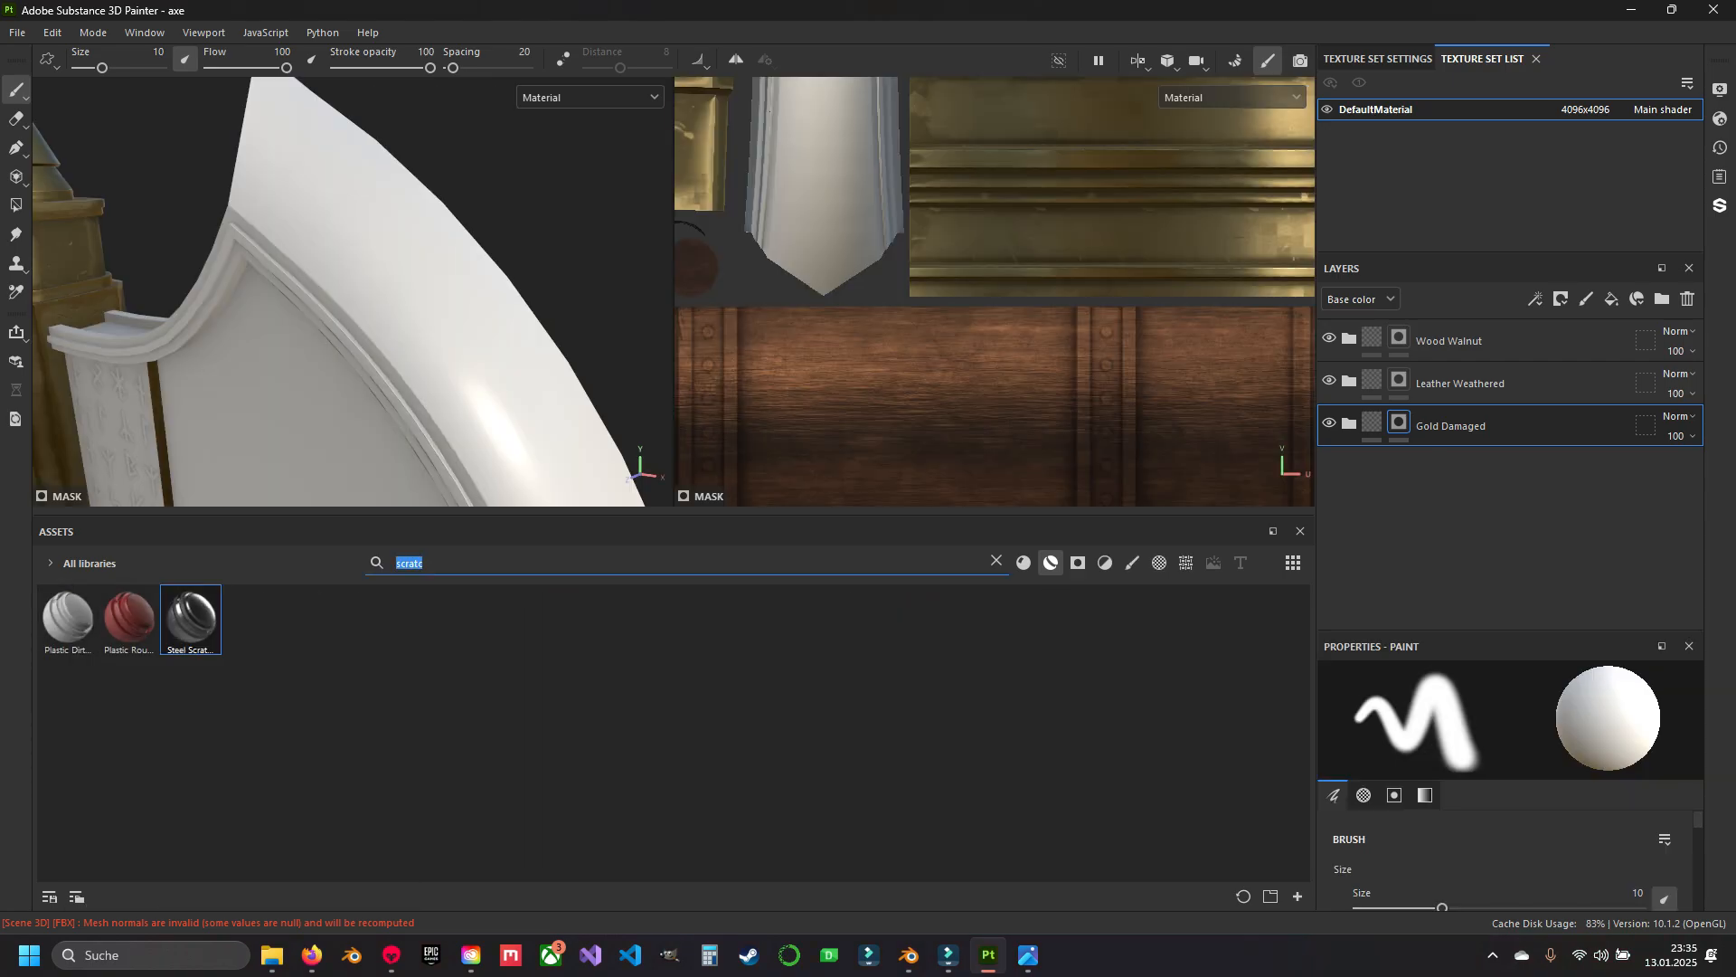
{"action": "key", "text": "BackSpace"}
{"action": "type", "text": "me"}
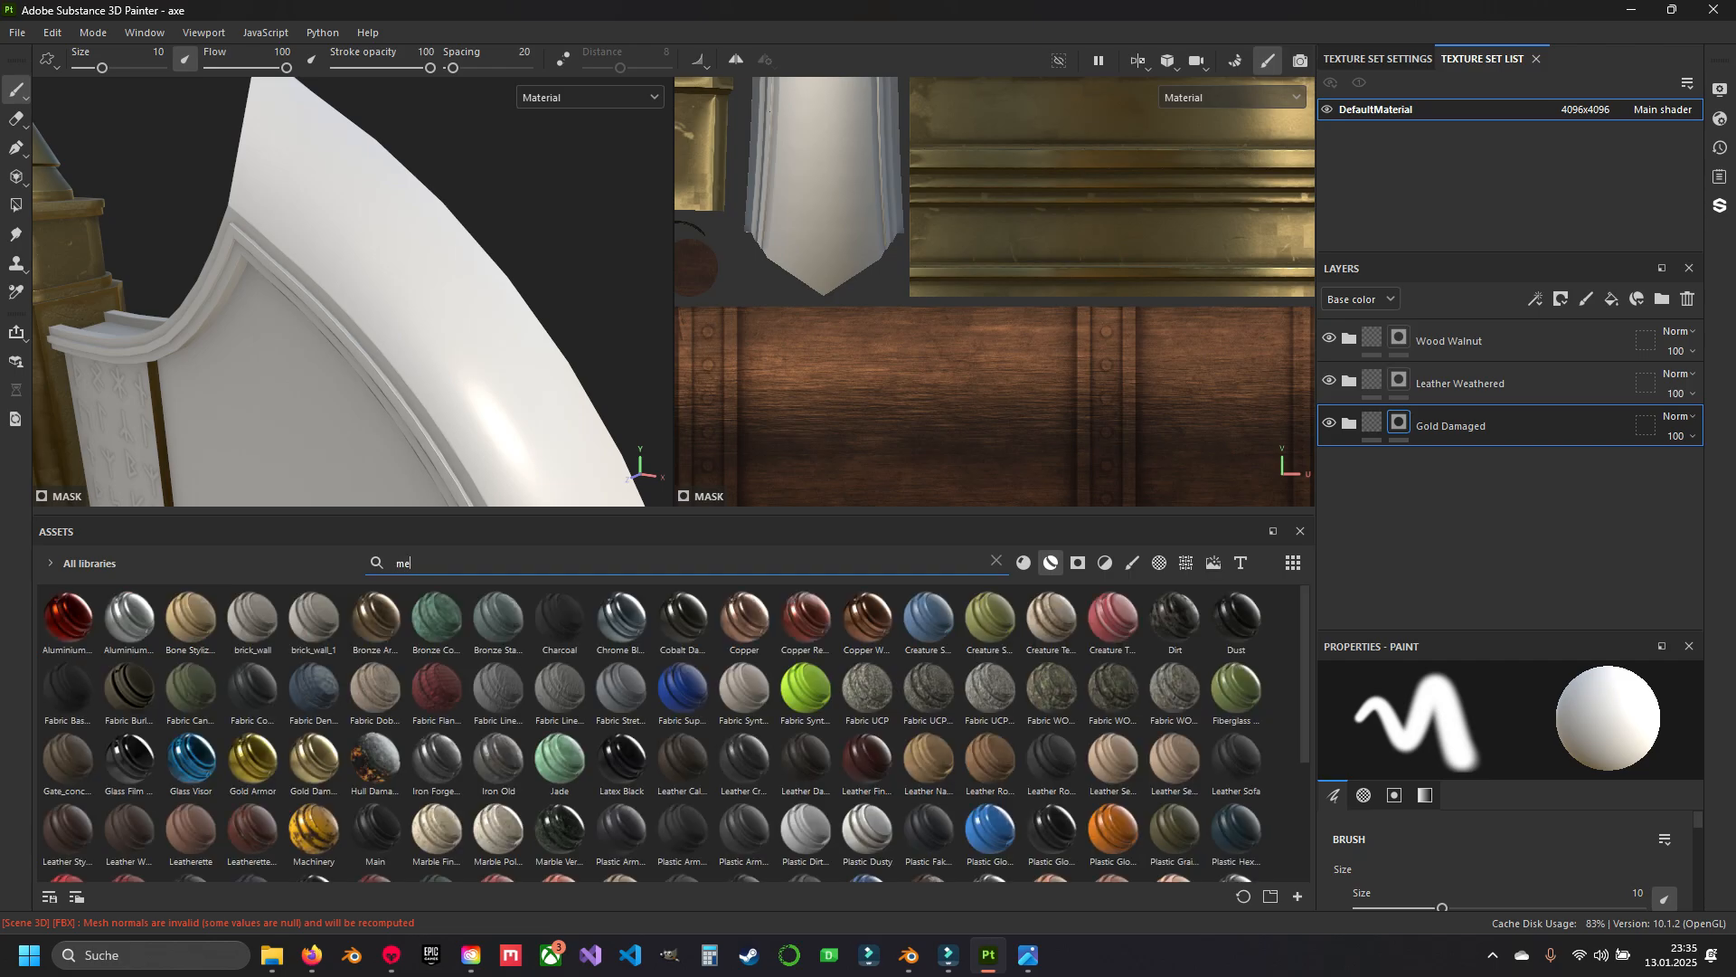
{"action": "type", "text": "tal sc"}
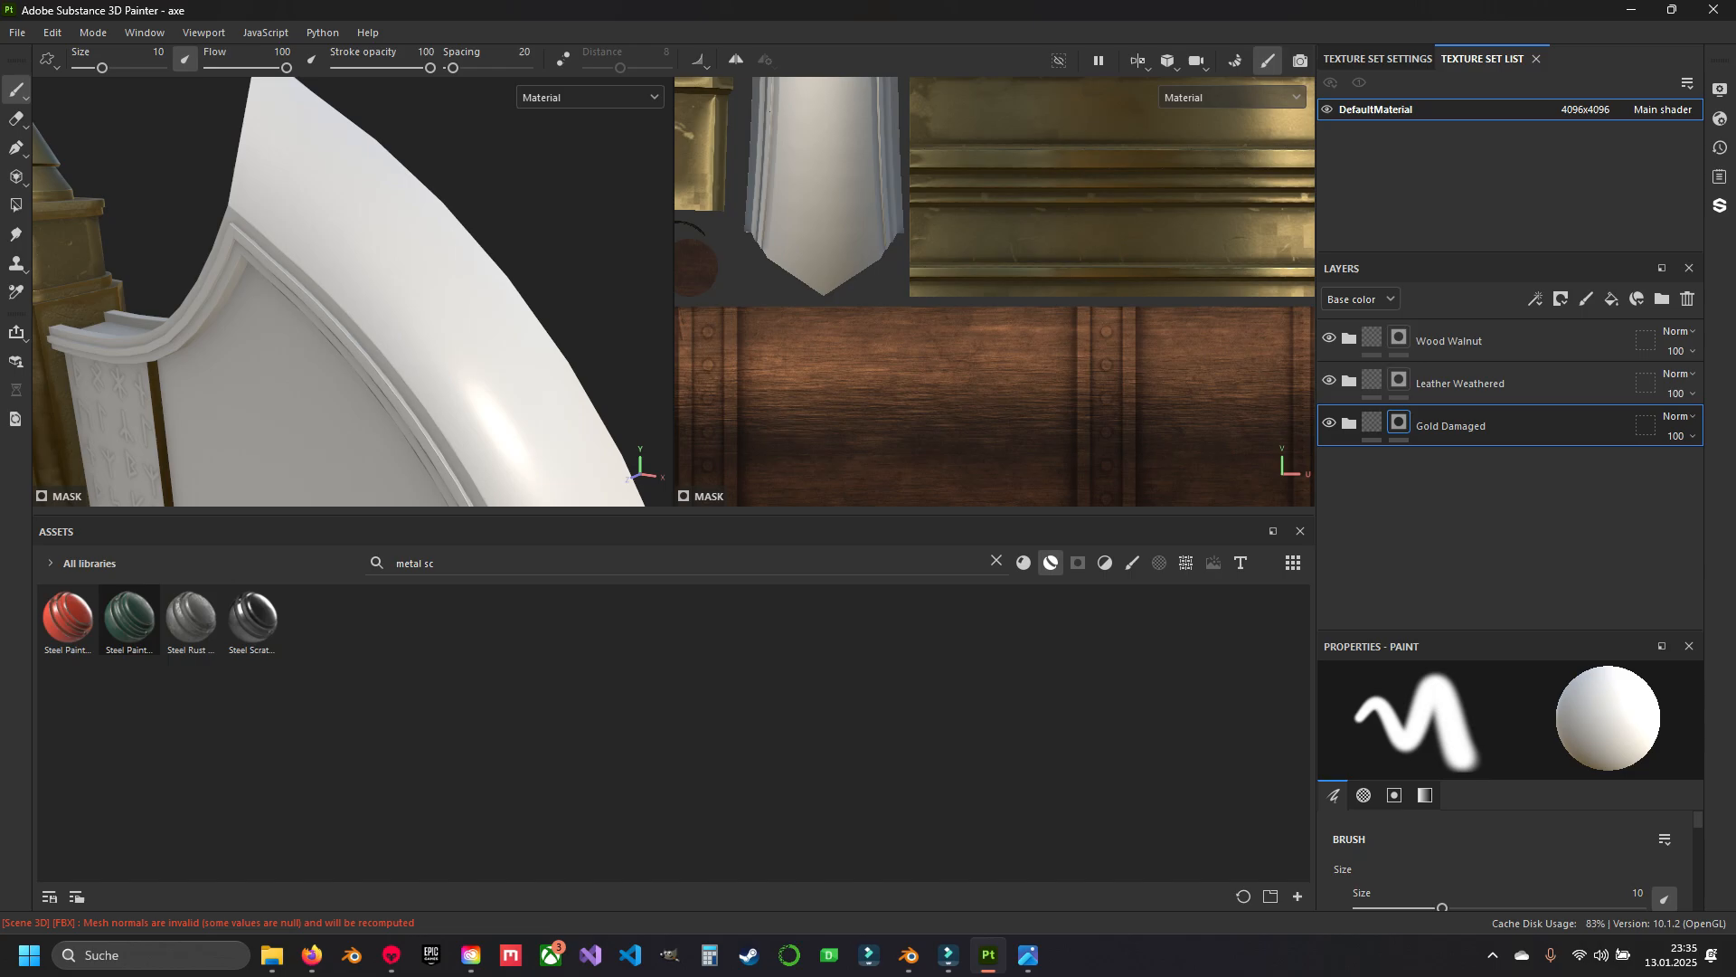
Preview the scraped and scratched steel materials and add Steel Painted Scraped Green beneath the Gold Damaged layer.
{"action": "mouse_move", "coordinate": [129, 618]}
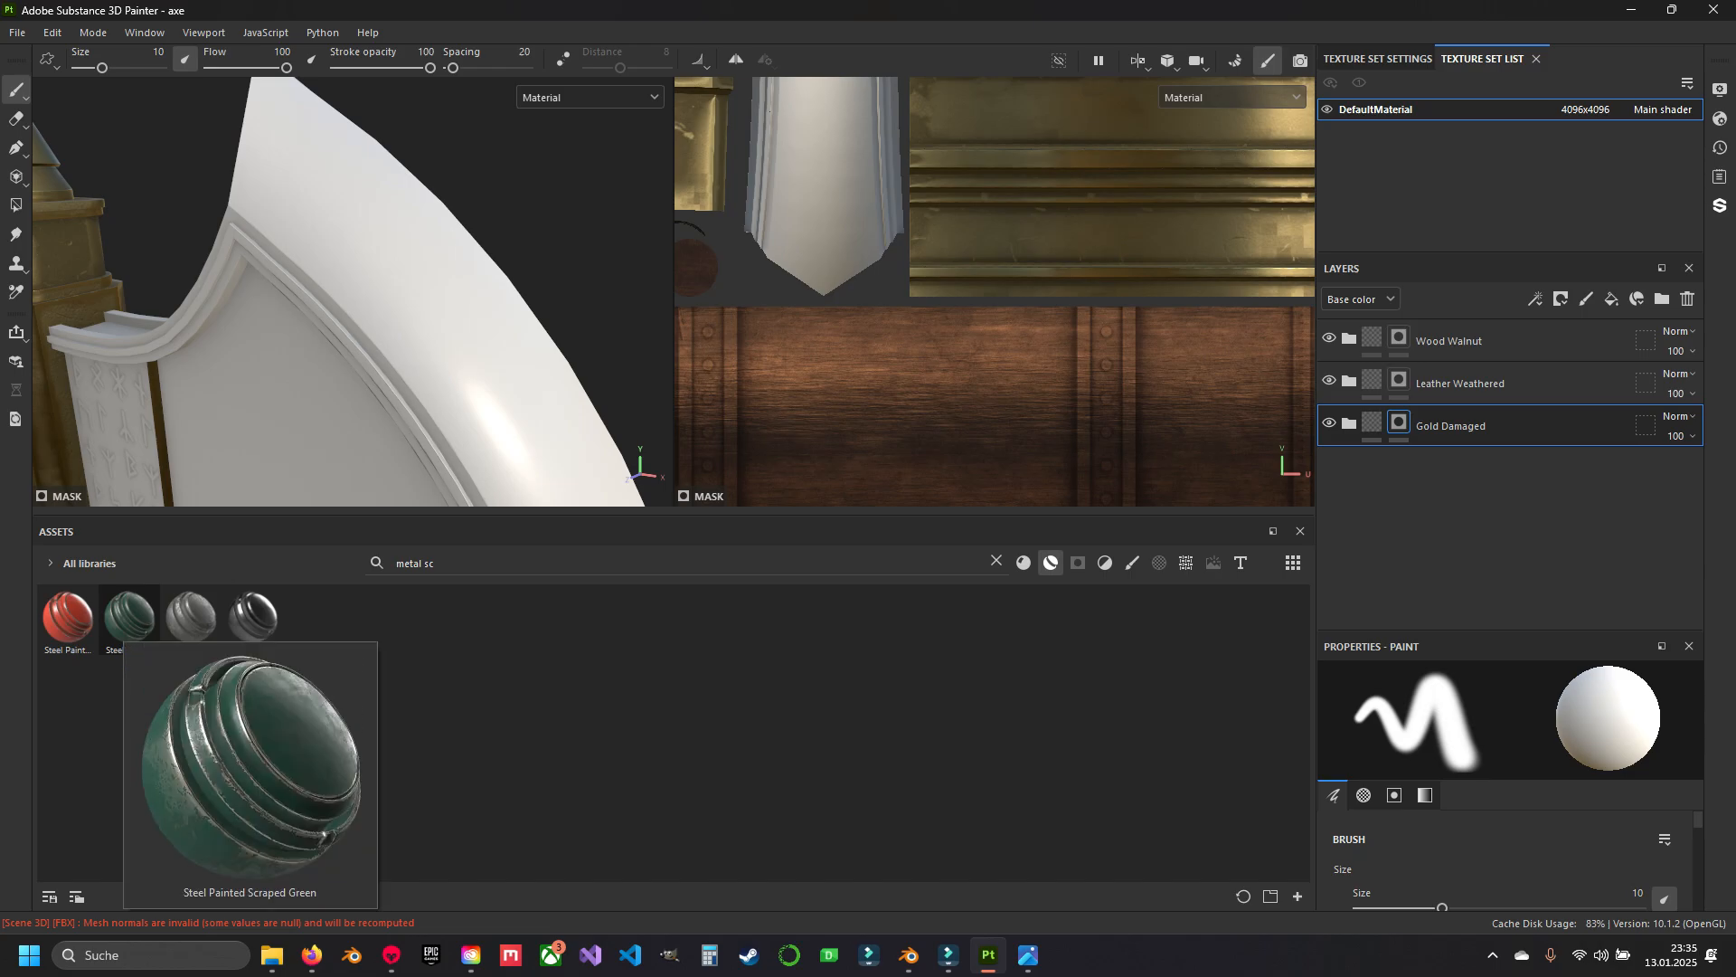
{"action": "mouse_move", "coordinate": [68, 617]}
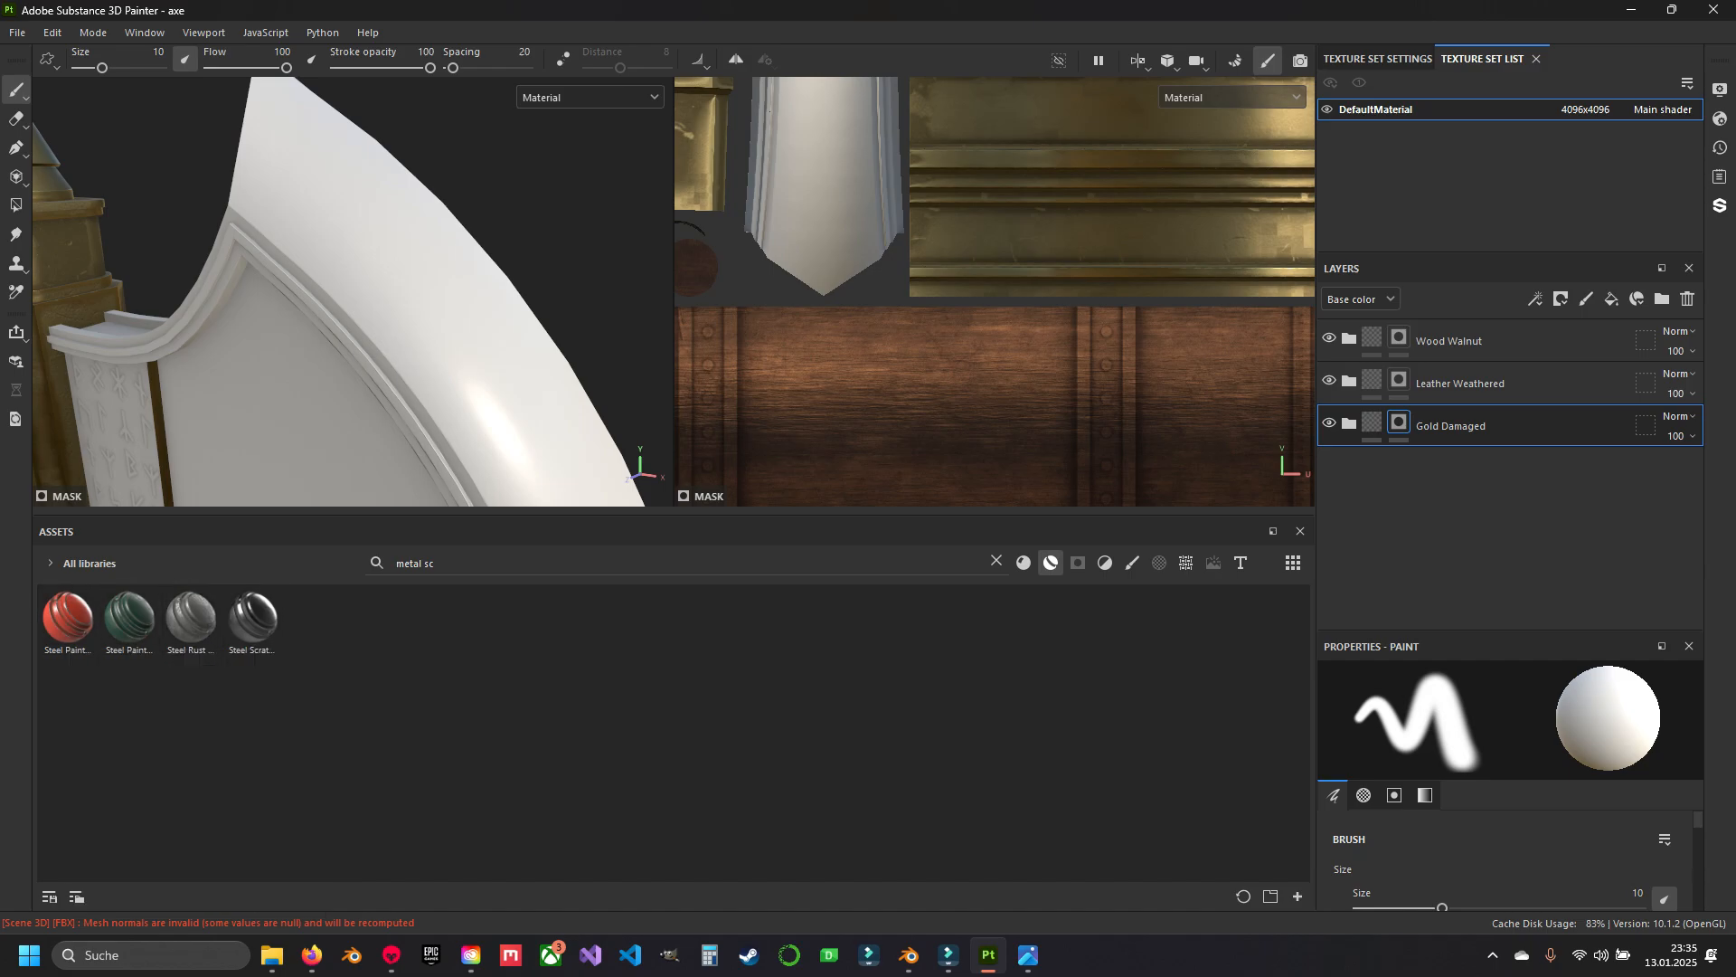
{"action": "mouse_move", "coordinate": [252, 617]}
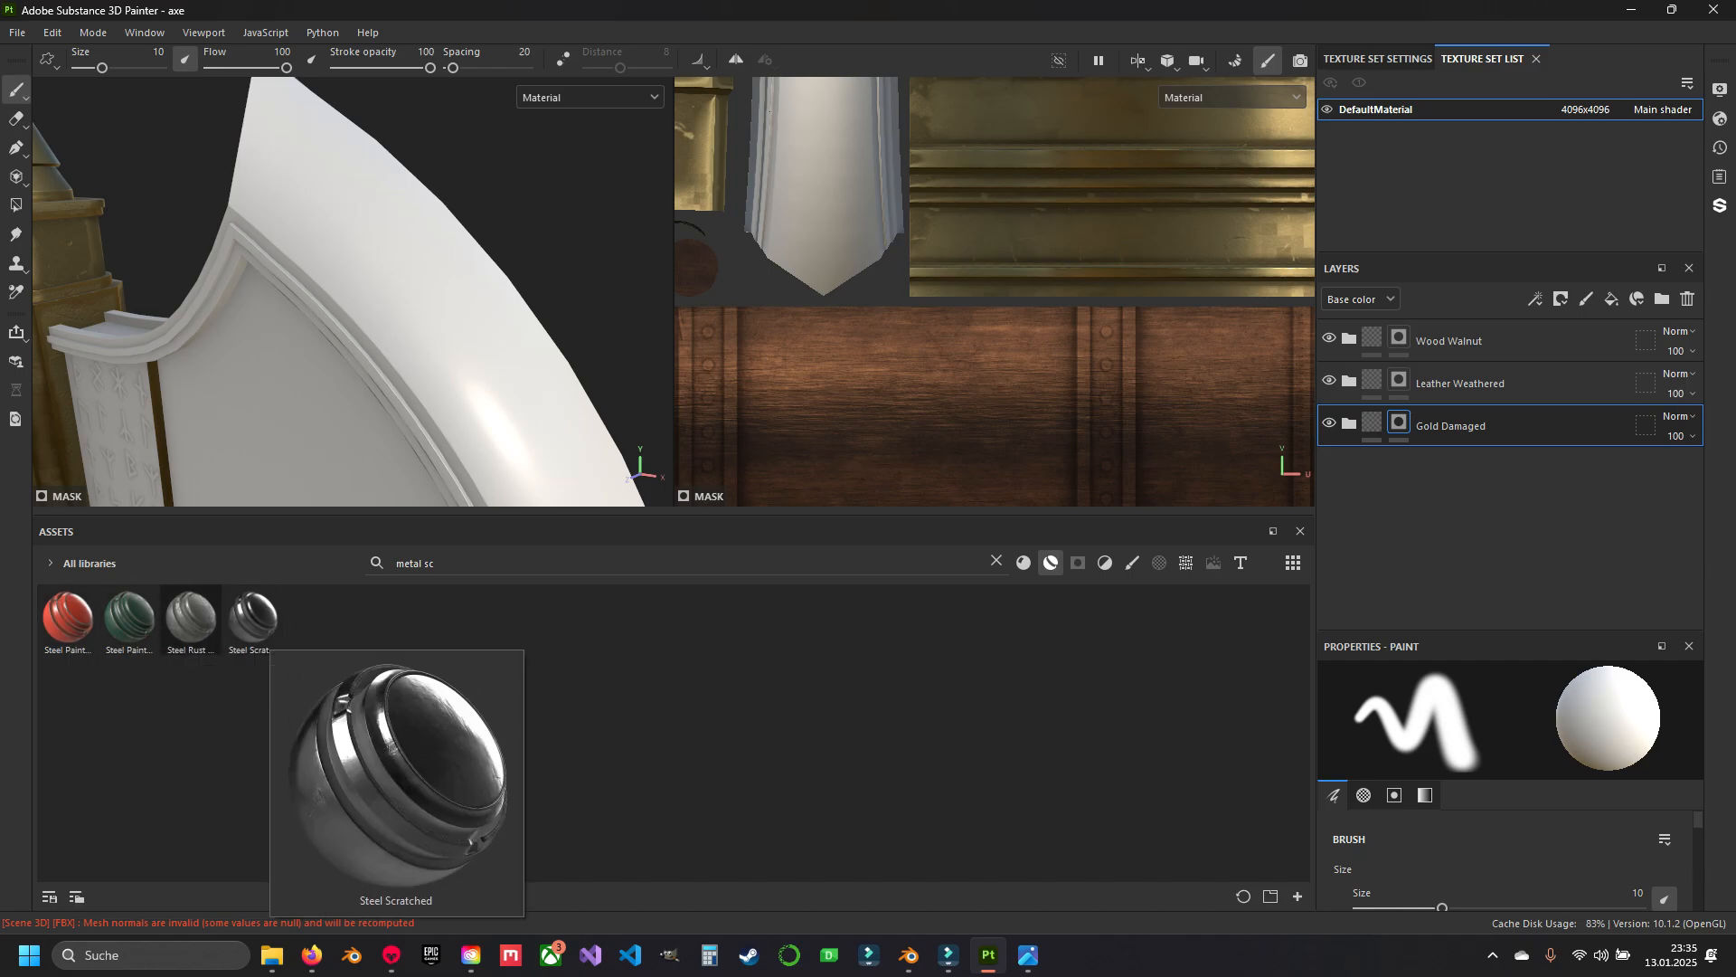
{"action": "mouse_move", "coordinate": [184, 621]}
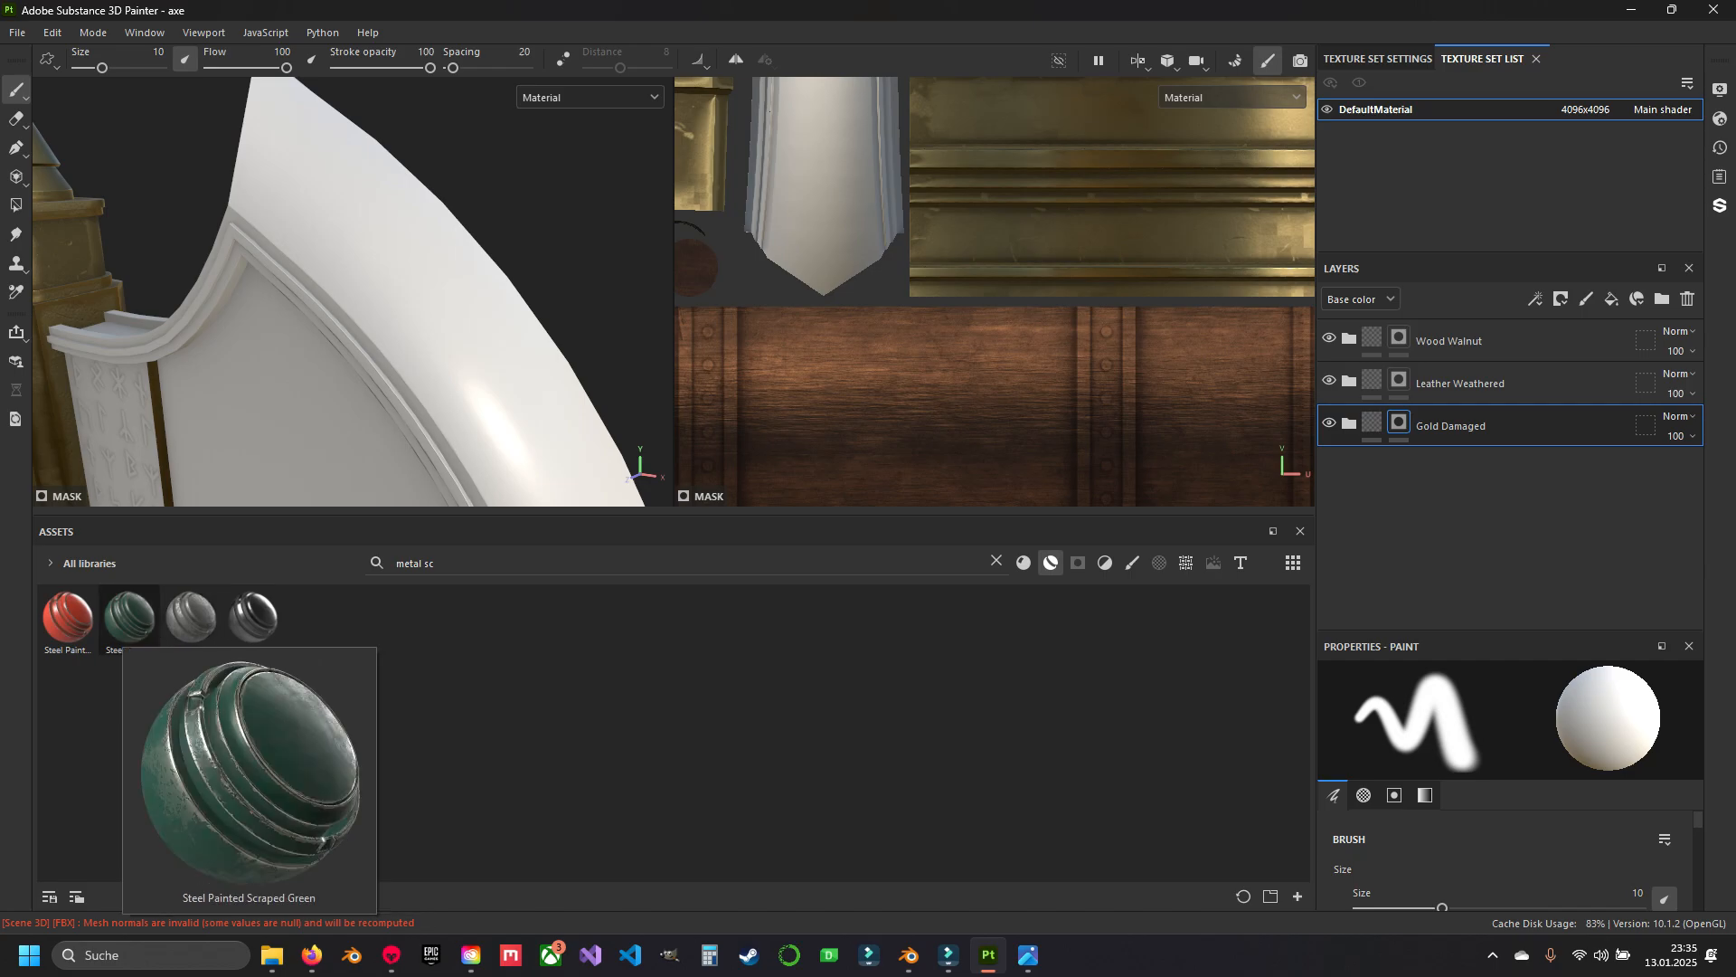
{"action": "left_click", "coordinate": [127, 622]}
{"action": "left_click_drag", "start_coordinate": [127, 622], "coordinate": [1452, 472]}
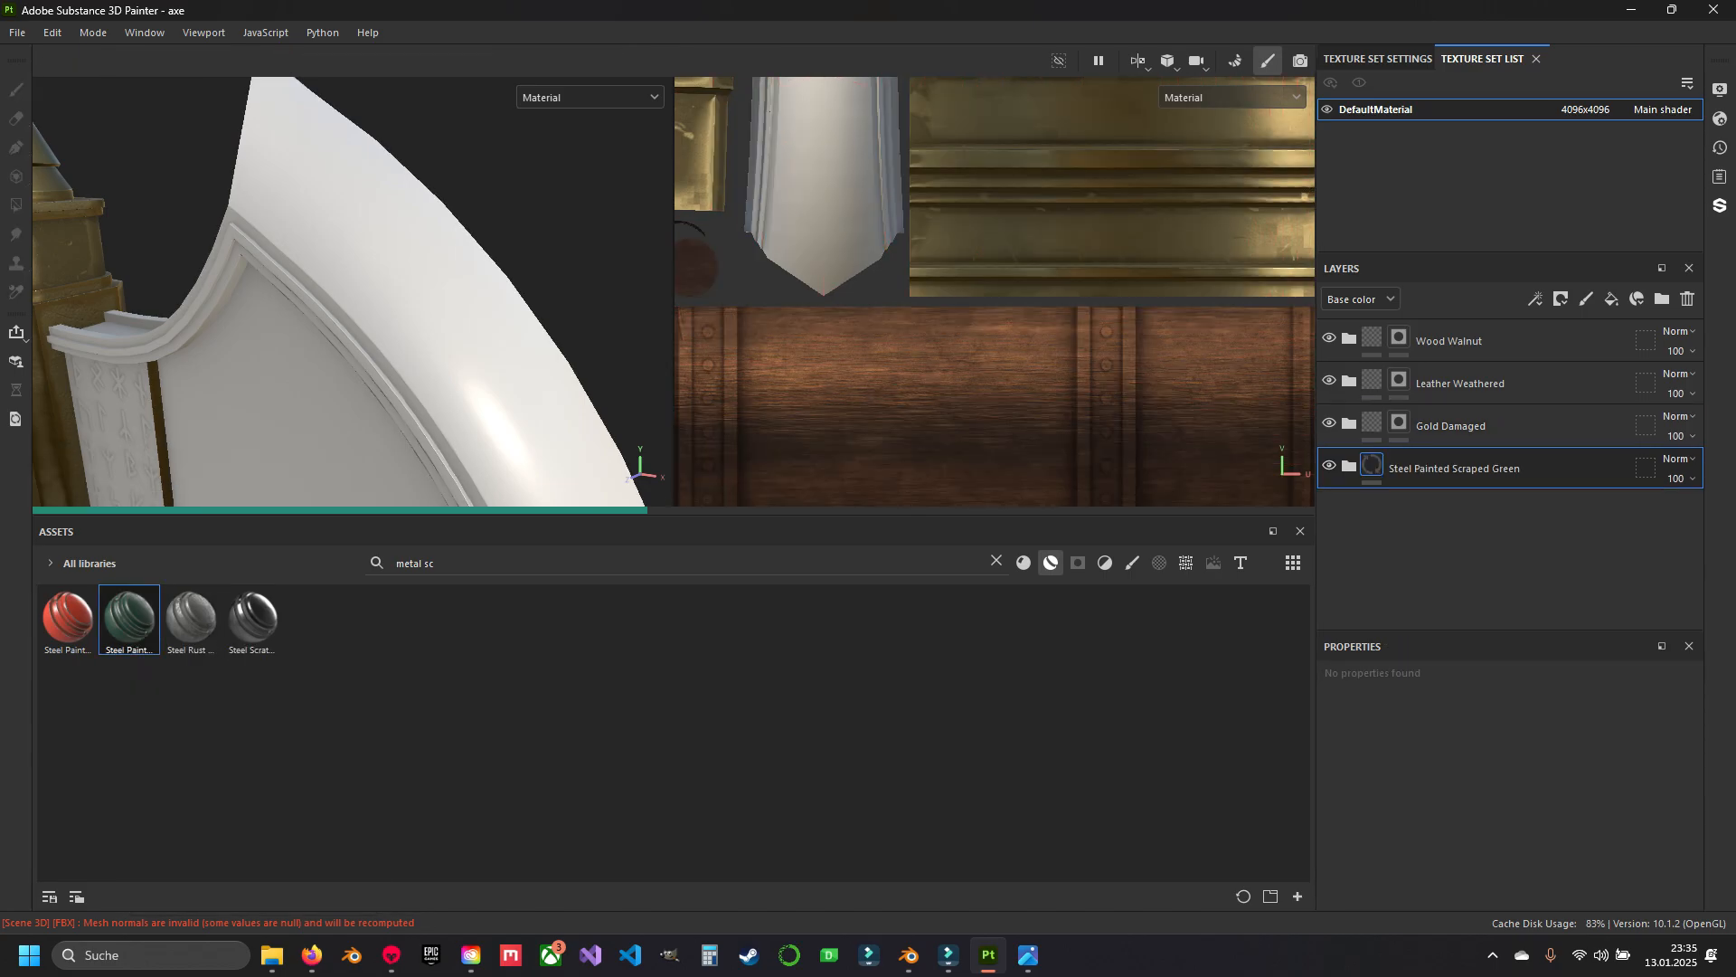
Examine the green steel material on the whole axe head and up close on the runes and blade.
{"action": "scroll", "coordinate": [352, 292], "scroll_direction": "down", "scroll_amount": 3}
{"action": "middle_click_drag", "start_coordinate": [317, 362], "coordinate": [403, 180], "text": "alt"}
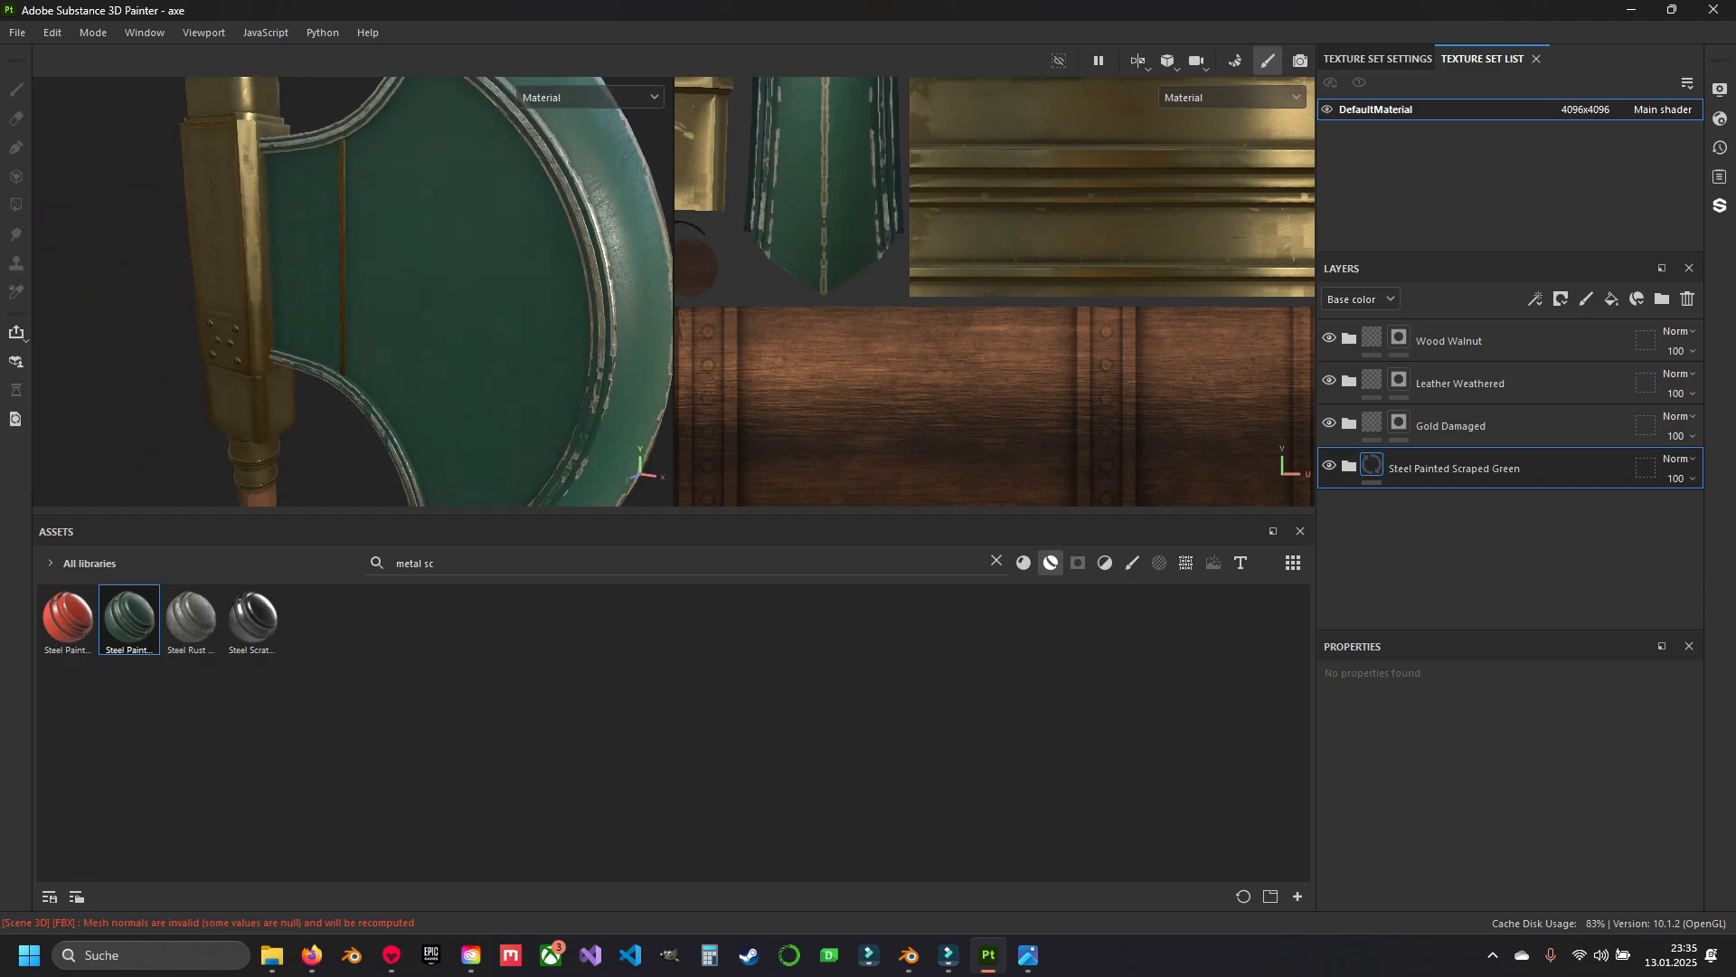
{"action": "scroll", "coordinate": [389, 271], "scroll_direction": "down", "scroll_amount": 2}
{"action": "mouse_move", "coordinate": [389, 271]}
{"action": "left_mouse_down", "text": "alt"}
{"action": "mouse_move", "coordinate": [412, 253]}
{"action": "mouse_move", "coordinate": [471, 262]}
{"action": "mouse_move", "coordinate": [421, 312]}
{"action": "left_mouse_up", "text": "alt"}
{"action": "scroll", "coordinate": [388, 289], "scroll_direction": "down", "scroll_amount": 3}
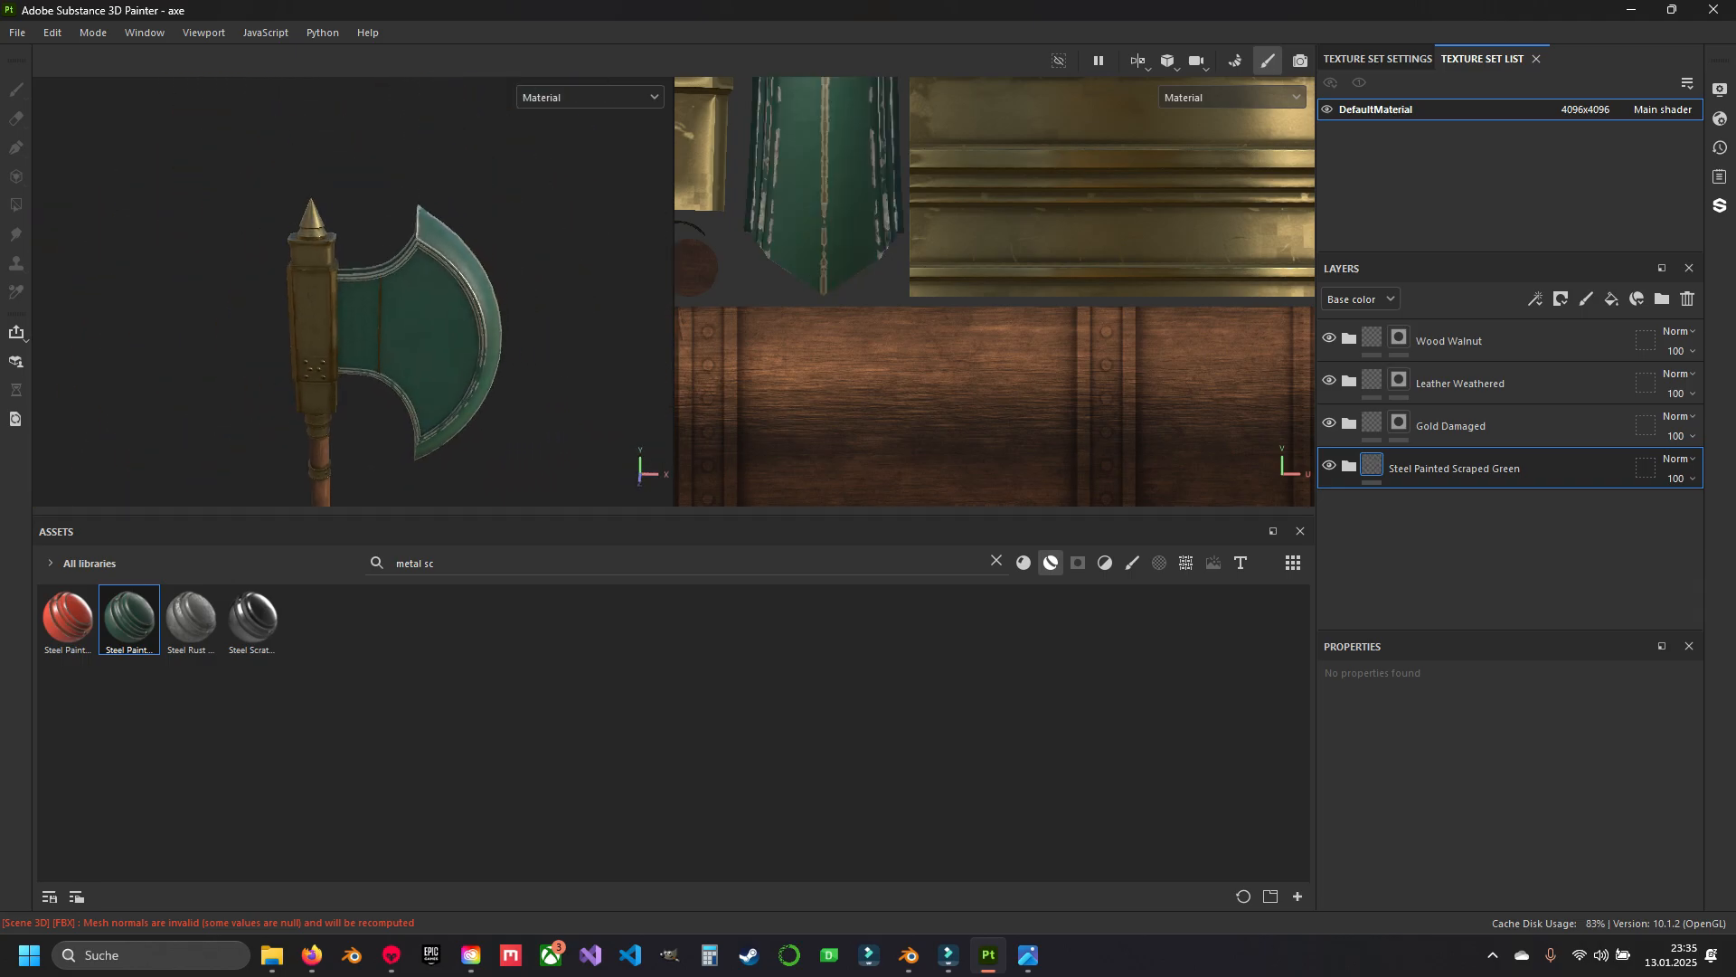
{"action": "middle_click_drag", "start_coordinate": [388, 271], "coordinate": [386, 315], "text": "alt"}
{"action": "scroll", "coordinate": [386, 315], "scroll_direction": "up", "scroll_amount": 5}
{"action": "left_click_drag", "start_coordinate": [386, 315], "coordinate": [393, 258], "text": "alt"}
{"action": "scroll", "coordinate": [389, 263], "scroll_direction": "up", "scroll_amount": 4}
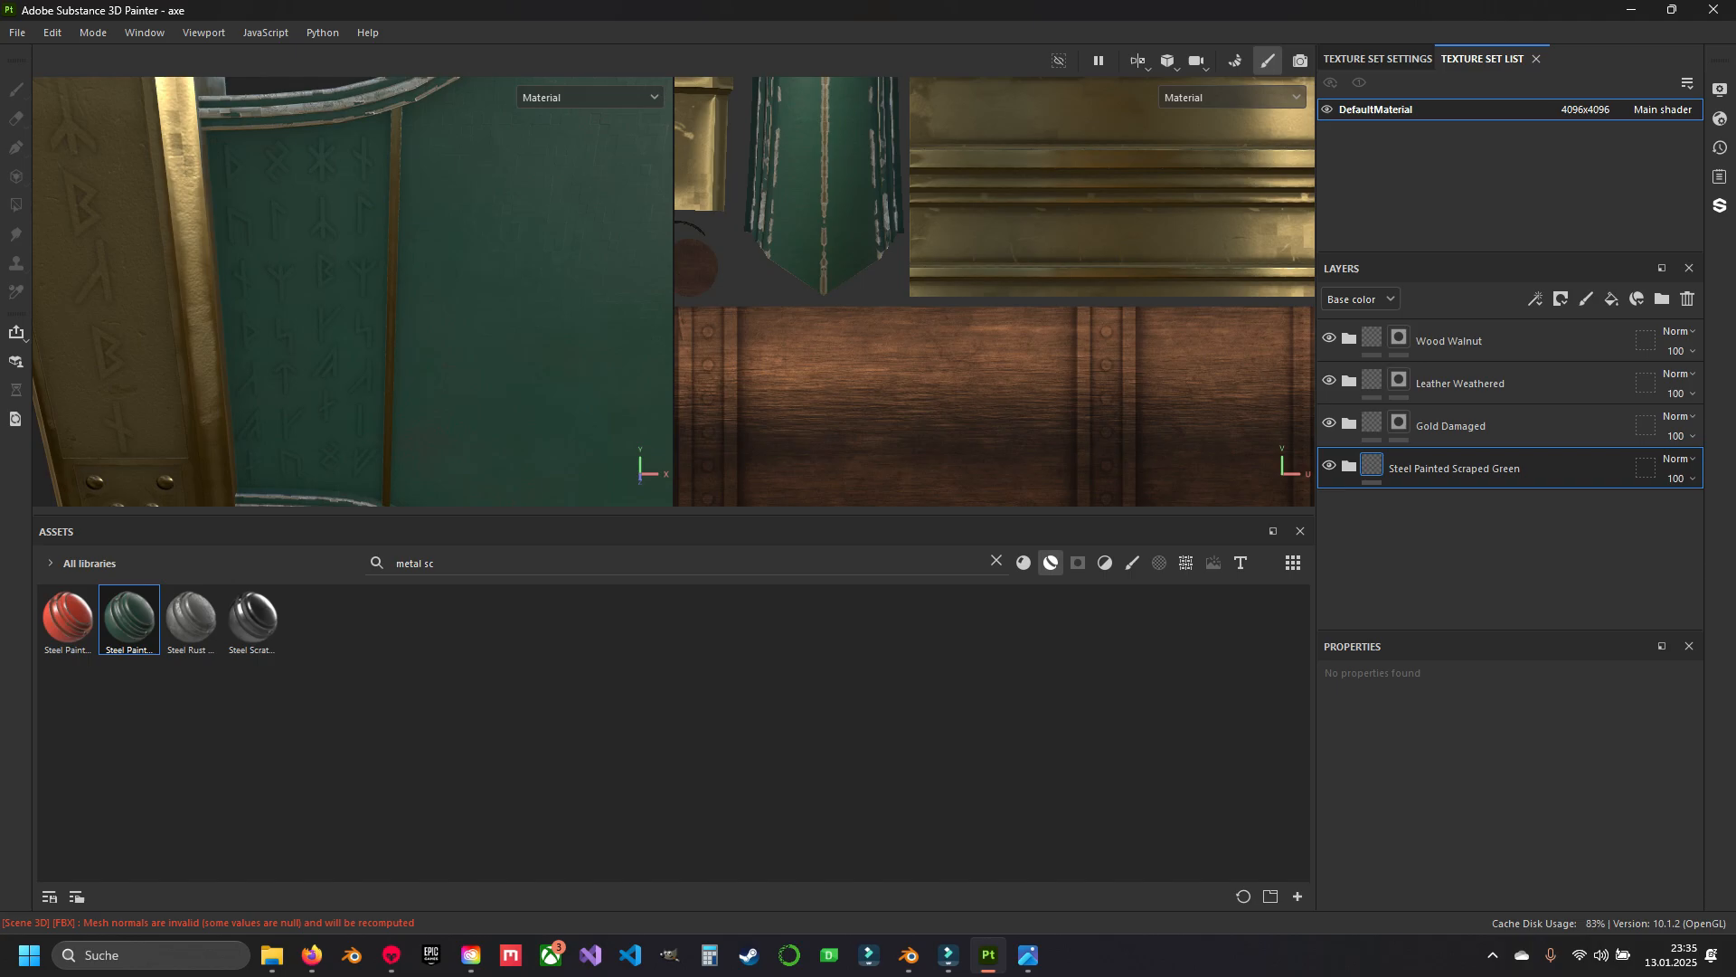
{"action": "middle_click_drag", "start_coordinate": [389, 262], "coordinate": [343, 335], "text": "alt"}
Expand the Steel Painted Scraped Green group and set the Base Metal layer's base color to grey 5C5C5C.
{"action": "left_click", "coordinate": [1349, 466]}
{"action": "scroll", "coordinate": [1492, 497], "scroll_direction": "down", "scroll_amount": 3}
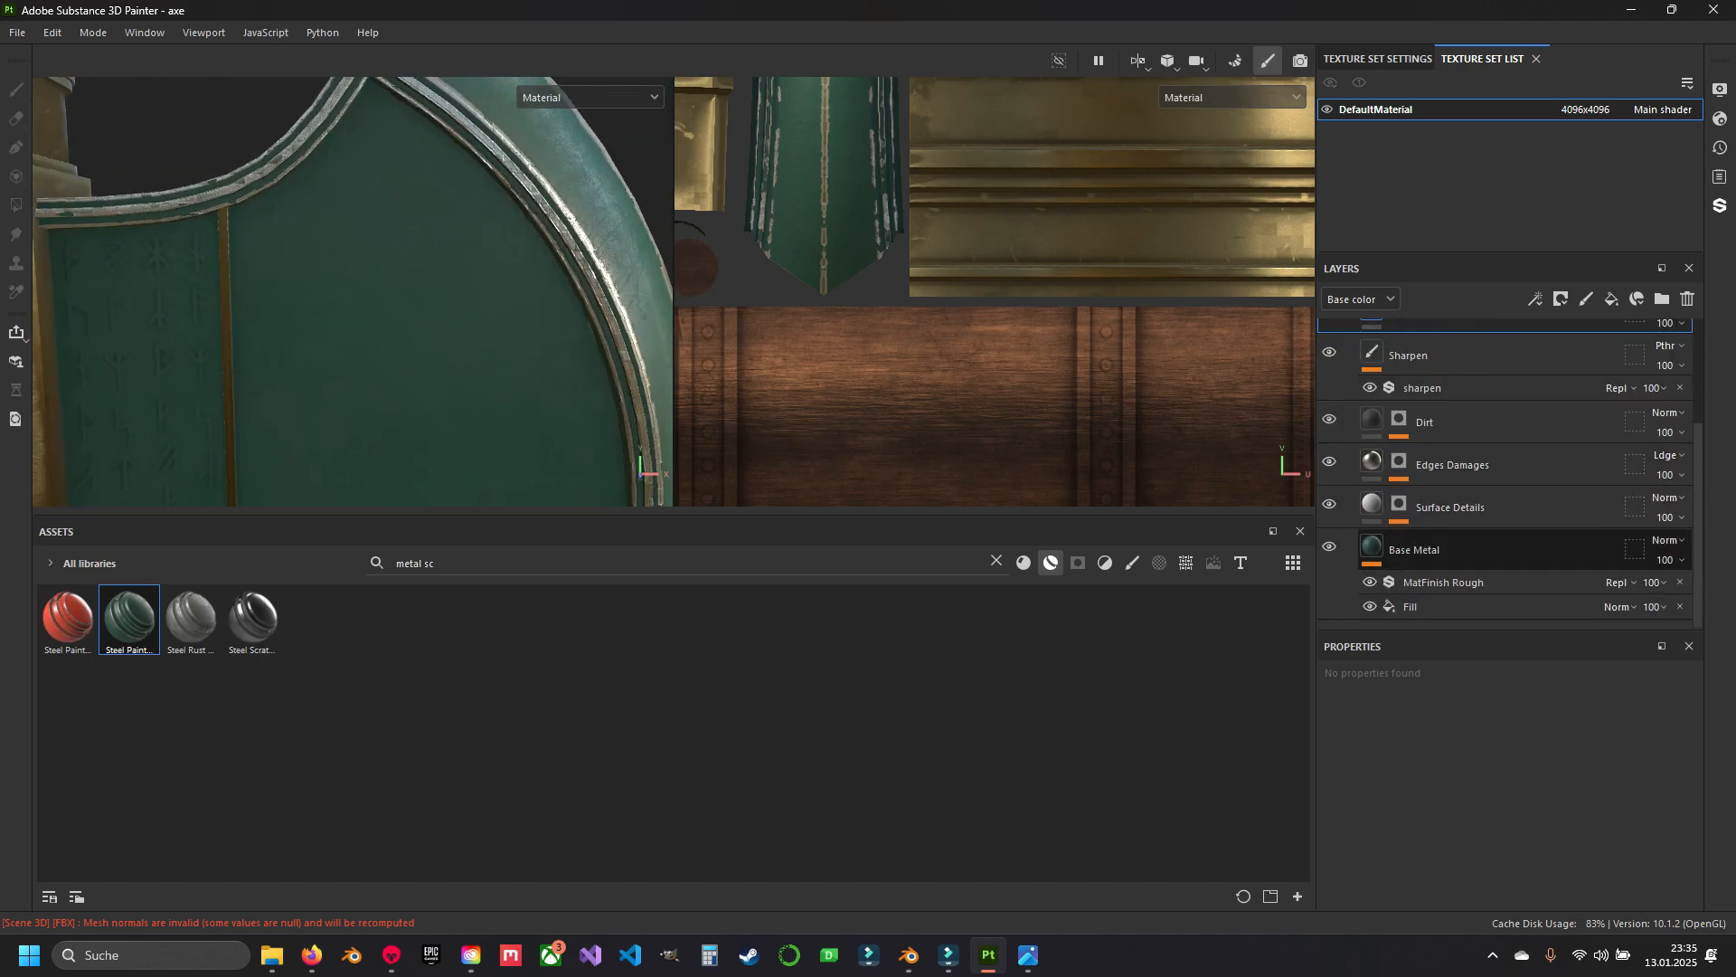
{"action": "left_click", "coordinate": [1428, 605]}
{"action": "scroll", "coordinate": [1505, 796], "scroll_direction": "down", "scroll_amount": 5}
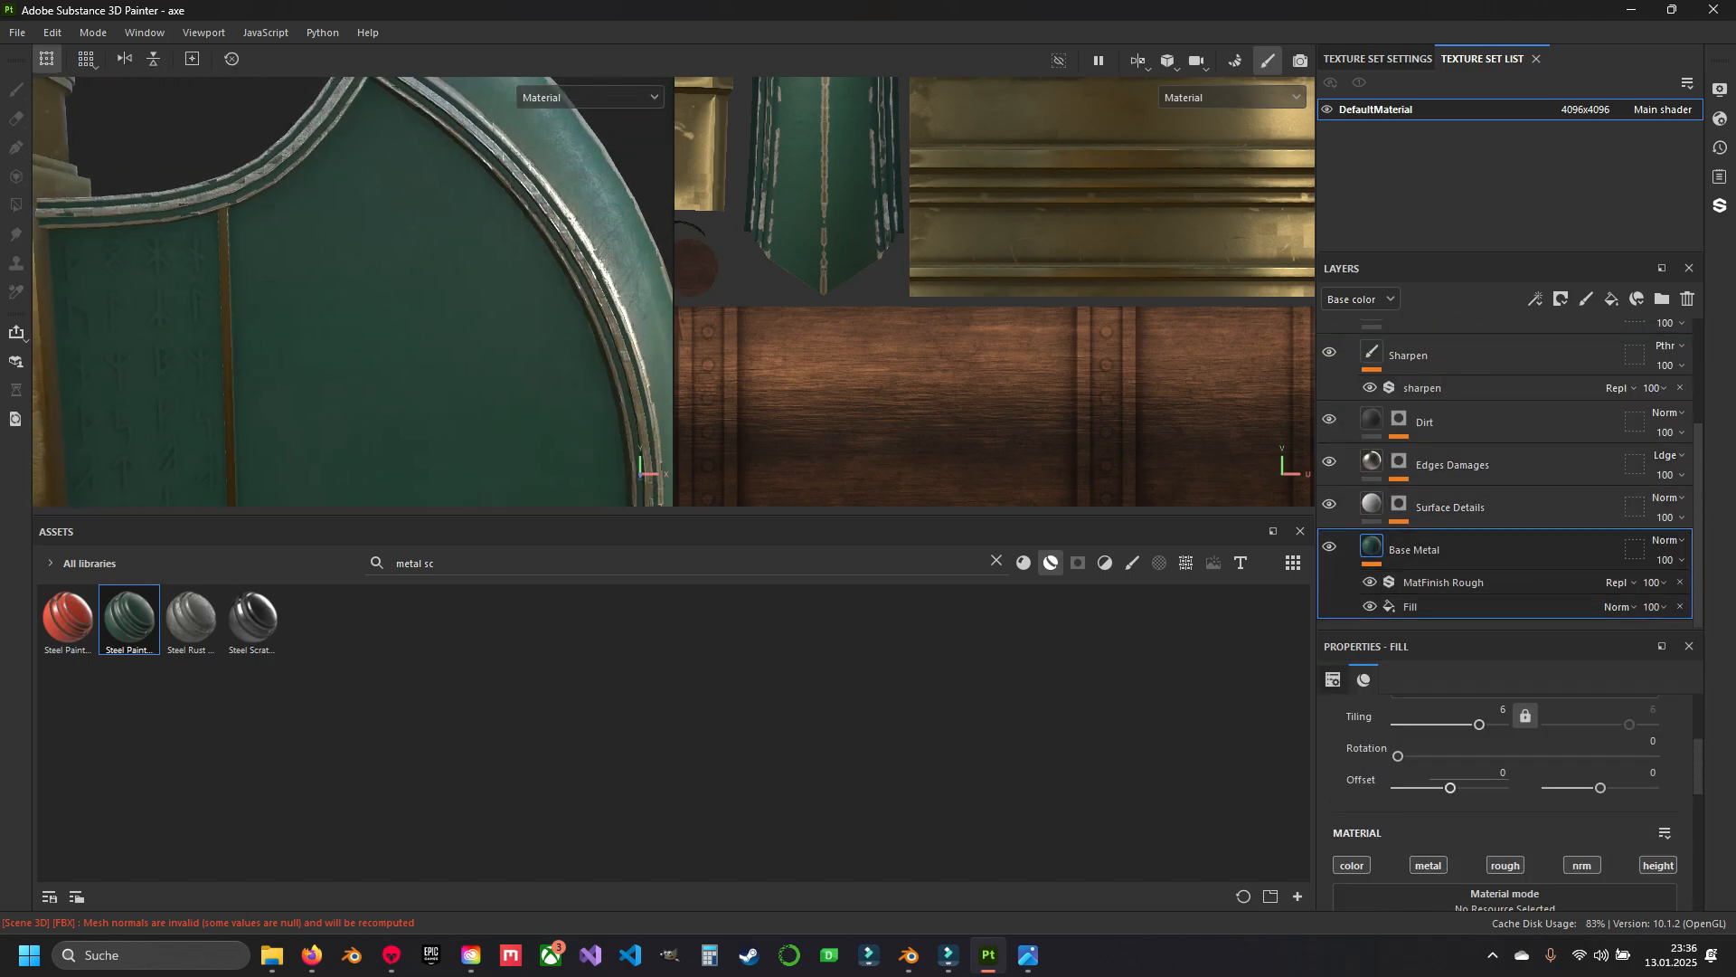
{"action": "left_click", "coordinate": [1496, 734]}
{"action": "left_click", "coordinate": [1305, 499]}
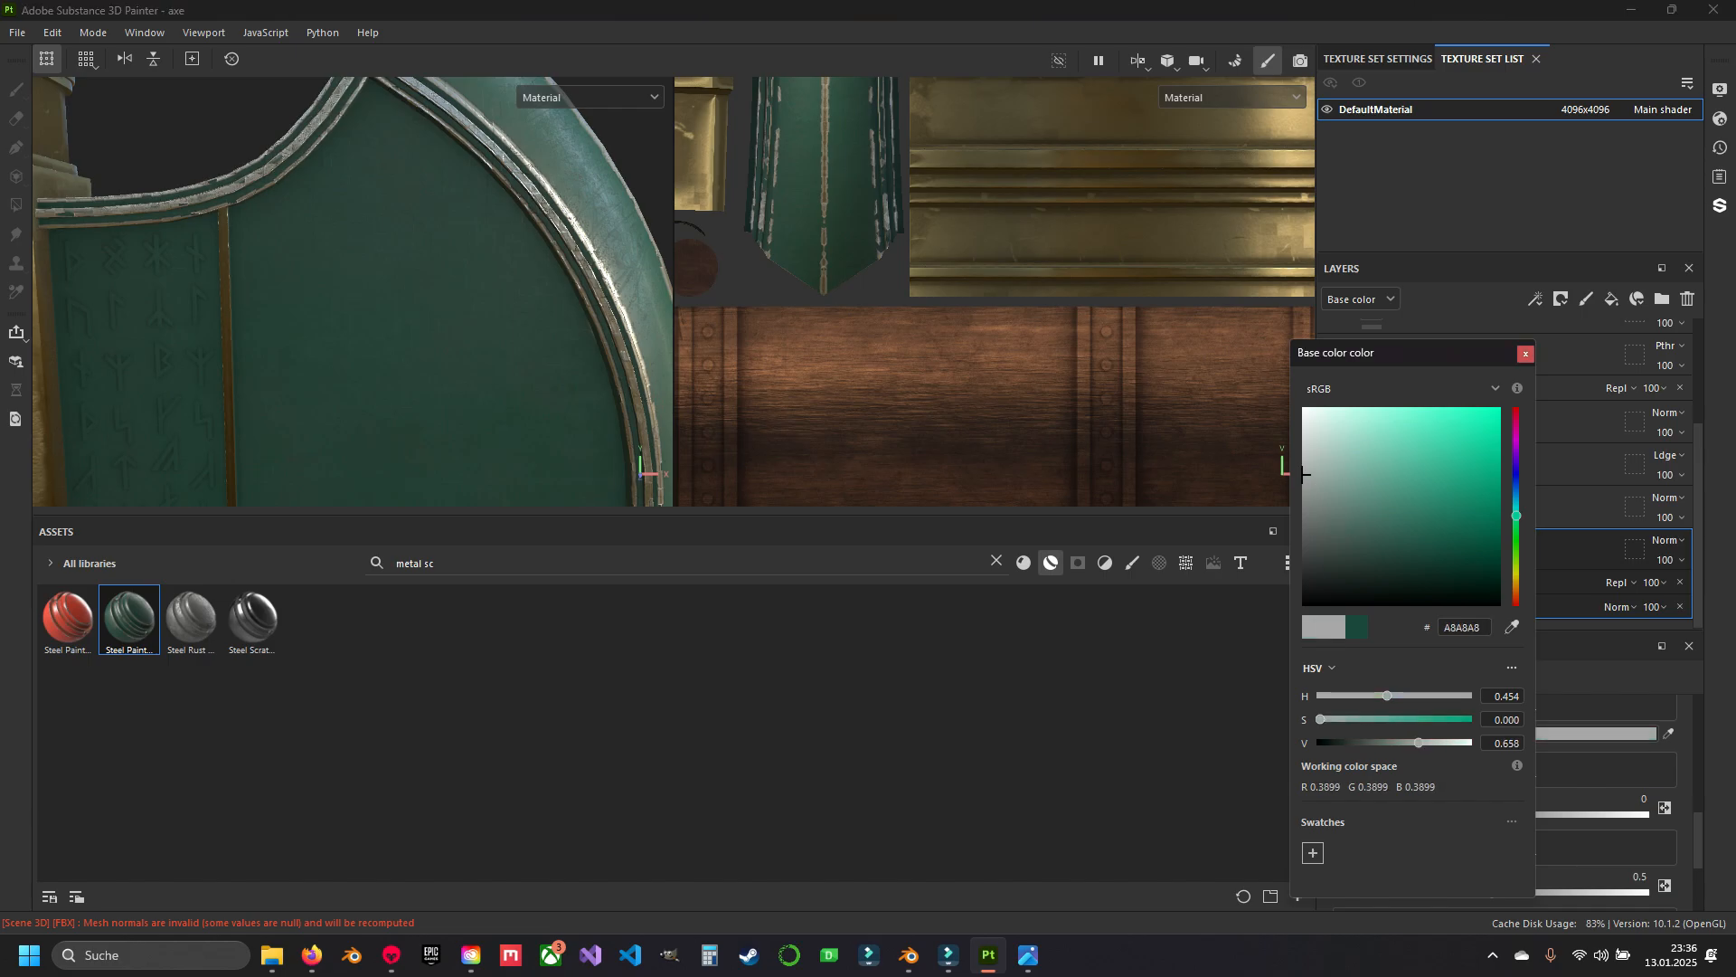
{"action": "left_click", "coordinate": [1304, 533]}
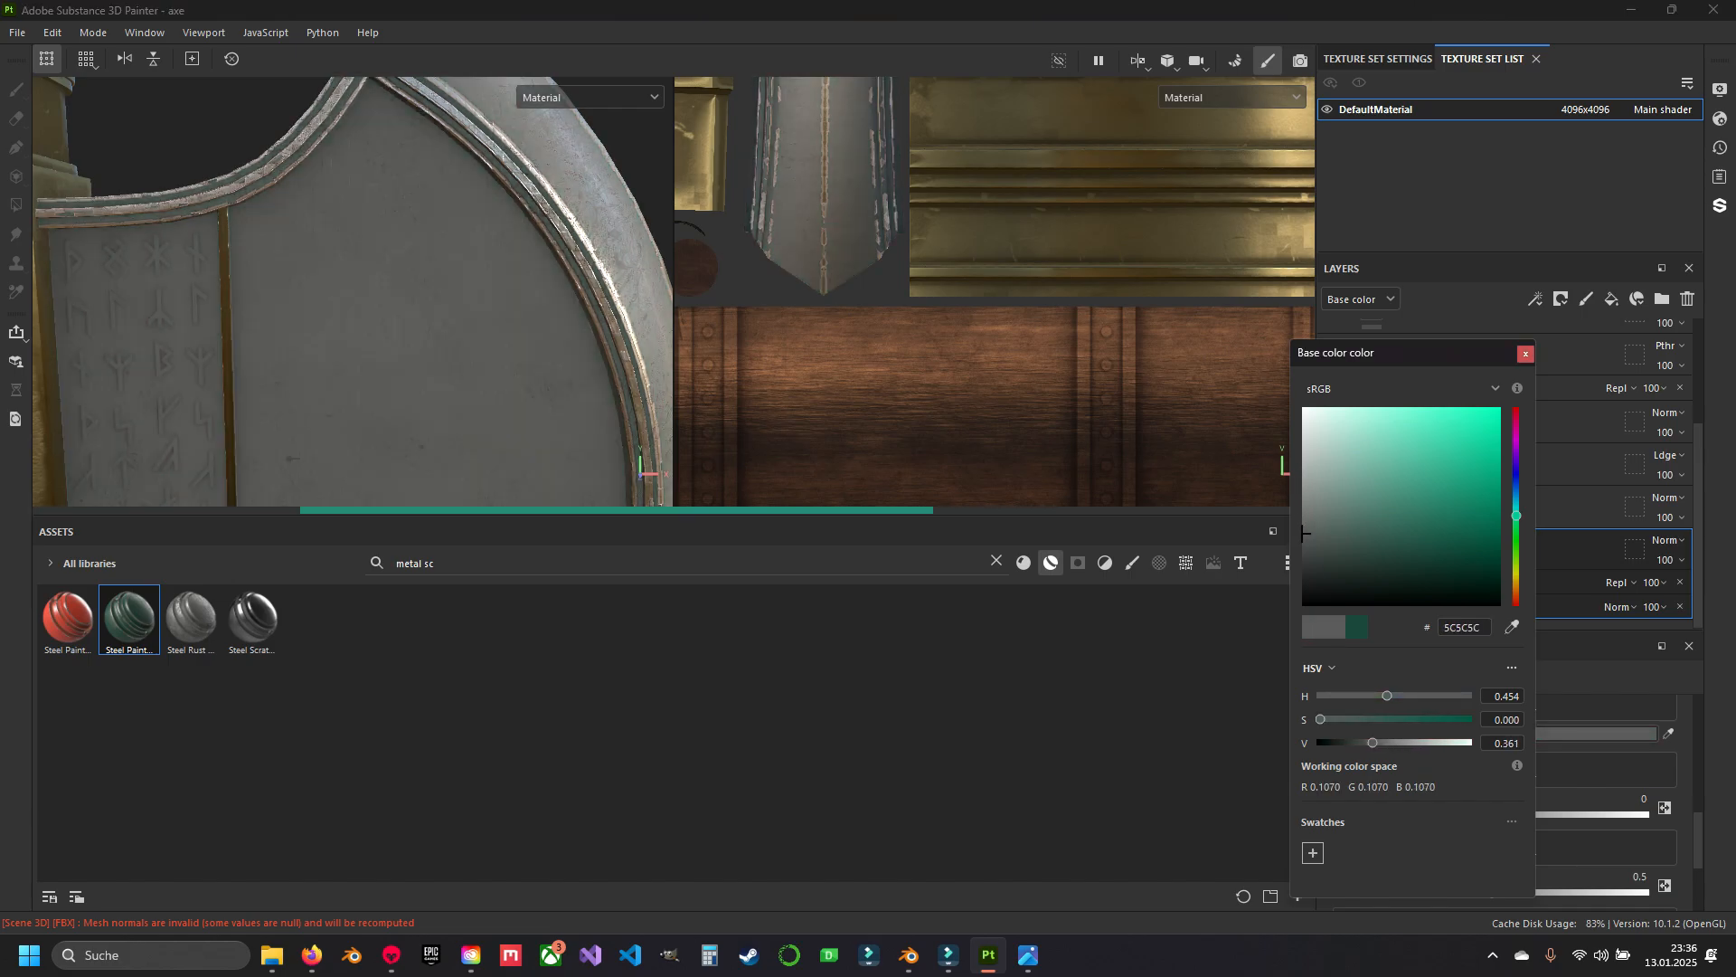
{"action": "left_click", "coordinate": [1525, 354]}
Darken the Base Metal layer's base color to 303030.
{"action": "scroll", "coordinate": [425, 362], "scroll_direction": "down", "scroll_amount": 5}
{"action": "scroll", "coordinate": [425, 362], "scroll_direction": "up", "scroll_amount": 1}
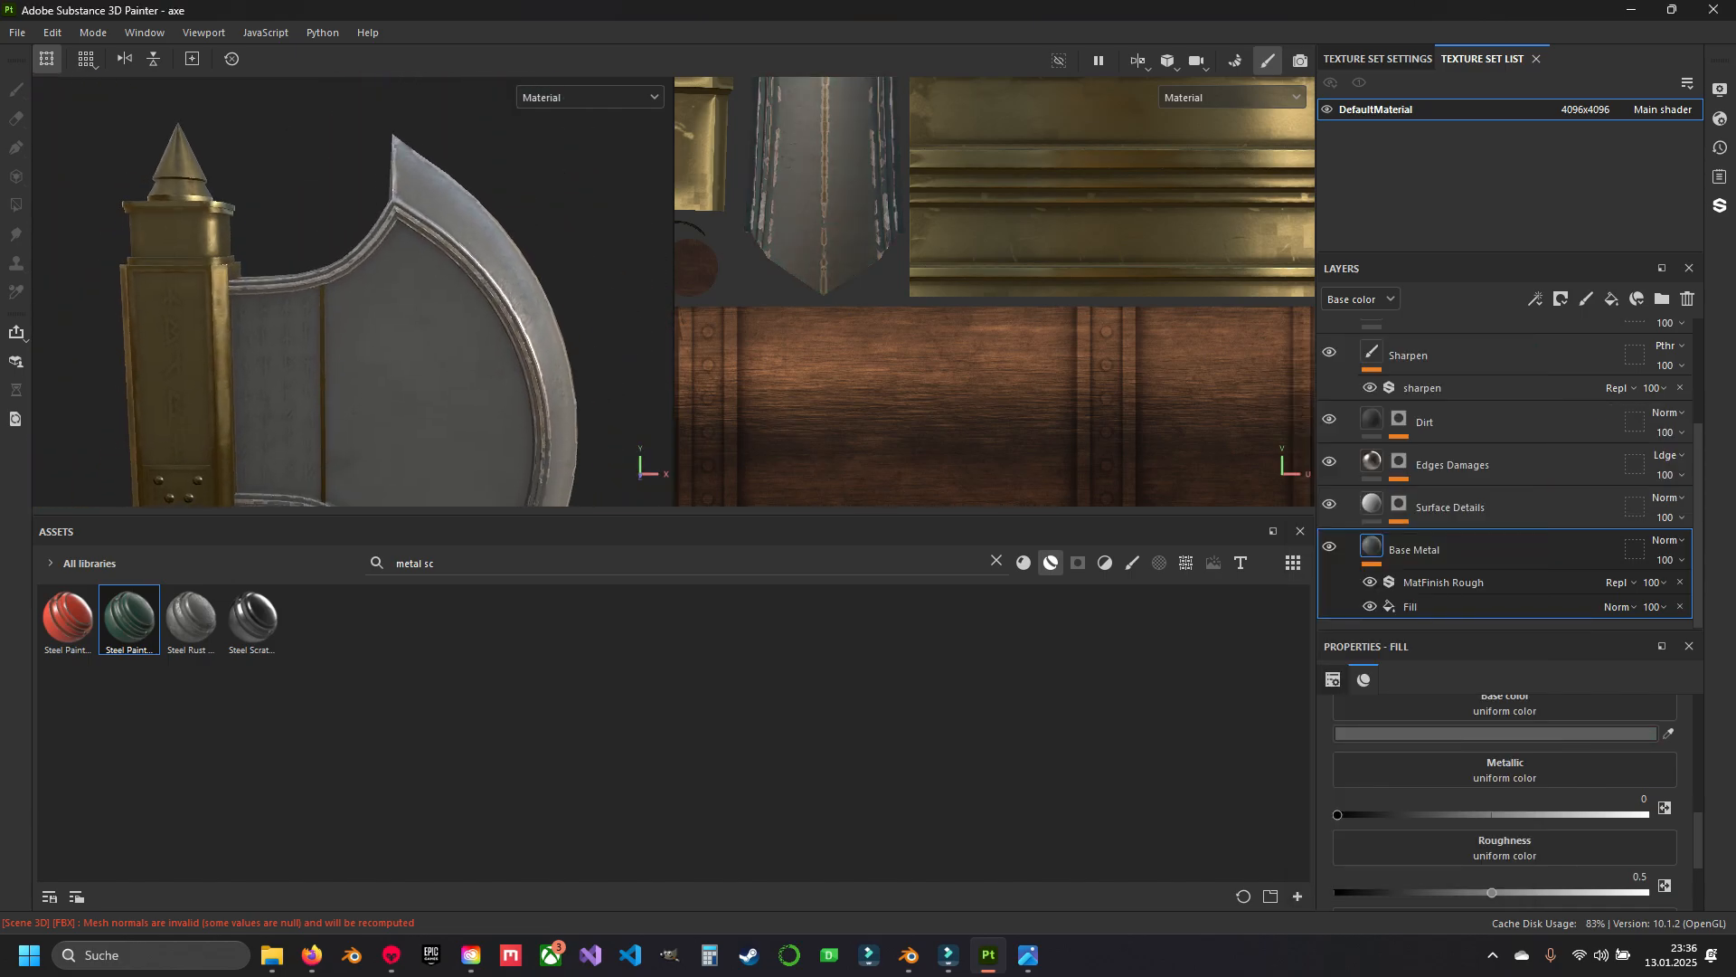
{"action": "left_click", "coordinate": [1496, 733]}
{"action": "left_click", "coordinate": [1305, 584]}
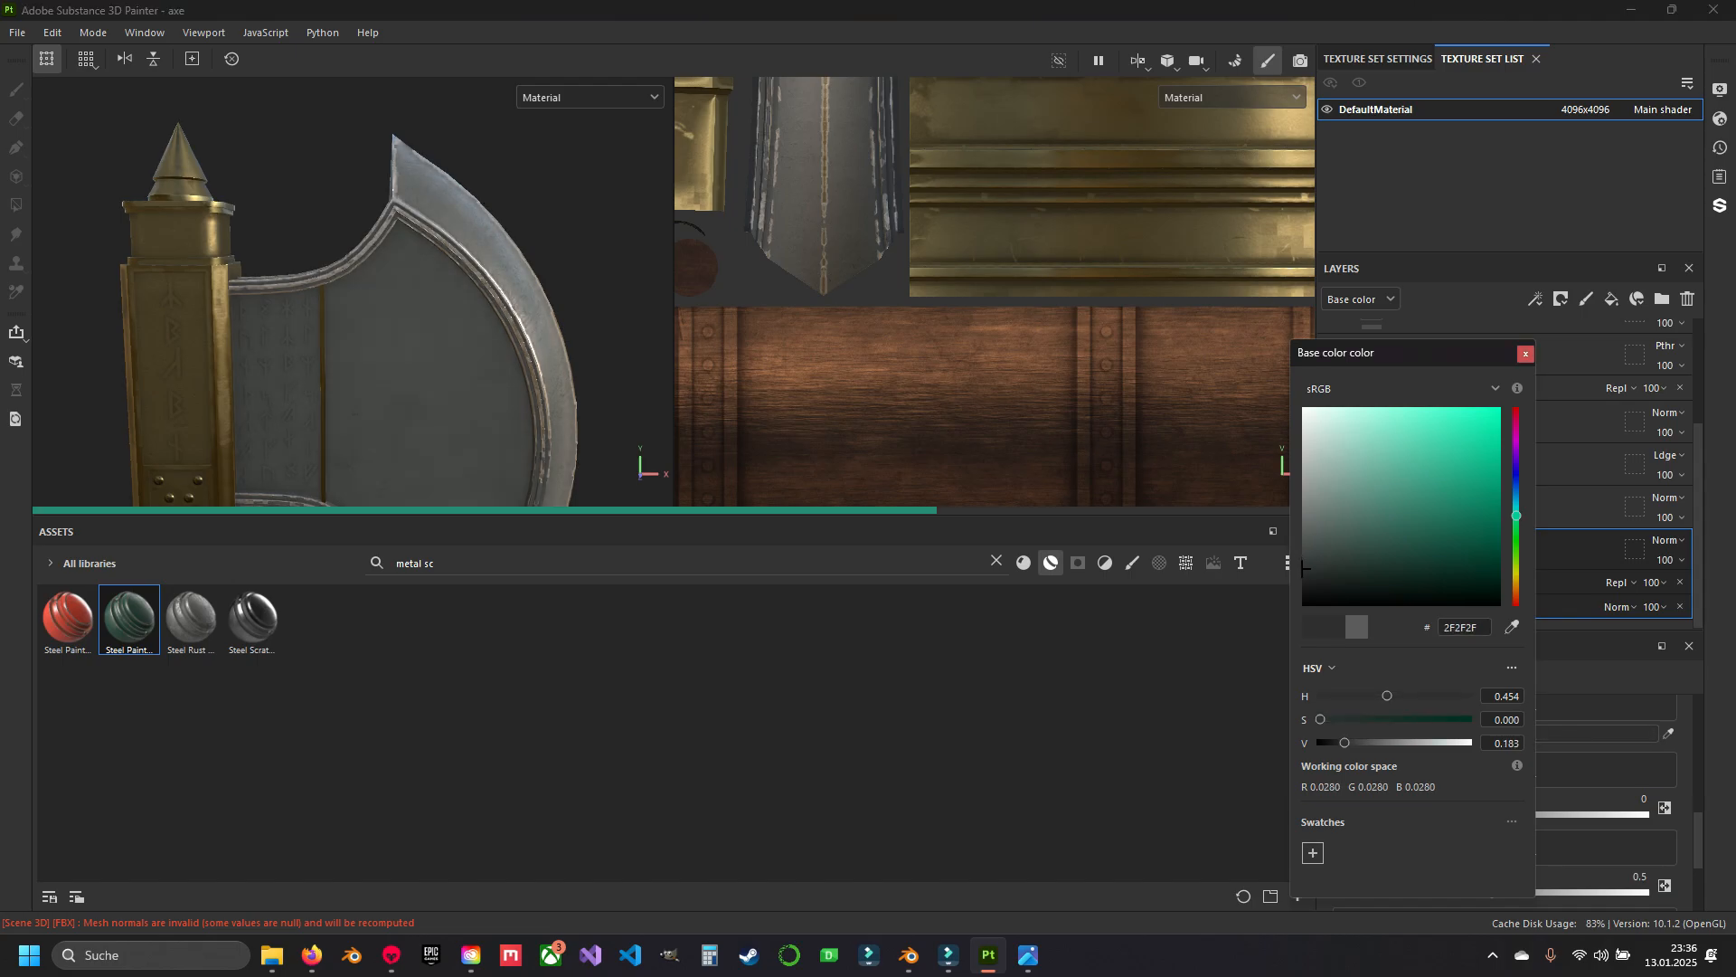
{"action": "left_click", "coordinate": [1303, 568]}
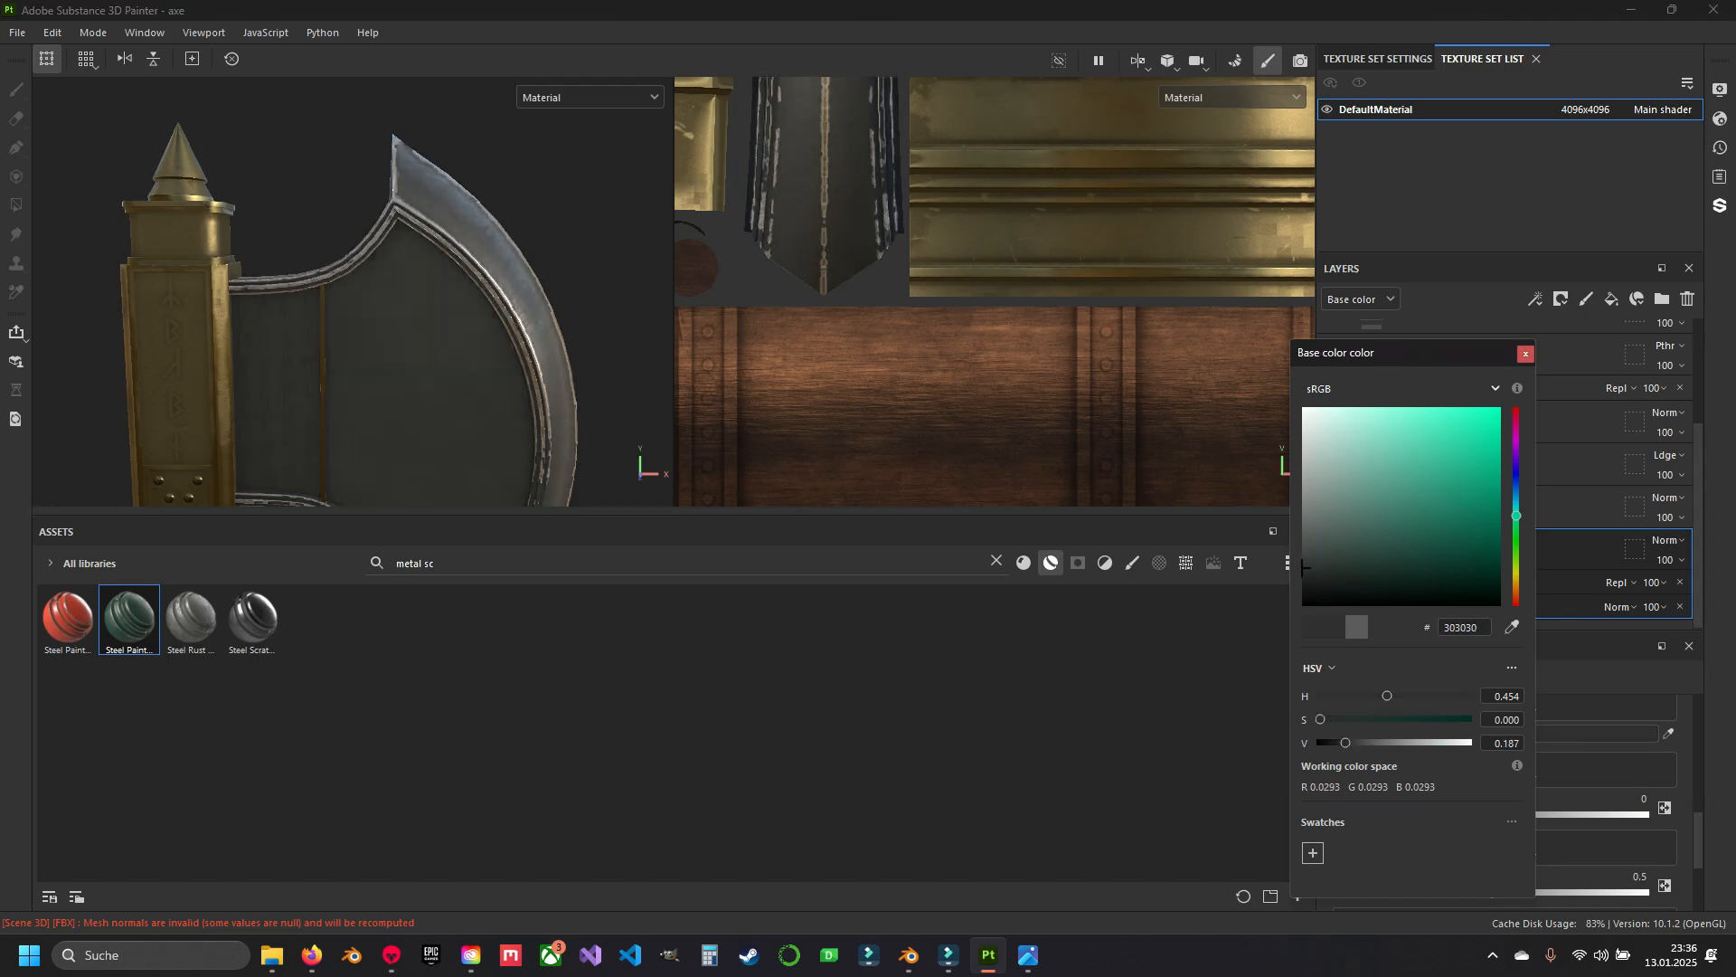
{"action": "left_click", "coordinate": [1525, 354]}
Examine the dark steel blade's edges and scratches up close, along with the blade's UV islands in the 2D view.
{"action": "scroll", "coordinate": [398, 344], "scroll_direction": "down", "scroll_amount": 4}
{"action": "middle_click_drag", "start_coordinate": [398, 362], "coordinate": [430, 260], "text": "alt"}
{"action": "mouse_move", "coordinate": [427, 290]}
{"action": "left_mouse_down", "text": "alt"}
{"action": "mouse_move", "coordinate": [452, 292]}
{"action": "mouse_move", "coordinate": [376, 291]}
{"action": "mouse_move", "coordinate": [425, 303]}
{"action": "left_mouse_up", "text": "alt"}
{"action": "scroll", "coordinate": [376, 291], "scroll_direction": "up", "scroll_amount": 4}
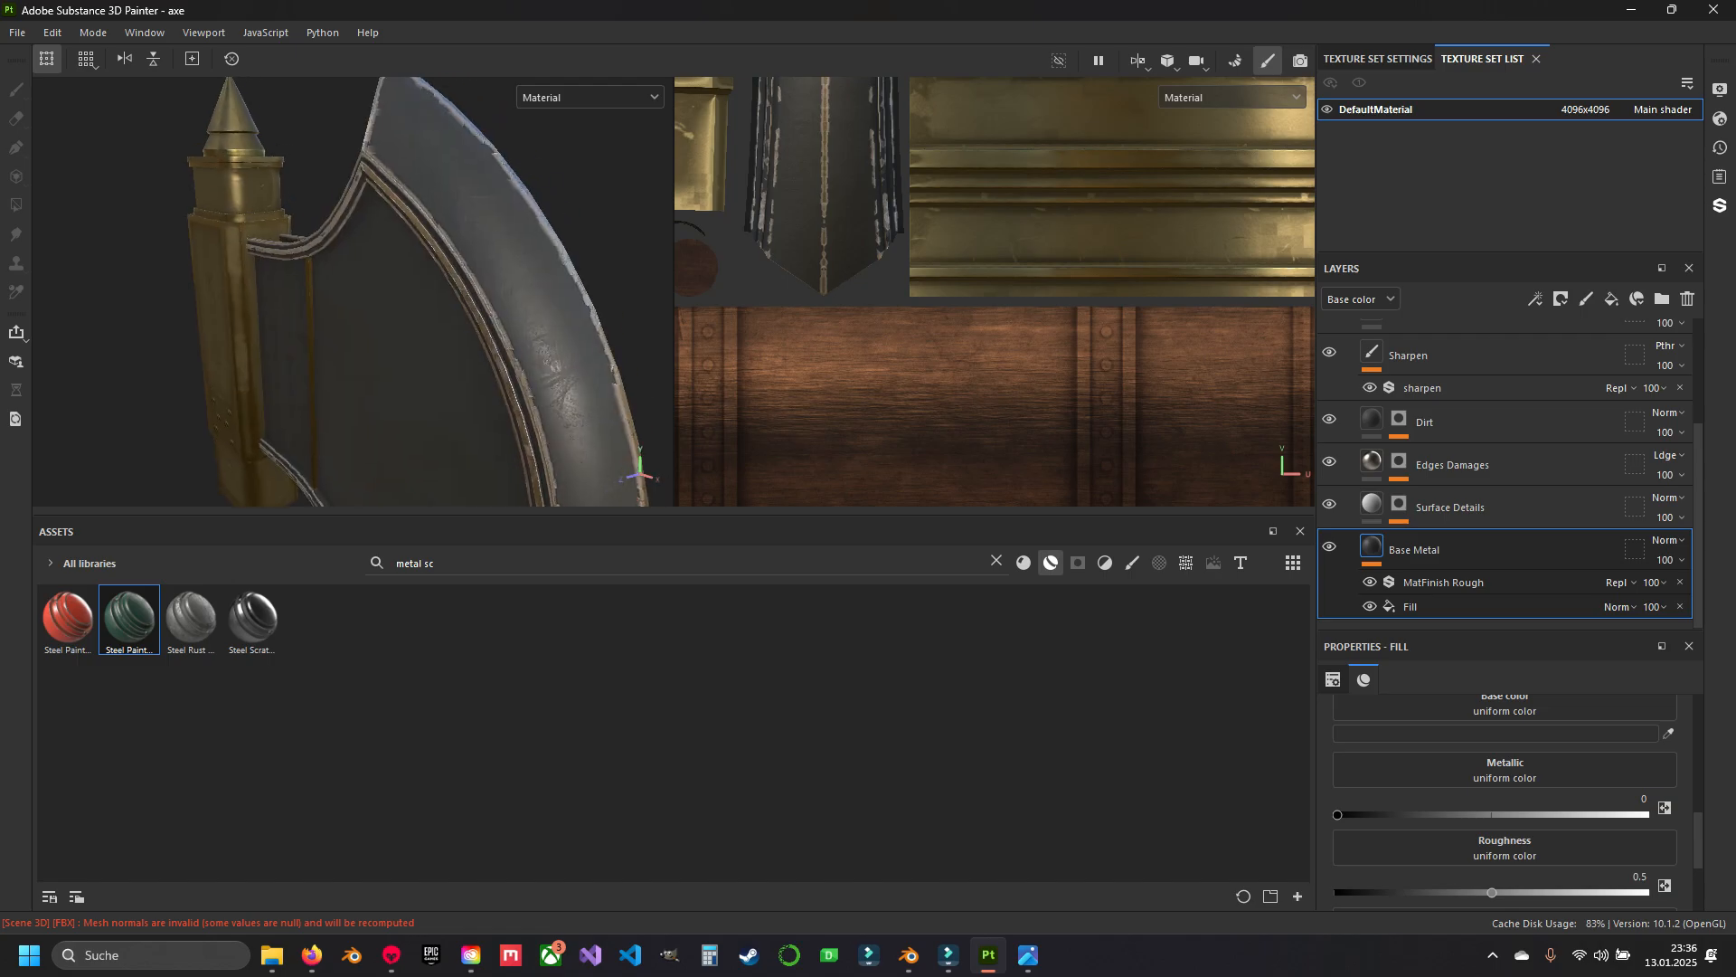
{"action": "middle_click_drag", "start_coordinate": [425, 303], "coordinate": [398, 388], "text": "alt"}
{"action": "mouse_move", "coordinate": [398, 389]}
{"action": "left_mouse_down", "text": "alt"}
{"action": "mouse_move", "coordinate": [362, 384]}
{"action": "mouse_move", "coordinate": [421, 384]}
{"action": "left_mouse_up", "text": "alt"}
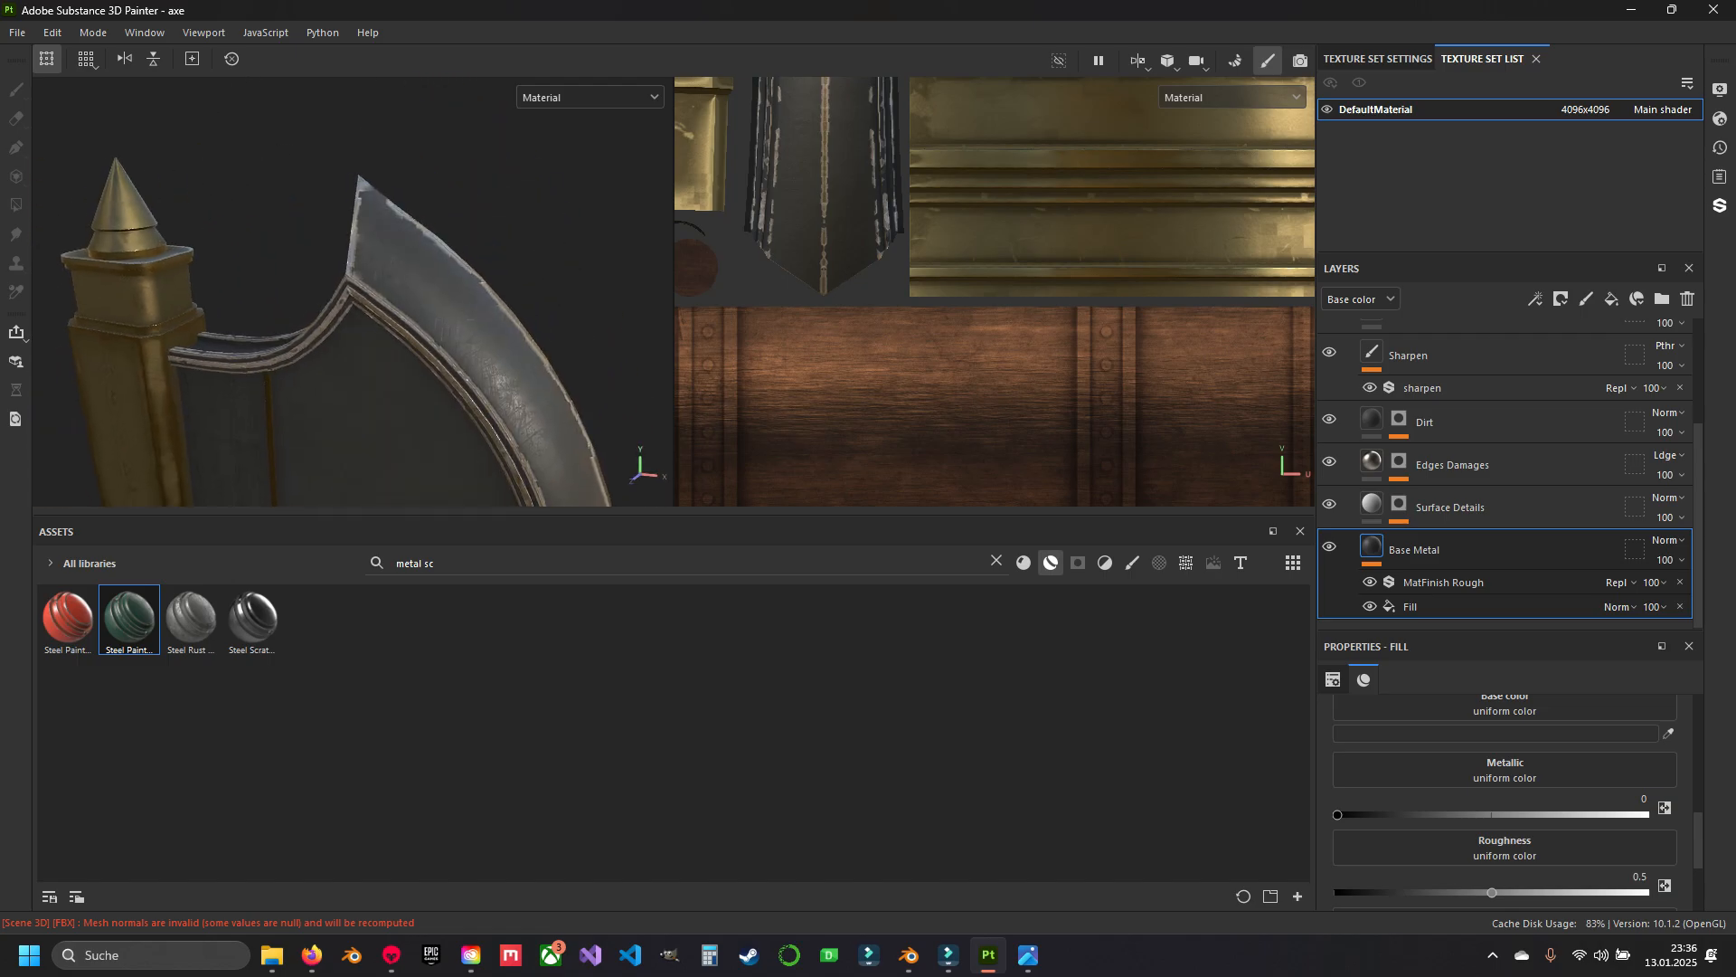
{"action": "middle_click_drag", "start_coordinate": [941, 198], "coordinate": [1005, 414], "text": "alt"}
{"action": "middle_click_drag", "start_coordinate": [959, 136], "coordinate": [1000, 504], "text": "alt"}
{"action": "left_click_drag", "start_coordinate": [407, 343], "coordinate": [375, 316], "text": "alt"}
{"action": "scroll", "coordinate": [416, 343], "scroll_direction": "up", "scroll_amount": 3}
{"action": "middle_click_drag", "start_coordinate": [375, 317], "coordinate": [406, 353], "text": "alt"}
{"action": "scroll", "coordinate": [406, 317], "scroll_direction": "up", "scroll_amount": 3}
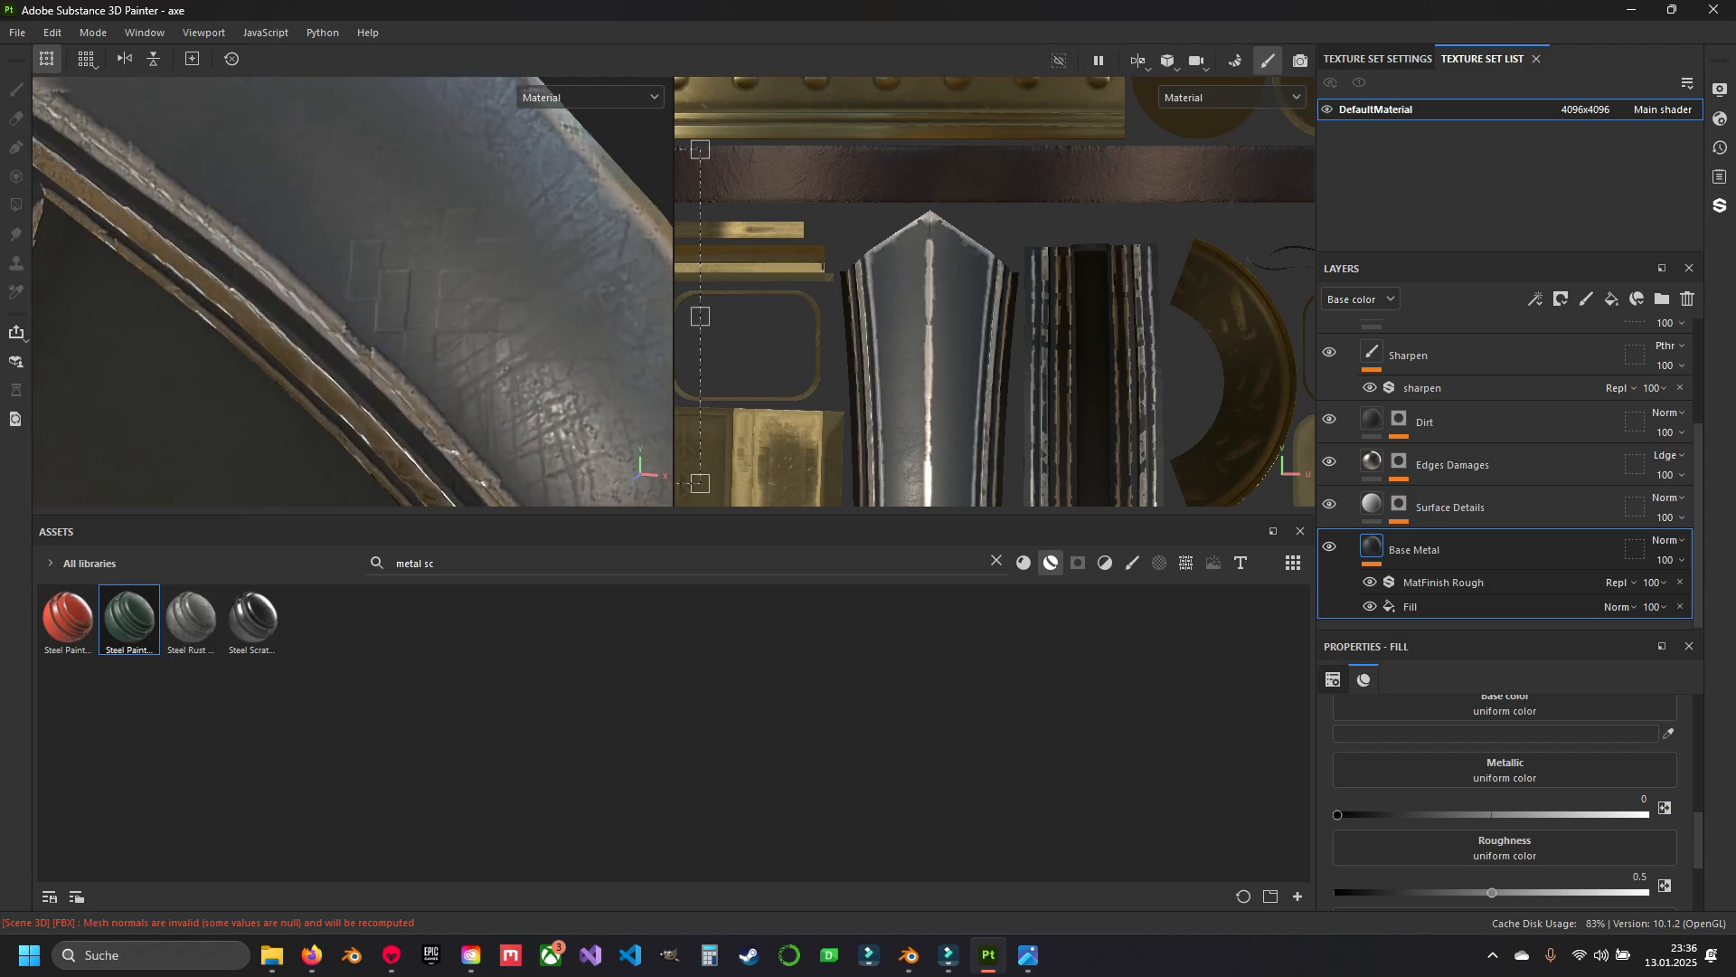
{"action": "left_click_drag", "start_coordinate": [406, 317], "coordinate": [385, 312], "text": "alt"}
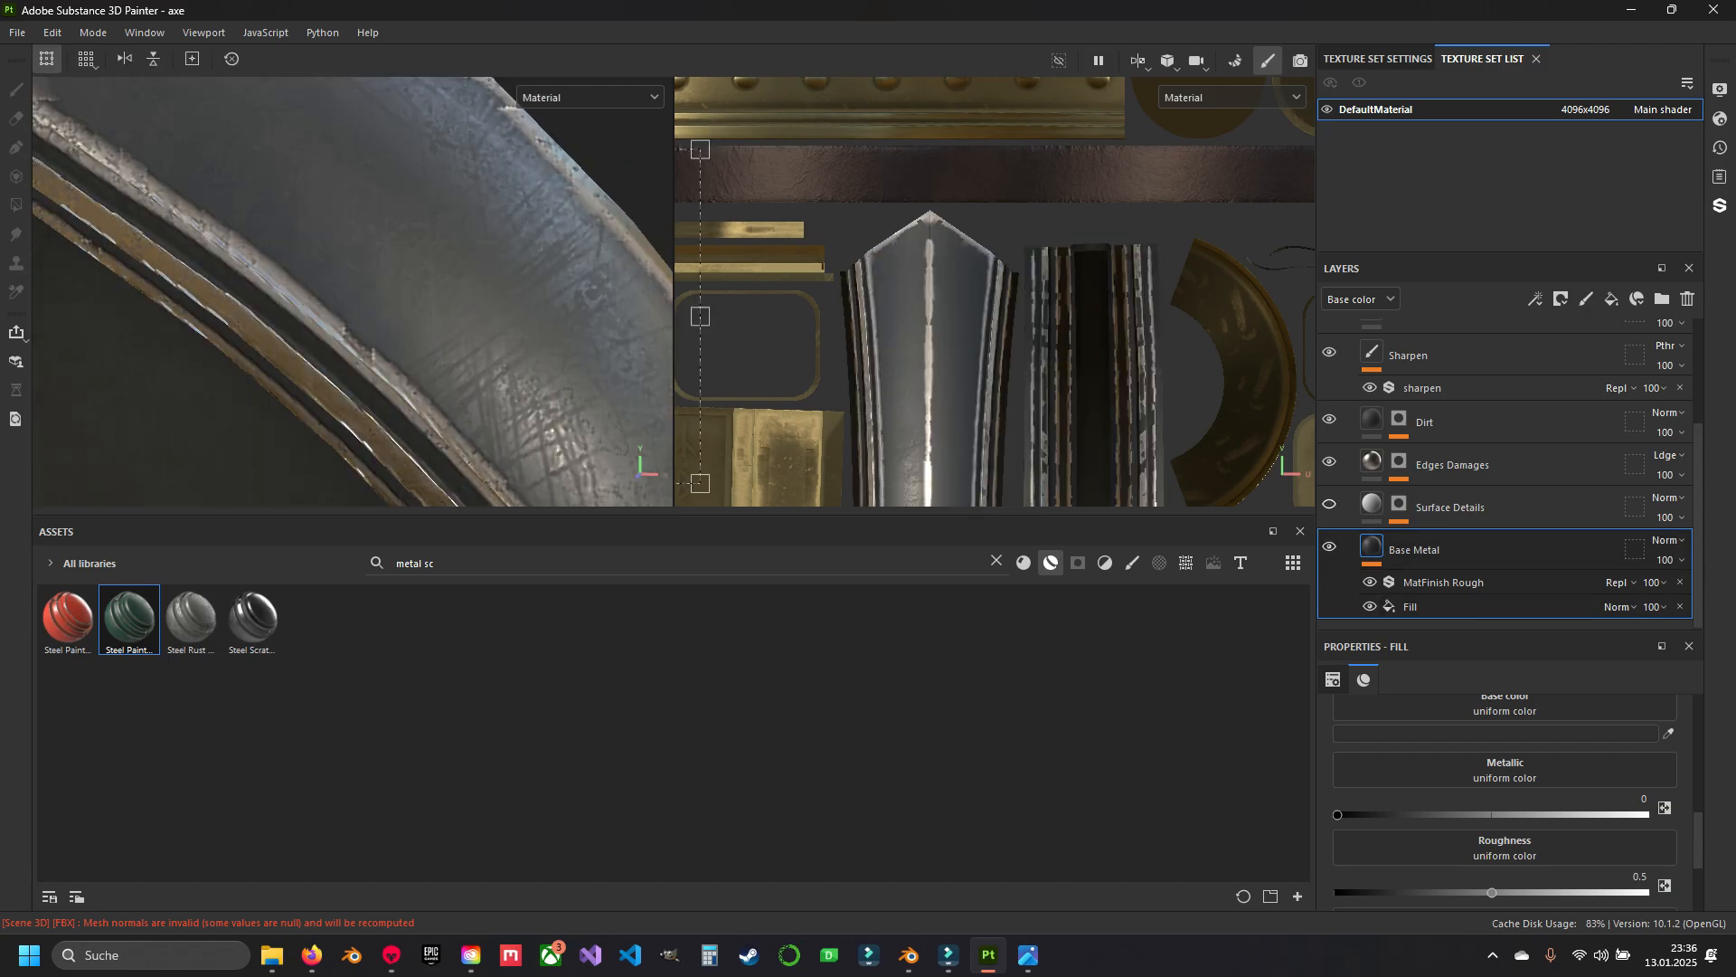
Set Triplanar to False for the first texture in the Mask Editor generator on the Surface Details layer's mask.
{"action": "left_click", "coordinate": [1399, 504]}
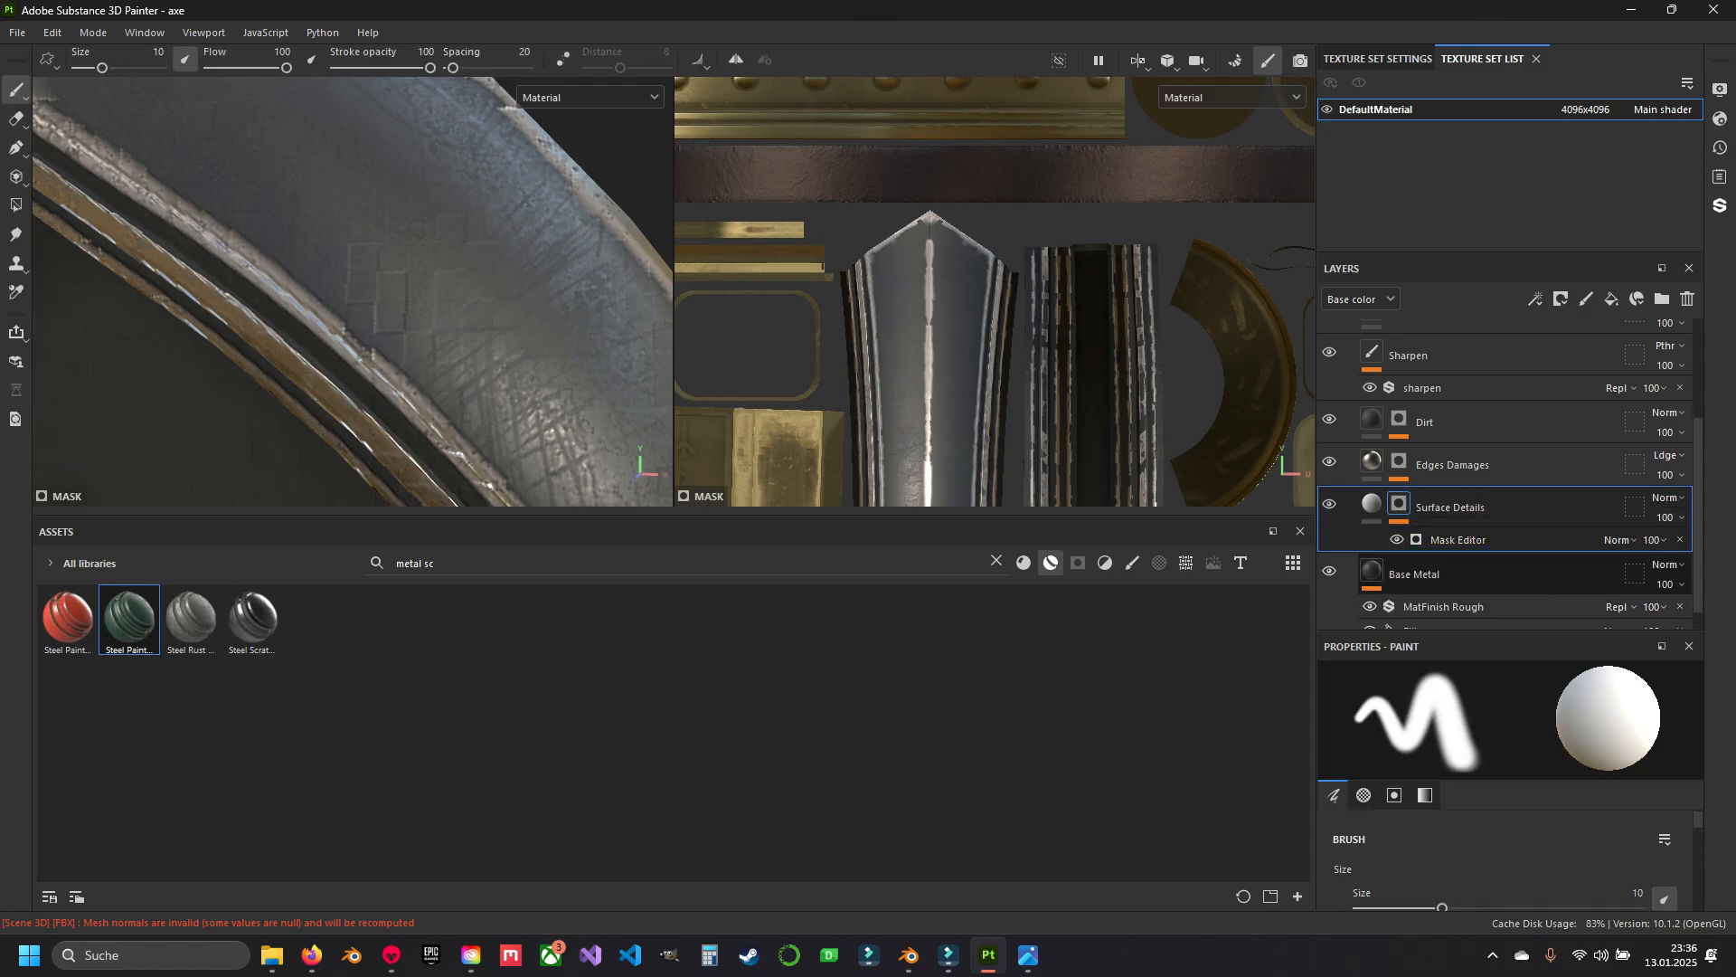
{"action": "left_click", "coordinate": [1458, 540]}
{"action": "scroll", "coordinate": [1510, 785], "scroll_direction": "up", "scroll_amount": 2}
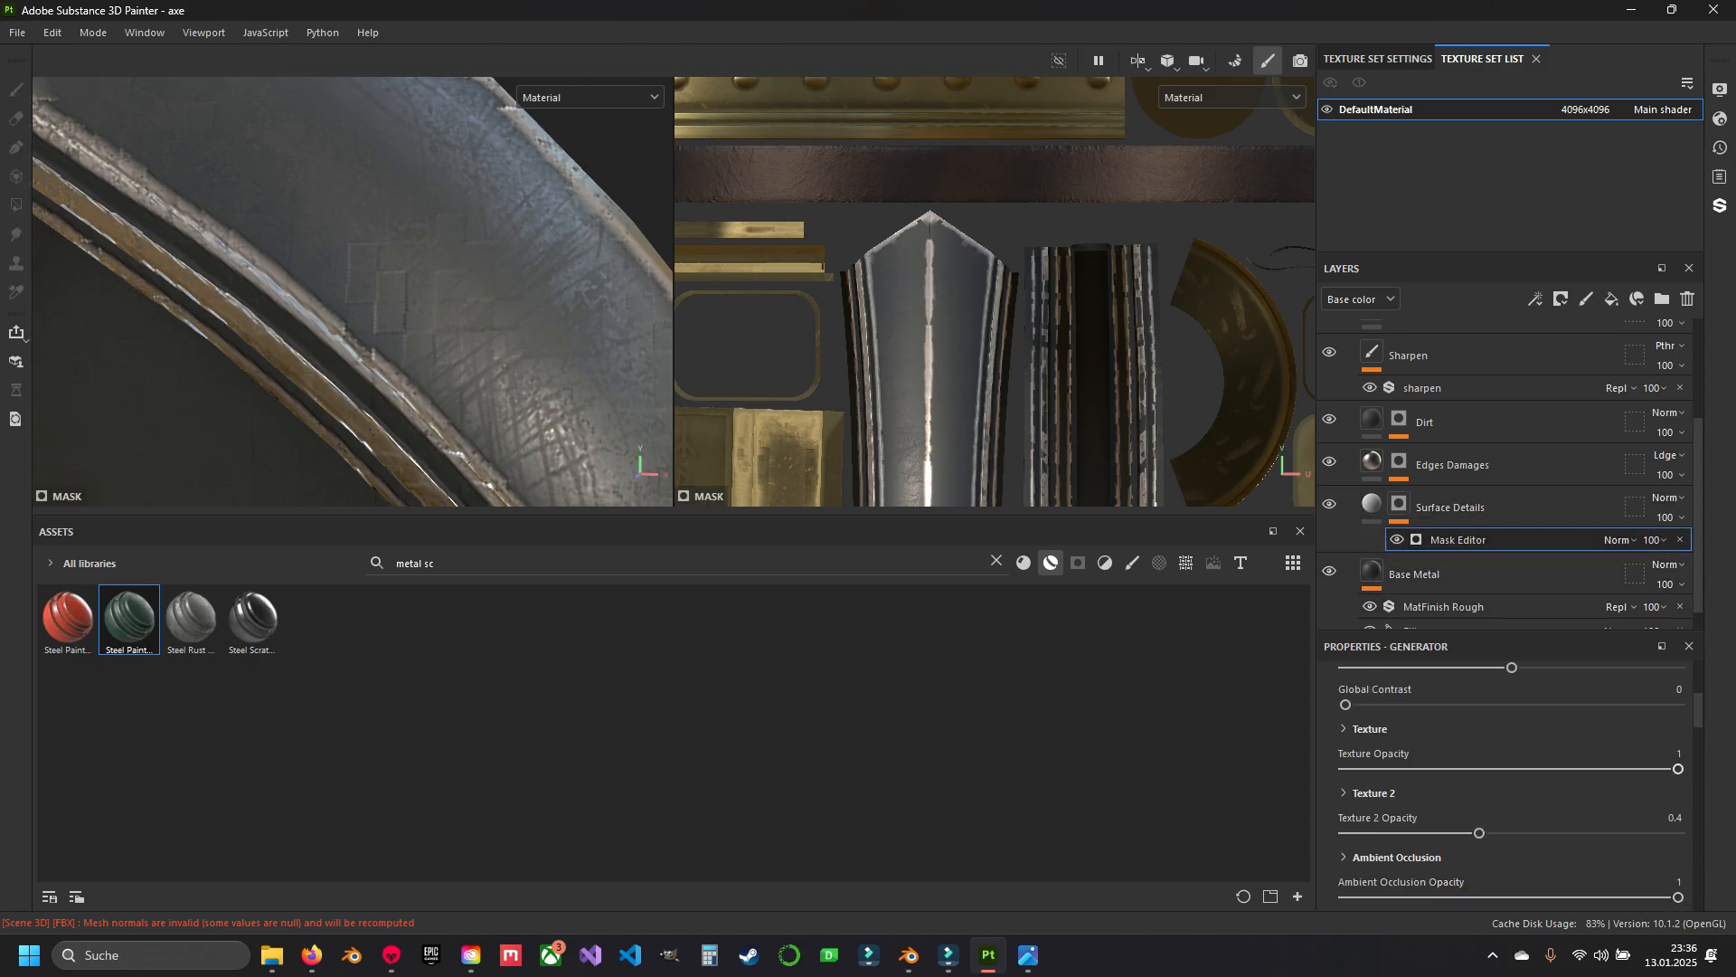
{"action": "scroll", "coordinate": [1510, 785], "scroll_direction": "down", "scroll_amount": 3}
{"action": "scroll", "coordinate": [1519, 779], "scroll_direction": "up", "scroll_amount": 1}
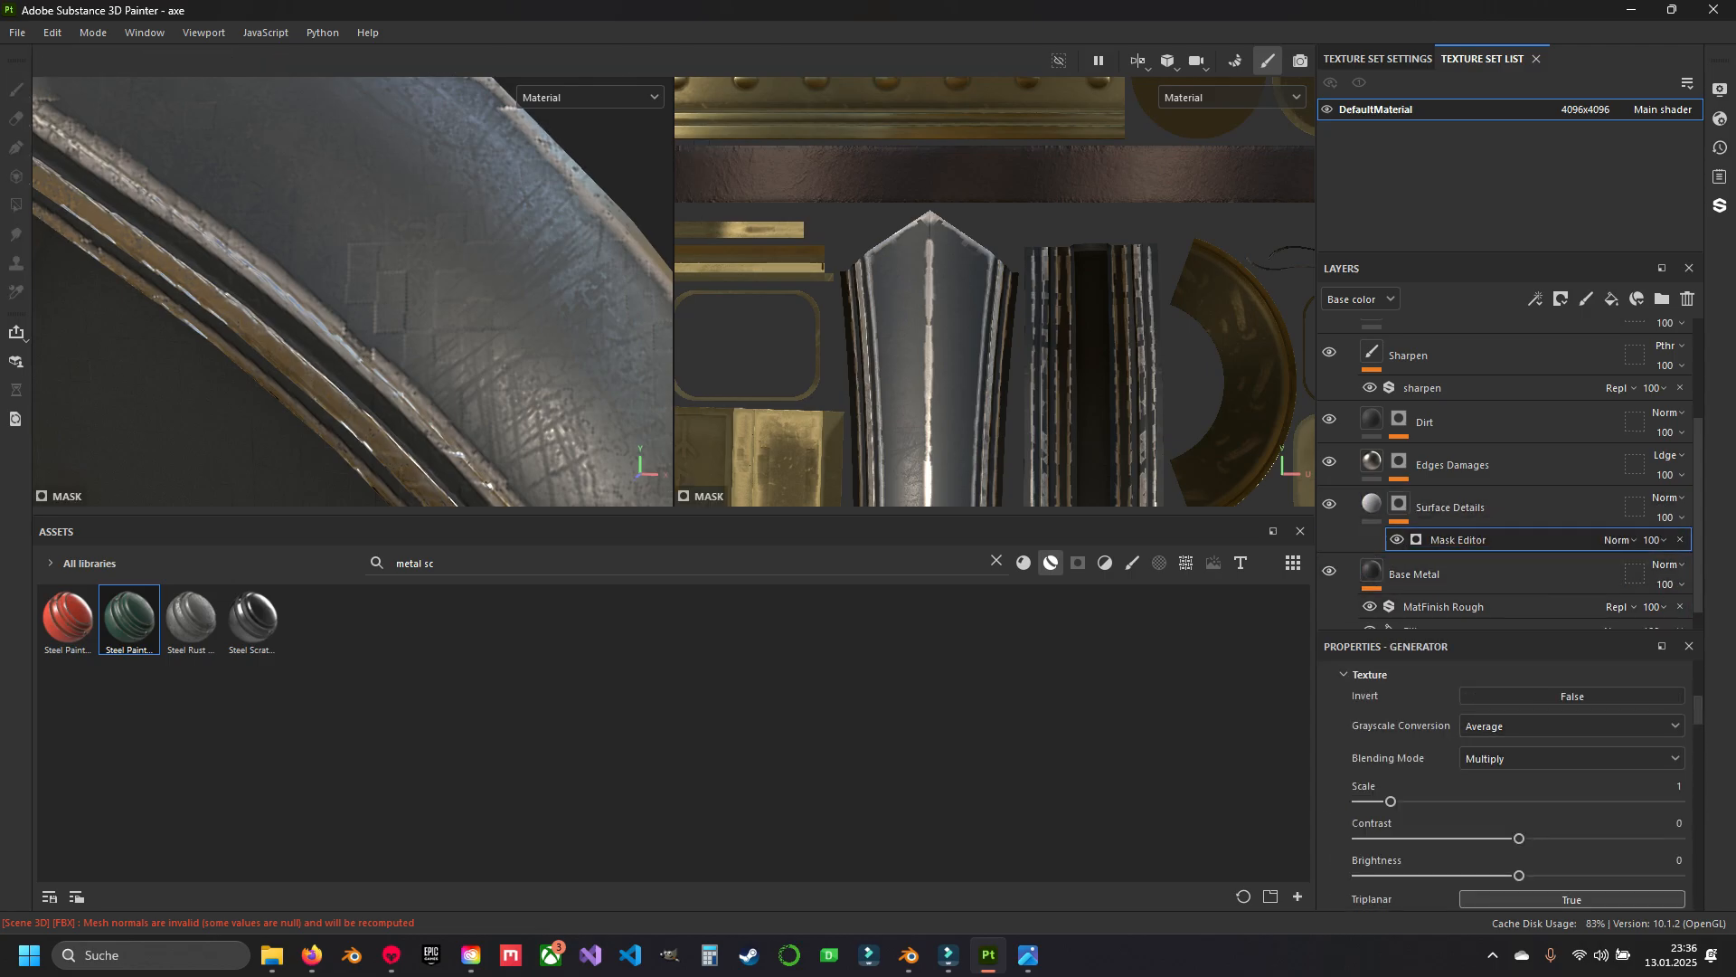
{"action": "scroll", "coordinate": [1519, 780], "scroll_direction": "down", "scroll_amount": 3}
{"action": "left_click", "coordinate": [1530, 737]}
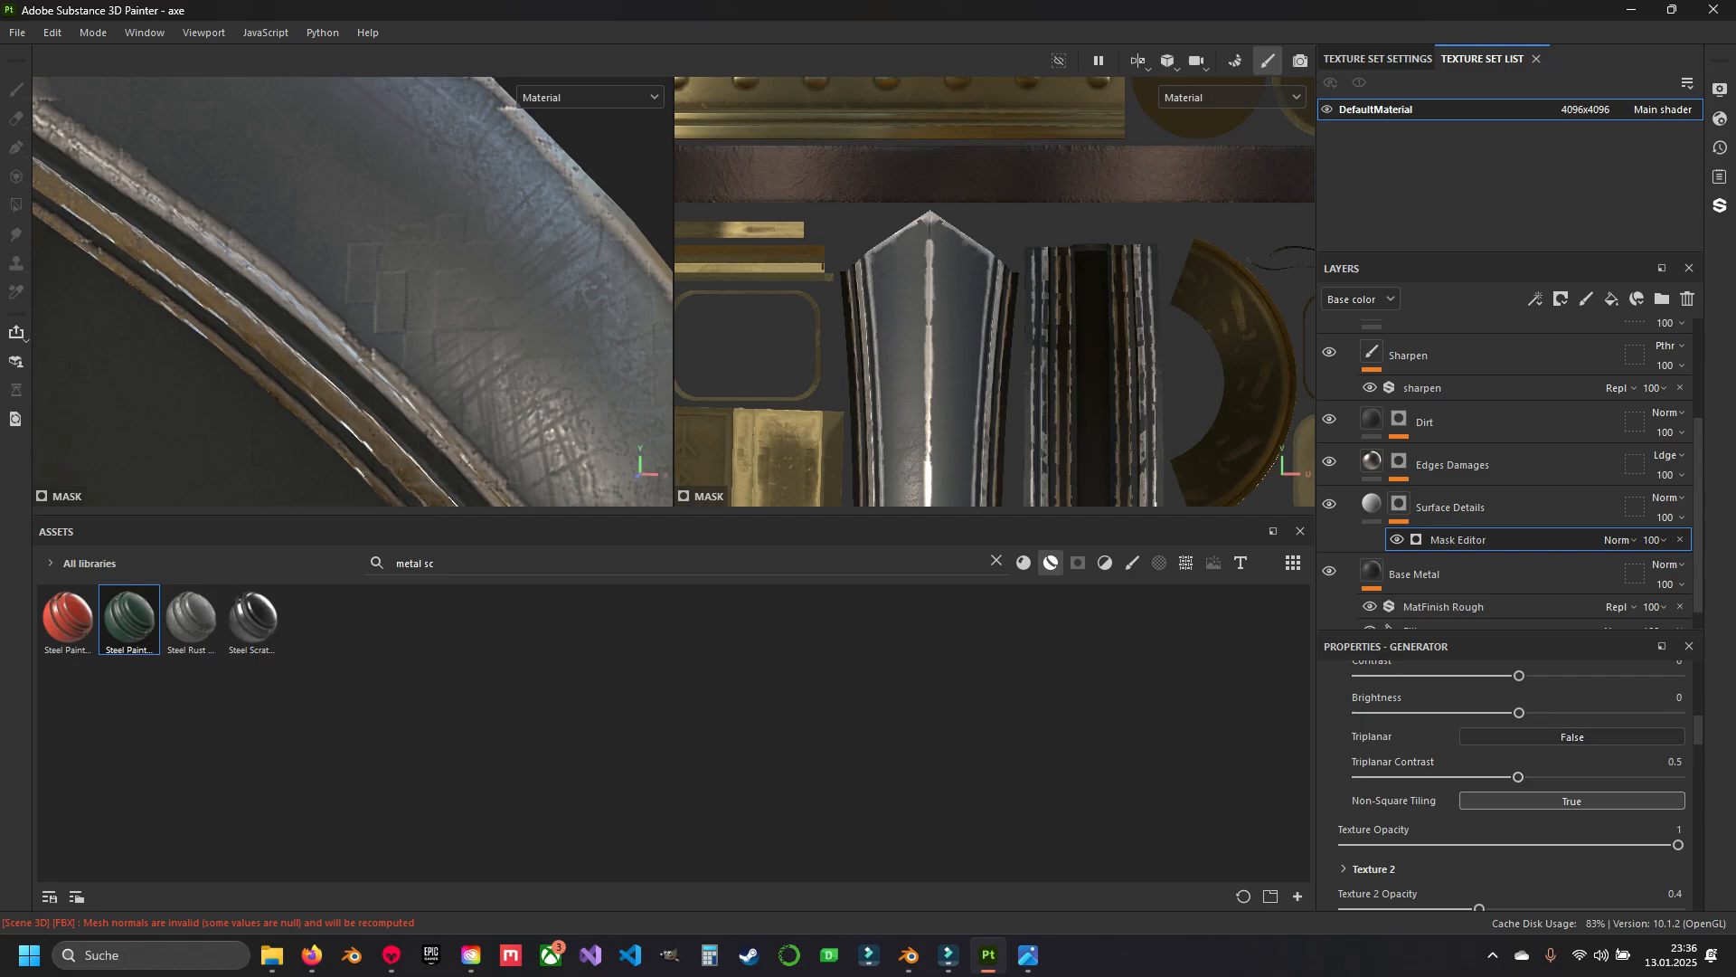
{"action": "scroll", "coordinate": [1519, 785], "scroll_direction": "down", "scroll_amount": 3}
{"action": "scroll", "coordinate": [1519, 785], "scroll_direction": "up", "scroll_amount": 5}
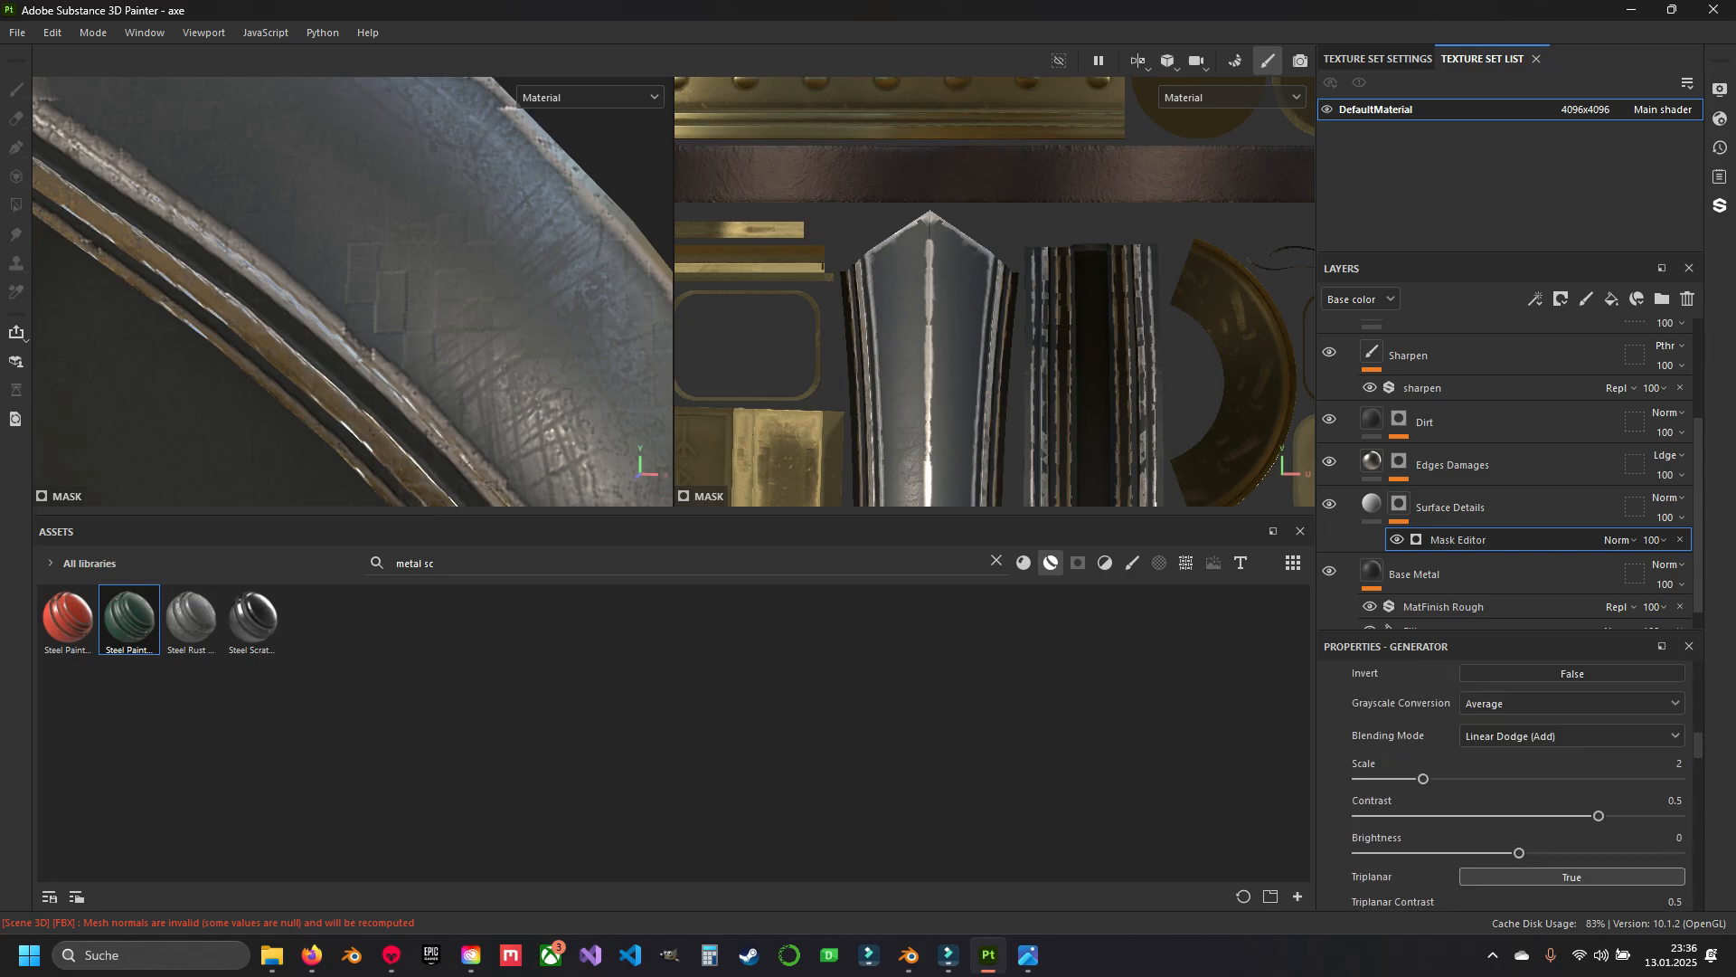
{"action": "scroll", "coordinate": [1519, 785], "scroll_direction": "up", "scroll_amount": 5}
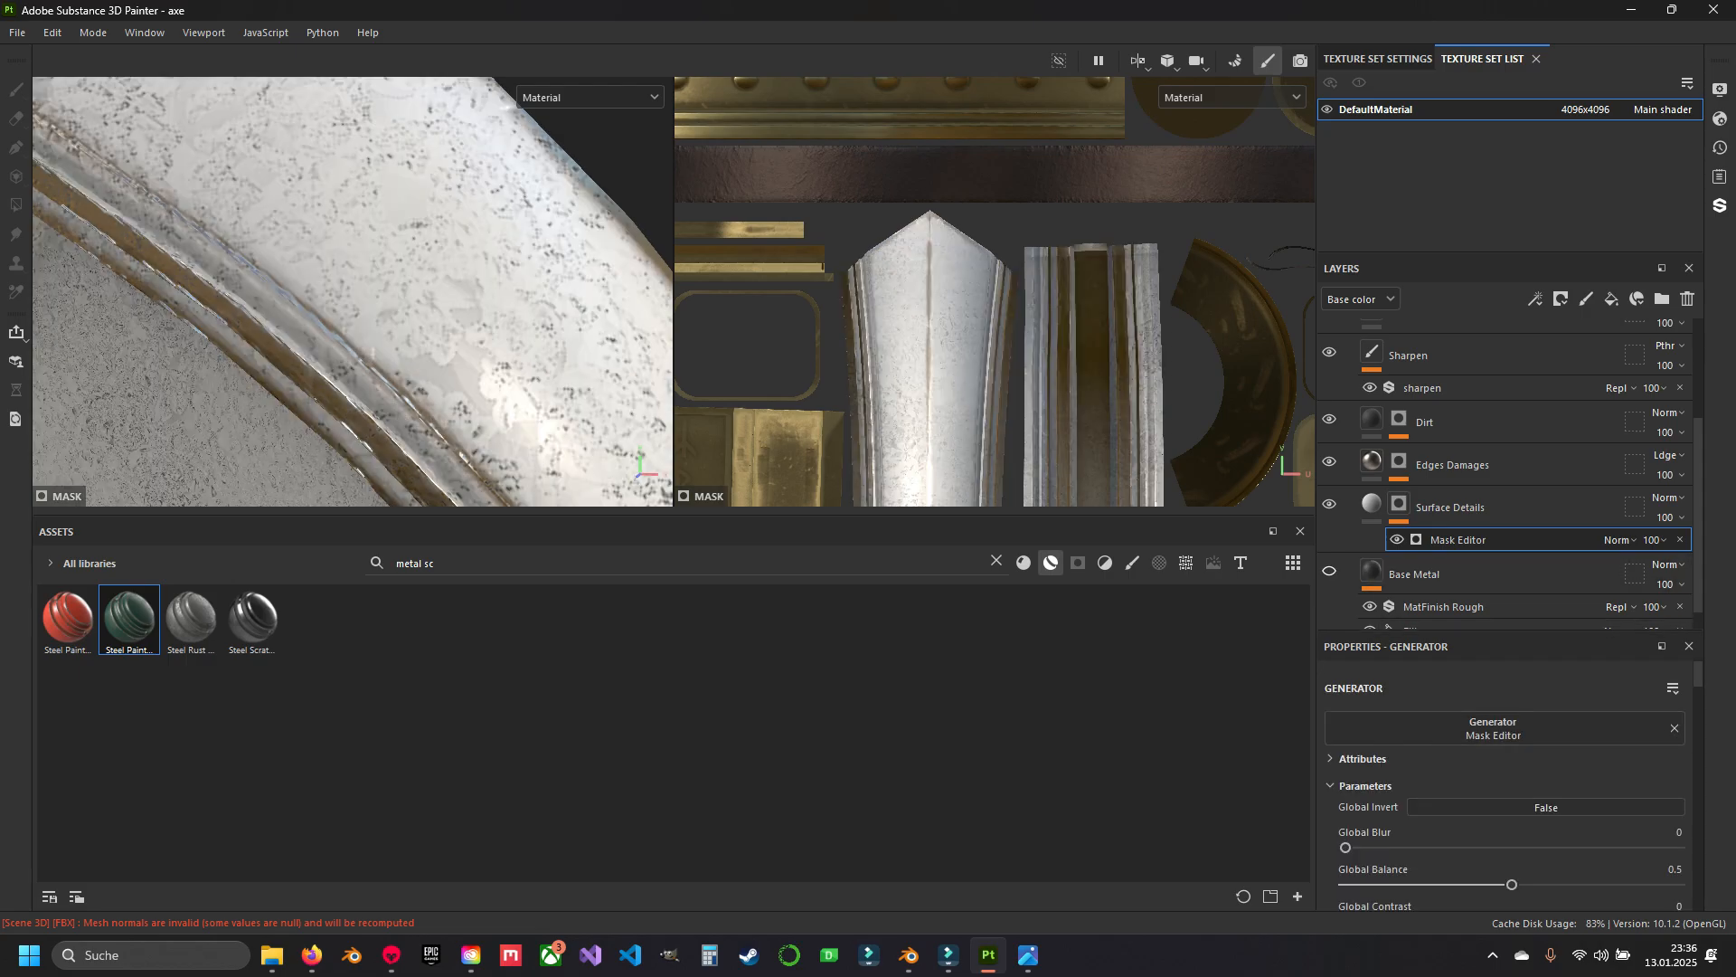
Add a white mask to the Base Metal layer in the Steel Painted Scraped Green group.
{"action": "scroll", "coordinate": [352, 292], "scroll_direction": "down", "scroll_amount": 5}
{"action": "left_click_drag", "start_coordinate": [353, 292], "coordinate": [312, 291], "text": "alt"}
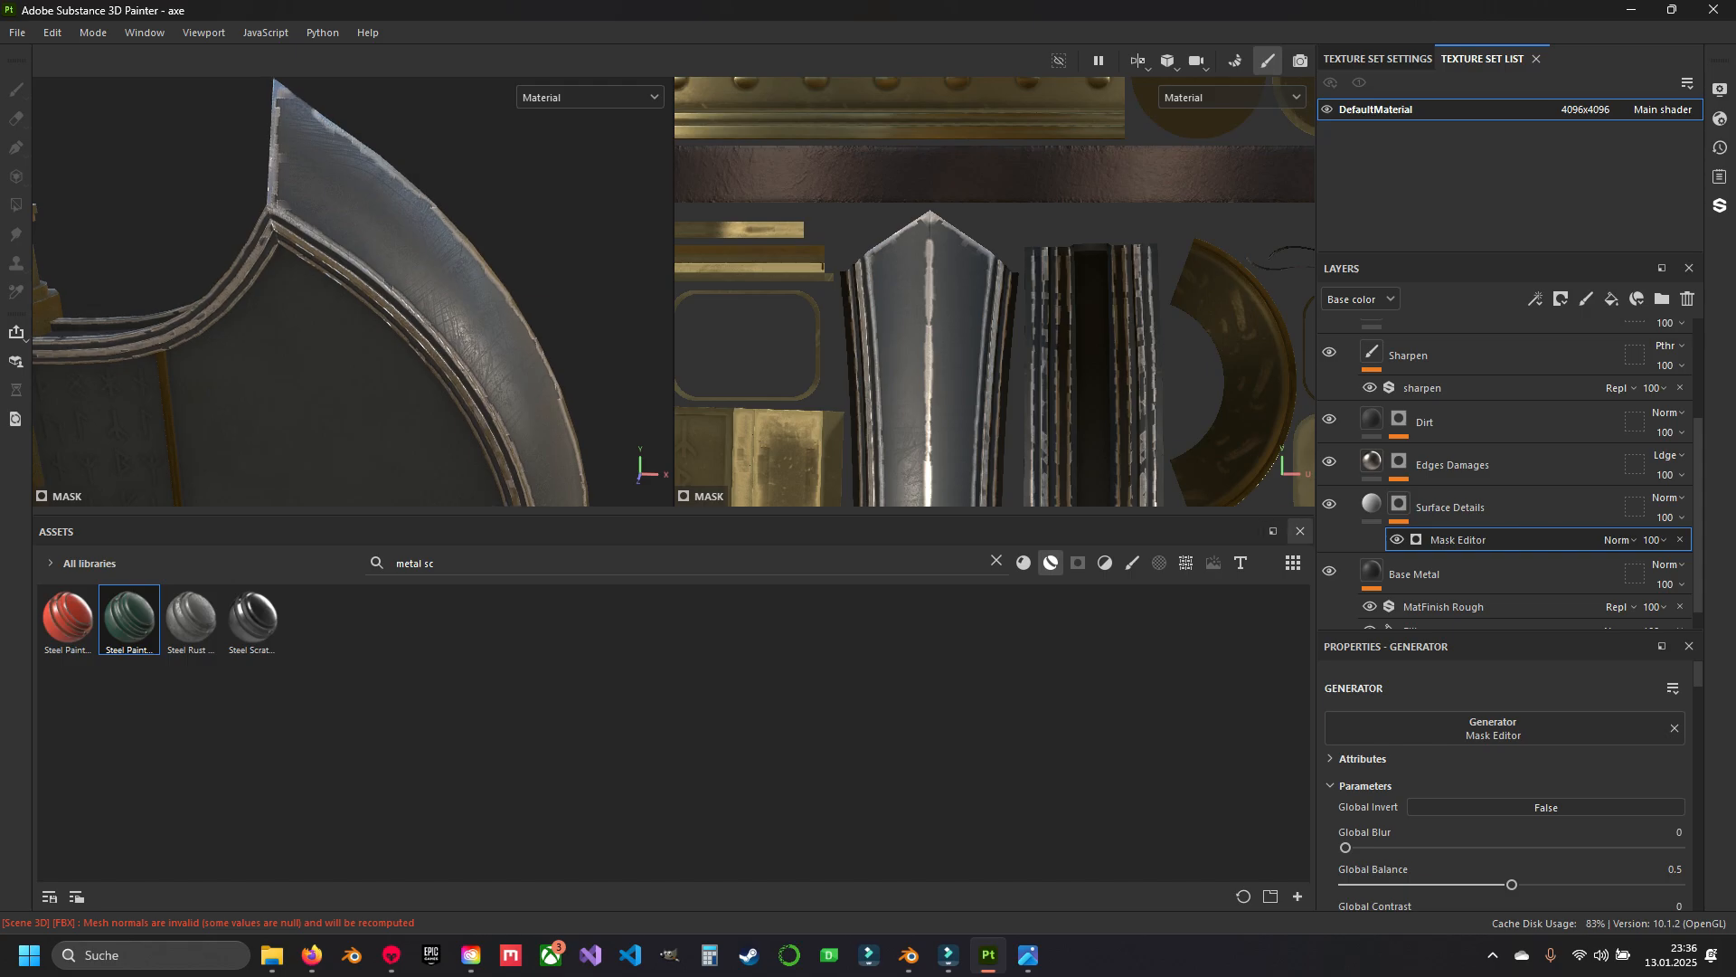
{"action": "scroll", "coordinate": [1447, 574], "scroll_direction": "down", "scroll_amount": 1}
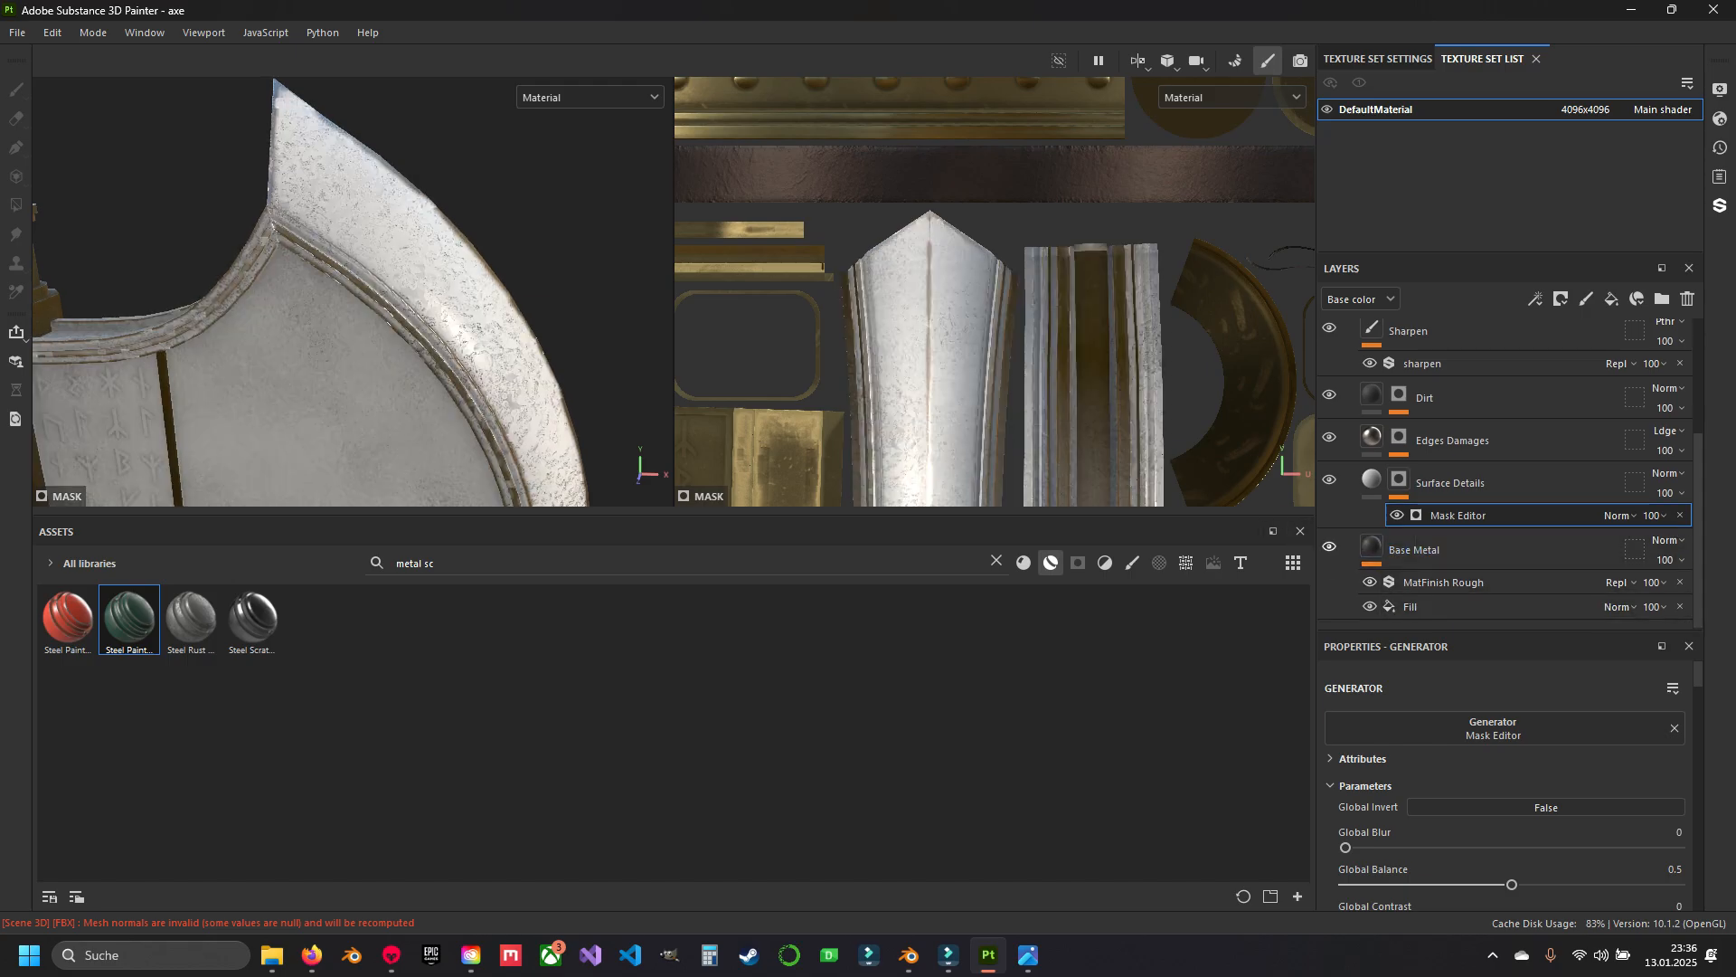
{"action": "left_click_drag", "start_coordinate": [579, 384], "coordinate": [531, 395], "text": "alt"}
{"action": "scroll", "coordinate": [556, 388], "scroll_direction": "up", "scroll_amount": 2}
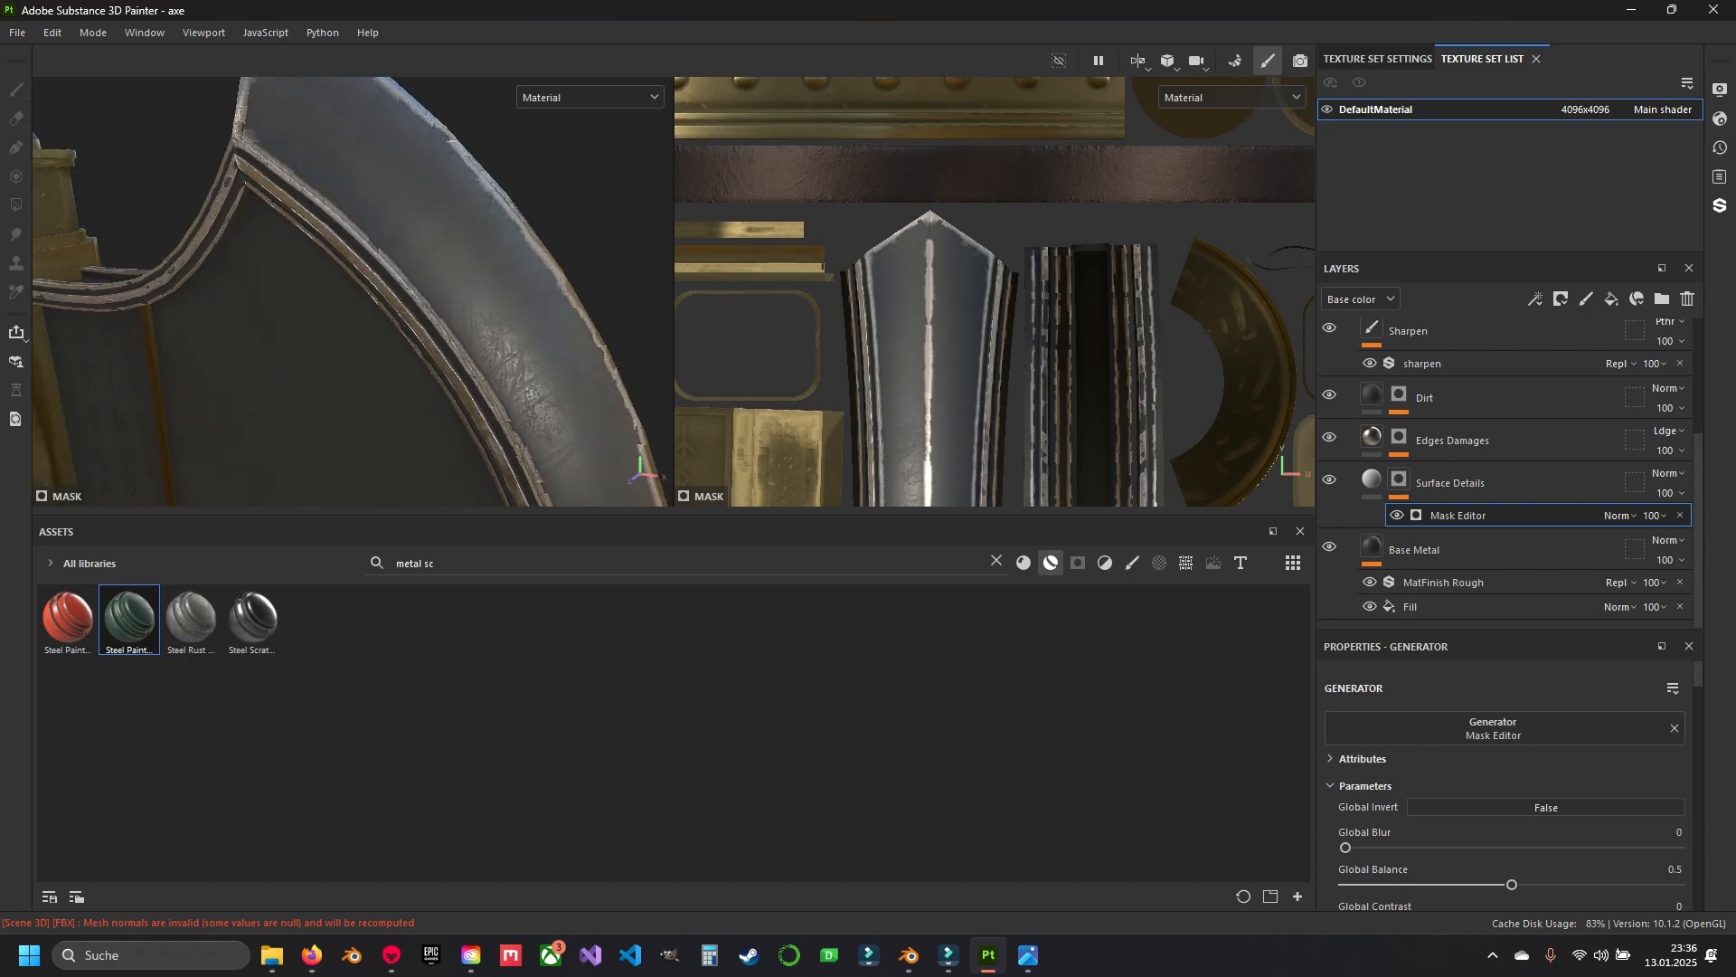
{"action": "left_click", "coordinate": [1447, 549]}
{"action": "right_click", "coordinate": [1452, 549]}
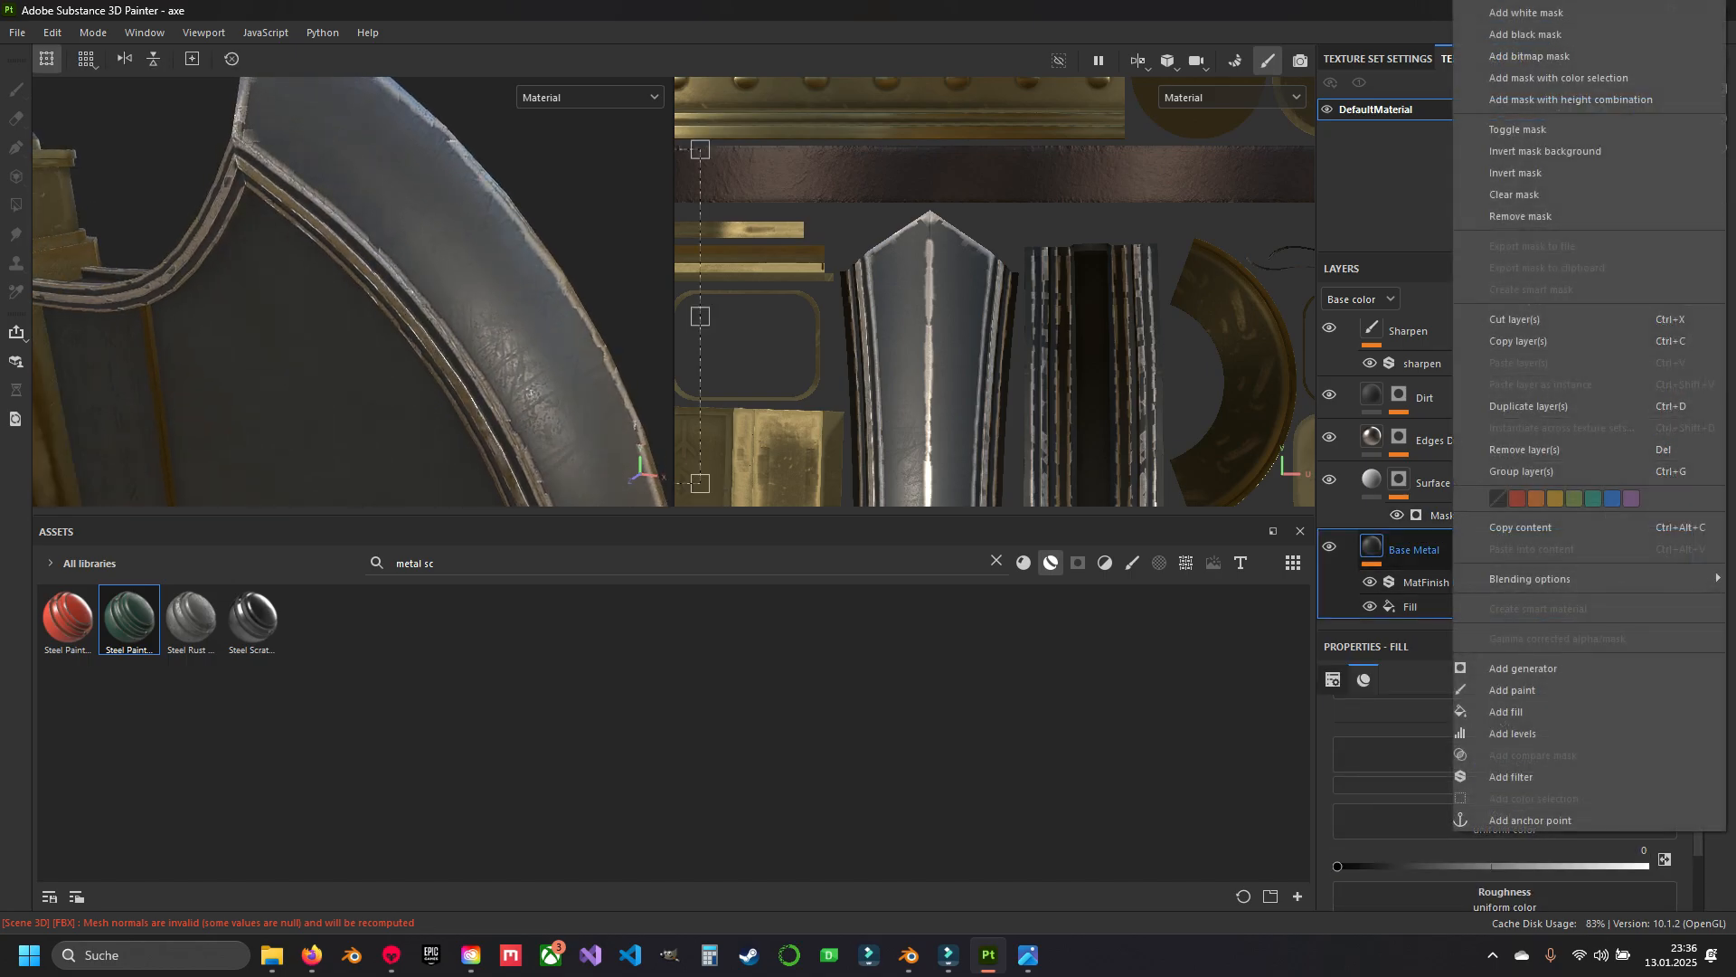
{"action": "left_click", "coordinate": [1526, 13]}
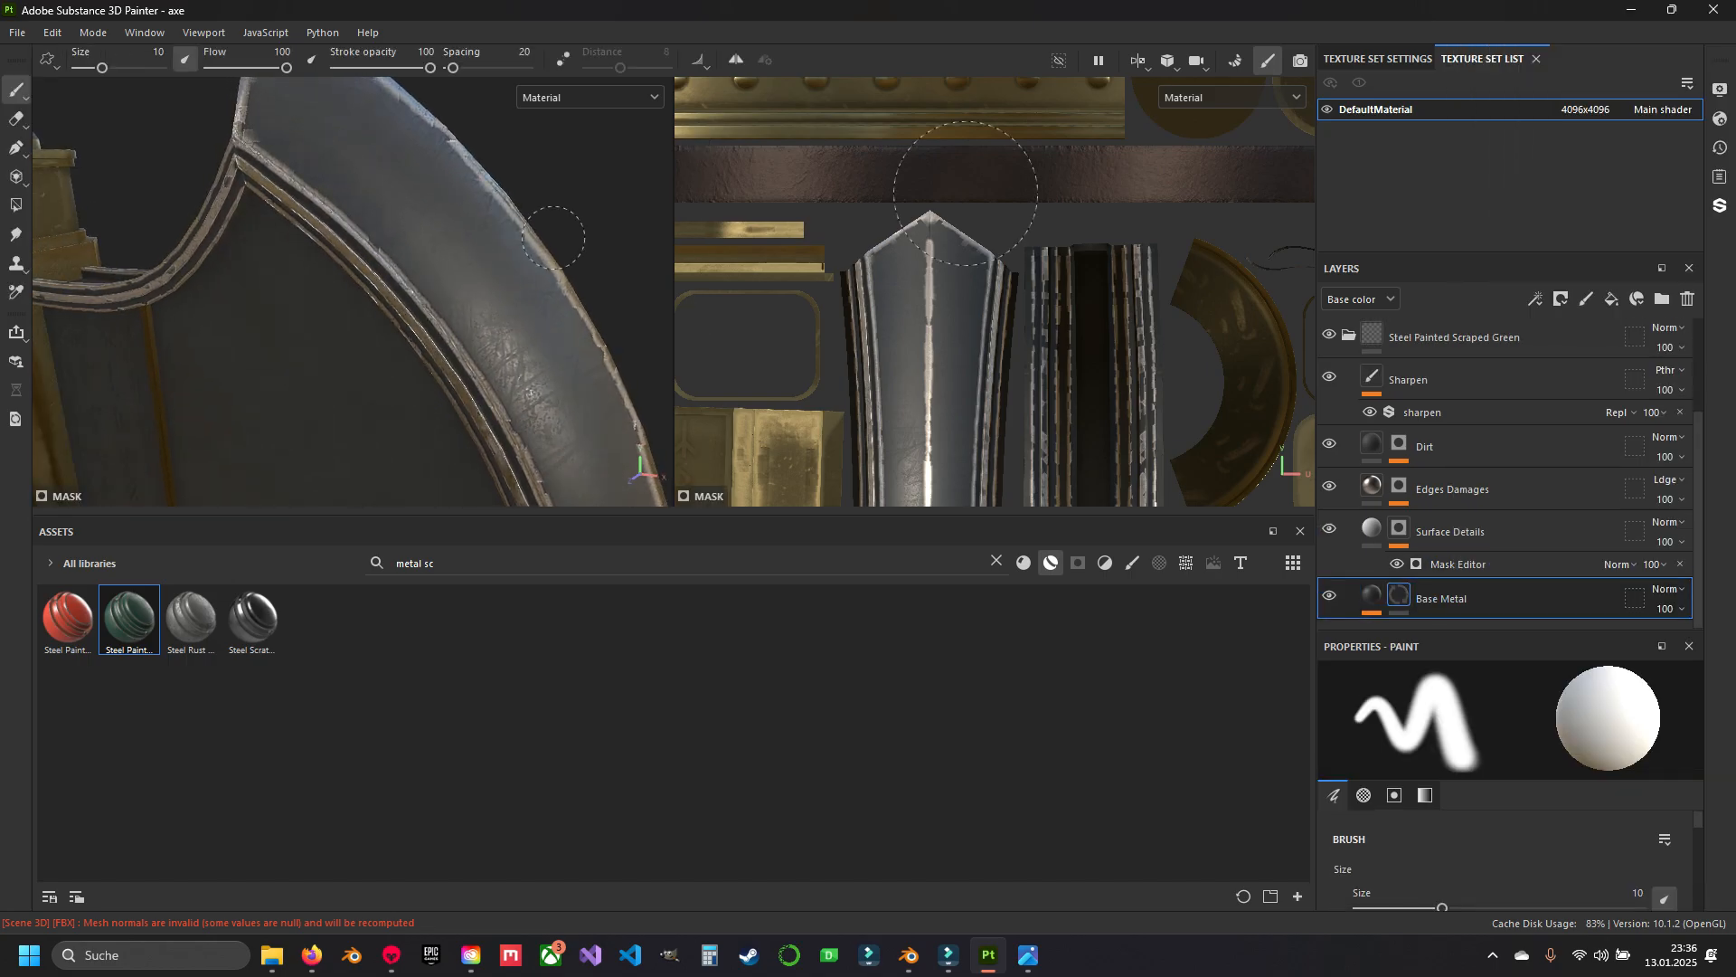
{"action": "left_click_drag", "start_coordinate": [417, 203], "coordinate": [448, 228], "text": "alt"}
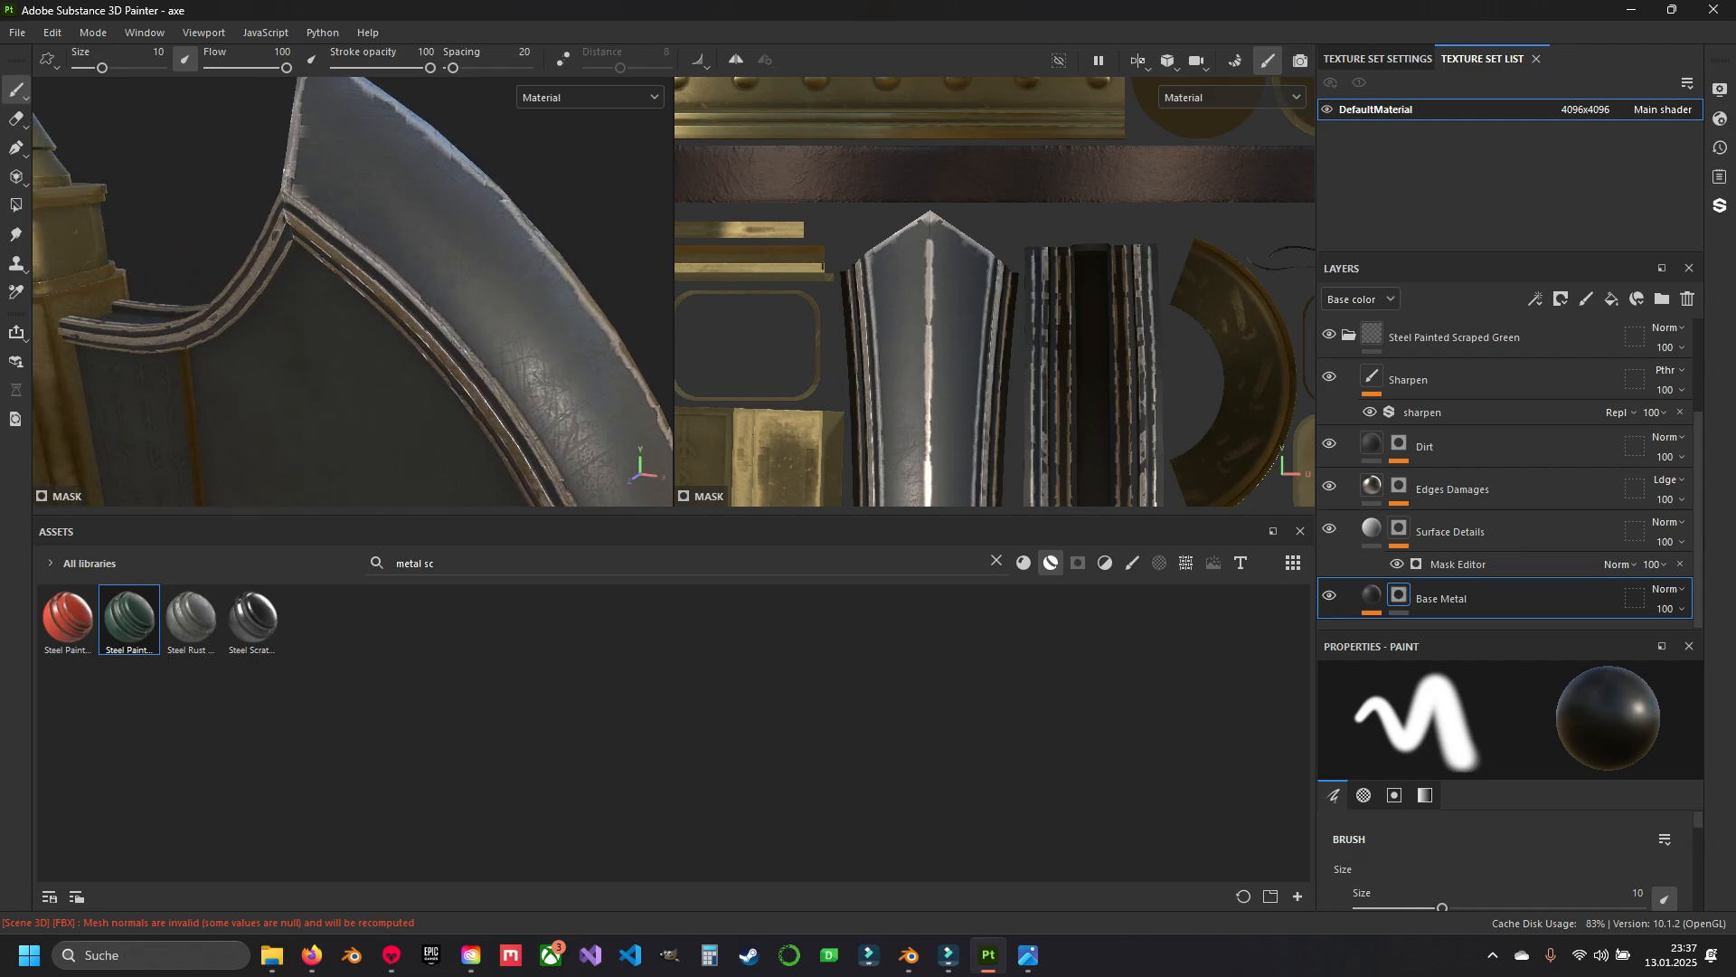
Paint black with a size 3.19 brush on the Base Metal layer's mask over the blade's tip and down one inner edge.
{"action": "left_click_drag", "start_coordinate": [317, 181], "coordinate": [493, 303], "text": "alt"}
{"action": "scroll", "coordinate": [469, 323], "scroll_direction": "up", "scroll_amount": 5}
{"action": "left_click_drag", "start_coordinate": [492, 303], "coordinate": [511, 290], "text": "alt"}
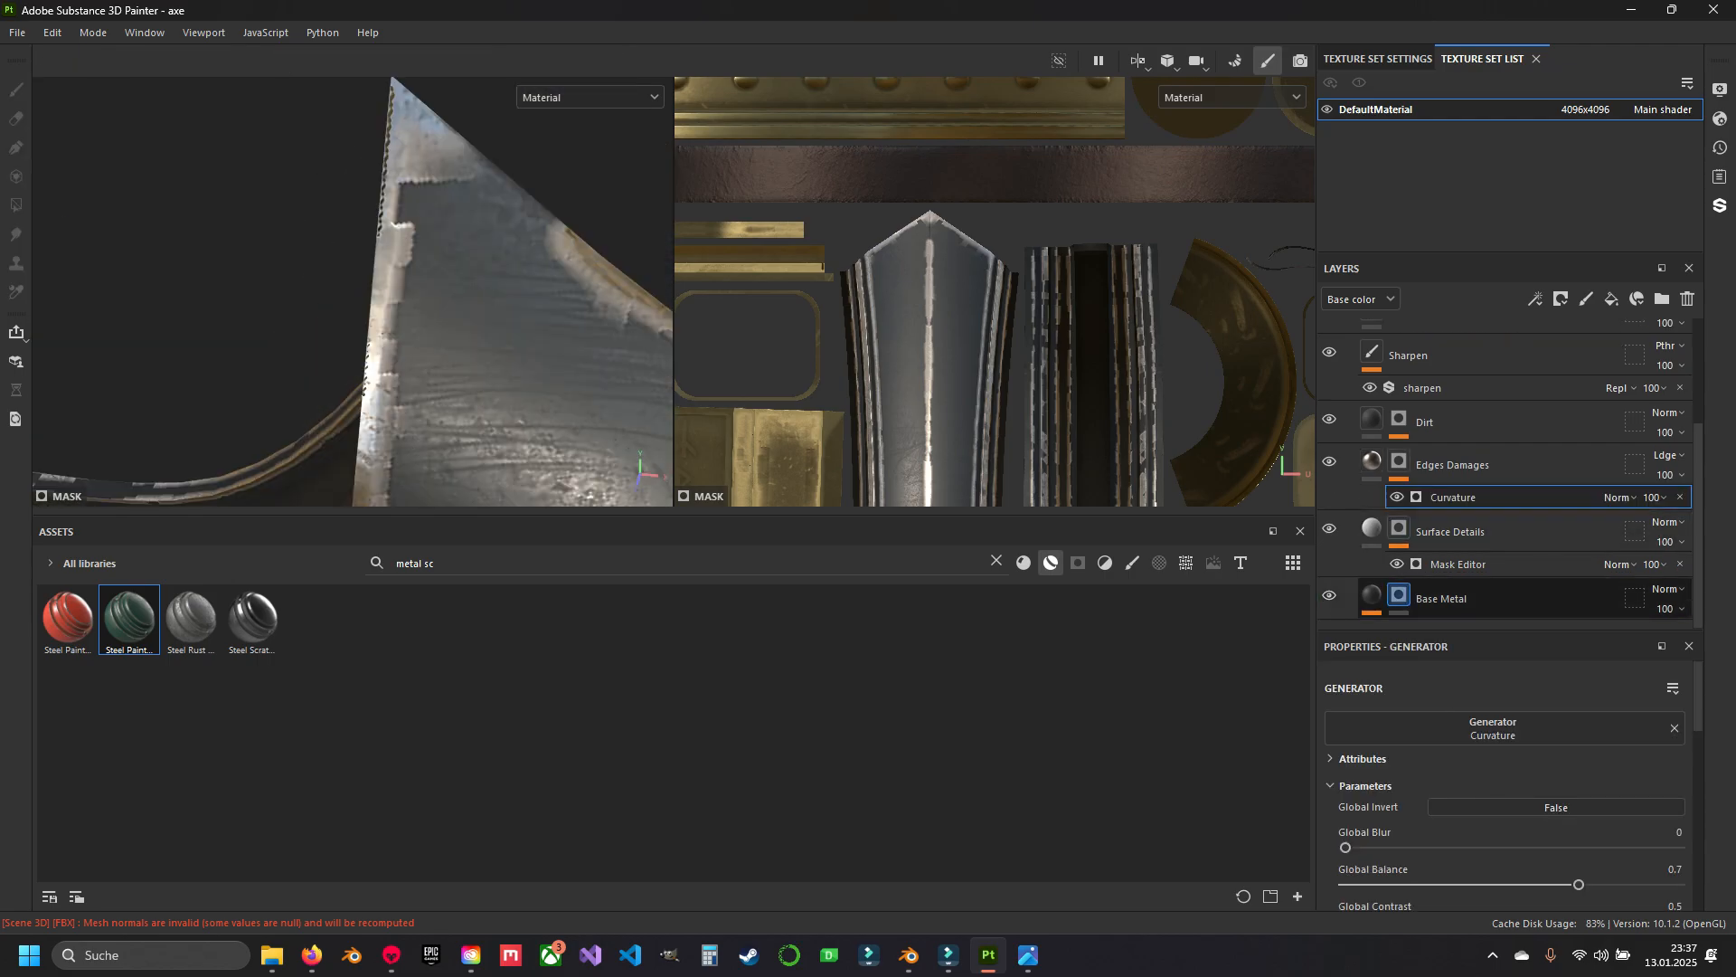
{"action": "left_click", "coordinate": [1398, 595]}
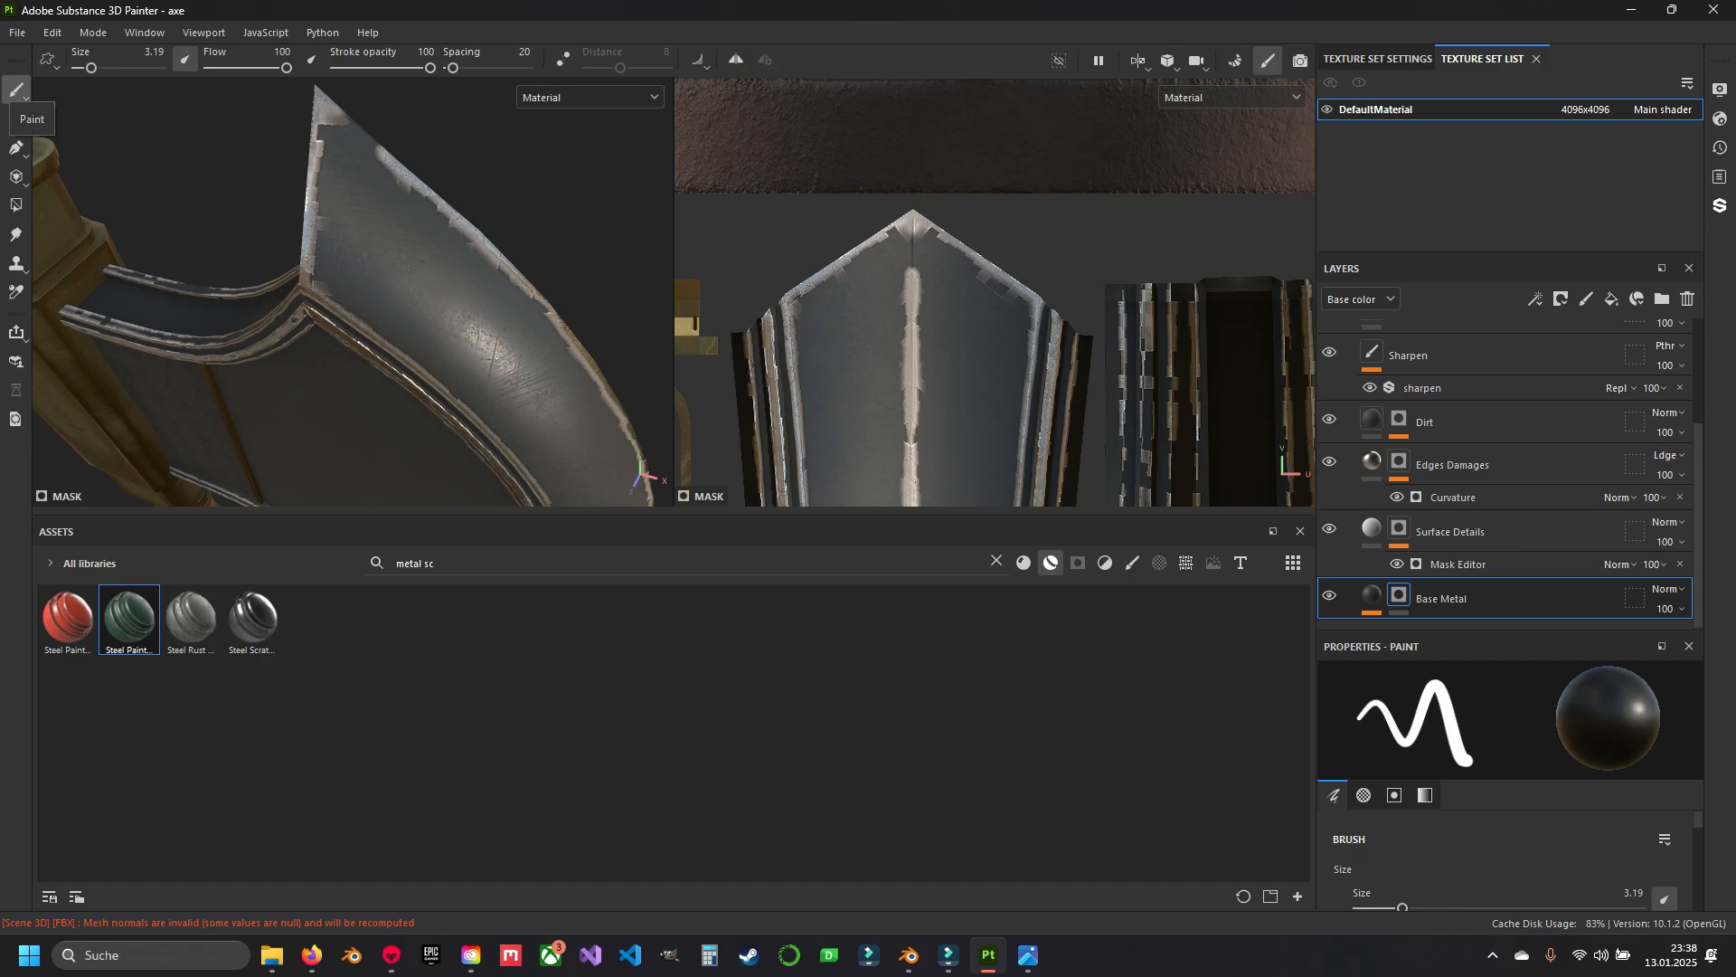
{"action": "mouse_move", "coordinate": [895, 239]}
{"action": "middle_mouse_down", "text": "alt"}
{"action": "mouse_move", "coordinate": [885, 211]}
{"action": "mouse_move", "coordinate": [933, 230]}
{"action": "middle_mouse_up", "text": "alt"}
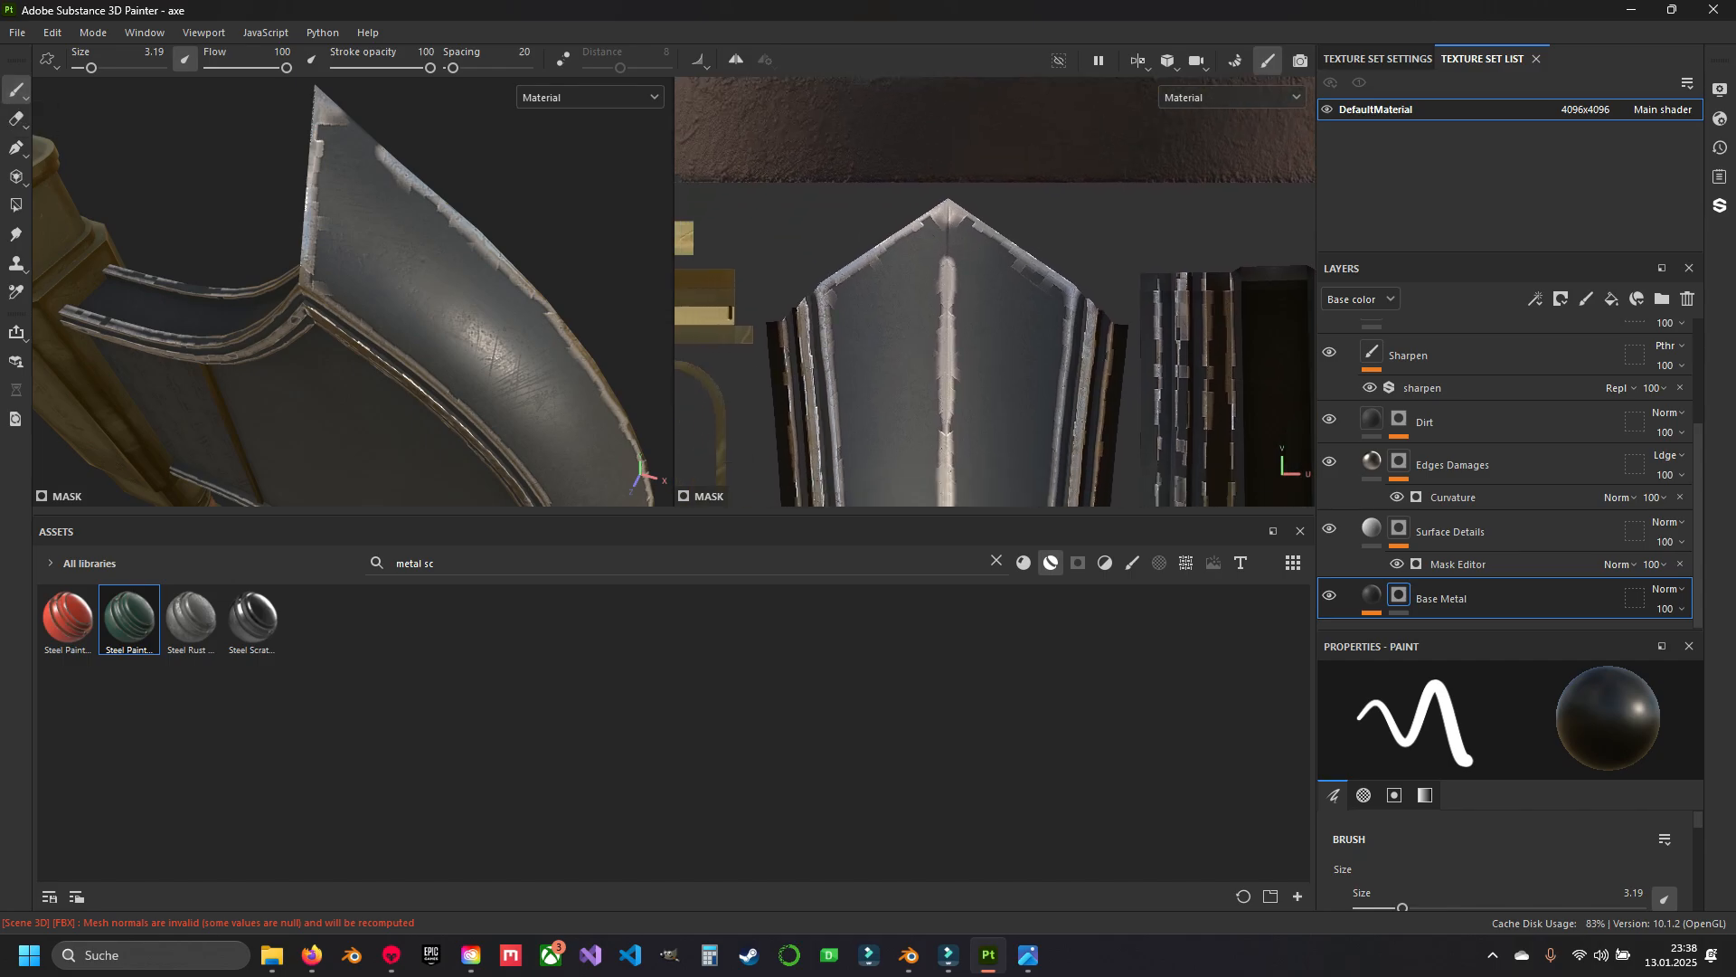
{"action": "scroll", "coordinate": [940, 206], "scroll_direction": "up", "scroll_amount": 2}
{"action": "mouse_move", "coordinate": [940, 206]}
{"action": "left_mouse_down"}
{"action": "mouse_move", "coordinate": [957, 258]}
{"action": "mouse_move", "coordinate": [938, 411]}
{"action": "mouse_move", "coordinate": [900, 234]}
{"action": "mouse_move", "coordinate": [836, 334]}
{"action": "mouse_move", "coordinate": [841, 423]}
{"action": "left_mouse_up"}
{"action": "mouse_move", "coordinate": [841, 423]}
{"action": "middle_mouse_down", "text": "alt"}
{"action": "mouse_move", "coordinate": [893, 264]}
{"action": "mouse_move", "coordinate": [866, 198]}
{"action": "middle_mouse_up", "text": "alt"}
{"action": "scroll", "coordinate": [894, 264], "scroll_direction": "up", "scroll_amount": 2}
{"action": "scroll", "coordinate": [894, 264], "scroll_direction": "down", "scroll_amount": 1}
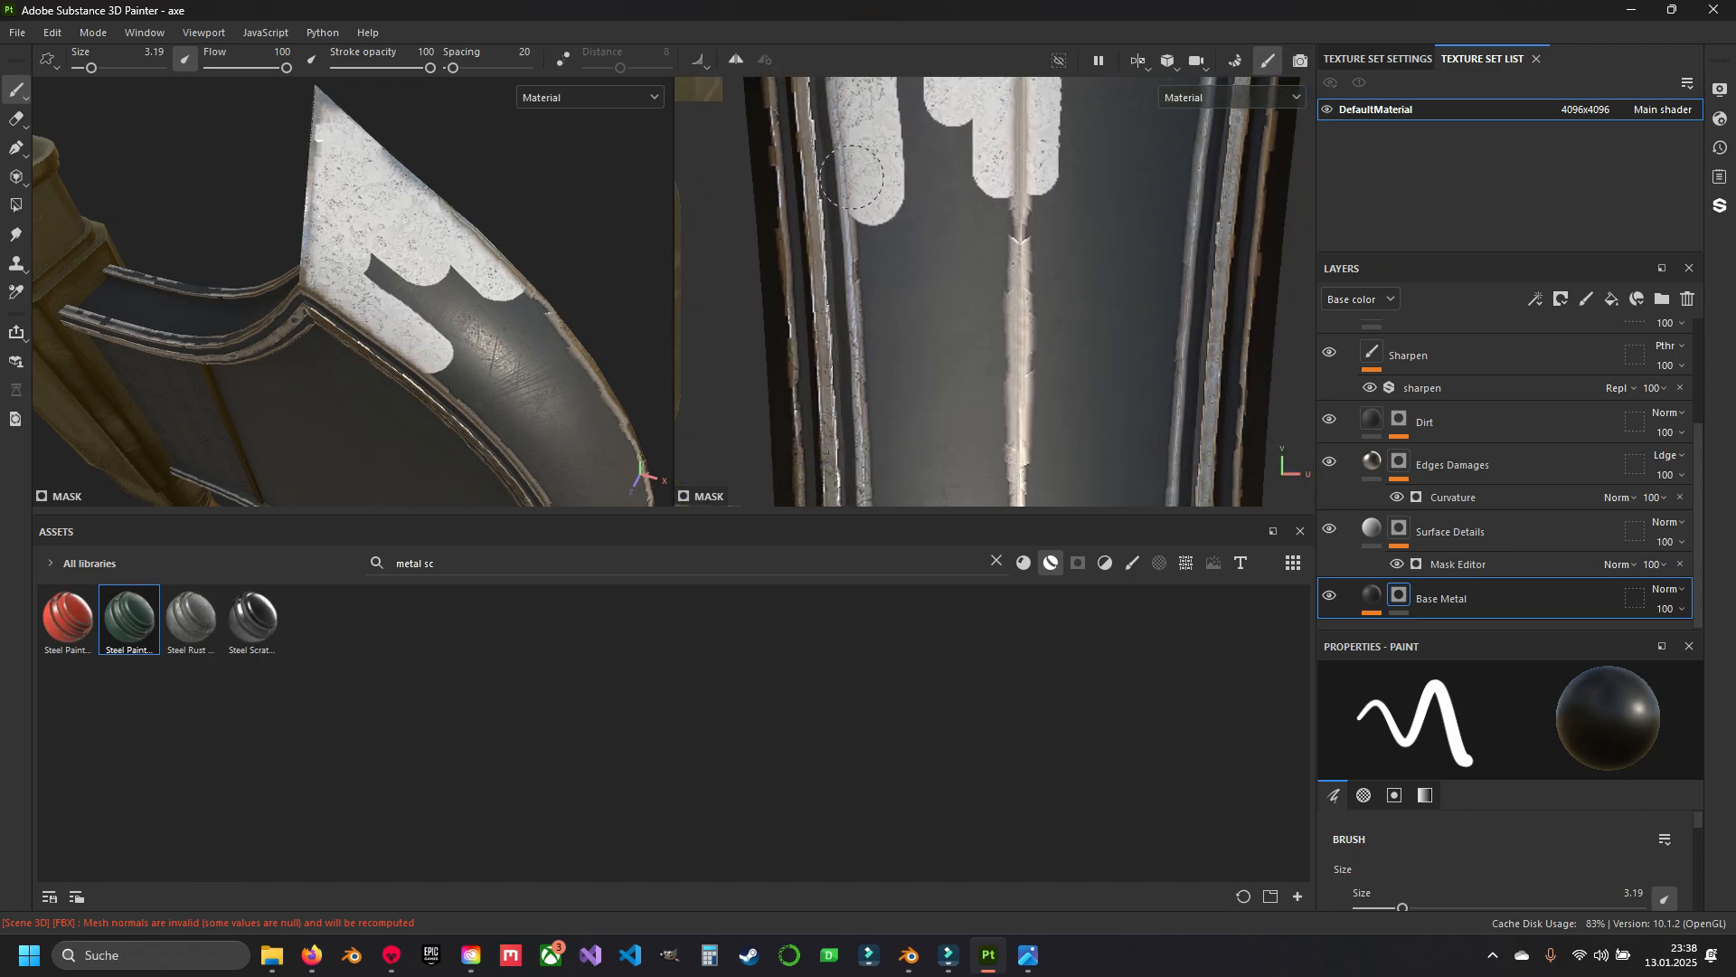
{"action": "left_click_drag", "start_coordinate": [871, 197], "coordinate": [885, 383]}
{"action": "middle_click_drag", "start_coordinate": [890, 398], "coordinate": [882, 255], "text": "alt"}
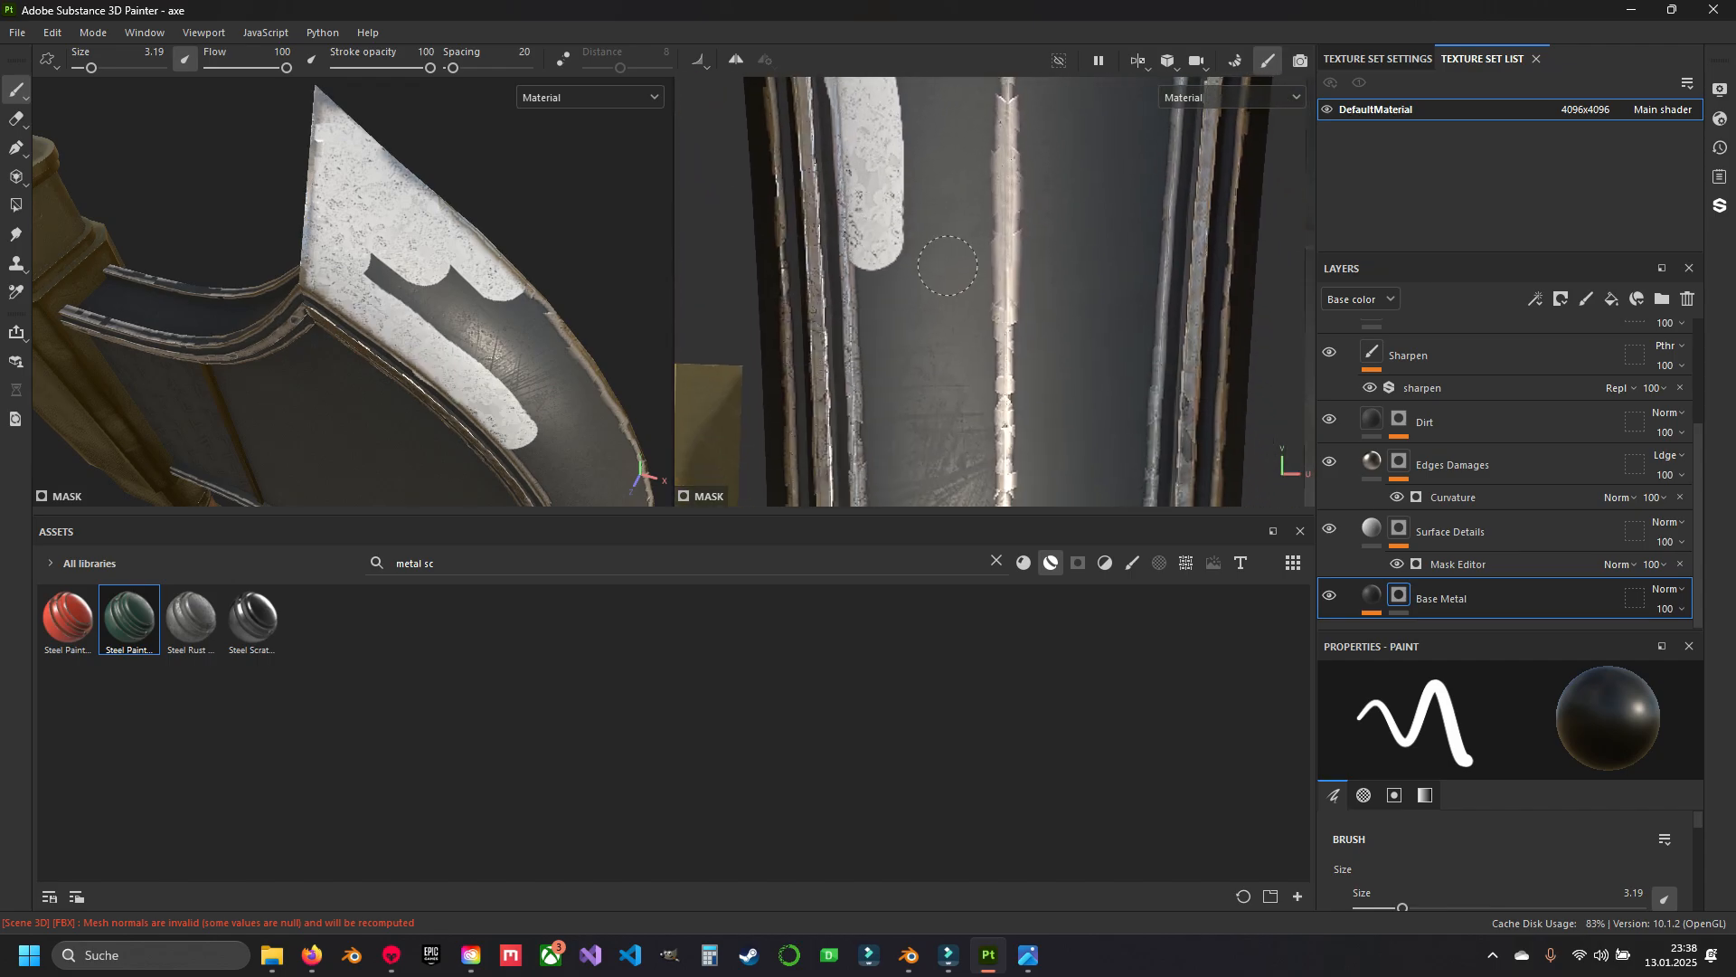
Extend the black mask painting across the blade's centre ridge and back up along its opposite inner edge.
{"action": "scroll", "coordinate": [883, 254], "scroll_direction": "down", "scroll_amount": 1}
{"action": "mouse_move", "coordinate": [880, 253]}
{"action": "left_mouse_down"}
{"action": "mouse_move", "coordinate": [883, 408]}
{"action": "mouse_move", "coordinate": [1063, 416]}
{"action": "mouse_move", "coordinate": [1111, 407]}
{"action": "mouse_move", "coordinate": [1121, 238]}
{"action": "left_mouse_up"}
{"action": "middle_click_drag", "start_coordinate": [1107, 437], "coordinate": [885, 304], "text": "alt"}
{"action": "scroll", "coordinate": [885, 304], "scroll_direction": "up", "scroll_amount": 1}
{"action": "scroll", "coordinate": [886, 304], "scroll_direction": "up", "scroll_amount": 1}
{"action": "left_click_drag", "start_coordinate": [392, 288], "coordinate": [472, 255], "text": "alt"}
{"action": "middle_click_drag", "start_coordinate": [426, 358], "coordinate": [407, 226], "text": "alt"}
{"action": "scroll", "coordinate": [407, 226], "scroll_direction": "up", "scroll_amount": 1}
{"action": "left_click_drag", "start_coordinate": [424, 229], "coordinate": [280, 267], "text": "alt"}
{"action": "left_click_drag", "start_coordinate": [411, 290], "coordinate": [207, 281], "text": "alt"}
{"action": "middle_click_drag", "start_coordinate": [208, 280], "coordinate": [497, 163], "text": "alt"}
{"action": "left_click_drag", "start_coordinate": [299, 290], "coordinate": [443, 284], "text": "alt"}
{"action": "scroll", "coordinate": [407, 284], "scroll_direction": "down", "scroll_amount": 3}
{"action": "scroll", "coordinate": [878, 323], "scroll_direction": "down", "scroll_amount": 3}
{"action": "mouse_move", "coordinate": [878, 323]}
{"action": "middle_mouse_down", "text": "alt"}
{"action": "mouse_move", "coordinate": [1168, 323]}
{"action": "mouse_move", "coordinate": [1108, 331]}
{"action": "middle_mouse_up", "text": "alt"}
{"action": "mouse_move", "coordinate": [866, 299]}
{"action": "left_mouse_down"}
{"action": "mouse_move", "coordinate": [846, 310]}
{"action": "mouse_move", "coordinate": [796, 269]}
{"action": "mouse_move", "coordinate": [801, 311]}
{"action": "left_mouse_up"}
{"action": "scroll", "coordinate": [800, 312], "scroll_direction": "down", "scroll_amount": 3}
{"action": "middle_click_drag", "start_coordinate": [800, 312], "coordinate": [833, 443], "text": "alt"}
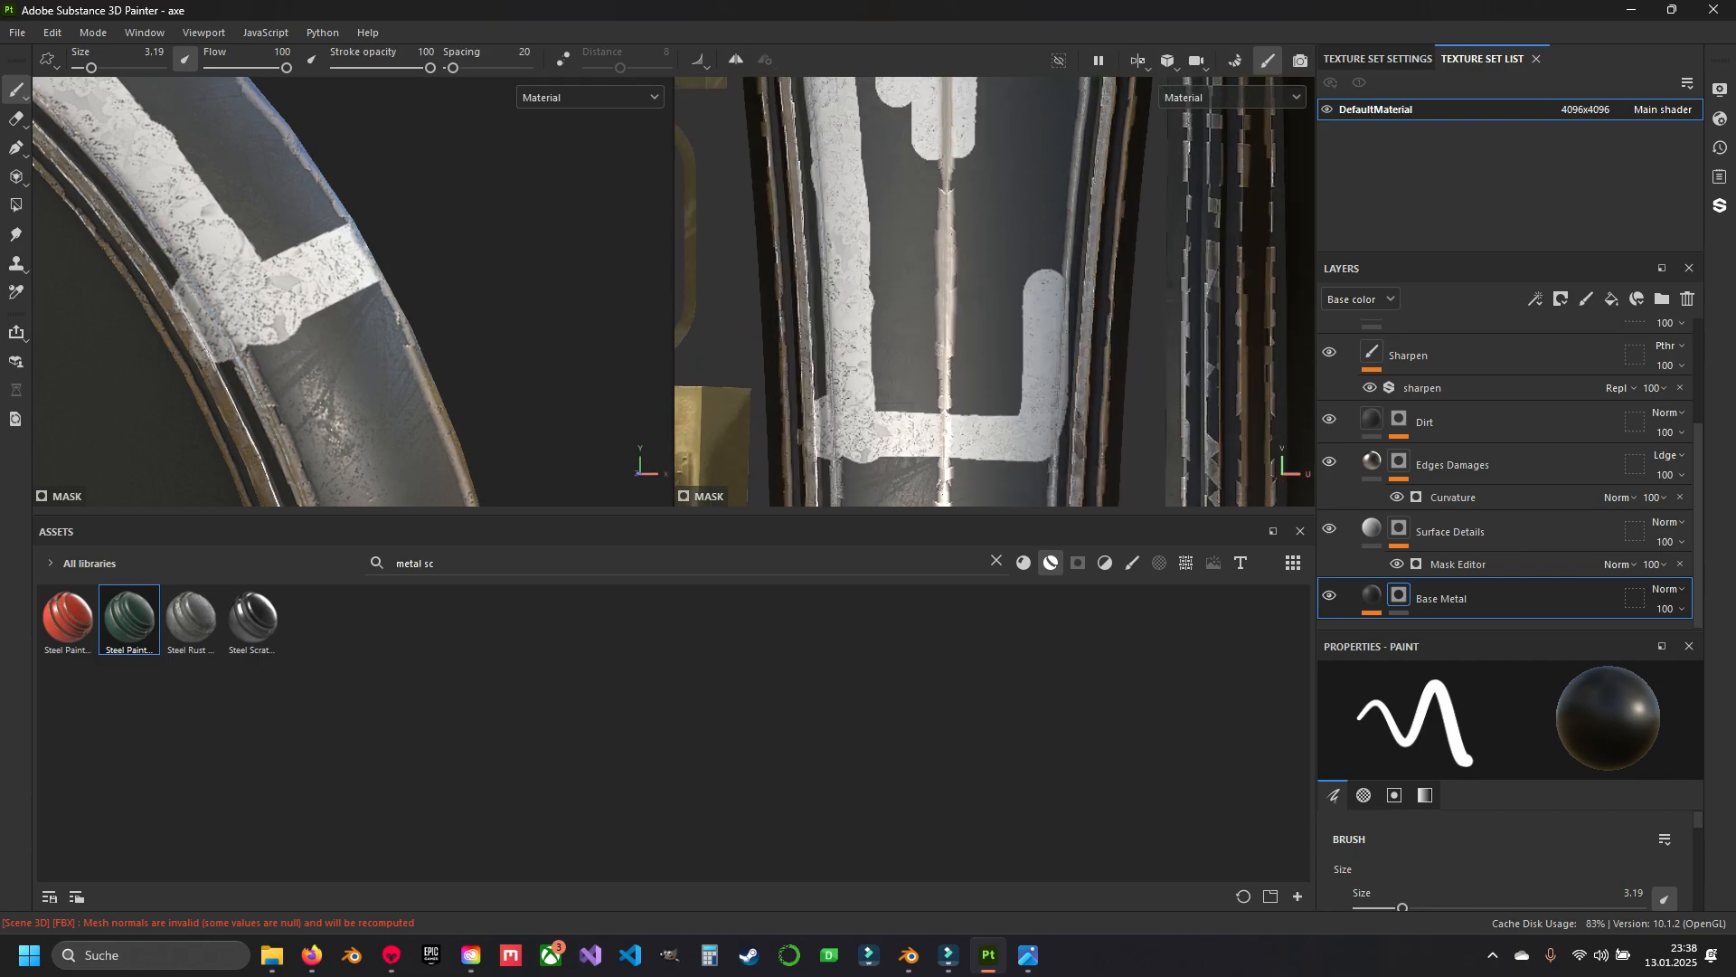
Paint black on the Base Metal mask along the ridged trim at the outer edge of the blade's UV island.
{"action": "scroll", "coordinate": [828, 149], "scroll_direction": "down", "scroll_amount": 4}
{"action": "middle_click_drag", "start_coordinate": [827, 149], "coordinate": [864, 172], "text": "alt"}
{"action": "scroll", "coordinate": [893, 275], "scroll_direction": "up", "scroll_amount": 2}
{"action": "scroll", "coordinate": [864, 171], "scroll_direction": "up", "scroll_amount": 1}
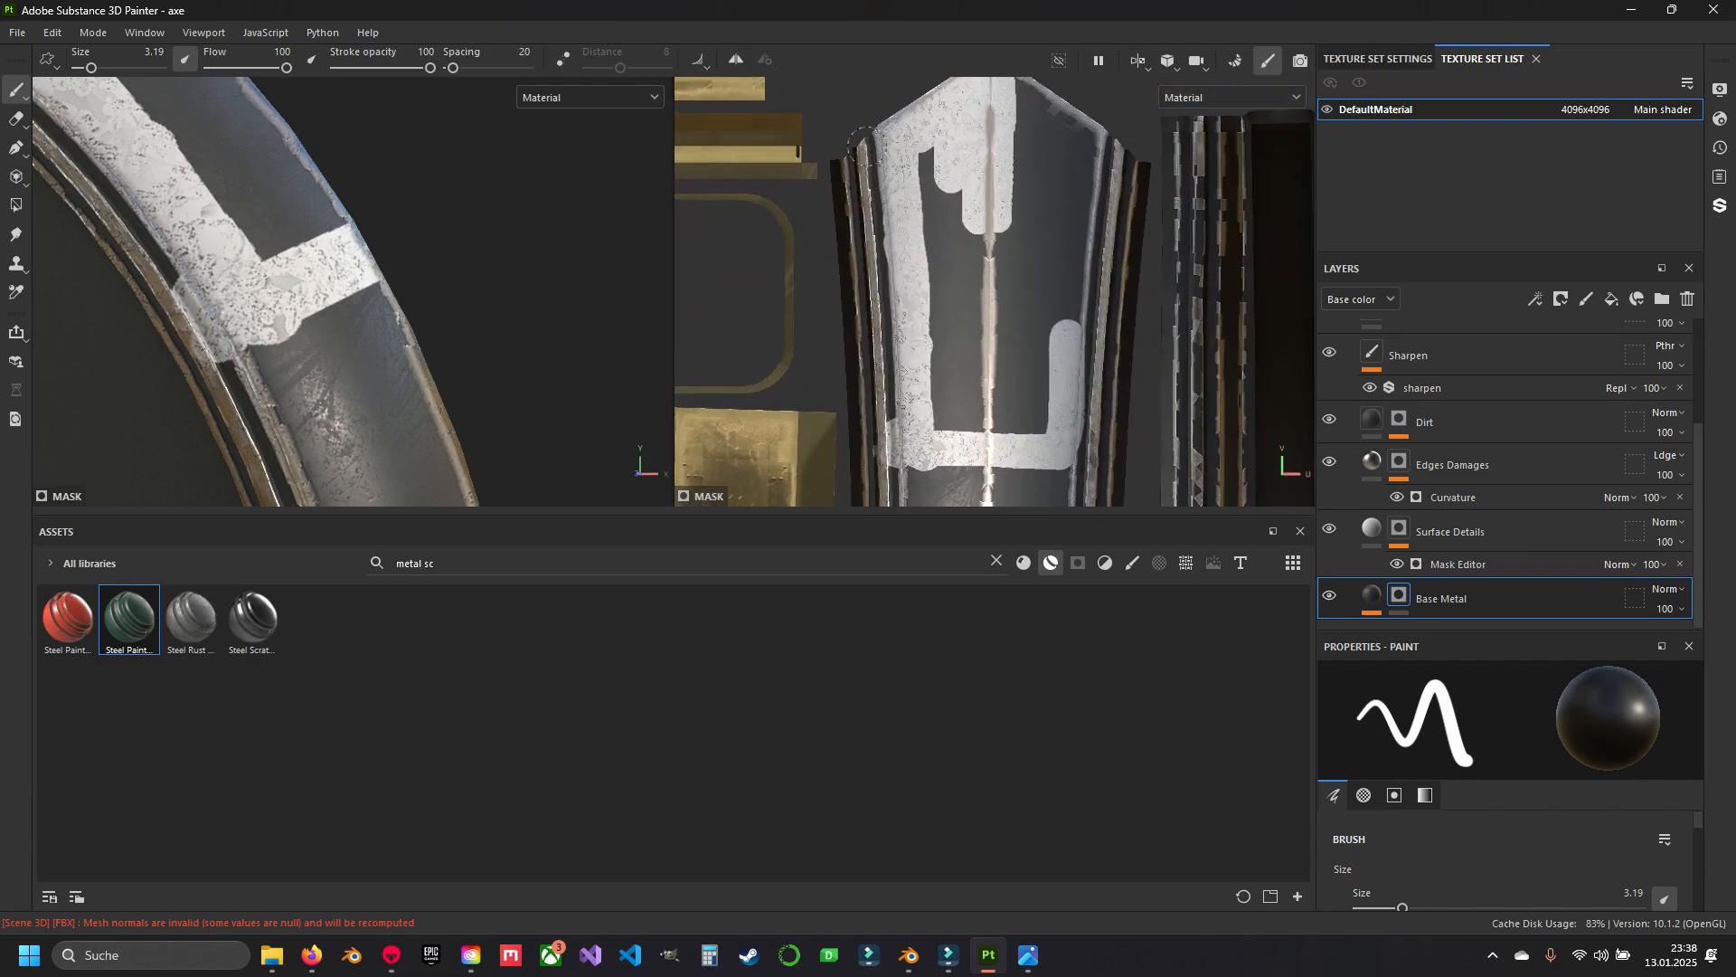
{"action": "left_click_drag", "start_coordinate": [847, 244], "coordinate": [870, 358]}
{"action": "middle_click_drag", "start_coordinate": [886, 357], "coordinate": [821, 208], "text": "alt"}
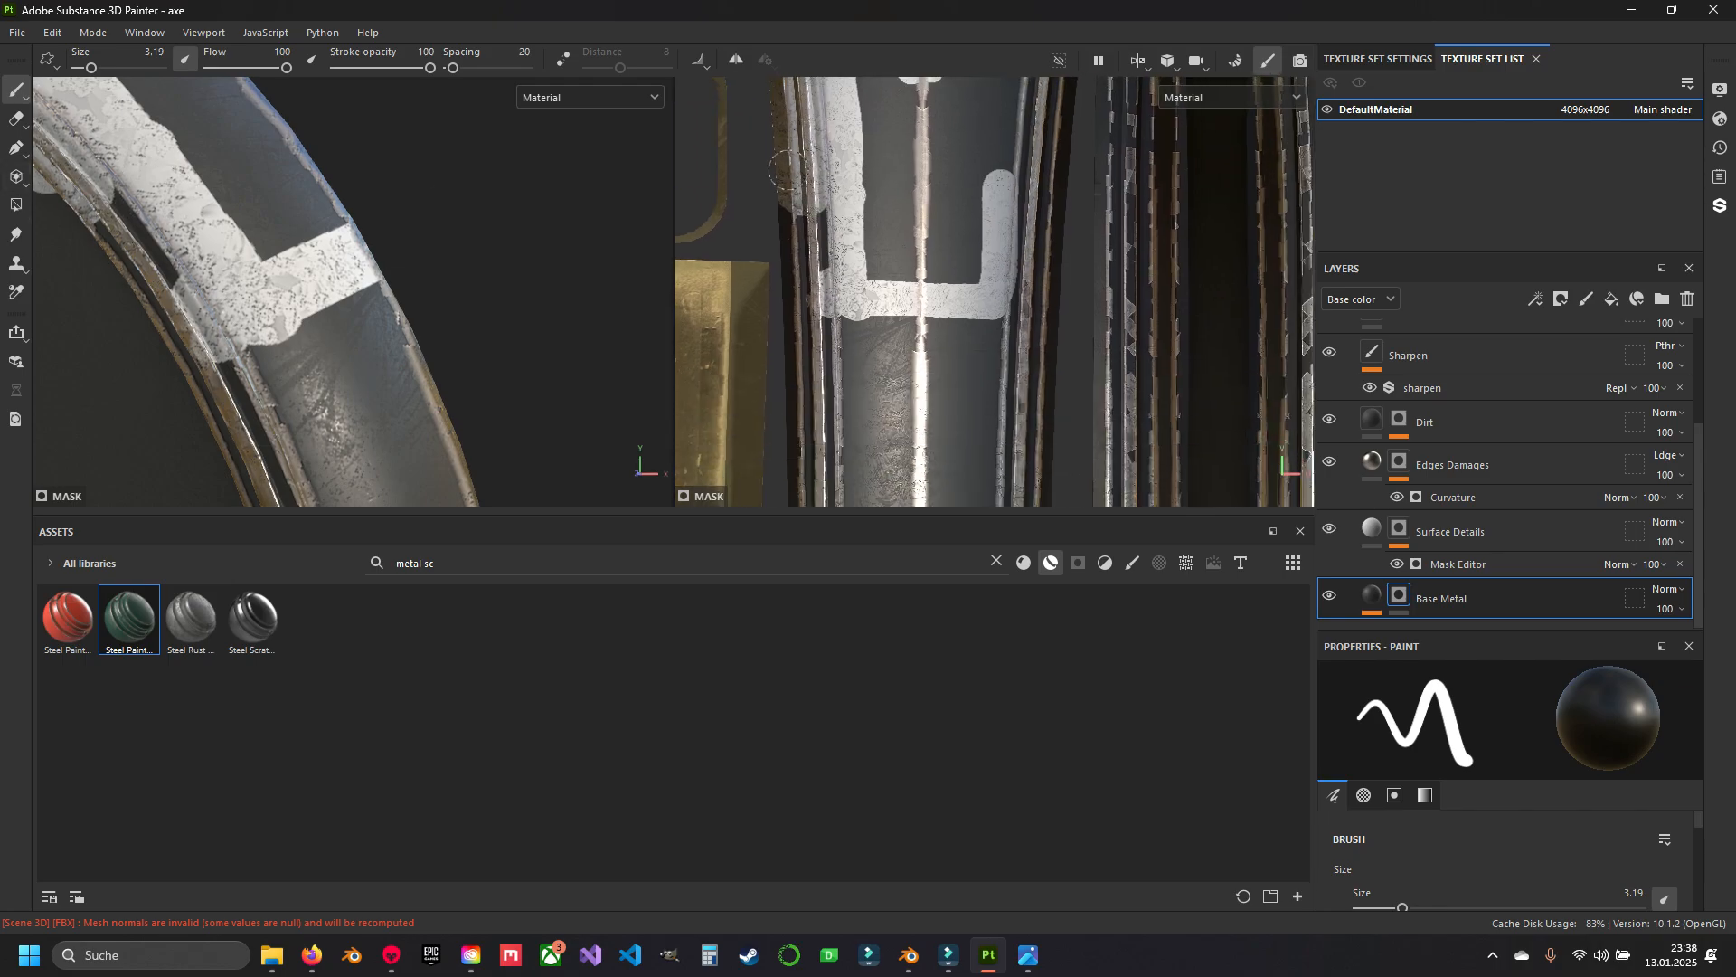
{"action": "left_click_drag", "start_coordinate": [805, 204], "coordinate": [803, 241]}
Try a Polygon Fill in mesh mode with color 0 on the Base Metal mask and undo it.
{"action": "left_click", "coordinate": [17, 205]}
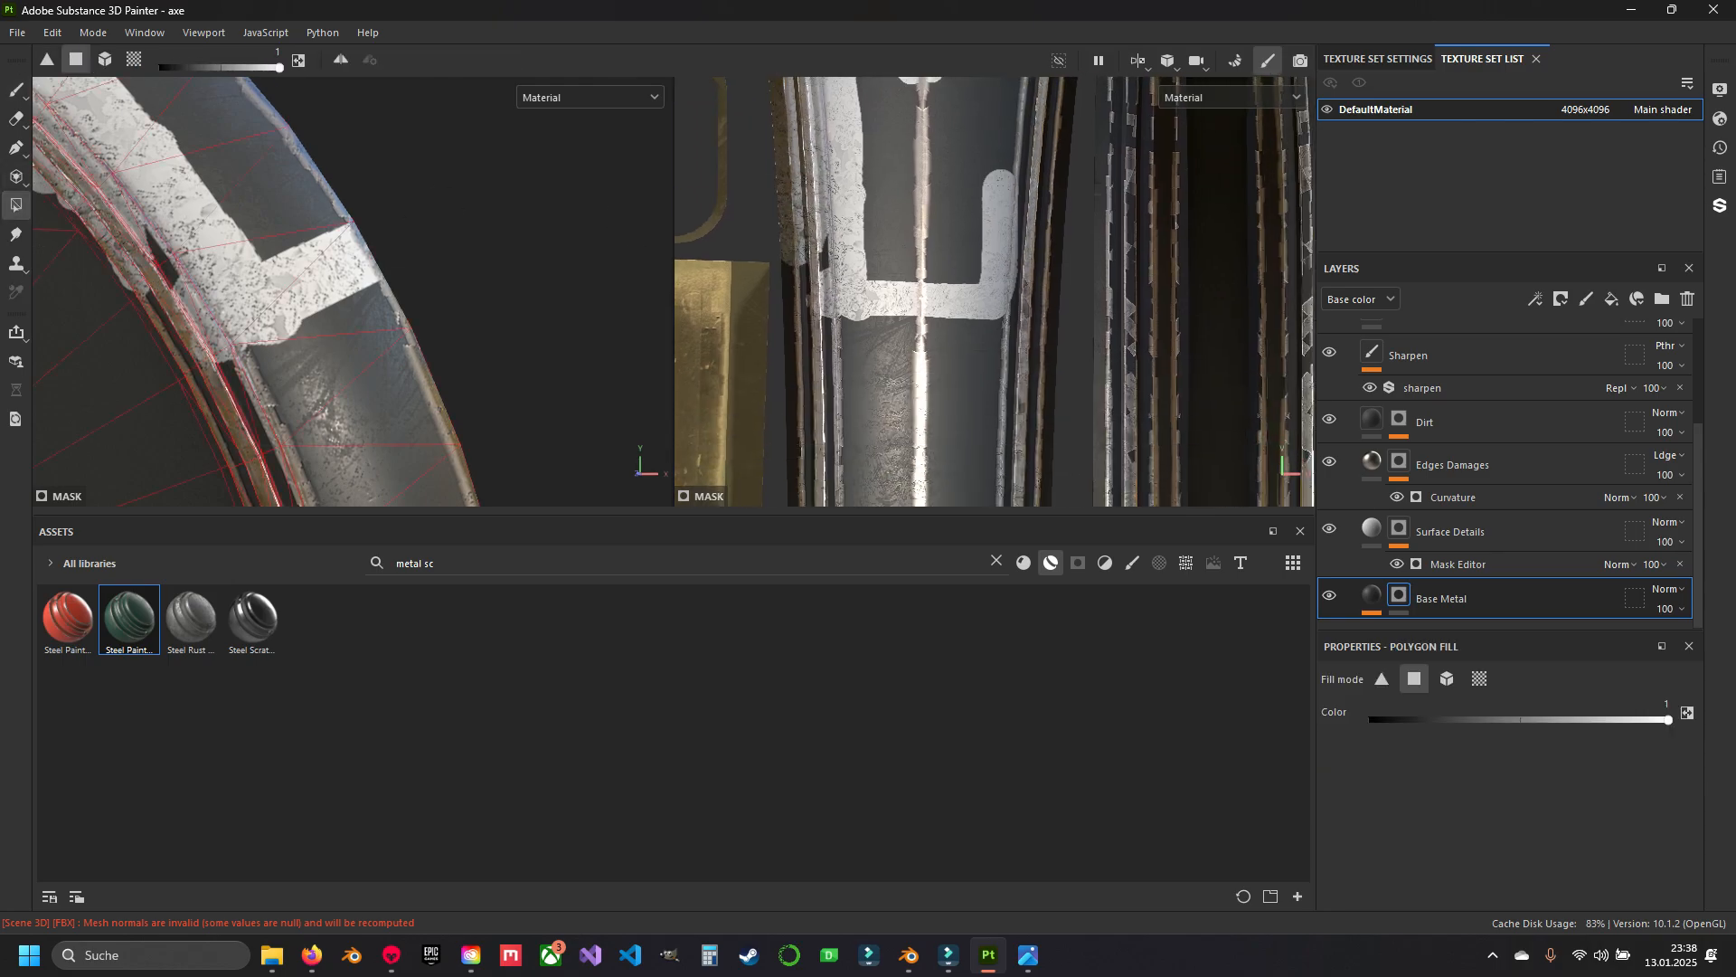
{"action": "middle_click_drag", "start_coordinate": [904, 226], "coordinate": [909, 294], "text": "alt"}
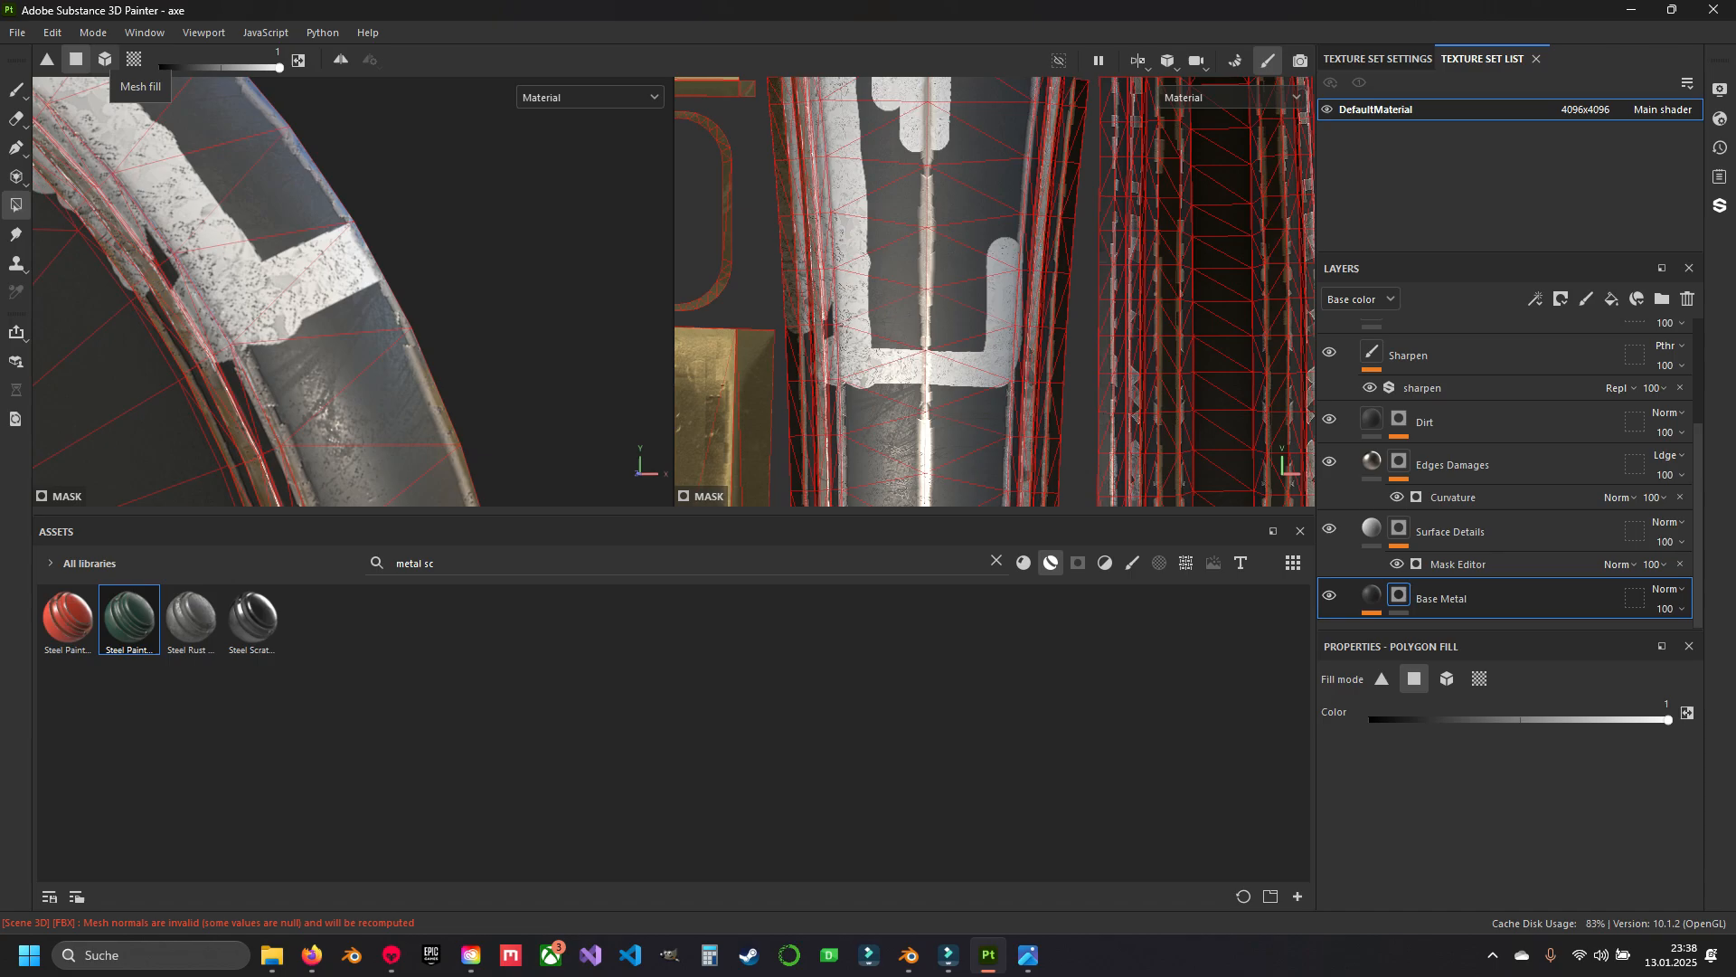
{"action": "left_click", "coordinate": [104, 59]}
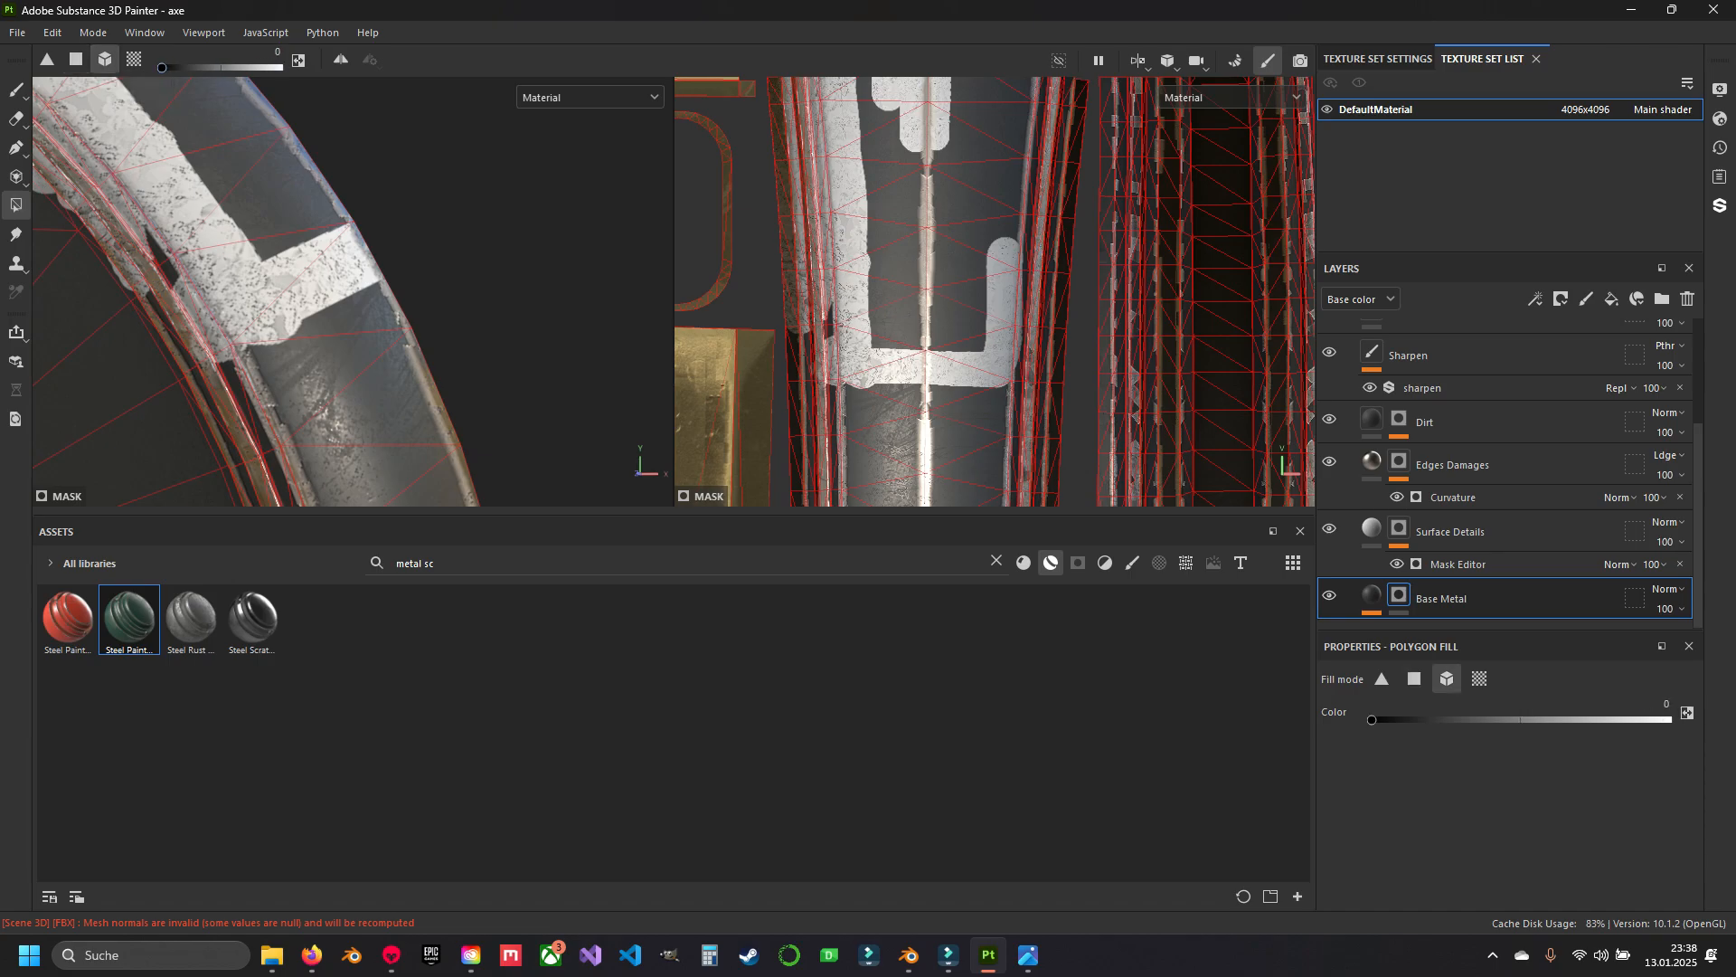
{"action": "left_click", "coordinate": [917, 271]}
{"action": "scroll", "coordinate": [904, 276], "scroll_direction": "down", "scroll_amount": 6}
{"action": "scroll", "coordinate": [294, 308], "scroll_direction": "up", "scroll_amount": 1}
{"action": "scroll", "coordinate": [886, 279], "scroll_direction": "up", "scroll_amount": 2}
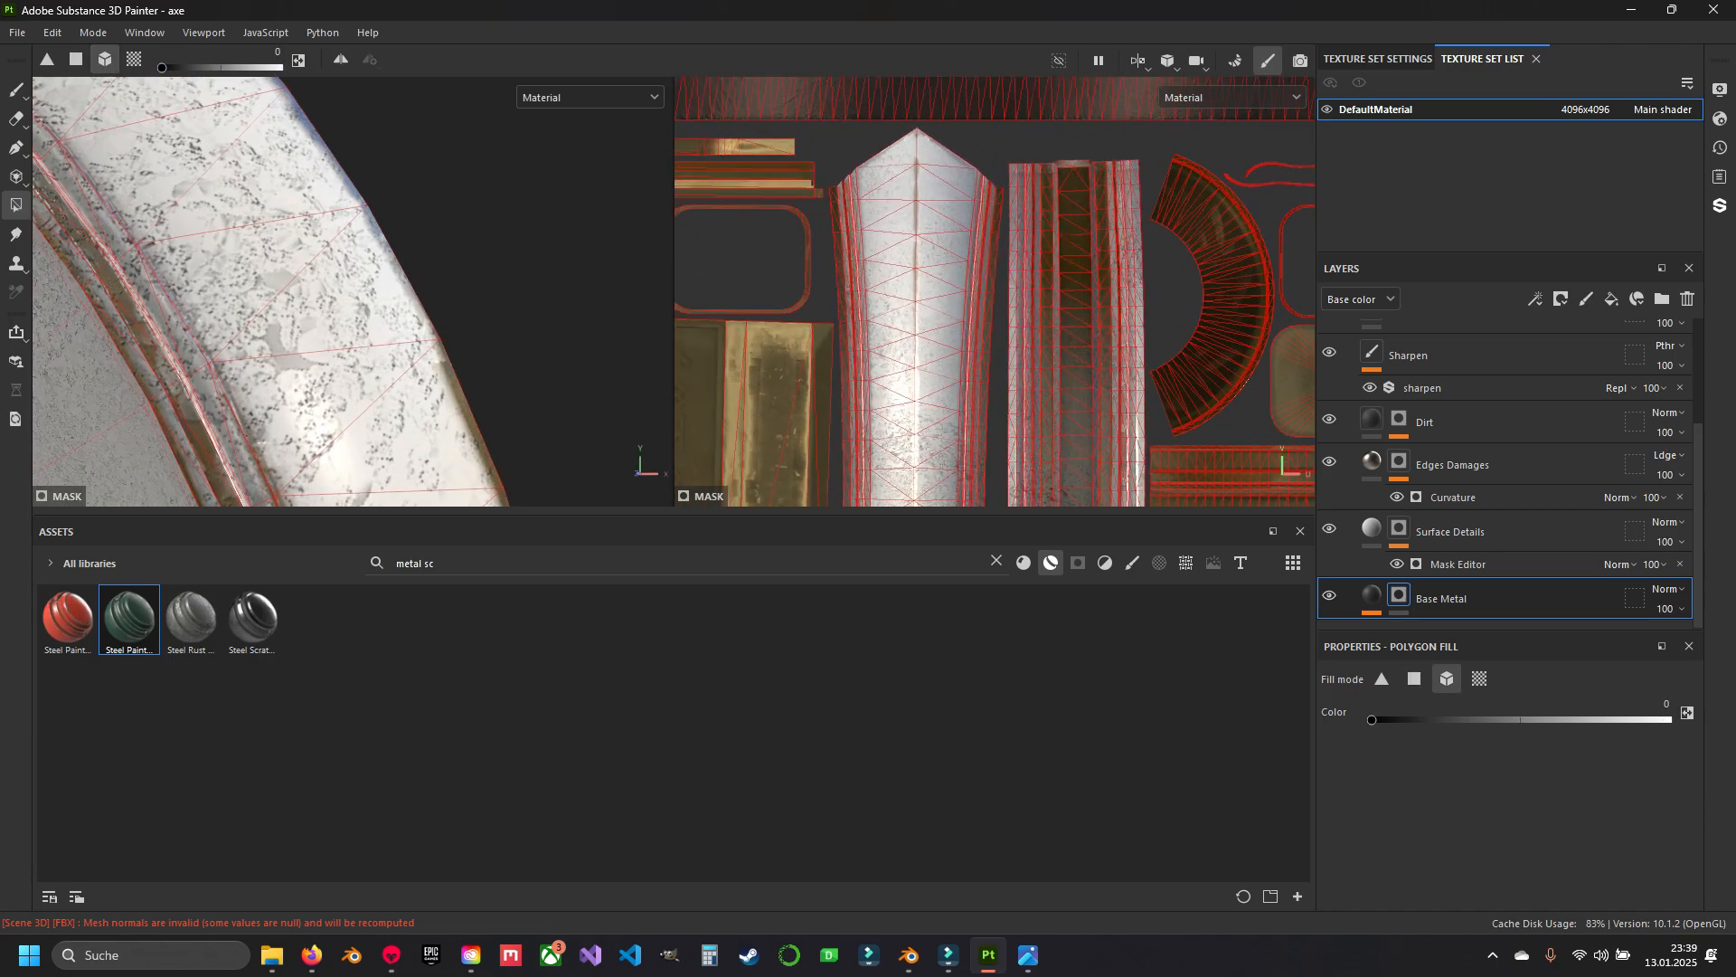
{"action": "key", "text": "ctrl"}
{"action": "key", "text": "ctrl+z"}
{"action": "scroll", "coordinate": [353, 292], "scroll_direction": "down", "scroll_amount": 5}
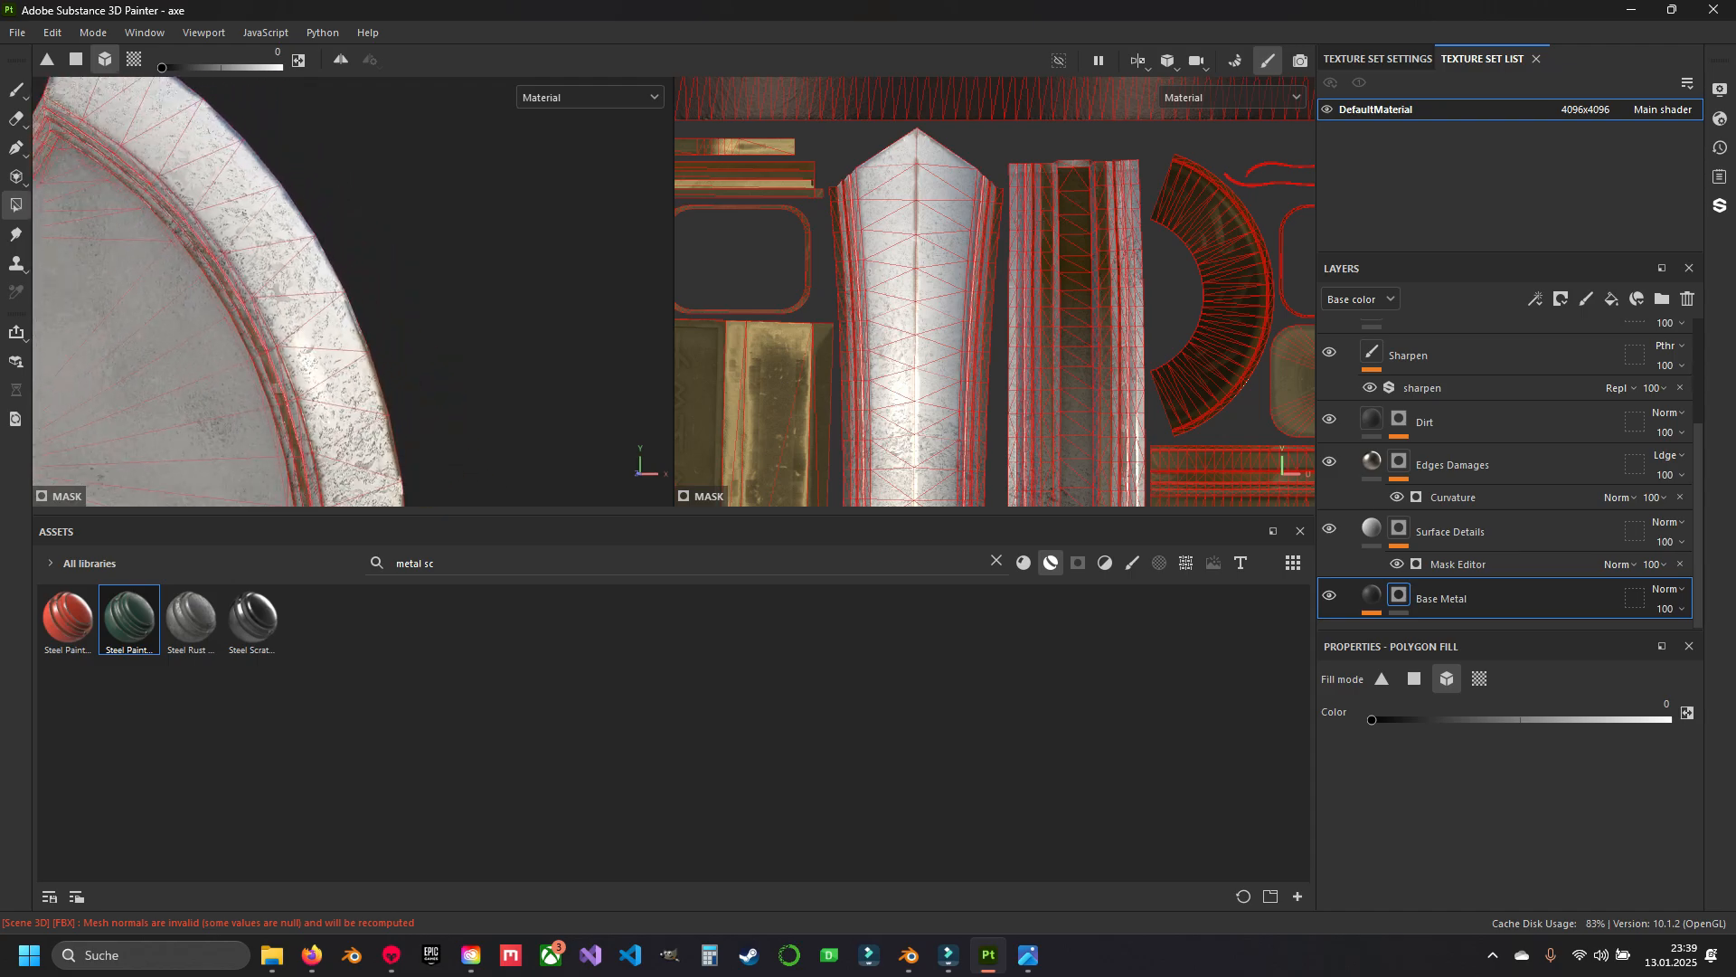
Fill the blade's central UV island with color 0 on the Base Metal mask using UV chunk fill mode.
{"action": "scroll", "coordinate": [913, 290], "scroll_direction": "up", "scroll_amount": 1}
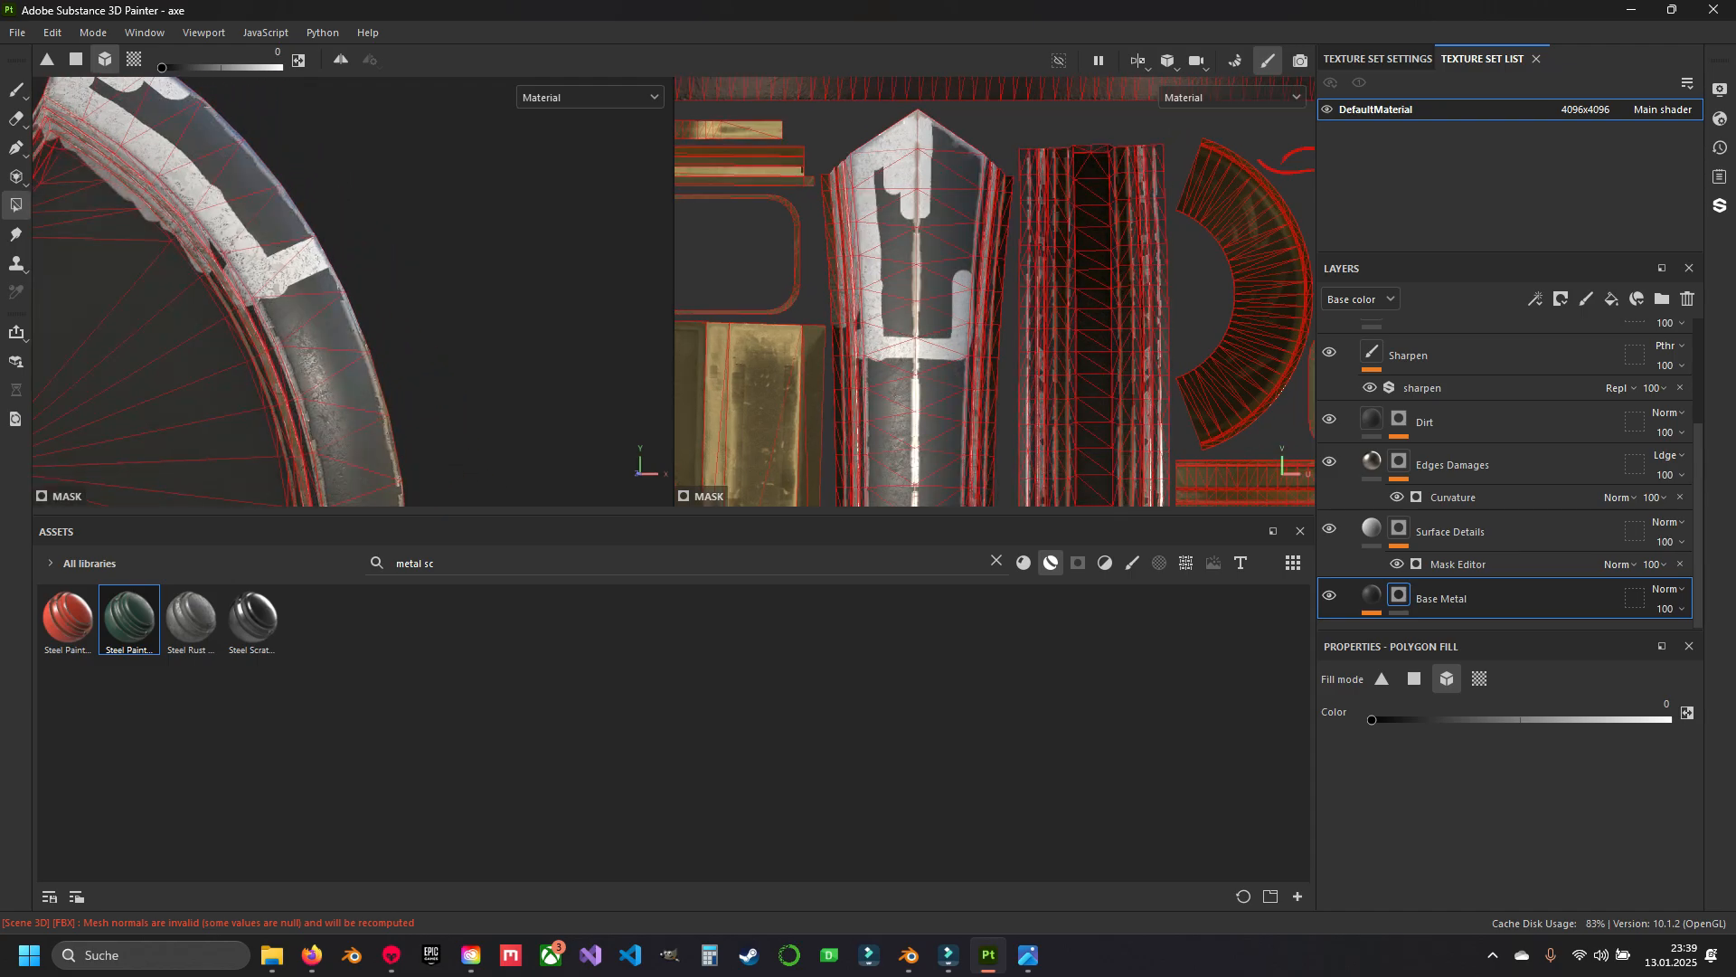
{"action": "middle_click_drag", "start_coordinate": [913, 290], "coordinate": [925, 327], "text": "alt"}
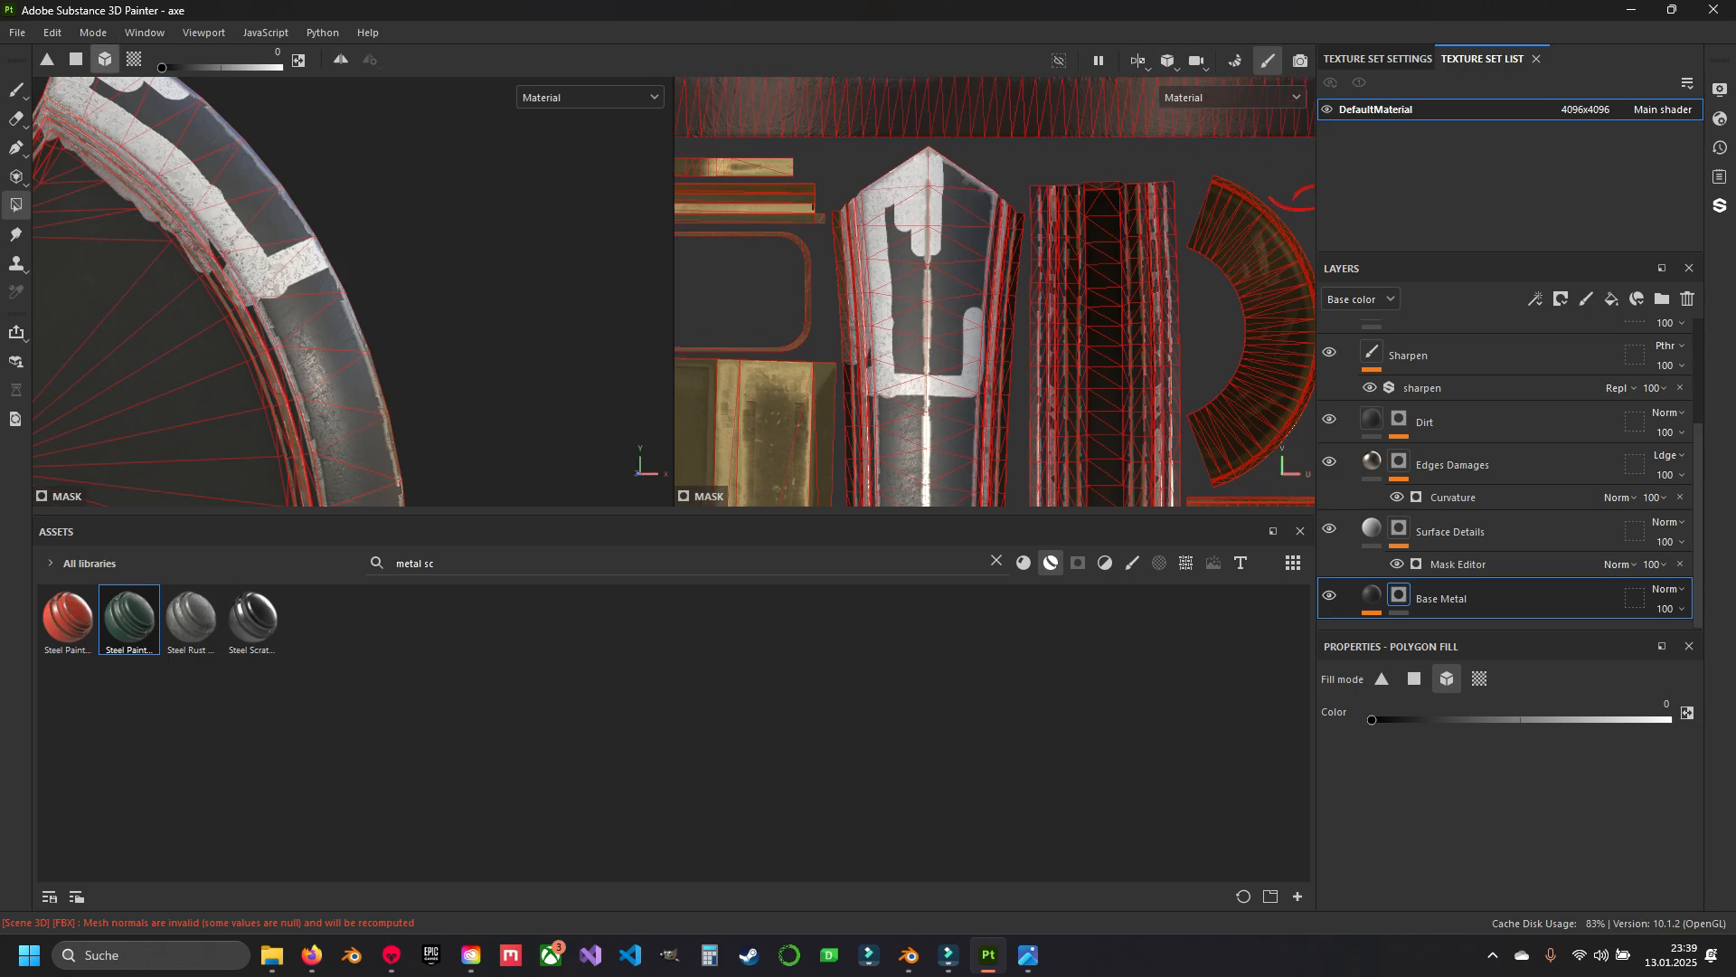
{"action": "left_click", "coordinate": [134, 60]}
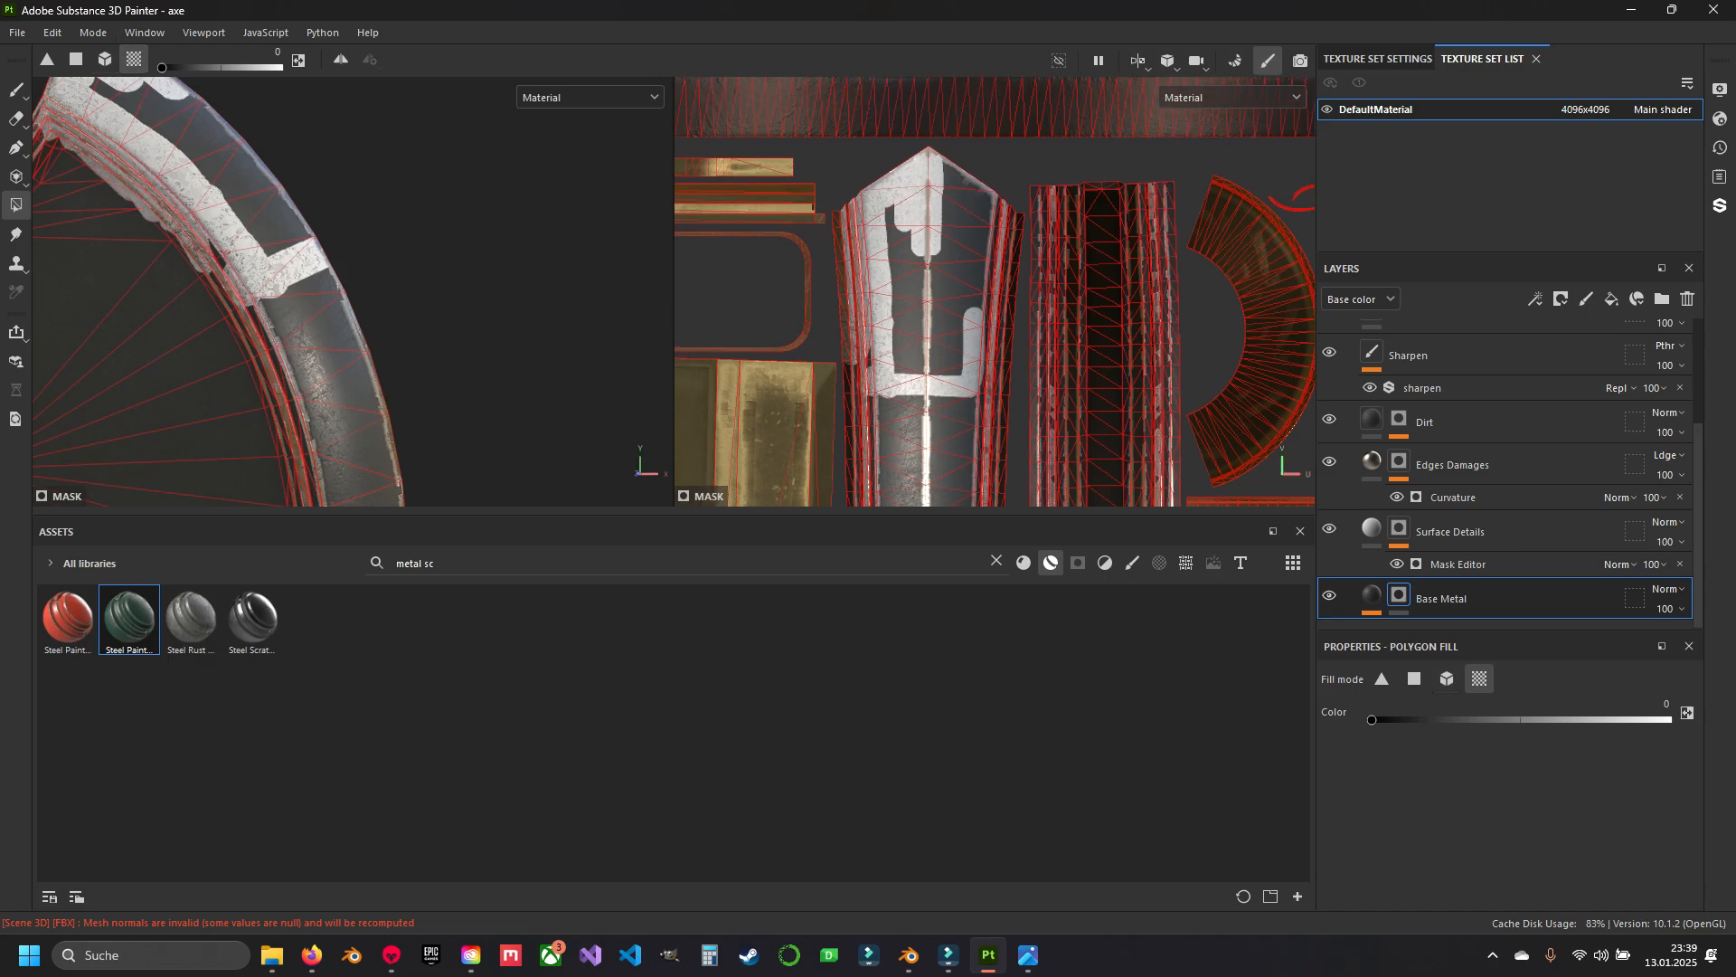
{"action": "left_click", "coordinate": [918, 312]}
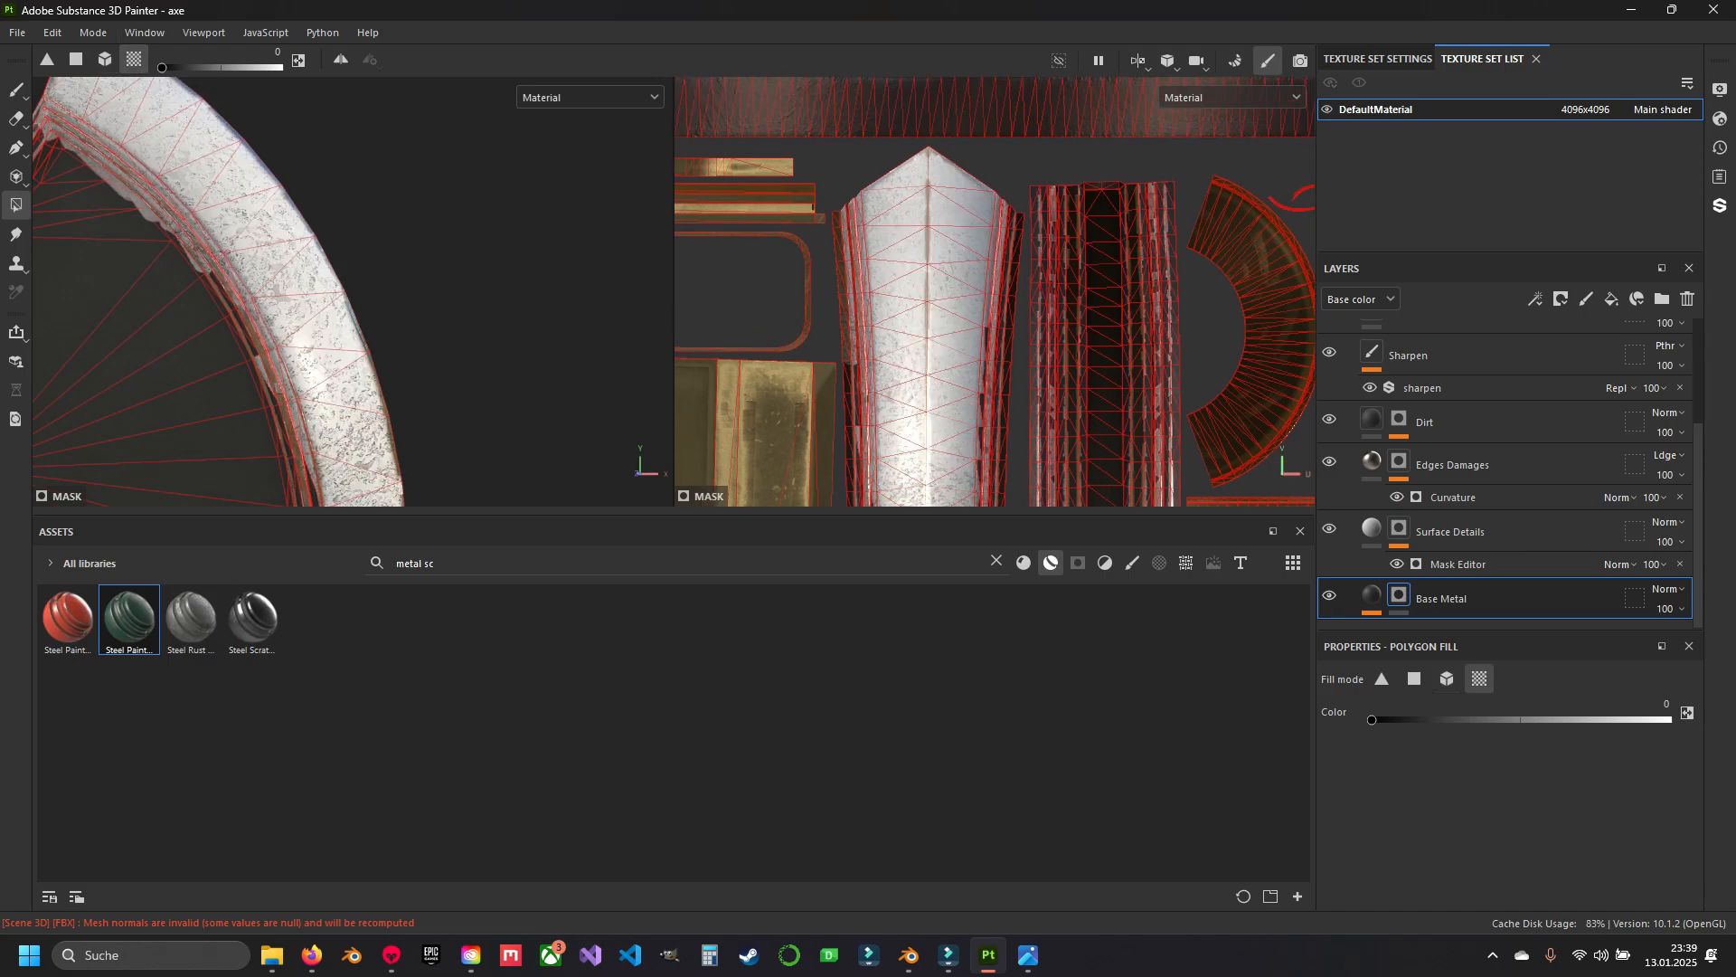
{"action": "scroll", "coordinate": [886, 321], "scroll_direction": "up", "scroll_amount": 3}
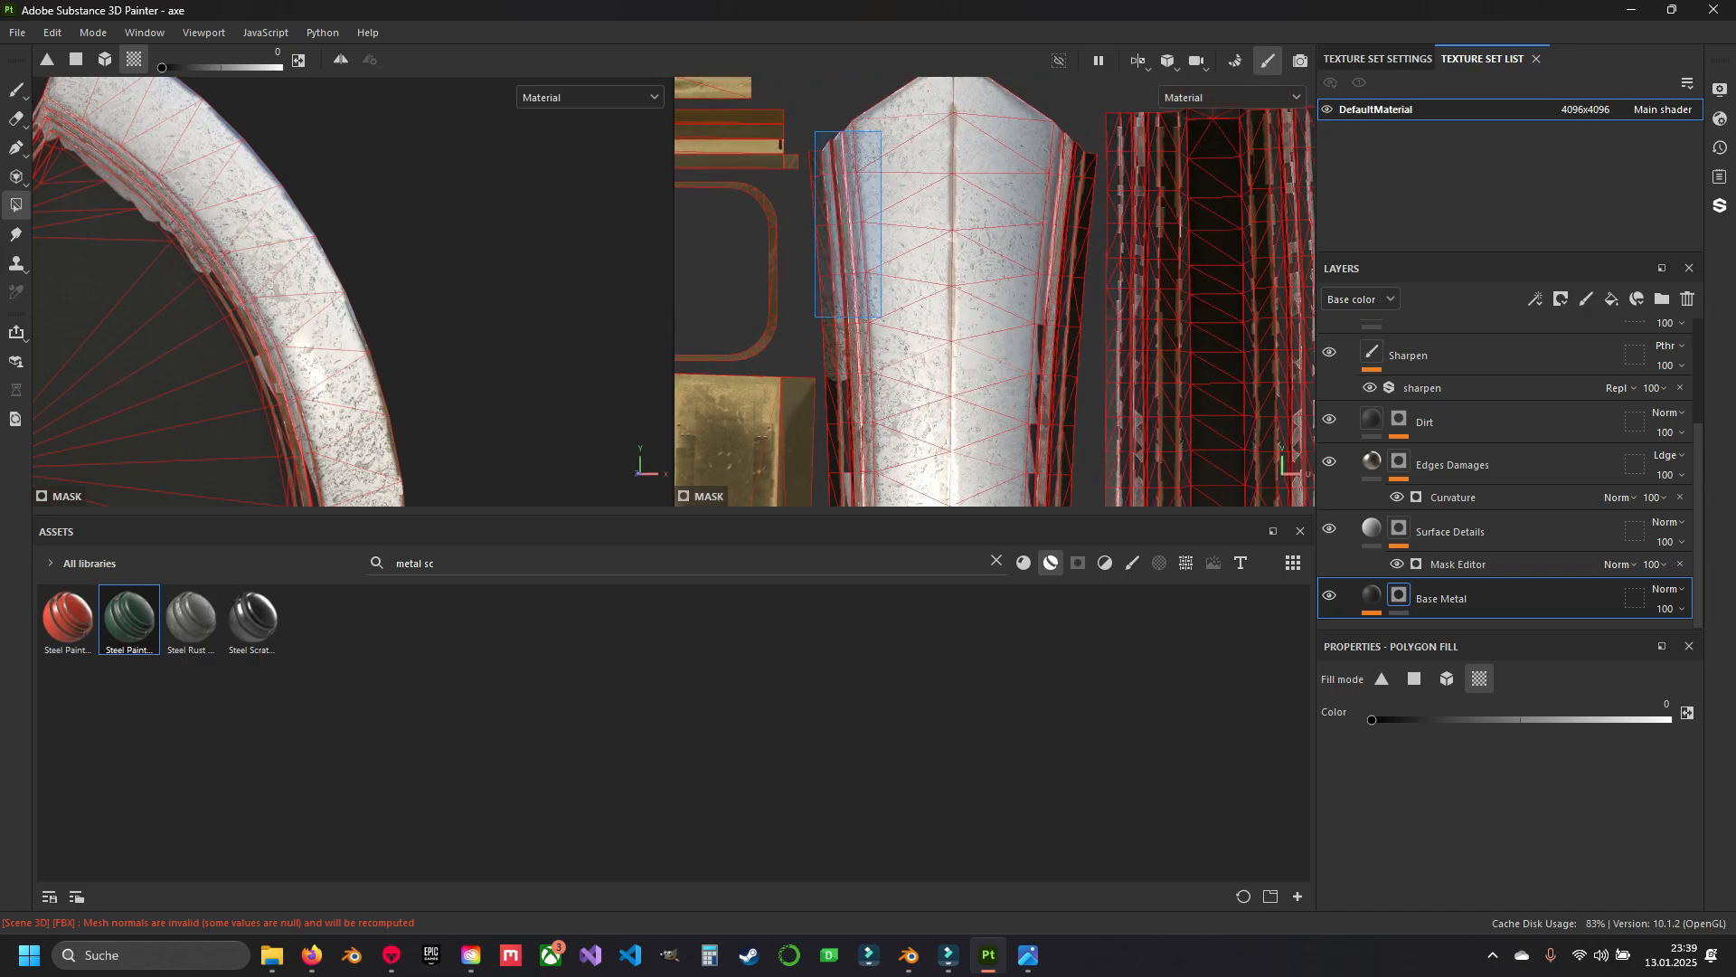
Fill the narrow trim UV pieces along both sides of the blade island with color 0 on the Base Metal mask.
{"action": "middle_click_drag", "start_coordinate": [862, 445], "coordinate": [796, 117], "text": "alt"}
{"action": "left_click_drag", "start_coordinate": [741, 134], "coordinate": [797, 358]}
{"action": "middle_click_drag", "start_coordinate": [797, 358], "coordinate": [794, 155], "text": "alt"}
{"action": "left_click_drag", "start_coordinate": [741, 150], "coordinate": [792, 349]}
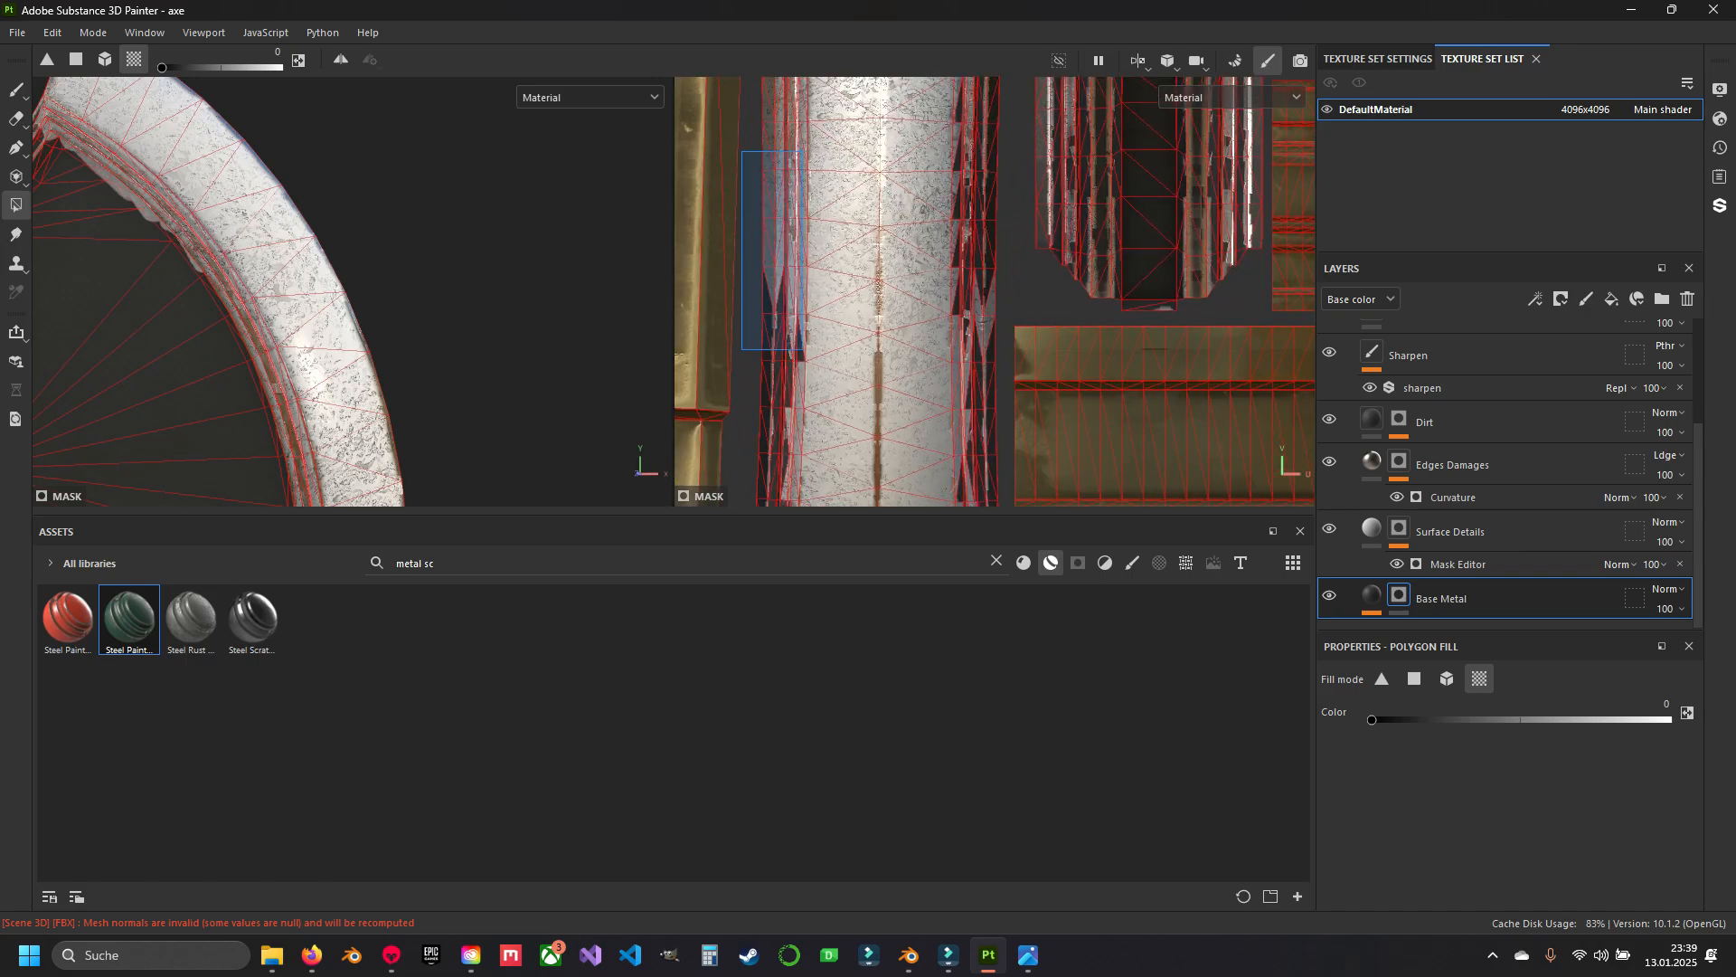
{"action": "middle_click_drag", "start_coordinate": [792, 349], "coordinate": [810, 118], "text": "alt"}
{"action": "left_click_drag", "start_coordinate": [743, 210], "coordinate": [851, 425]}
{"action": "left_click_drag", "start_coordinate": [990, 440], "coordinate": [1028, 269]}
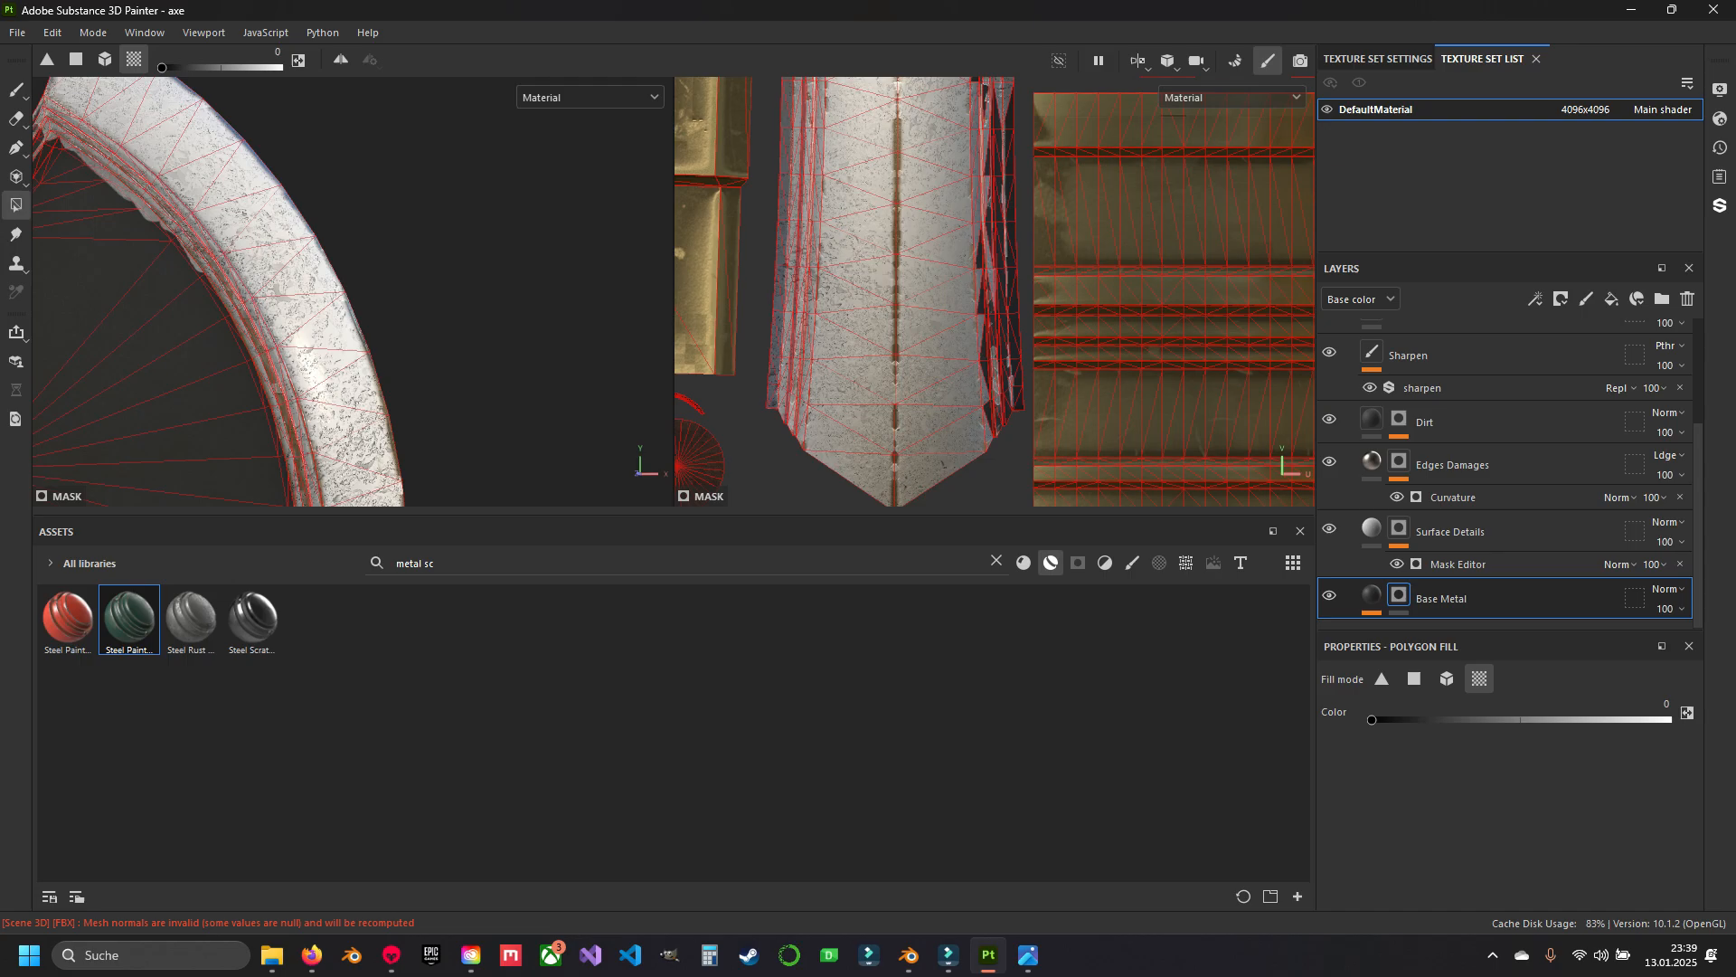
{"action": "middle_click_drag", "start_coordinate": [1022, 262], "coordinate": [1013, 434], "text": "alt"}
{"action": "left_click_drag", "start_coordinate": [898, 375], "coordinate": [1001, 193]}
{"action": "left_click_drag", "start_coordinate": [1001, 375], "coordinate": [1008, 403]}
{"action": "middle_click_drag", "start_coordinate": [1004, 118], "coordinate": [972, 644], "text": "alt"}
{"action": "scroll", "coordinate": [507, 208], "scroll_direction": "down", "scroll_amount": 3}
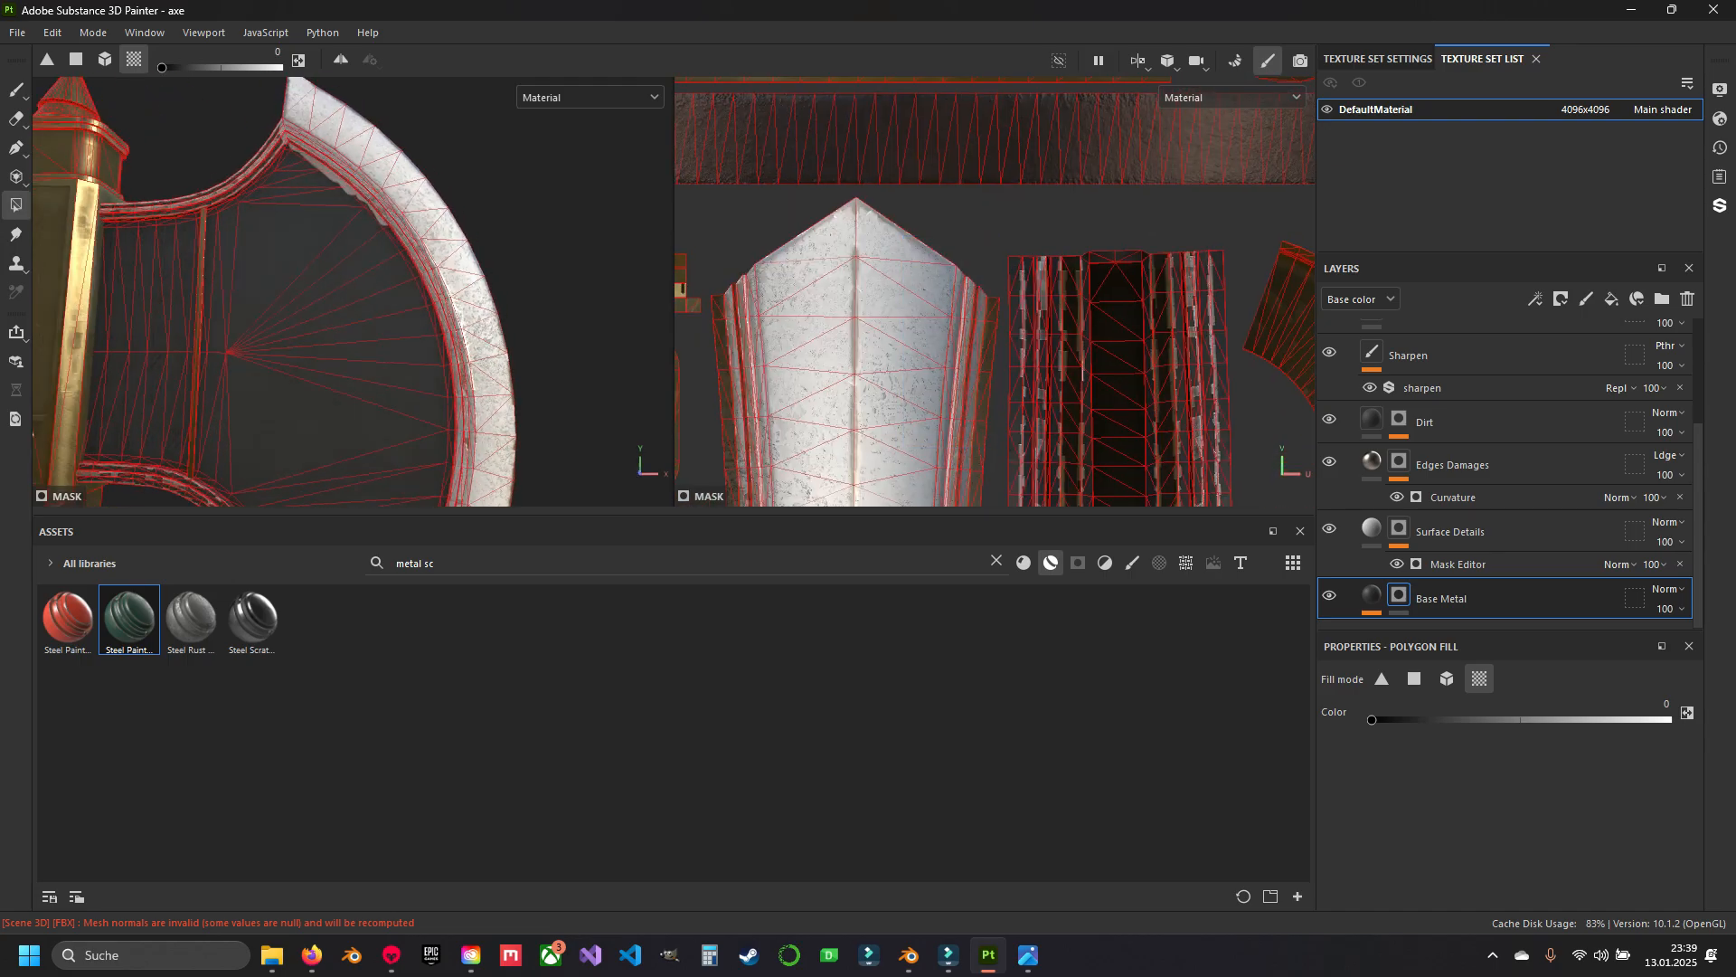
Try to fill the separate ridged trim strip beside the blade island with color 0 on the Base Metal mask.
{"action": "scroll", "coordinate": [263, 145], "scroll_direction": "up", "scroll_amount": 3}
{"action": "middle_click_drag", "start_coordinate": [506, 389], "coordinate": [343, 163], "text": "alt"}
{"action": "scroll", "coordinate": [1079, 329], "scroll_direction": "down", "scroll_amount": 2}
{"action": "left_click_drag", "start_coordinate": [1008, 253], "coordinate": [1211, 416]}
{"action": "scroll", "coordinate": [388, 289], "scroll_direction": "down", "scroll_amount": 3}
{"action": "mouse_move", "coordinate": [389, 289]}
{"action": "left_mouse_down", "text": "alt"}
{"action": "mouse_move", "coordinate": [471, 362]}
{"action": "mouse_move", "coordinate": [398, 235]}
{"action": "mouse_move", "coordinate": [434, 392]}
{"action": "mouse_move", "coordinate": [398, 362]}
{"action": "left_mouse_up", "text": "alt"}
{"action": "left_click", "coordinate": [299, 251]}
Return to the Paint tool and clear the Base Metal layer's mask.
{"action": "key", "text": "1"}
{"action": "scroll", "coordinate": [434, 391], "scroll_direction": "up", "scroll_amount": 3}
{"action": "middle_click_drag", "start_coordinate": [977, 361], "coordinate": [1007, 265], "text": "alt"}
{"action": "right_click", "coordinate": [1400, 597]}
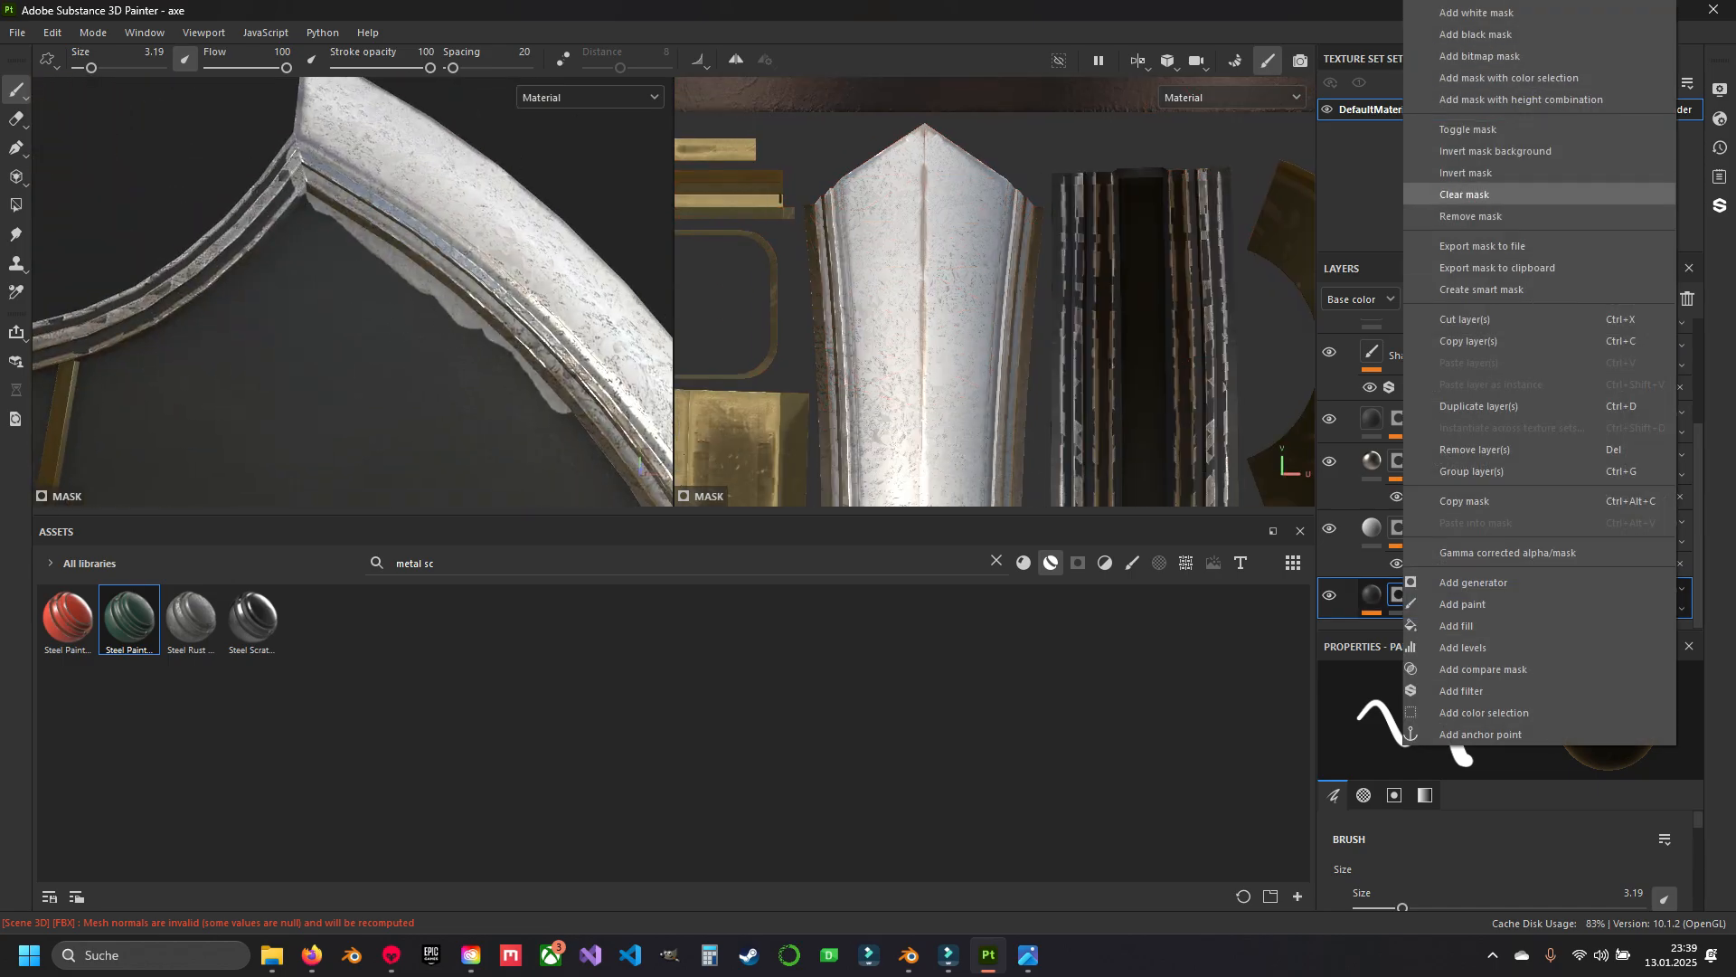
{"action": "left_click", "coordinate": [1466, 194]}
Try a brush stroke across the blade's centre ridge on the Base Metal mask and undo it.
{"action": "left_click_drag", "start_coordinate": [453, 262], "coordinate": [329, 304], "text": "alt"}
{"action": "middle_click_drag", "start_coordinate": [892, 198], "coordinate": [950, 201], "text": "alt"}
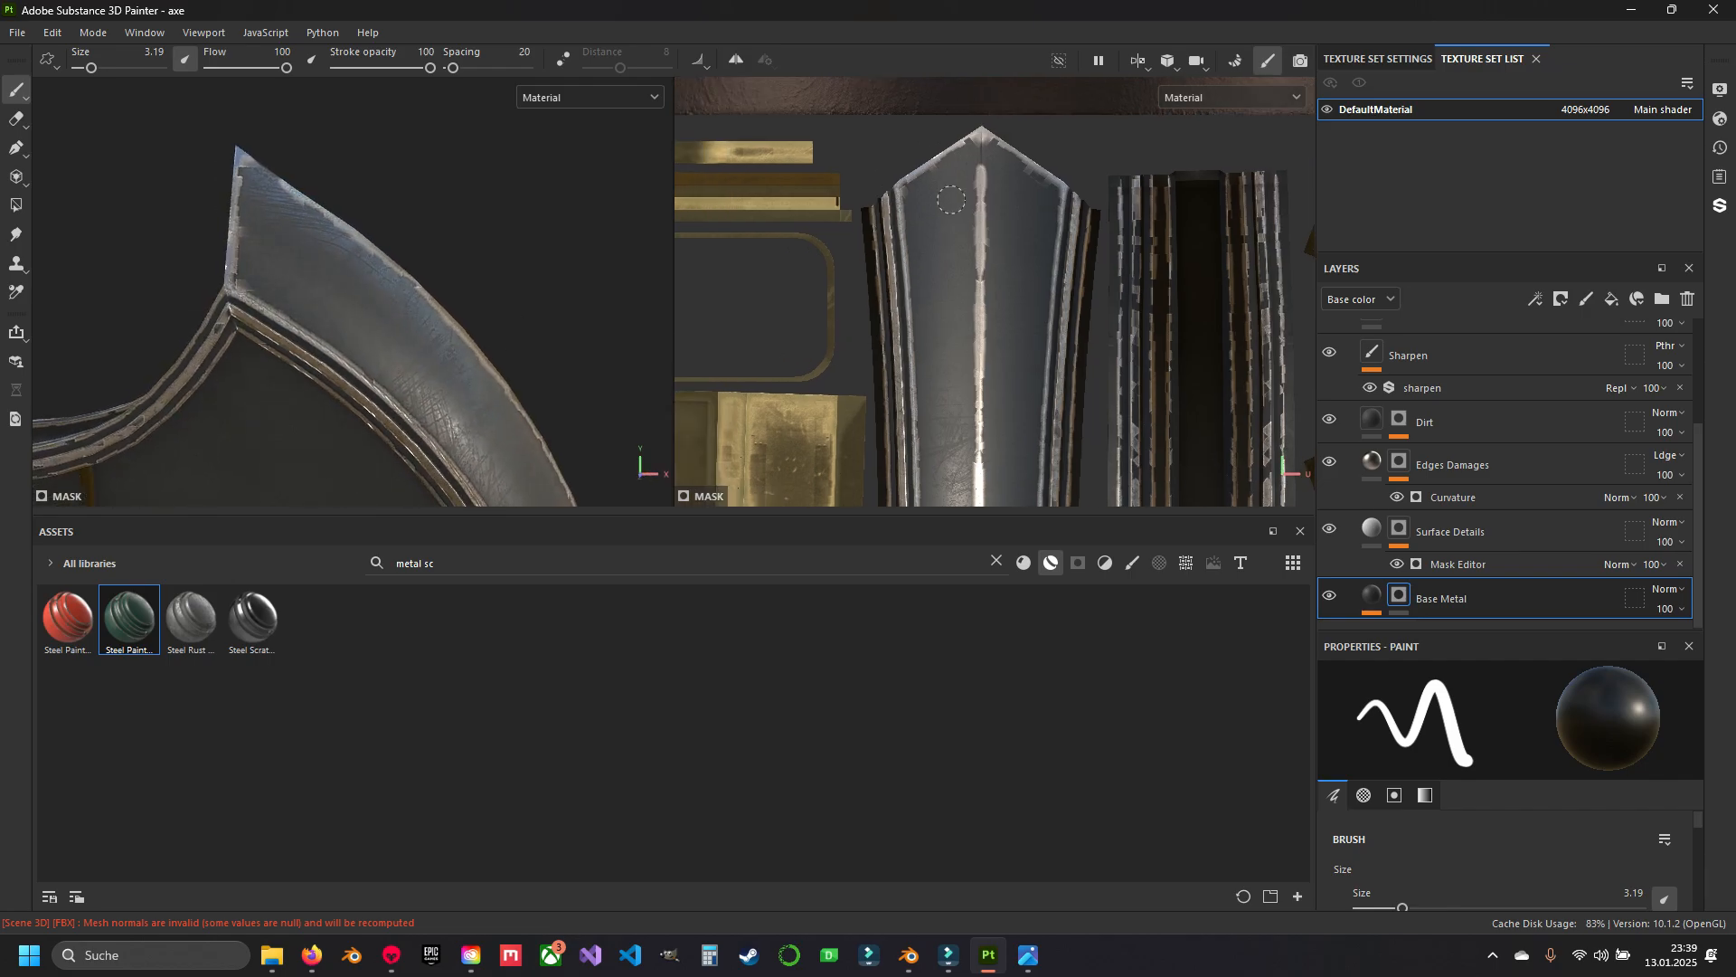
{"action": "middle_click_drag", "start_coordinate": [884, 334], "coordinate": [860, 218], "text": "alt"}
{"action": "middle_click_drag", "start_coordinate": [842, 290], "coordinate": [817, 425], "text": "alt"}
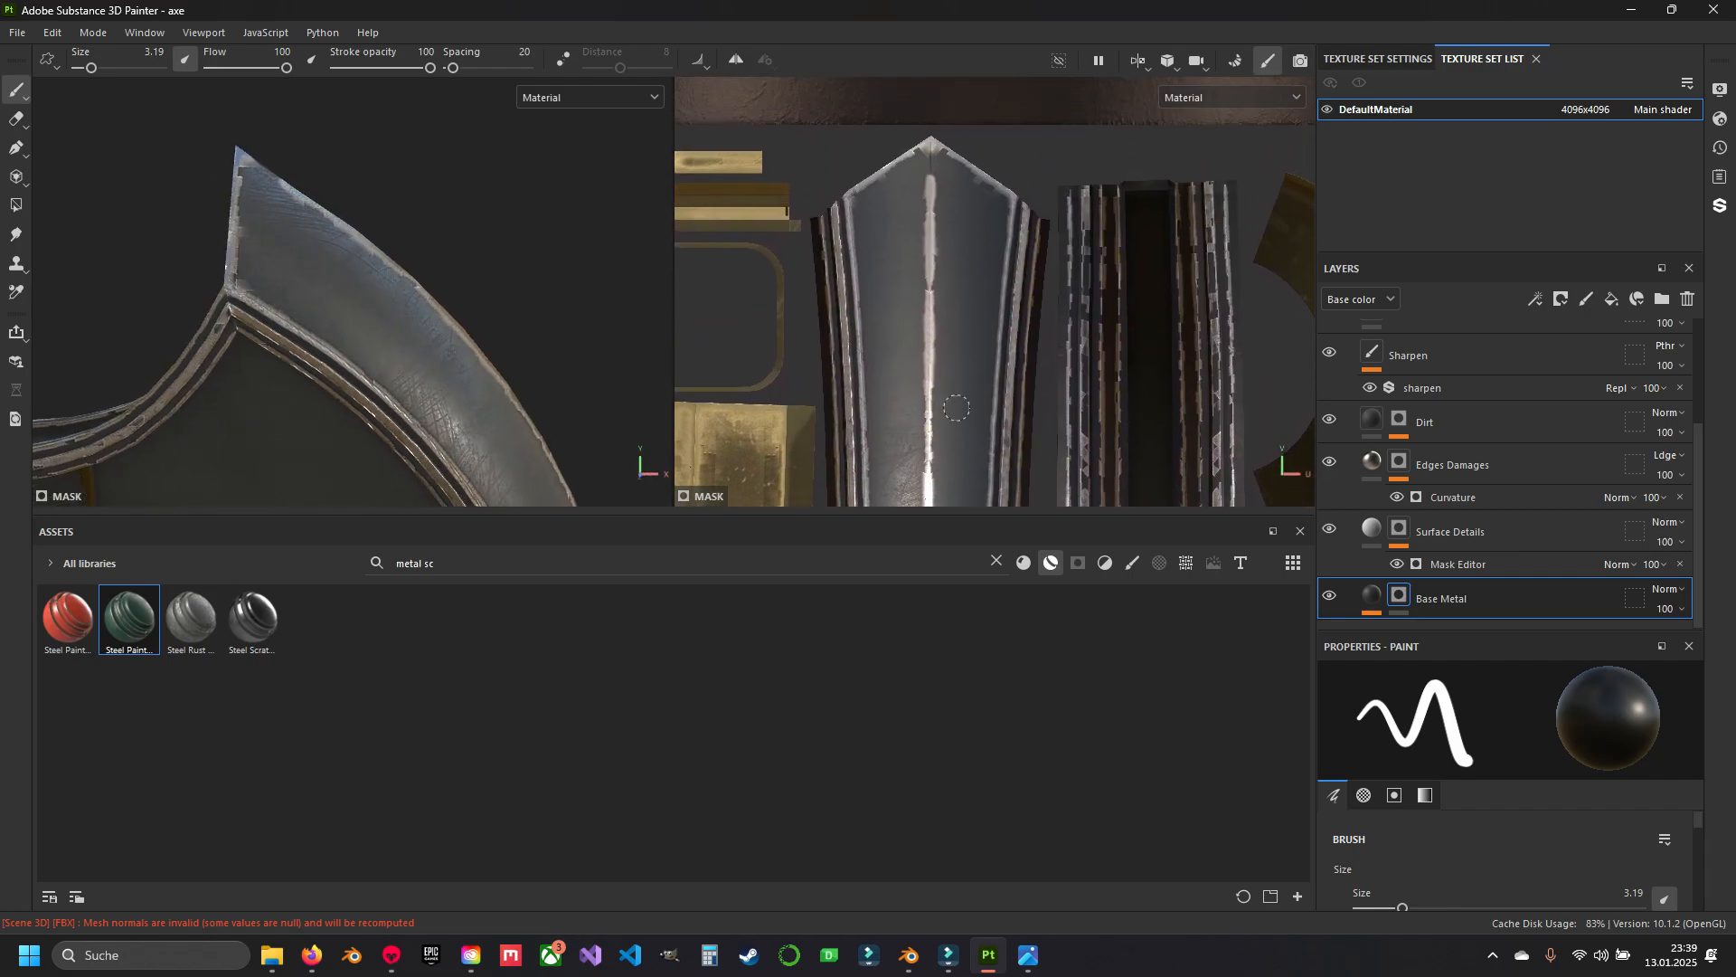
{"action": "middle_click_drag", "start_coordinate": [956, 408], "coordinate": [925, 299], "text": "alt"}
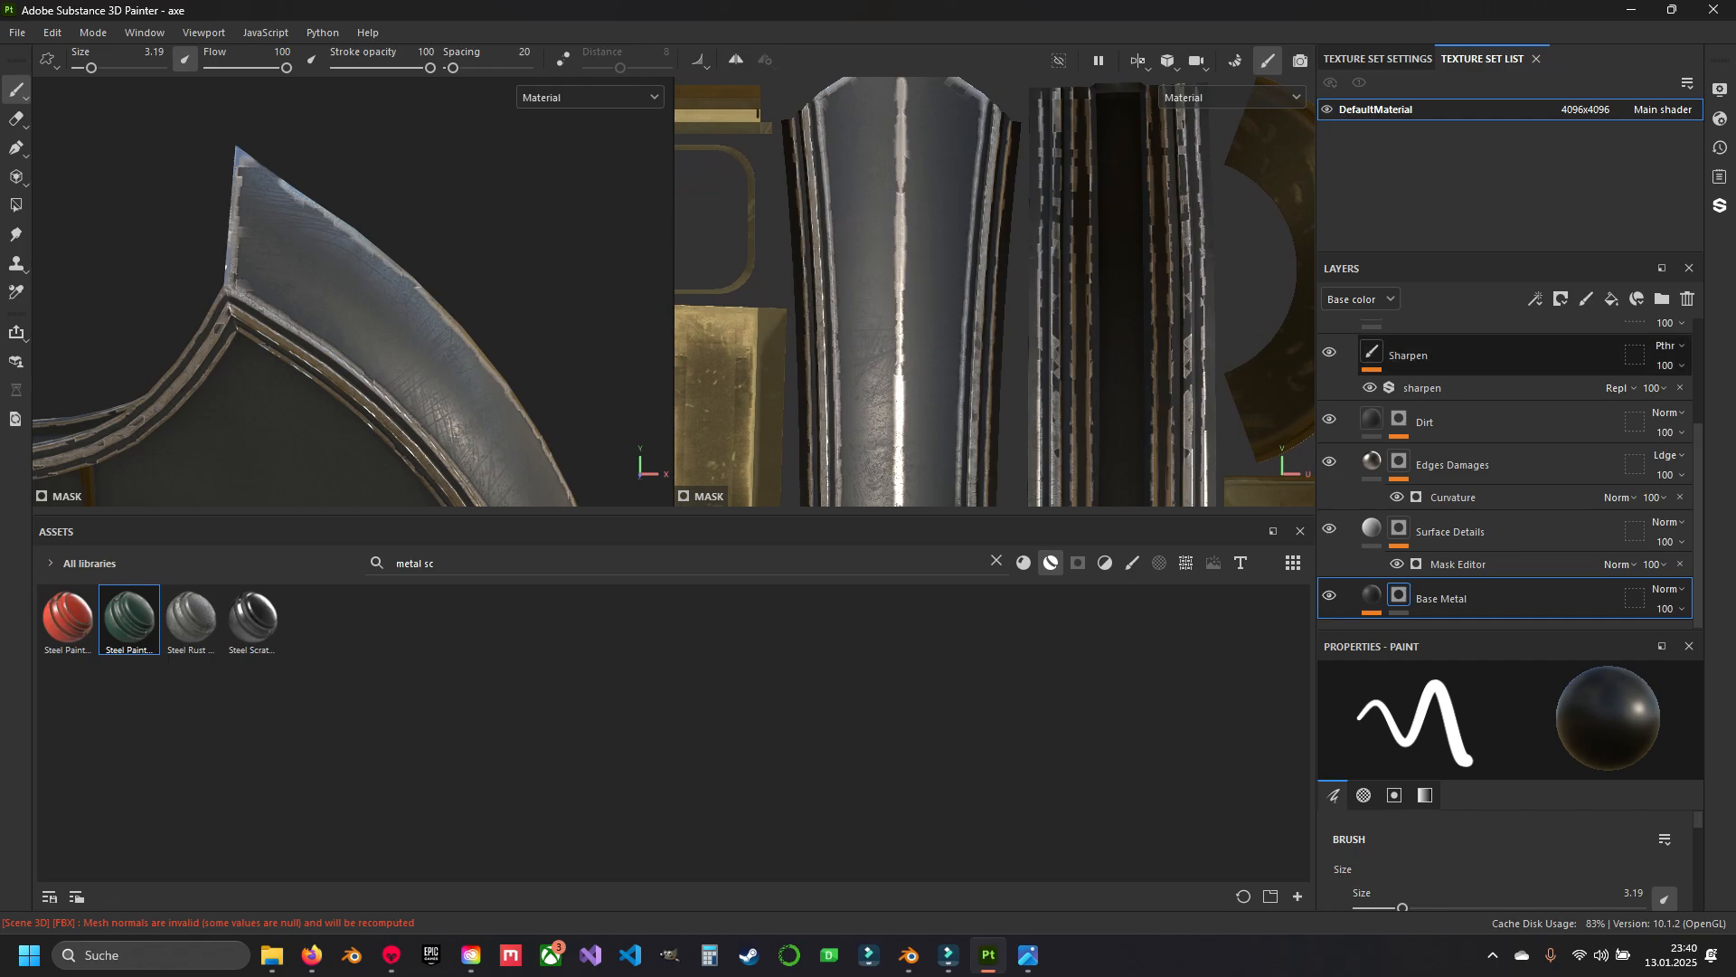
{"action": "mouse_move", "coordinate": [920, 263]}
{"action": "left_mouse_down"}
{"action": "mouse_move", "coordinate": [918, 212]}
{"action": "mouse_move", "coordinate": [908, 337]}
{"action": "left_mouse_up"}
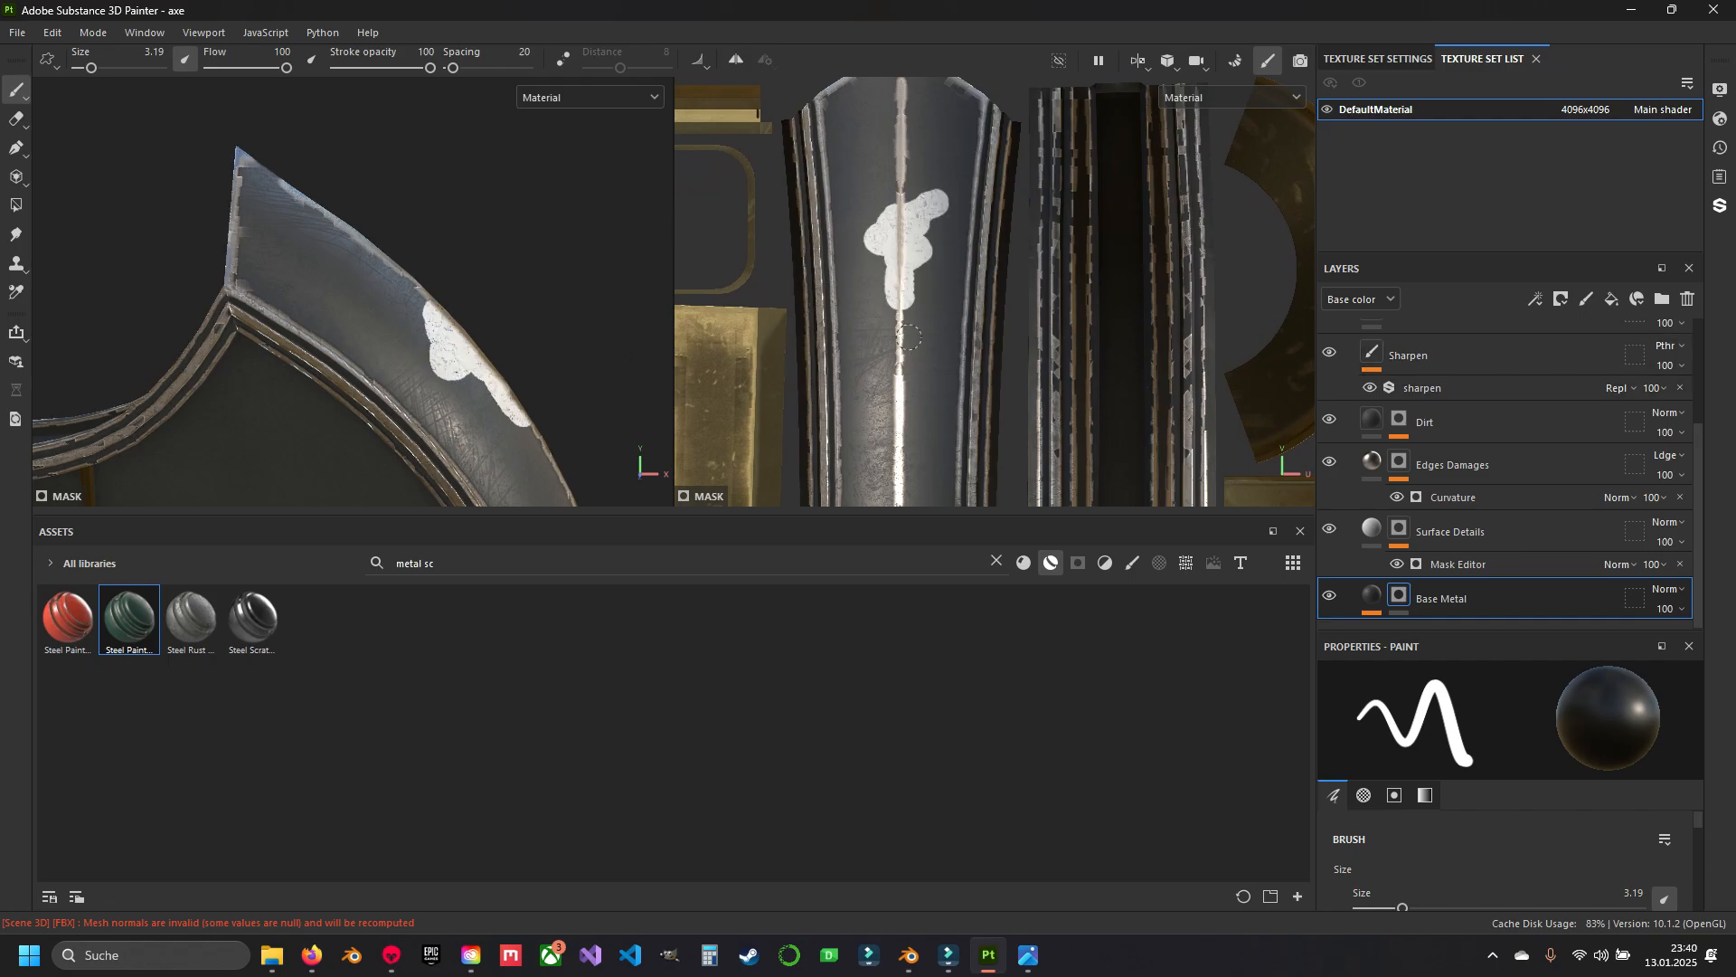
{"action": "key", "text": "ctrl+z"}
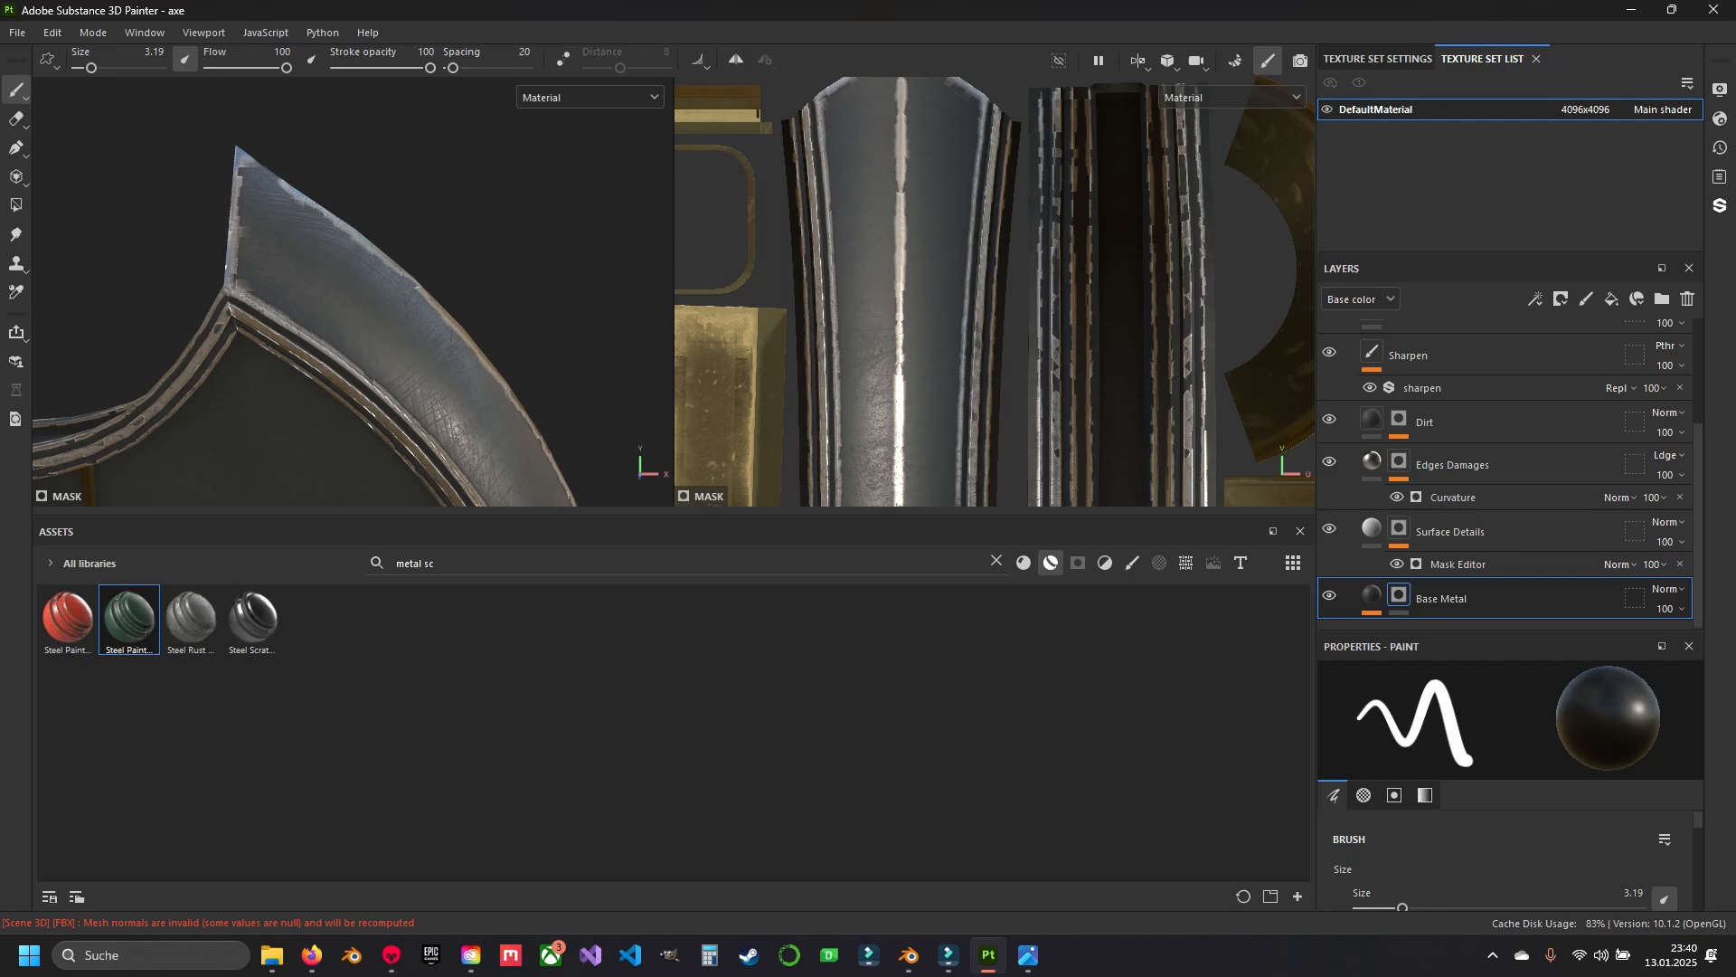
Set the brush alignment to Tangent | Wrap for painting the Base Metal mask.
{"action": "left_click_drag", "start_coordinate": [1510, 630], "coordinate": [1510, 562]}
{"action": "scroll", "coordinate": [1510, 439], "scroll_direction": "down", "scroll_amount": 2}
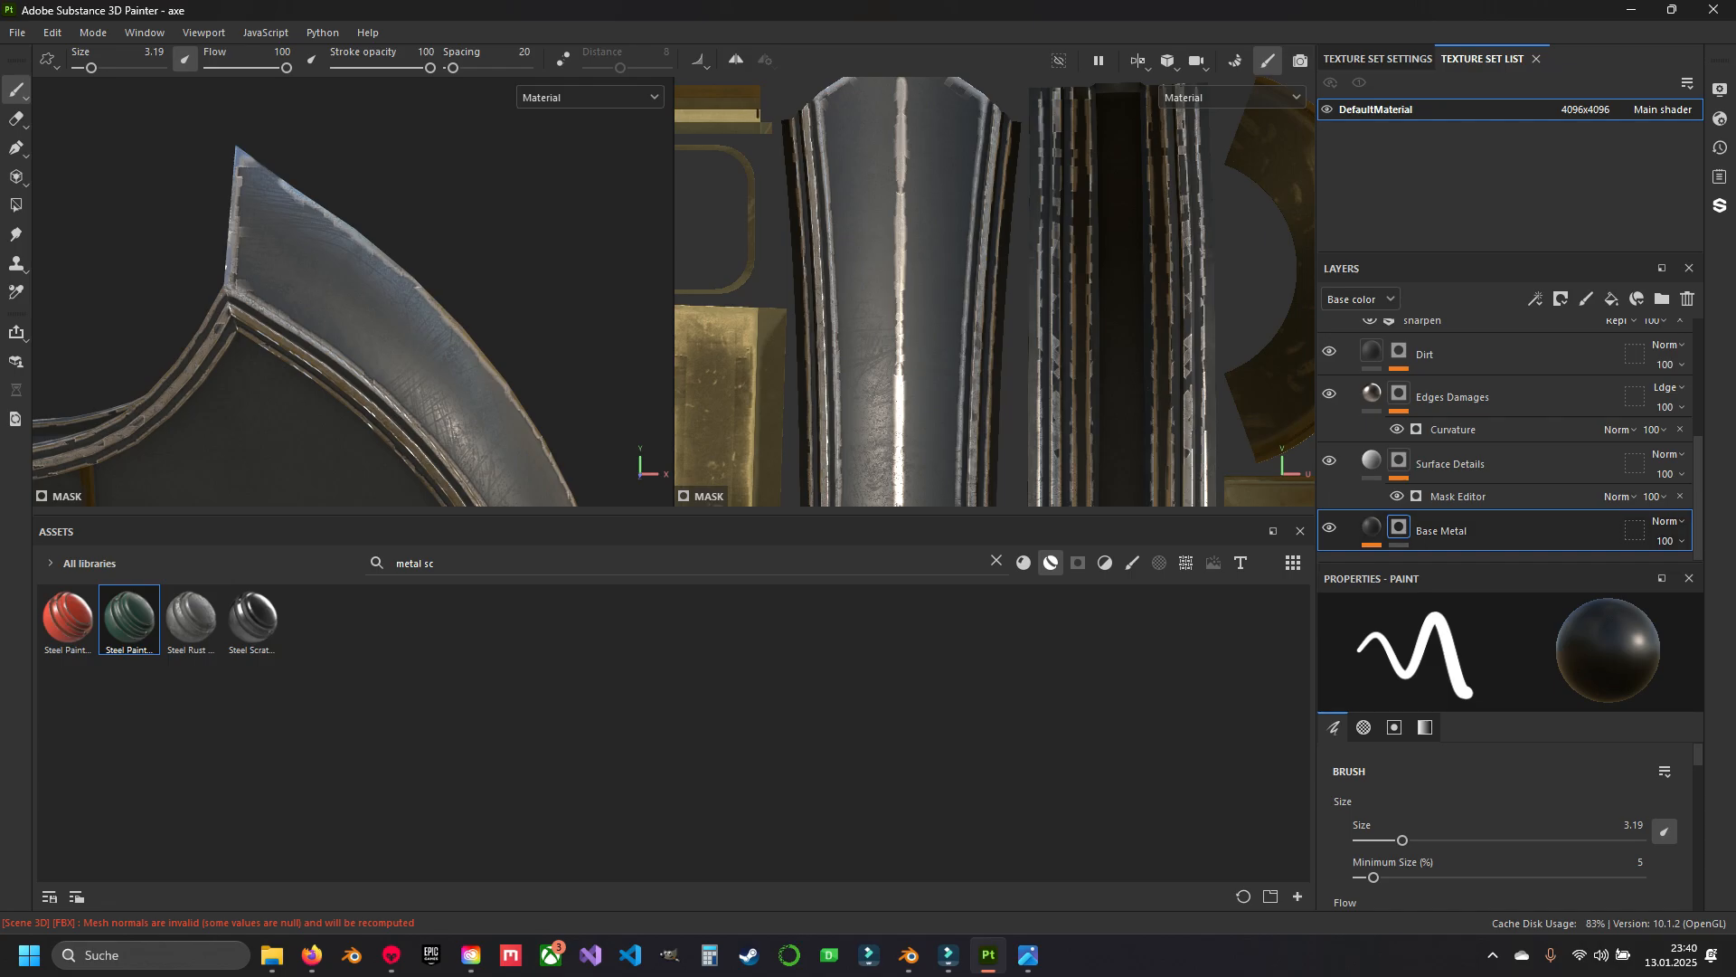
{"action": "scroll", "coordinate": [1501, 823], "scroll_direction": "down", "scroll_amount": 3}
{"action": "scroll", "coordinate": [1501, 823], "scroll_direction": "up", "scroll_amount": 4}
{"action": "scroll", "coordinate": [1501, 823], "scroll_direction": "down", "scroll_amount": 8}
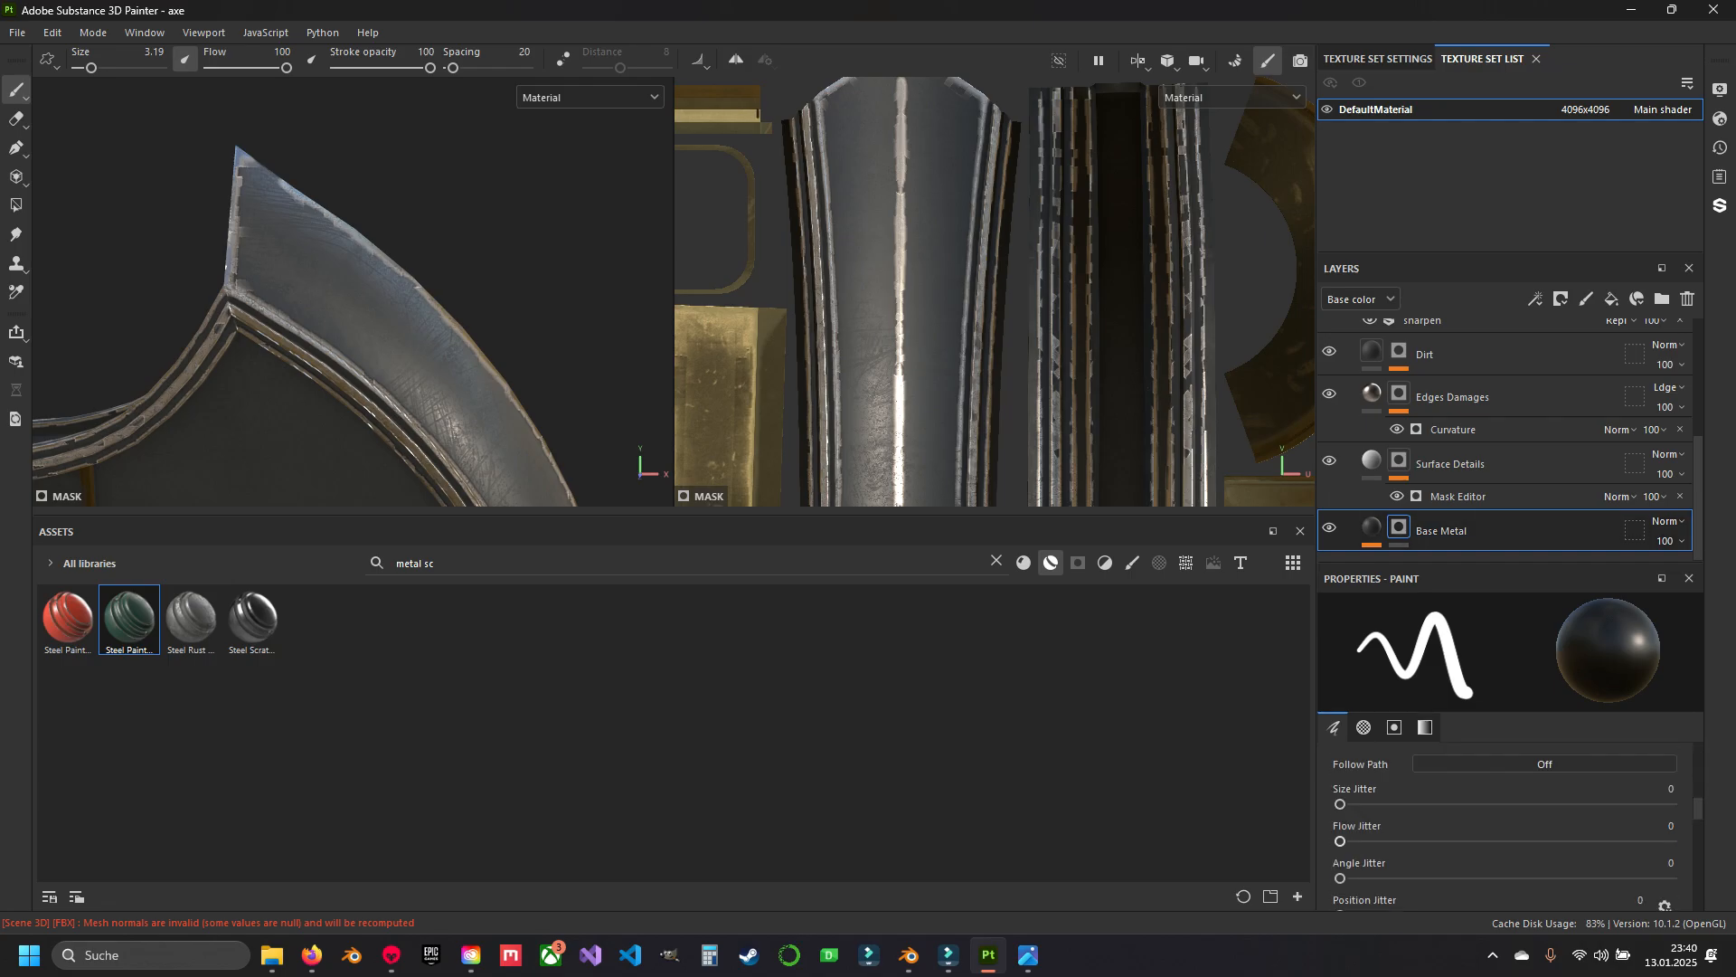
{"action": "scroll", "coordinate": [1501, 823], "scroll_direction": "up", "scroll_amount": 1}
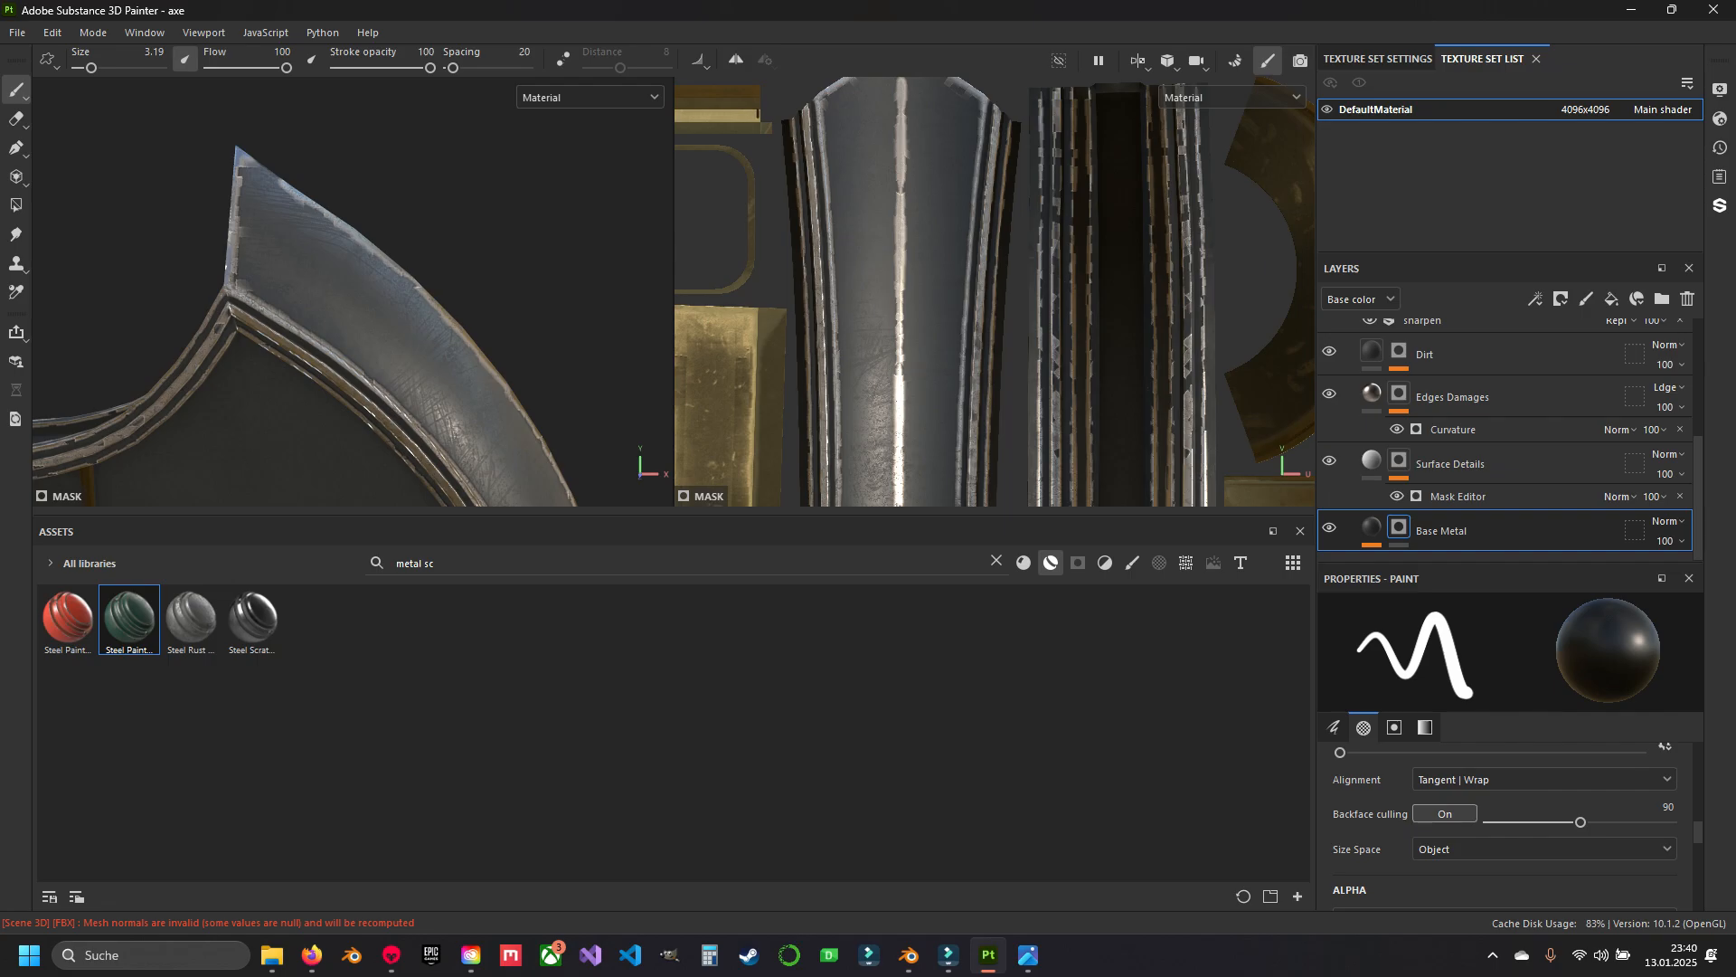
{"action": "left_click", "coordinate": [1543, 780]}
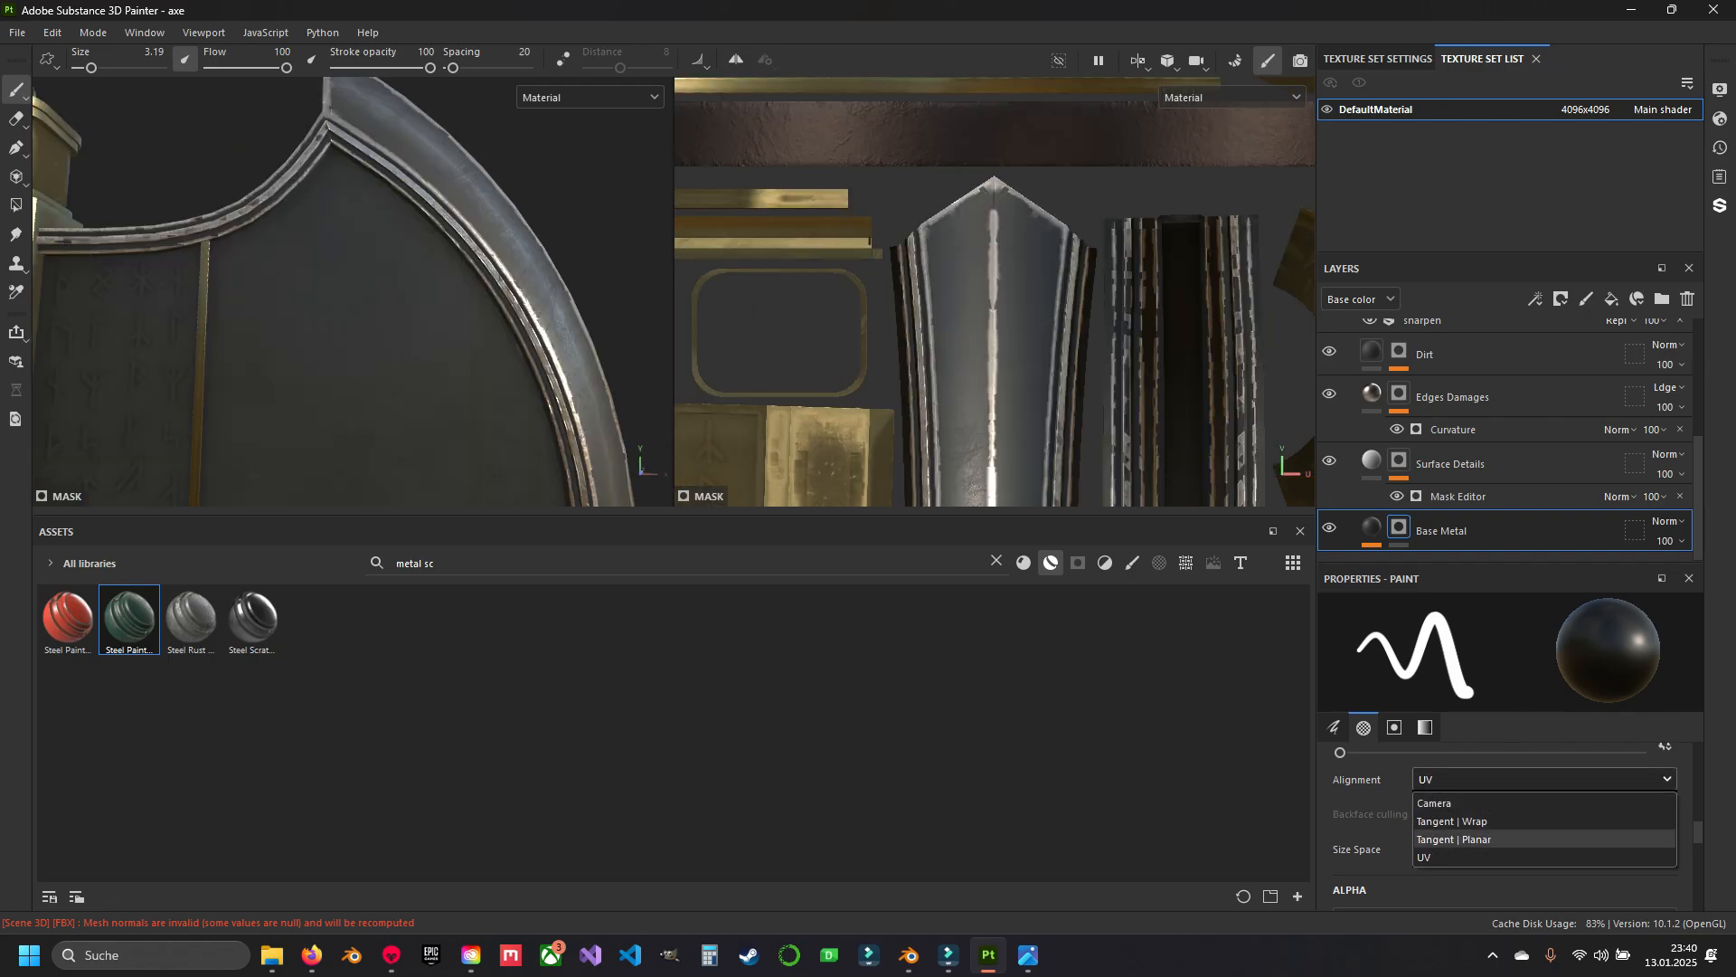
{"action": "left_click", "coordinate": [1451, 821]}
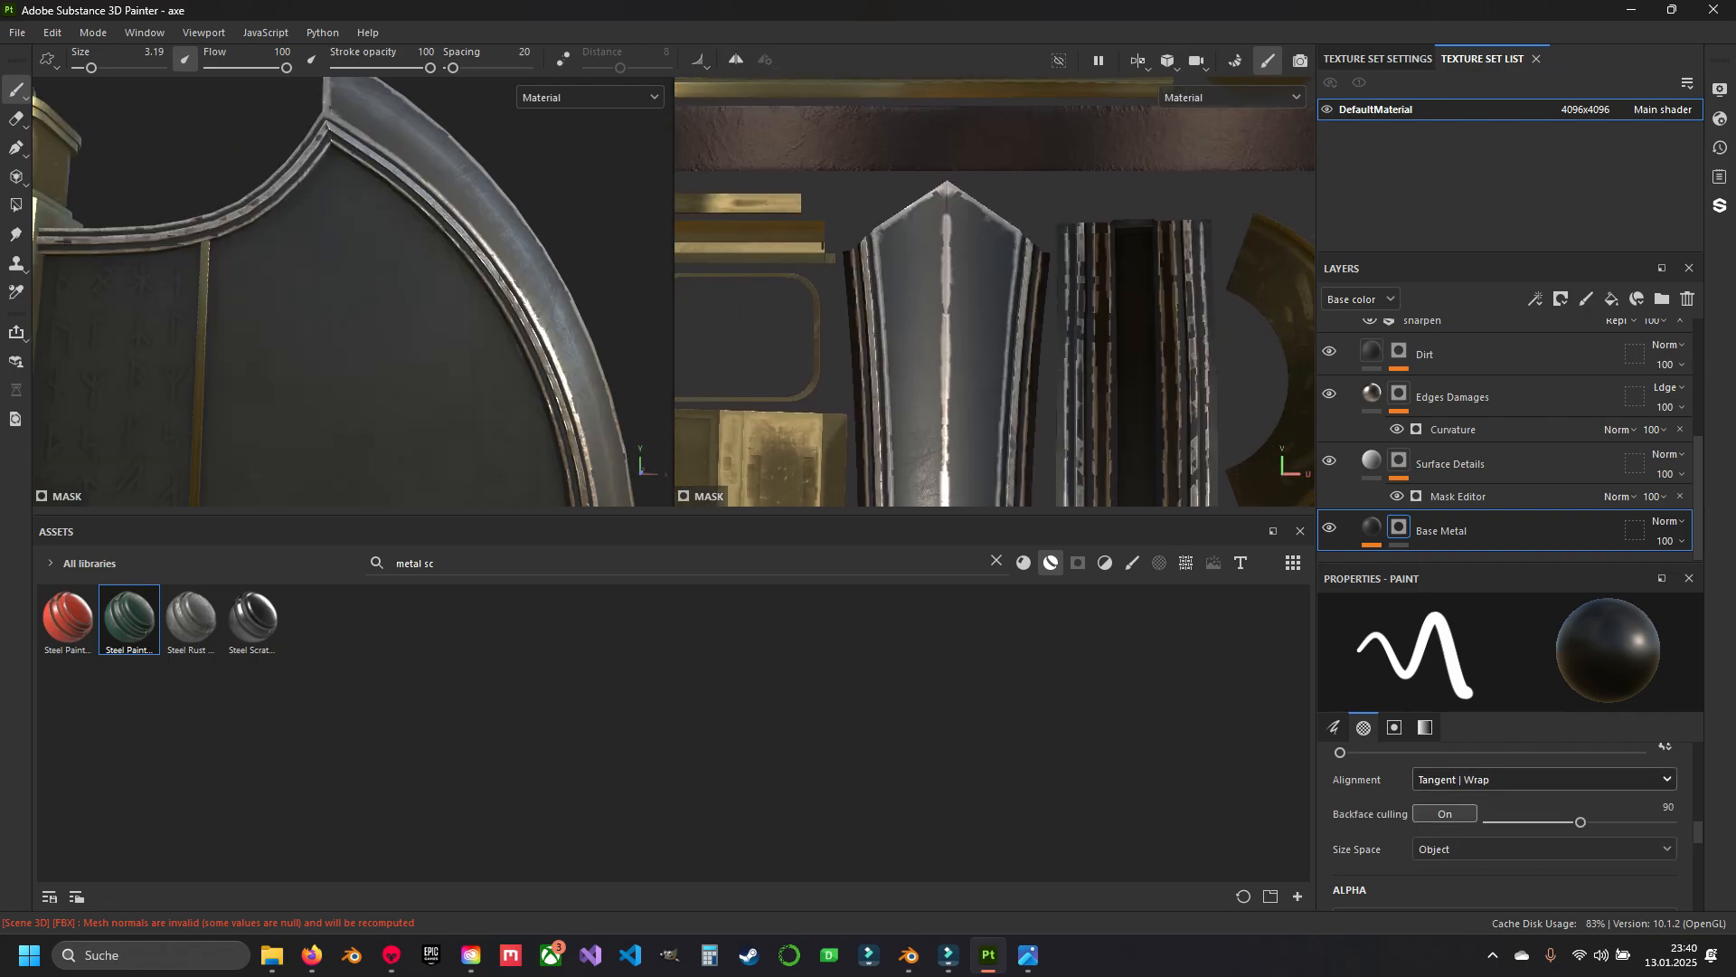
Try brush strokes over the blade's upper part and side trim on the Base Metal mask and undo them.
{"action": "left_click_drag", "start_coordinate": [913, 267], "coordinate": [932, 391]}
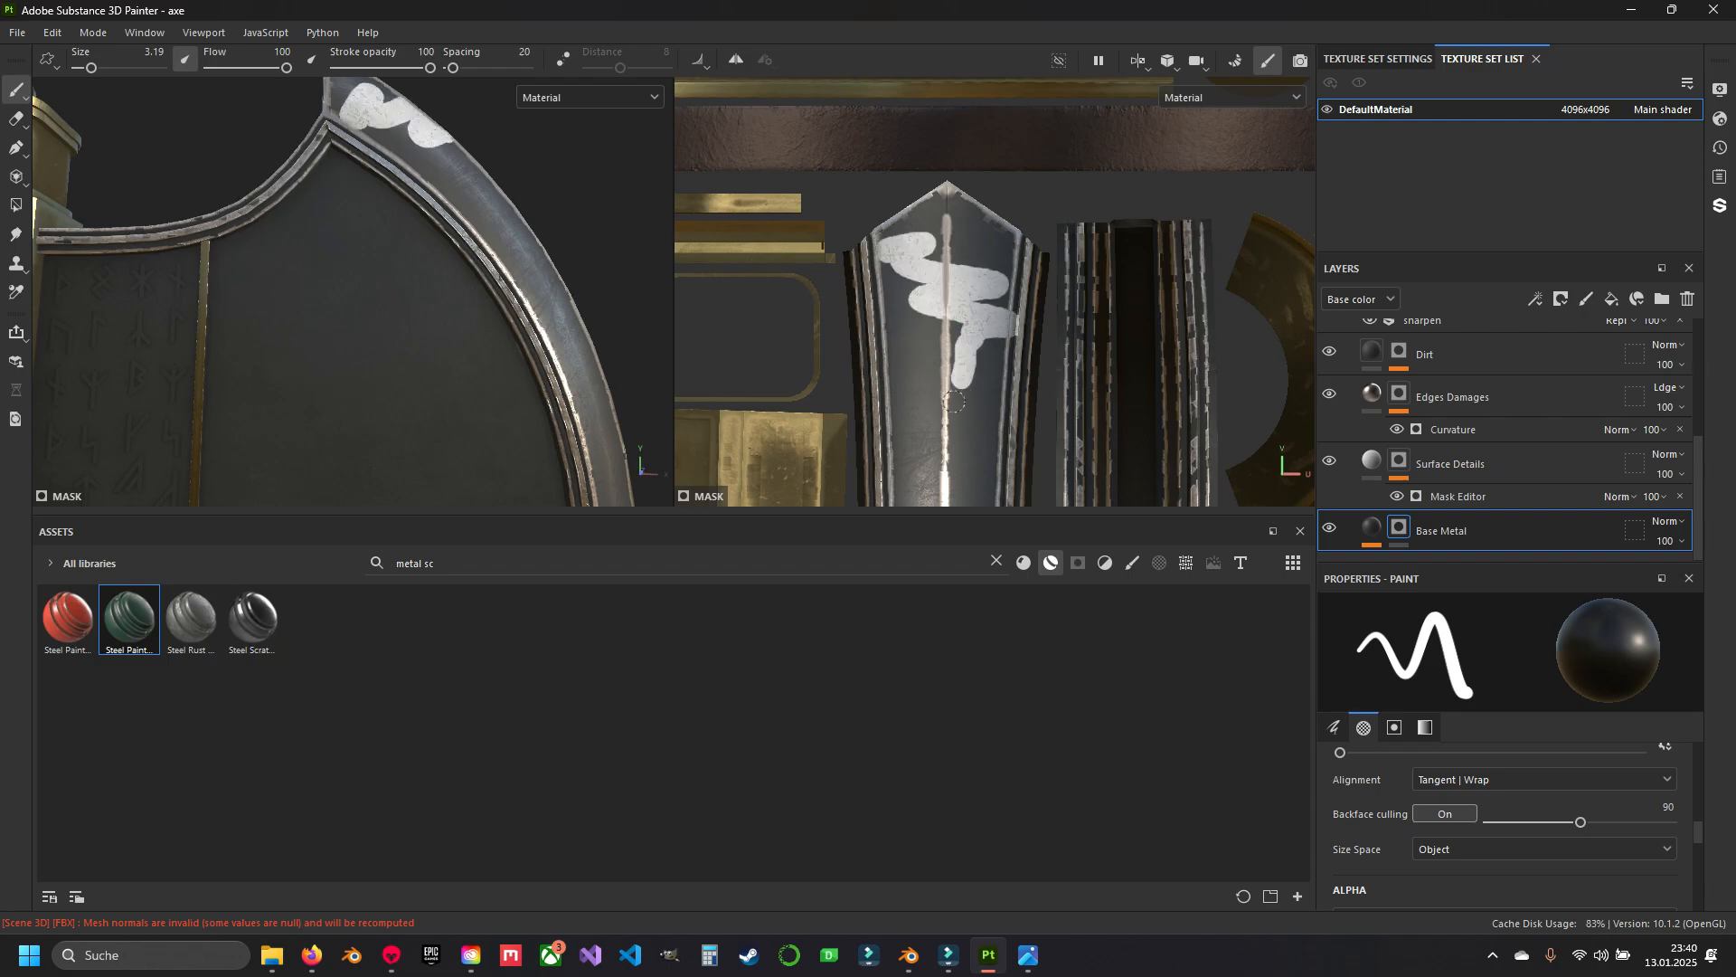
{"action": "middle_click_drag", "start_coordinate": [932, 391], "coordinate": [970, 326]}
{"action": "left_click_drag", "start_coordinate": [522, 221], "coordinate": [495, 239], "text": "alt"}
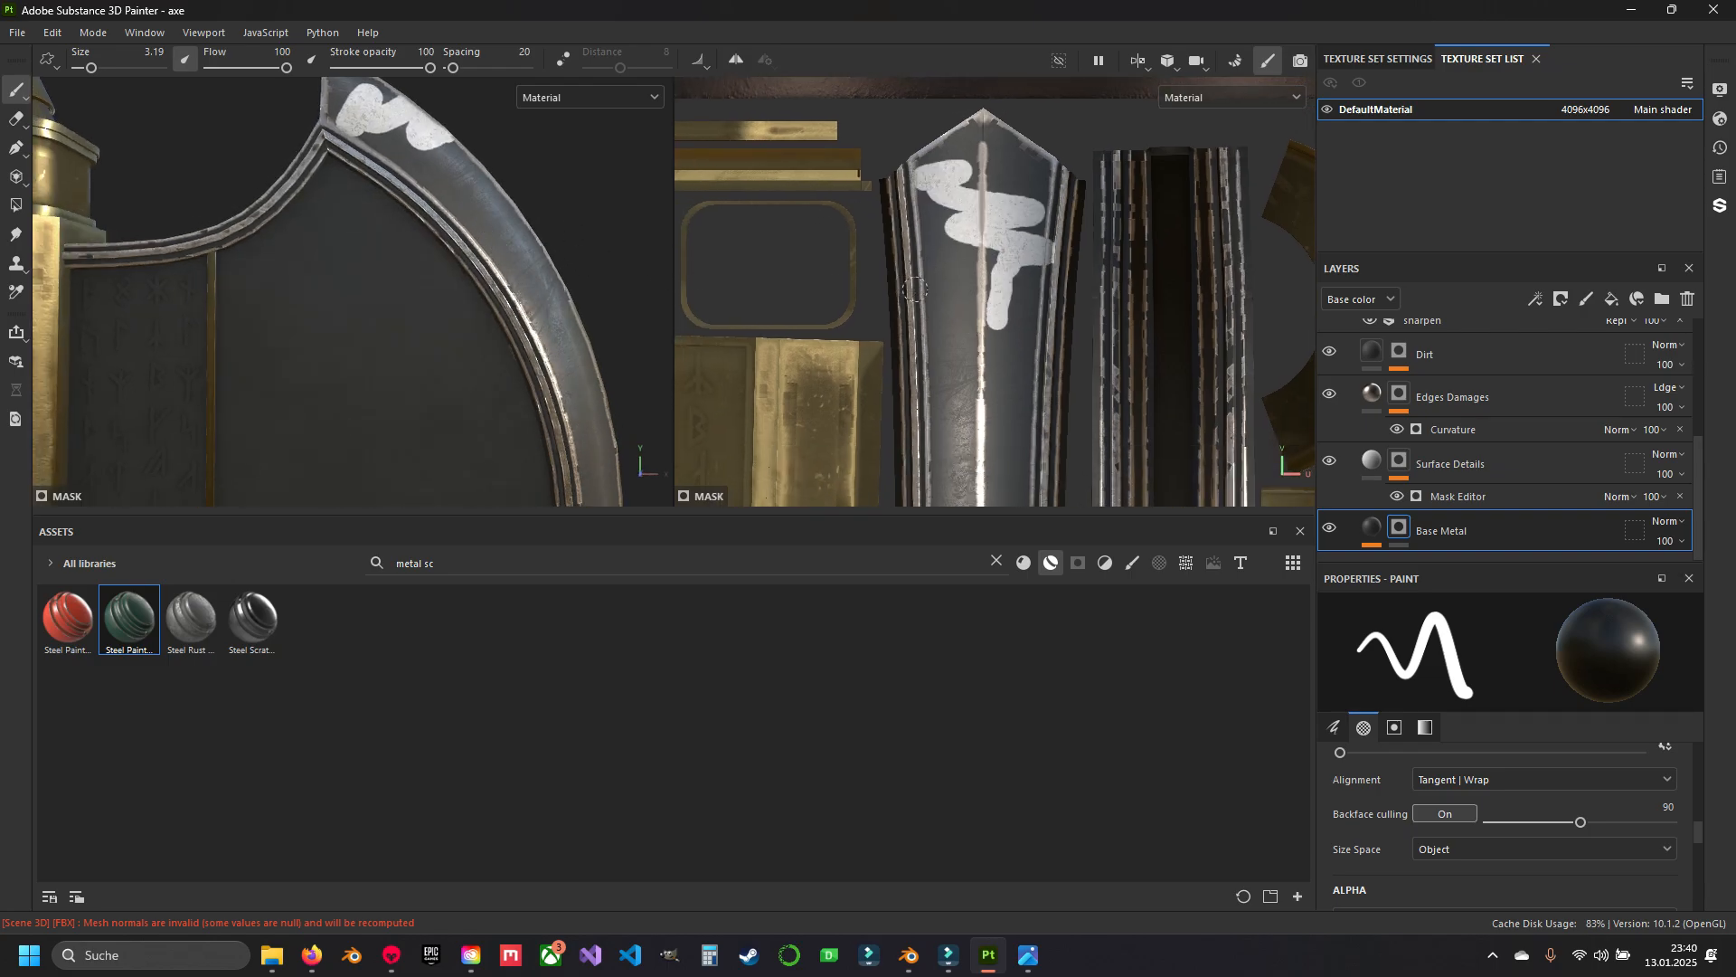
{"action": "mouse_move", "coordinate": [930, 261]}
{"action": "left_mouse_down"}
{"action": "mouse_move", "coordinate": [895, 294]}
{"action": "mouse_move", "coordinate": [941, 350]}
{"action": "left_mouse_up"}
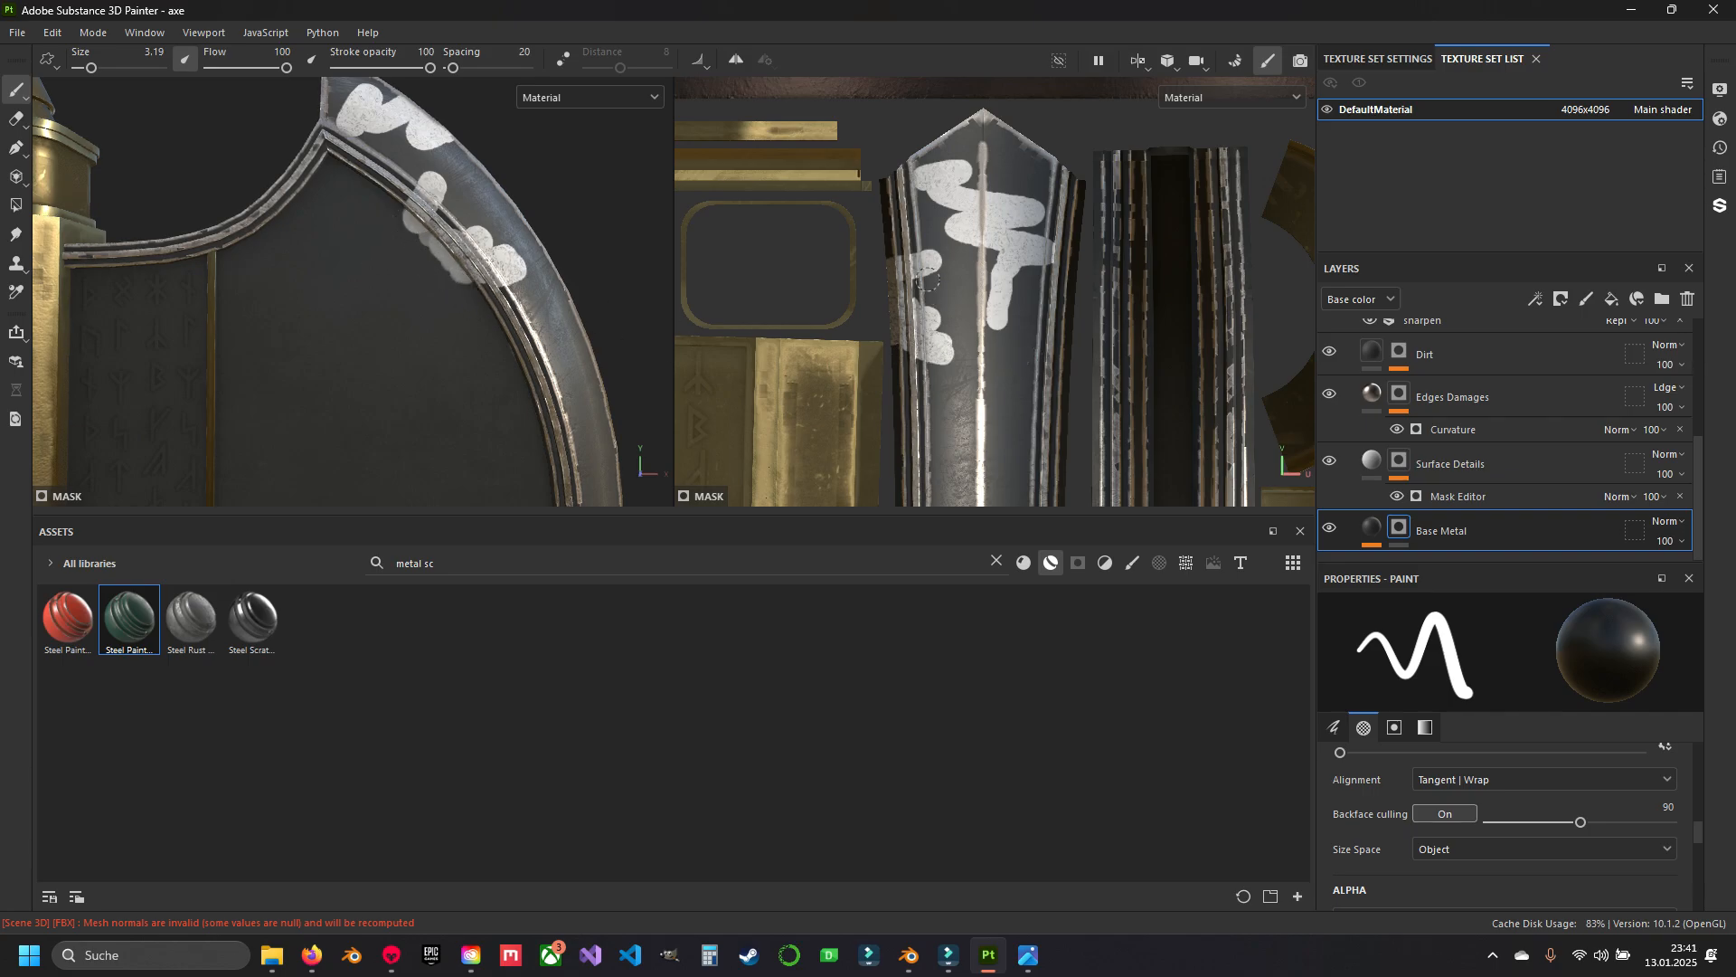
{"action": "mouse_move", "coordinate": [923, 321]}
{"action": "left_mouse_down"}
{"action": "mouse_move", "coordinate": [895, 366]}
{"action": "mouse_move", "coordinate": [902, 432]}
{"action": "left_mouse_up"}
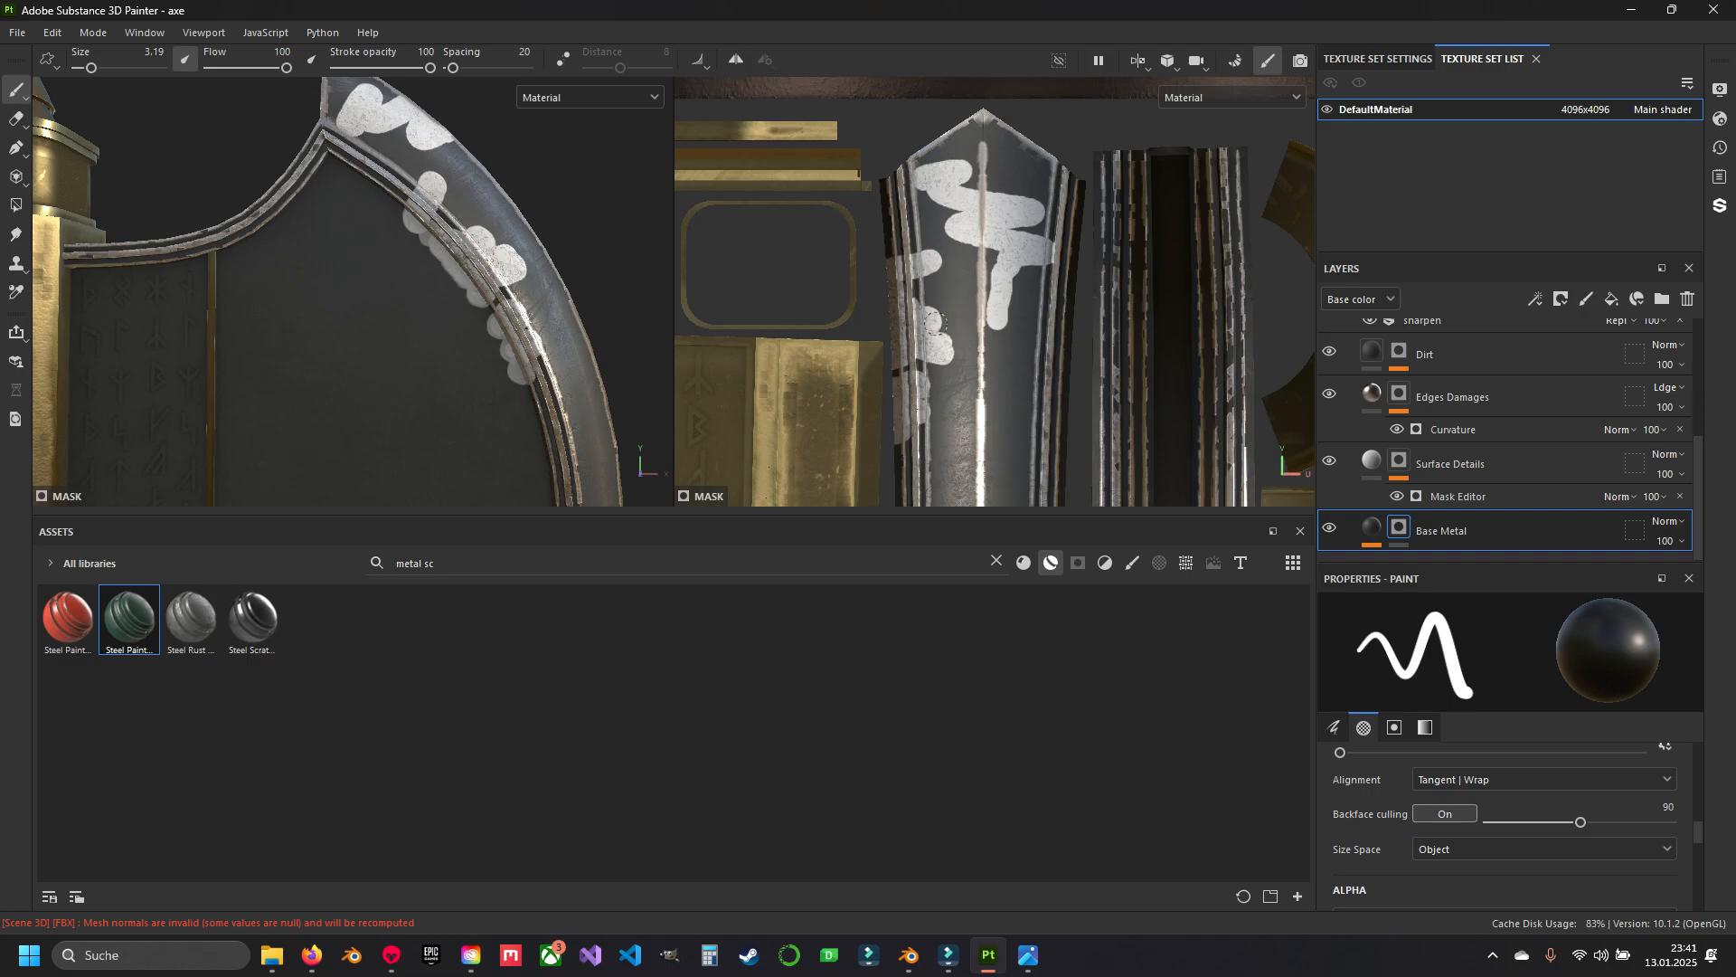
{"action": "key", "text": "ctrl+z"}
{"action": "key", "text": "ctrl+z"}
{"action": "key", "text": "ctrl+z"}
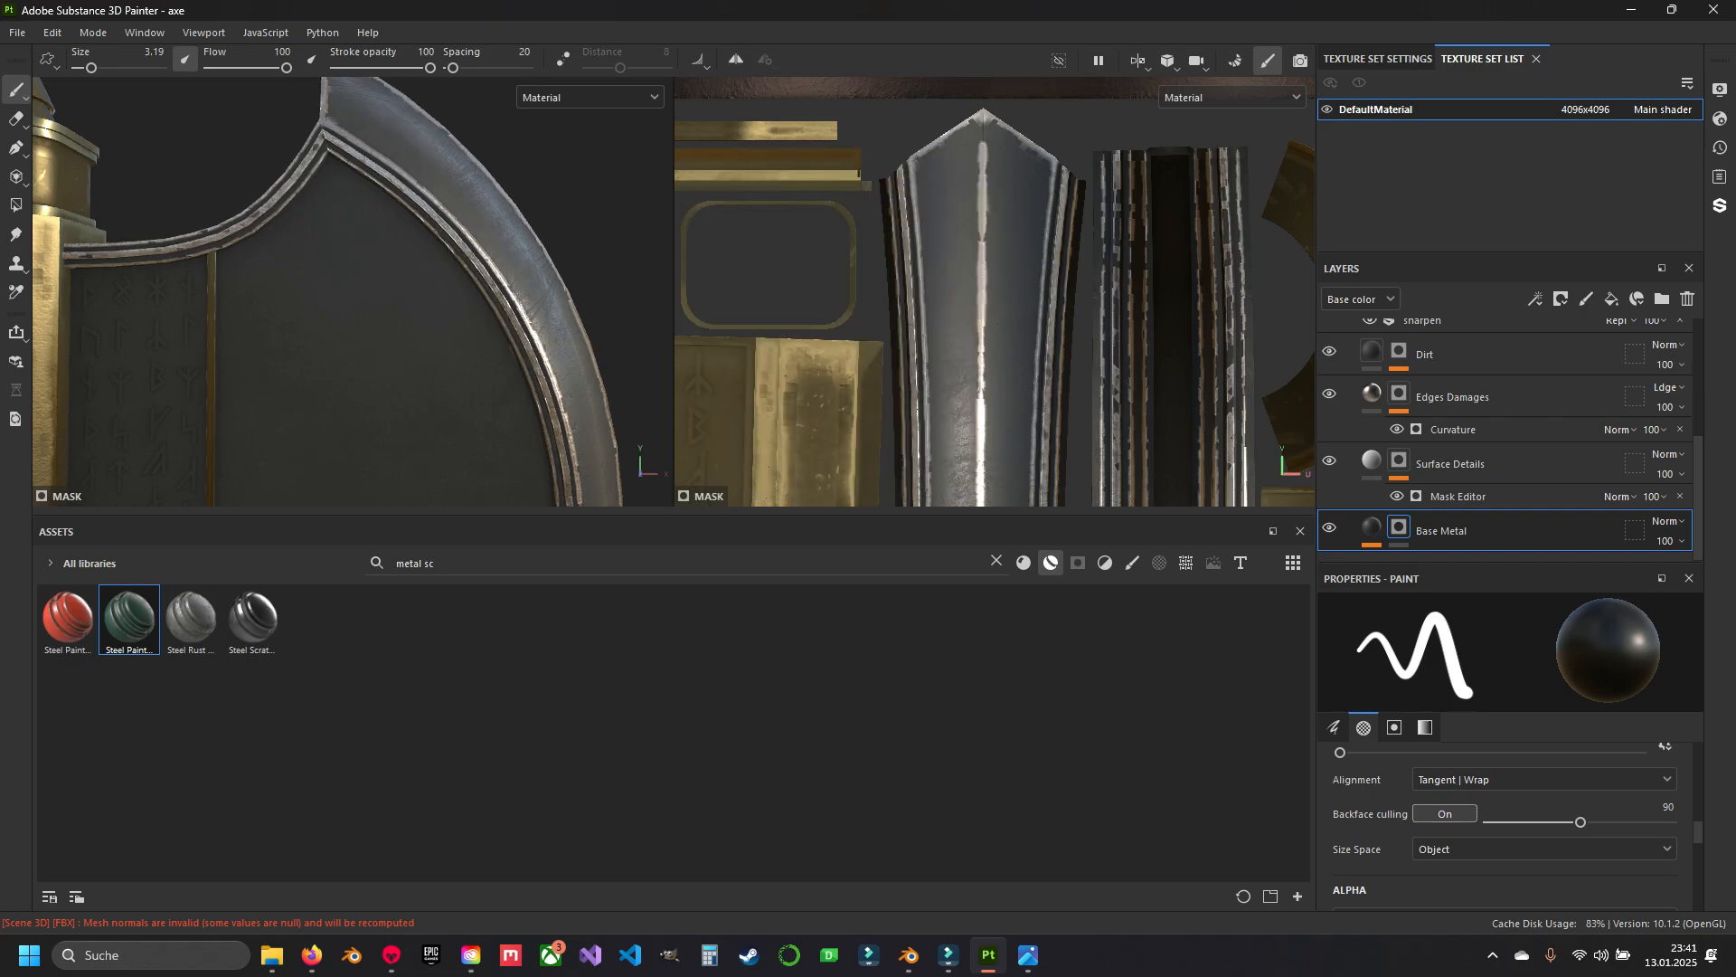
Set the brush alignment to UV and paint white over the upper end of the blade's UV island on the Base Metal mask.
{"action": "left_click", "coordinate": [1501, 779]}
{"action": "left_click", "coordinate": [1483, 857]}
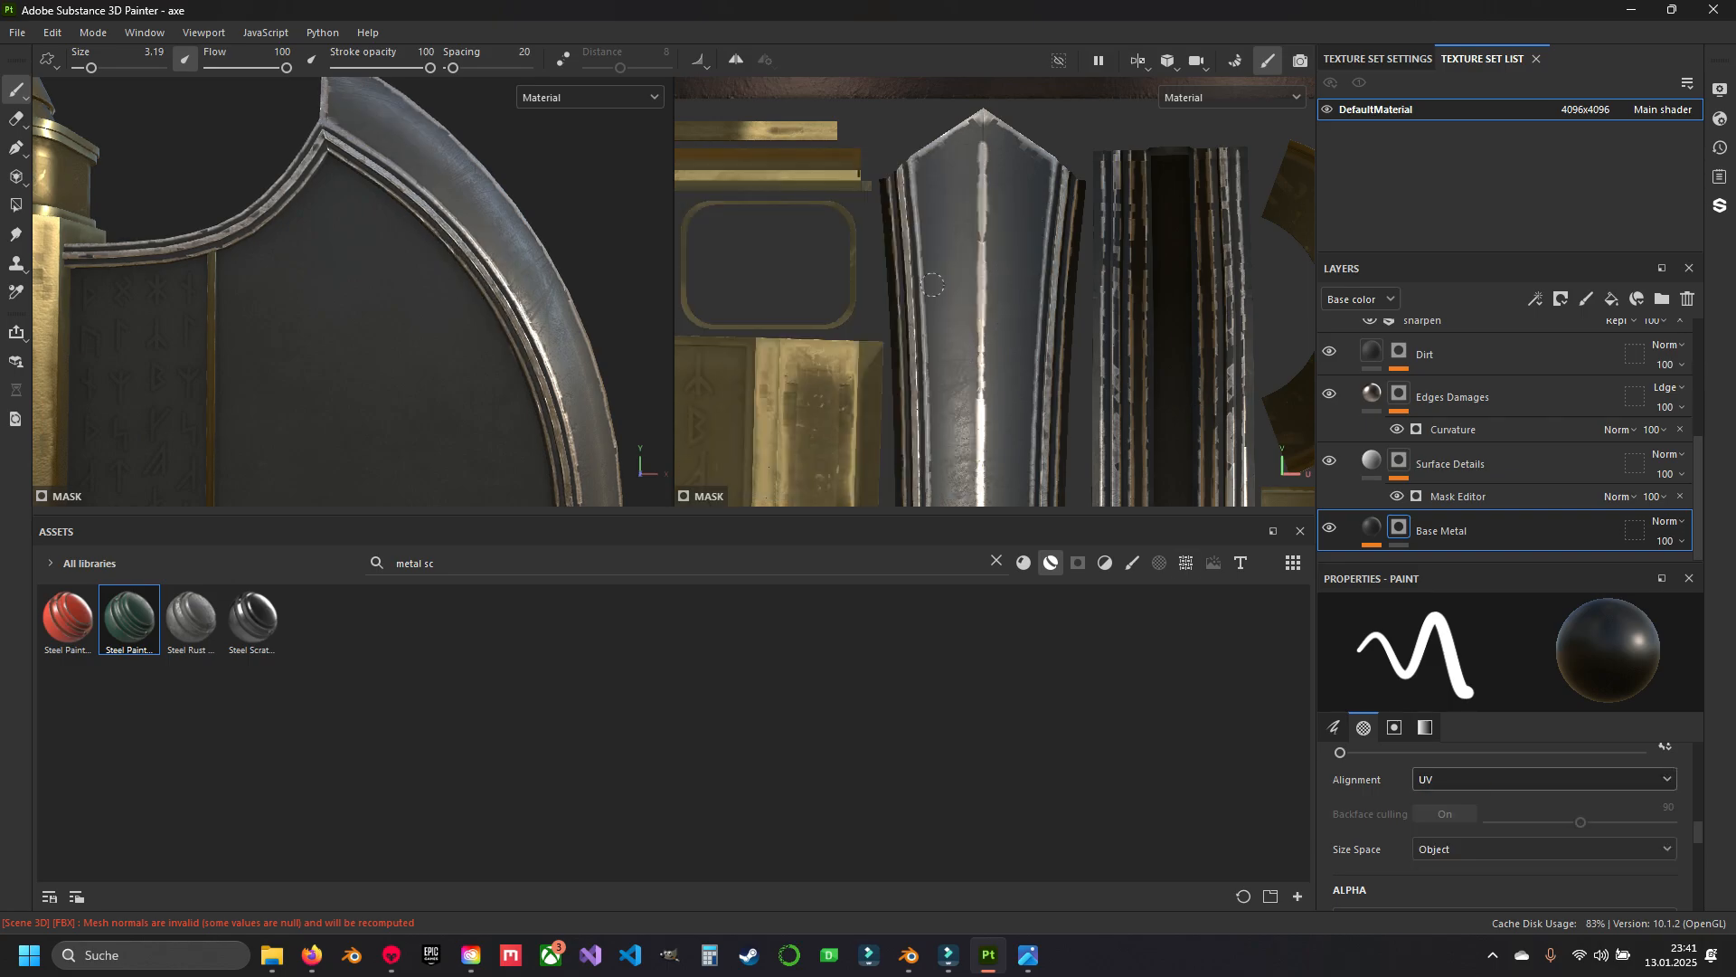
{"action": "mouse_move", "coordinate": [933, 284]}
{"action": "left_mouse_down"}
{"action": "mouse_move", "coordinate": [930, 266]}
{"action": "mouse_move", "coordinate": [940, 317]}
{"action": "mouse_move", "coordinate": [922, 242]}
{"action": "mouse_move", "coordinate": [945, 217]}
{"action": "left_mouse_up"}
{"action": "middle_click_drag", "start_coordinate": [928, 256], "coordinate": [984, 292], "text": "alt"}
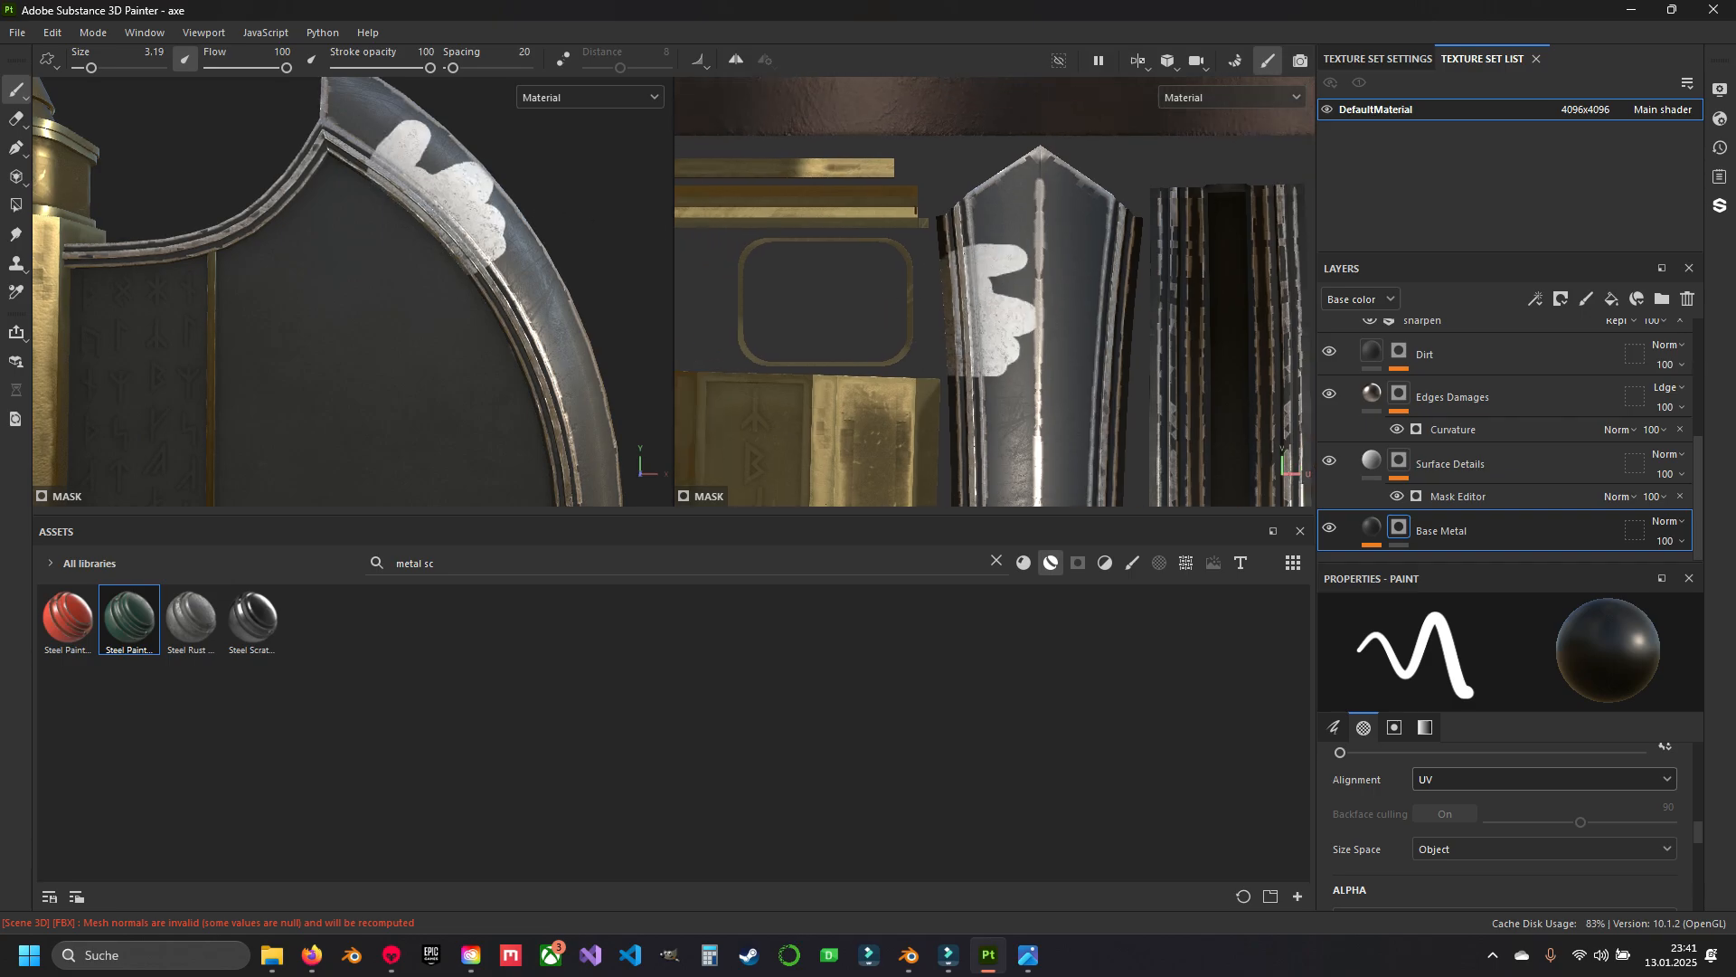
{"action": "left_click_drag", "start_coordinate": [979, 237], "coordinate": [912, 213]}
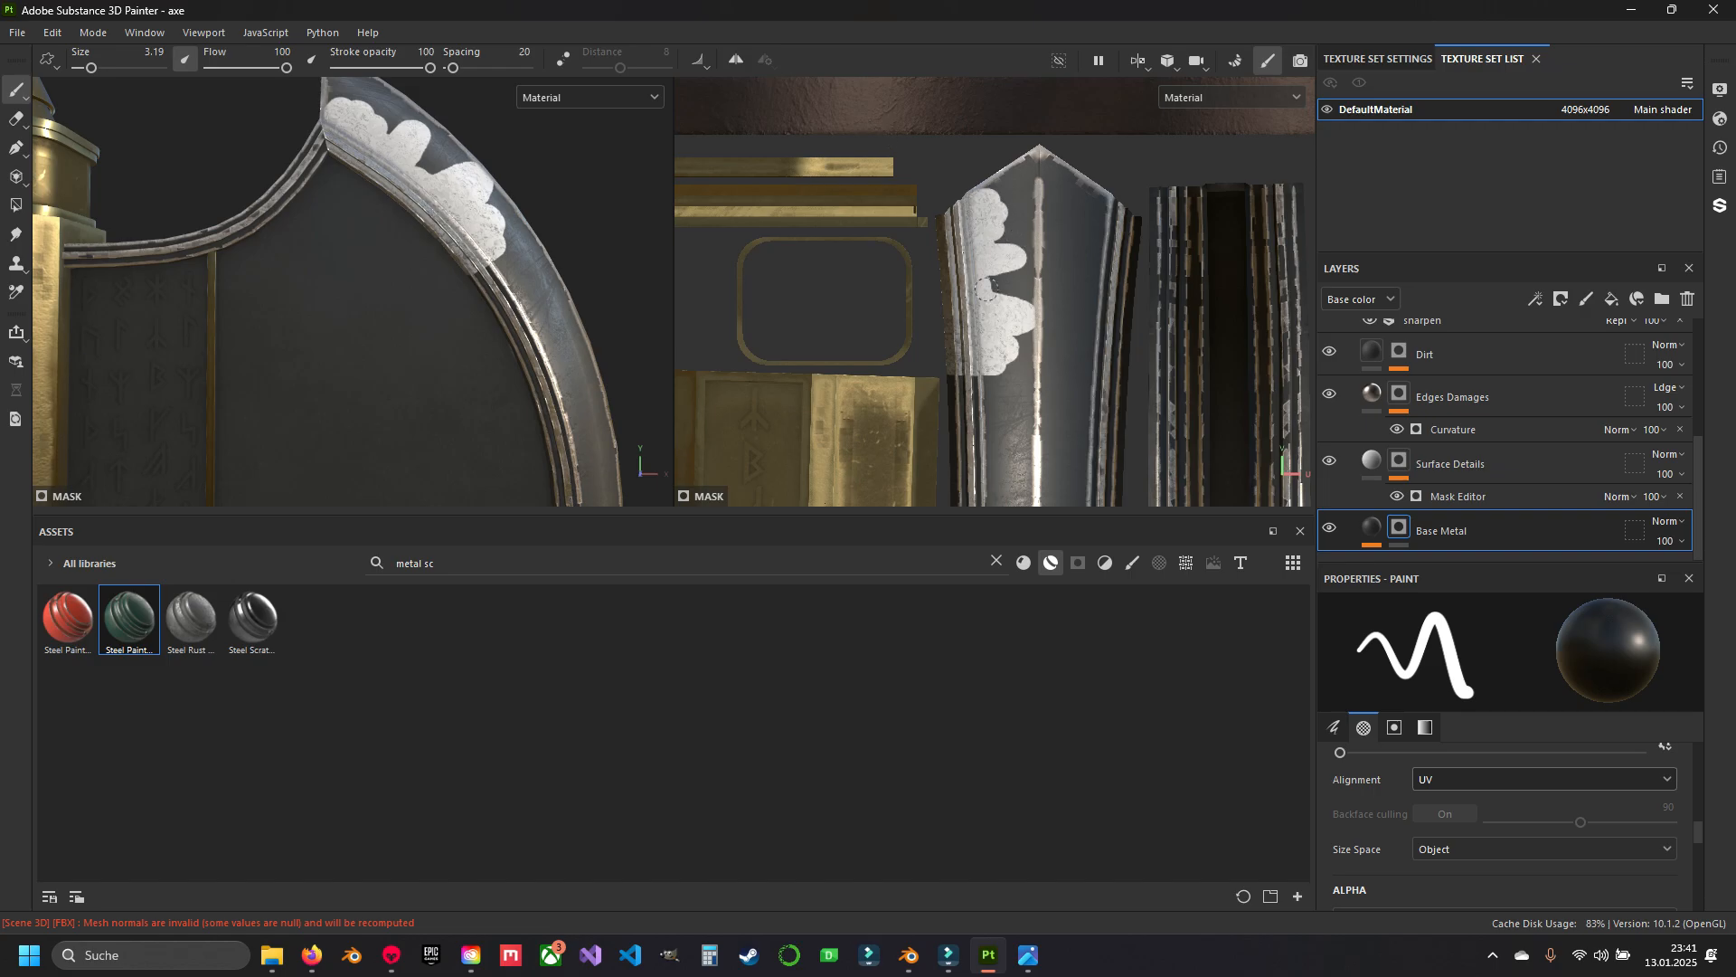
{"action": "left_click_drag", "start_coordinate": [992, 191], "coordinate": [1074, 210]}
{"action": "middle_click_drag", "start_coordinate": [1074, 212], "coordinate": [994, 147], "text": "alt"}
Enlarge the brush to about 7.43 and paint the rest of the blade's UV island white down to its lower tip on the Base Metal mask.
{"action": "right_click_drag", "start_coordinate": [985, 140], "coordinate": [1006, 140], "text": "ctrl"}
{"action": "mouse_move", "coordinate": [982, 132]}
{"action": "left_mouse_down"}
{"action": "mouse_move", "coordinate": [1046, 153]}
{"action": "mouse_move", "coordinate": [1031, 342]}
{"action": "mouse_move", "coordinate": [881, 331]}
{"action": "mouse_move", "coordinate": [915, 320]}
{"action": "left_mouse_up"}
{"action": "right_click_drag", "start_coordinate": [916, 320], "coordinate": [940, 320], "text": "ctrl"}
{"action": "mouse_move", "coordinate": [949, 348]}
{"action": "left_mouse_down"}
{"action": "mouse_move", "coordinate": [987, 176]}
{"action": "mouse_move", "coordinate": [998, 452]}
{"action": "left_mouse_up"}
{"action": "middle_click_drag", "start_coordinate": [998, 457], "coordinate": [1034, 122], "text": "alt"}
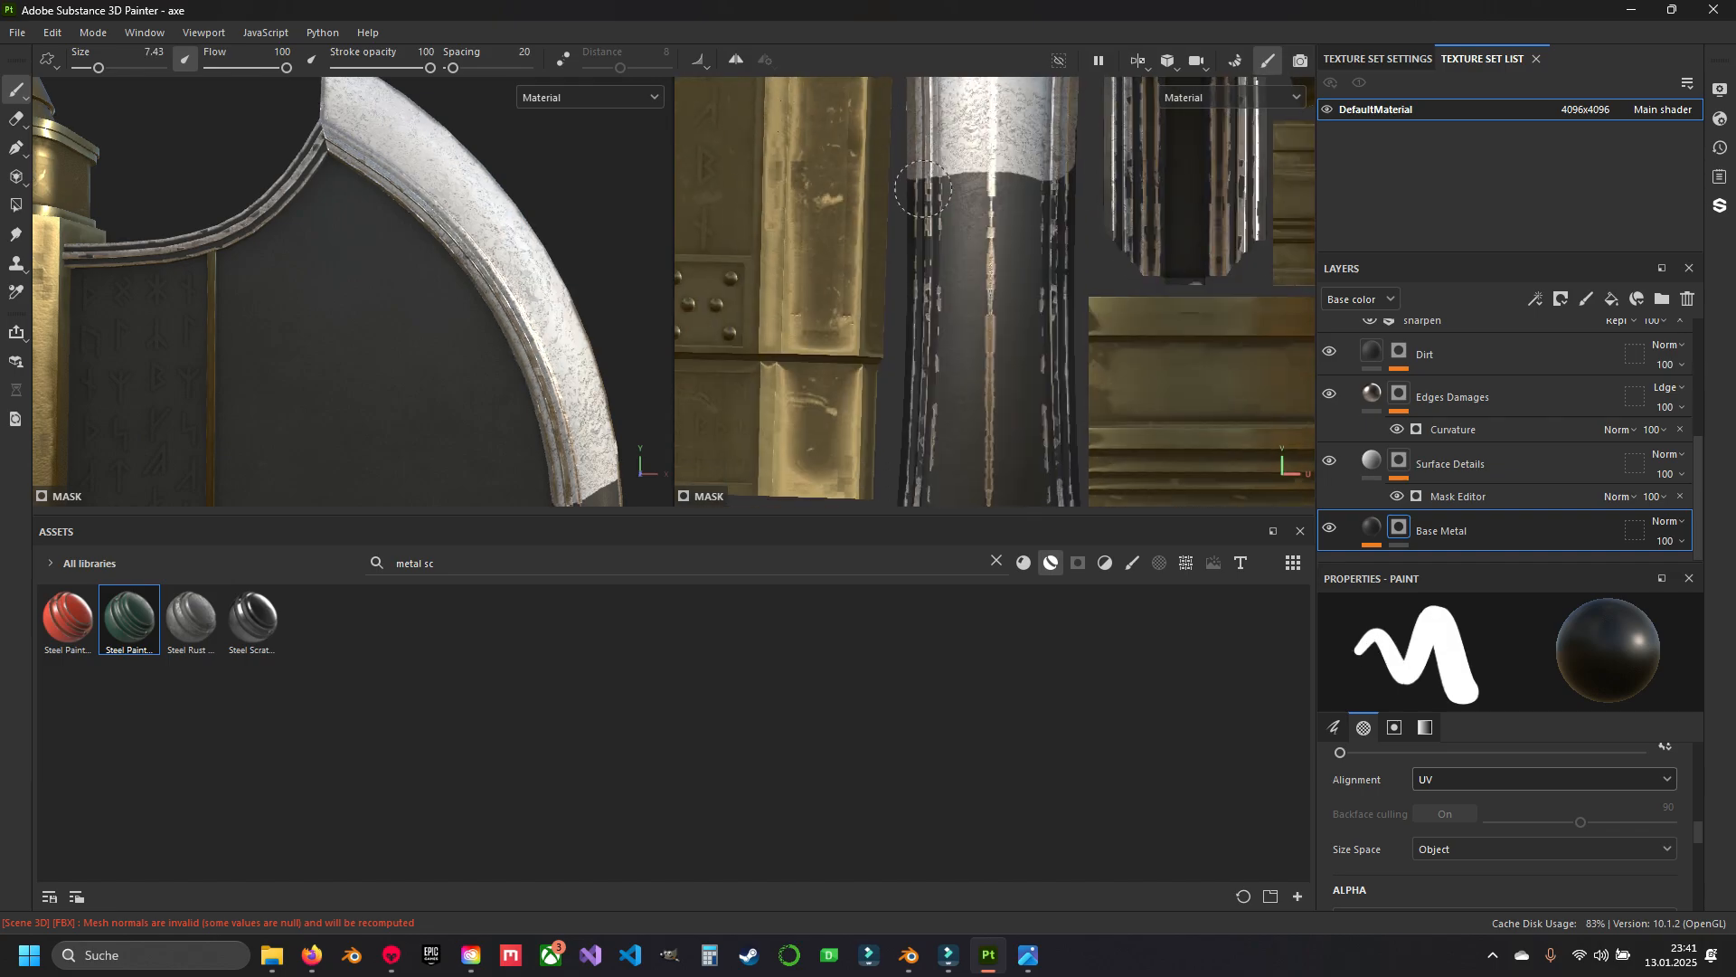
{"action": "mouse_move", "coordinate": [924, 199]}
{"action": "left_mouse_down"}
{"action": "mouse_move", "coordinate": [1066, 330]}
{"action": "mouse_move", "coordinate": [986, 362]}
{"action": "mouse_move", "coordinate": [1011, 443]}
{"action": "left_mouse_up"}
{"action": "middle_click_drag", "start_coordinate": [1011, 470], "coordinate": [1003, 95], "text": "alt"}
{"action": "mouse_move", "coordinate": [932, 136]}
{"action": "left_mouse_down"}
{"action": "mouse_move", "coordinate": [966, 220]}
{"action": "mouse_move", "coordinate": [1030, 172]}
{"action": "left_mouse_up"}
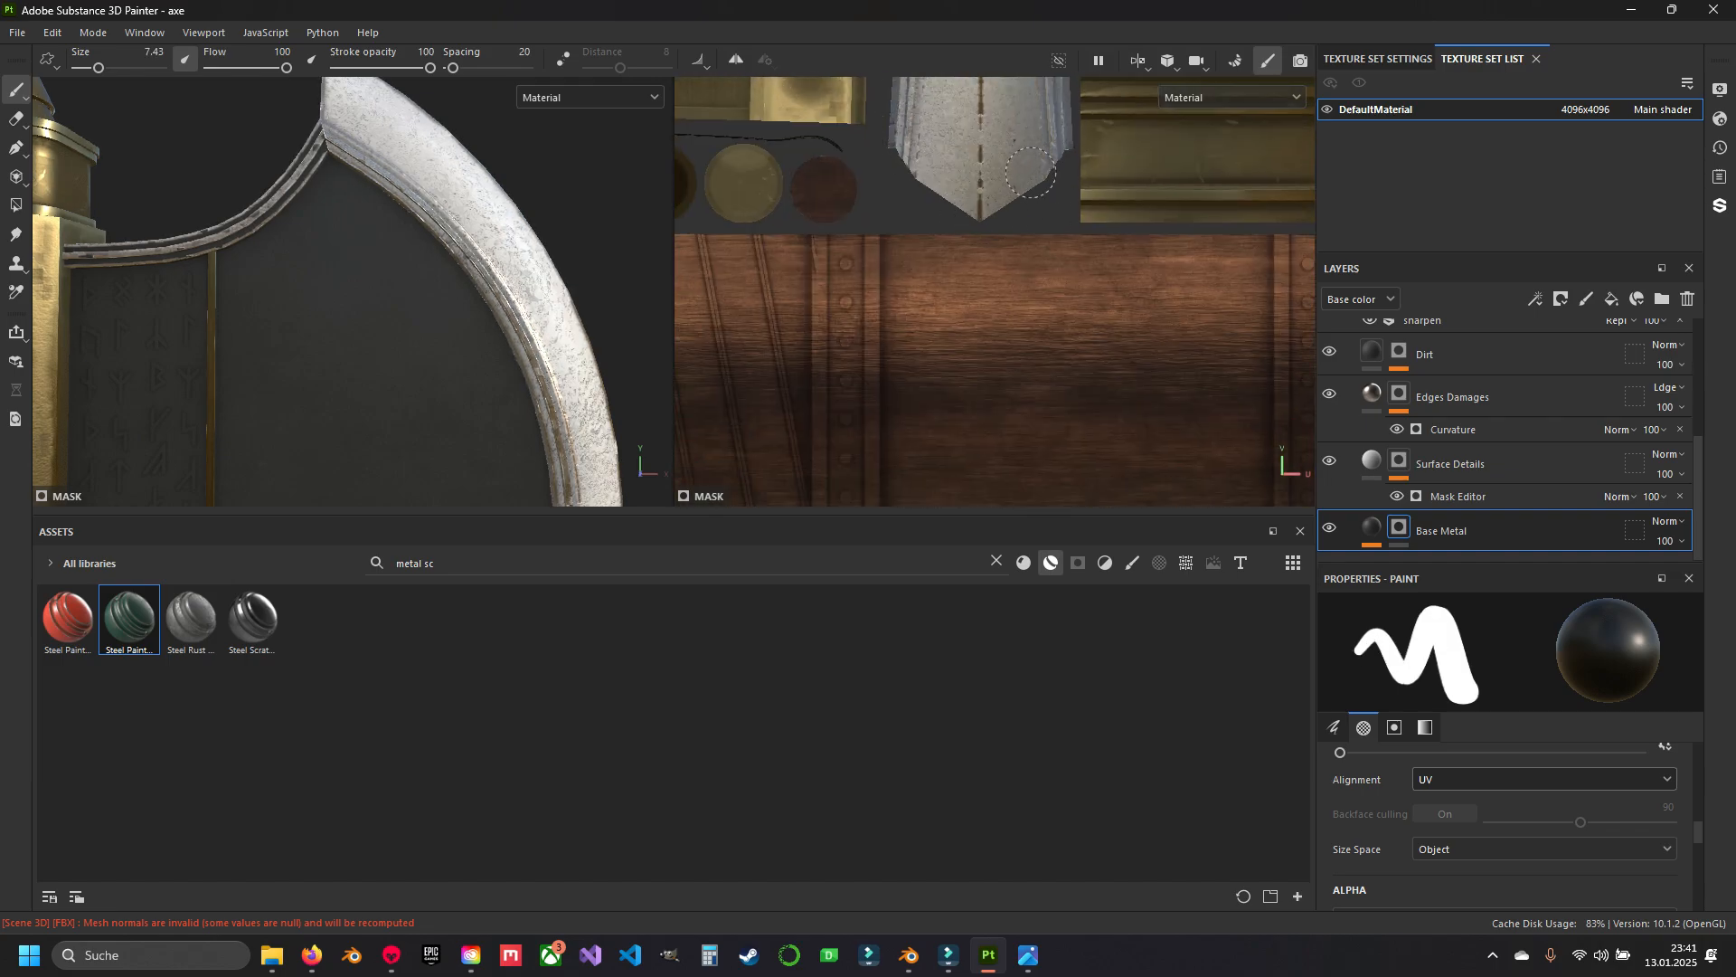
{"action": "left_click", "coordinate": [16, 90]}
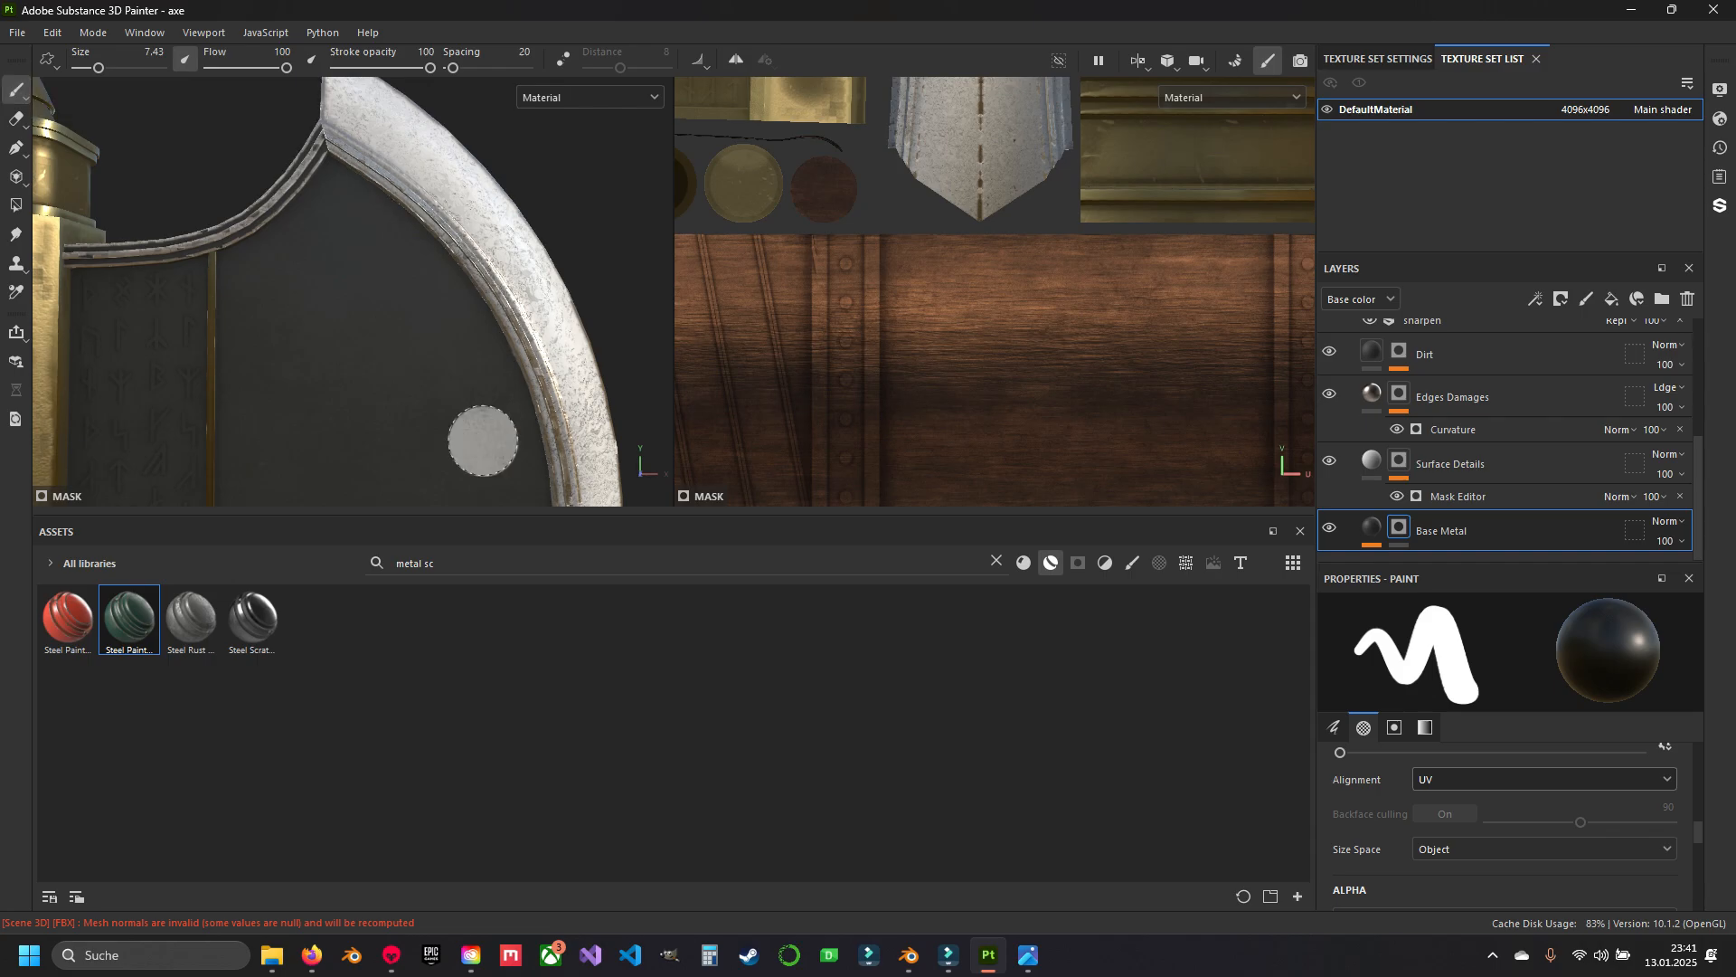
Examine the painted blade edge, its trim and the axe head from several angles.
{"action": "scroll", "coordinate": [452, 390], "scroll_direction": "down", "scroll_amount": 2}
{"action": "scroll", "coordinate": [450, 398], "scroll_direction": "down", "scroll_amount": 3}
{"action": "middle_click_drag", "start_coordinate": [450, 407], "coordinate": [438, 208], "text": "alt"}
{"action": "left_click_drag", "start_coordinate": [438, 208], "coordinate": [479, 199], "text": "alt"}
{"action": "scroll", "coordinate": [435, 298], "scroll_direction": "down", "scroll_amount": 2}
{"action": "scroll", "coordinate": [457, 360], "scroll_direction": "up", "scroll_amount": 3}
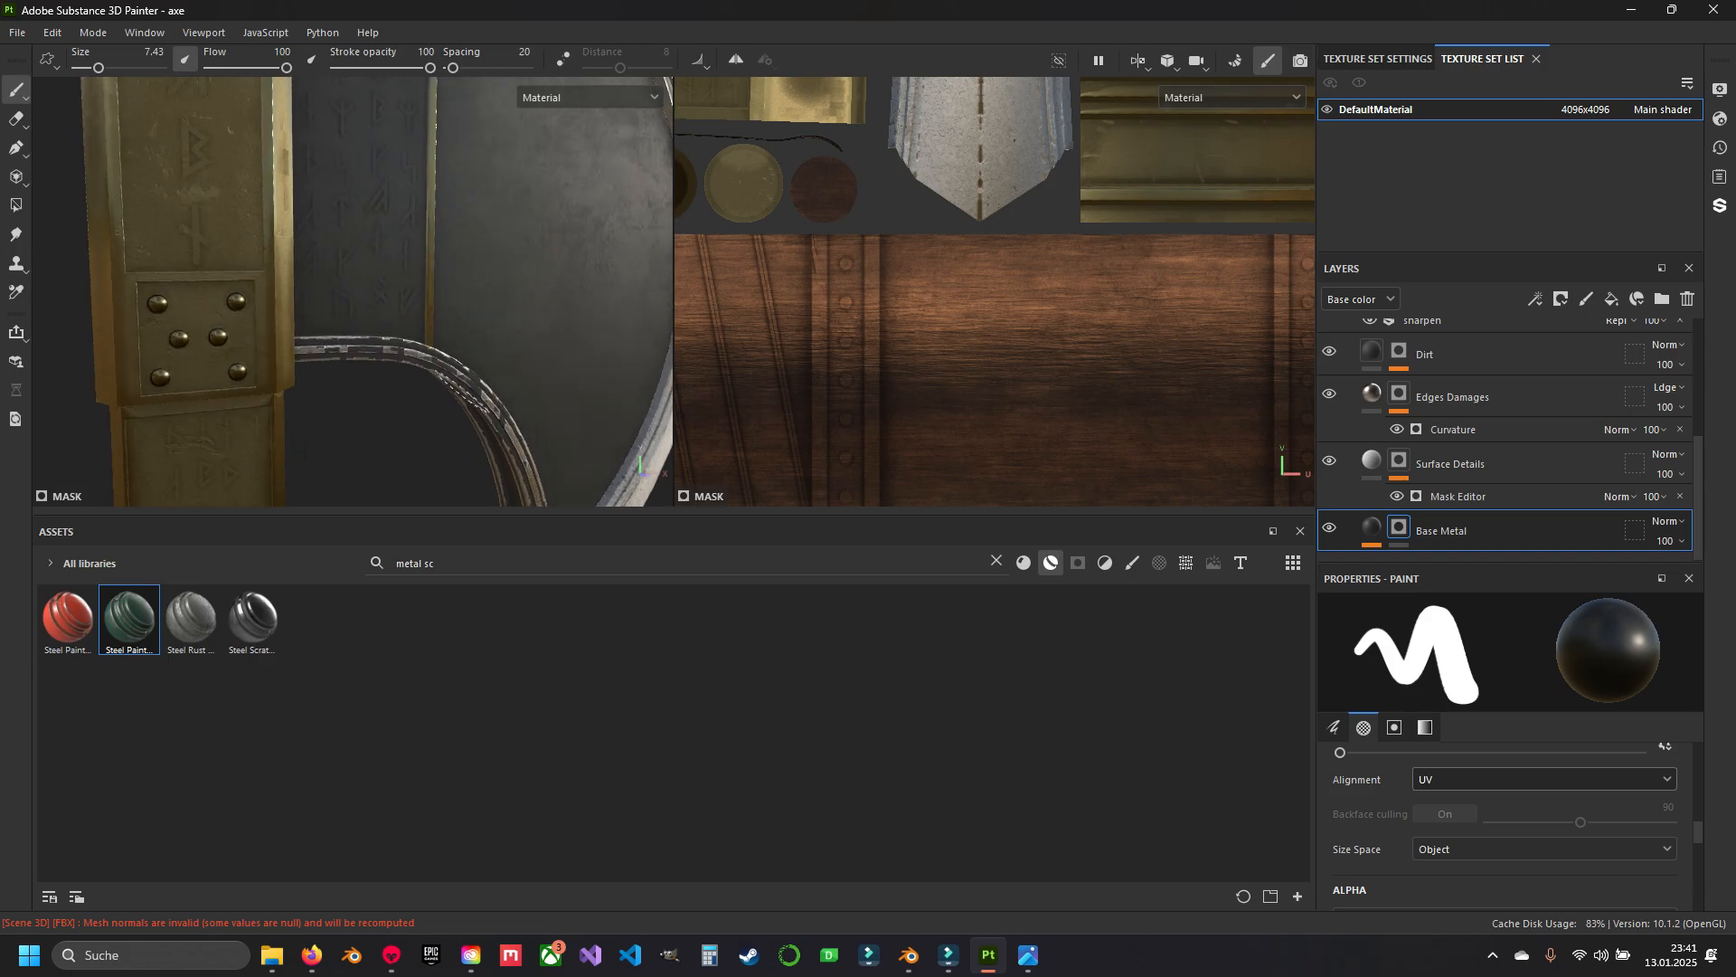
{"action": "left_click_drag", "start_coordinate": [462, 390], "coordinate": [445, 403], "text": "alt"}
{"action": "scroll", "coordinate": [416, 299], "scroll_direction": "down", "scroll_amount": 2}
{"action": "middle_click_drag", "start_coordinate": [411, 235], "coordinate": [403, 333], "text": "alt"}
{"action": "scroll", "coordinate": [405, 323], "scroll_direction": "down", "scroll_amount": 1}
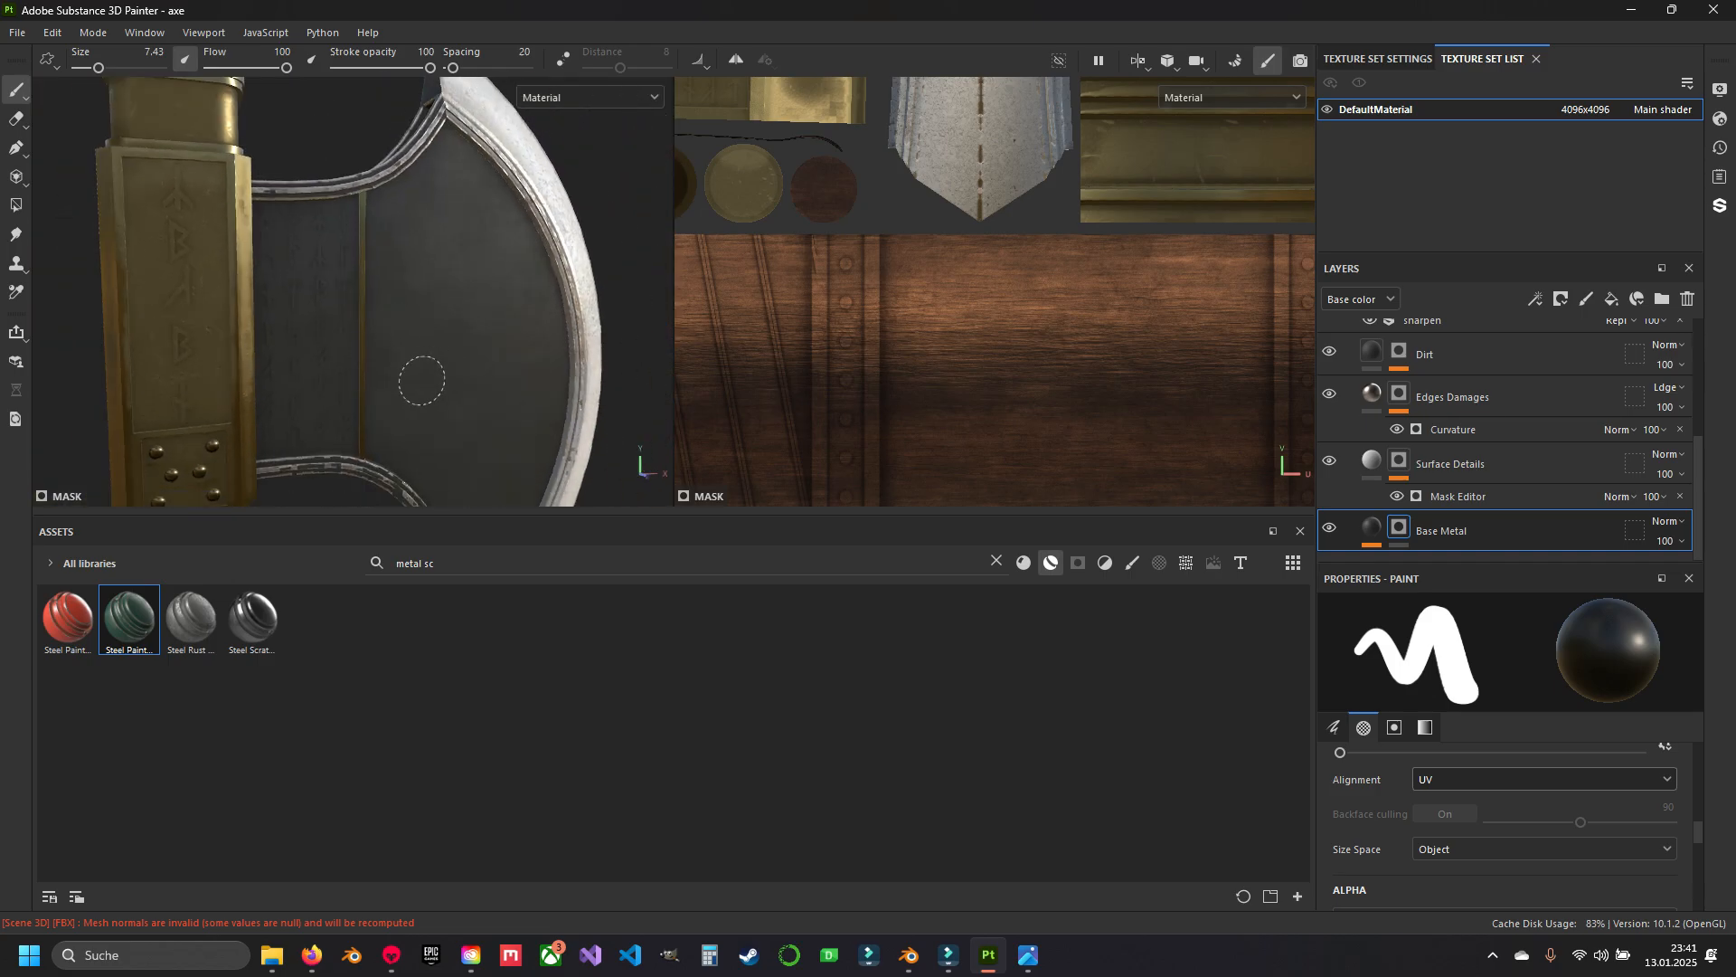
{"action": "mouse_move", "coordinate": [423, 378]}
{"action": "left_mouse_down", "text": "alt"}
{"action": "mouse_move", "coordinate": [354, 358]}
{"action": "mouse_move", "coordinate": [473, 315]}
{"action": "left_mouse_up", "text": "alt"}
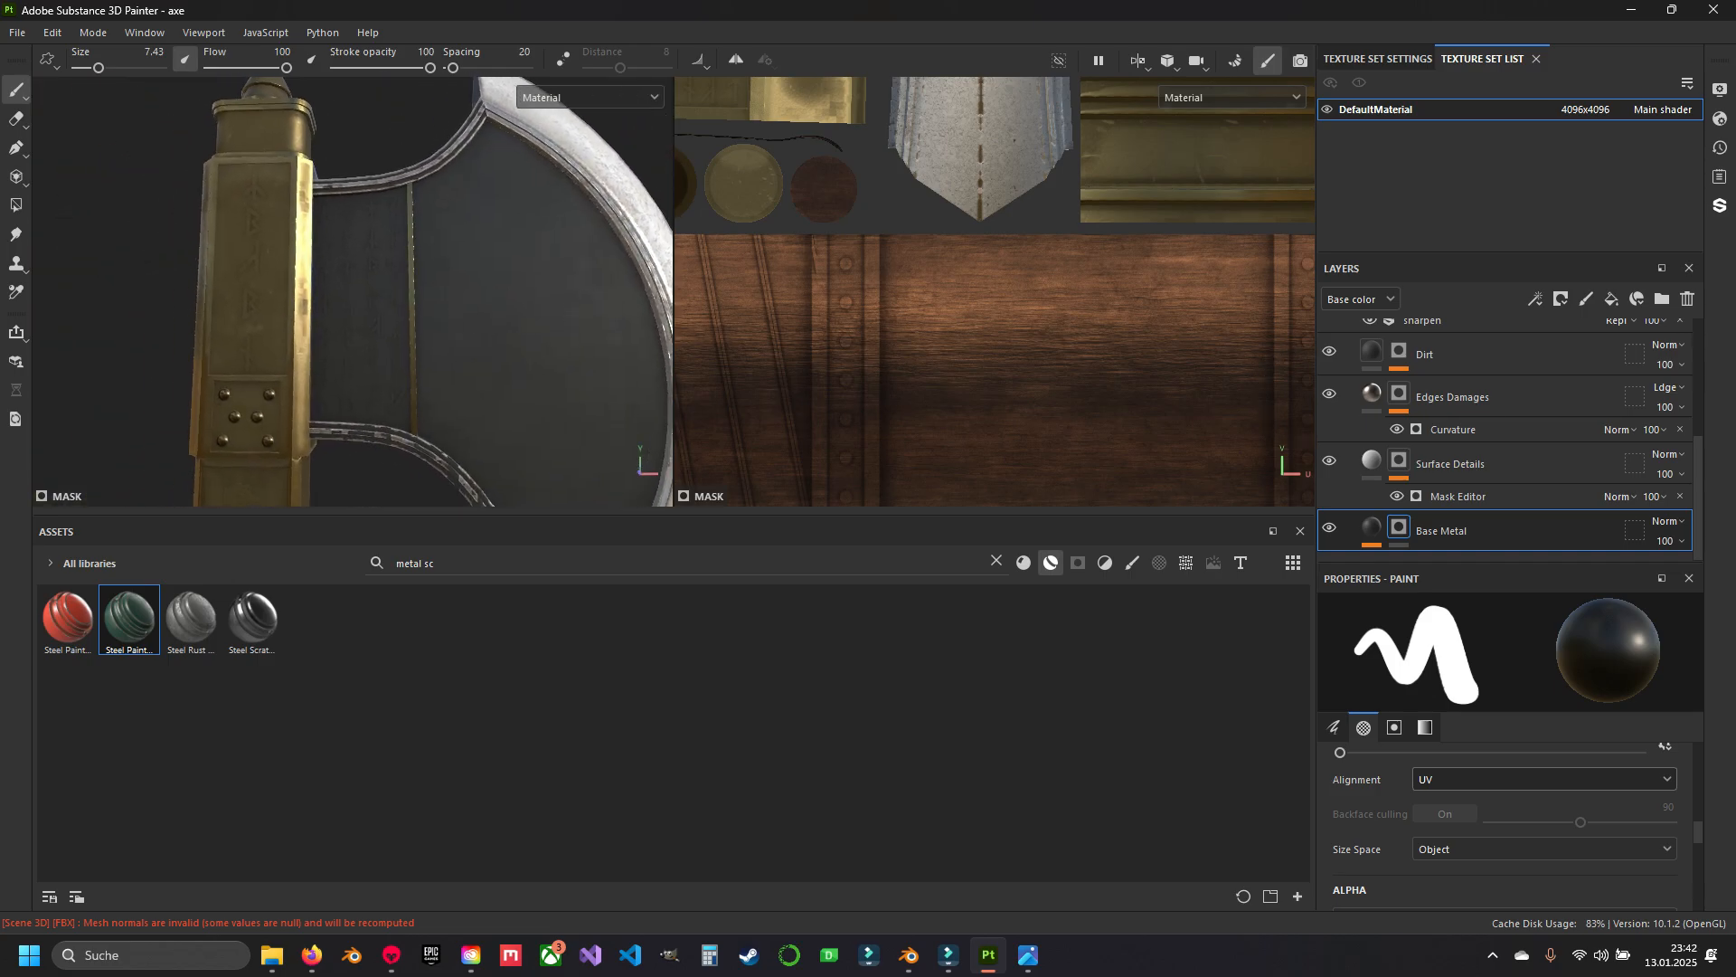
Collapse the Steel Painted Scraped Green folder and select the Gold Damaged layer's mask.
{"action": "scroll", "coordinate": [1483, 434], "scroll_direction": "up", "scroll_amount": 2}
{"action": "left_click", "coordinate": [1348, 351]}
{"action": "left_click", "coordinate": [1450, 426]}
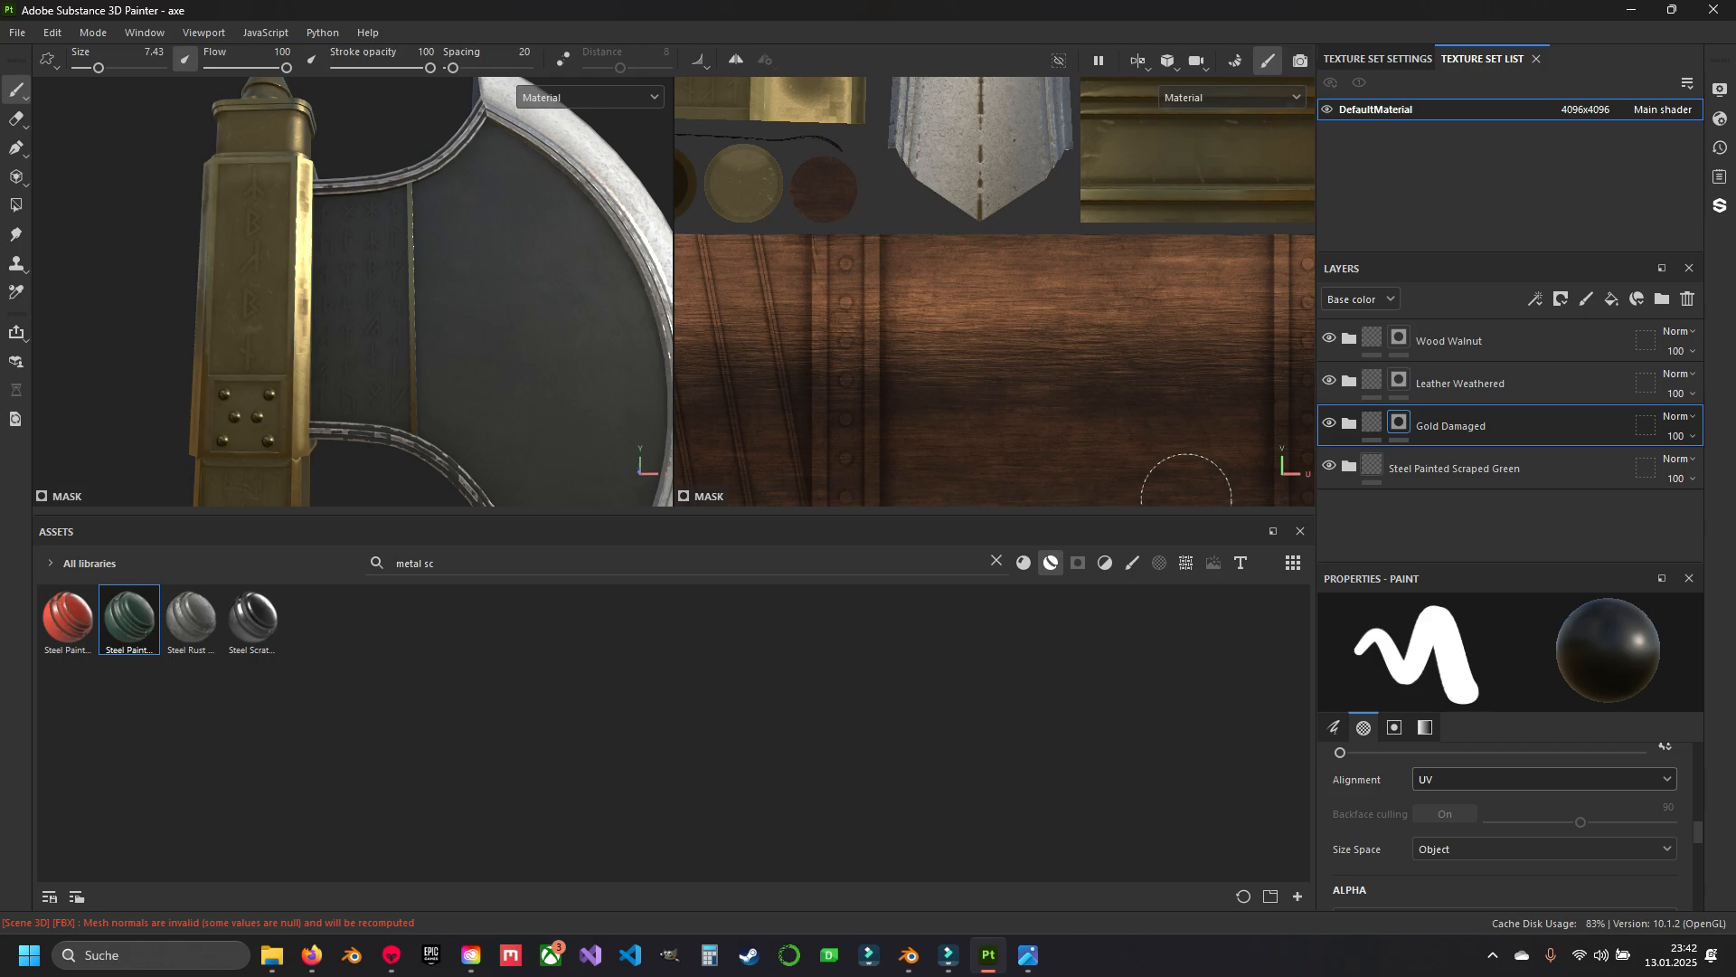
{"action": "left_click_drag", "start_coordinate": [334, 187], "coordinate": [259, 208], "text": "alt"}
{"action": "middle_click_drag", "start_coordinate": [259, 208], "coordinate": [178, 253], "text": "alt"}
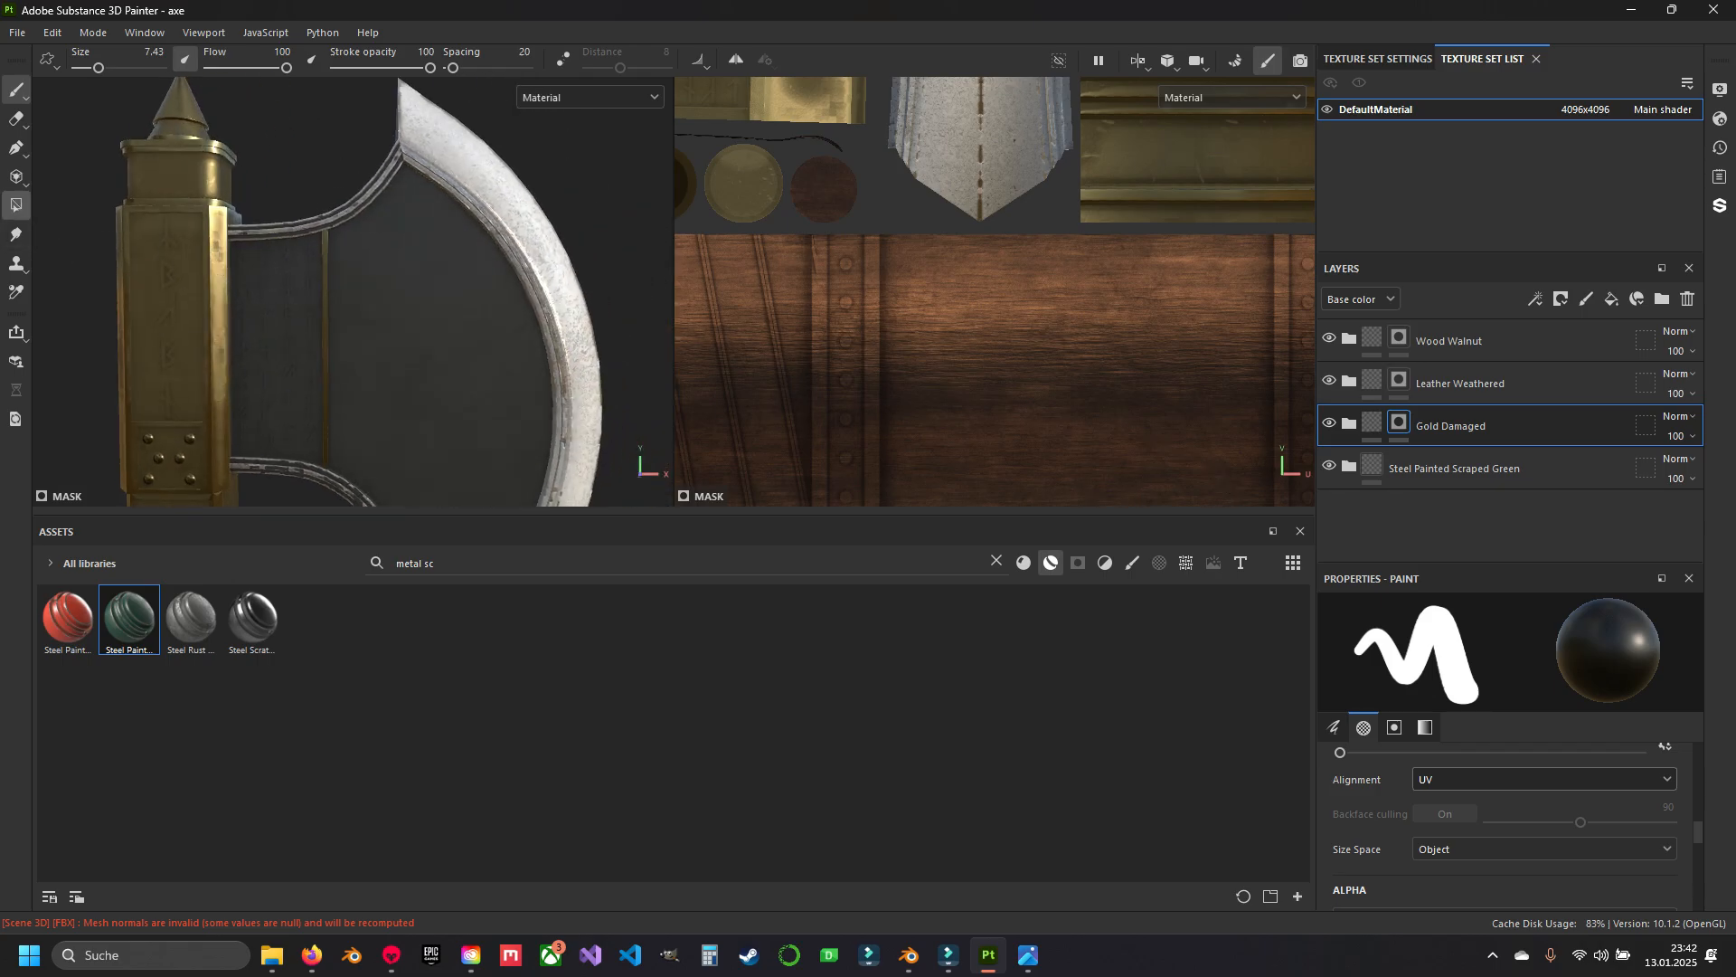
Switch to the Polygon Fill tool and set it to polygon mode with color 1 for the blade trim.
{"action": "left_click", "coordinate": [17, 205]}
{"action": "middle_click_drag", "start_coordinate": [359, 361], "coordinate": [448, 440], "text": "alt"}
{"action": "middle_click_drag", "start_coordinate": [887, 181], "coordinate": [979, 430], "text": "alt"}
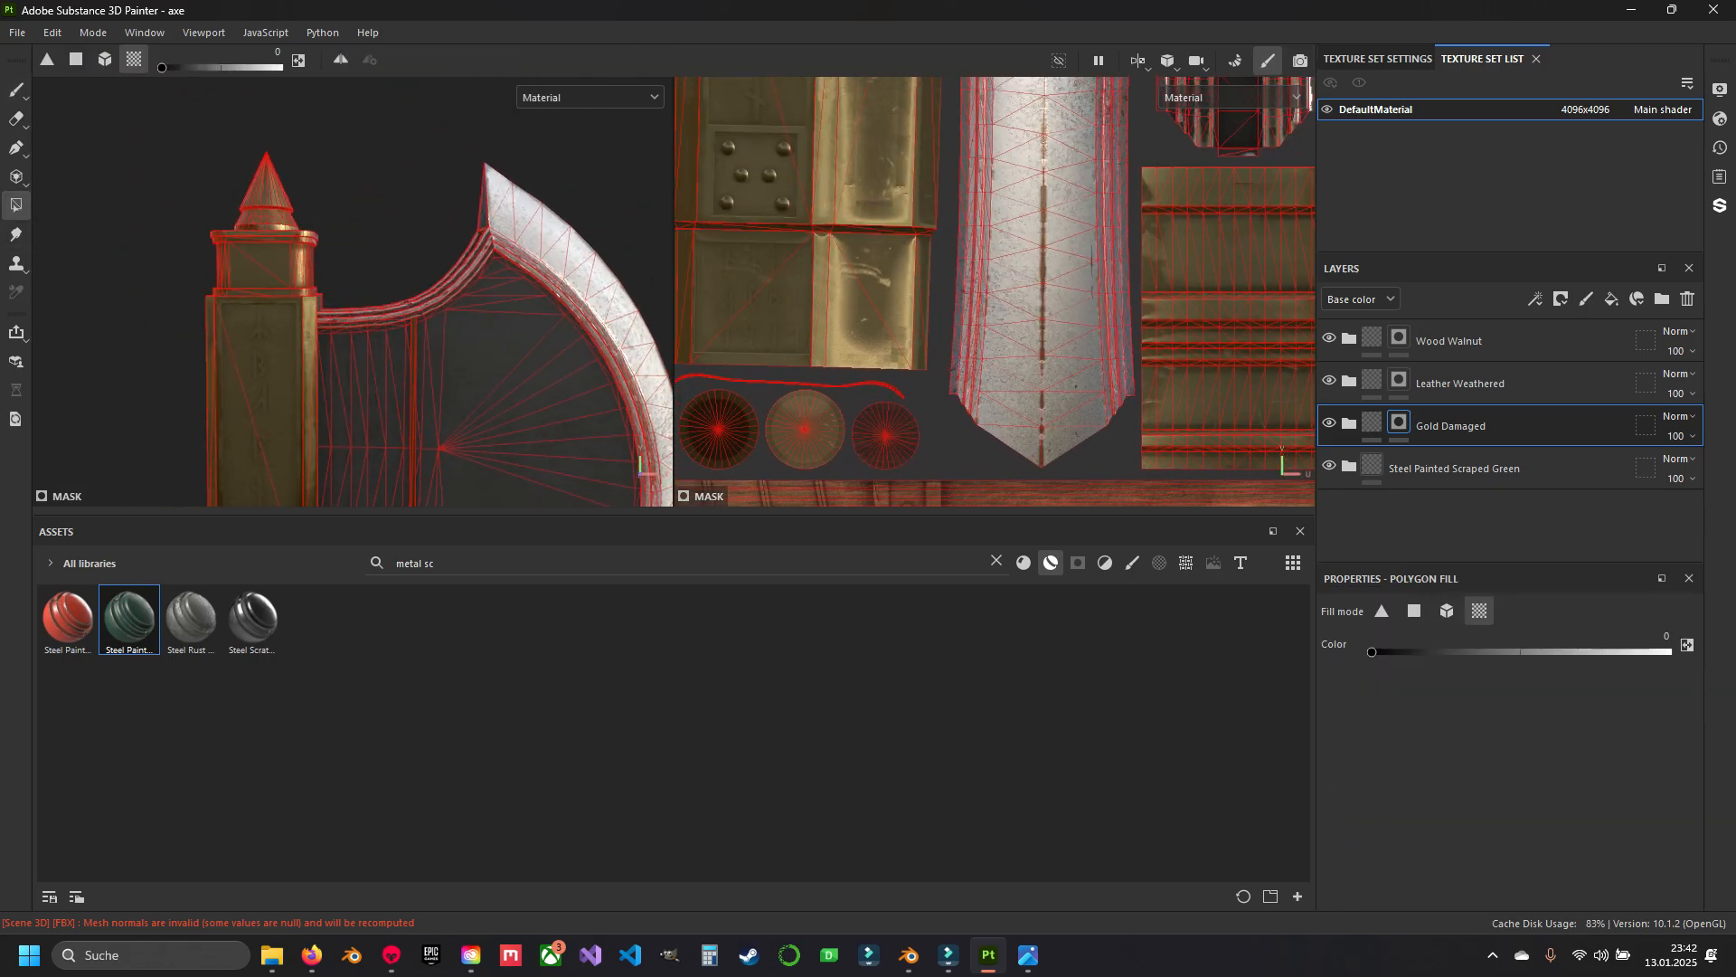
{"action": "middle_click_drag", "start_coordinate": [958, 136], "coordinate": [954, 470], "text": "alt"}
{"action": "scroll", "coordinate": [496, 297], "scroll_direction": "up", "scroll_amount": 6}
{"action": "middle_click_drag", "start_coordinate": [496, 297], "coordinate": [416, 412], "text": "alt"}
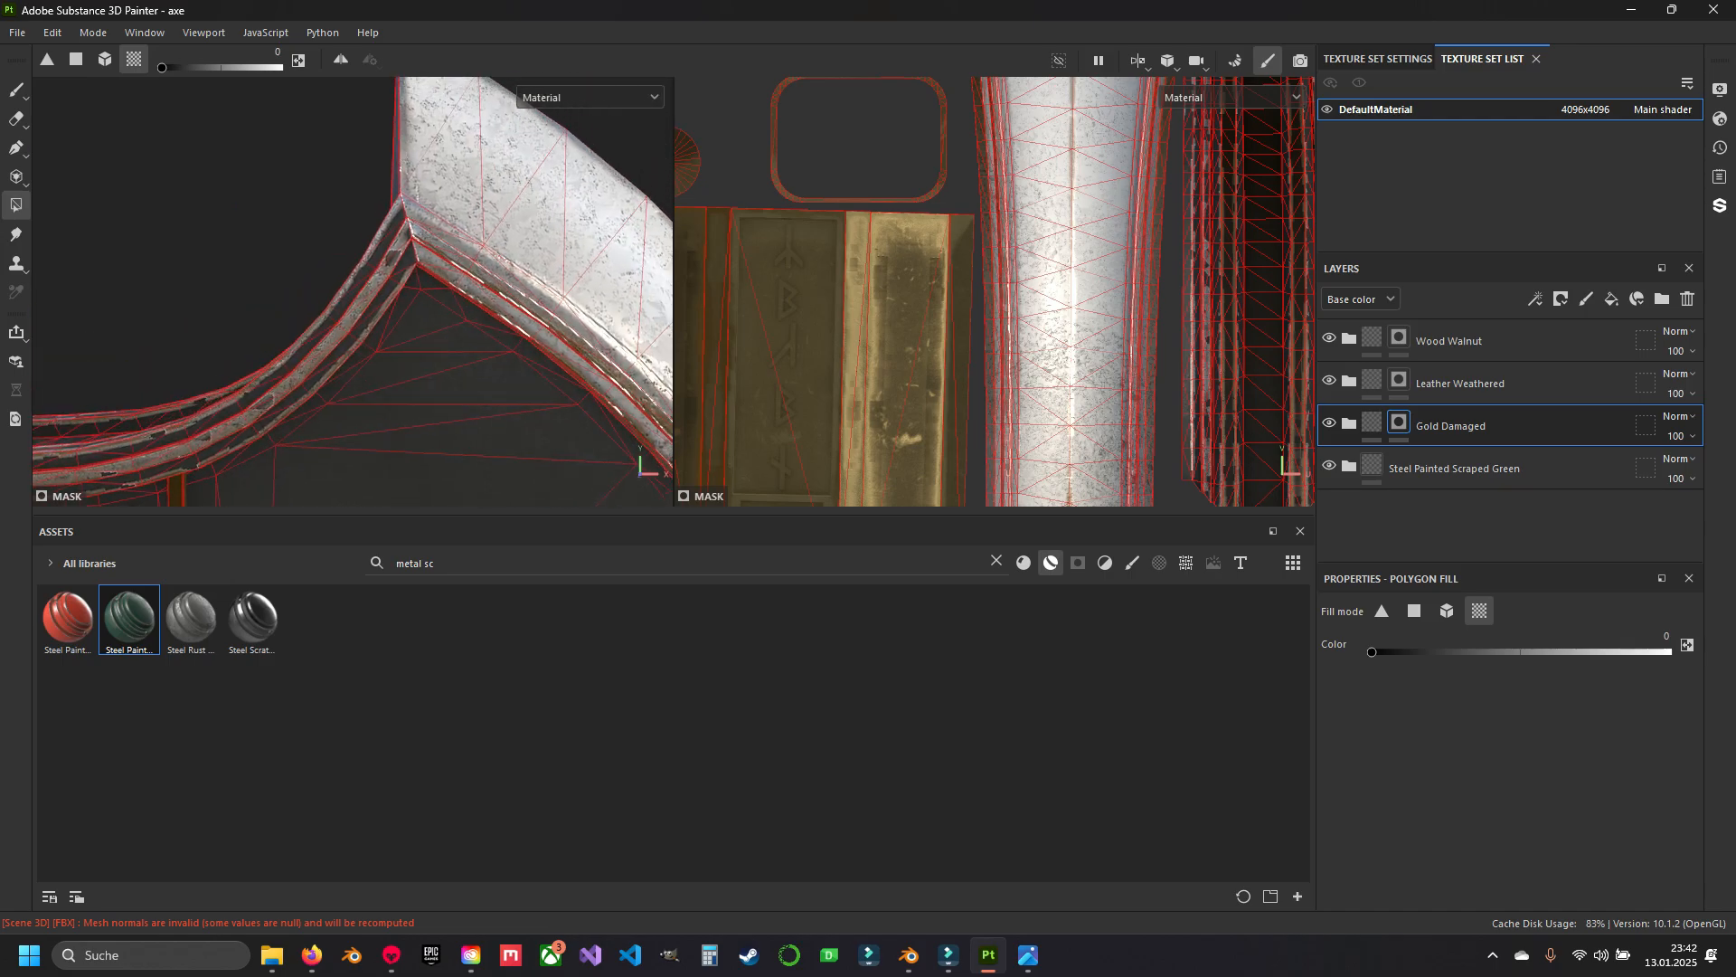
{"action": "scroll", "coordinate": [417, 362], "scroll_direction": "up", "scroll_amount": 3}
{"action": "scroll", "coordinate": [995, 291], "scroll_direction": "down", "scroll_amount": 3}
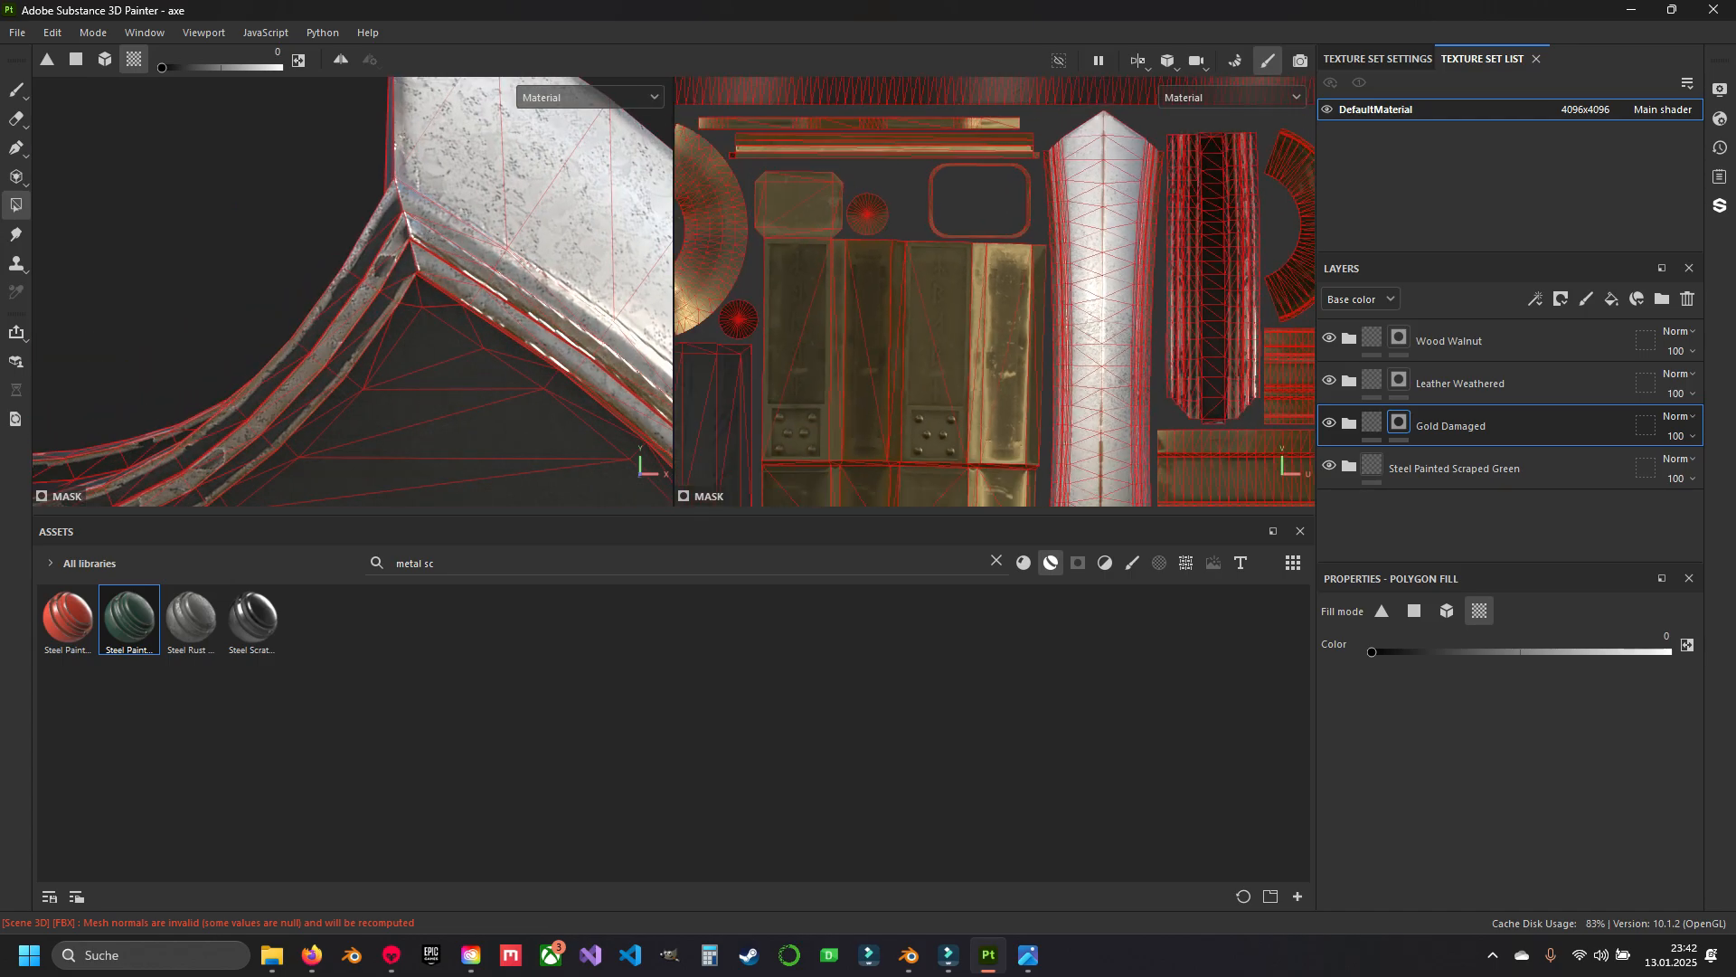
{"action": "scroll", "coordinate": [1100, 181], "scroll_direction": "up", "scroll_amount": 6}
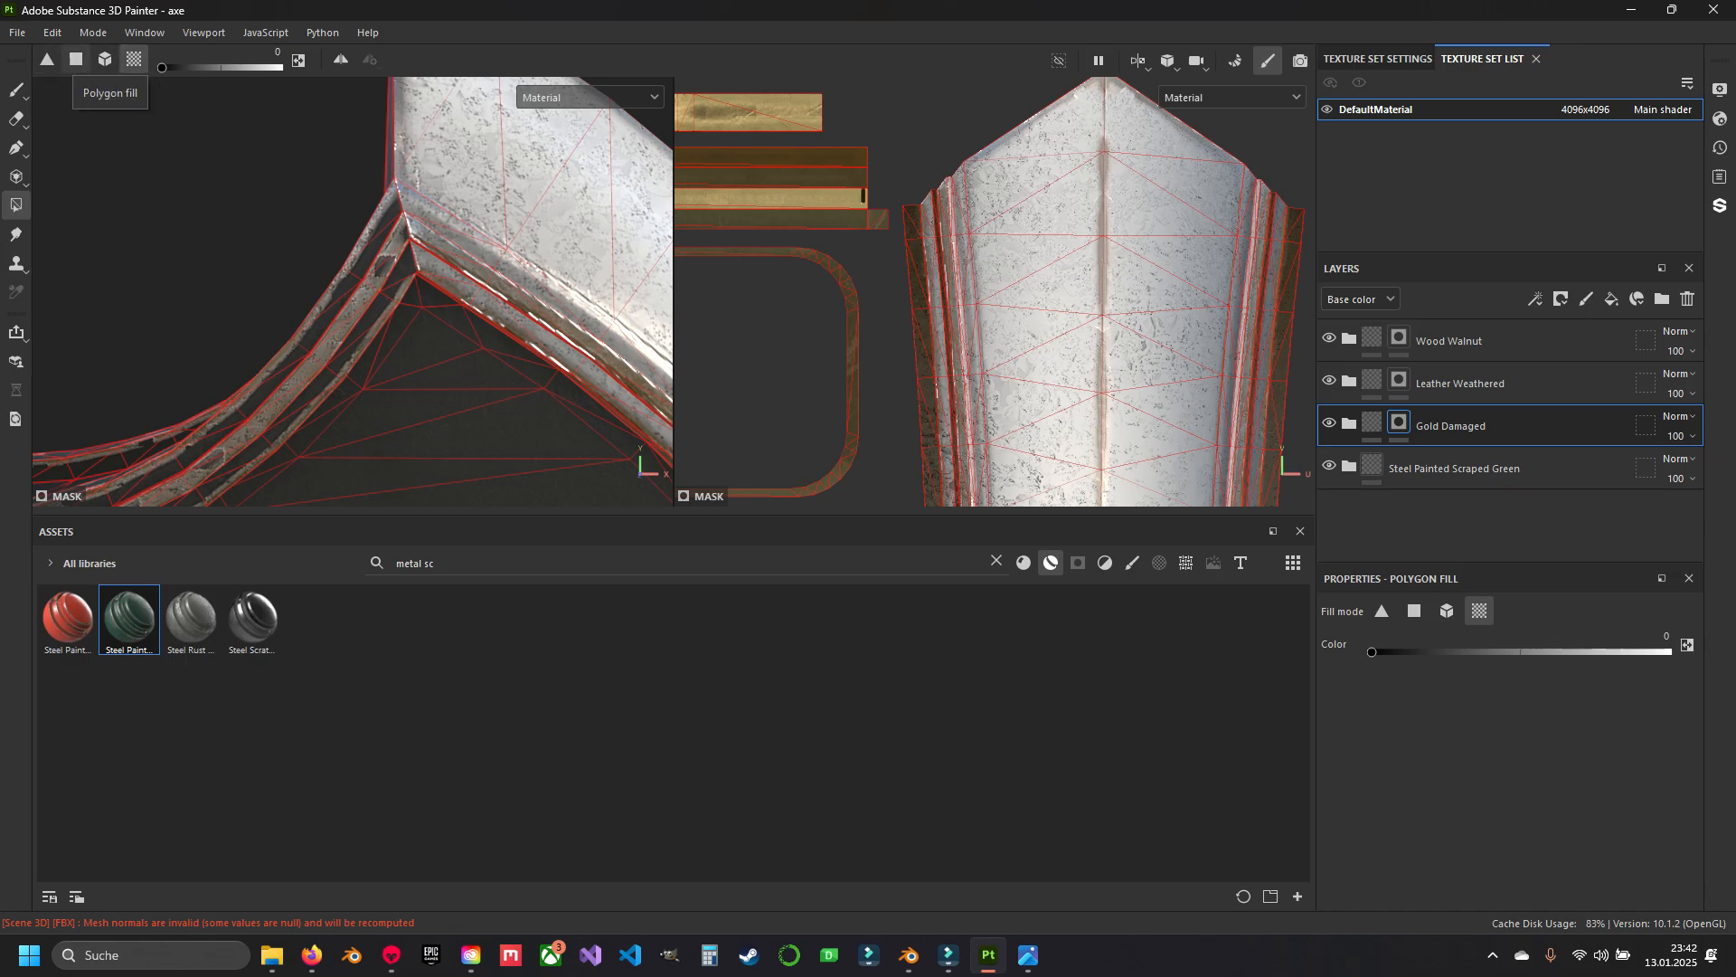
{"action": "left_click", "coordinate": [76, 60]}
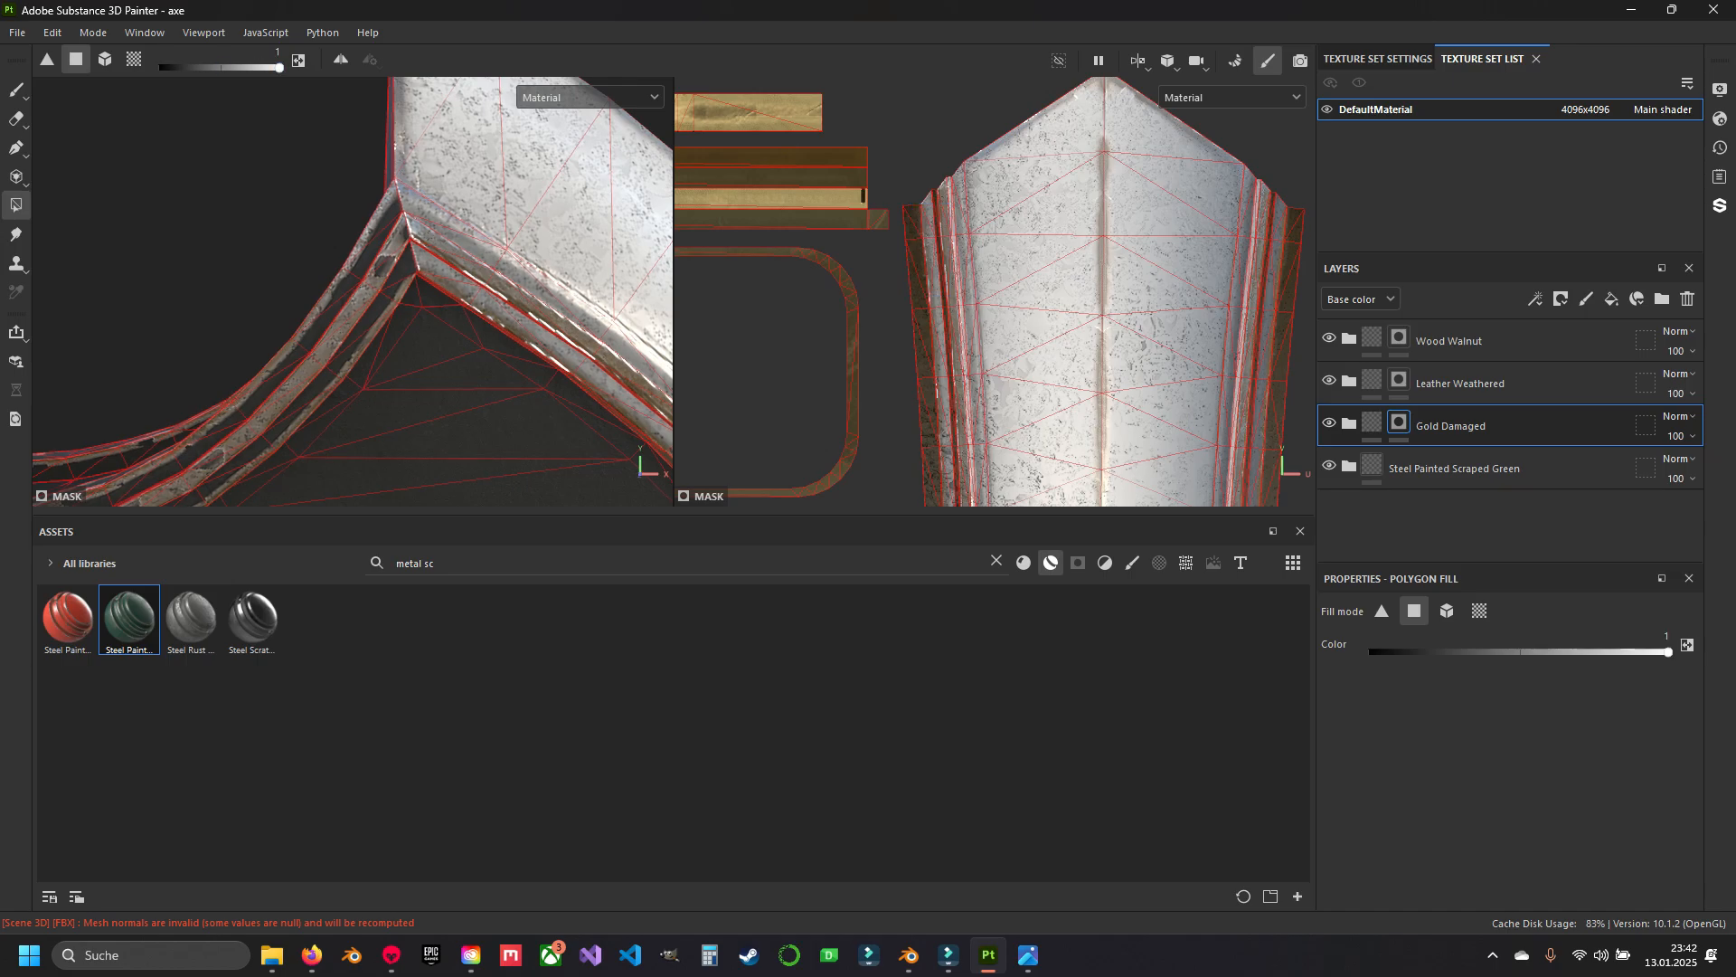
Fill the upper stretch of the trim along the left side of the blade's UV island with color 1 on the Gold Damaged mask.
{"action": "left_click_drag", "start_coordinate": [949, 292], "coordinate": [954, 298]}
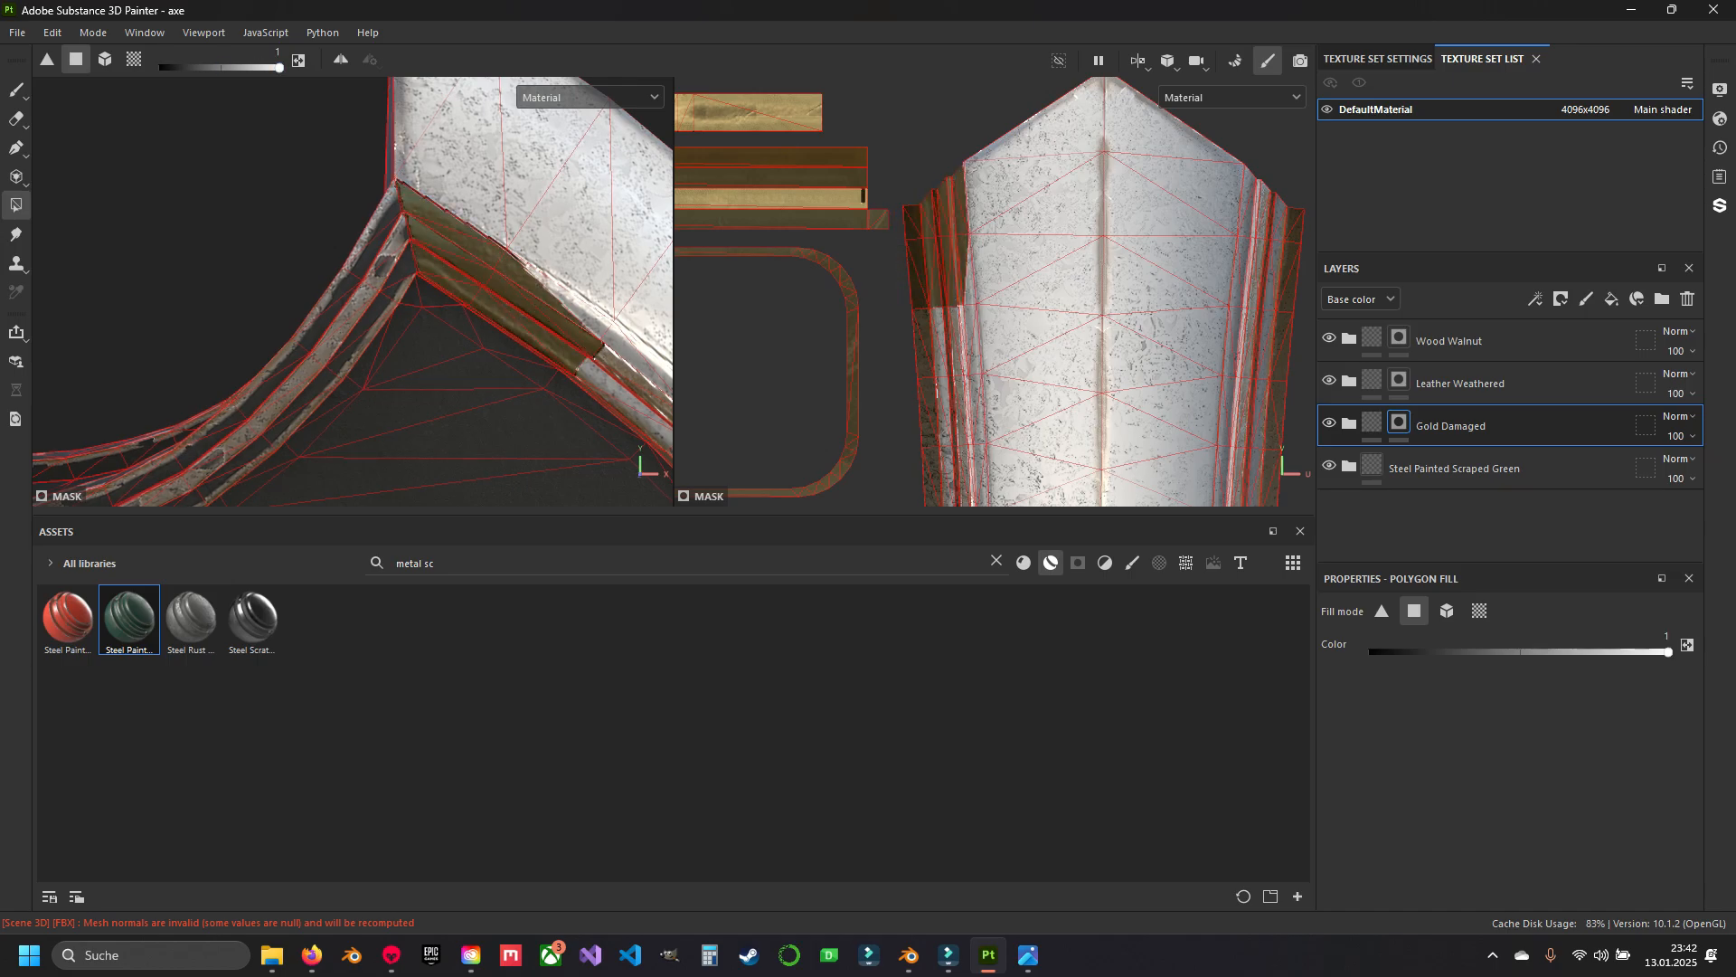
{"action": "middle_click_drag", "start_coordinate": [913, 281], "coordinate": [879, 196], "text": "alt"}
{"action": "left_click_drag", "start_coordinate": [858, 182], "coordinate": [920, 299]}
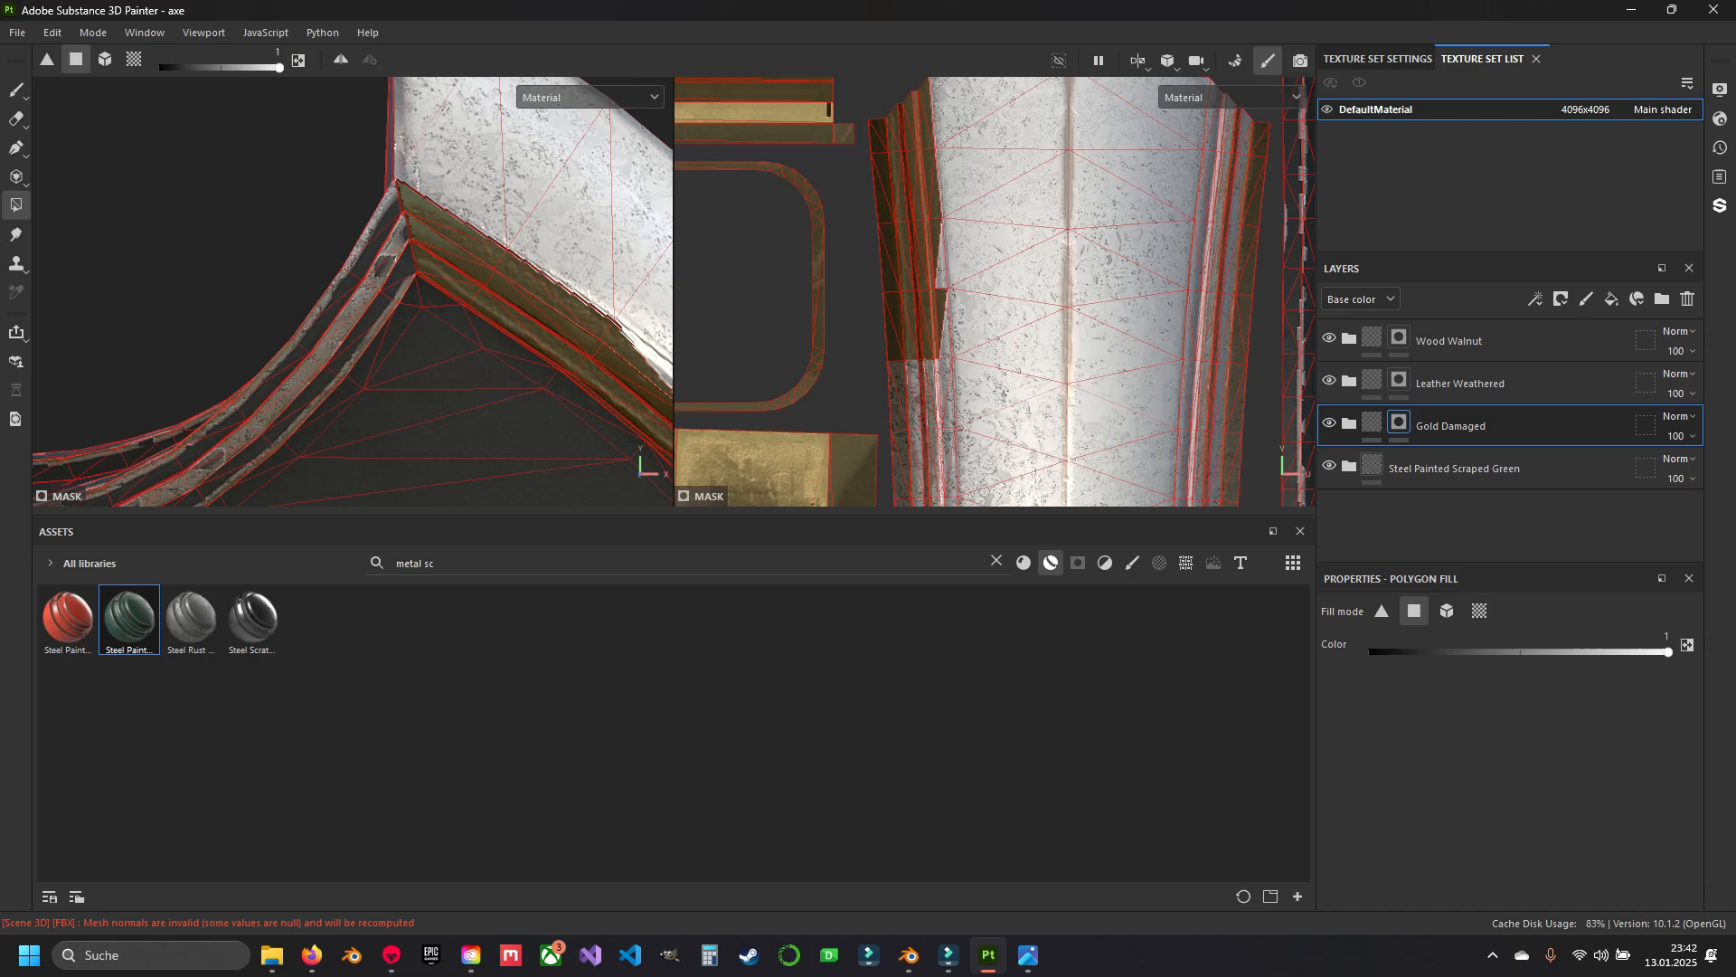
{"action": "middle_click_drag", "start_coordinate": [922, 352], "coordinate": [891, 221], "text": "alt"}
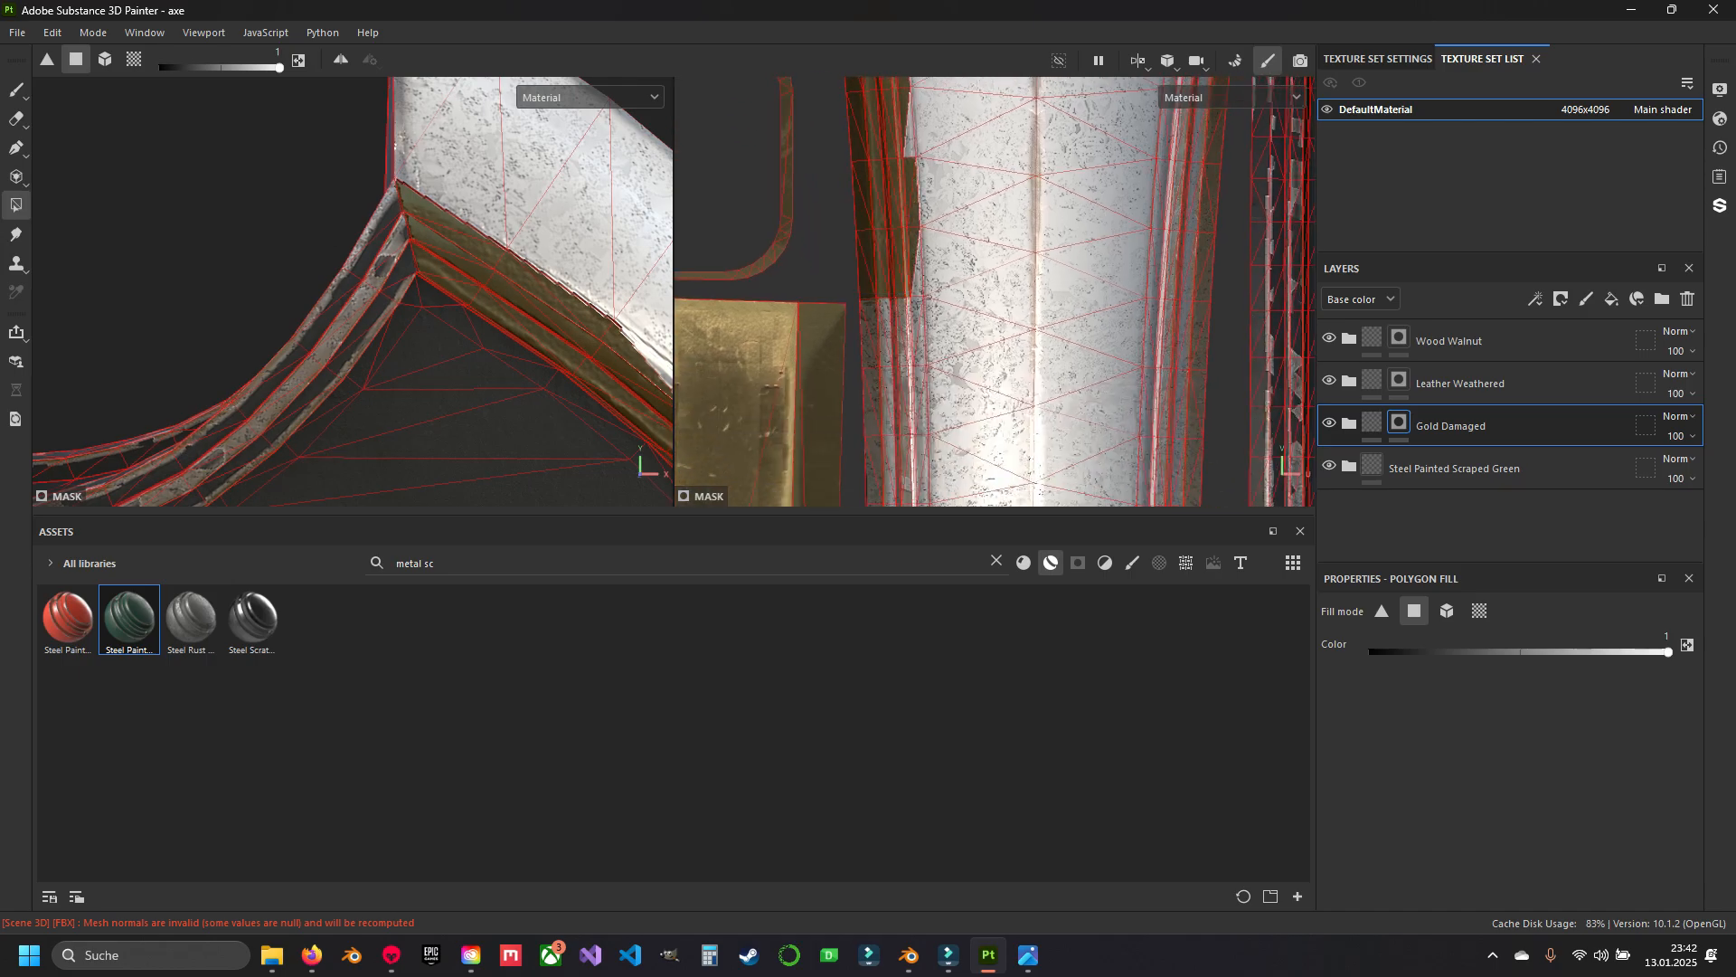
{"action": "middle_click_drag", "start_coordinate": [917, 294], "coordinate": [877, 178], "text": "alt"}
{"action": "left_click_drag", "start_coordinate": [821, 174], "coordinate": [879, 312]}
{"action": "middle_click_drag", "start_coordinate": [879, 316], "coordinate": [841, 149], "text": "alt"}
{"action": "left_click_drag", "start_coordinate": [775, 136], "coordinate": [836, 269]}
{"action": "middle_click_drag", "start_coordinate": [836, 271], "coordinate": [825, 123], "text": "alt"}
{"action": "left_click_drag", "start_coordinate": [762, 117], "coordinate": [812, 215]}
{"action": "middle_click_drag", "start_coordinate": [814, 227], "coordinate": [814, 132], "text": "alt"}
{"action": "left_click_drag", "start_coordinate": [775, 113], "coordinate": [830, 245]}
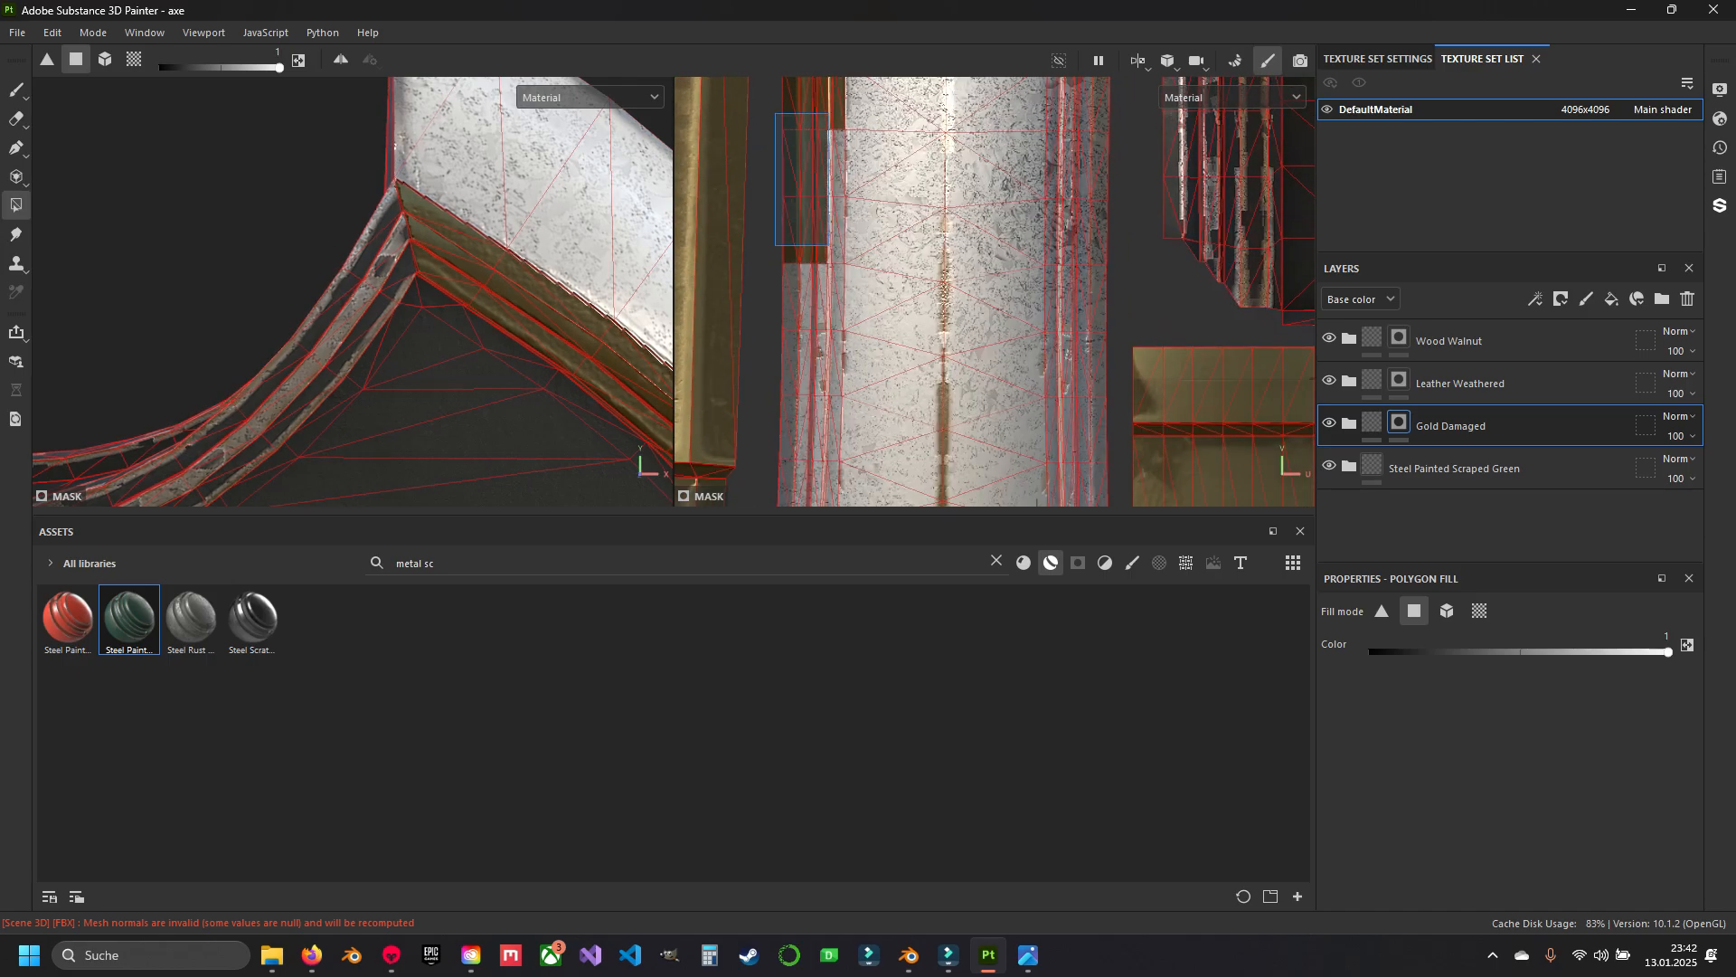
Fill the remaining left-side trim down to the blade island's lower end with color 1 and check the gold border on the model.
{"action": "middle_click_drag", "start_coordinate": [828, 271], "coordinate": [855, 104], "text": "alt"}
{"action": "left_click_drag", "start_coordinate": [797, 119], "coordinate": [860, 229]}
{"action": "middle_click_drag", "start_coordinate": [855, 249], "coordinate": [863, 124], "text": "alt"}
{"action": "left_click_drag", "start_coordinate": [809, 136], "coordinate": [856, 249]}
{"action": "middle_click_drag", "start_coordinate": [852, 253], "coordinate": [848, 136], "text": "alt"}
{"action": "left_click_drag", "start_coordinate": [789, 134], "coordinate": [861, 197]}
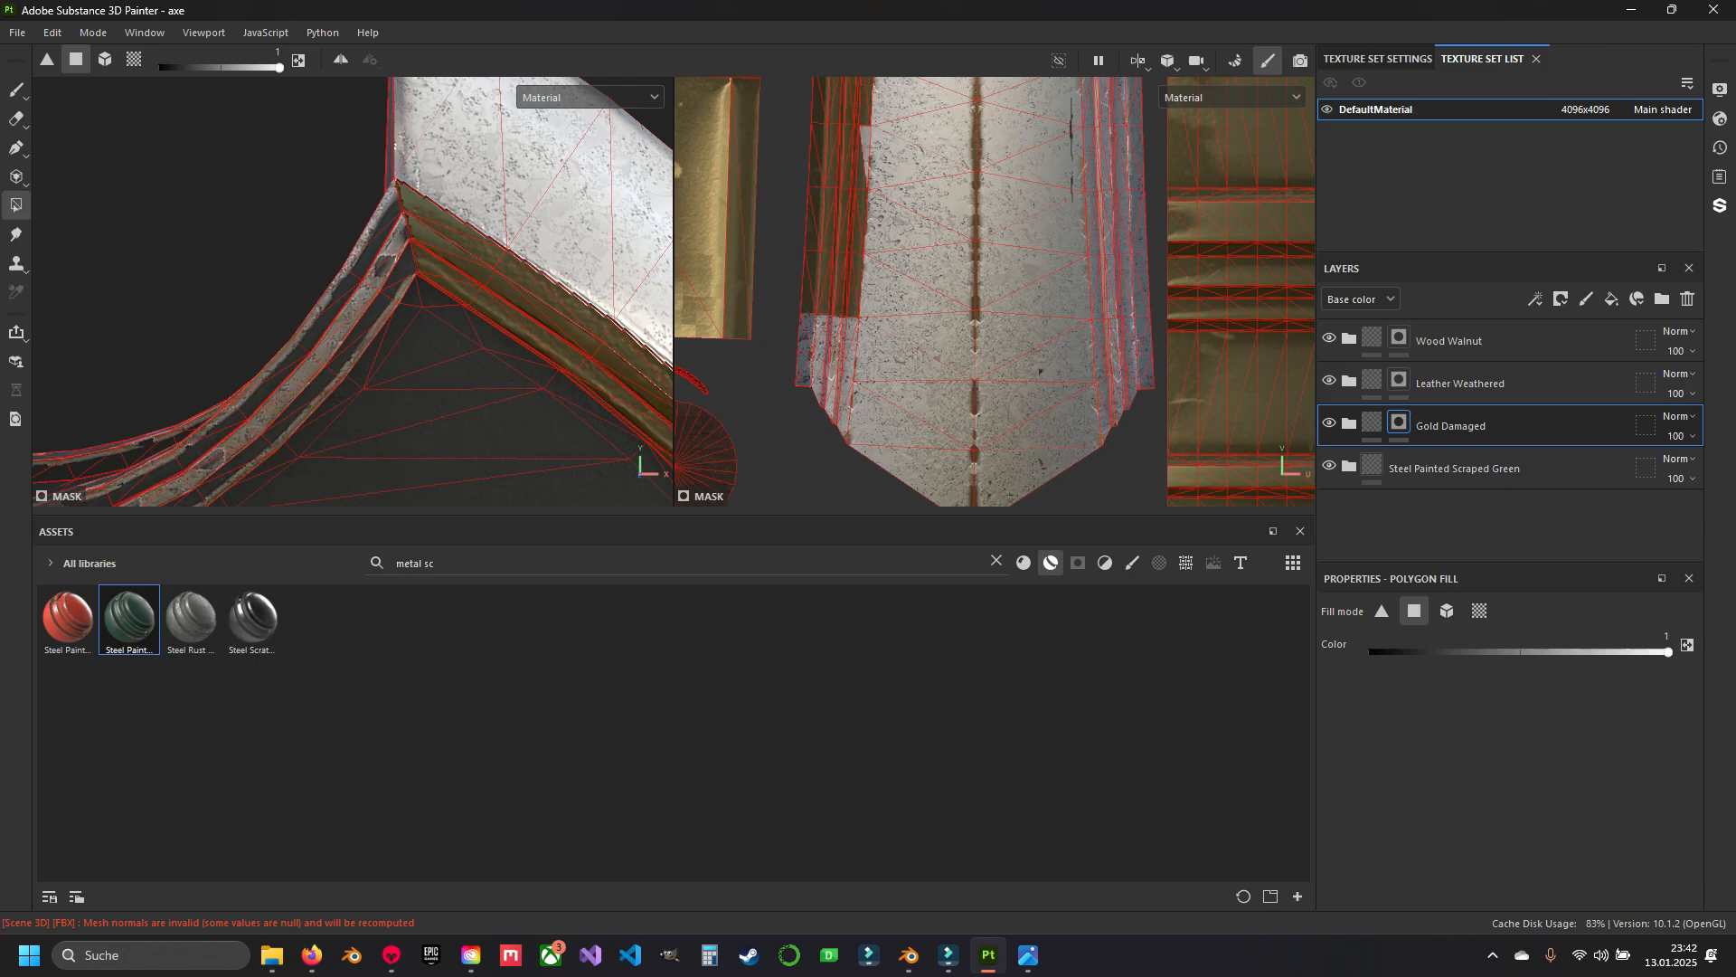
{"action": "middle_click_drag", "start_coordinate": [854, 316], "coordinate": [765, 227], "text": "alt"}
{"action": "left_click_drag", "start_coordinate": [690, 226], "coordinate": [752, 331]}
{"action": "scroll", "coordinate": [361, 362], "scroll_direction": "down", "scroll_amount": 5}
{"action": "left_click", "coordinate": [16, 90]}
{"action": "left_click_drag", "start_coordinate": [356, 376], "coordinate": [393, 374], "text": "alt"}
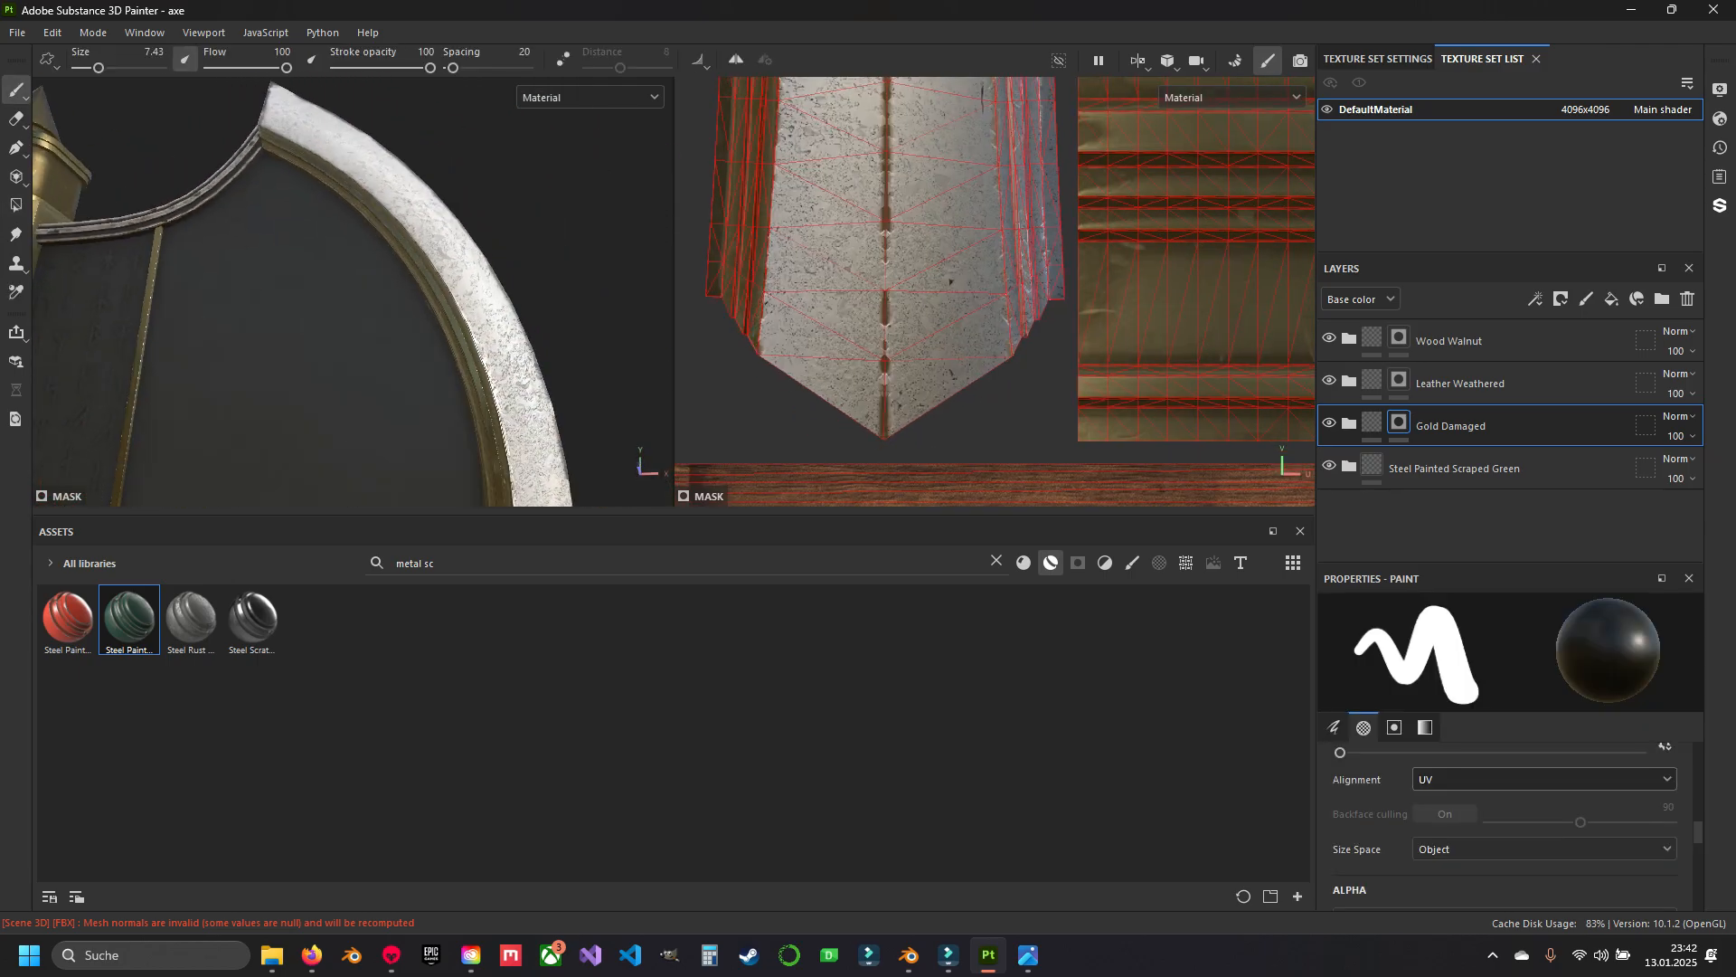
{"action": "middle_click_drag", "start_coordinate": [393, 374], "coordinate": [442, 233], "text": "alt"}
{"action": "scroll", "coordinate": [440, 237], "scroll_direction": "down", "scroll_amount": 3}
{"action": "left_click_drag", "start_coordinate": [437, 263], "coordinate": [138, 91], "text": "alt"}
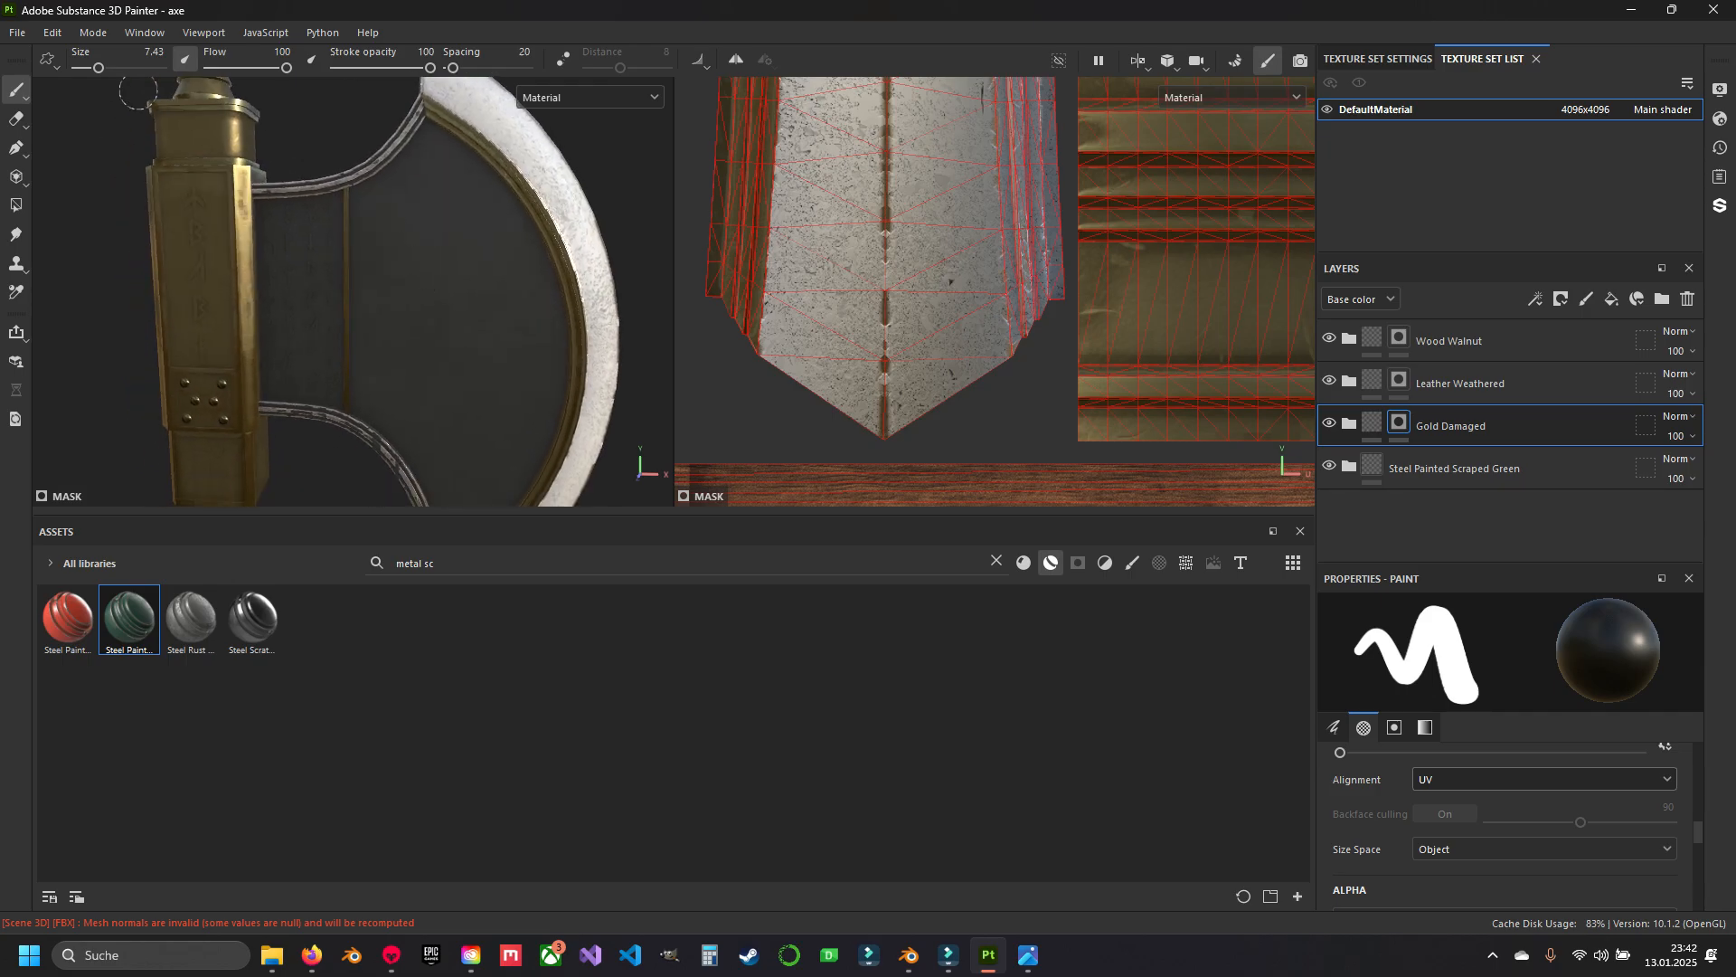
Fill the lower stretch of the trim along the right side of the blade's UV island with color 1 on the Gold Damaged mask.
{"action": "middle_click_drag", "start_coordinate": [904, 226], "coordinate": [986, 380], "text": "alt"}
{"action": "key", "text": "4"}
{"action": "scroll", "coordinate": [904, 380], "scroll_direction": "up", "scroll_amount": 3}
{"action": "left_click_drag", "start_coordinate": [987, 383], "coordinate": [902, 289]}
{"action": "middle_click_drag", "start_coordinate": [913, 244], "coordinate": [913, 317], "text": "alt"}
{"action": "left_click_drag", "start_coordinate": [974, 299], "coordinate": [894, 207]}
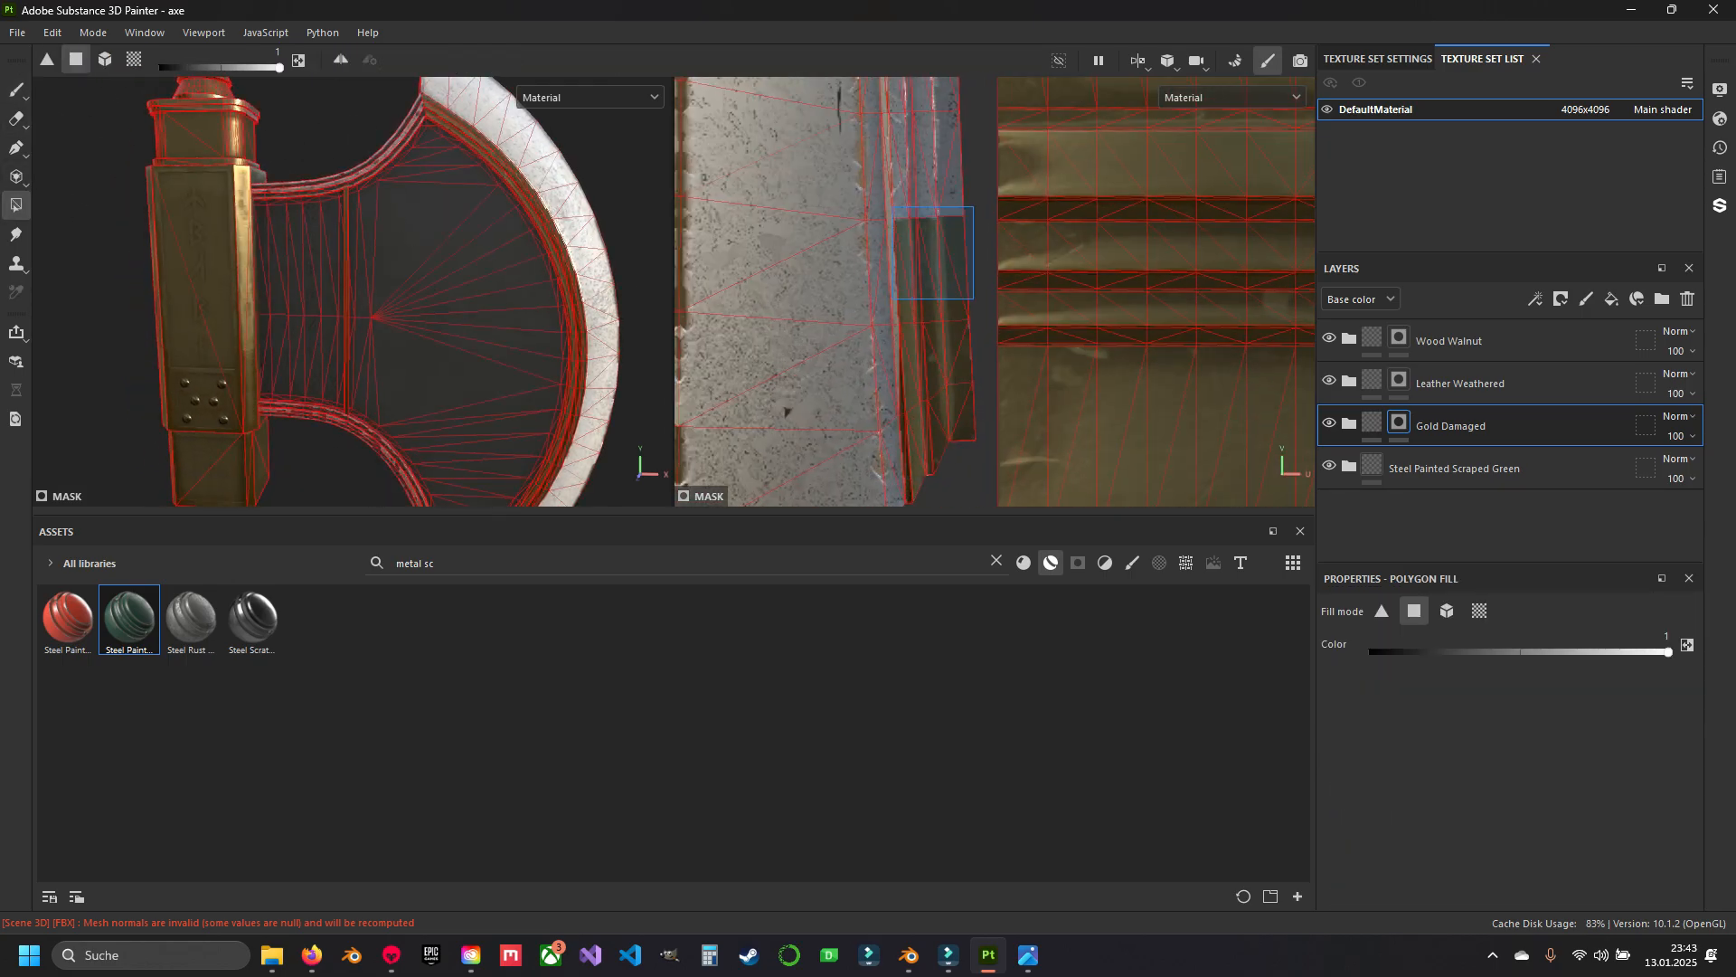
{"action": "middle_click_drag", "start_coordinate": [915, 167], "coordinate": [933, 352], "text": "alt"}
{"action": "left_click_drag", "start_coordinate": [977, 290], "coordinate": [906, 195]}
{"action": "middle_click_drag", "start_coordinate": [911, 177], "coordinate": [961, 417], "text": "alt"}
{"action": "left_click_drag", "start_coordinate": [1024, 412], "coordinate": [951, 339]}
{"action": "left_click_drag", "start_coordinate": [1034, 298], "coordinate": [951, 201]}
{"action": "middle_click_drag", "start_coordinate": [963, 190], "coordinate": [960, 479], "text": "alt"}
{"action": "left_click_drag", "start_coordinate": [1036, 402], "coordinate": [951, 335]}
{"action": "middle_click_drag", "start_coordinate": [953, 258], "coordinate": [929, 353], "text": "alt"}
{"action": "left_click_drag", "start_coordinate": [1039, 353], "coordinate": [928, 234]}
{"action": "middle_click_drag", "start_coordinate": [935, 203], "coordinate": [1011, 348], "text": "alt"}
{"action": "left_click_drag", "start_coordinate": [1093, 368], "coordinate": [1004, 287]}
{"action": "middle_click_drag", "start_coordinate": [994, 217], "coordinate": [931, 311], "text": "alt"}
{"action": "left_click_drag", "start_coordinate": [1041, 299], "coordinate": [947, 248]}
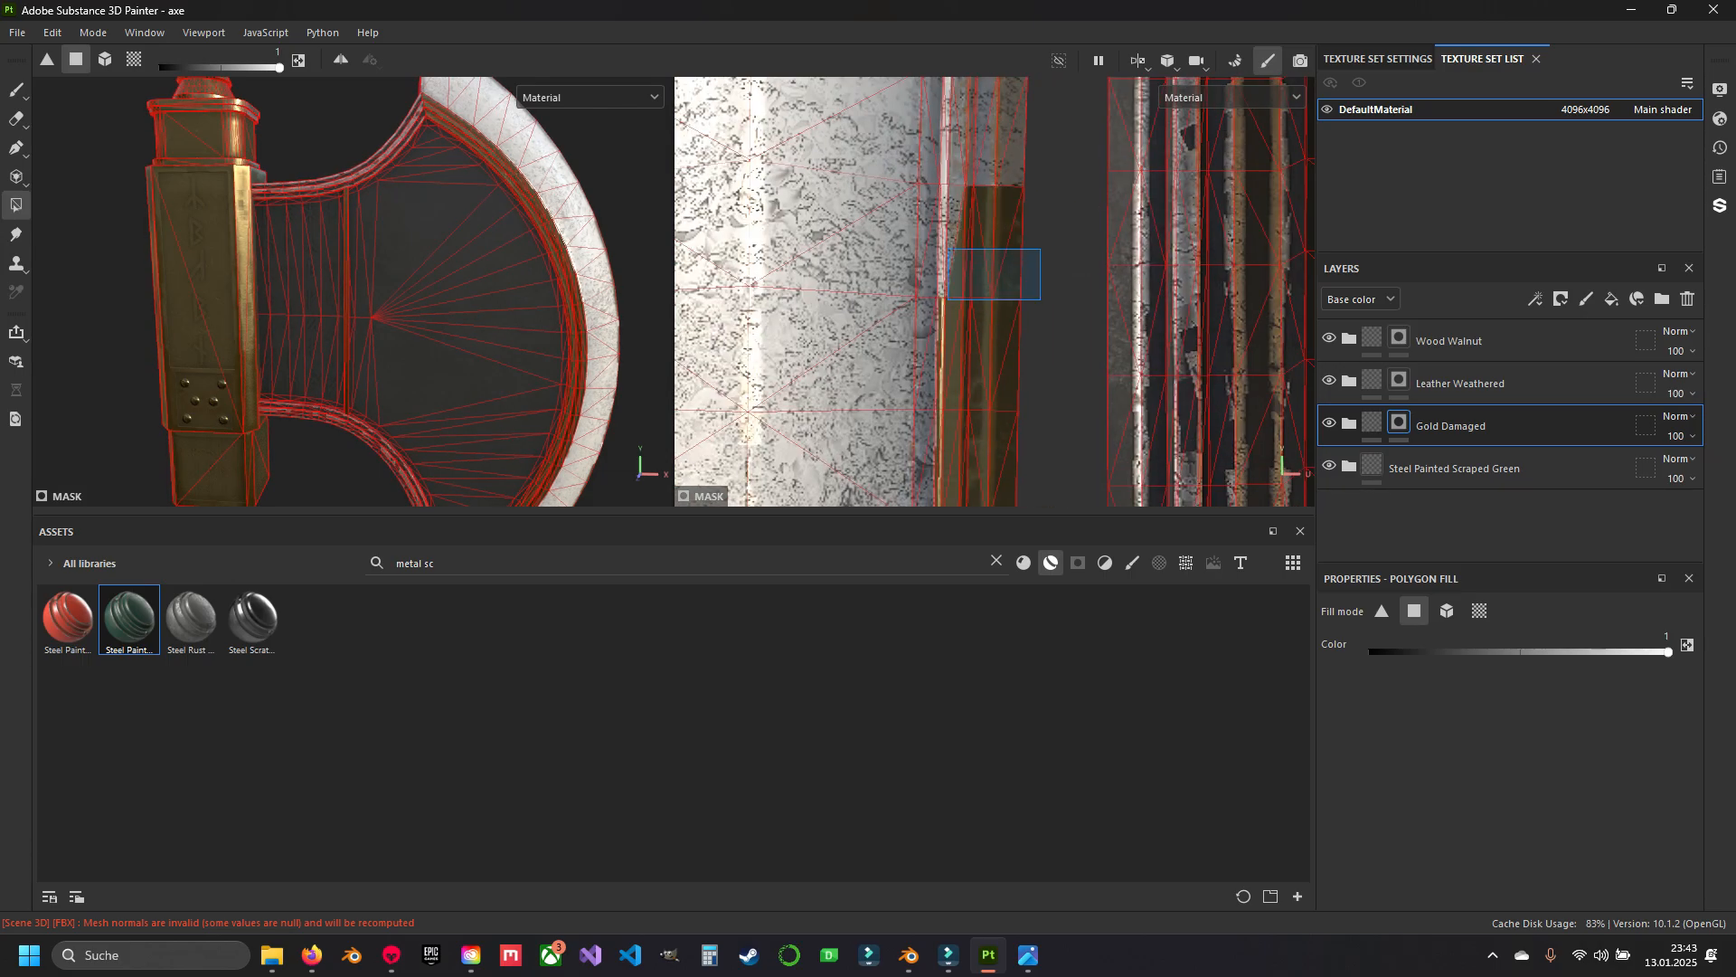
Polygon-fill the remaining right-side trim with color 1 up to the blade island's upper end.
{"action": "middle_click_drag", "start_coordinate": [947, 190], "coordinate": [968, 333], "text": "alt"}
{"action": "left_click_drag", "start_coordinate": [1058, 317], "coordinate": [953, 260]}
{"action": "middle_click_drag", "start_coordinate": [954, 217], "coordinate": [904, 348], "text": "alt"}
{"action": "left_click_drag", "start_coordinate": [1003, 333], "coordinate": [925, 298]}
{"action": "middle_click_drag", "start_coordinate": [922, 235], "coordinate": [936, 344], "text": "alt"}
{"action": "left_click_drag", "start_coordinate": [1015, 349], "coordinate": [911, 295]}
{"action": "middle_click_drag", "start_coordinate": [910, 231], "coordinate": [897, 350], "text": "alt"}
{"action": "left_click_drag", "start_coordinate": [1023, 351], "coordinate": [910, 310]}
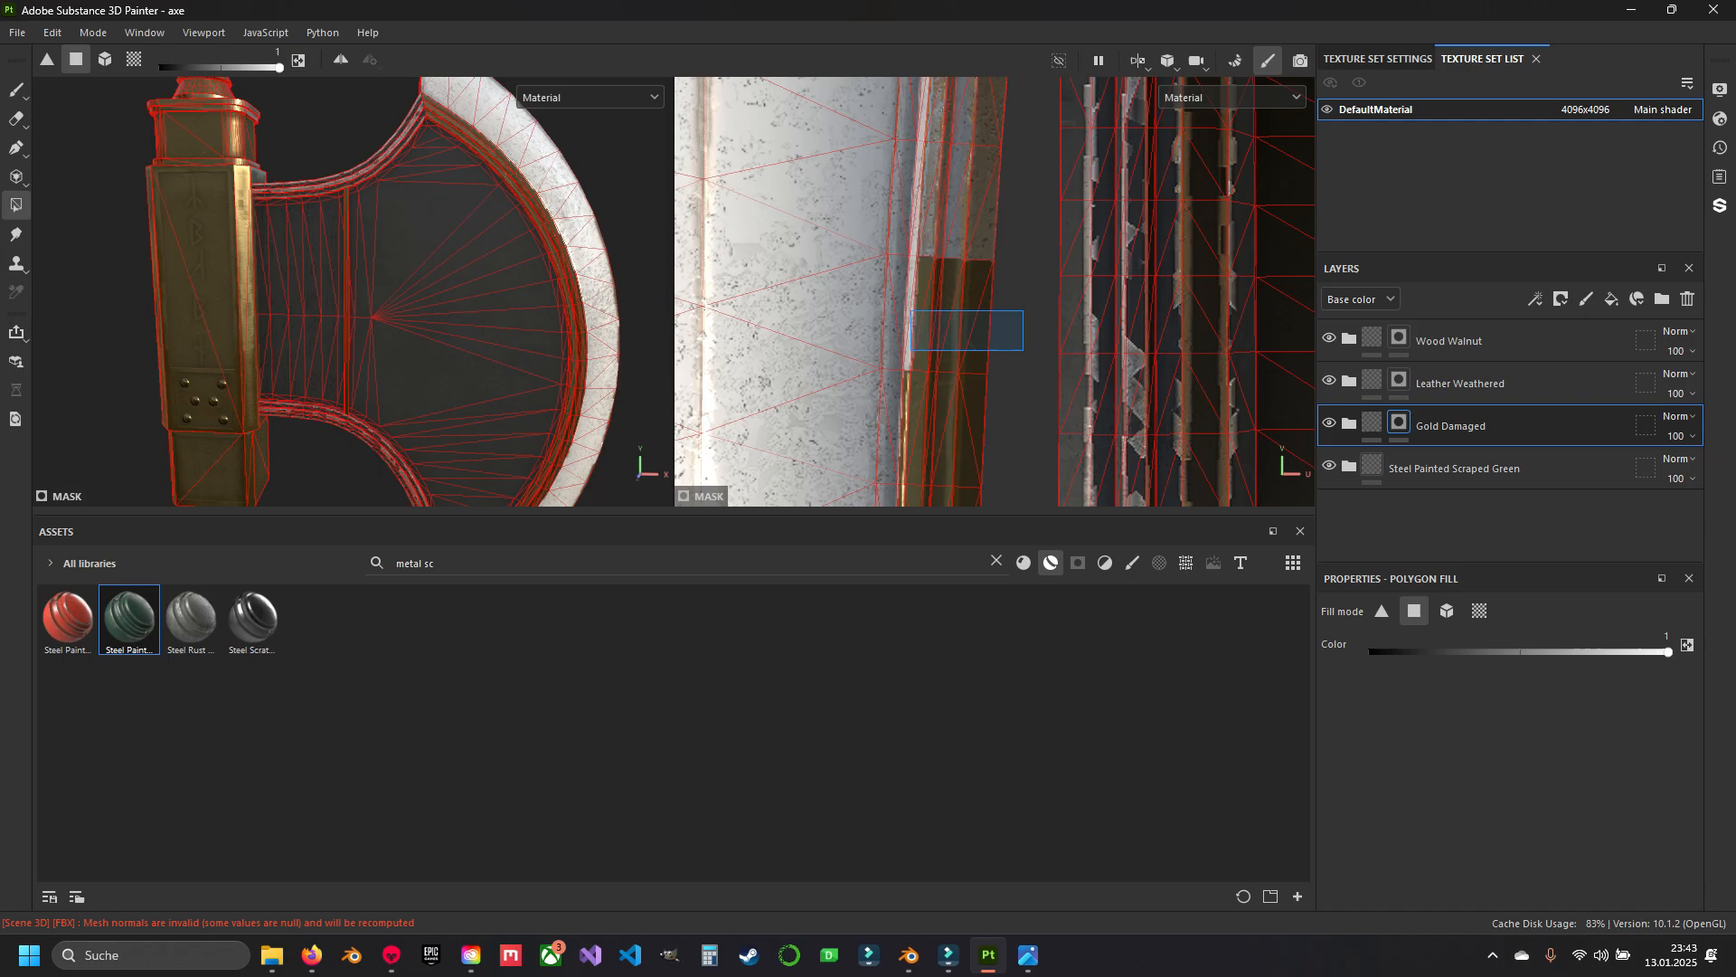
{"action": "middle_click_drag", "start_coordinate": [908, 217], "coordinate": [922, 348], "text": "alt"}
{"action": "left_click_drag", "start_coordinate": [1014, 384], "coordinate": [925, 329]}
{"action": "middle_click_drag", "start_coordinate": [922, 262], "coordinate": [915, 362], "text": "alt"}
{"action": "left_click_drag", "start_coordinate": [1015, 384], "coordinate": [913, 317]}
{"action": "middle_click_drag", "start_coordinate": [917, 249], "coordinate": [940, 361], "text": "alt"}
{"action": "left_click_drag", "start_coordinate": [1020, 388], "coordinate": [940, 316]}
{"action": "left_click_drag", "start_coordinate": [1060, 281], "coordinate": [956, 226]}
{"action": "middle_click_drag", "start_coordinate": [957, 217], "coordinate": [959, 324], "text": "alt"}
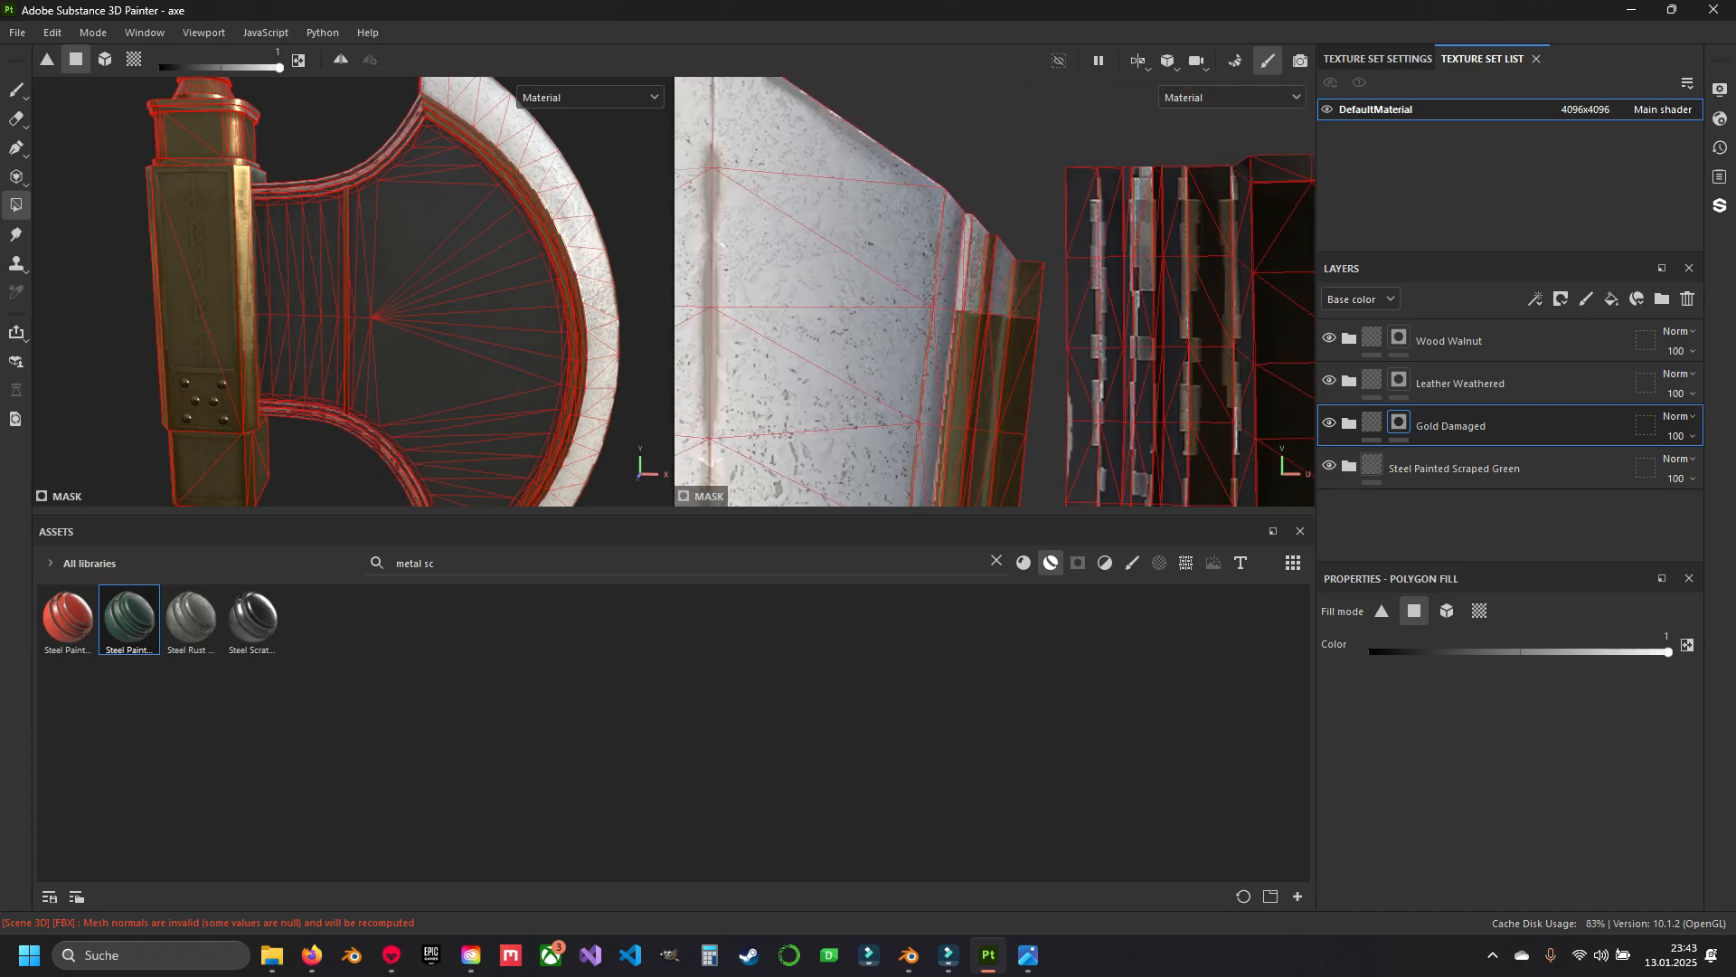
{"action": "left_click_drag", "start_coordinate": [964, 265], "coordinate": [961, 263]}
Inspect the model's curved trims beside the blade and on its underside for areas missing gold.
{"action": "middle_click_drag", "start_coordinate": [615, 127], "coordinate": [608, 277], "text": "alt"}
{"action": "key", "text": "1"}
{"action": "middle_click_drag", "start_coordinate": [421, 282], "coordinate": [492, 277], "text": "alt"}
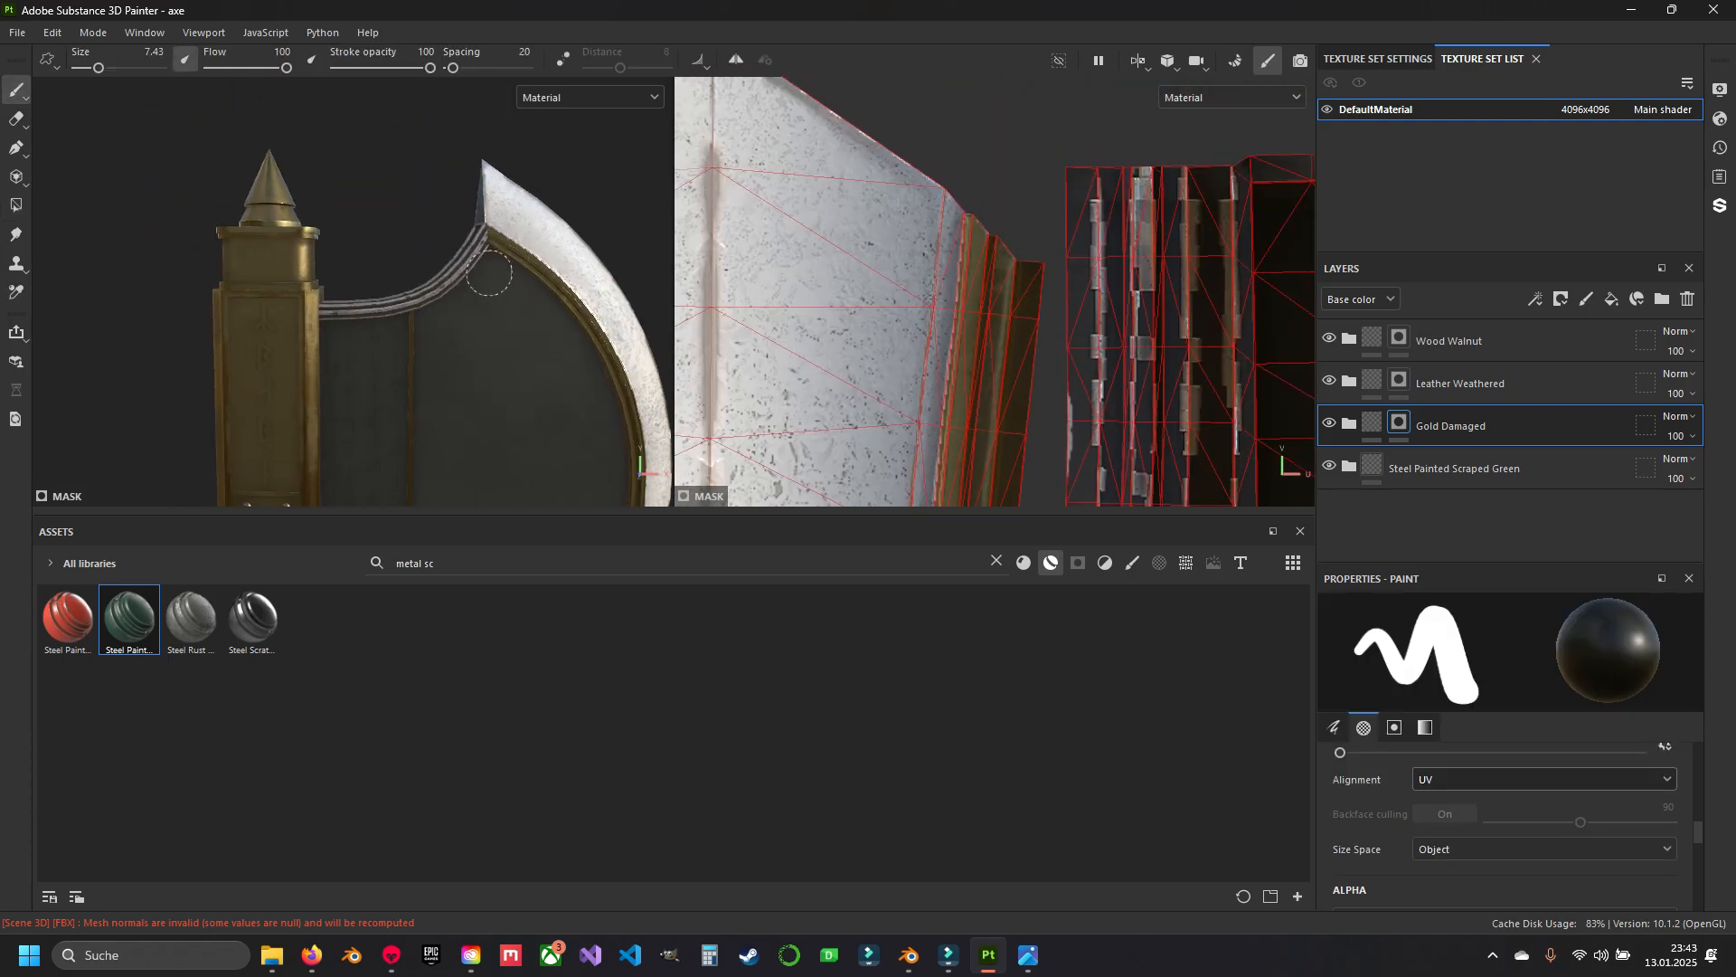
{"action": "scroll", "coordinate": [499, 284], "scroll_direction": "up", "scroll_amount": 3}
{"action": "mouse_move", "coordinate": [370, 281]}
{"action": "left_mouse_down", "text": "alt"}
{"action": "mouse_move", "coordinate": [317, 361]}
{"action": "mouse_move", "coordinate": [418, 293]}
{"action": "left_mouse_up", "text": "alt"}
{"action": "scroll", "coordinate": [418, 294], "scroll_direction": "up", "scroll_amount": 3}
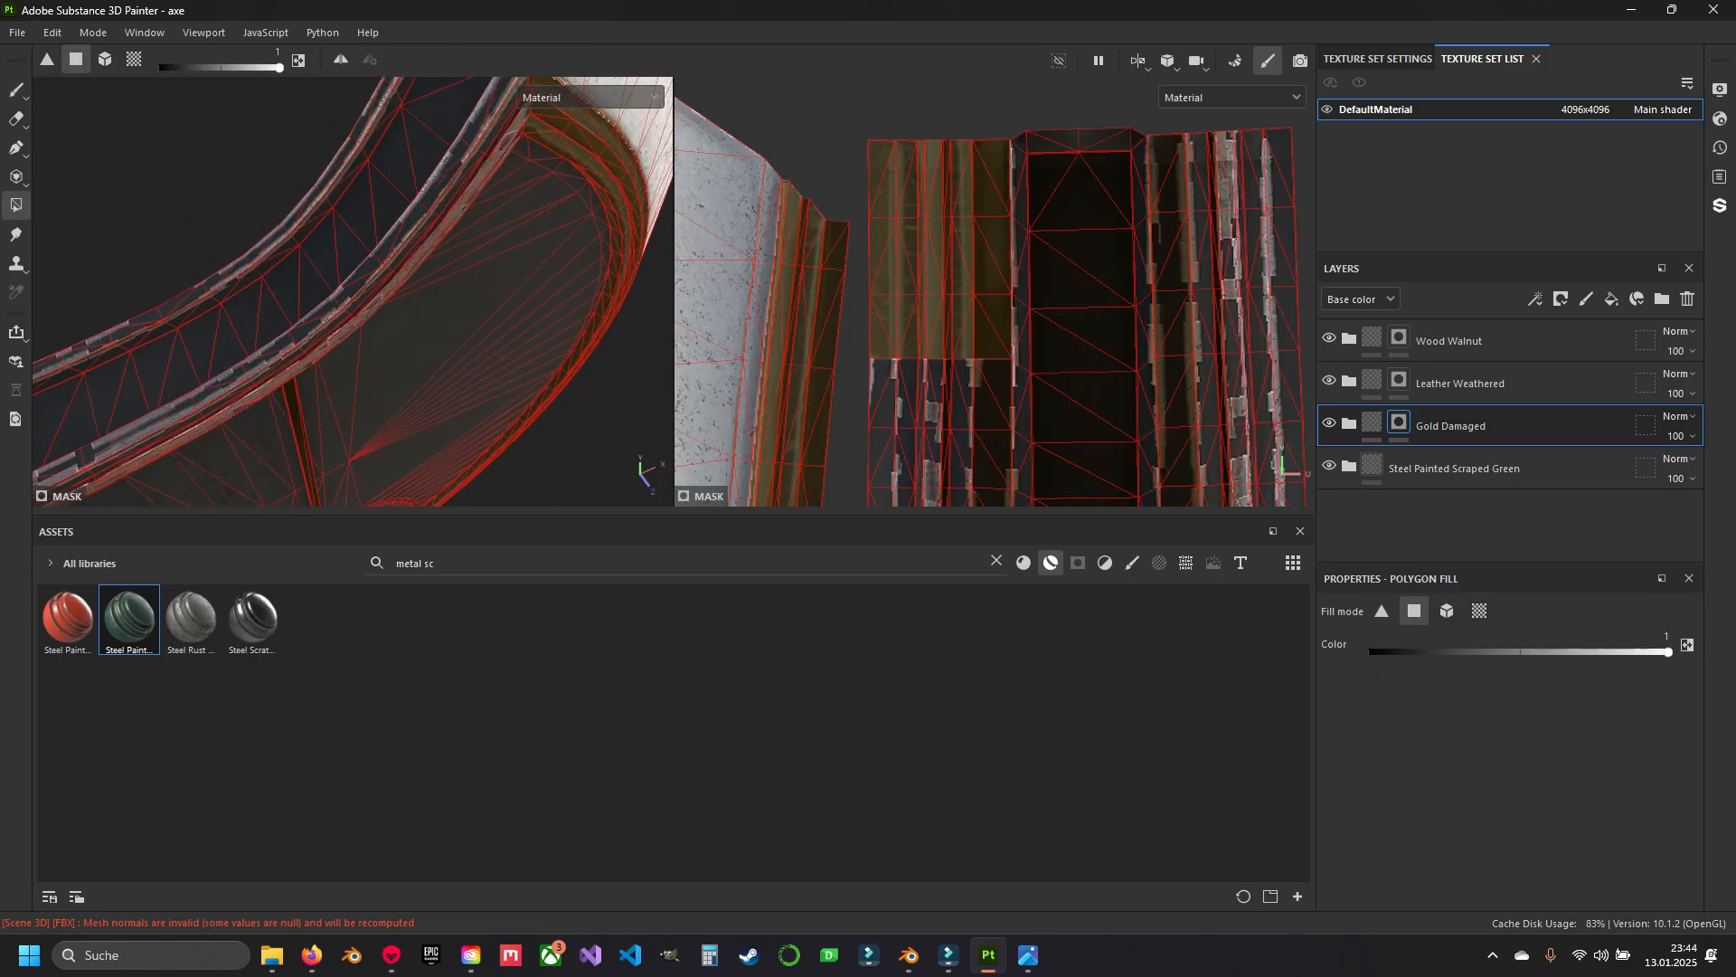
{"action": "key", "text": "1"}
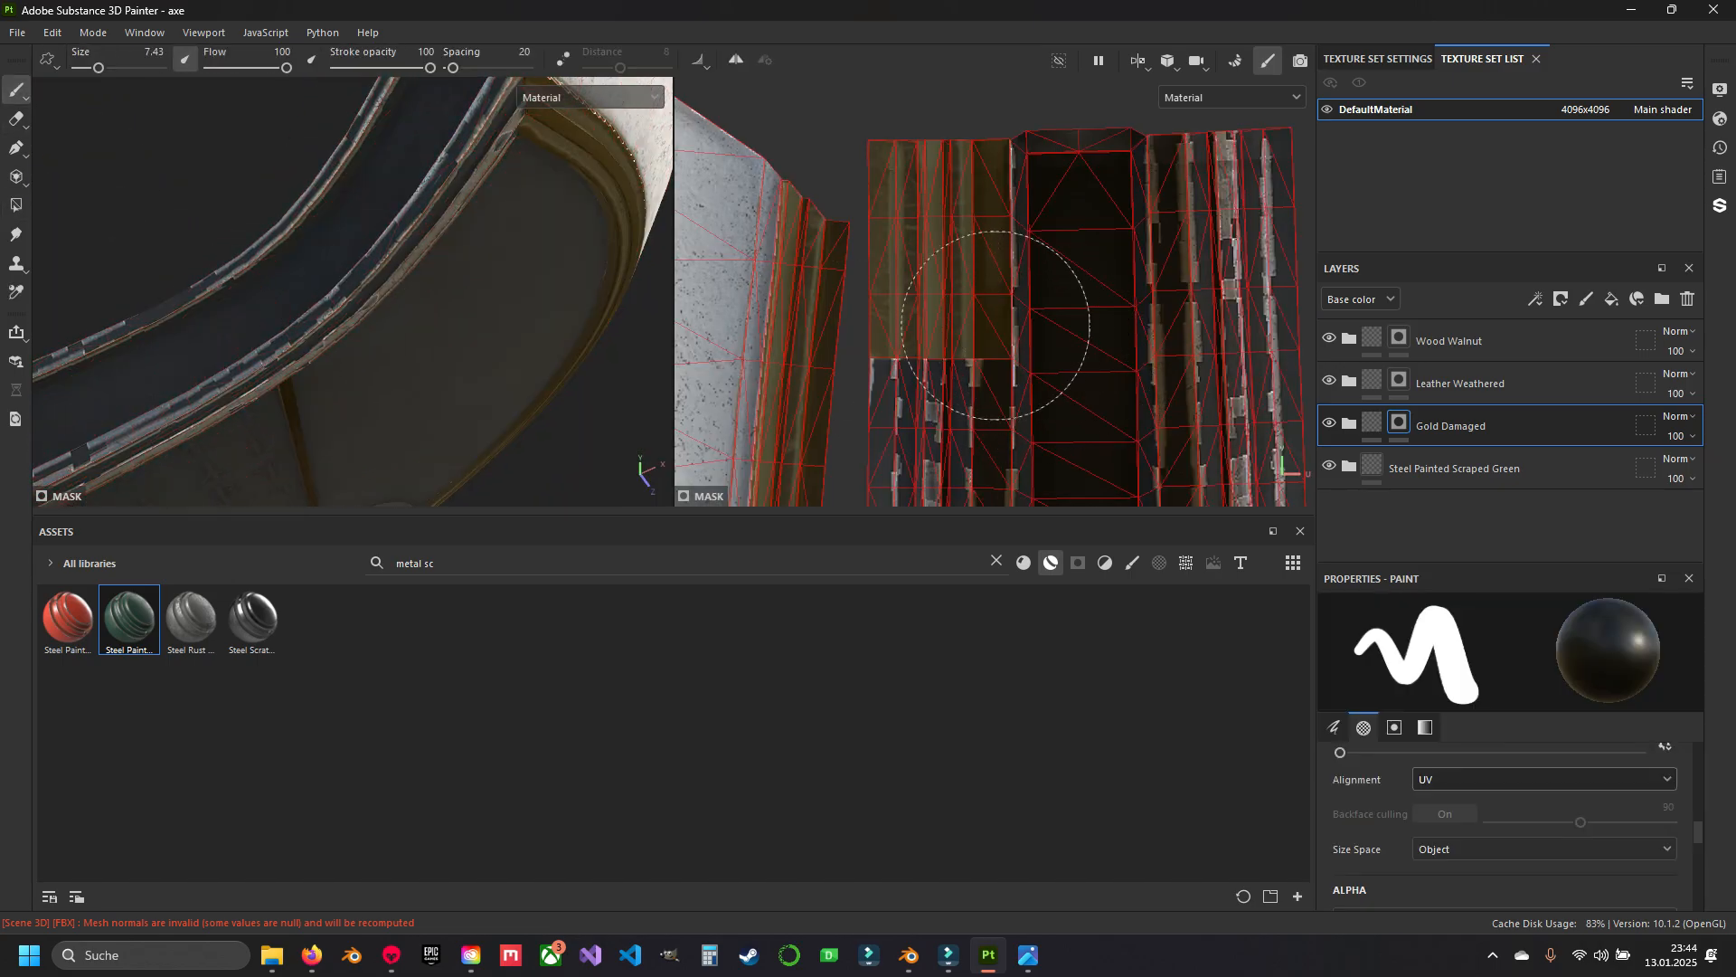
{"action": "mouse_move", "coordinate": [543, 362]}
{"action": "left_mouse_down", "text": "alt"}
{"action": "mouse_move", "coordinate": [574, 172]}
{"action": "mouse_move", "coordinate": [376, 148]}
{"action": "mouse_move", "coordinate": [442, 229]}
{"action": "left_mouse_up", "text": "alt"}
{"action": "scroll", "coordinate": [442, 229], "scroll_direction": "up", "scroll_amount": 3}
{"action": "scroll", "coordinate": [485, 164], "scroll_direction": "up", "scroll_amount": 2}
{"action": "scroll", "coordinate": [485, 165], "scroll_direction": "down", "scroll_amount": 4}
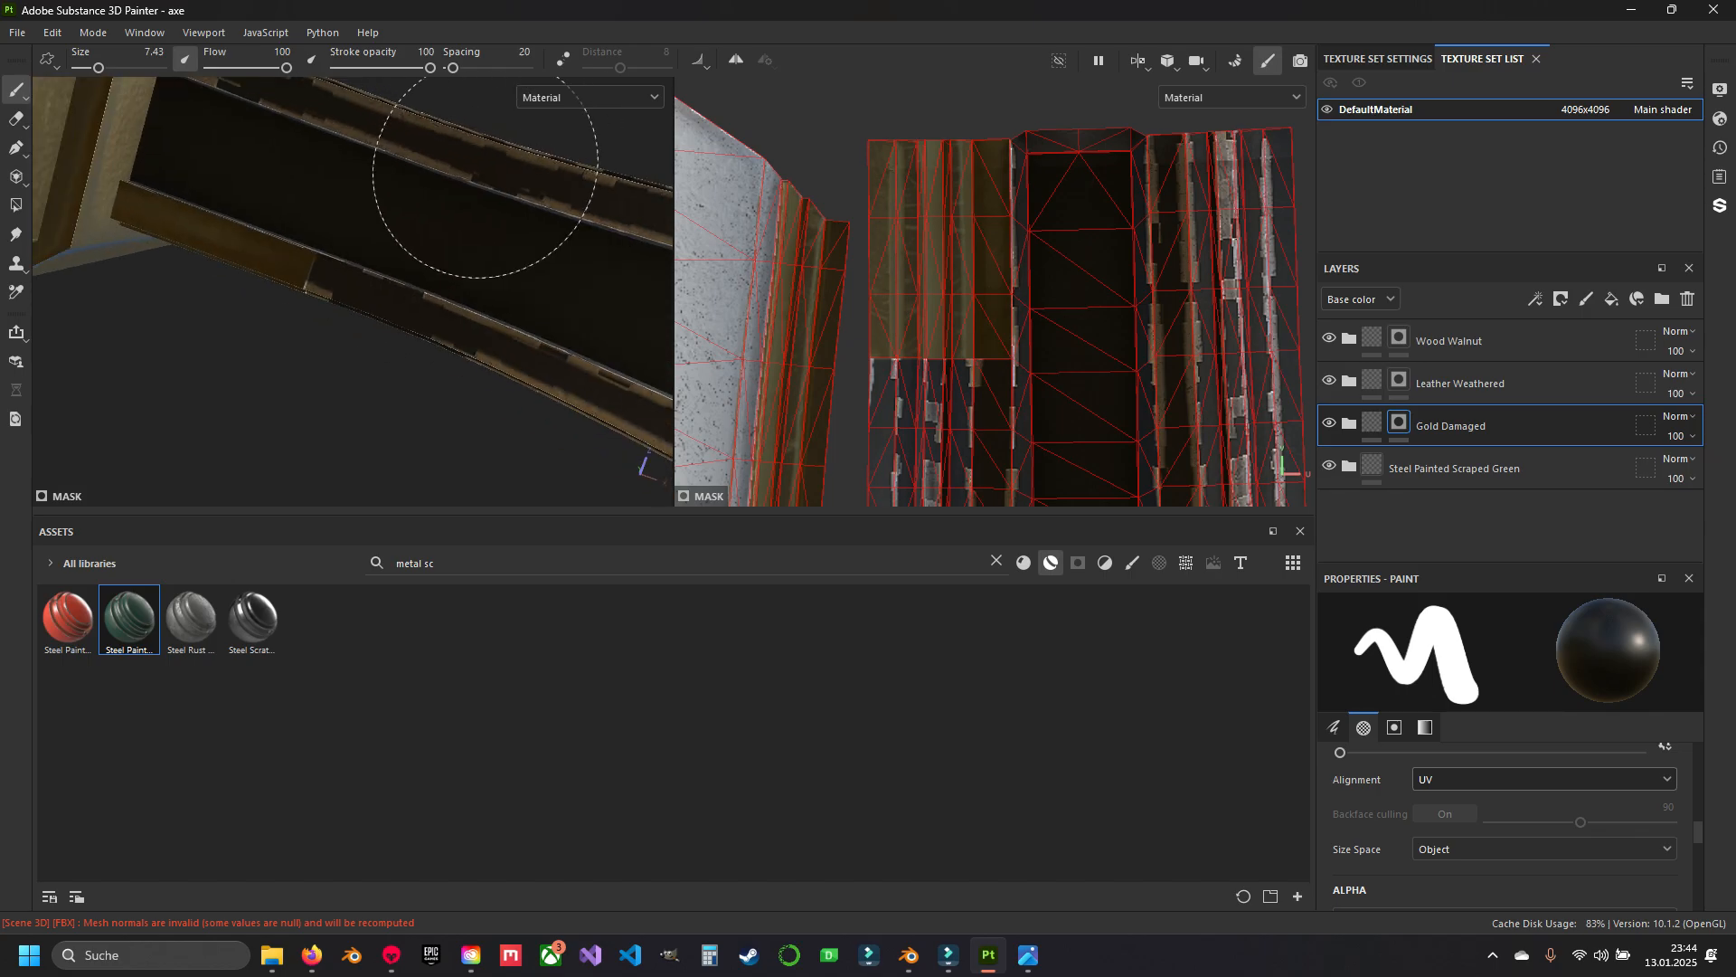
{"action": "scroll", "coordinate": [481, 171], "scroll_direction": "down", "scroll_amount": 3}
{"action": "mouse_move", "coordinate": [481, 171]}
{"action": "left_mouse_down", "text": "alt"}
{"action": "mouse_move", "coordinate": [496, 353]}
{"action": "mouse_move", "coordinate": [477, 190]}
{"action": "mouse_move", "coordinate": [480, 226]}
{"action": "left_mouse_up", "text": "alt"}
{"action": "scroll", "coordinate": [477, 190], "scroll_direction": "up", "scroll_amount": 3}
{"action": "scroll", "coordinate": [543, 220], "scroll_direction": "up", "scroll_amount": 3}
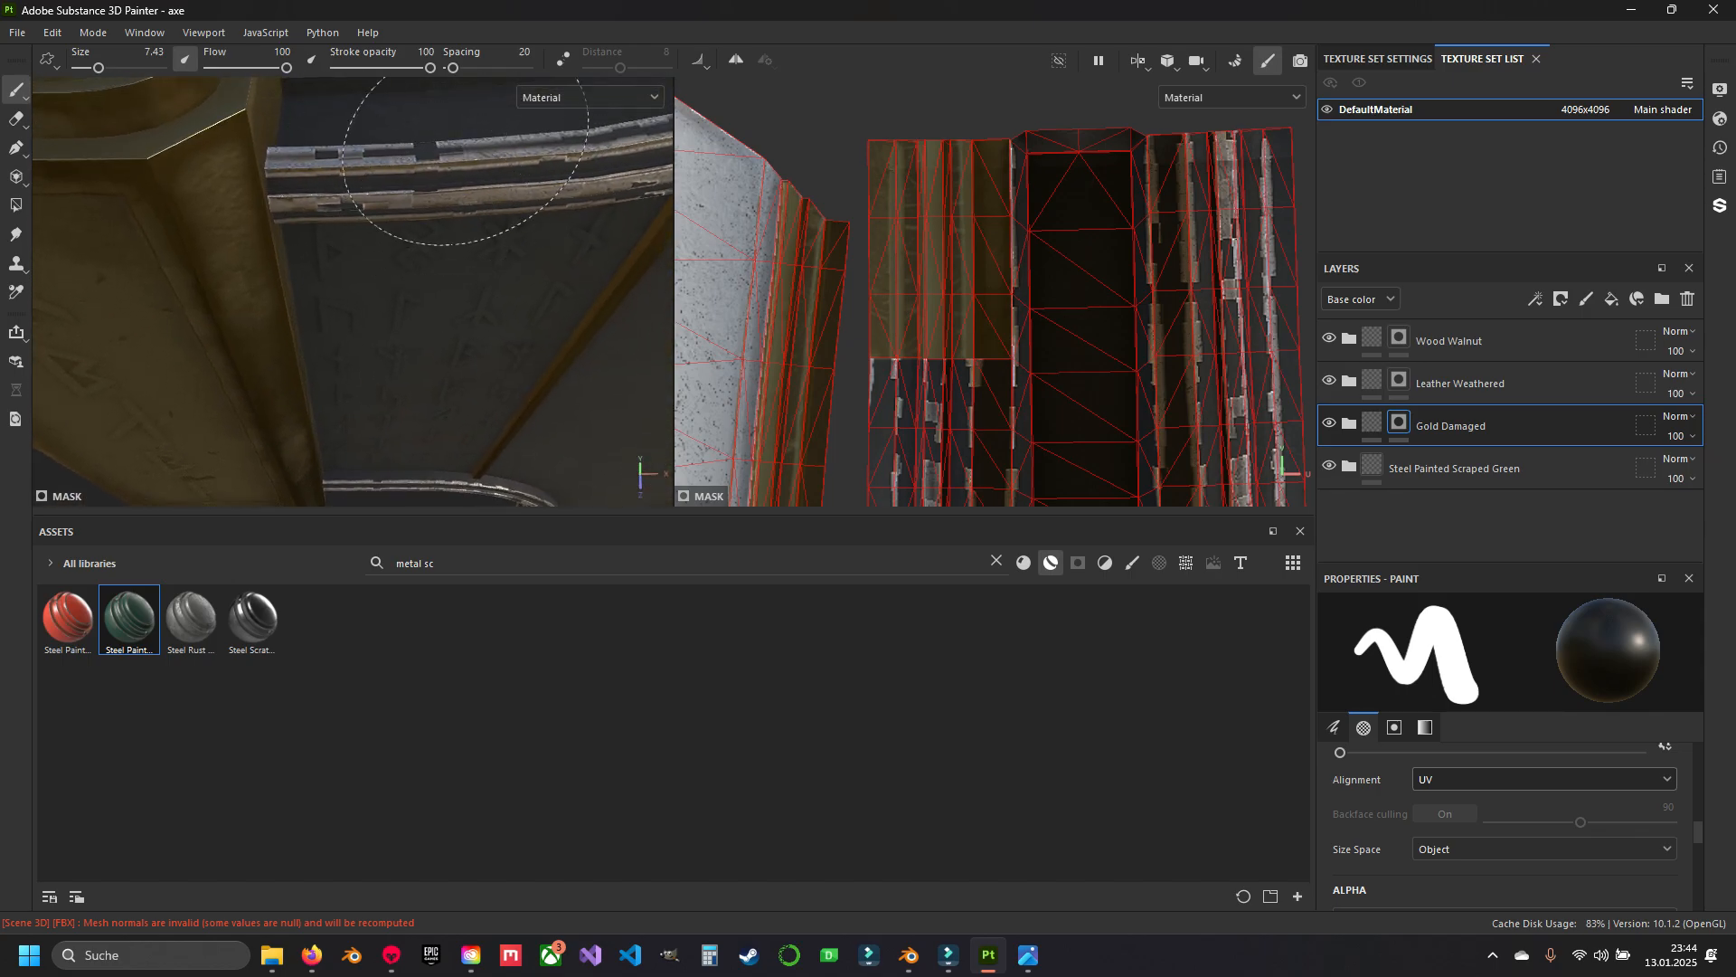
Polygon-fill the left-side trim of the narrow UV island beside the light blade edge with color 1, down to its lower end.
{"action": "scroll", "coordinate": [1029, 220], "scroll_direction": "down", "scroll_amount": 4}
{"action": "scroll", "coordinate": [1029, 219], "scroll_direction": "down", "scroll_amount": 4}
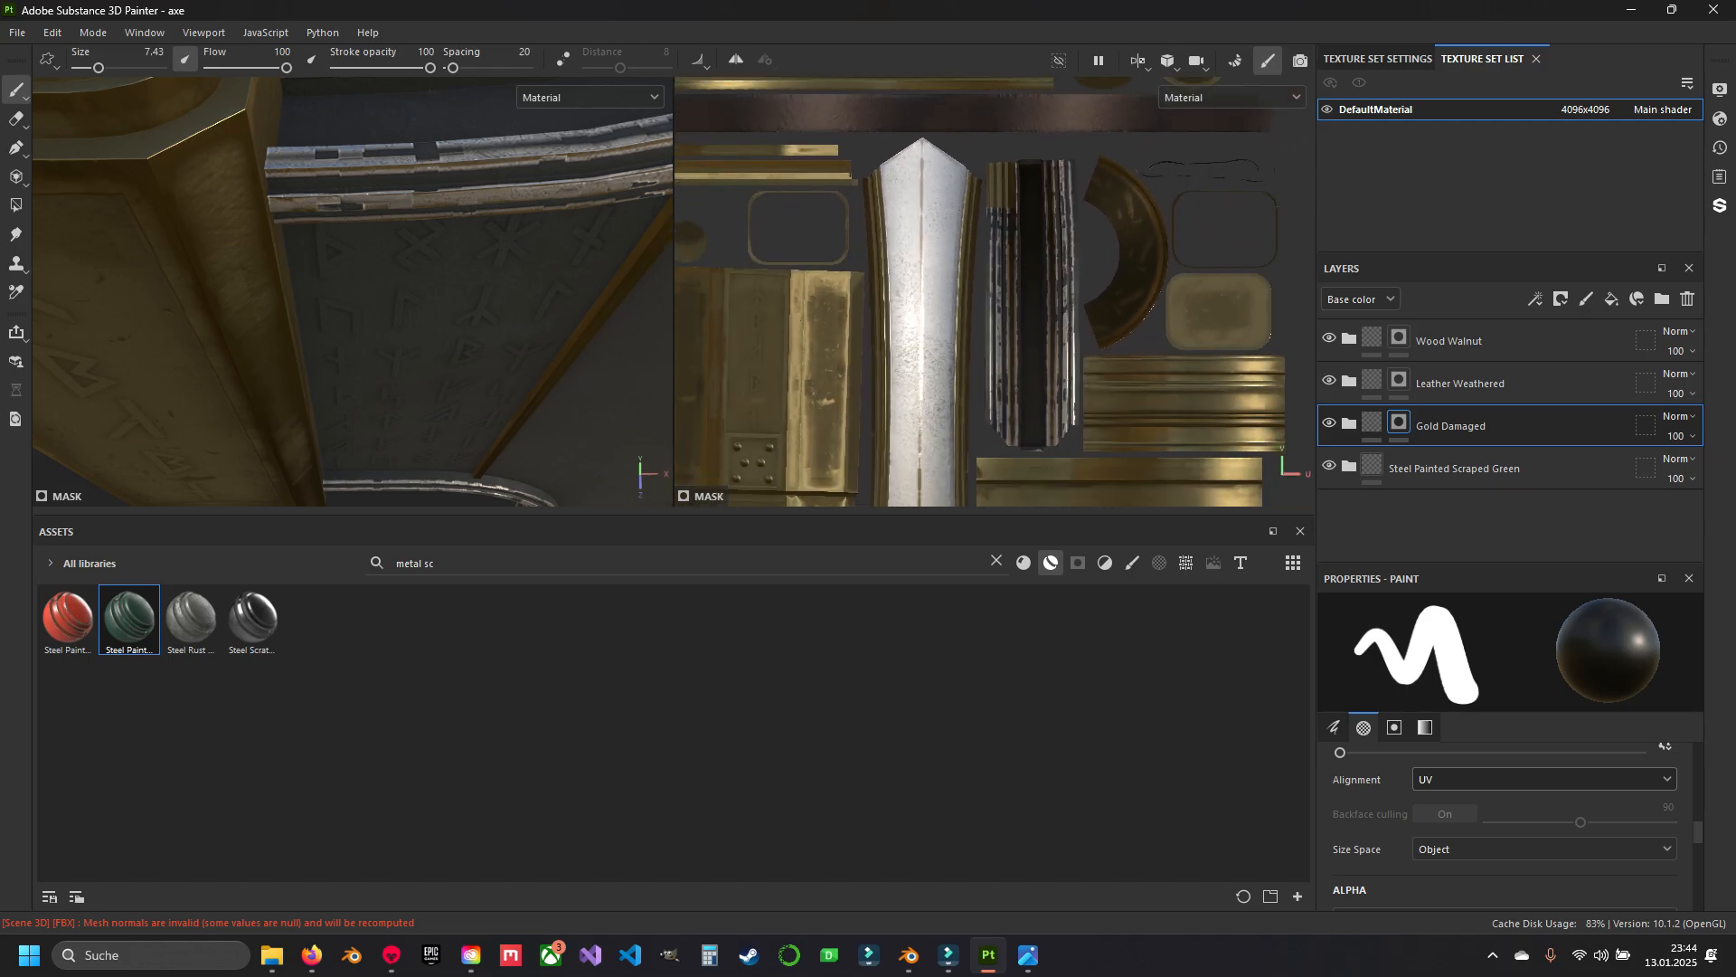
{"action": "middle_click_drag", "start_coordinate": [988, 186], "coordinate": [1007, 198], "text": "alt"}
{"action": "scroll", "coordinate": [1005, 206], "scroll_direction": "up", "scroll_amount": 4}
{"action": "left_click_drag", "start_coordinate": [403, 292], "coordinate": [434, 144], "text": "alt"}
{"action": "key", "text": "4"}
{"action": "scroll", "coordinate": [1075, 352], "scroll_direction": "up", "scroll_amount": 4}
{"action": "left_click_drag", "start_coordinate": [892, 126], "coordinate": [1070, 342]}
{"action": "middle_click_drag", "start_coordinate": [1069, 342], "coordinate": [1032, 118], "text": "alt"}
{"action": "left_click_drag", "start_coordinate": [852, 100], "coordinate": [1020, 210]}
{"action": "middle_click_drag", "start_coordinate": [1020, 210], "coordinate": [970, 111], "text": "alt"}
{"action": "left_click_drag", "start_coordinate": [970, 102], "coordinate": [800, 452]}
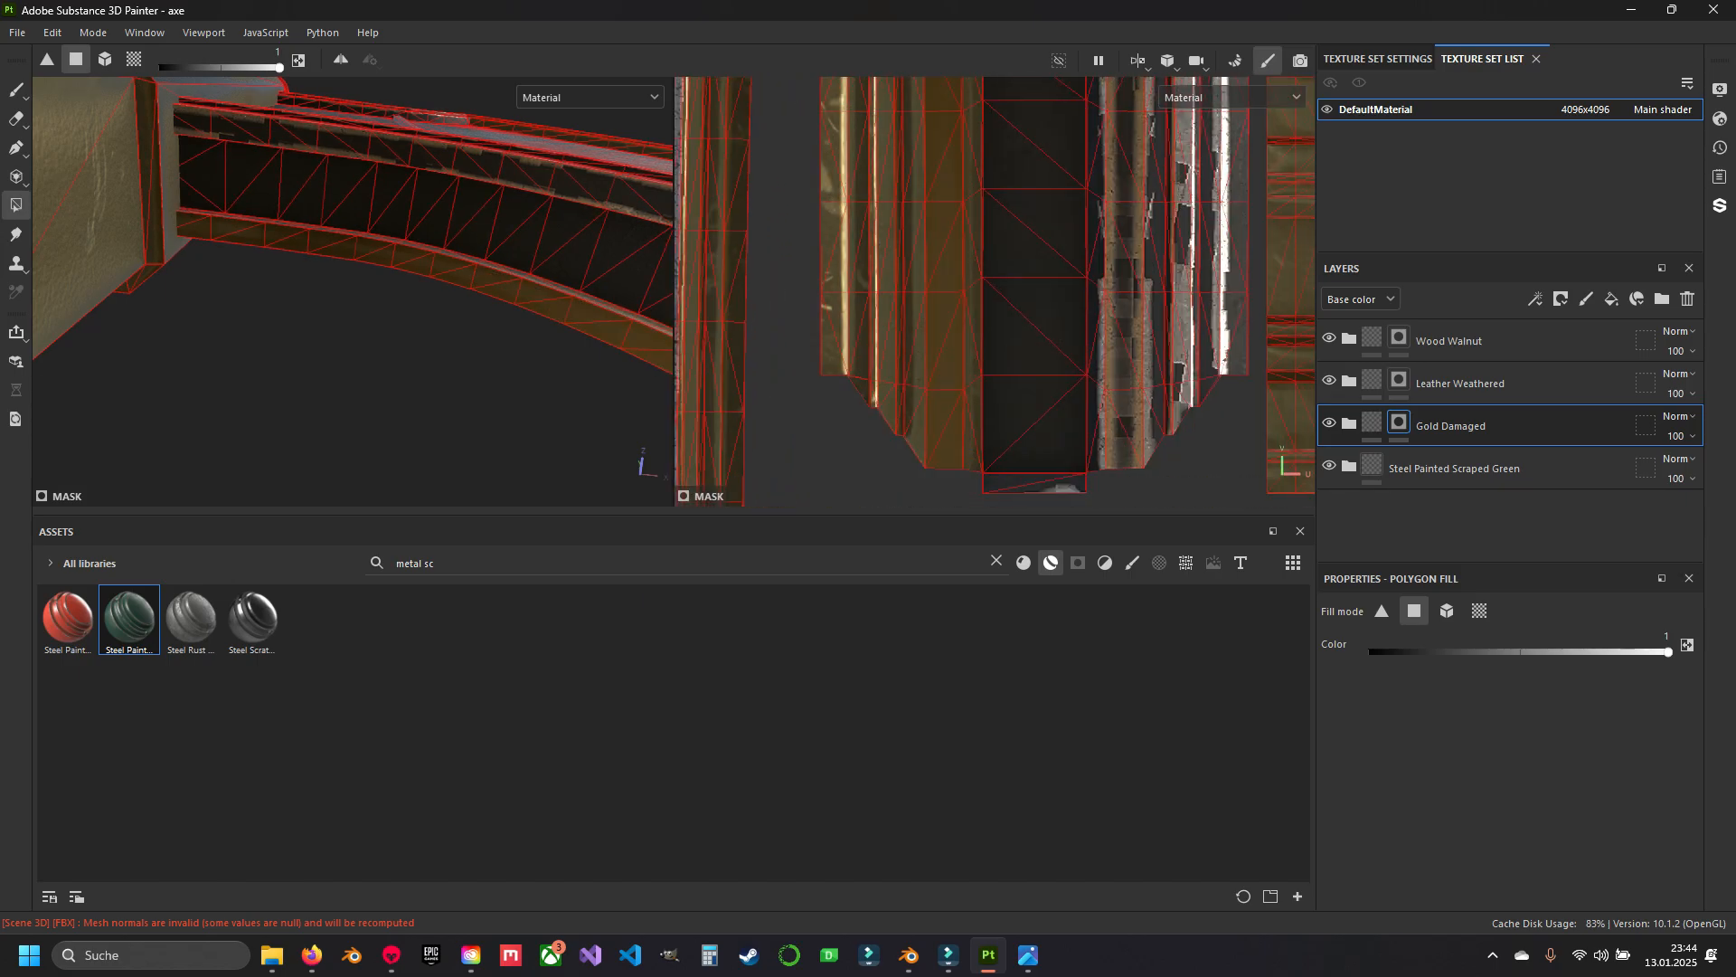
Fill the right-side trim of the same narrow UV island with color 1 up to its upper end and check the model.
{"action": "middle_click_drag", "start_coordinate": [1257, 456], "coordinate": [1096, 457], "text": "alt"}
{"action": "left_click_drag", "start_coordinate": [1095, 457], "coordinate": [946, 244]}
{"action": "middle_click_drag", "start_coordinate": [947, 244], "coordinate": [949, 393], "text": "alt"}
{"action": "left_click_drag", "start_coordinate": [951, 387], "coordinate": [1078, 137]}
{"action": "middle_click_drag", "start_coordinate": [1078, 136], "coordinate": [1117, 377], "text": "alt"}
{"action": "left_click_drag", "start_coordinate": [1109, 375], "coordinate": [970, 185]}
{"action": "middle_click_drag", "start_coordinate": [971, 185], "coordinate": [984, 411], "text": "alt"}
{"action": "left_click_drag", "start_coordinate": [983, 409], "coordinate": [1120, 174]}
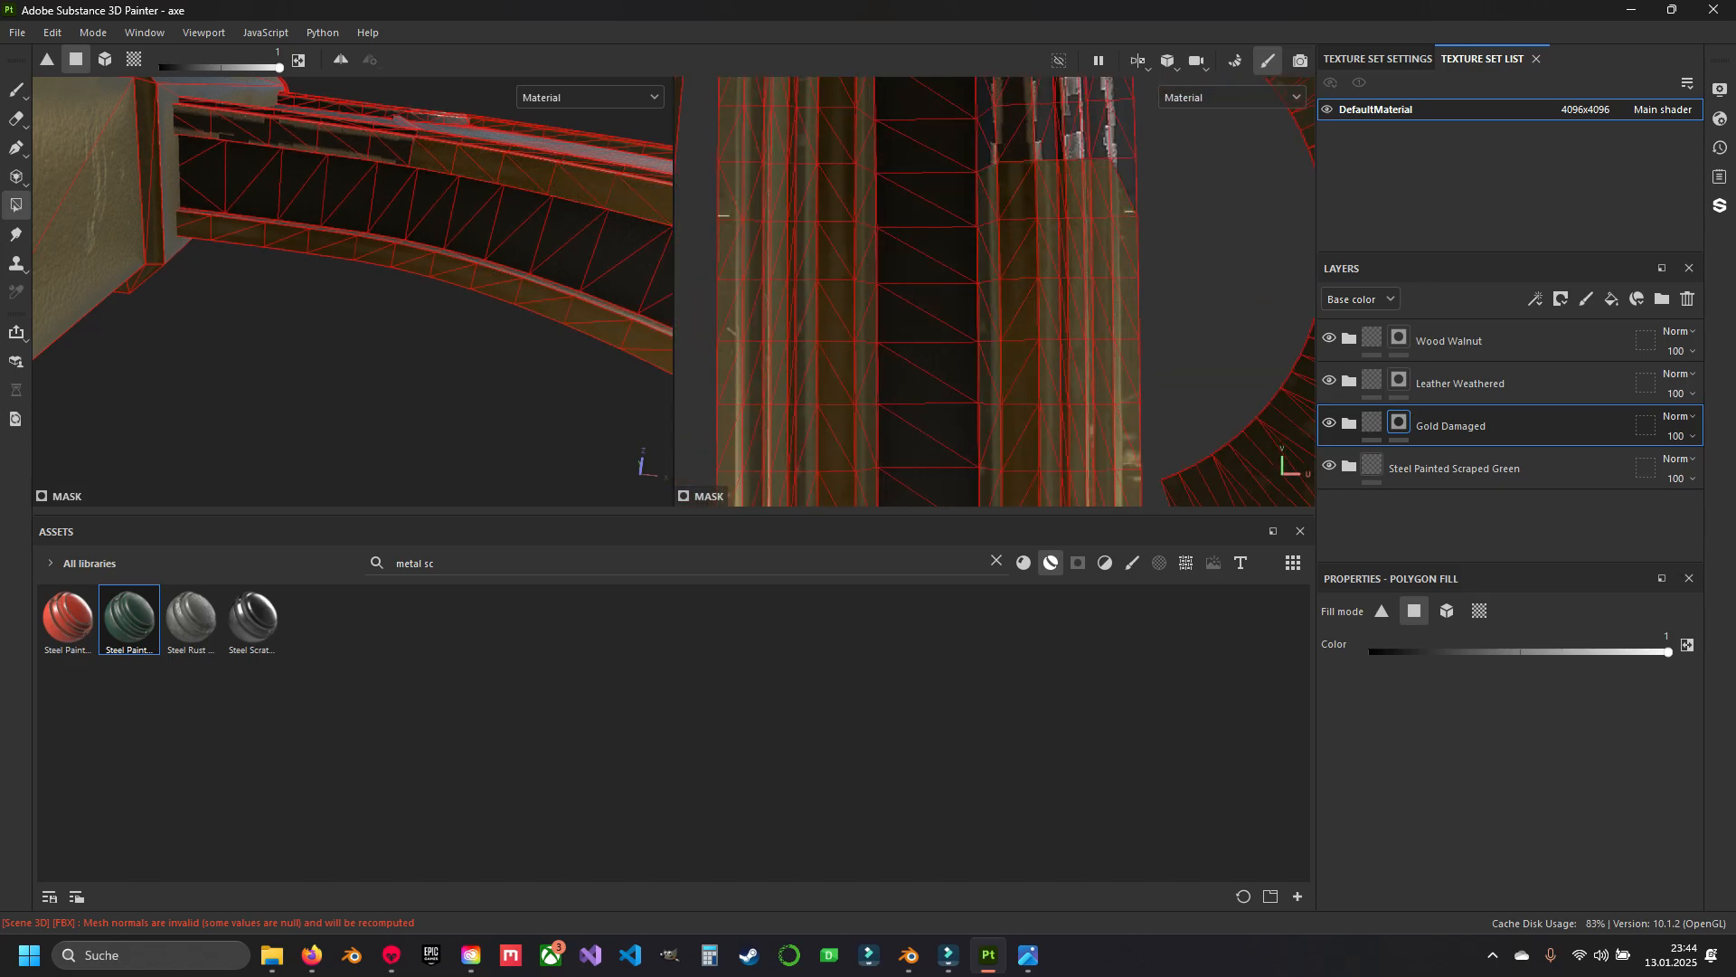
{"action": "middle_click_drag", "start_coordinate": [1120, 173], "coordinate": [1106, 393], "text": "alt"}
{"action": "left_click_drag", "start_coordinate": [1105, 389], "coordinate": [965, 132]}
{"action": "middle_click_drag", "start_coordinate": [965, 132], "coordinate": [985, 351], "text": "alt"}
{"action": "left_click_drag", "start_coordinate": [986, 348], "coordinate": [1118, 262]}
{"action": "left_click", "coordinate": [16, 90]}
{"action": "mouse_move", "coordinate": [473, 227]}
{"action": "left_mouse_down", "text": "alt"}
{"action": "mouse_move", "coordinate": [532, 310]}
{"action": "mouse_move", "coordinate": [342, 386]}
{"action": "mouse_move", "coordinate": [376, 379]}
{"action": "left_mouse_up", "text": "alt"}
{"action": "scroll", "coordinate": [985, 271], "scroll_direction": "down", "scroll_amount": 5}
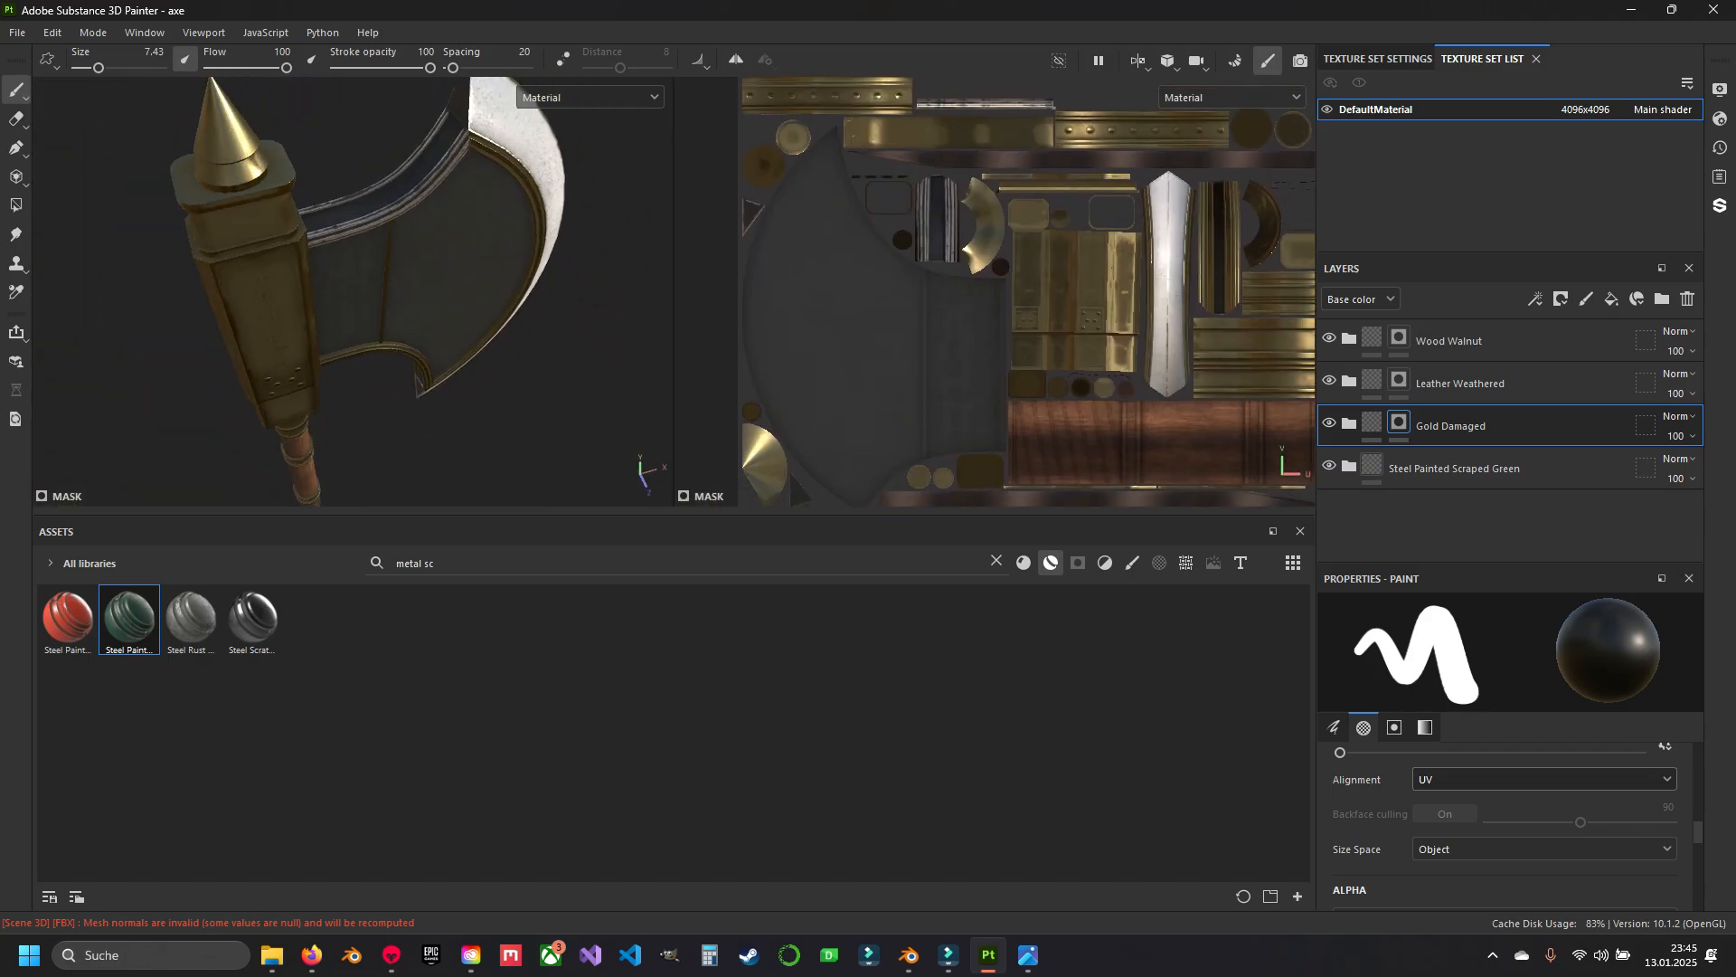
Polygon-fill the left-side trim of the other narrow UV island, near the dark blade face, with color 1.
{"action": "scroll", "coordinate": [985, 271], "scroll_direction": "up", "scroll_amount": 5}
{"action": "left_click", "coordinate": [16, 205]}
{"action": "middle_click_drag", "start_coordinate": [981, 226], "coordinate": [1010, 393], "text": "alt"}
{"action": "left_click_drag", "start_coordinate": [860, 203], "coordinate": [987, 396]}
{"action": "middle_click_drag", "start_coordinate": [986, 396], "coordinate": [976, 217], "text": "alt"}
{"action": "left_click_drag", "start_coordinate": [977, 219], "coordinate": [846, 391]}
{"action": "middle_click_drag", "start_coordinate": [846, 390], "coordinate": [844, 219], "text": "alt"}
{"action": "left_click_drag", "start_coordinate": [844, 218], "coordinate": [982, 410]}
{"action": "middle_click_drag", "start_coordinate": [982, 409], "coordinate": [972, 260], "text": "alt"}
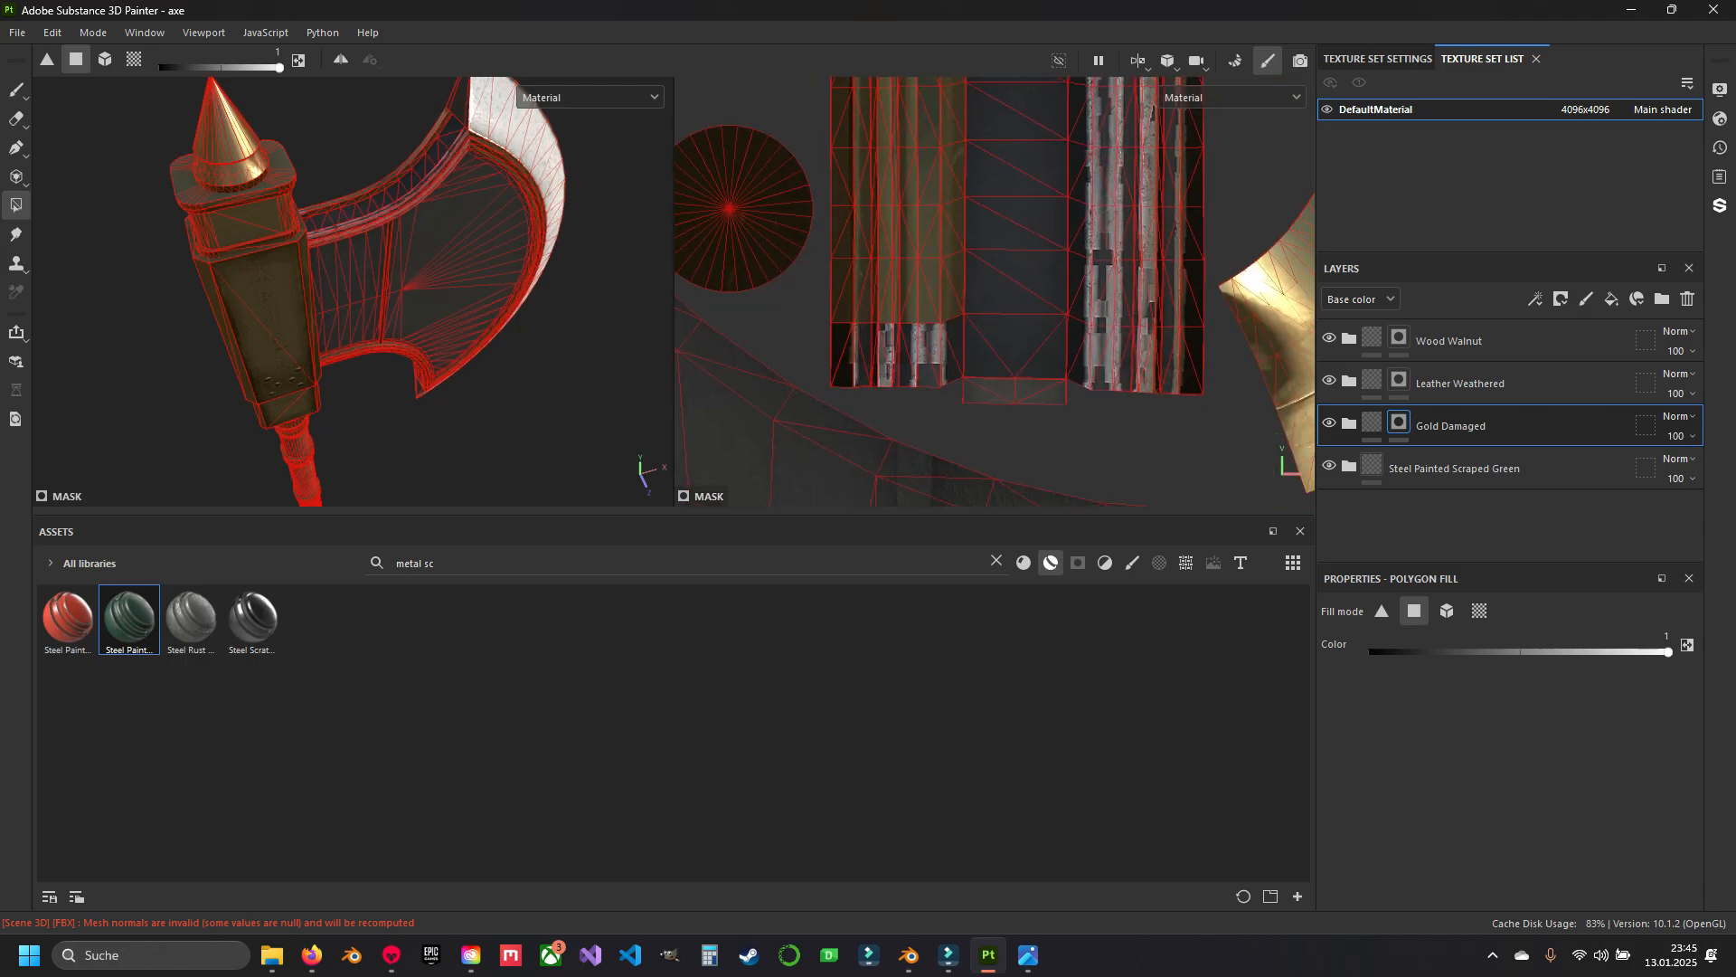
{"action": "left_click_drag", "start_coordinate": [966, 312], "coordinate": [831, 388]}
Fill the right-side trim of that second narrow island with color 1 from its lower end to its upper end.
{"action": "left_click_drag", "start_coordinate": [981, 416], "coordinate": [1038, 321]}
{"action": "middle_click_drag", "start_coordinate": [1017, 298], "coordinate": [1029, 388], "text": "alt"}
{"action": "left_click_drag", "start_coordinate": [1028, 388], "coordinate": [941, 222]}
{"action": "middle_click_drag", "start_coordinate": [942, 221], "coordinate": [934, 427], "text": "alt"}
{"action": "left_click_drag", "start_coordinate": [936, 426], "coordinate": [1088, 221]}
{"action": "middle_click_drag", "start_coordinate": [1067, 203], "coordinate": [1108, 384], "text": "alt"}
{"action": "left_click_drag", "start_coordinate": [1106, 383], "coordinate": [964, 228]}
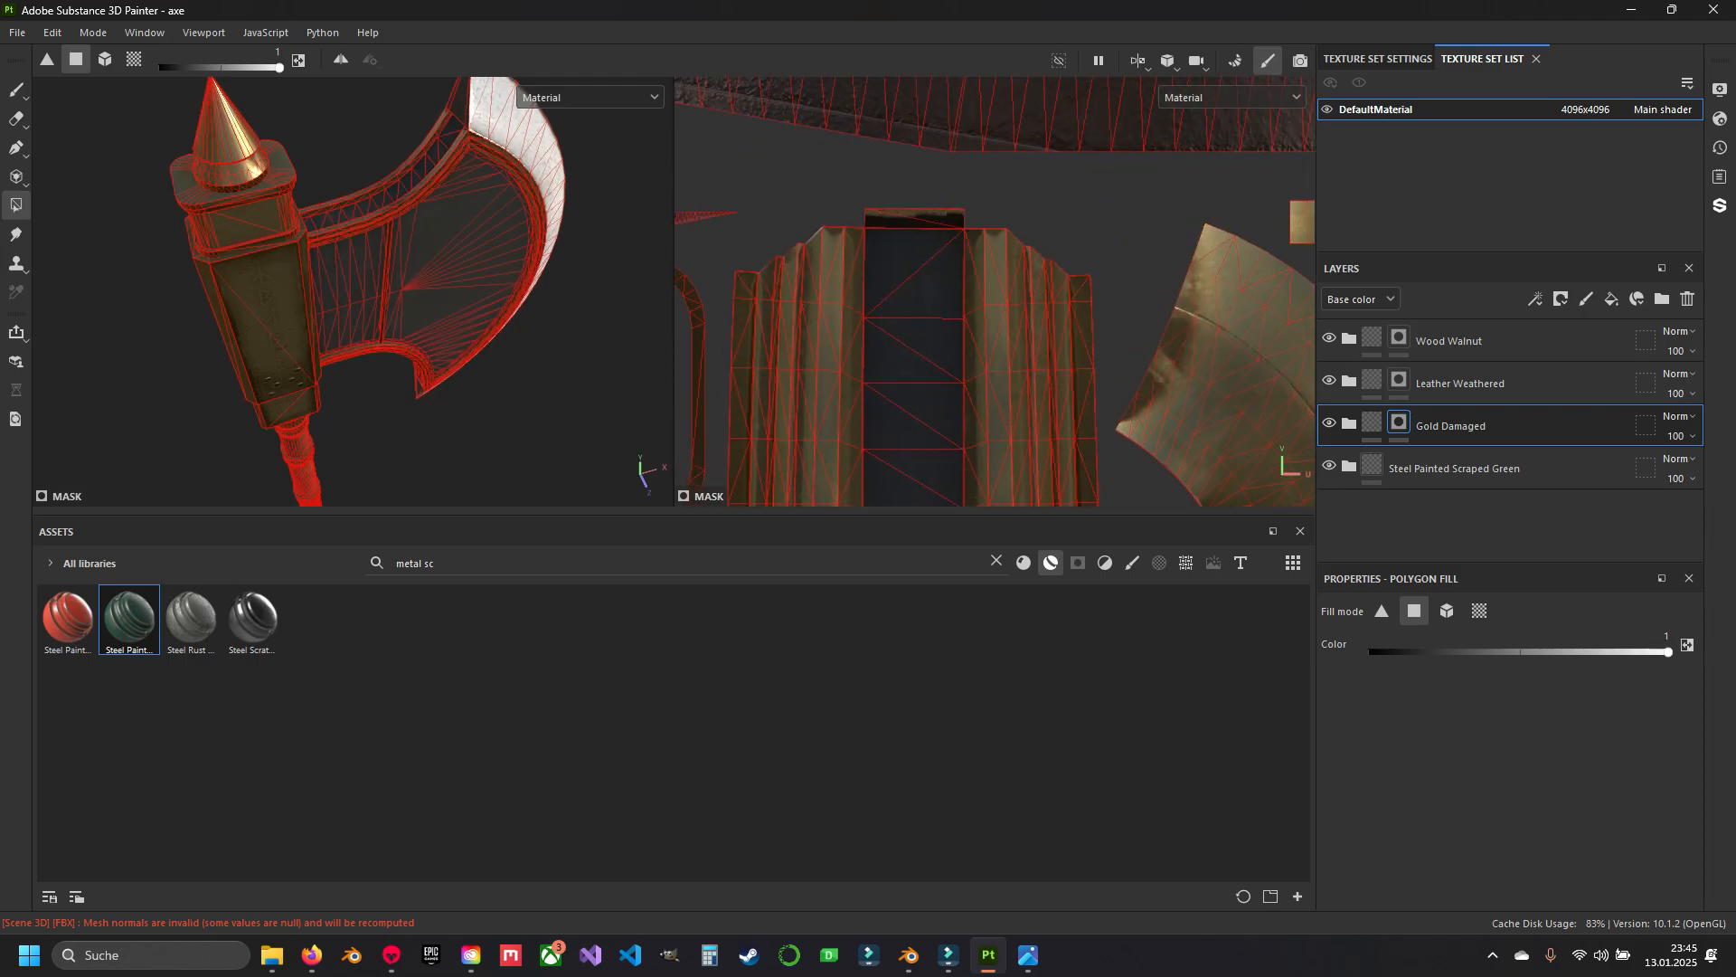
Examine the gold trims around the blade on the model from several angles.
{"action": "left_click", "coordinate": [17, 90]}
{"action": "left_click_drag", "start_coordinate": [361, 298], "coordinate": [325, 244], "text": "alt"}
{"action": "scroll", "coordinate": [279, 206], "scroll_direction": "up", "scroll_amount": 4}
{"action": "middle_click_drag", "start_coordinate": [280, 205], "coordinate": [407, 136], "text": "alt"}
{"action": "scroll", "coordinate": [389, 180], "scroll_direction": "up", "scroll_amount": 2}
{"action": "scroll", "coordinate": [442, 283], "scroll_direction": "down", "scroll_amount": 3}
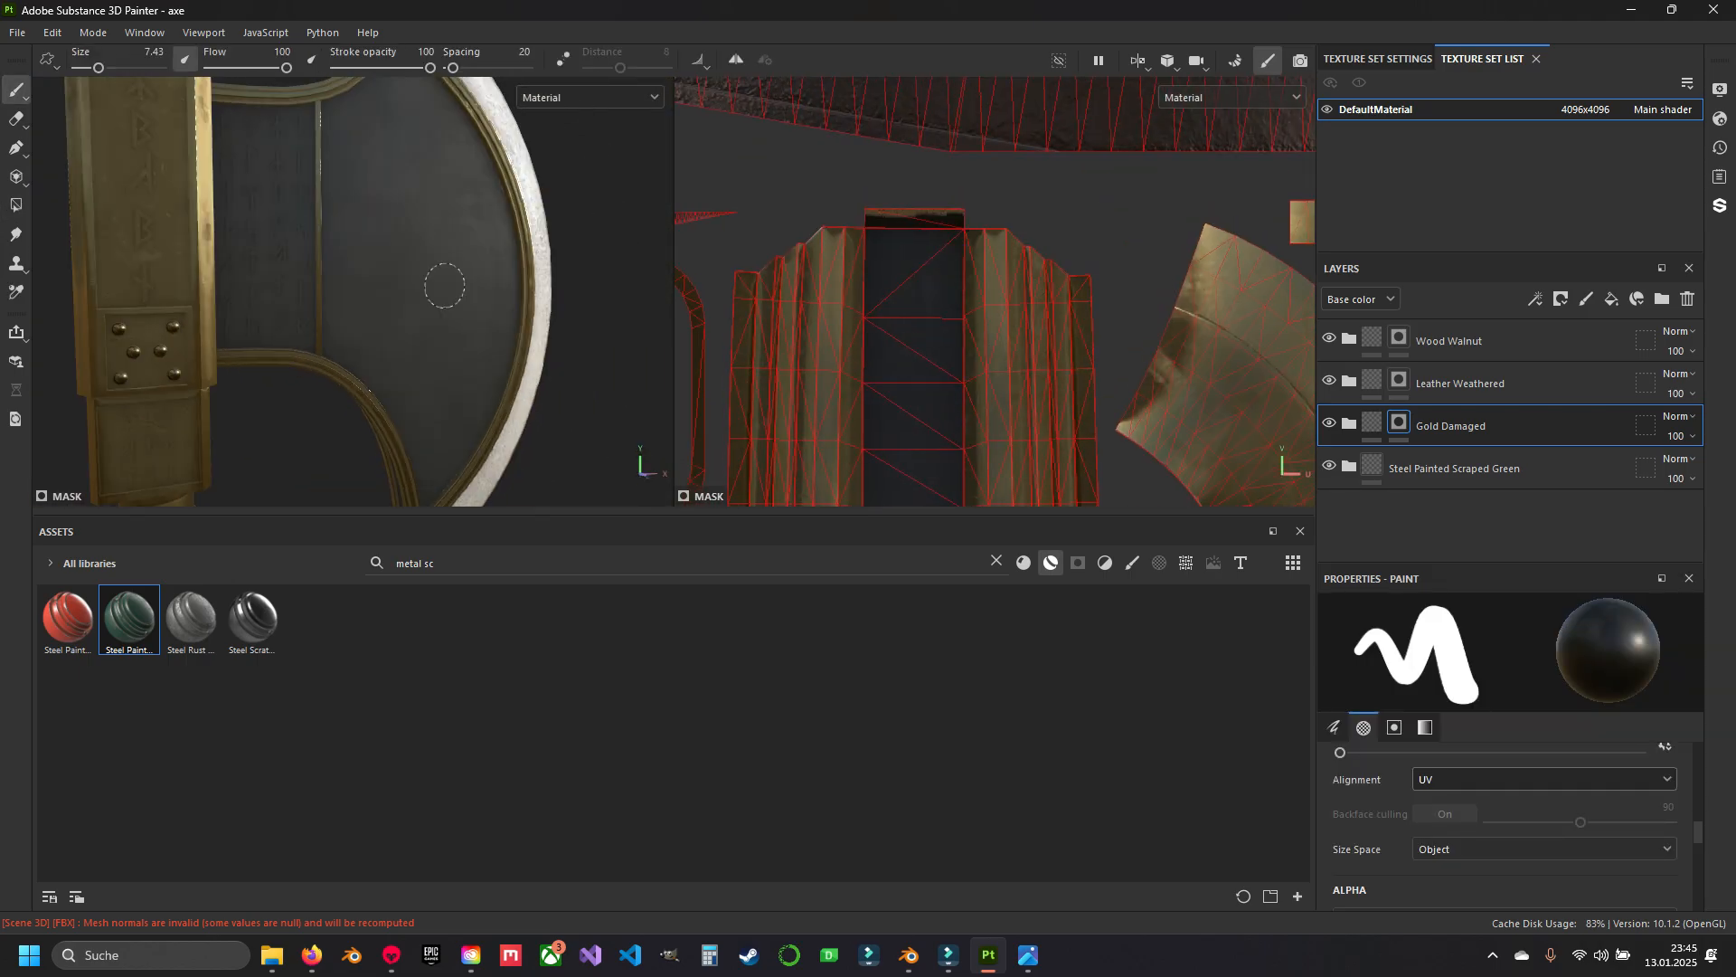
{"action": "middle_click_drag", "start_coordinate": [442, 283], "coordinate": [533, 434], "text": "alt"}
{"action": "scroll", "coordinate": [434, 295], "scroll_direction": "down", "scroll_amount": 2}
{"action": "middle_click_drag", "start_coordinate": [440, 361], "coordinate": [505, 283], "text": "alt"}
{"action": "left_click_drag", "start_coordinate": [504, 283], "coordinate": [434, 248], "text": "alt"}
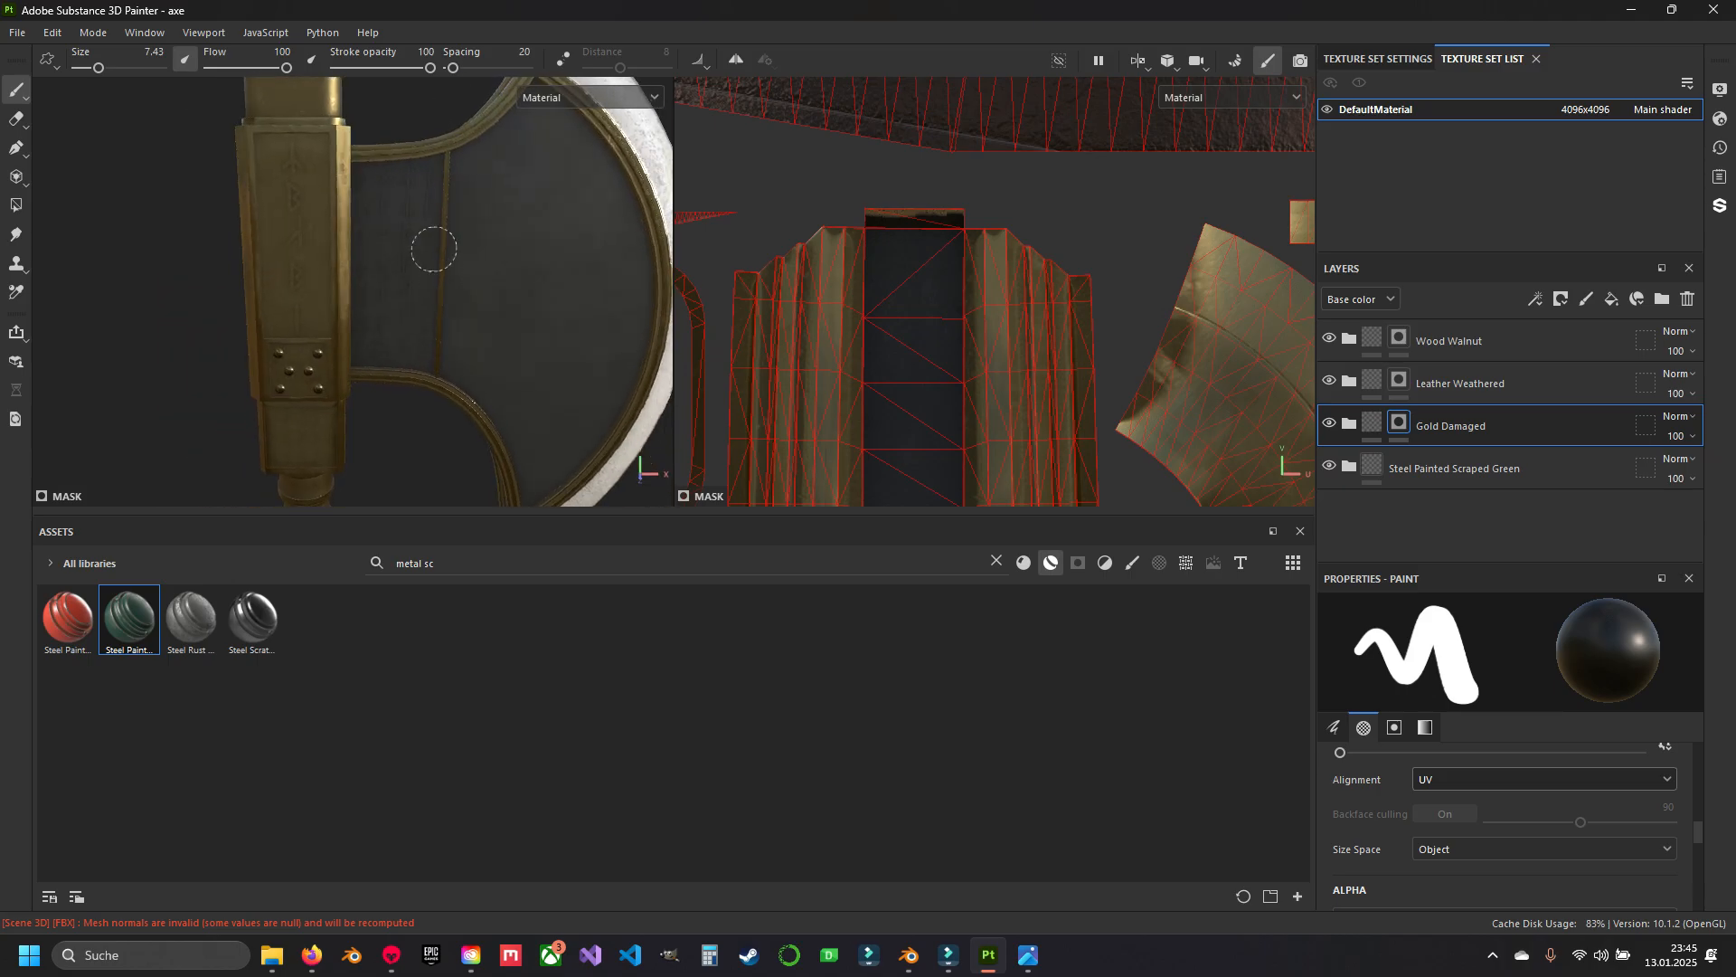
{"action": "middle_click_drag", "start_coordinate": [434, 248], "coordinate": [519, 280], "text": "alt"}
{"action": "scroll", "coordinate": [398, 275], "scroll_direction": "up", "scroll_amount": 4}
{"action": "scroll", "coordinate": [519, 279], "scroll_direction": "down", "scroll_amount": 3}
{"action": "mouse_move", "coordinate": [469, 299]}
{"action": "left_mouse_down", "text": "alt"}
{"action": "mouse_move", "coordinate": [561, 274]}
{"action": "mouse_move", "coordinate": [407, 361]}
{"action": "mouse_move", "coordinate": [496, 287]}
{"action": "mouse_move", "coordinate": [492, 271]}
{"action": "mouse_move", "coordinate": [502, 291]}
{"action": "left_mouse_up", "text": "alt"}
{"action": "scroll", "coordinate": [456, 280], "scroll_direction": "up", "scroll_amount": 4}
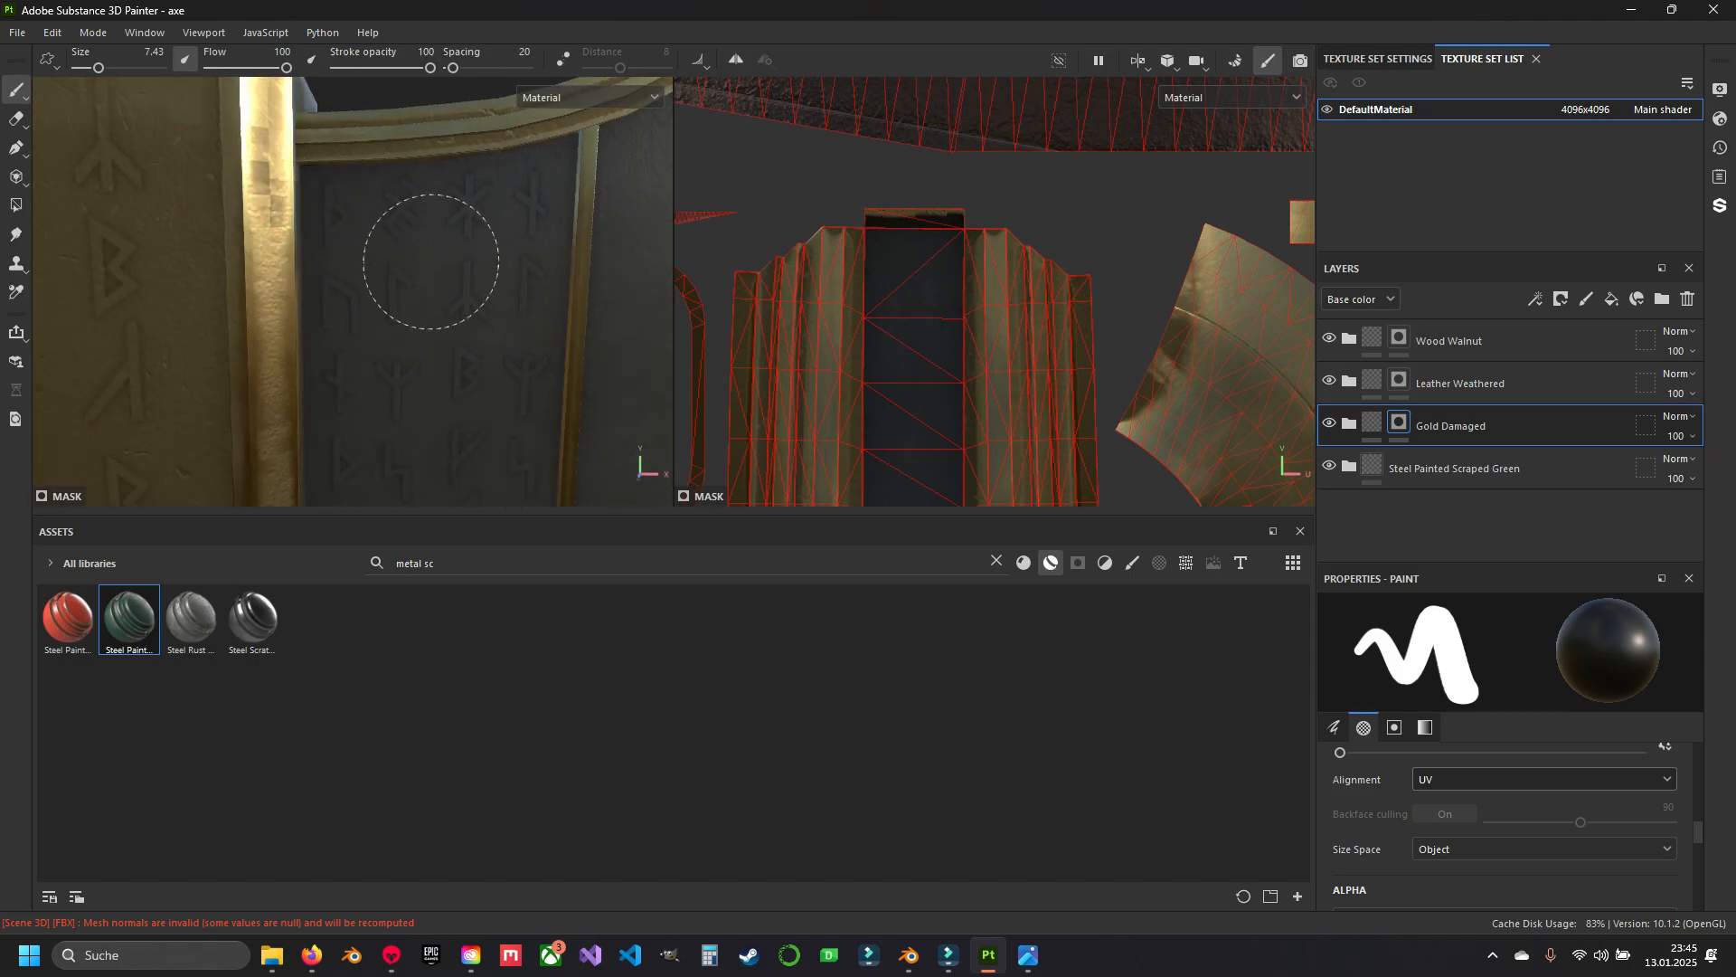
Examine the rune engravings on the gold axe head and the dark blade panel up close.
{"action": "left_click_drag", "start_coordinate": [413, 304], "coordinate": [452, 343], "text": "alt"}
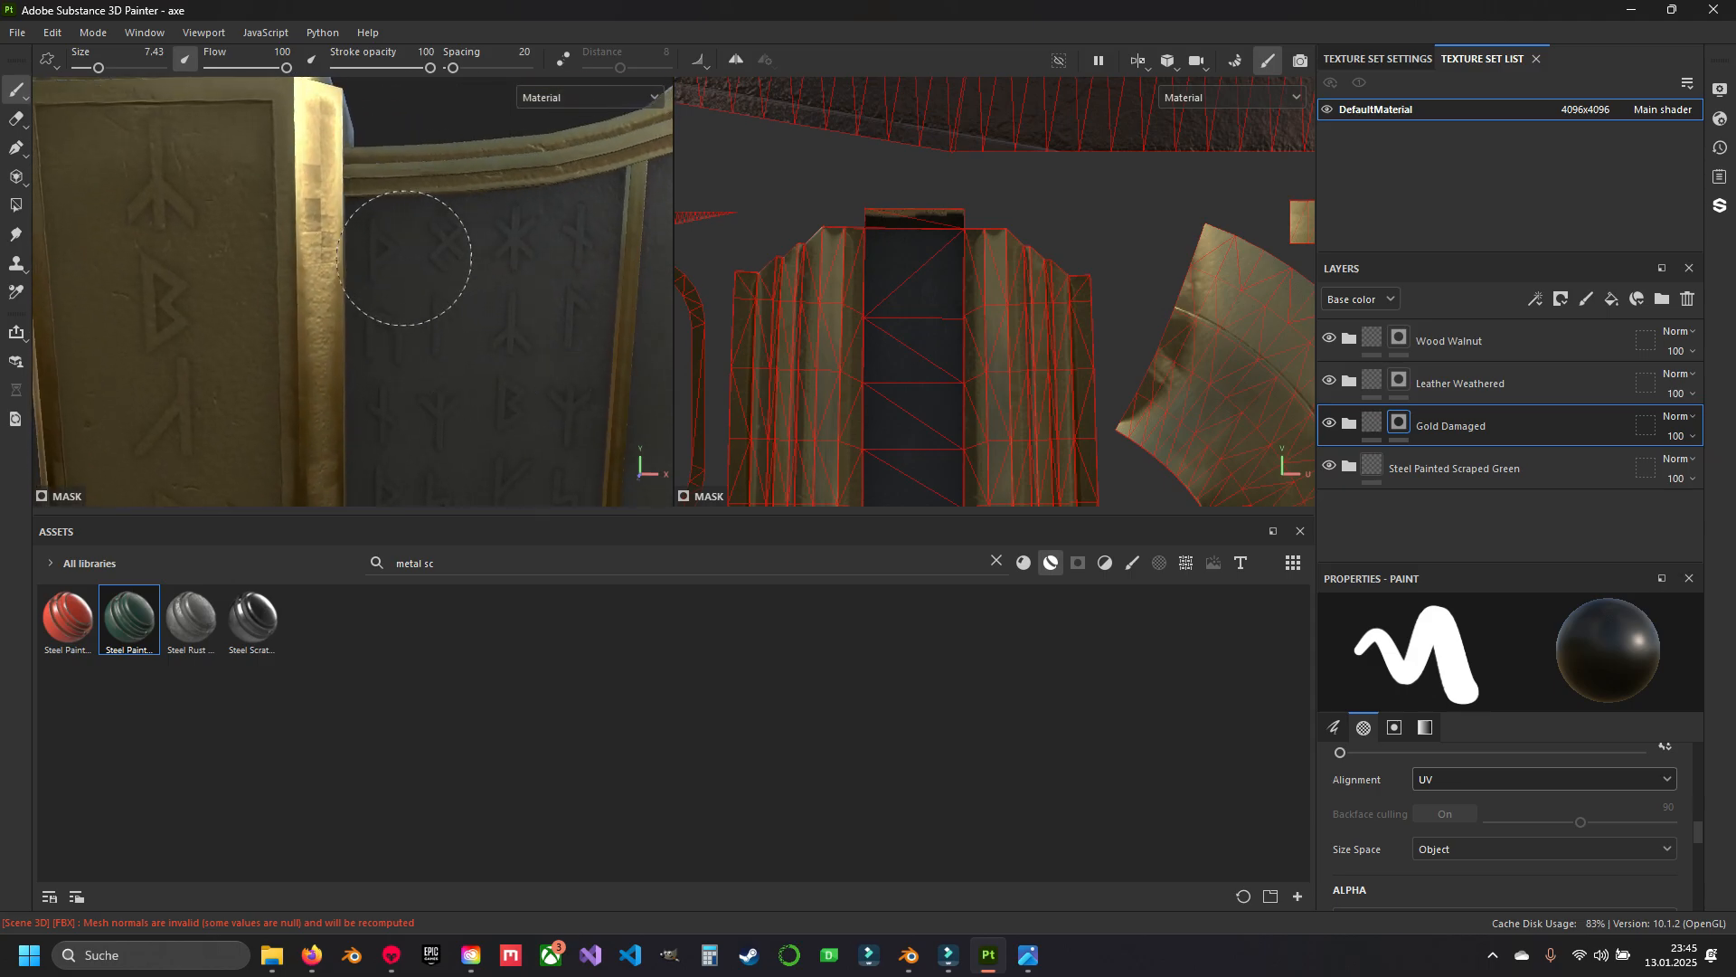
{"action": "left_click_drag", "start_coordinate": [403, 257], "coordinate": [455, 326], "text": "alt"}
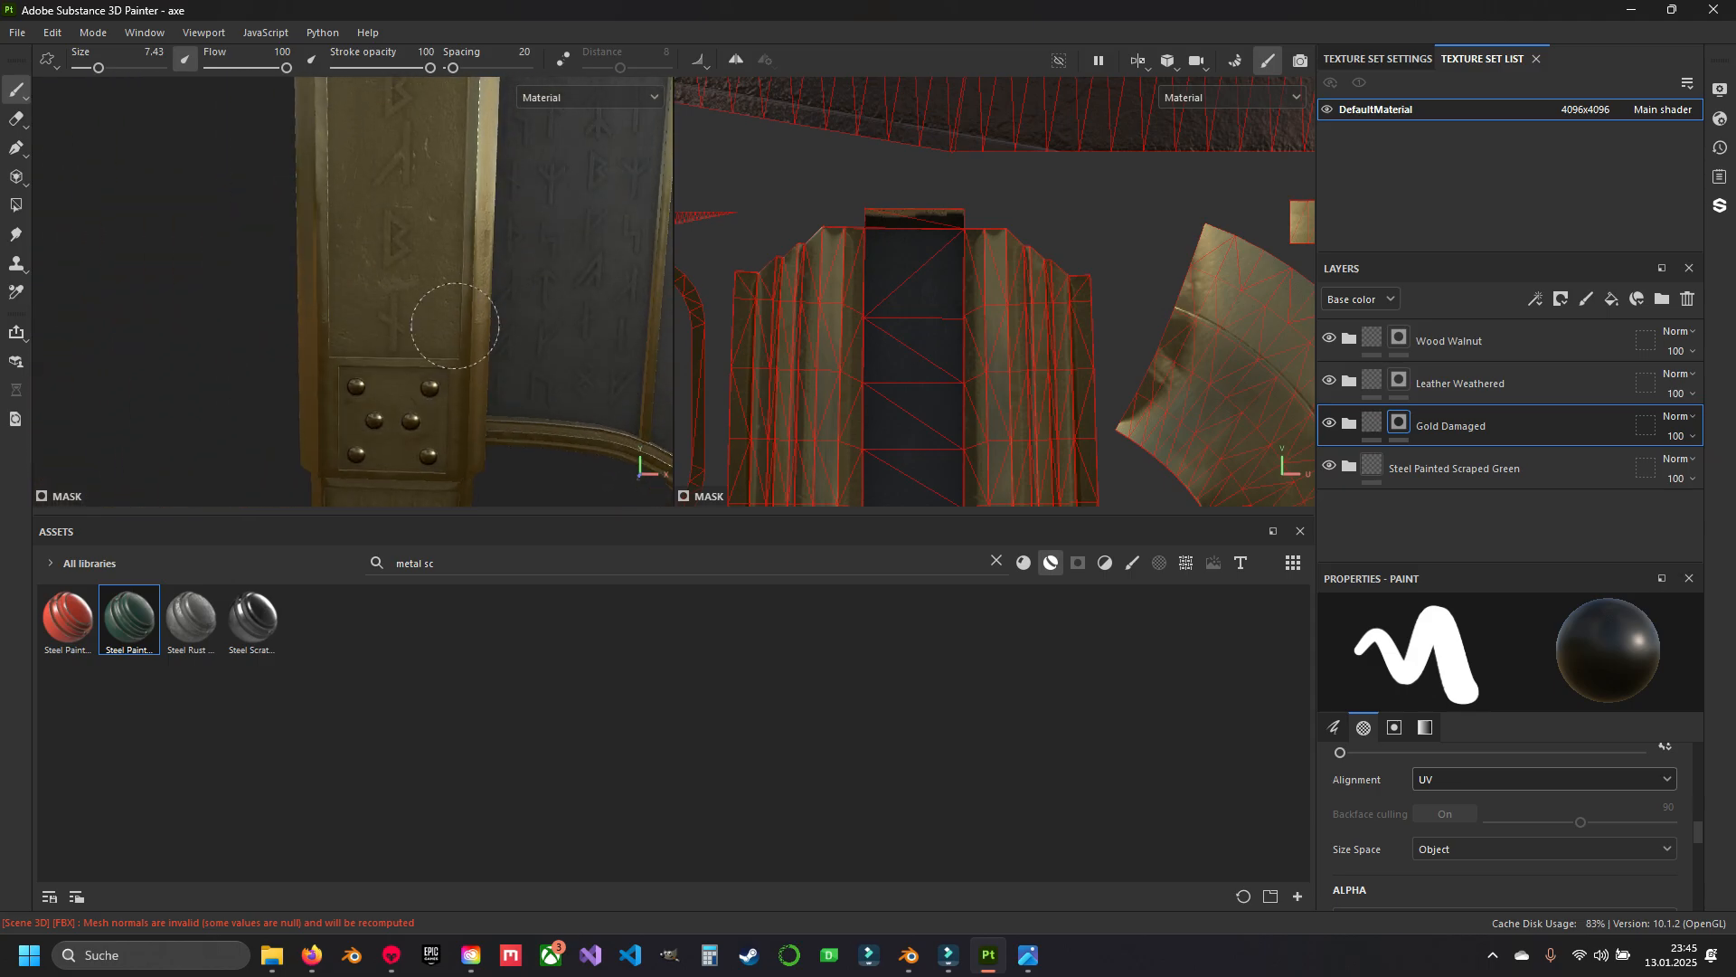
{"action": "mouse_move", "coordinate": [395, 165]}
{"action": "middle_mouse_down", "text": "alt"}
{"action": "mouse_move", "coordinate": [398, 421]}
{"action": "mouse_move", "coordinate": [394, 152]}
{"action": "middle_mouse_up", "text": "alt"}
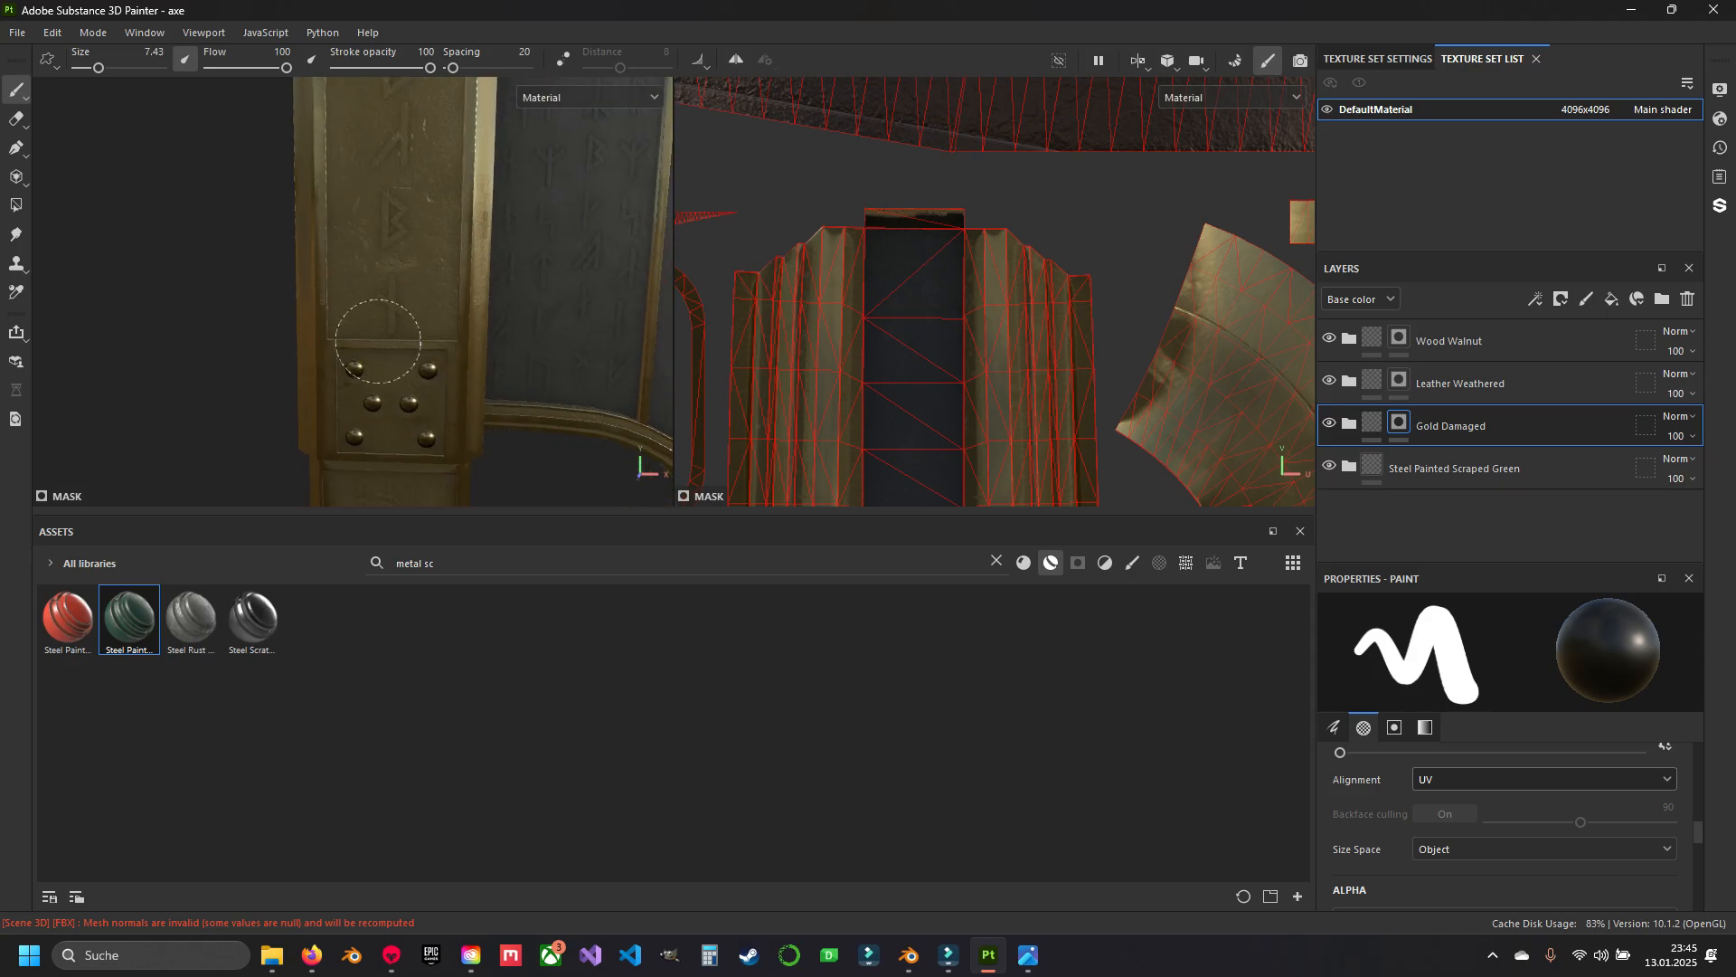
{"action": "middle_click_drag", "start_coordinate": [376, 341], "coordinate": [363, 422], "text": "alt"}
{"action": "middle_click_drag", "start_coordinate": [371, 181], "coordinate": [370, 453], "text": "alt"}
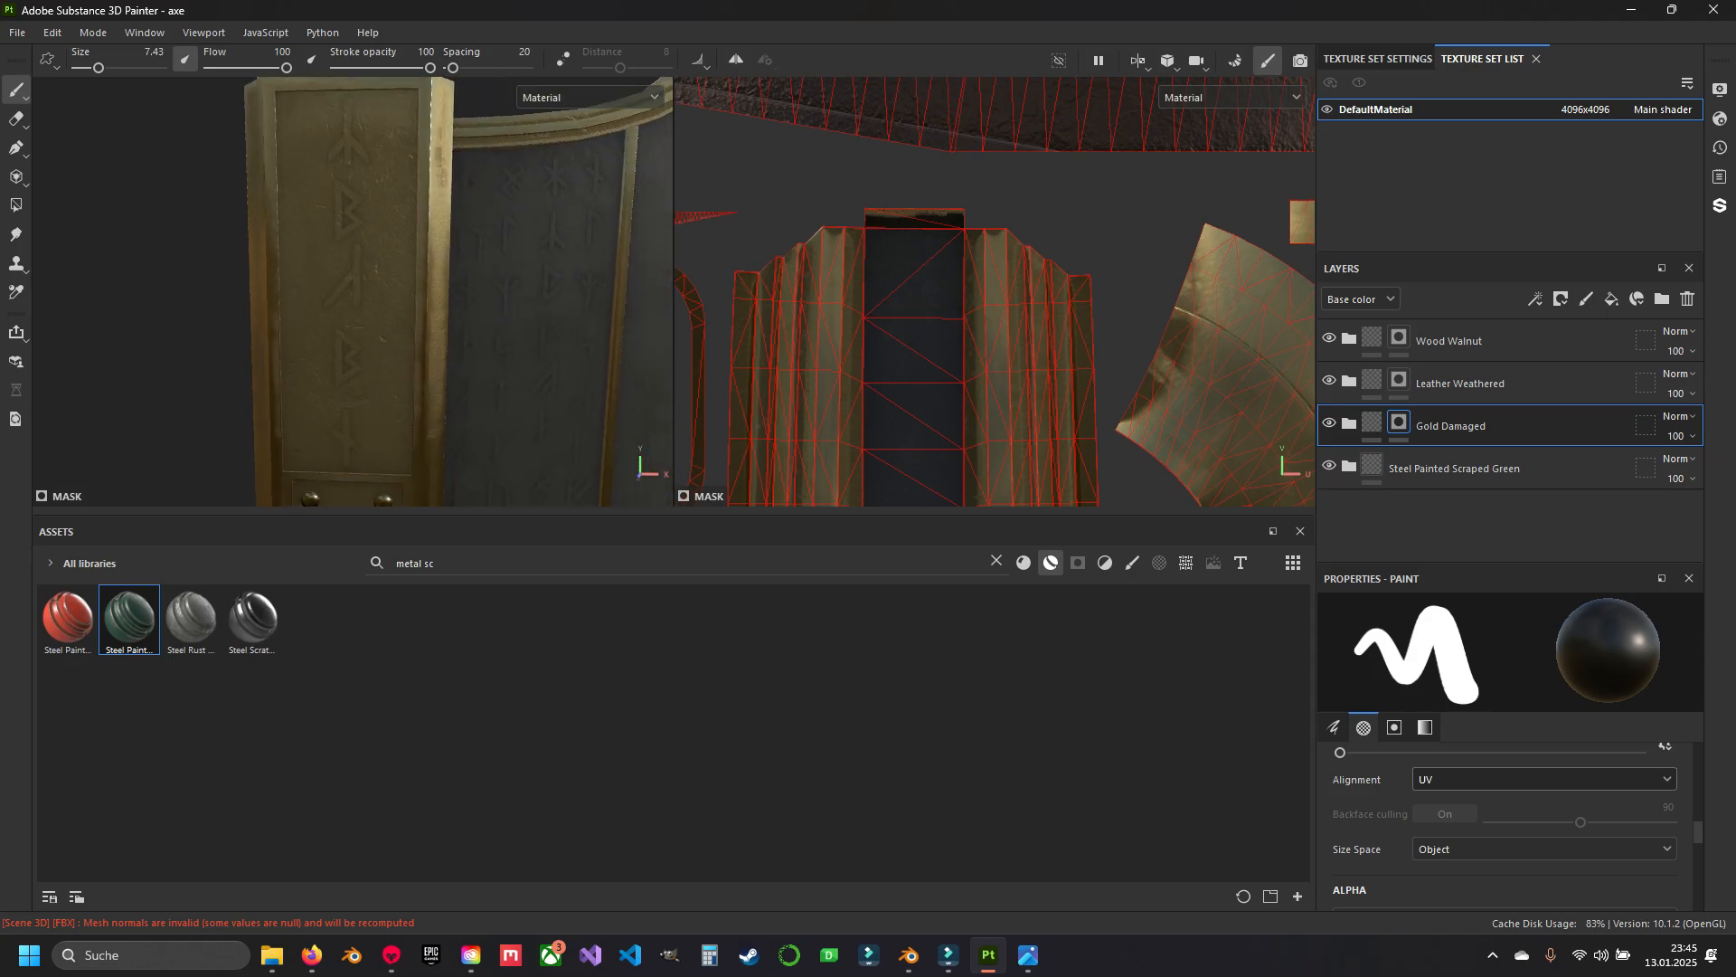
{"action": "scroll", "coordinate": [504, 295], "scroll_direction": "down", "scroll_amount": 4}
Inspect the light steel cutting edge of the blade on the model.
{"action": "middle_click_drag", "start_coordinate": [504, 295], "coordinate": [249, 291], "text": "alt"}
{"action": "scroll", "coordinate": [249, 291], "scroll_direction": "down", "scroll_amount": 2}
{"action": "left_click_drag", "start_coordinate": [249, 291], "coordinate": [316, 312], "text": "alt"}
{"action": "scroll", "coordinate": [230, 271], "scroll_direction": "up", "scroll_amount": 5}
{"action": "scroll", "coordinate": [230, 271], "scroll_direction": "down", "scroll_amount": 5}
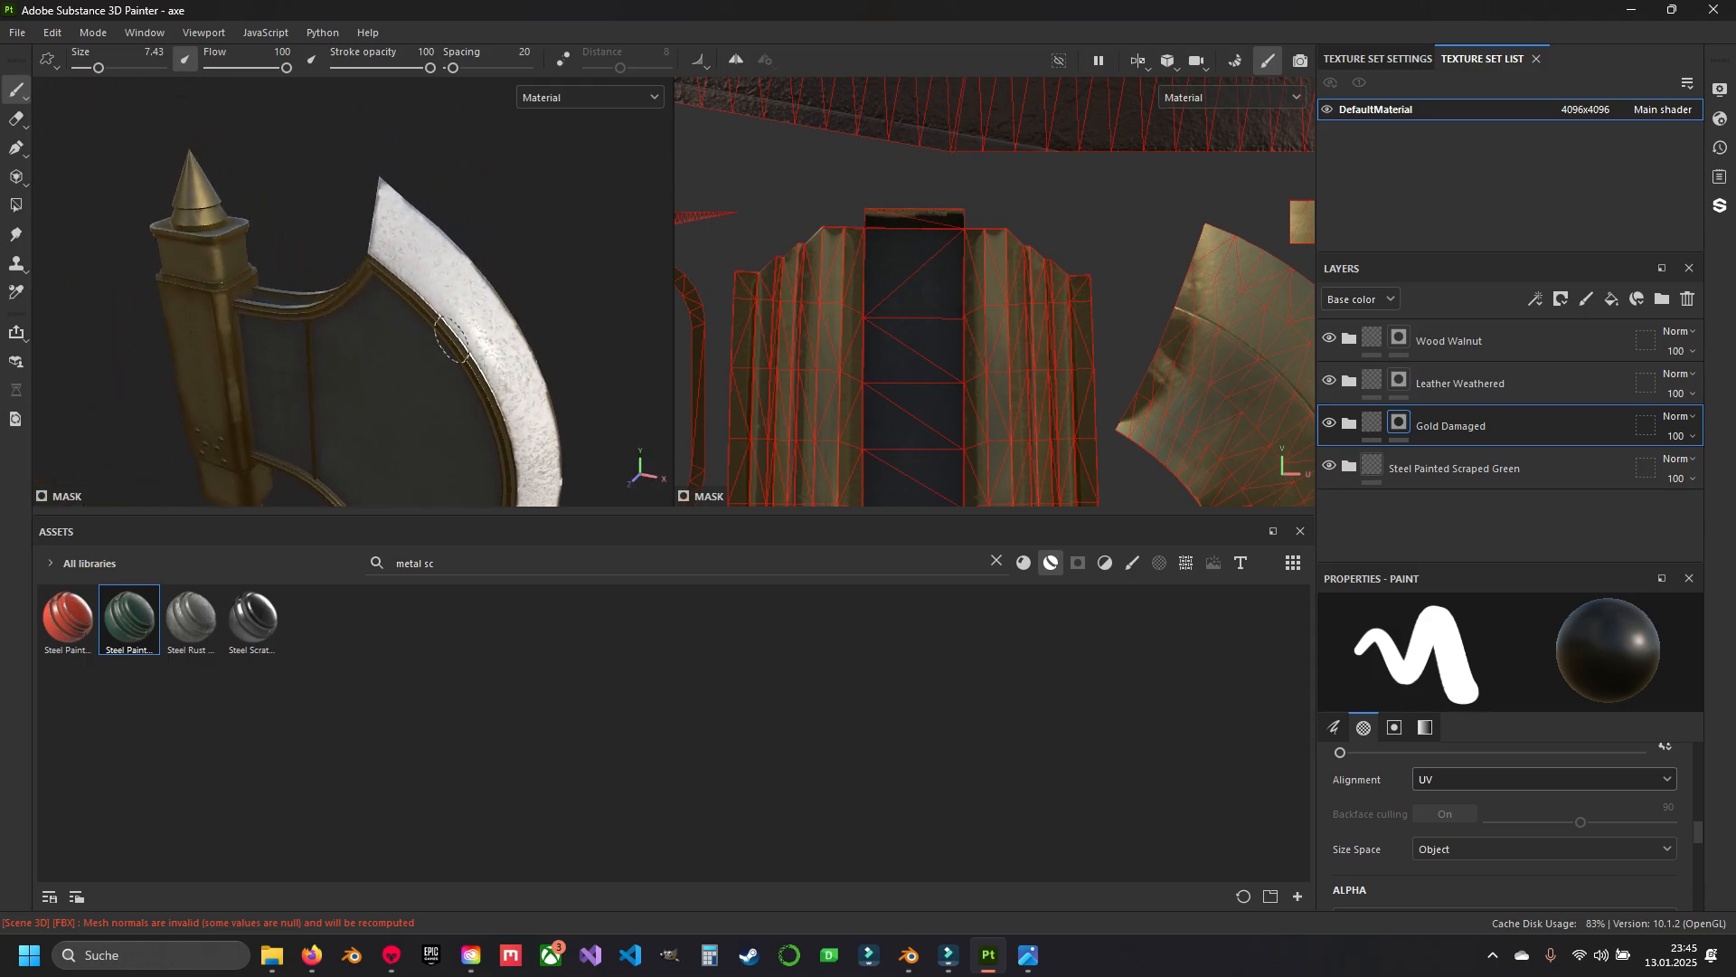
{"action": "scroll", "coordinate": [384, 218], "scroll_direction": "up", "scroll_amount": 4}
{"action": "left_click_drag", "start_coordinate": [479, 262], "coordinate": [547, 262], "text": "alt"}
{"action": "scroll", "coordinate": [452, 294], "scroll_direction": "down", "scroll_amount": 5}
{"action": "scroll", "coordinate": [496, 257], "scroll_direction": "up", "scroll_amount": 3}
{"action": "scroll", "coordinate": [981, 368], "scroll_direction": "down", "scroll_amount": 6}
Expand the Steel Painted Scraped Green folder and select the Curvature generator on the Edges Damages mask.
{"action": "middle_click_drag", "start_coordinate": [1070, 483], "coordinate": [850, 312], "text": "alt"}
{"action": "scroll", "coordinate": [1068, 310], "scroll_direction": "down", "scroll_amount": 3}
{"action": "scroll", "coordinate": [1000, 290], "scroll_direction": "up", "scroll_amount": 4}
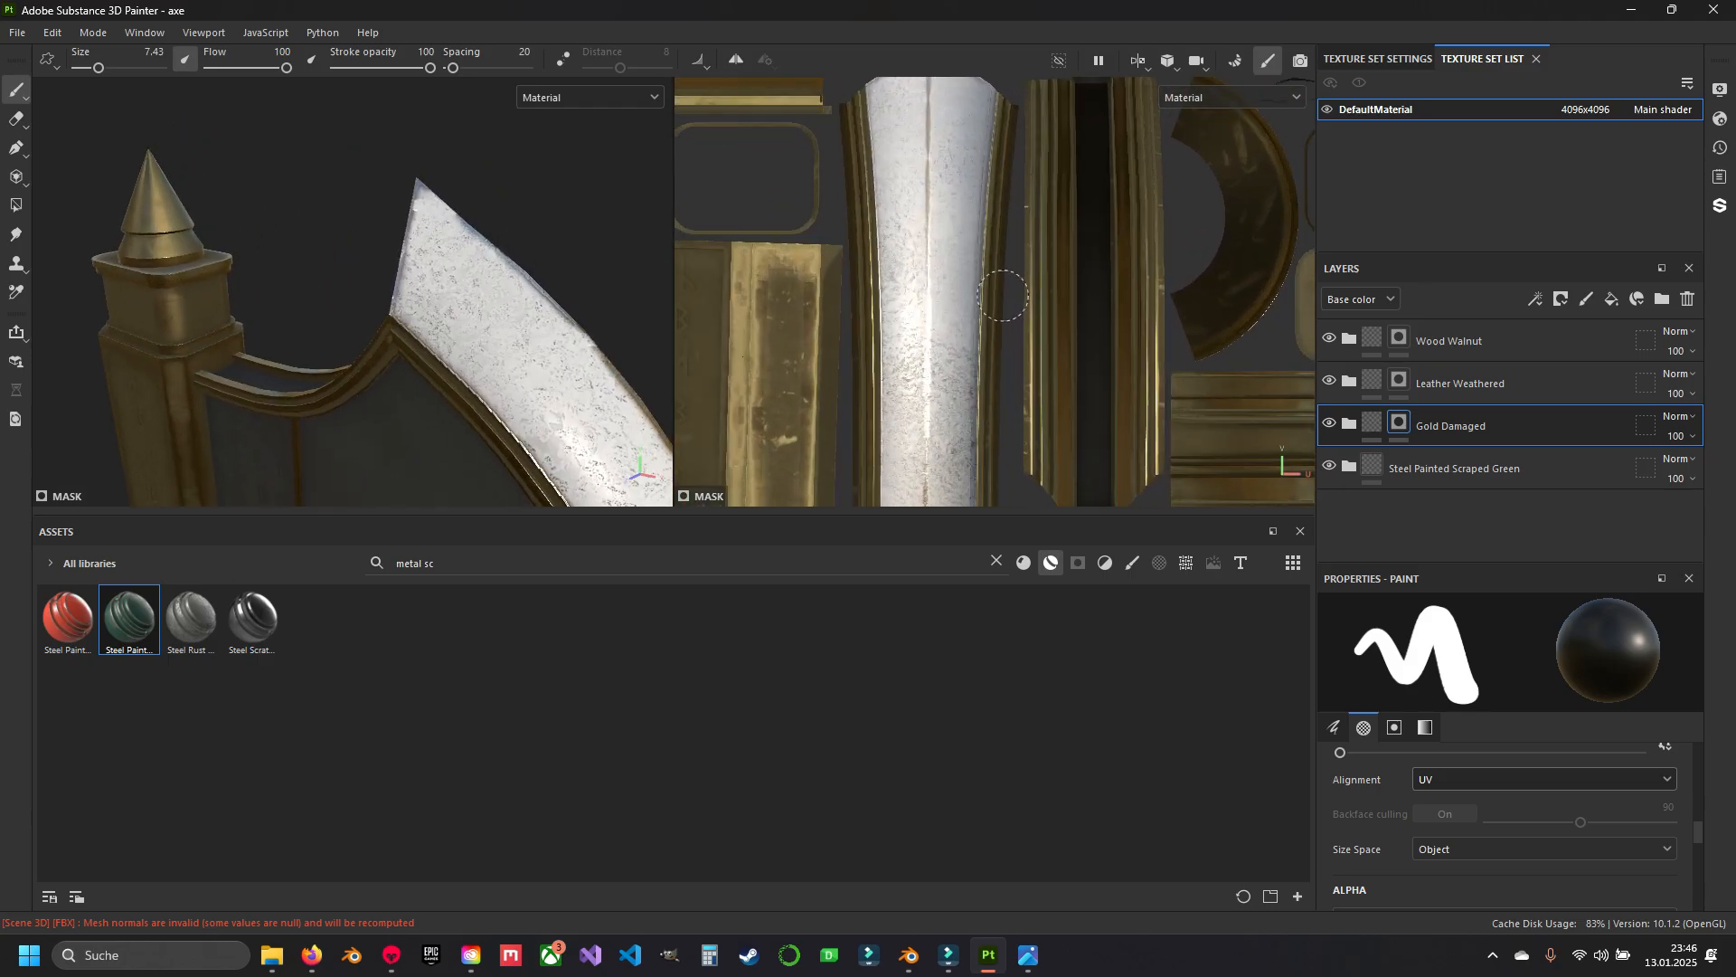
{"action": "middle_click_drag", "start_coordinate": [959, 159], "coordinate": [970, 288], "text": "alt"}
{"action": "scroll", "coordinate": [970, 289], "scroll_direction": "up", "scroll_amount": 4}
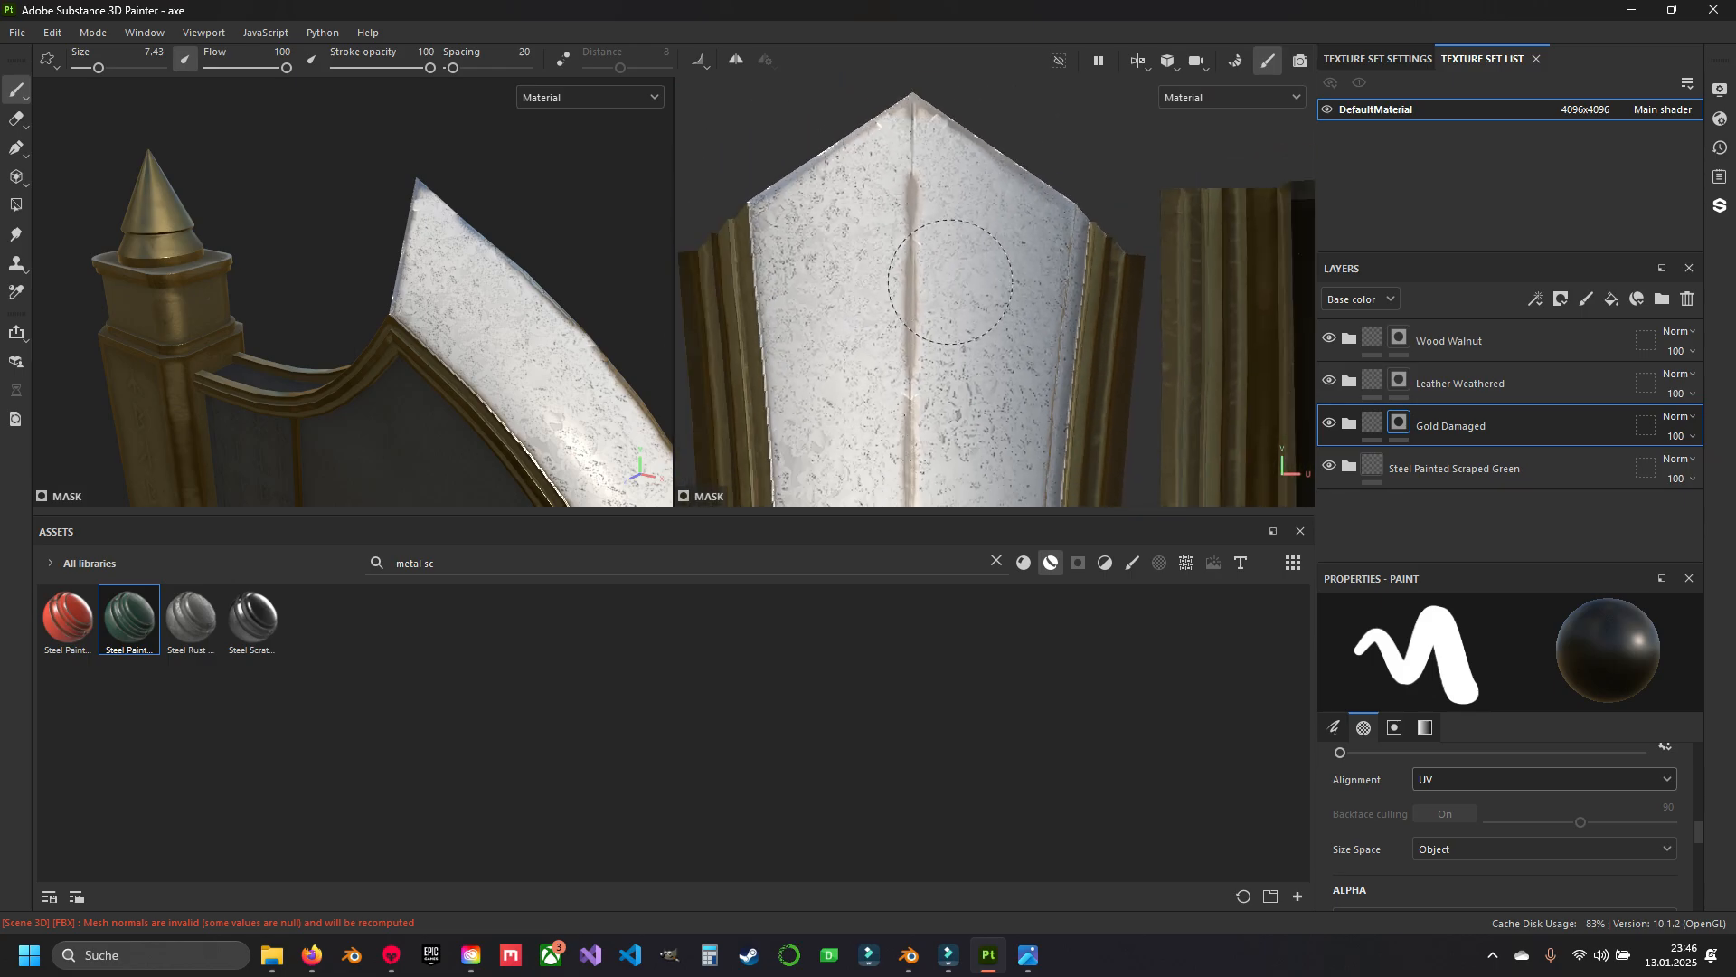
{"action": "left_click", "coordinate": [1348, 466]}
{"action": "scroll", "coordinate": [1370, 403], "scroll_direction": "down", "scroll_amount": 4}
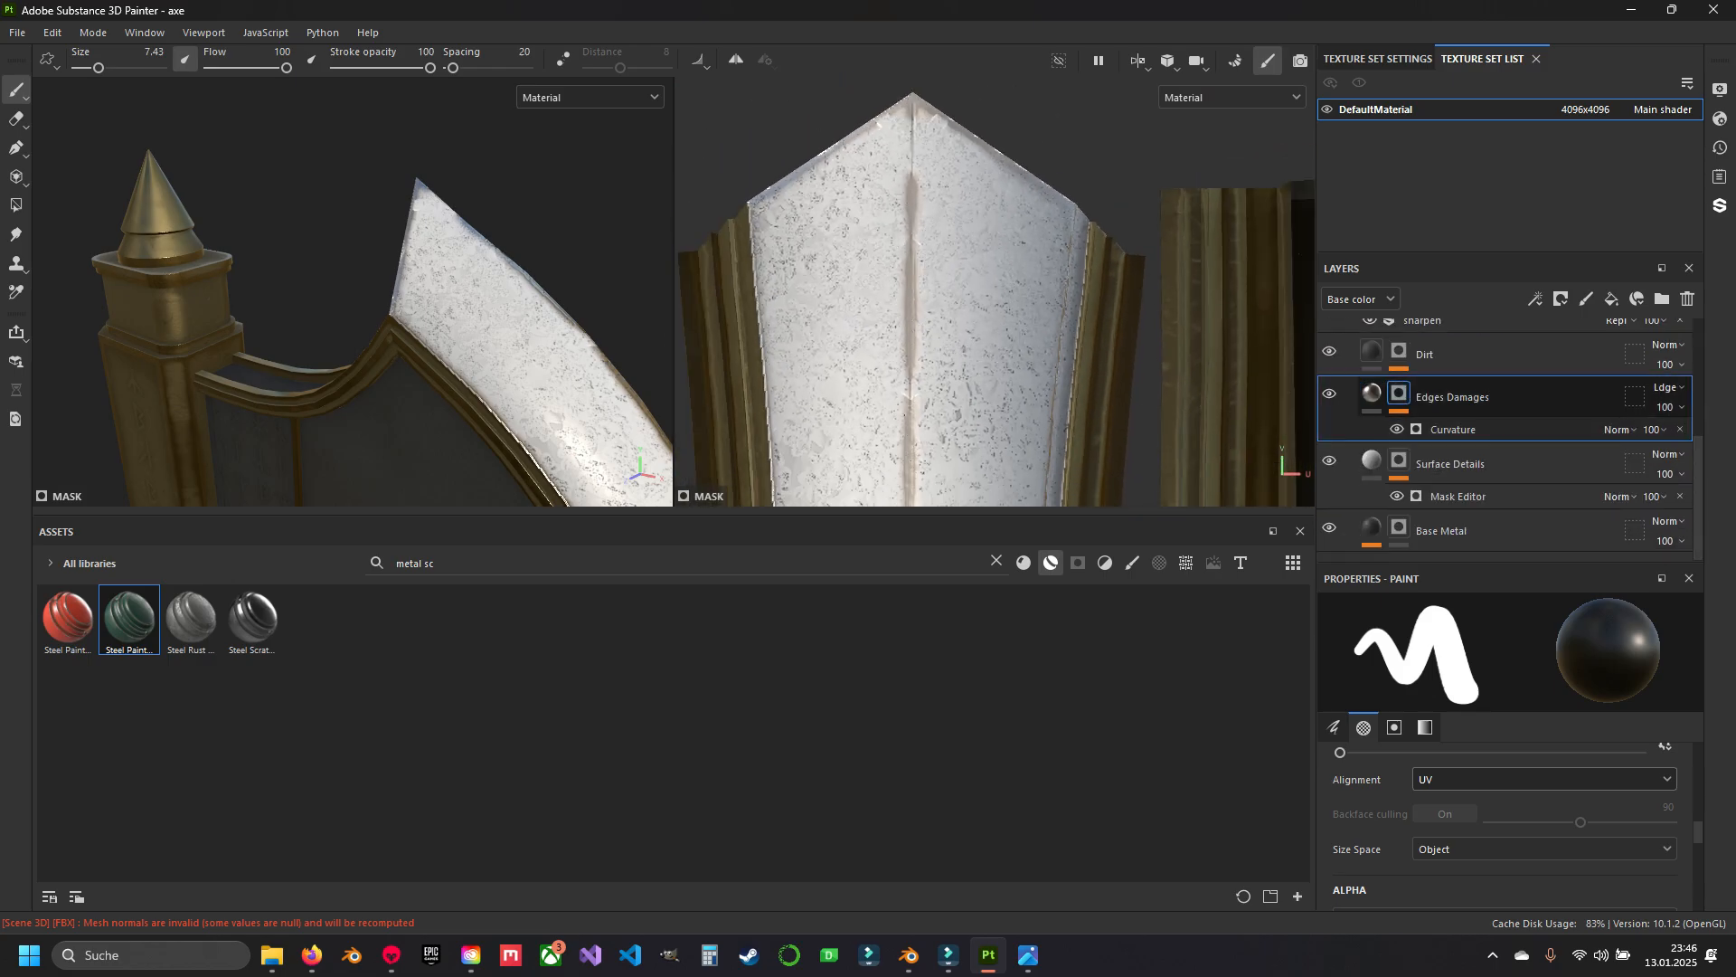
{"action": "left_click", "coordinate": [1453, 429]}
{"action": "scroll", "coordinate": [1505, 741], "scroll_direction": "down", "scroll_amount": 6}
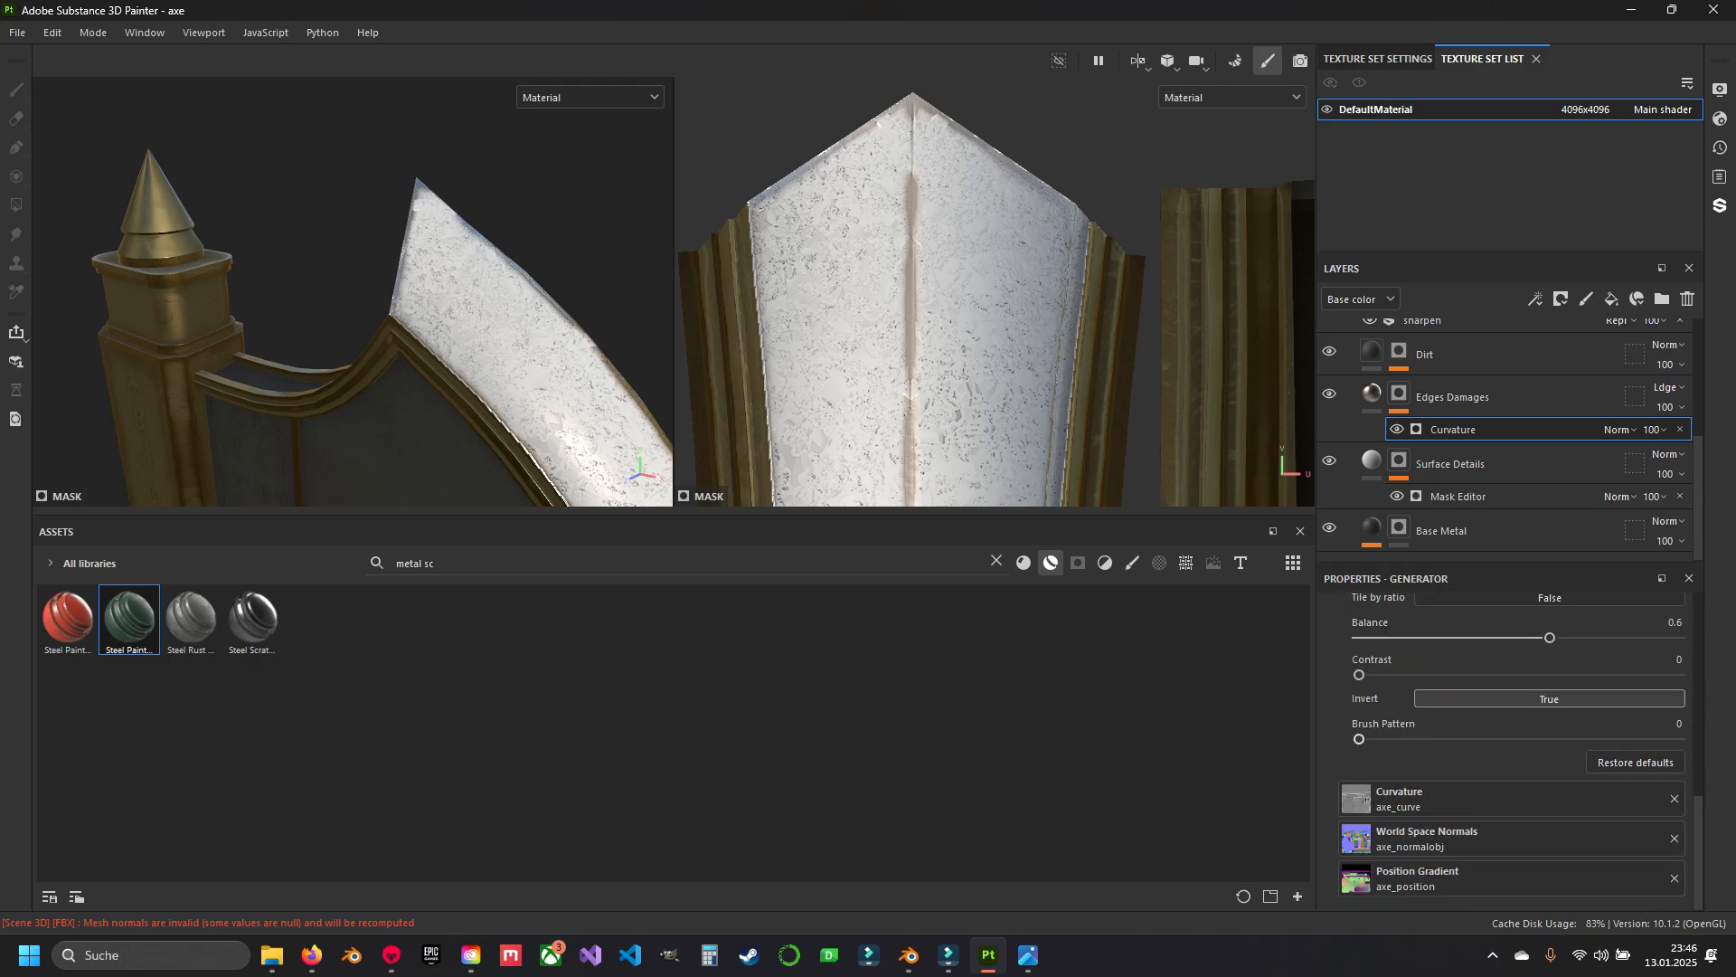
Try turning off Invert for the Grunge Map 009 texture of the Curvature generator.
{"action": "scroll", "coordinate": [1510, 751], "scroll_direction": "up", "scroll_amount": 2}
{"action": "left_click", "coordinate": [1549, 807]}
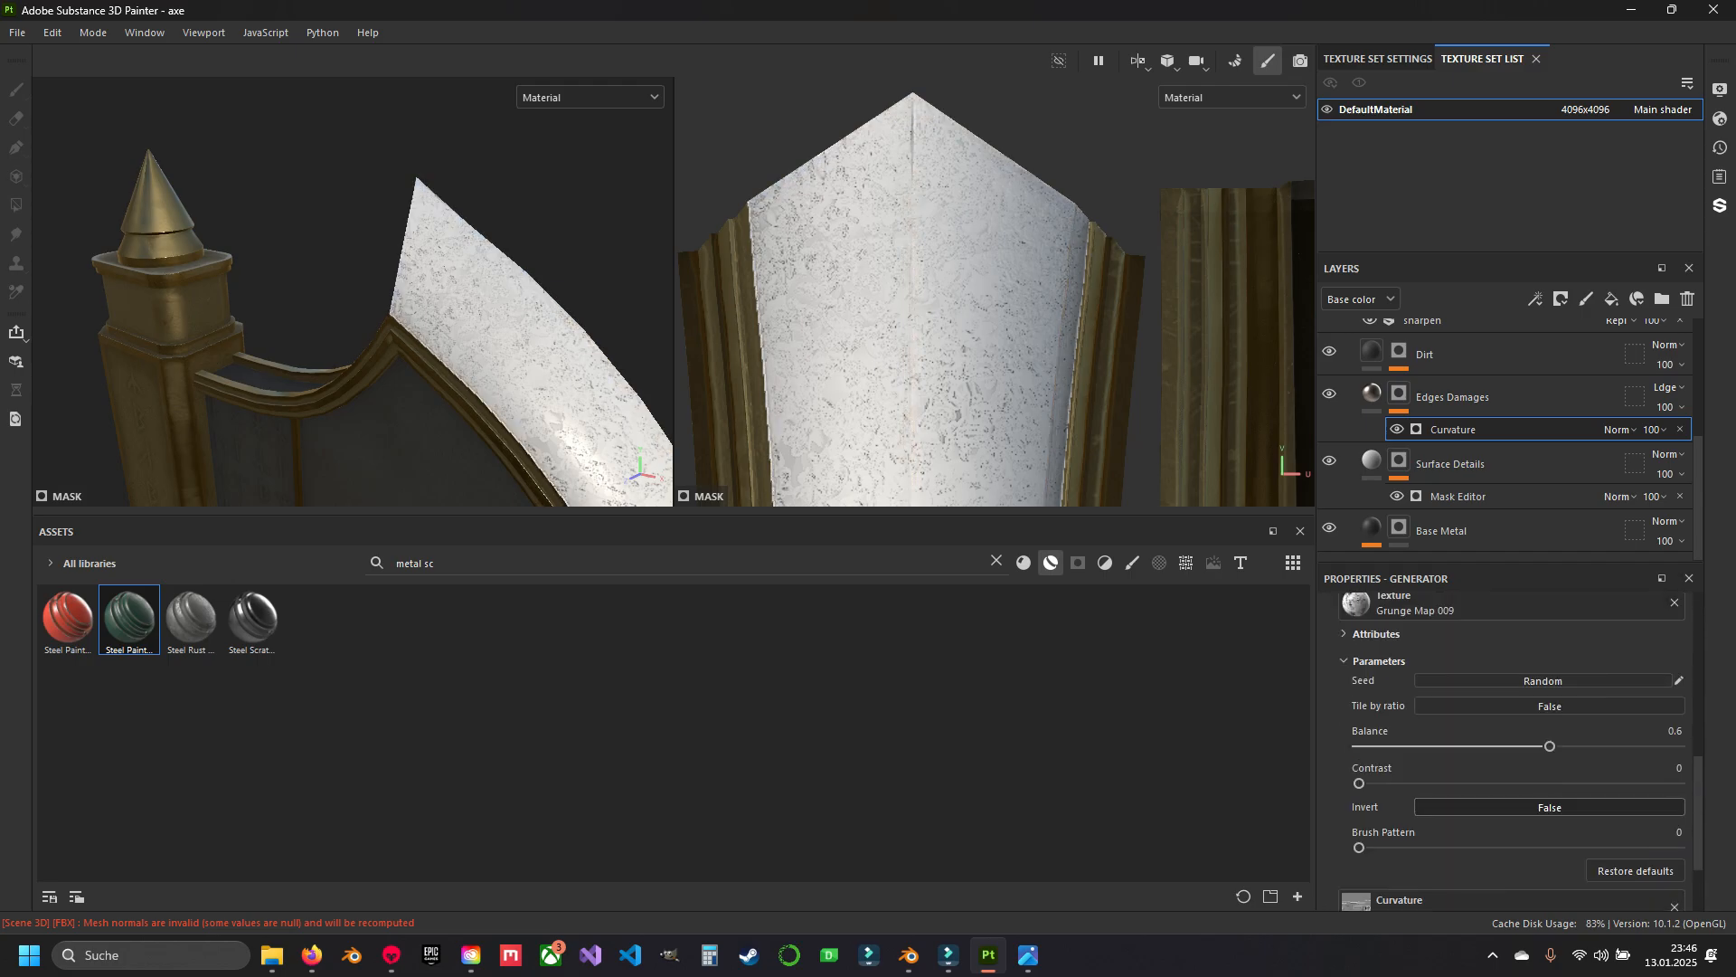
{"action": "scroll", "coordinate": [1519, 750], "scroll_direction": "up", "scroll_amount": 2}
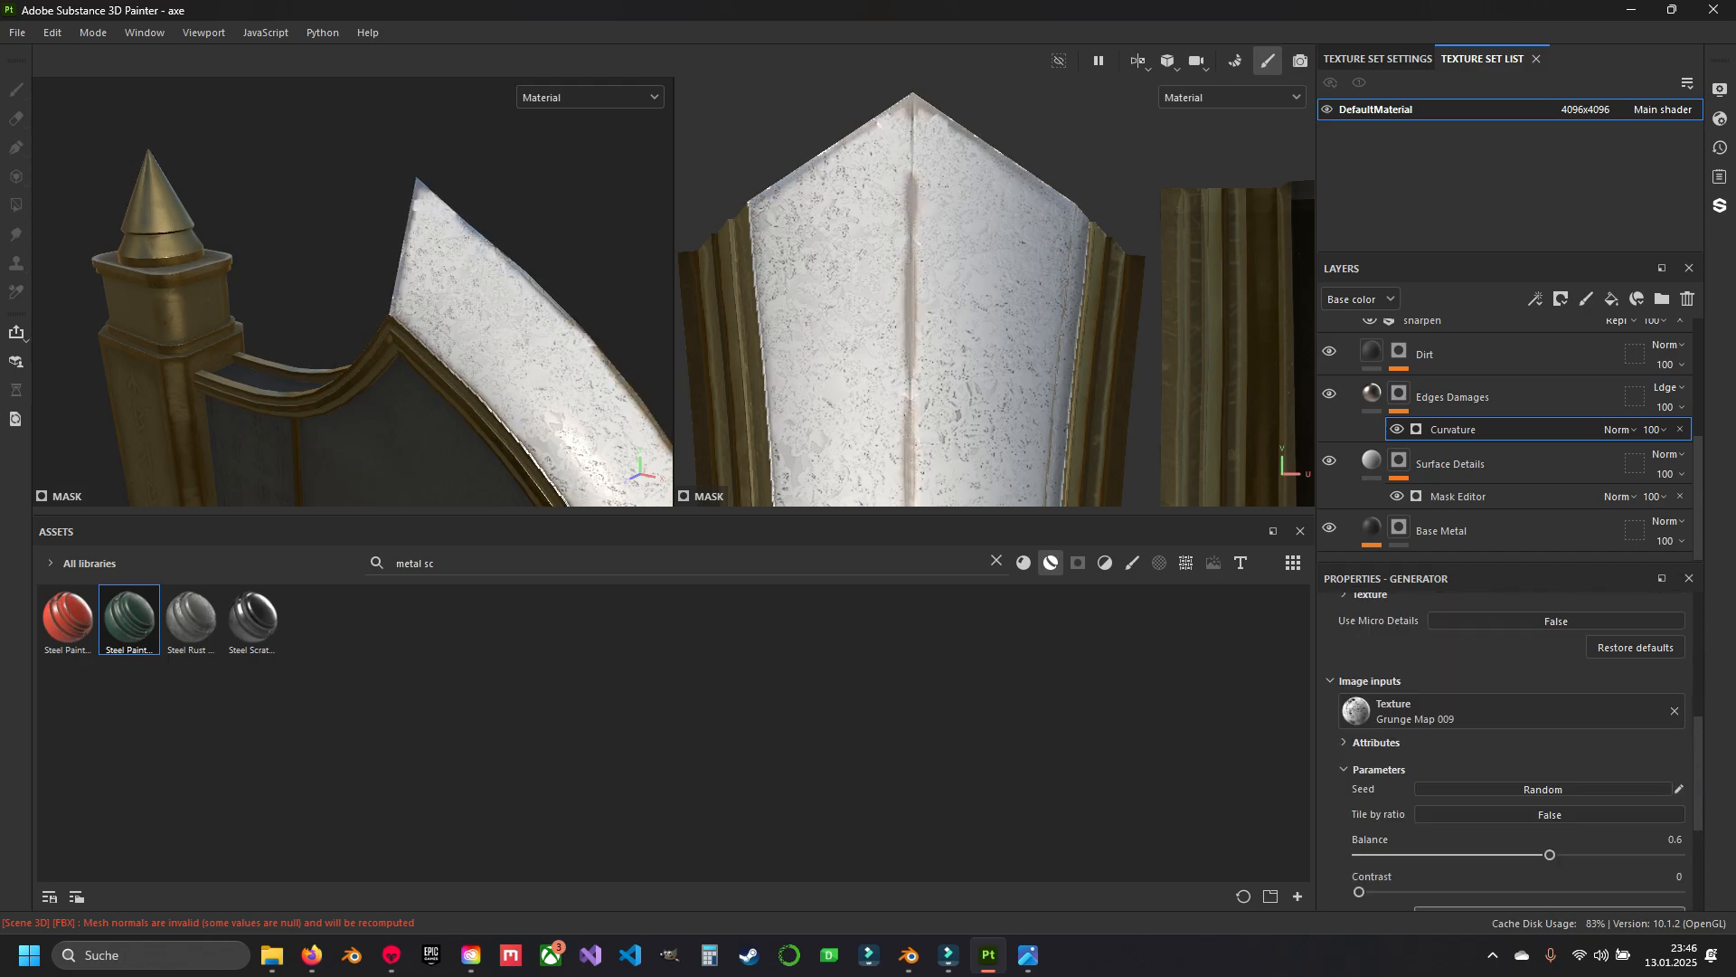
Set the Grunge Map 009 texture's Balance to 0.41 in the Curvature generator and check the edge wear on the blade.
{"action": "left_click_drag", "start_coordinate": [1467, 854], "coordinate": [1477, 854]}
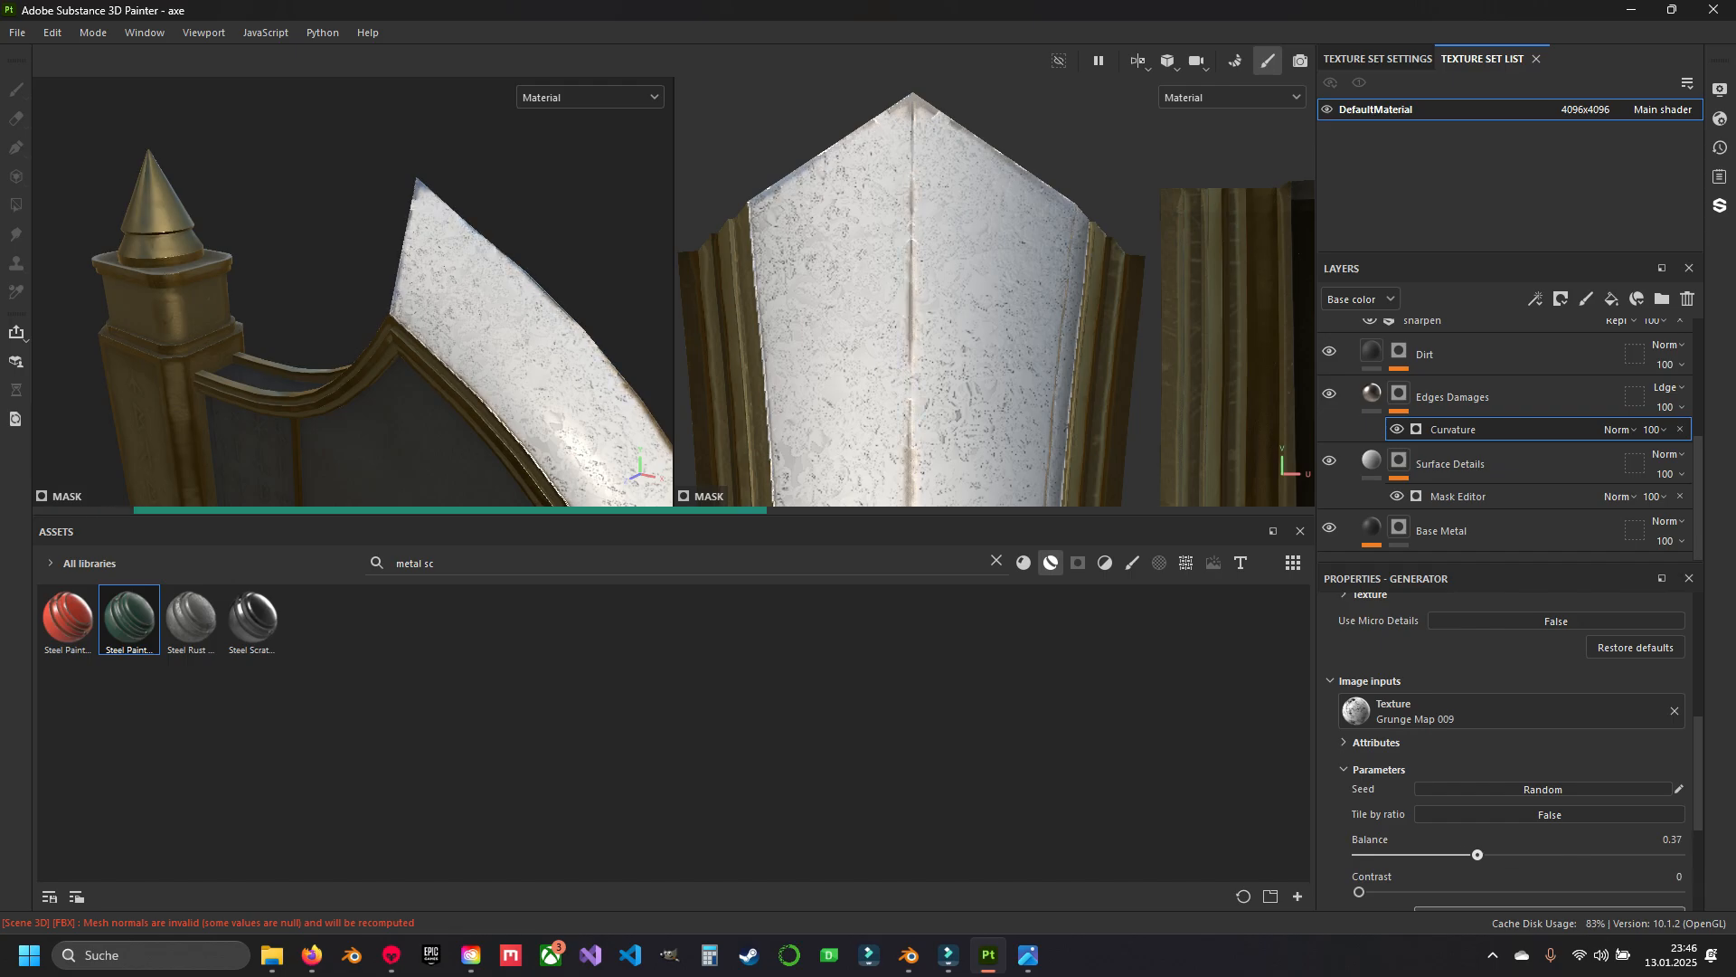
{"action": "left_click_drag", "start_coordinate": [1620, 855], "coordinate": [1655, 854]}
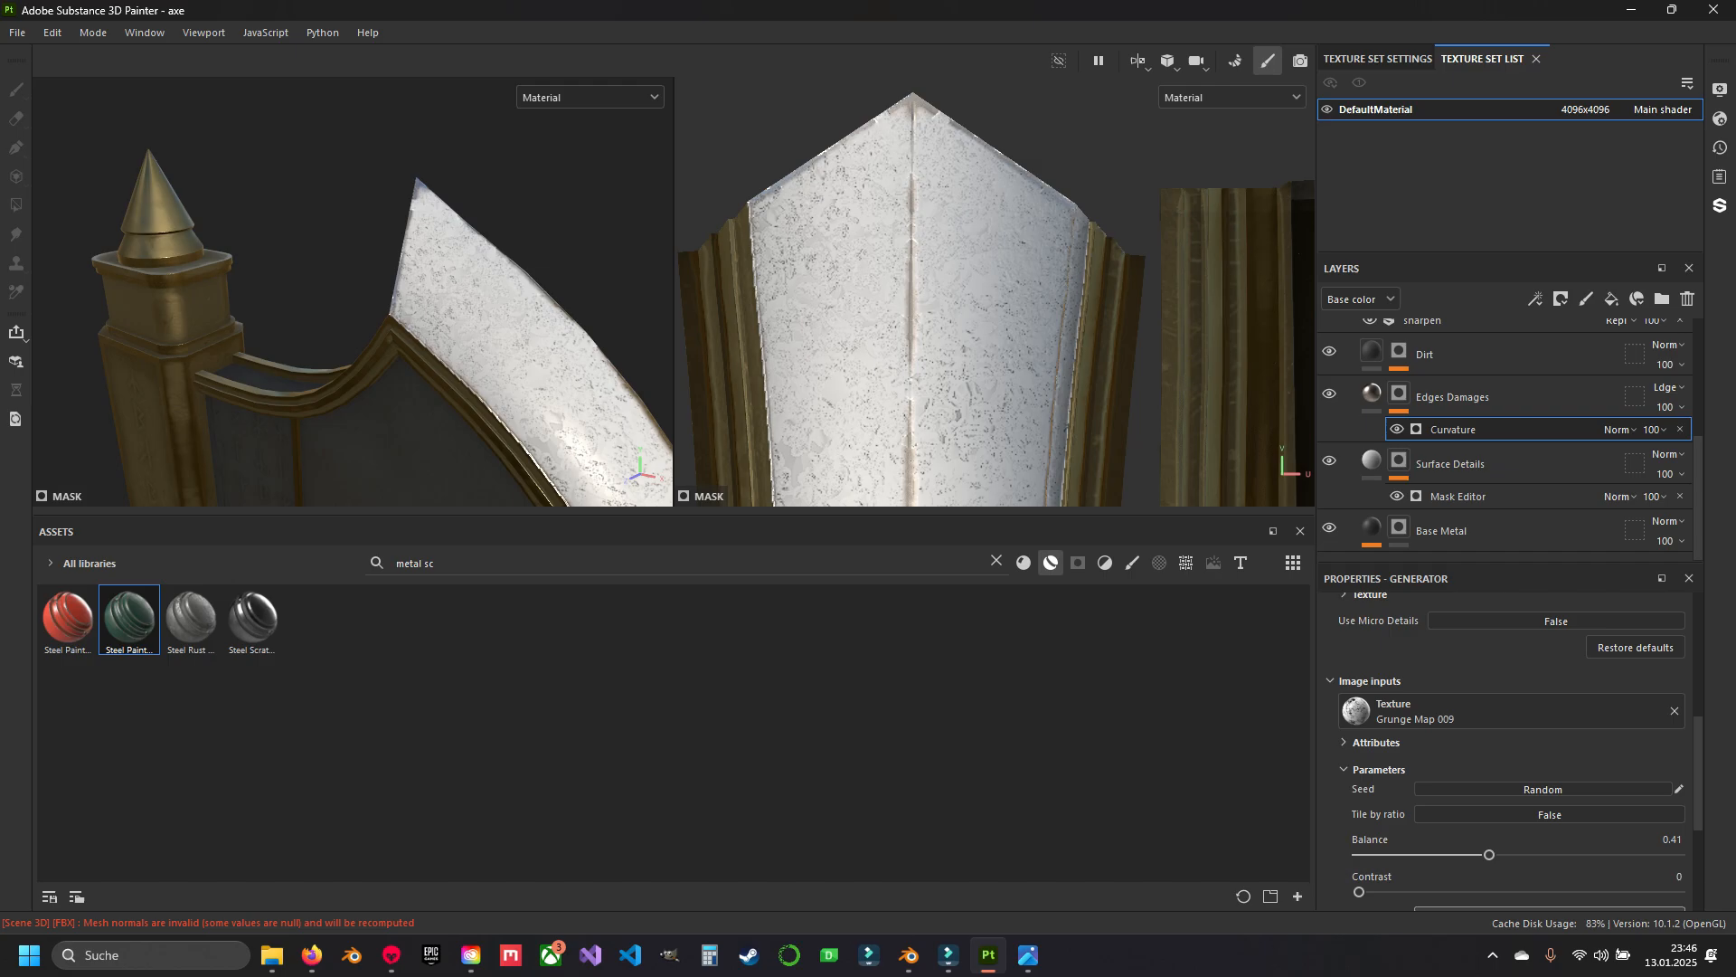
{"action": "left_click_drag", "start_coordinate": [361, 307], "coordinate": [398, 285], "text": "alt"}
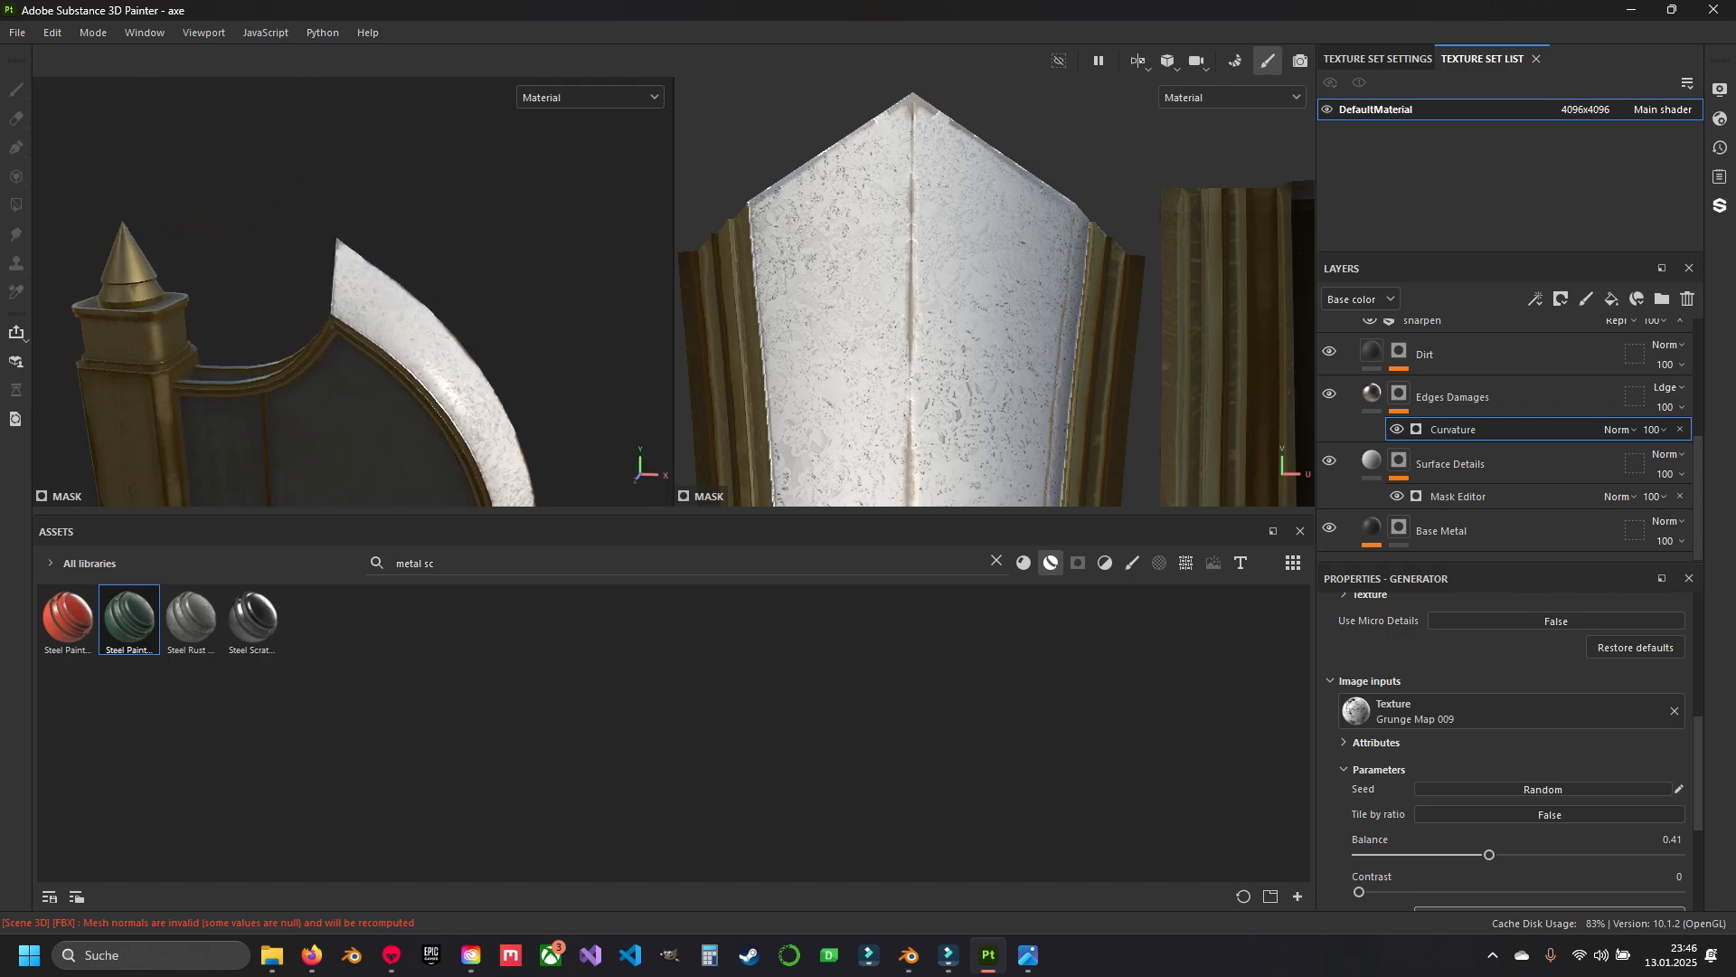
{"action": "scroll", "coordinate": [452, 361], "scroll_direction": "up", "scroll_amount": 3}
{"action": "left_click_drag", "start_coordinate": [452, 362], "coordinate": [339, 321], "text": "alt"}
{"action": "scroll", "coordinate": [389, 348], "scroll_direction": "up", "scroll_amount": 3}
{"action": "scroll", "coordinate": [1371, 394], "scroll_direction": "up", "scroll_amount": 1}
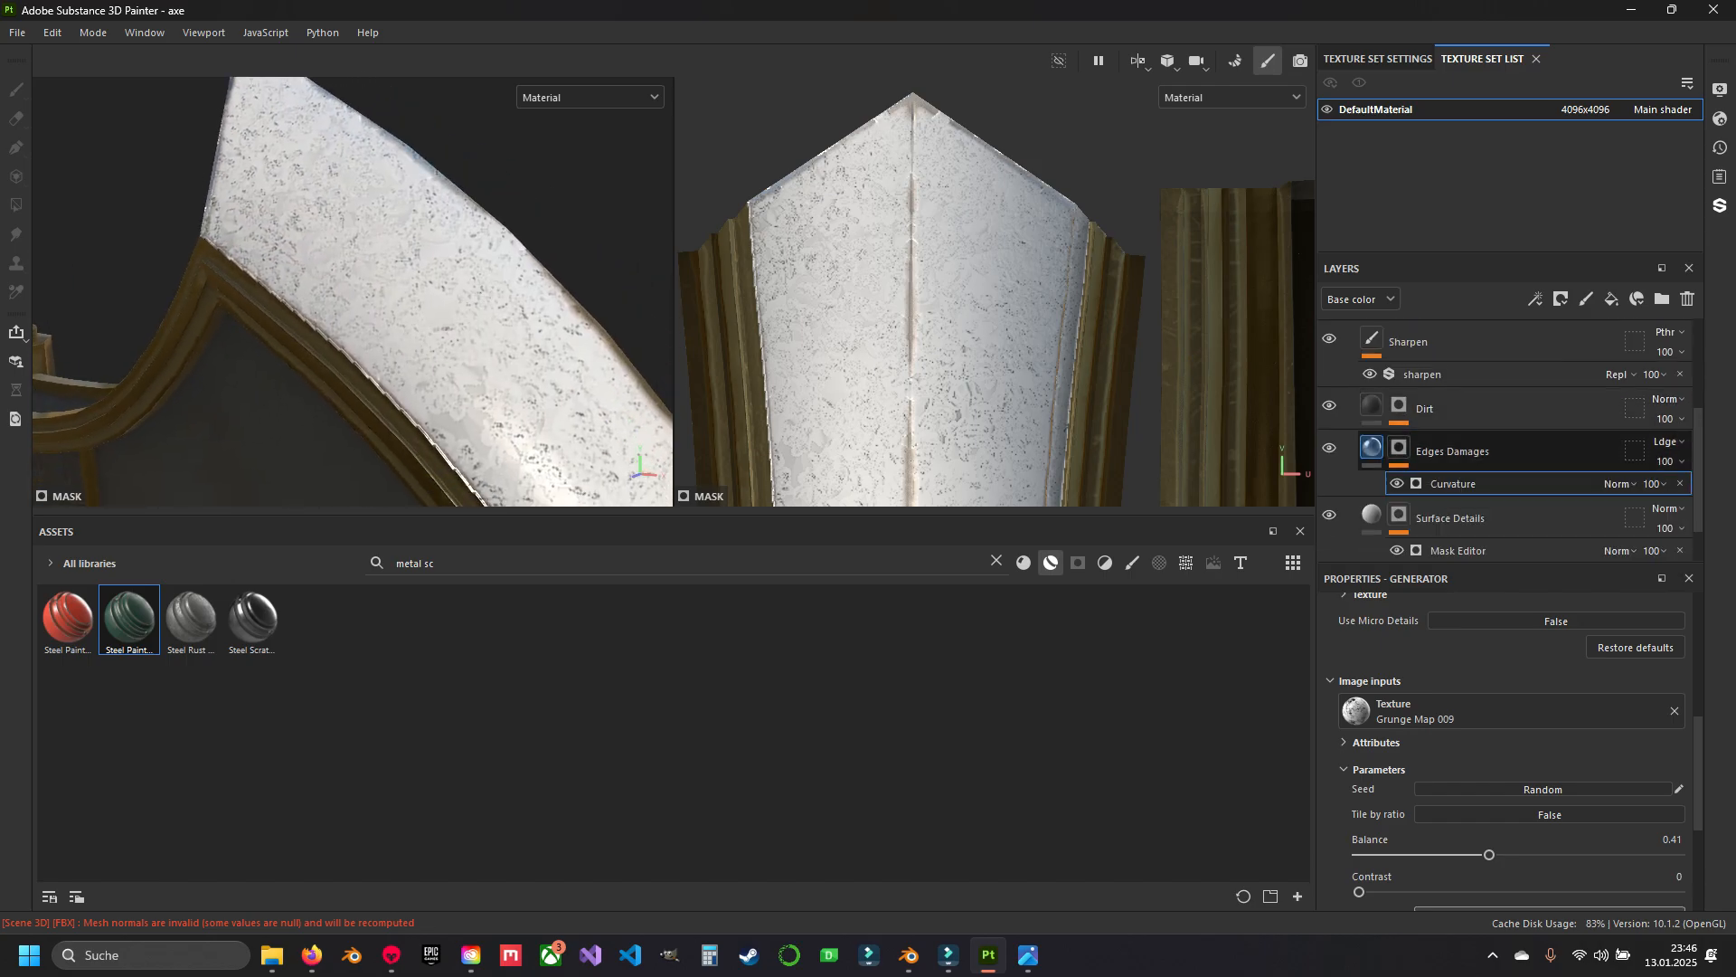
Hide and reshow the steel material's Dirt layer to compare its effect on the blade edge.
{"action": "left_click", "coordinate": [1329, 406]}
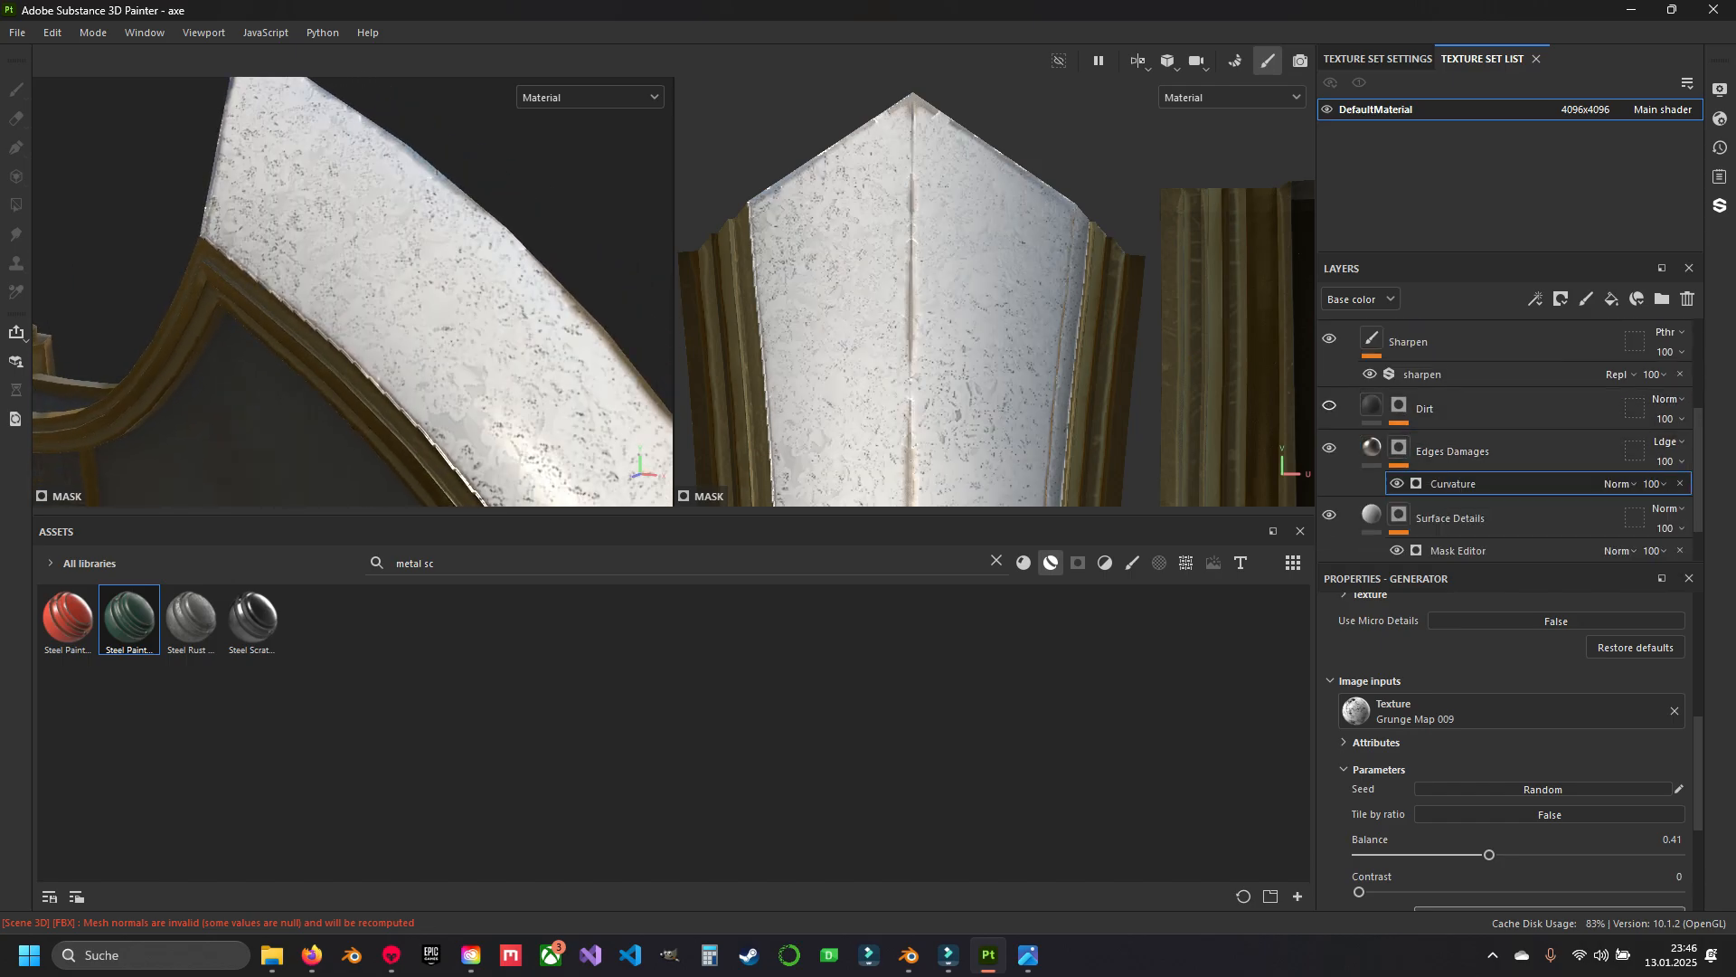
{"action": "left_click", "coordinate": [1329, 405]}
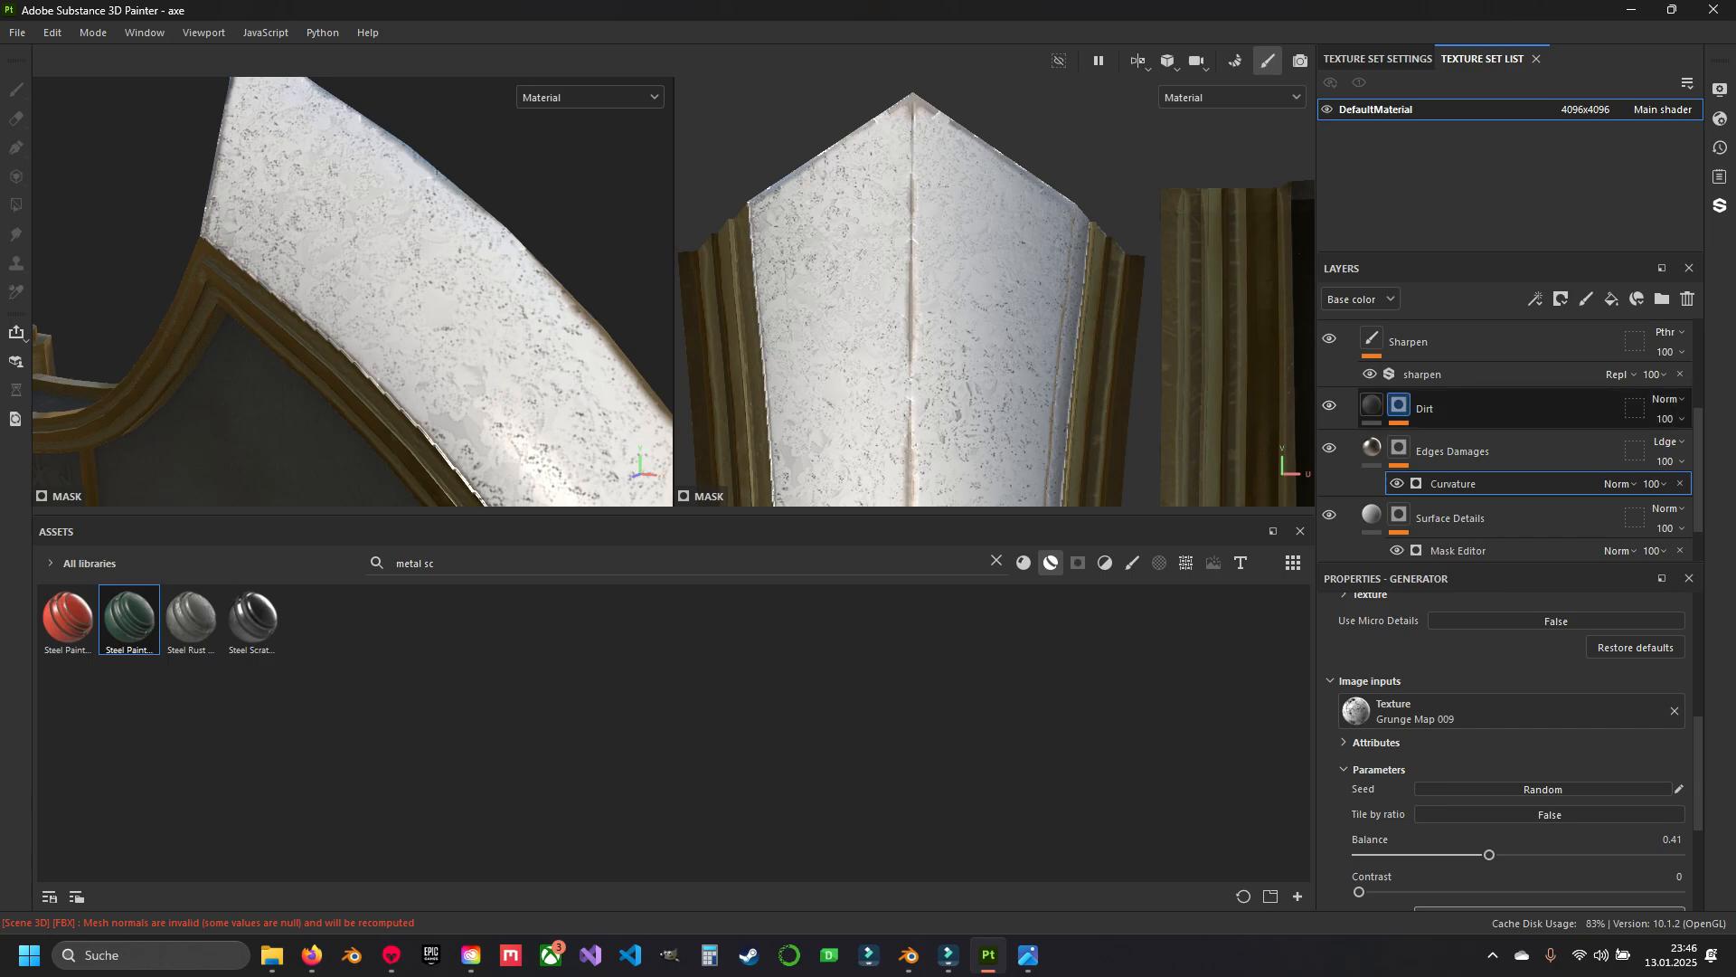
Expand the Dirt layer's mask effects and set the Grunge Scratches Rough fill's Balance to 0.54.
{"action": "left_click", "coordinate": [1399, 405]}
{"action": "left_click", "coordinate": [1397, 441]}
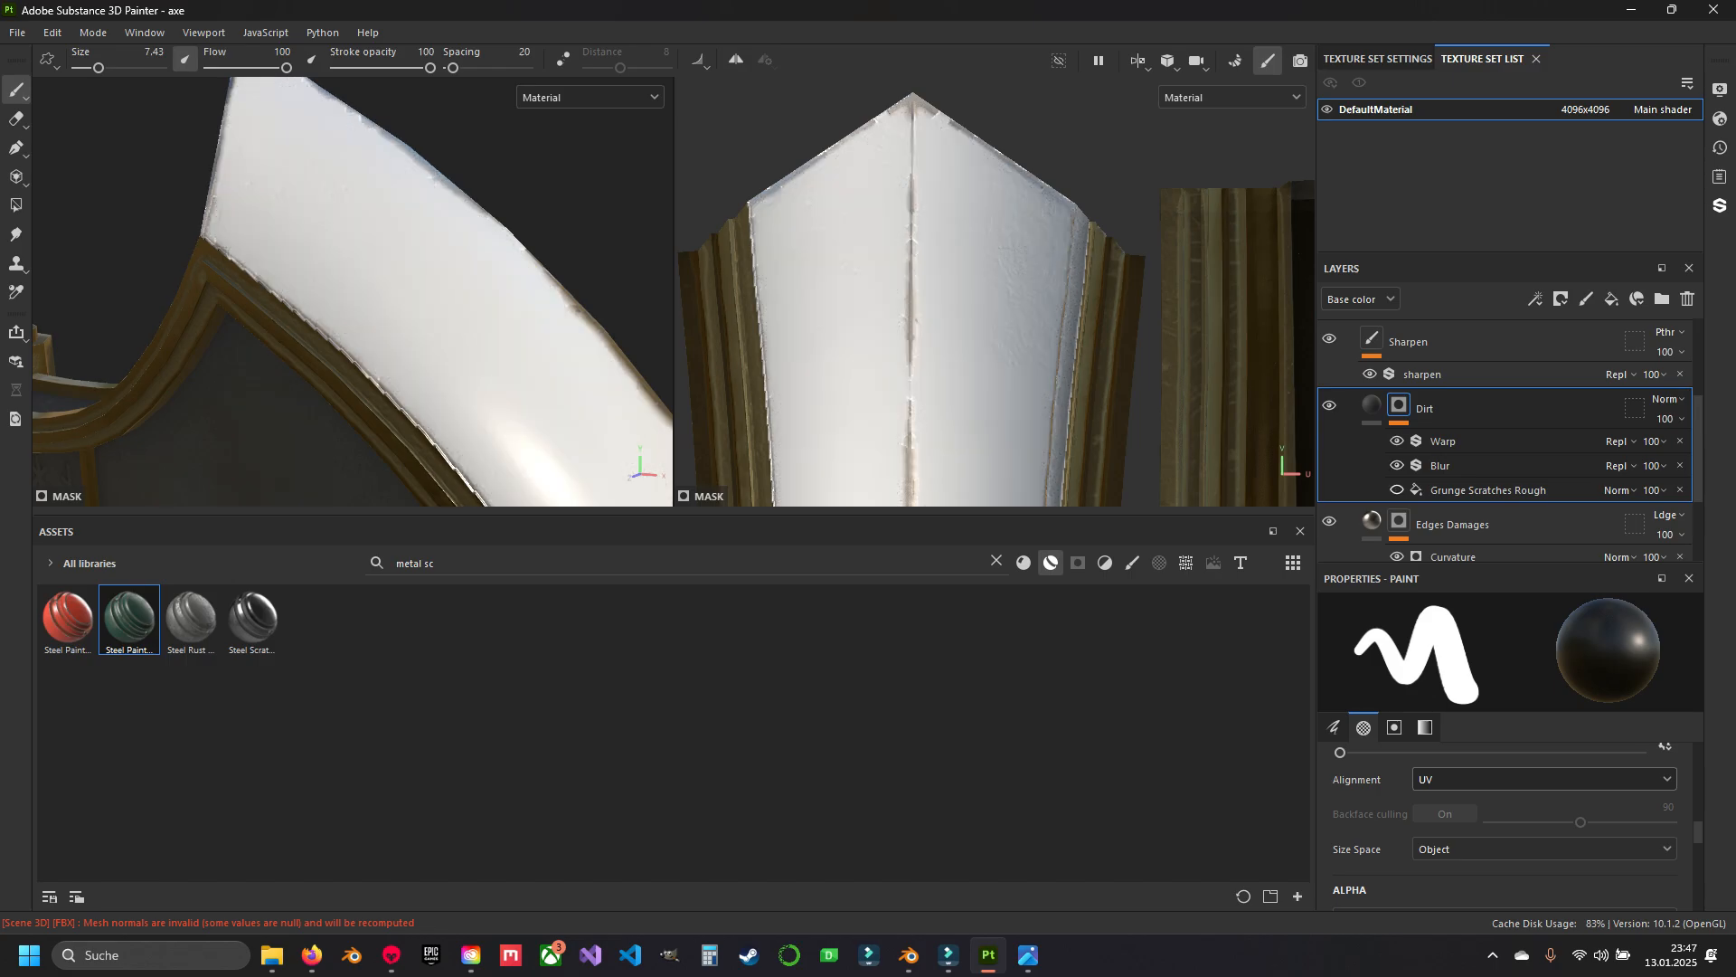
{"action": "left_click", "coordinate": [1487, 490]}
{"action": "scroll", "coordinate": [1501, 718], "scroll_direction": "down", "scroll_amount": 2}
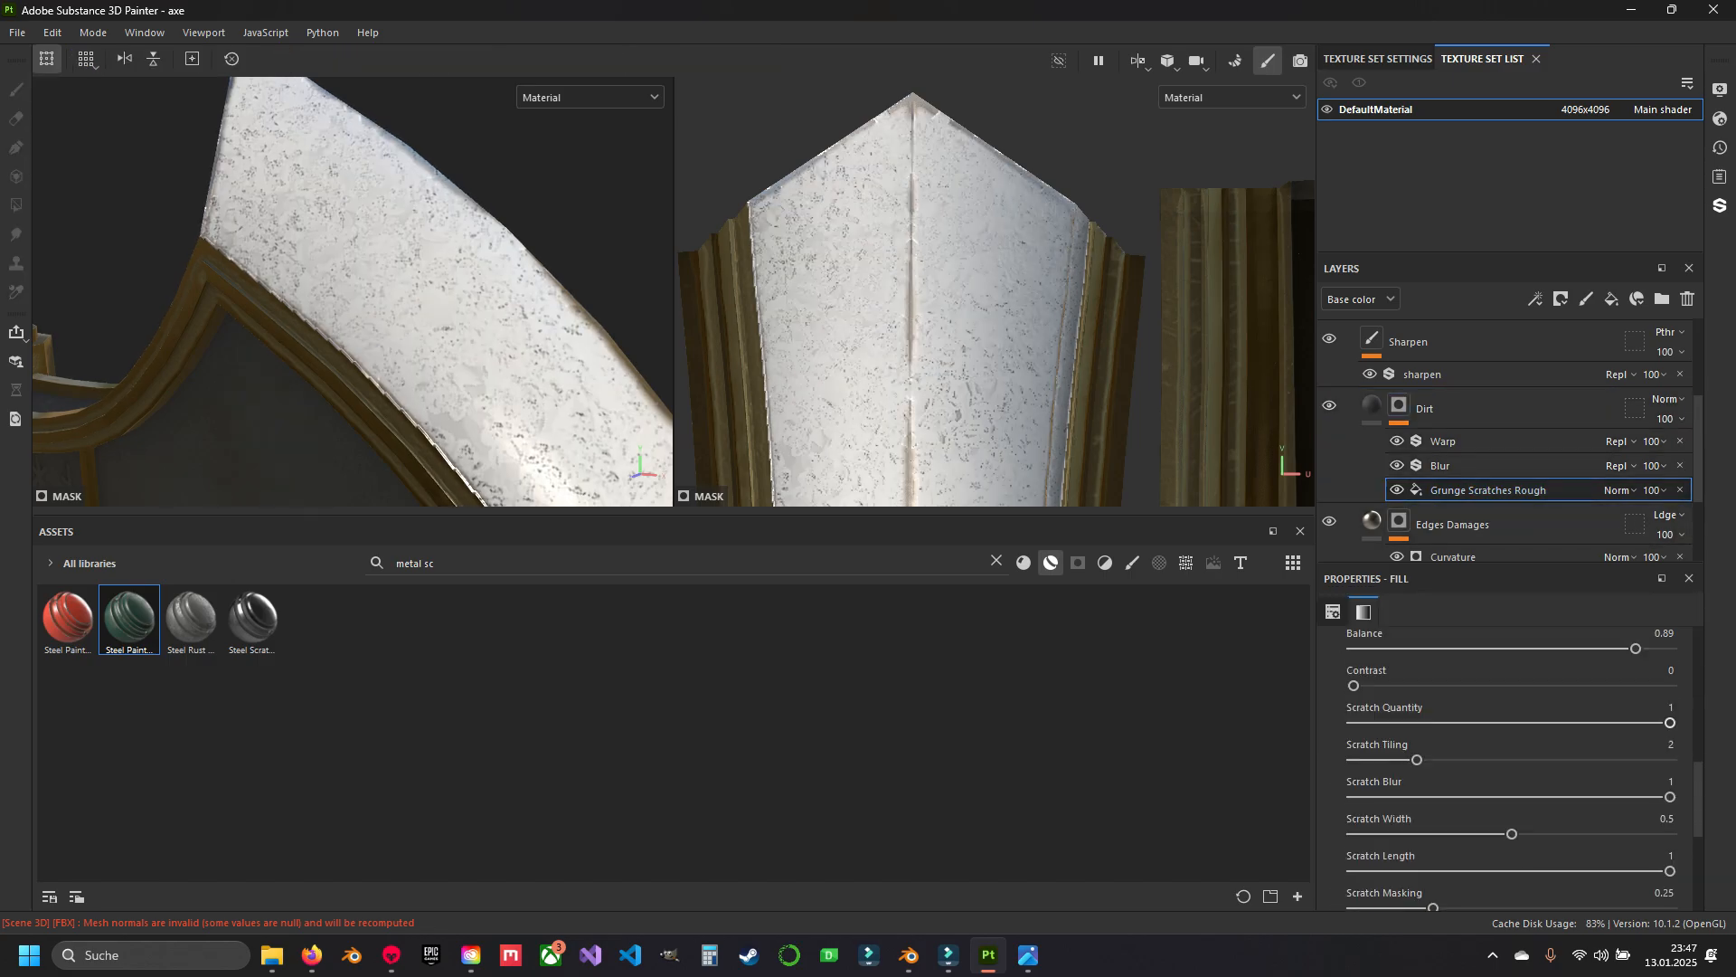
{"action": "scroll", "coordinate": [1510, 769], "scroll_direction": "up", "scroll_amount": 1}
{"action": "left_click_drag", "start_coordinate": [1579, 703], "coordinate": [1459, 703]}
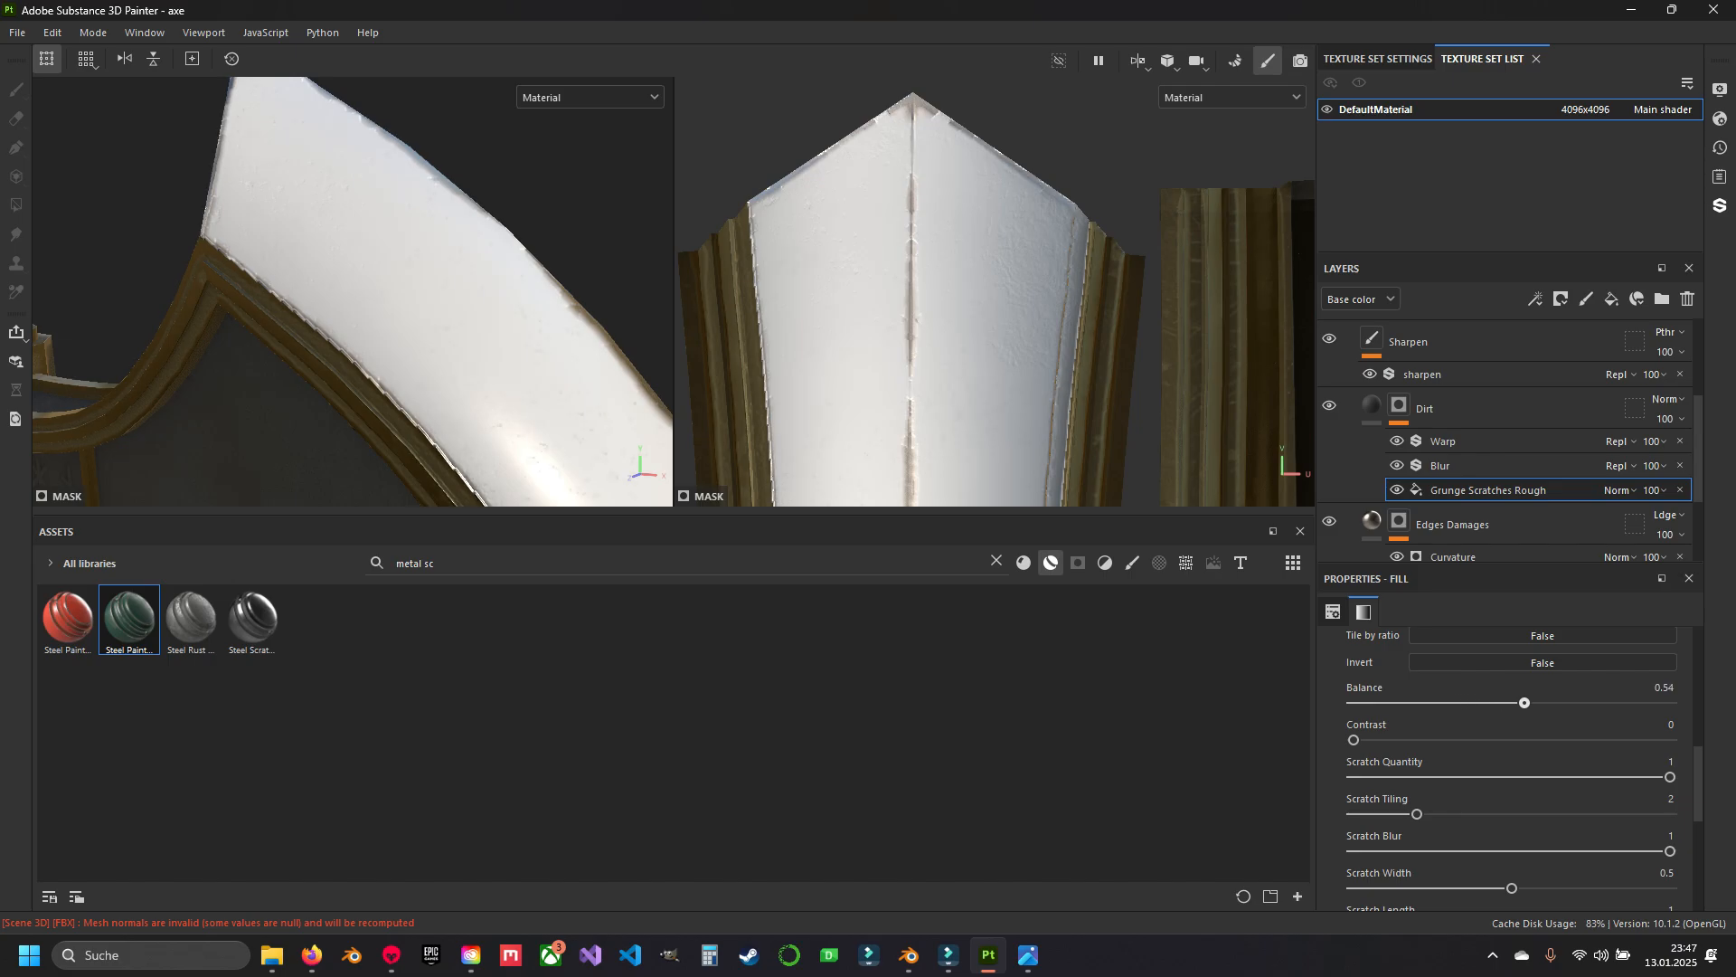
{"action": "scroll", "coordinate": [353, 291], "scroll_direction": "down", "scroll_amount": 2}
{"action": "left_click_drag", "start_coordinate": [353, 291], "coordinate": [416, 309], "text": "alt"}
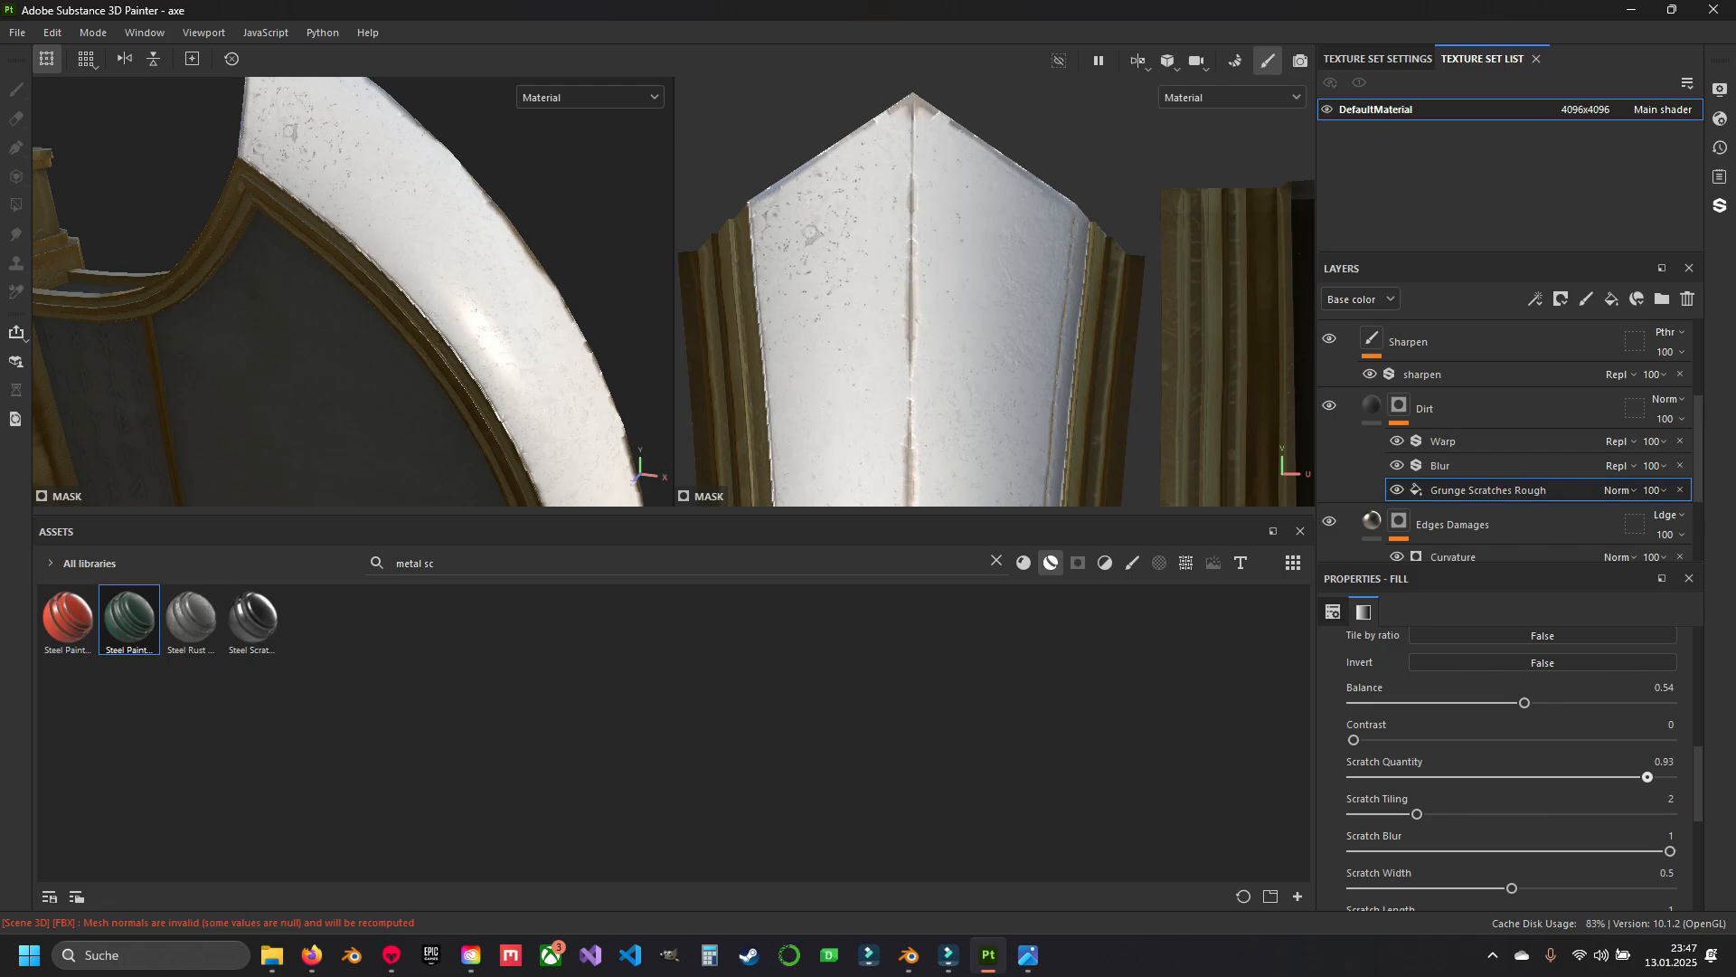
Set Grunge Scratches Rough to Scratch Quantity 0.85, Scratch Tiling 4, Scratch Width 0.66 and Double Scratch 0.35.
{"action": "left_click_drag", "start_coordinate": [1647, 777], "coordinate": [1670, 777]}
{"action": "scroll", "coordinate": [913, 289], "scroll_direction": "up", "scroll_amount": 1}
{"action": "scroll", "coordinate": [949, 290], "scroll_direction": "up", "scroll_amount": 1}
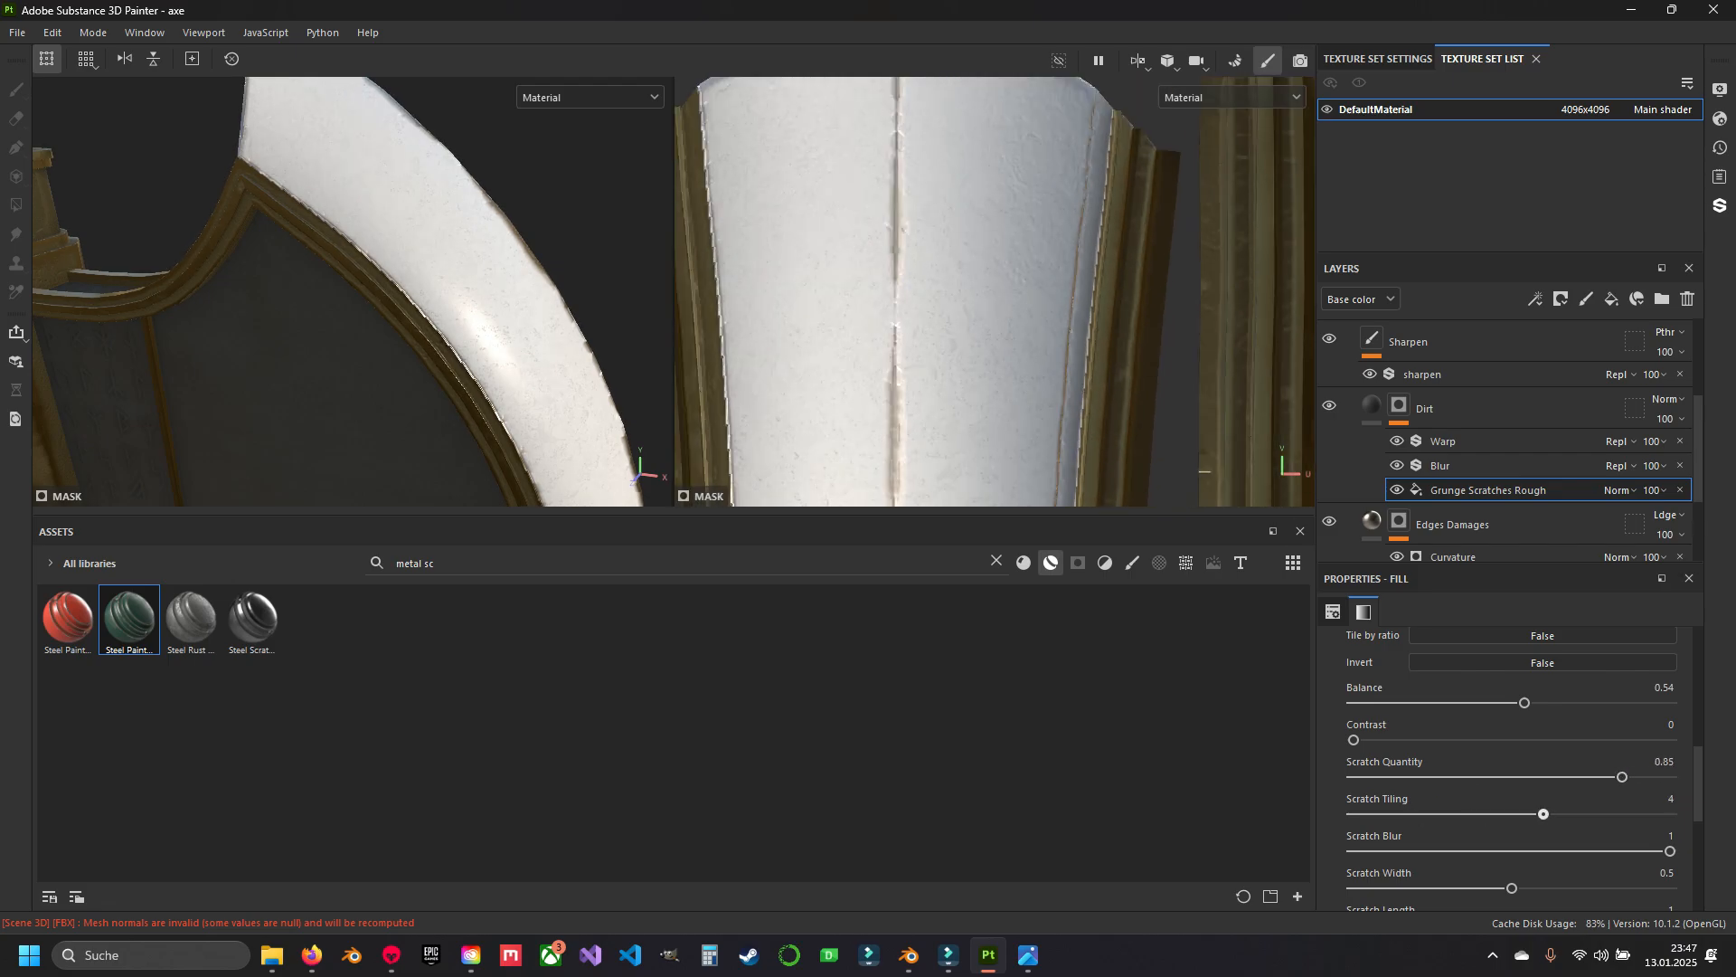
{"action": "scroll", "coordinate": [1525, 768], "scroll_direction": "down", "scroll_amount": 3}
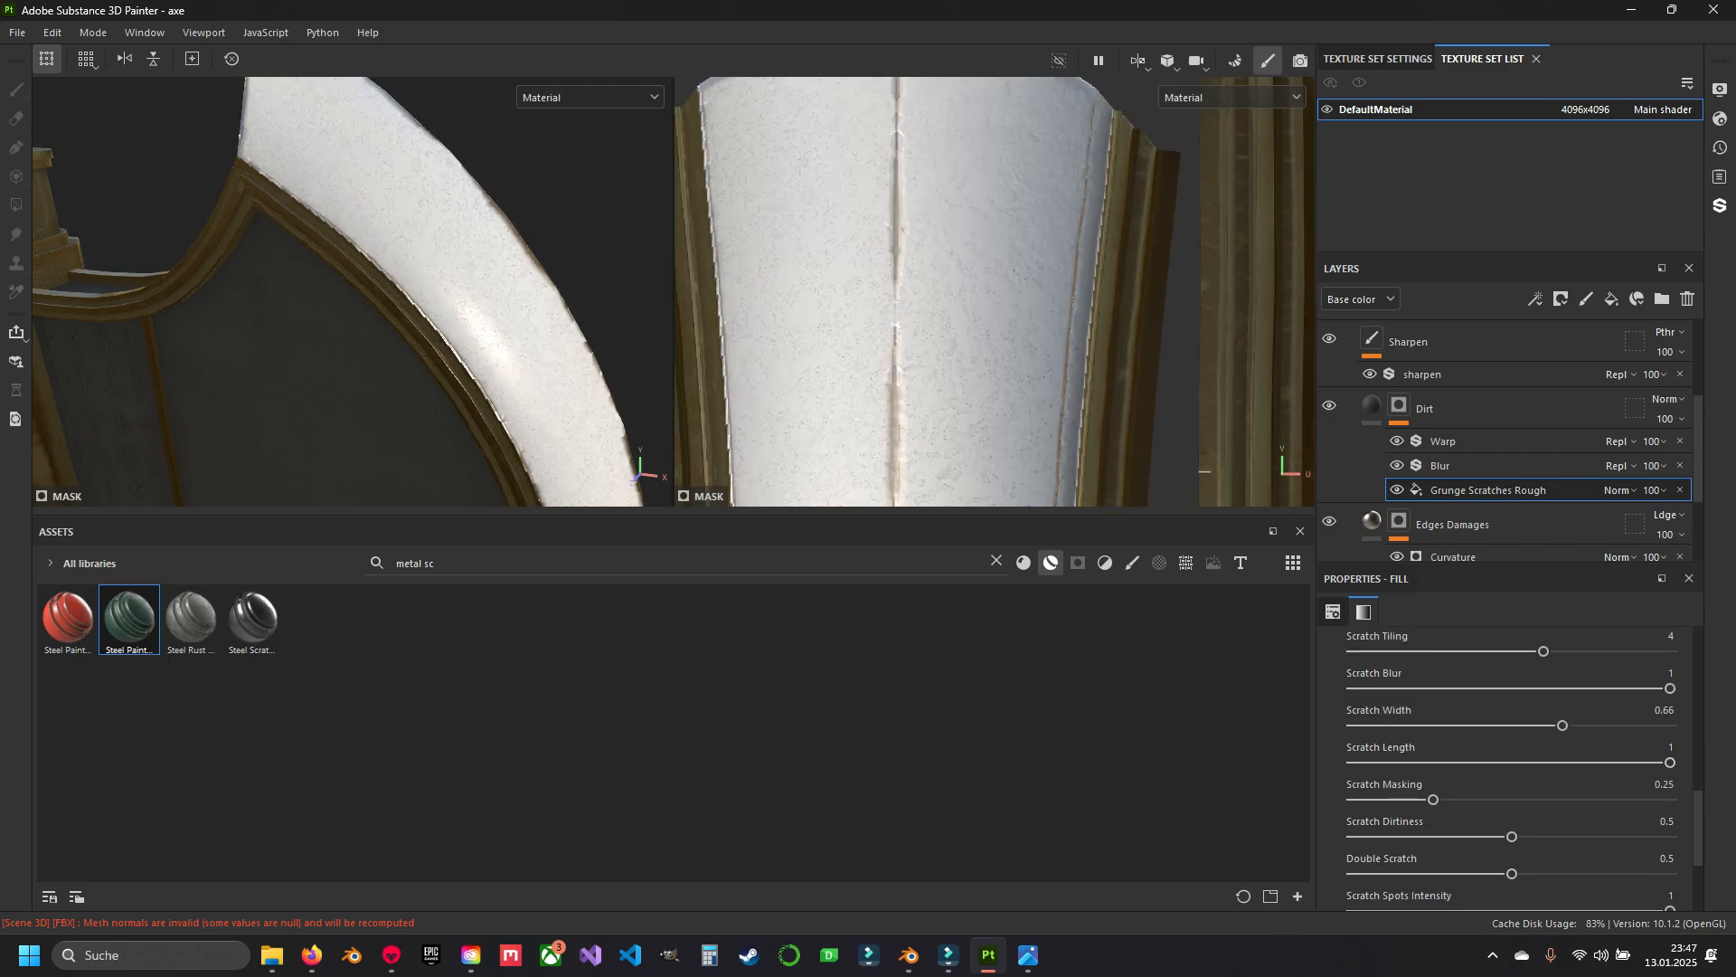
{"action": "scroll", "coordinate": [1538, 780], "scroll_direction": "down", "scroll_amount": 4}
{"action": "scroll", "coordinate": [1519, 779], "scroll_direction": "up", "scroll_amount": 1}
{"action": "left_click_drag", "start_coordinate": [1512, 765], "coordinate": [1464, 765]}
Hide the Edges Damages layer and examine the dirt scratches on the blade up close.
{"action": "left_click", "coordinate": [1330, 522]}
{"action": "middle_click_drag", "start_coordinate": [398, 253], "coordinate": [453, 281], "text": "alt"}
{"action": "scroll", "coordinate": [406, 271], "scroll_direction": "up", "scroll_amount": 3}
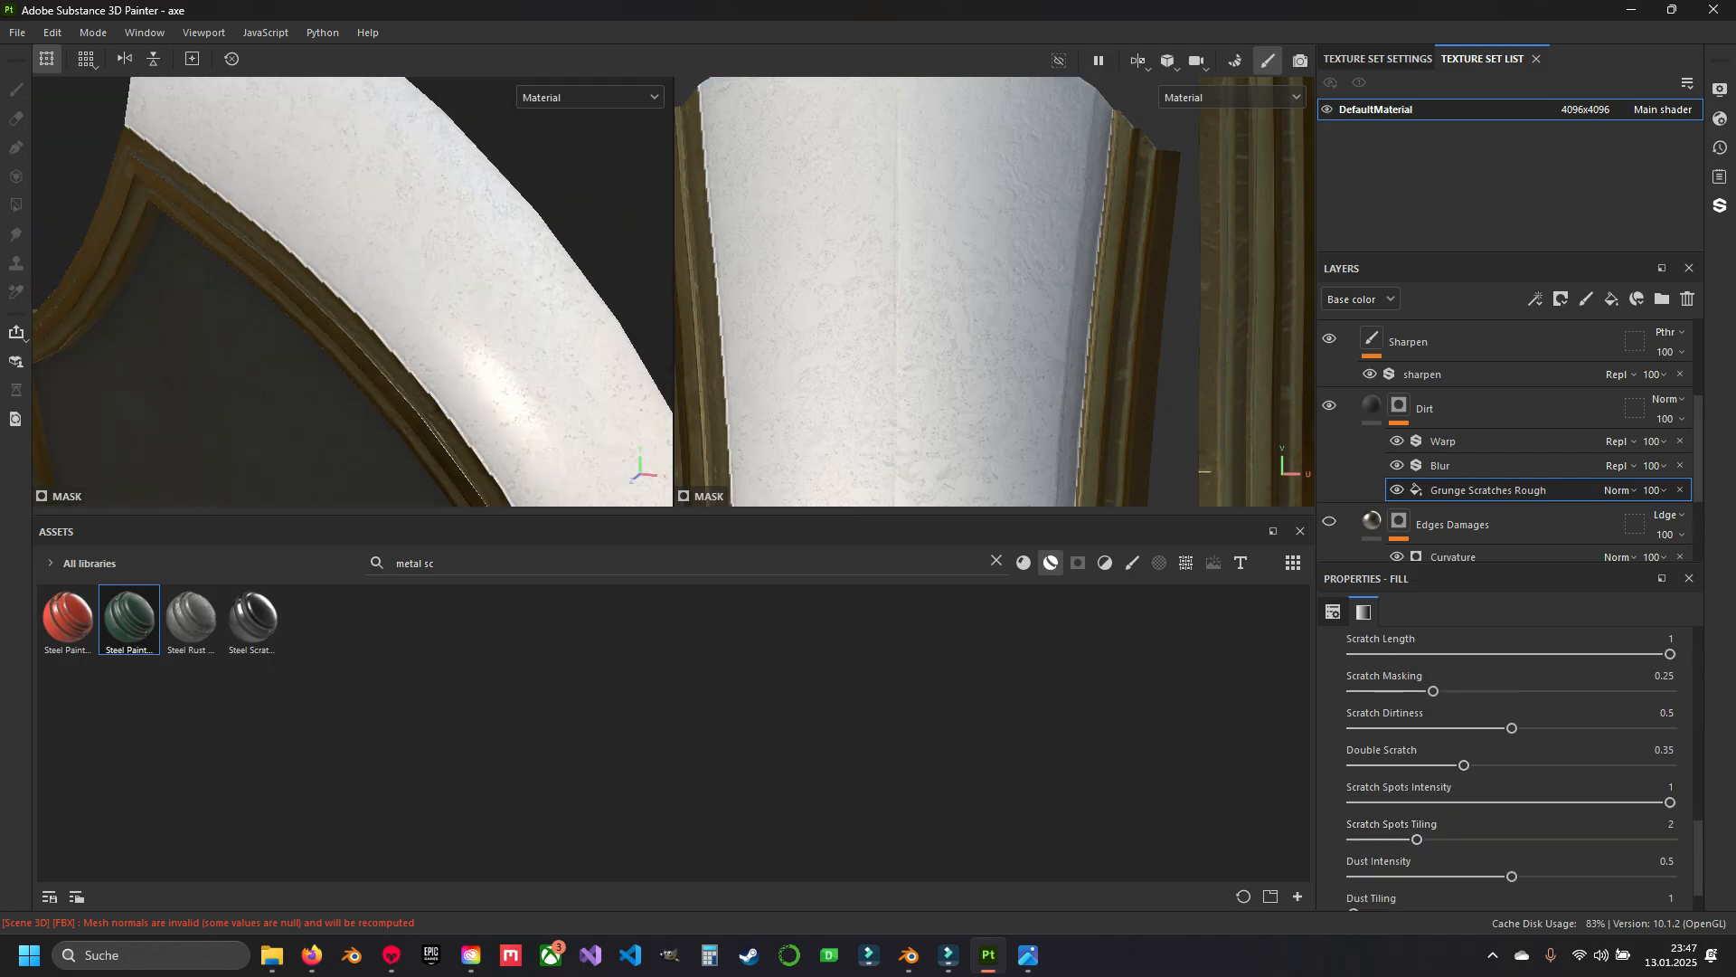
{"action": "middle_click_drag", "start_coordinate": [361, 226], "coordinate": [407, 362], "text": "alt"}
{"action": "right_click_drag", "start_coordinate": [353, 291], "coordinate": [452, 291], "text": "alt"}
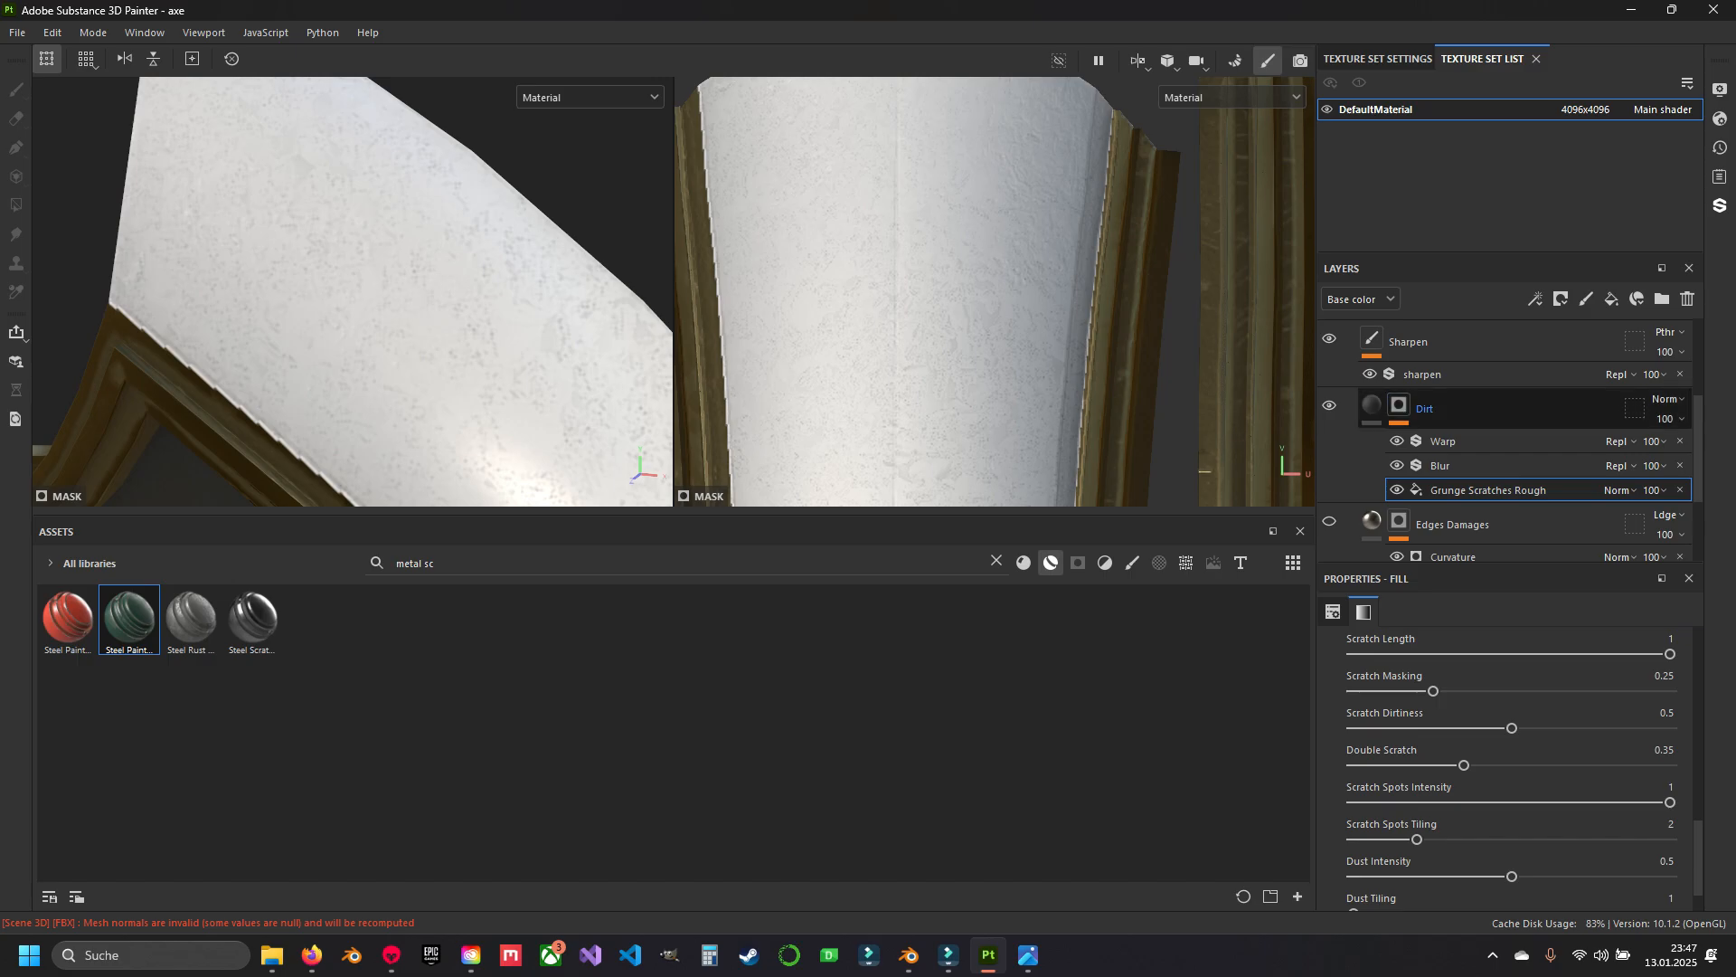
Delete the Dirt and Edges Damages layers from the Steel Painted Scraped Green folder.
{"action": "left_click", "coordinate": [1399, 404]}
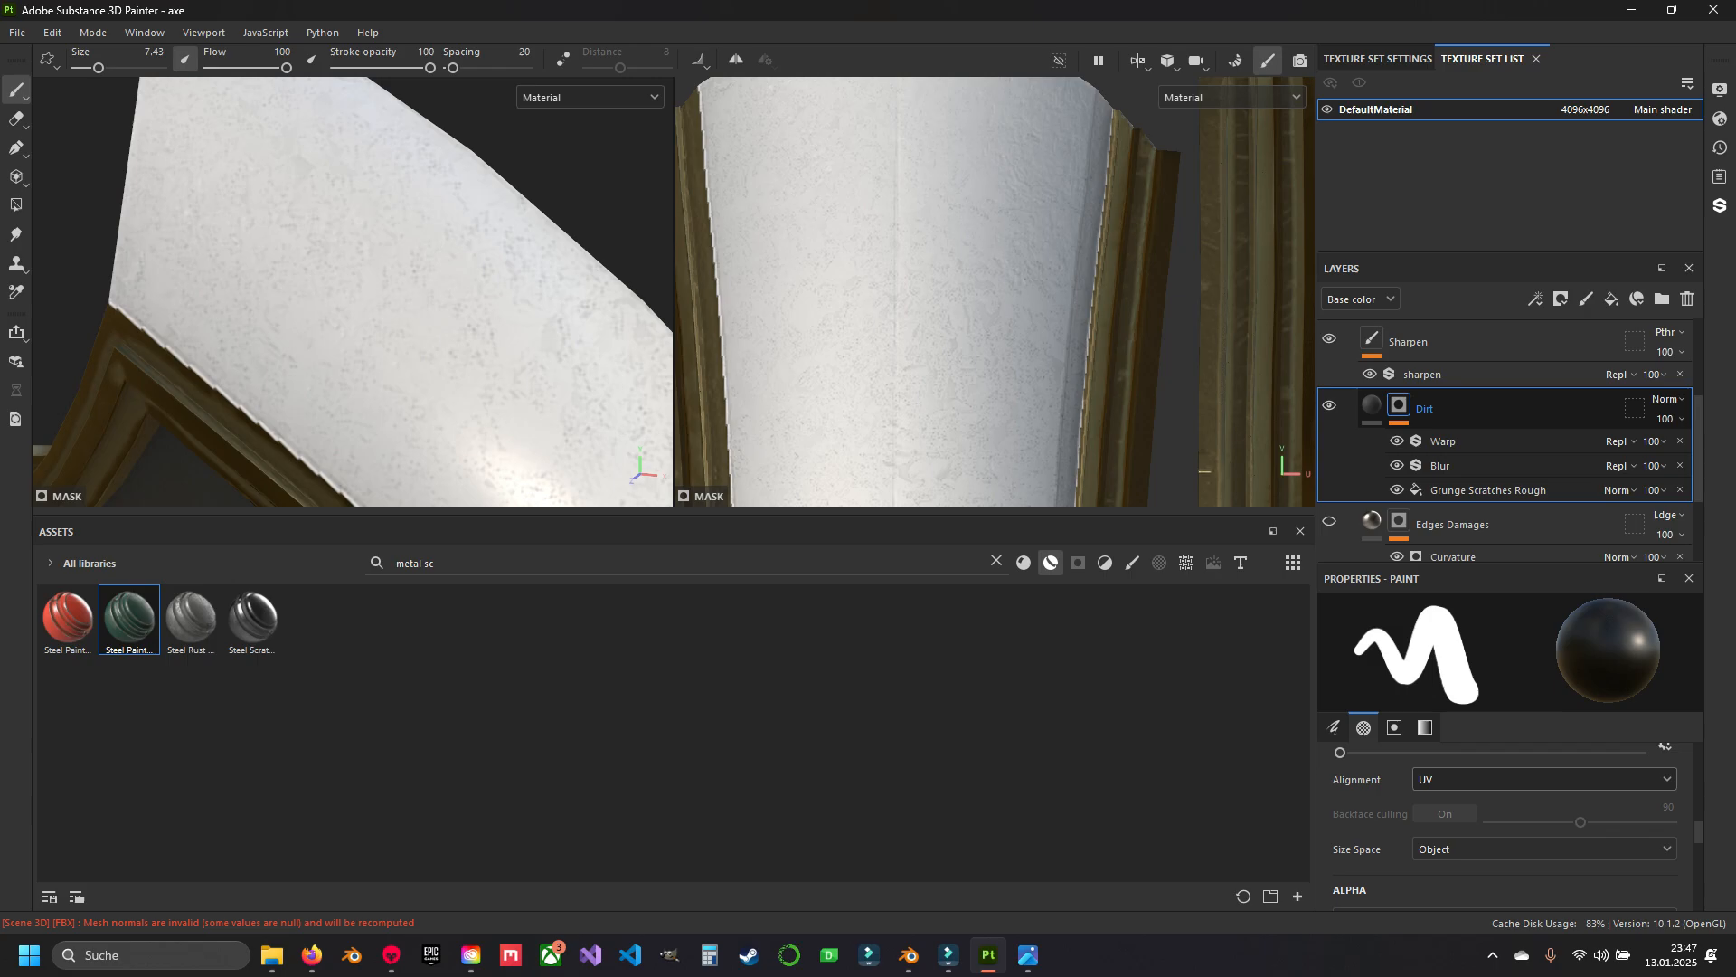
{"action": "key", "text": "Delete"}
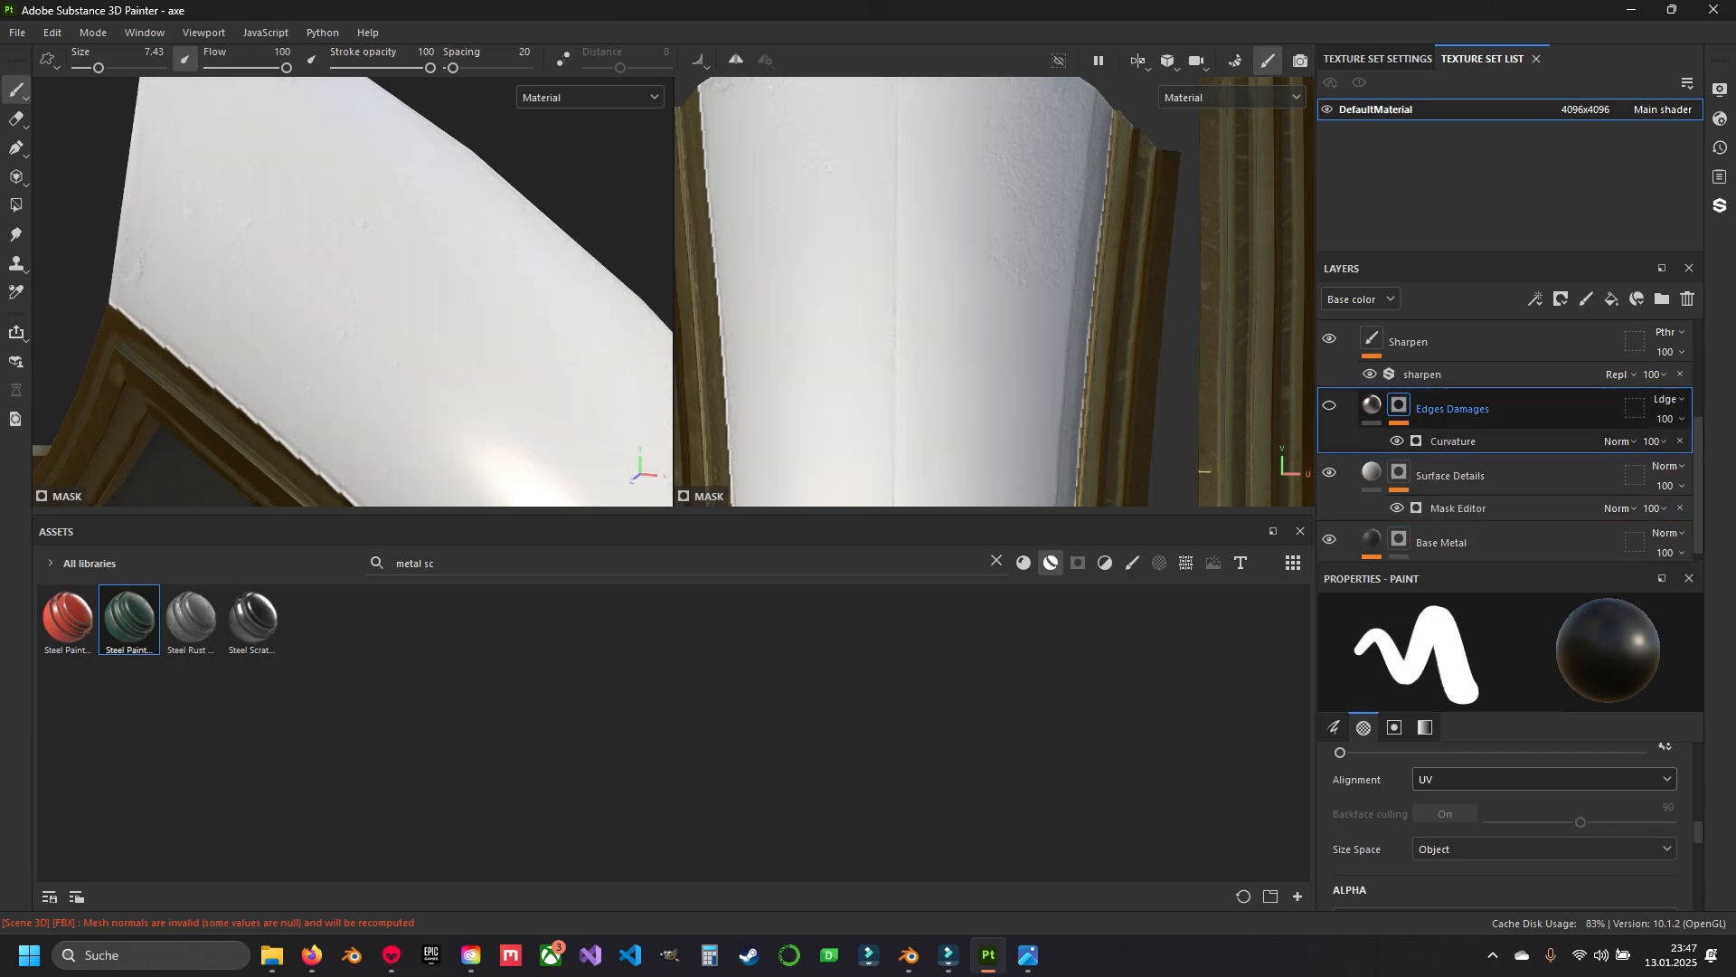
{"action": "key", "text": "Delete"}
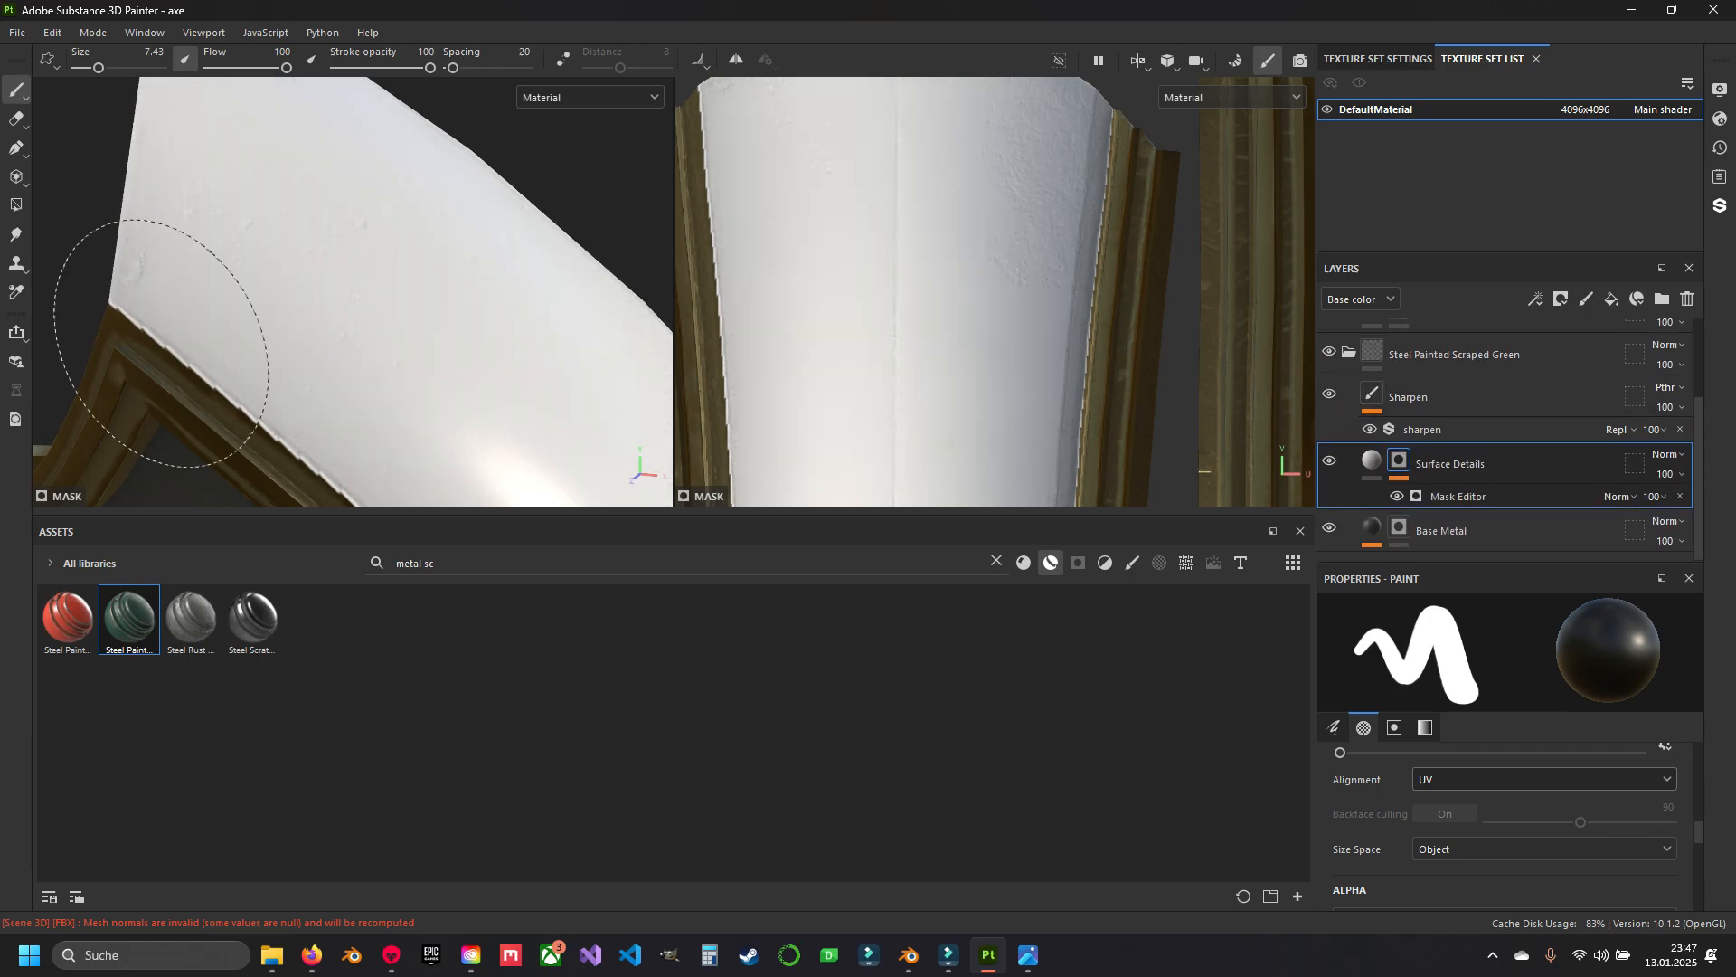
{"action": "mouse_move", "coordinate": [161, 343]}
{"action": "left_mouse_down", "text": "alt"}
{"action": "mouse_move", "coordinate": [298, 388]}
{"action": "mouse_move", "coordinate": [271, 352]}
{"action": "mouse_move", "coordinate": [280, 309]}
{"action": "mouse_move", "coordinate": [655, 356]}
{"action": "left_mouse_up", "text": "alt"}
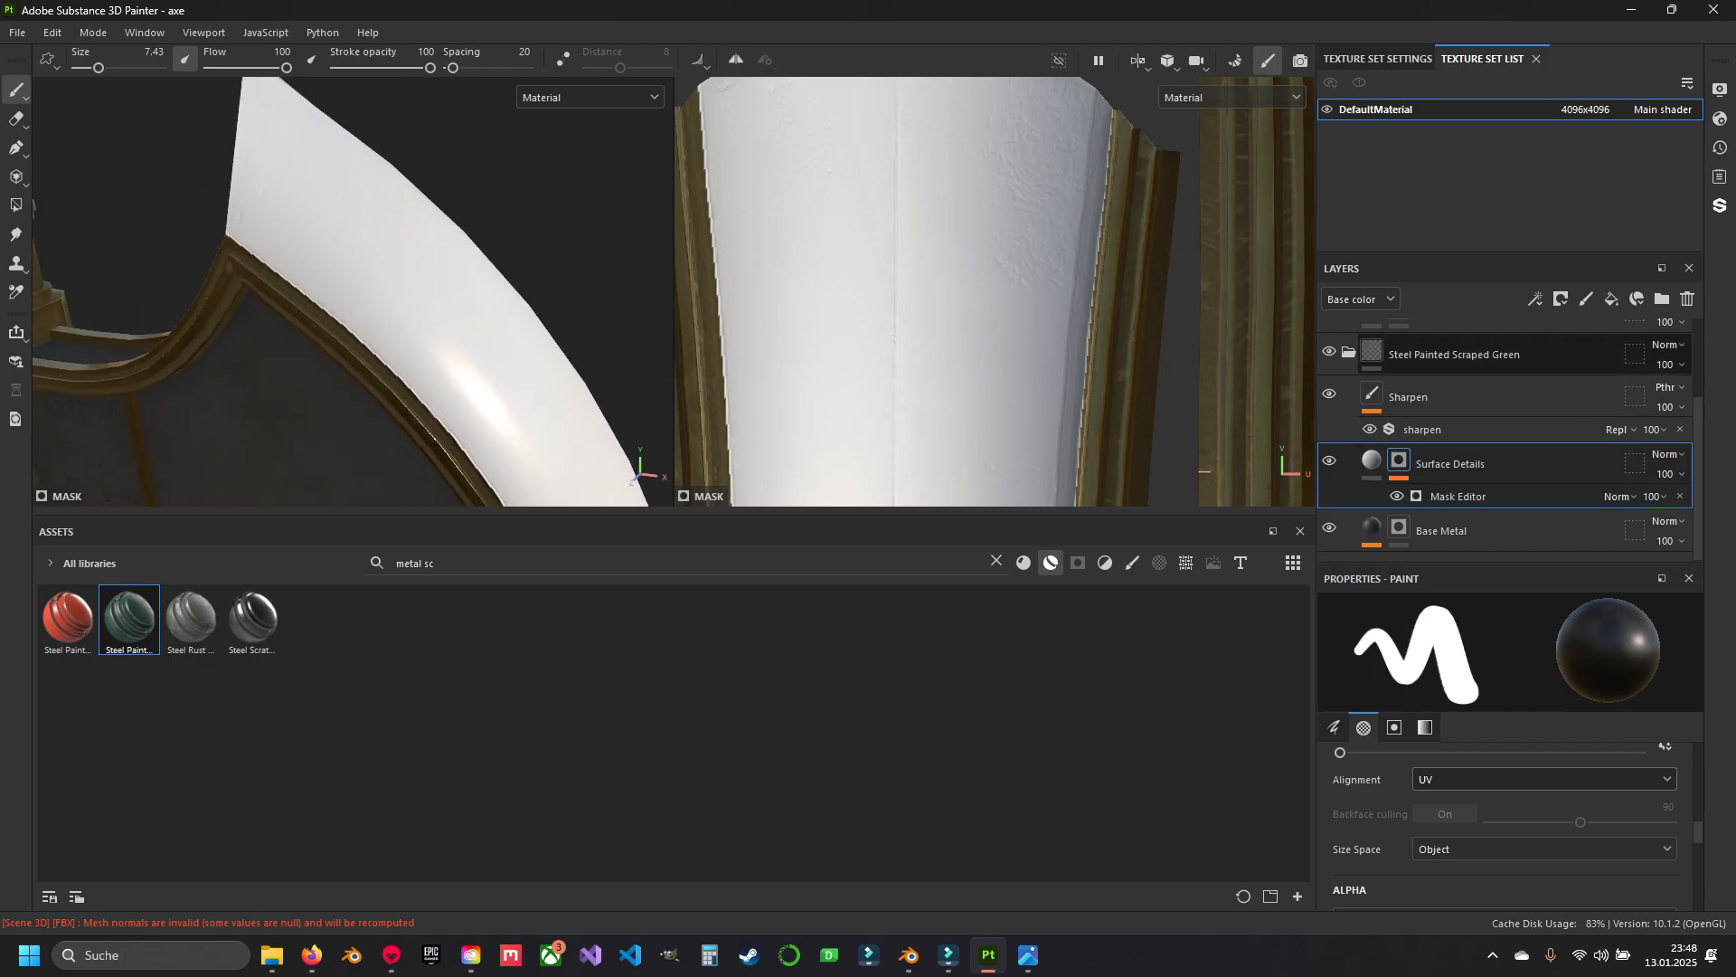
Add a fill layer named scratches above Surface Details and give it a black mask.
{"action": "left_click", "coordinate": [1611, 299]}
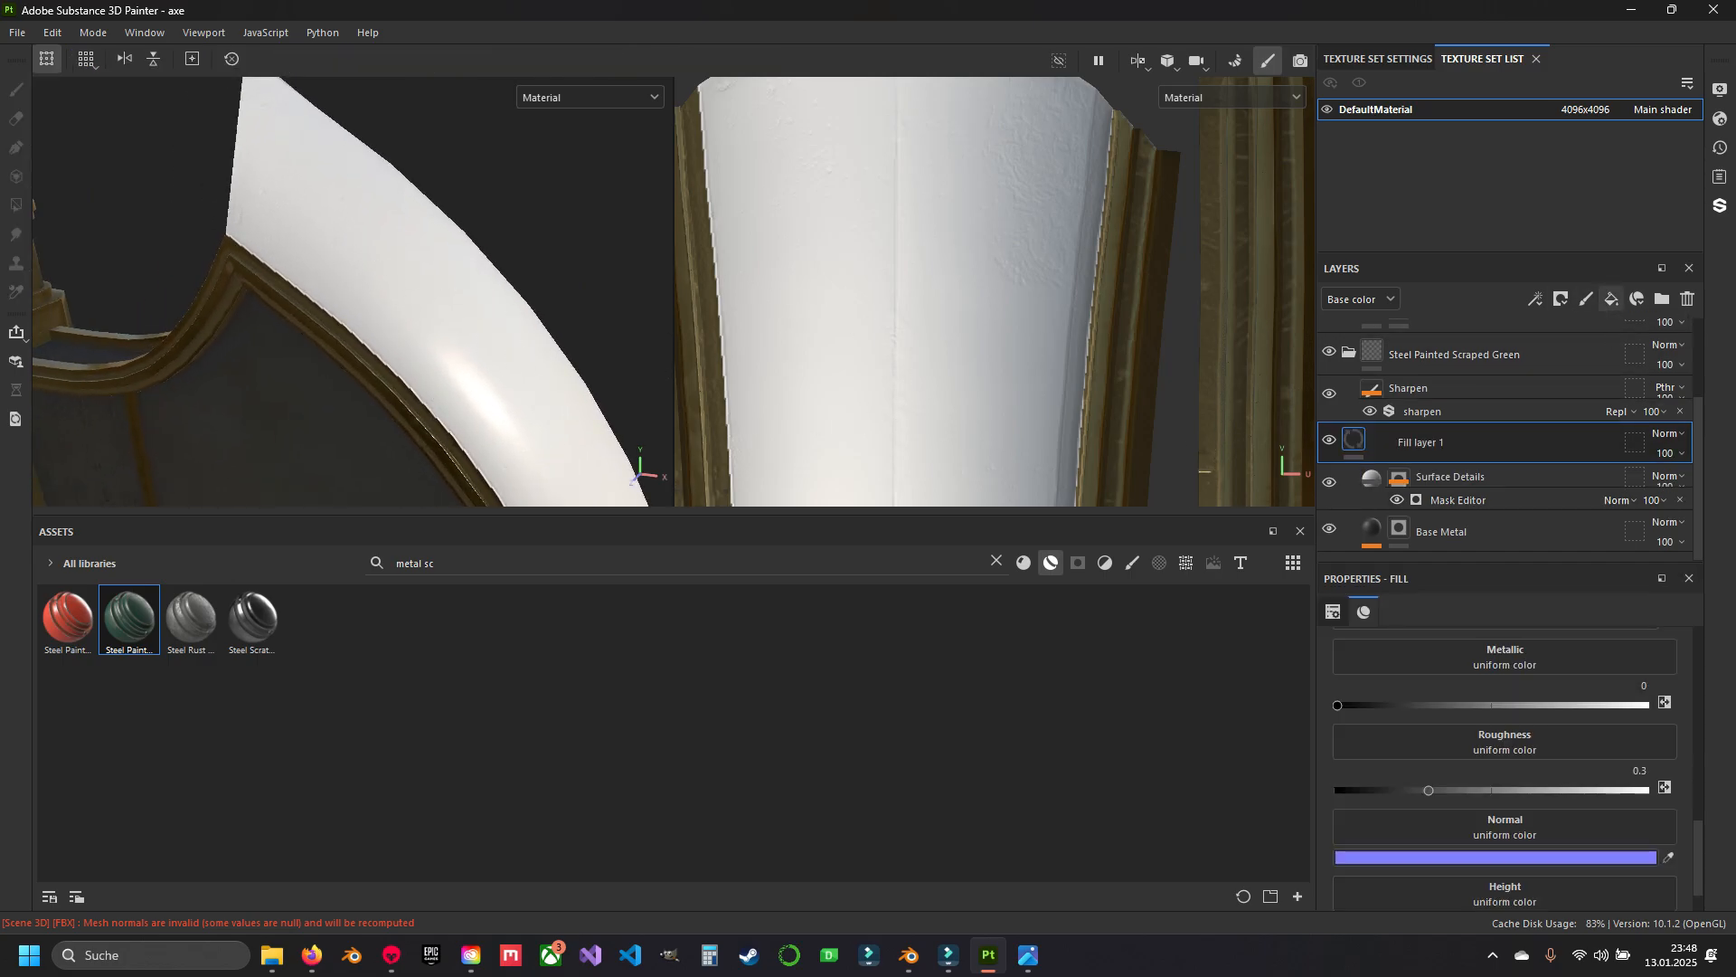
{"action": "right_click", "coordinate": [1446, 464]}
{"action": "double_click", "coordinate": [1424, 464]}
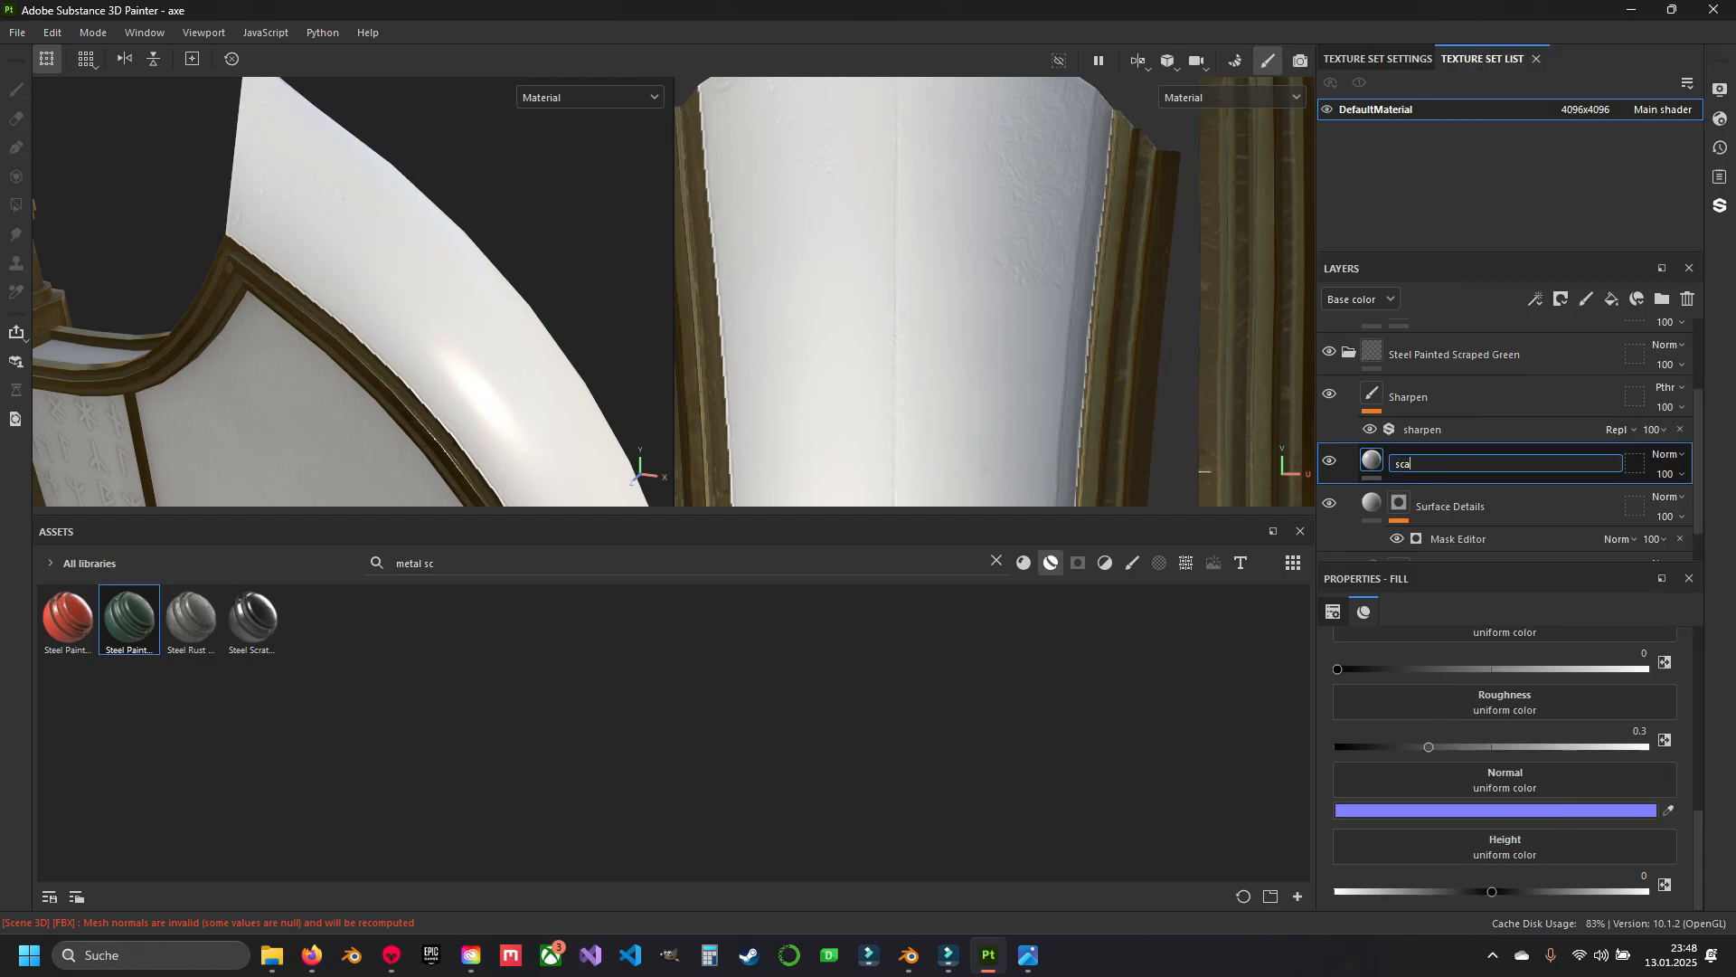
{"action": "type", "text": "scratches"}
{"action": "key", "text": "Return"}
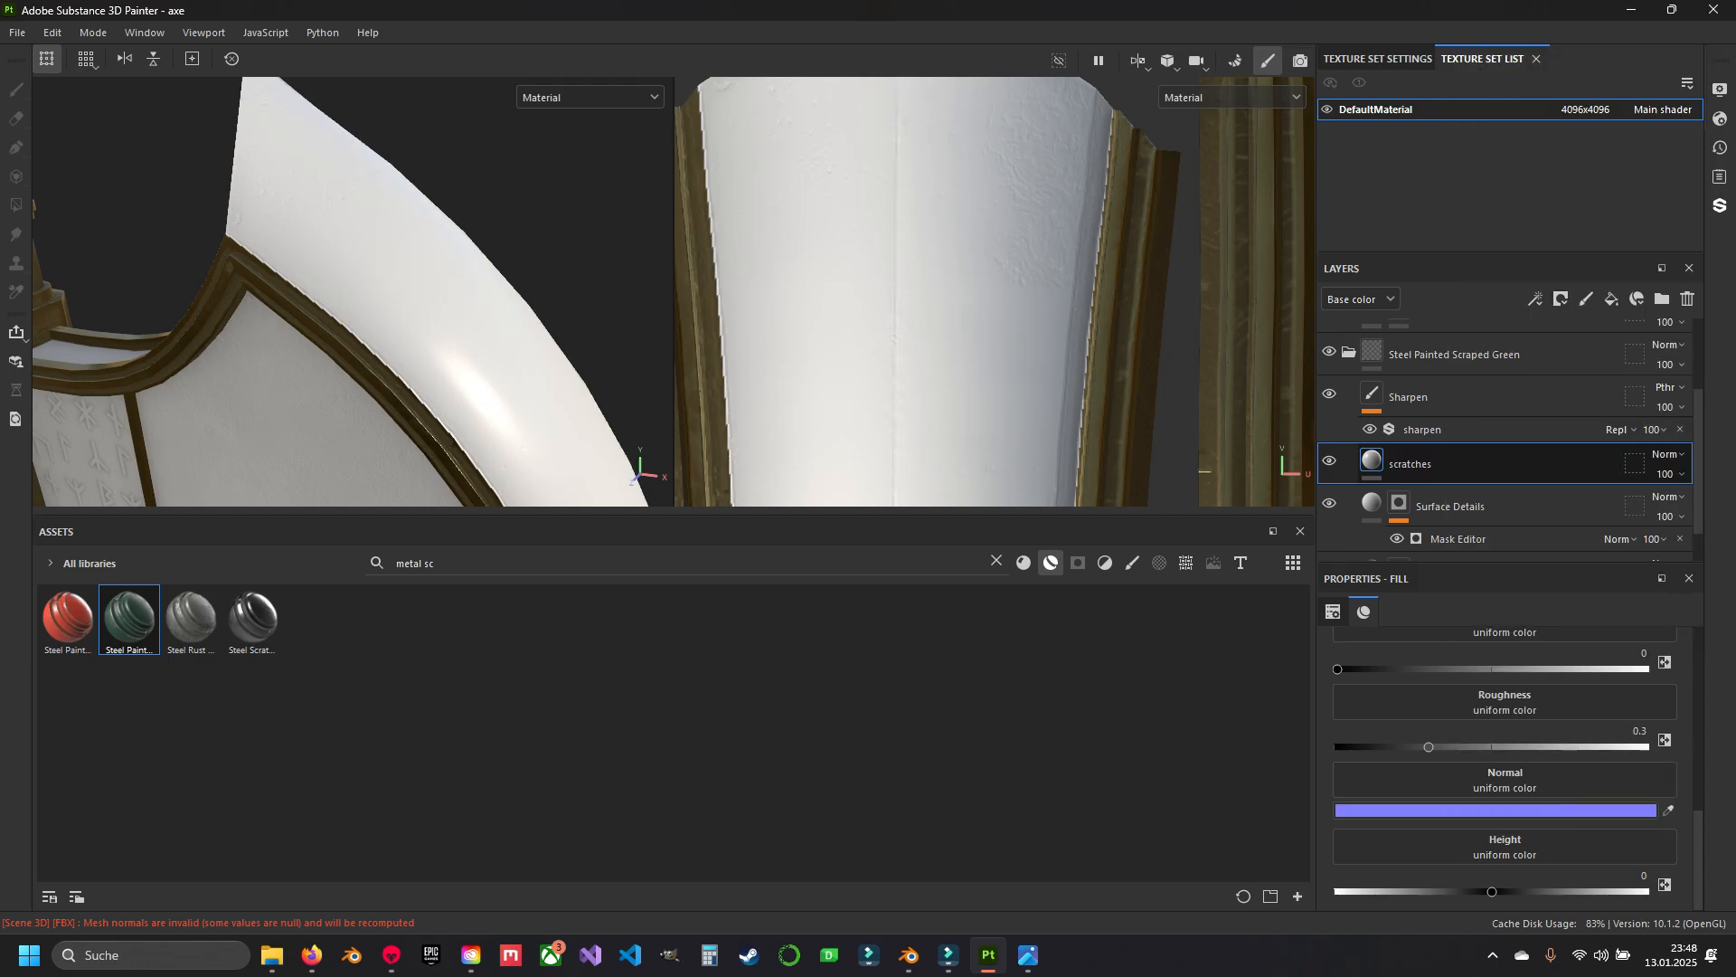
{"action": "right_click", "coordinate": [1427, 464]}
{"action": "left_click", "coordinate": [1498, 34]}
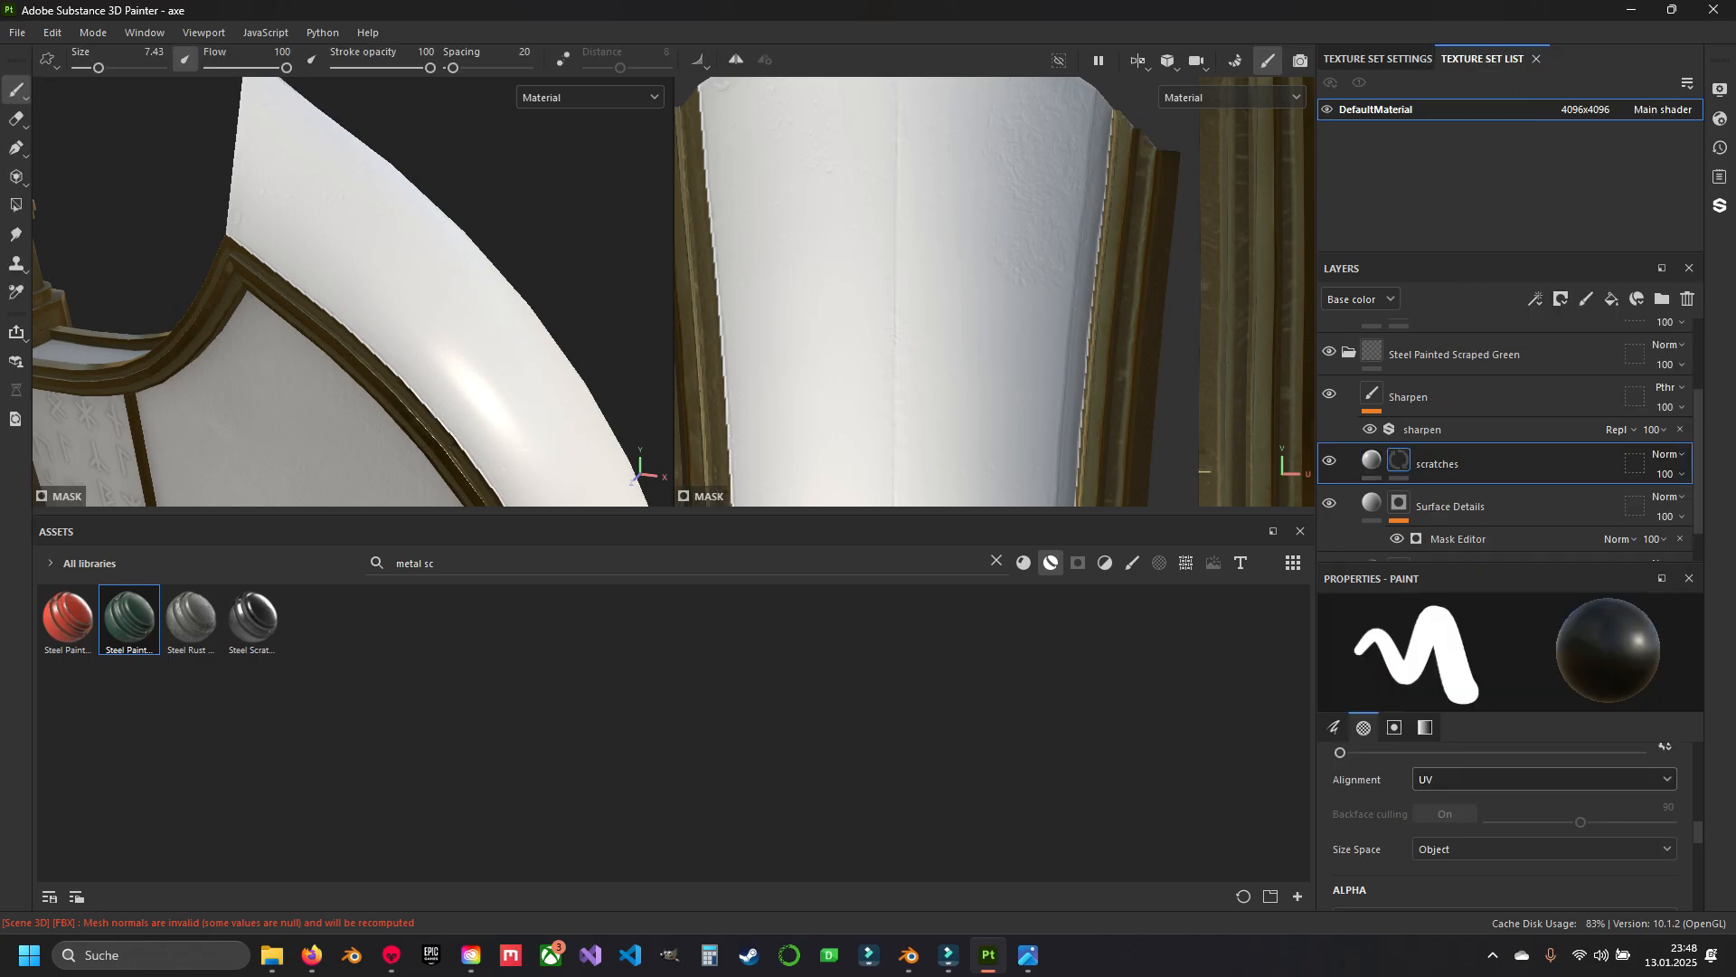
Search the smart masks for "scratch" and apply the Stains Scratched smart mask to the scratches layer, saving the project.
{"action": "key", "text": "BackSpace"}
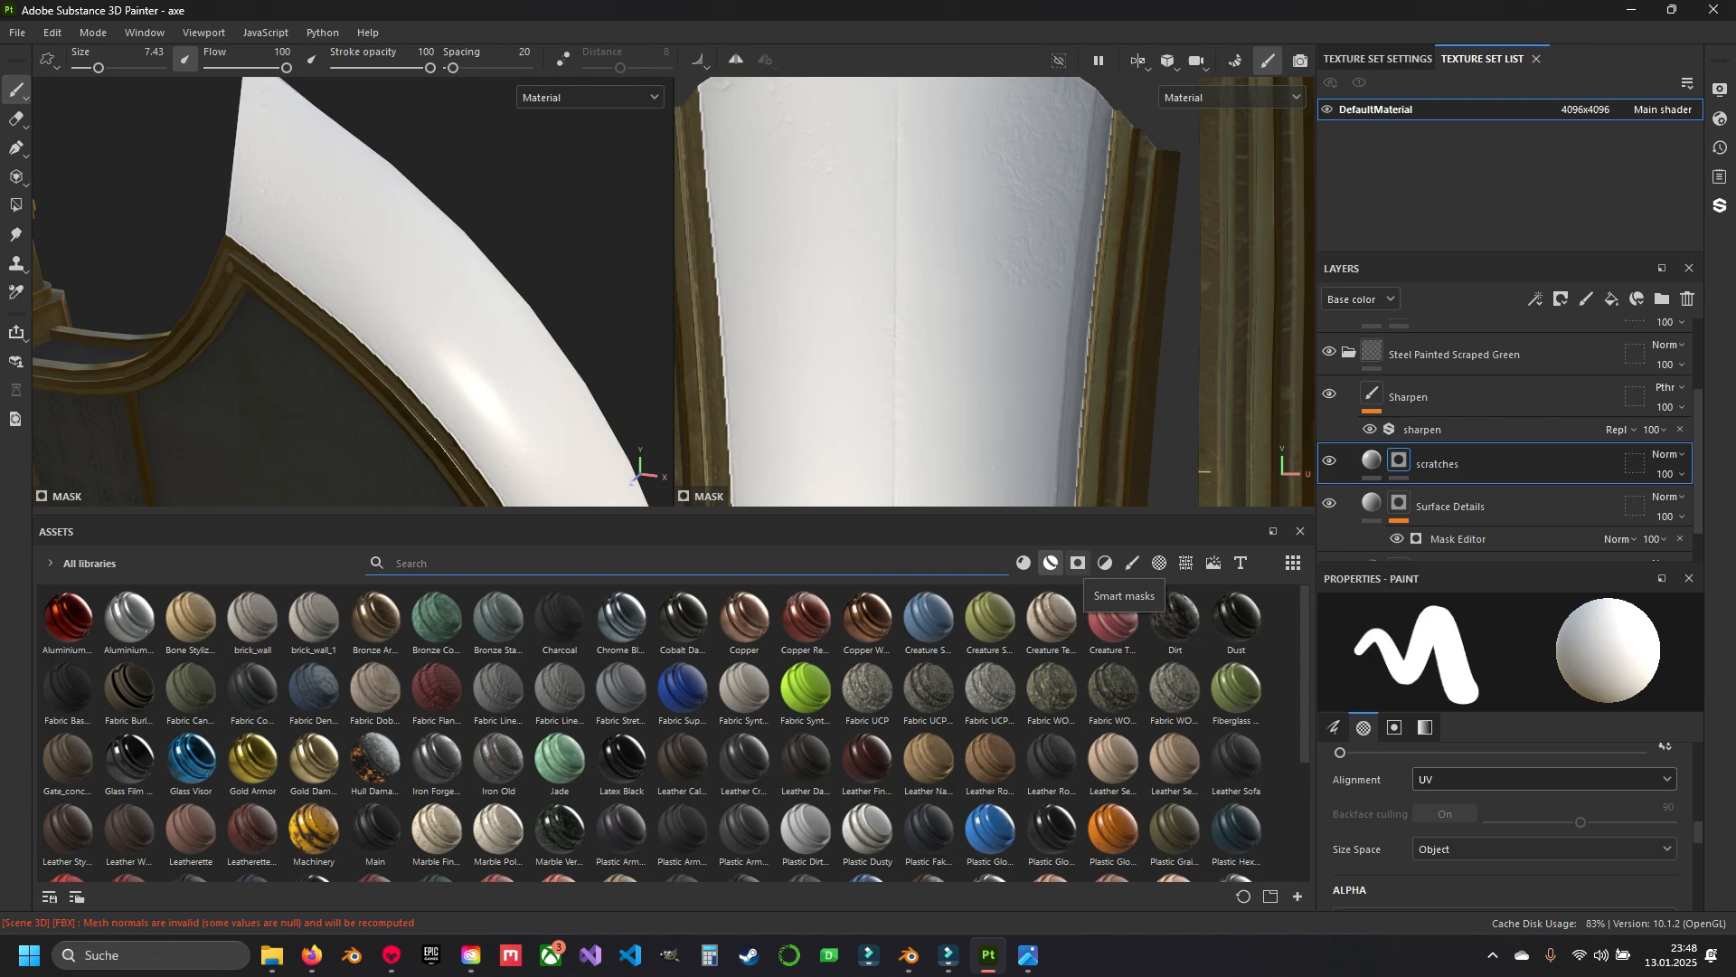
{"action": "type", "text": "sc"}
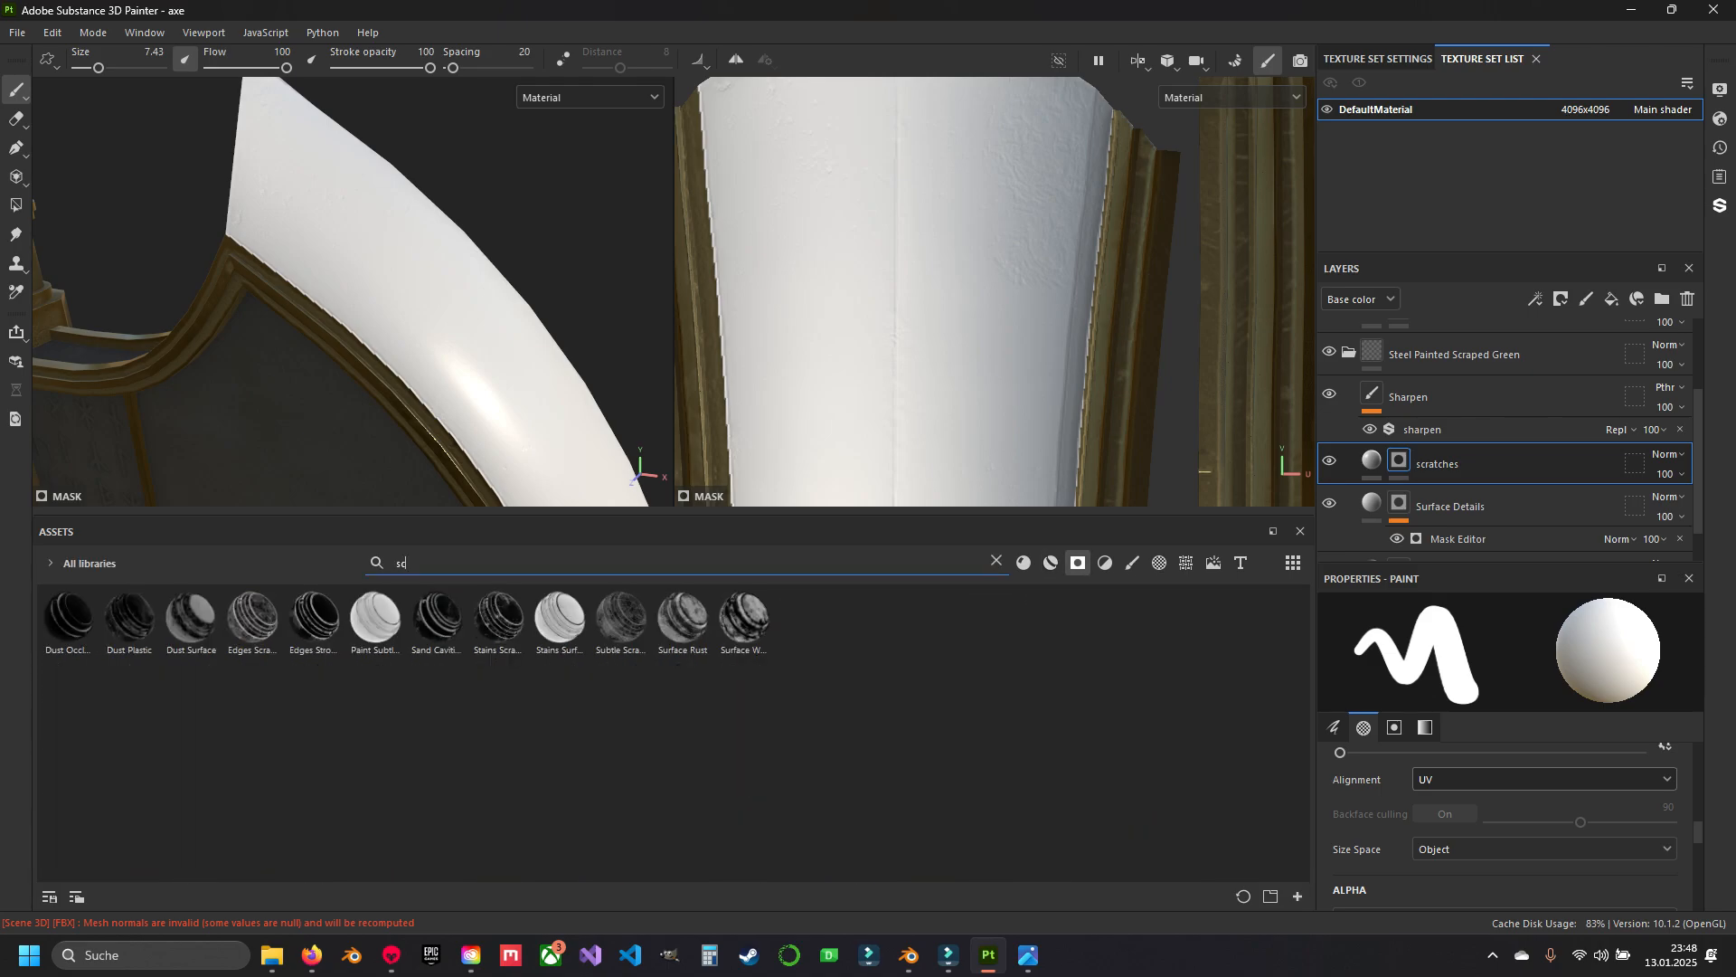
{"action": "type", "text": "ratch"}
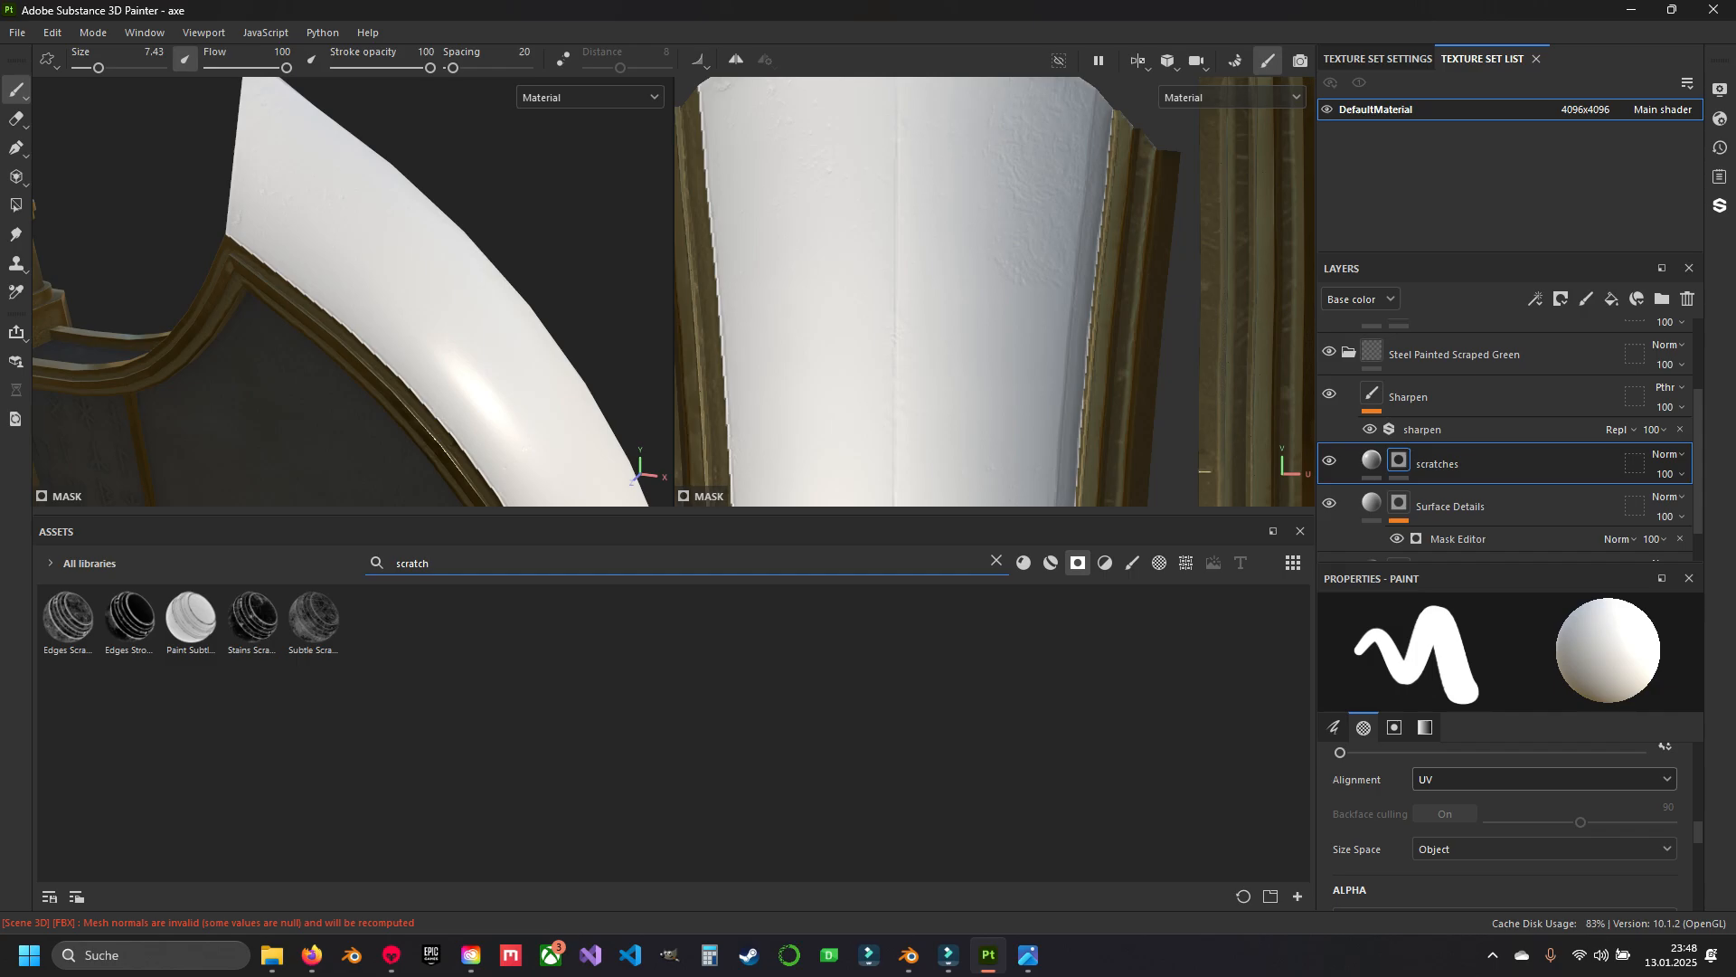
{"action": "mouse_move", "coordinate": [68, 616]}
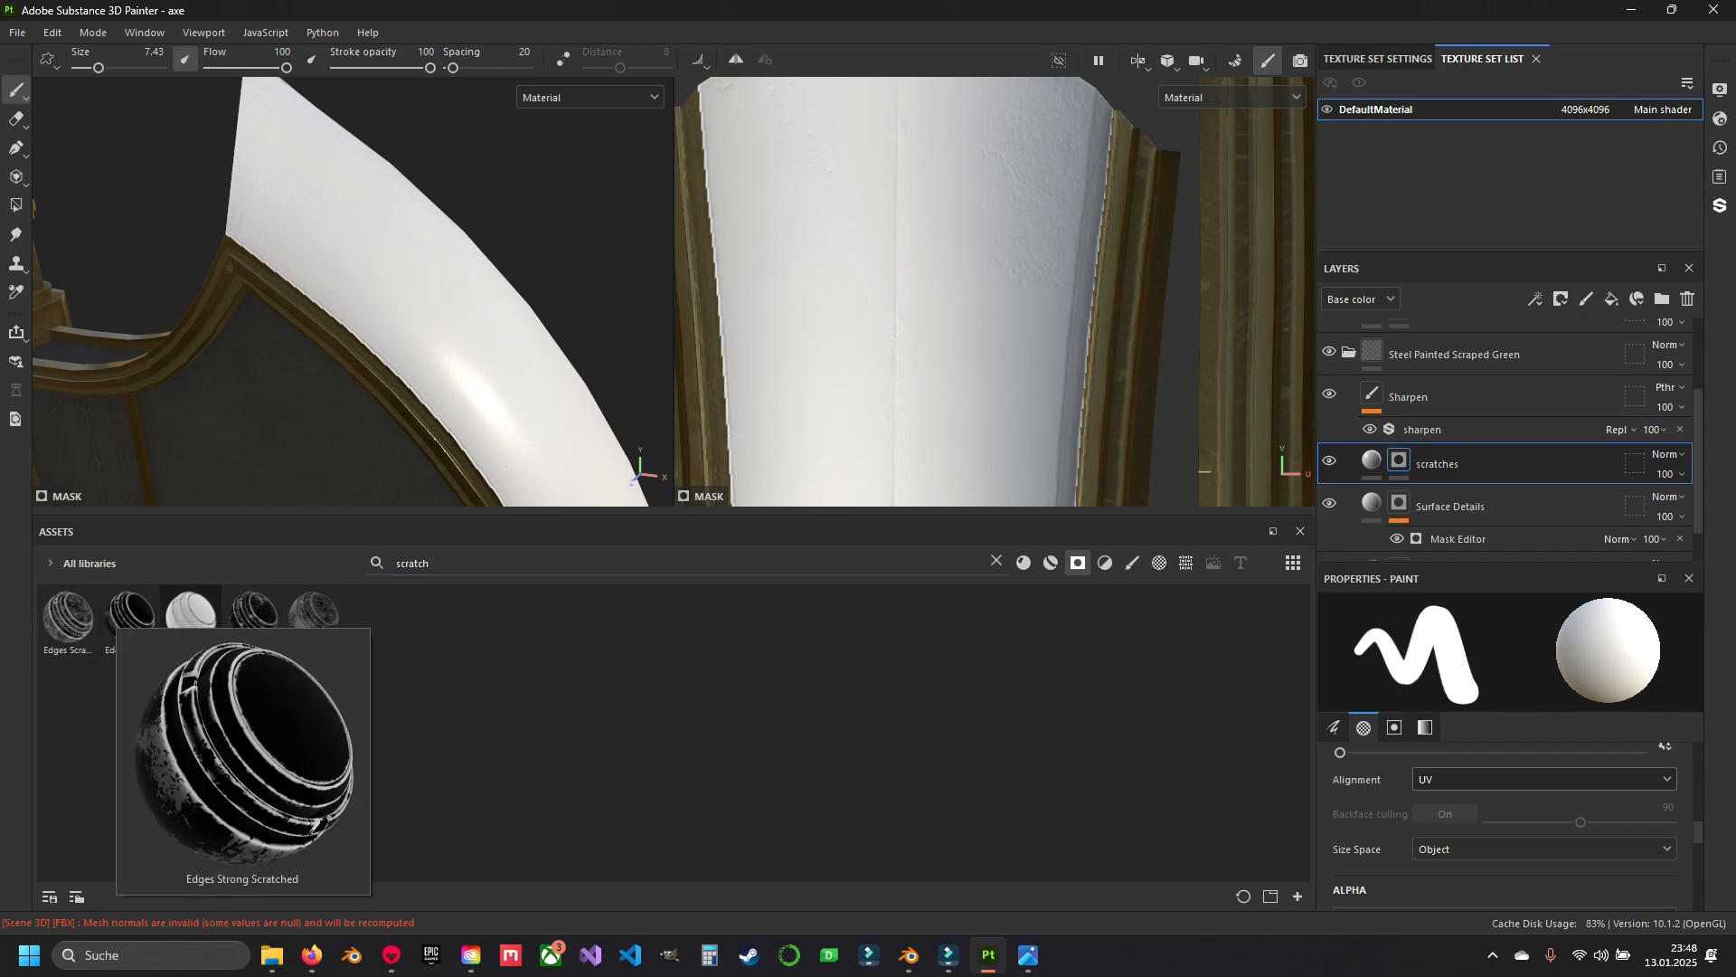
{"action": "mouse_move", "coordinate": [253, 617]}
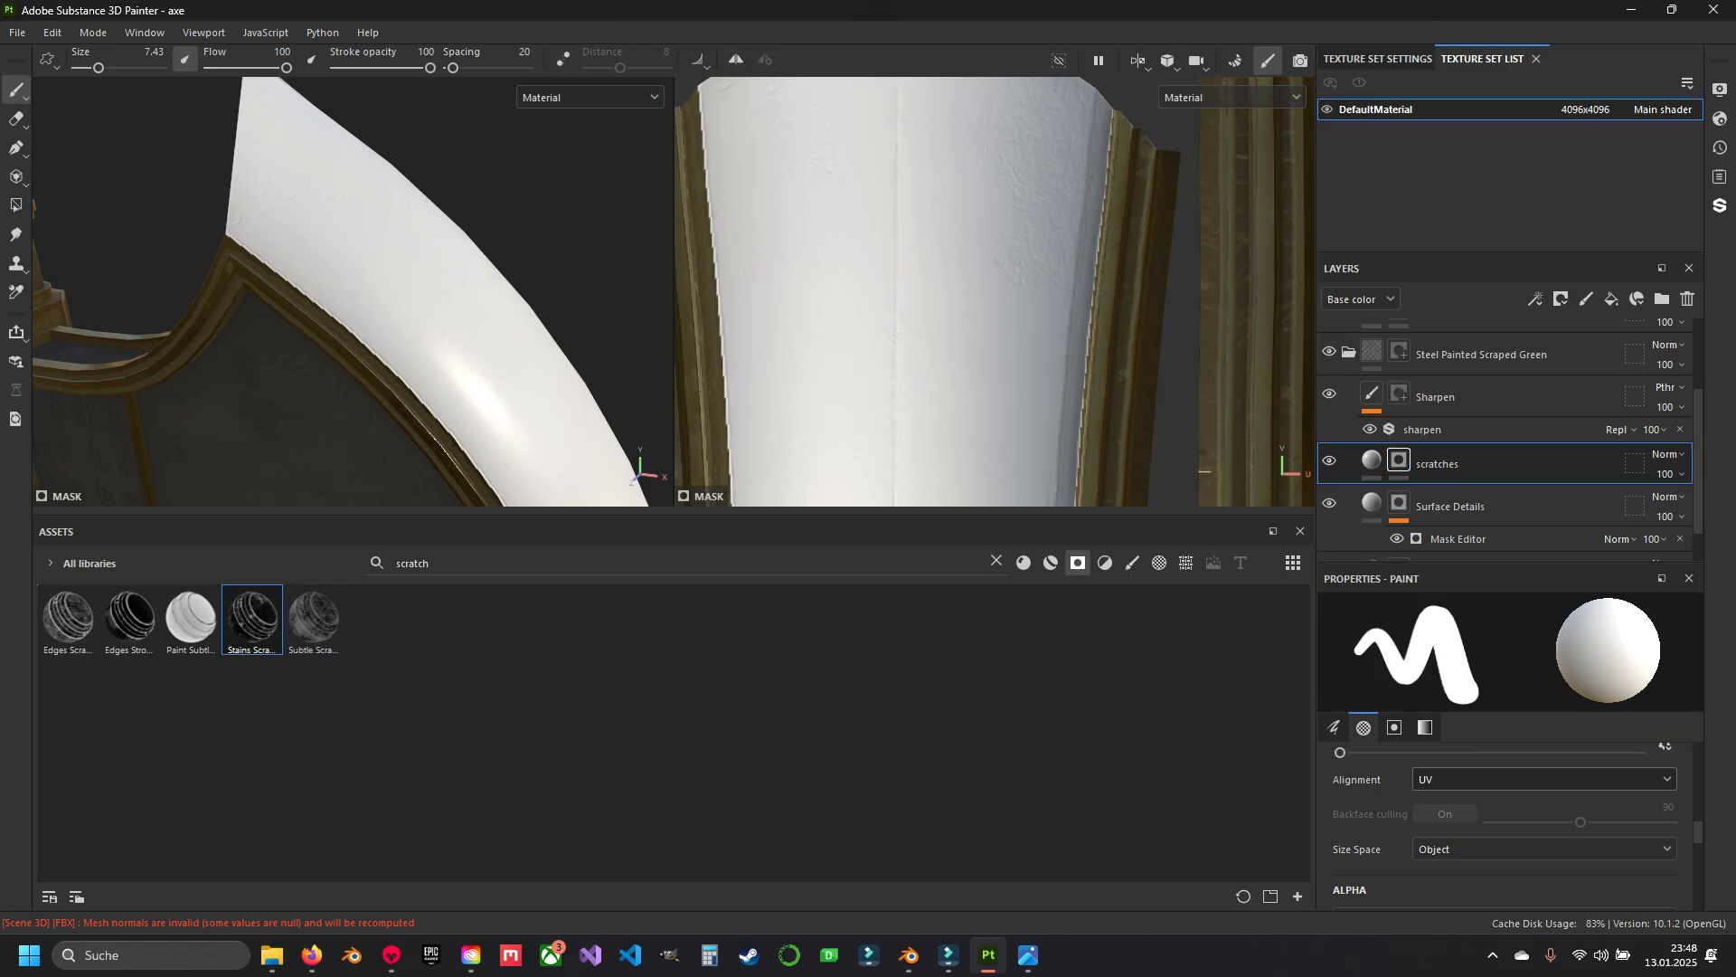
{"action": "left_click_drag", "start_coordinate": [252, 617], "coordinate": [1399, 460]}
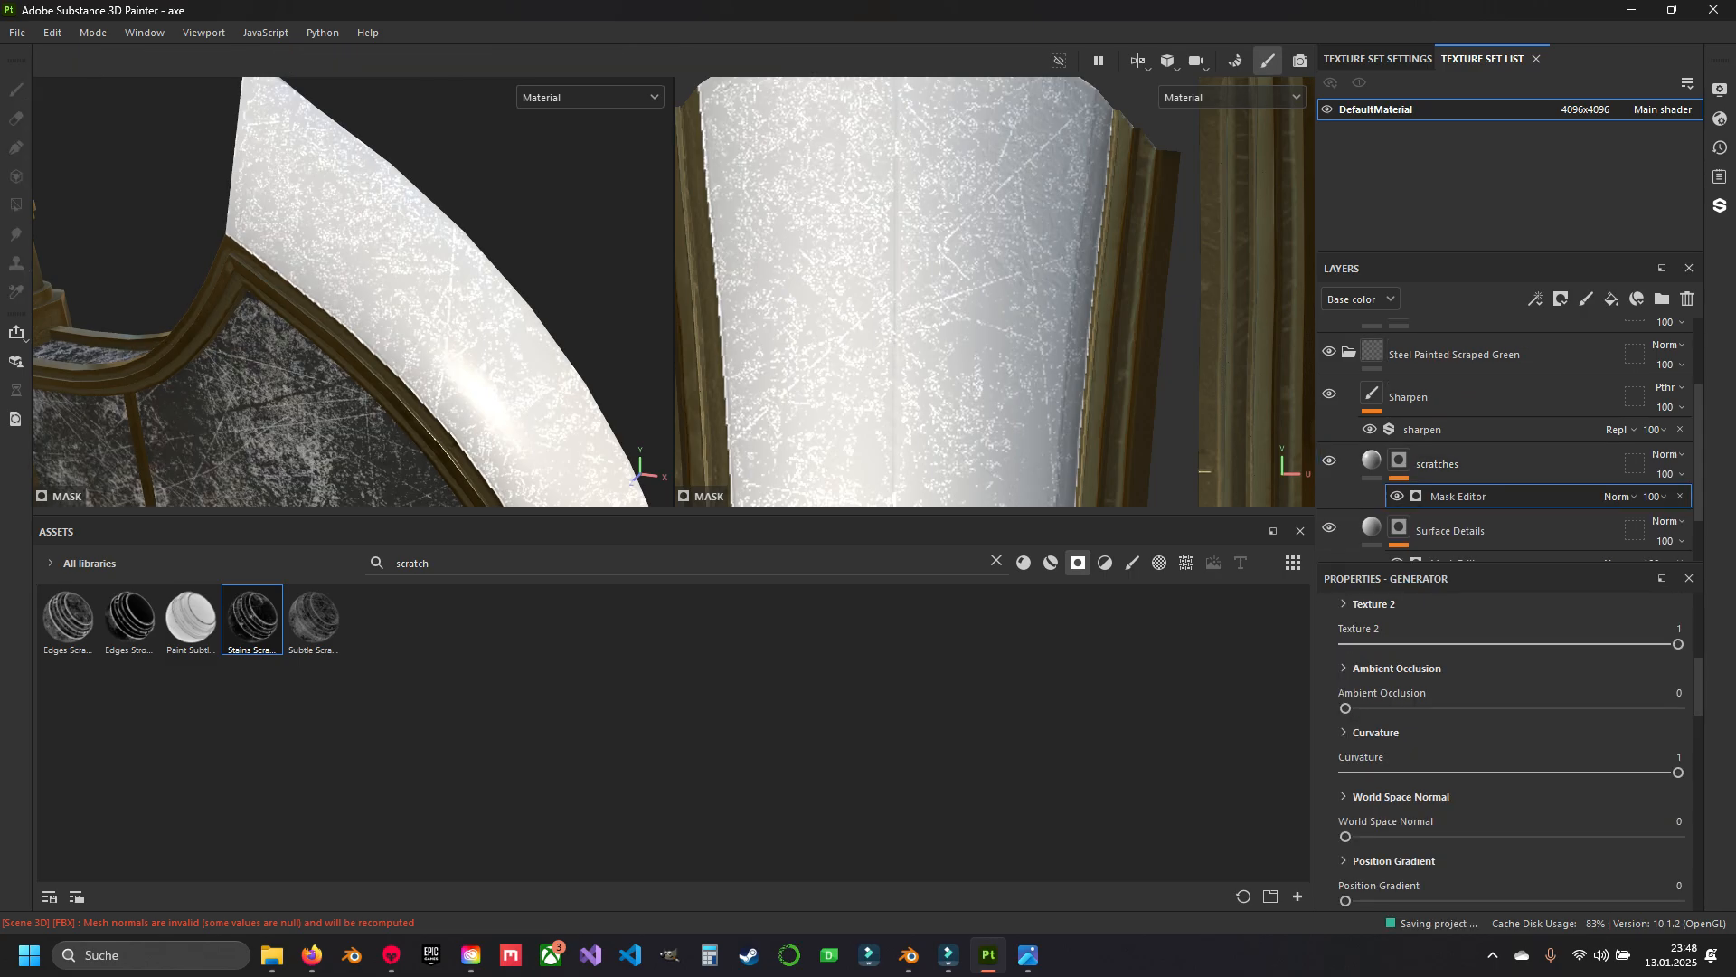
{"action": "key", "text": "ctrl"}
{"action": "mouse_move", "coordinate": [353, 299]}
{"action": "left_mouse_down", "text": "alt"}
{"action": "mouse_move", "coordinate": [506, 271]}
{"action": "mouse_move", "coordinate": [343, 280]}
{"action": "mouse_move", "coordinate": [479, 271]}
{"action": "mouse_move", "coordinate": [203, 325]}
{"action": "mouse_move", "coordinate": [298, 388]}
{"action": "left_mouse_up", "text": "alt"}
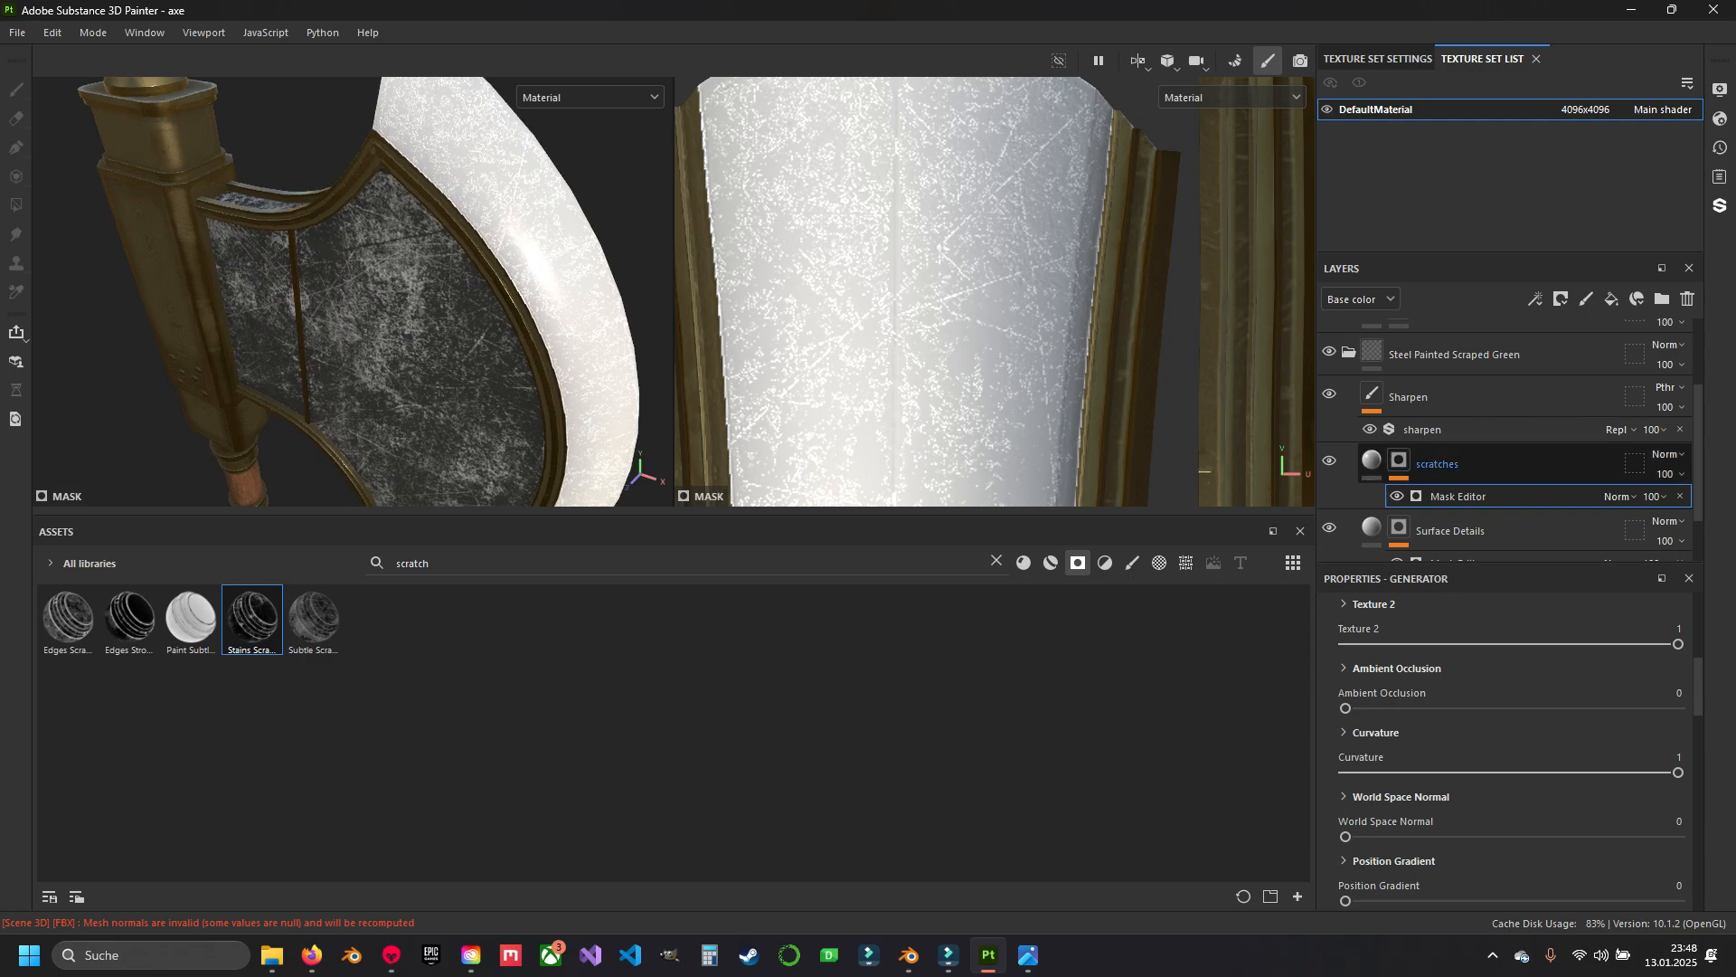
{"action": "left_click", "coordinate": [1437, 464]}
{"action": "key", "text": "Delete"}
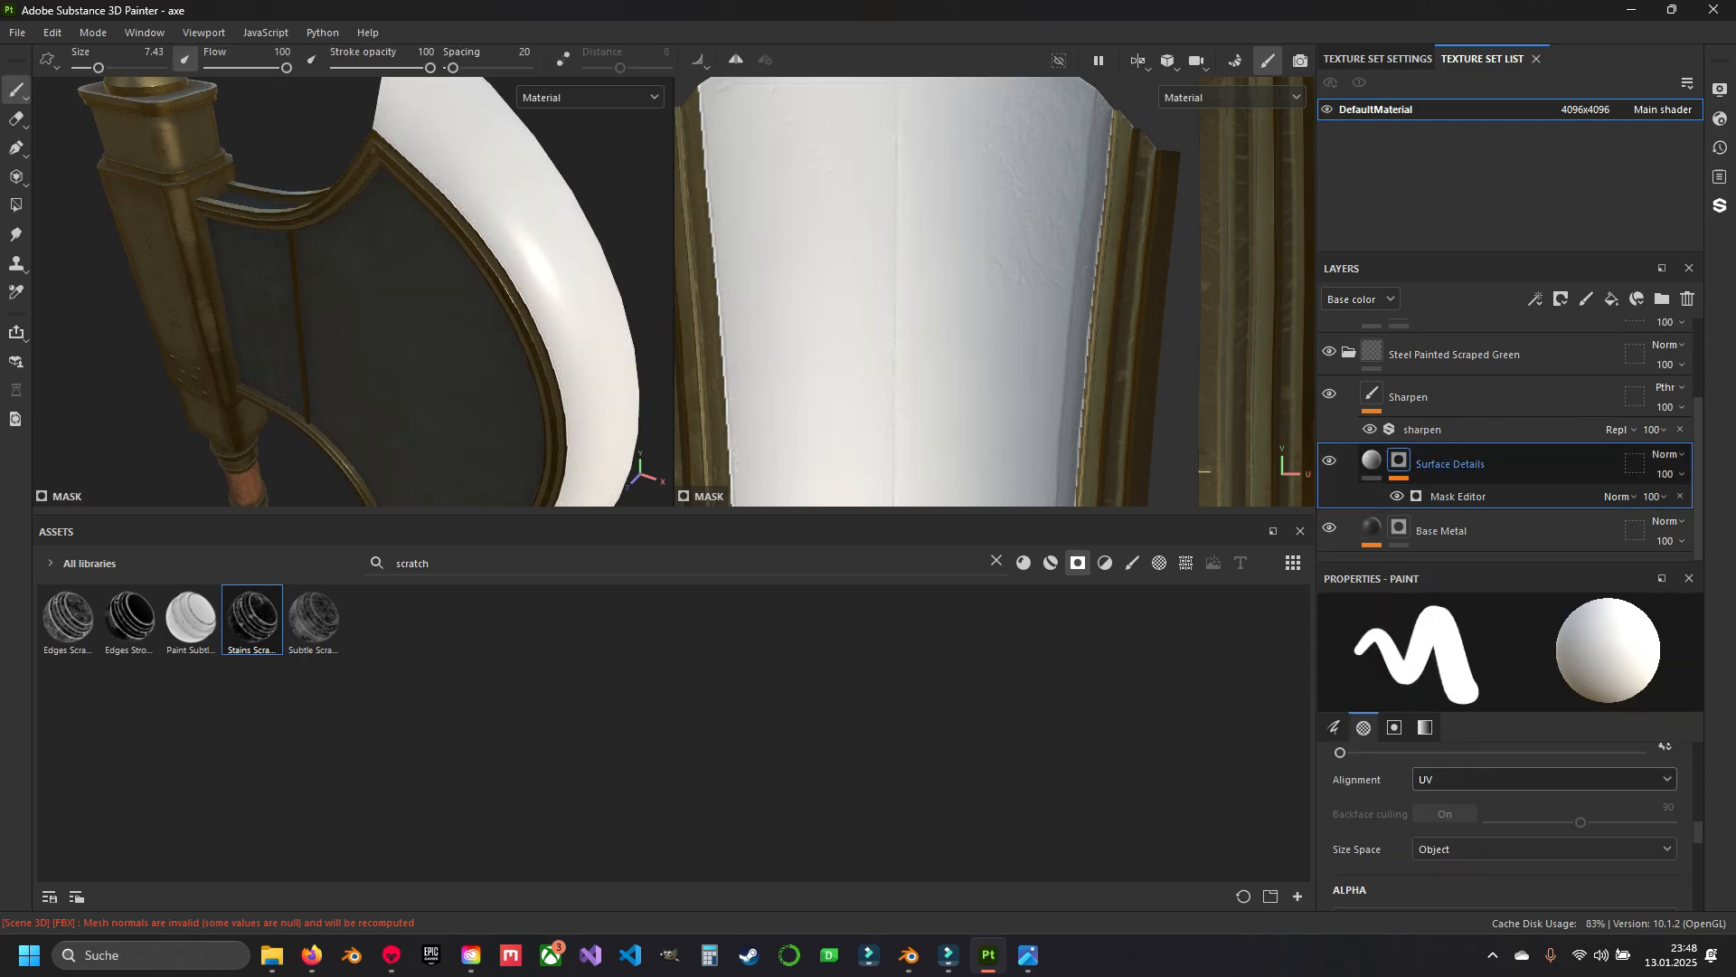
{"action": "scroll", "coordinate": [1483, 447], "scroll_direction": "up", "scroll_amount": 2}
{"action": "left_click", "coordinate": [1349, 461]}
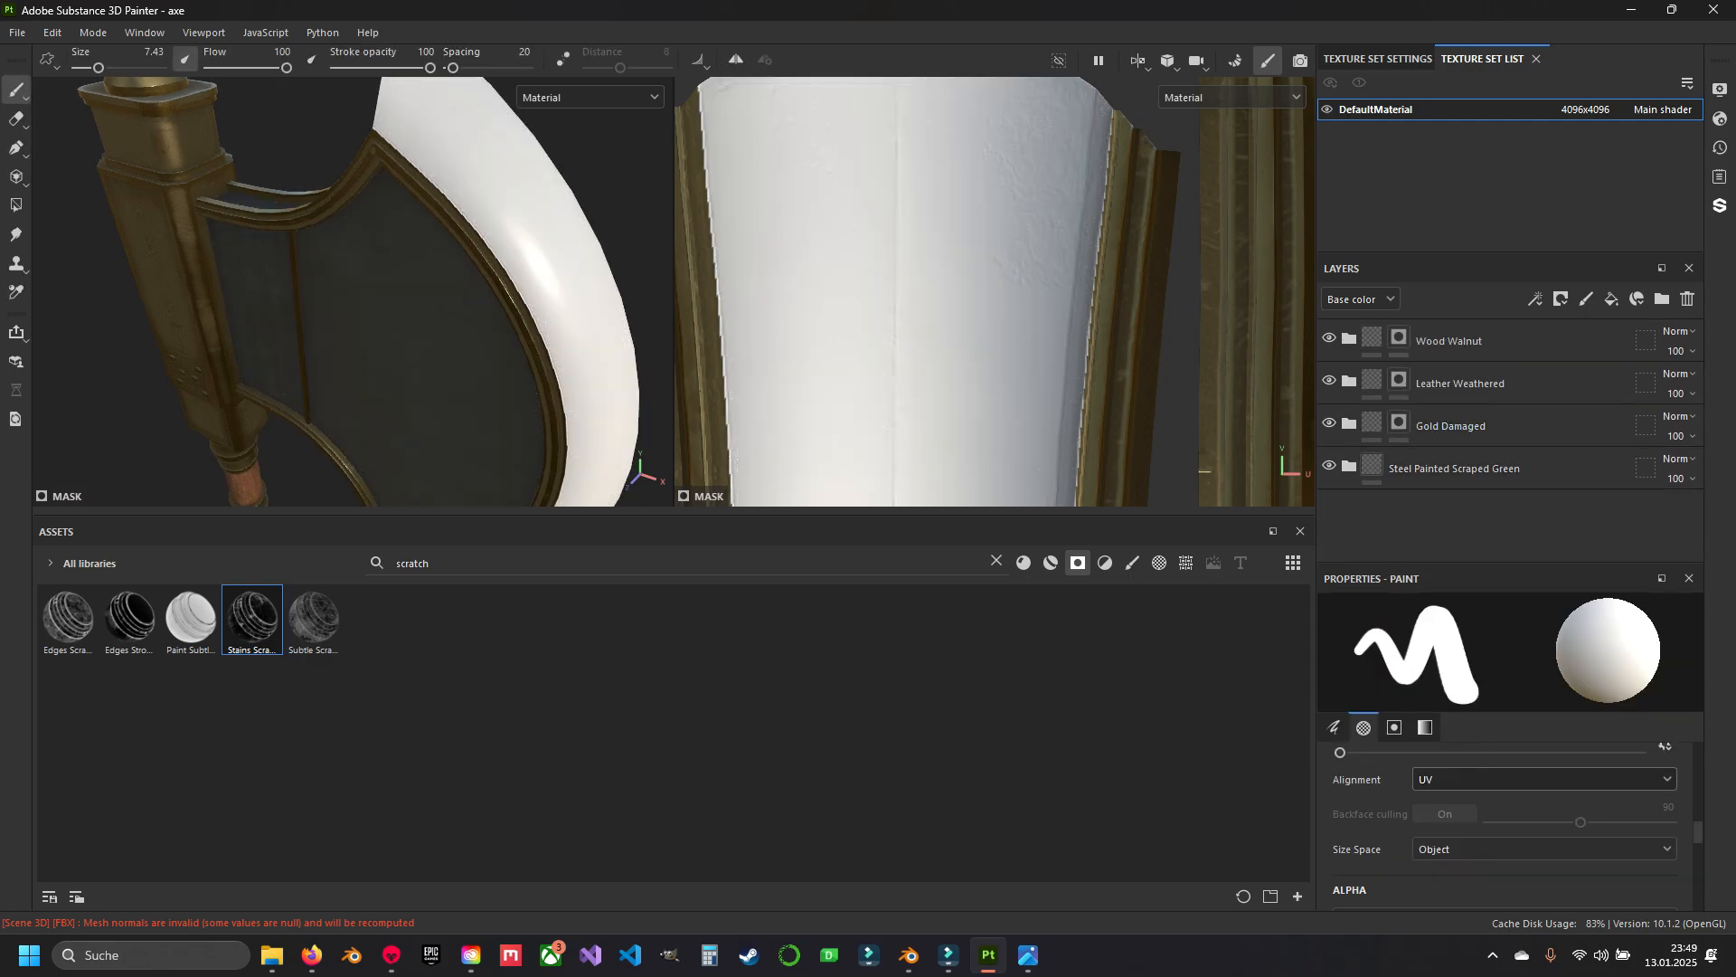
{"action": "key", "text": "ctrl+z"}
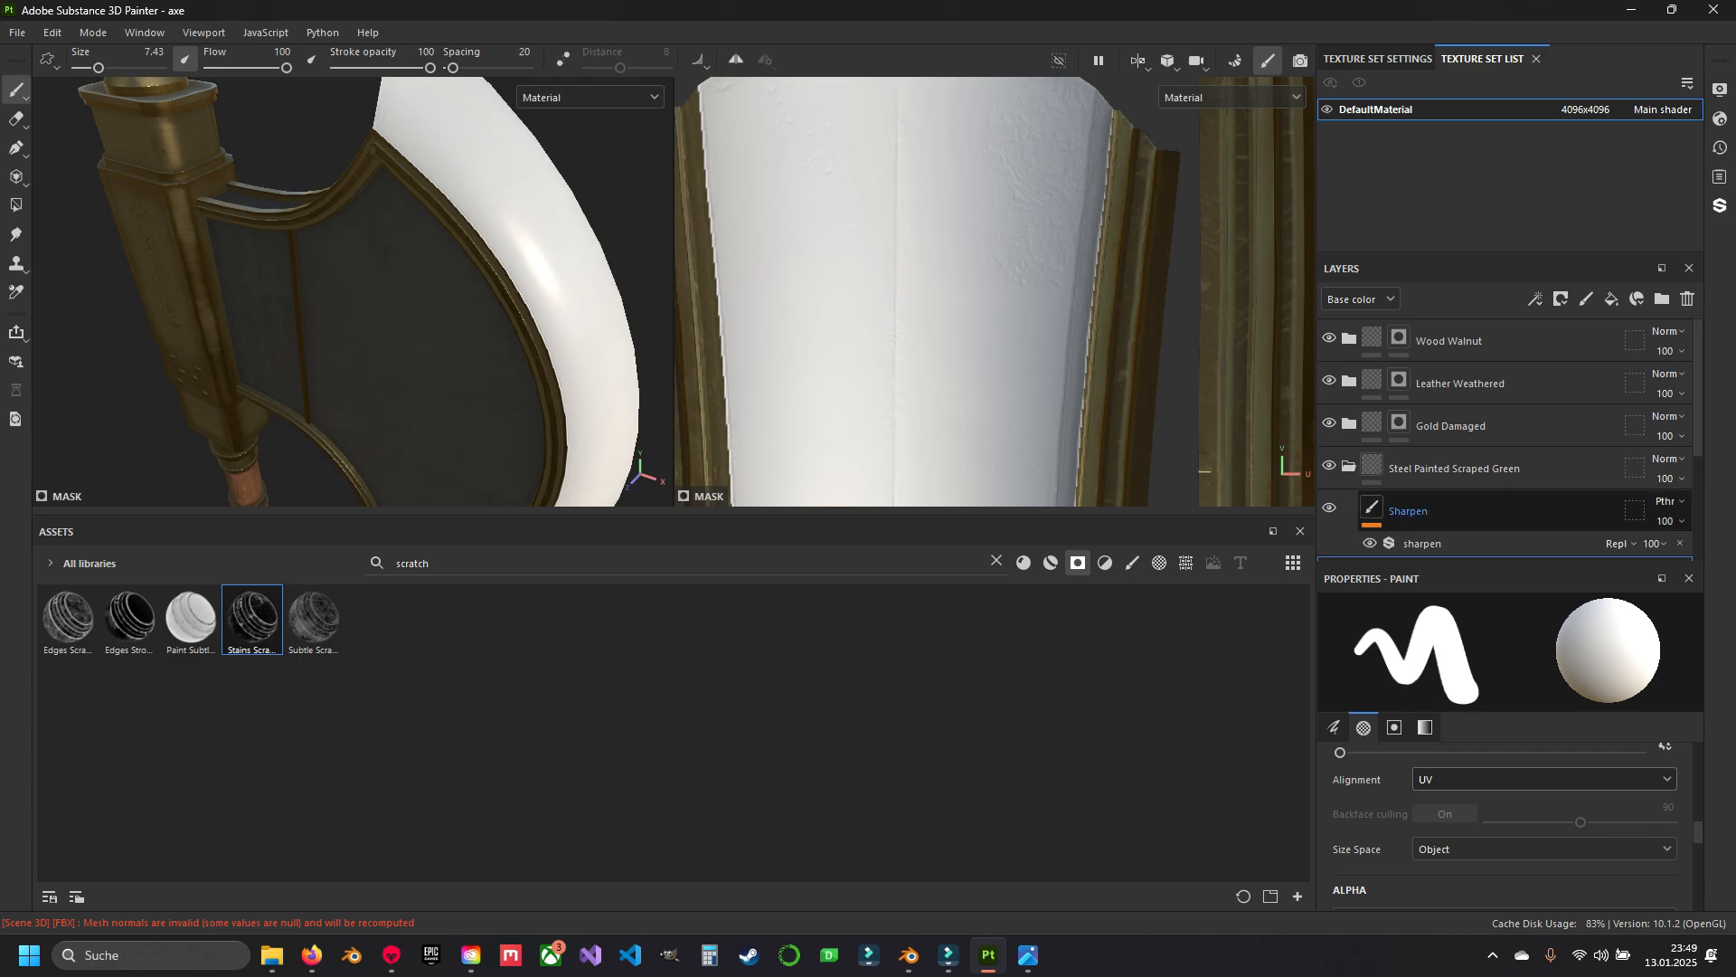
Move the scratches layer out of the Steel Painted Scraped Green folder to just below it, and duplicate that folder.
{"action": "left_click_drag", "start_coordinate": [1437, 505], "coordinate": [1462, 371]}
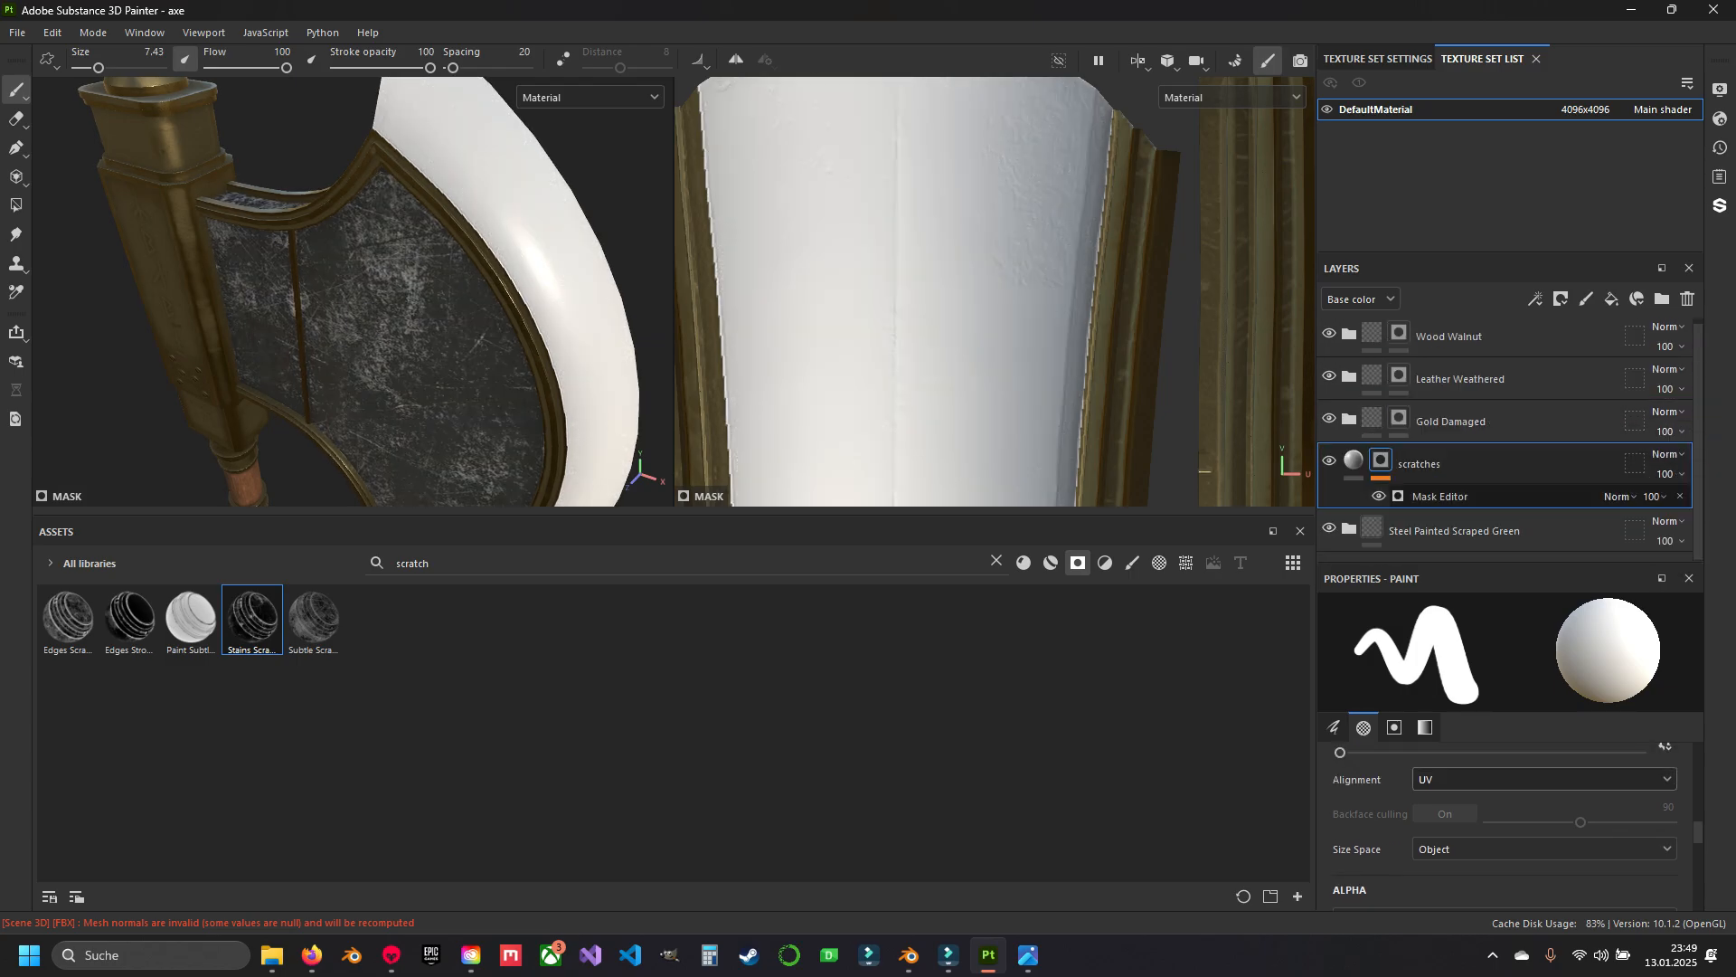
{"action": "left_click_drag", "start_coordinate": [1441, 531], "coordinate": [1441, 449]}
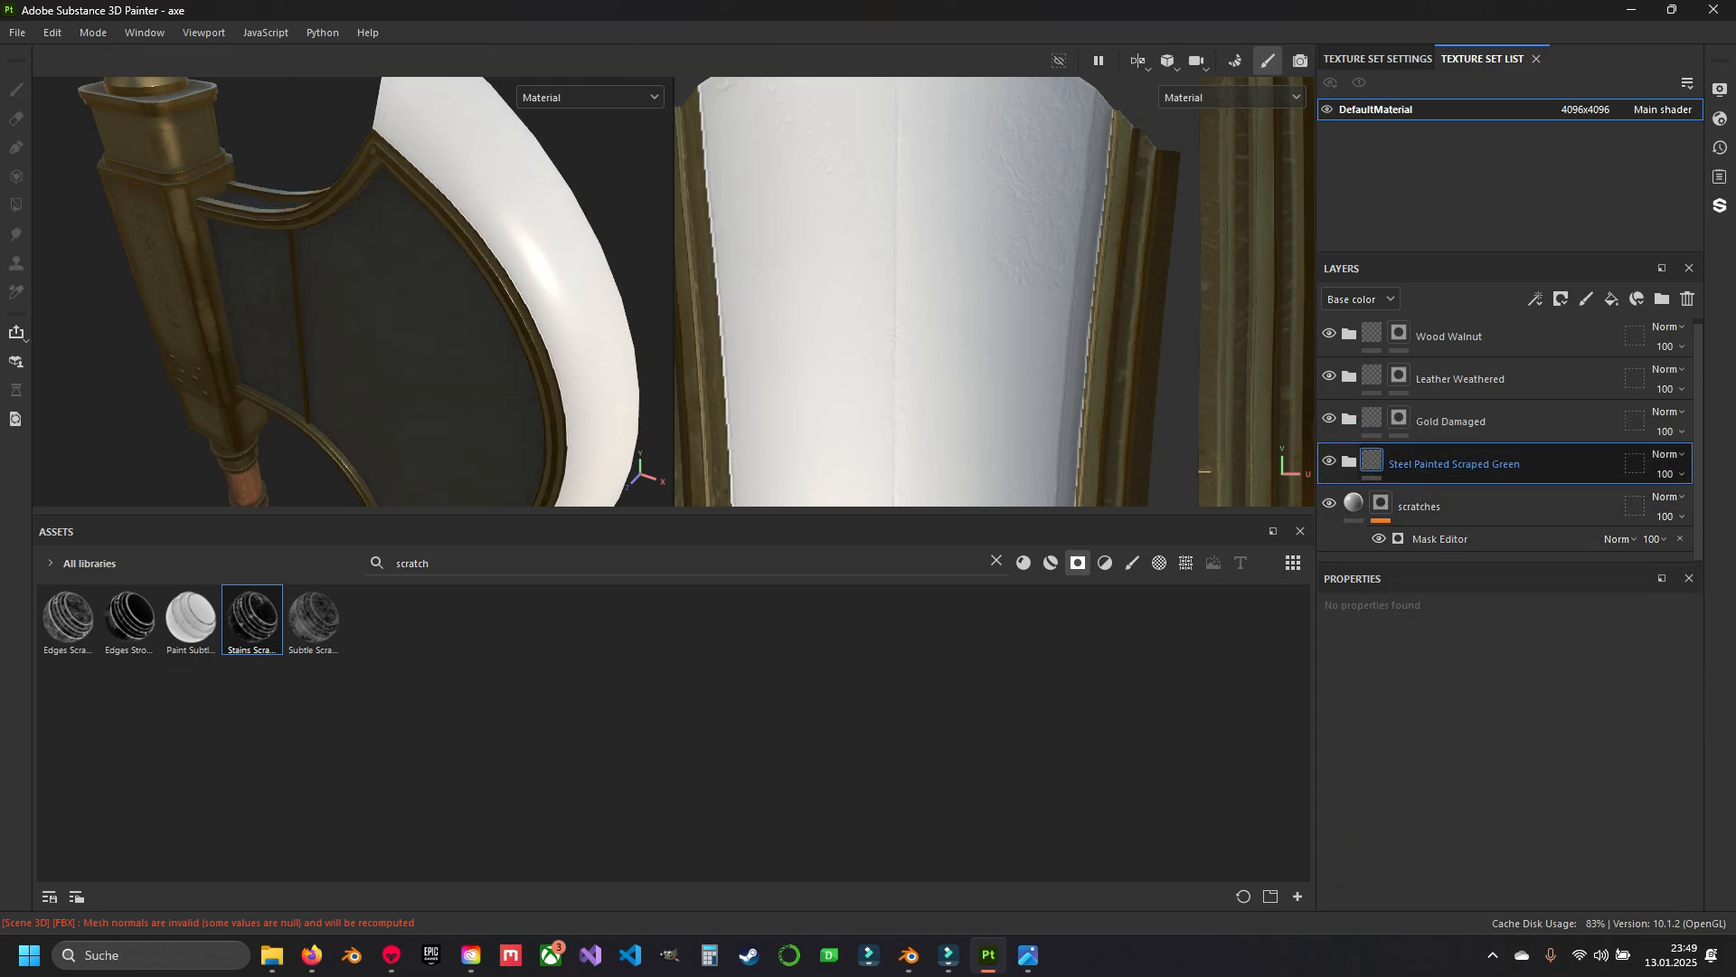
{"action": "key", "text": "ctrl+d"}
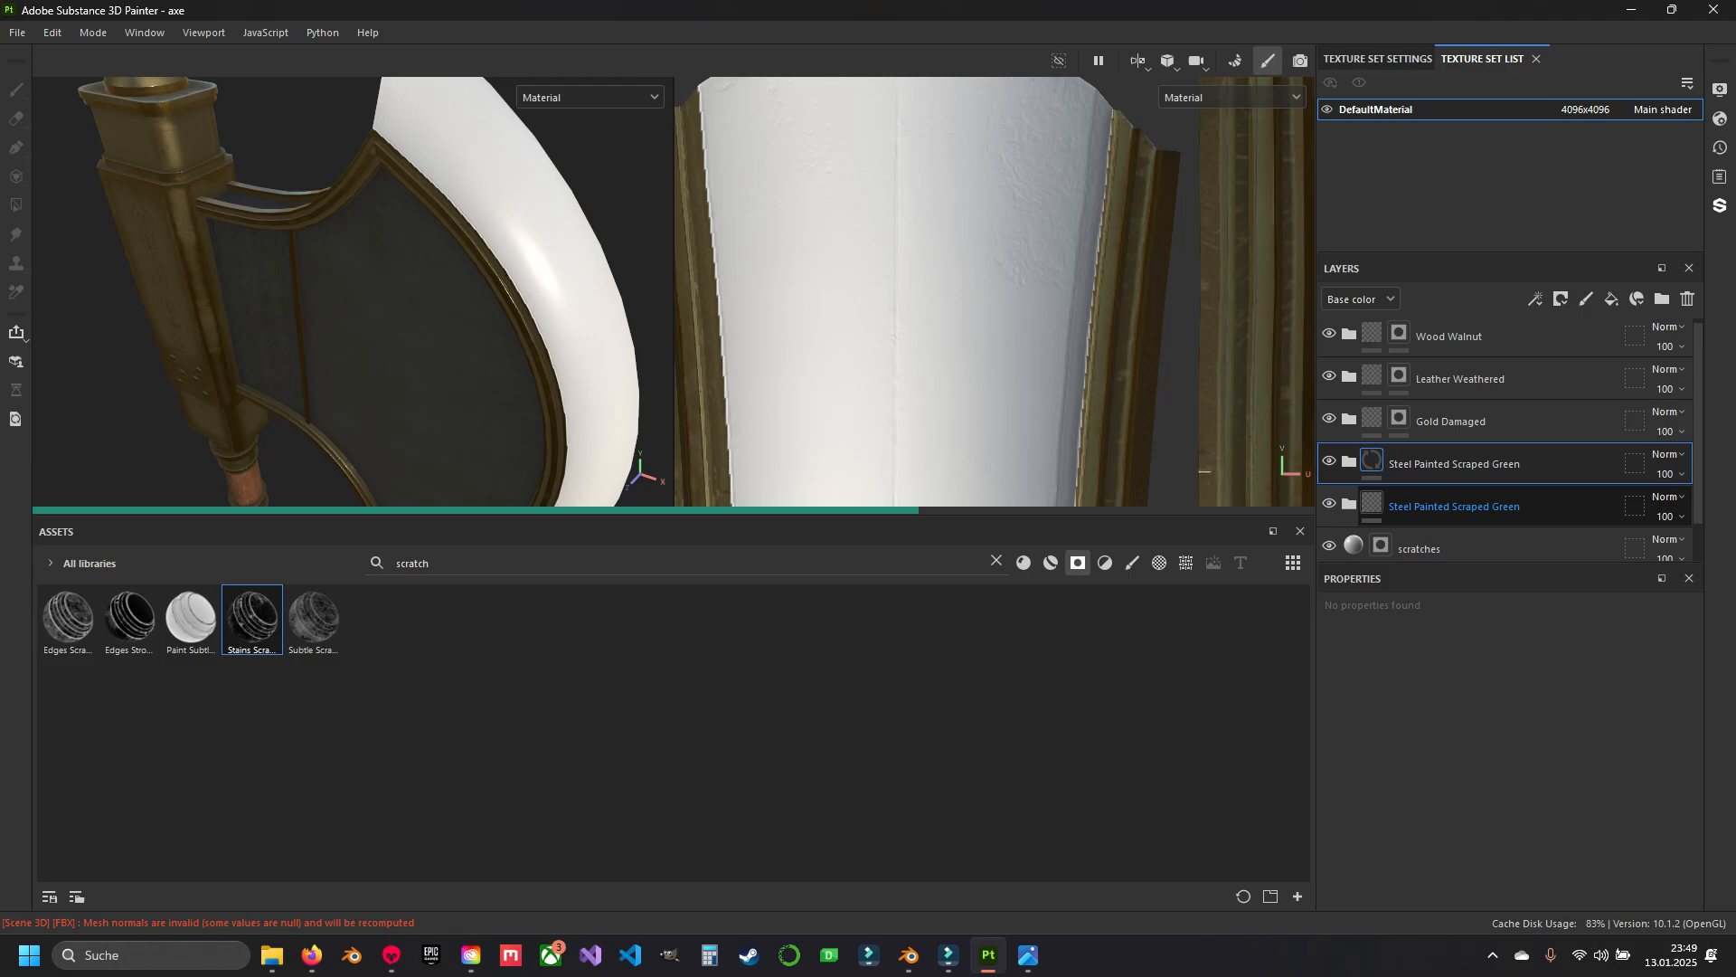
Rename the lower Steel Painted Scraped Green folder as "Steel Painted blade".
{"action": "left_click", "coordinate": [1453, 507]}
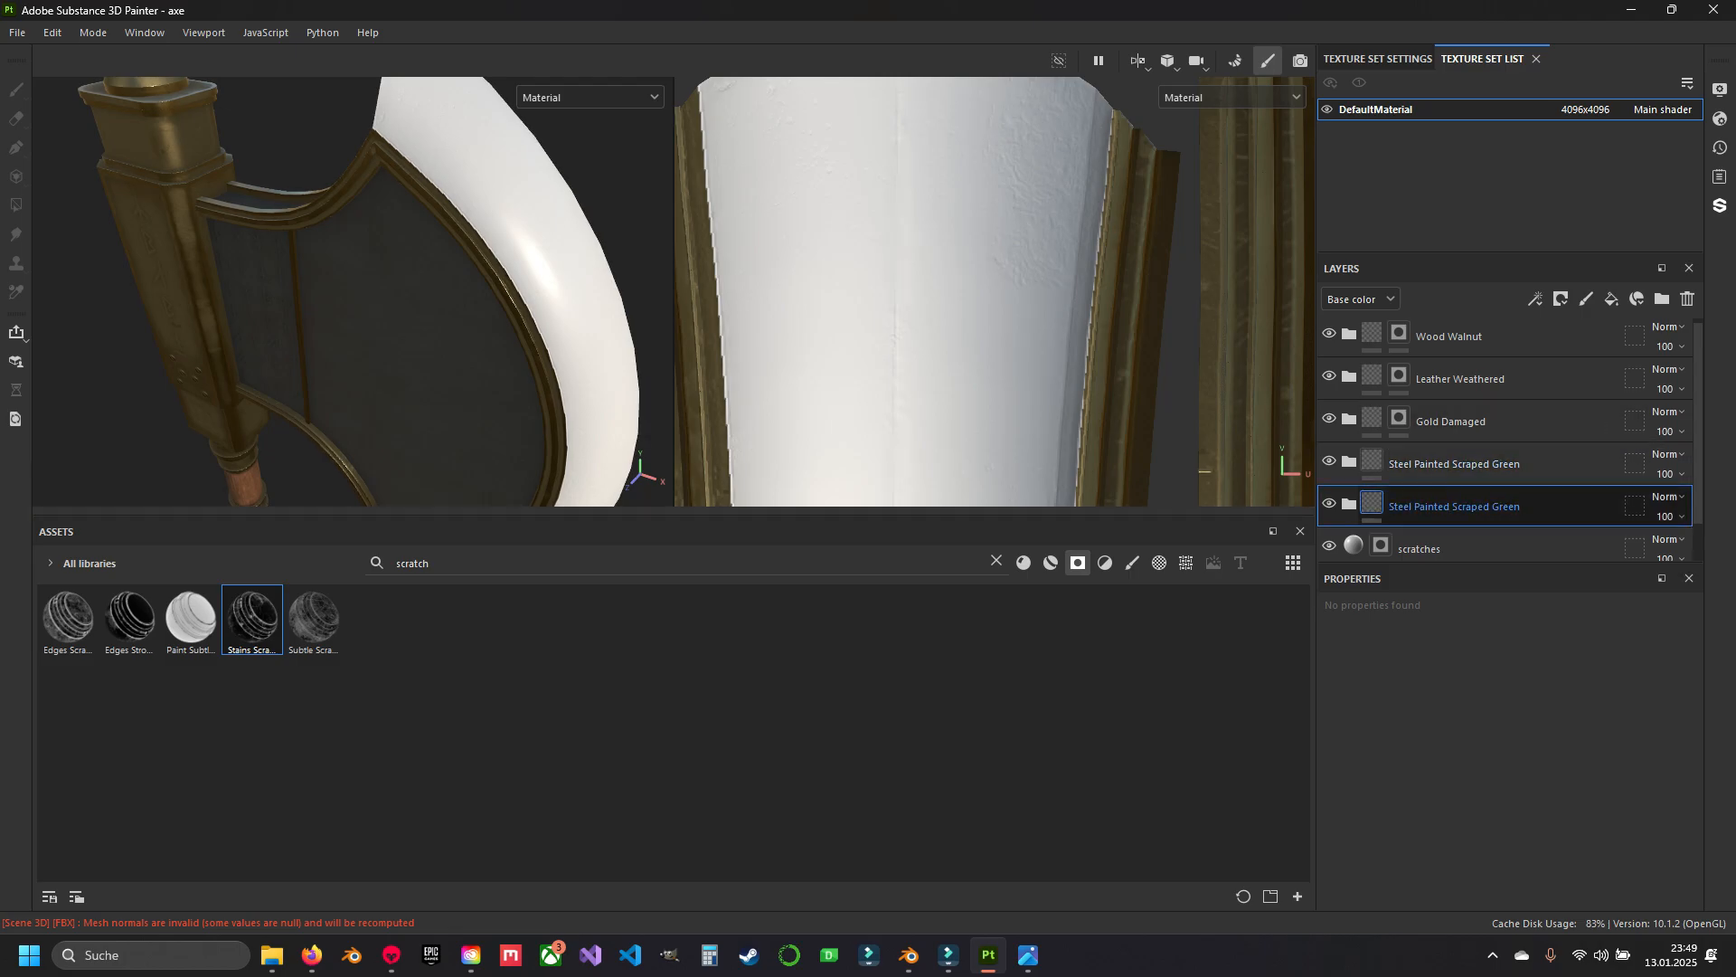
{"action": "double_click", "coordinate": [1453, 506]}
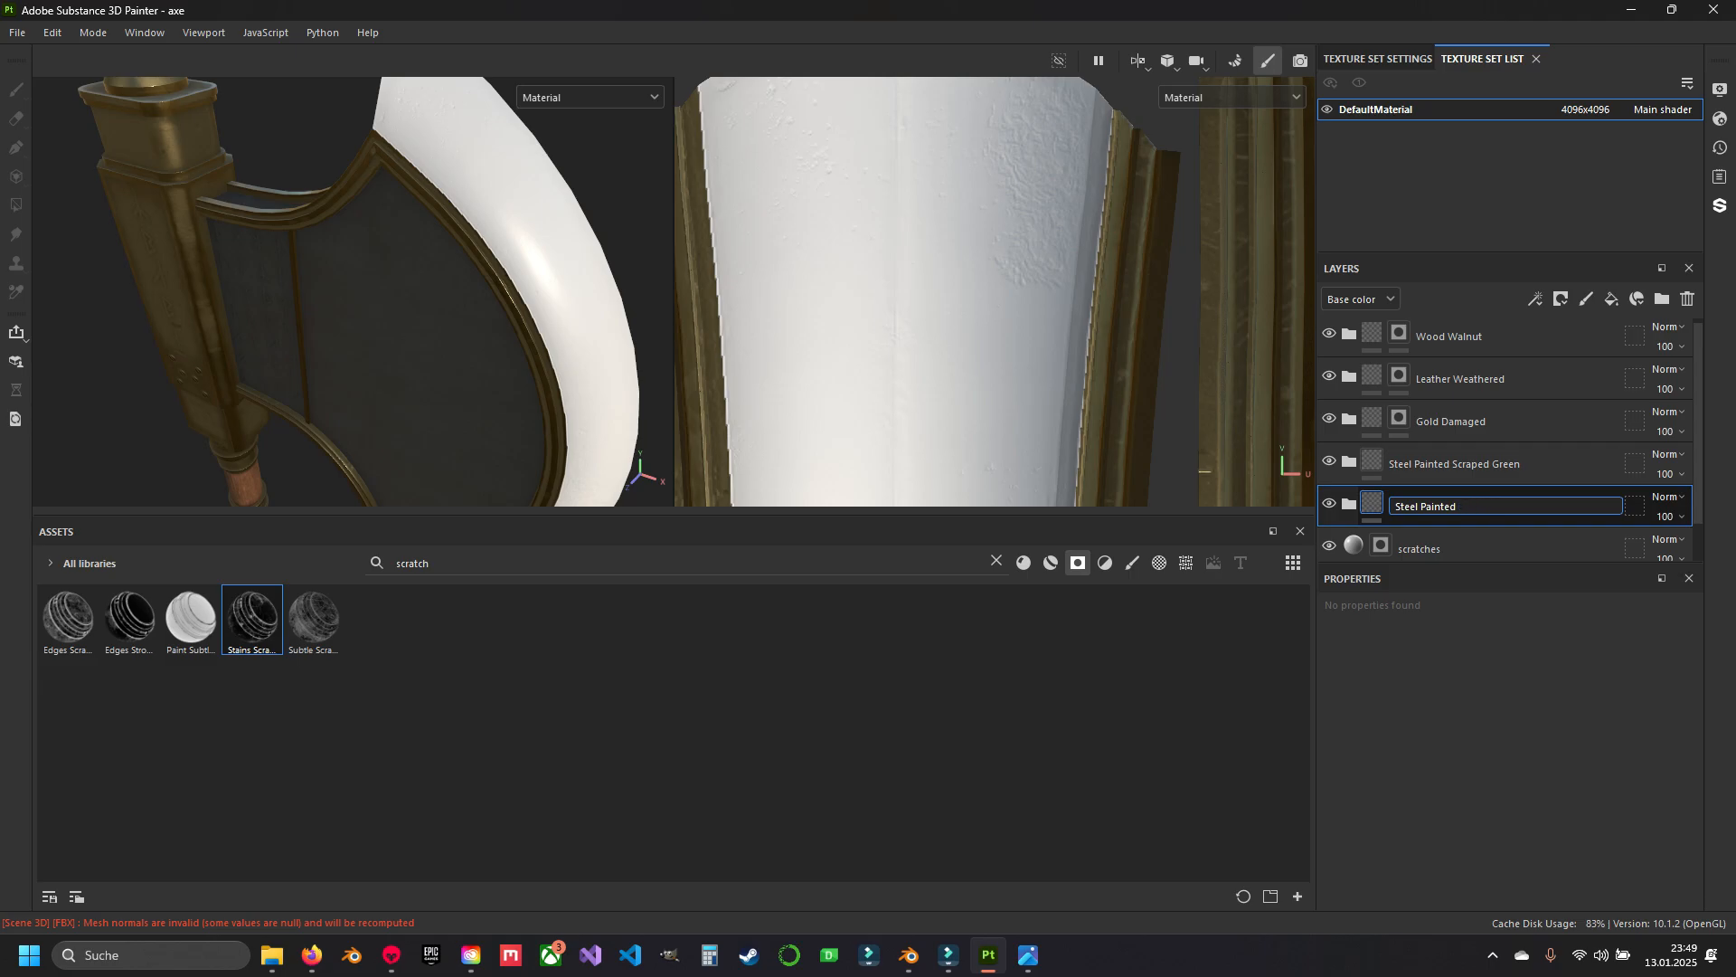
{"action": "type", "text": "de"}
{"action": "key", "text": "Return"}
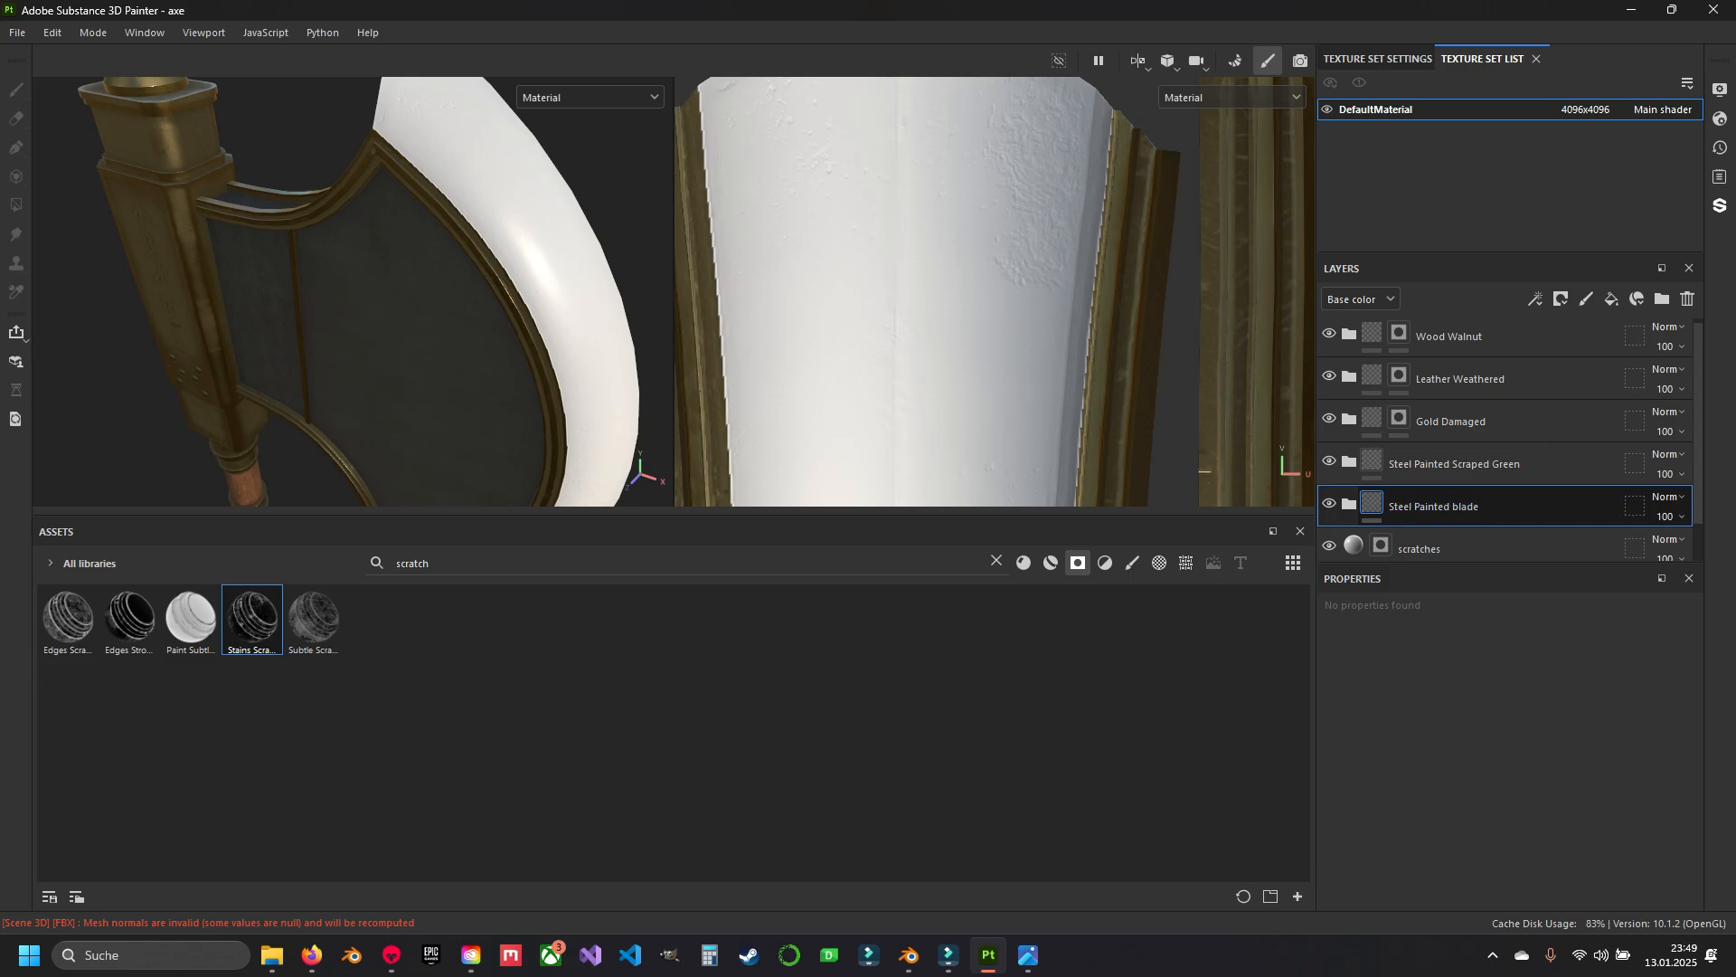
Rename the remaining Steel Painted Scraped Green folder as "Steel Painted Scraped black".
{"action": "double_click", "coordinate": [1453, 463]}
{"action": "key", "text": "Return"}
{"action": "double_click", "coordinate": [1453, 464]}
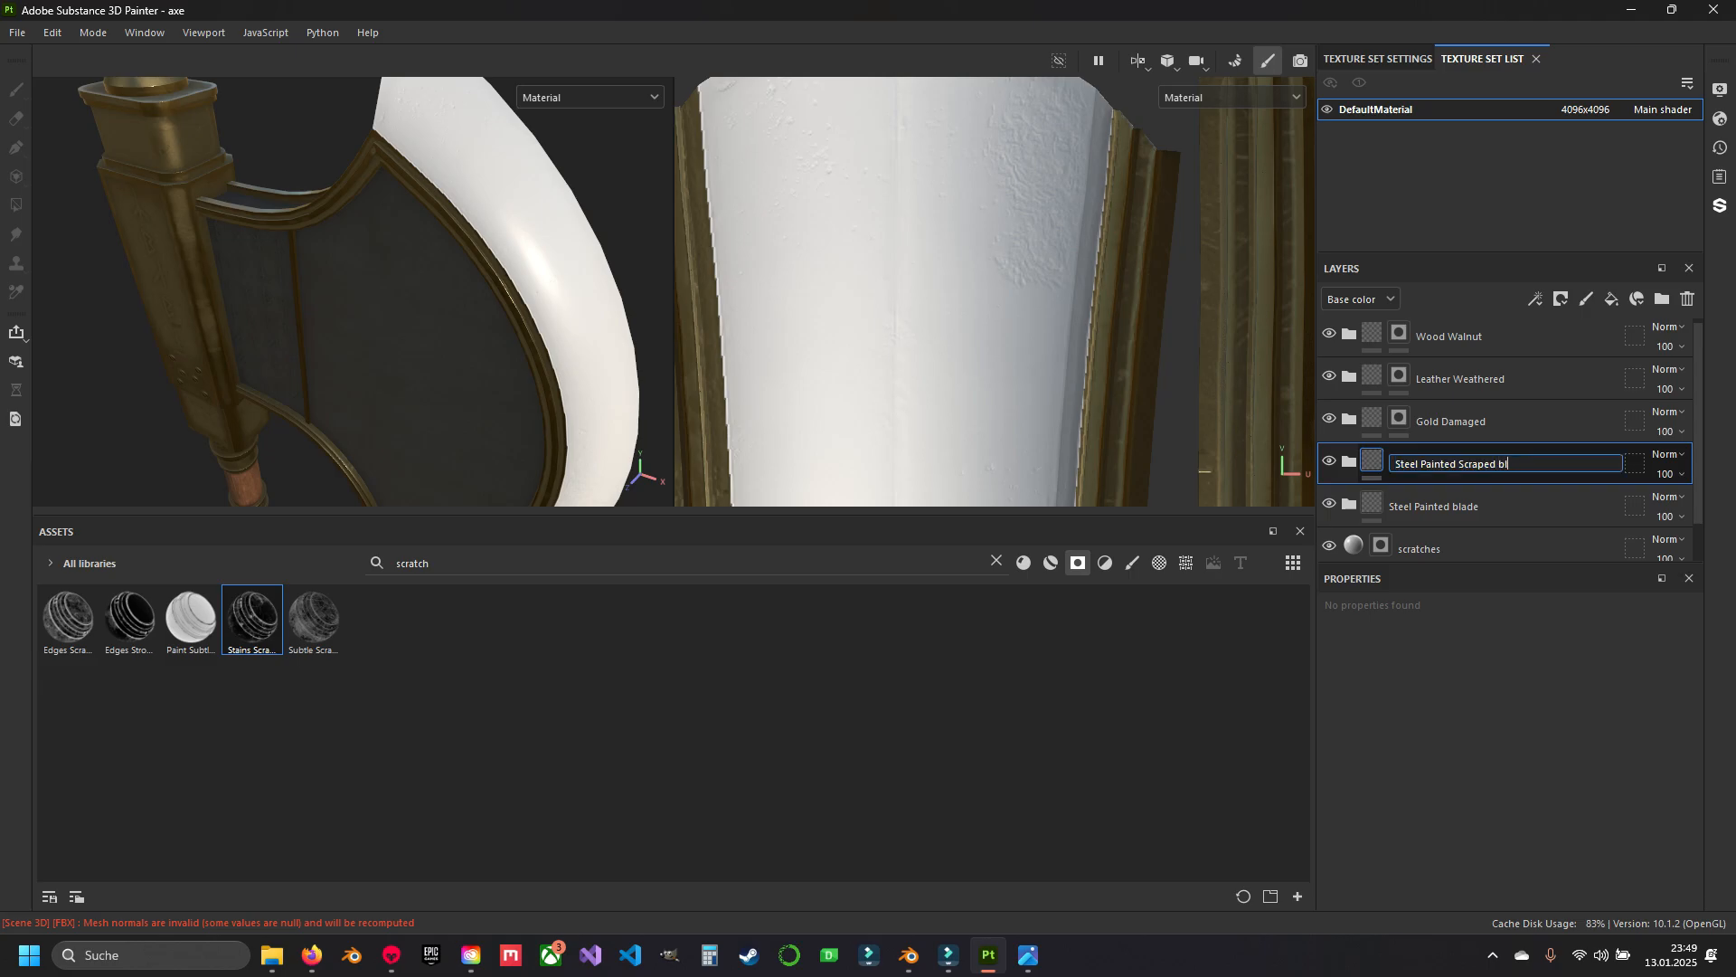
{"action": "type", "text": "black"}
{"action": "key", "text": "Return"}
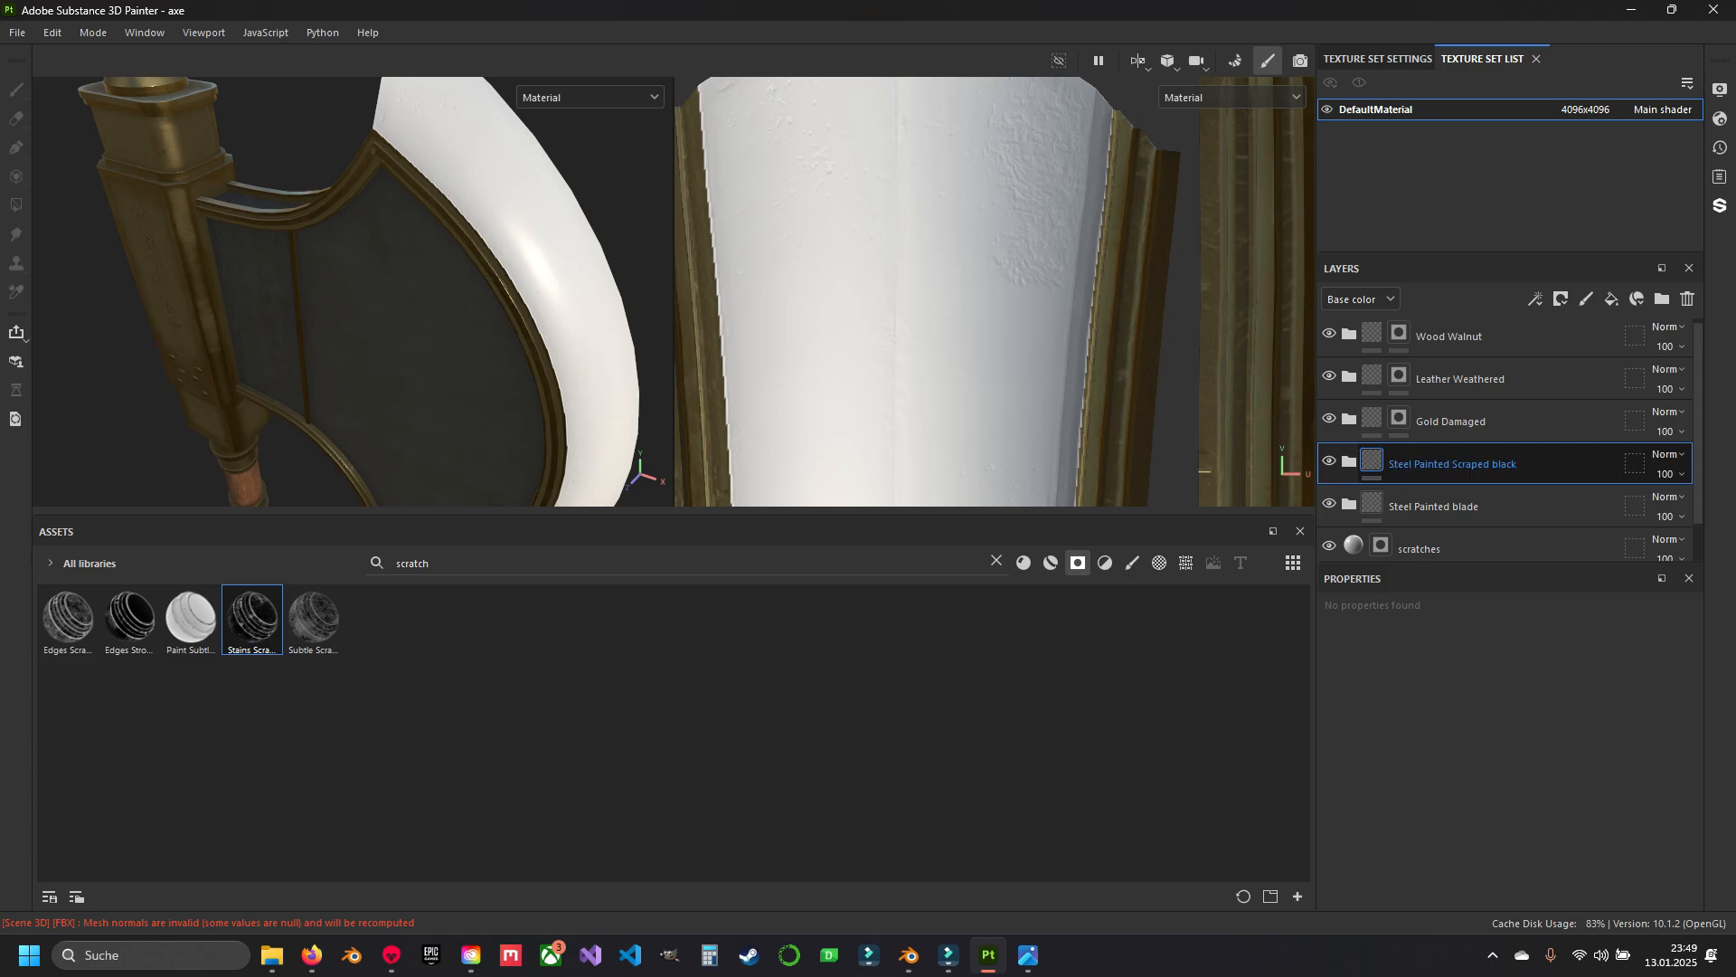
Move the scratches layer into the Steel Painted blade folder and add a black mask to that folder.
{"action": "scroll", "coordinate": [1463, 520], "scroll_direction": "down", "scroll_amount": 2}
{"action": "left_click", "coordinate": [1454, 507]}
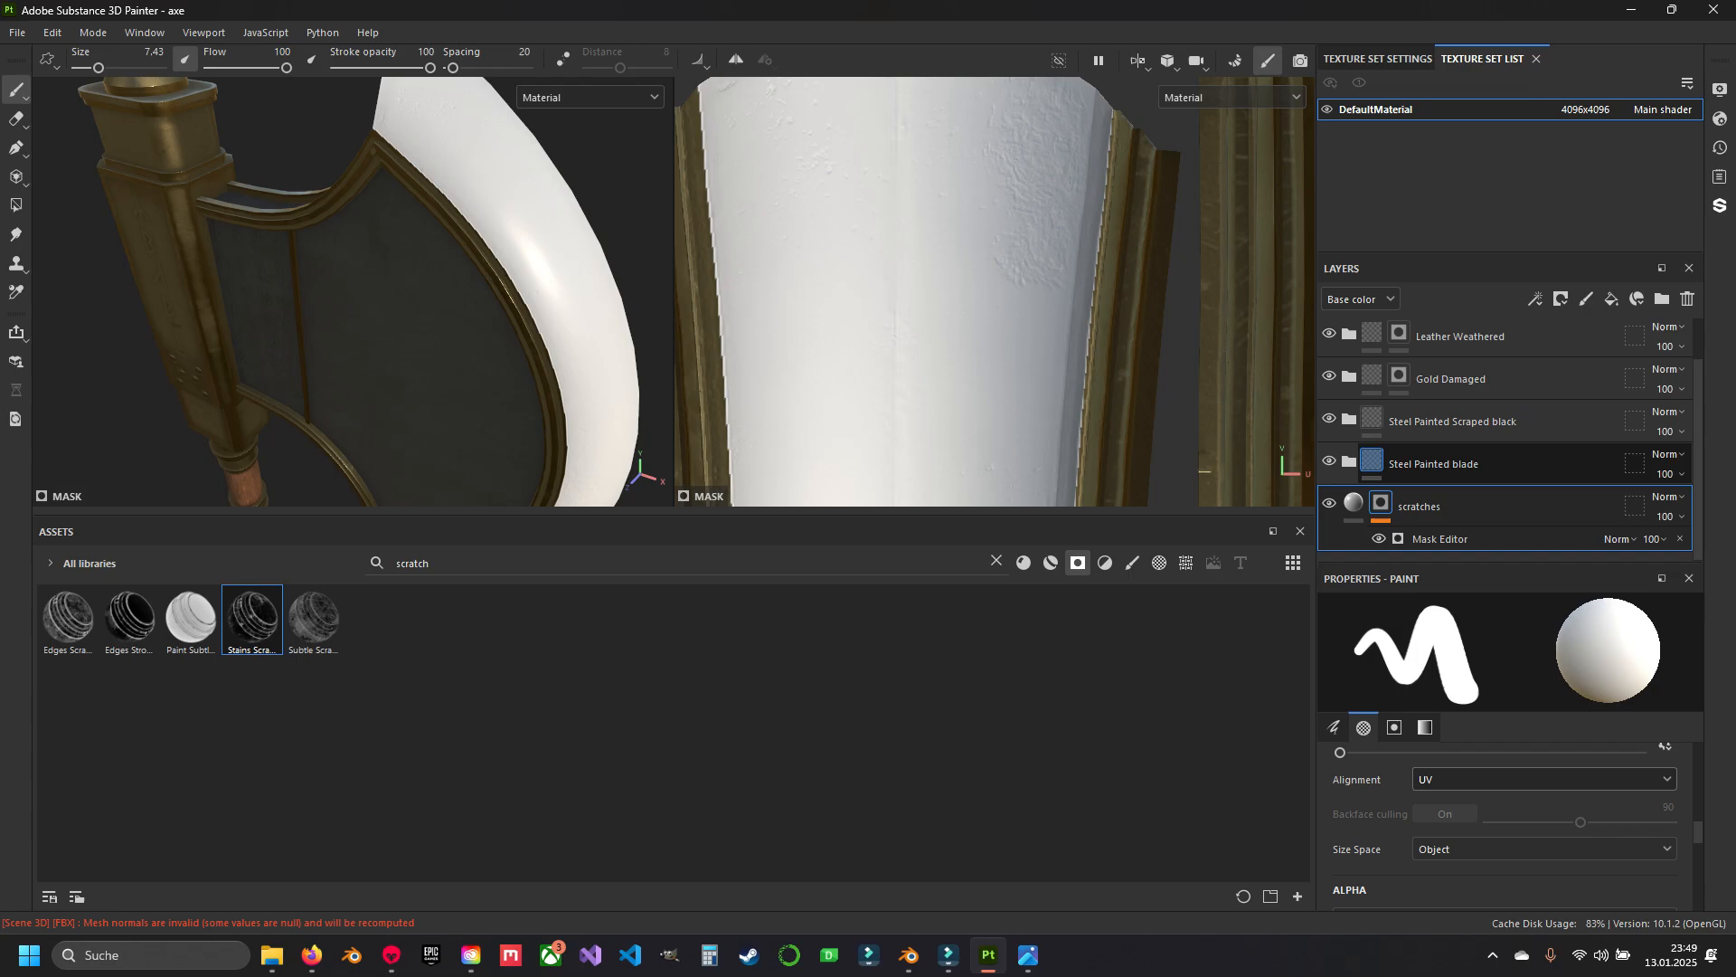
{"action": "mouse_move", "coordinate": [1429, 504]}
{"action": "left_mouse_down"}
{"action": "mouse_move", "coordinate": [1428, 475]}
{"action": "mouse_move", "coordinate": [1359, 465]}
{"action": "left_mouse_up"}
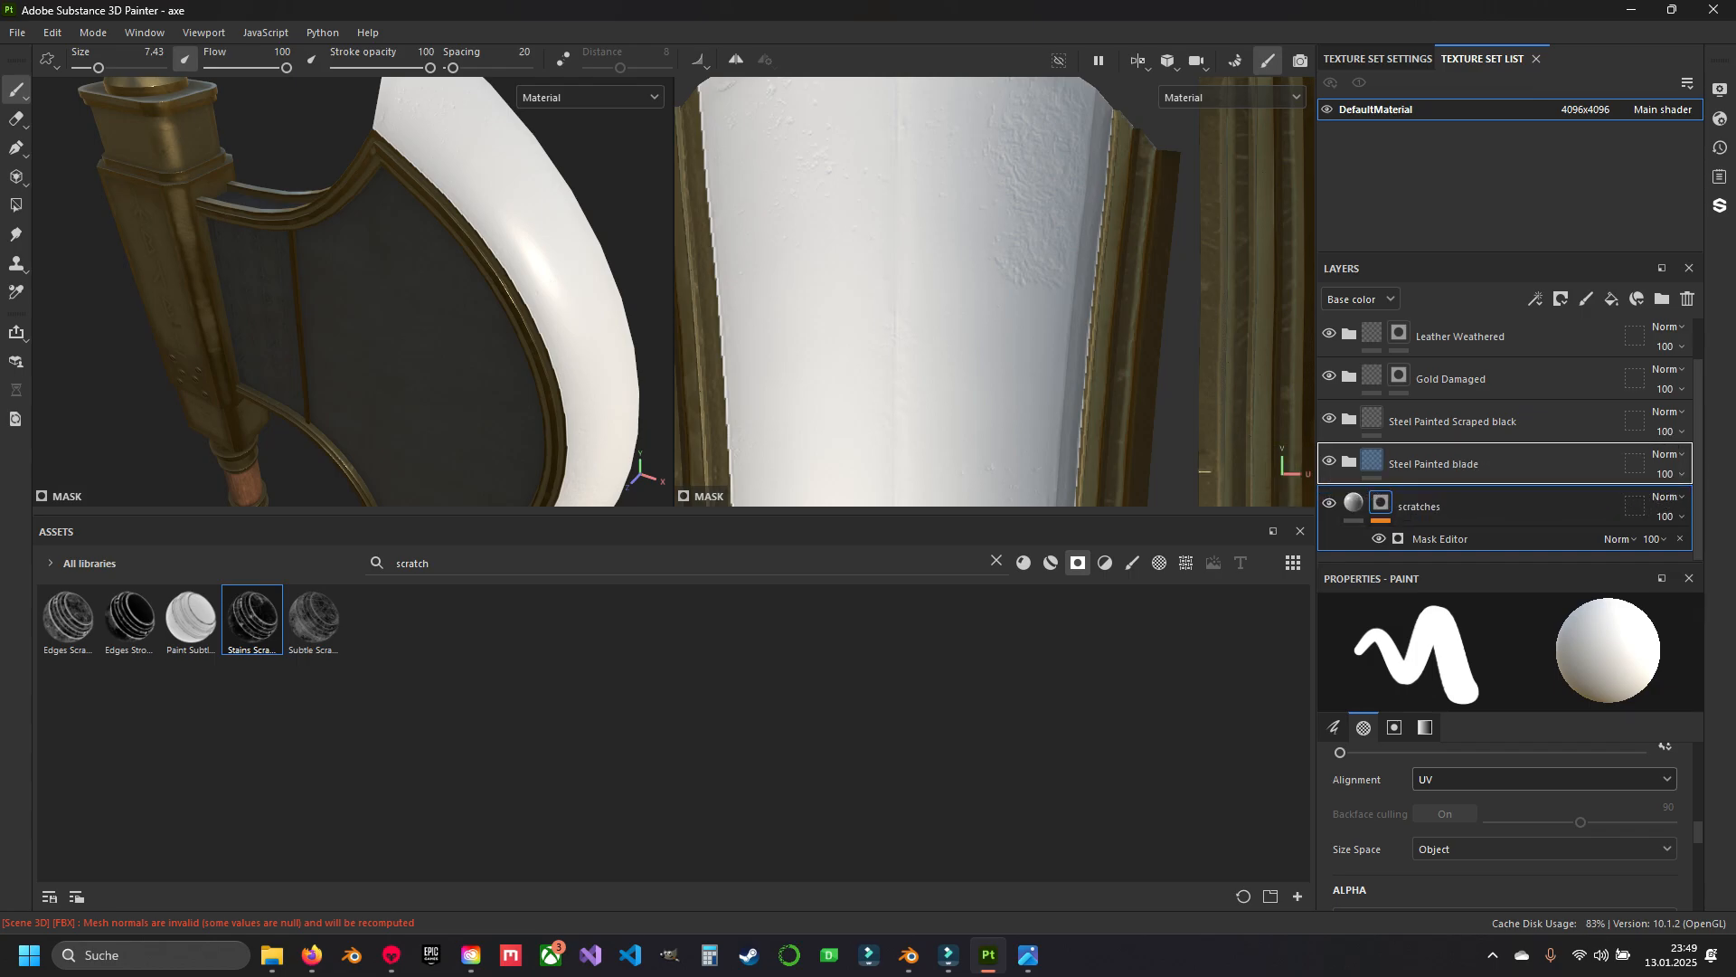
{"action": "right_click", "coordinate": [1431, 464]}
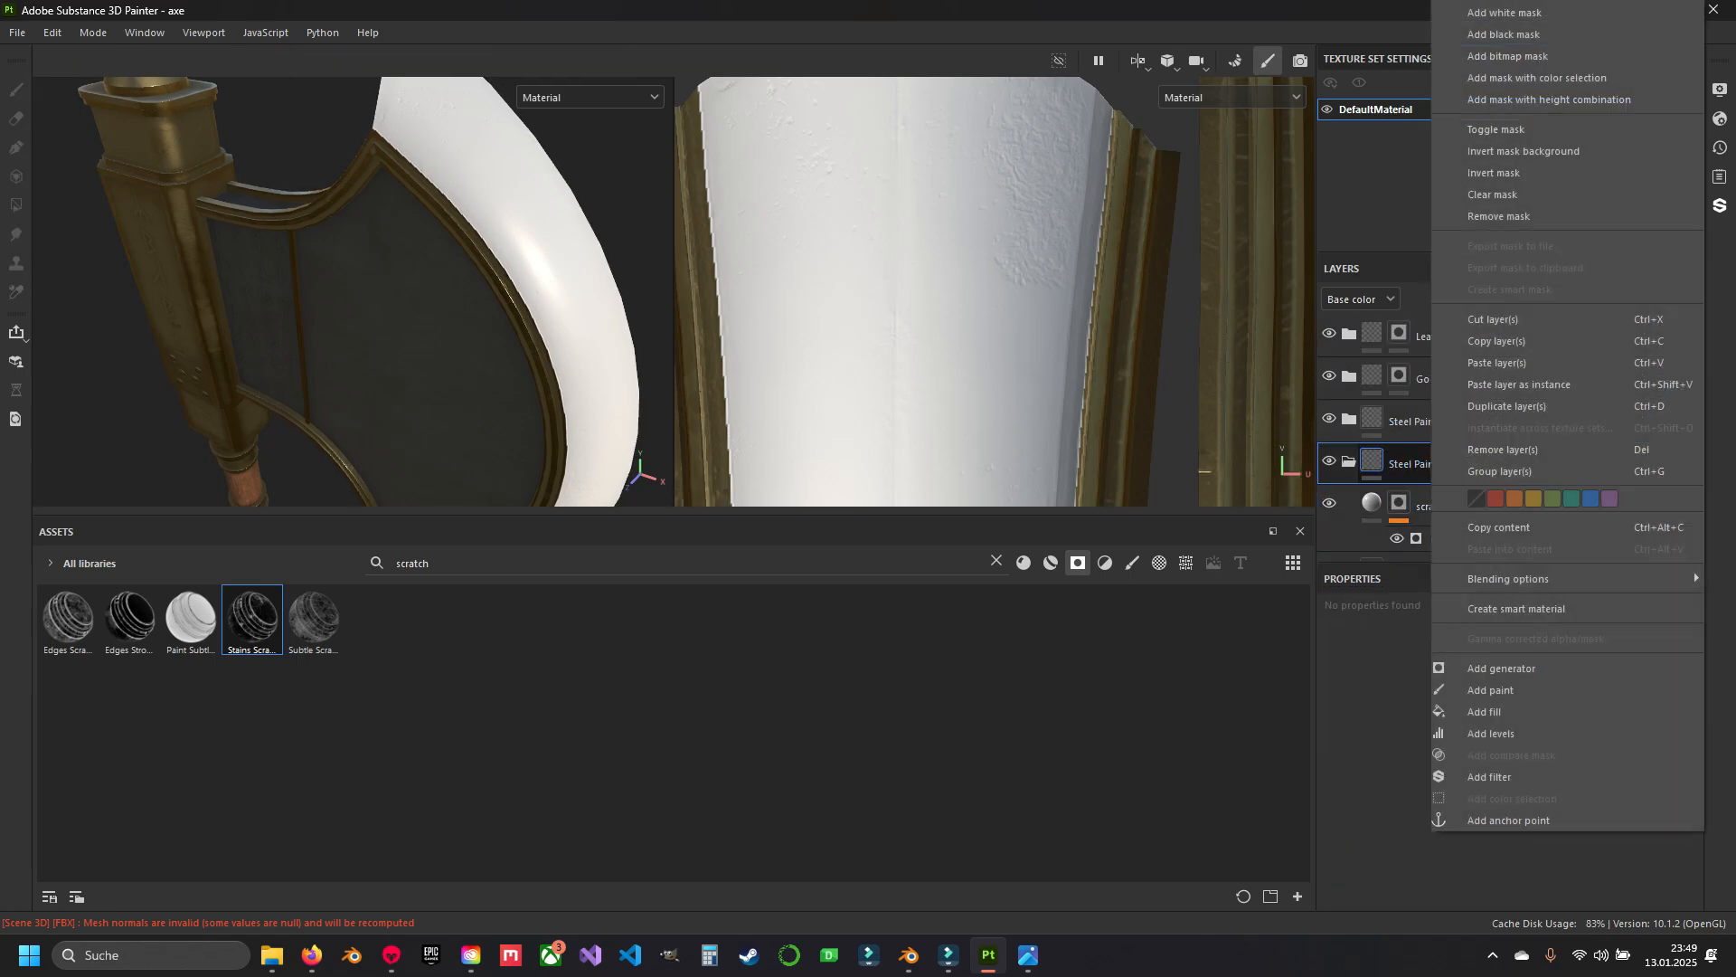
{"action": "left_click", "coordinate": [1483, 34]}
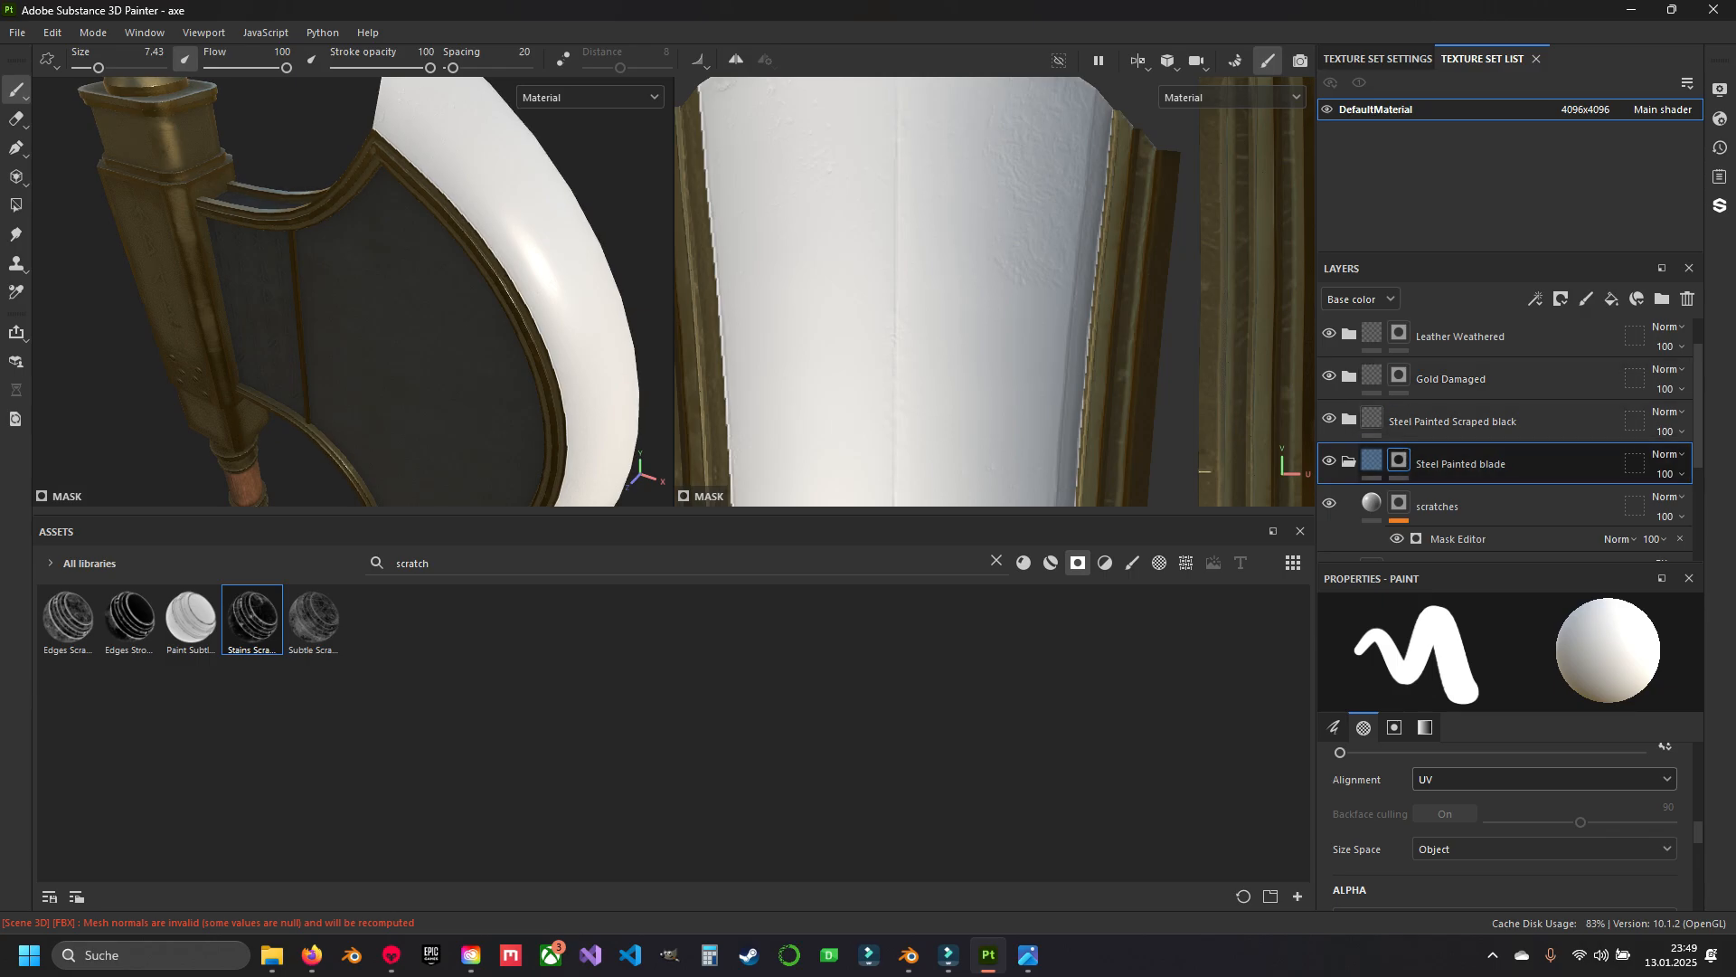
Reveal the Steel Painted blade folder on the blade edge by filling its UV island with Polygon Fill in UV chunk mode.
{"action": "left_click", "coordinate": [15, 205]}
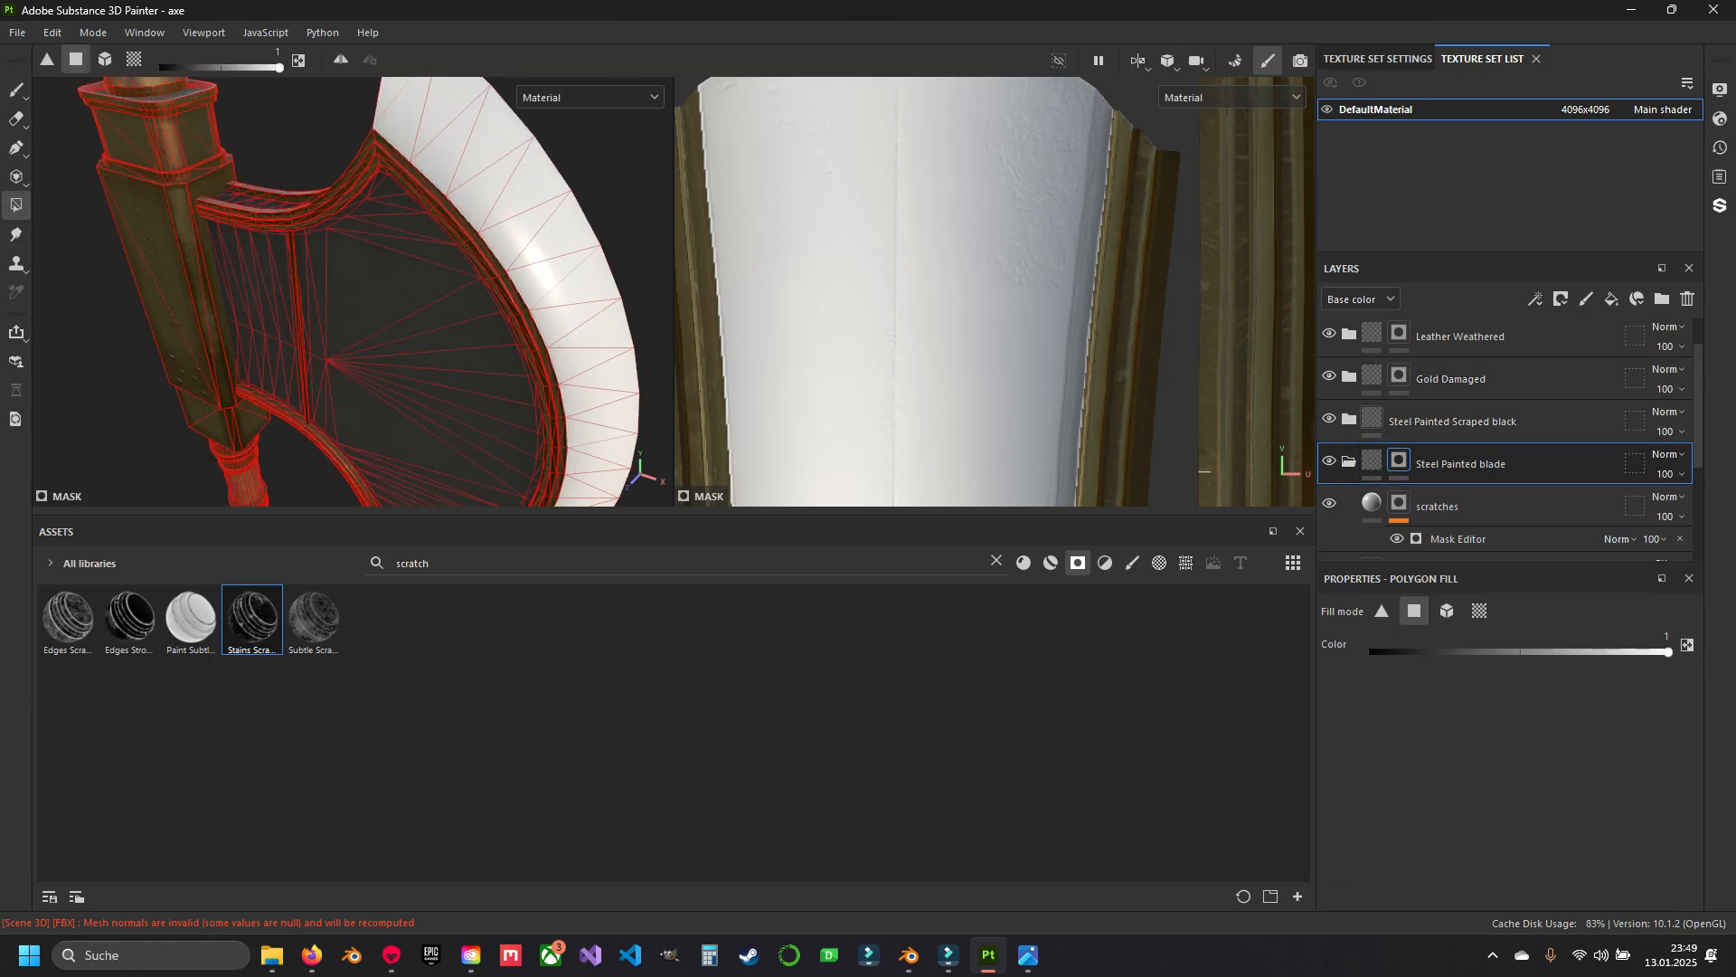
{"action": "key", "text": "4"}
{"action": "scroll", "coordinate": [926, 274], "scroll_direction": "down", "scroll_amount": 6}
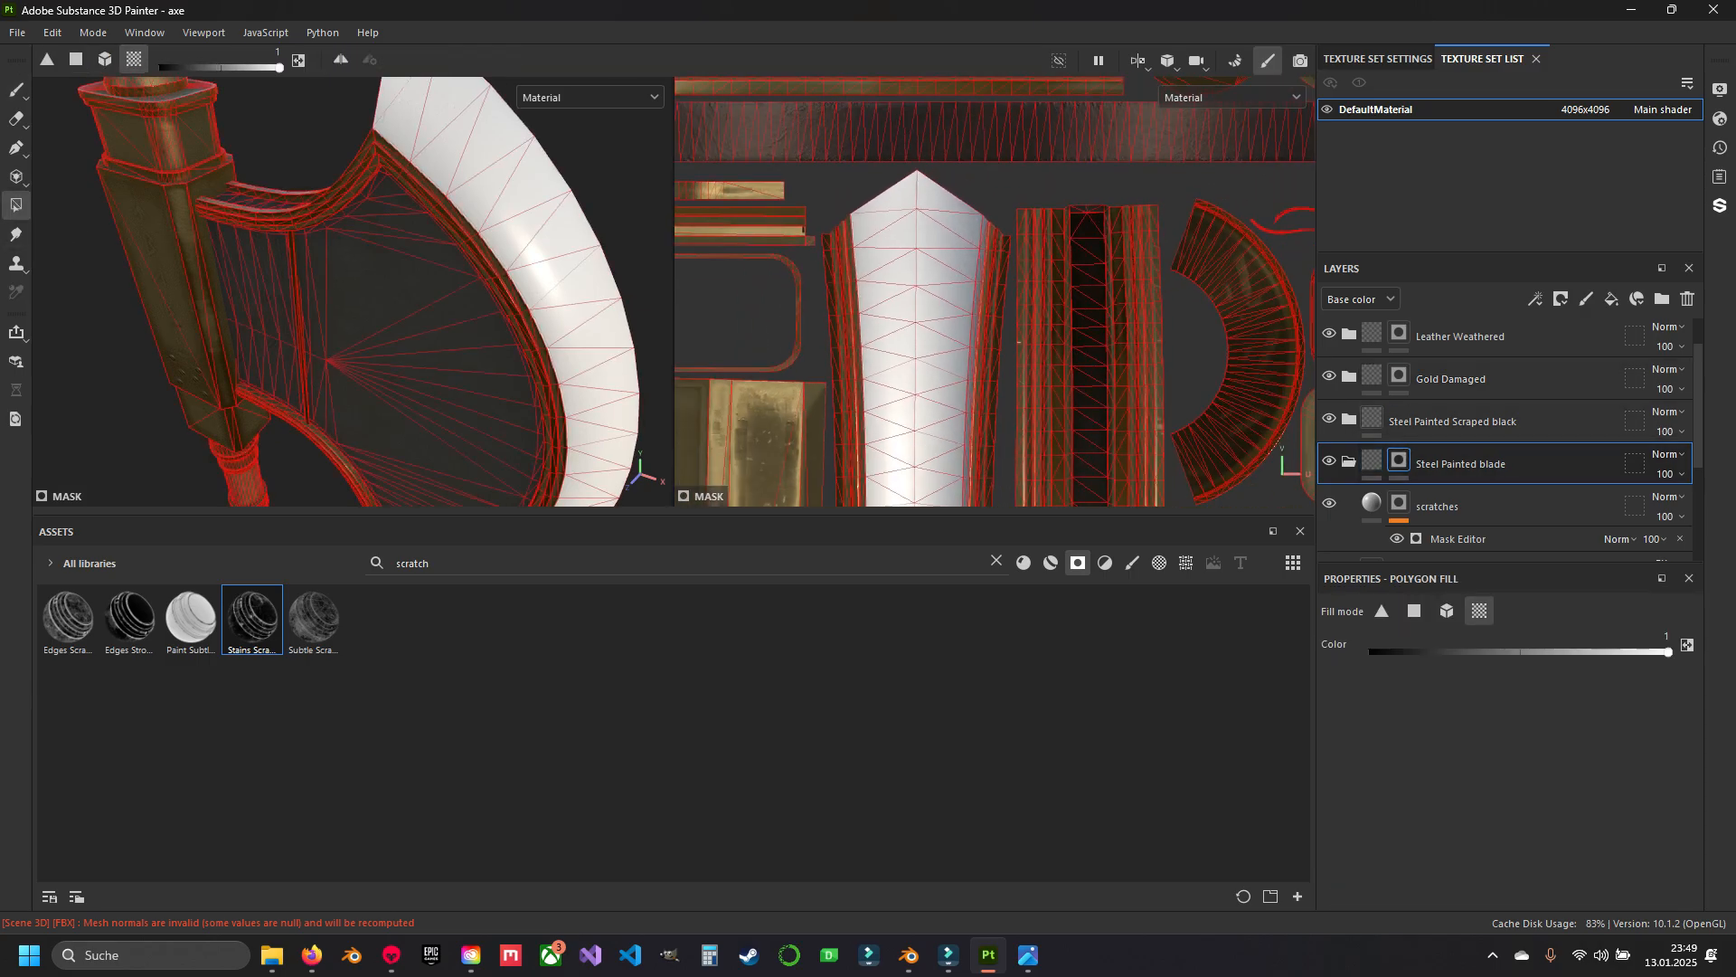
{"action": "middle_click_drag", "start_coordinate": [906, 204], "coordinate": [914, 179], "text": "alt"}
{"action": "left_click_drag", "start_coordinate": [909, 166], "coordinate": [937, 363]}
{"action": "left_click_drag", "start_coordinate": [938, 445], "coordinate": [938, 444]}
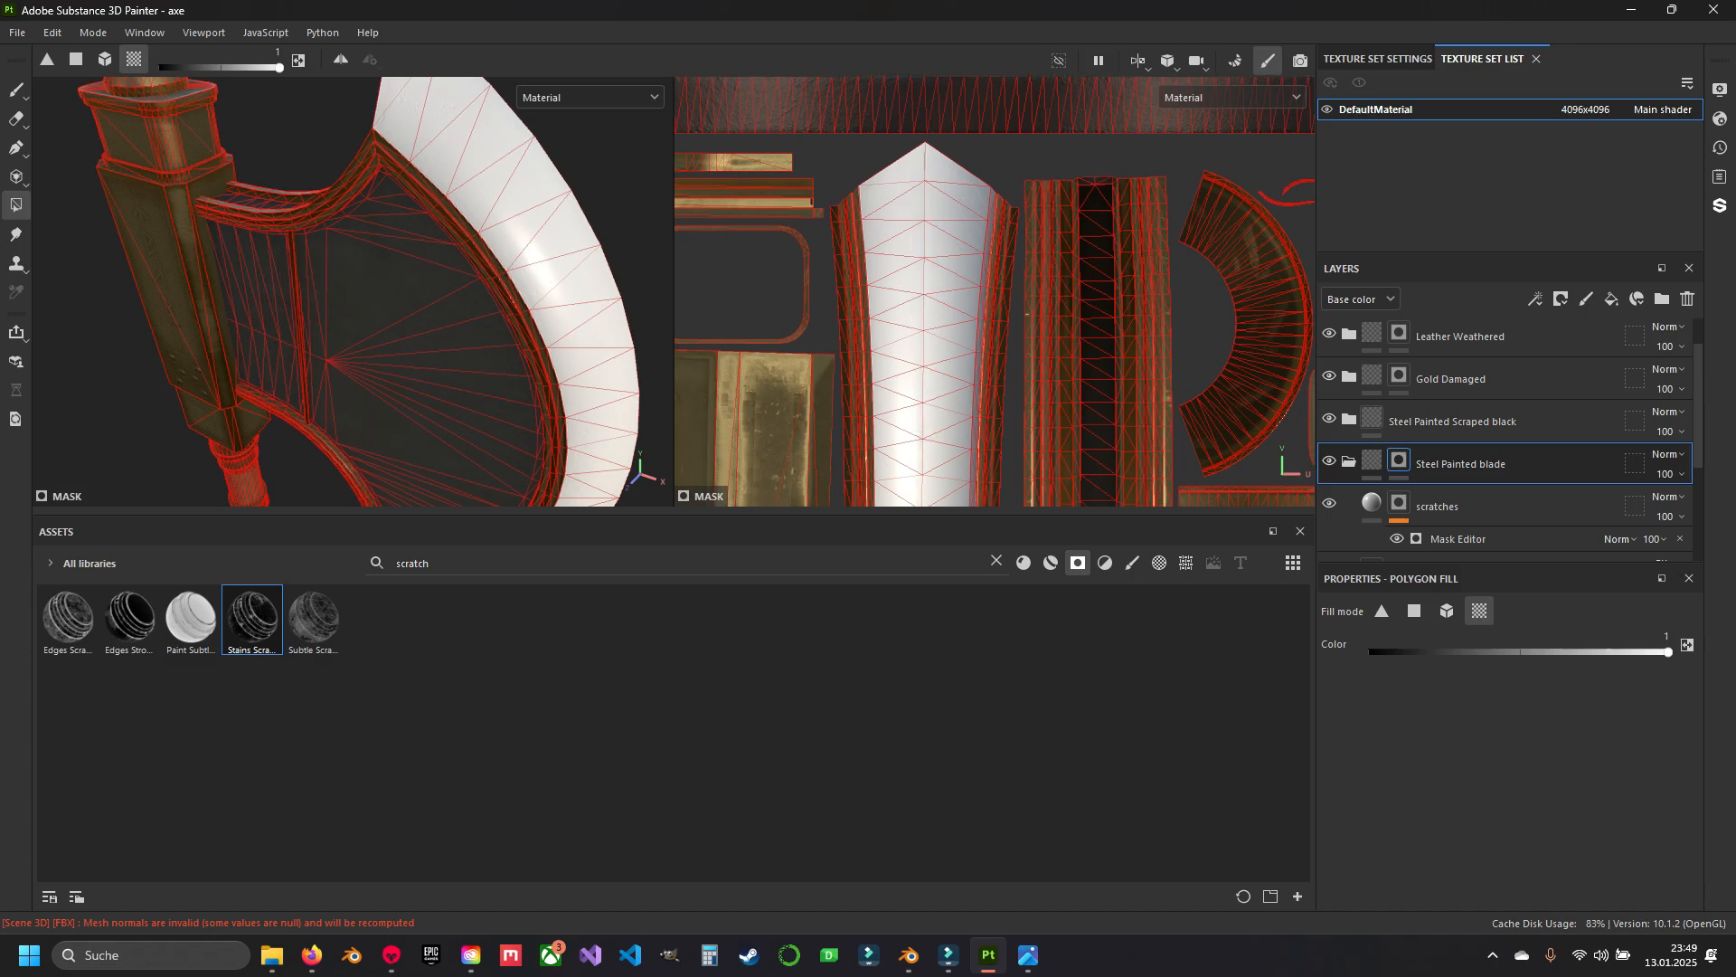
{"action": "middle_click_drag", "start_coordinate": [928, 398], "coordinate": [937, 231], "text": "alt"}
{"action": "left_click_drag", "start_coordinate": [913, 165], "coordinate": [951, 493]}
{"action": "middle_click_drag", "start_coordinate": [947, 452], "coordinate": [973, 252], "text": "alt"}
{"action": "left_click_drag", "start_coordinate": [922, 192], "coordinate": [935, 237]}
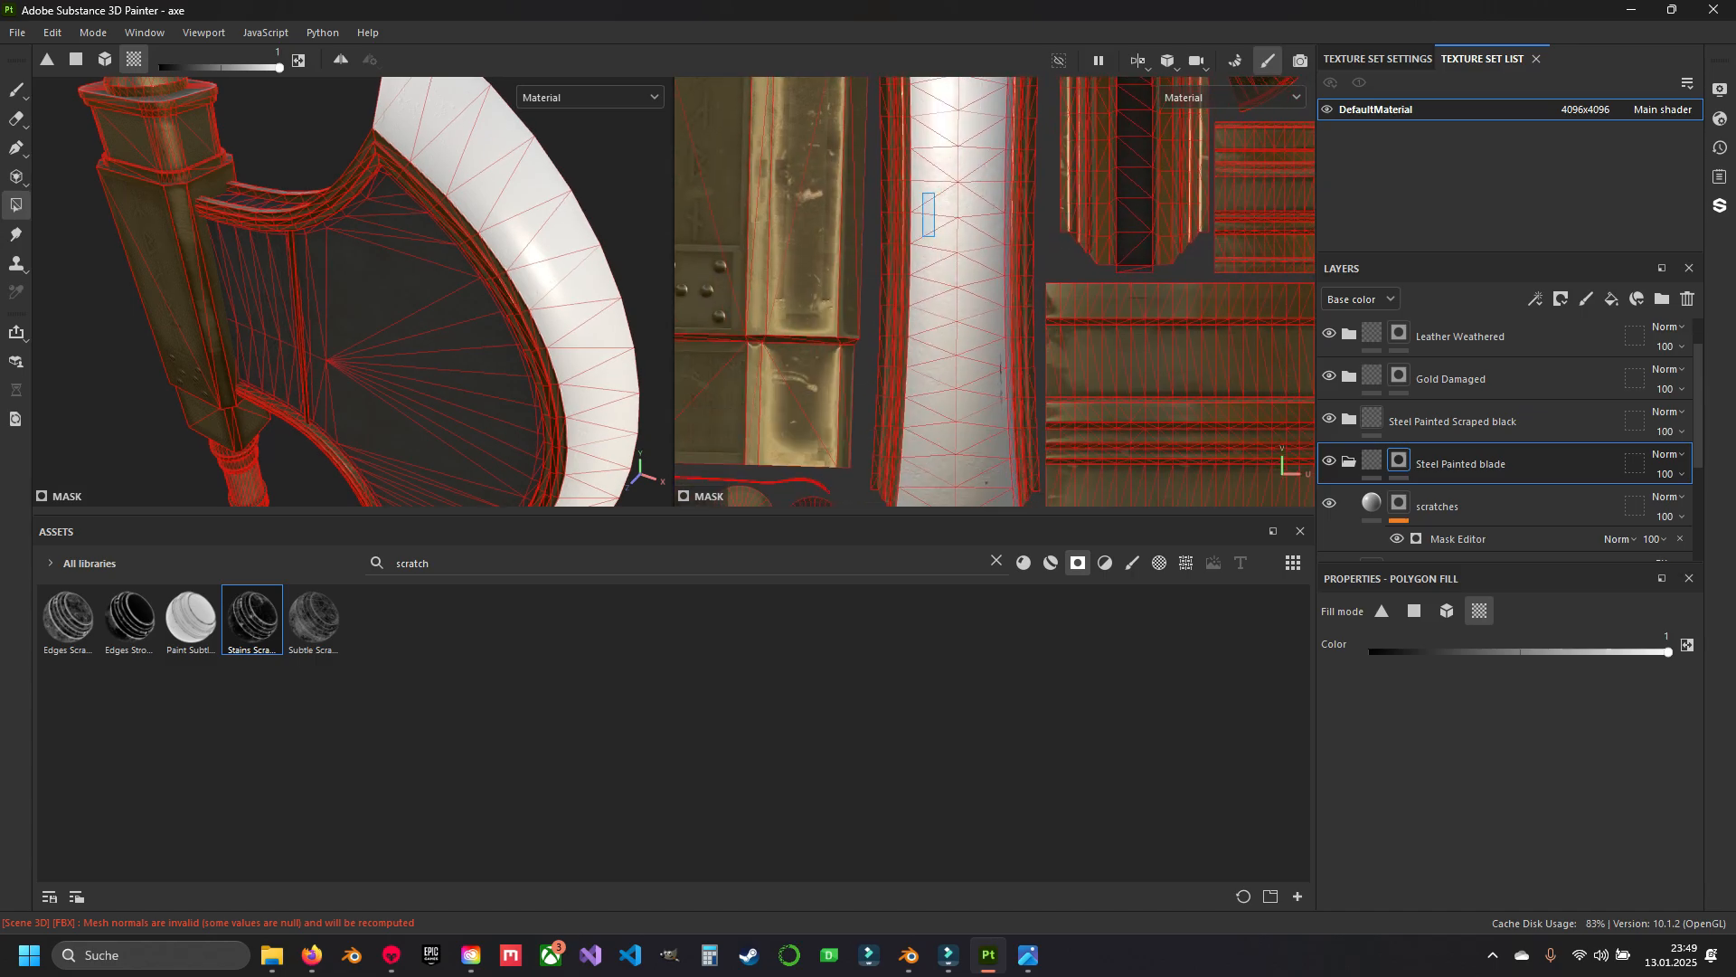
{"action": "left_click_drag", "start_coordinate": [978, 452], "coordinate": [977, 451]}
{"action": "middle_click_drag", "start_coordinate": [976, 443], "coordinate": [977, 332], "text": "alt"}
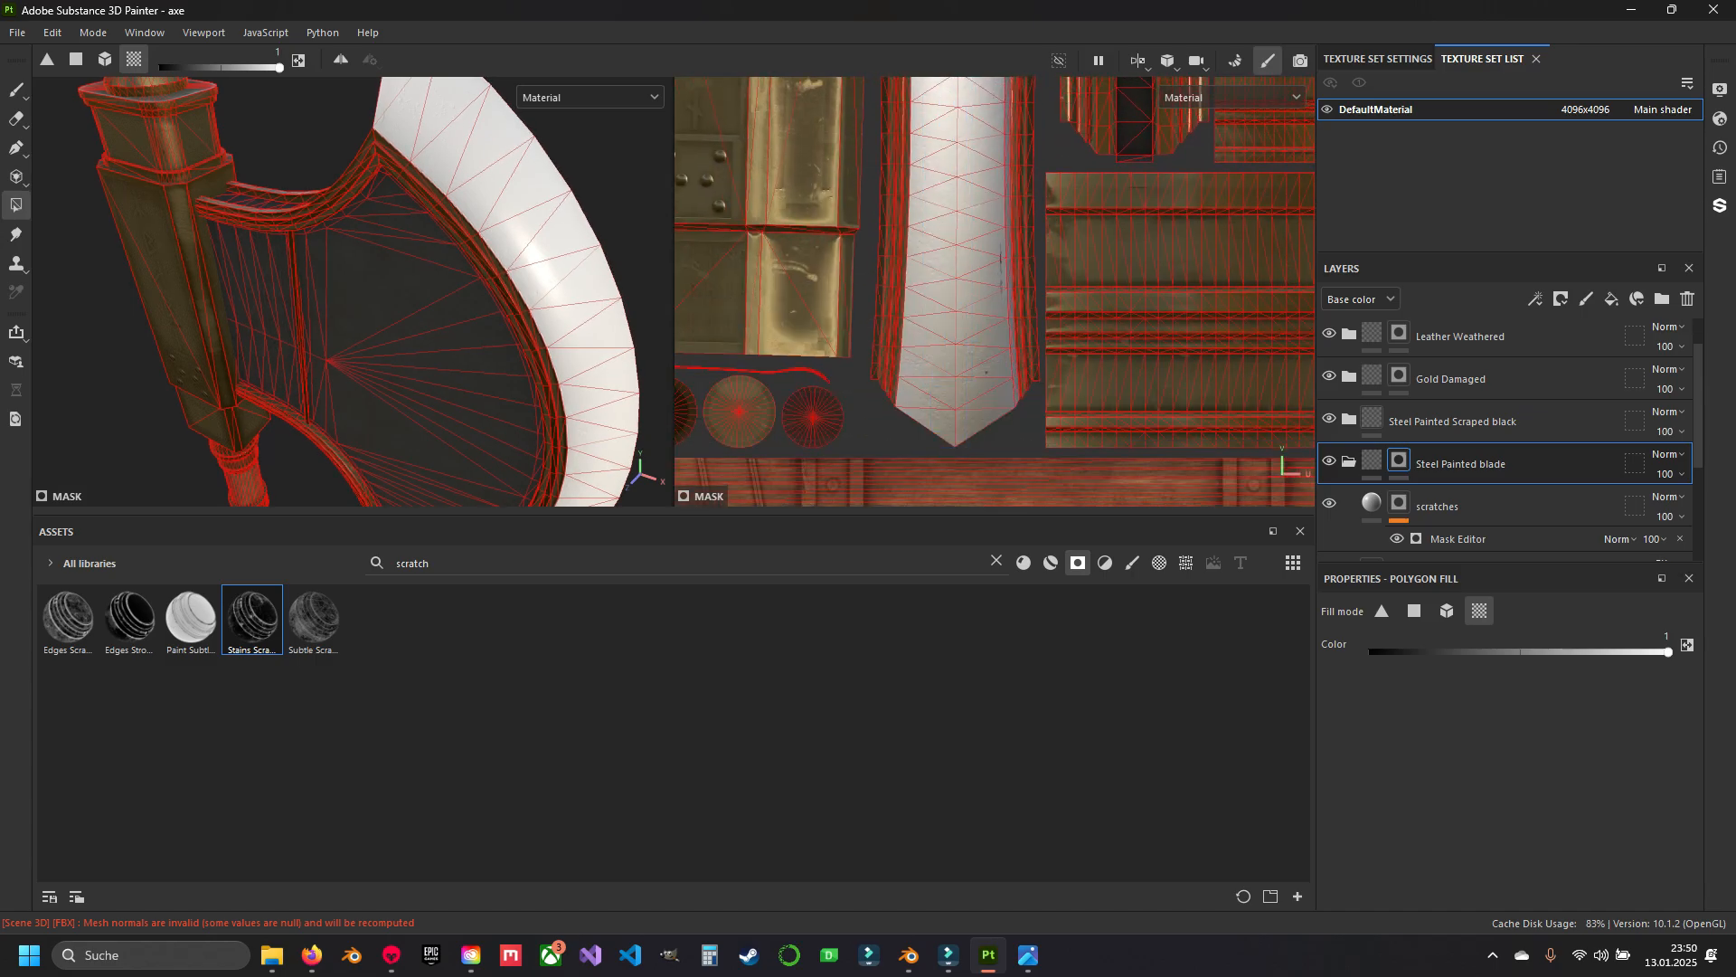
{"action": "key", "text": "1"}
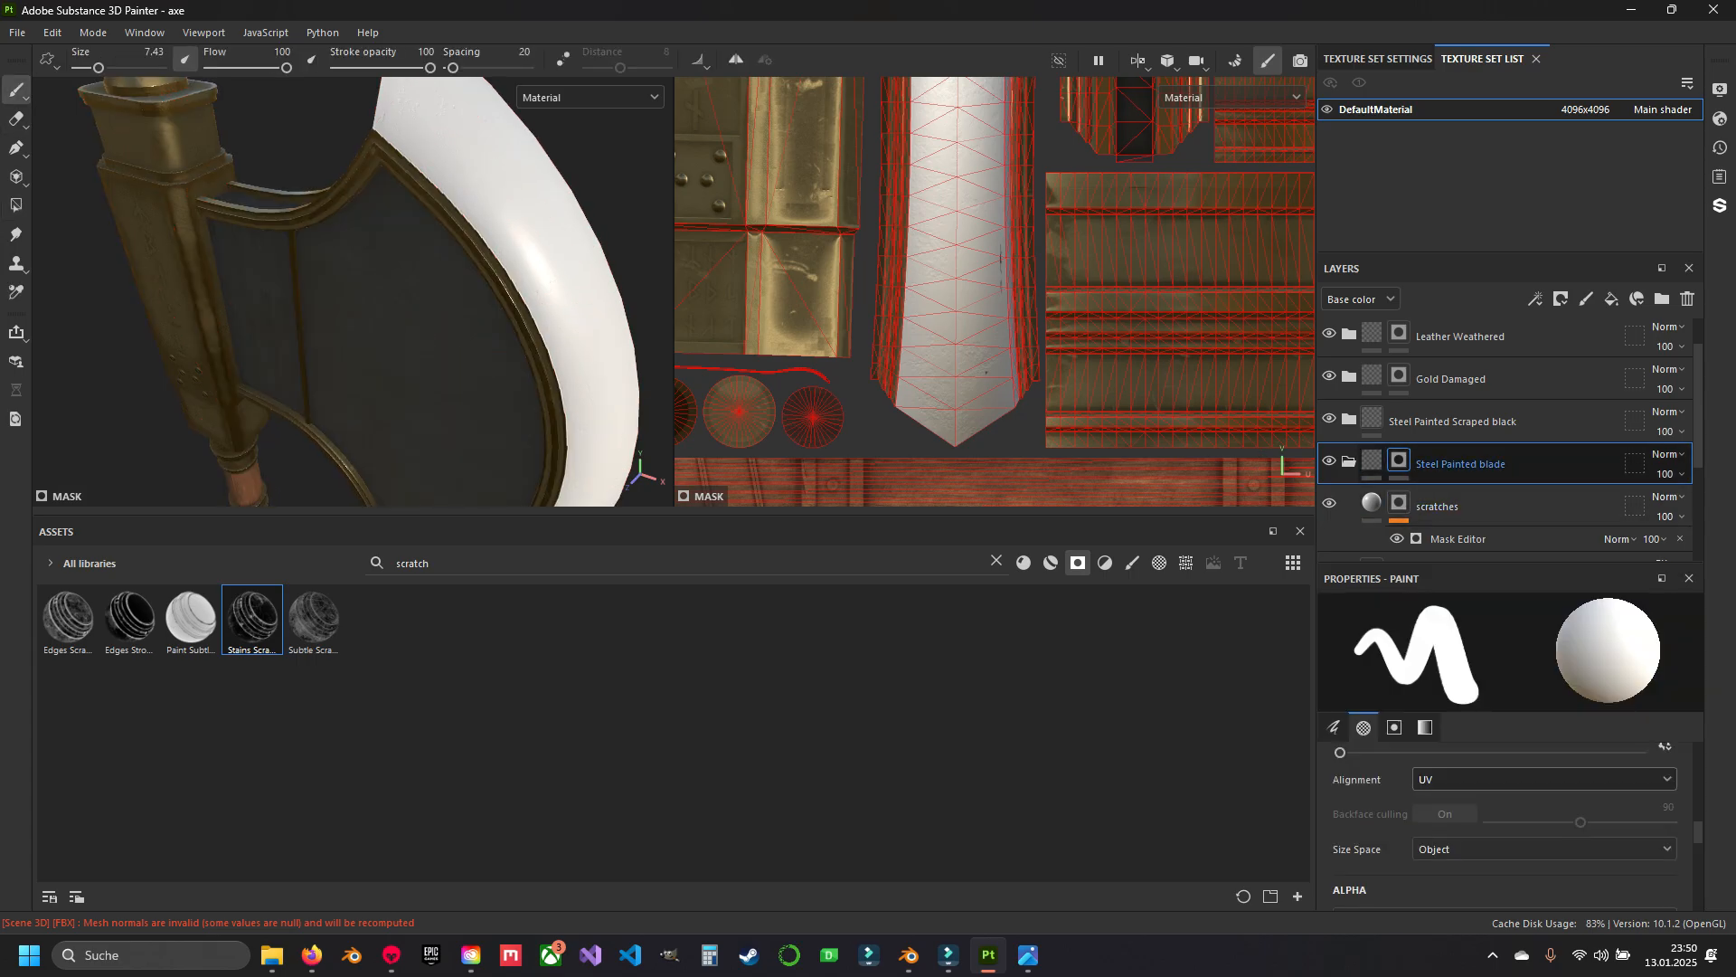
Move the Steel Painted blade folder above the Steel Painted Scraped black folder and collapse it.
{"action": "left_click_drag", "start_coordinate": [1483, 463], "coordinate": [1485, 405]}
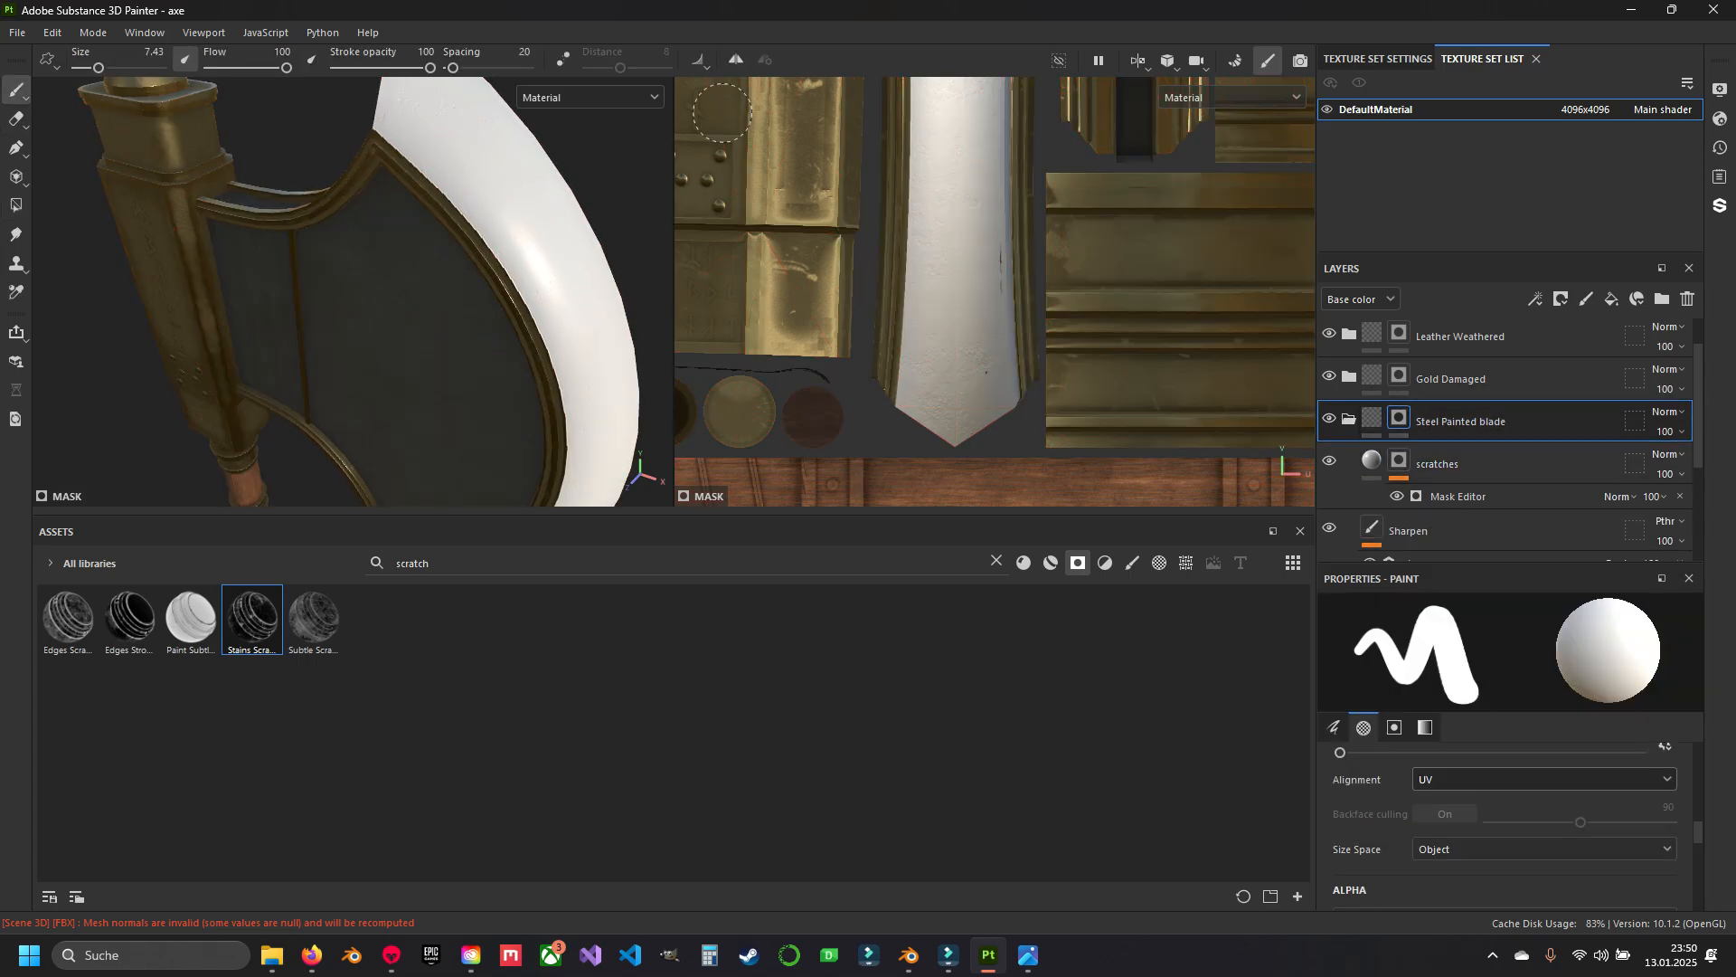
{"action": "middle_click_drag", "start_coordinate": [891, 118], "coordinate": [934, 439], "text": "alt"}
{"action": "middle_click_drag", "start_coordinate": [934, 181], "coordinate": [891, 457], "text": "alt"}
{"action": "right_click_drag", "start_coordinate": [980, 341], "coordinate": [1190, 447], "text": "alt"}
{"action": "middle_click_drag", "start_coordinate": [1190, 447], "coordinate": [1185, 367], "text": "alt"}
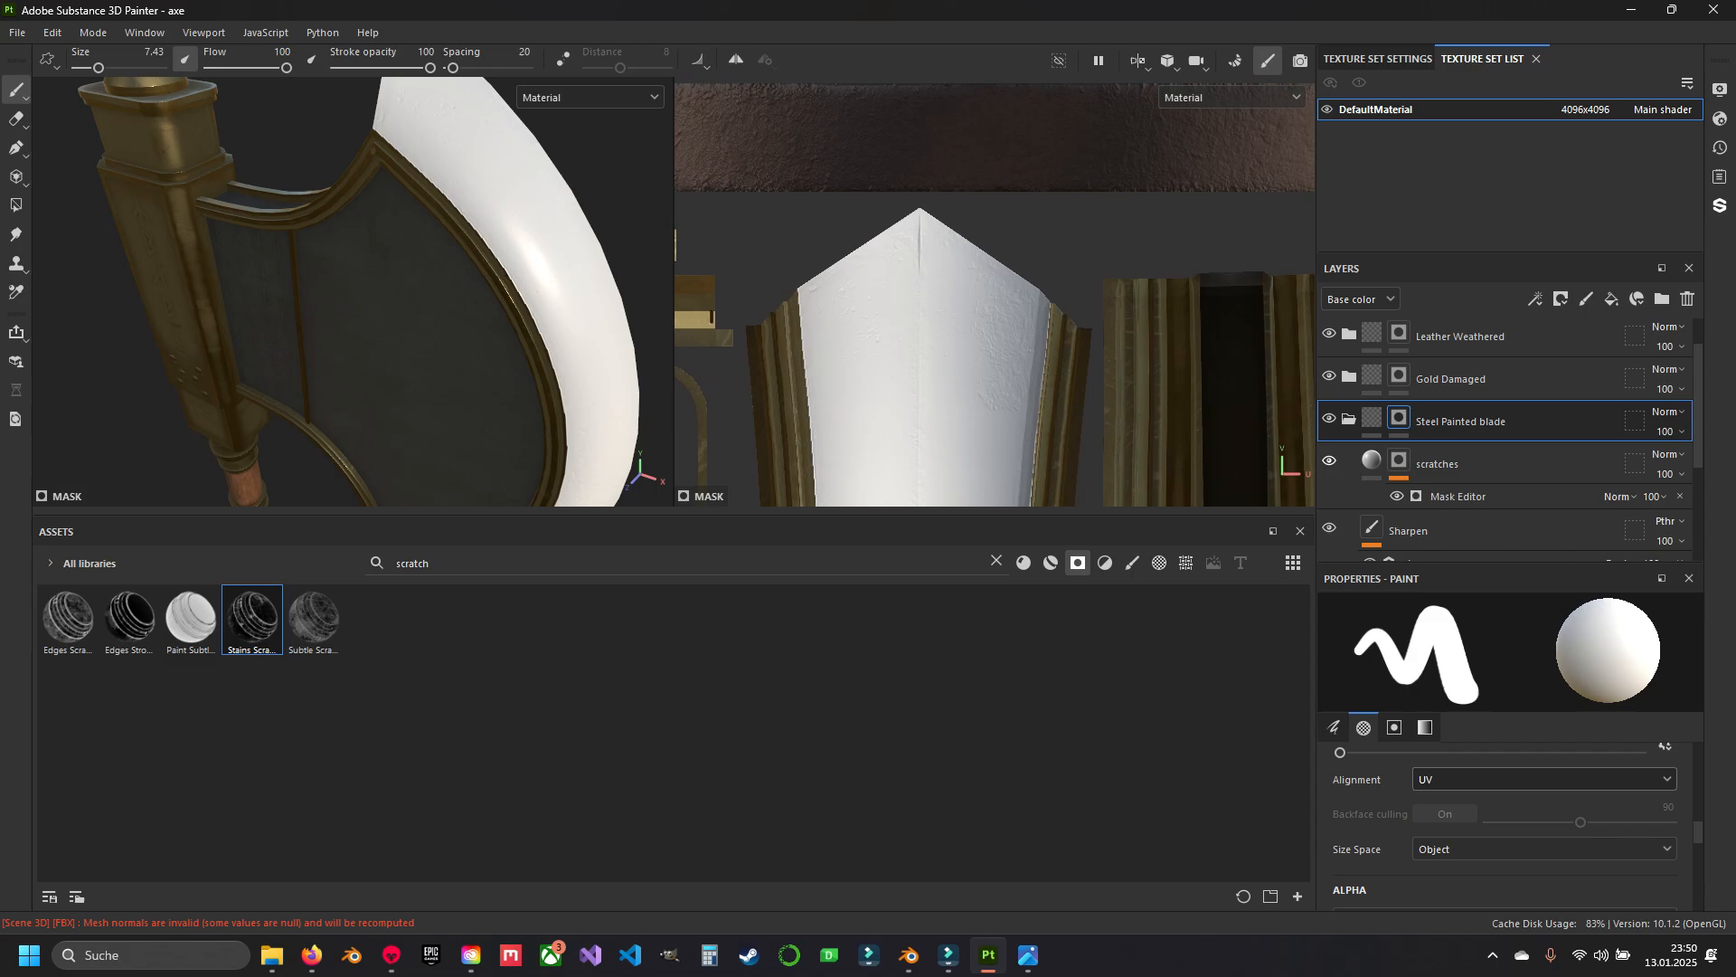
{"action": "left_click", "coordinate": [1349, 419]}
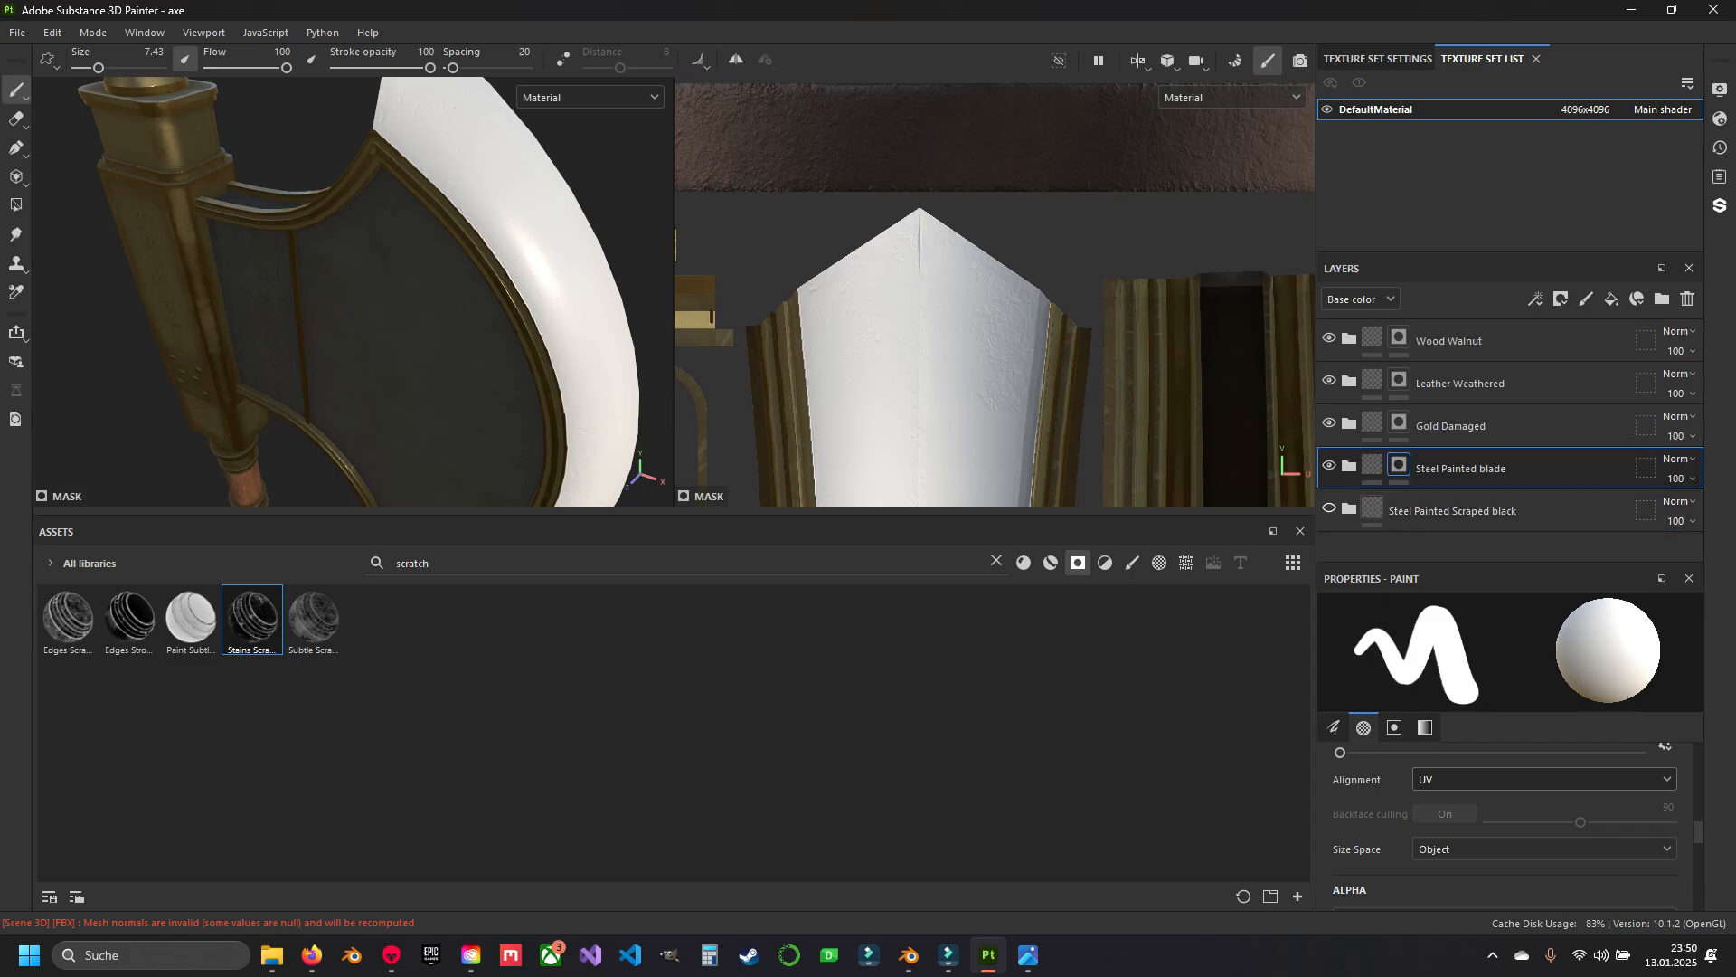
Remove the mask from the Base Metal layer inside the Steel Painted blade folder and inspect the blade edge.
{"action": "left_click_drag", "start_coordinate": [494, 240], "coordinate": [603, 368], "text": "alt"}
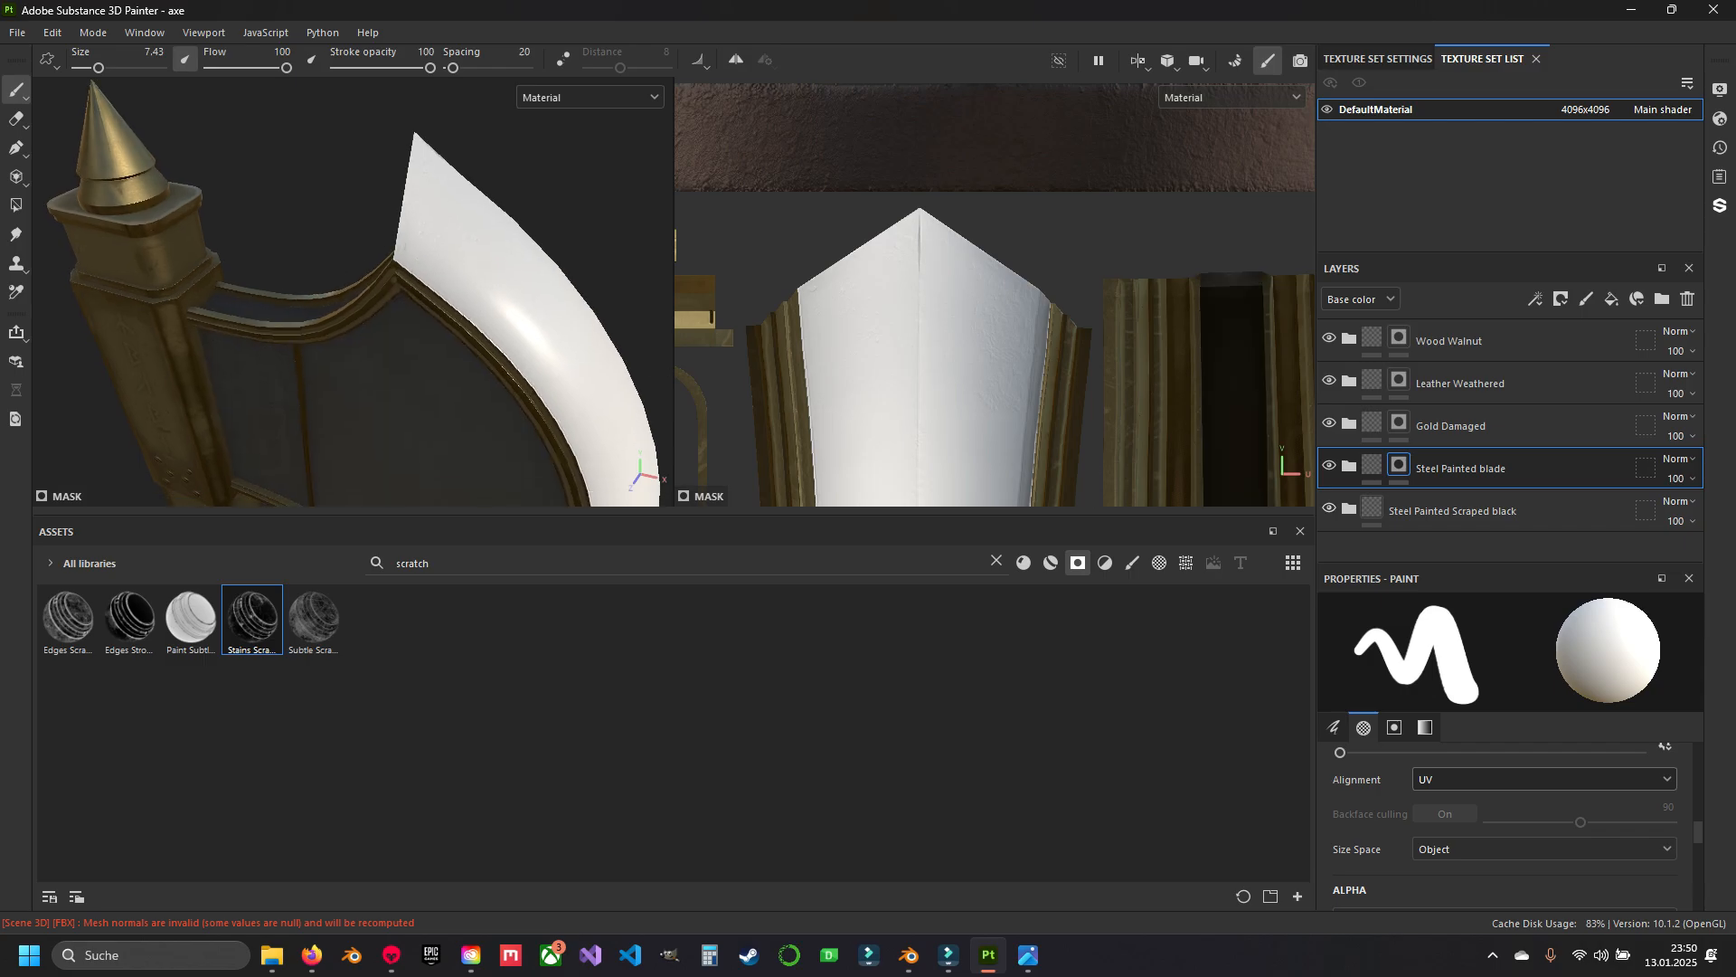
{"action": "mouse_move", "coordinate": [452, 317]}
{"action": "left_mouse_down", "text": "alt"}
{"action": "mouse_move", "coordinate": [362, 235]}
{"action": "mouse_move", "coordinate": [425, 262]}
{"action": "left_mouse_up", "text": "alt"}
{"action": "left_click", "coordinate": [1349, 466]}
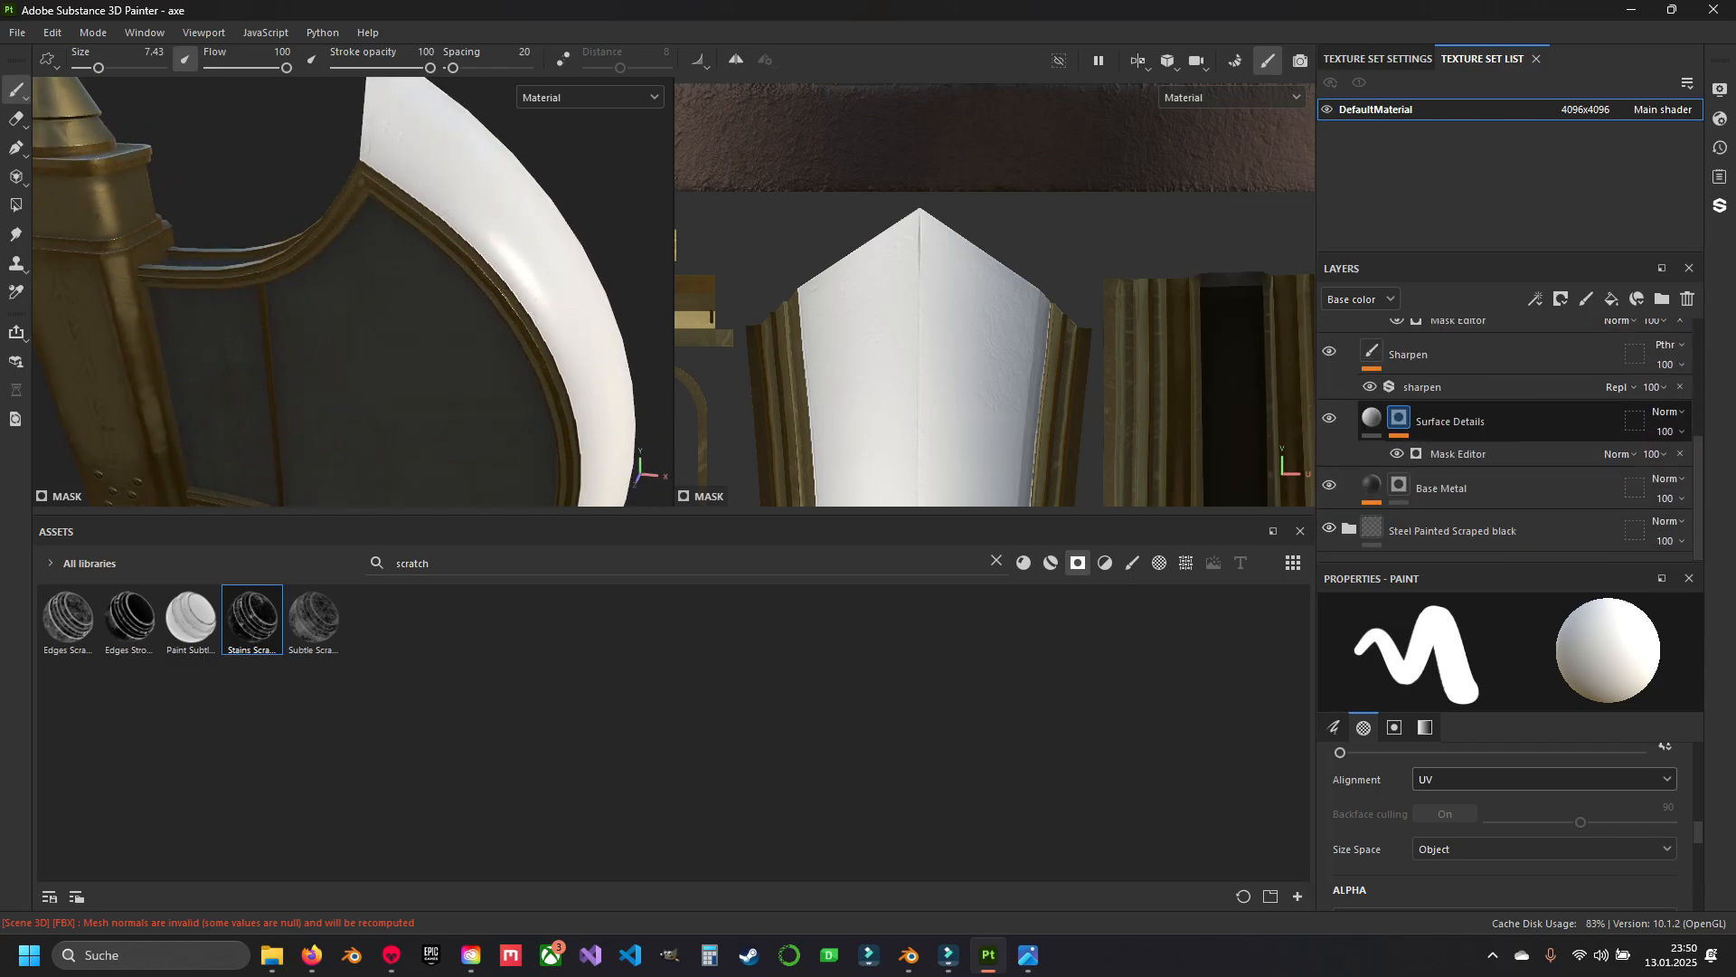
{"action": "right_click", "coordinate": [1399, 486]}
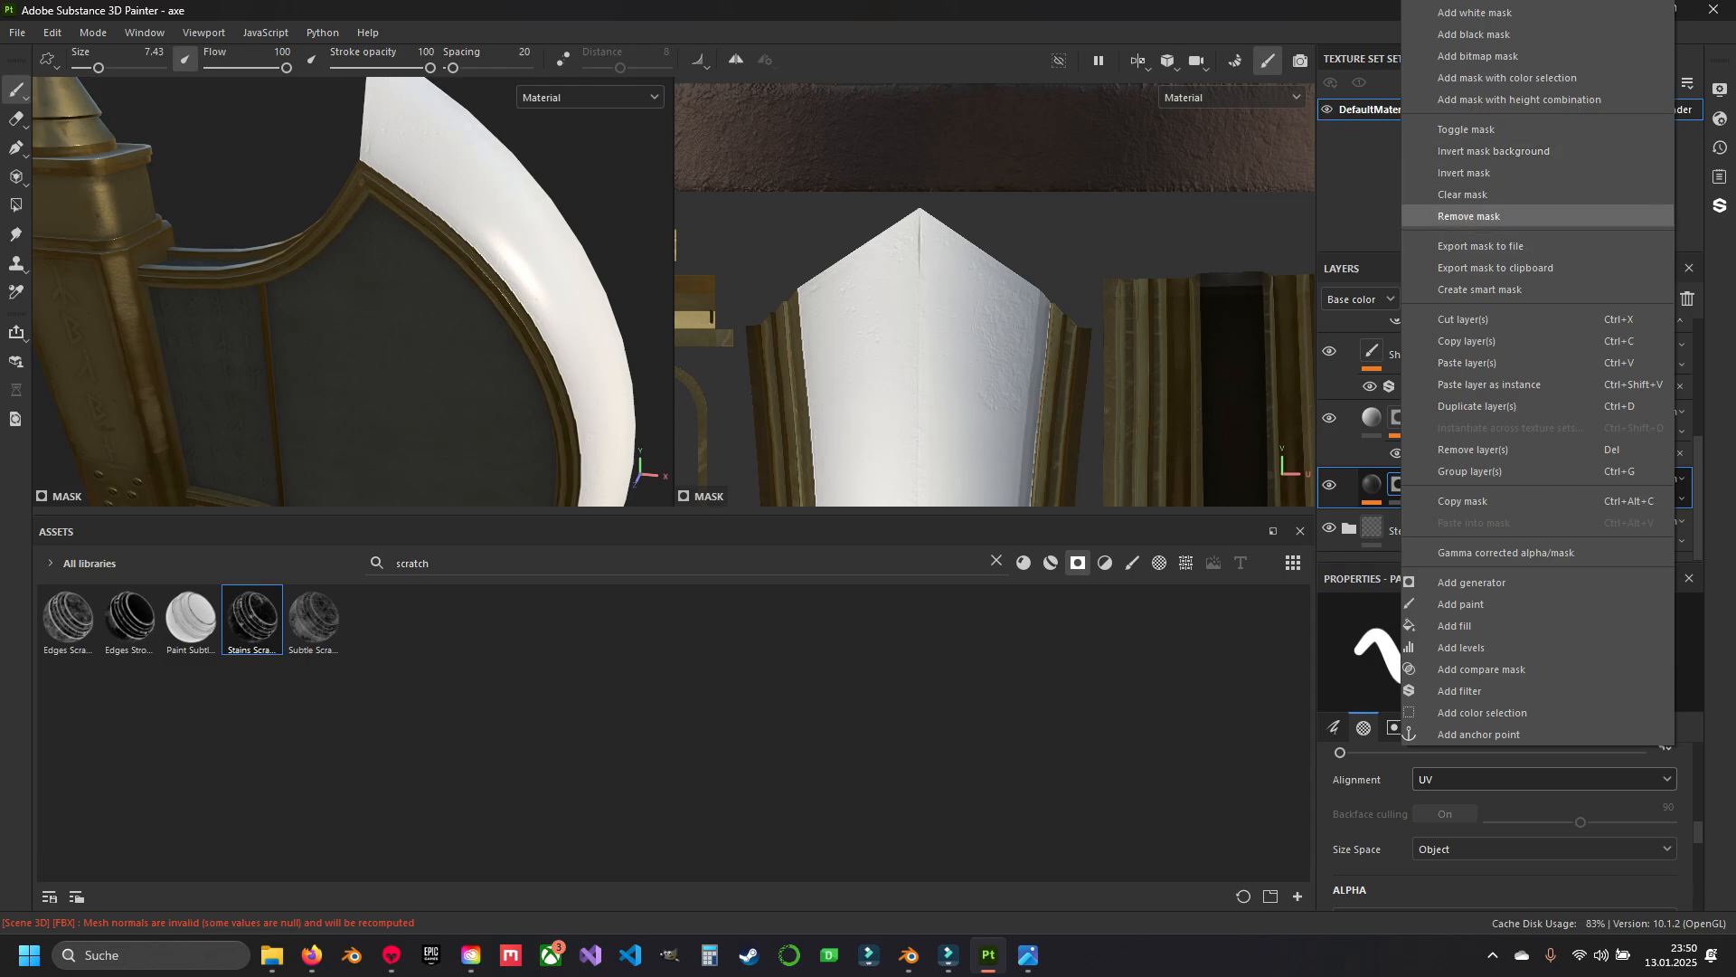
{"action": "left_click", "coordinate": [1483, 216]}
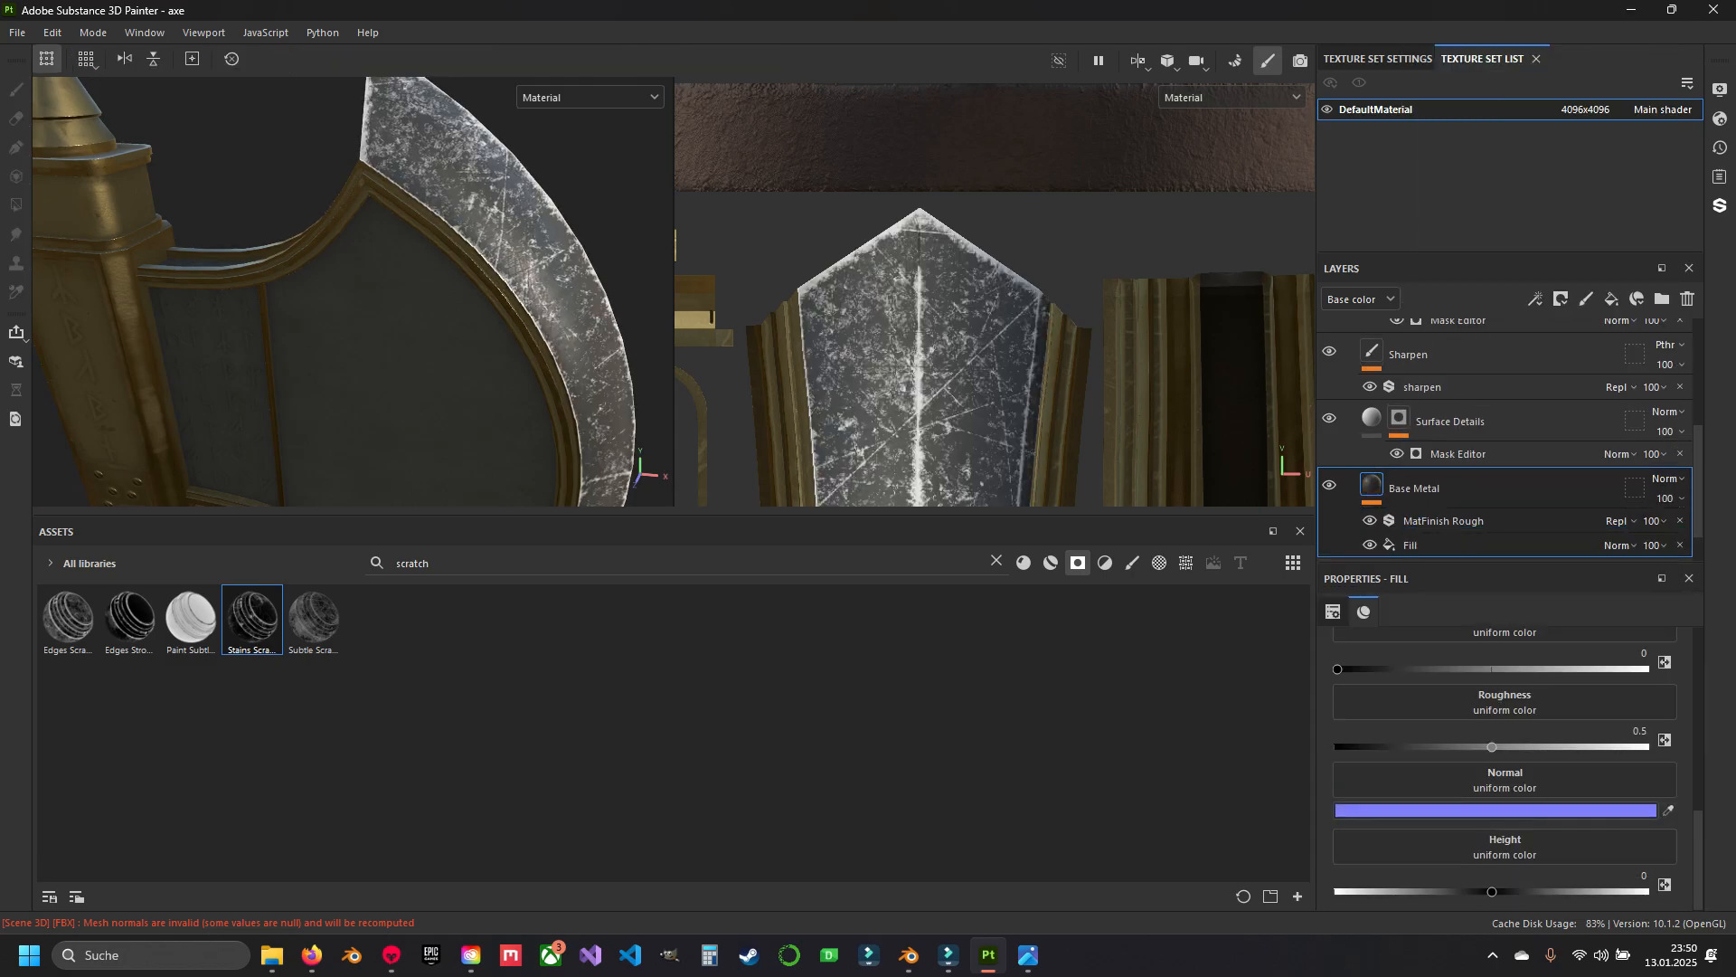
{"action": "mouse_move", "coordinate": [389, 298]}
{"action": "left_mouse_down", "text": "alt"}
{"action": "mouse_move", "coordinate": [262, 294]}
{"action": "mouse_move", "coordinate": [411, 281]}
{"action": "mouse_move", "coordinate": [398, 267]}
{"action": "mouse_move", "coordinate": [452, 282]}
{"action": "mouse_move", "coordinate": [375, 289]}
{"action": "left_mouse_up", "text": "alt"}
{"action": "scroll", "coordinate": [376, 289], "scroll_direction": "up", "scroll_amount": 3}
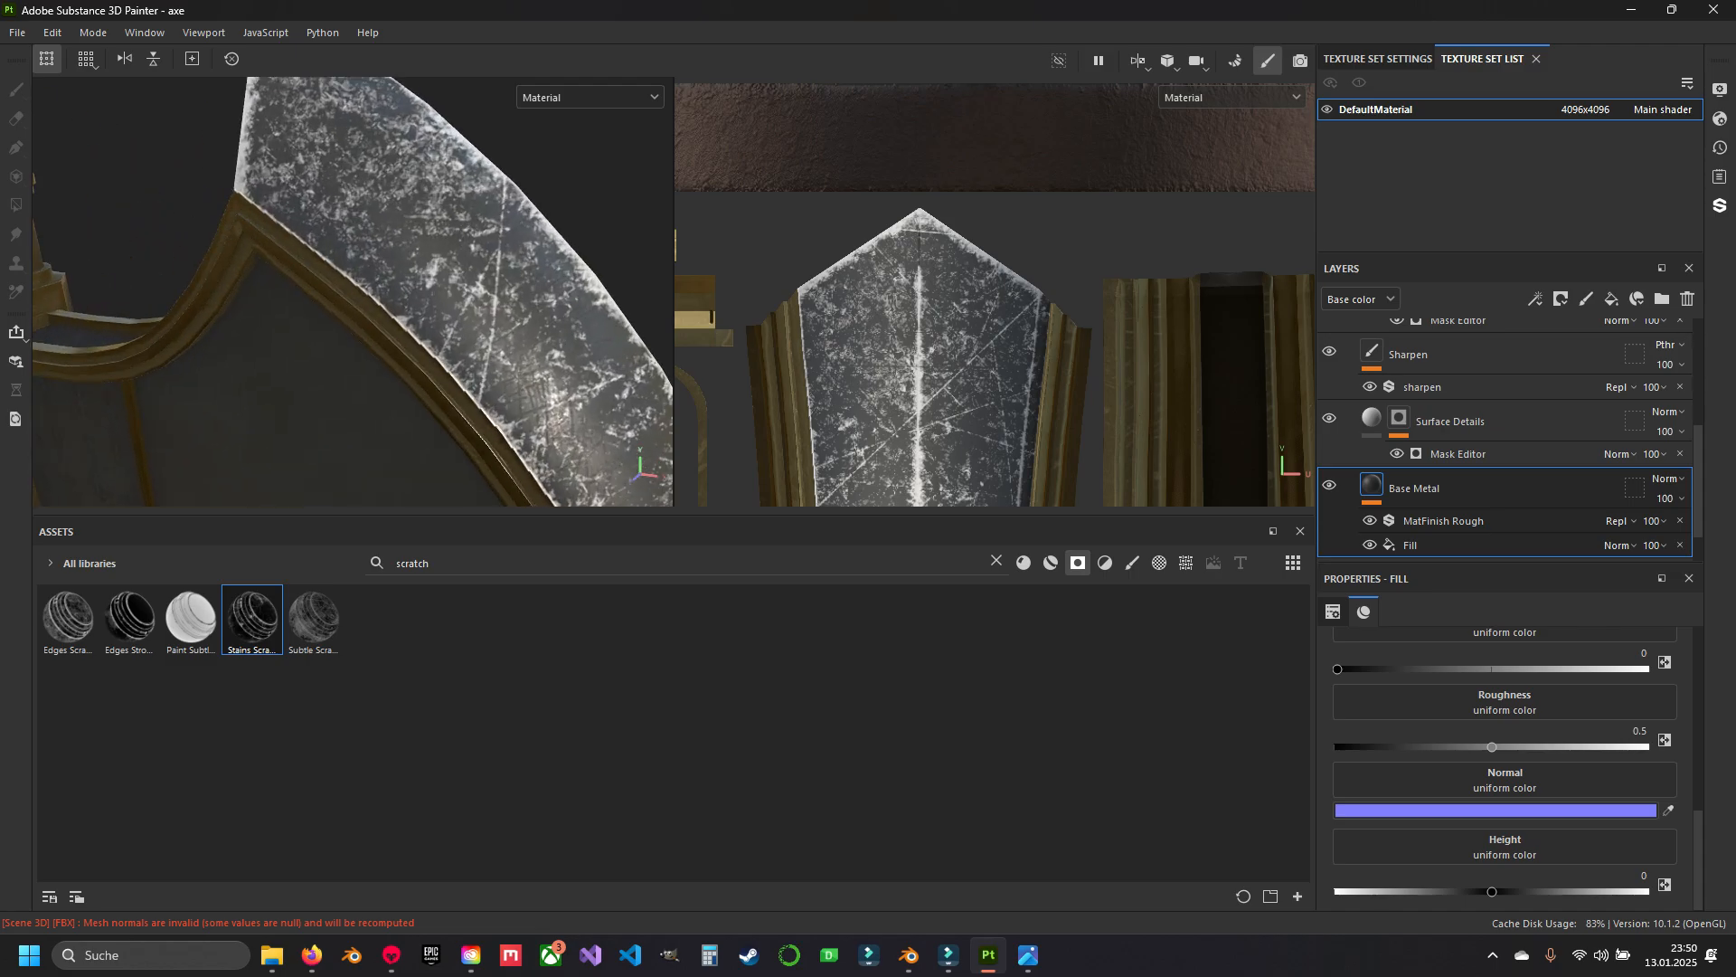
{"action": "scroll", "coordinate": [375, 290], "scroll_direction": "down", "scroll_amount": 5}
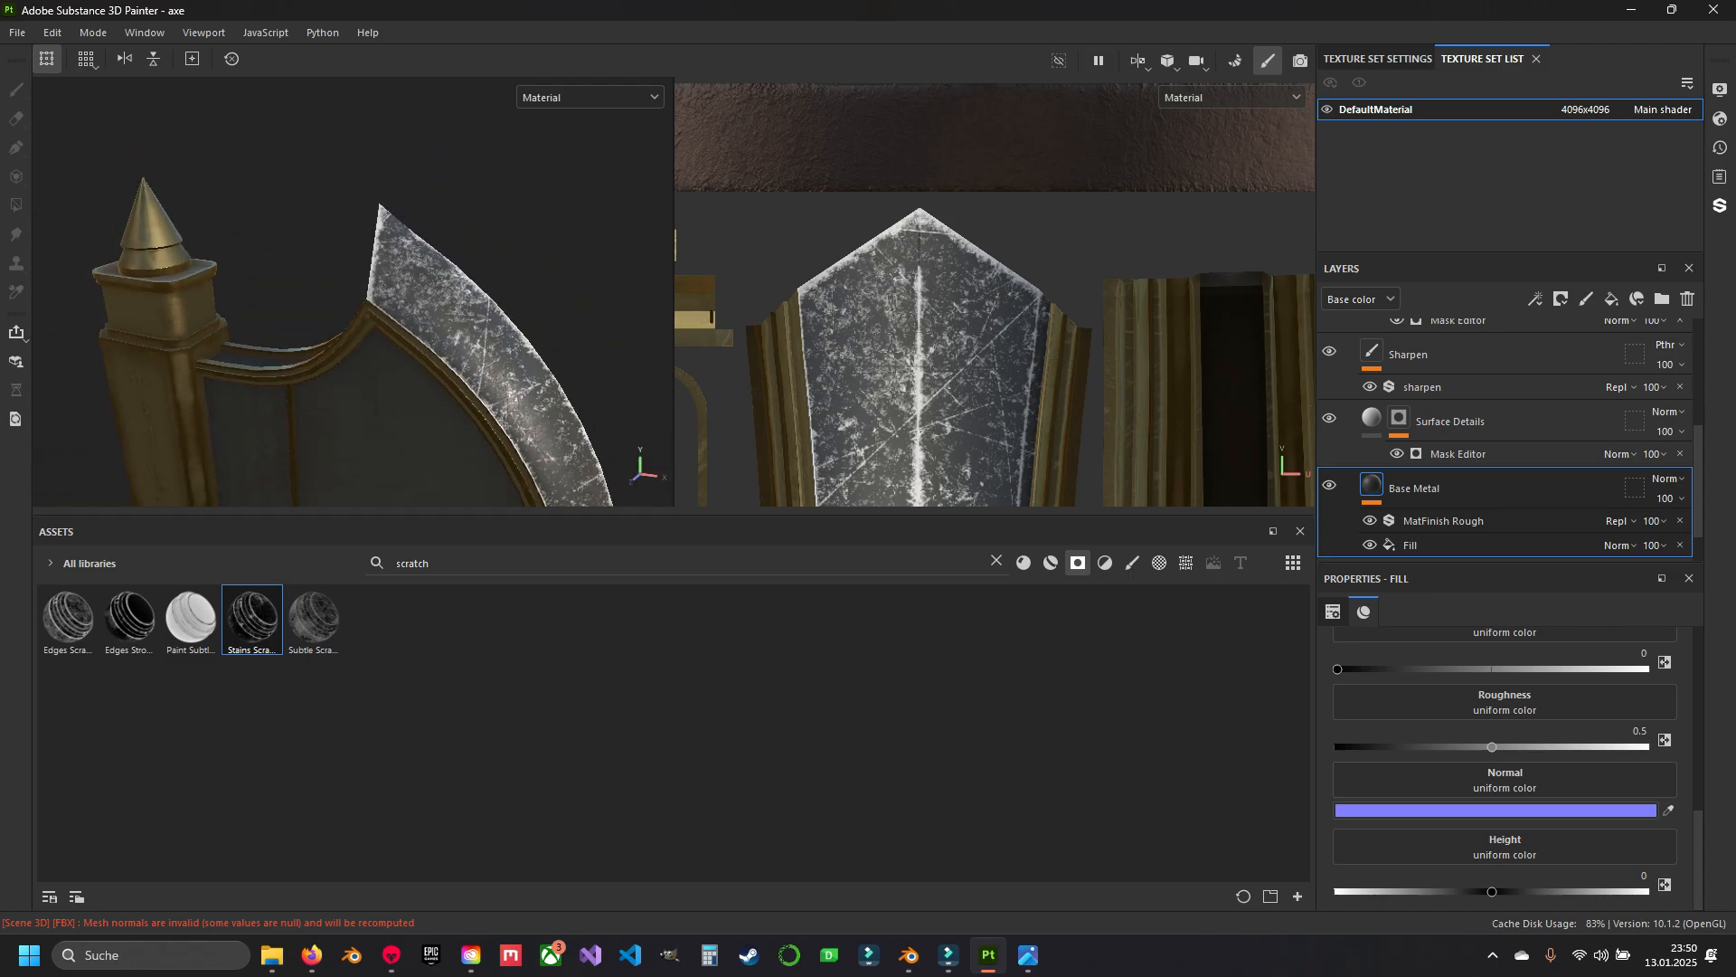
{"action": "middle_click_drag", "start_coordinate": [376, 343], "coordinate": [330, 335], "text": "alt"}
{"action": "scroll", "coordinate": [375, 298], "scroll_direction": "up", "scroll_amount": 5}
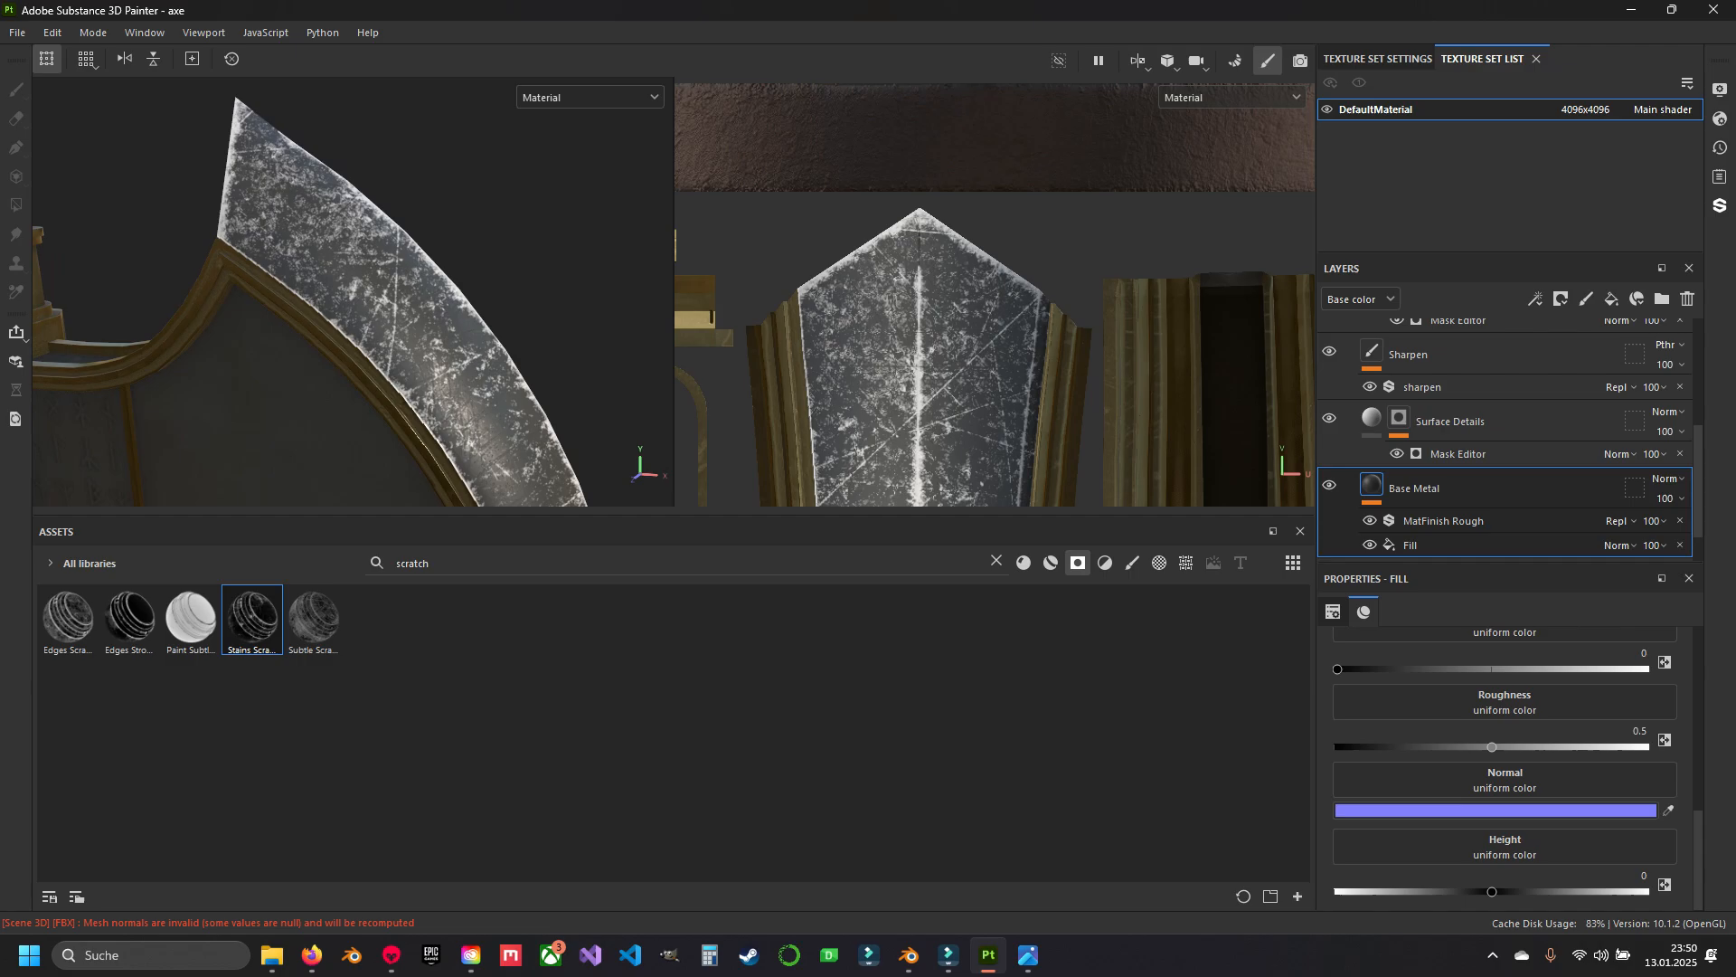
{"action": "scroll", "coordinate": [375, 298], "scroll_direction": "down", "scroll_amount": 1}
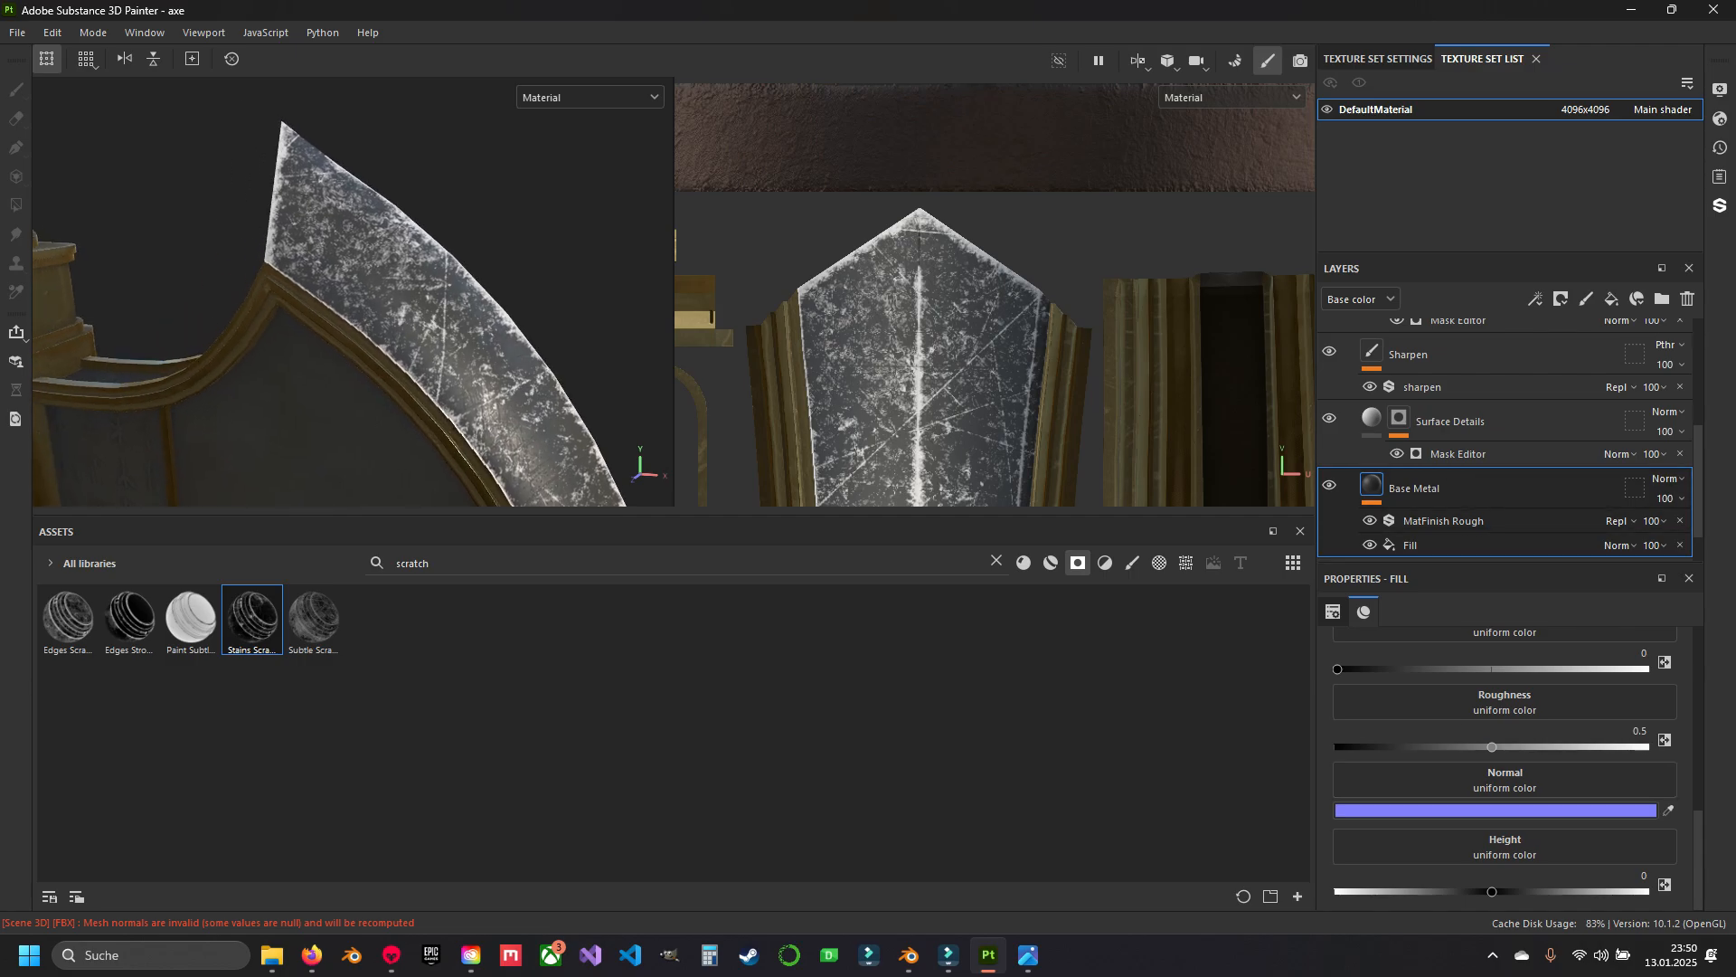
Set the base color of the blade folder's Base Metal layer to mid-grey 7D7D7D.
{"action": "scroll", "coordinate": [1504, 768], "scroll_direction": "up", "scroll_amount": 5}
{"action": "scroll", "coordinate": [1505, 768], "scroll_direction": "down", "scroll_amount": 5}
{"action": "scroll", "coordinate": [1504, 768], "scroll_direction": "up", "scroll_amount": 3}
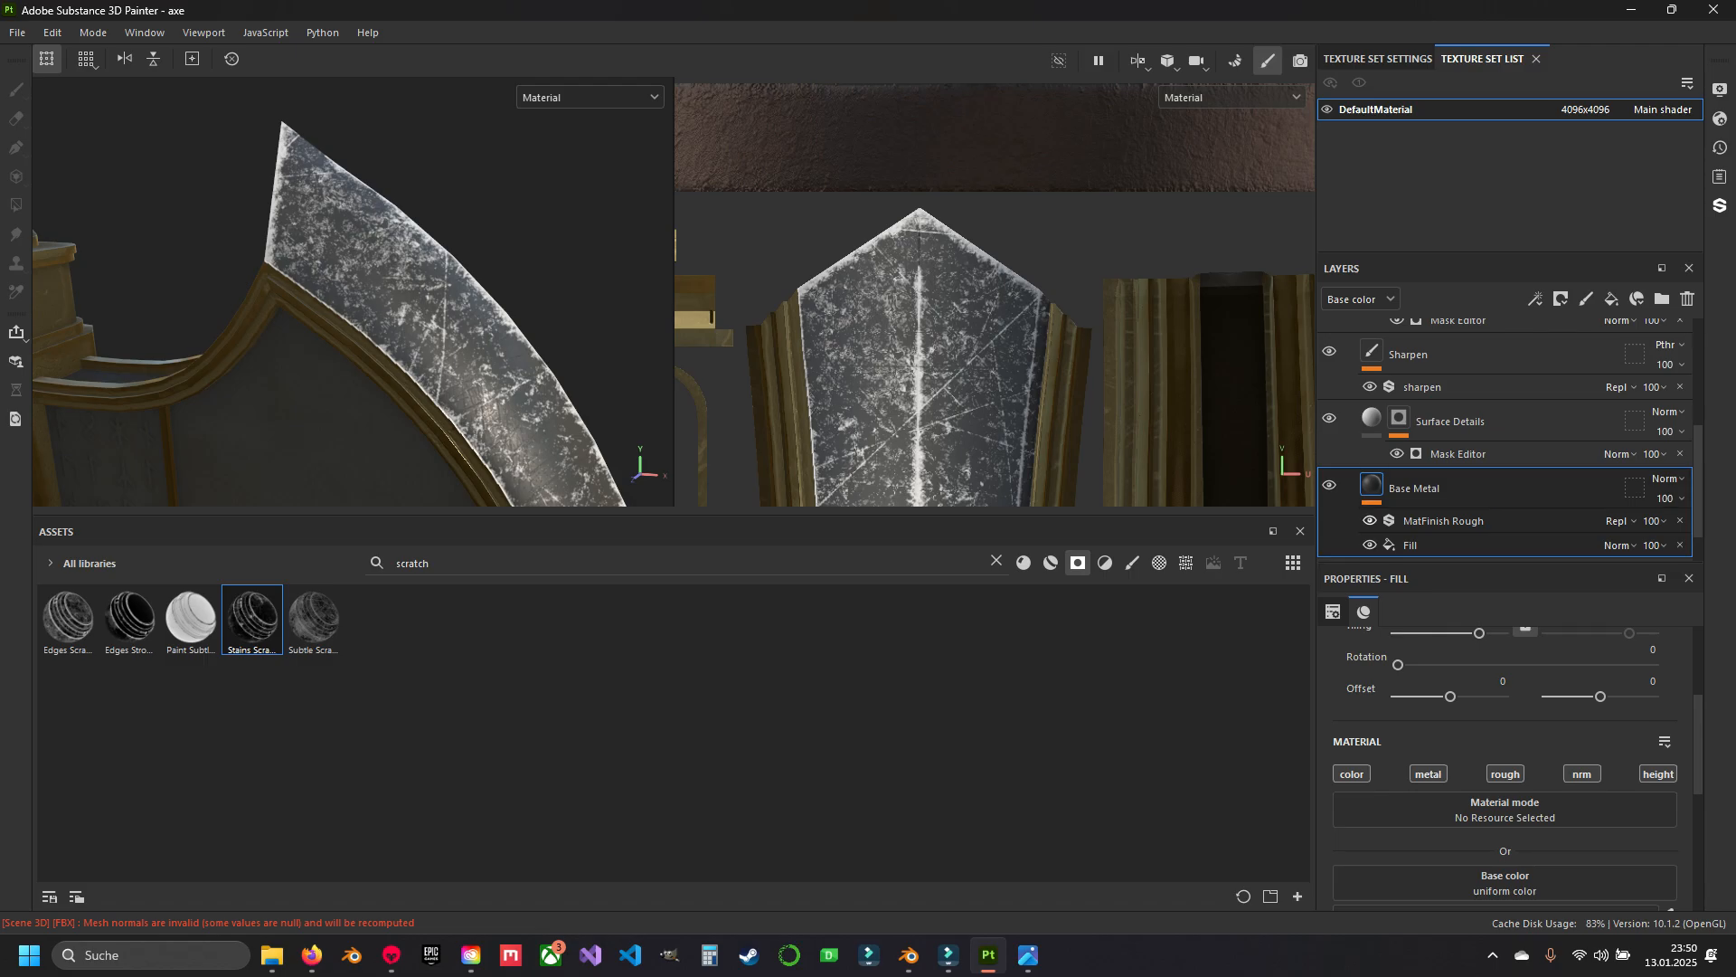
{"action": "scroll", "coordinate": [1505, 768], "scroll_direction": "up", "scroll_amount": 2}
{"action": "scroll", "coordinate": [1505, 768], "scroll_direction": "down", "scroll_amount": 5}
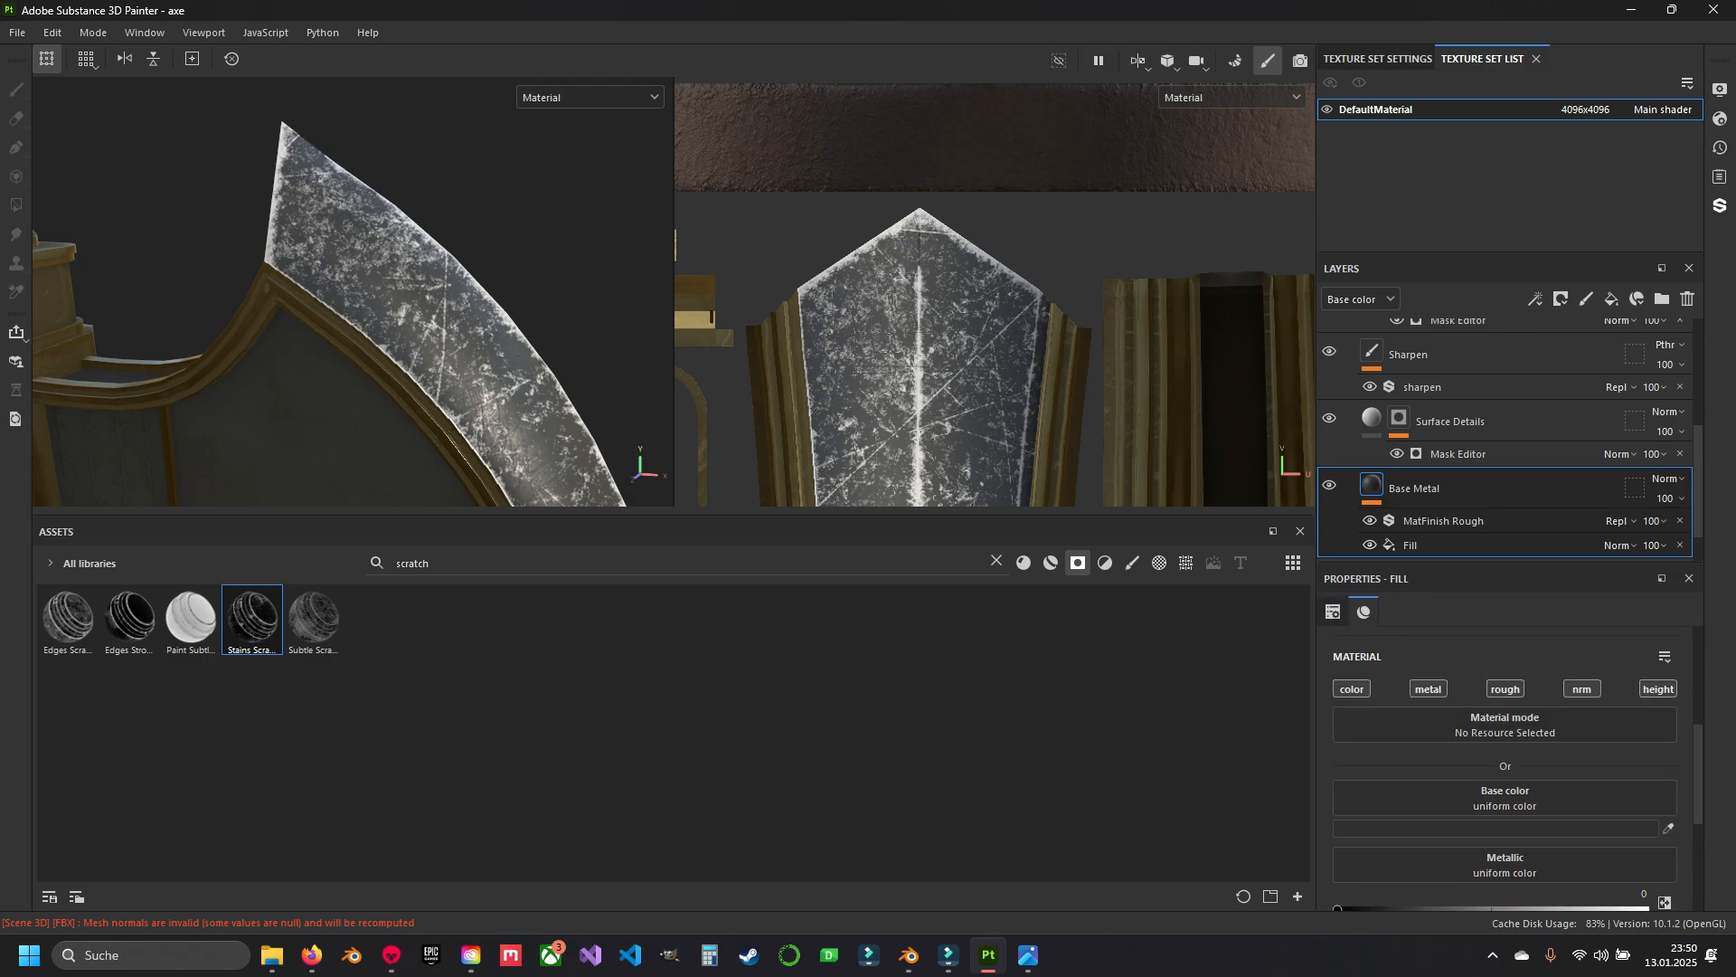
{"action": "left_click", "coordinate": [1496, 719]}
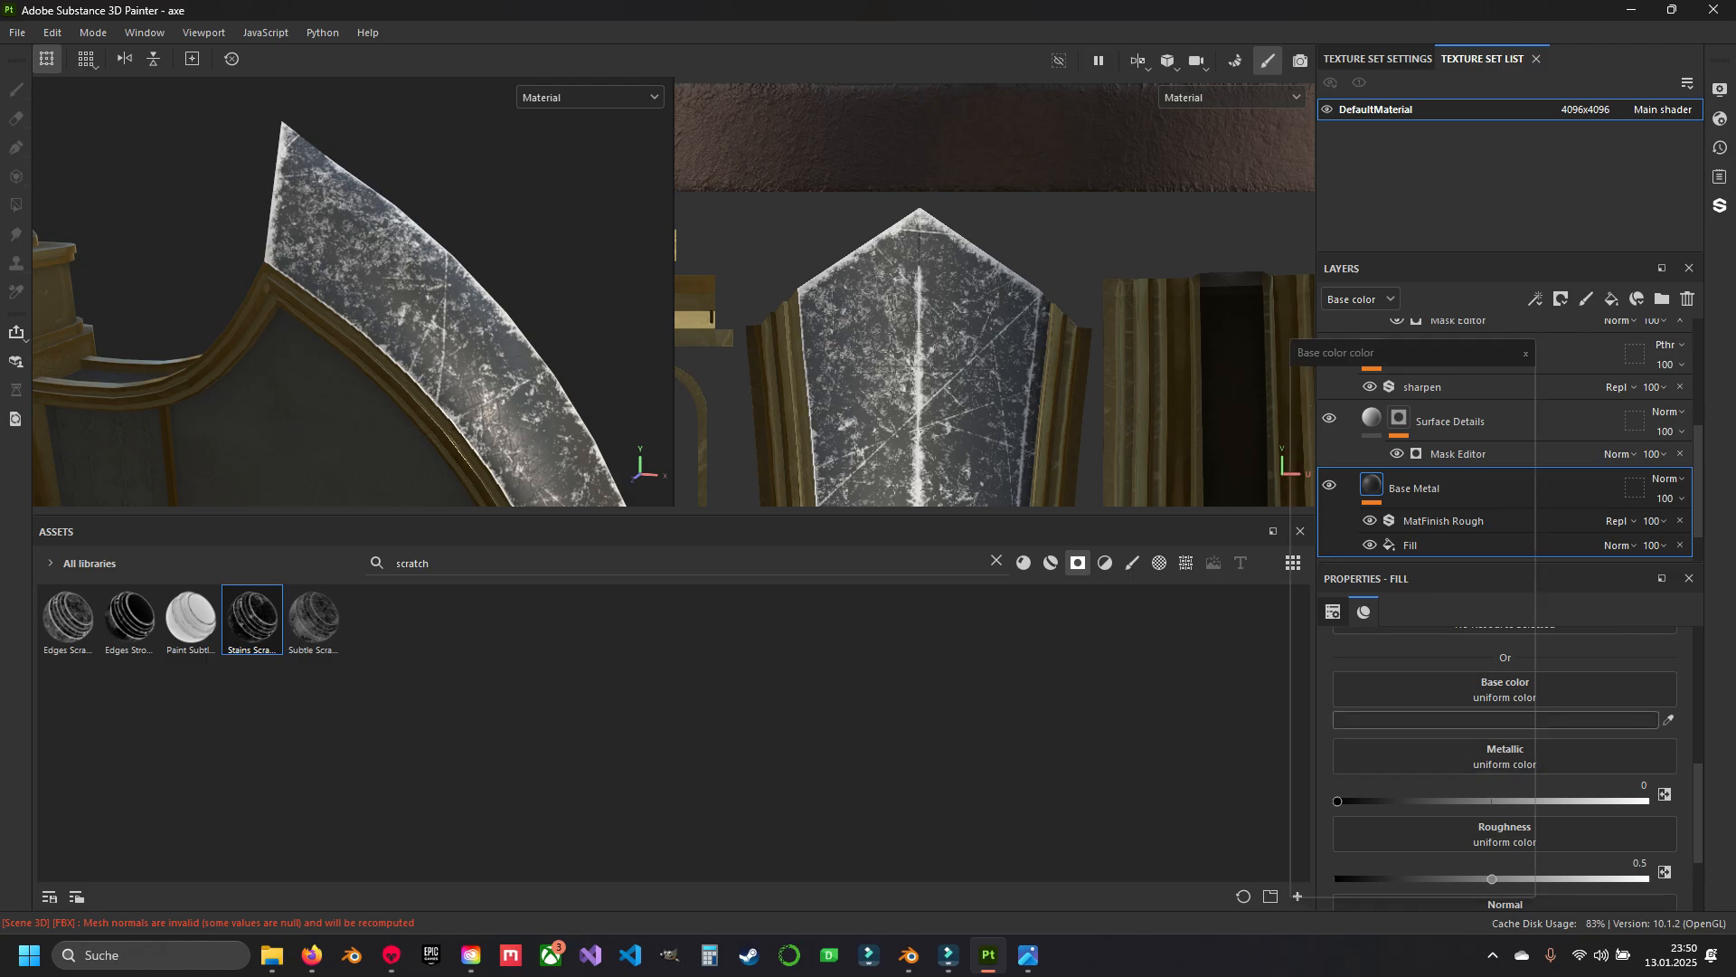
{"action": "mouse_move", "coordinate": [1304, 515]}
{"action": "left_mouse_down"}
{"action": "mouse_move", "coordinate": [1305, 489]}
{"action": "mouse_move", "coordinate": [1305, 519]}
{"action": "left_mouse_up"}
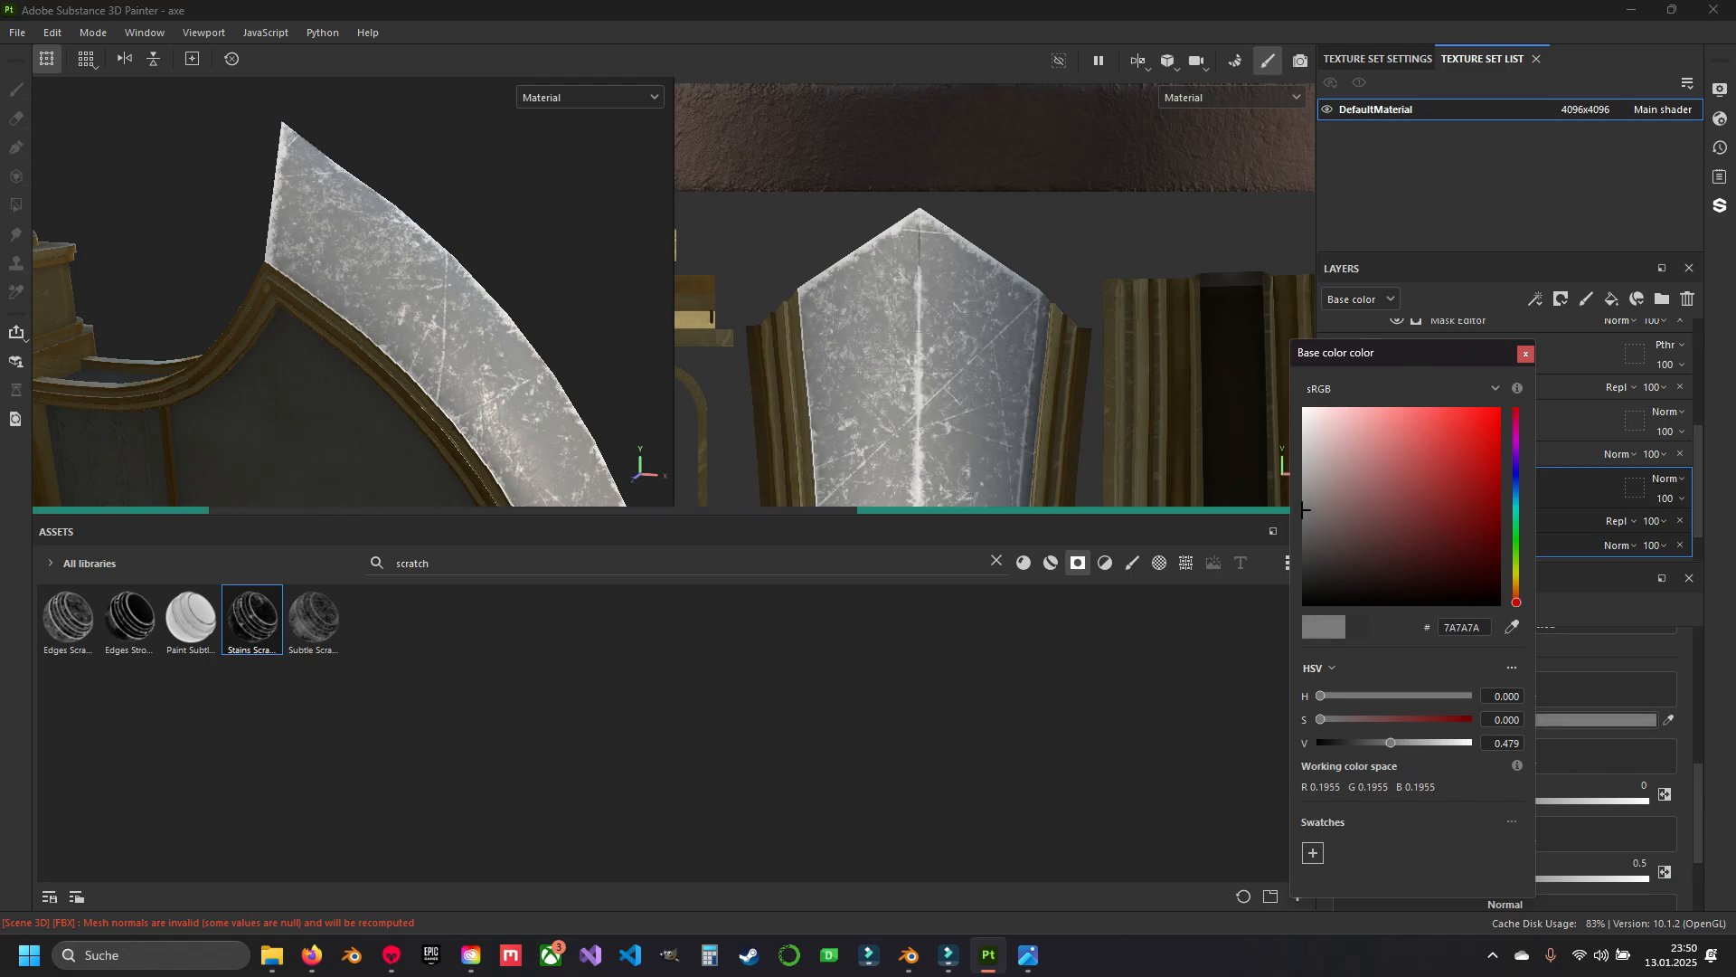
{"action": "left_click_drag", "start_coordinate": [1303, 508], "coordinate": [1303, 507]}
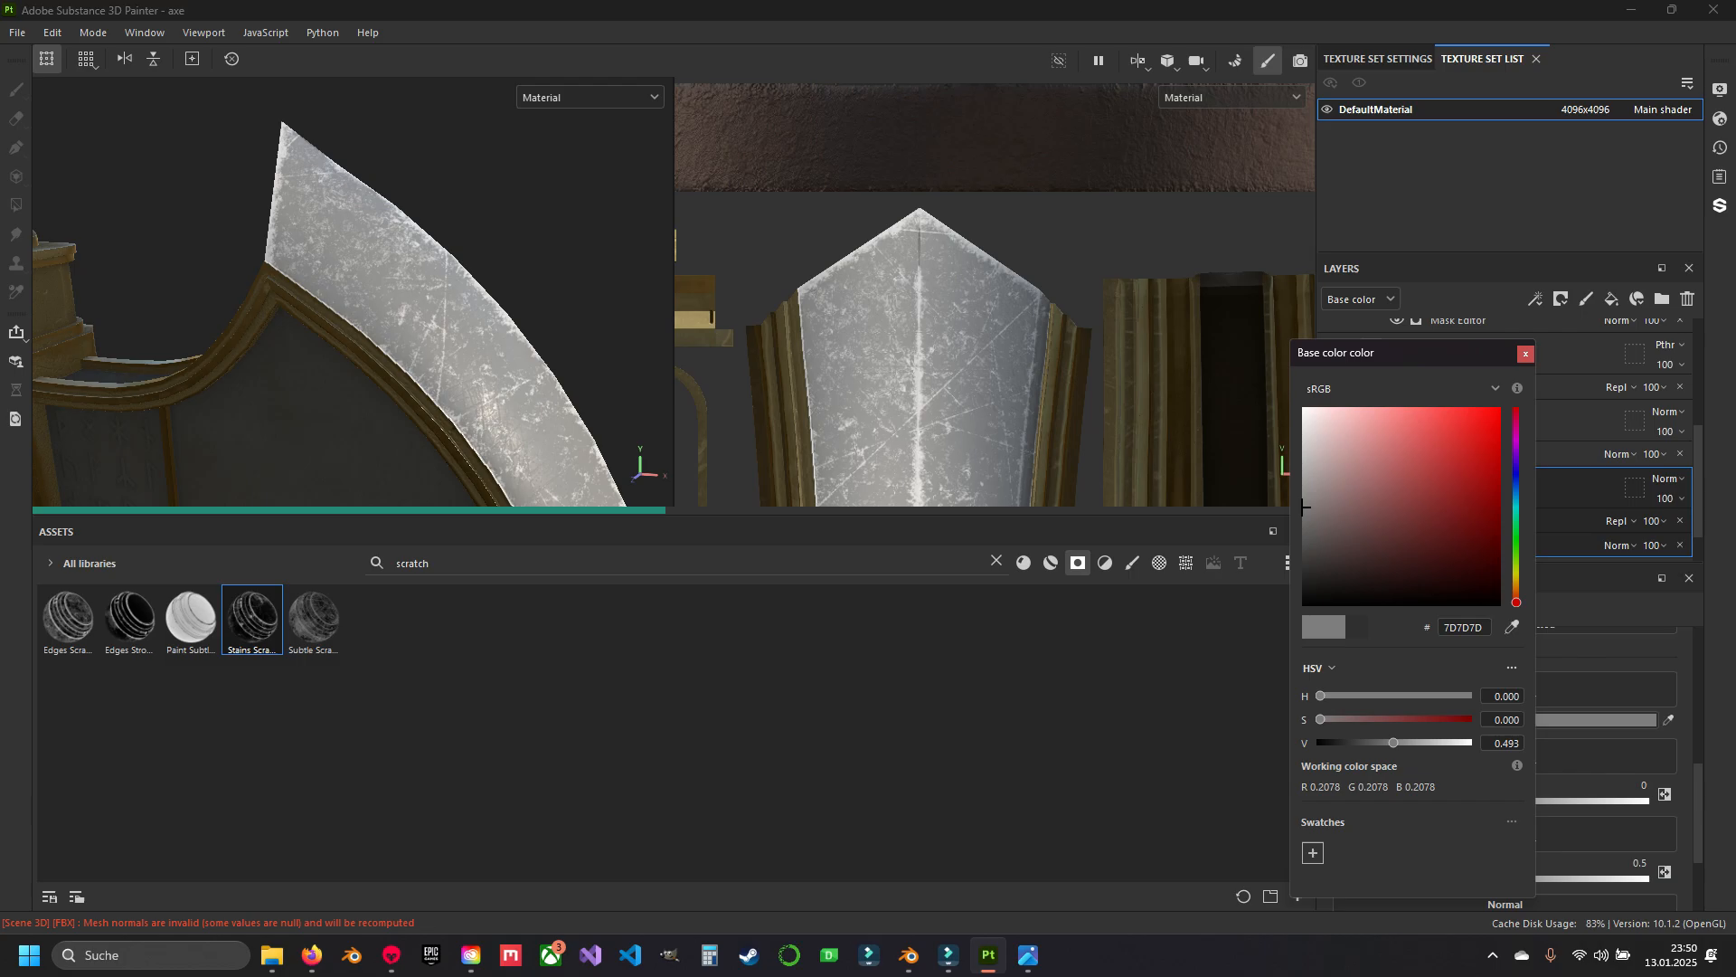
{"action": "mouse_move", "coordinate": [407, 298]}
{"action": "left_mouse_down", "text": "alt"}
{"action": "mouse_move", "coordinate": [552, 312]}
{"action": "mouse_move", "coordinate": [389, 317]}
{"action": "left_mouse_up", "text": "alt"}
{"action": "middle_click_drag", "start_coordinate": [389, 317], "coordinate": [347, 259], "text": "alt"}
{"action": "left_click", "coordinate": [1526, 354]}
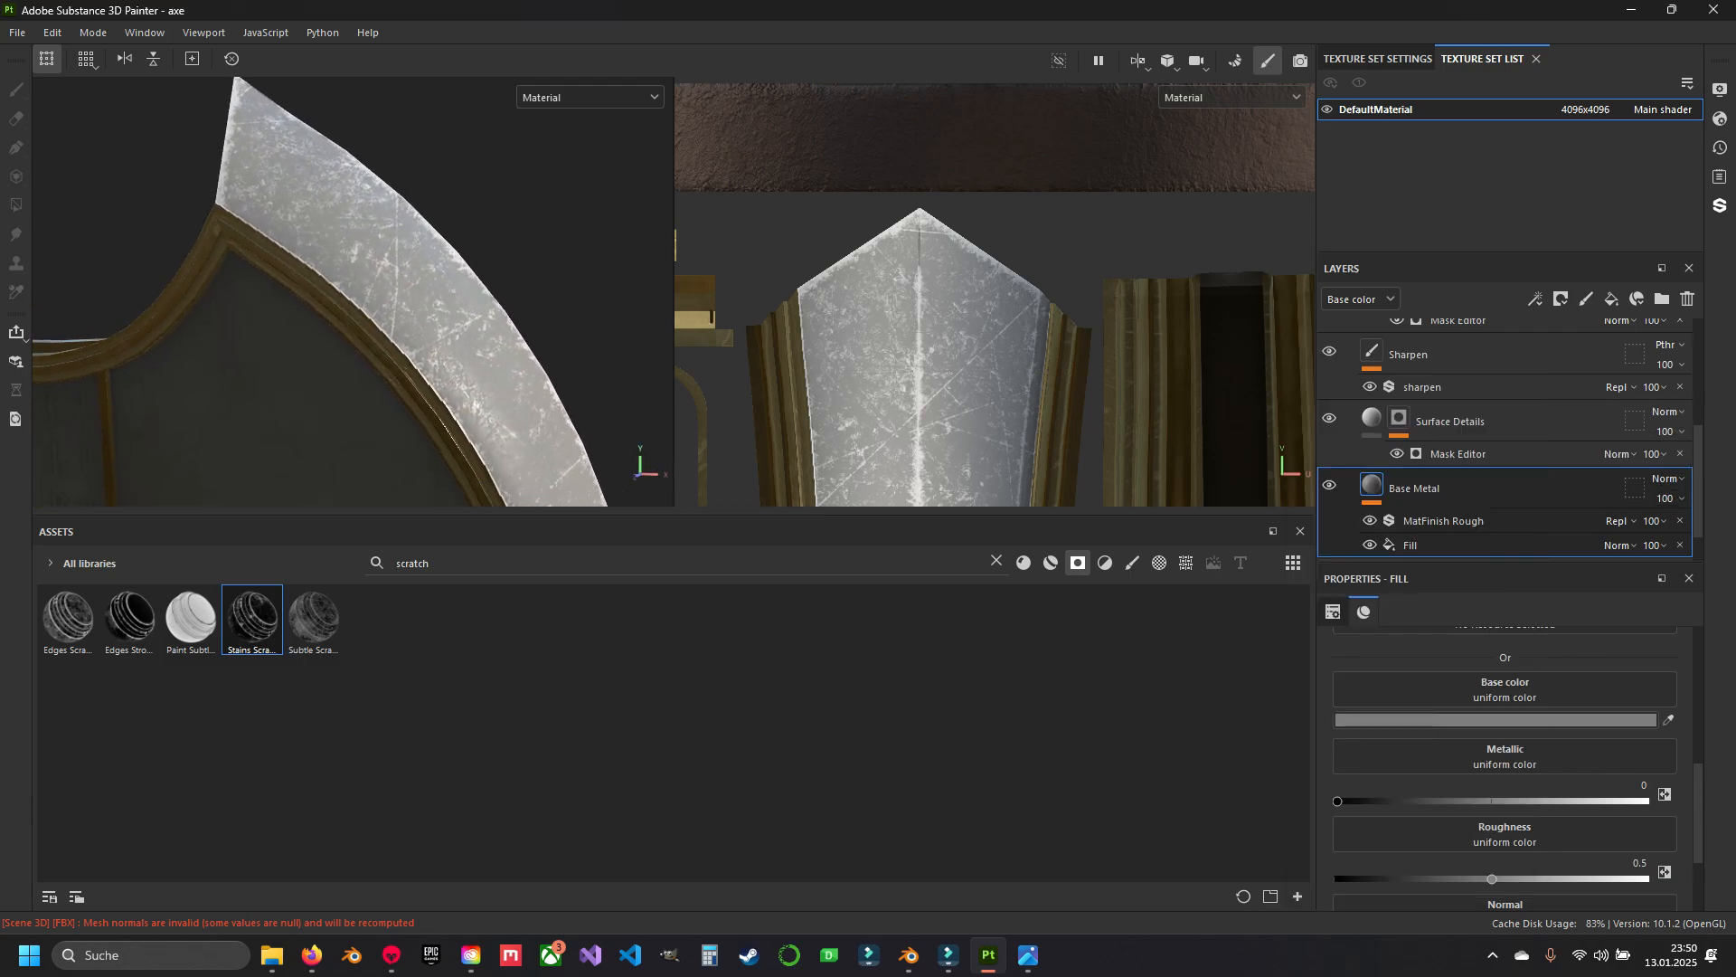
Examine the grey metal on the blade edge from several angles, along its length and near the tip.
{"action": "scroll", "coordinate": [361, 298], "scroll_direction": "down", "scroll_amount": 2}
{"action": "left_click_drag", "start_coordinate": [362, 299], "coordinate": [293, 312], "text": "alt"}
{"action": "middle_click_drag", "start_coordinate": [294, 312], "coordinate": [334, 204], "text": "alt"}
{"action": "left_click_drag", "start_coordinate": [335, 203], "coordinate": [384, 217], "text": "alt"}
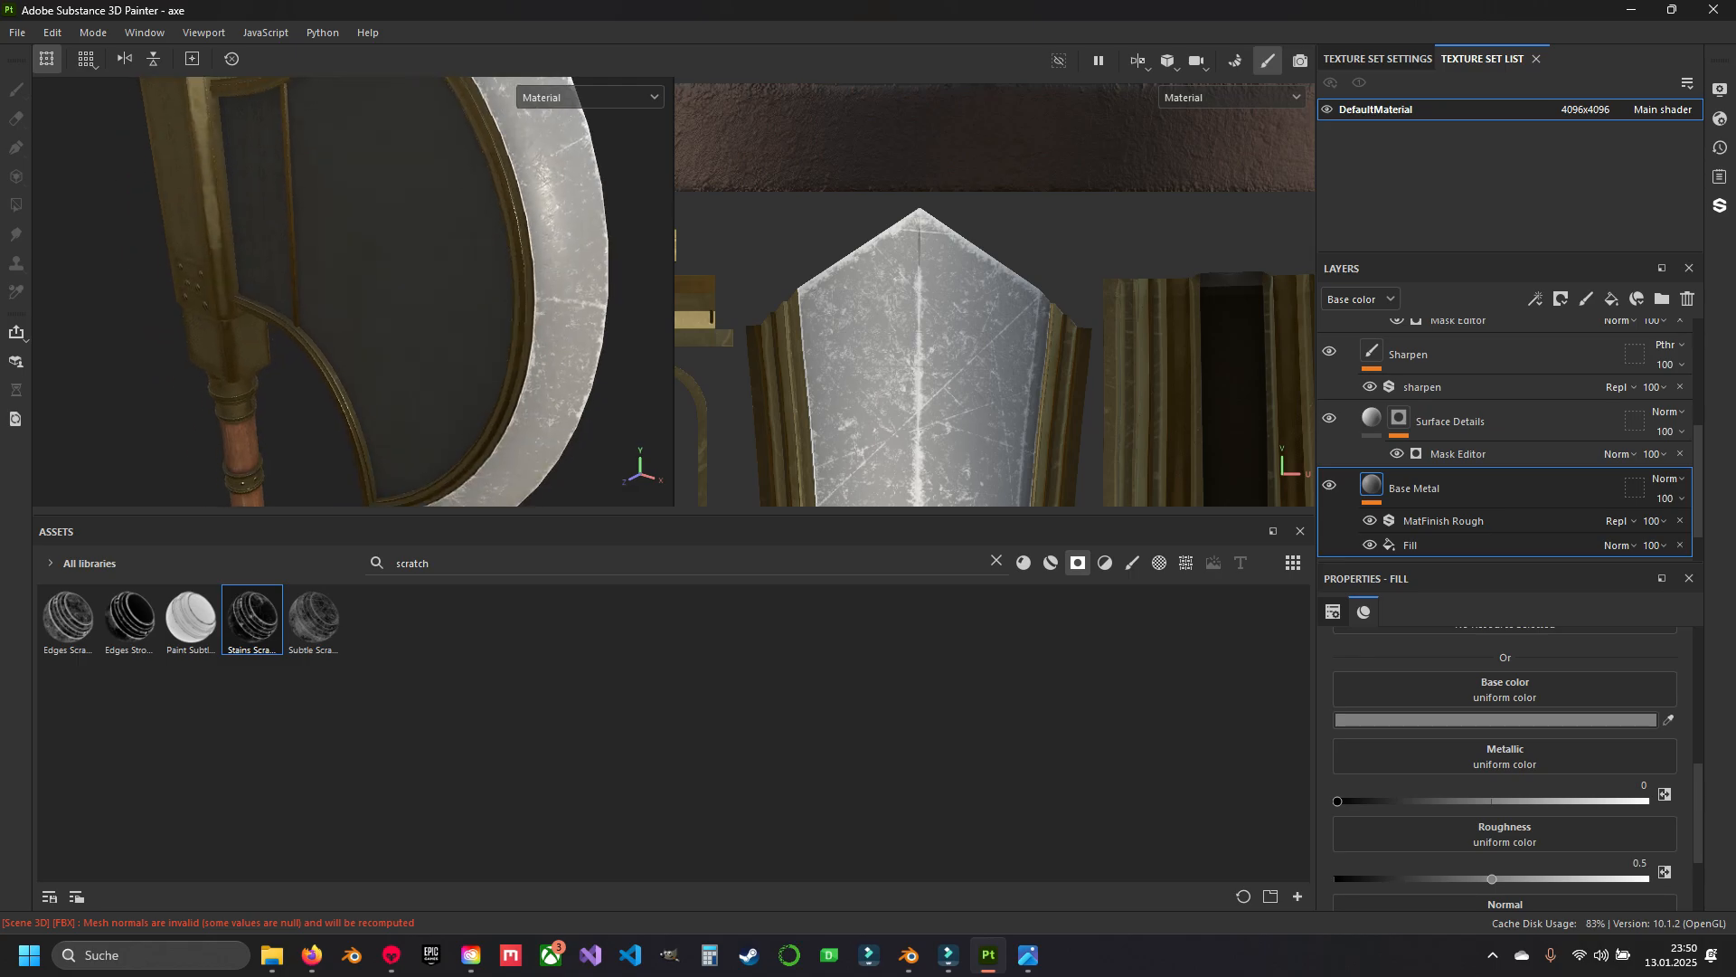
{"action": "middle_click_drag", "start_coordinate": [385, 217], "coordinate": [398, 371], "text": "alt"}
{"action": "left_click_drag", "start_coordinate": [398, 371], "coordinate": [443, 362], "text": "alt"}
{"action": "scroll", "coordinate": [389, 298], "scroll_direction": "up", "scroll_amount": 3}
{"action": "middle_click_drag", "start_coordinate": [389, 298], "coordinate": [305, 276], "text": "alt"}
Set the base color of the scratches layer in the Steel Painted blade folder to dark grey and inspect the blade edge.
{"action": "scroll", "coordinate": [1464, 457], "scroll_direction": "up", "scroll_amount": 1}
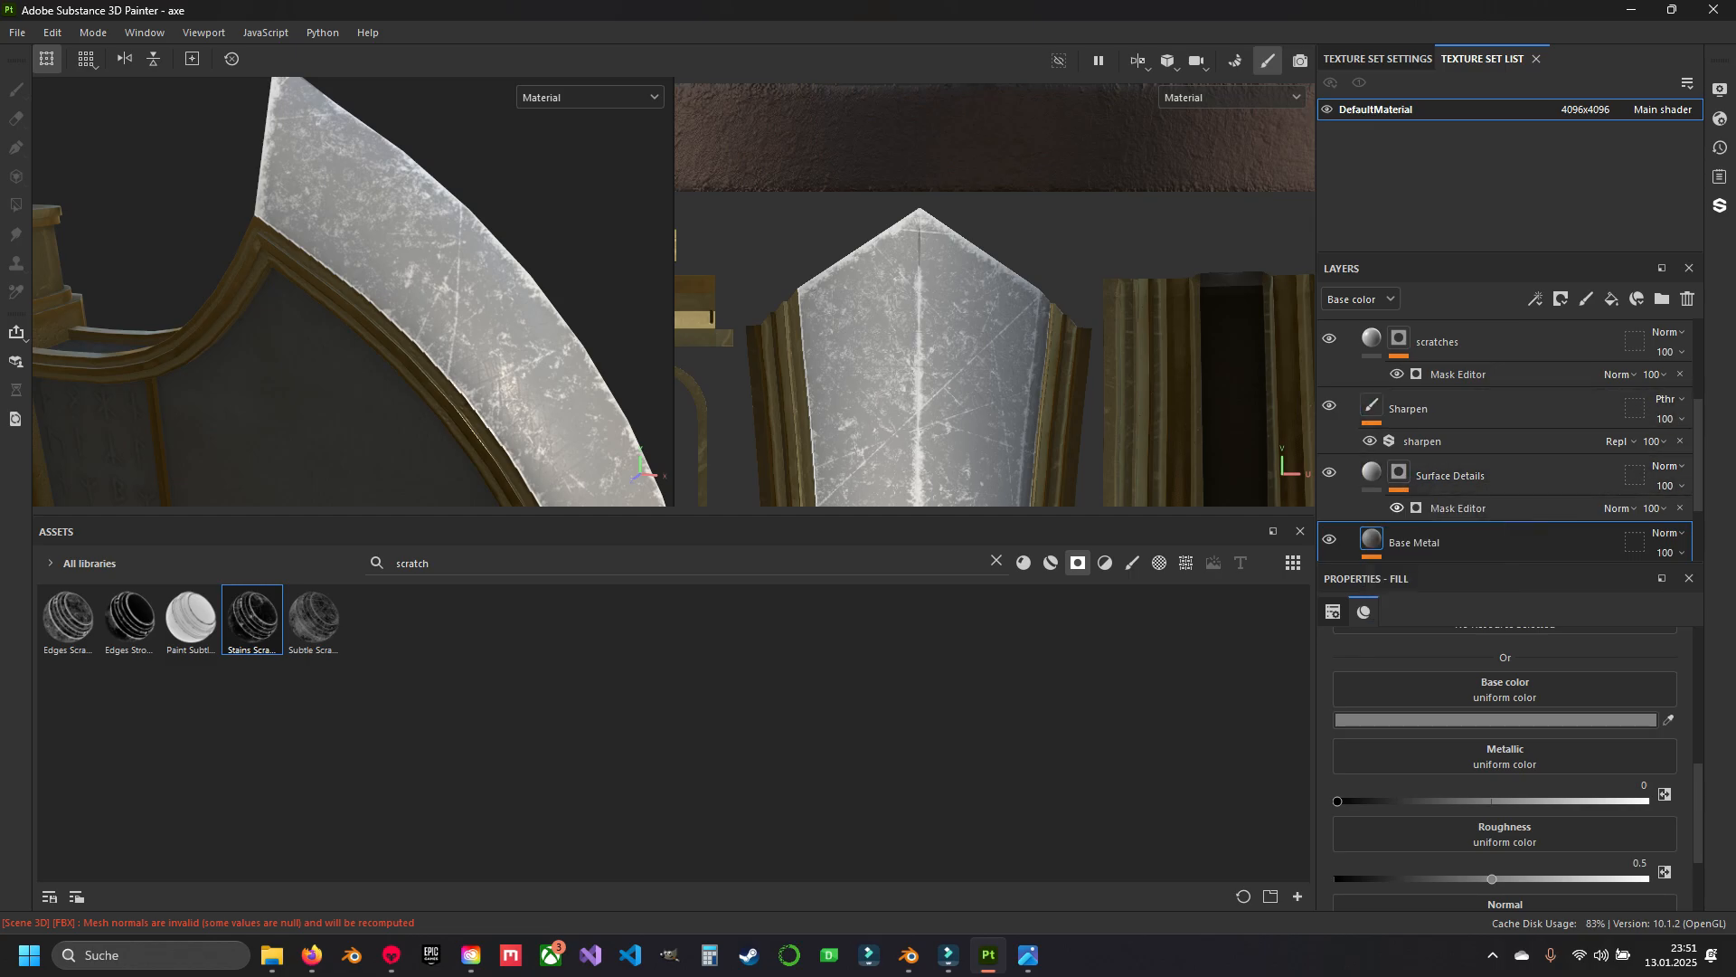
{"action": "scroll", "coordinate": [1510, 439], "scroll_direction": "up", "scroll_amount": 1}
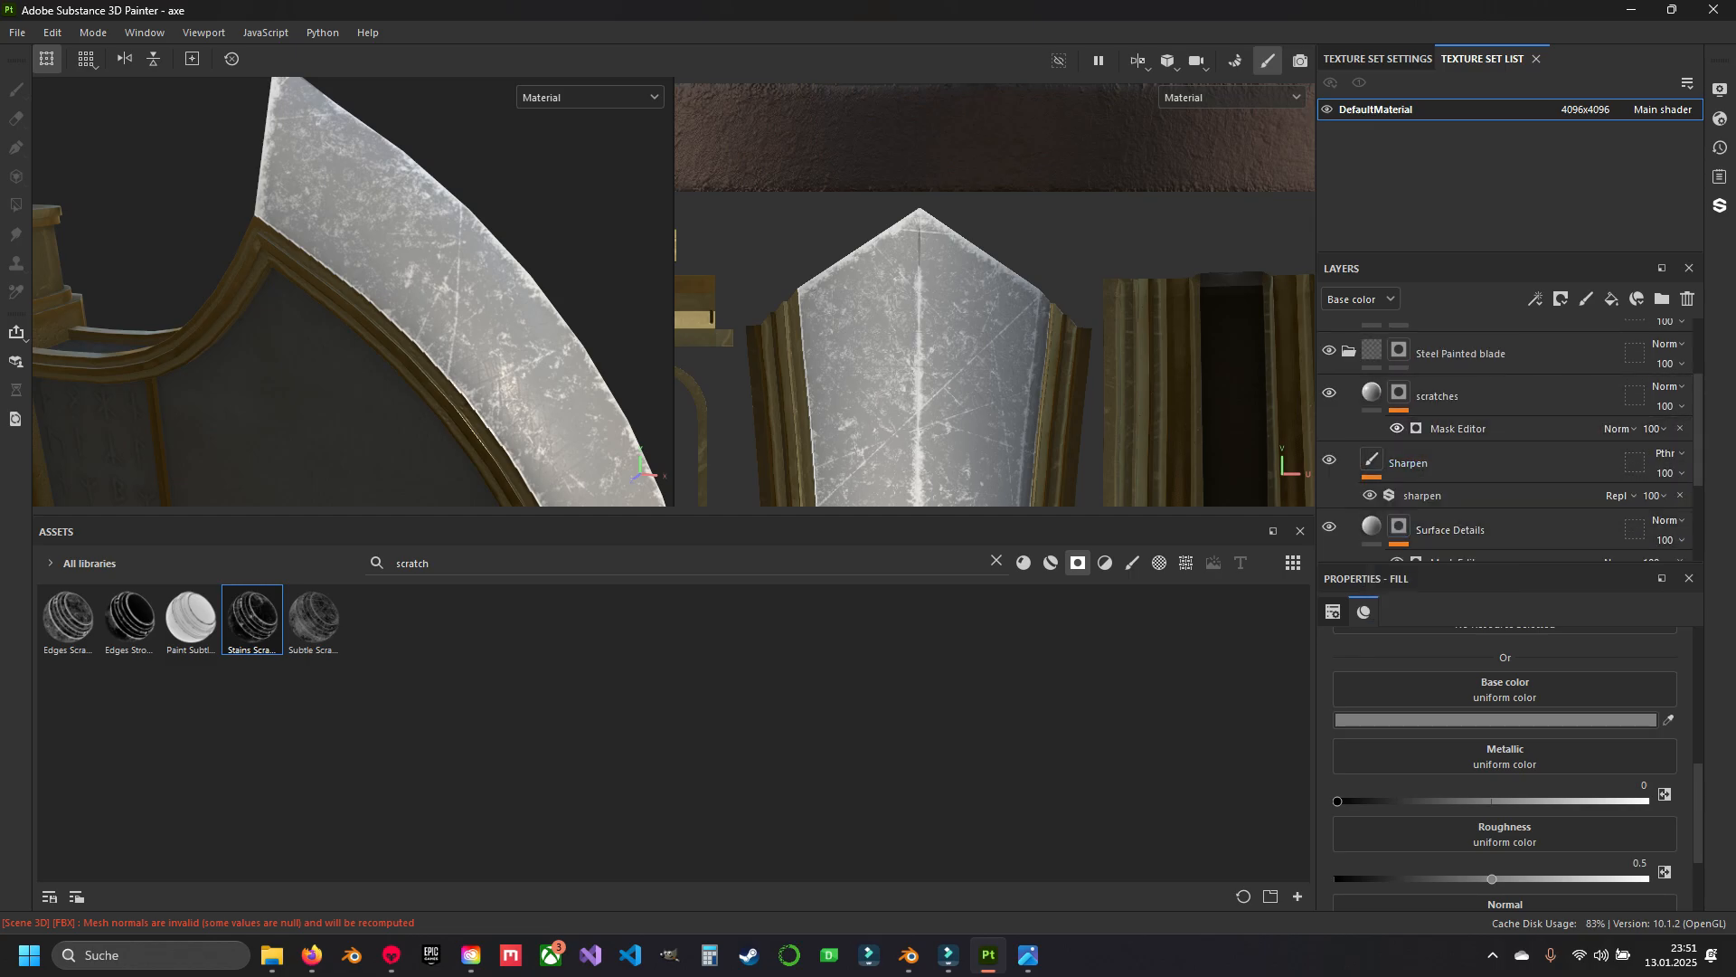
{"action": "left_click", "coordinate": [1372, 393]}
{"action": "left_click", "coordinate": [1413, 720]}
{"action": "left_click_drag", "start_coordinate": [1311, 533], "coordinate": [1303, 572]}
{"action": "left_click", "coordinate": [533, 308]}
{"action": "scroll", "coordinate": [452, 308], "scroll_direction": "down", "scroll_amount": 4}
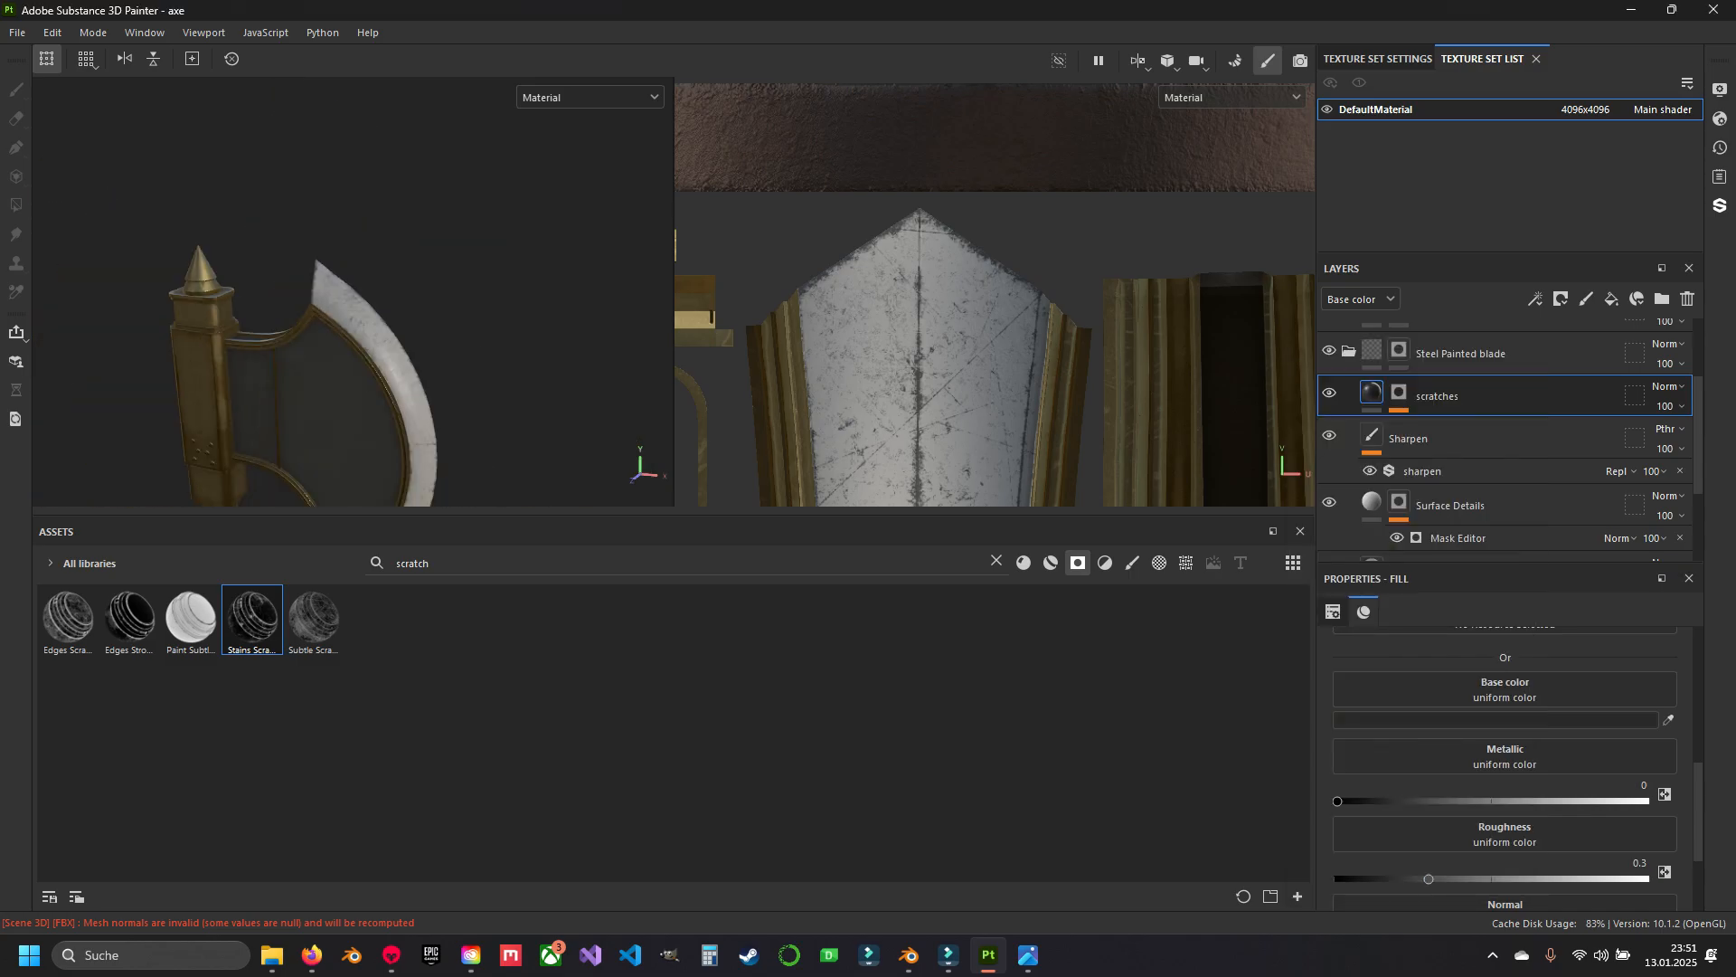
{"action": "left_click_drag", "start_coordinate": [452, 307], "coordinate": [407, 321], "text": "alt"}
{"action": "scroll", "coordinate": [425, 307], "scroll_direction": "up", "scroll_amount": 3}
{"action": "scroll", "coordinate": [425, 308], "scroll_direction": "up", "scroll_amount": 2}
{"action": "scroll", "coordinate": [425, 307], "scroll_direction": "down", "scroll_amount": 3}
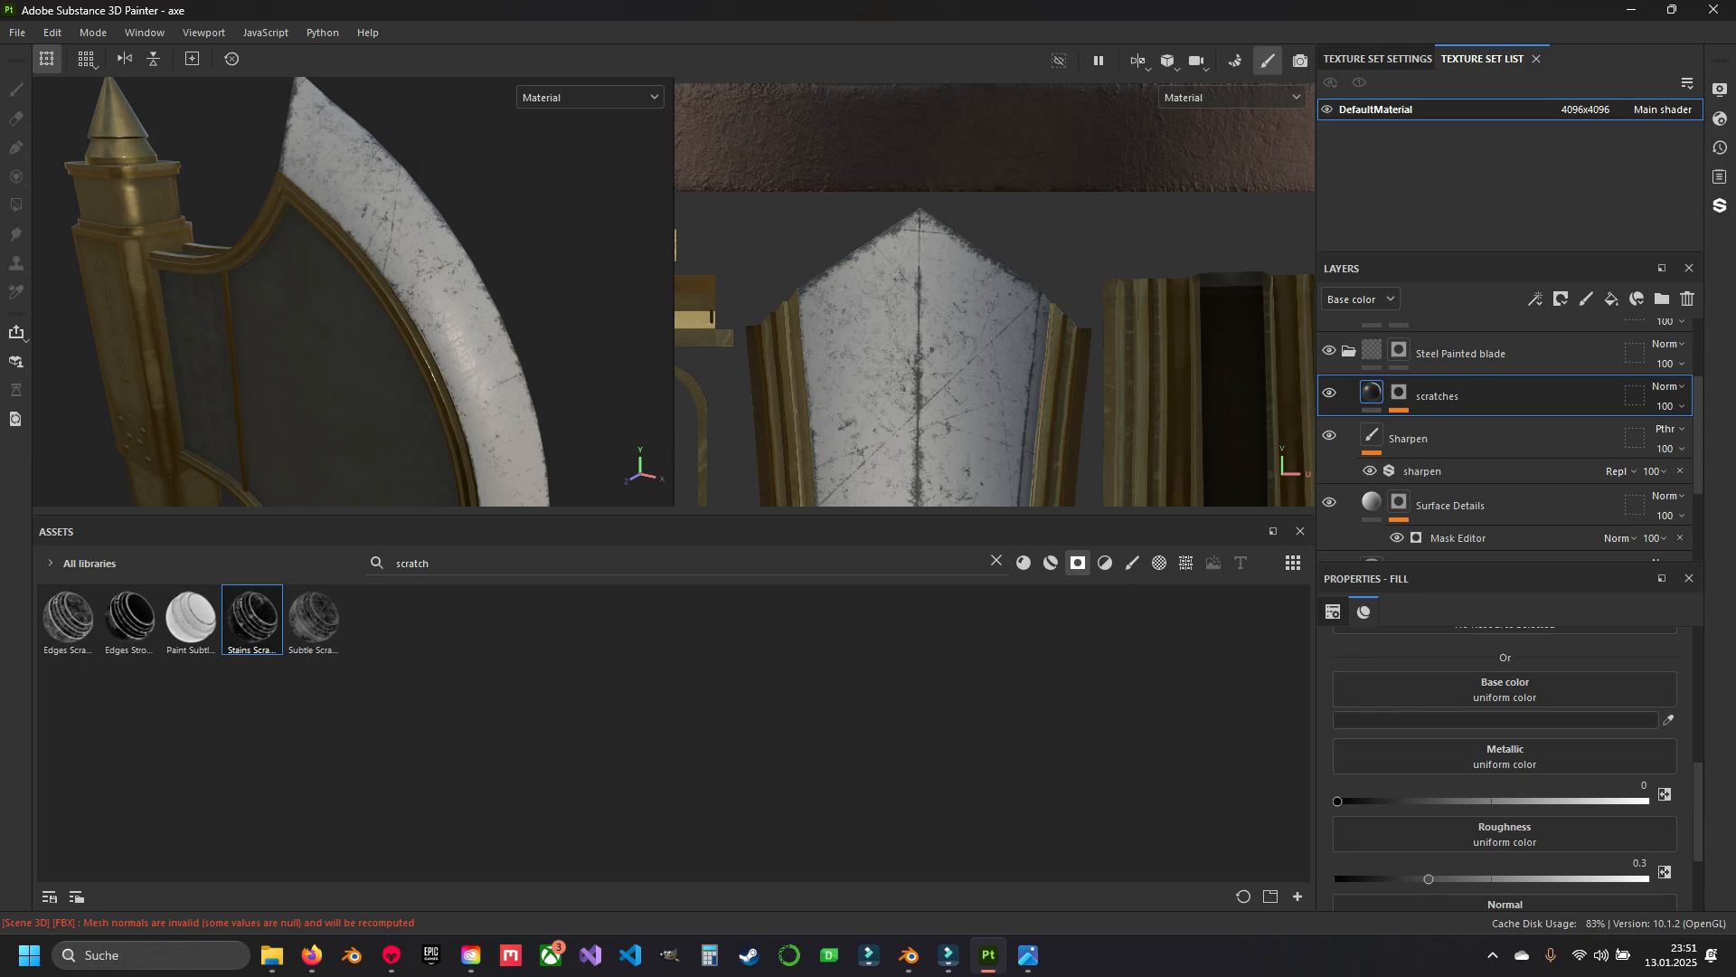
Set the base color of the Base Metal layer in the Steel Painted blade folder to dark grey 565656.
{"action": "scroll", "coordinate": [1447, 470], "scroll_direction": "down", "scroll_amount": 3}
{"action": "left_click", "coordinate": [1372, 436]}
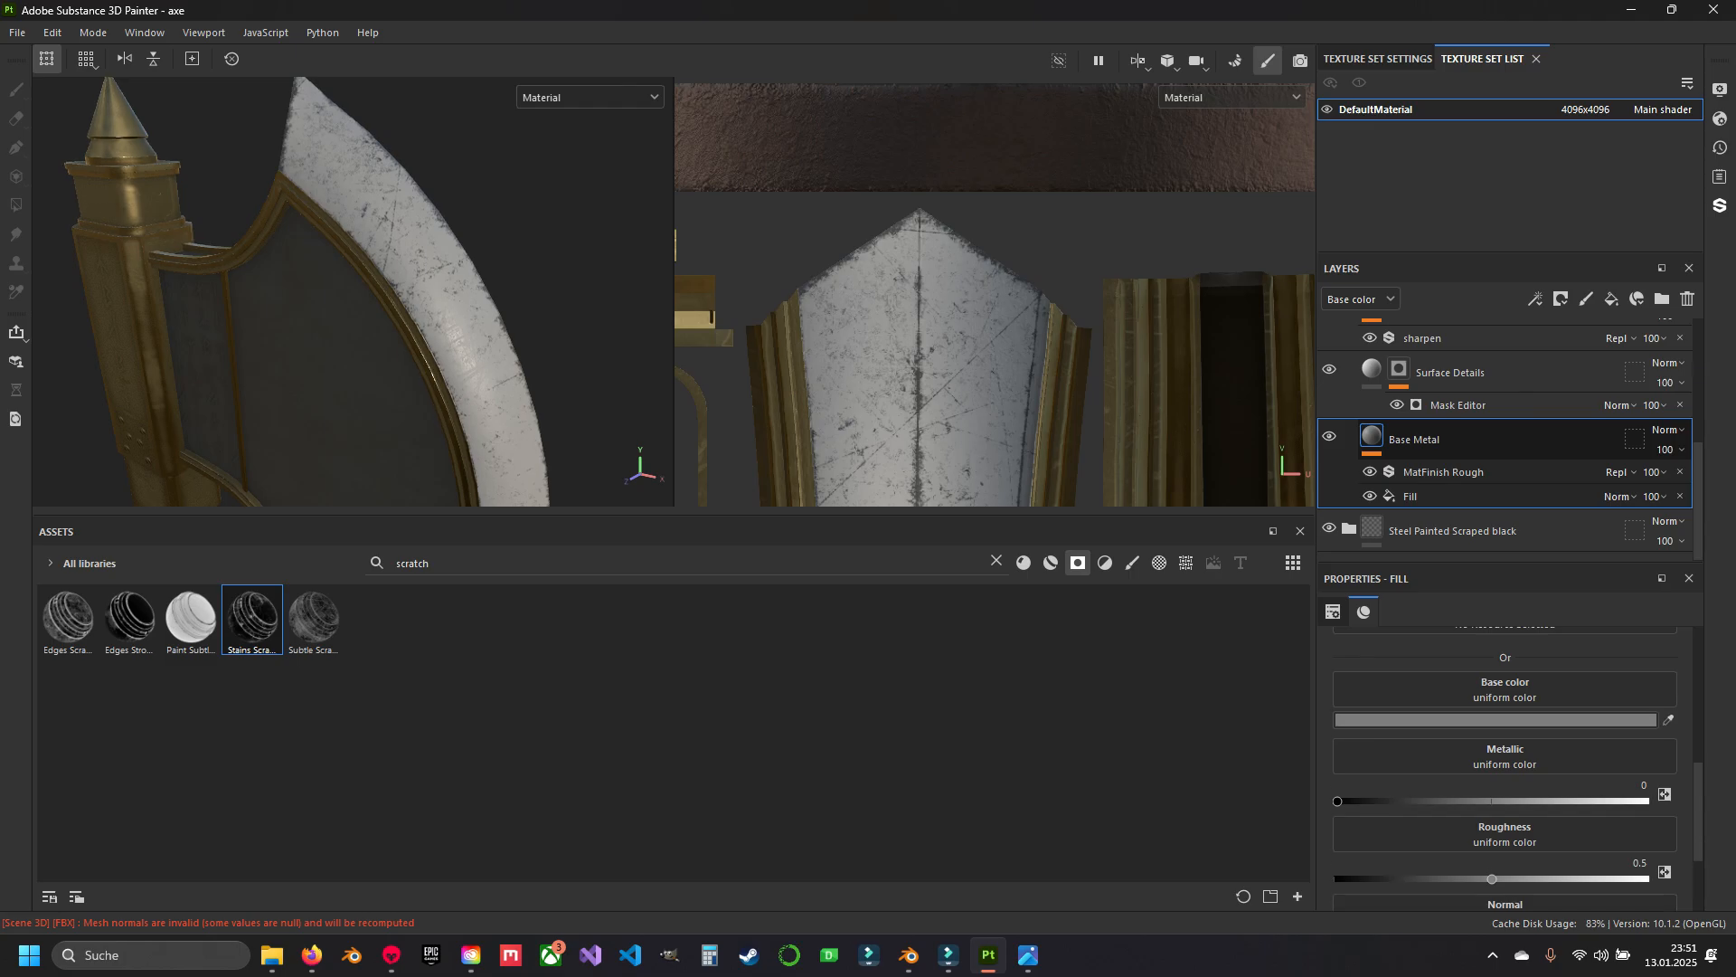
{"action": "left_click", "coordinate": [1495, 720]}
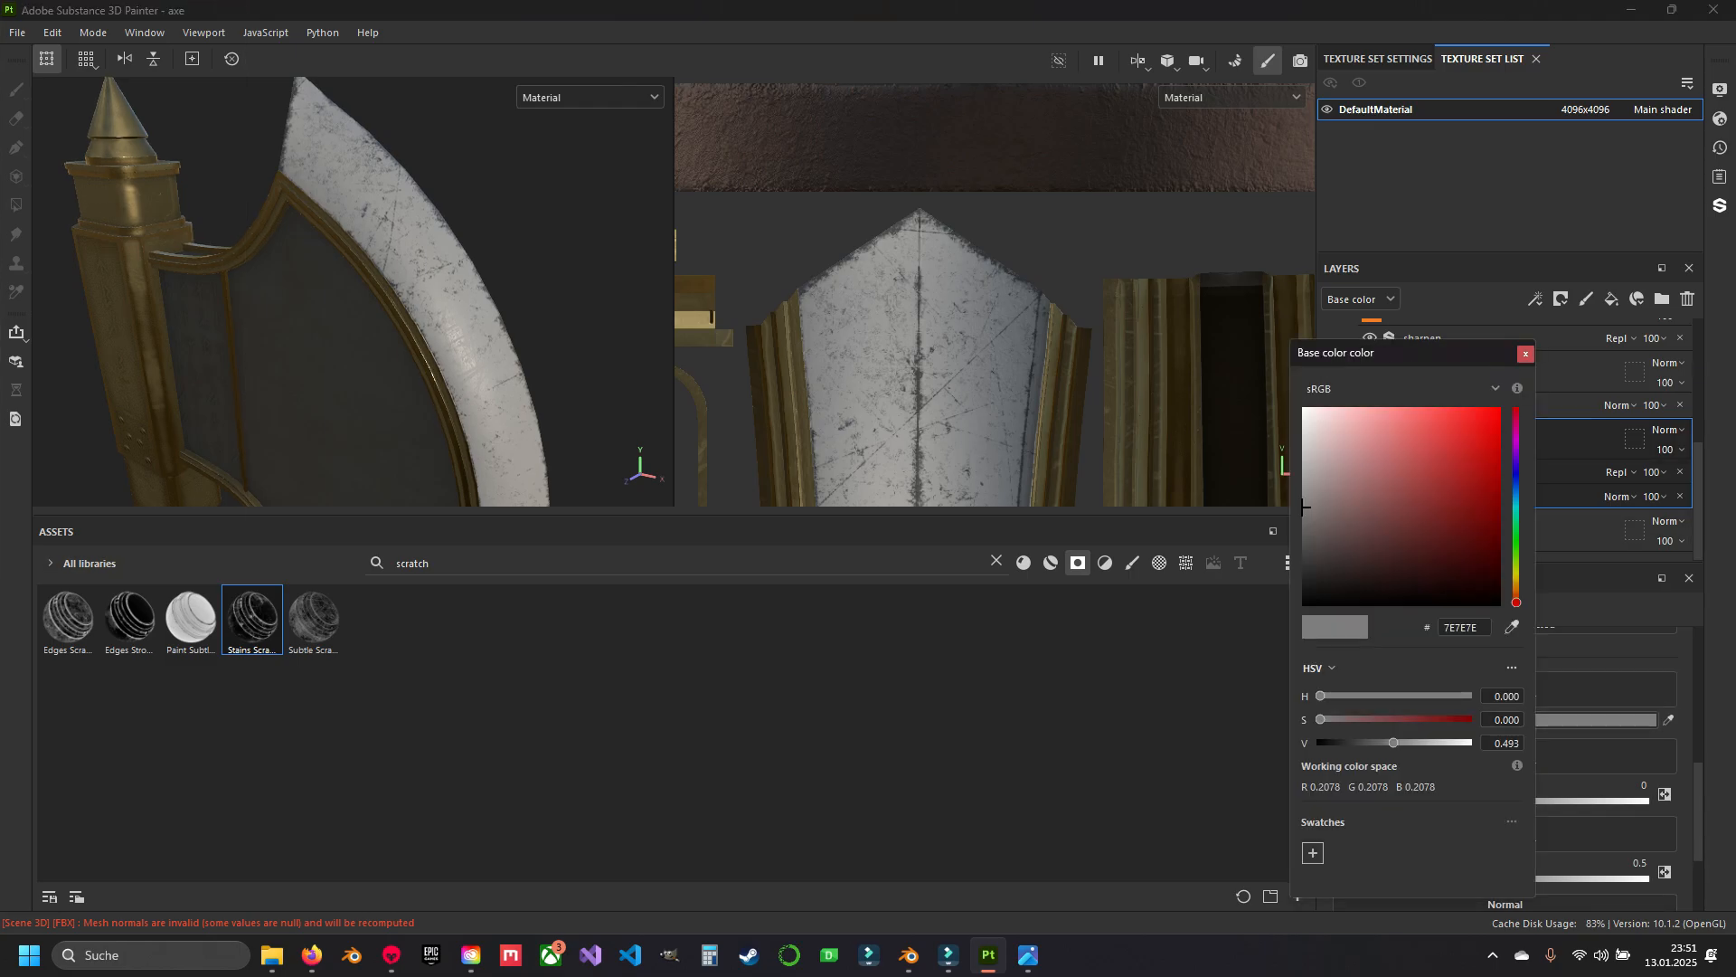
{"action": "left_click_drag", "start_coordinate": [1303, 507], "coordinate": [1303, 537]}
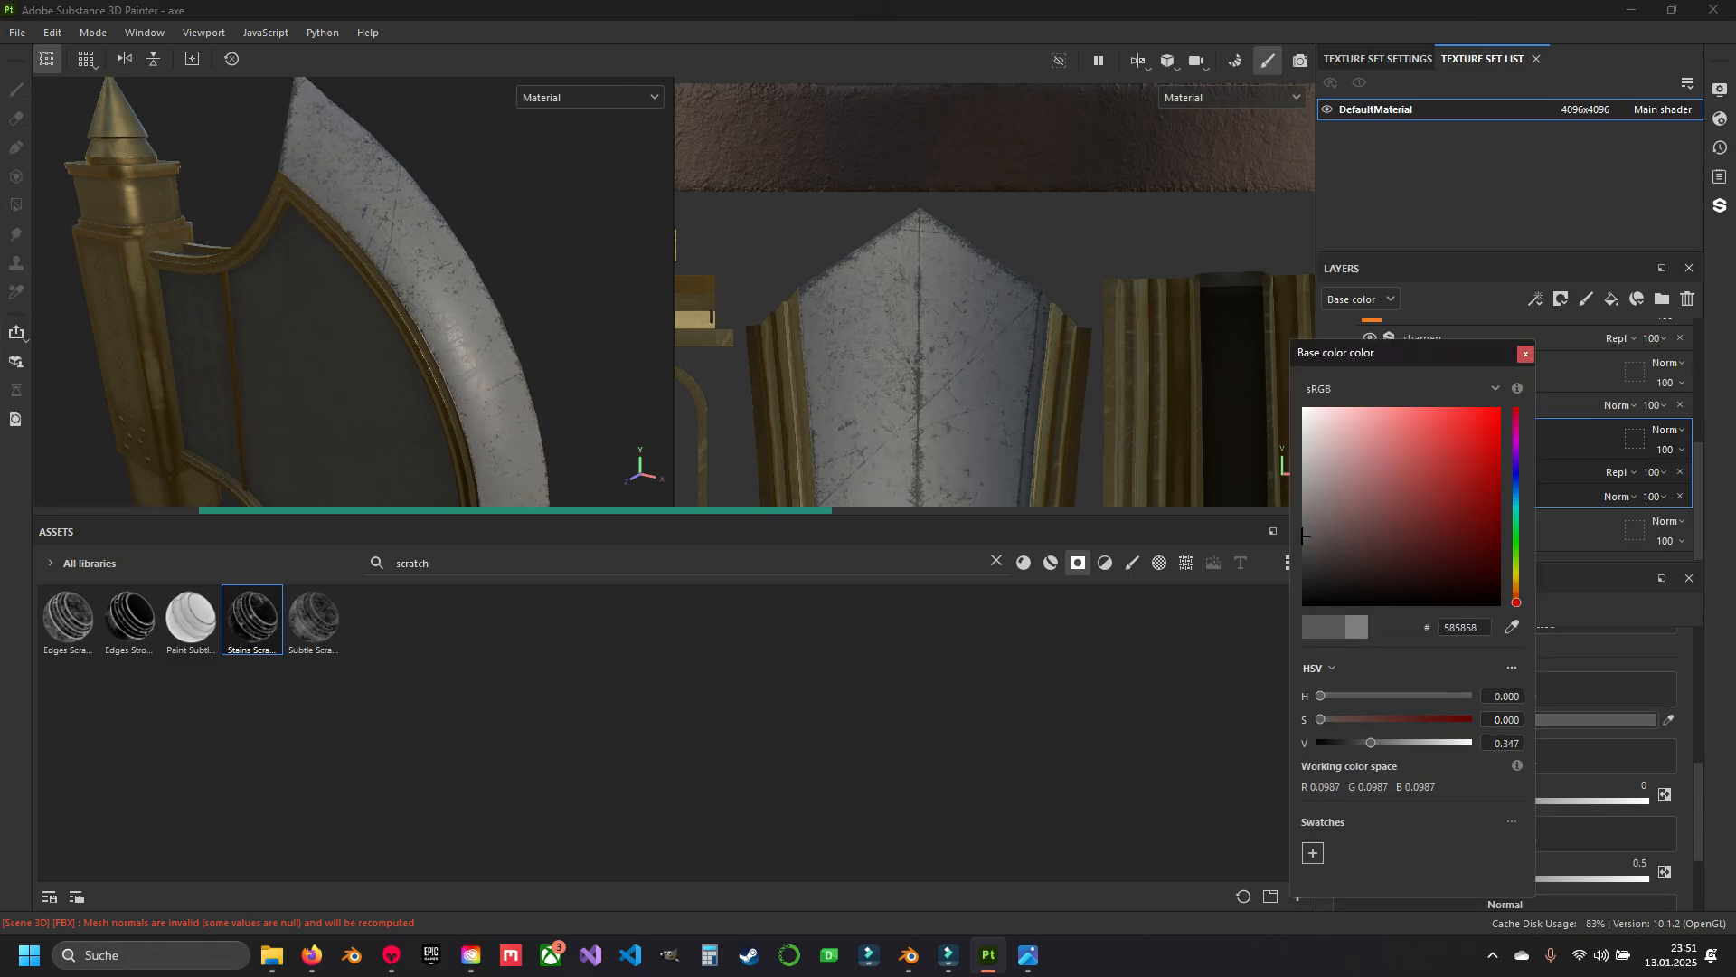
{"action": "scroll", "coordinate": [353, 294], "scroll_direction": "down", "scroll_amount": 4}
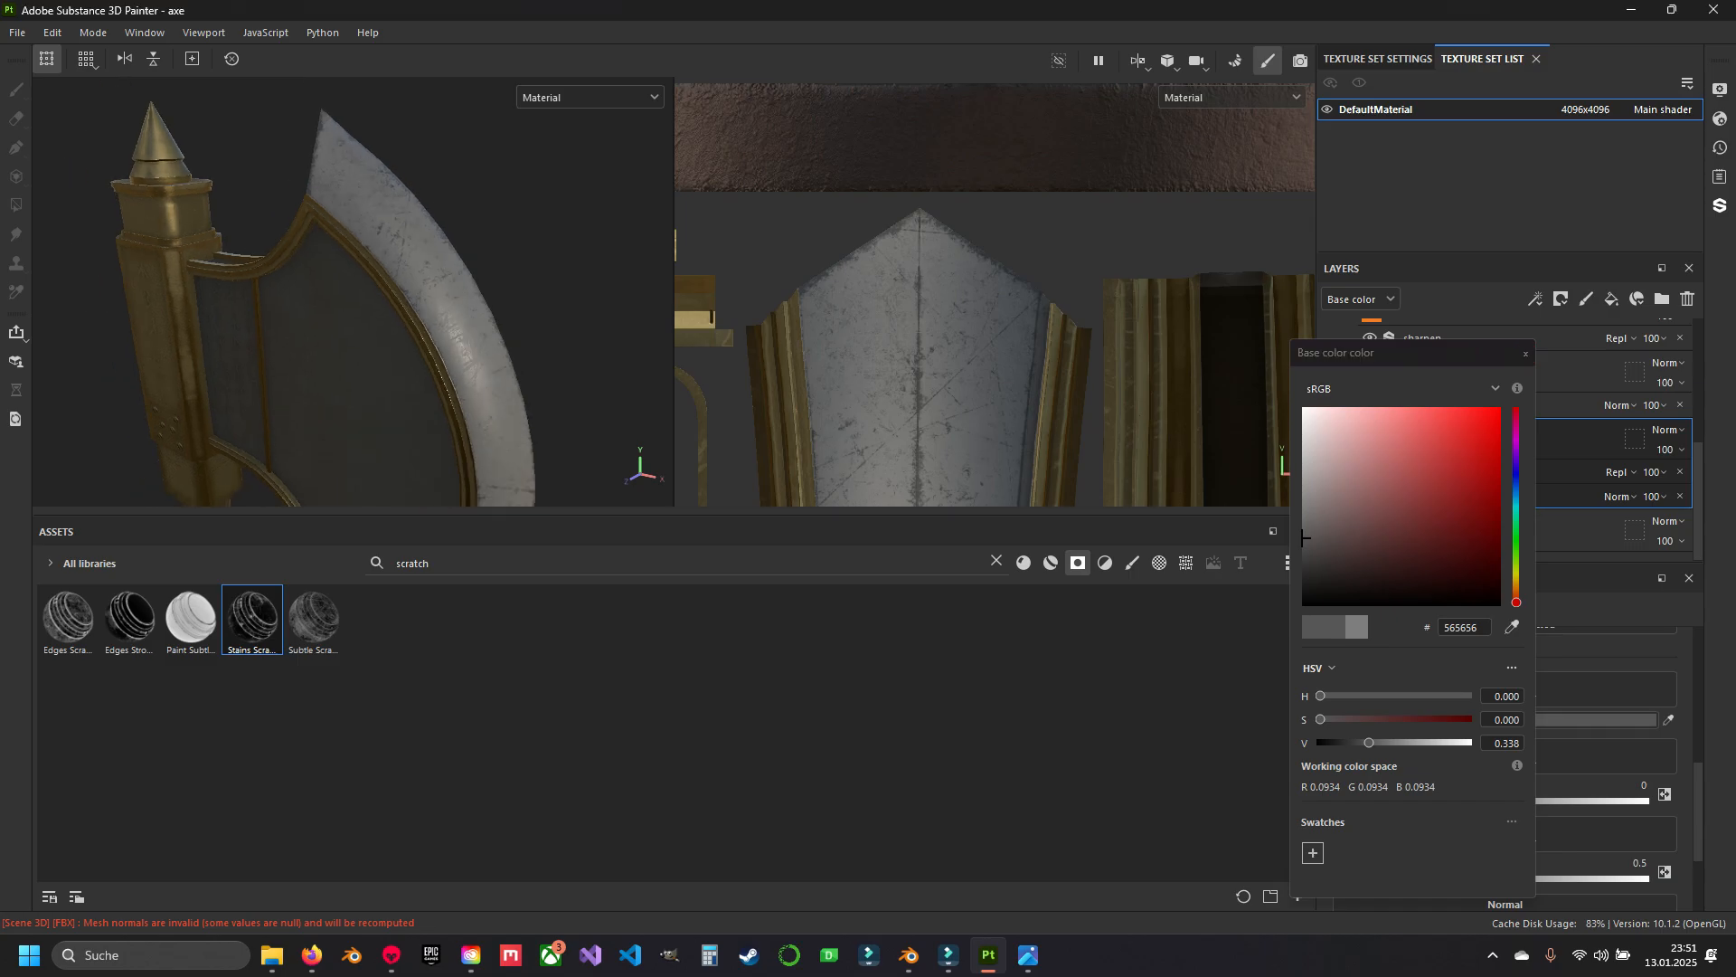
{"action": "left_click_drag", "start_coordinate": [343, 307], "coordinate": [387, 317], "text": "alt"}
{"action": "scroll", "coordinate": [403, 288], "scroll_direction": "up", "scroll_amount": 4}
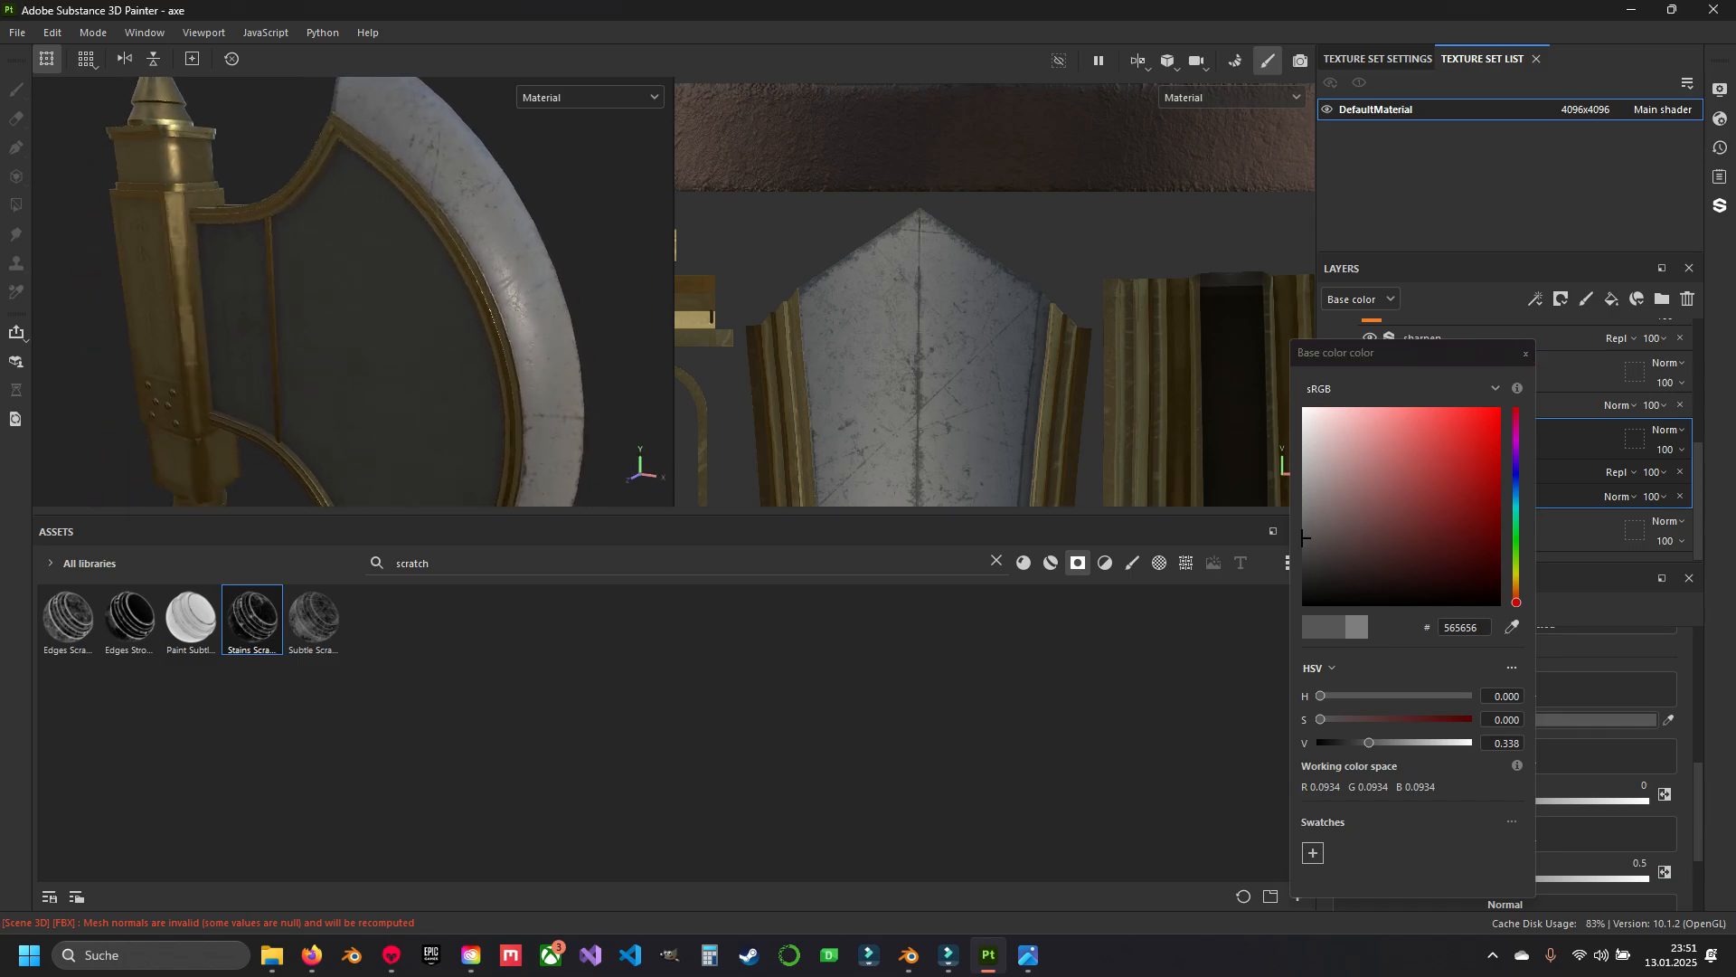
{"action": "left_click", "coordinate": [1526, 354]}
Raise the blade Base Metal layer's metallic value to about 0.64 and inspect the blade edge.
{"action": "scroll", "coordinate": [1505, 751], "scroll_direction": "down", "scroll_amount": 2}
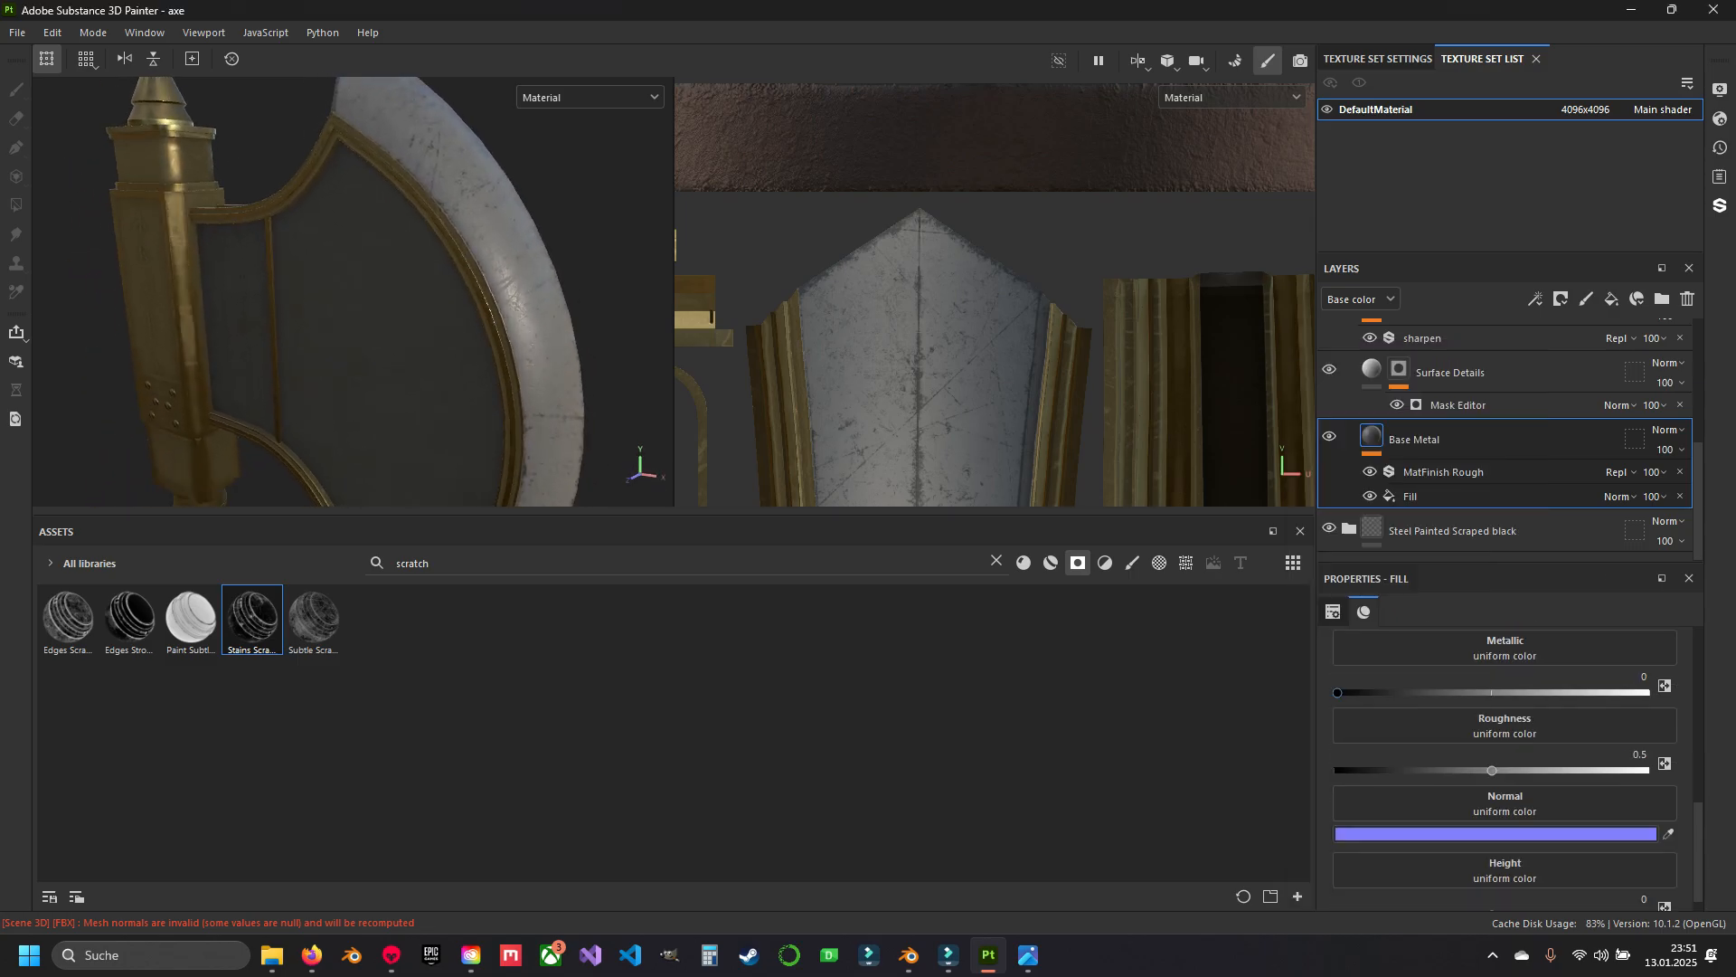
{"action": "left_click_drag", "start_coordinate": [1337, 693], "coordinate": [1491, 692]}
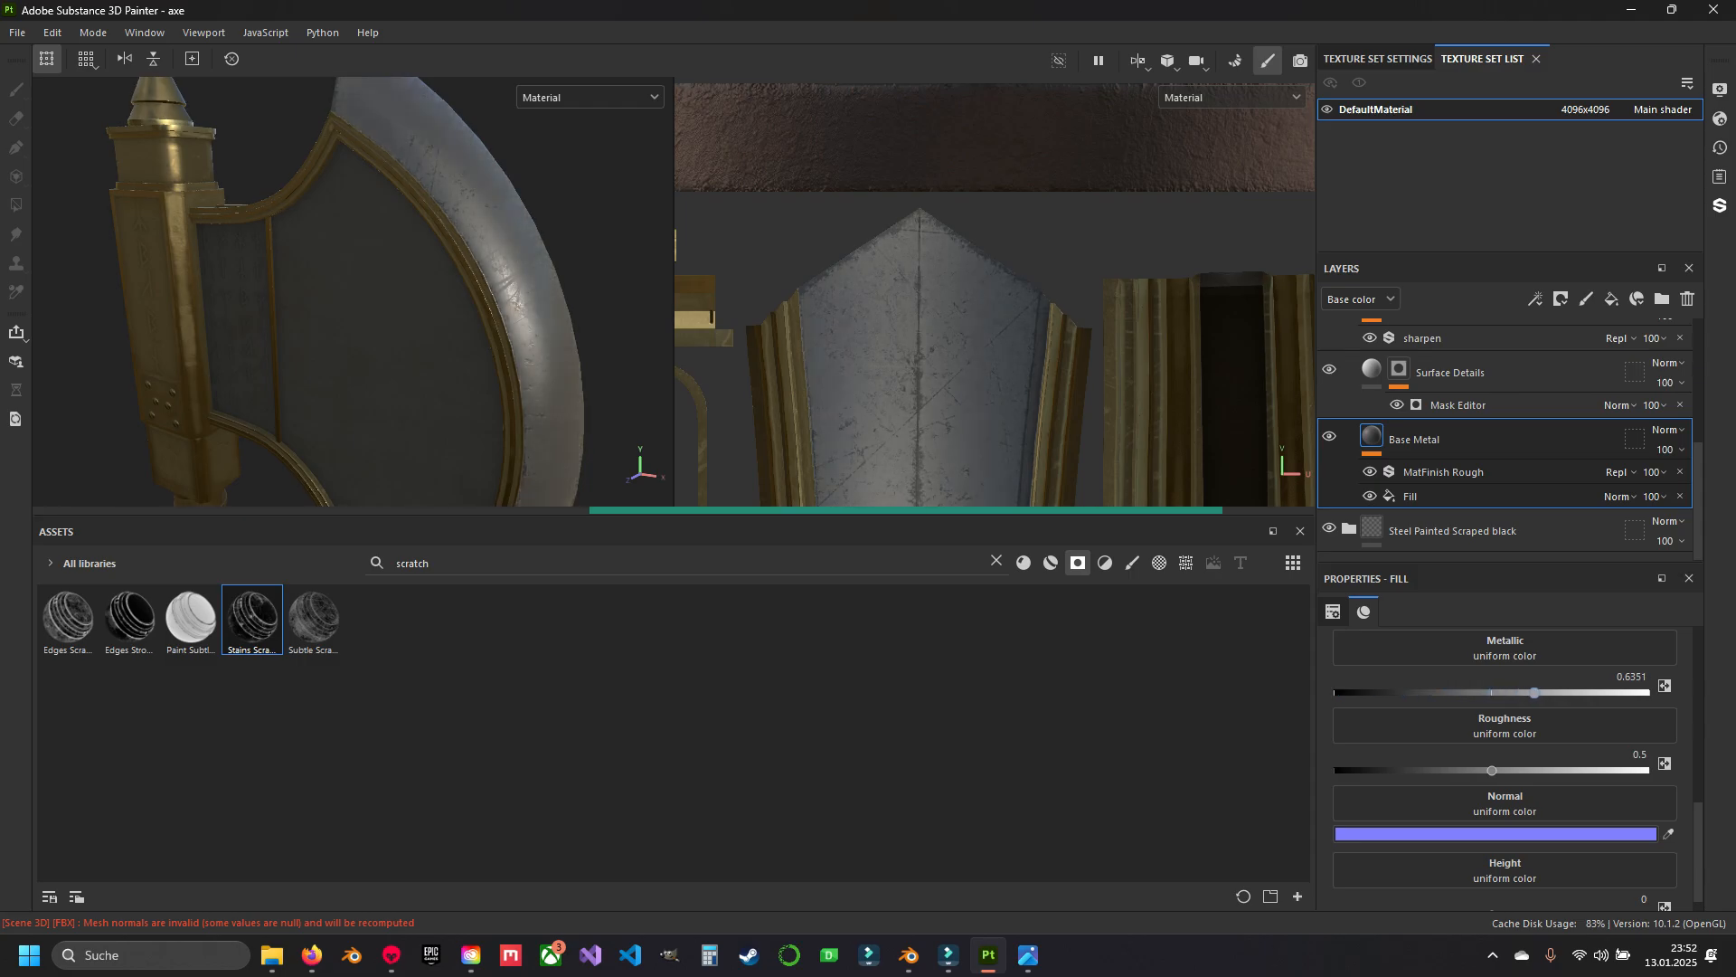
{"action": "middle_click_drag", "start_coordinate": [353, 226], "coordinate": [349, 344], "text": "alt"}
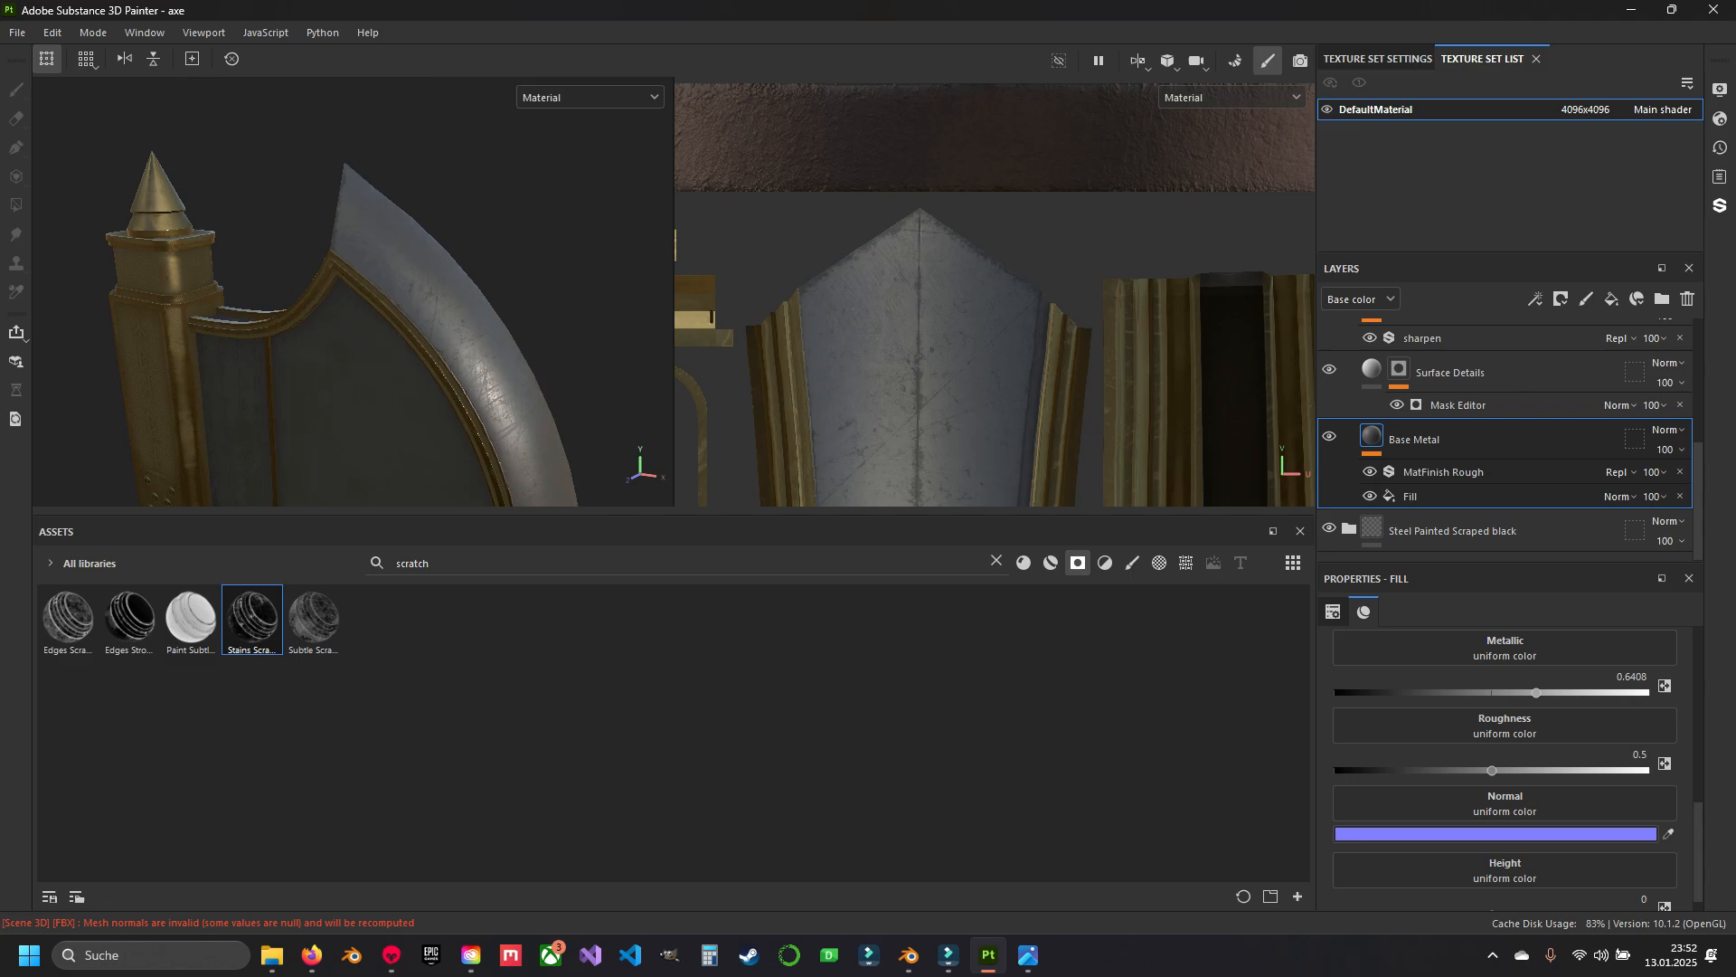
{"action": "left_click_drag", "start_coordinate": [348, 344], "coordinate": [403, 318], "text": "alt"}
{"action": "scroll", "coordinate": [416, 335], "scroll_direction": "up", "scroll_amount": 3}
{"action": "scroll", "coordinate": [389, 307], "scroll_direction": "down", "scroll_amount": 3}
{"action": "scroll", "coordinate": [388, 308], "scroll_direction": "up", "scroll_amount": 3}
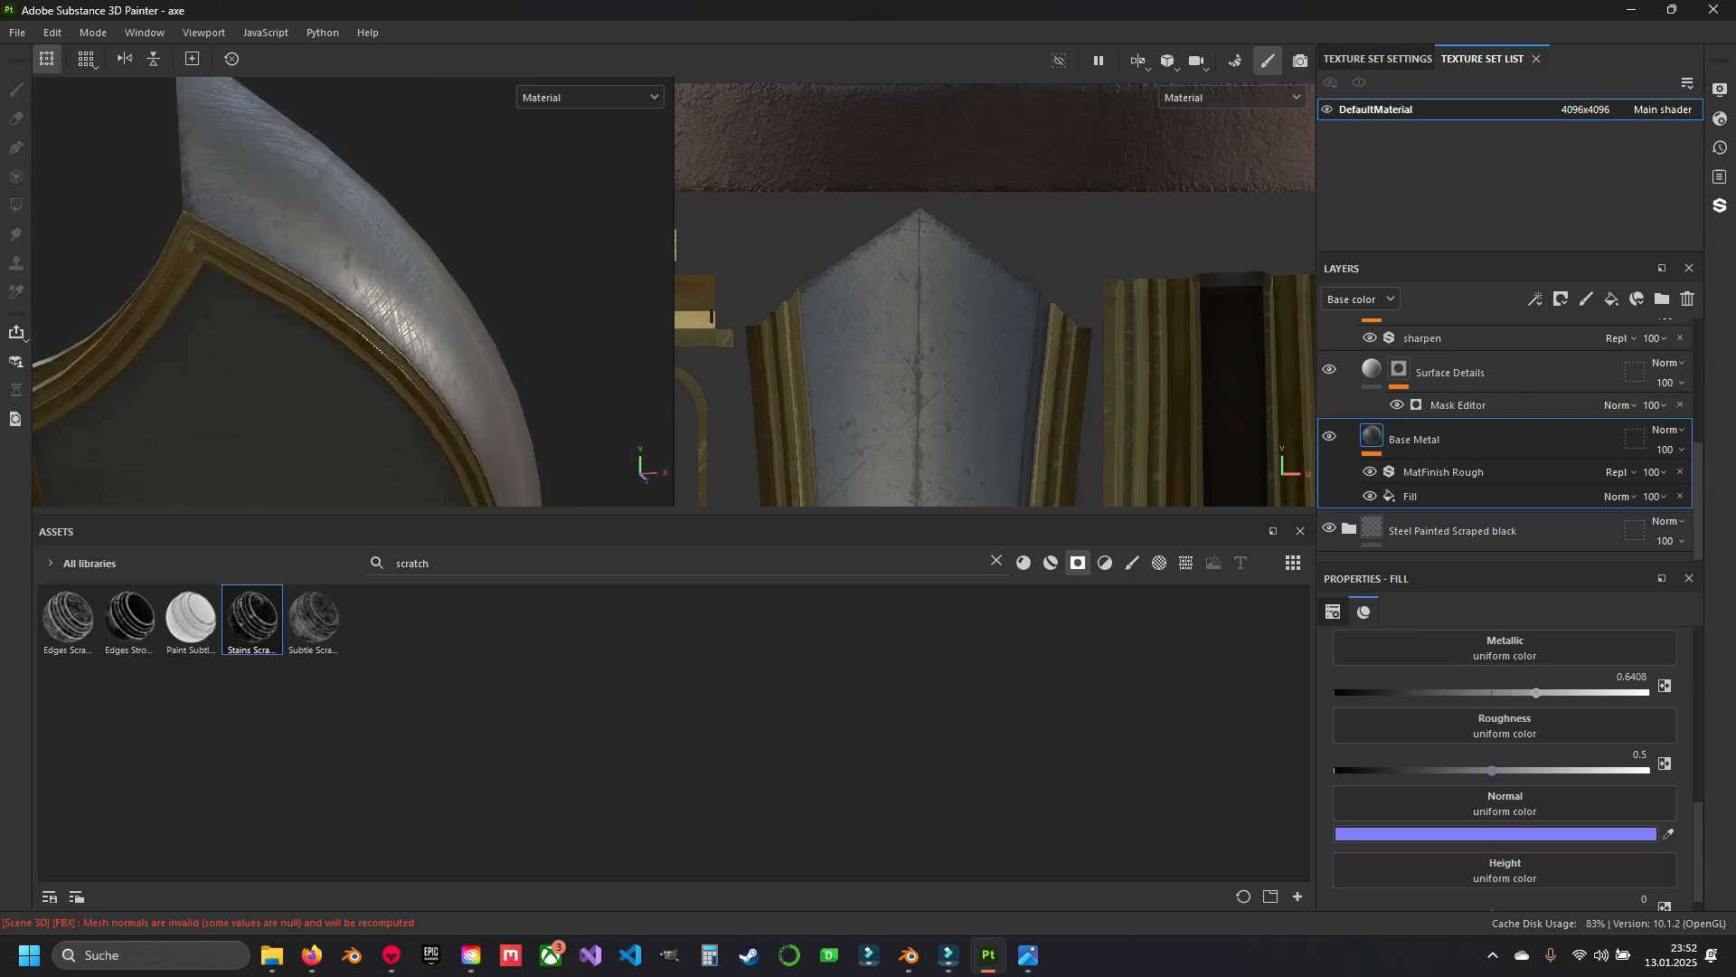
Raise the blade Base Metal layer's roughness to about 0.635 and check the blade edge's reflections.
{"action": "left_click_drag", "start_coordinate": [1533, 770], "coordinate": [1534, 771]}
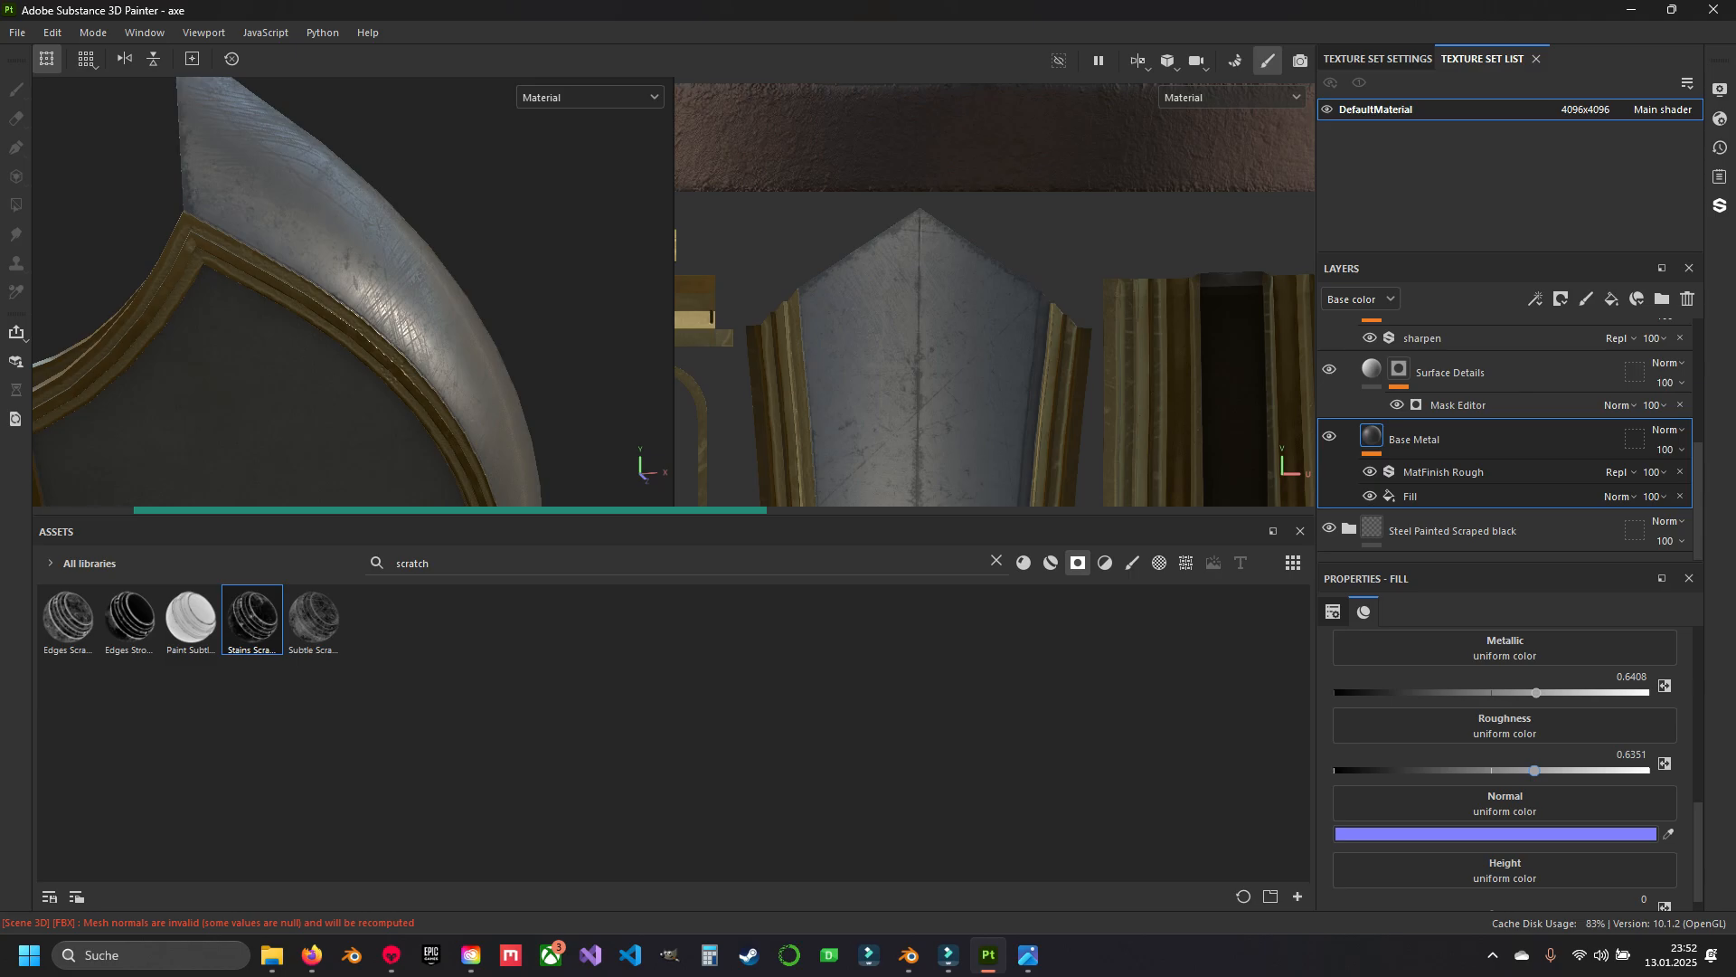
{"action": "left_click_drag", "start_coordinate": [389, 307], "coordinate": [321, 380], "text": "alt"}
{"action": "middle_click_drag", "start_coordinate": [321, 271], "coordinate": [272, 398], "text": "alt"}
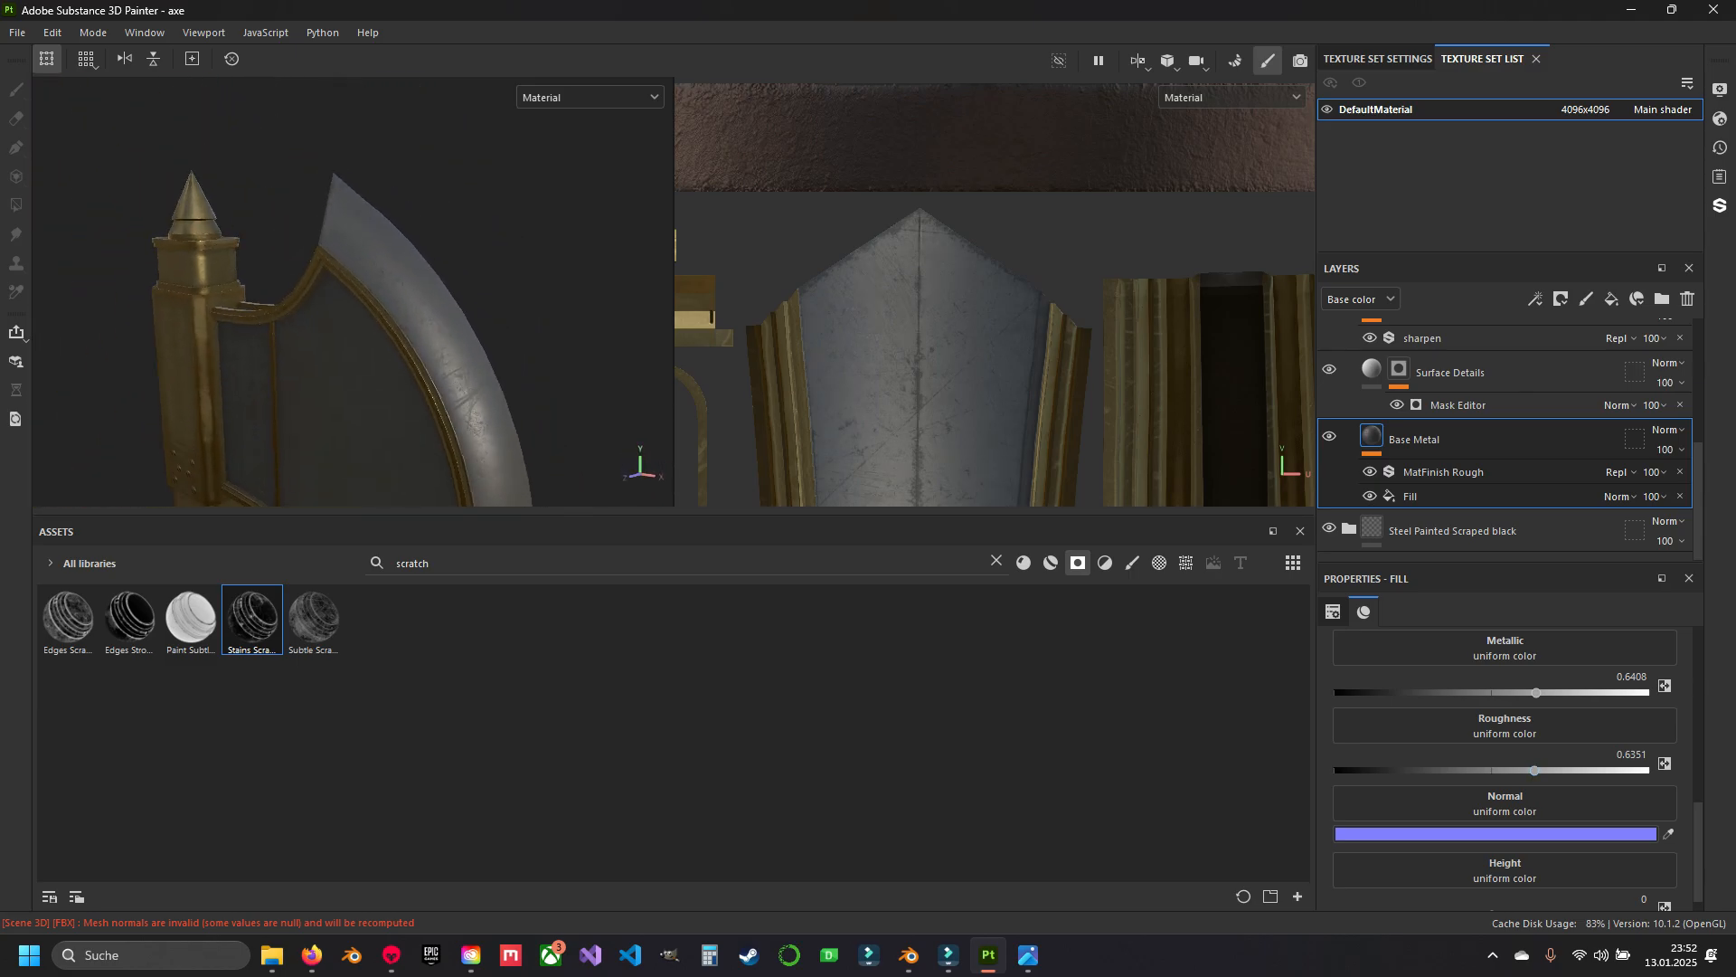
{"action": "scroll", "coordinate": [343, 298], "scroll_direction": "up", "scroll_amount": 4}
{"action": "left_click_drag", "start_coordinate": [344, 298], "coordinate": [434, 263], "text": "alt"}
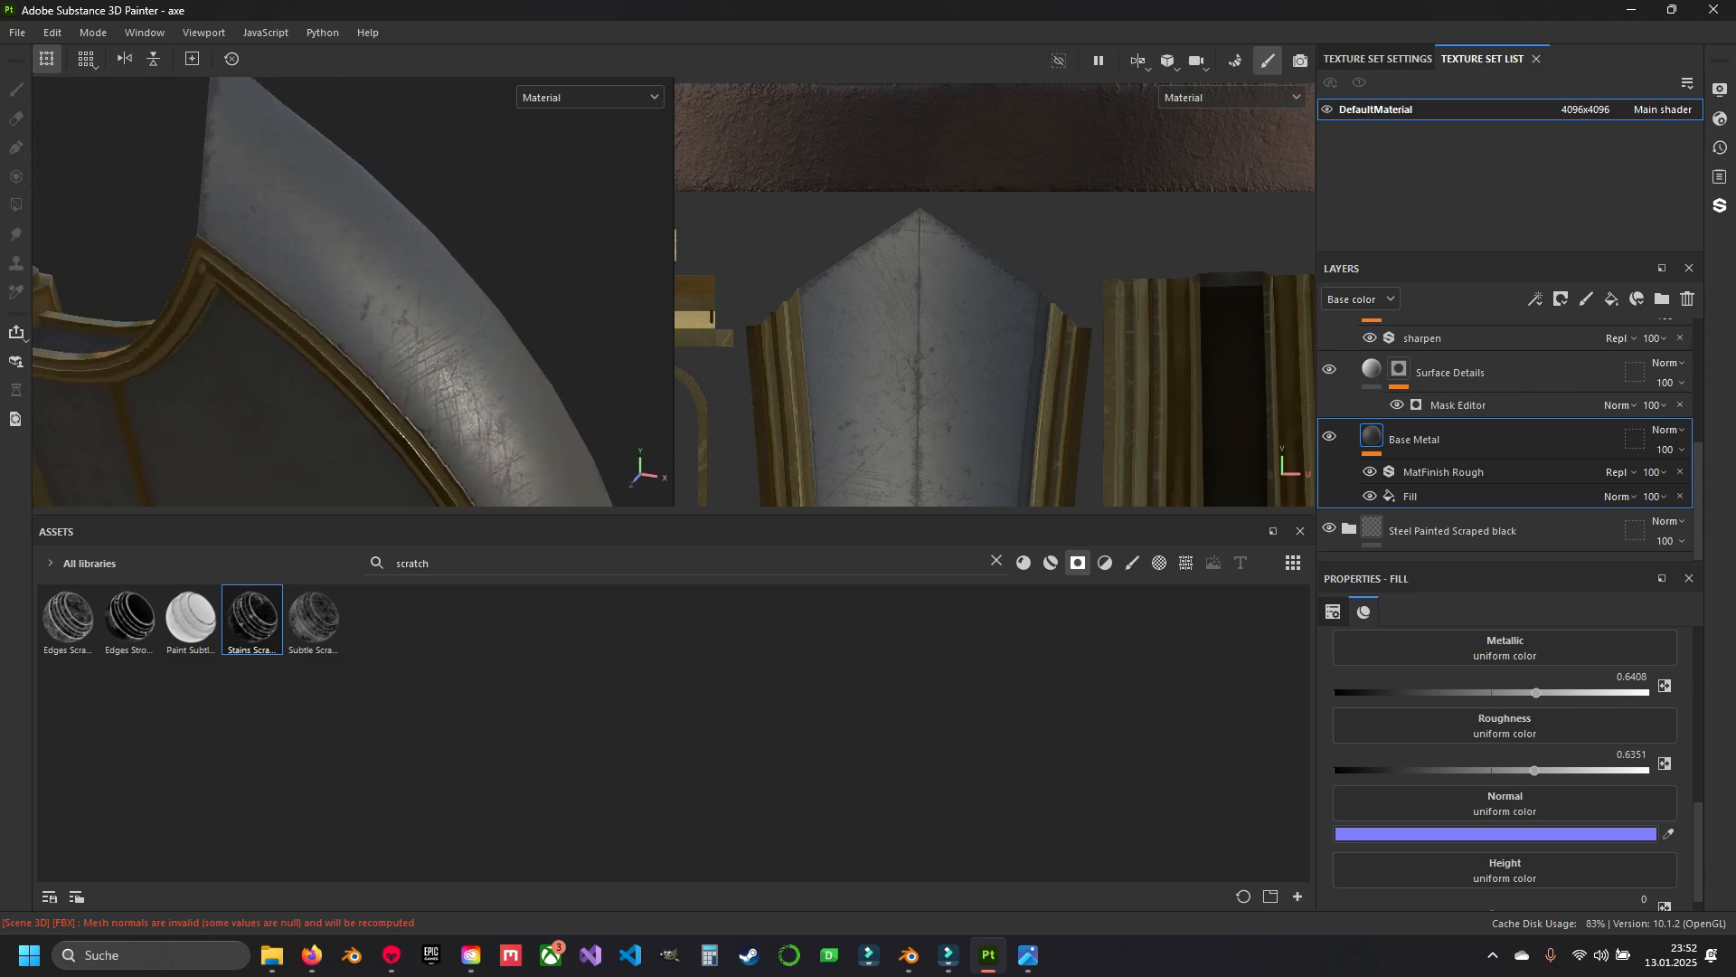
Set the blade Base Metal layer's base color to mid-grey 818181.
{"action": "scroll", "coordinate": [1501, 723], "scroll_direction": "up", "scroll_amount": 2}
{"action": "left_click", "coordinate": [1496, 720]}
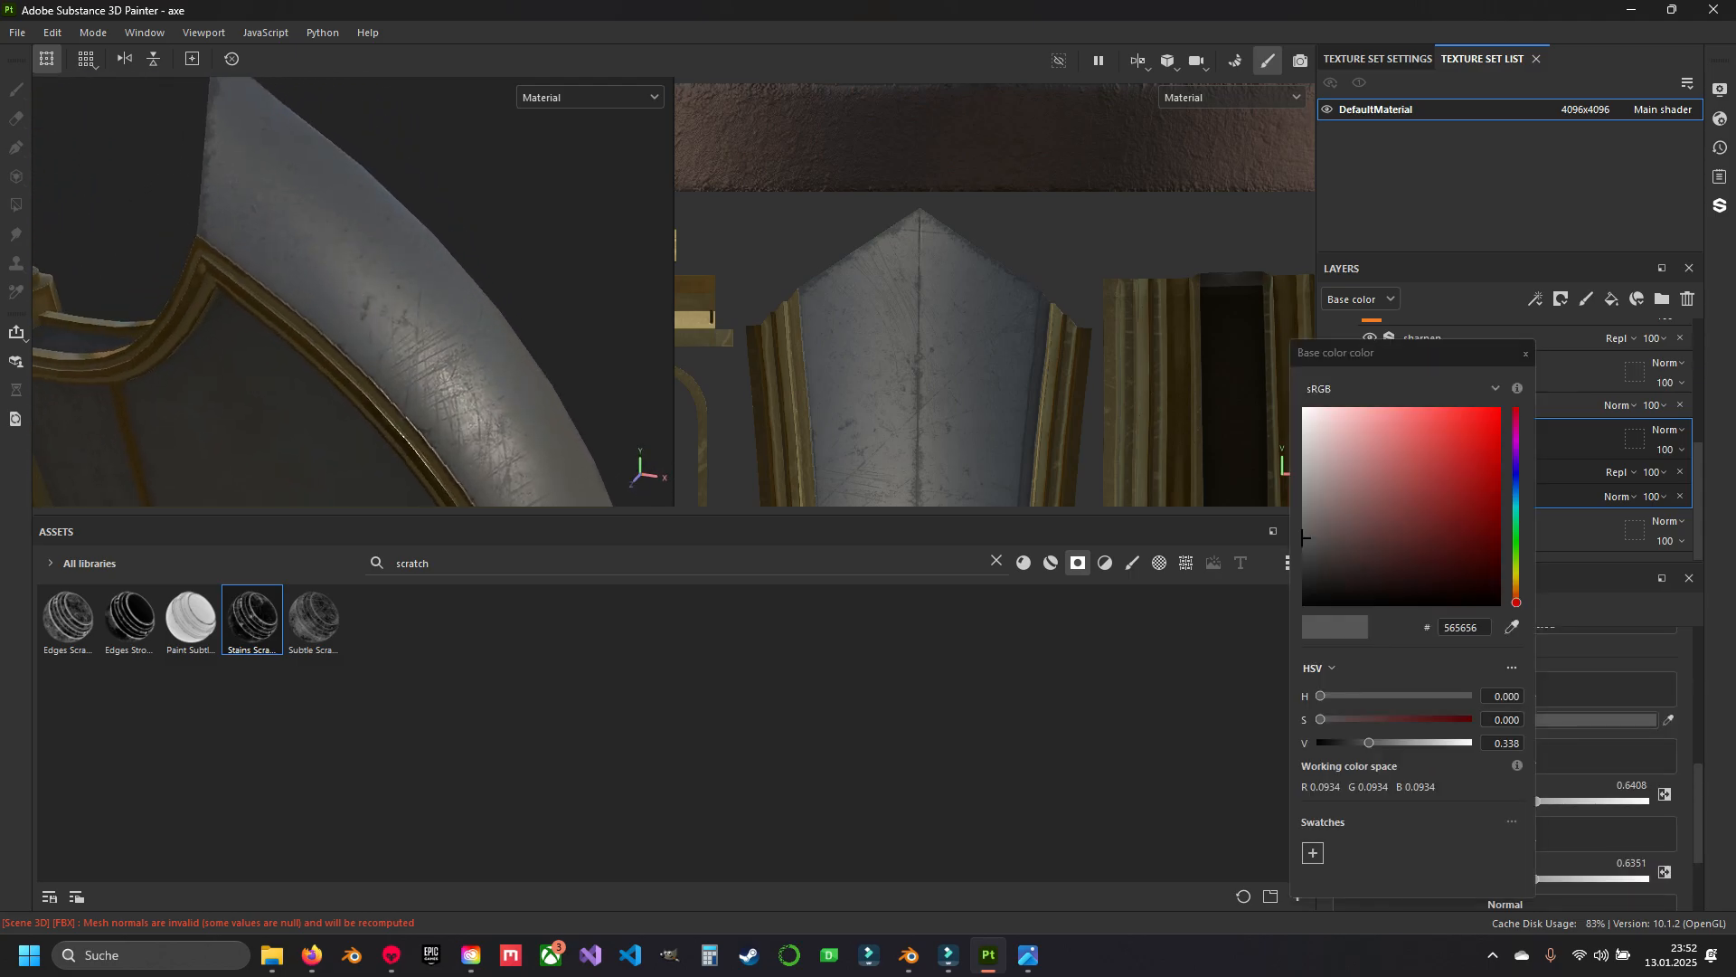
{"action": "left_click_drag", "start_coordinate": [1303, 537], "coordinate": [1303, 505]}
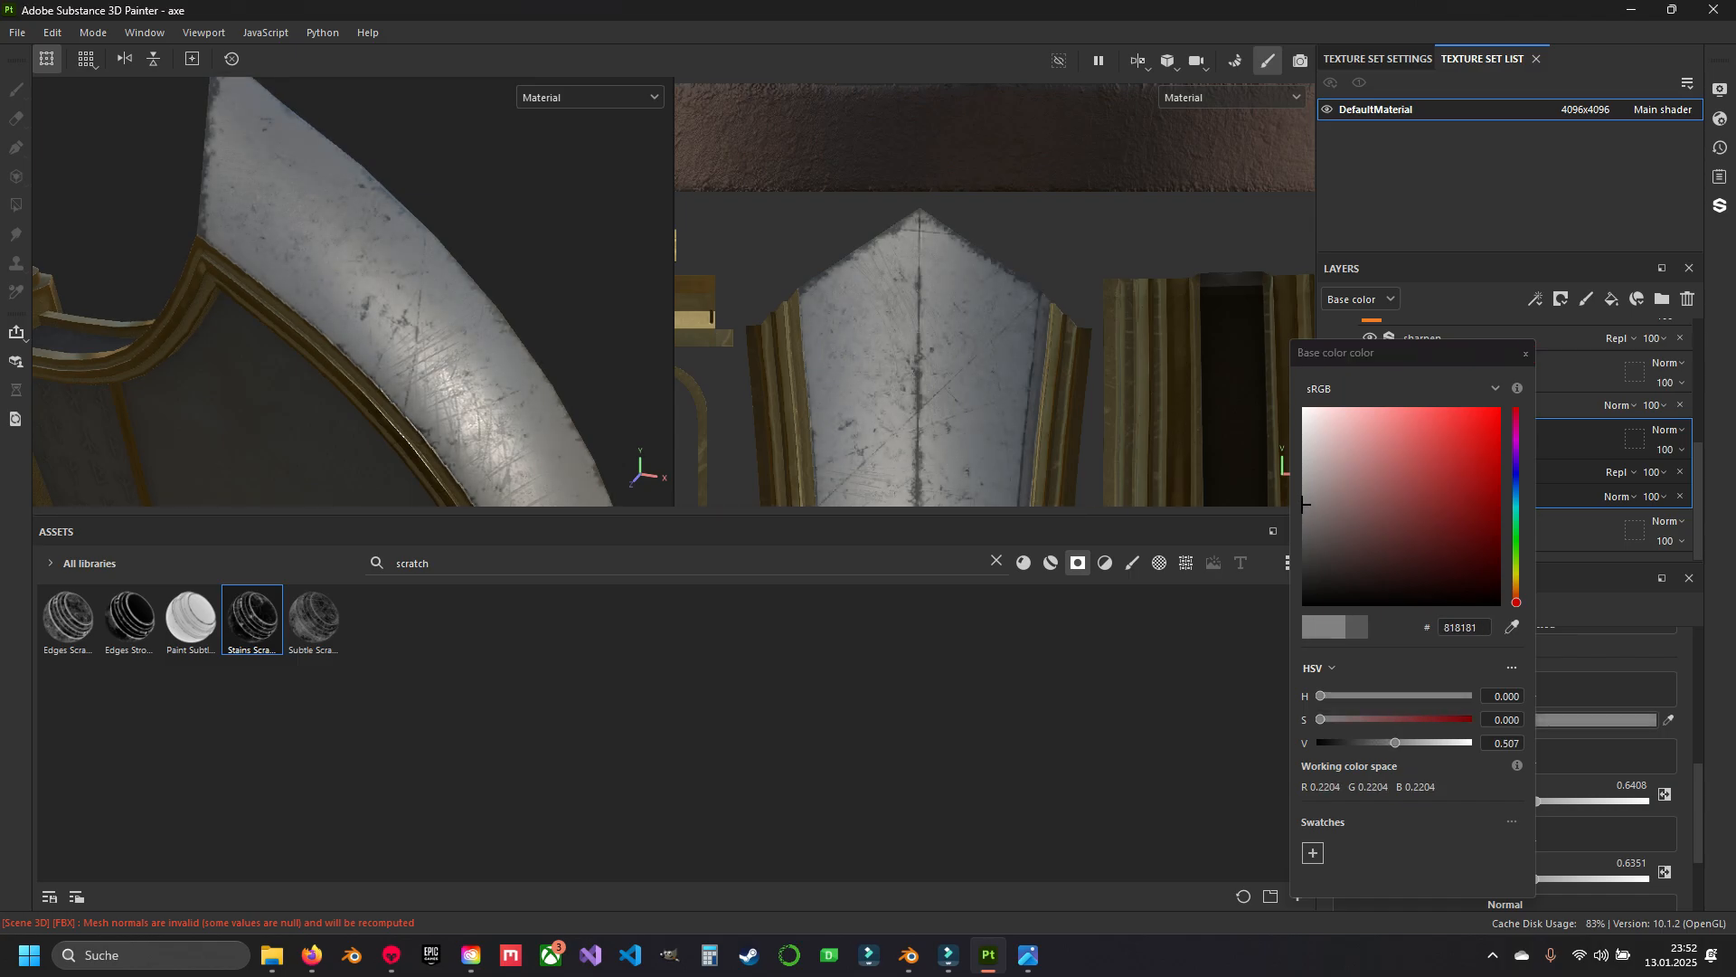
{"action": "left_click", "coordinate": [1525, 354]}
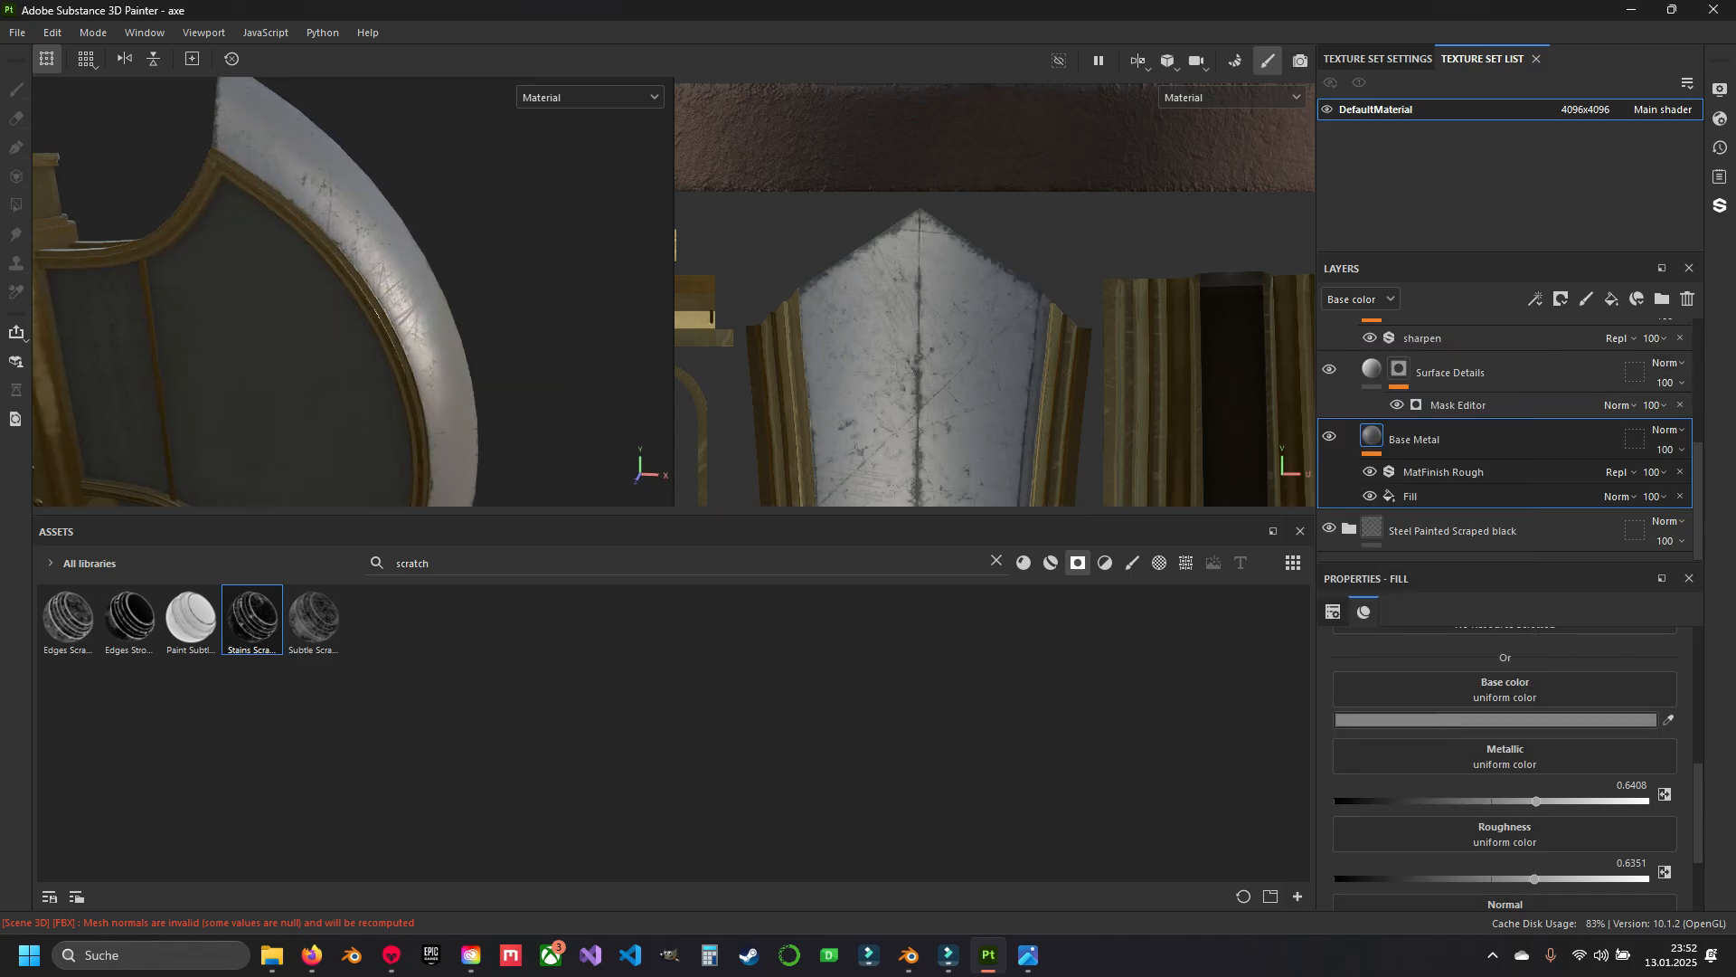
Examine the scratched blade edge and the embossed runes on the gold fitting and dark blade panel up close.
{"action": "scroll", "coordinate": [353, 289], "scroll_direction": "down", "scroll_amount": 3}
{"action": "mouse_move", "coordinate": [353, 289]}
{"action": "left_mouse_down", "text": "alt"}
{"action": "mouse_move", "coordinate": [452, 298]}
{"action": "mouse_move", "coordinate": [330, 289]}
{"action": "left_mouse_up", "text": "alt"}
{"action": "scroll", "coordinate": [362, 289], "scroll_direction": "up", "scroll_amount": 4}
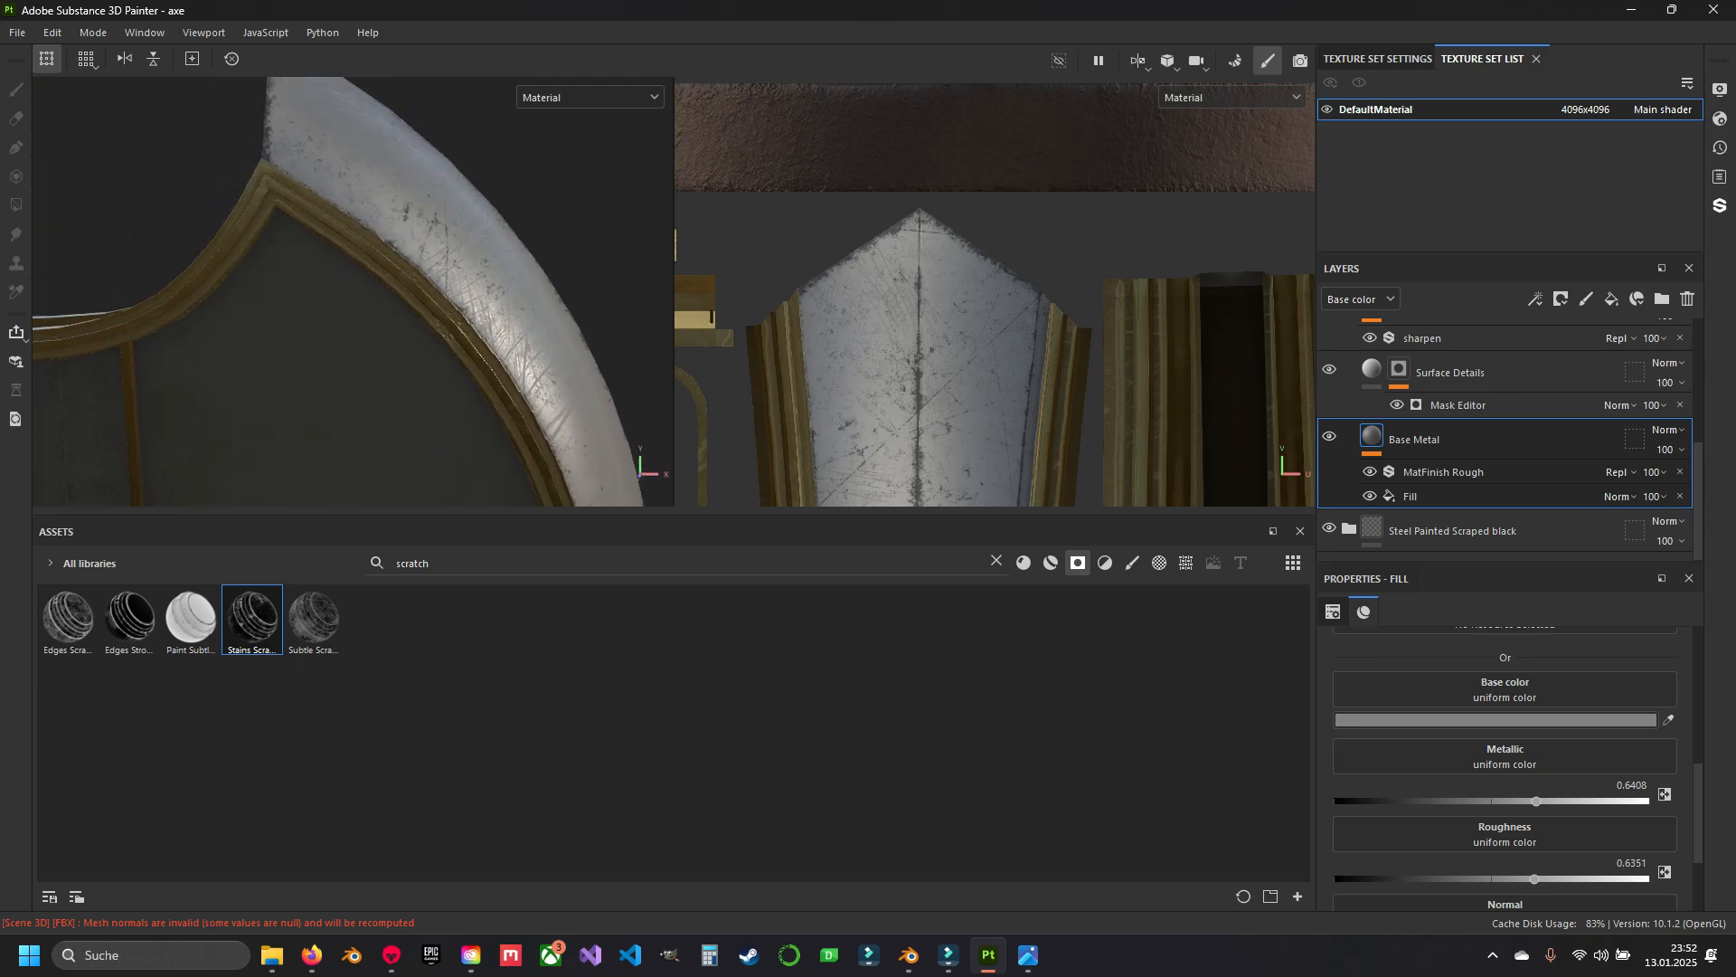
{"action": "middle_click_drag", "start_coordinate": [298, 271], "coordinate": [579, 263], "text": "alt"}
{"action": "mouse_move", "coordinate": [489, 289]}
{"action": "left_mouse_down", "text": "alt"}
{"action": "mouse_move", "coordinate": [389, 298]}
{"action": "mouse_move", "coordinate": [488, 280]}
{"action": "left_mouse_up", "text": "alt"}
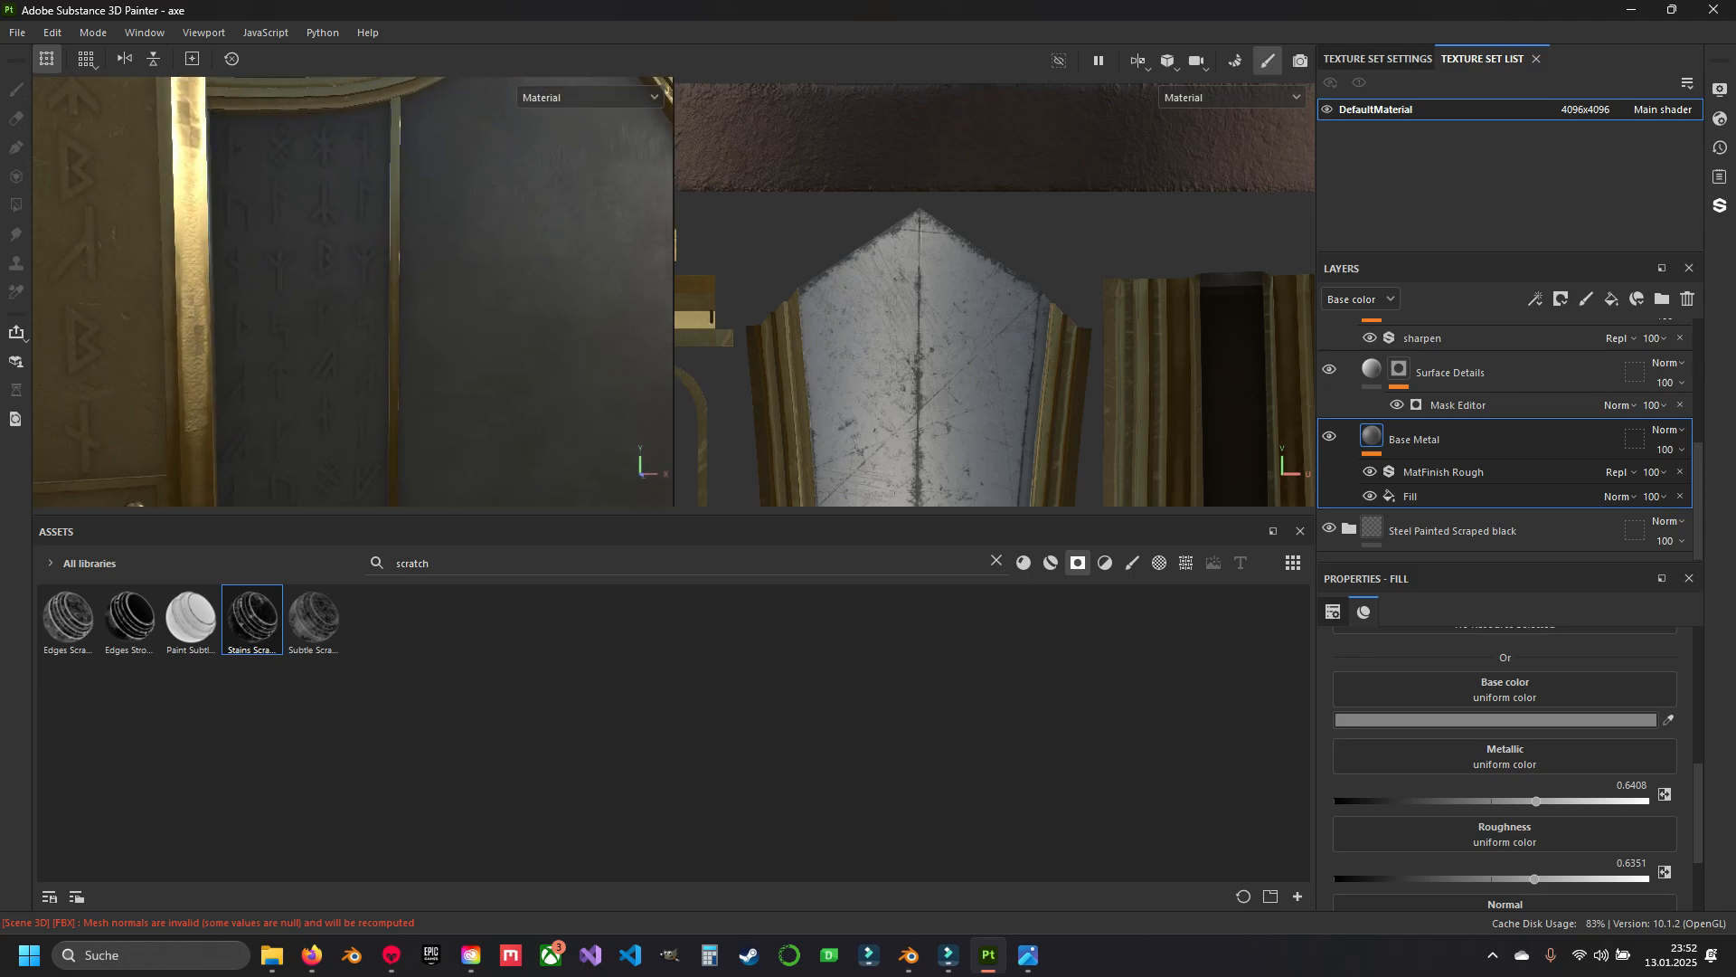
{"action": "middle_click_drag", "start_coordinate": [416, 244], "coordinate": [434, 309], "text": "alt"}
{"action": "scroll", "coordinate": [1492, 525], "scroll_direction": "up", "scroll_amount": 1}
{"action": "scroll", "coordinate": [1492, 456], "scroll_direction": "up", "scroll_amount": 1}
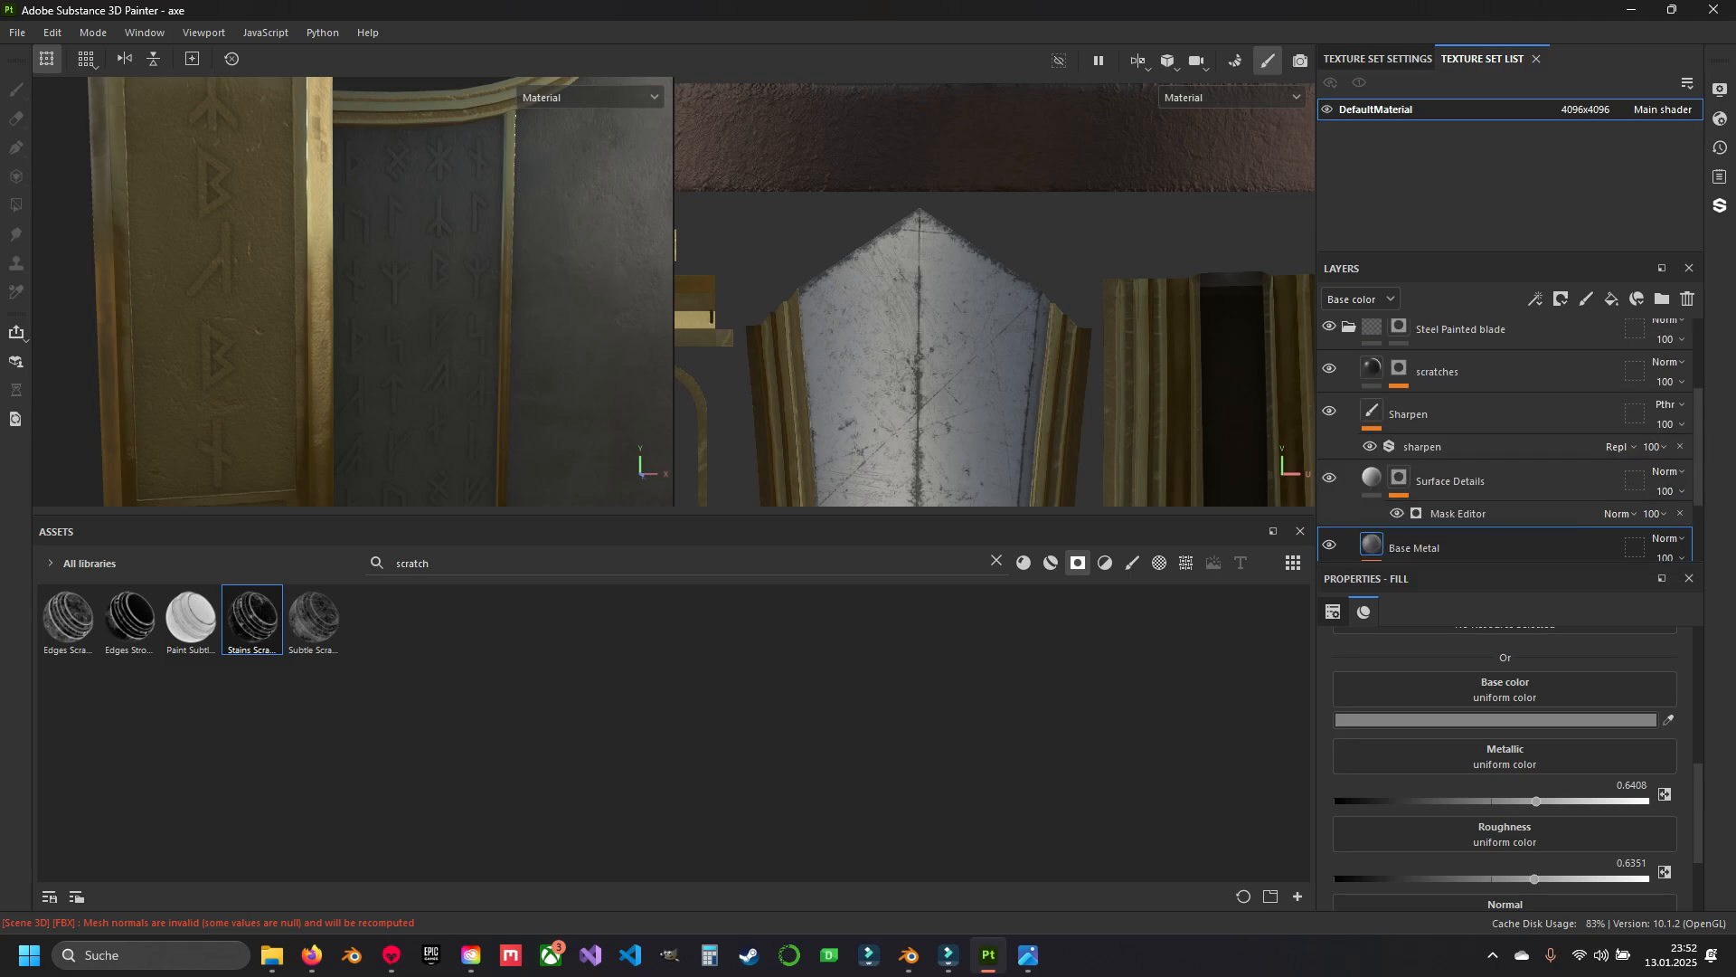
{"action": "left_click_drag", "start_coordinate": [398, 299], "coordinate": [375, 280], "text": "alt"}
{"action": "scroll", "coordinate": [1506, 439], "scroll_direction": "up", "scroll_amount": 1}
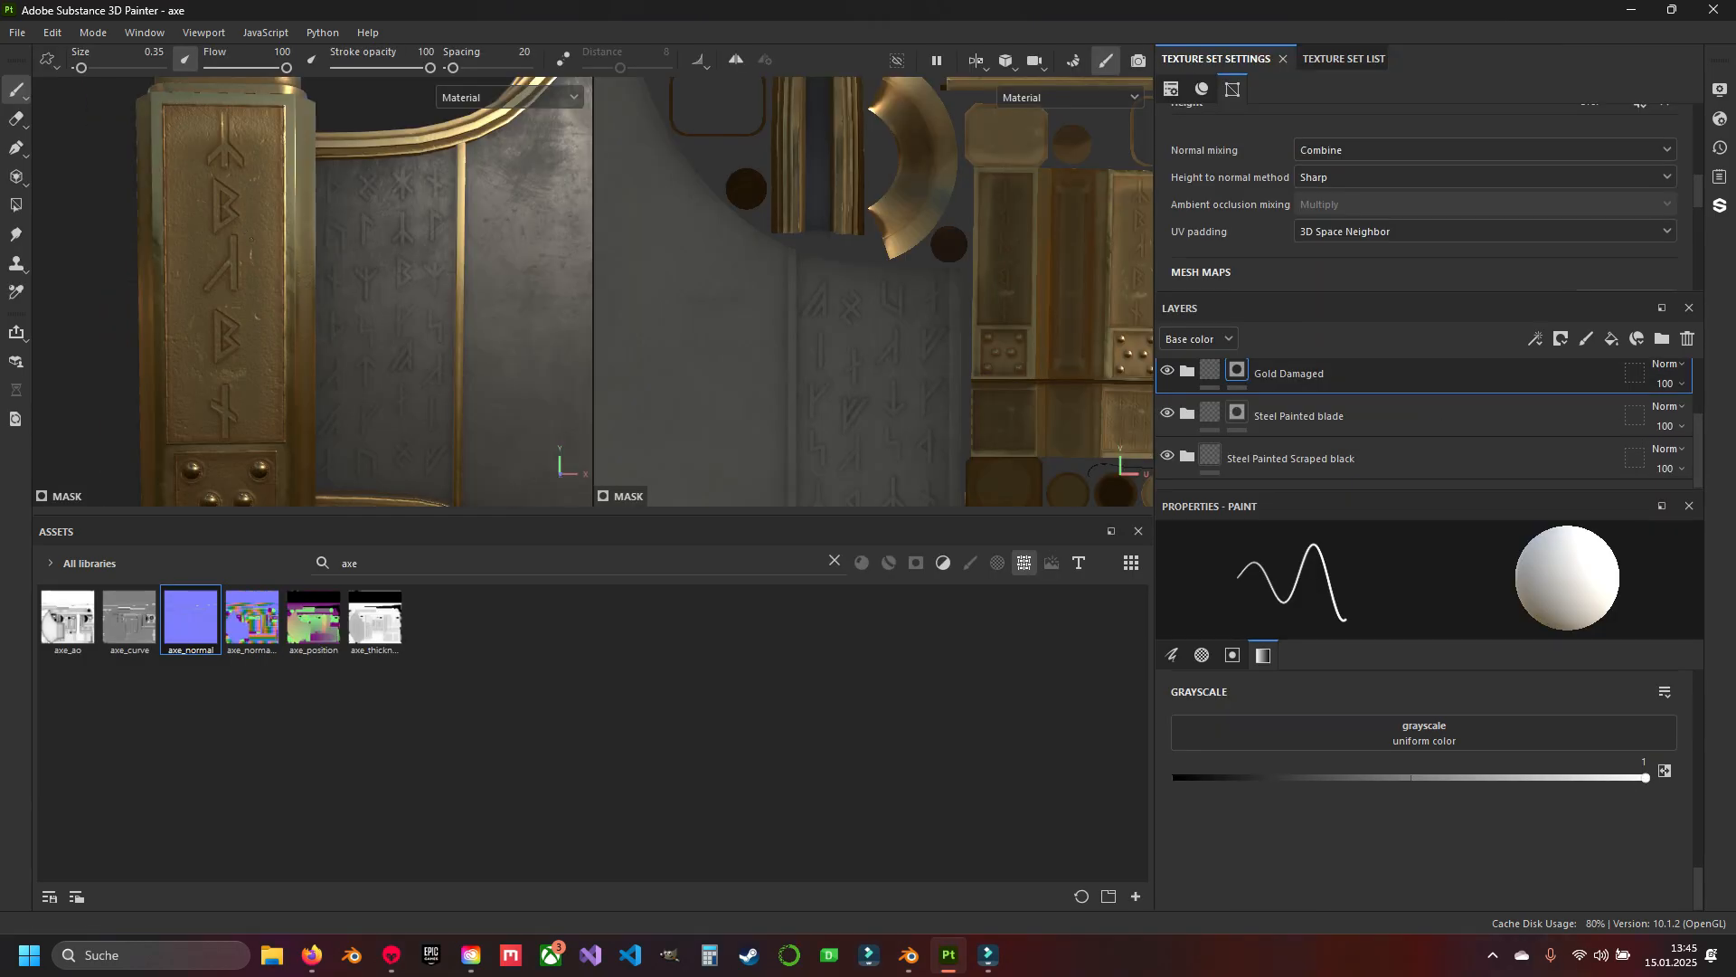
Try brush sizes 3.04, 1.5 and 5.2 for painting the Gold Damaged mask on the blade panel's runes.
{"action": "right_click_drag", "start_coordinate": [384, 283], "coordinate": [407, 282], "text": "ctrl"}
{"action": "middle_click_drag", "start_coordinate": [356, 195], "coordinate": [363, 261], "text": "alt"}
{"action": "scroll", "coordinate": [387, 275], "scroll_direction": "up", "scroll_amount": 5}
{"action": "mouse_move", "coordinate": [389, 276]}
{"action": "left_mouse_down", "text": "alt"}
{"action": "mouse_move", "coordinate": [356, 314]}
{"action": "mouse_move", "coordinate": [373, 321]}
{"action": "mouse_move", "coordinate": [361, 275]}
{"action": "left_mouse_up", "text": "alt"}
{"action": "middle_click_drag", "start_coordinate": [824, 458], "coordinate": [762, 270]}
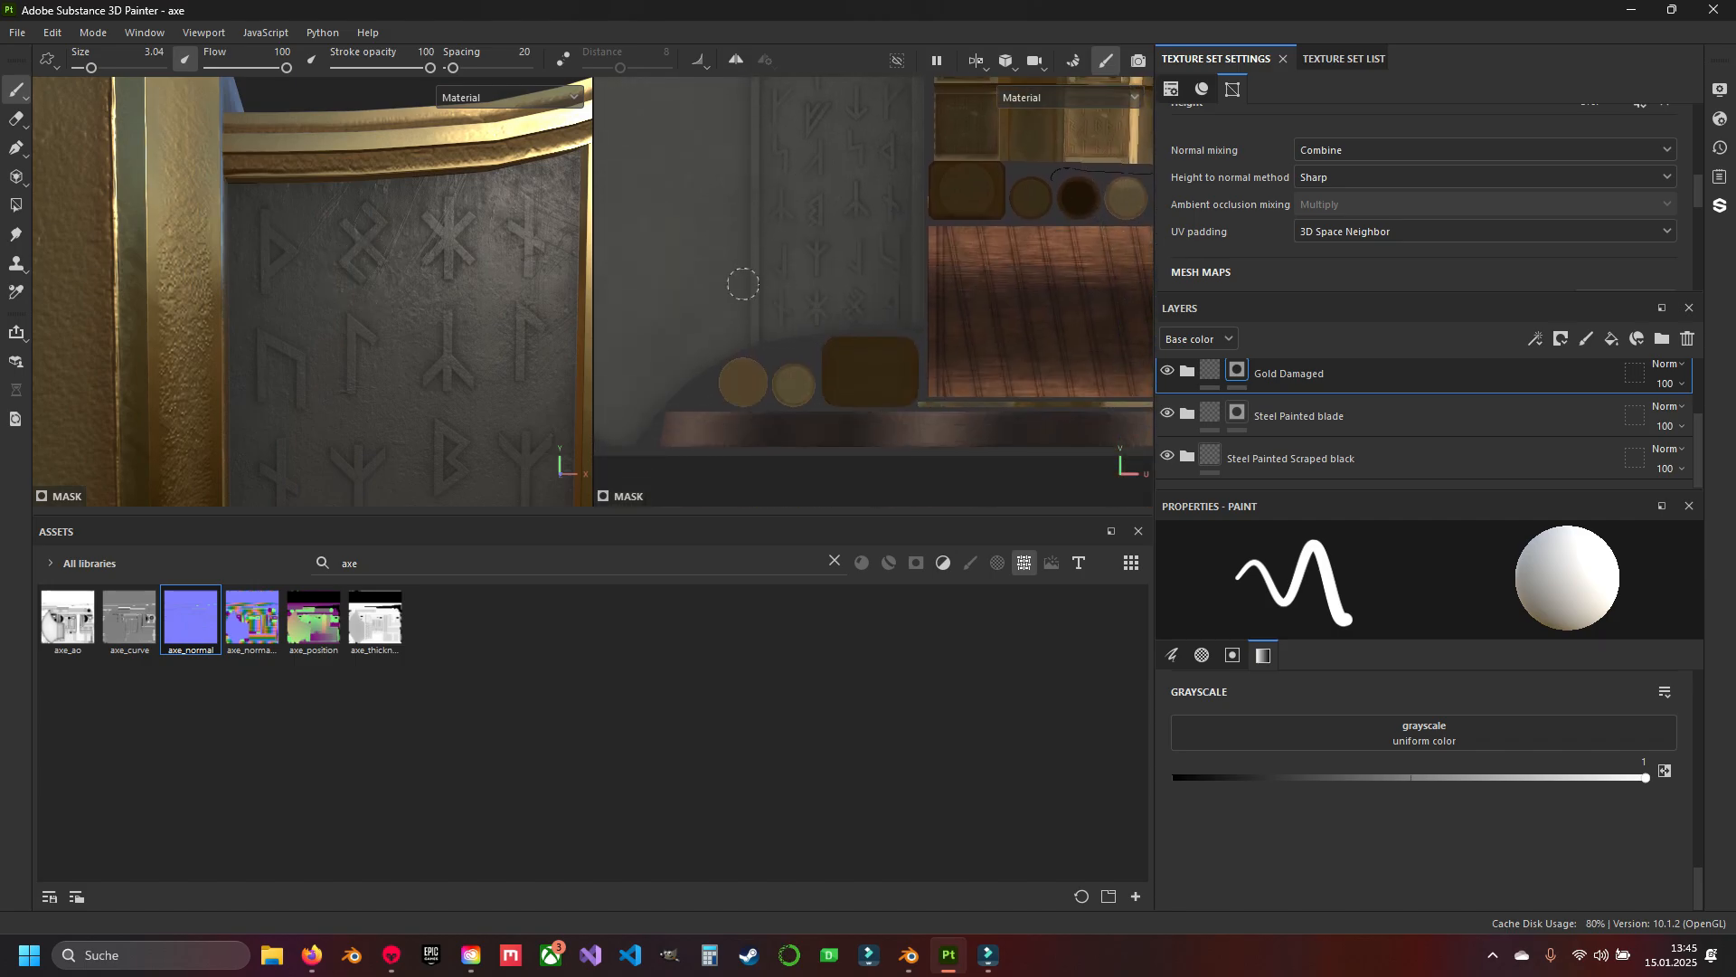
{"action": "scroll", "coordinate": [1299, 453], "scroll_direction": "up", "scroll_amount": 1}
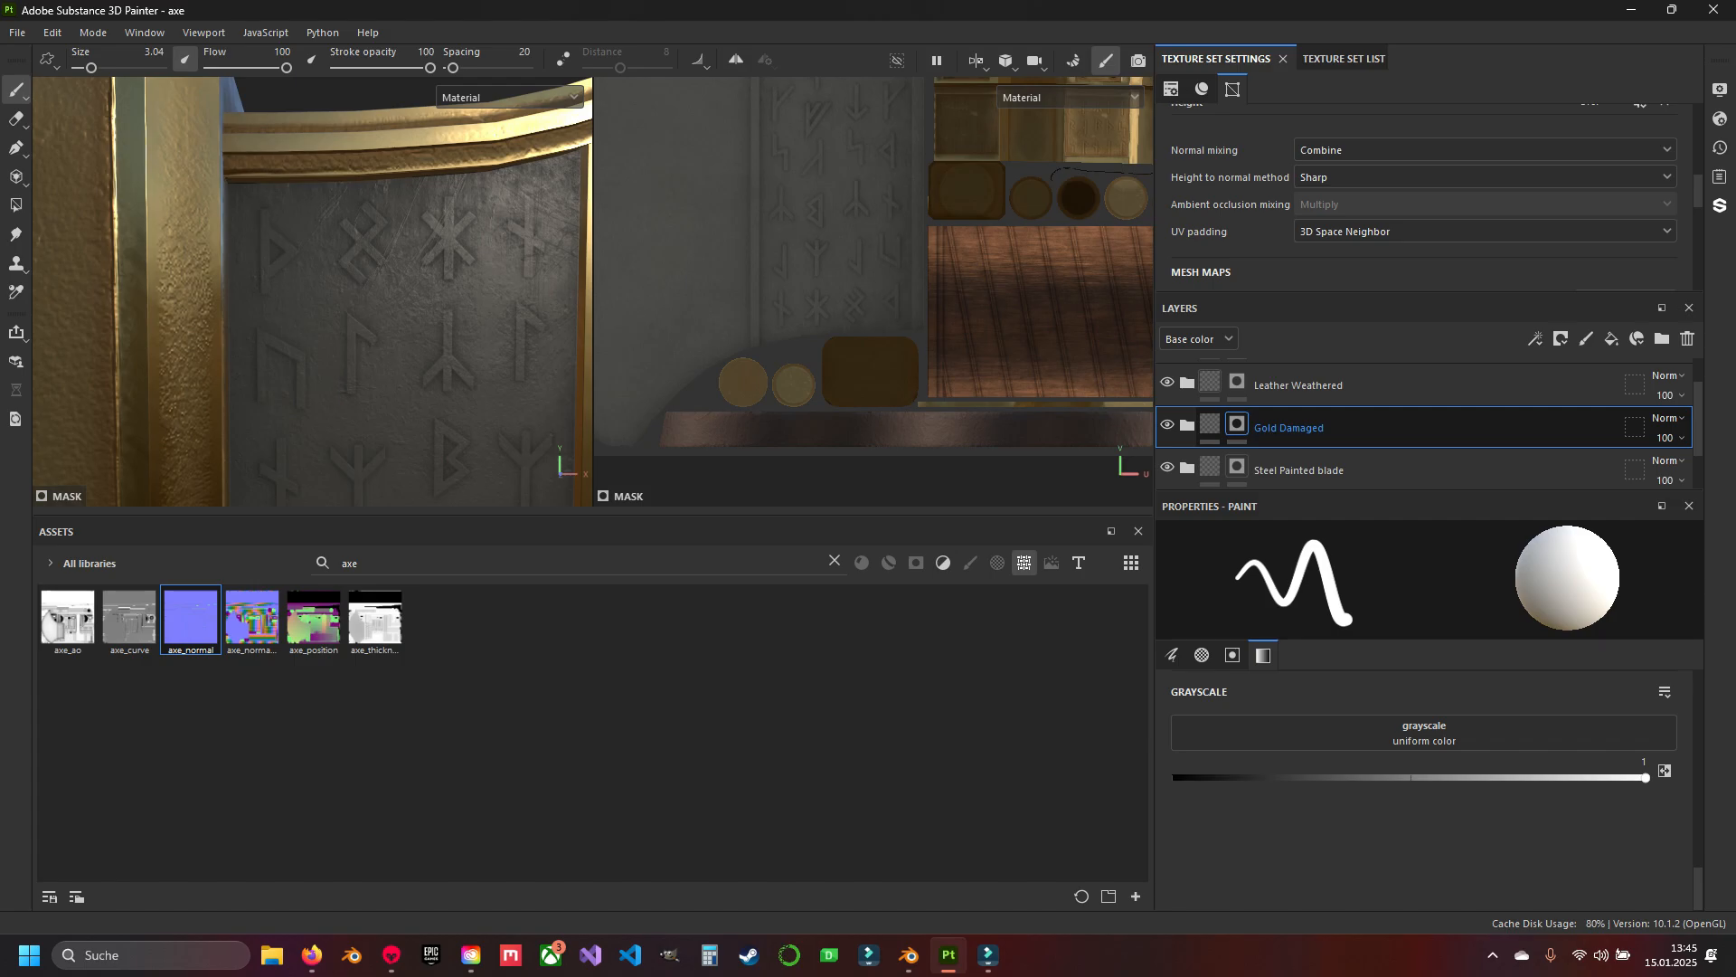
{"action": "scroll", "coordinate": [1429, 742], "scroll_direction": "up", "scroll_amount": 2}
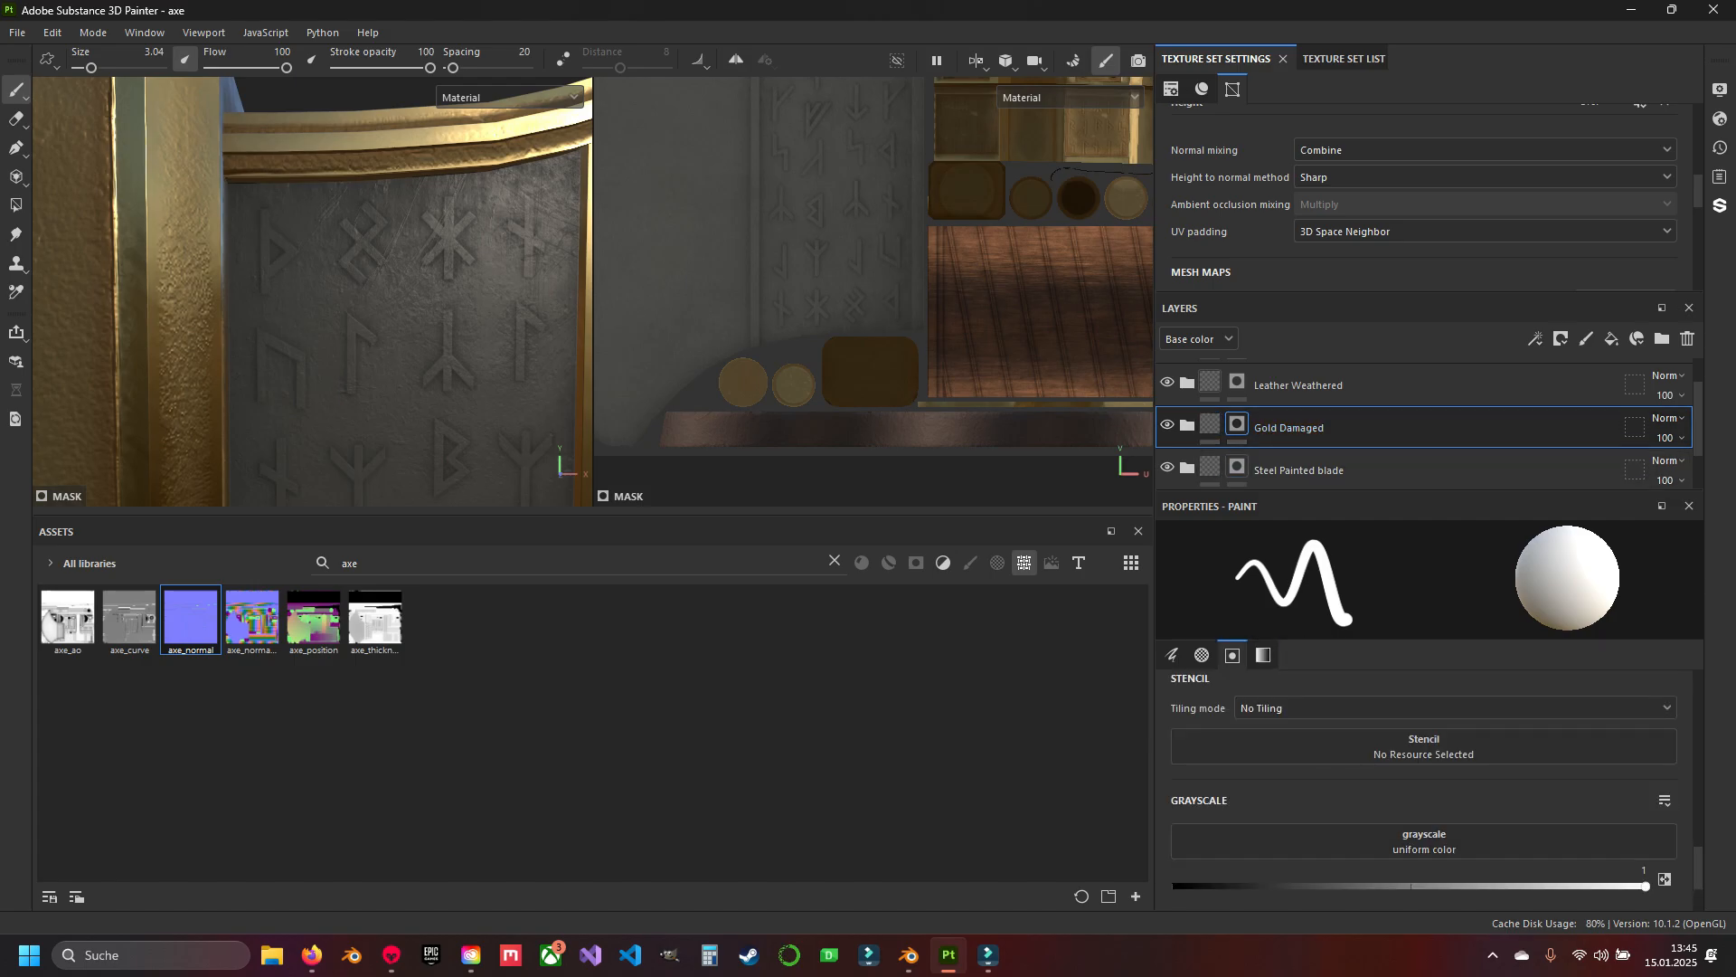
{"action": "key", "text": "bracketleft"}
{"action": "key", "text": "bracketleft"}
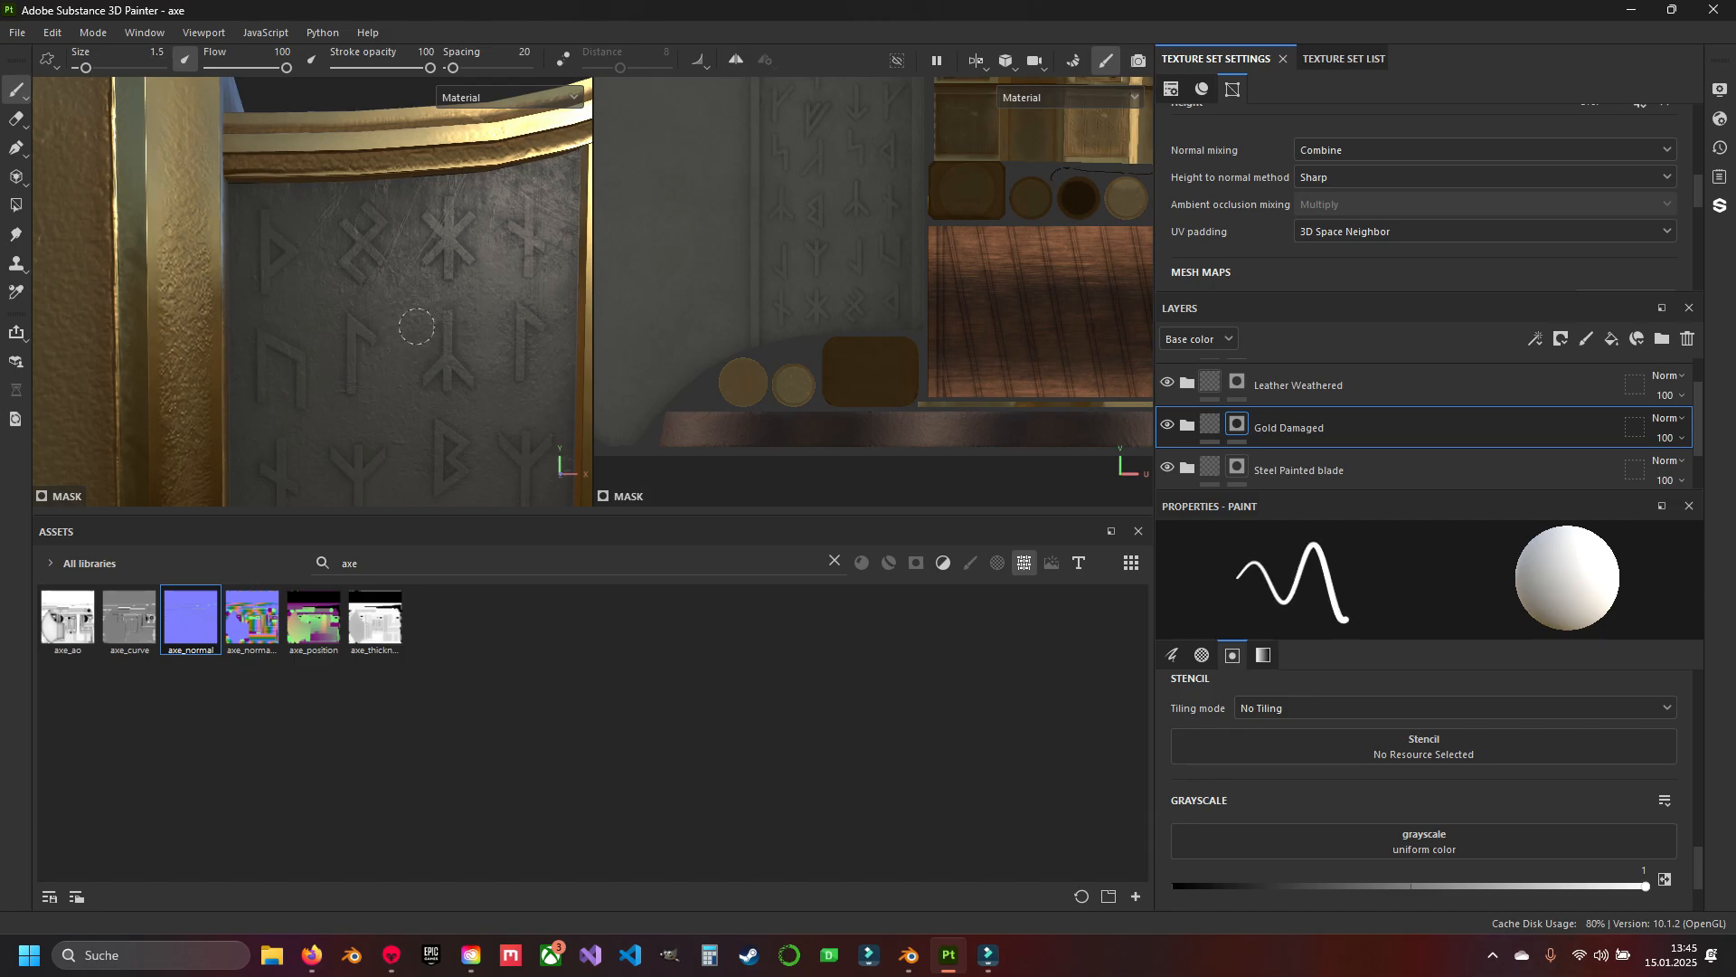
{"action": "scroll", "coordinate": [464, 347], "scroll_direction": "up", "scroll_amount": 4}
{"action": "mouse_move", "coordinate": [461, 352]}
{"action": "left_mouse_down", "text": "alt"}
{"action": "mouse_move", "coordinate": [457, 434]}
{"action": "mouse_move", "coordinate": [447, 365]}
{"action": "left_mouse_up", "text": "alt"}
{"action": "key", "text": "ctrl+z"}
{"action": "left_click_drag", "start_coordinate": [362, 251], "coordinate": [395, 388], "text": "alt"}
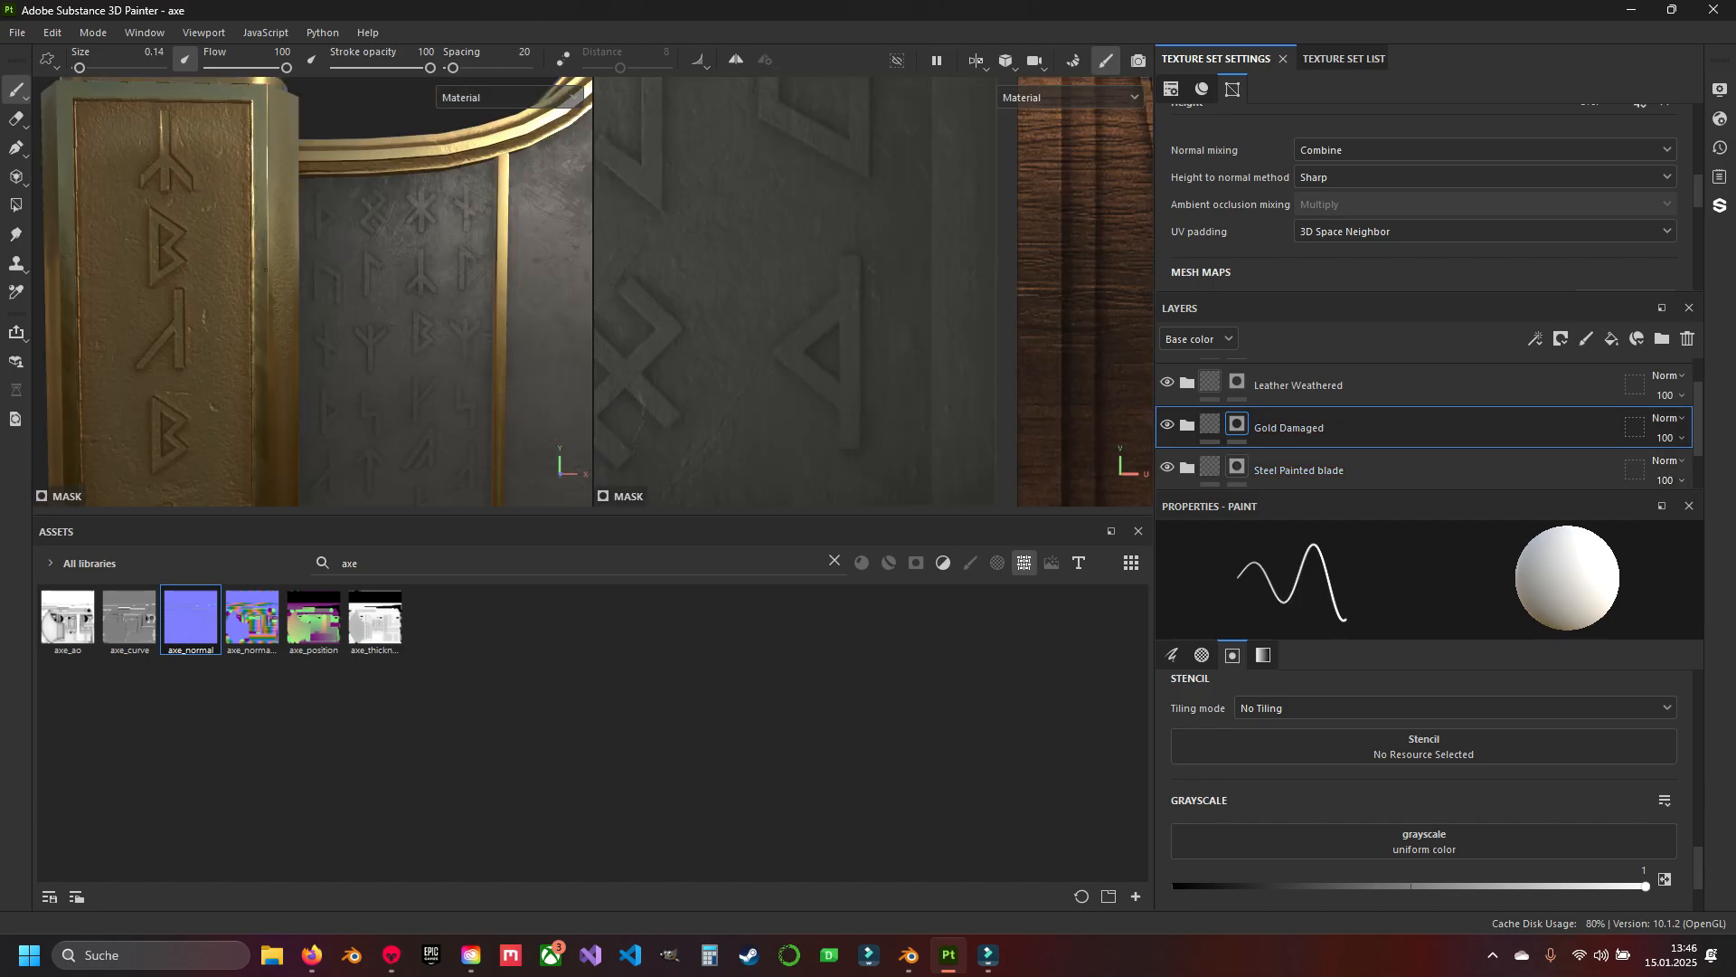
{"action": "right_click_drag", "start_coordinate": [348, 230], "coordinate": [429, 229], "text": "ctrl"}
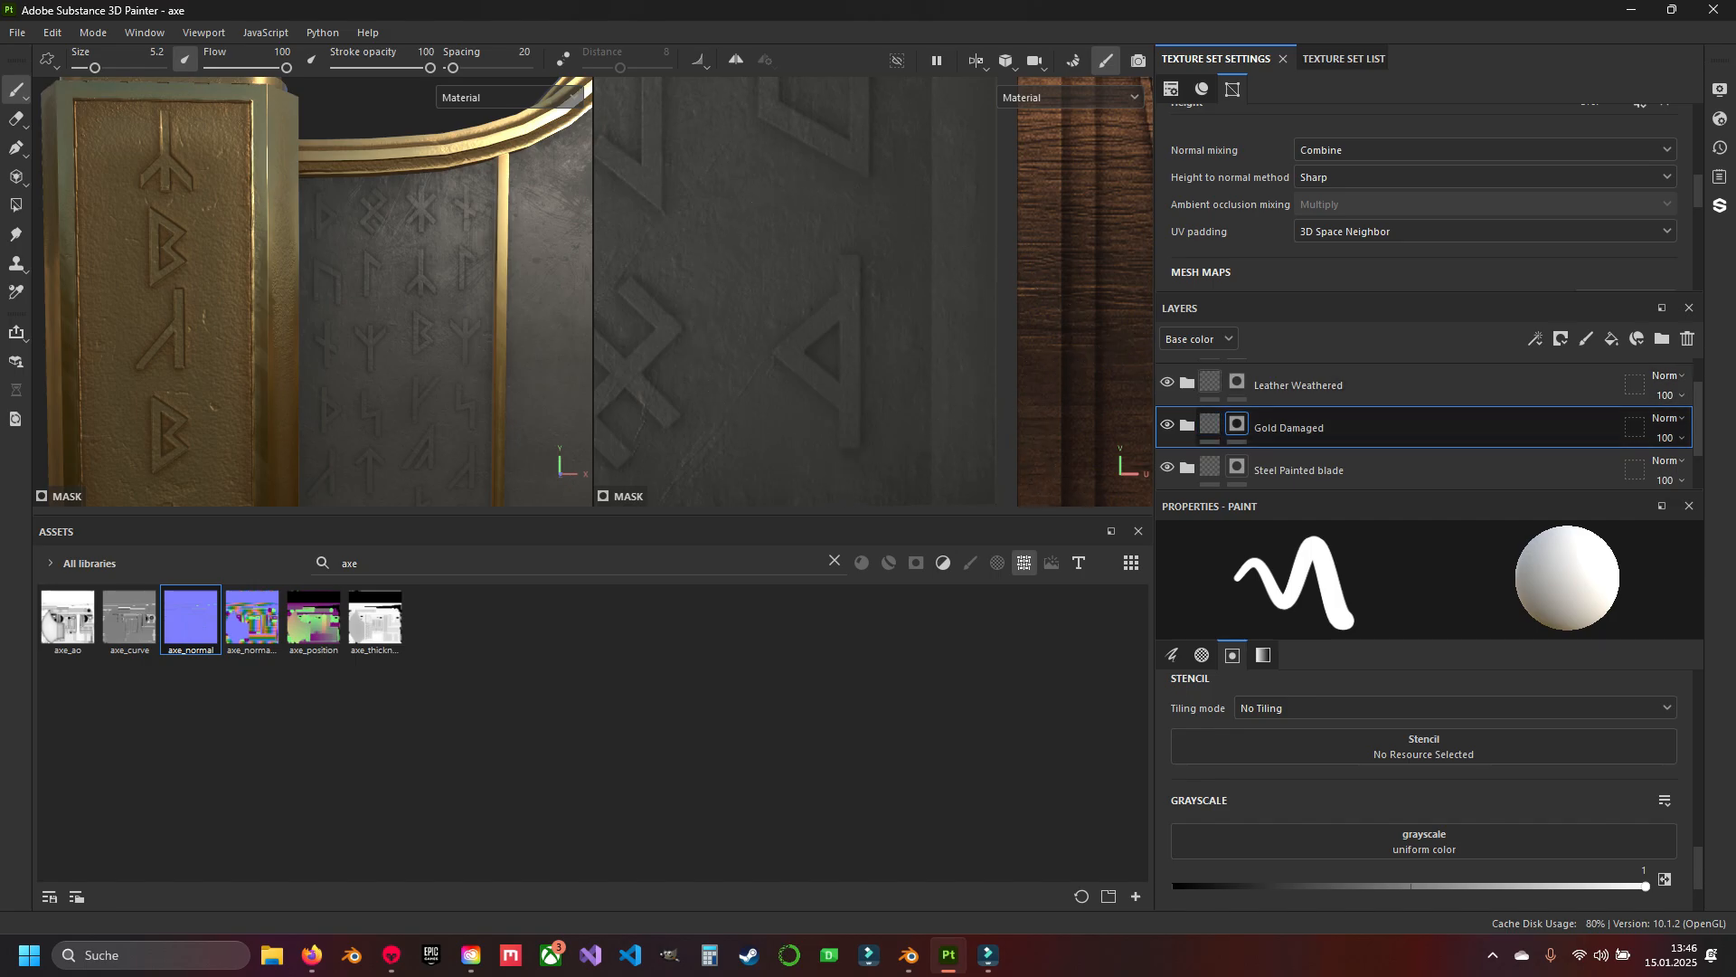
Set the brush size to 0.1 and outline the first rune's long stem with straight gold strokes on the Gold Damaged mask.
{"action": "right_click_drag", "start_coordinate": [822, 315], "coordinate": [762, 315], "text": "ctrl"}
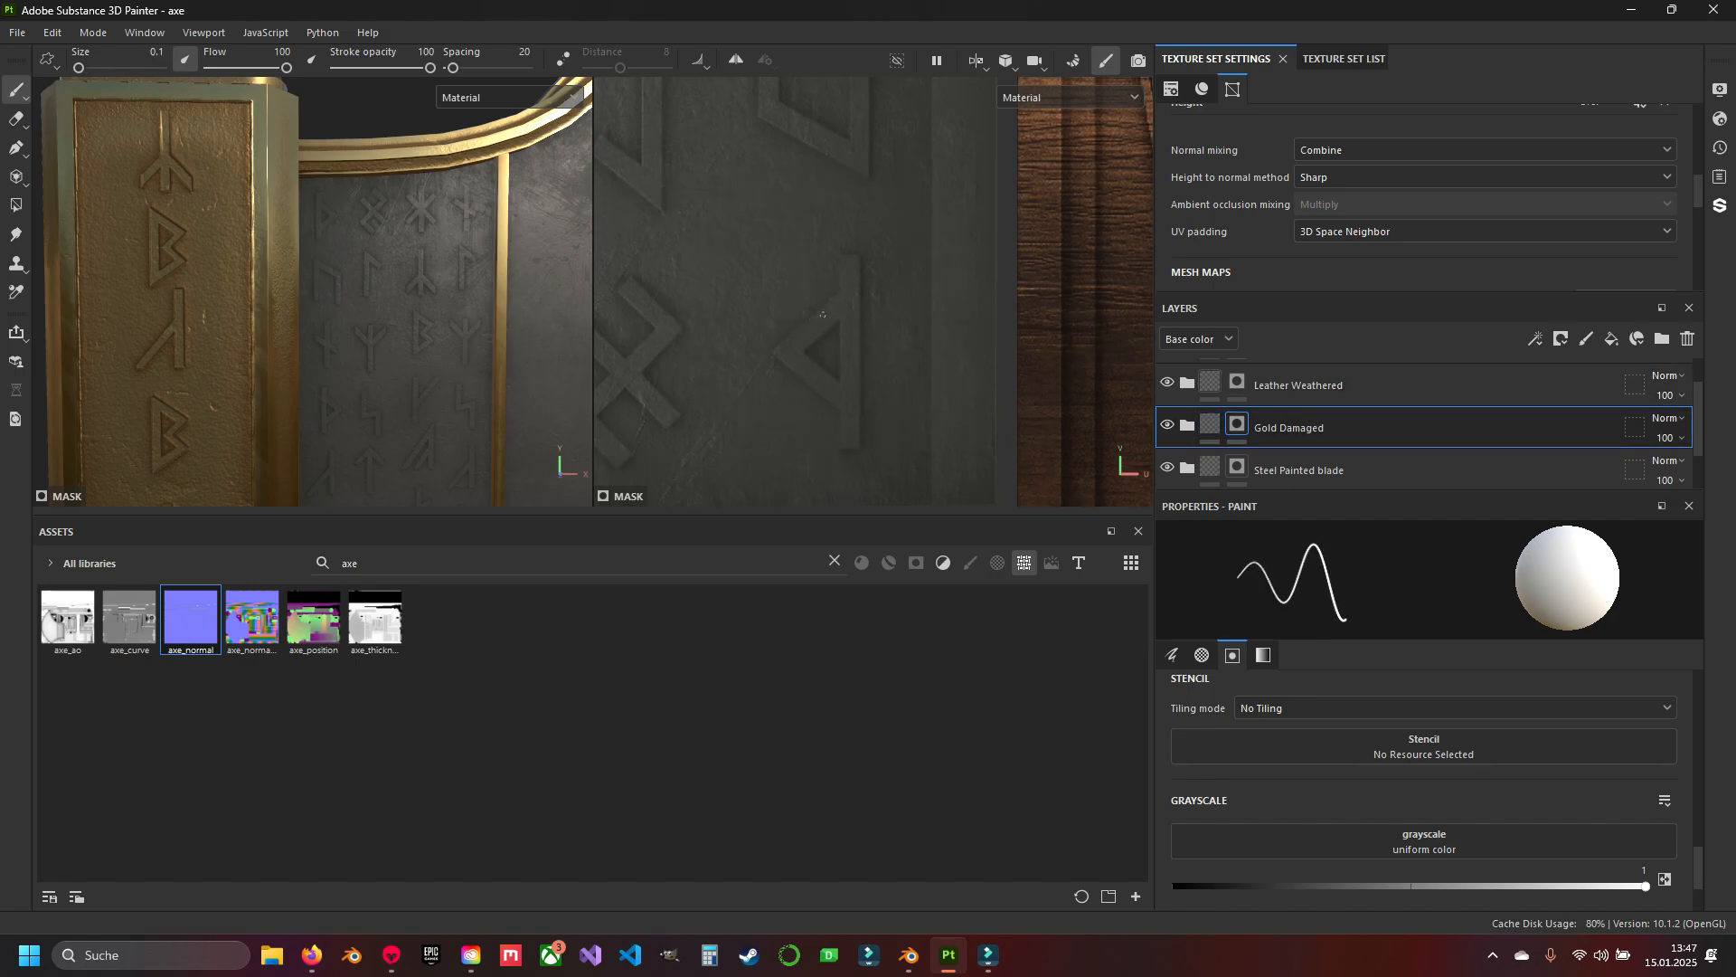
{"action": "scroll", "coordinate": [857, 311], "scroll_direction": "up", "scroll_amount": 4}
{"action": "mouse_move", "coordinate": [857, 312]}
{"action": "middle_mouse_down", "text": "alt"}
{"action": "mouse_move", "coordinate": [860, 178]}
{"action": "mouse_move", "coordinate": [864, 193]}
{"action": "middle_mouse_up", "text": "alt"}
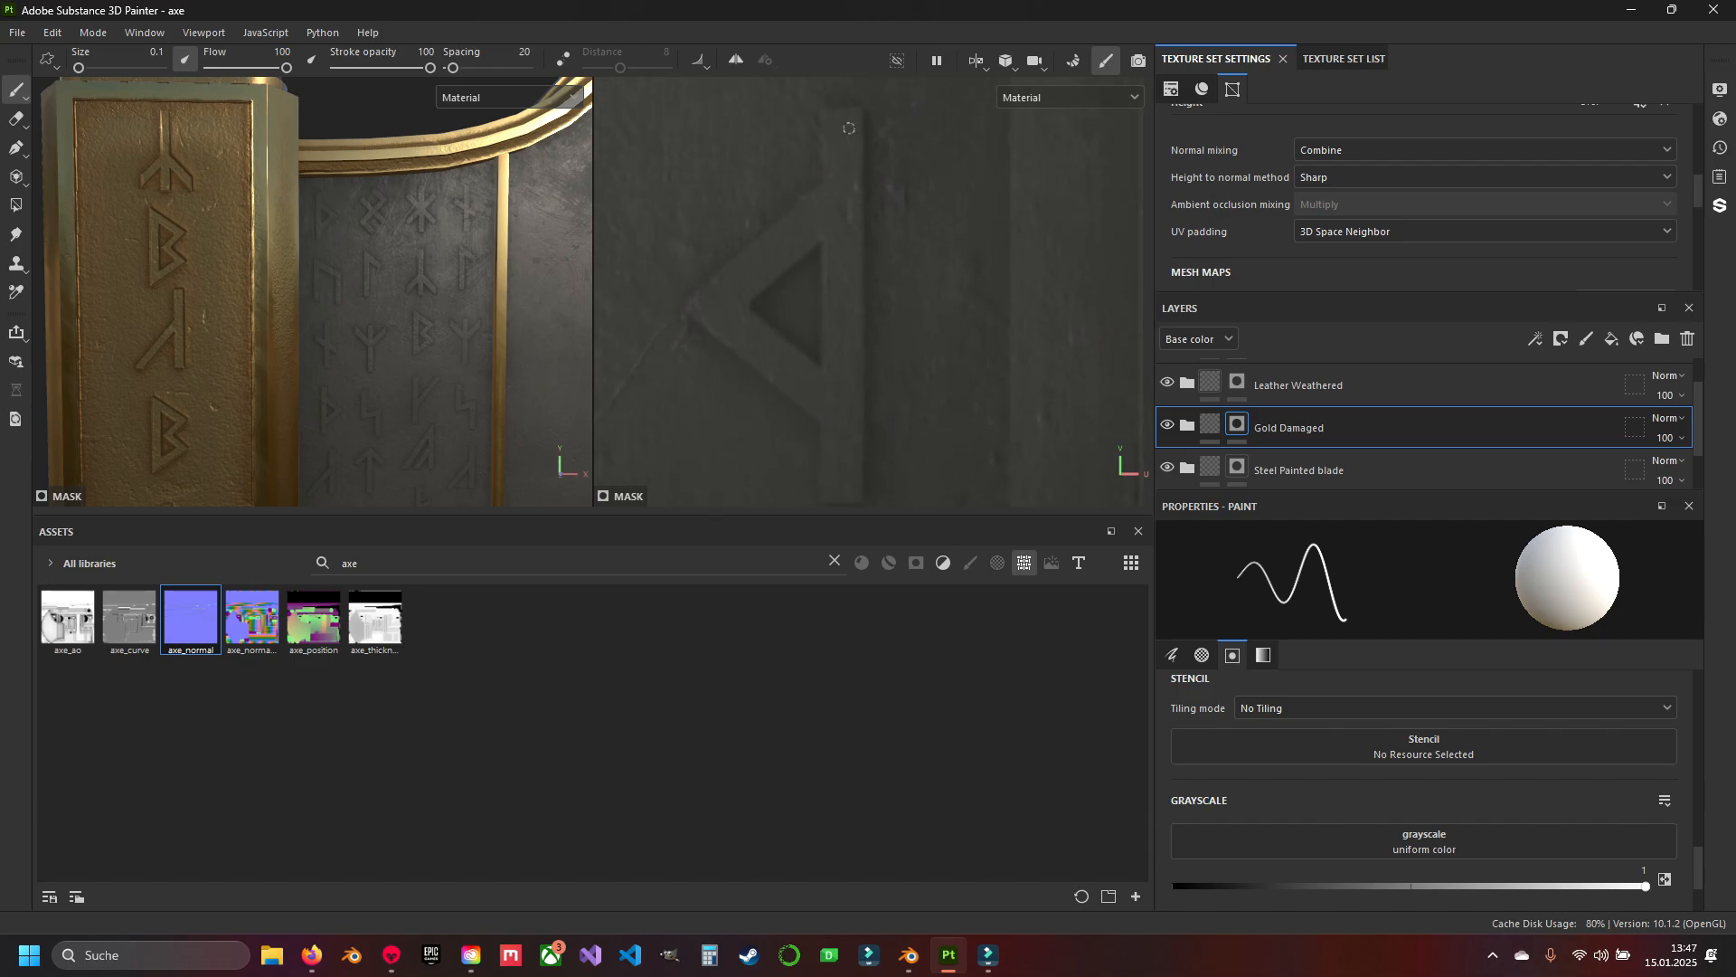
{"action": "left_click", "coordinate": [852, 492], "text": "shift"}
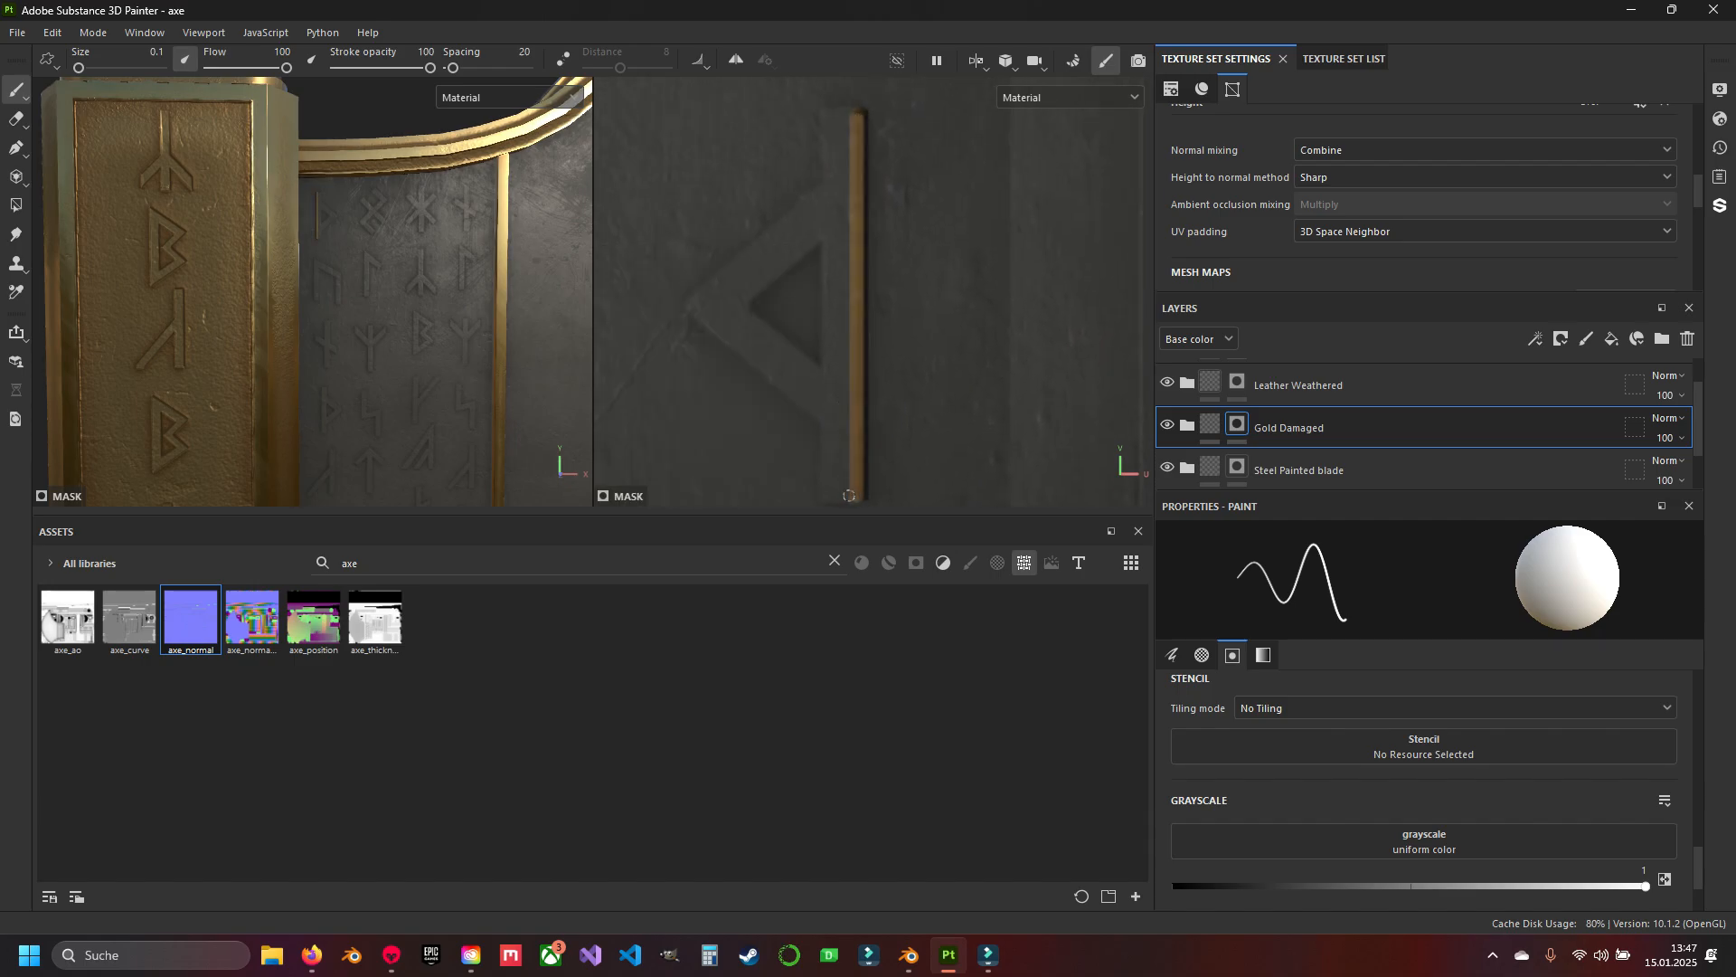
{"action": "left_click", "coordinate": [824, 496], "text": "shift"}
{"action": "left_click", "coordinate": [829, 112], "text": "shift"}
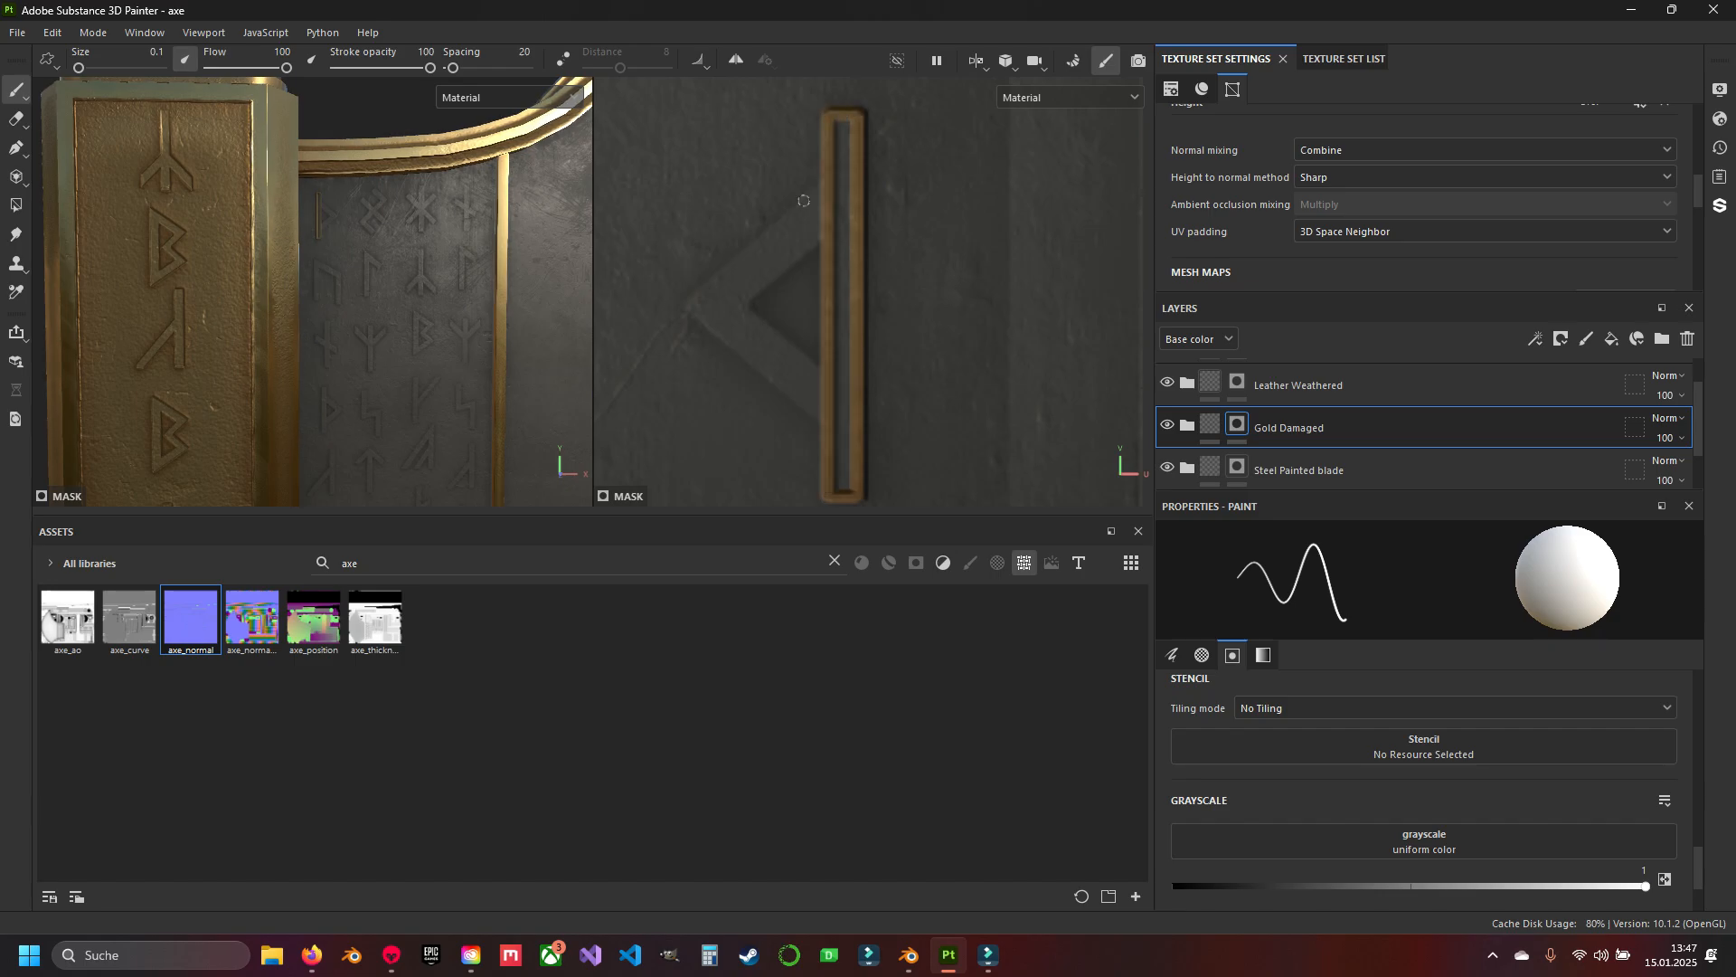
Trace the outer and inner edges of the first rune's triangular part in gold with straight strokes.
{"action": "left_click", "coordinate": [689, 307], "text": "shift"}
{"action": "left_click", "coordinate": [820, 417], "text": "shift"}
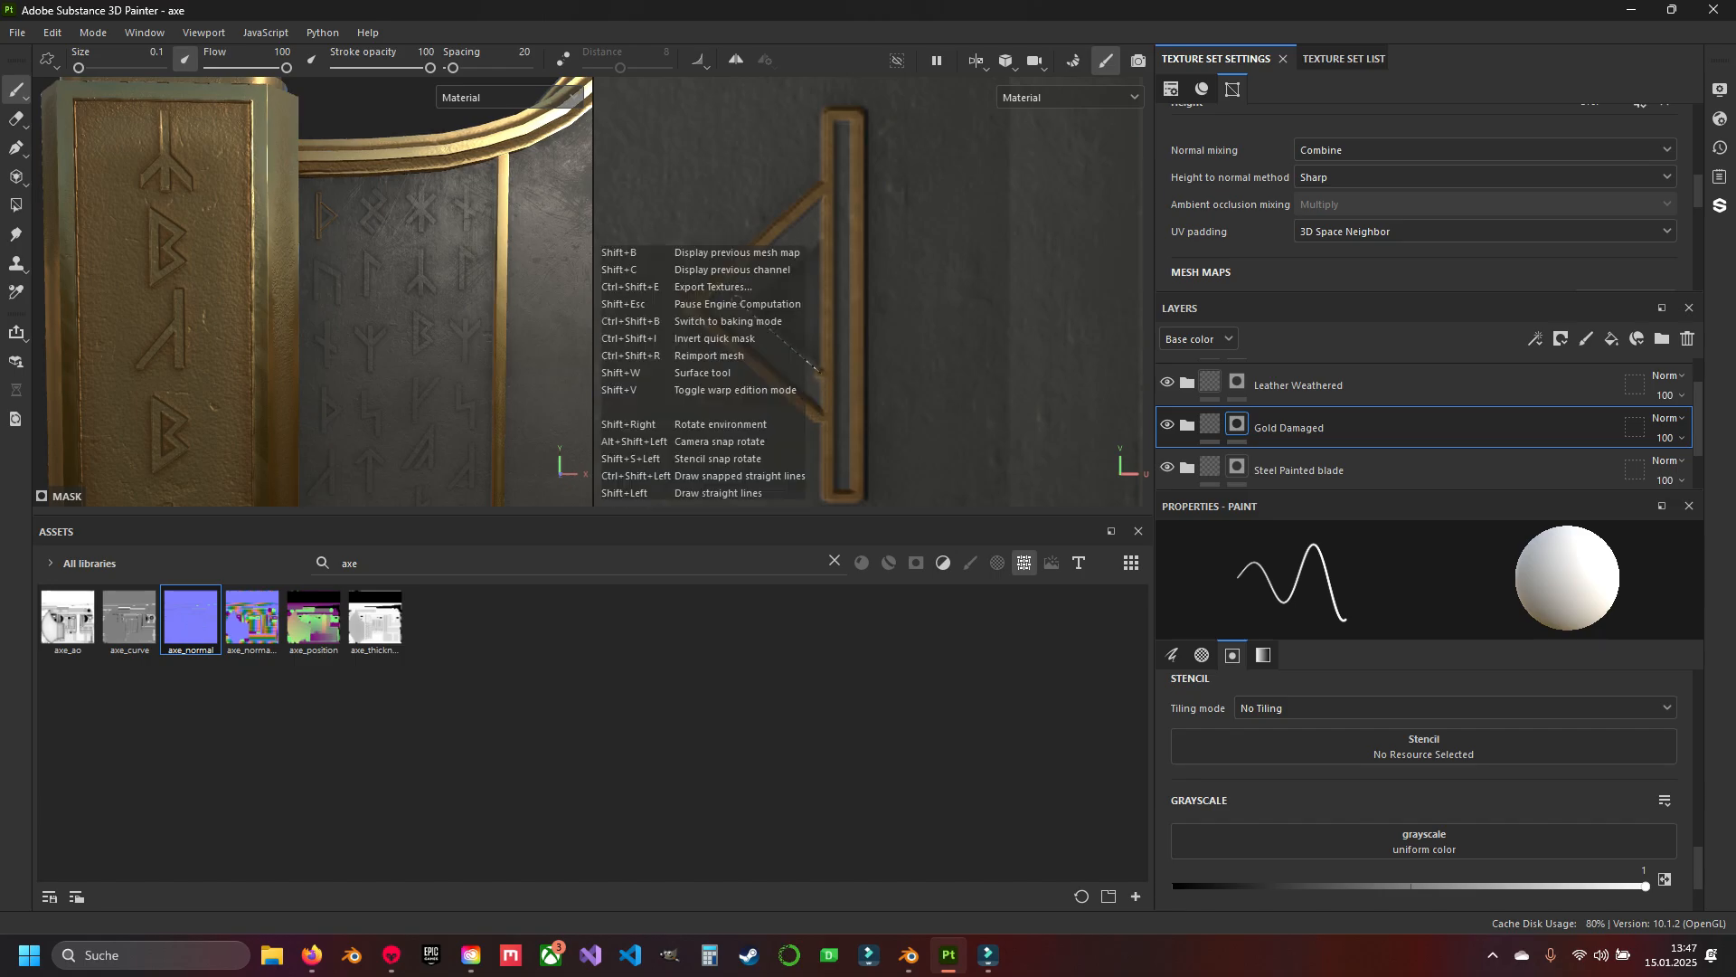
{"action": "left_click", "coordinate": [737, 299], "text": "shift"}
{"action": "left_click", "coordinate": [816, 242], "text": "shift"}
Outline the lower loop of the second, crossed rune in the UV view with straight gold mask strokes.
{"action": "scroll", "coordinate": [859, 415], "scroll_direction": "down", "scroll_amount": 3}
{"action": "scroll", "coordinate": [850, 271], "scroll_direction": "up", "scroll_amount": 3}
{"action": "left_click", "coordinate": [868, 401]}
{"action": "left_click", "coordinate": [785, 319], "text": "shift"}
{"action": "left_click", "coordinate": [848, 255], "text": "shift"}
{"action": "left_click", "coordinate": [934, 341], "text": "shift"}
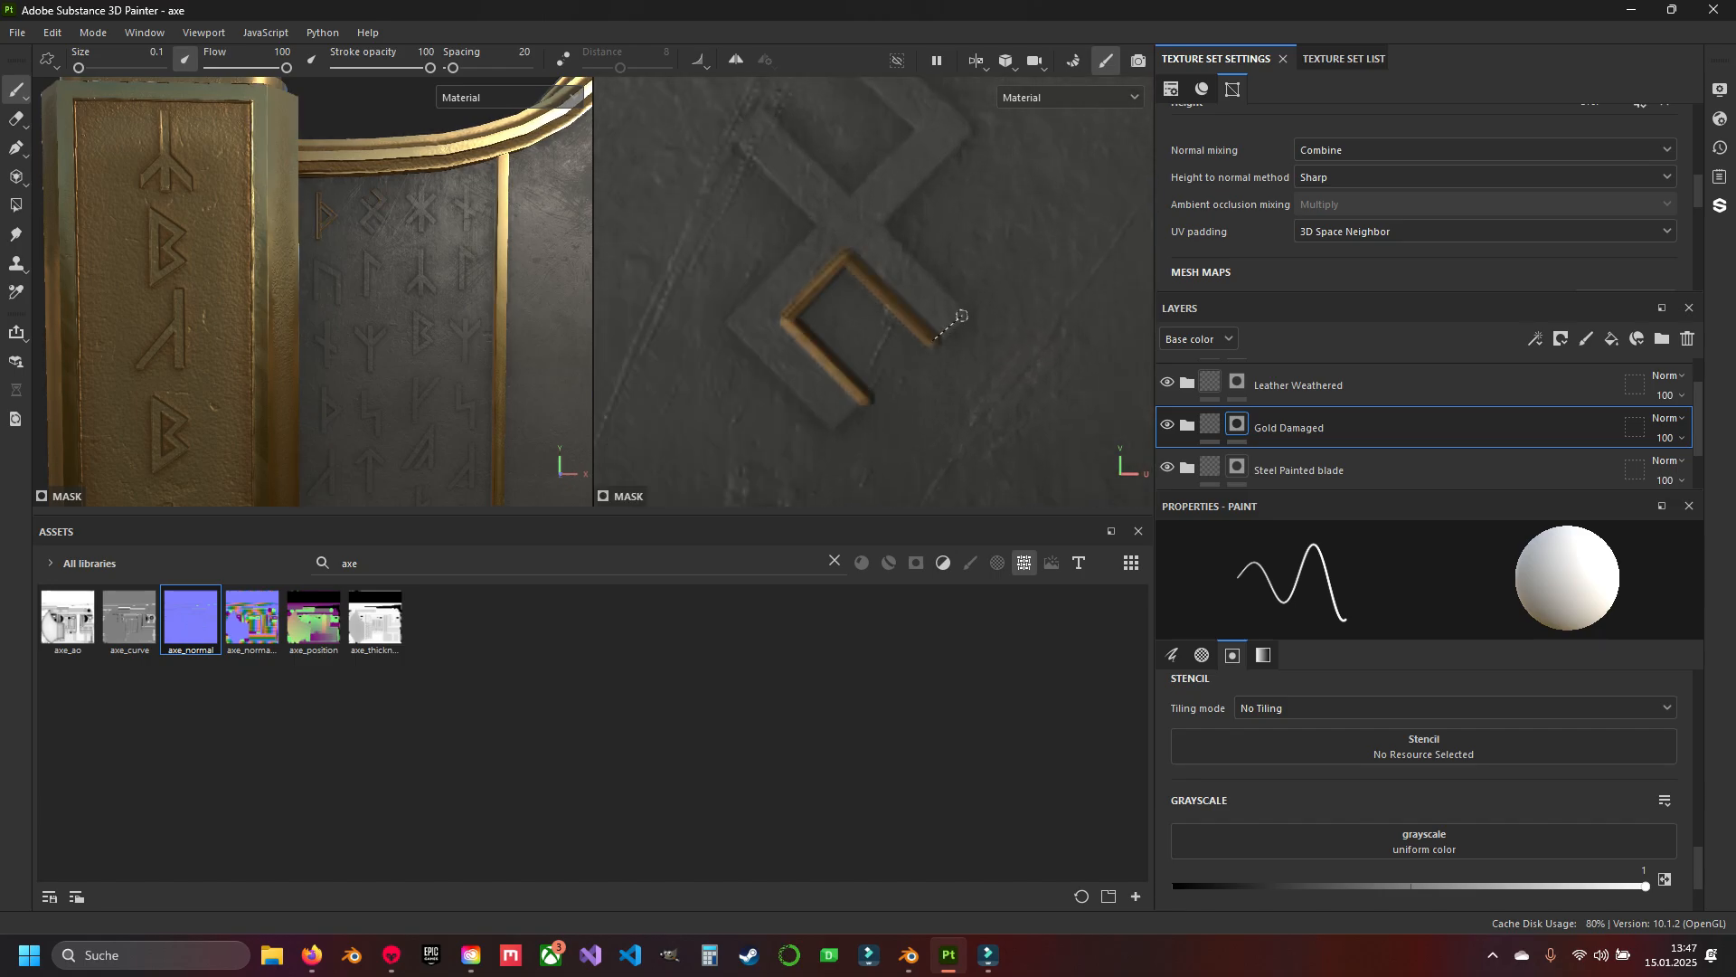
{"action": "left_click", "coordinate": [970, 312], "text": "shift"}
{"action": "left_click", "coordinate": [883, 219], "text": "shift"}
Trace the upper loop and the remaining outer edges of the second, crossed rune in gold.
{"action": "mouse_move", "coordinate": [884, 217]}
{"action": "middle_mouse_down", "text": "alt"}
{"action": "mouse_move", "coordinate": [892, 319]}
{"action": "mouse_move", "coordinate": [853, 243]}
{"action": "middle_mouse_up", "text": "alt"}
{"action": "left_click", "coordinate": [977, 231], "text": "shift"}
{"action": "left_click", "coordinate": [870, 122], "text": "shift"}
{"action": "left_click", "coordinate": [843, 150], "text": "shift"}
{"action": "left_click", "coordinate": [926, 229], "text": "shift"}
{"action": "left_click", "coordinate": [857, 298], "text": "shift"}
{"action": "left_click", "coordinate": [743, 235], "text": "shift"}
{"action": "left_click", "coordinate": [890, 451], "text": "shift"}
{"action": "left_click", "coordinate": [917, 422], "text": "shift"}
Outline the right half of the asterisk-shaped third rune in the UV view with straight gold strokes.
{"action": "middle_click_drag", "start_coordinate": [633, 412], "coordinate": [940, 377], "text": "alt"}
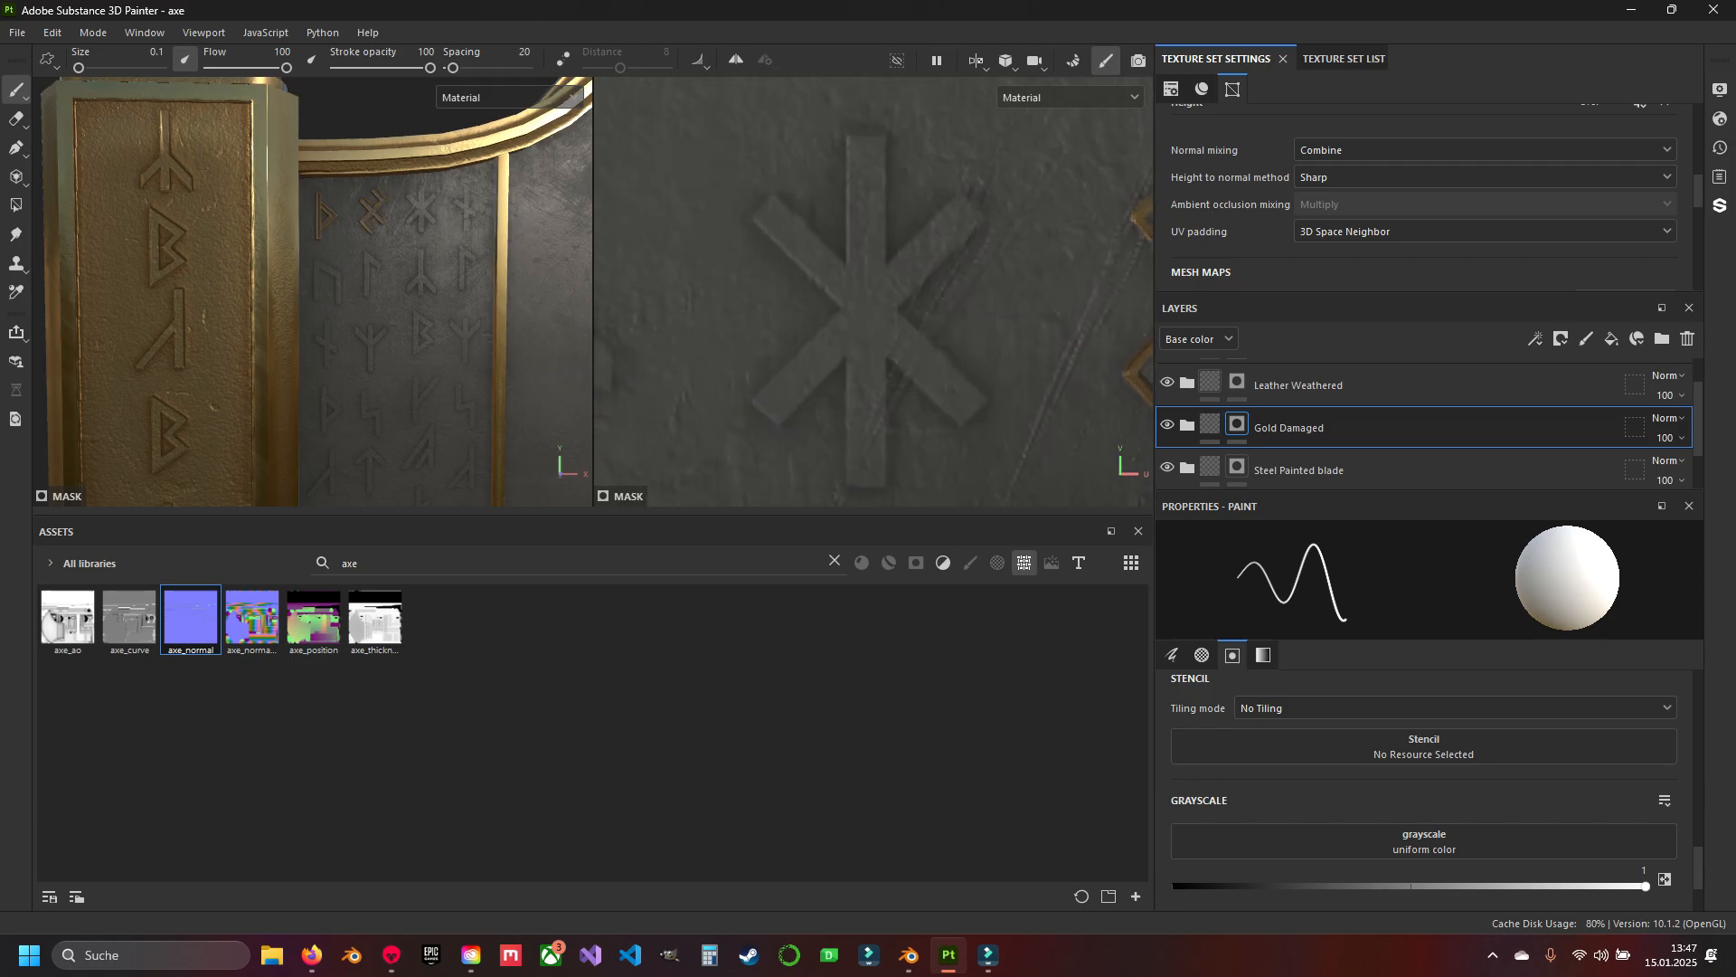
{"action": "left_click", "coordinate": [887, 467]}
{"action": "left_click", "coordinate": [891, 334], "text": "shift"}
{"action": "left_click", "coordinate": [962, 403], "text": "shift"}
{"action": "left_click", "coordinate": [994, 377], "text": "shift"}
{"action": "left_click", "coordinate": [895, 286], "text": "shift"}
{"action": "left_click", "coordinate": [884, 249], "text": "shift"}
{"action": "left_click", "coordinate": [893, 111], "text": "shift"}
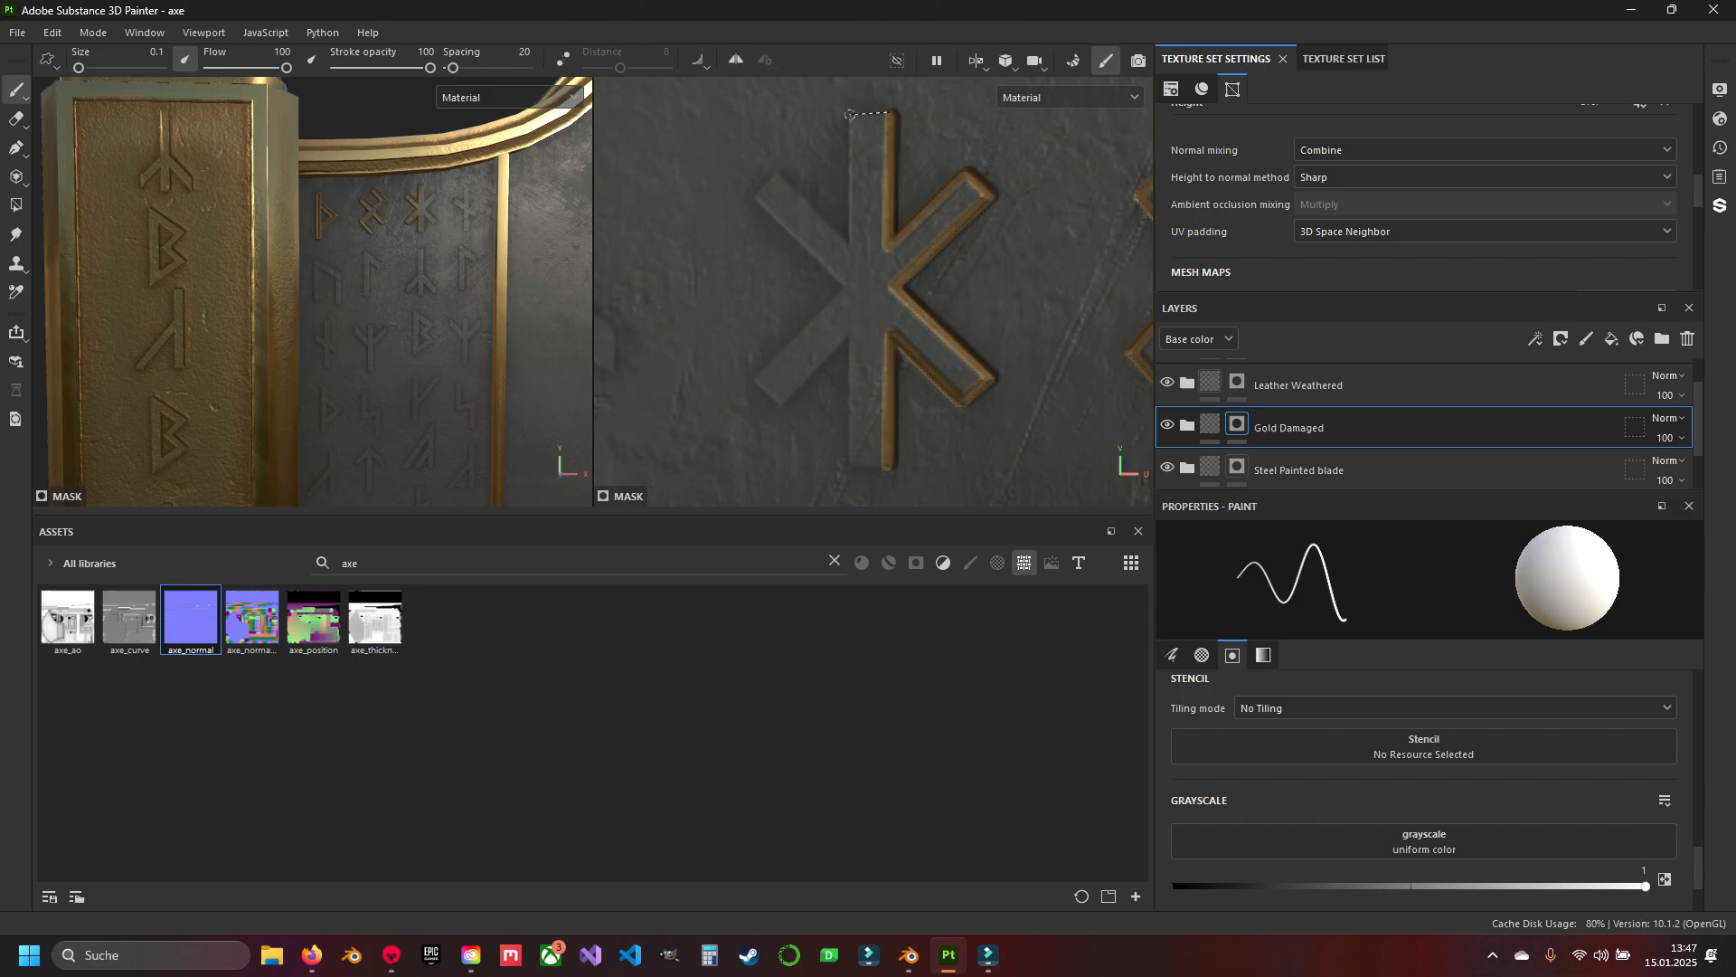
Trace the top end and left half of the asterisk-shaped third rune in gold down to its foot.
{"action": "left_click", "coordinate": [848, 110], "text": "shift"}
{"action": "left_click", "coordinate": [848, 246], "text": "shift"}
{"action": "left_click", "coordinate": [777, 170], "text": "shift"}
{"action": "left_click", "coordinate": [750, 194], "text": "shift"}
{"action": "left_click", "coordinate": [852, 289], "text": "shift"}
{"action": "left_click", "coordinate": [750, 376], "text": "shift"}
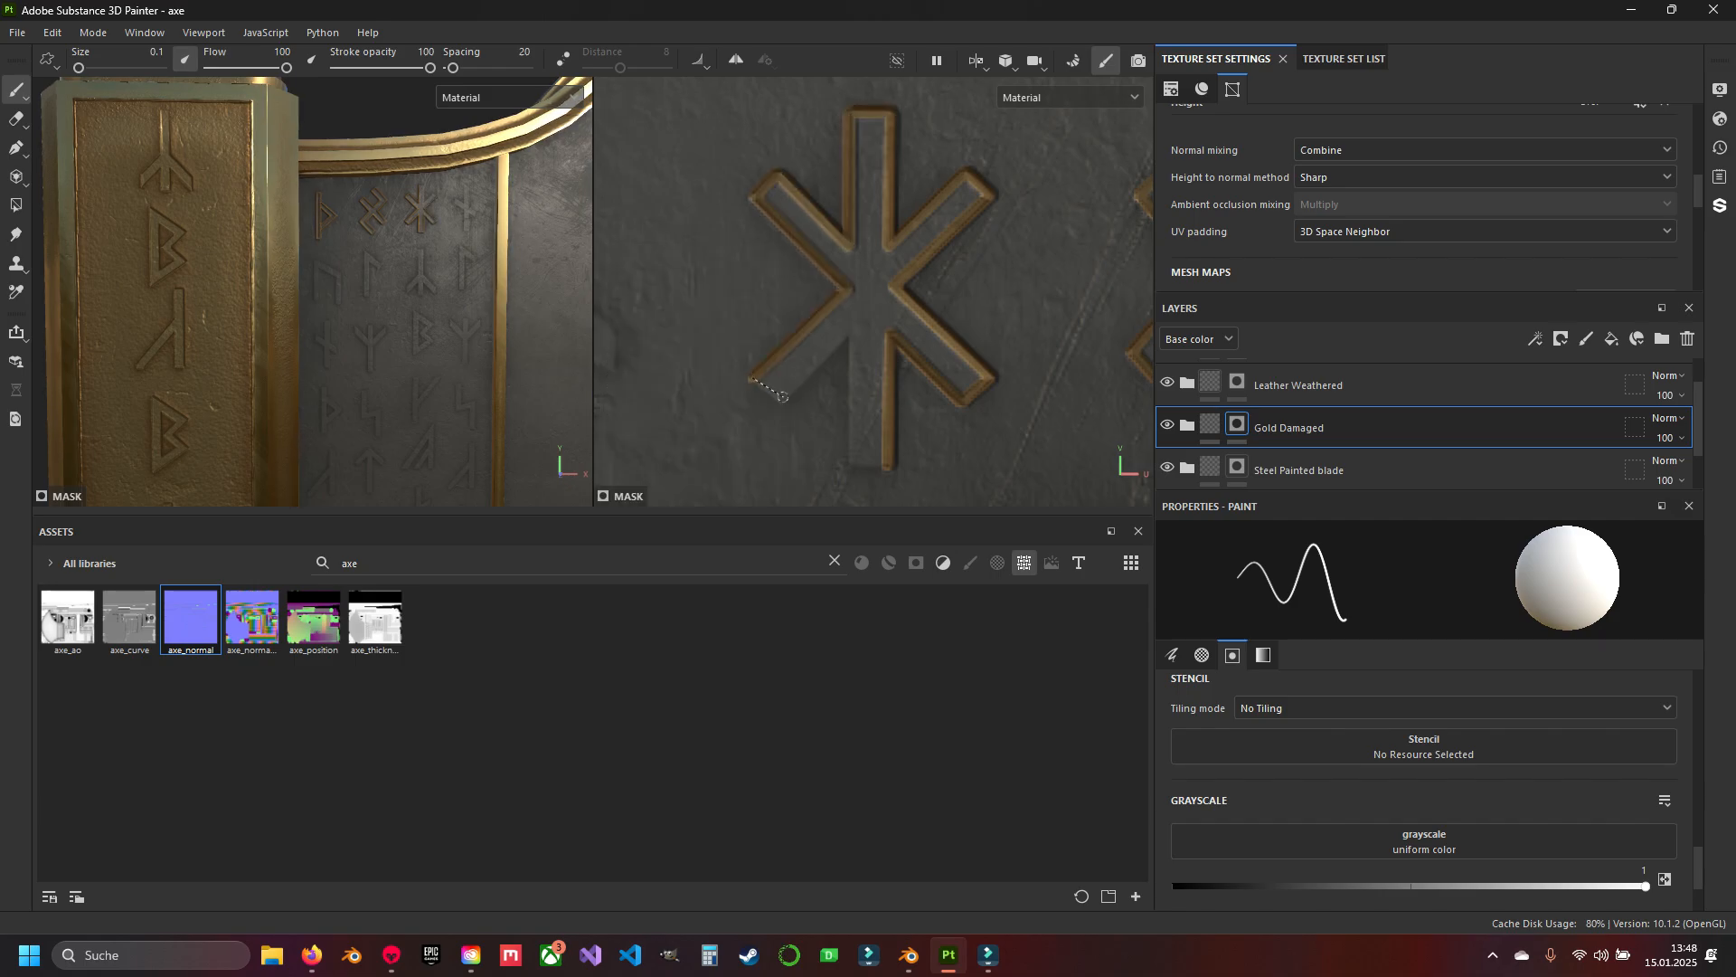
{"action": "left_click", "coordinate": [850, 452], "text": "shift"}
Outline the right side and top of the fourth, cross-barred rune in the UV view with straight gold mask strokes.
{"action": "middle_click_drag", "start_coordinate": [615, 362], "coordinate": [900, 362], "text": "alt"}
{"action": "left_click", "coordinate": [897, 366]}
{"action": "left_click", "coordinate": [827, 291], "text": "shift"}
{"action": "left_click", "coordinate": [830, 122], "text": "shift"}
{"action": "left_click", "coordinate": [786, 123], "text": "shift"}
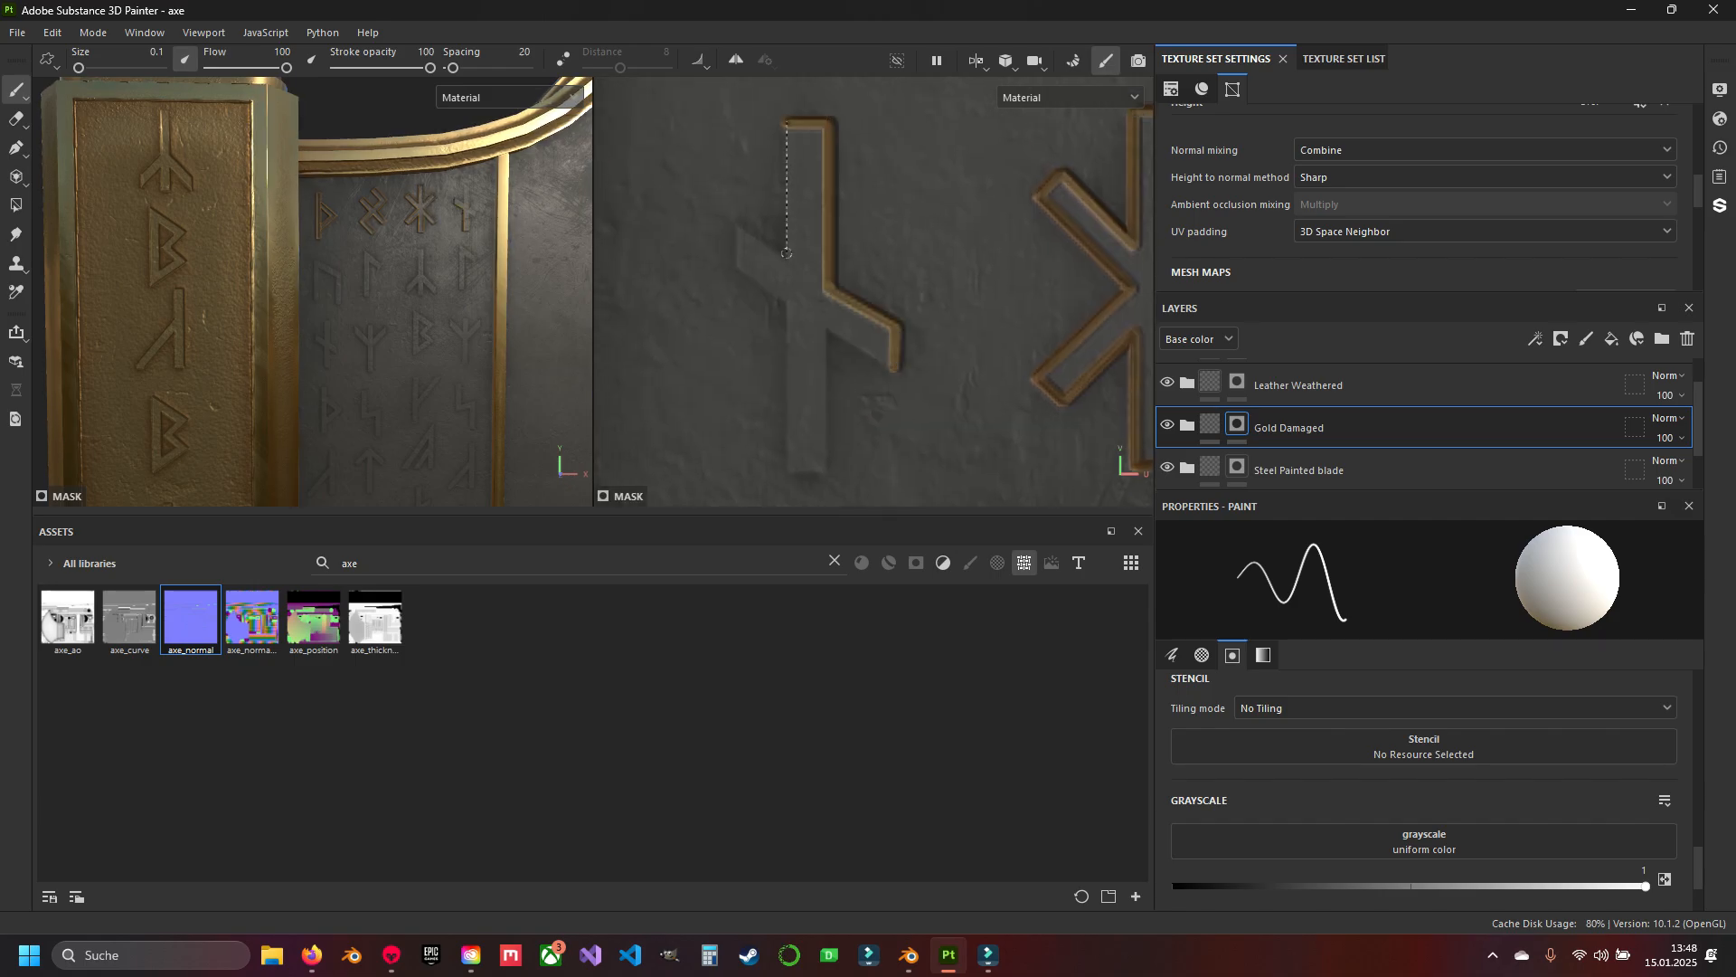
Trace the left side, crossbar end and foot of the fourth, cross-barred rune in gold, closing its outline.
{"action": "left_click", "coordinate": [786, 253], "text": "shift"}
{"action": "left_click", "coordinate": [740, 224], "text": "shift"}
{"action": "left_click", "coordinate": [740, 271], "text": "shift"}
{"action": "left_click", "coordinate": [787, 299], "text": "shift"}
{"action": "left_click", "coordinate": [786, 470], "text": "shift"}
{"action": "left_click", "coordinate": [827, 470], "text": "shift"}
{"action": "left_click", "coordinate": [828, 328], "text": "shift"}
{"action": "left_click", "coordinate": [895, 366], "text": "shift"}
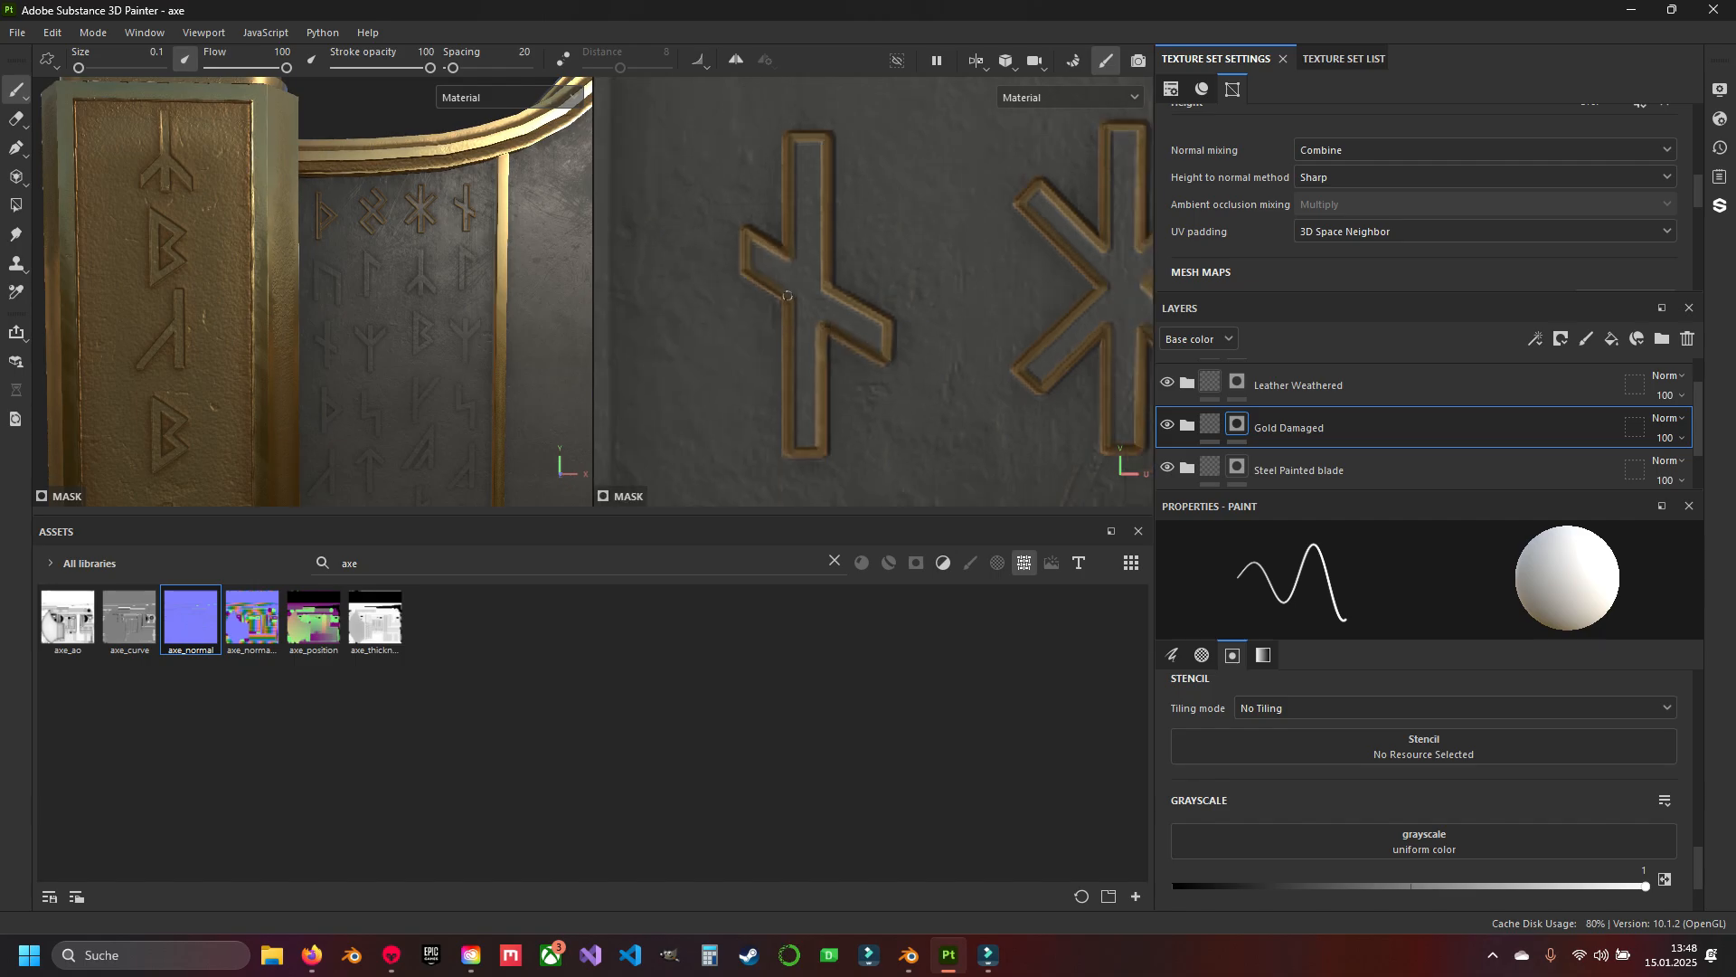
Outline the hook-shaped rune below the cross-barred one in the second row with straight gold strokes and undo the last stroke.
{"action": "scroll", "coordinate": [397, 226], "scroll_direction": "up", "scroll_amount": 5}
{"action": "middle_click_drag", "start_coordinate": [379, 271], "coordinate": [330, 207], "text": "alt"}
{"action": "middle_click_drag", "start_coordinate": [801, 136], "coordinate": [795, 493], "text": "alt"}
{"action": "left_click", "coordinate": [814, 116]}
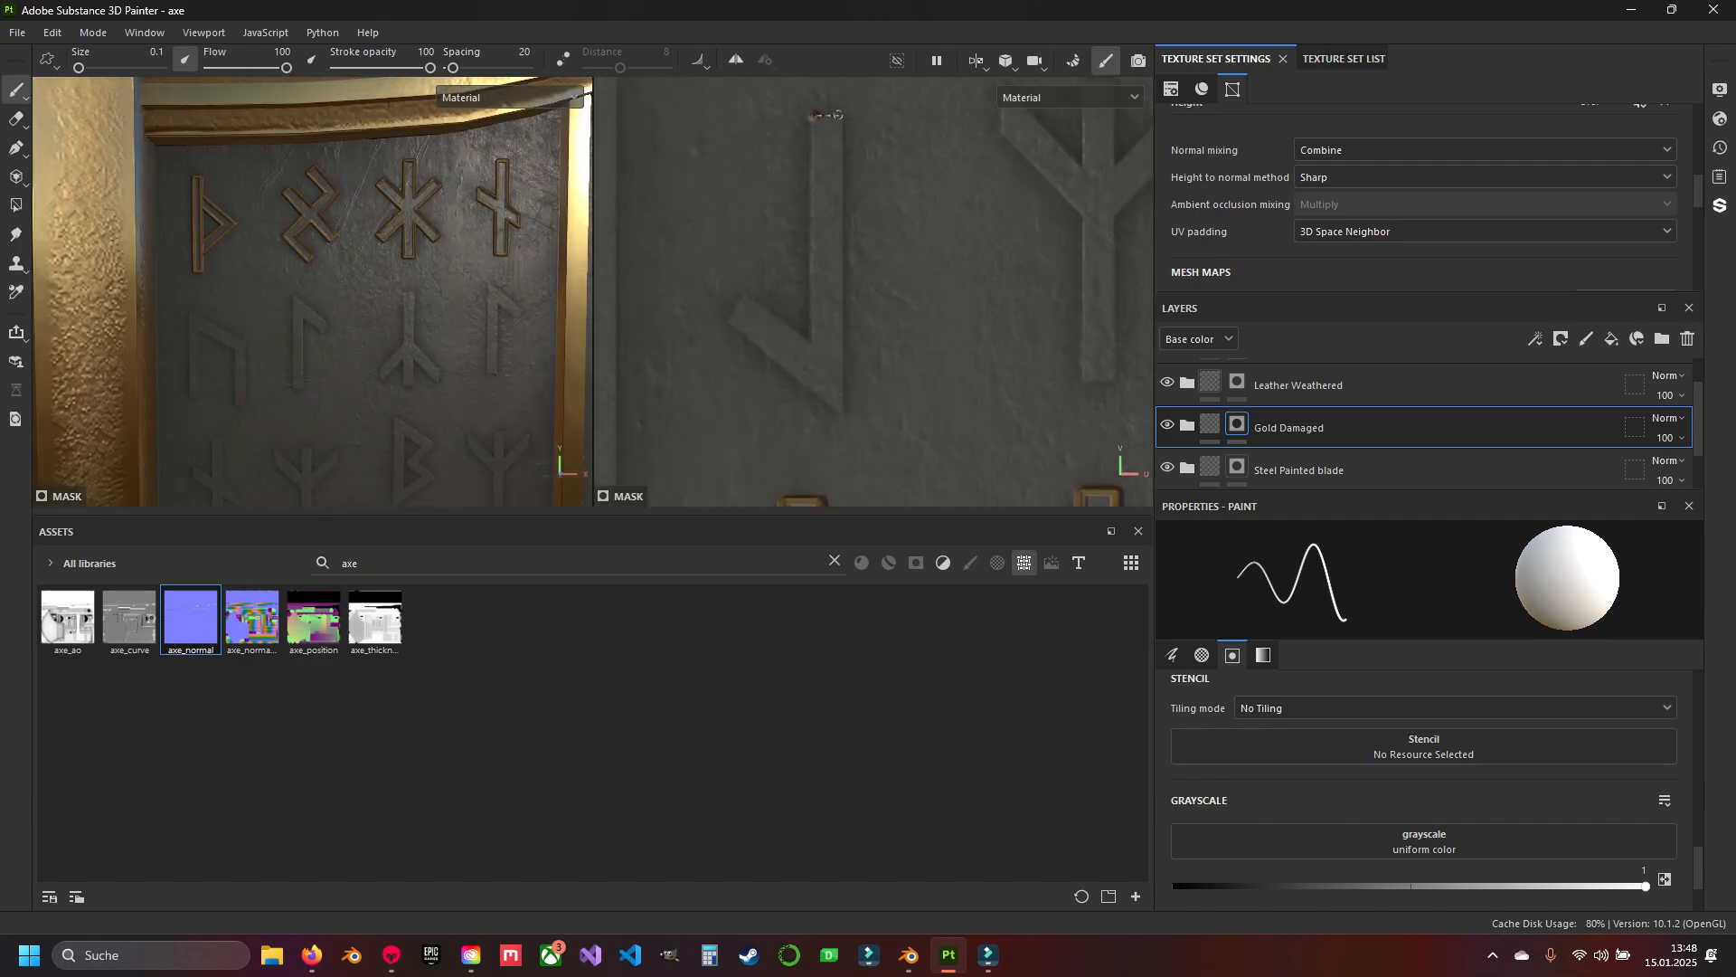
{"action": "left_click", "coordinate": [847, 116], "text": "shift"}
{"action": "left_click", "coordinate": [846, 409], "text": "shift"}
{"action": "left_click", "coordinate": [727, 323], "text": "shift"}
{"action": "left_click", "coordinate": [747, 292], "text": "shift"}
{"action": "left_click", "coordinate": [817, 335], "text": "shift"}
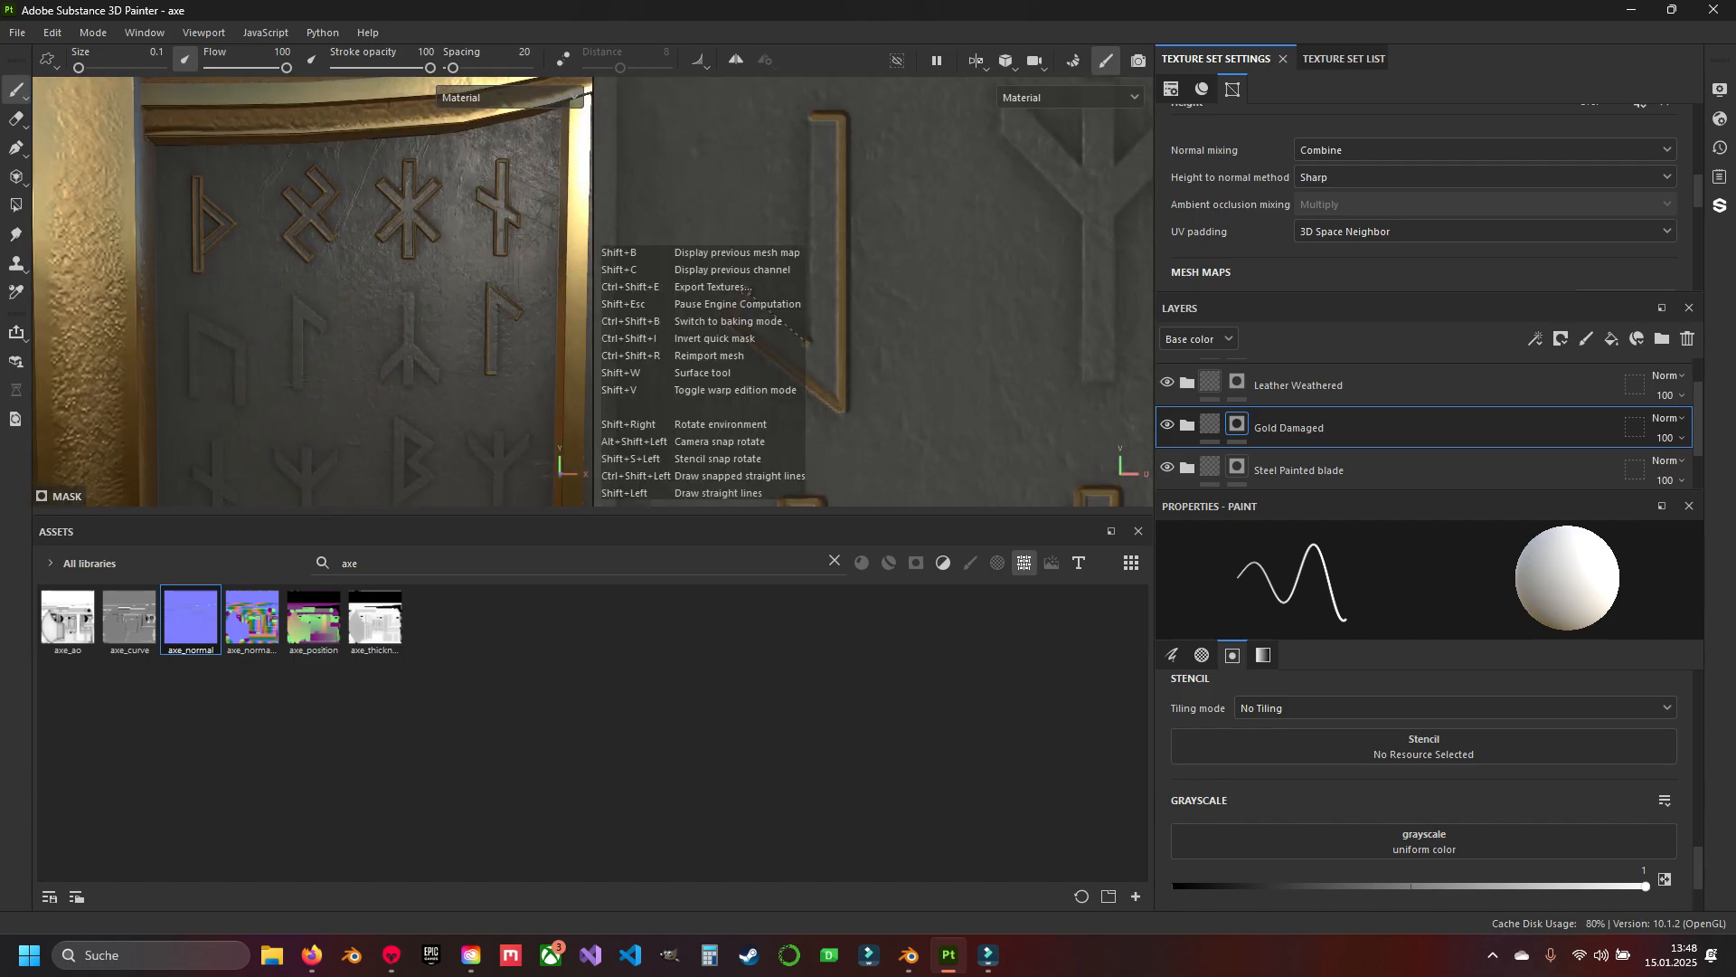
{"action": "key", "text": "ctrl+z"}
Outline the fork-shaped rune with three prongs in the second row in gold.
{"action": "middle_click_drag", "start_coordinate": [813, 131], "coordinate": [732, 155], "text": "alt"}
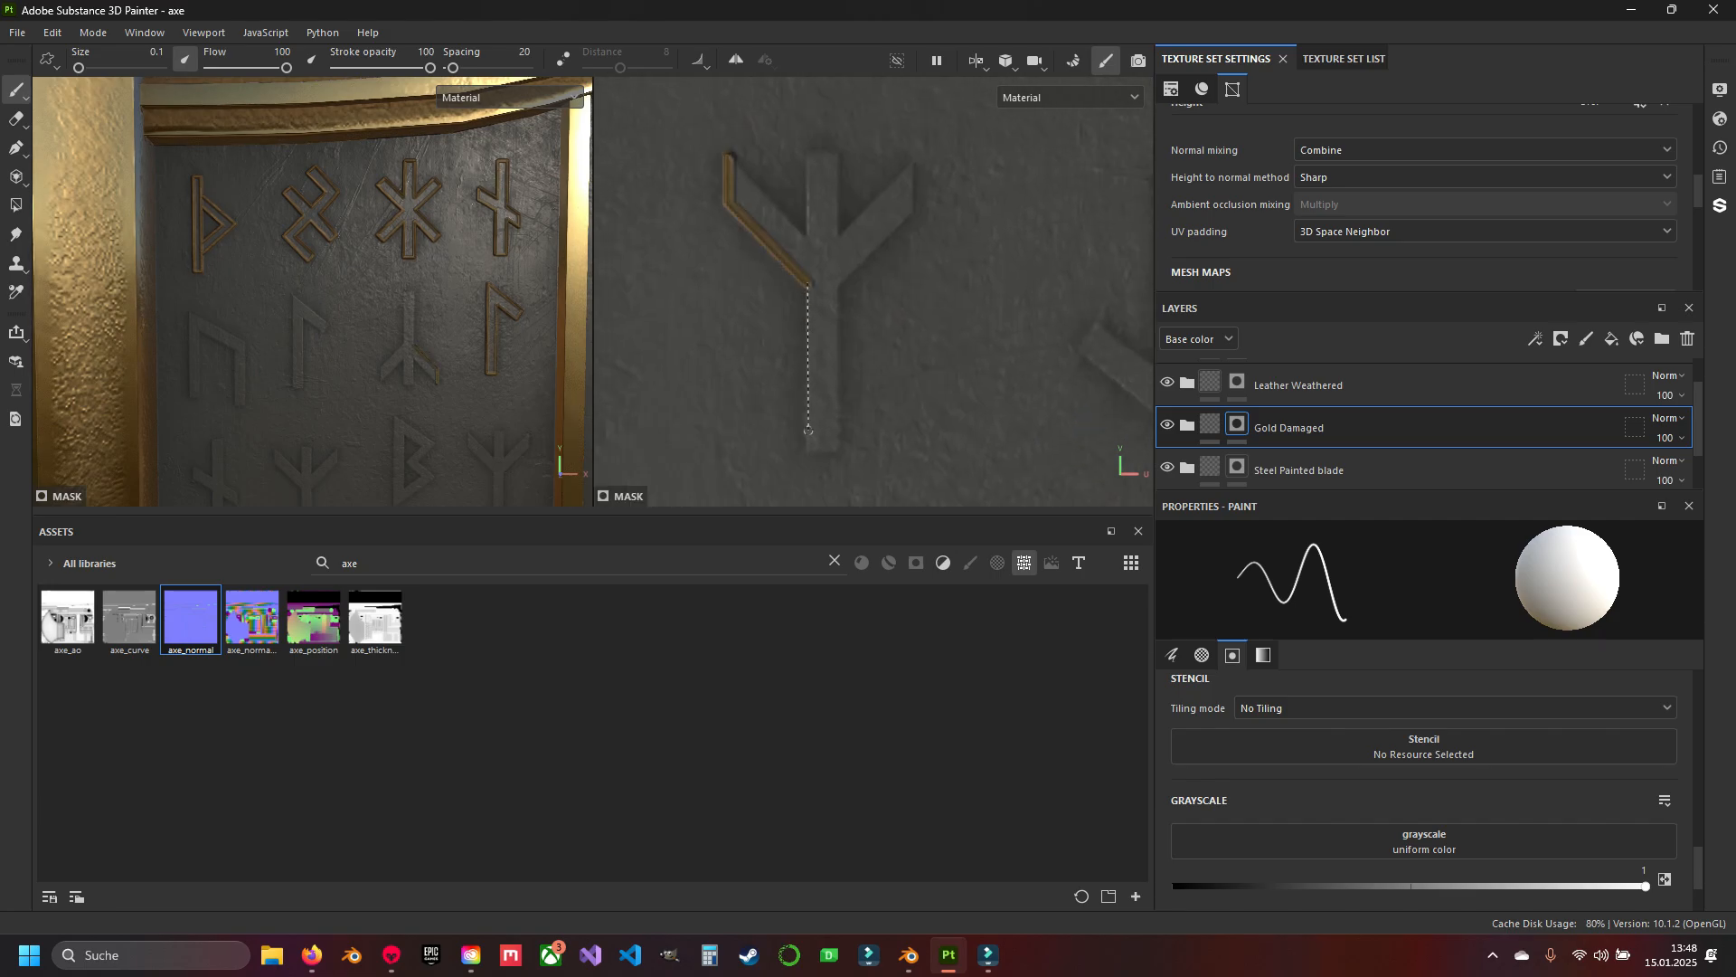
{"action": "left_click", "coordinate": [808, 450], "text": "shift"}
{"action": "left_click", "coordinate": [844, 450], "text": "shift"}
{"action": "left_click", "coordinate": [839, 281], "text": "shift"}
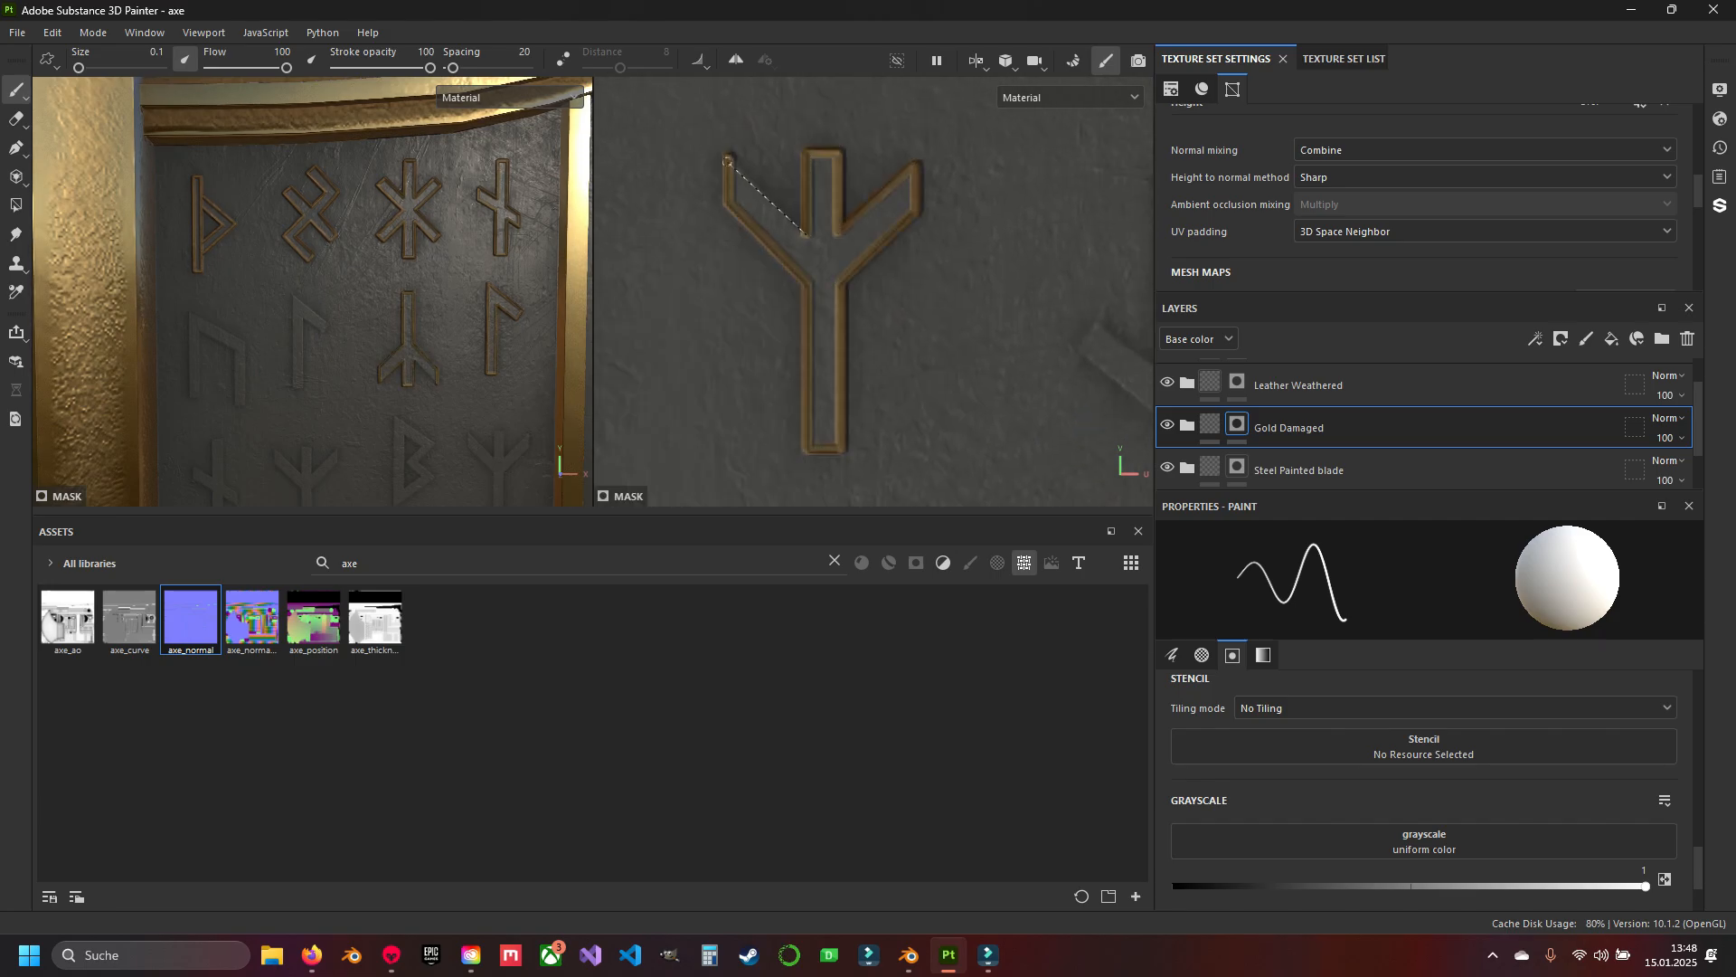
{"action": "left_click", "coordinate": [727, 161], "text": "shift"}
Outline the second hook-shaped rune, beyond the three-pronged one in the second row, with straight gold strokes.
{"action": "middle_click_drag", "start_coordinate": [1089, 162], "coordinate": [756, 159], "text": "alt"}
{"action": "left_click", "coordinate": [829, 143]}
{"action": "left_click", "coordinate": [863, 142], "text": "shift"}
{"action": "left_click", "coordinate": [861, 440], "text": "shift"}
{"action": "left_click", "coordinate": [749, 352], "text": "shift"}
{"action": "left_click", "coordinate": [767, 318], "text": "shift"}
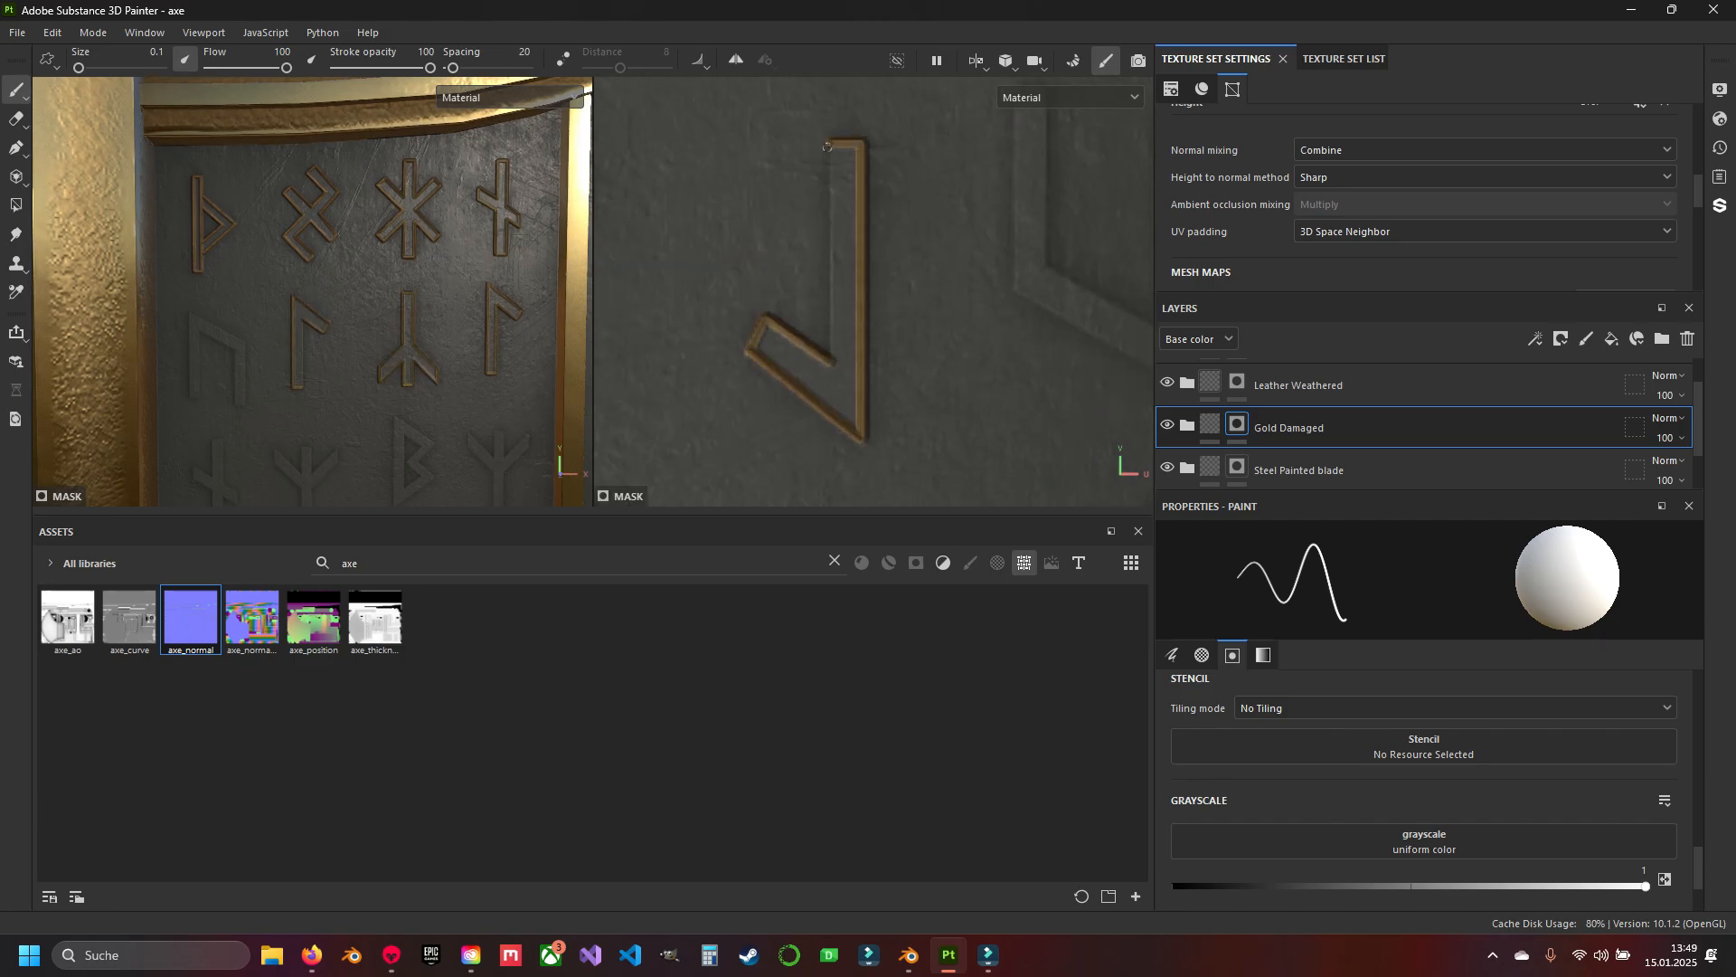
Trace the outer and inner edges of the slanted U-shaped rune at the end of the second row in gold.
{"action": "middle_click_drag", "start_coordinate": [1067, 144], "coordinate": [742, 181], "text": "alt"}
{"action": "left_click", "coordinate": [730, 180]}
{"action": "left_click", "coordinate": [730, 378], "text": "shift"}
{"action": "left_click", "coordinate": [904, 474], "text": "shift"}
{"action": "left_click", "coordinate": [905, 205], "text": "shift"}
{"action": "left_click", "coordinate": [872, 207], "text": "shift"}
{"action": "left_click", "coordinate": [871, 414], "text": "shift"}
{"action": "left_click", "coordinate": [767, 353], "text": "shift"}
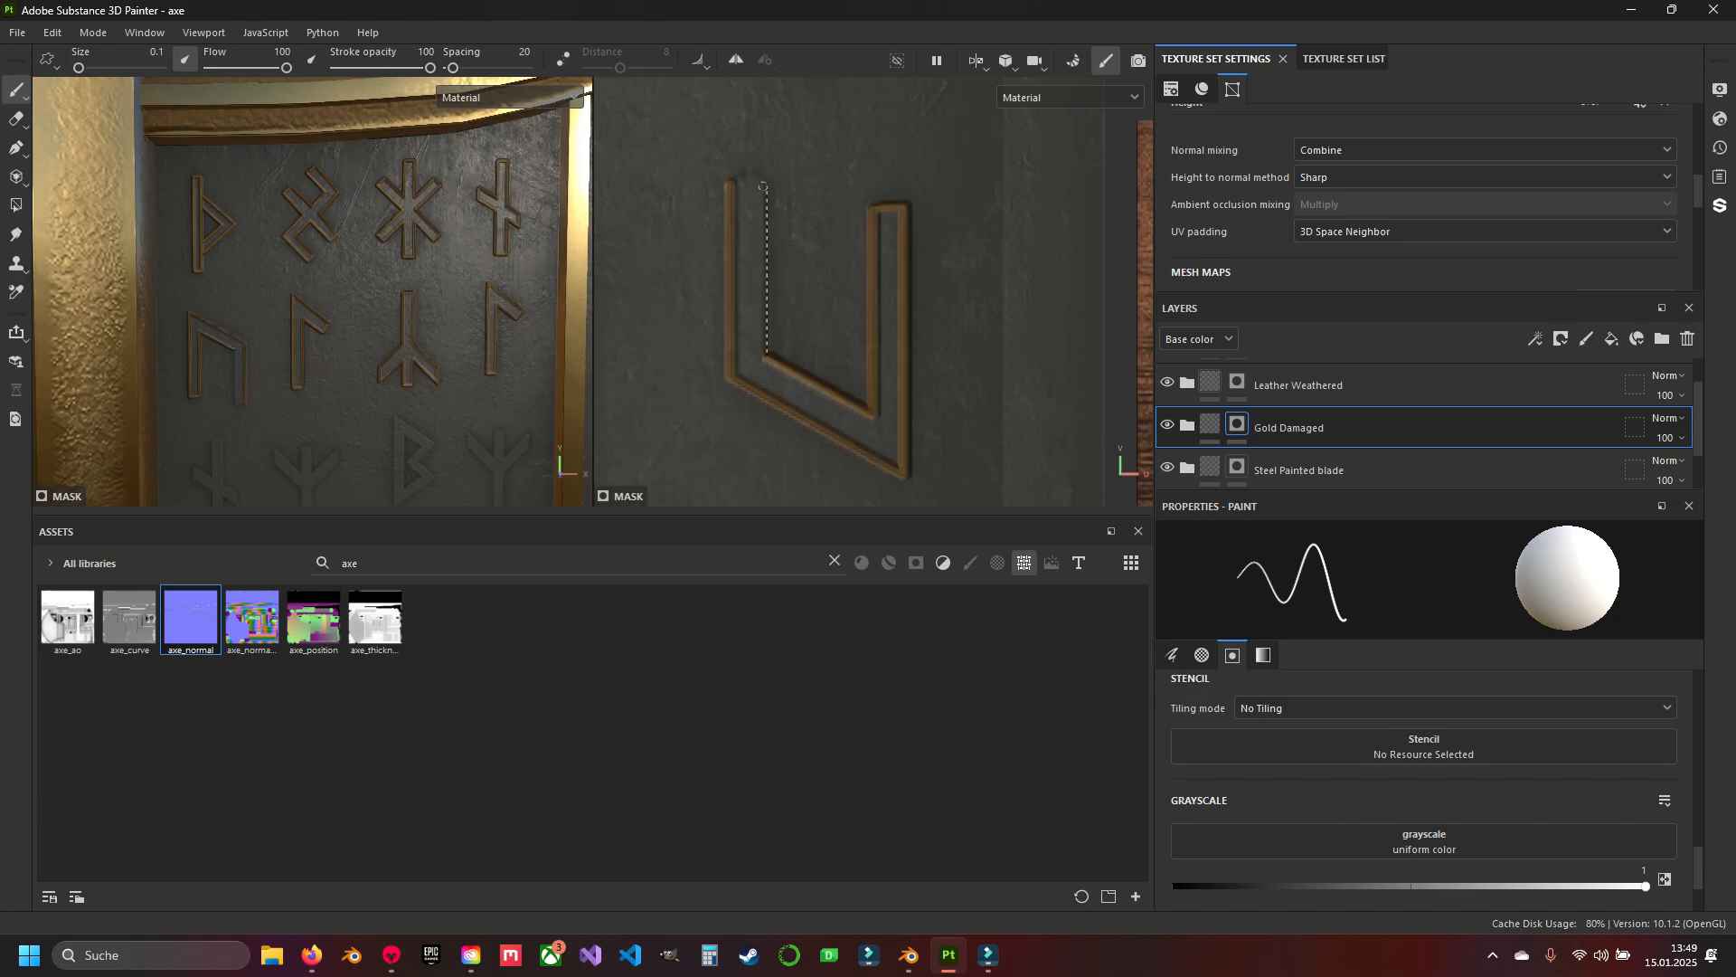
{"action": "left_click", "coordinate": [763, 186], "text": "ctrl+shift"}
Outline the left side of the cross-barred rune in the third row, from its top down to its foot.
{"action": "middle_click_drag", "start_coordinate": [777, 117], "coordinate": [832, 461], "text": "alt"}
{"action": "left_click", "coordinate": [836, 155]}
{"action": "left_click", "coordinate": [839, 270], "text": "shift"}
{"action": "left_click", "coordinate": [793, 240], "text": "shift"}
{"action": "left_click", "coordinate": [791, 283], "text": "shift"}
{"action": "left_click", "coordinate": [834, 309], "text": "shift"}
{"action": "left_click", "coordinate": [832, 461], "text": "ctrl+shift"}
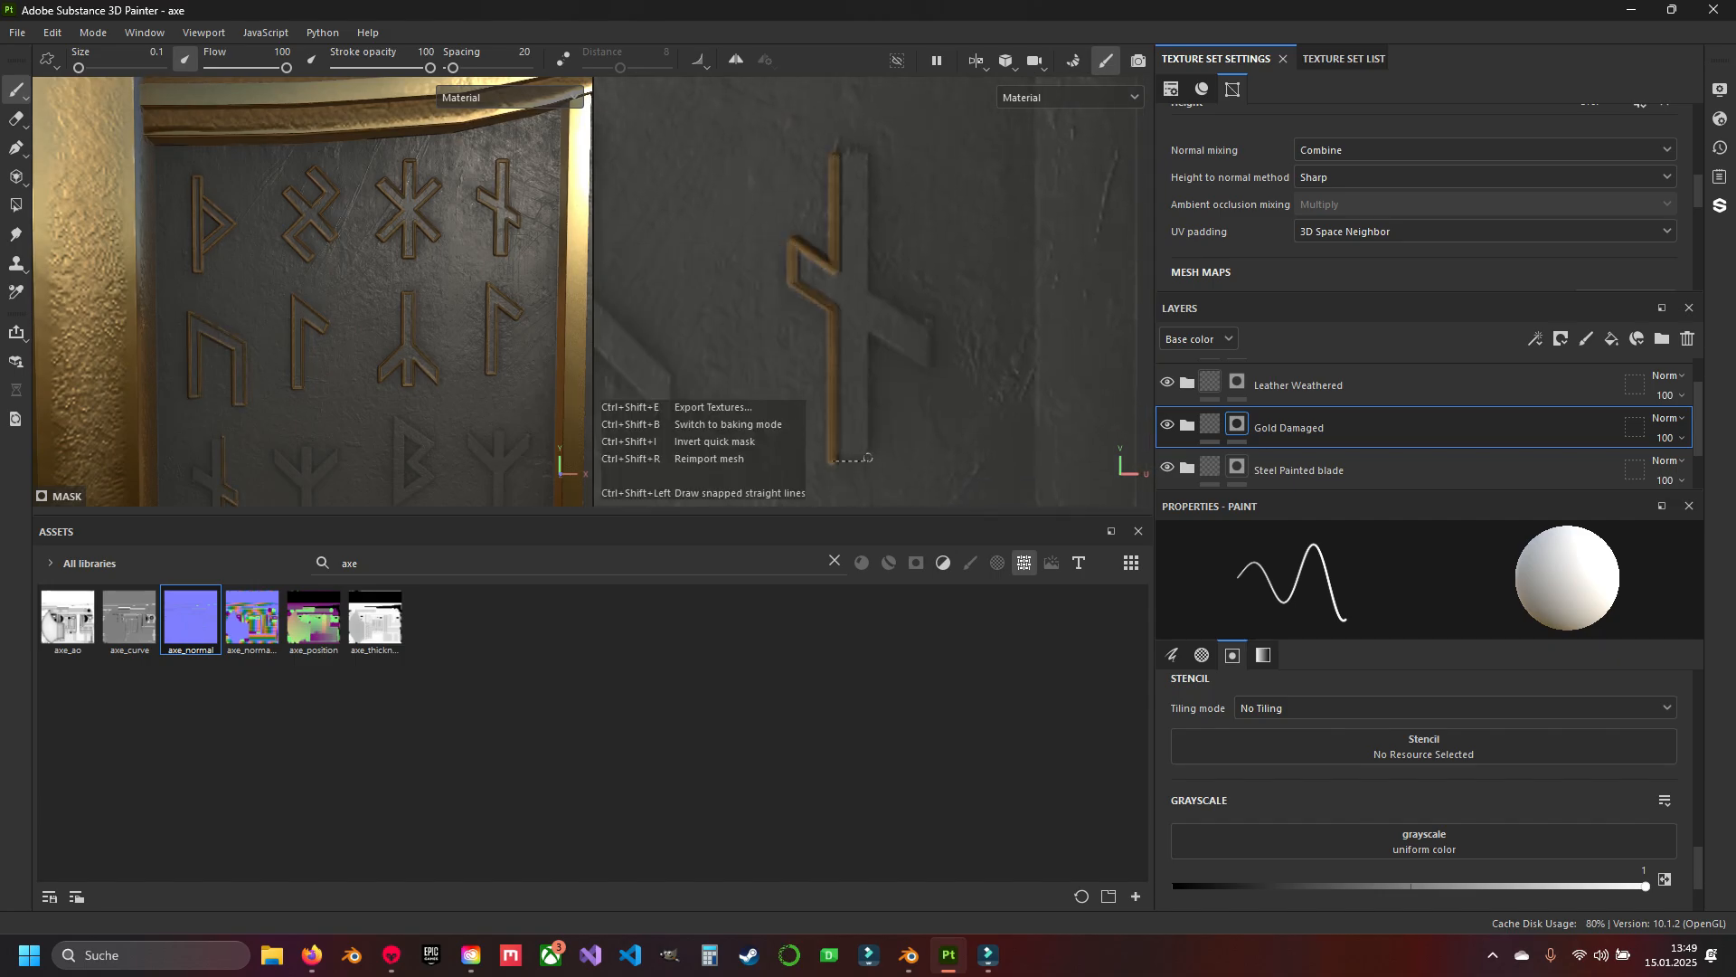
Trace the foot, right side and top of the third row's cross-barred rune in gold, closing its outline.
{"action": "left_click", "coordinate": [874, 462], "text": "shift"}
{"action": "left_click", "coordinate": [871, 335], "text": "shift"}
{"action": "left_click", "coordinate": [871, 288], "text": "shift"}
{"action": "left_click", "coordinate": [870, 151], "text": "shift"}
{"action": "left_click", "coordinate": [837, 151], "text": "shift"}
Outline the third-row rune with a long stem and two downward branches with straight gold strokes.
{"action": "middle_click_drag", "start_coordinate": [814, 172], "coordinate": [1095, 210], "text": "alt"}
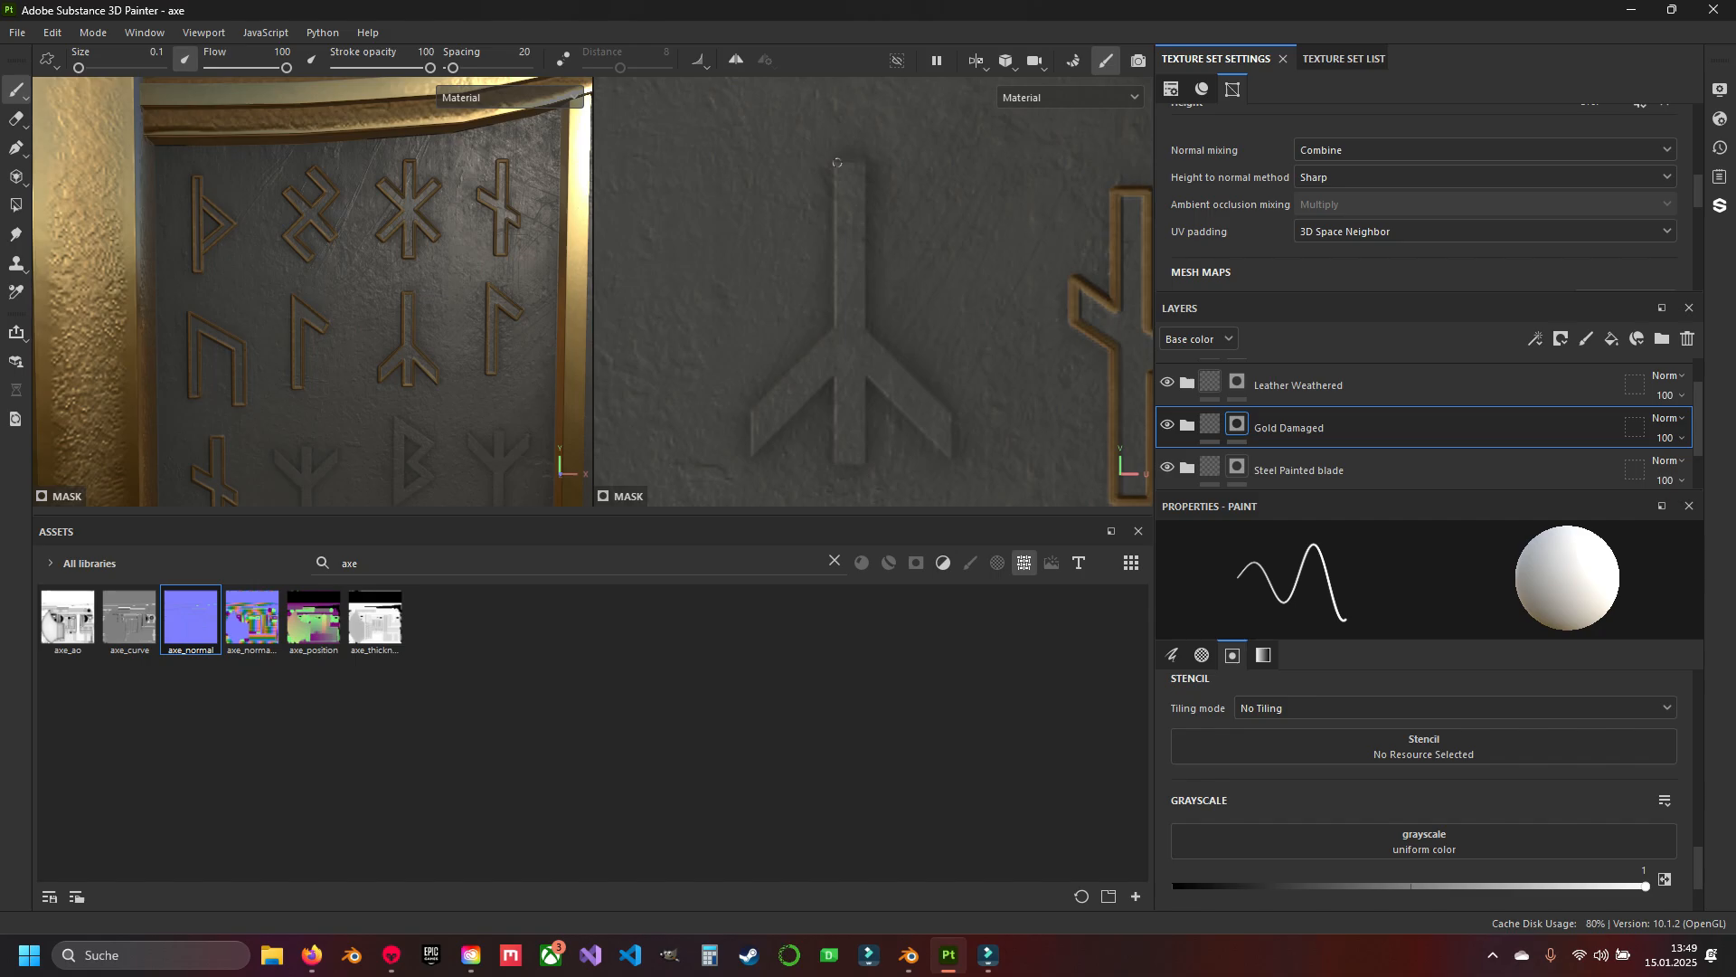
{"action": "left_click", "coordinate": [836, 164]}
{"action": "left_click", "coordinate": [864, 163], "text": "shift"}
{"action": "left_click", "coordinate": [863, 327], "text": "shift"}
{"action": "left_click", "coordinate": [952, 415], "text": "shift"}
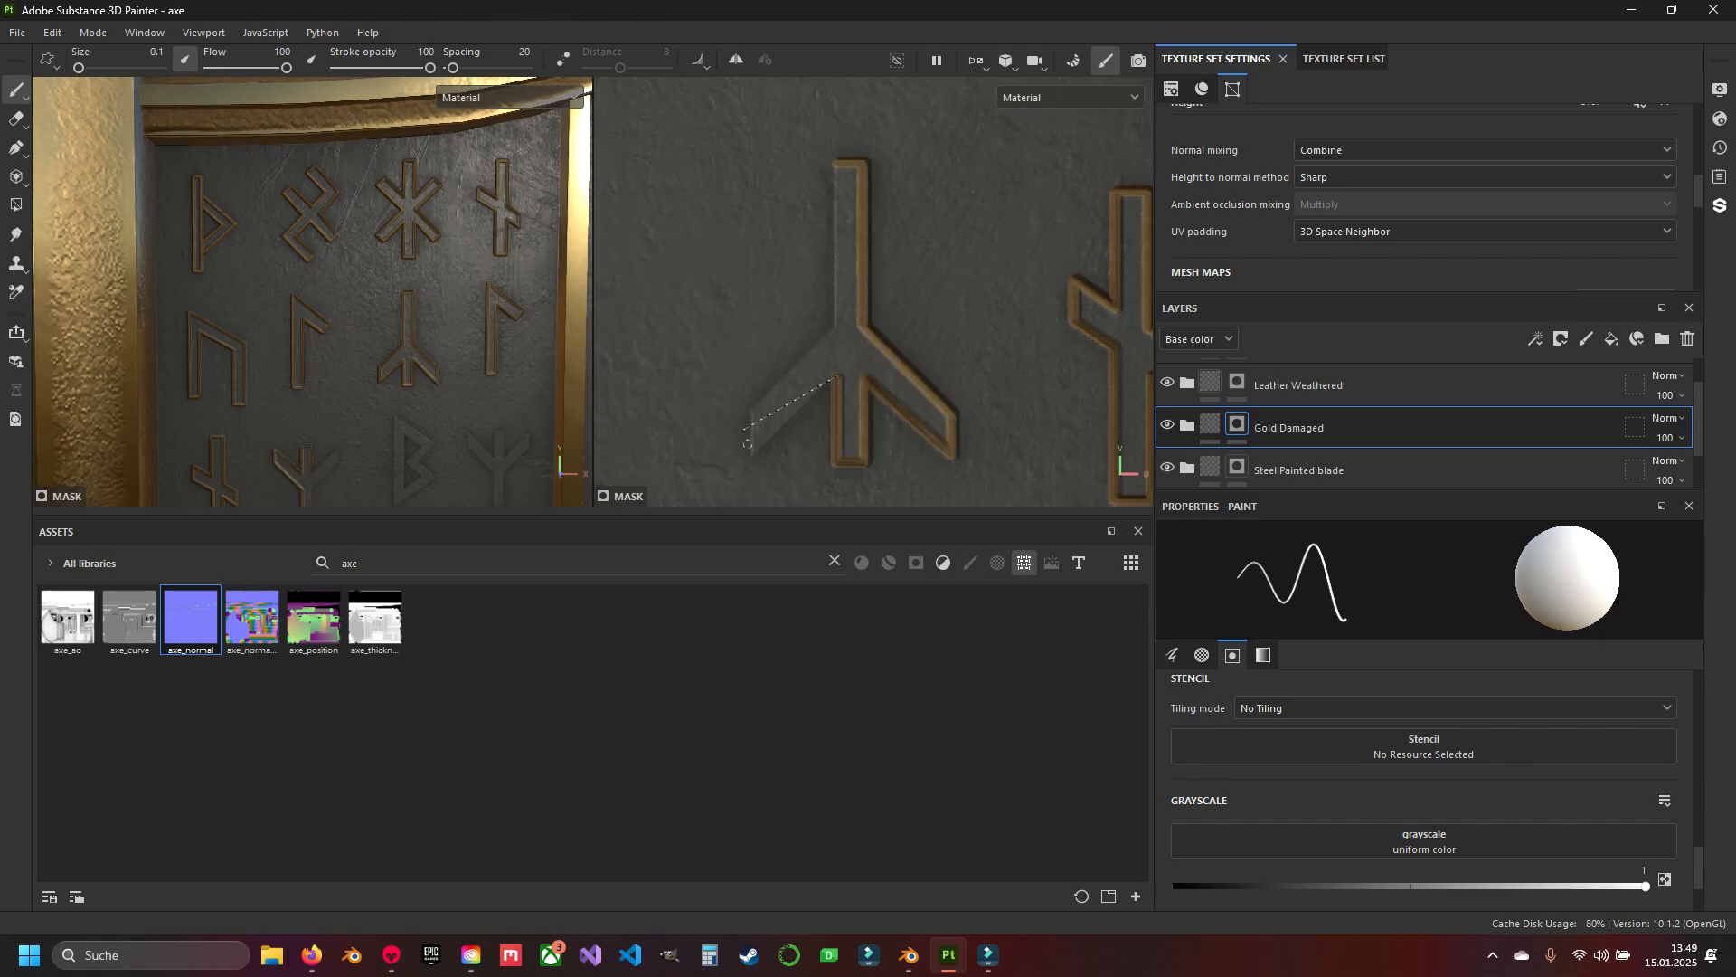
{"action": "left_click", "coordinate": [838, 326], "text": "shift"}
{"action": "left_click", "coordinate": [837, 164], "text": "shift"}
Trace the outer edges of the B-shaped rune in the third row in gold, starting with its straight stem.
{"action": "middle_click_drag", "start_coordinate": [794, 252], "coordinate": [1131, 147], "text": "alt"}
{"action": "left_click", "coordinate": [902, 159]}
{"action": "left_click", "coordinate": [905, 454], "text": "shift"}
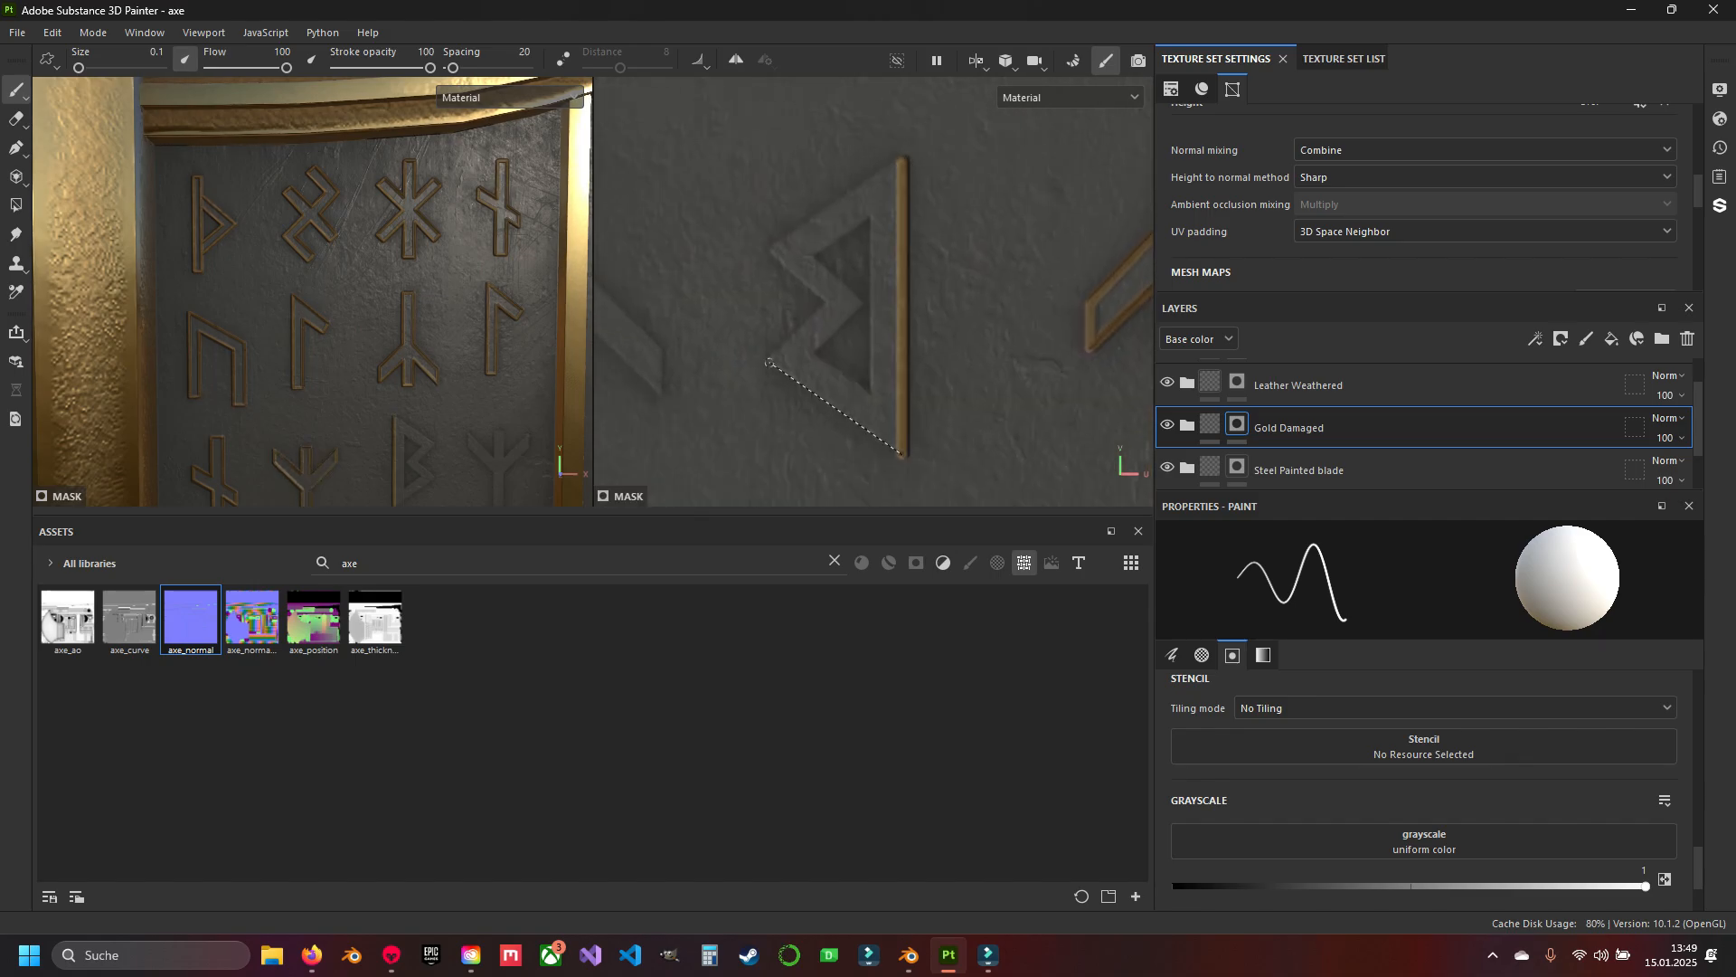
{"action": "left_click", "coordinate": [769, 361], "text": "shift"}
{"action": "left_click", "coordinate": [824, 304], "text": "shift"}
{"action": "left_click", "coordinate": [770, 247], "text": "shift"}
Trace the inner edges of the third row's B-shaped rune in gold.
{"action": "left_click", "coordinate": [872, 392], "text": "shift"}
{"action": "left_click", "coordinate": [817, 350], "text": "shift"}
{"action": "left_click", "coordinate": [862, 303], "text": "shift"}
{"action": "left_click", "coordinate": [817, 255], "text": "shift"}
{"action": "left_click", "coordinate": [872, 218], "text": "shift"}
Outline the last rune of the third row, a stem with two downward branches, in gold around its foot and branches.
{"action": "middle_click_drag", "start_coordinate": [805, 262], "coordinate": [1084, 273], "text": "alt"}
{"action": "left_click", "coordinate": [943, 404]}
{"action": "left_click", "coordinate": [824, 271], "text": "shift"}
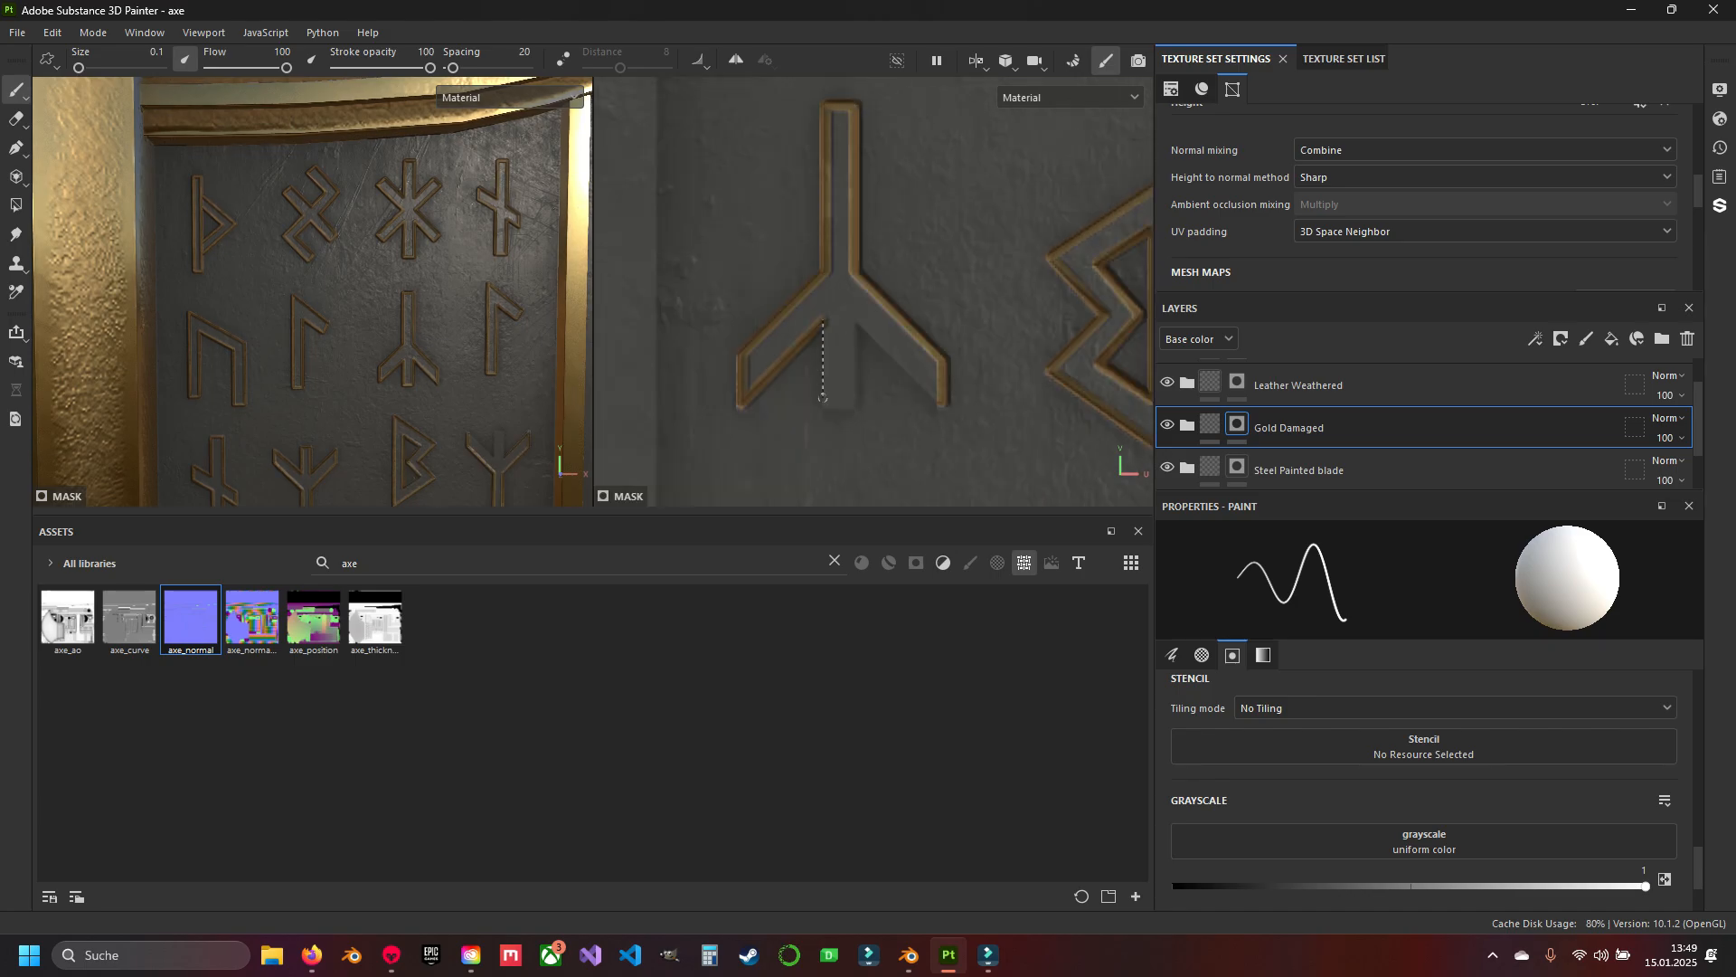
{"action": "left_click", "coordinate": [824, 408], "text": "shift"}
{"action": "left_click", "coordinate": [856, 408], "text": "shift"}
{"action": "left_click", "coordinate": [856, 323], "text": "shift"}
{"action": "left_click", "coordinate": [942, 404], "text": "shift"}
Outline the zigzag rune nearest the panel border in the fourth row with straight gold strokes.
{"action": "middle_click_drag", "start_coordinate": [868, 99], "coordinate": [846, 493], "text": "alt"}
{"action": "left_click", "coordinate": [755, 133]}
{"action": "left_click", "coordinate": [792, 131], "text": "shift"}
{"action": "left_click", "coordinate": [788, 269], "text": "shift"}
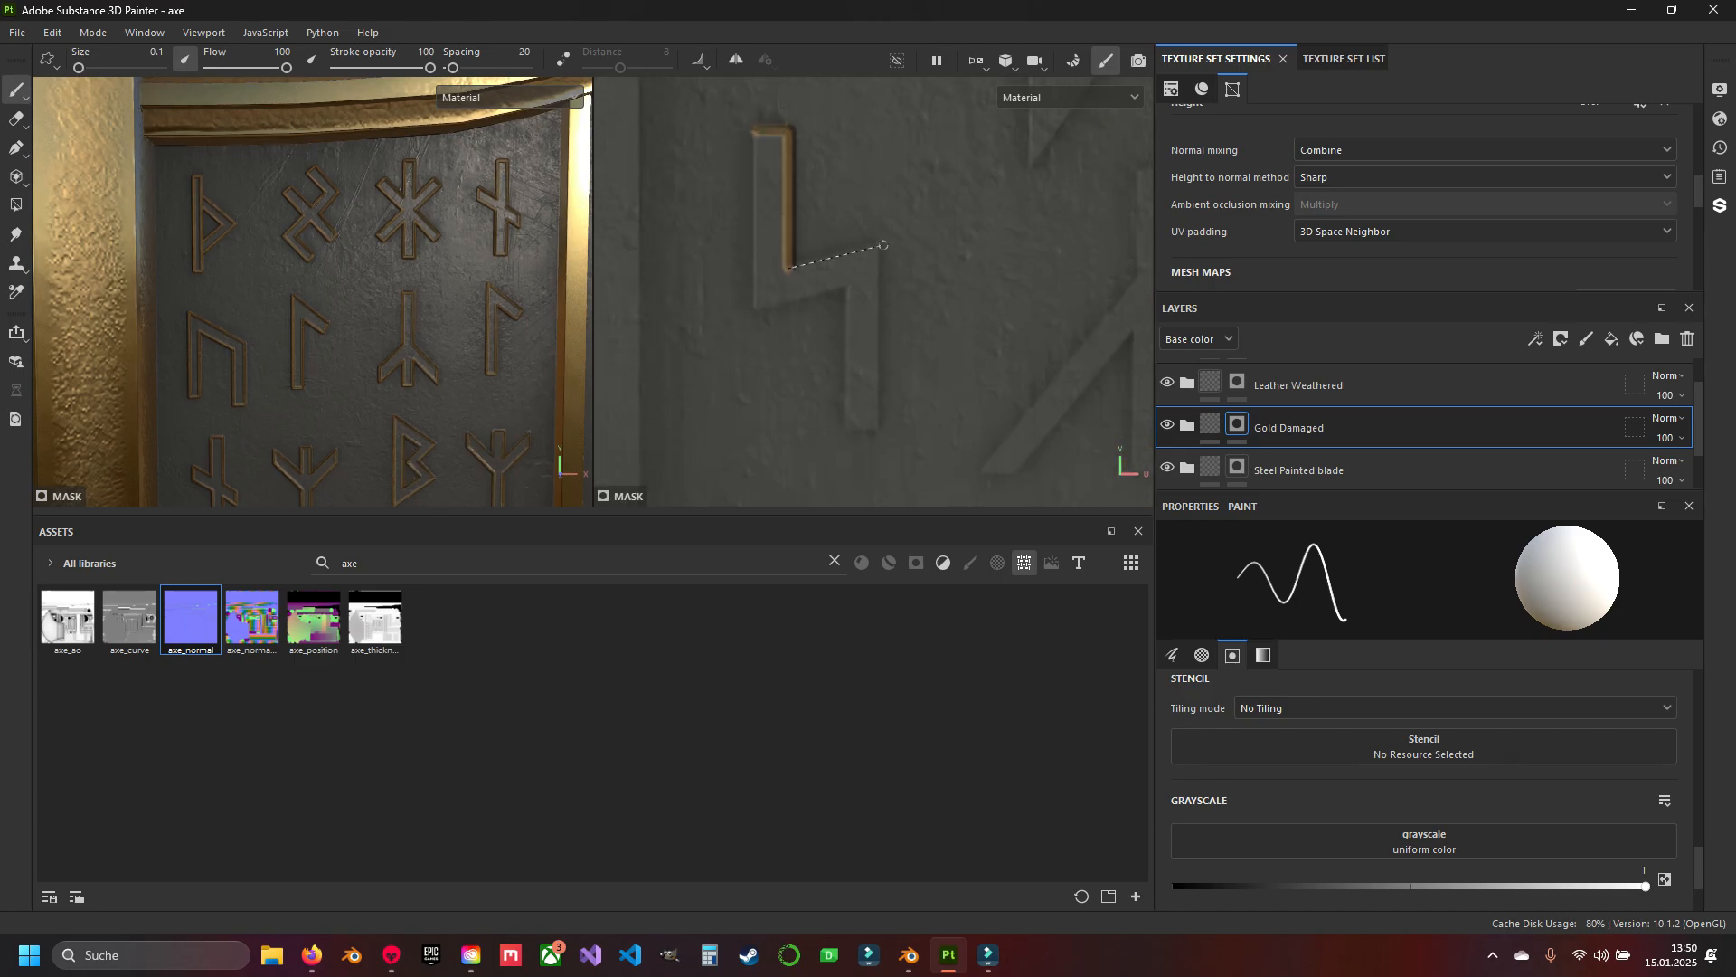
{"action": "left_click", "coordinate": [881, 247], "text": "shift"}
{"action": "left_click", "coordinate": [879, 426], "text": "shift"}
{"action": "left_click", "coordinate": [846, 426], "text": "shift"}
{"action": "left_click", "coordinate": [758, 129], "text": "shift"}
Outline the fourth-row rune with a straight stem and one diagonal branch running down to its foot in gold.
{"action": "middle_click_drag", "start_coordinate": [1067, 213], "coordinate": [799, 183], "text": "alt"}
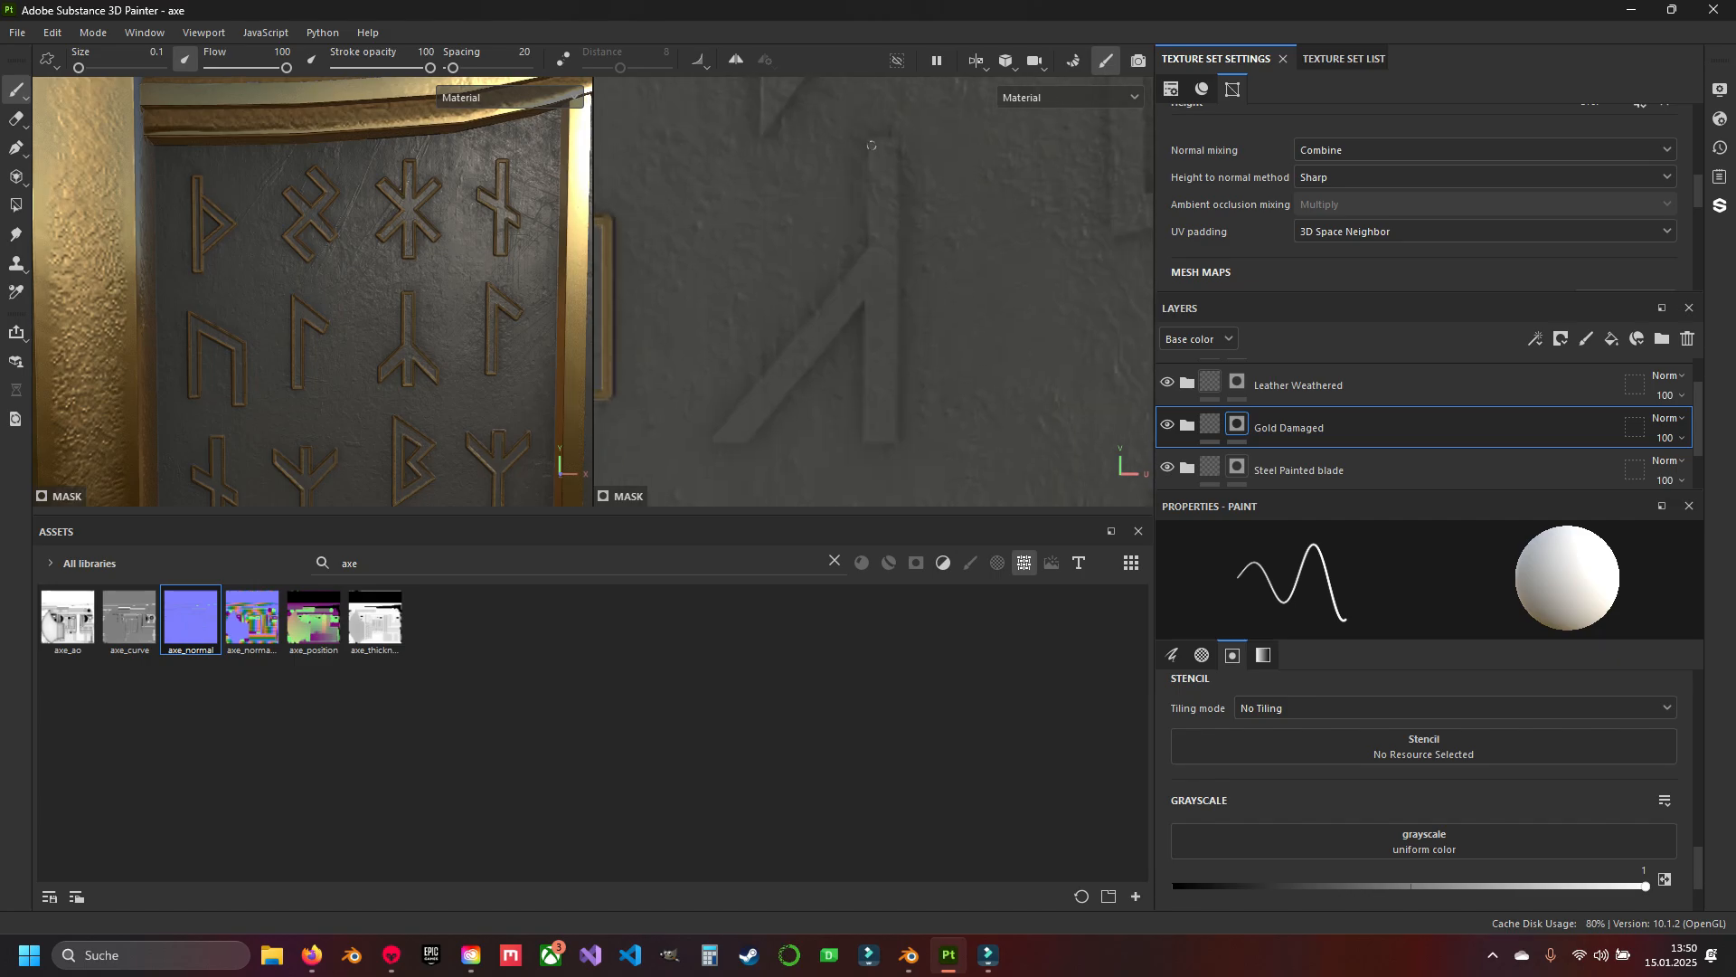
{"action": "left_click", "coordinate": [897, 440], "text": "shift"}
{"action": "left_click", "coordinate": [865, 442], "text": "shift"}
{"action": "left_click", "coordinate": [865, 303], "text": "shift"}
{"action": "left_click", "coordinate": [749, 441], "text": "shift"}
{"action": "left_click", "coordinate": [714, 441], "text": "shift"}
{"action": "left_click", "coordinate": [869, 243], "text": "shift"}
{"action": "left_click", "coordinate": [867, 145], "text": "shift"}
Outline the second zigzag rune of the fourth row with straight gold strokes.
{"action": "middle_click_drag", "start_coordinate": [1076, 118], "coordinate": [674, 249], "text": "alt"}
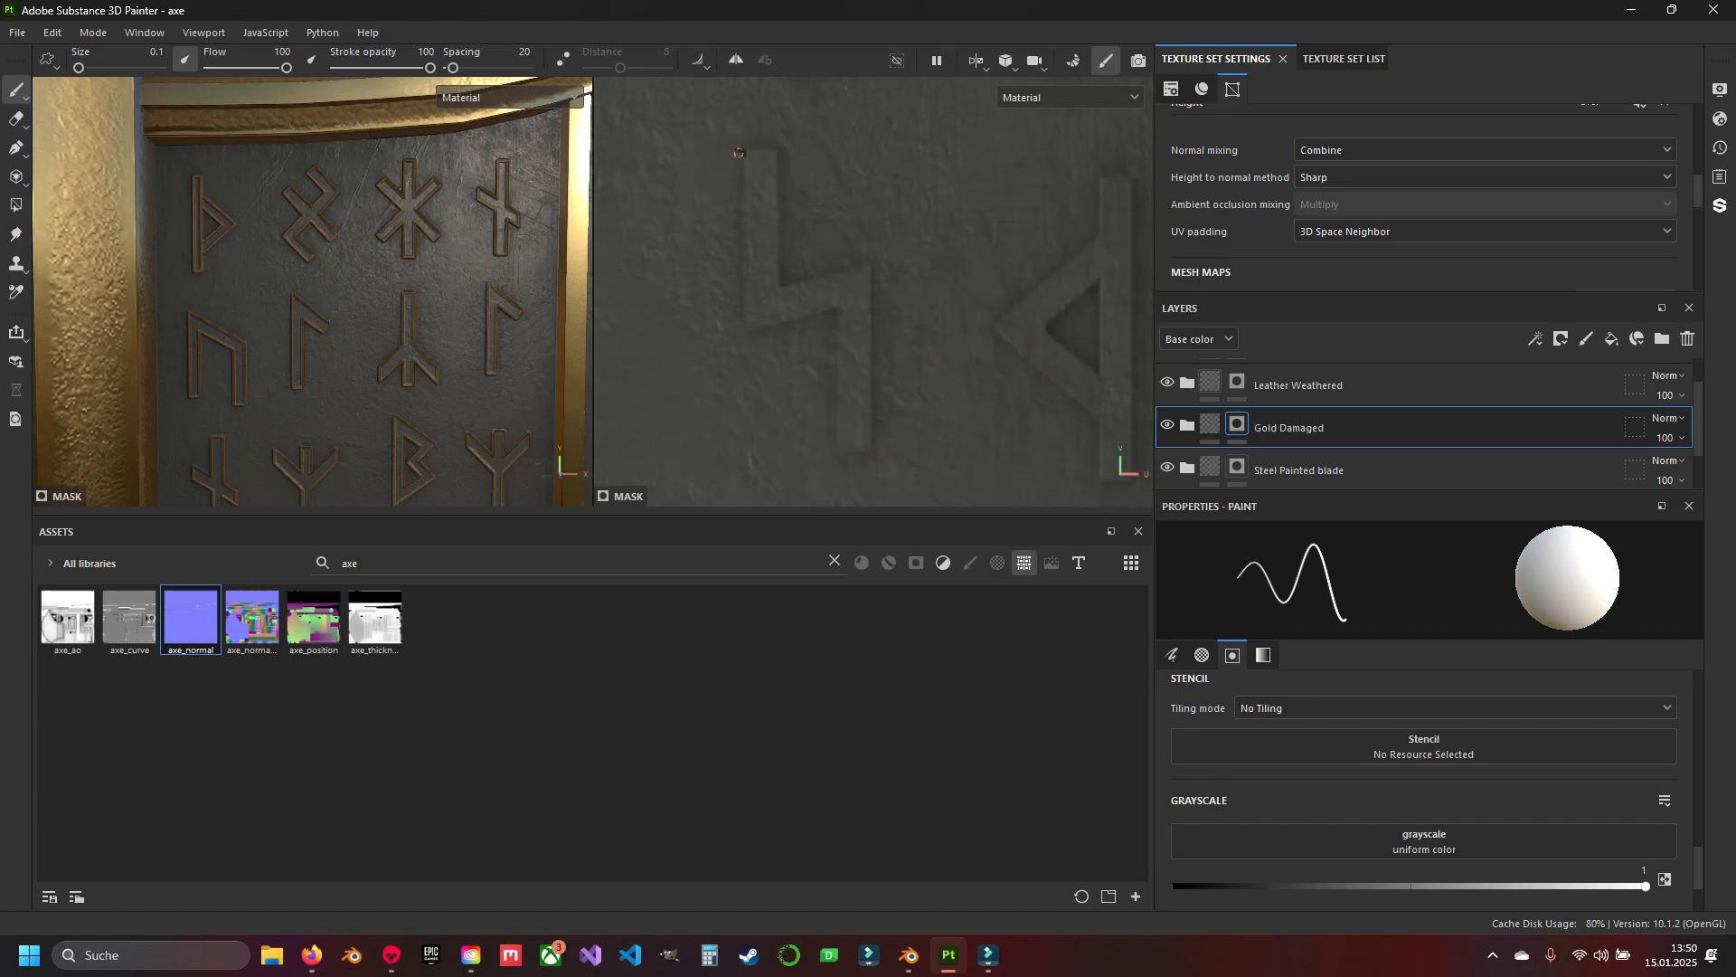
{"action": "left_click", "coordinate": [739, 332], "text": "shift"}
{"action": "left_click", "coordinate": [838, 307], "text": "shift"}
{"action": "left_click", "coordinate": [873, 264], "text": "shift"}
{"action": "left_click", "coordinate": [778, 288], "text": "shift"}
{"action": "left_click", "coordinate": [777, 149], "text": "shift"}
{"action": "left_click", "coordinate": [739, 149], "text": "shift"}
{"action": "key", "text": "super"}
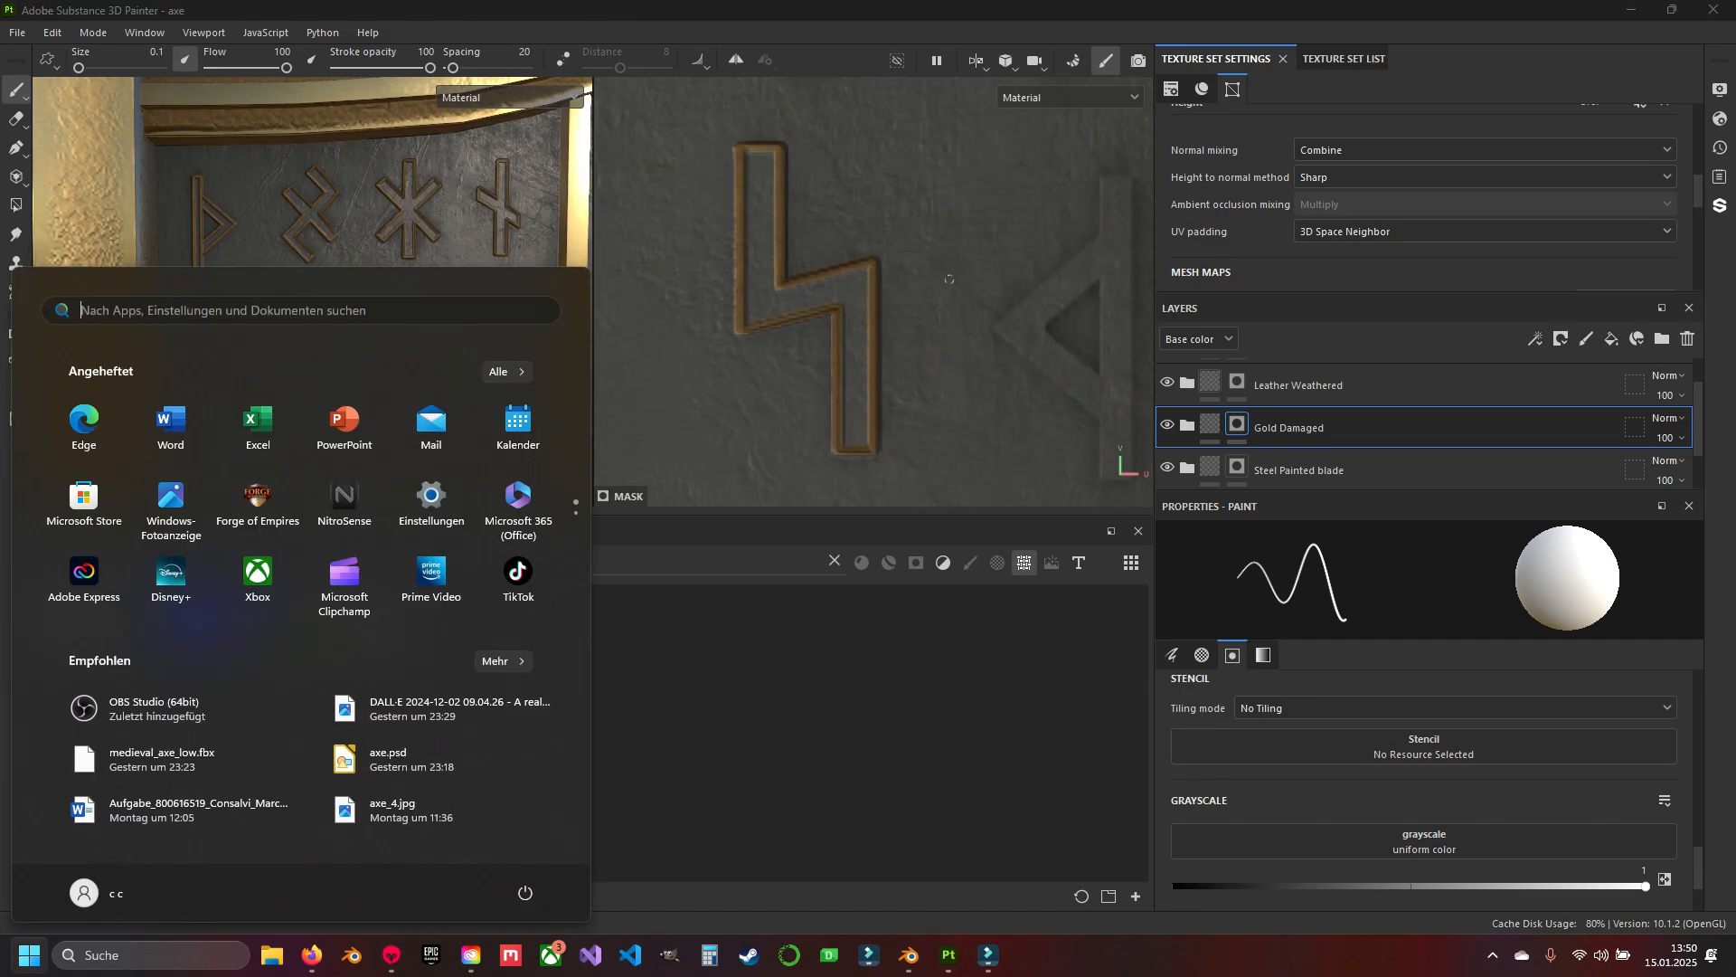
Trace the outer contour and the inner triangle of the thorn-shaped rune in the fourth row in gold.
{"action": "middle_click_drag", "start_coordinate": [1085, 185], "coordinate": [829, 175], "text": "alt"}
{"action": "left_click", "coordinate": [841, 166]}
{"action": "left_click", "coordinate": [841, 223], "text": "shift"}
{"action": "left_click", "coordinate": [844, 409], "text": "shift"}
{"action": "left_click", "coordinate": [844, 470], "text": "shift"}
{"action": "left_click", "coordinate": [880, 470], "text": "shift"}
{"action": "left_click", "coordinate": [880, 166], "text": "shift"}
{"action": "left_click", "coordinate": [843, 166], "text": "shift"}
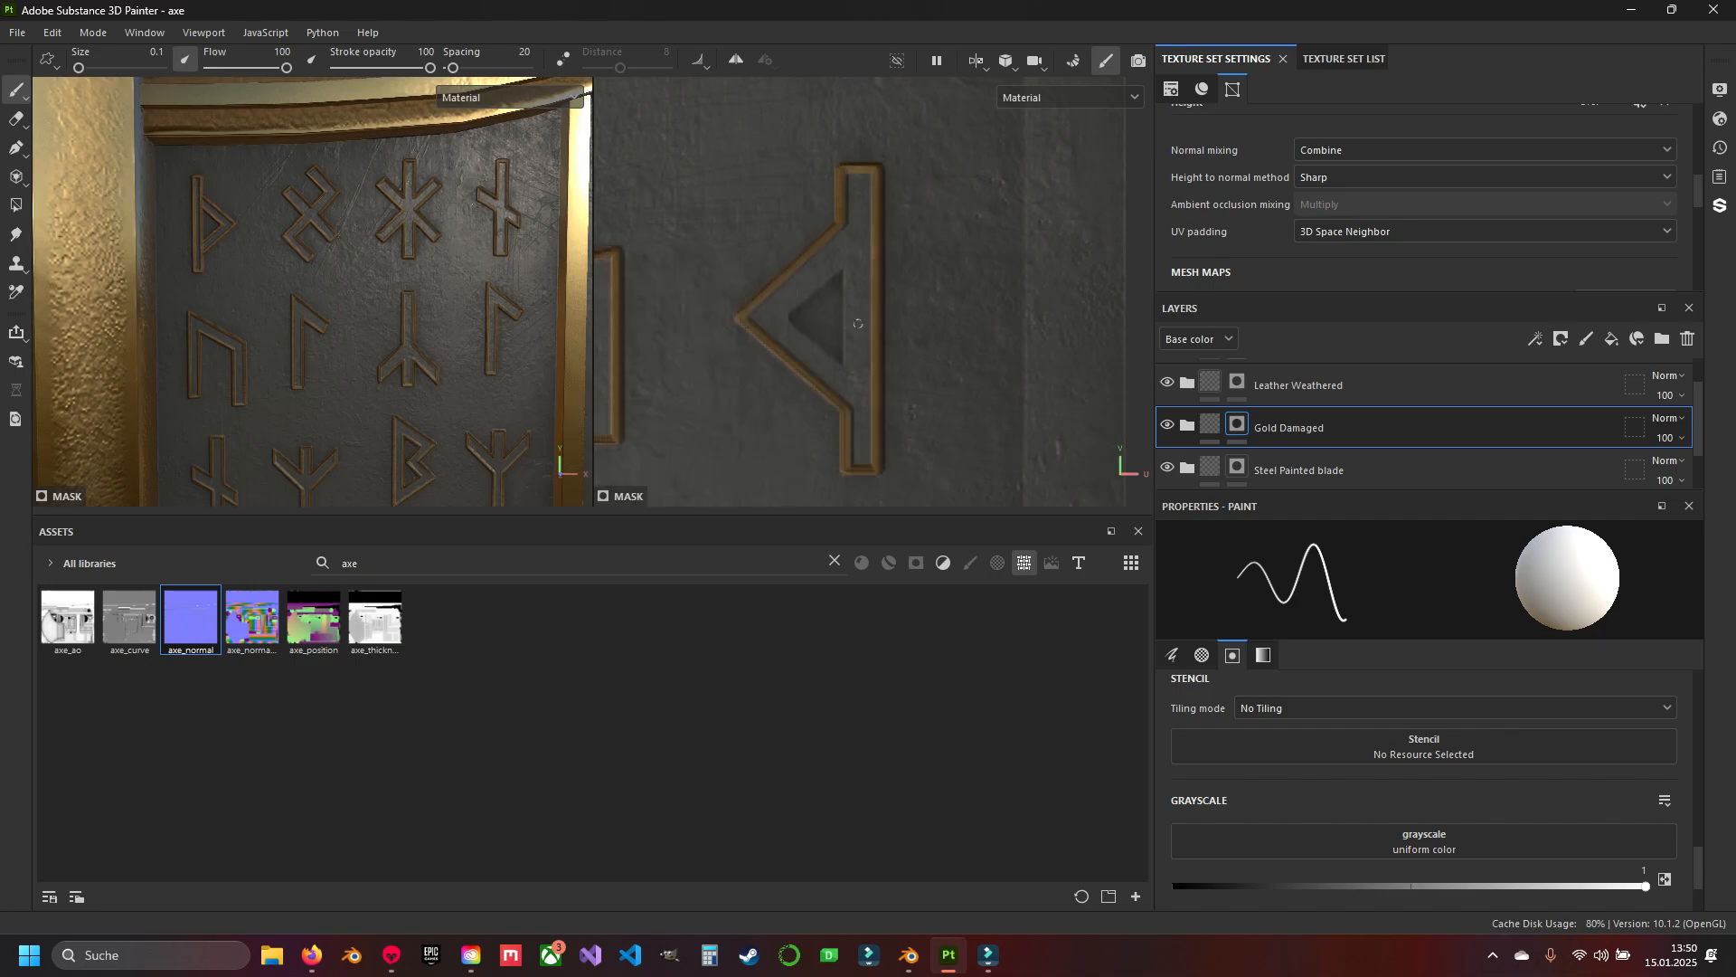
{"action": "left_click", "coordinate": [845, 365], "text": "shift"}
{"action": "left_click", "coordinate": [785, 322], "text": "shift"}
Outline the fifth-row rune with a full-height stem and one upward diagonal branch in gold.
{"action": "middle_click_drag", "start_coordinate": [800, 117], "coordinate": [800, 502], "text": "alt"}
{"action": "left_click", "coordinate": [820, 145]}
{"action": "left_click", "coordinate": [820, 444], "text": "shift"}
{"action": "left_click", "coordinate": [853, 444], "text": "shift"}
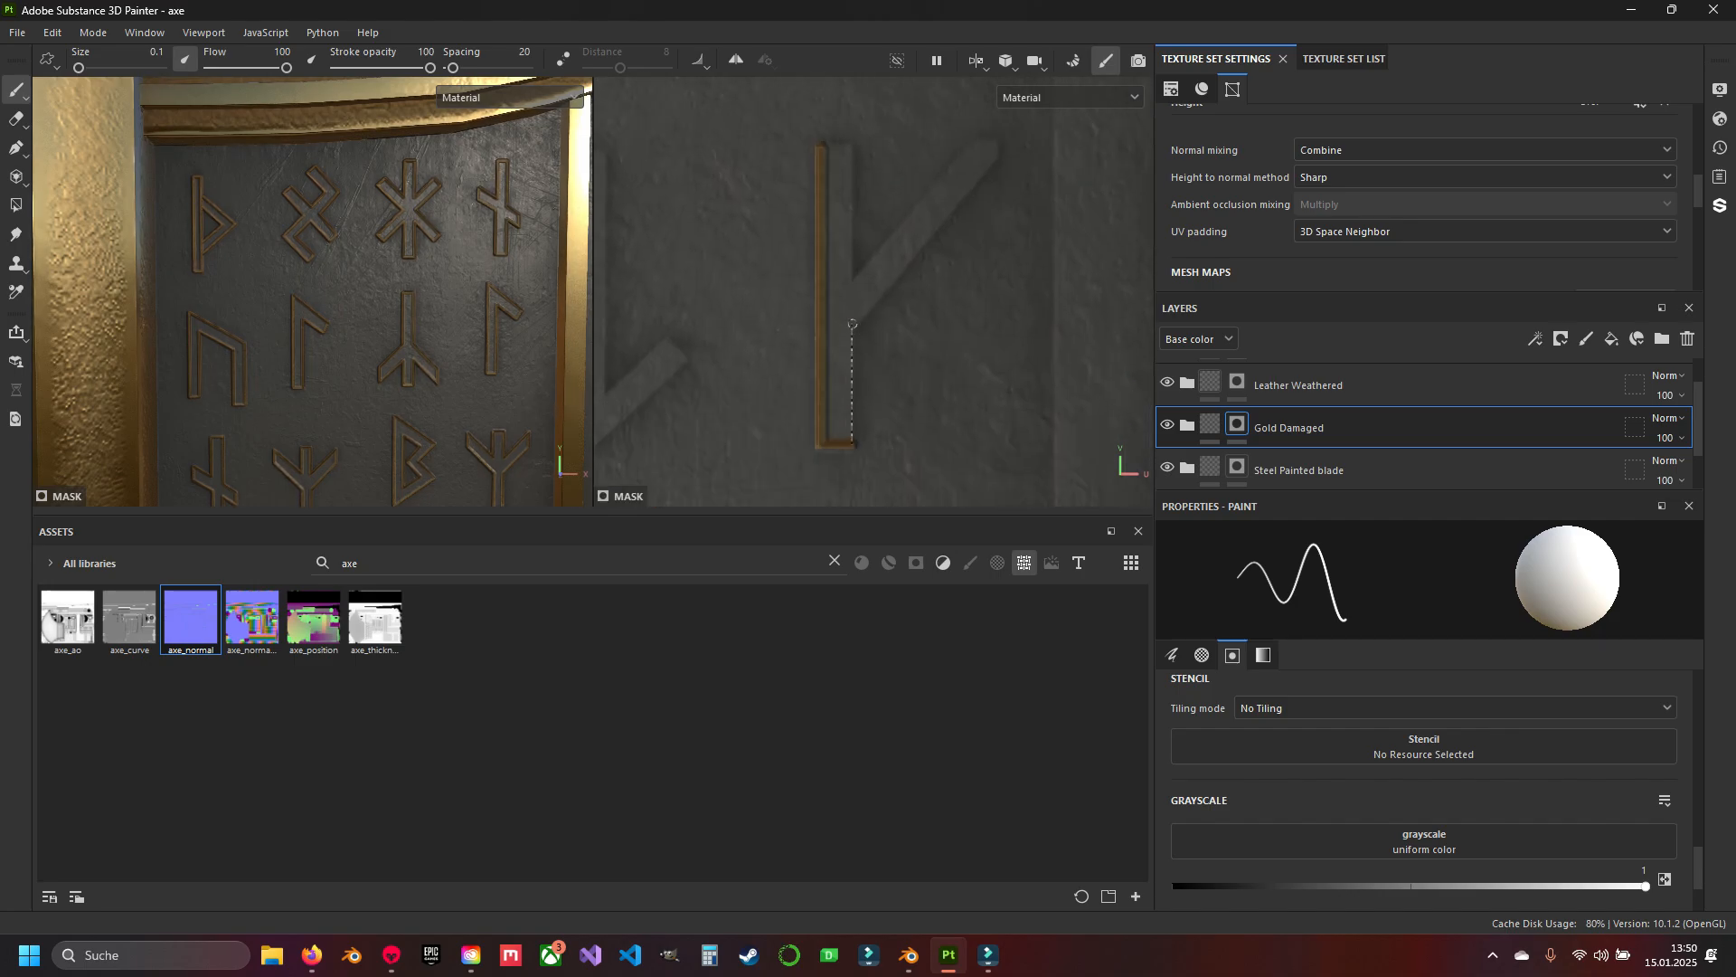
{"action": "left_click", "coordinate": [852, 324], "text": "shift"}
{"action": "left_click", "coordinate": [1001, 162], "text": "shift"}
{"action": "left_click", "coordinate": [842, 145], "text": "shift"}
Outline the downward-arrow rune in the fifth row with straight gold strokes around its stem and head.
{"action": "middle_click_drag", "start_coordinate": [842, 154], "coordinate": [1054, 133], "text": "alt"}
{"action": "left_click", "coordinate": [785, 136]}
{"action": "left_click", "coordinate": [784, 381], "text": "shift"}
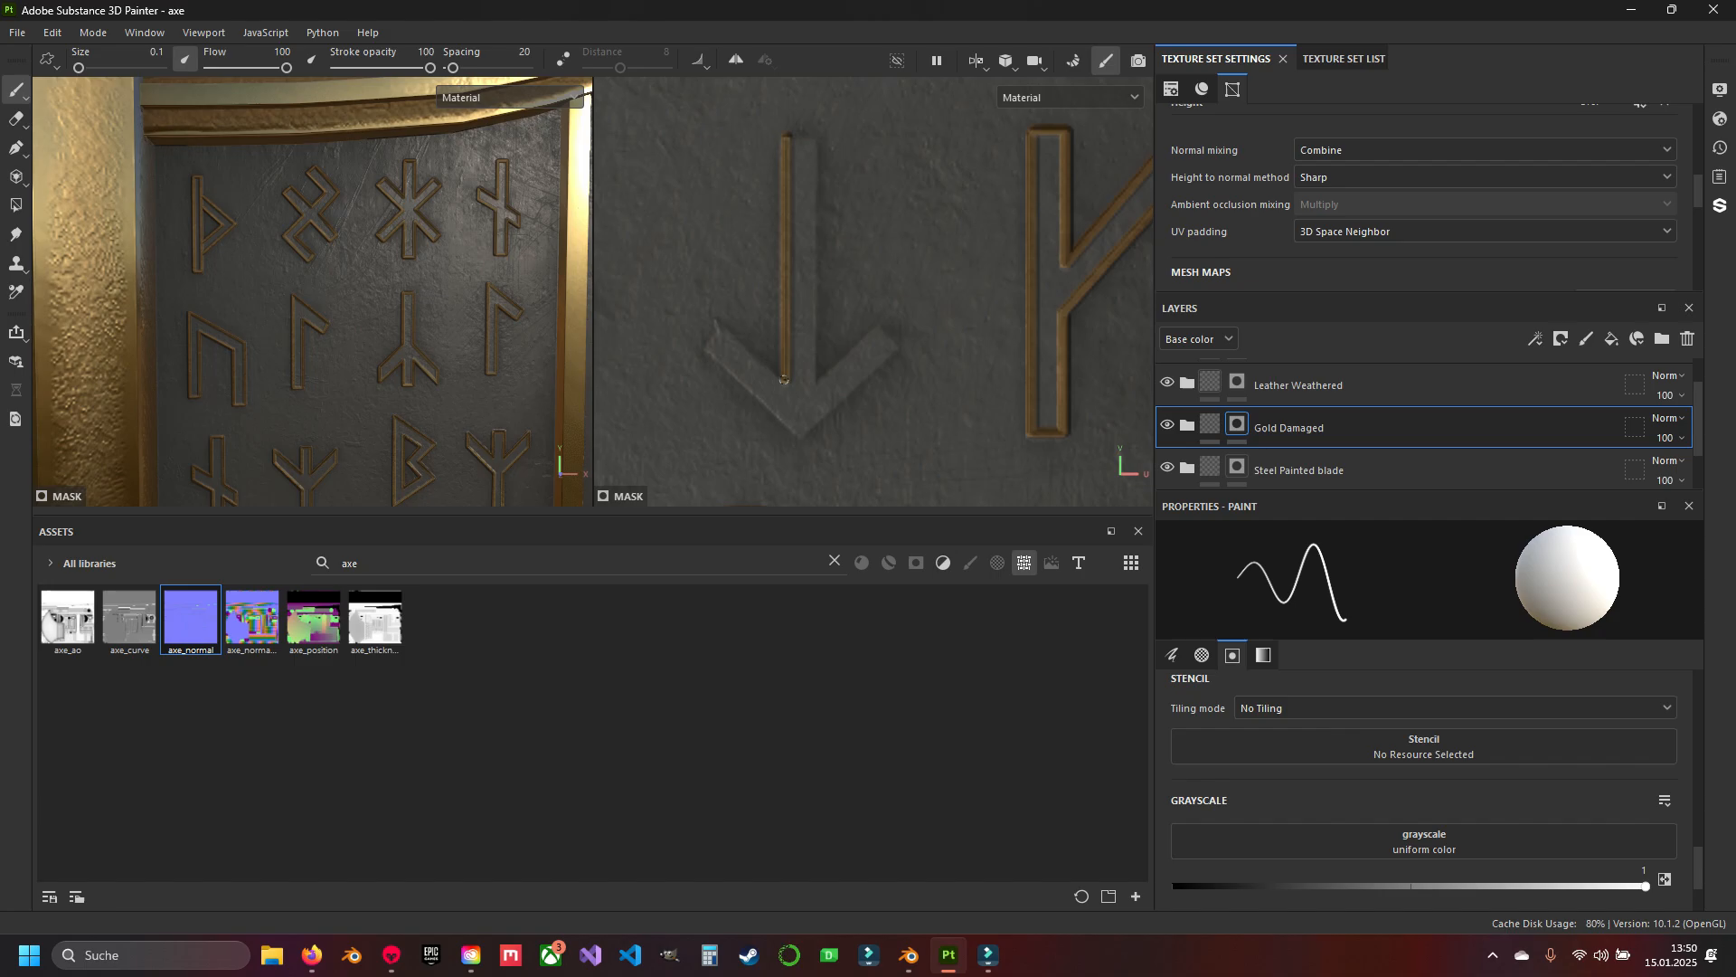
{"action": "left_click", "coordinate": [799, 437], "text": "shift"}
{"action": "left_click", "coordinate": [898, 344], "text": "shift"}
{"action": "left_click", "coordinate": [880, 325], "text": "shift"}
{"action": "left_click", "coordinate": [816, 380], "text": "shift"}
{"action": "left_click", "coordinate": [816, 137], "text": "shift"}
{"action": "left_click", "coordinate": [785, 137], "text": "shift"}
Outline the fifth-row rune with two parallel diagonal branches in gold, tracing its stem and both branches.
{"action": "middle_click_drag", "start_coordinate": [785, 140], "coordinate": [929, 488], "text": "alt"}
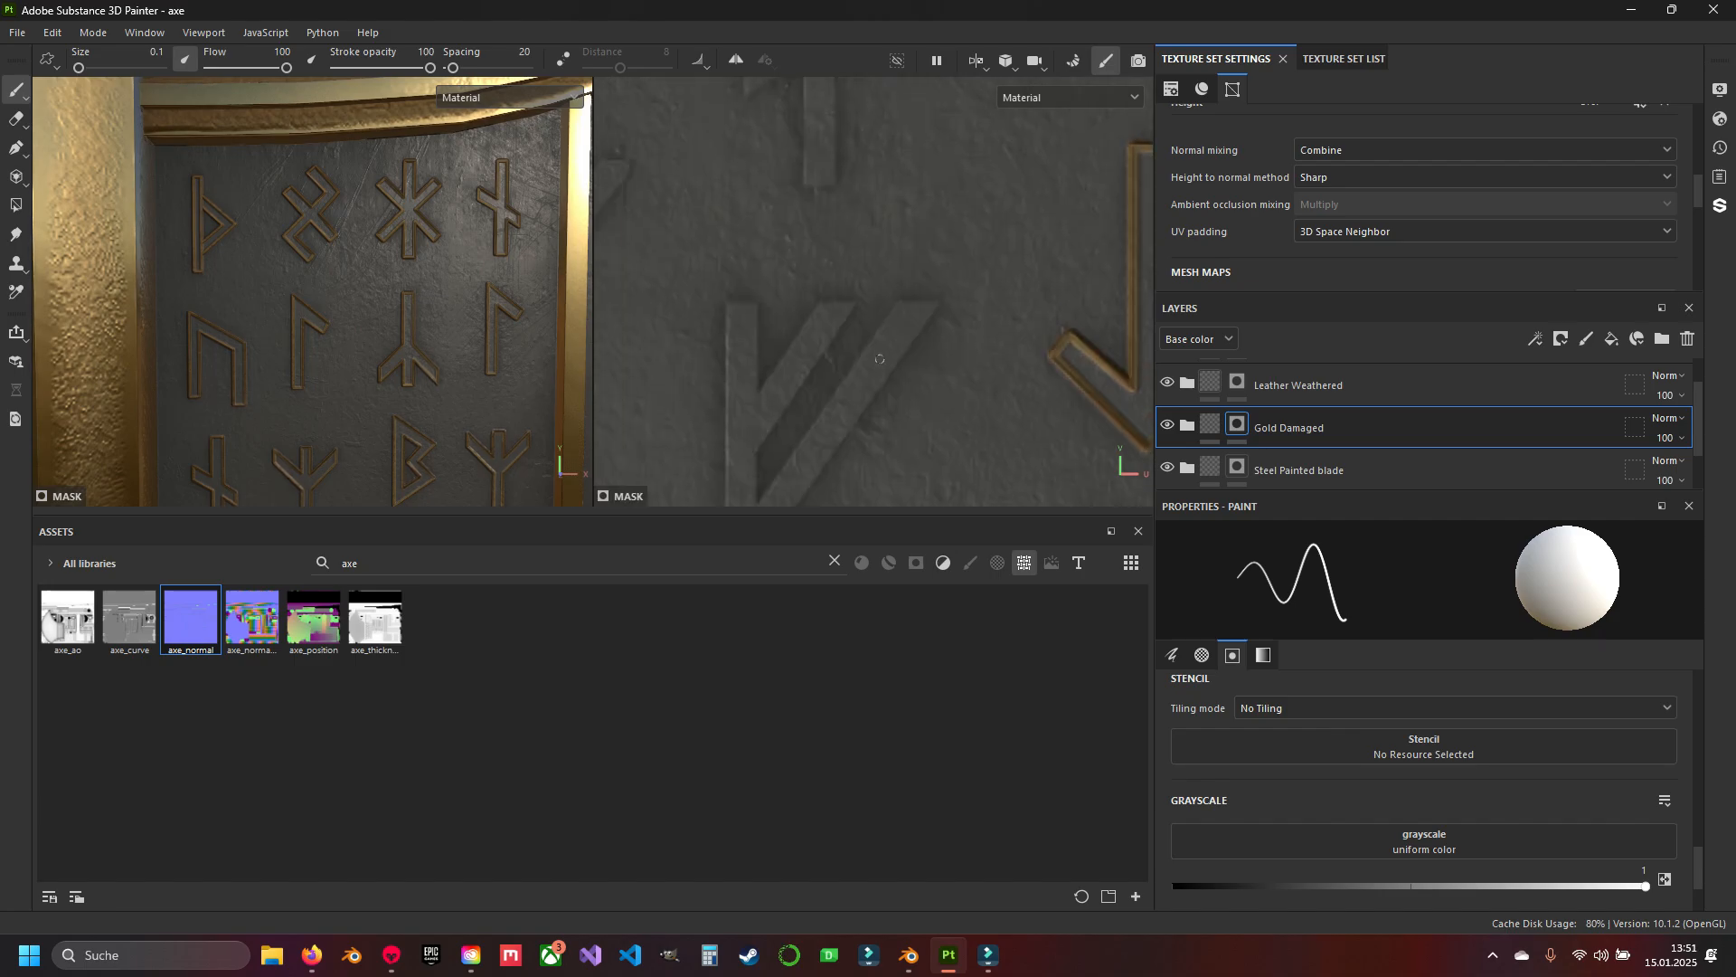
{"action": "left_click", "coordinate": [826, 183]}
{"action": "left_click", "coordinate": [825, 475], "text": "shift"}
{"action": "left_click", "coordinate": [1044, 179], "text": "shift"}
{"action": "left_click", "coordinate": [997, 180], "text": "shift"}
{"action": "left_click", "coordinate": [855, 376], "text": "shift"}
{"action": "left_click", "coordinate": [853, 325], "text": "shift"}
{"action": "left_click", "coordinate": [955, 180], "text": "shift"}
{"action": "left_click", "coordinate": [917, 180], "text": "shift"}
{"action": "left_click", "coordinate": [859, 264], "text": "shift"}
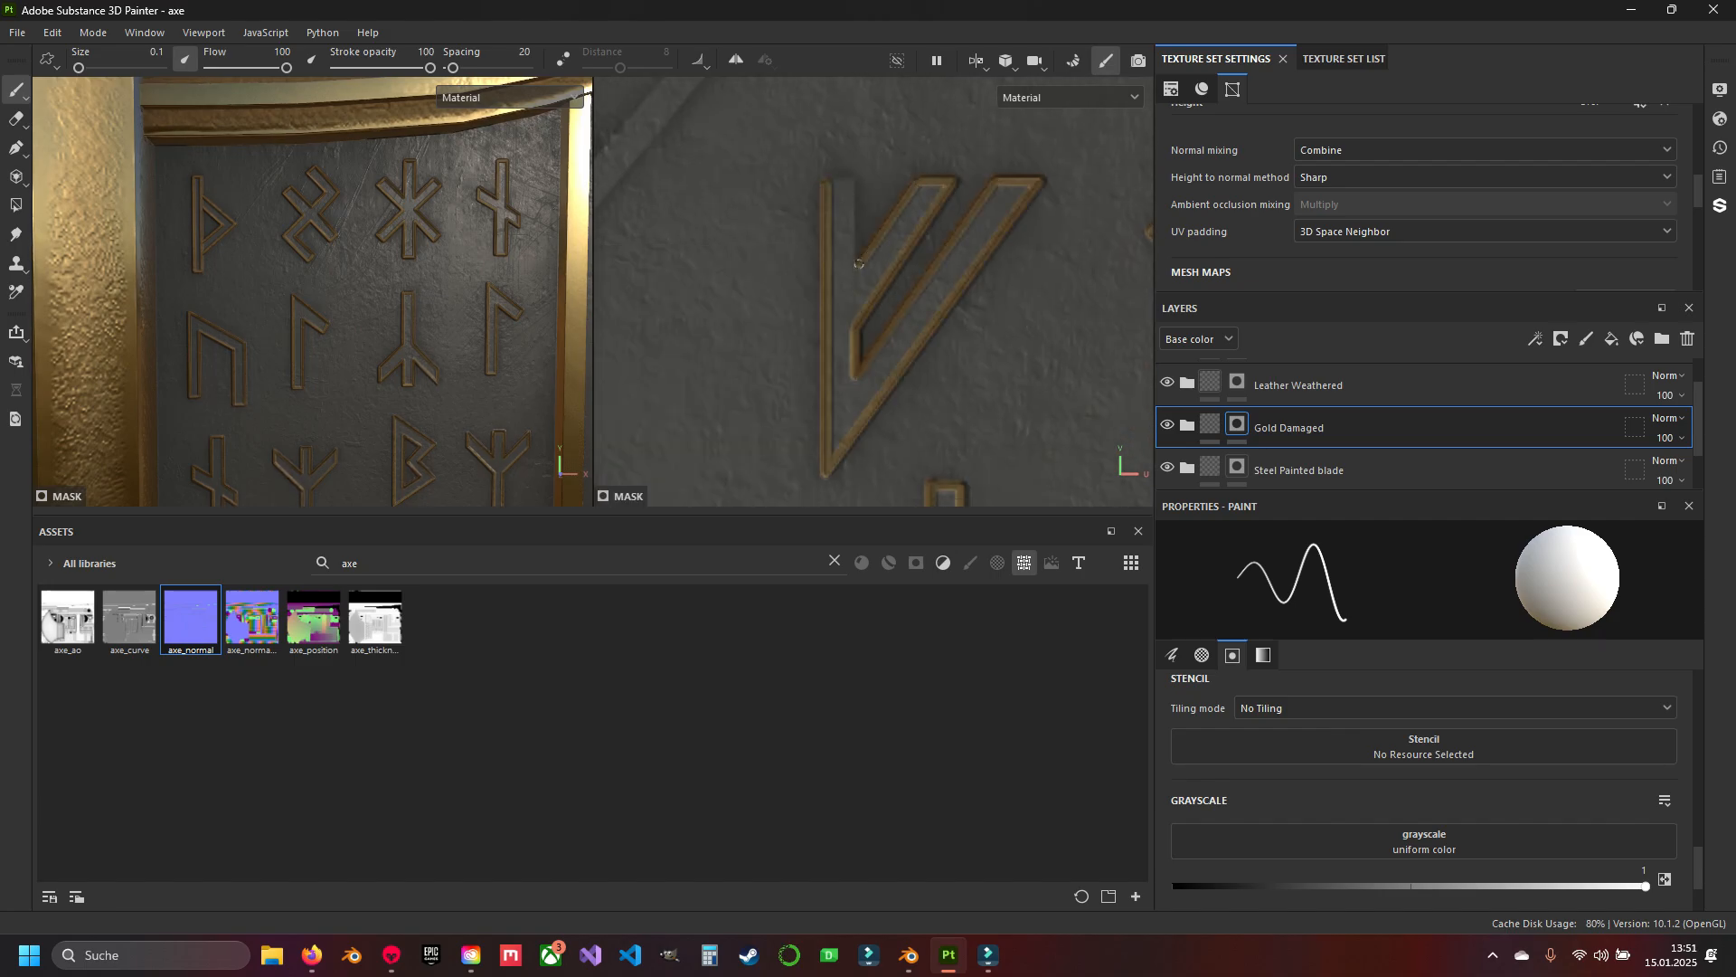
Outline the single-branched rune at the far end of the fifth row with straight gold strokes.
{"action": "middle_click_drag", "start_coordinate": [858, 247], "coordinate": [1145, 360], "text": "alt"}
{"action": "left_click", "coordinate": [831, 150]}
{"action": "left_click", "coordinate": [831, 448], "text": "shift"}
{"action": "left_click", "coordinate": [873, 447], "text": "shift"}
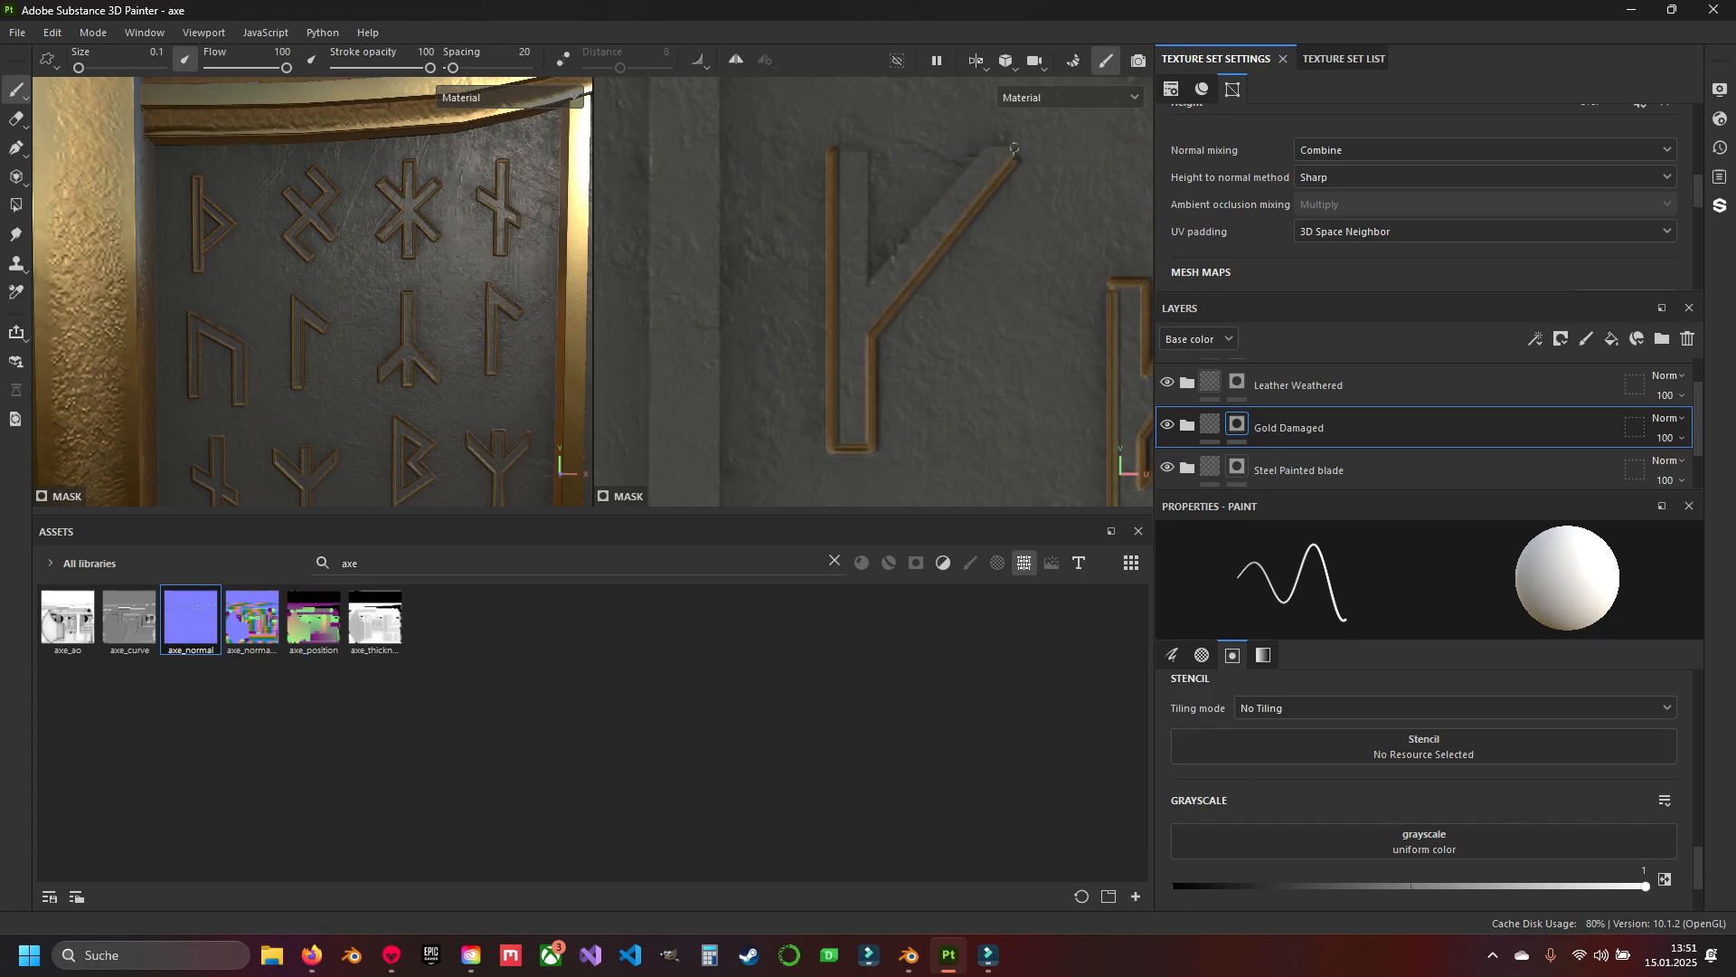
{"action": "left_click", "coordinate": [870, 150], "text": "shift"}
{"action": "left_click", "coordinate": [832, 150], "text": "shift"}
Outline the plain vertical bar rune in the following row with a closed gold rectangle.
{"action": "middle_click_drag", "start_coordinate": [834, 104], "coordinate": [759, 499], "text": "alt"}
{"action": "left_click", "coordinate": [839, 124]}
{"action": "left_click", "coordinate": [838, 425], "text": "shift"}
{"action": "left_click", "coordinate": [874, 423], "text": "shift"}
{"action": "left_click", "coordinate": [874, 120], "text": "shift"}
{"action": "left_click", "coordinate": [839, 120], "text": "shift"}
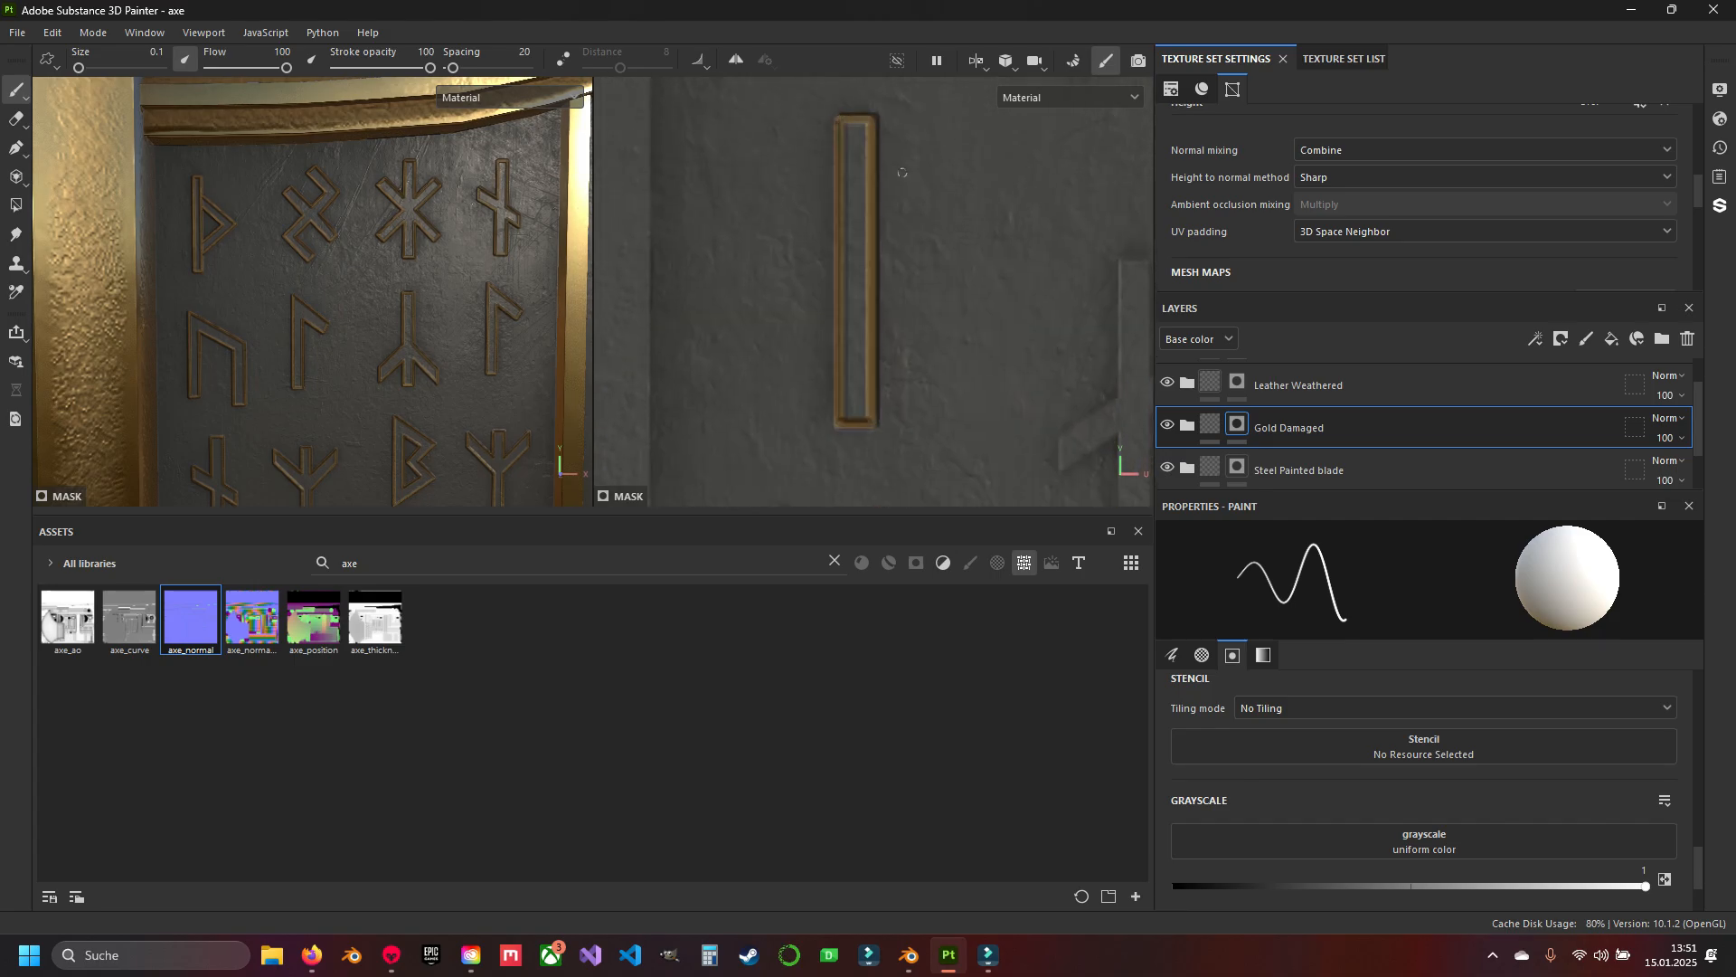
Outline the rune with a short diagonal crossbar in gold, tracing its stem and both crossbar ends.
{"action": "left_click", "coordinate": [874, 328], "text": "shift"}
{"action": "left_click", "coordinate": [921, 300], "text": "shift"}
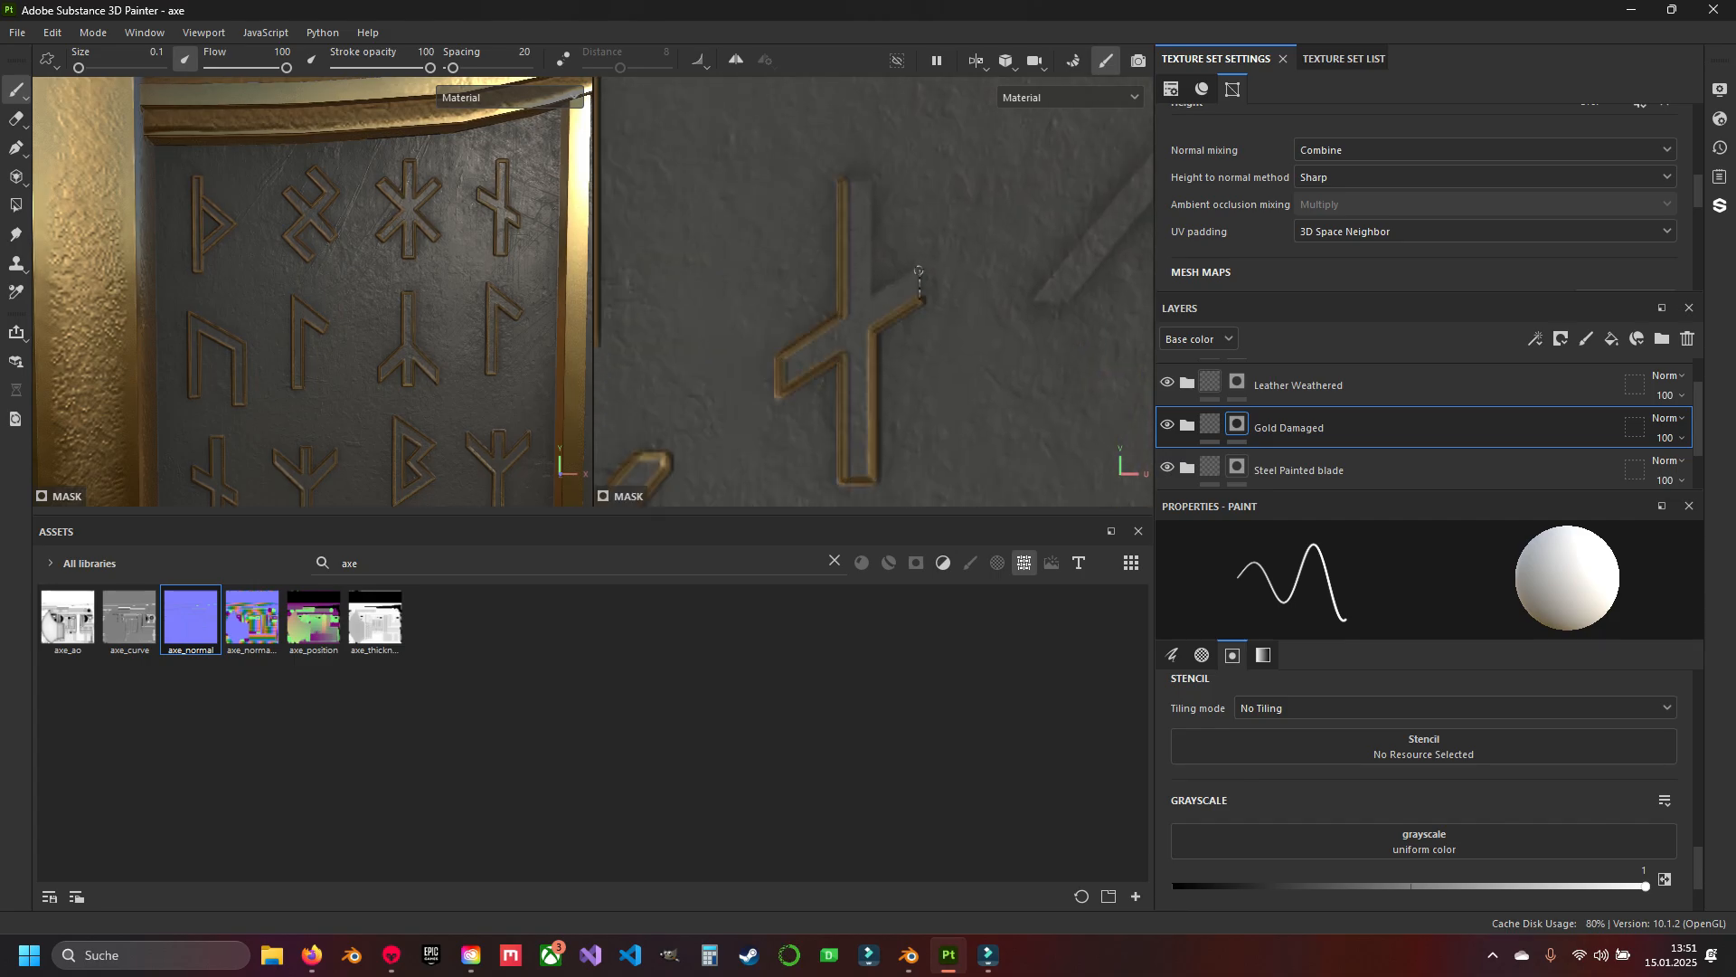
{"action": "left_click", "coordinate": [921, 271], "text": "shift"}
{"action": "left_click", "coordinate": [875, 294], "text": "shift"}
{"action": "left_click", "coordinate": [874, 176], "text": "shift"}
{"action": "left_click", "coordinate": [841, 176], "text": "shift"}
Outline the rune with one long diagonal branch in gold, tracing the branch and closing the stem with straight strokes.
{"action": "middle_click_drag", "start_coordinate": [1040, 189], "coordinate": [719, 335], "text": "alt"}
{"action": "left_click", "coordinate": [867, 139]}
{"action": "left_click", "coordinate": [748, 440], "text": "ctrl+shift"}
{"action": "left_click", "coordinate": [866, 307], "text": "shift"}
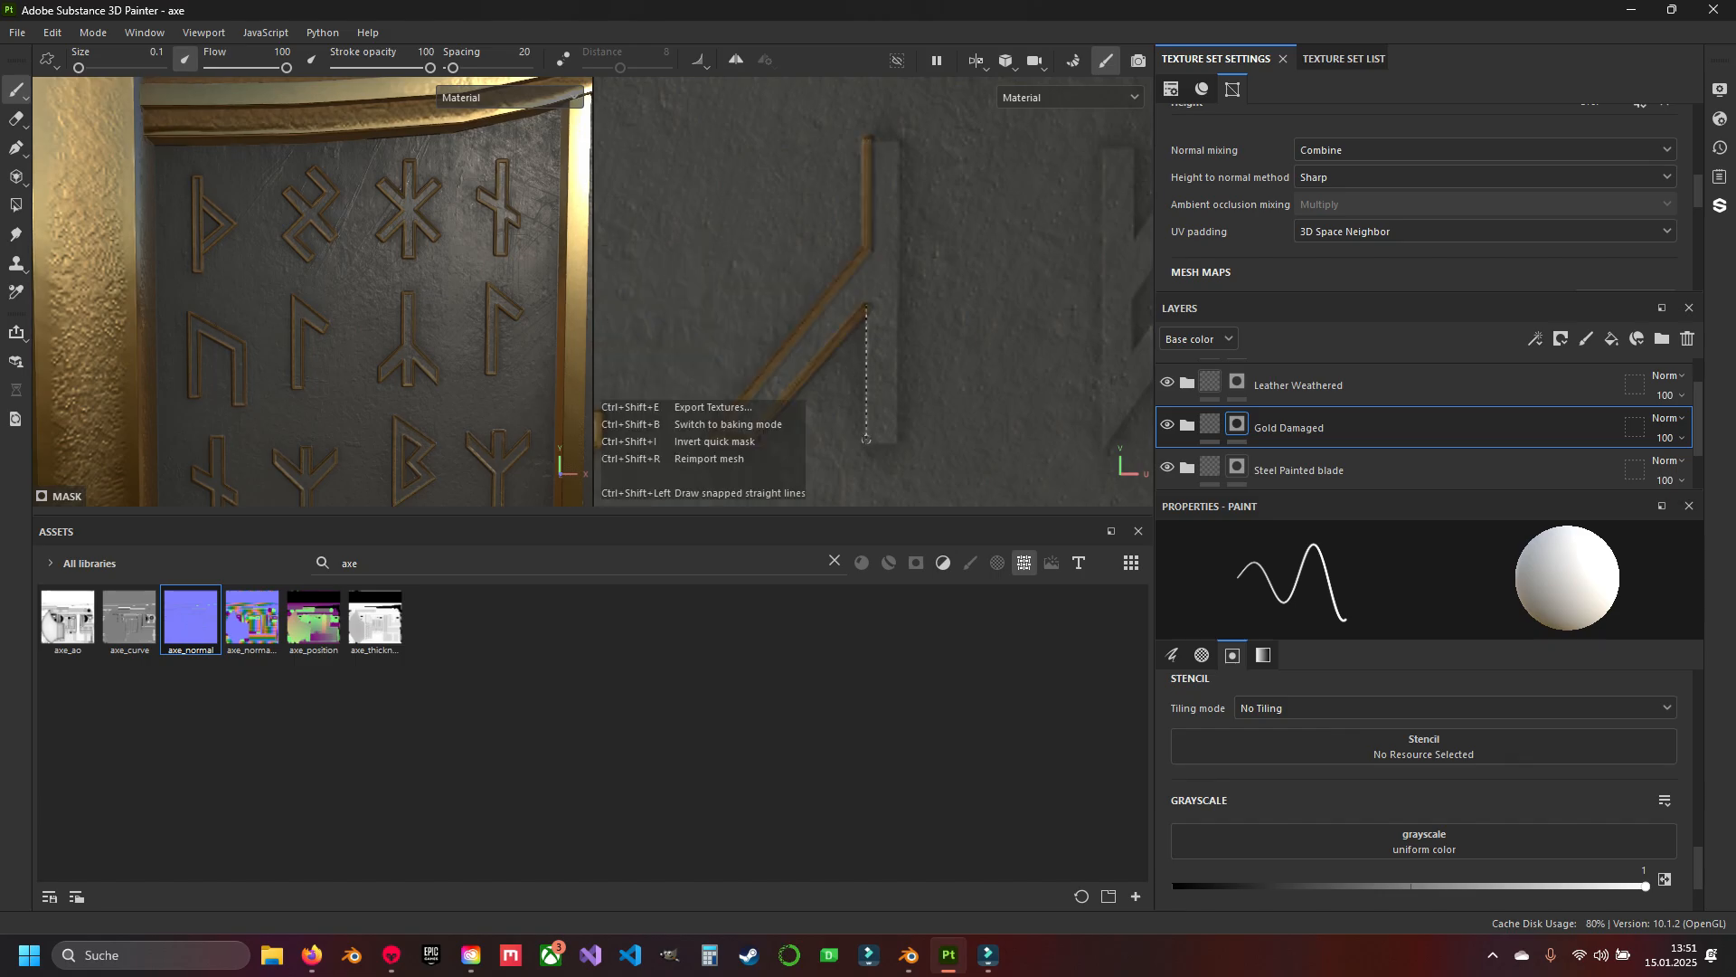
{"action": "left_click", "coordinate": [866, 443], "text": "ctrl+shift"}
{"action": "left_click", "coordinate": [900, 443], "text": "ctrl+shift"}
{"action": "left_click", "coordinate": [900, 140], "text": "ctrl+shift"}
{"action": "left_click", "coordinate": [868, 139], "text": "ctrl+shift"}
Outline the rune whose stem carries two parallel diagonal branches rising from its base with straight gold strokes.
{"action": "middle_click_drag", "start_coordinate": [1085, 149], "coordinate": [795, 188], "text": "alt"}
{"action": "left_click", "coordinate": [812, 185]}
{"action": "left_click", "coordinate": [1028, 185], "text": "shift"}
{"action": "left_click", "coordinate": [997, 185], "text": "shift"}
{"action": "left_click", "coordinate": [847, 384], "text": "shift"}
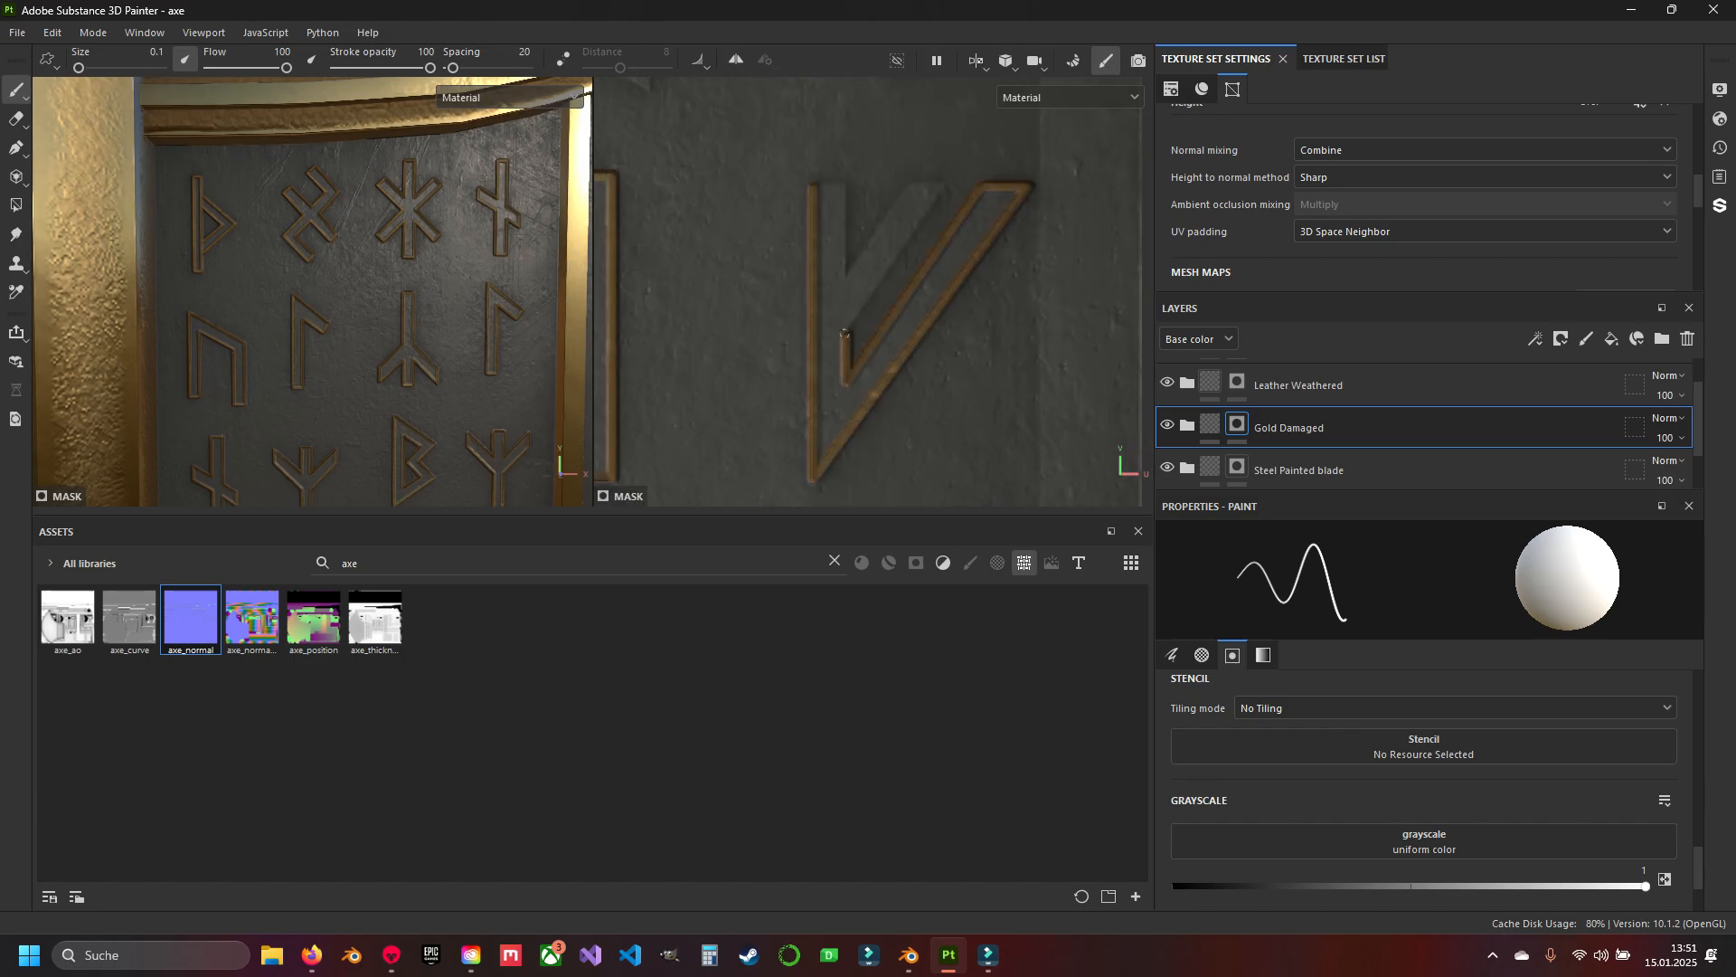
{"action": "left_click", "coordinate": [847, 321], "text": "shift"}
{"action": "left_click", "coordinate": [944, 186], "text": "shift"}
{"action": "left_click", "coordinate": [847, 275], "text": "shift"}
{"action": "left_click", "coordinate": [813, 184], "text": "shift"}
Outline the crossed rune near the panel edge in gold, tracing its stem and diagonal crossbar.
{"action": "middle_click_drag", "start_coordinate": [891, 104], "coordinate": [849, 489], "text": "alt"}
{"action": "left_click", "coordinate": [850, 172]}
{"action": "left_click", "coordinate": [850, 312], "text": "shift"}
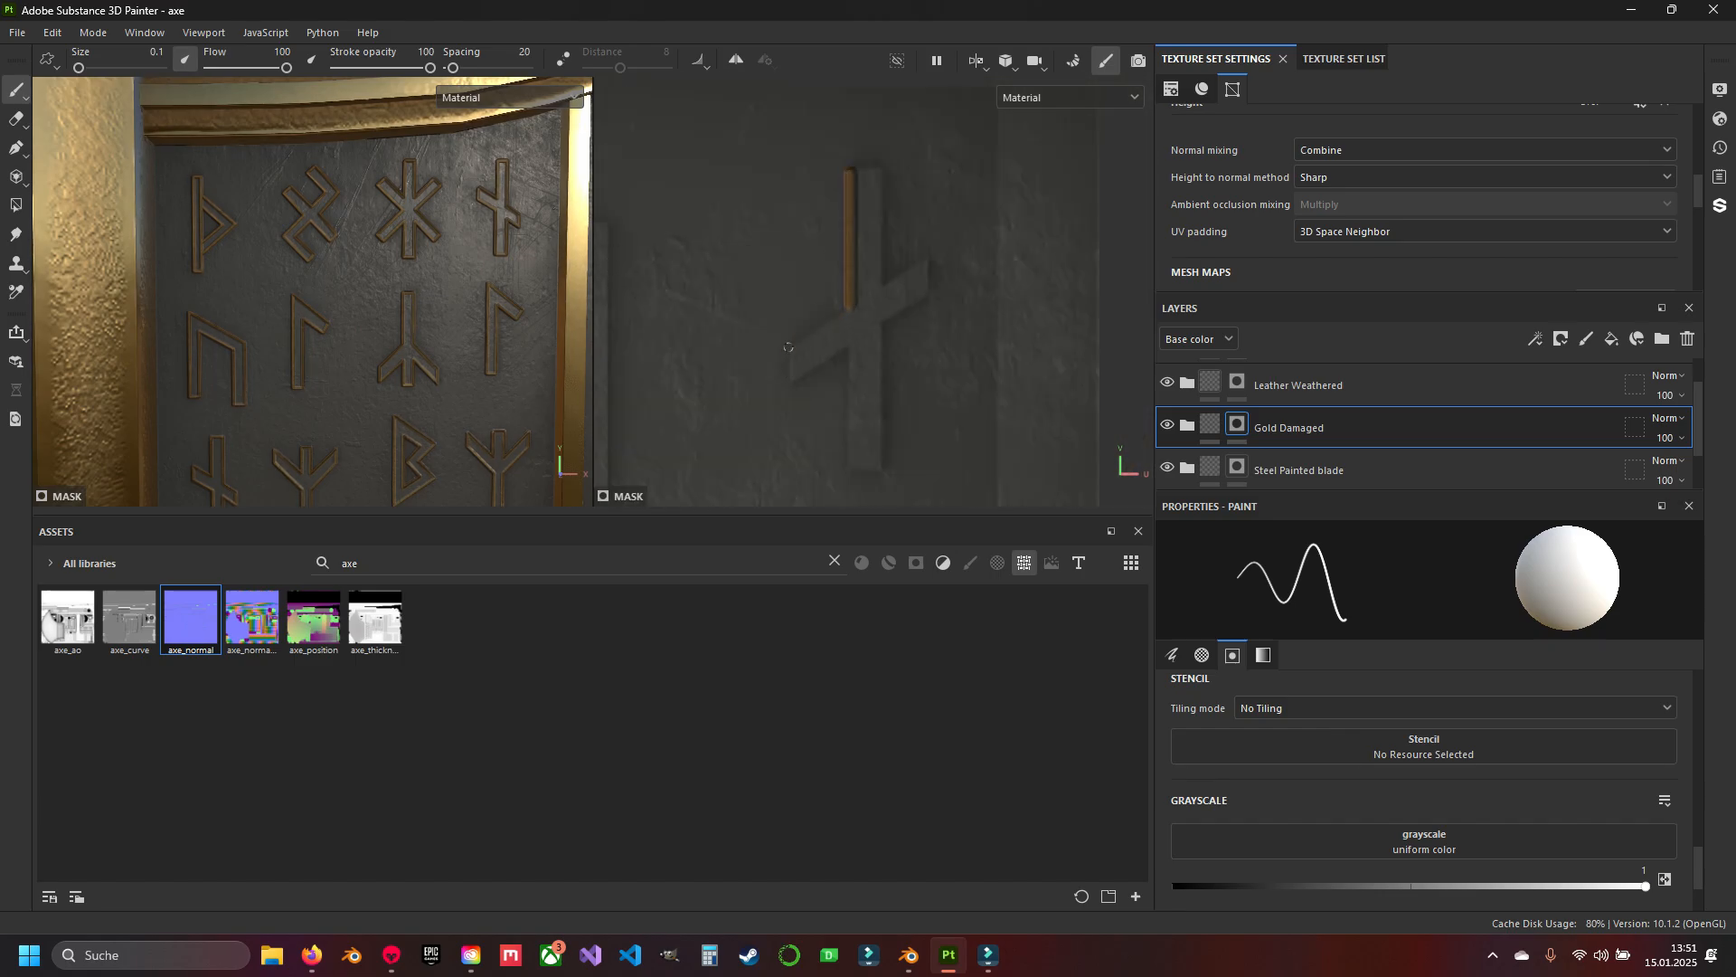
{"action": "left_click", "coordinate": [850, 470], "text": "shift"}
{"action": "left_click", "coordinate": [888, 471], "text": "shift"}
{"action": "left_click", "coordinate": [888, 321], "text": "shift"}
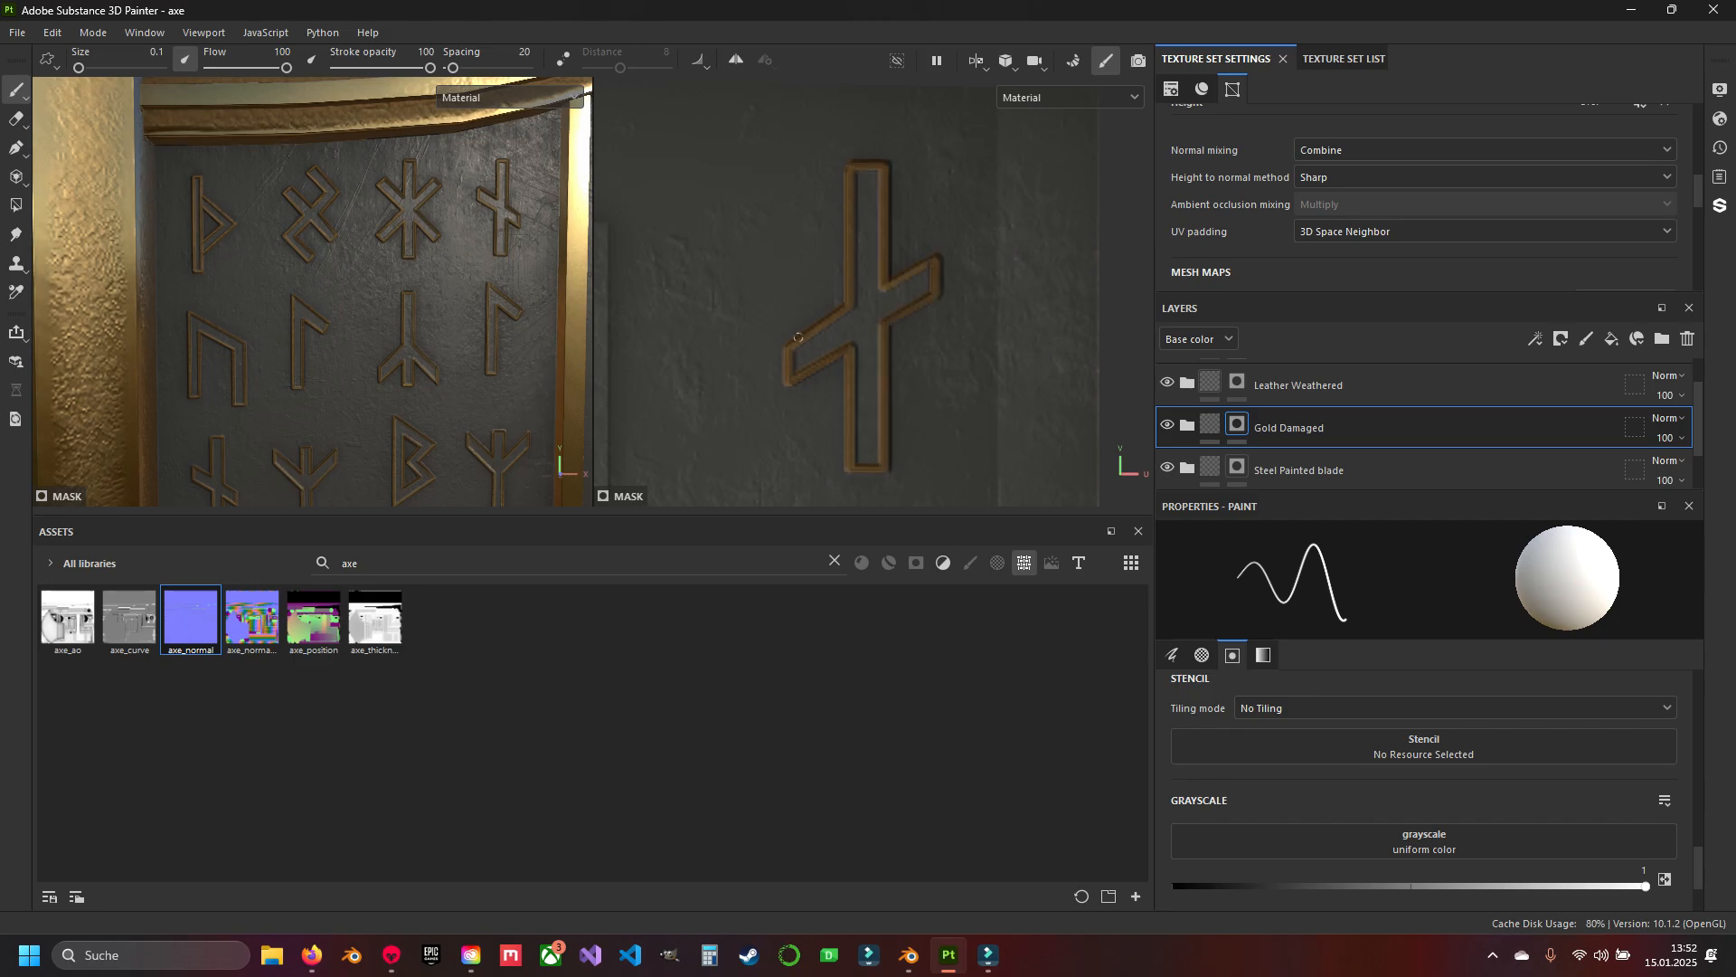
Outline the U-shaped rune with the slanted base in gold, tracing its outer and inner edges.
{"action": "middle_click_drag", "start_coordinate": [798, 337], "coordinate": [1086, 264], "text": "alt"}
{"action": "left_click", "coordinate": [901, 151]}
{"action": "left_click", "coordinate": [900, 425], "text": "shift"}
{"action": "left_click", "coordinate": [719, 326], "text": "shift"}
{"action": "left_click", "coordinate": [719, 127], "text": "shift"}
{"action": "left_click", "coordinate": [758, 126], "text": "shift"}
{"action": "left_click", "coordinate": [757, 300], "text": "shift"}
{"action": "left_click", "coordinate": [863, 363], "text": "shift"}
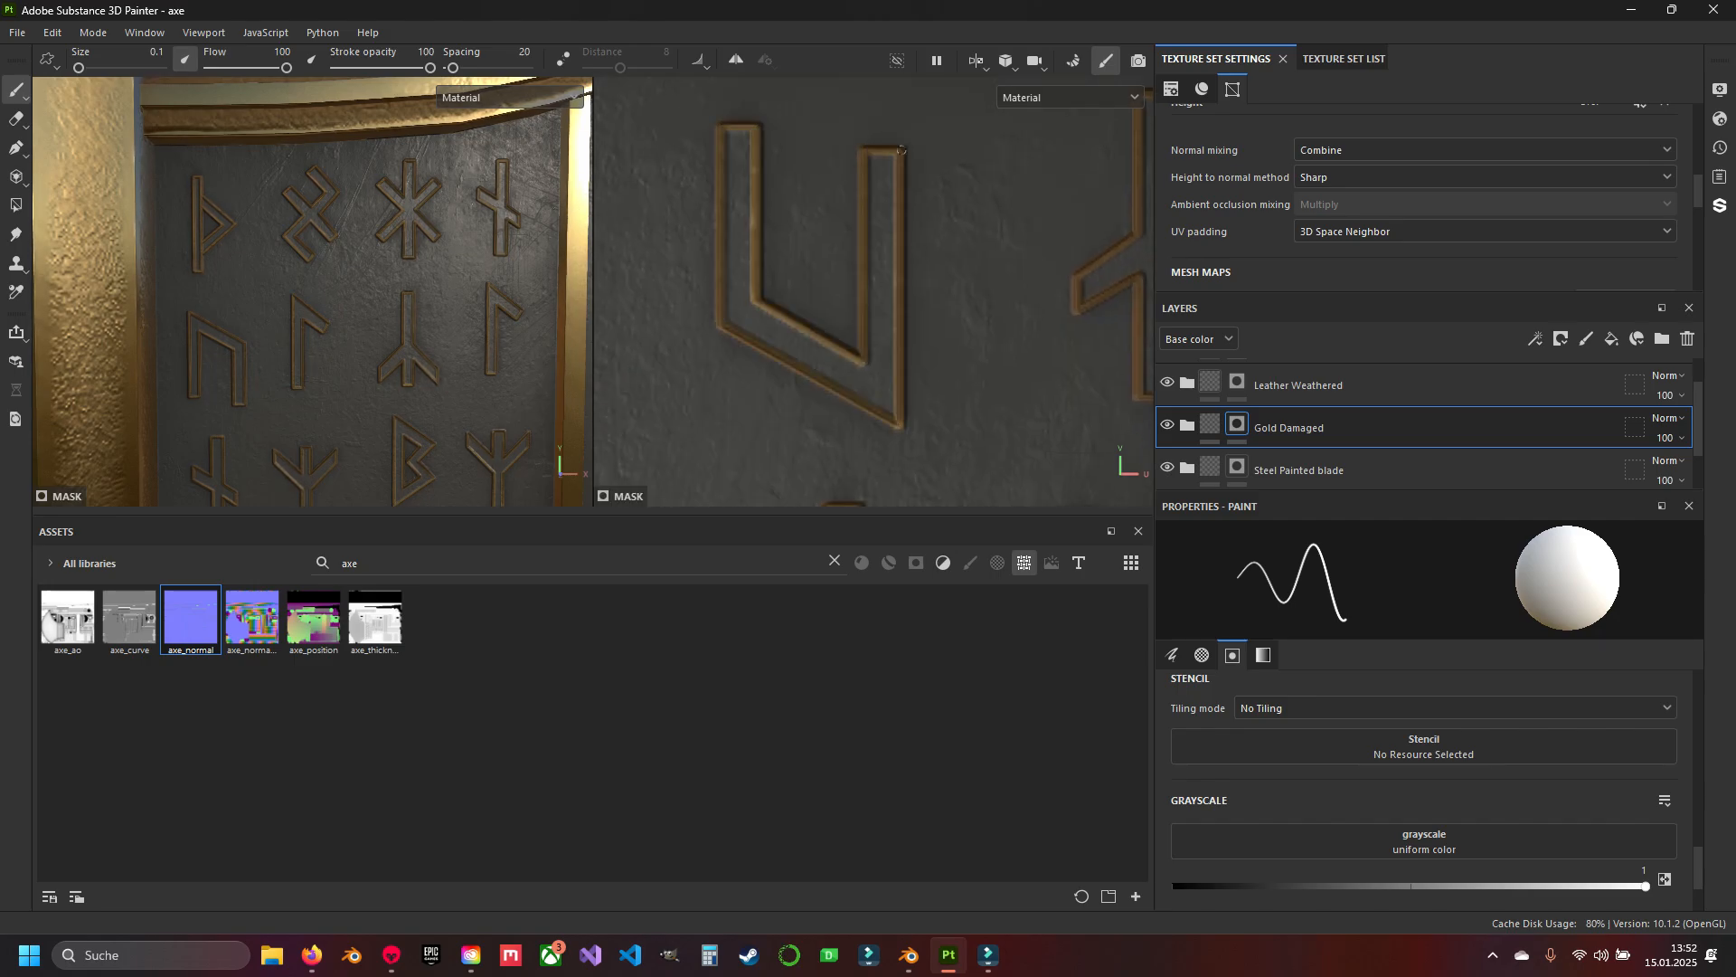
Outline the diagonal double-hook rune with straight gold strokes around its angular edges.
{"action": "middle_click_drag", "start_coordinate": [902, 150], "coordinate": [631, 100], "text": "alt"}
{"action": "left_click", "coordinate": [896, 160]}
{"action": "left_click", "coordinate": [982, 238], "text": "shift"}
{"action": "left_click", "coordinate": [912, 303], "text": "shift"}
{"action": "left_click", "coordinate": [980, 370], "text": "shift"}
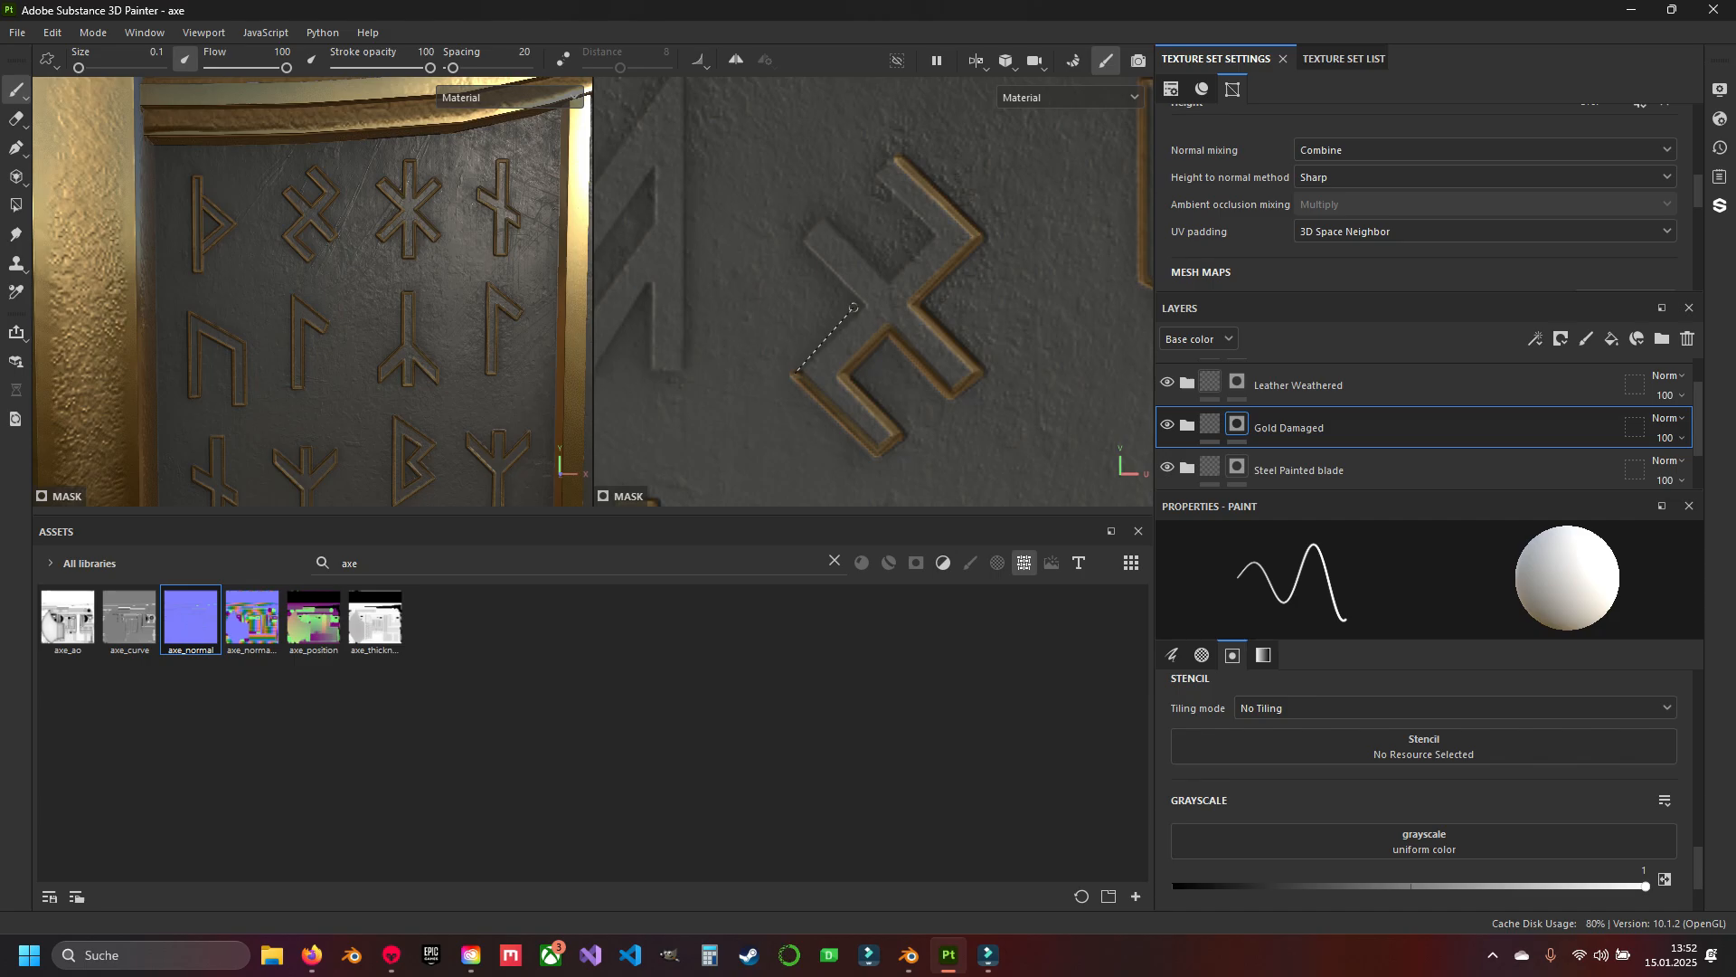
Outline the last rune in gold, starting with the straight stem edges beside its two parallel diagonal branches.
{"action": "middle_click_drag", "start_coordinate": [888, 167], "coordinate": [1151, 212], "text": "alt"}
{"action": "left_click", "coordinate": [955, 114]}
{"action": "left_click", "coordinate": [954, 418], "text": "shift"}
{"action": "left_click", "coordinate": [923, 418], "text": "shift"}
{"action": "left_click", "coordinate": [923, 323], "text": "shift"}
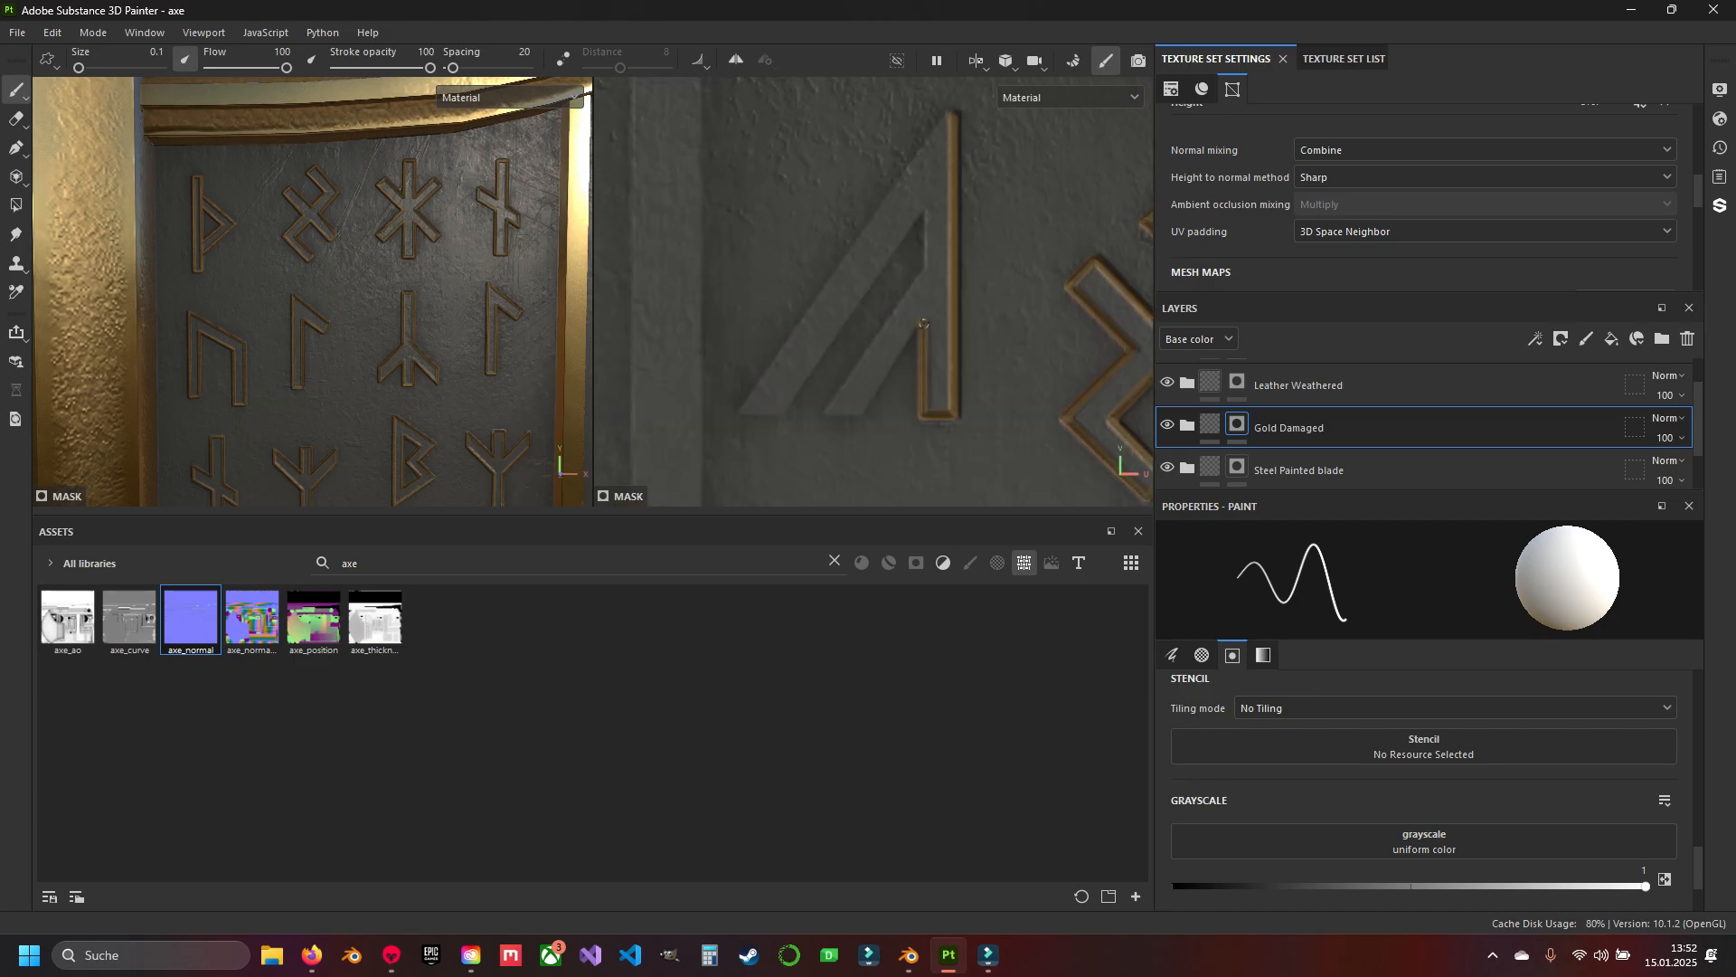
Set the brush size to 0.2 and fill the first-row rune with the triangular side in gold.
{"action": "scroll", "coordinate": [917, 215], "scroll_direction": "down", "scroll_amount": 6}
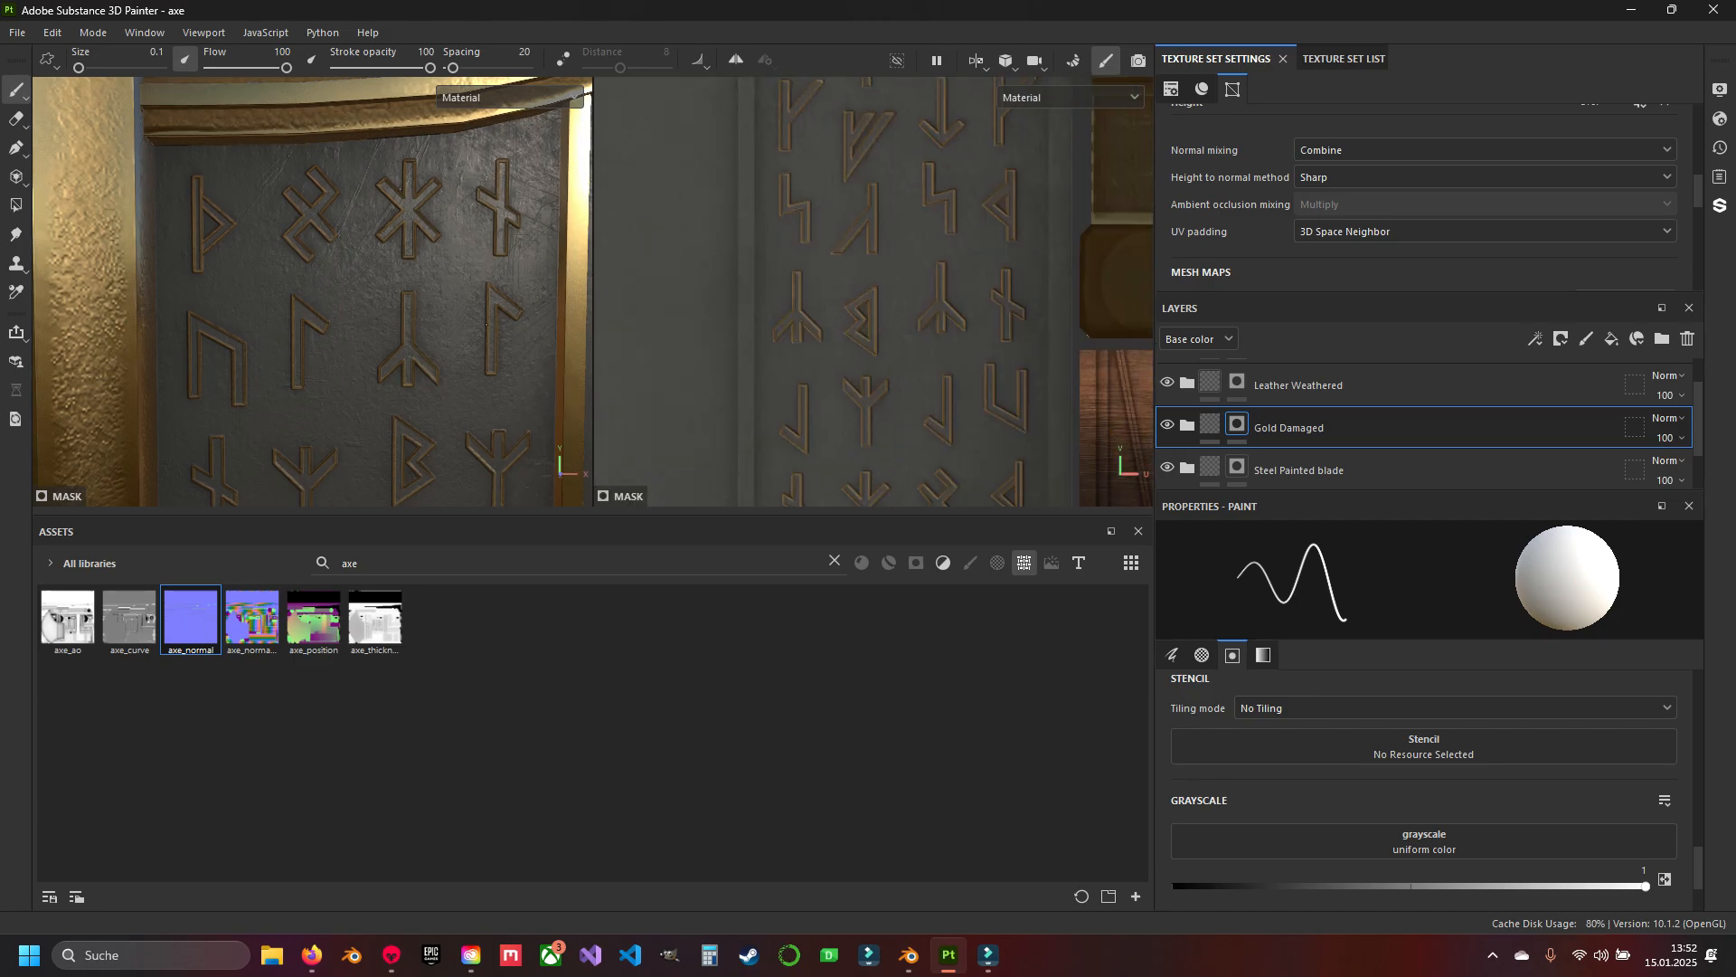
{"action": "scroll", "coordinate": [407, 253], "scroll_direction": "down", "scroll_amount": 5}
{"action": "middle_click_drag", "start_coordinate": [416, 236], "coordinate": [335, 254], "text": "alt"}
{"action": "middle_click_drag", "start_coordinate": [1053, 443], "coordinate": [950, 259], "text": "alt"}
{"action": "scroll", "coordinate": [946, 237], "scroll_direction": "up", "scroll_amount": 6}
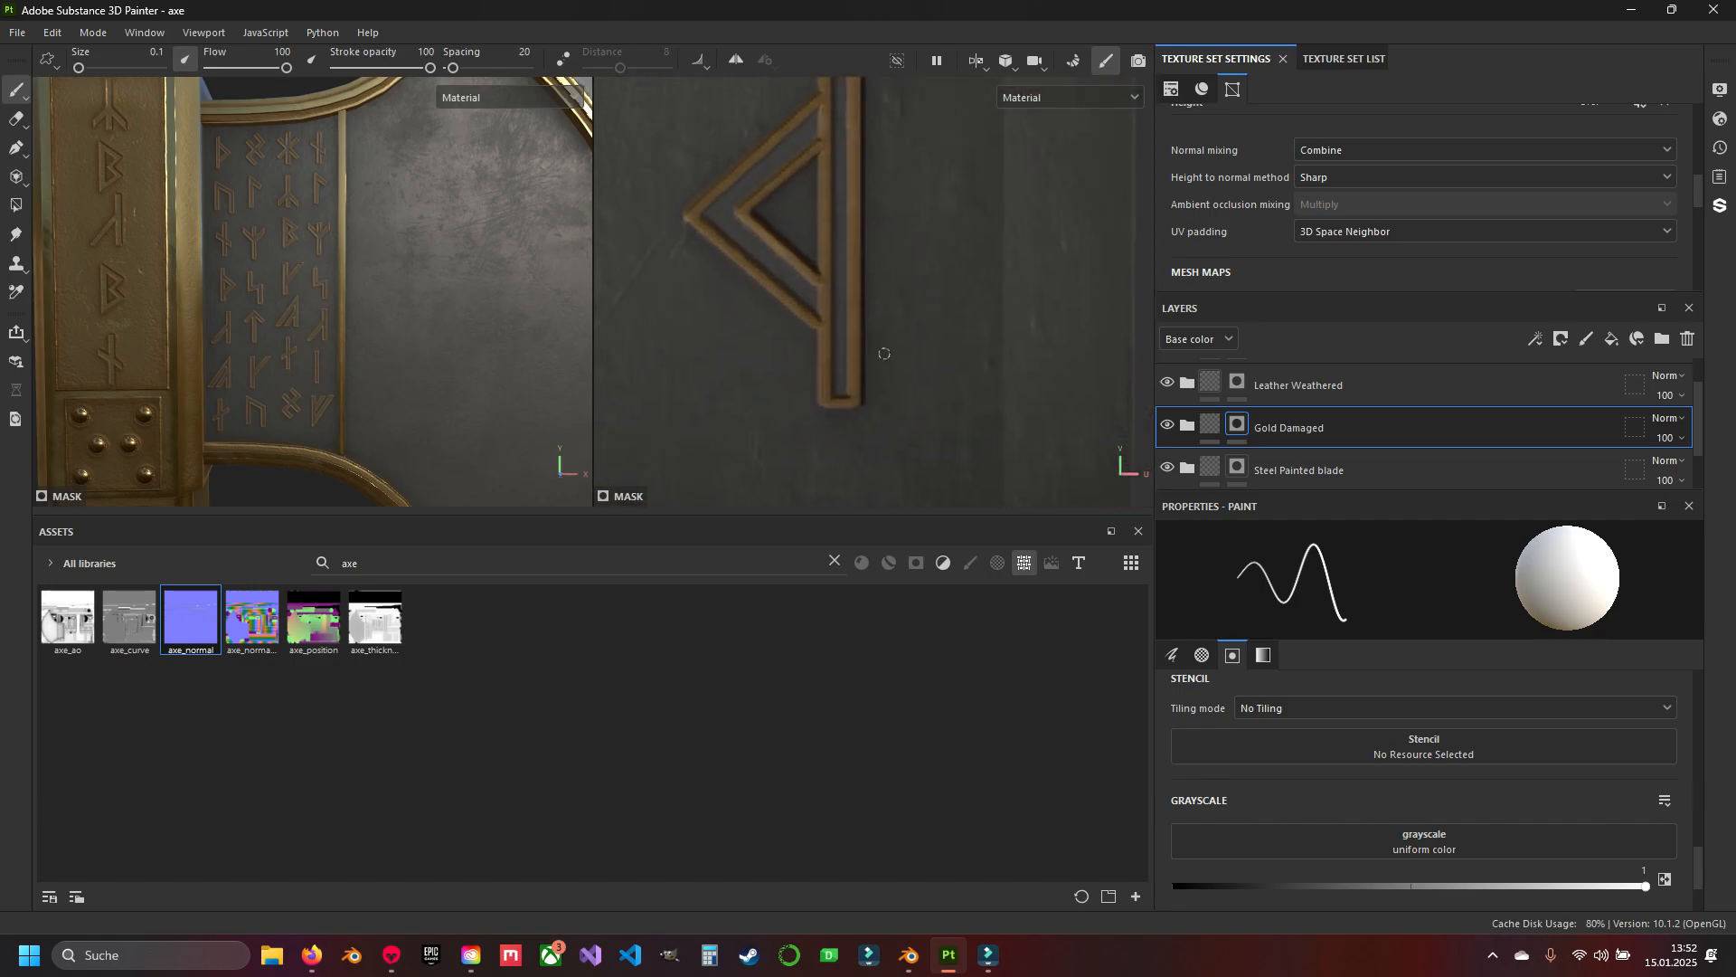
{"action": "right_click_drag", "start_coordinate": [865, 348], "coordinate": [878, 349], "text": "ctrl"}
{"action": "middle_click_drag", "start_coordinate": [878, 349], "coordinate": [888, 396], "text": "alt"}
{"action": "left_click", "coordinate": [853, 443]}
{"action": "left_click", "coordinate": [857, 119], "text": "shift"}
{"action": "left_click", "coordinate": [740, 280], "text": "shift"}
{"action": "left_click", "coordinate": [821, 213], "text": "shift"}
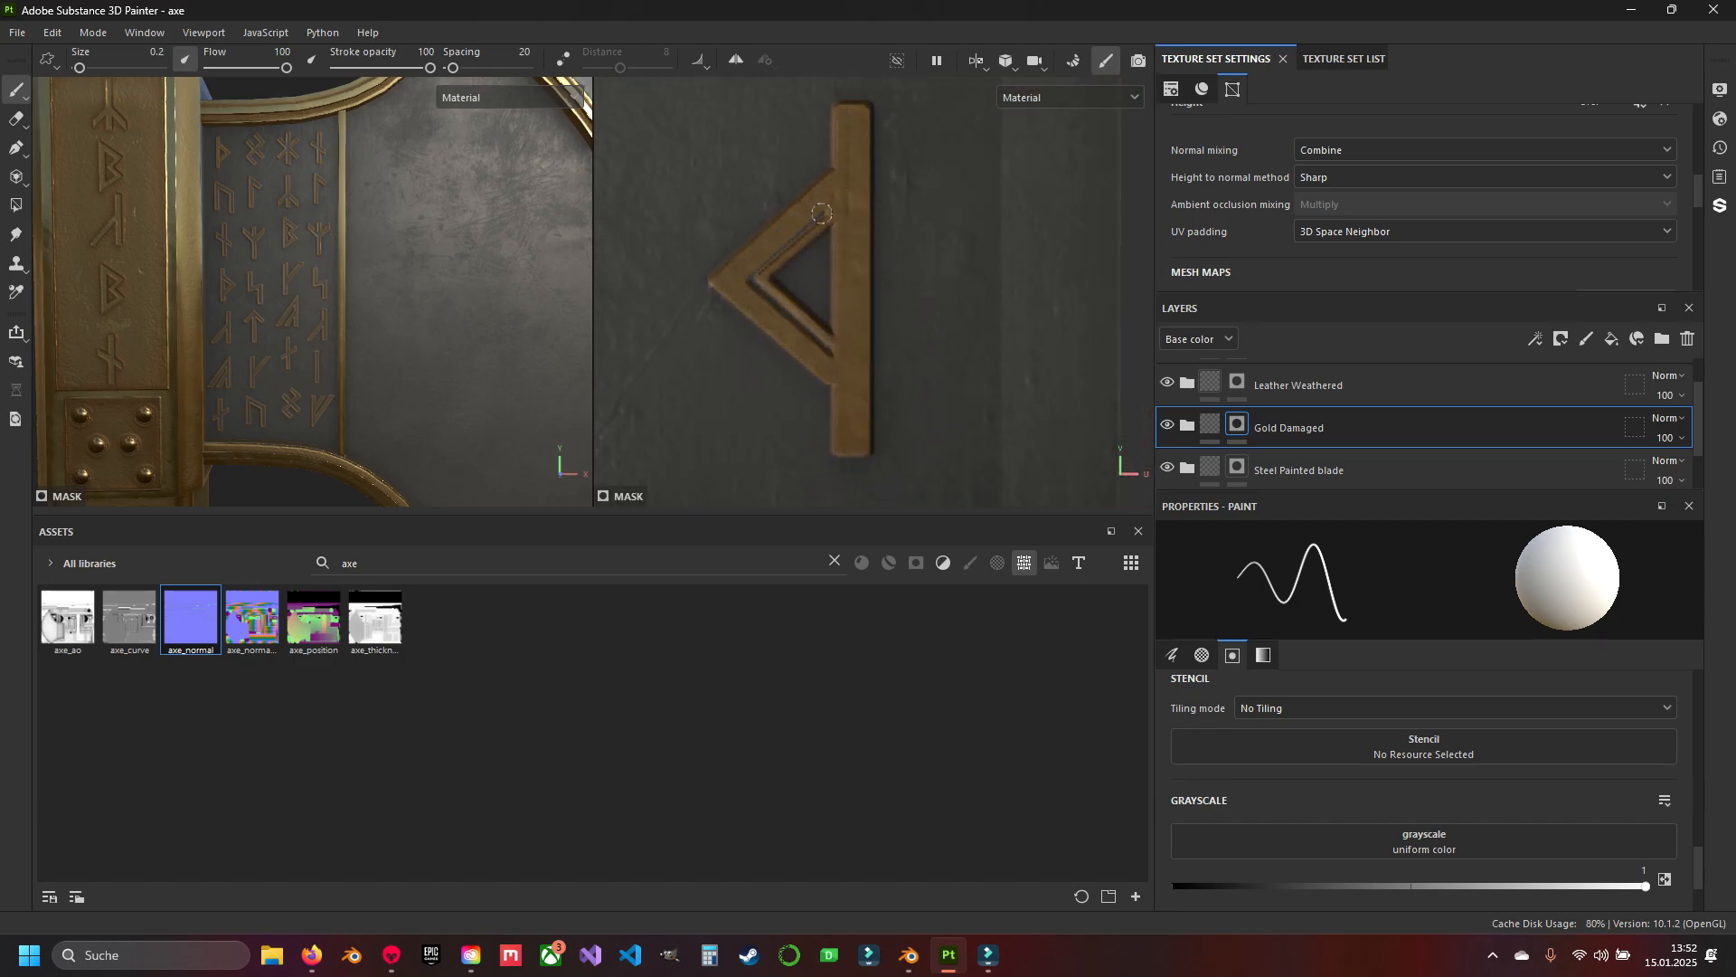
Fill the double-hook rune in the first row with straight gold strokes inside its outline.
{"action": "middle_click_drag", "start_coordinate": [674, 276], "coordinate": [1122, 262], "text": "alt"}
{"action": "left_click", "coordinate": [869, 436]}
{"action": "left_click", "coordinate": [802, 360], "text": "shift"}
{"action": "left_click", "coordinate": [971, 187], "text": "shift"}
{"action": "left_click", "coordinate": [900, 122], "text": "shift"}
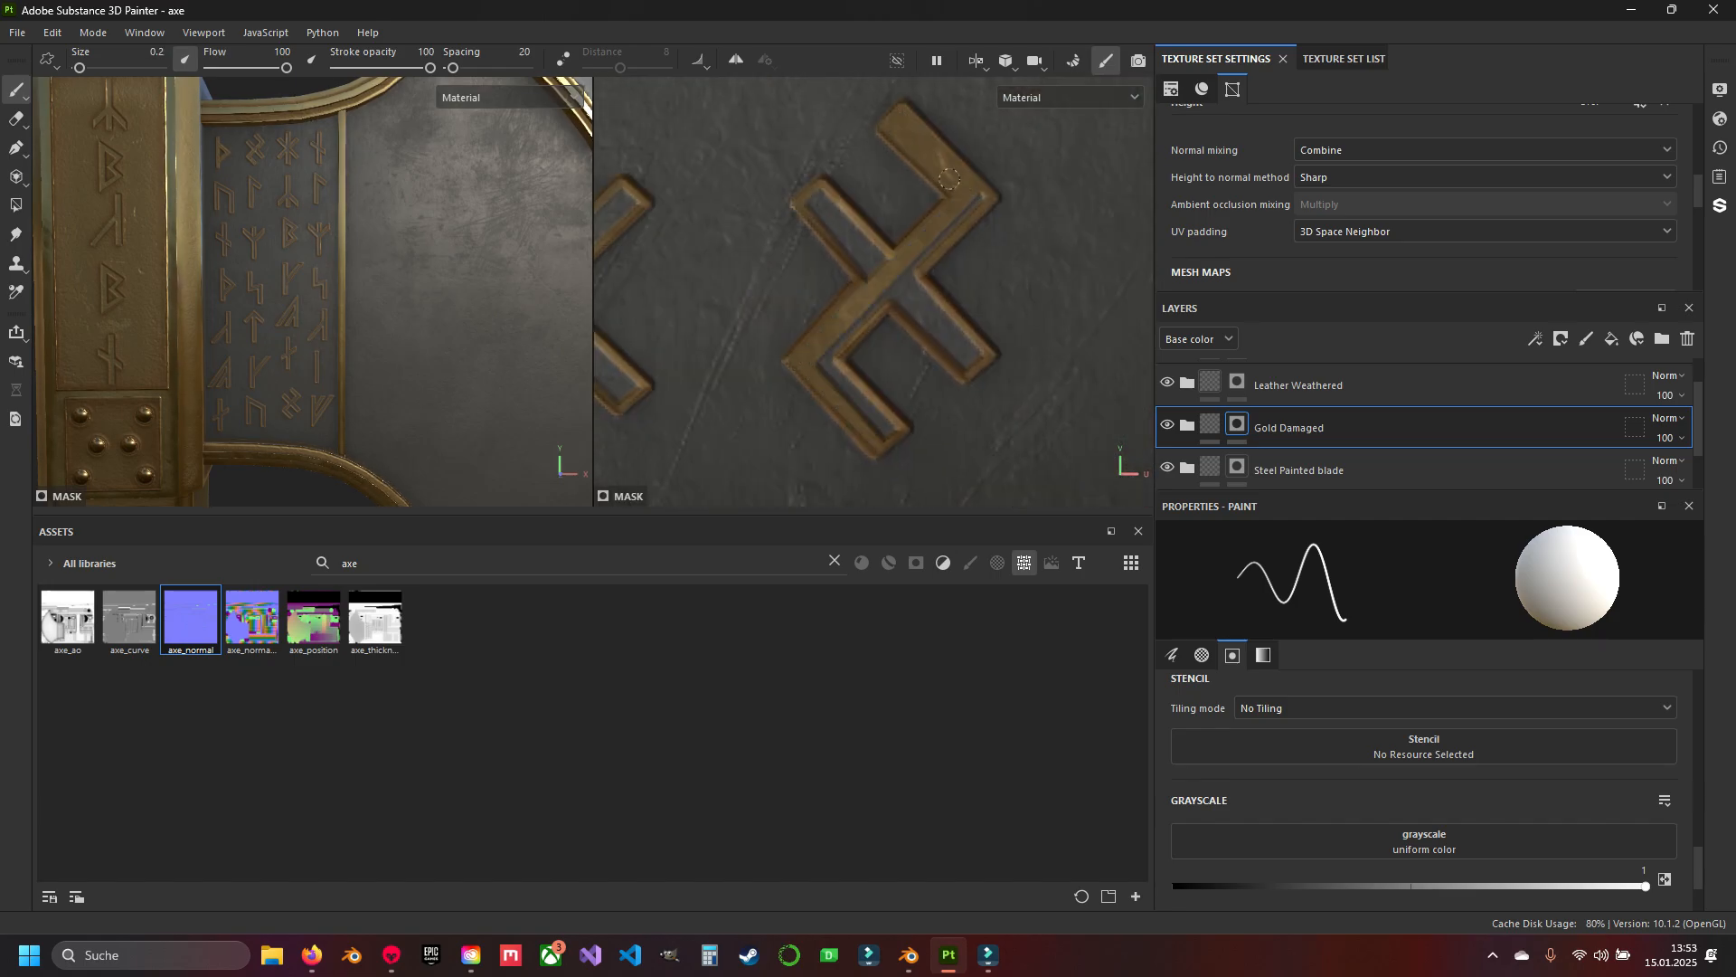
{"action": "left_click", "coordinate": [969, 208], "text": "shift"}
{"action": "left_click", "coordinate": [825, 364], "text": "shift"}
{"action": "left_click", "coordinate": [889, 426], "text": "shift"}
Fill the star-shaped rune in the first row in gold along its diagonals and vertical stem.
{"action": "mouse_move", "coordinate": [601, 393]}
{"action": "middle_mouse_down", "text": "alt"}
{"action": "mouse_move", "coordinate": [753, 390]}
{"action": "mouse_move", "coordinate": [1035, 328]}
{"action": "middle_mouse_up", "text": "alt"}
{"action": "left_click", "coordinate": [746, 200]}
{"action": "left_click", "coordinate": [943, 396], "text": "shift"}
{"action": "left_click", "coordinate": [761, 192], "text": "shift"}
{"action": "left_click", "coordinate": [844, 128]}
{"action": "left_click", "coordinate": [853, 463], "text": "shift"}
{"action": "left_click", "coordinate": [860, 132], "text": "shift"}
Fill the crossed rune at the end of the first row in gold, covering its stem and diagonal crossbar.
{"action": "left_click", "coordinate": [822, 433]}
{"action": "left_click", "coordinate": [817, 106], "text": "shift"}
{"action": "left_click", "coordinate": [844, 106], "text": "shift"}
{"action": "left_click", "coordinate": [841, 423], "text": "shift"}
{"action": "left_click", "coordinate": [832, 132], "text": "shift"}
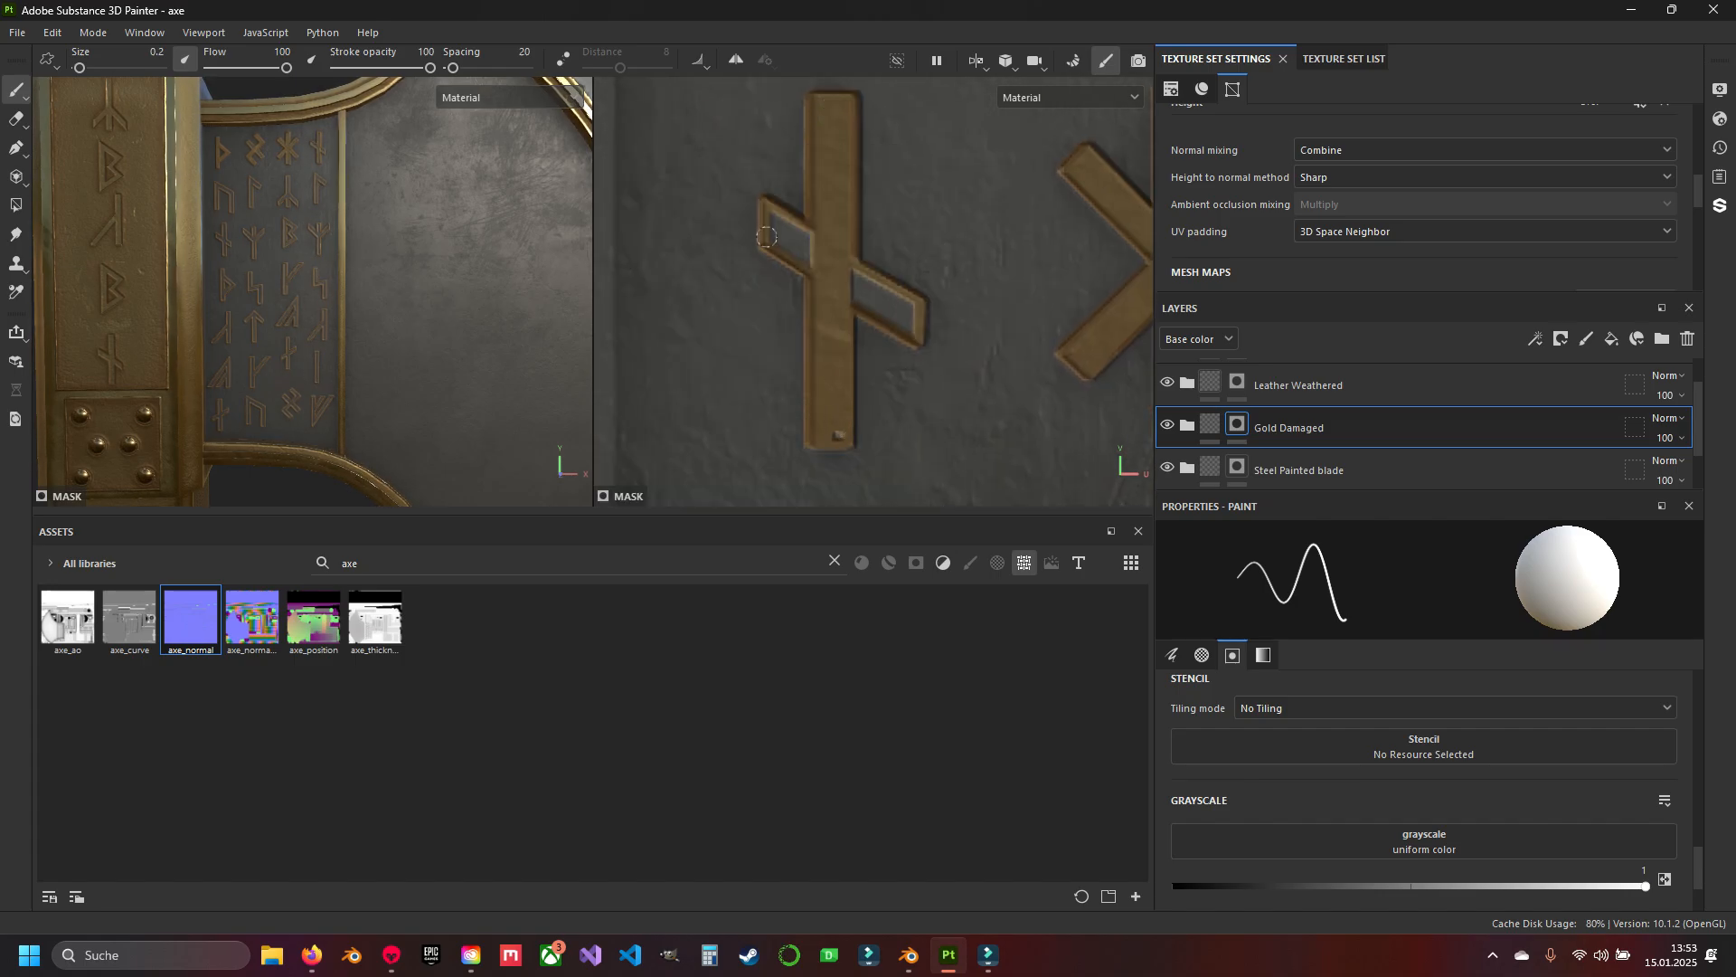
{"action": "left_click", "coordinate": [774, 239]}
{"action": "left_click", "coordinate": [914, 326], "text": "shift"}
{"action": "left_click", "coordinate": [912, 310], "text": "shift"}
{"action": "left_click", "coordinate": [774, 221], "text": "shift"}
Fill the hooked rune at the end of the second row in gold, covering its short branch and stem.
{"action": "mouse_move", "coordinate": [778, 217]}
{"action": "middle_mouse_down", "text": "alt"}
{"action": "mouse_move", "coordinate": [801, 241]}
{"action": "mouse_move", "coordinate": [819, 633]}
{"action": "middle_mouse_up", "text": "alt"}
{"action": "left_click", "coordinate": [771, 324]}
{"action": "left_click", "coordinate": [882, 407], "text": "shift"}
{"action": "left_click", "coordinate": [877, 93], "text": "shift"}
{"action": "left_click", "coordinate": [867, 384], "text": "shift"}
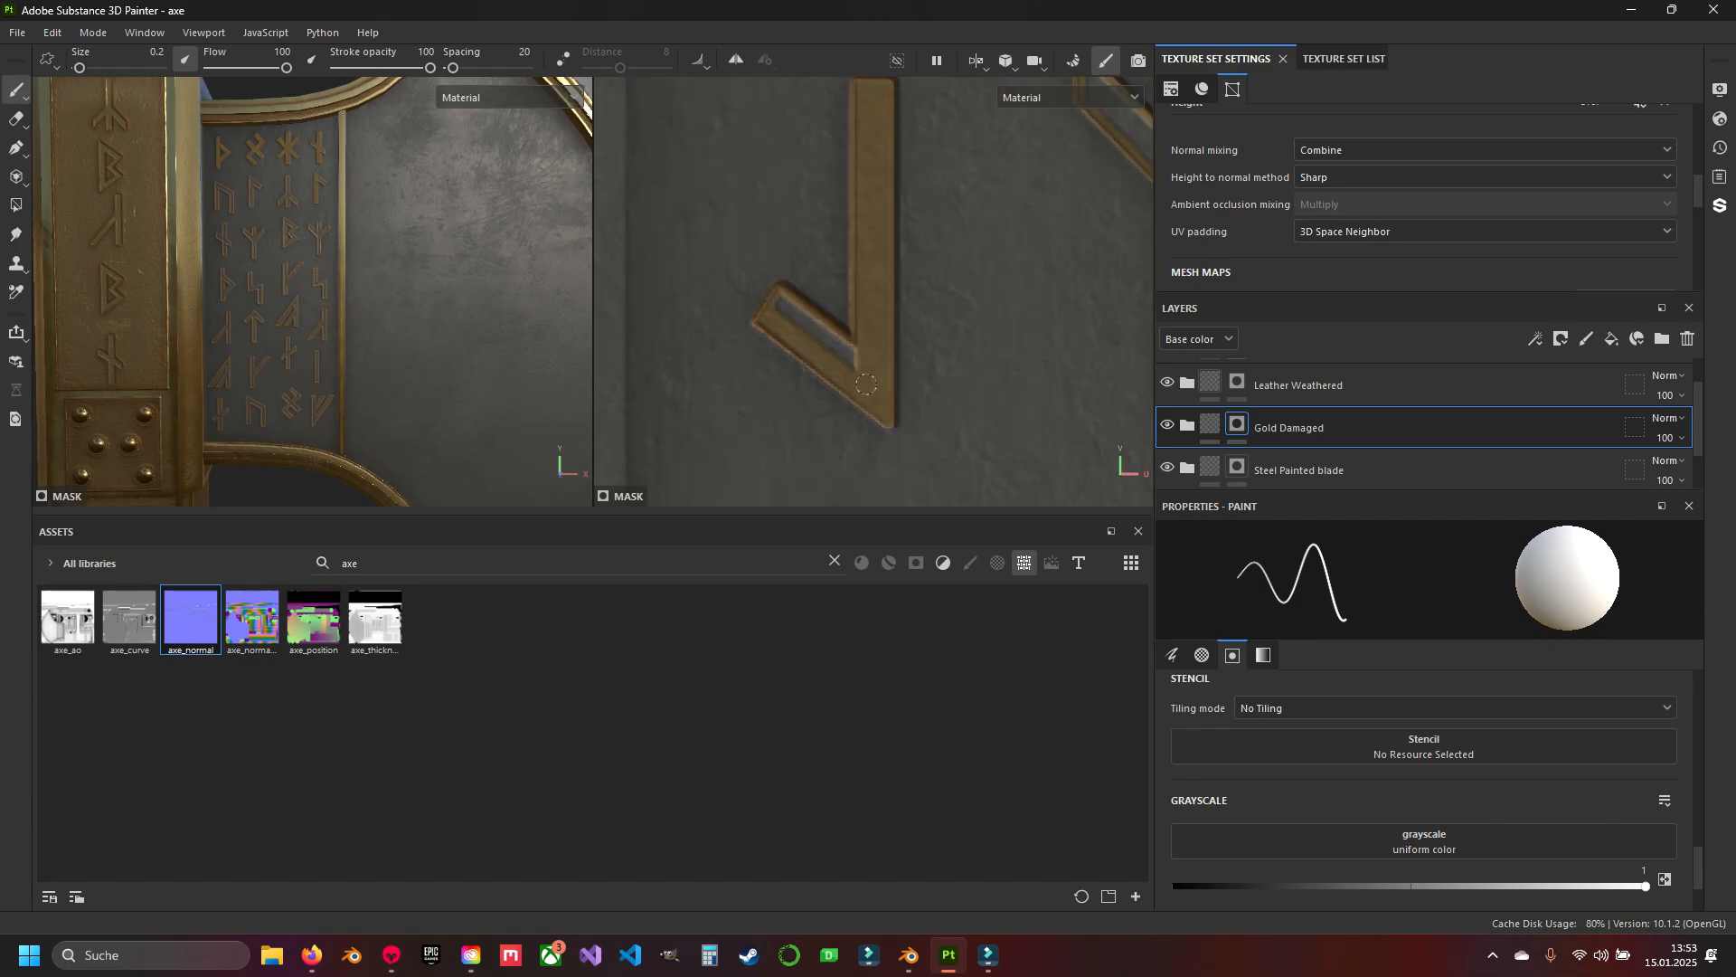
Fill the three-pronged rune in the second row in gold, covering its two diagonal arms and stem.
{"action": "middle_click_drag", "start_coordinate": [1094, 136], "coordinate": [773, 204], "text": "alt"}
{"action": "left_click", "coordinate": [761, 165]}
{"action": "left_click", "coordinate": [869, 275], "text": "shift"}
{"action": "left_click", "coordinate": [963, 190], "text": "shift"}
{"action": "left_click", "coordinate": [962, 162], "text": "shift"}
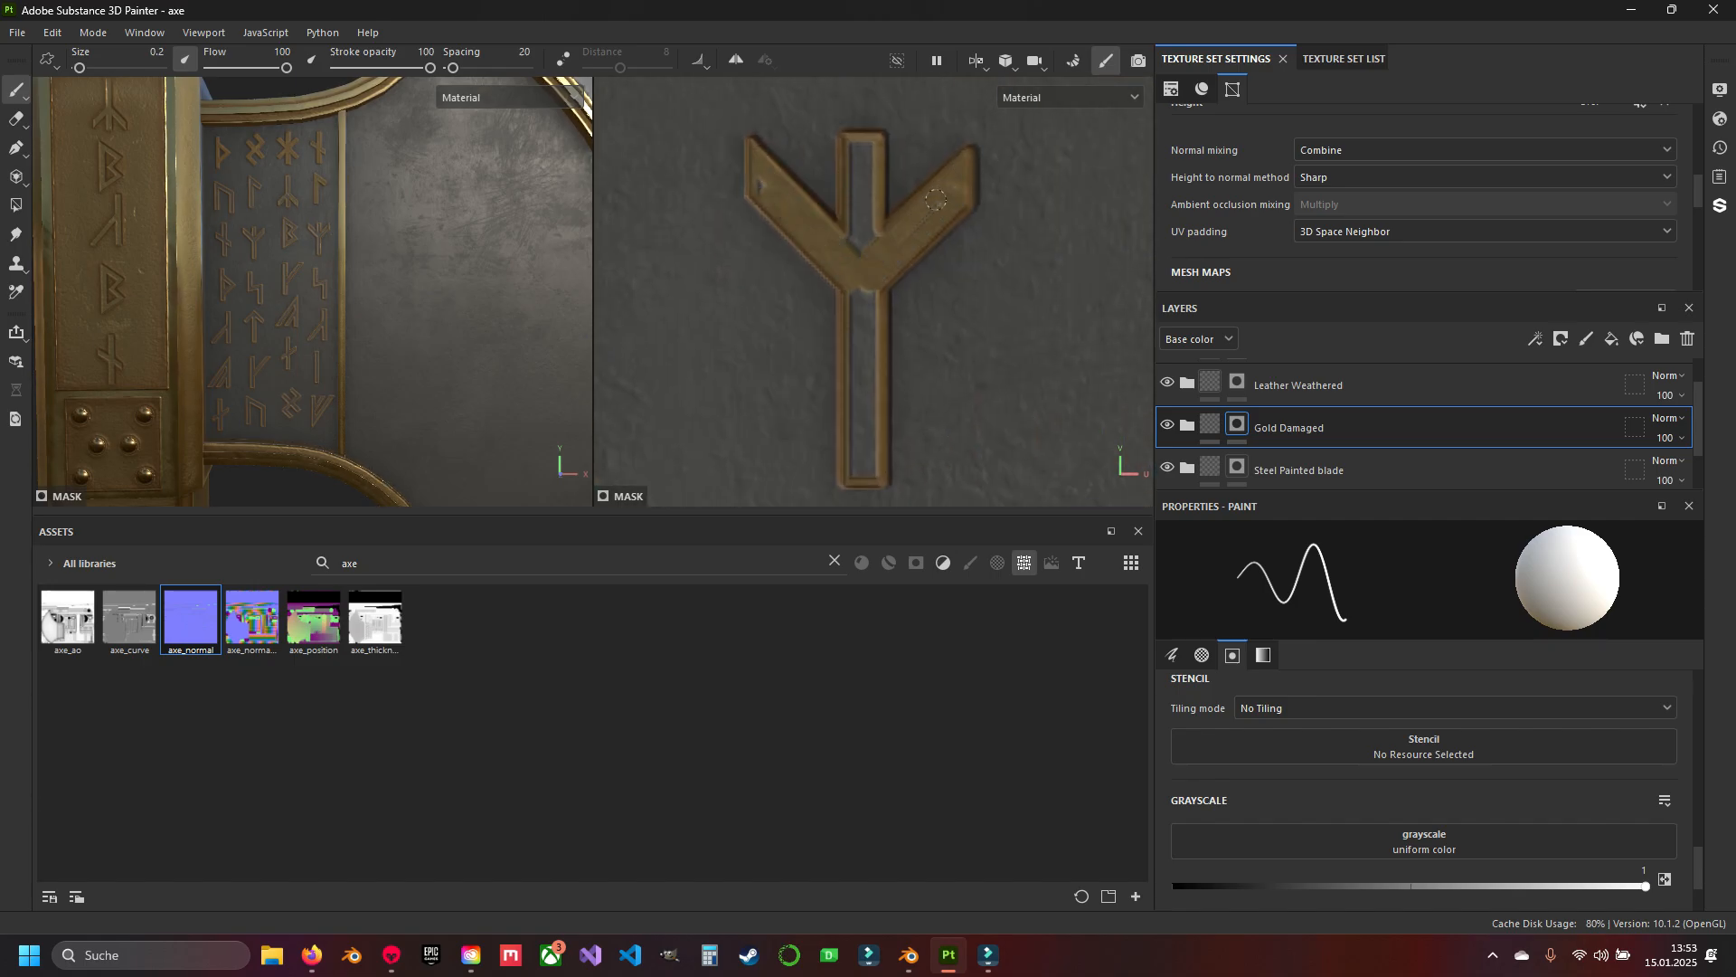
{"action": "left_click", "coordinate": [871, 437], "text": "shift"}
Fill the remaining hooked rune in the second row with straight gold strokes along its stem and short branch.
{"action": "middle_click_drag", "start_coordinate": [1121, 226], "coordinate": [746, 257], "text": "alt"}
{"action": "left_click", "coordinate": [906, 155]}
{"action": "left_click", "coordinate": [895, 457], "text": "shift"}
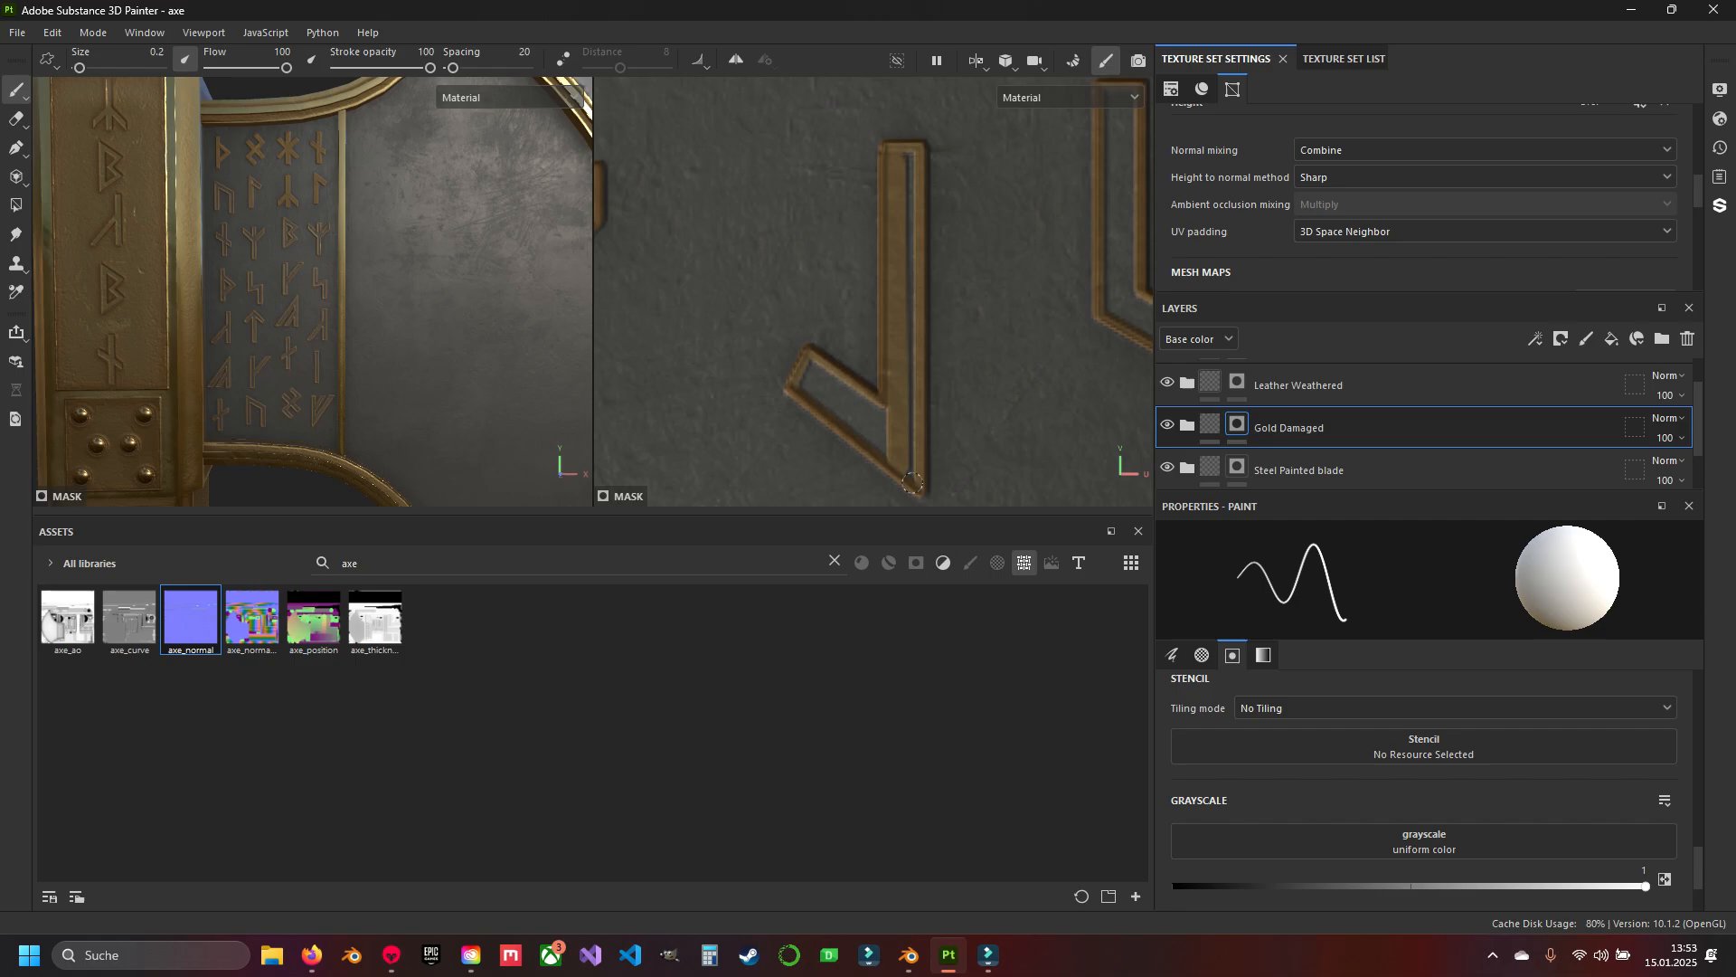
{"action": "left_click", "coordinate": [804, 390], "text": "shift"}
{"action": "left_click", "coordinate": [891, 426], "text": "shift"}
Fill the U-shaped rune in the second row in gold, covering both uprights and the slanted base.
{"action": "middle_click_drag", "start_coordinate": [1108, 104], "coordinate": [836, 128], "text": "alt"}
{"action": "left_click", "coordinate": [837, 122]}
{"action": "left_click", "coordinate": [837, 330], "text": "shift"}
{"action": "left_click", "coordinate": [1020, 434], "text": "shift"}
{"action": "left_click", "coordinate": [1022, 152], "text": "shift"}
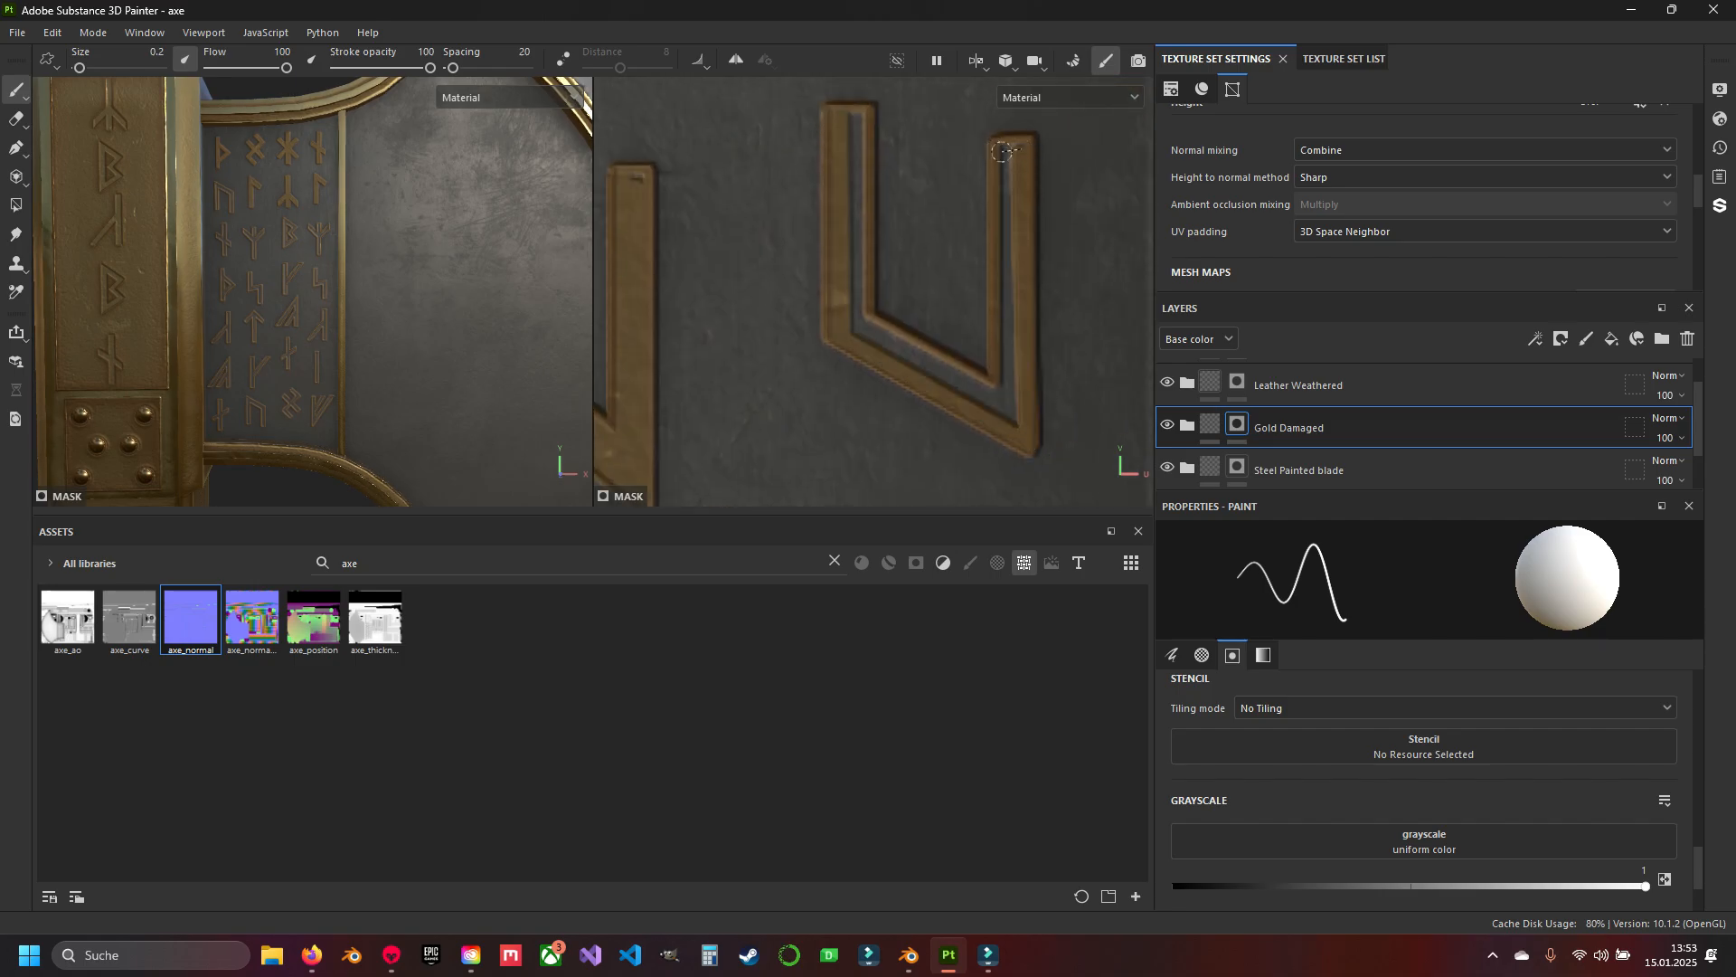
{"action": "left_click", "coordinate": [847, 325], "text": "shift"}
{"action": "left_click", "coordinate": [851, 123], "text": "shift"}
{"action": "left_click", "coordinate": [869, 326]}
{"action": "left_click", "coordinate": [998, 399], "text": "shift"}
Fill the crossed rune in the third row in gold along its stem and diagonal crossbar.
{"action": "middle_click_drag", "start_coordinate": [958, 108], "coordinate": [881, 543], "text": "alt"}
{"action": "left_click", "coordinate": [841, 454]}
{"action": "left_click", "coordinate": [840, 104], "text": "shift"}
{"action": "left_click", "coordinate": [860, 447], "text": "shift"}
{"action": "left_click", "coordinate": [795, 243]}
{"action": "left_click", "coordinate": [932, 335], "text": "shift"}
{"action": "left_click", "coordinate": [790, 216], "text": "shift"}
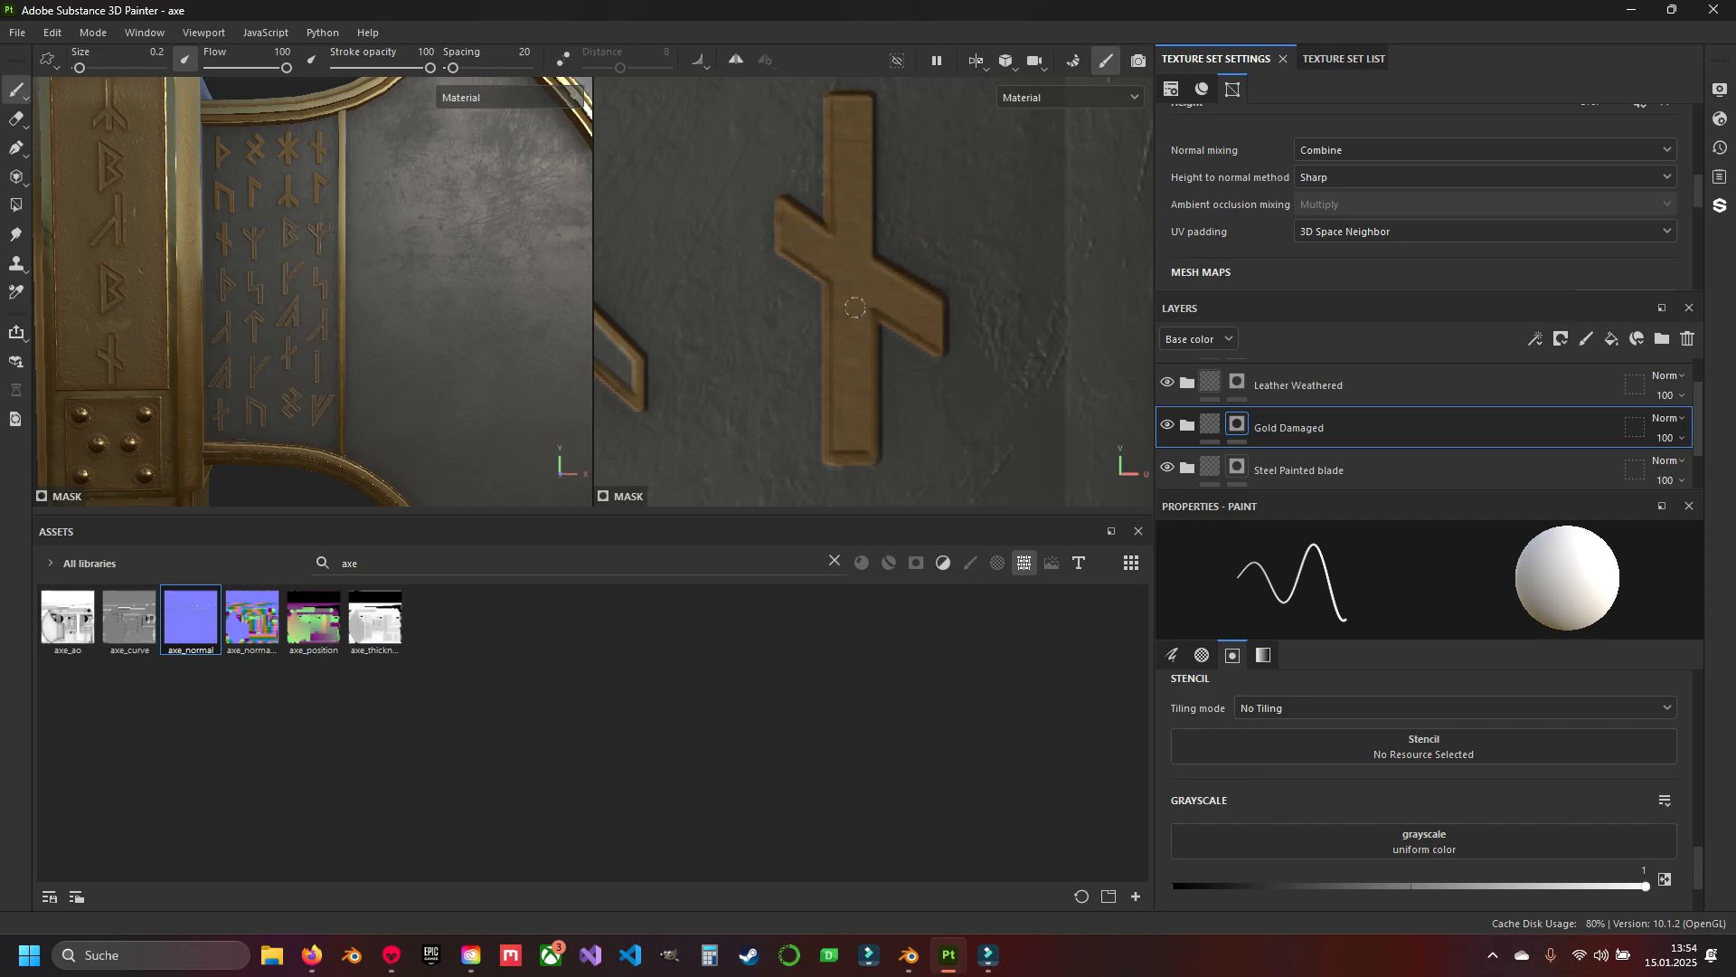
Fill the three-legged rune beside the third row's crossed rune in gold, covering its stem and both diagonal legs.
{"action": "middle_click_drag", "start_coordinate": [791, 217], "coordinate": [1067, 290], "text": "alt"}
{"action": "left_click", "coordinate": [789, 151]}
{"action": "left_click", "coordinate": [803, 475], "text": "shift"}
{"action": "left_click", "coordinate": [804, 148], "text": "shift"}
{"action": "left_click", "coordinate": [808, 374]}
{"action": "left_click", "coordinate": [907, 459], "text": "shift"}
{"action": "left_click", "coordinate": [815, 349]}
{"action": "left_click", "coordinate": [903, 437], "text": "shift"}
{"action": "left_click", "coordinate": [779, 369]}
{"action": "left_click", "coordinate": [697, 438], "text": "shift"}
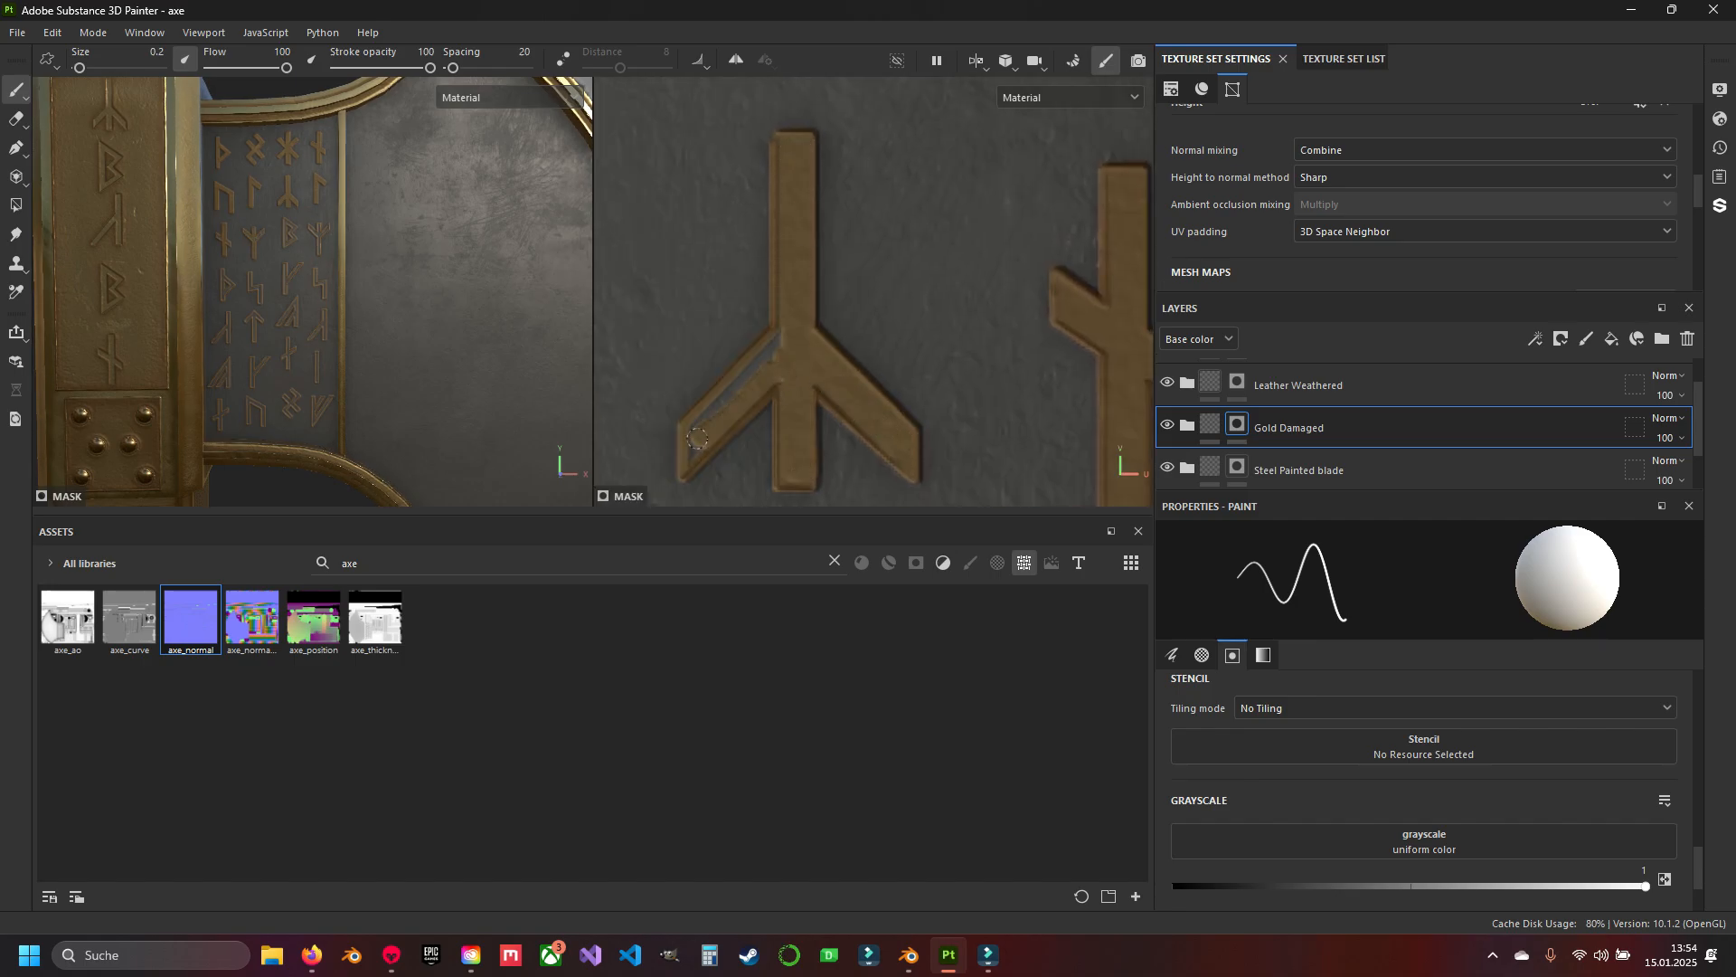
Fill the B-shaped rune in the third row in gold, covering its zigzag side and straight stem.
{"action": "middle_click_drag", "start_coordinate": [697, 371], "coordinate": [1140, 268], "text": "alt"}
{"action": "left_click", "coordinate": [890, 179]}
{"action": "left_click", "coordinate": [763, 265], "text": "shift"}
{"action": "left_click", "coordinate": [816, 327], "text": "shift"}
{"action": "left_click", "coordinate": [768, 393], "text": "shift"}
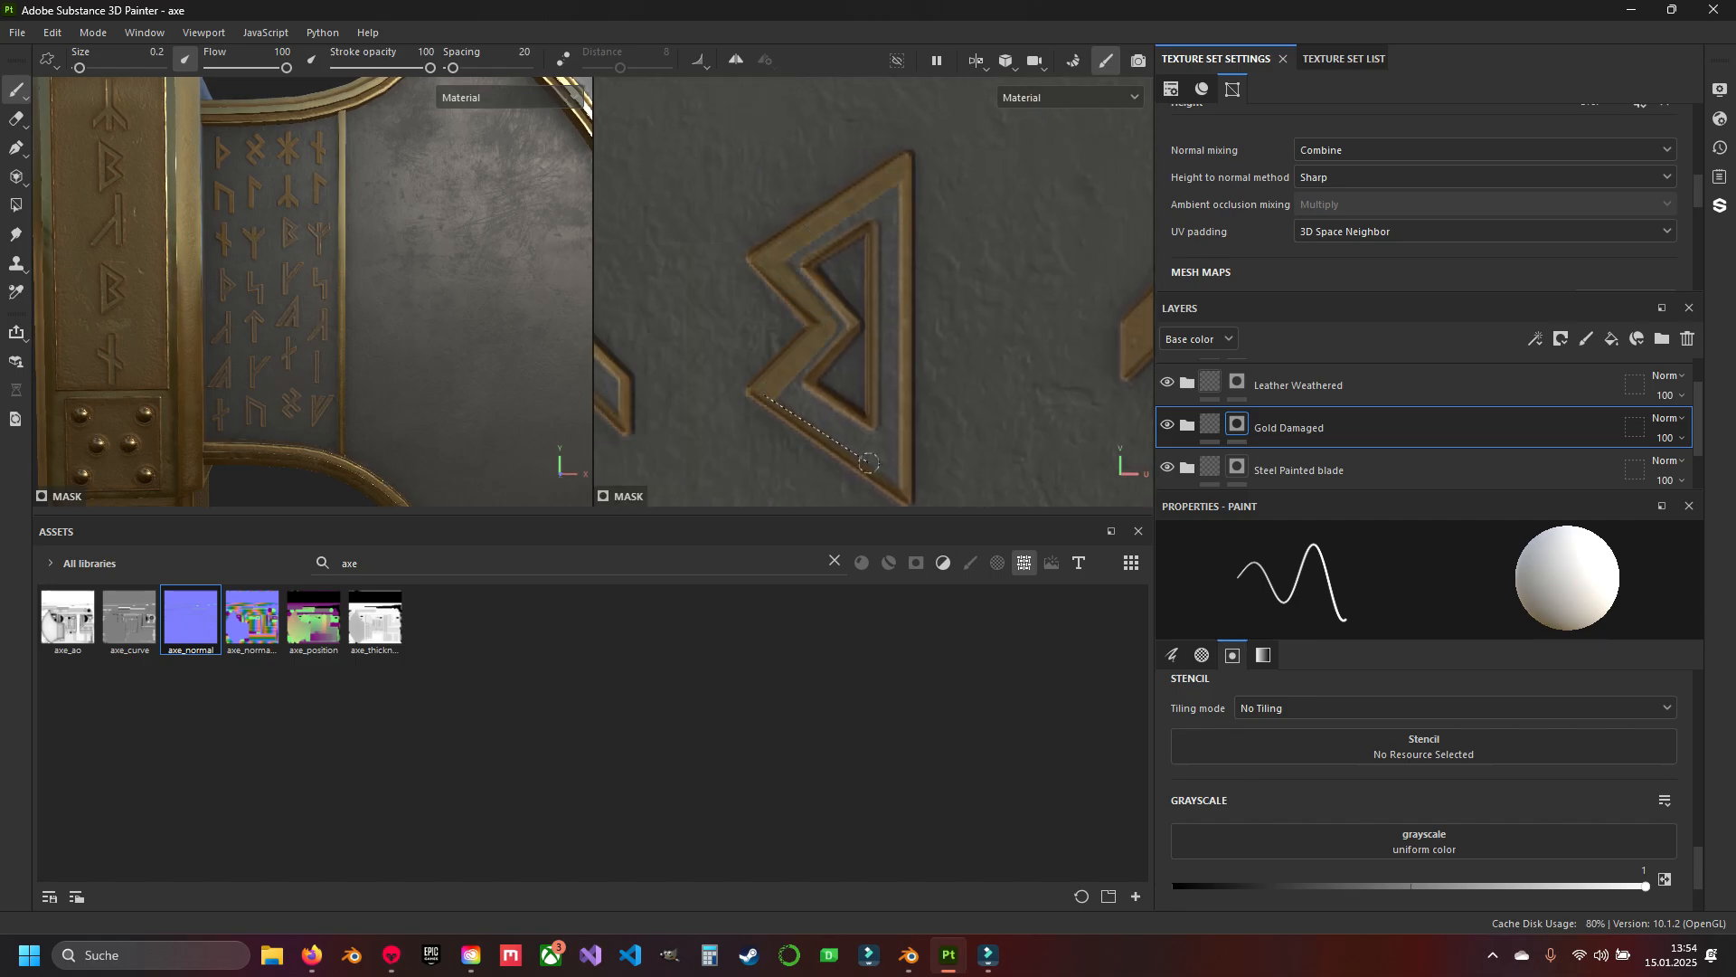
{"action": "left_click", "coordinate": [894, 482], "text": "shift"}
{"action": "left_click", "coordinate": [897, 195], "text": "shift"}
{"action": "left_click", "coordinate": [887, 459], "text": "shift"}
{"action": "left_click", "coordinate": [881, 225], "text": "shift"}
Fill the three-legged rune at the far end of the third row in gold, covering its legs and stem.
{"action": "middle_click_drag", "start_coordinate": [813, 394], "coordinate": [1125, 407], "text": "alt"}
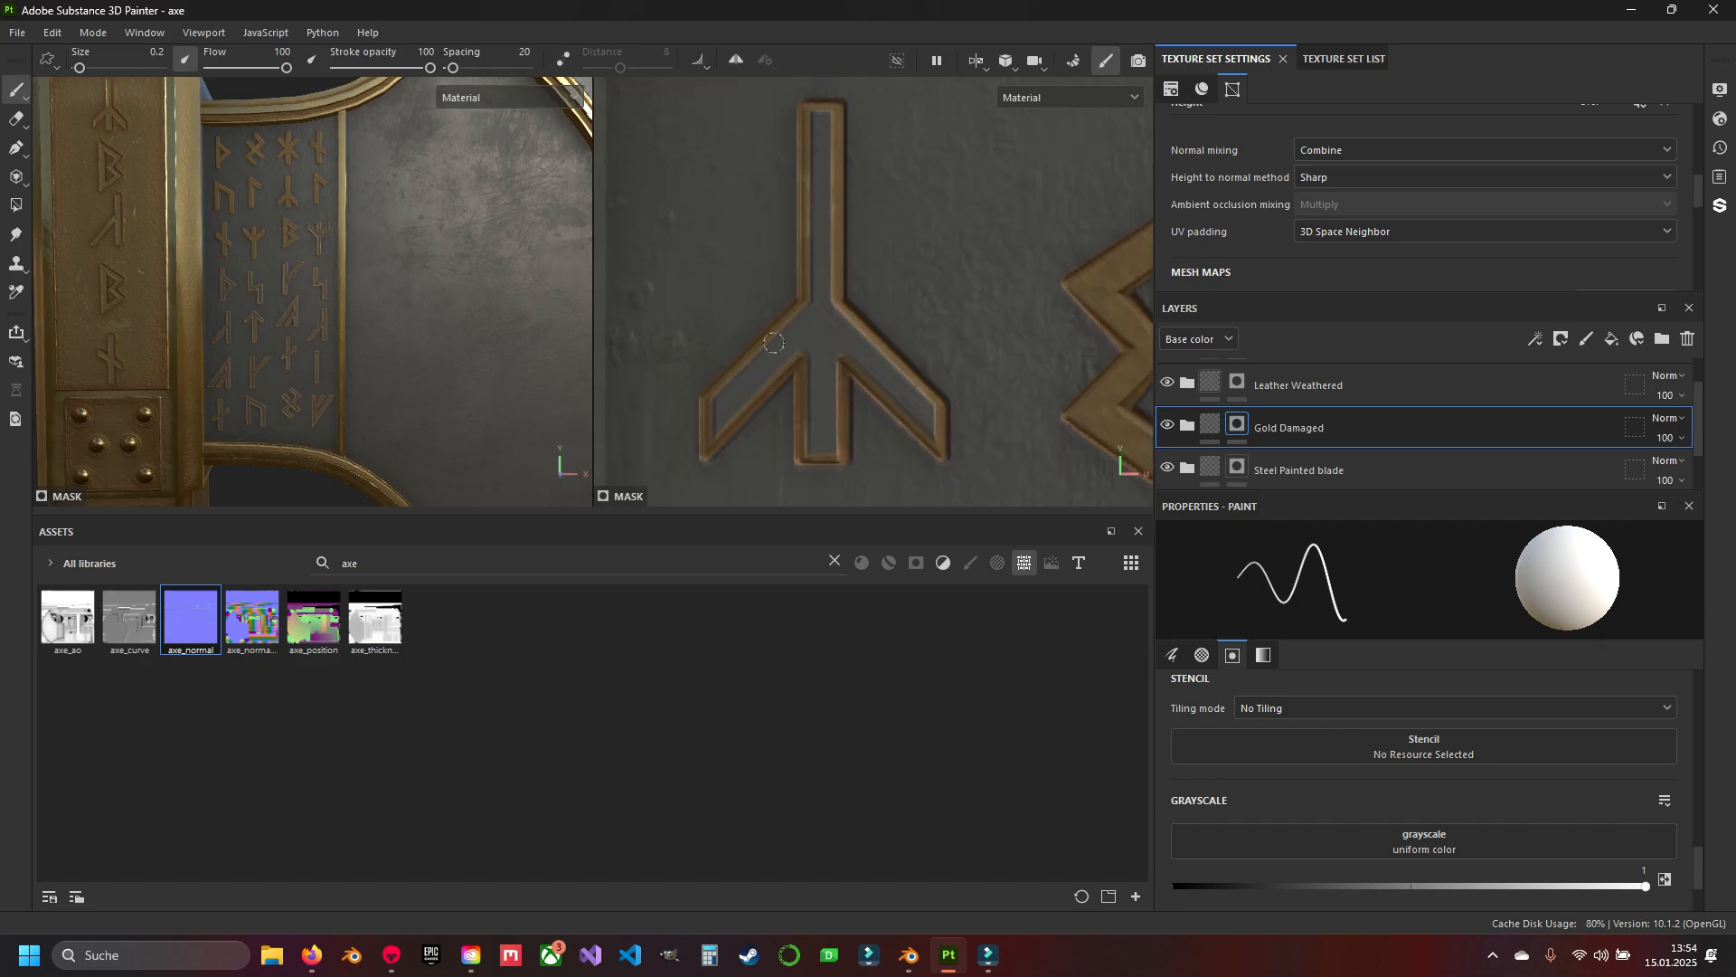
{"action": "scroll", "coordinate": [823, 398], "scroll_direction": "down", "scroll_amount": 1}
{"action": "left_click", "coordinate": [723, 453]}
{"action": "left_click", "coordinate": [821, 347], "text": "shift"}
{"action": "left_click", "coordinate": [915, 447], "text": "shift"}
{"action": "left_click", "coordinate": [918, 458], "text": "shift"}
{"action": "left_click", "coordinate": [826, 362], "text": "shift"}
{"action": "left_click", "coordinate": [724, 443], "text": "shift"}
{"action": "left_click", "coordinate": [815, 353], "text": "shift"}
{"action": "left_click", "coordinate": [818, 452], "text": "shift"}
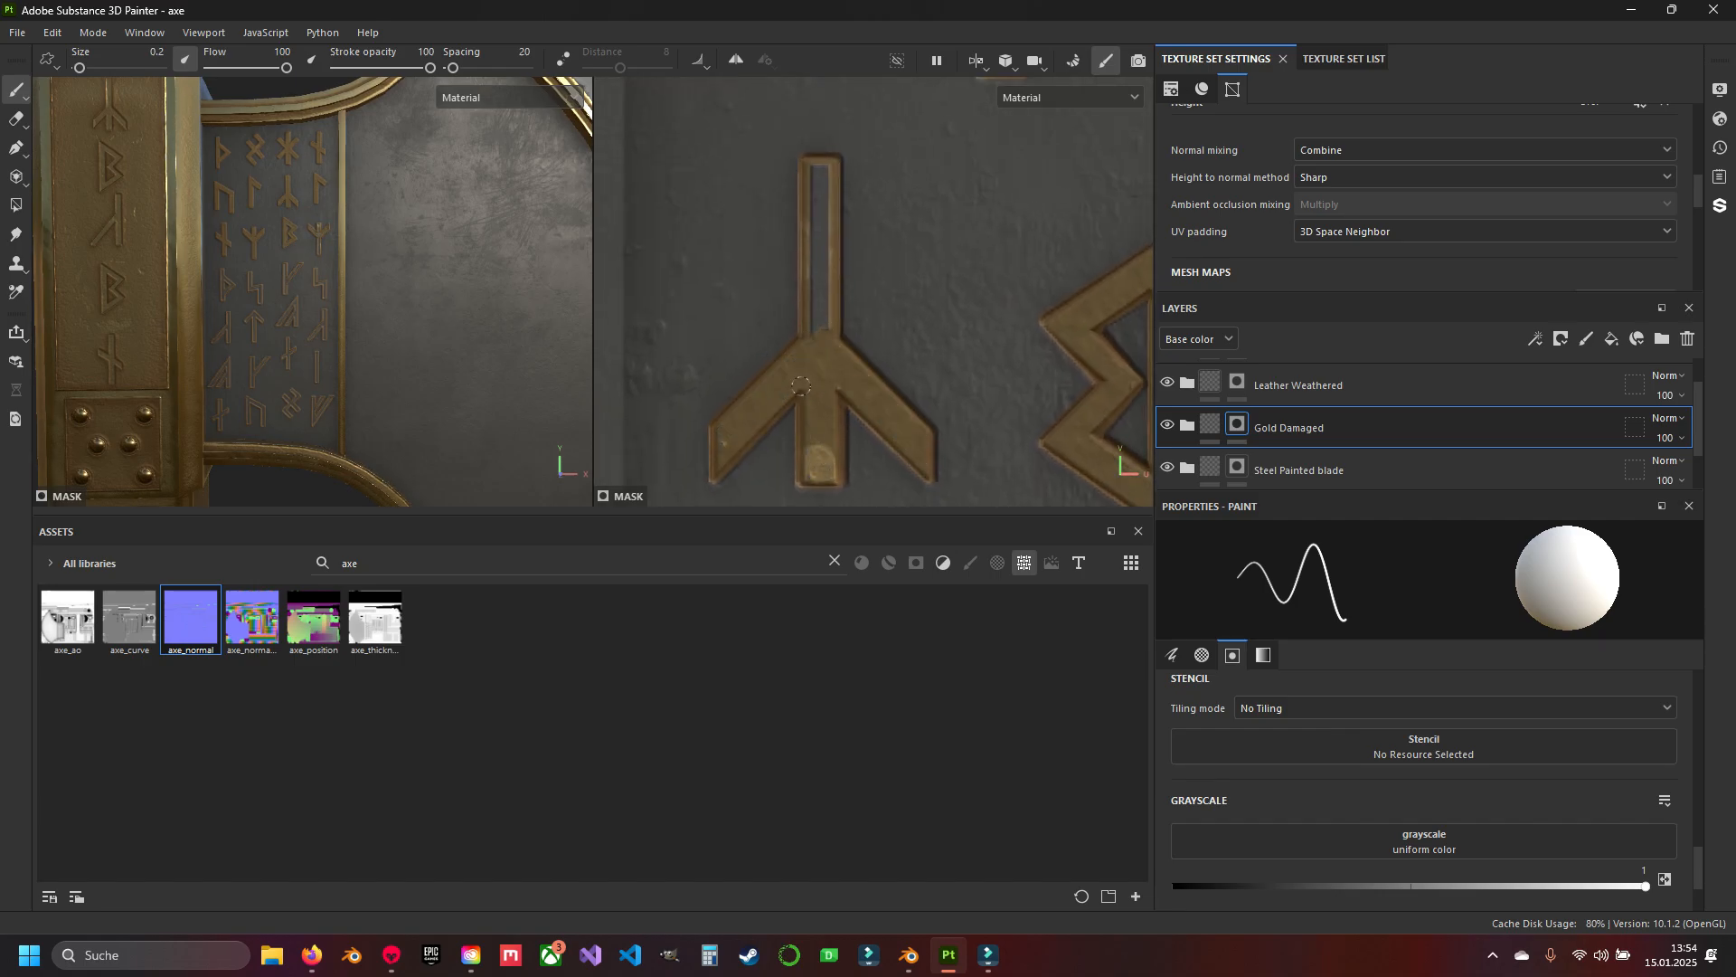
{"action": "left_click", "coordinate": [819, 172], "text": "shift"}
Fill the zigzag rune in the fourth row with straight gold strokes along its three segments.
{"action": "middle_click_drag", "start_coordinate": [821, 136], "coordinate": [805, 550], "text": "alt"}
{"action": "left_click", "coordinate": [744, 150]}
{"action": "left_click", "coordinate": [739, 312], "text": "shift"}
{"action": "left_click", "coordinate": [850, 284], "text": "shift"}
{"action": "left_click", "coordinate": [838, 441], "text": "shift"}
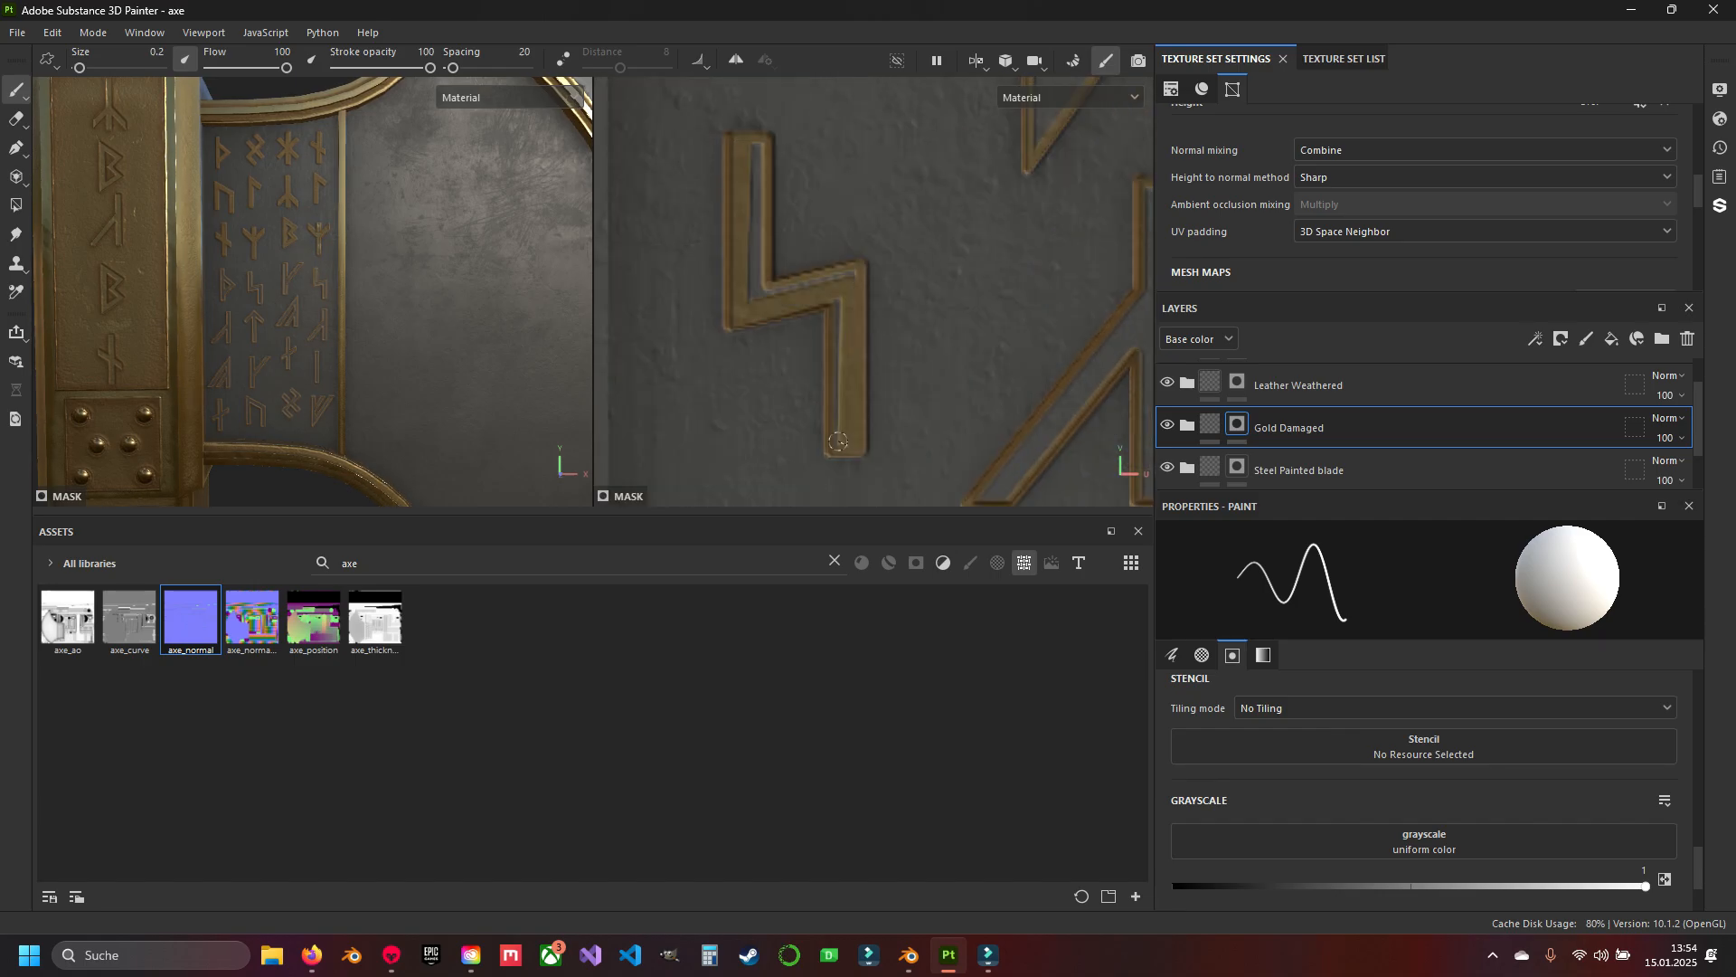
{"action": "left_click", "coordinate": [754, 150], "text": "shift"}
Fill the fourth-row rune with one long diagonal branch in gold, covering its stem and branch.
{"action": "middle_click_drag", "start_coordinate": [1085, 294], "coordinate": [837, 248], "text": "alt"}
{"action": "scroll", "coordinate": [841, 244], "scroll_direction": "down", "scroll_amount": 1}
{"action": "left_click", "coordinate": [894, 167]}
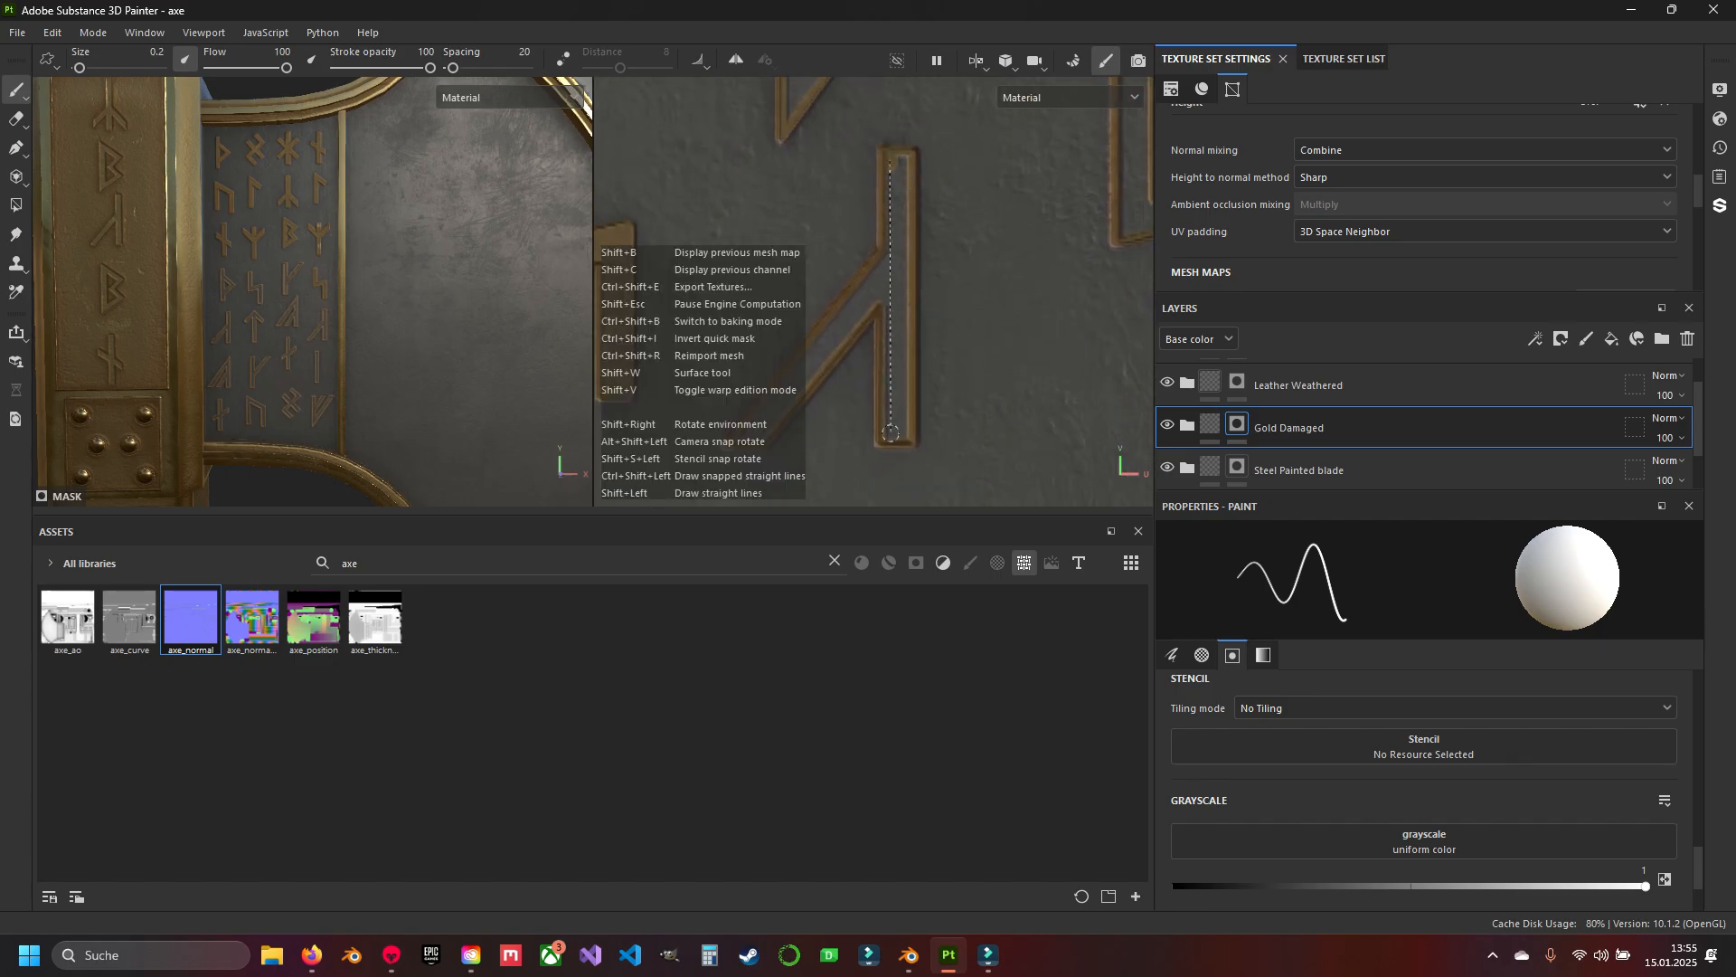
{"action": "left_click", "coordinate": [890, 434], "text": "shift"}
{"action": "left_click", "coordinate": [903, 161], "text": "shift"}
{"action": "left_click", "coordinate": [885, 264]}
{"action": "left_click", "coordinate": [729, 440], "text": "shift"}
{"action": "middle_click_drag", "start_coordinate": [1076, 311], "coordinate": [690, 359], "text": "alt"}
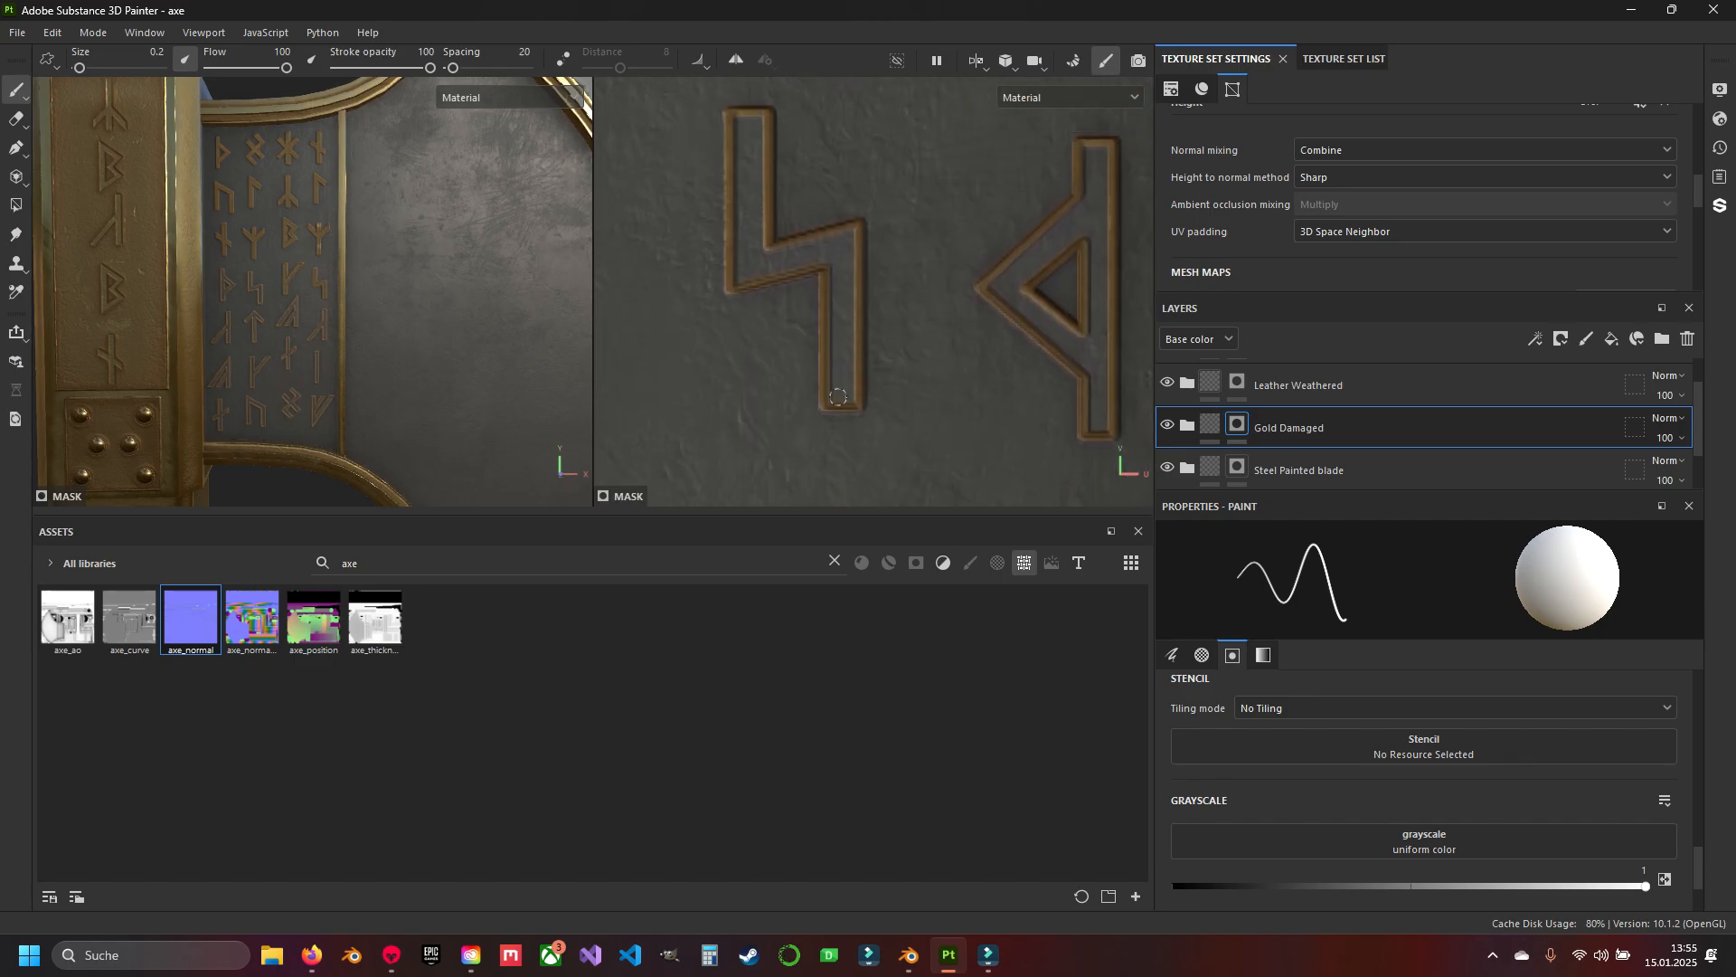
Fill the second zigzag rune in the fourth row in gold, covering its middle bar and adjoining upright.
{"action": "middle_click_drag", "start_coordinate": [842, 363], "coordinate": [948, 416], "text": "alt"}
{"action": "left_click", "coordinate": [932, 307]}
{"action": "left_click", "coordinate": [854, 326], "text": "shift"}
{"action": "left_click", "coordinate": [854, 184], "text": "shift"}
Fill the triangular rune at the end of the fourth row in gold, covering its pointed side and stem.
{"action": "middle_click_drag", "start_coordinate": [1076, 293], "coordinate": [807, 273], "text": "alt"}
{"action": "left_click", "coordinate": [924, 184]}
{"action": "left_click", "coordinate": [919, 261], "text": "shift"}
{"action": "left_click", "coordinate": [948, 197]}
{"action": "left_click", "coordinate": [938, 459], "text": "shift"}
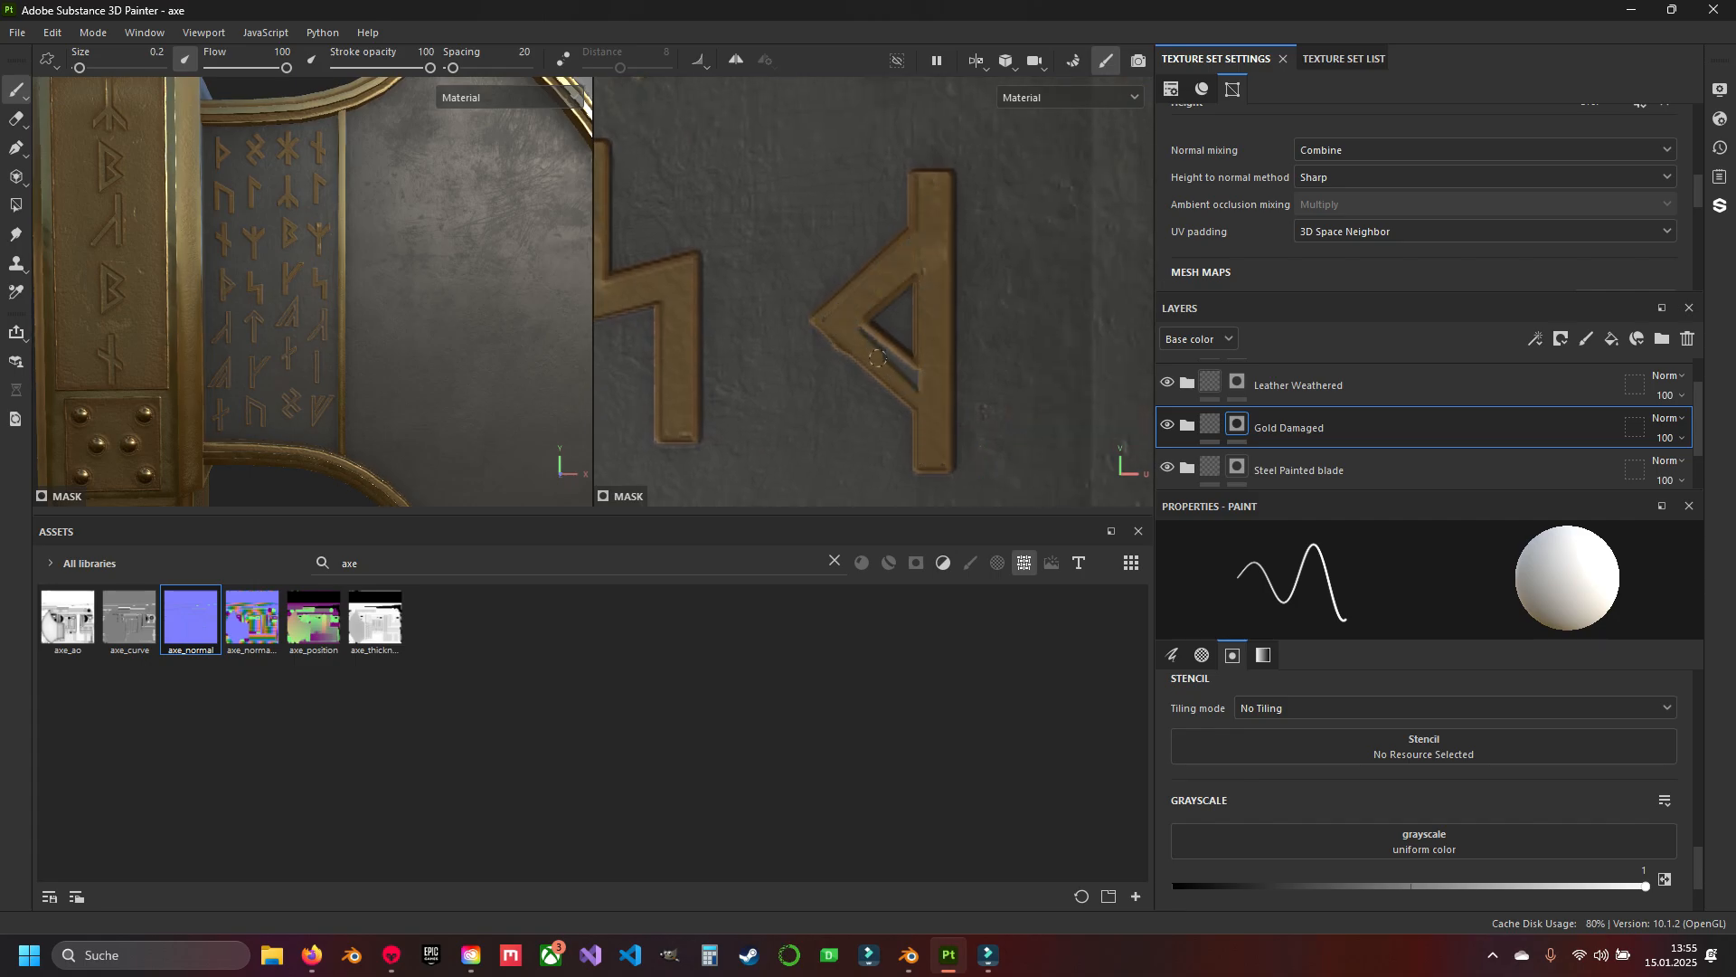
Fill the single-branch rune above the triangular one in gold, covering its straight stem and slanted branch.
{"action": "middle_click_drag", "start_coordinate": [936, 100], "coordinate": [933, 492], "text": "alt"}
{"action": "left_click", "coordinate": [873, 190]}
{"action": "left_click", "coordinate": [872, 459], "text": "shift"}
{"action": "left_click", "coordinate": [883, 457], "text": "shift"}
{"action": "left_click", "coordinate": [888, 196], "text": "shift"}
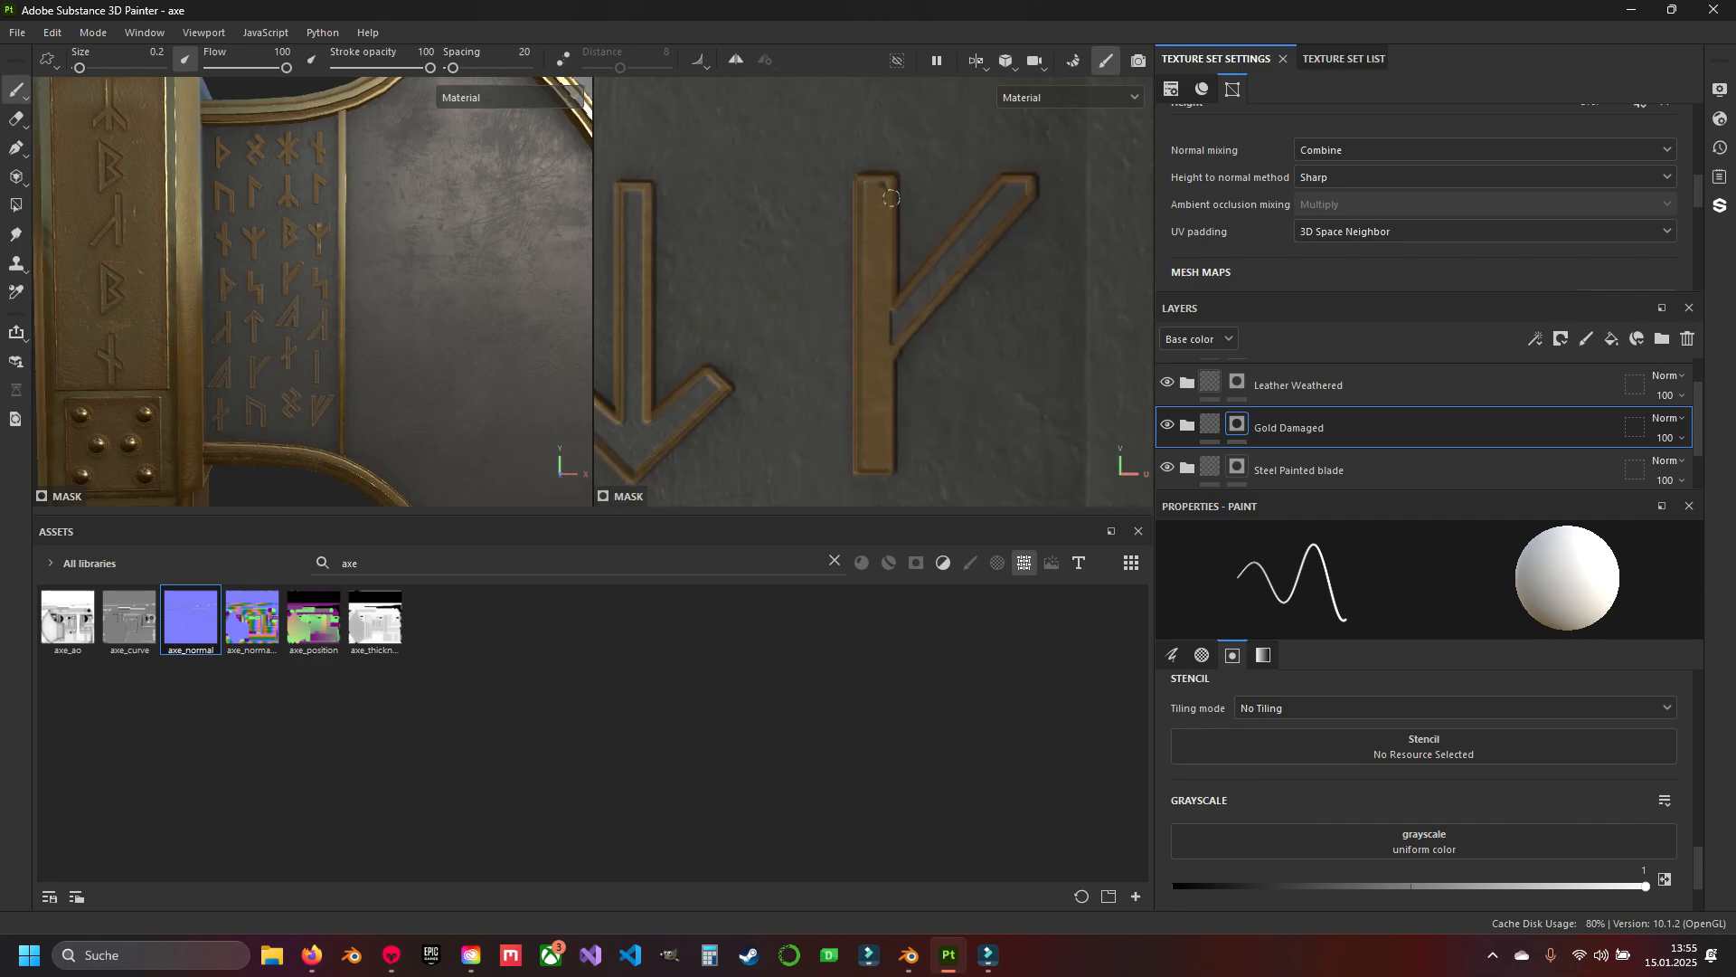
{"action": "left_click", "coordinate": [1024, 189], "text": "shift"}
Fill the arrow-shaped rune in the fifth row in gold, covering its shaft and arrowhead.
{"action": "middle_click_drag", "start_coordinate": [633, 201], "coordinate": [841, 101], "text": "alt"}
{"action": "left_click", "coordinate": [839, 99]}
{"action": "left_click", "coordinate": [839, 362], "text": "shift"}
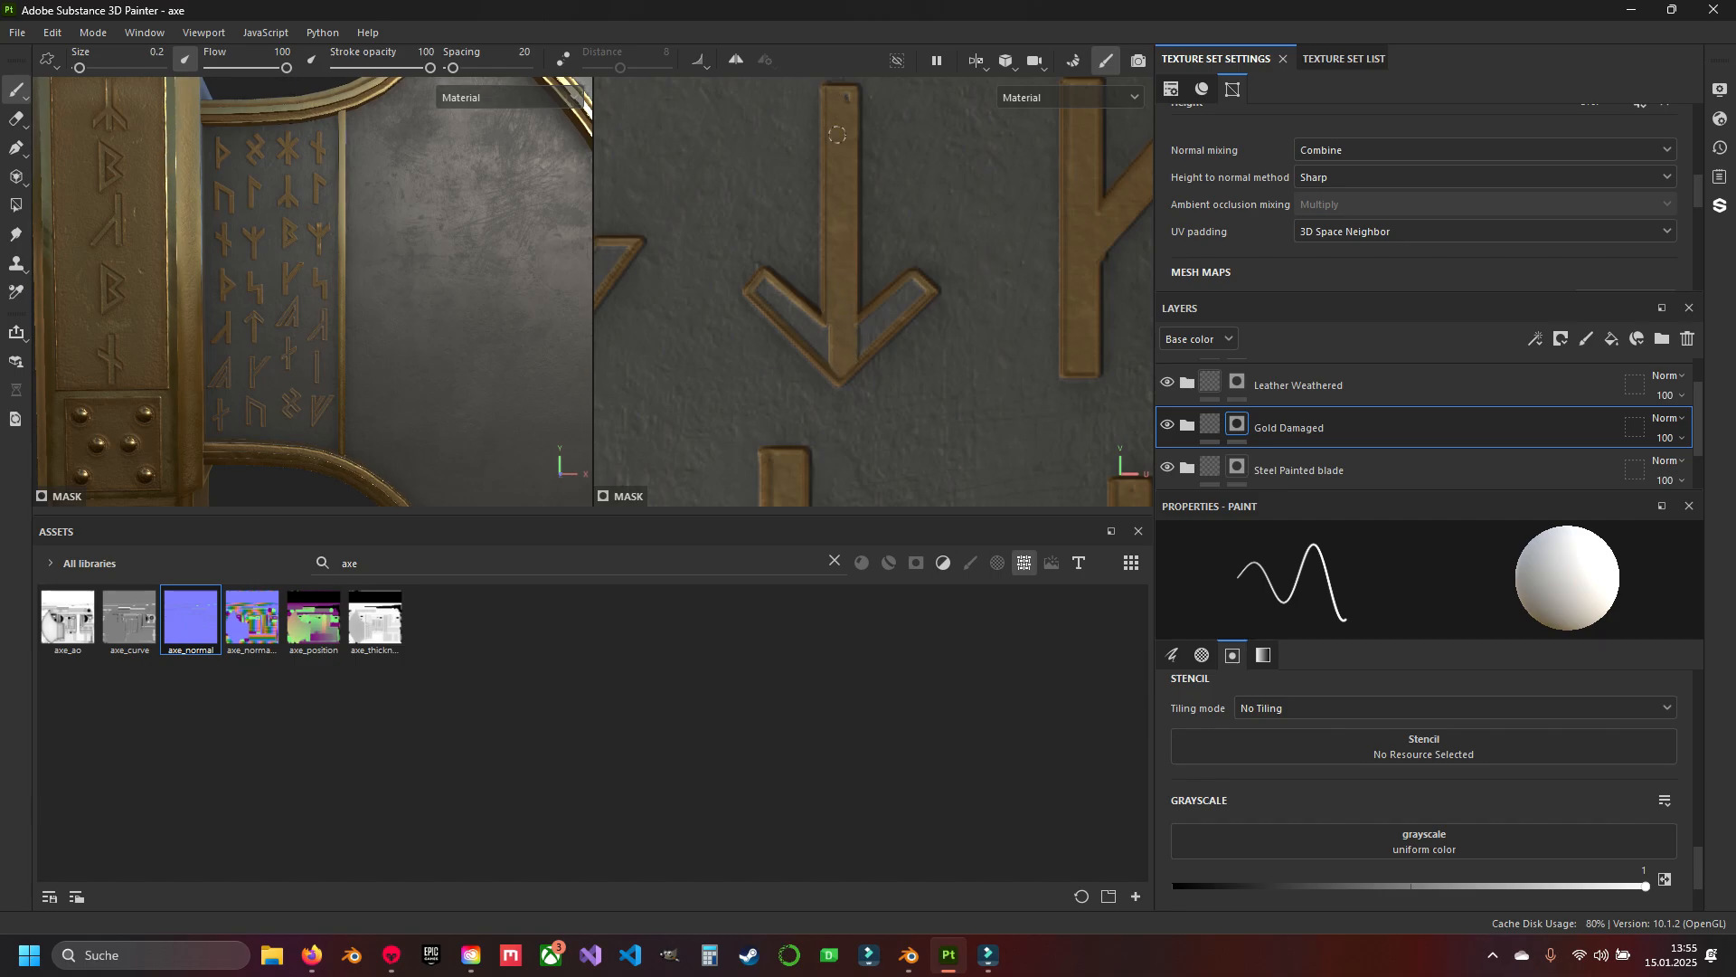
{"action": "left_click", "coordinate": [830, 342], "text": "shift"}
Fill the fifth-row rune with two parallel slanted branches in gold, covering its stem and both branches.
{"action": "middle_click_drag", "start_coordinate": [629, 262], "coordinate": [1040, 195], "text": "alt"}
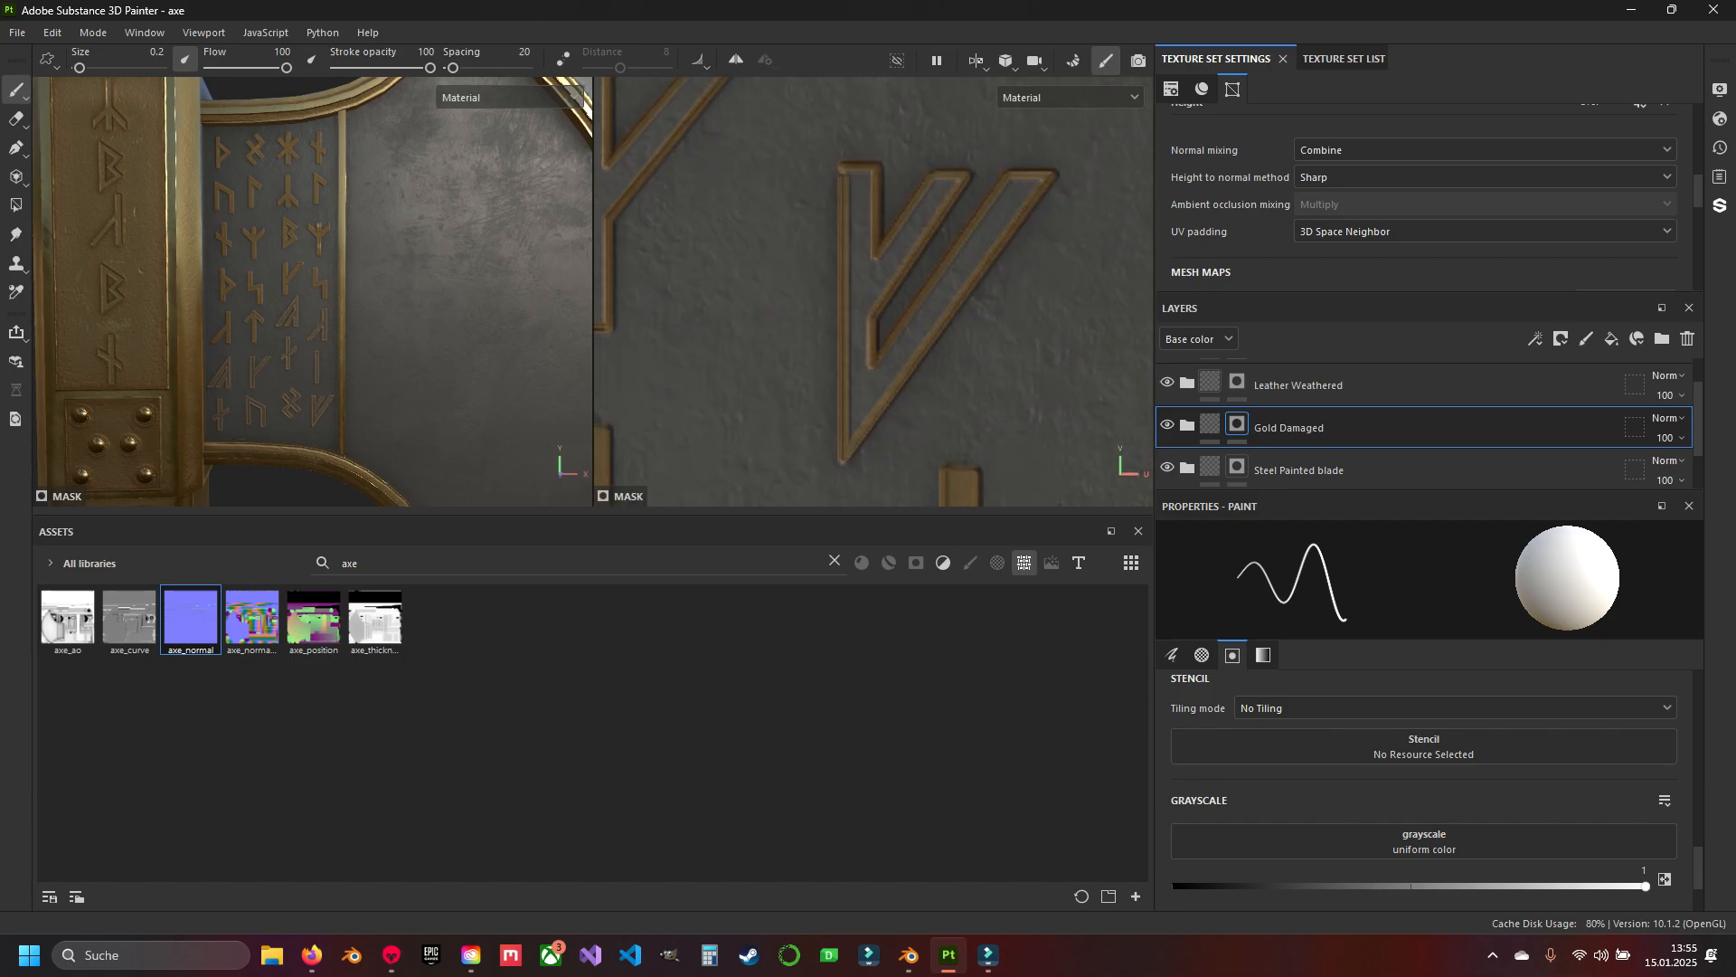
{"action": "left_click", "coordinate": [852, 179]}
{"action": "left_click", "coordinate": [851, 432], "text": "shift"}
{"action": "left_click", "coordinate": [1035, 183], "text": "shift"}
{"action": "left_click", "coordinate": [879, 372], "text": "shift"}
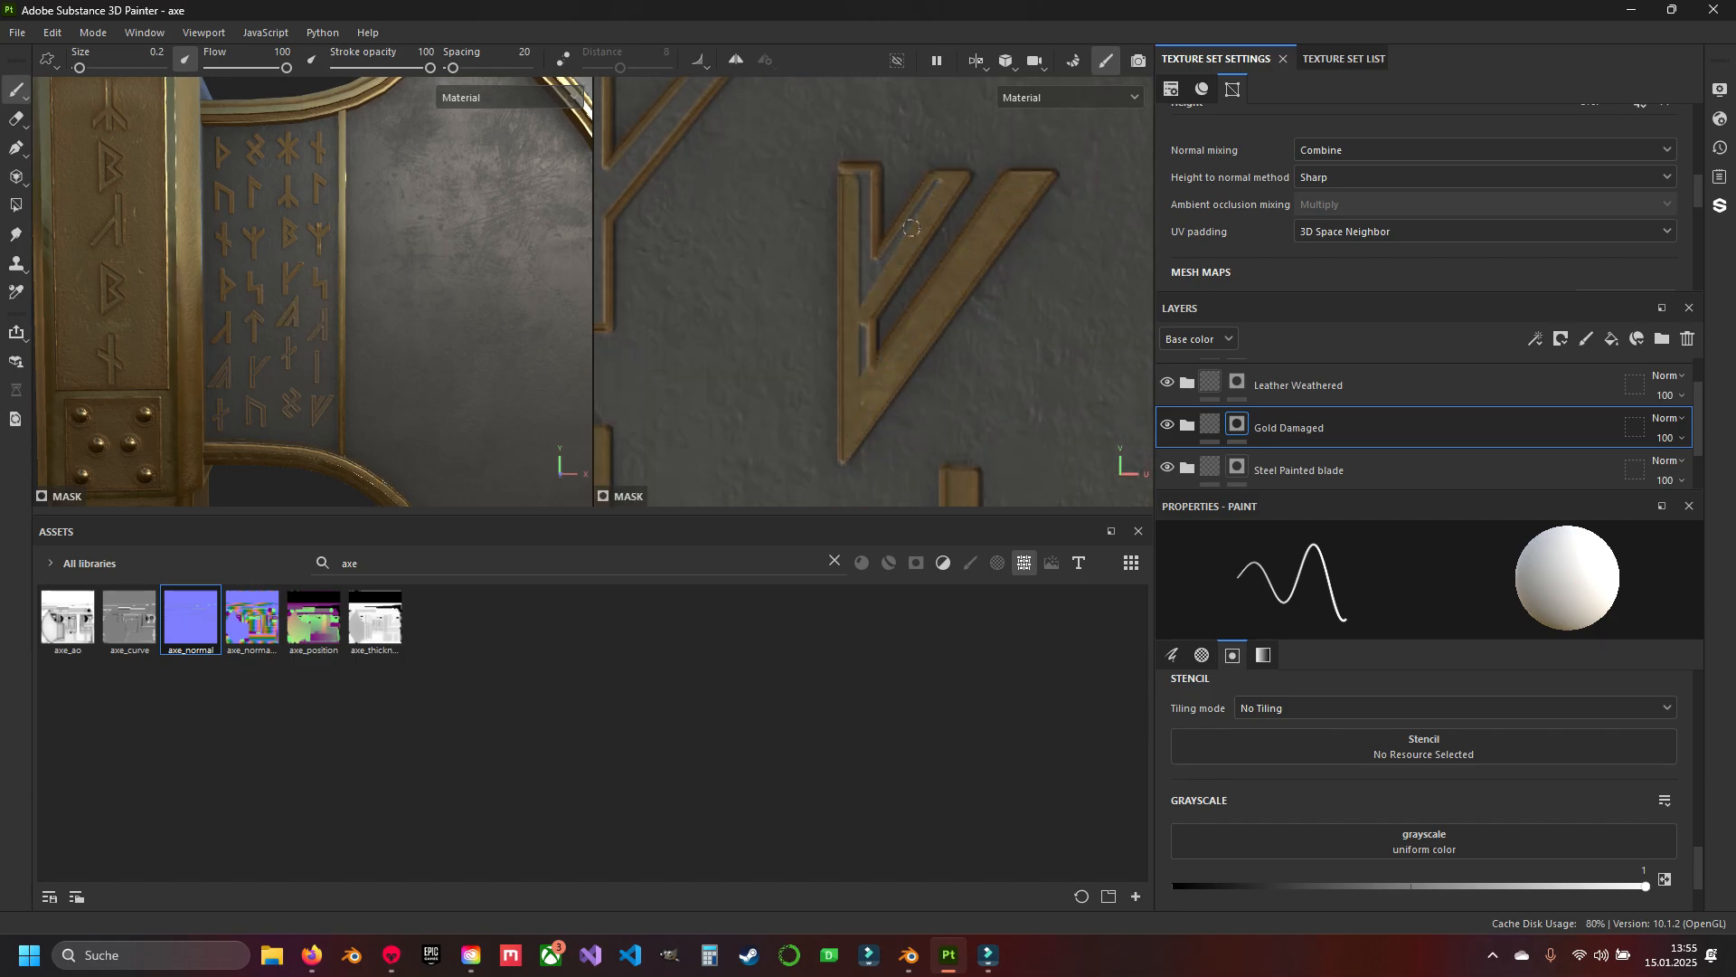
Fill the single-branch rune beside the panel edge in the fifth row in gold, covering both stem sides and the branch.
{"action": "middle_click_drag", "start_coordinate": [633, 271], "coordinate": [848, 403], "text": "alt"}
{"action": "left_click", "coordinate": [796, 183]}
{"action": "left_click", "coordinate": [796, 442], "text": "shift"}
{"action": "left_click", "coordinate": [812, 440], "text": "shift"}
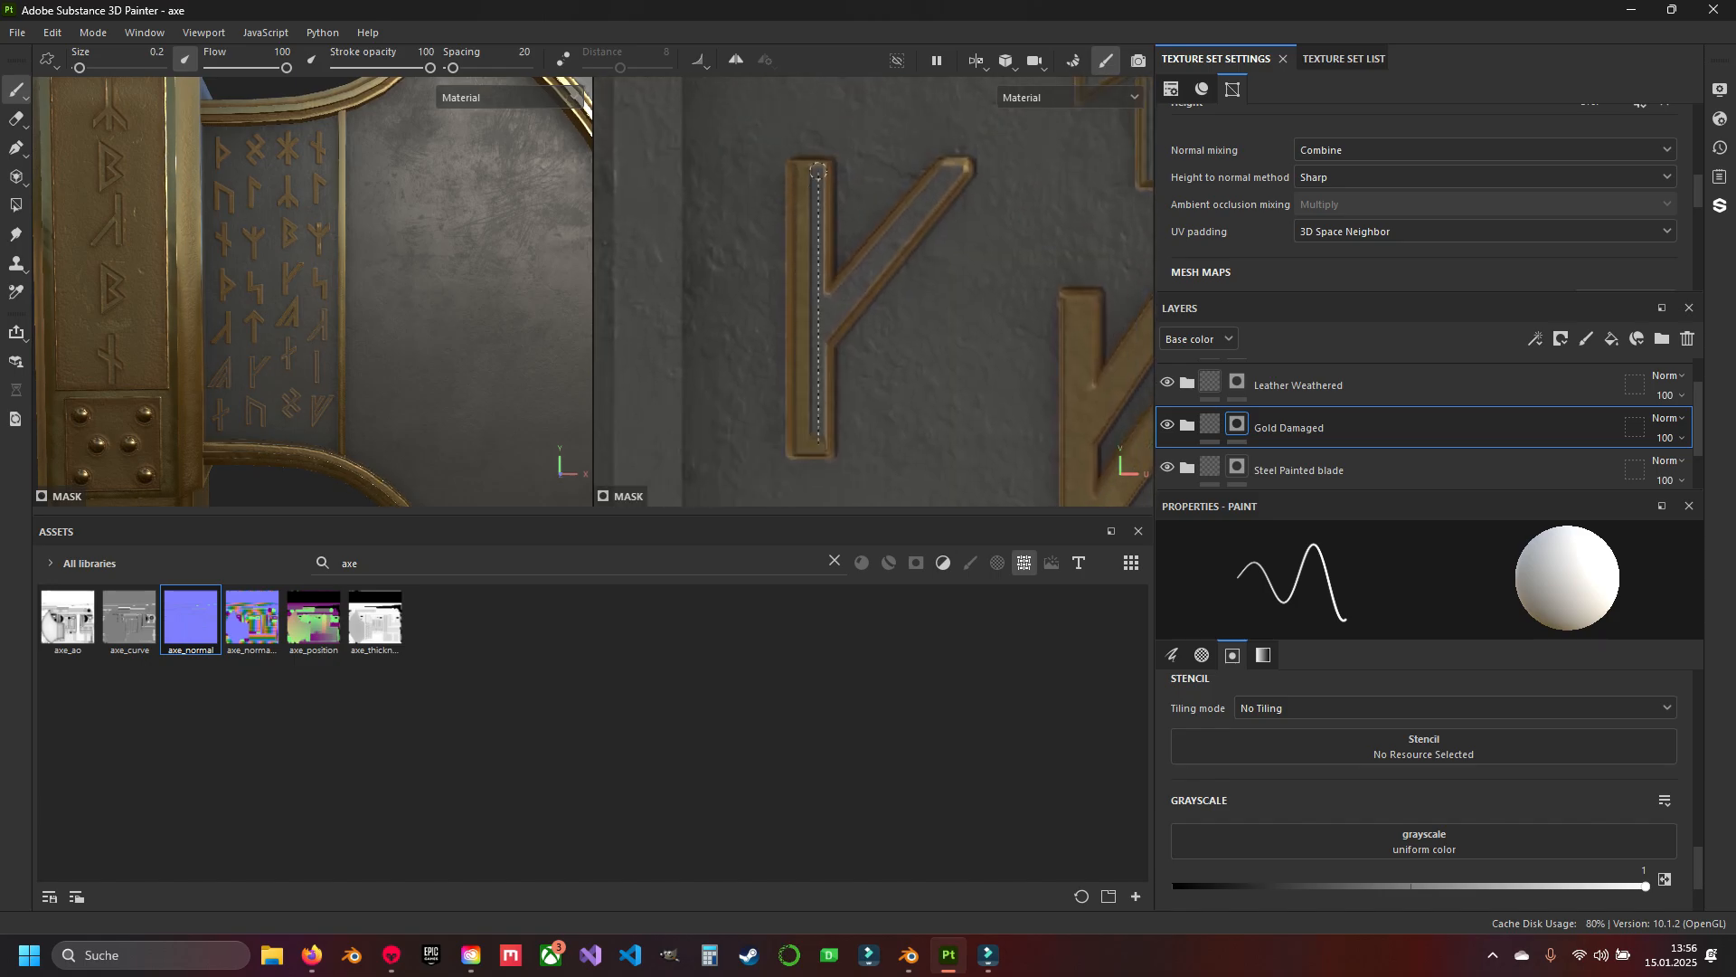
{"action": "left_click", "coordinate": [816, 174], "text": "shift"}
{"action": "left_click", "coordinate": [954, 172], "text": "shift"}
{"action": "left_click", "coordinate": [830, 314], "text": "shift"}
Fill the sixth-row rune with a slanted crossbar in gold, covering the crossbar and the upright stem.
{"action": "middle_click_drag", "start_coordinate": [1067, 180], "coordinate": [798, 401], "text": "alt"}
{"action": "left_click", "coordinate": [823, 301]}
{"action": "left_click", "coordinate": [926, 218], "text": "shift"}
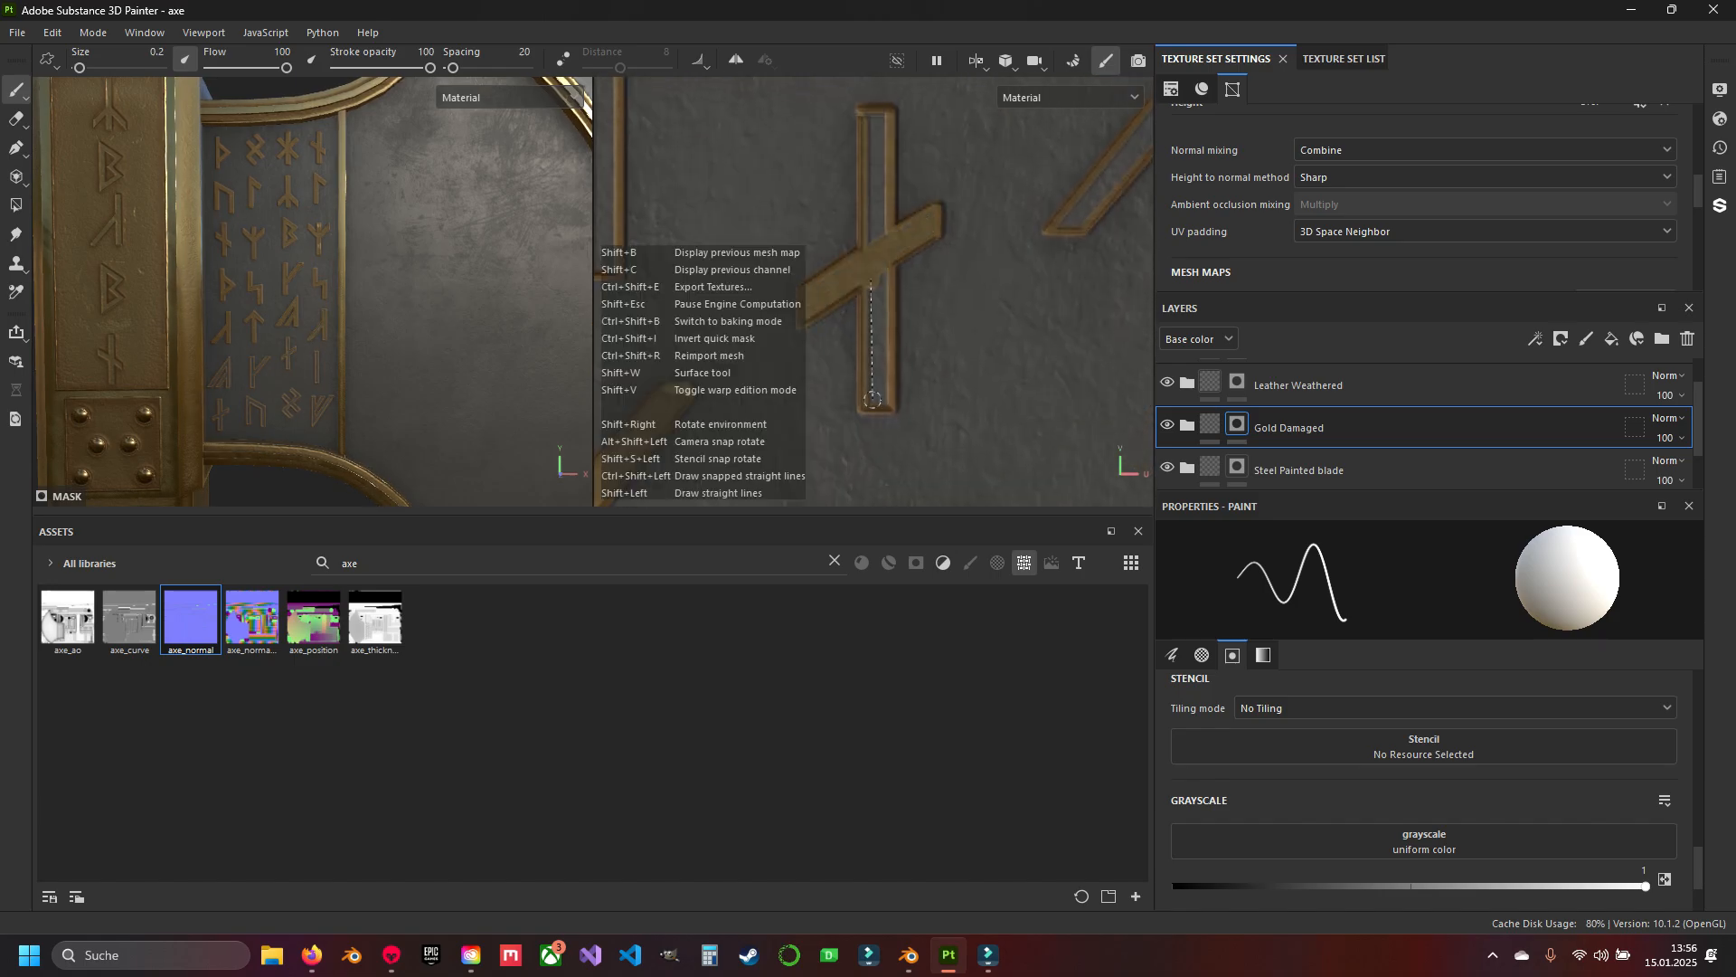
{"action": "left_click", "coordinate": [878, 398]}
{"action": "left_click", "coordinate": [877, 119], "text": "shift"}
Fill the sixth-row rune with one descending branch in gold, covering its stem and diagonal branch.
{"action": "middle_click_drag", "start_coordinate": [1108, 294], "coordinate": [863, 497], "text": "alt"}
{"action": "left_click", "coordinate": [743, 413]}
{"action": "left_click", "coordinate": [878, 246], "text": "shift"}
{"action": "left_click", "coordinate": [883, 143], "text": "shift"}
{"action": "left_click", "coordinate": [895, 143], "text": "shift"}
{"action": "left_click", "coordinate": [894, 413], "text": "shift"}
{"action": "left_click", "coordinate": [883, 415], "text": "shift"}
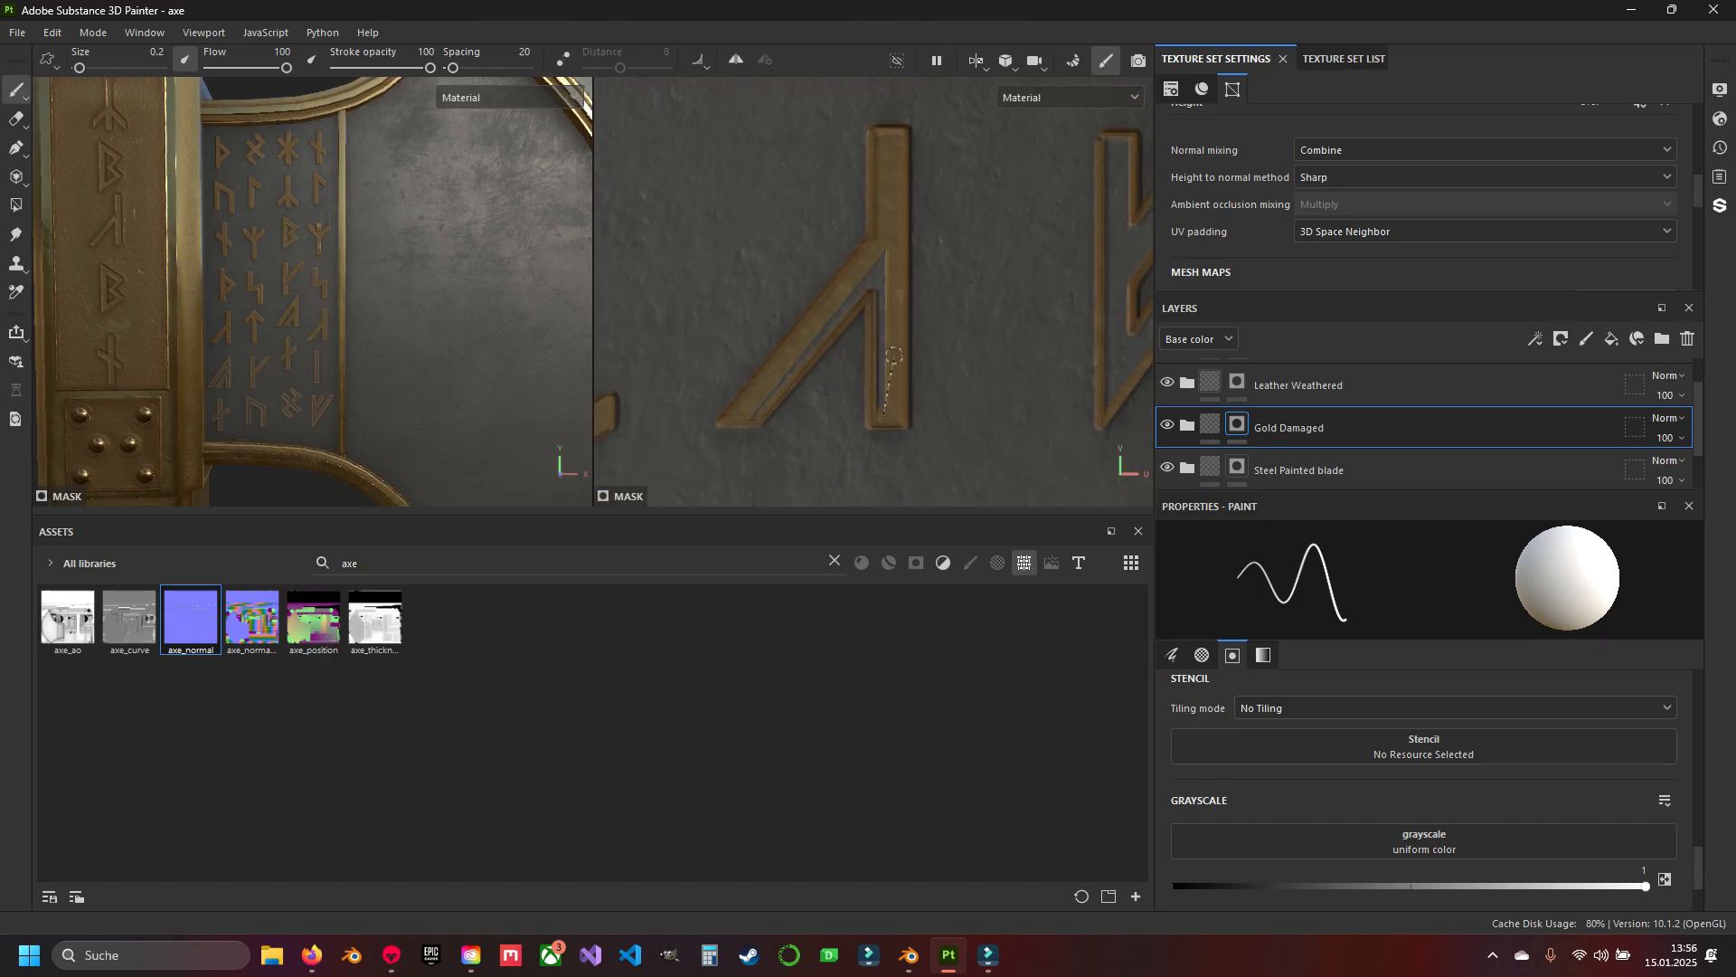
{"action": "left_click", "coordinate": [873, 279], "text": "shift"}
{"action": "left_click", "coordinate": [759, 408], "text": "shift"}
Fill the sixth-row rune with two parallel ascending branches in gold, covering its stem and both branches.
{"action": "middle_click_drag", "start_coordinate": [1085, 235], "coordinate": [877, 263], "text": "alt"}
{"action": "left_click", "coordinate": [899, 172]}
{"action": "left_click", "coordinate": [901, 434], "text": "shift"}
{"action": "left_click", "coordinate": [1089, 174], "text": "shift"}
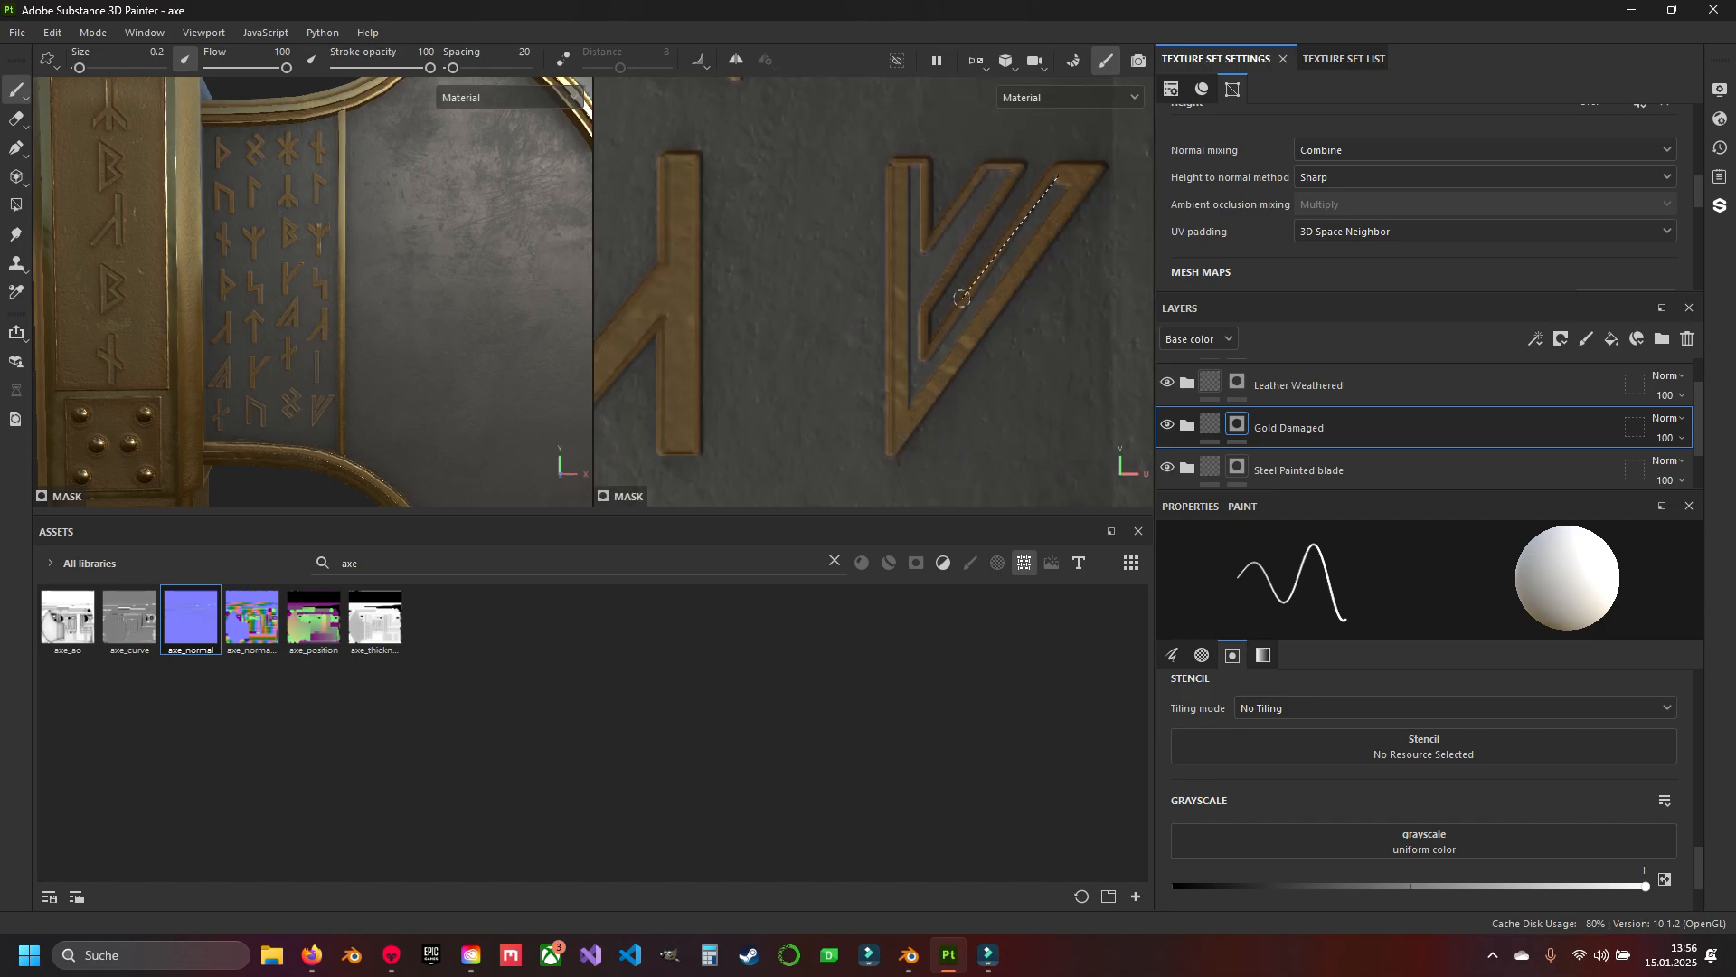
{"action": "left_click", "coordinate": [1066, 178], "text": "shift"}
{"action": "left_click", "coordinate": [924, 370], "text": "shift"}
{"action": "left_click", "coordinate": [914, 170], "text": "shift"}
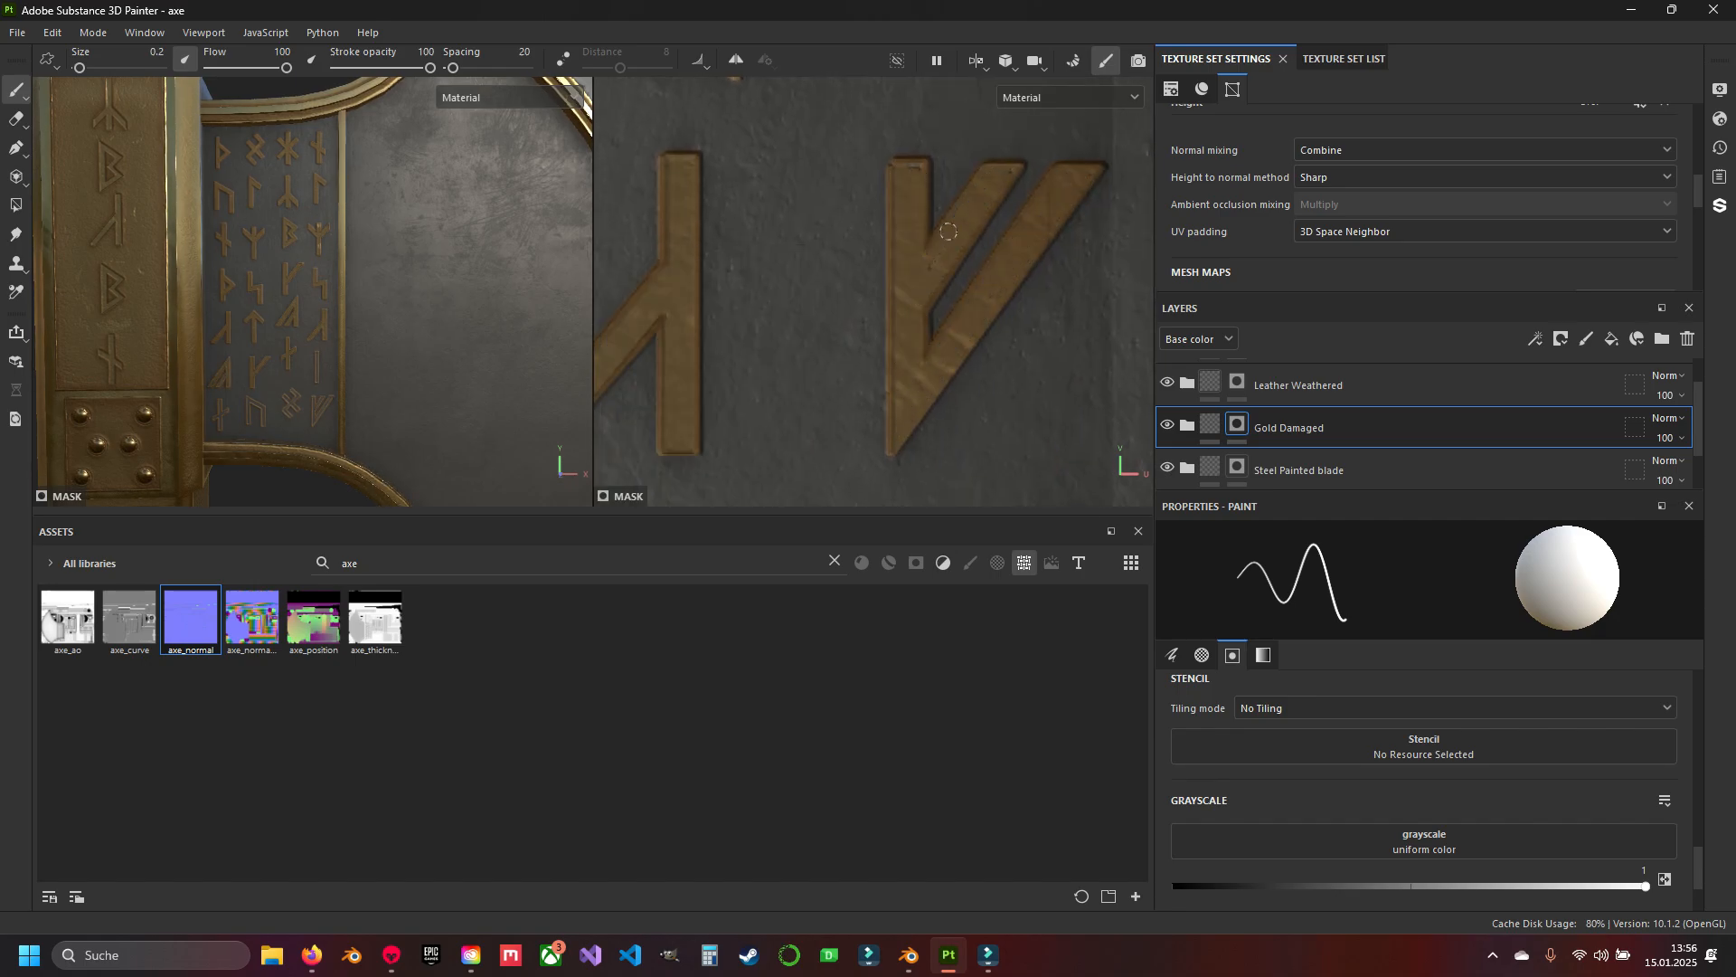
Fill the plain vertical bar rune in the sixth row with straight gold strokes along both sides.
{"action": "middle_click_drag", "start_coordinate": [1005, 177], "coordinate": [891, 368], "text": "alt"}
{"action": "left_click", "coordinate": [882, 135]}
{"action": "left_click", "coordinate": [881, 445], "text": "shift"}
{"action": "left_click", "coordinate": [898, 441], "text": "shift"}
{"action": "left_click", "coordinate": [896, 139], "text": "shift"}
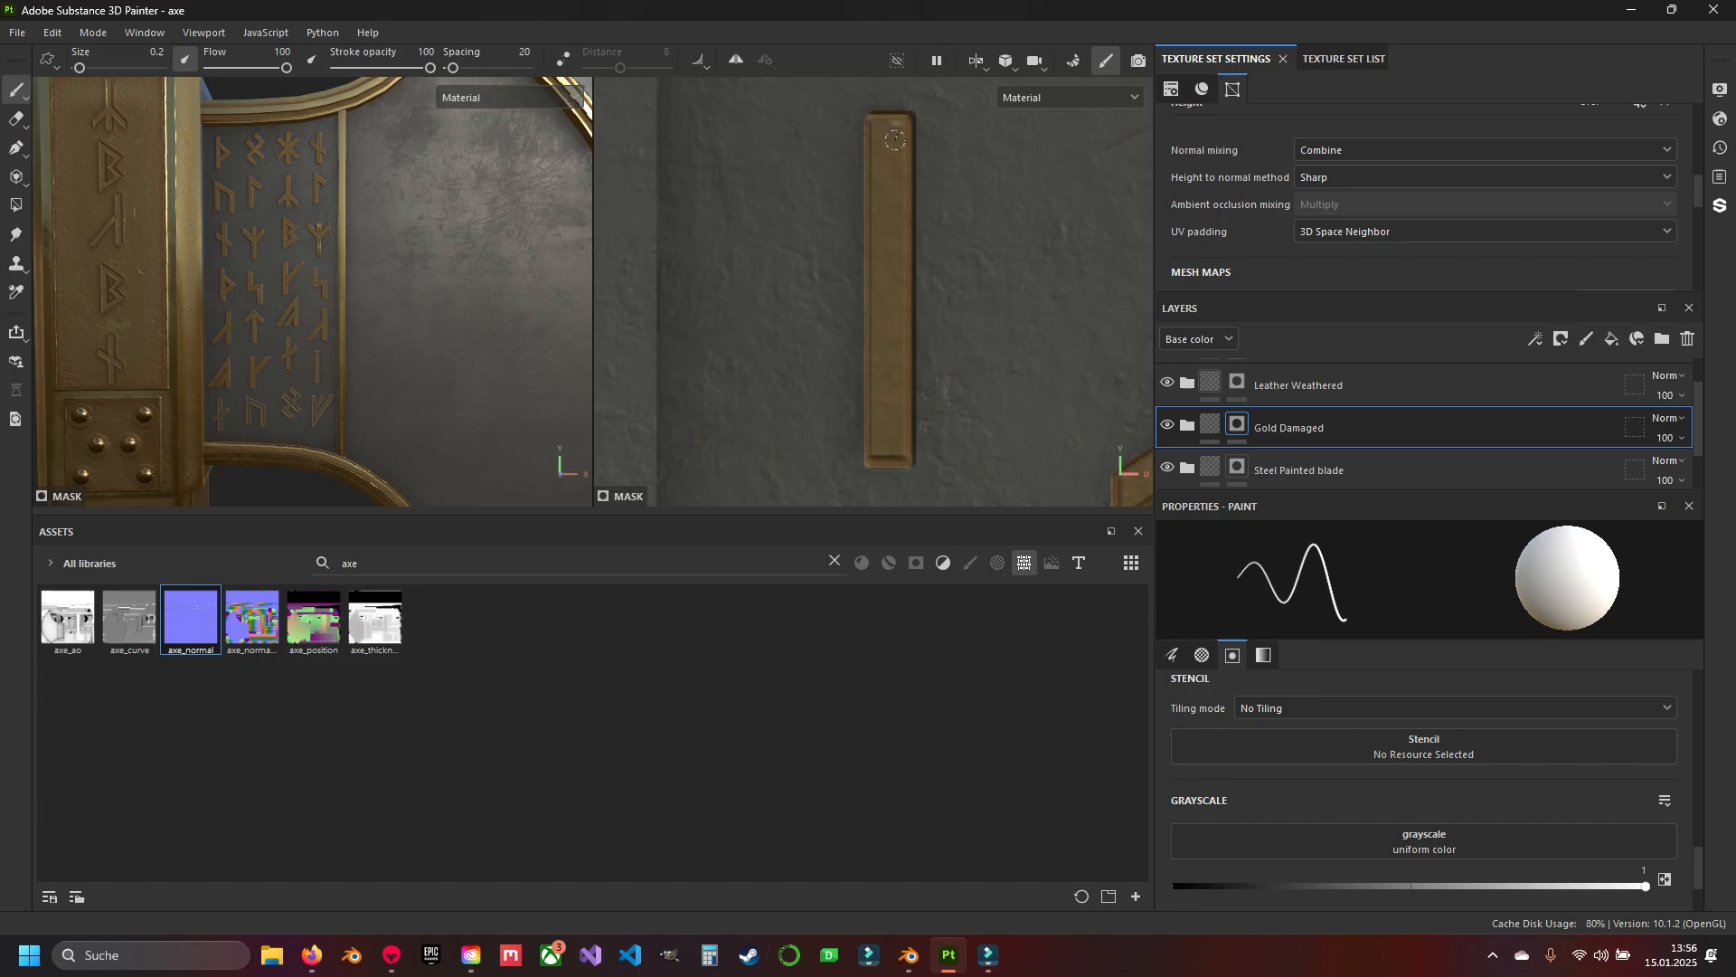
Fill the seventh-row rune with two descending branches in gold, covering its long diagonal, short branch and stem.
{"action": "middle_click_drag", "start_coordinate": [895, 139], "coordinate": [817, 370], "text": "alt"}
{"action": "left_click", "coordinate": [914, 104]}
{"action": "left_click", "coordinate": [703, 410], "text": "shift"}
{"action": "left_click", "coordinate": [726, 407], "text": "shift"}
{"action": "left_click", "coordinate": [917, 123], "text": "shift"}
{"action": "left_click", "coordinate": [915, 410], "text": "shift"}
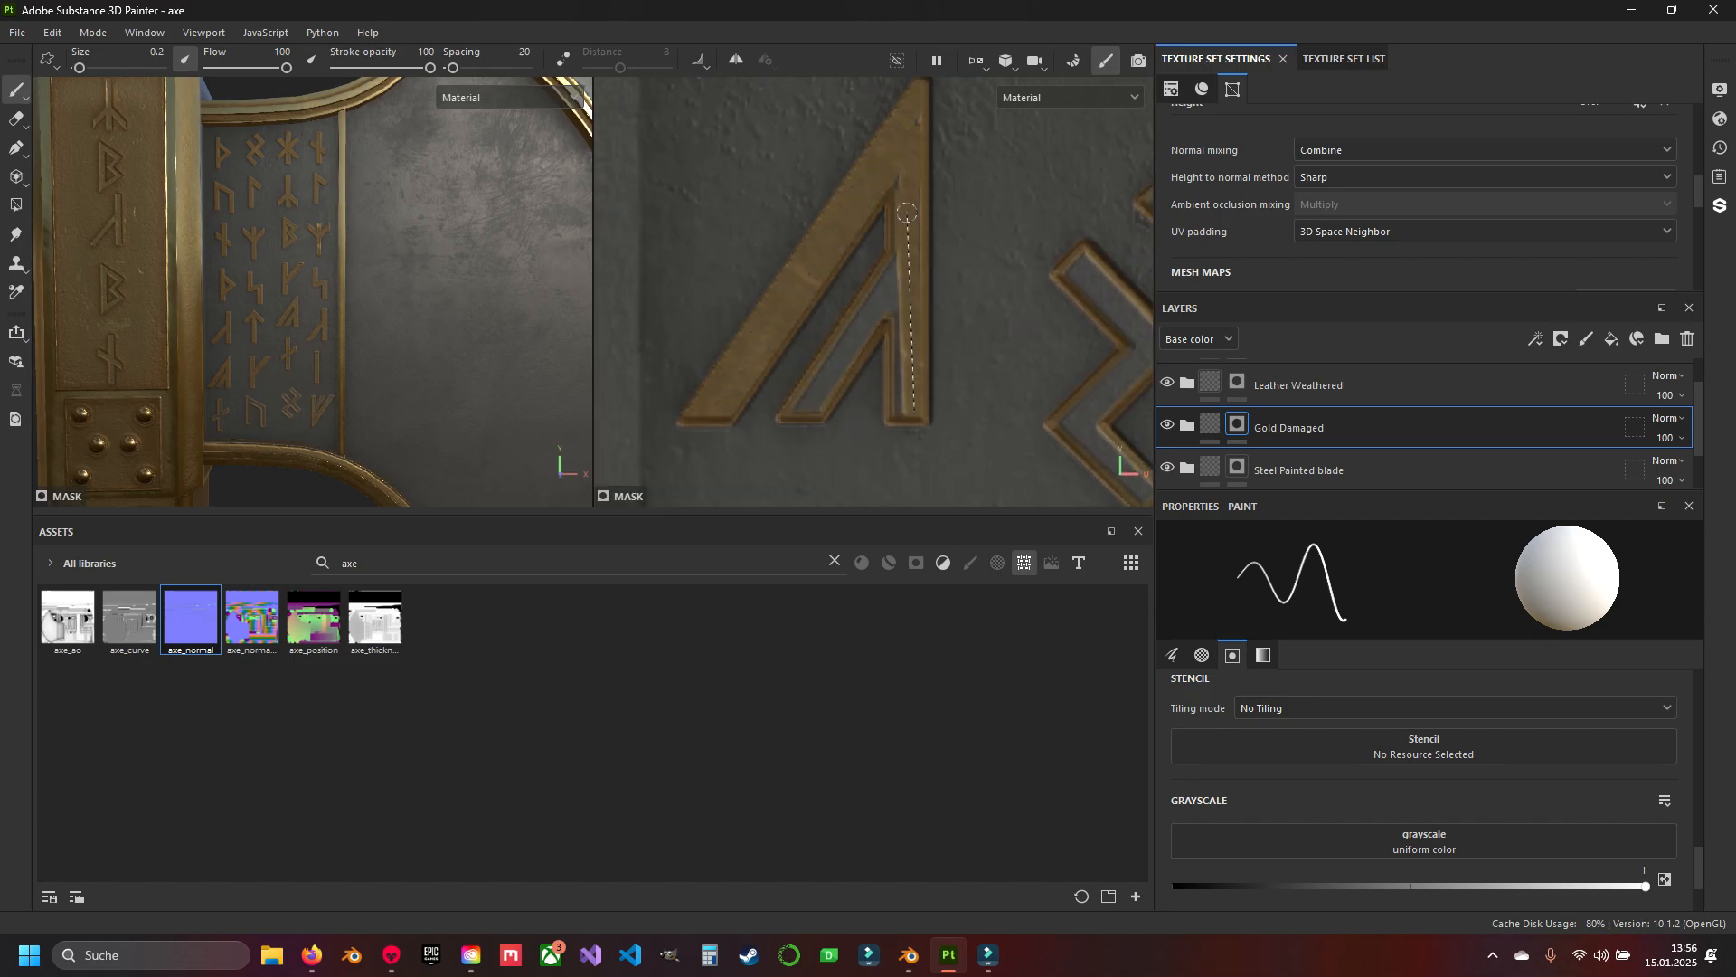
{"action": "left_click", "coordinate": [789, 412], "text": "shift"}
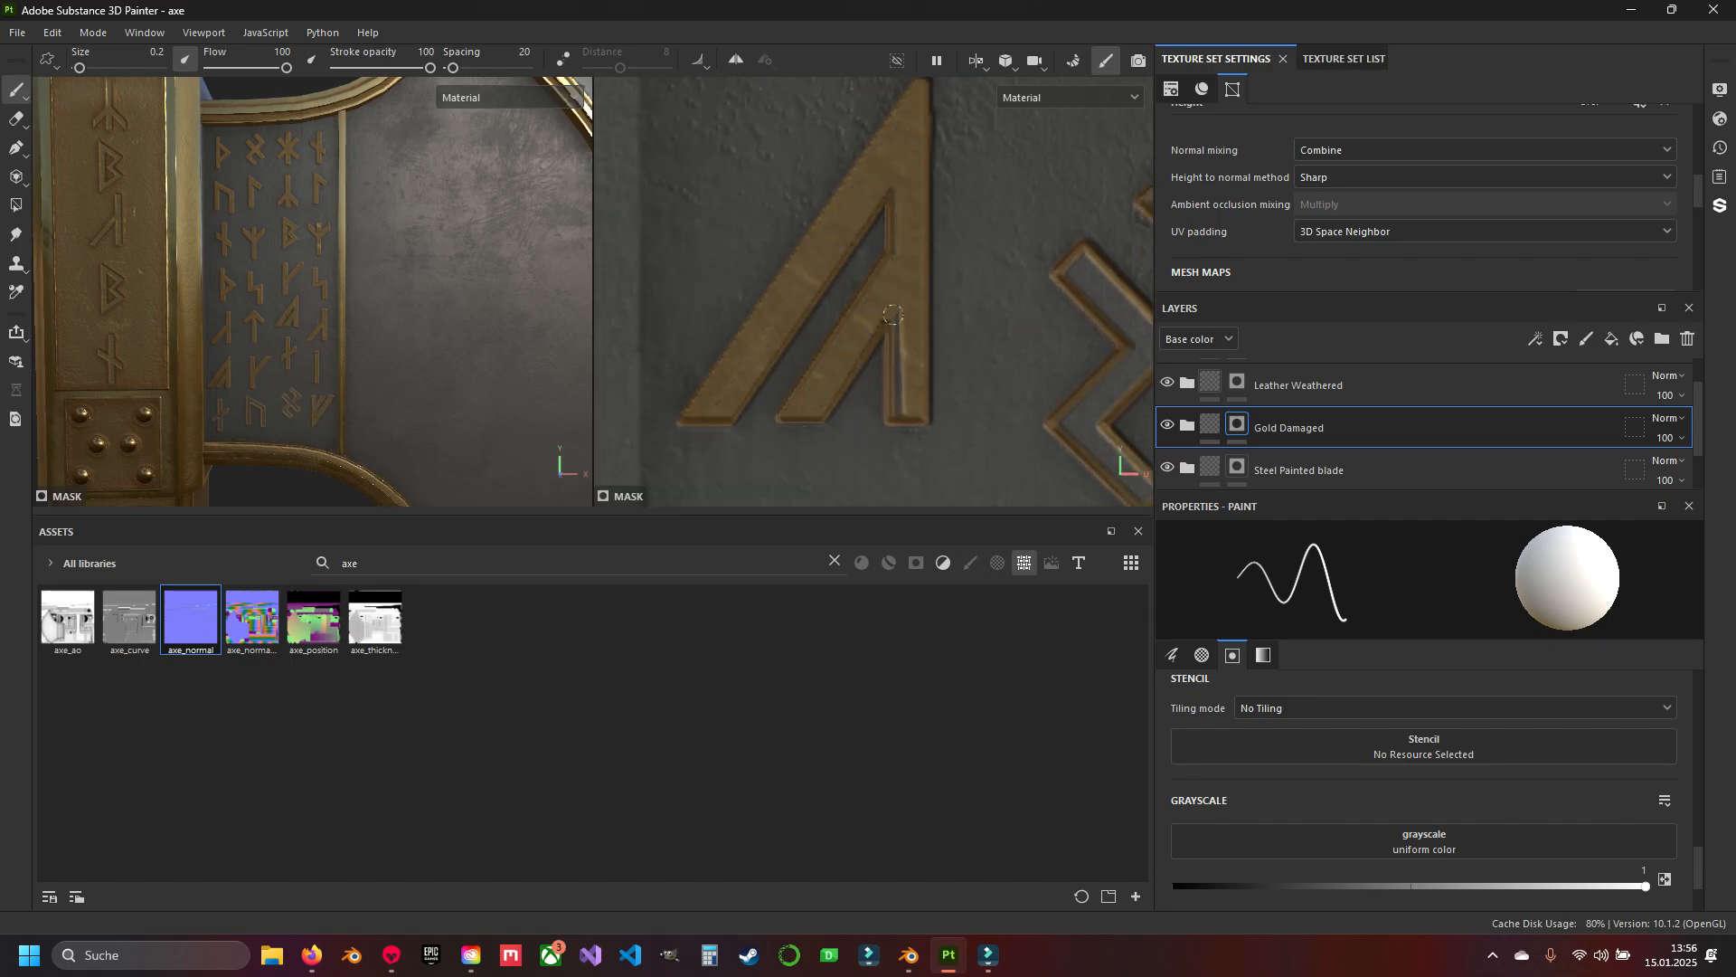
{"action": "left_click", "coordinate": [902, 406], "text": "shift"}
Fill the interlocking angular rune in the seventh row in gold, covering its zigzag strokes and crossing diagonal.
{"action": "middle_click_drag", "start_coordinate": [903, 406], "coordinate": [639, 381], "text": "alt"}
{"action": "left_click", "coordinate": [906, 171]}
{"action": "left_click", "coordinate": [979, 245], "text": "shift"}
{"action": "left_click", "coordinate": [805, 400], "text": "shift"}
{"action": "left_click", "coordinate": [879, 473], "text": "shift"}
{"action": "left_click", "coordinate": [843, 424], "text": "shift"}
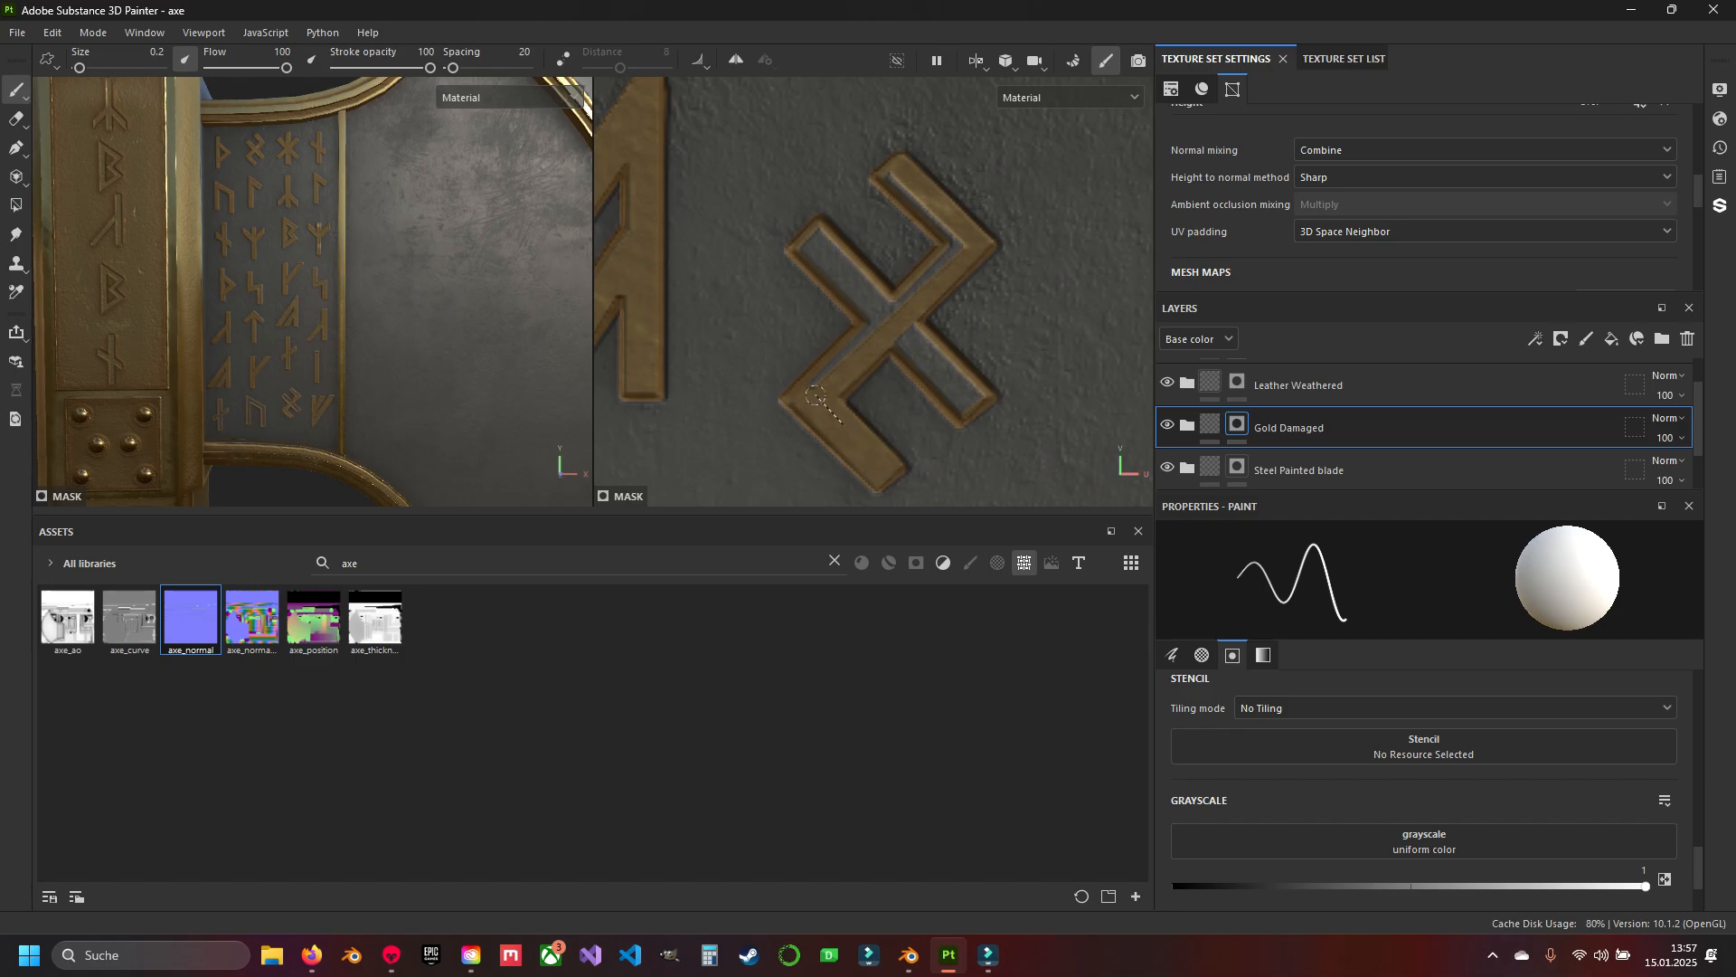
{"action": "left_click", "coordinate": [808, 250]}
{"action": "left_click", "coordinate": [957, 407], "text": "shift"}
{"action": "left_click", "coordinate": [817, 234], "text": "shift"}
Fill the U-shaped rune in the seventh row in gold, covering both uprights and the slanted base.
{"action": "middle_click_drag", "start_coordinate": [964, 389], "coordinate": [579, 500], "text": "alt"}
{"action": "left_click", "coordinate": [788, 210]}
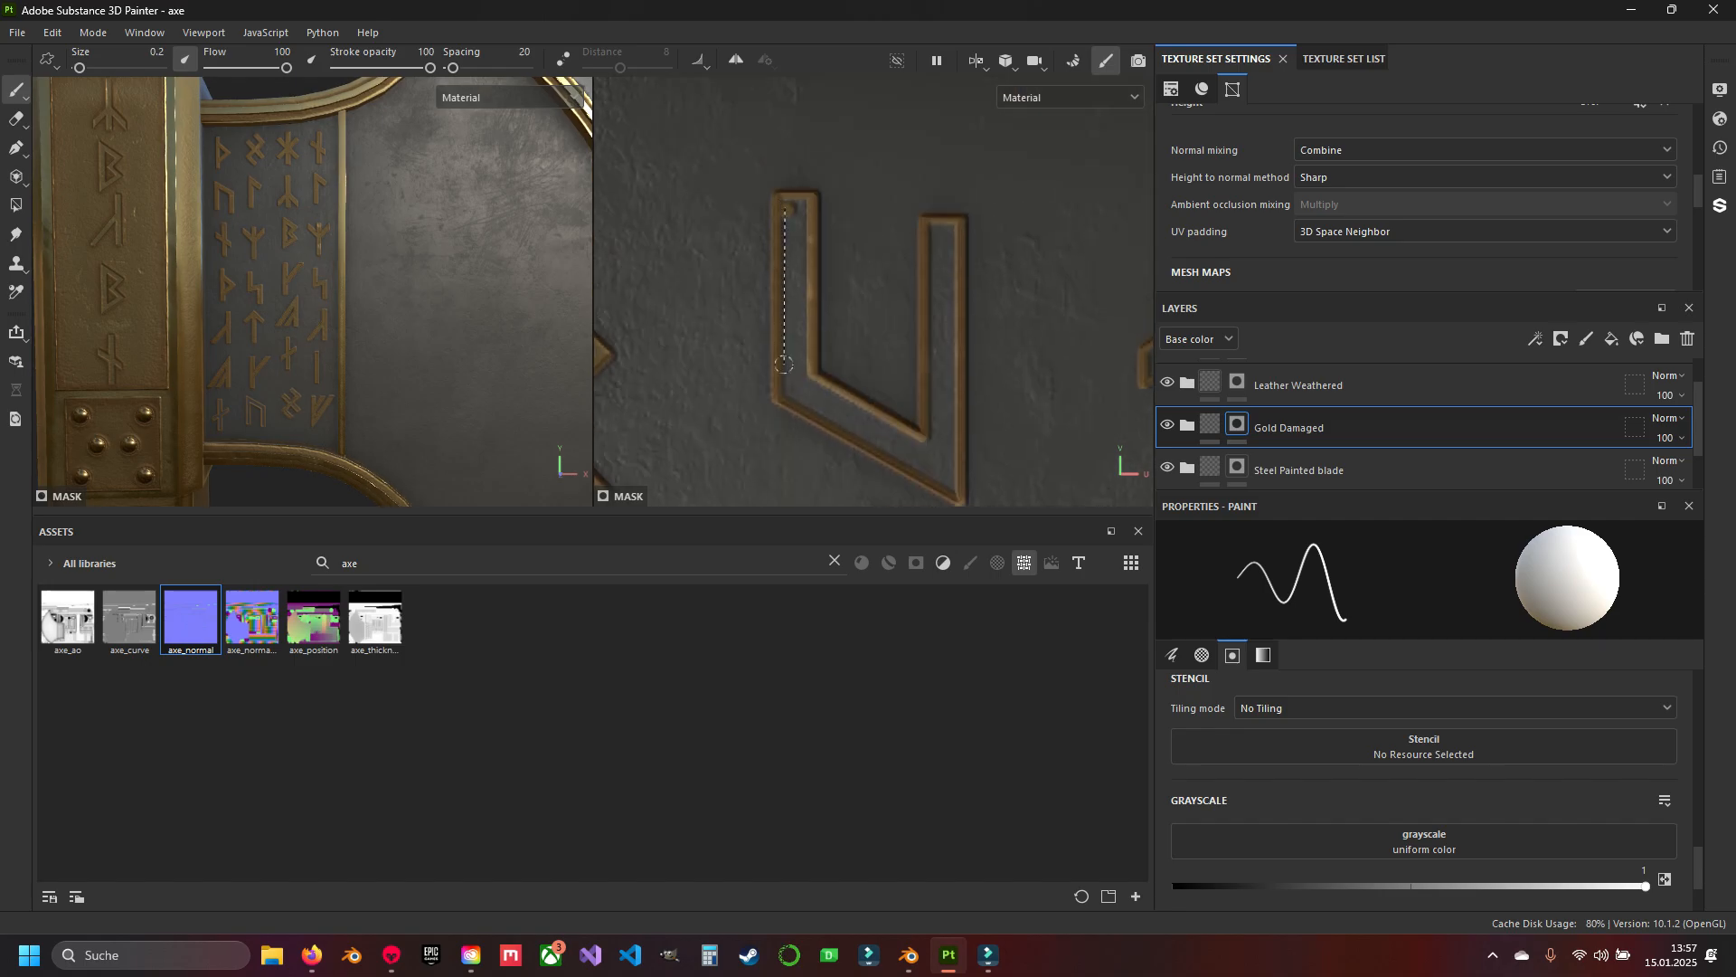
{"action": "left_click", "coordinate": [787, 394], "text": "shift"}
{"action": "left_click", "coordinate": [952, 484], "text": "shift"}
{"action": "left_click", "coordinate": [948, 225], "text": "shift"}
{"action": "left_click", "coordinate": [936, 226], "text": "shift"}
{"action": "left_click", "coordinate": [935, 468], "text": "shift"}
{"action": "left_click", "coordinate": [802, 389], "text": "shift"}
{"action": "left_click", "coordinate": [803, 209], "text": "shift"}
{"action": "left_click", "coordinate": [809, 395], "text": "shift"}
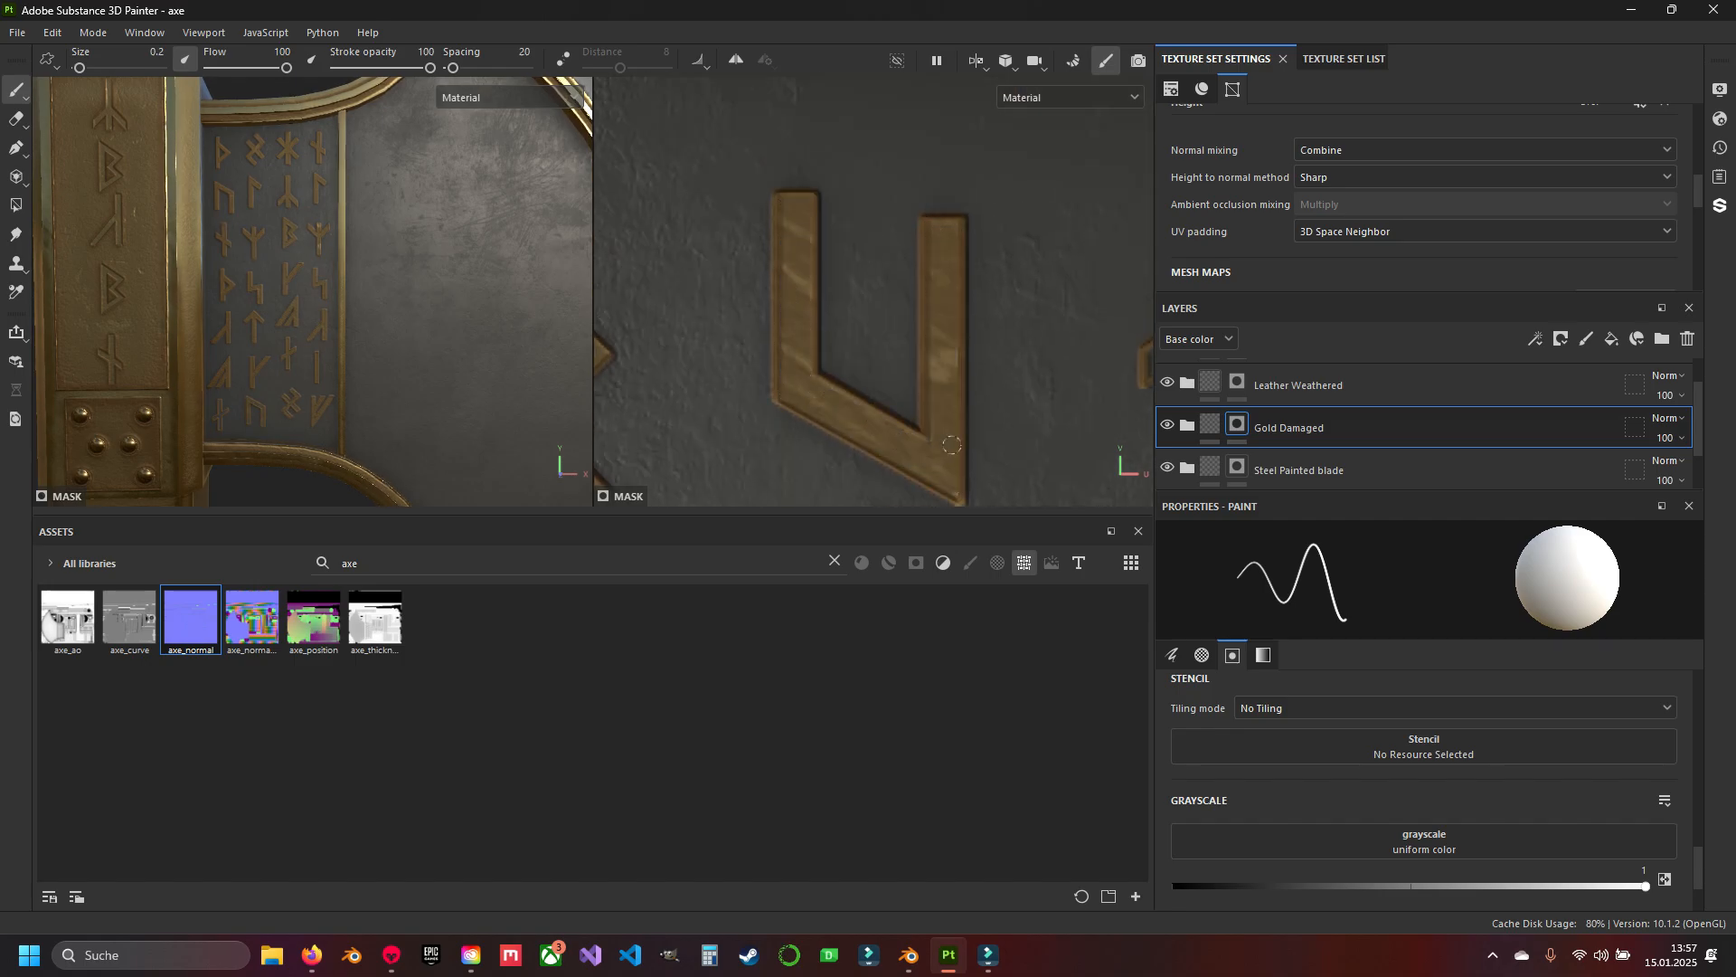
Fill the last seventh-row rune in gold, covering its slanted crossbar and upright stem.
{"action": "middle_click_drag", "start_coordinate": [951, 444], "coordinate": [597, 425], "text": "alt"}
{"action": "left_click", "coordinate": [798, 369]}
{"action": "left_click", "coordinate": [935, 284], "text": "shift"}
{"action": "left_click", "coordinate": [799, 351], "text": "shift"}
{"action": "left_click", "coordinate": [864, 460], "text": "shift"}
{"action": "left_click", "coordinate": [877, 162], "text": "shift"}
{"action": "left_click", "coordinate": [880, 459], "text": "shift"}
{"action": "middle_click_drag", "start_coordinate": [790, 205], "coordinate": [787, 224], "text": "alt"}
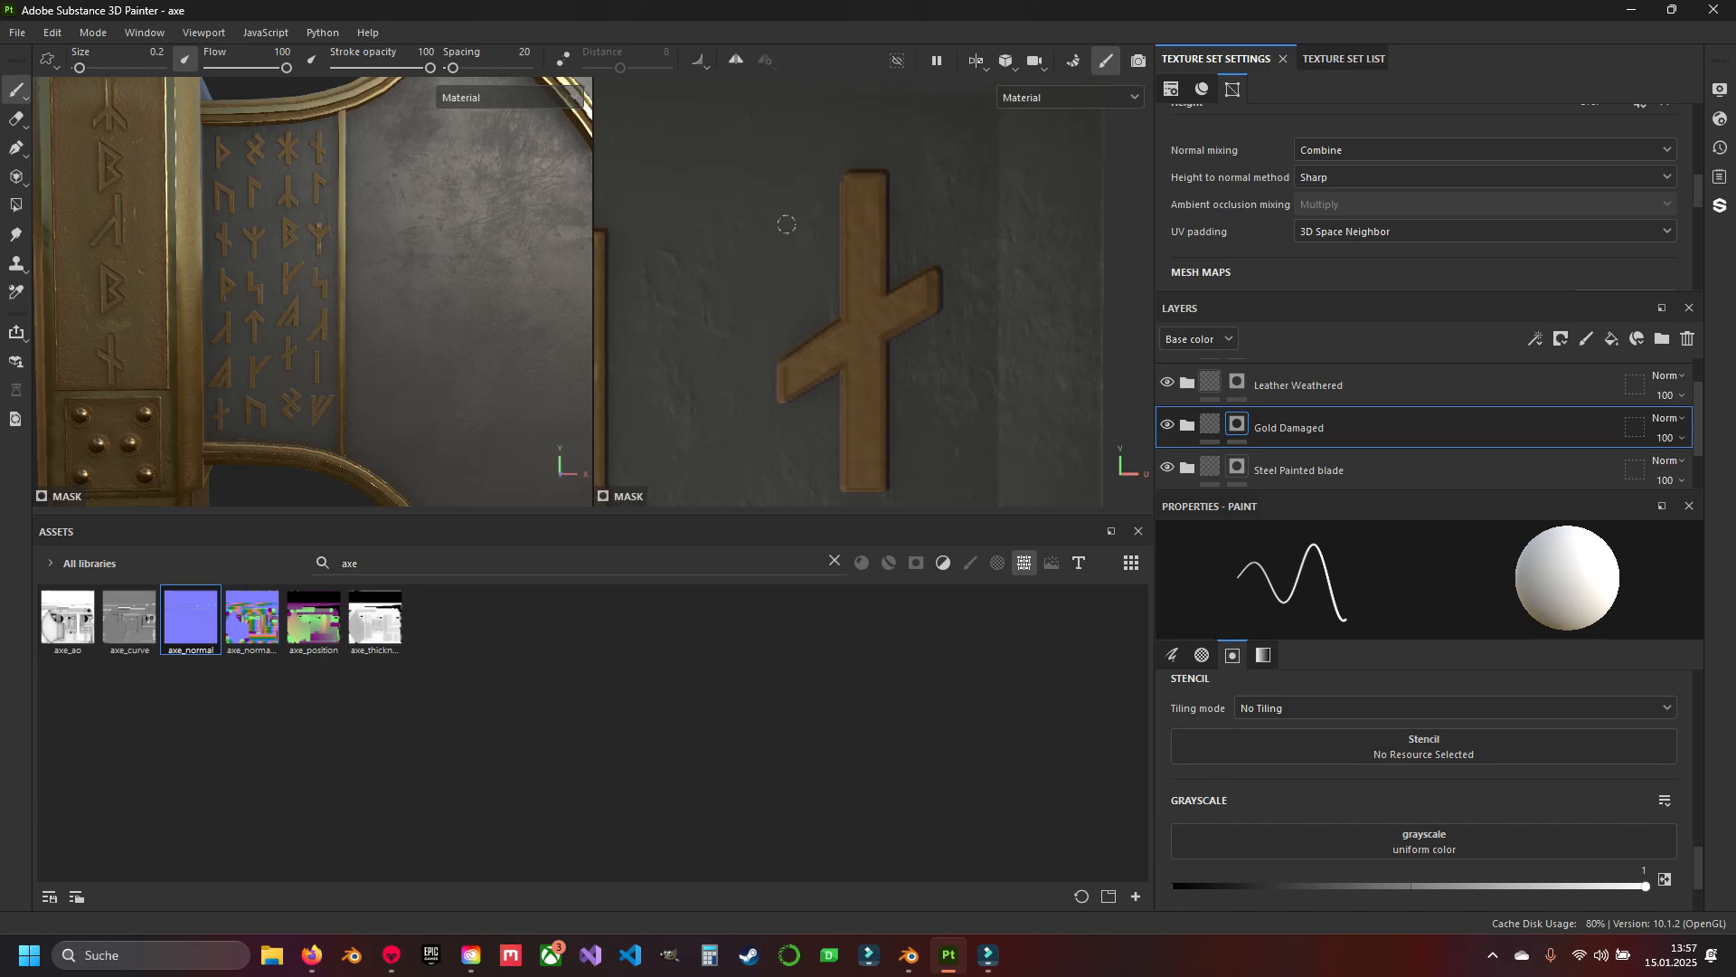